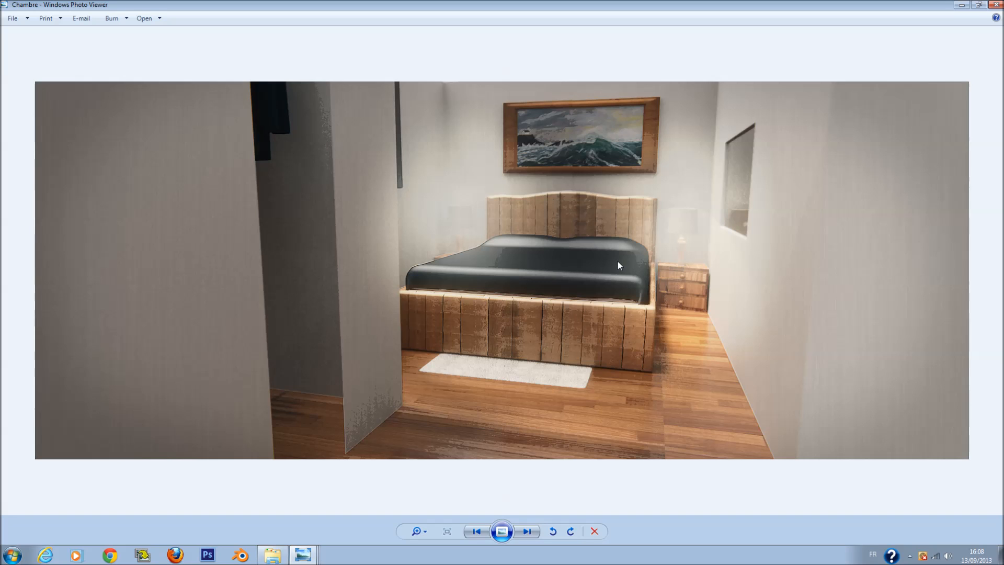
# Step: Inspect the bed and bedside table in the Chambre render up close, and return to the full image
pyautogui.scroll(3, 575, 281)
pyautogui.scroll(-3, 551, 280)
pyautogui.scroll(5, 703, 295)
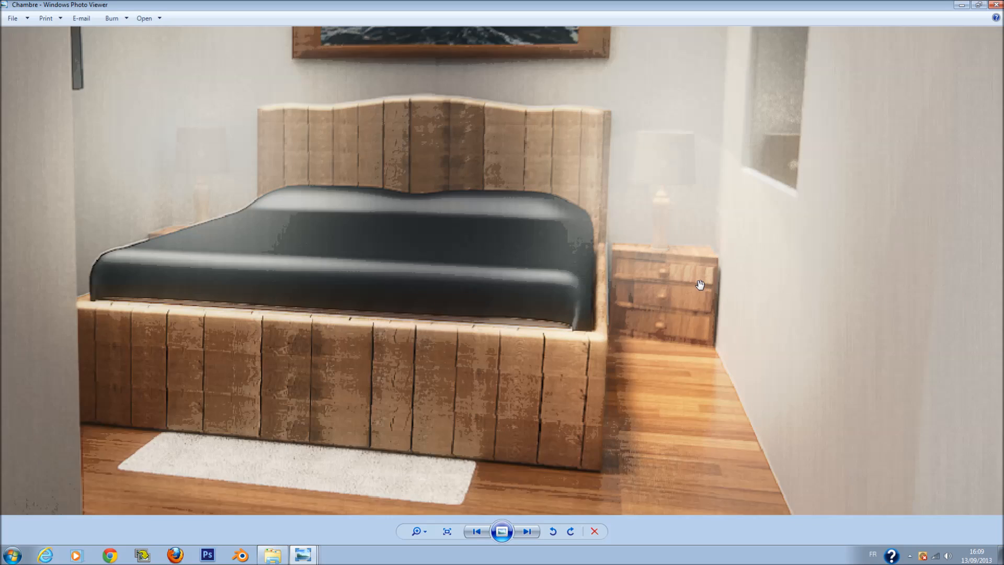
pyautogui.scroll(-5, 725, 257)
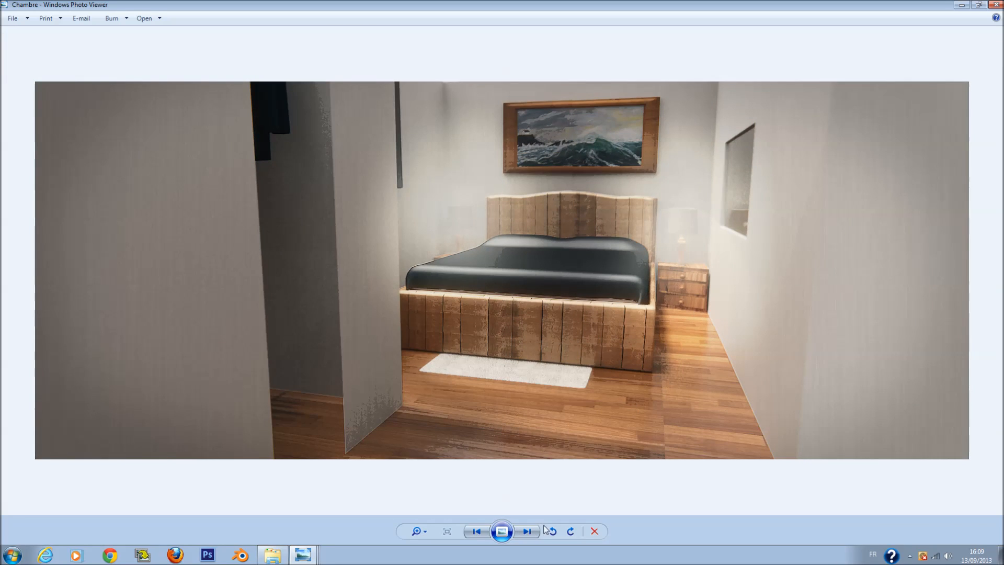
# Step: View the Cuisine_rendu_1 and Cuisine_rendu_2 kitchen renders and return to the image folder
pyautogui.click(527, 531)
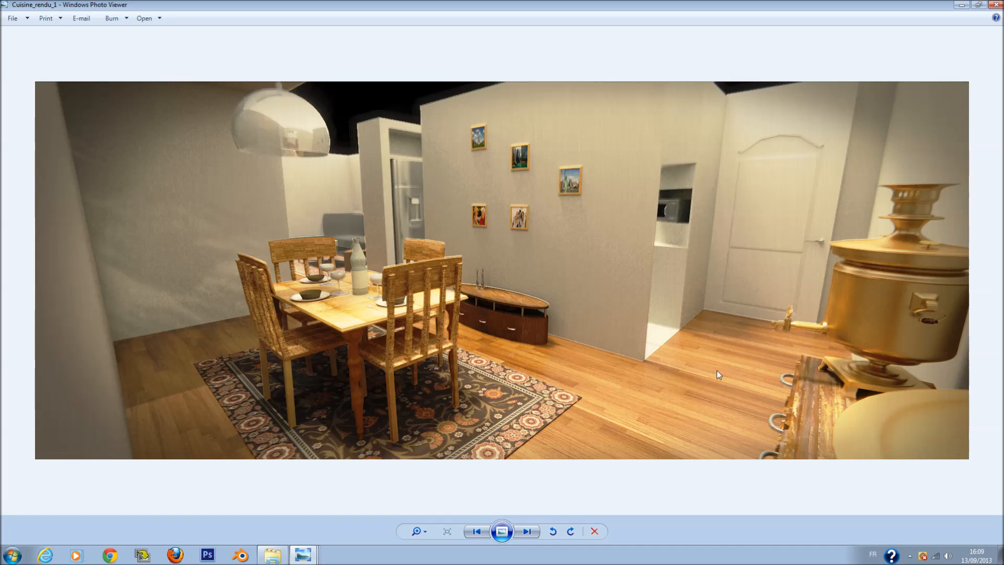
pyautogui.click(532, 534)
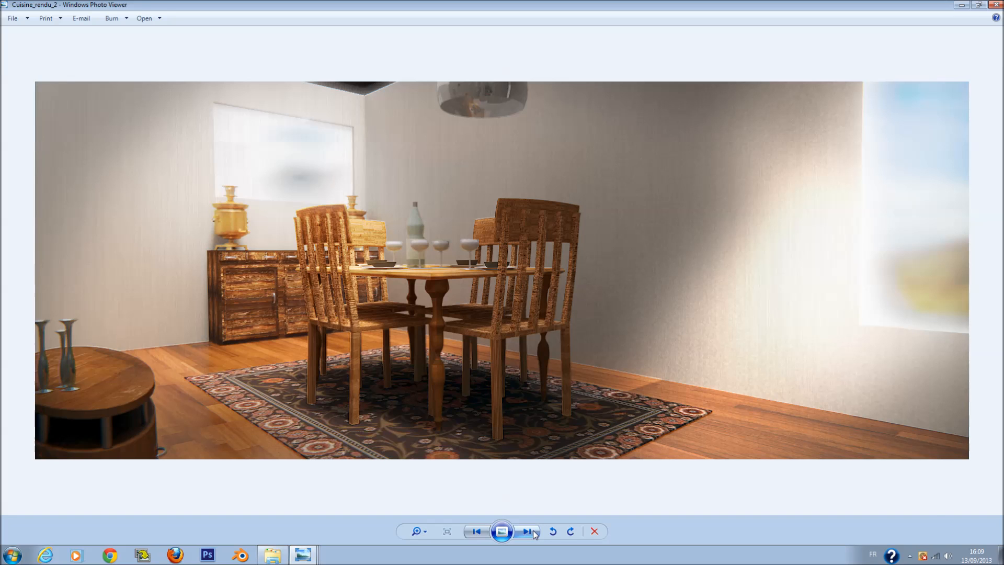
pyautogui.click(532, 530)
pyautogui.click(959, 6)
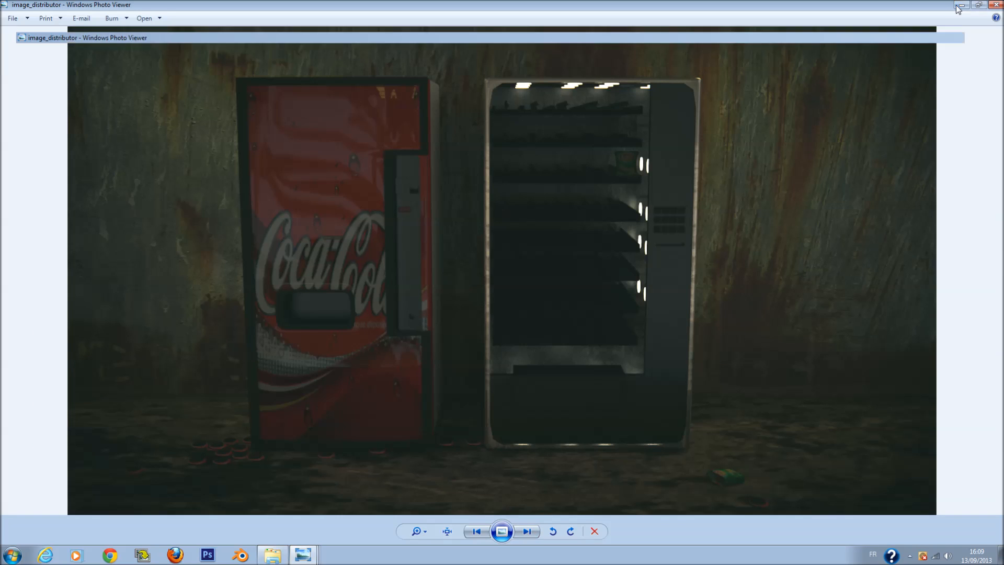
# Step: Open the JAIL render from the Architectural vizualisation folder and compare it with the composited JAIL_1 version
pyautogui.scroll(-4, 532, 313)
pyautogui.scroll(3, 532, 313)
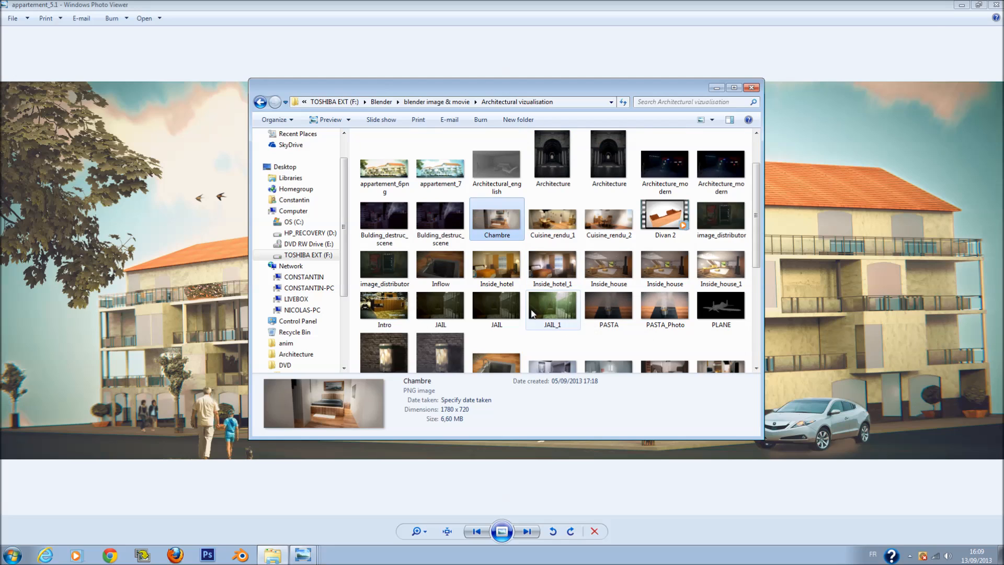
pyautogui.doubleClick(501, 308)
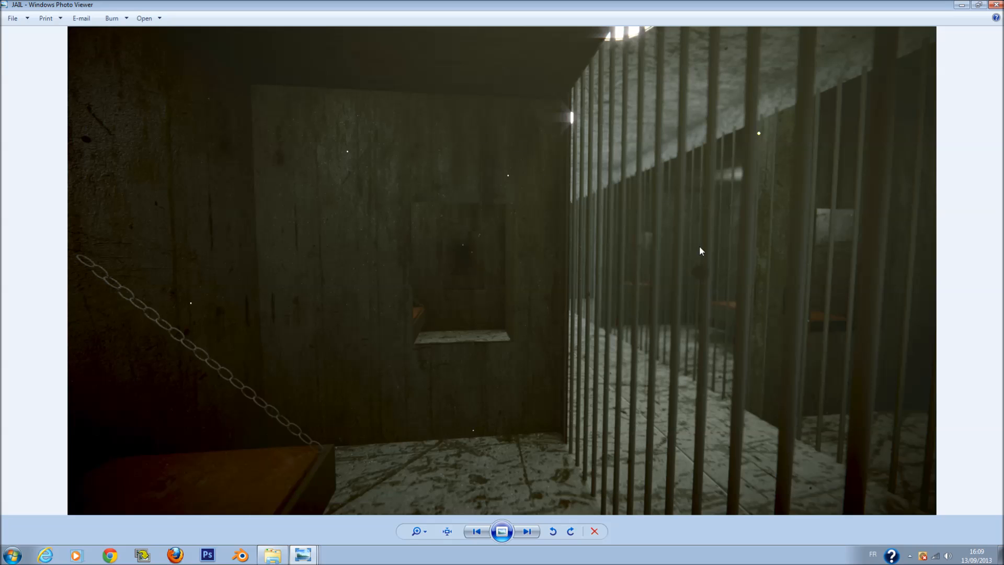
pyautogui.click(526, 532)
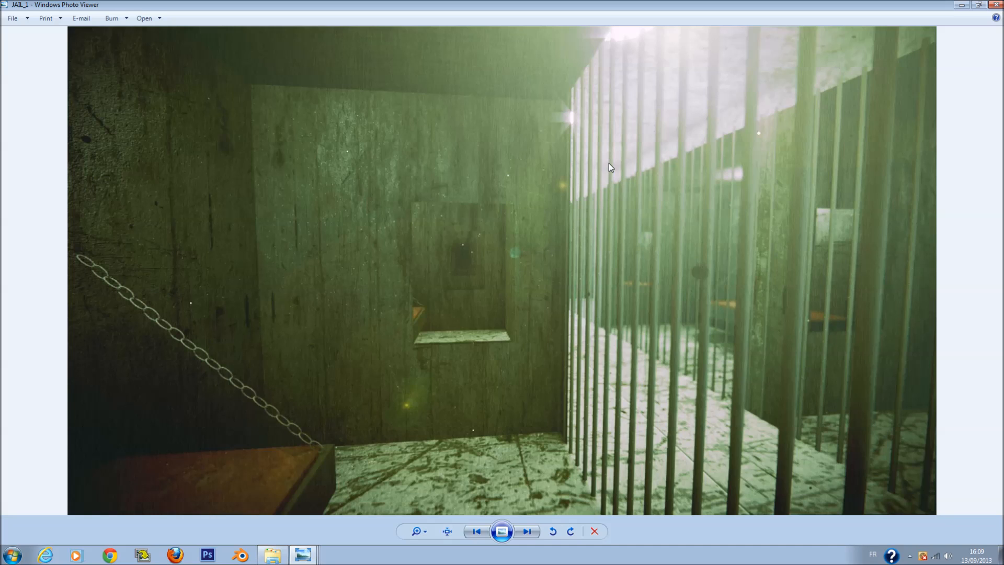
pyautogui.click(477, 532)
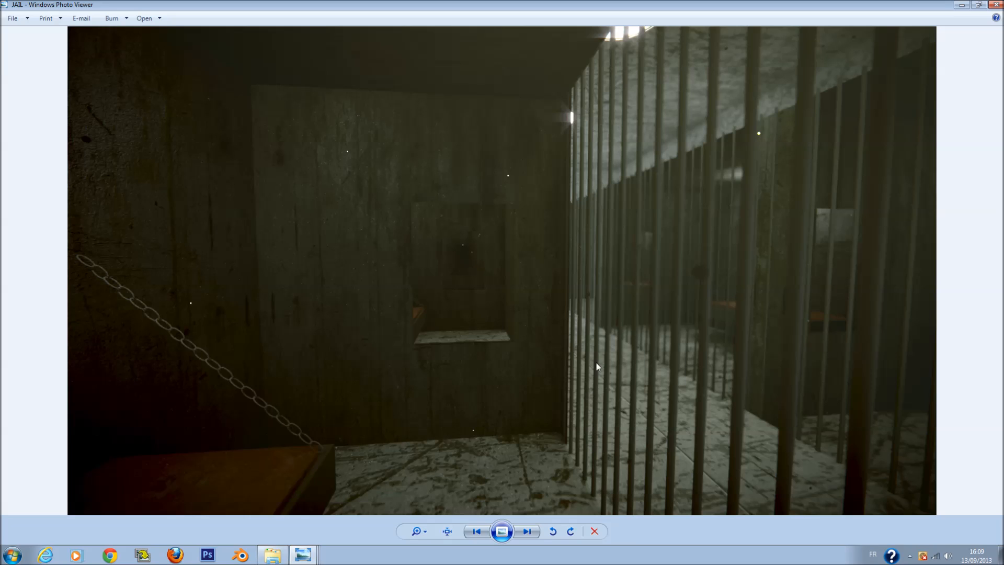
pyautogui.click(526, 532)
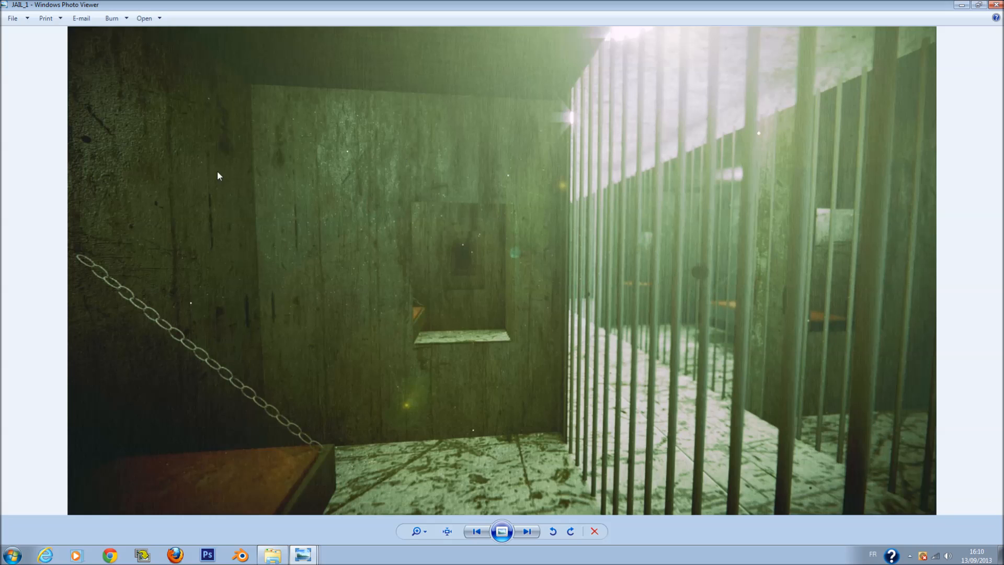
# Step: Examine the wall opening, bright specks and cell bars in JAIL_1 up close, and return to the full image
pyautogui.scroll(3, 630, 232)
pyautogui.scroll(-3, 639, 239)
pyautogui.scroll(2, 599, 282)
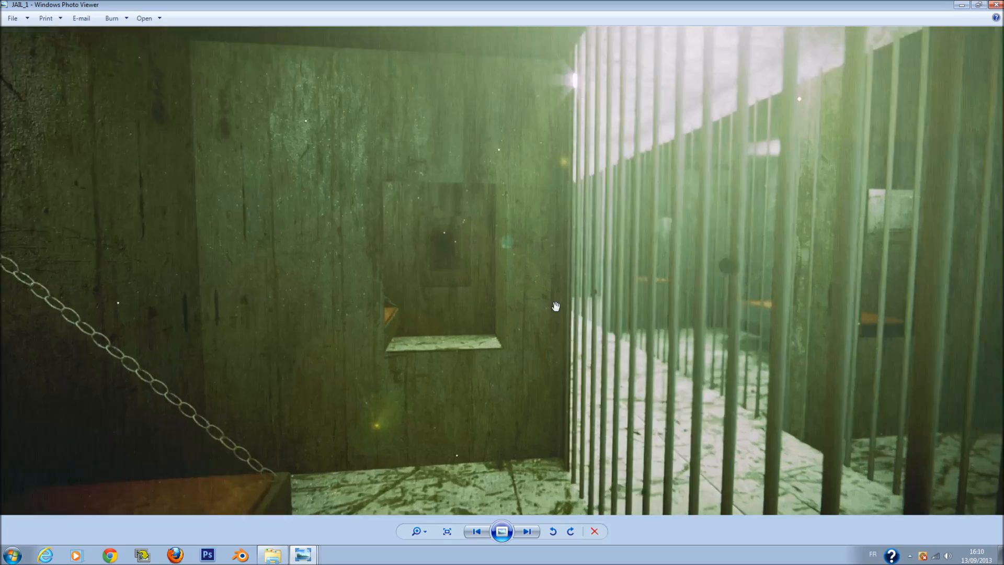
pyautogui.scroll(4, 523, 282)
pyautogui.scroll(1, 410, 223)
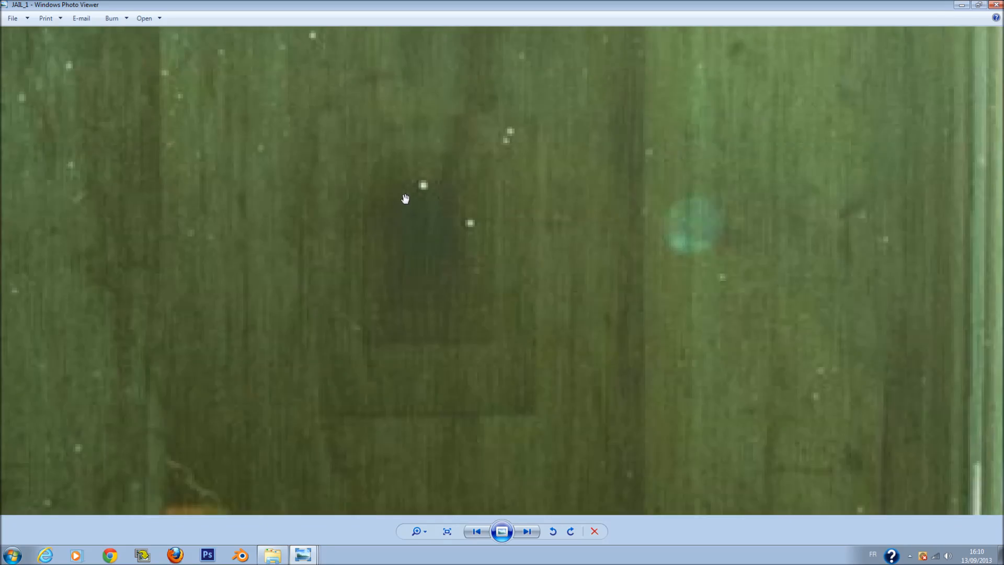
pyautogui.scroll(-5, 403, 198)
pyautogui.scroll(5, 401, 203)
pyautogui.scroll(2, 413, 189)
pyautogui.scroll(-2, 400, 162)
pyautogui.scroll(-2, 376, 136)
pyautogui.scroll(-1, 309, 121)
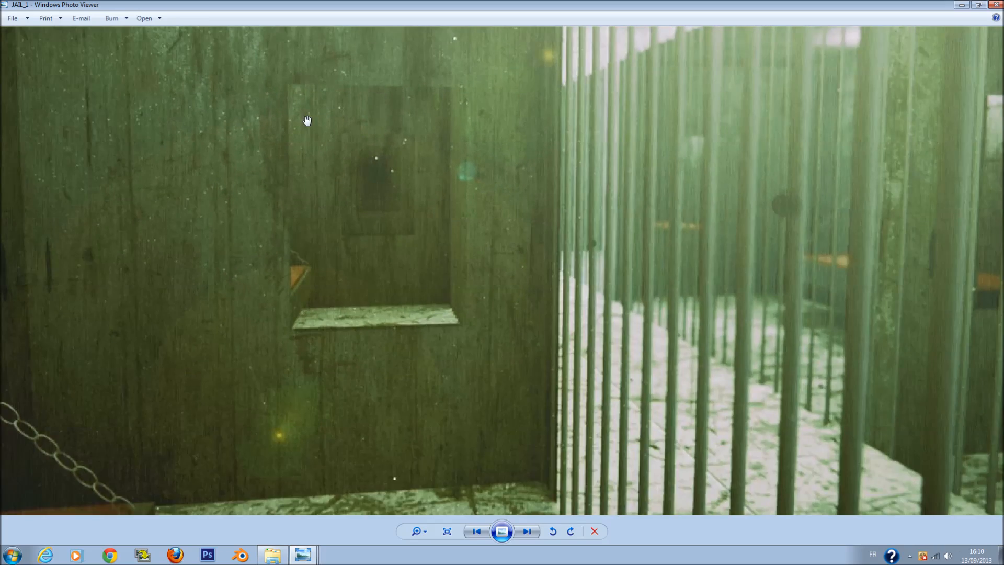
pyautogui.scroll(4, 331, 174)
pyautogui.moveTo(418, 128); pyautogui.dragTo(432, 194)
pyautogui.scroll(2, 432, 197)
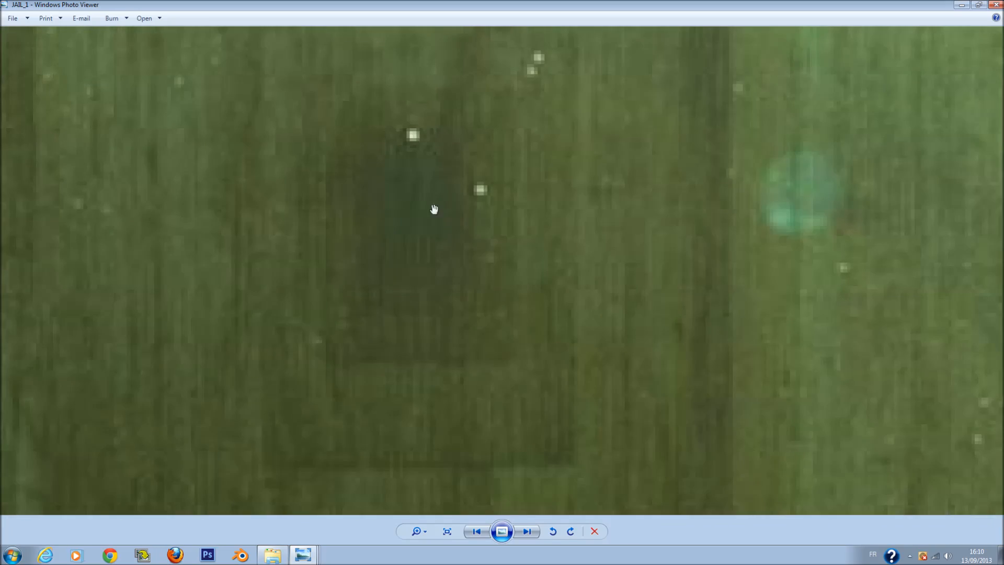
pyautogui.scroll(-4, 432, 202)
pyautogui.scroll(3, 432, 204)
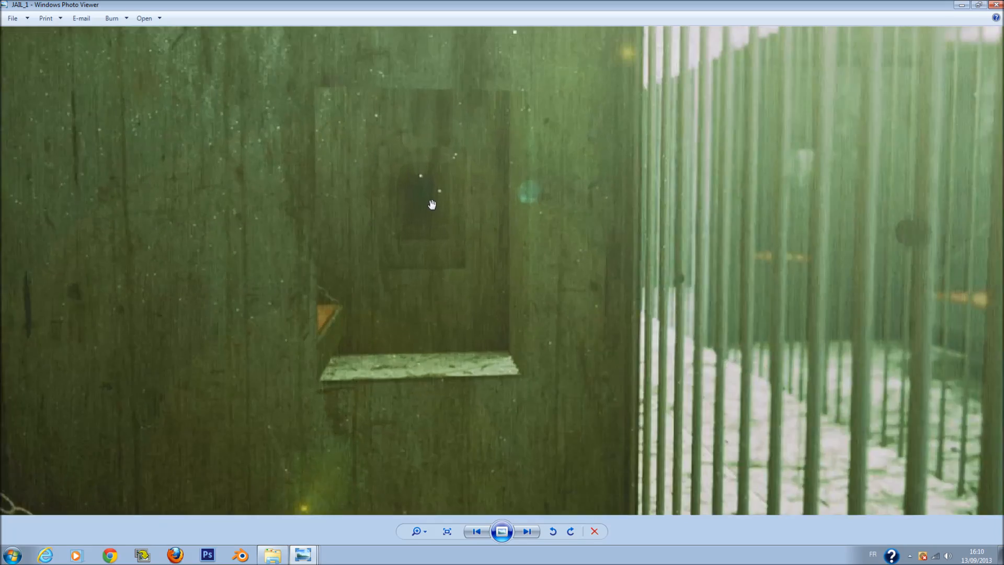
pyautogui.scroll(-5, 426, 209)
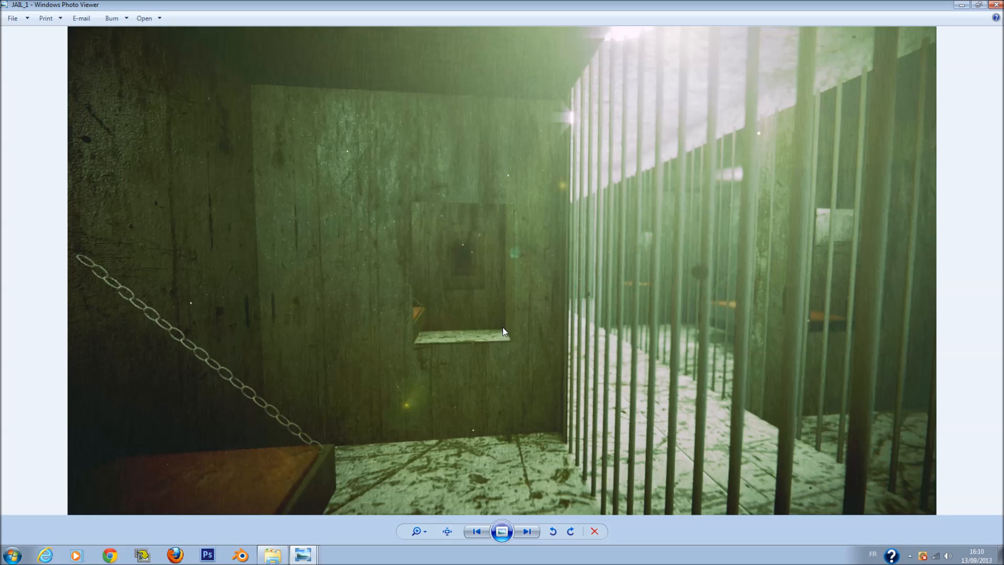
# Step: Alternate between JAIL and JAIL_1 again to compare their lighting and colour, and return to the folder
pyautogui.click(477, 532)
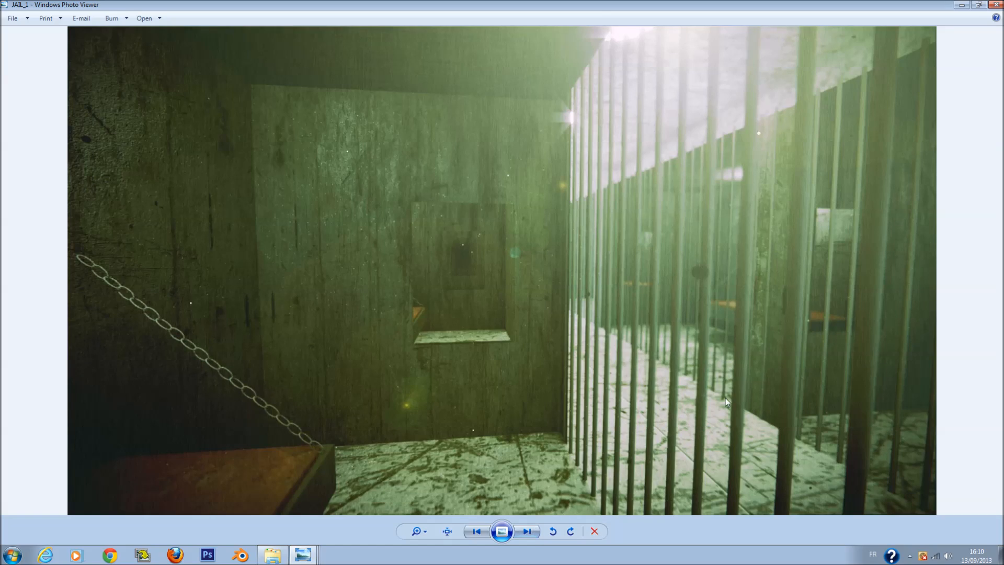
pyautogui.click(527, 532)
pyautogui.scroll(1, 246, 305)
pyautogui.scroll(-1, 243, 307)
pyautogui.click(477, 531)
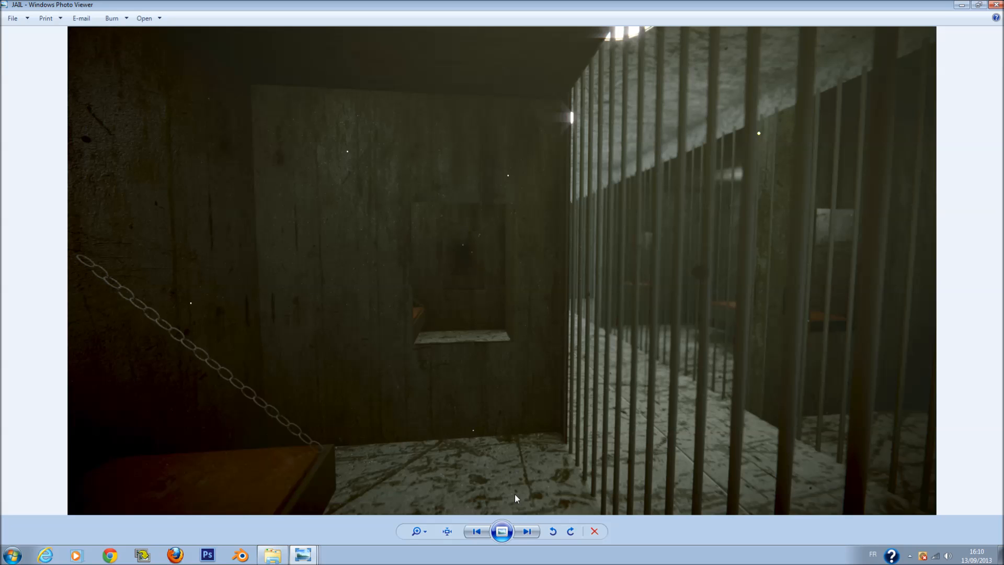
pyautogui.click(527, 531)
pyautogui.scroll(1, 547, 214)
pyautogui.scroll(-1, 547, 213)
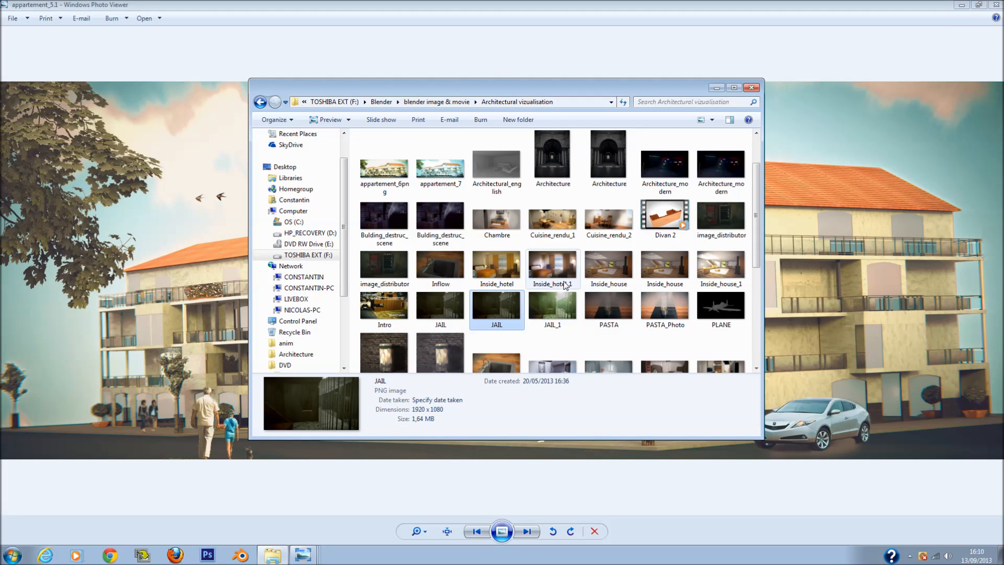
# Step: Open the Inside_hotel render and compare it with Inside_hotel_1, including a close view of the latter
pyautogui.doubleClick(514, 274)
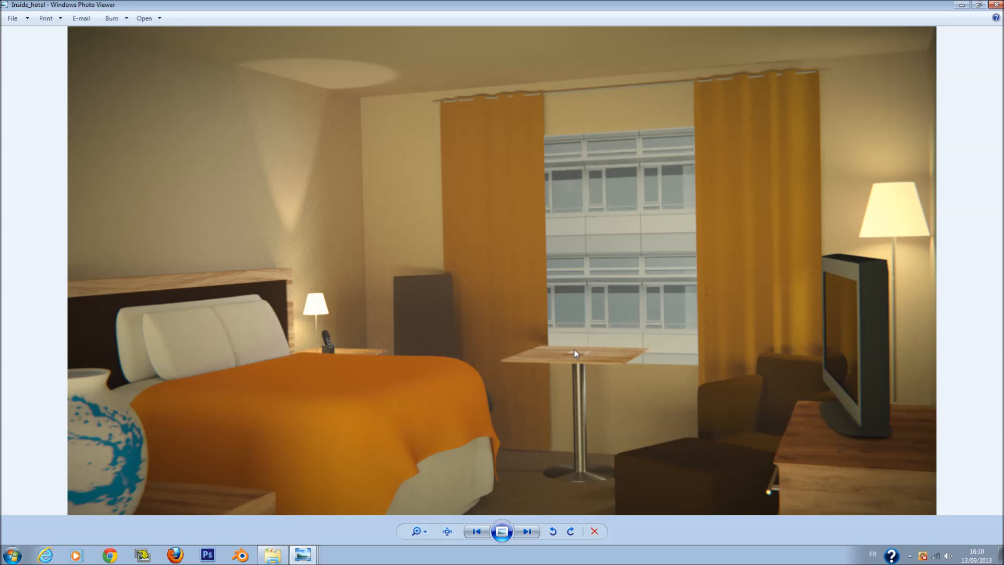
pyautogui.click(528, 530)
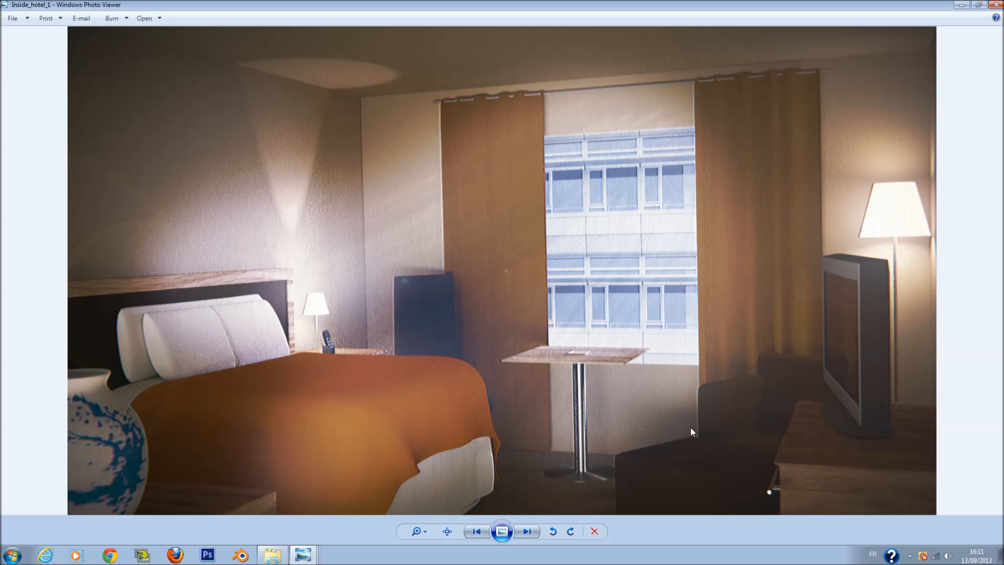
pyautogui.scroll(4, 445, 360)
pyautogui.scroll(-4, 445, 357)
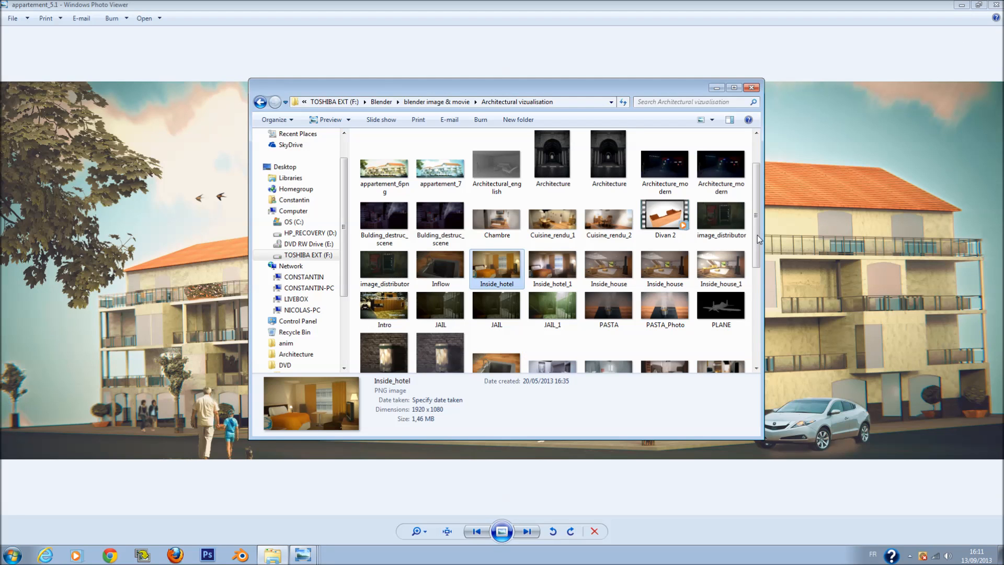
# Step: Open the Inside_house render and compare it with the brighter Inside_house_1 version
pyautogui.doubleClick(689, 267)
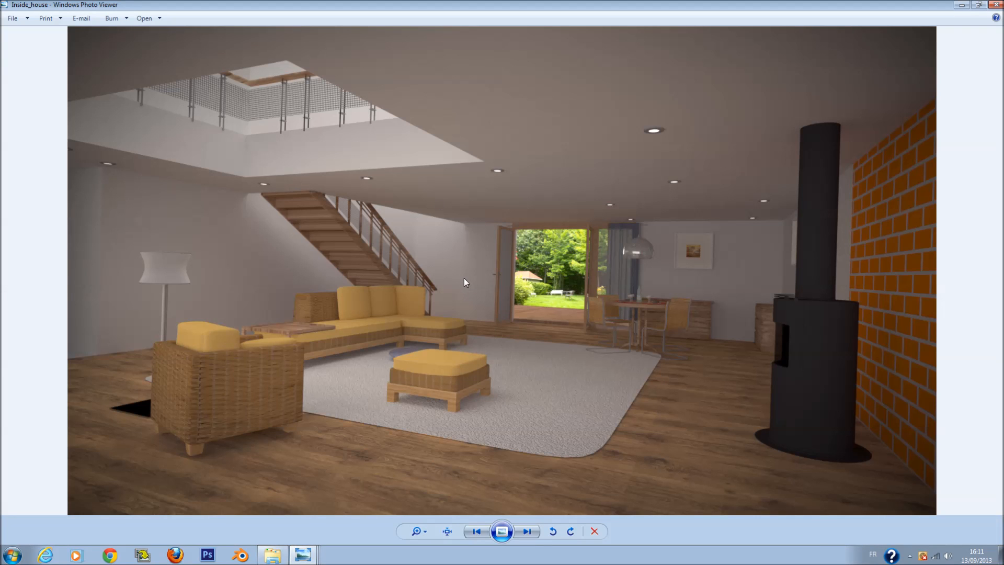
pyautogui.click(525, 531)
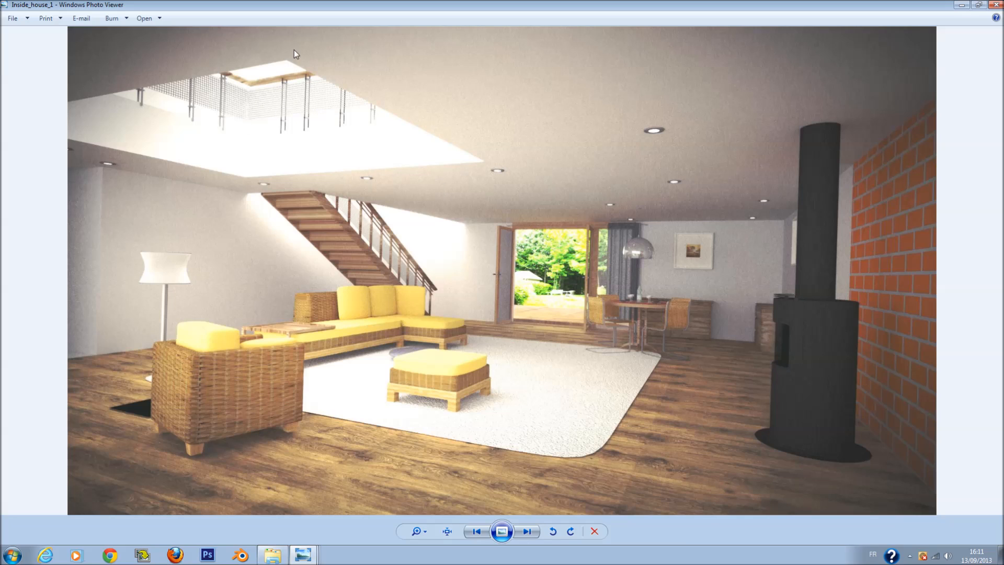
pyautogui.click(531, 530)
pyautogui.click(531, 531)
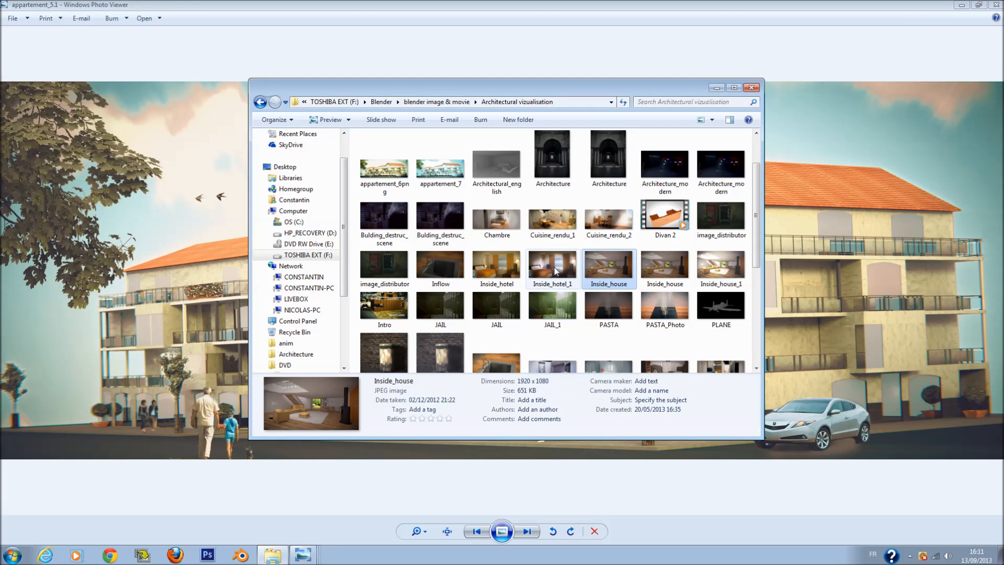
# Step: Open the Salon2 living room render from the folder and examine its bookshelf and television area up close
pyautogui.click(508, 233)
pyautogui.scroll(-3, 508, 243)
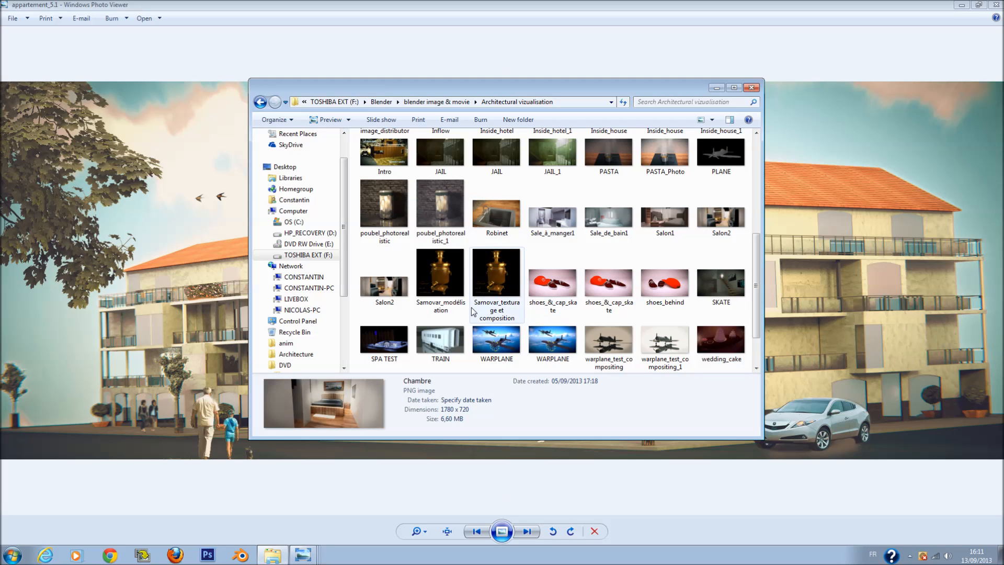
pyautogui.doubleClick(406, 309)
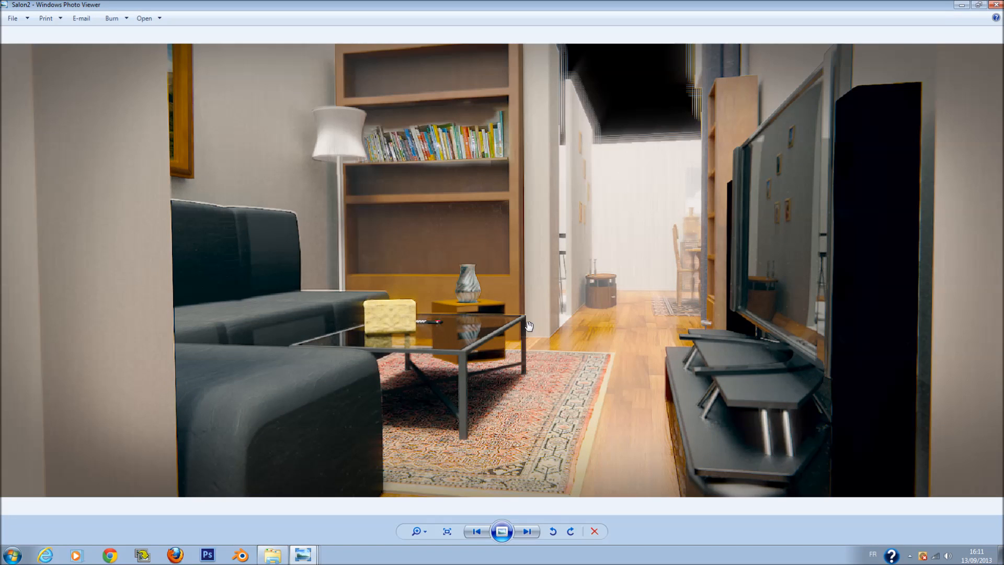
pyautogui.scroll(5, 469, 155)
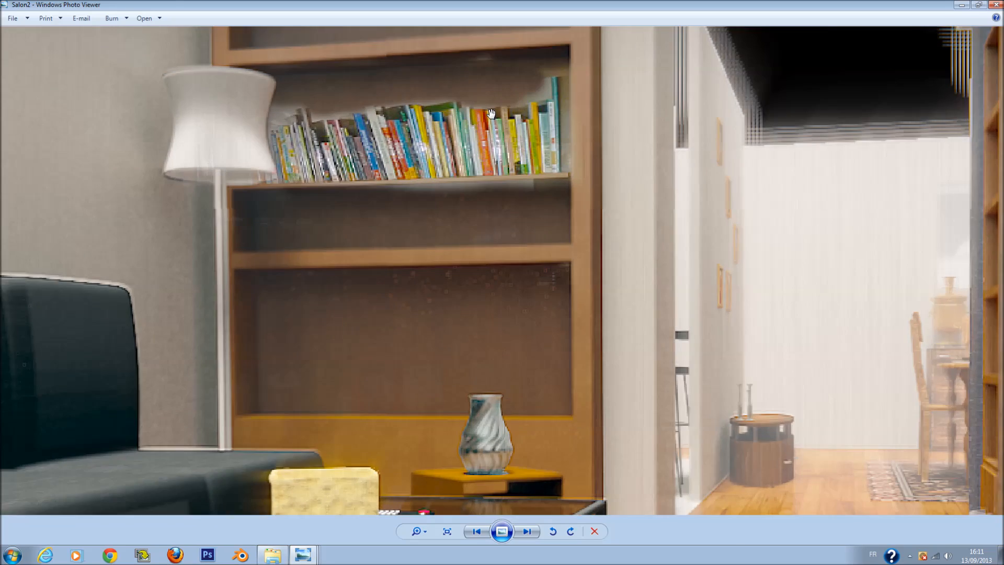
pyautogui.scroll(-5, 514, 108)
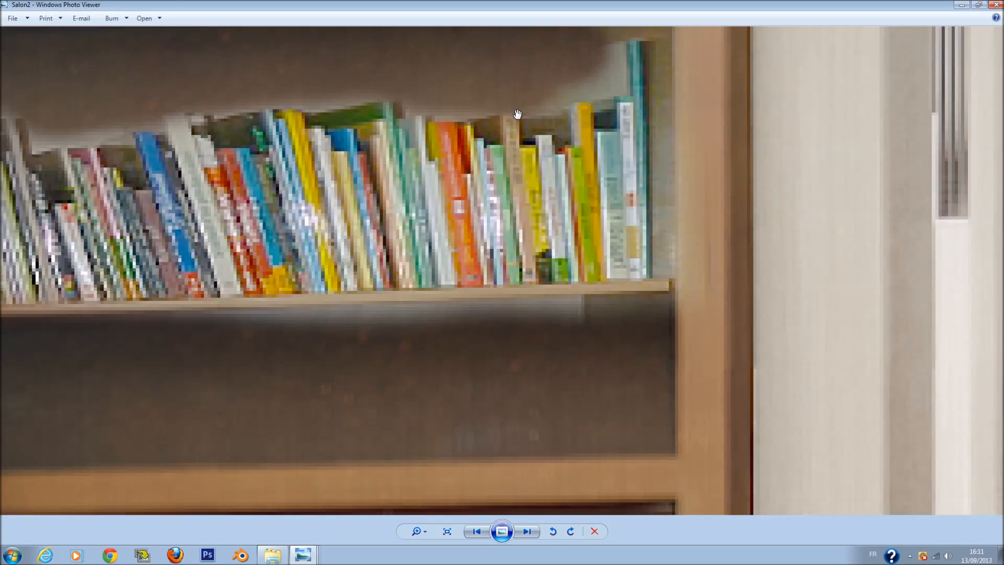
pyautogui.scroll(-2, 553, 141)
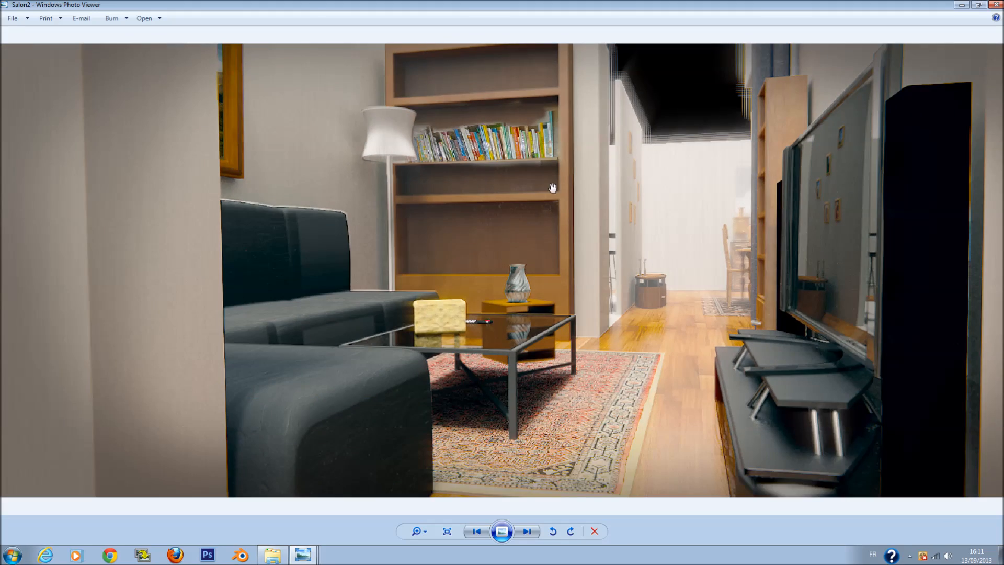
pyautogui.scroll(-1, 719, 332)
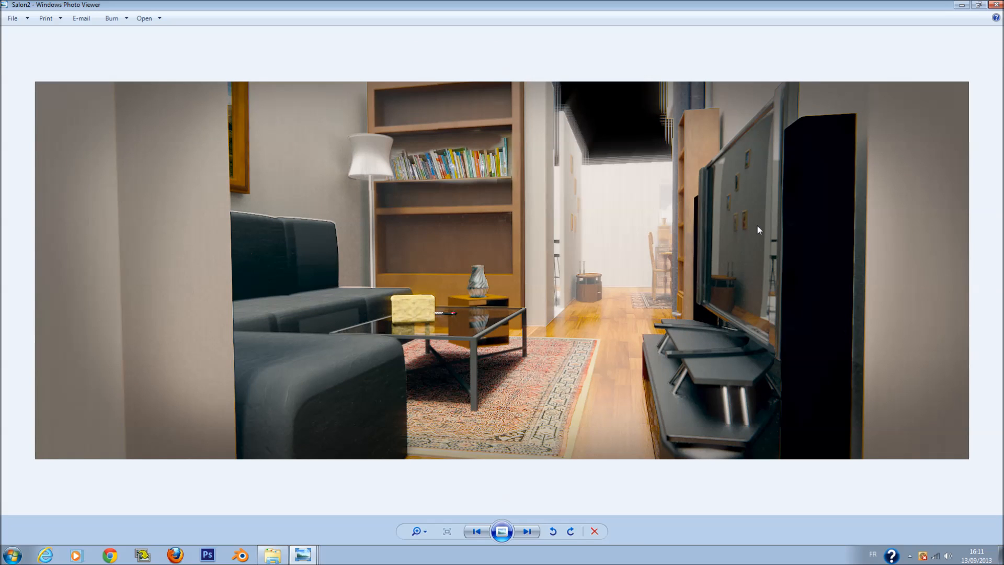
pyautogui.scroll(3, 662, 300)
pyautogui.scroll(-3, 662, 300)
# Step: Browse the remaining renders in the folder, reopen Salon2, and bring the folder back to the front
pyautogui.click(961, 4)
pyautogui.scroll(2, 396, 314)
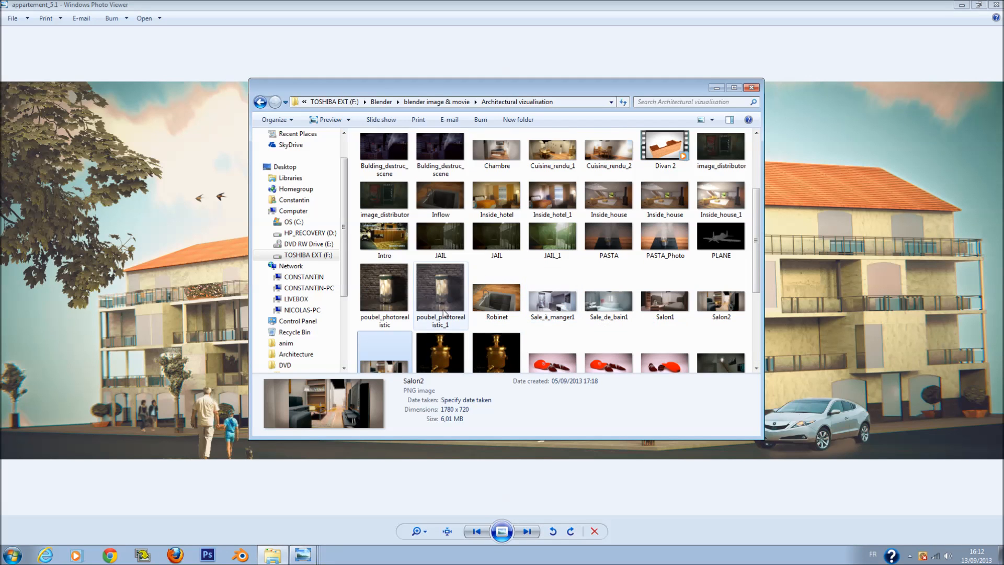
pyautogui.scroll(-3, 396, 347)
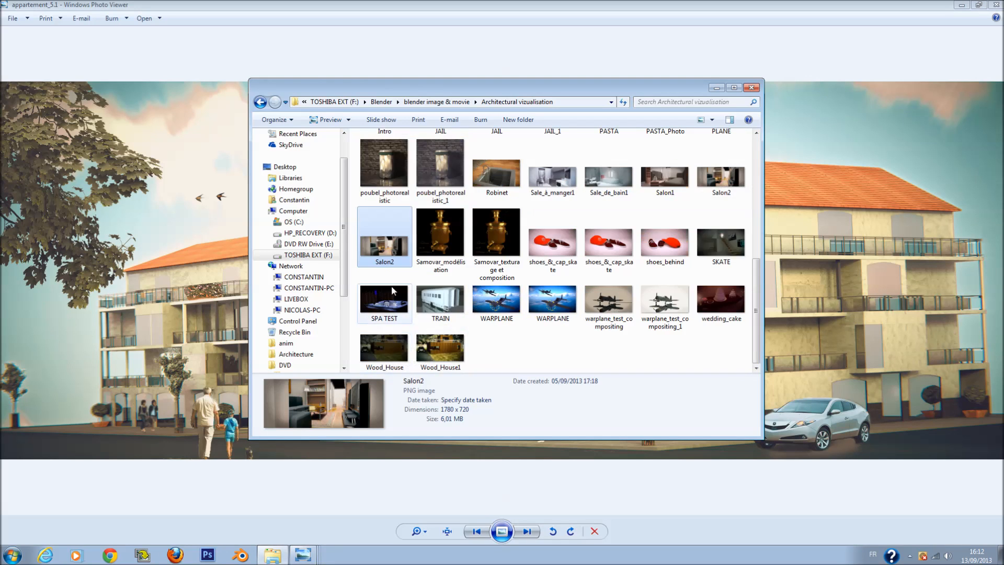
pyautogui.doubleClick(396, 247)
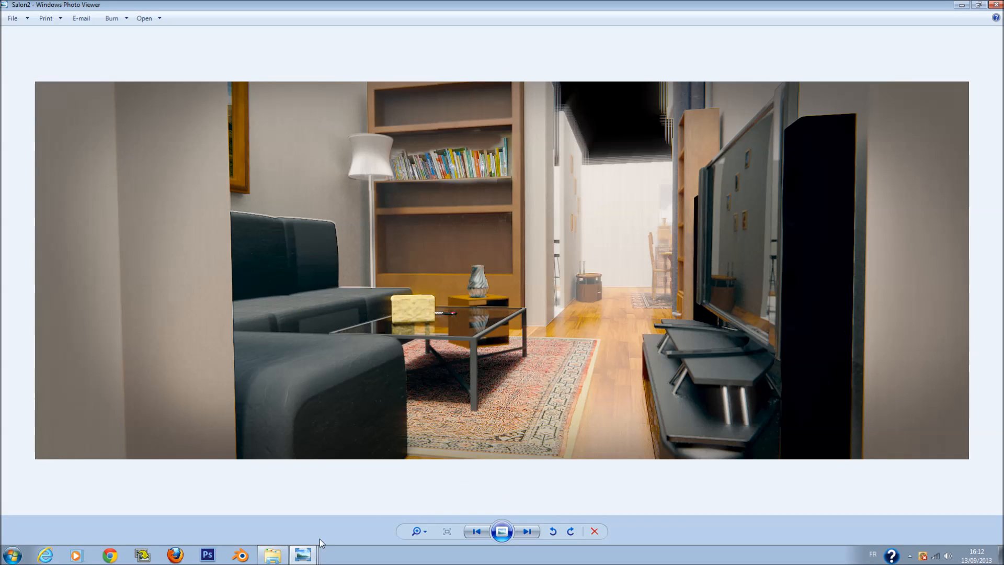
pyautogui.click(272, 555)
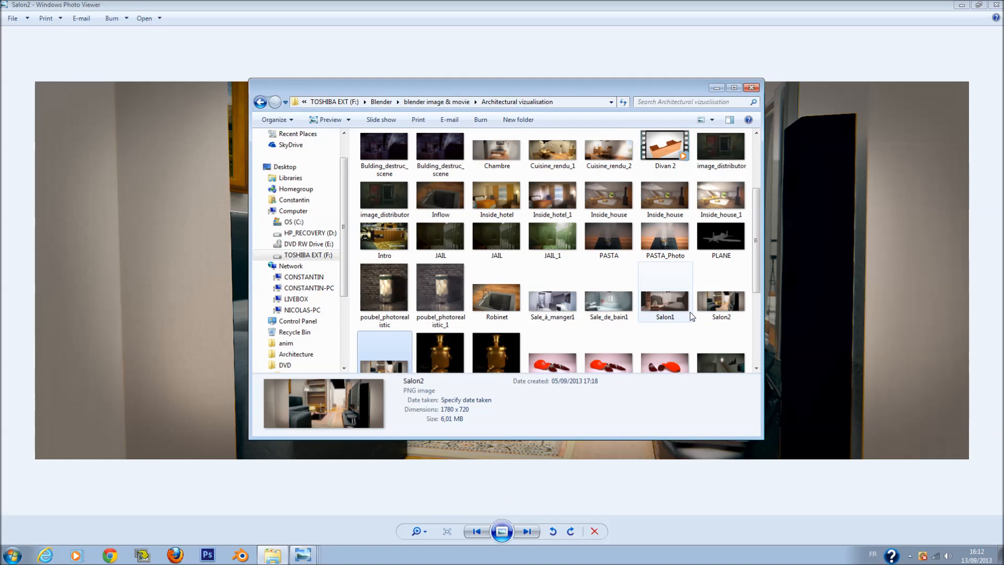
# Step: Open the Architecture render from the folder and examine its colonnade at close range
pyautogui.scroll(3, 692, 314)
pyautogui.doubleClick(580, 200)
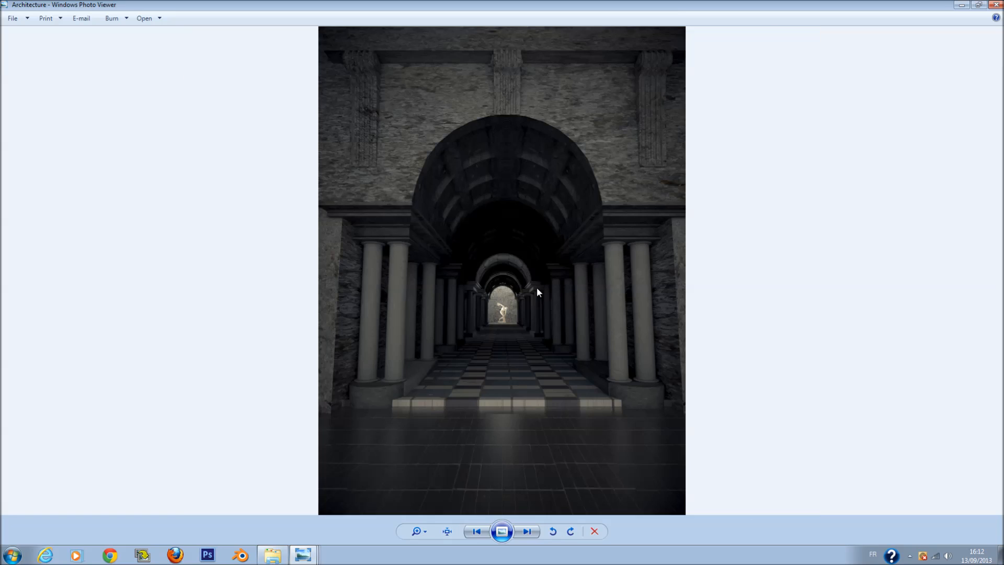
pyautogui.scroll(3, 554, 376)
pyautogui.scroll(-2, 550, 346)
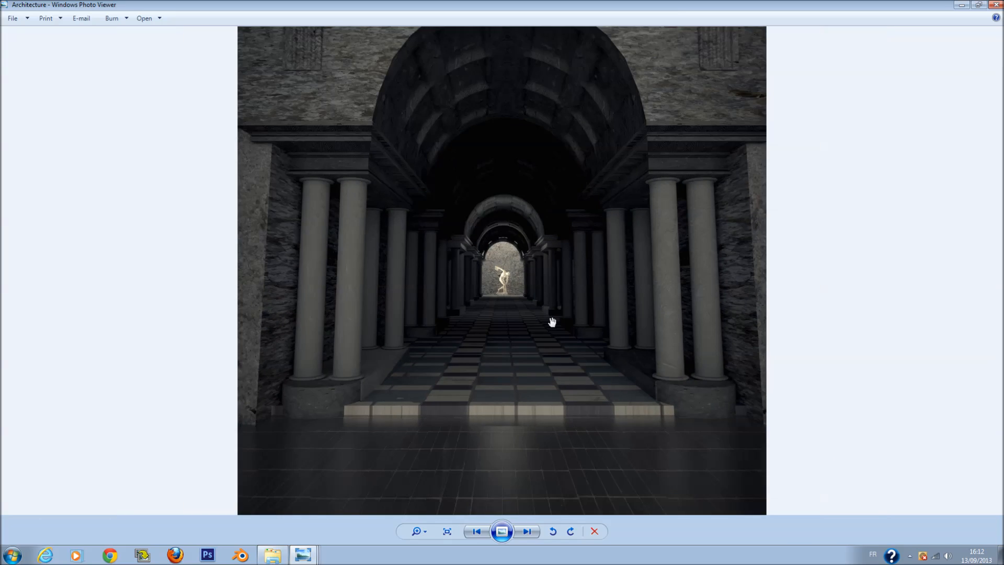
pyautogui.scroll(5, 550, 298)
pyautogui.scroll(-5, 600, 120)
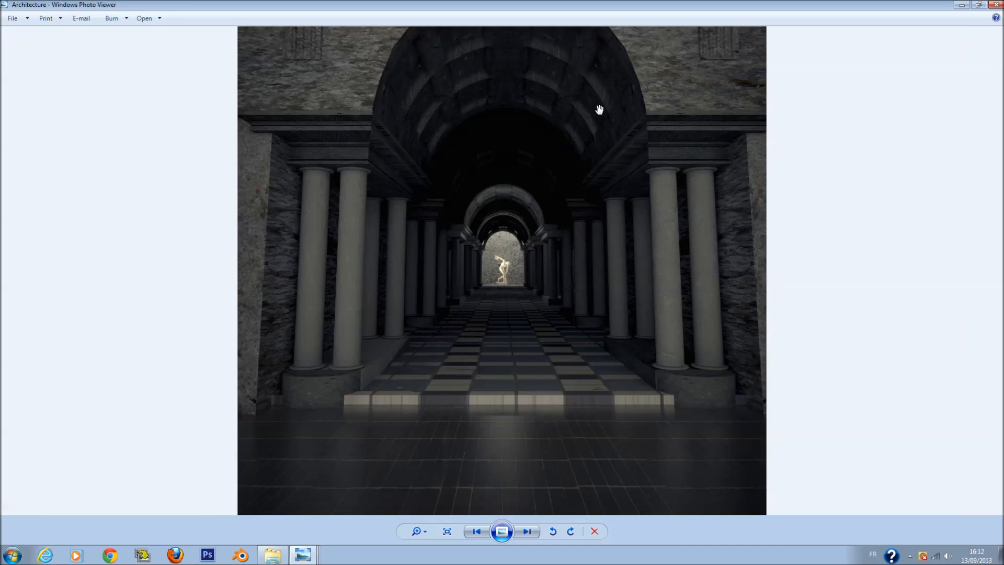
# Step: Inspect the arch, stone walls and paired columns of the Architecture render, alternating between full and closer views
pyautogui.press('Right')
pyautogui.scroll(2, 573, 253)
pyautogui.scroll(-2, 569, 260)
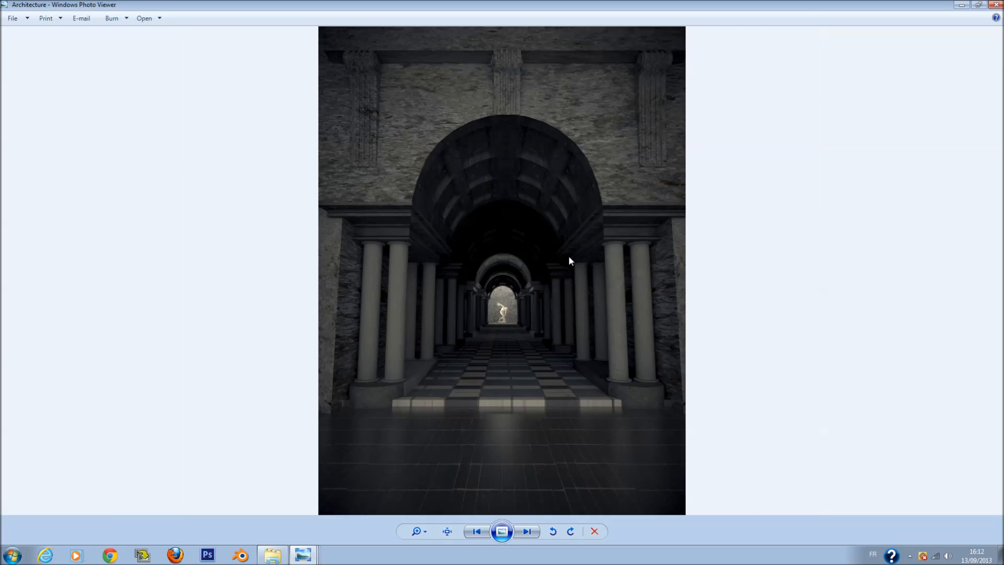
pyautogui.scroll(5, 565, 259)
pyautogui.scroll(-5, 564, 259)
pyautogui.scroll(4, 627, 161)
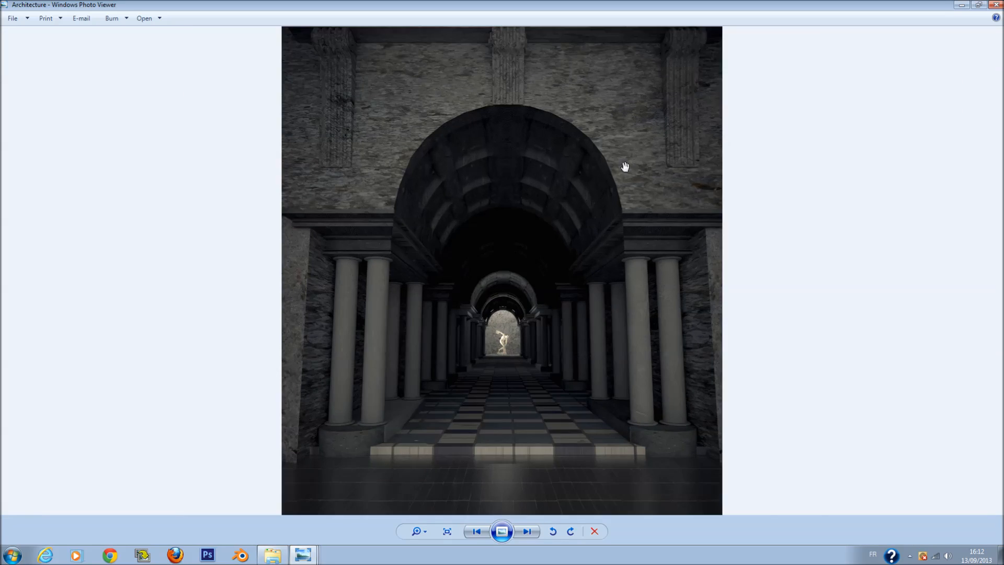
pyautogui.scroll(-4, 627, 164)
pyautogui.scroll(1, 627, 164)
pyautogui.scroll(-1, 600, 214)
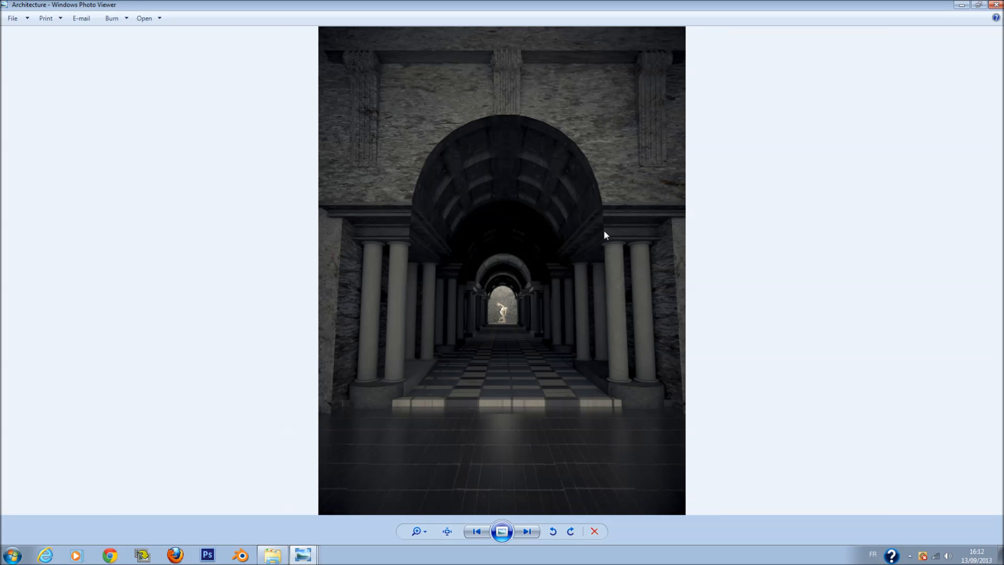
# Step: Examine the reflective floor and the lit statue at the far end of the Architecture render
pyautogui.scroll(3, 587, 306)
pyautogui.moveTo(724, 278); pyautogui.dragTo(713, 89)
pyautogui.scroll(-4, 605, 227)
pyautogui.scroll(5, 511, 321)
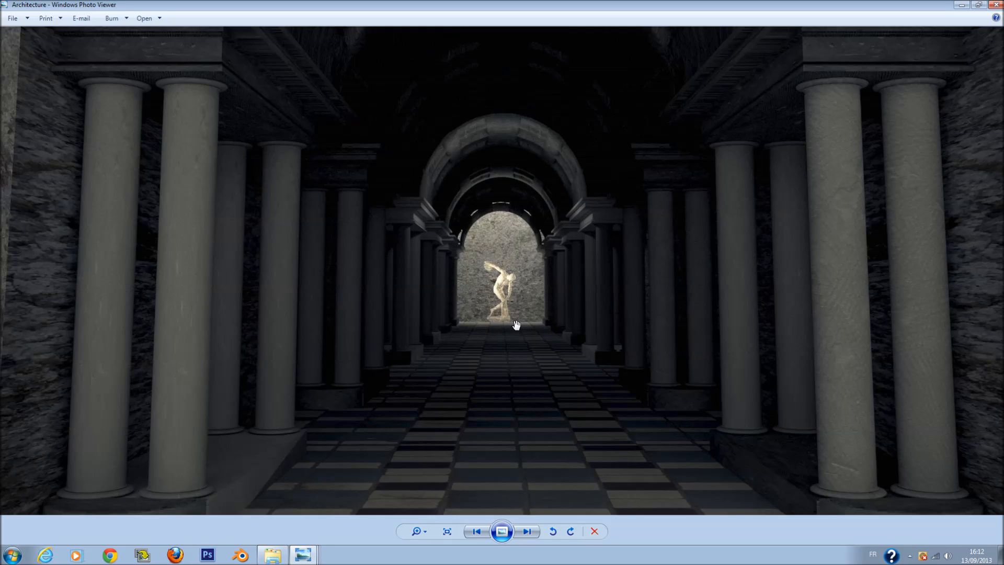
pyautogui.scroll(-5, 516, 325)
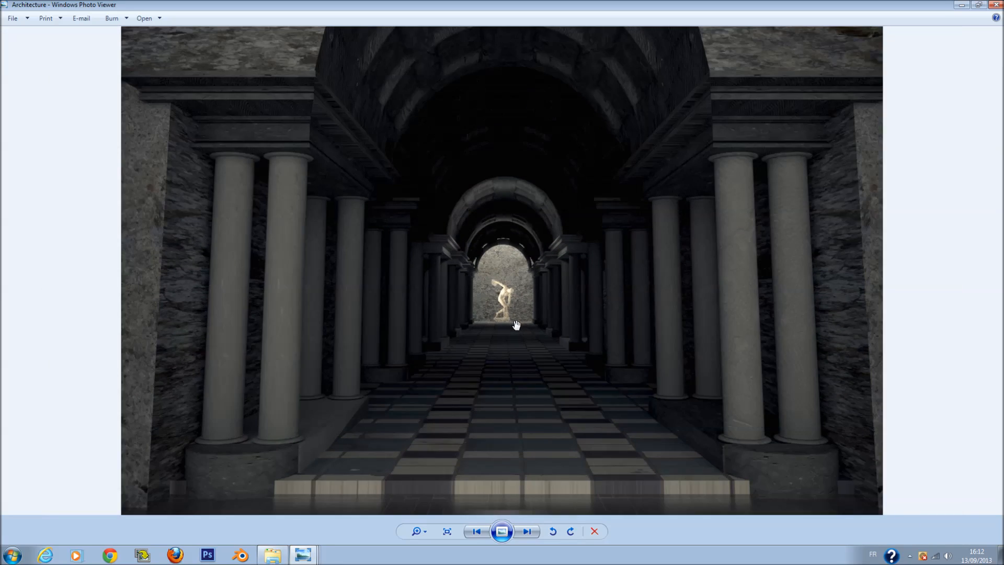
pyautogui.scroll(-2, 582, 269)
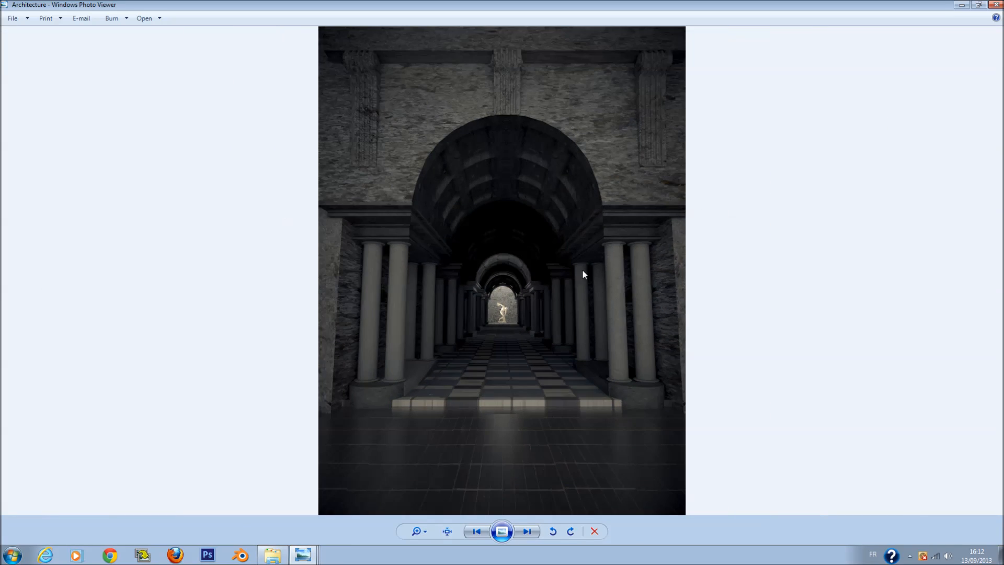
# Step: Browse onward through the renders past Salon2 and close the image viewer
pyautogui.press('Right')
pyautogui.press('Right')
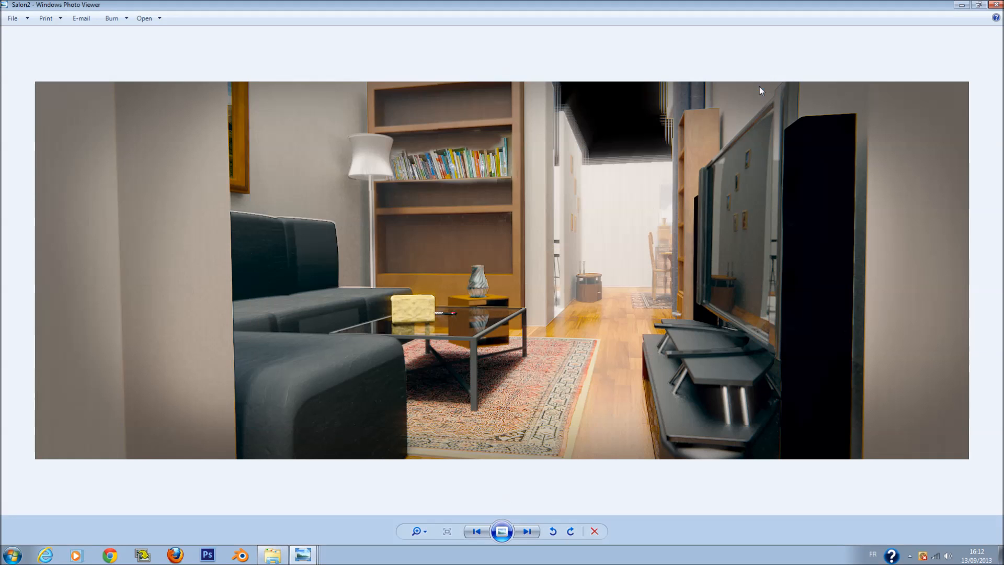
pyautogui.press('Right')
pyautogui.click(996, 4)
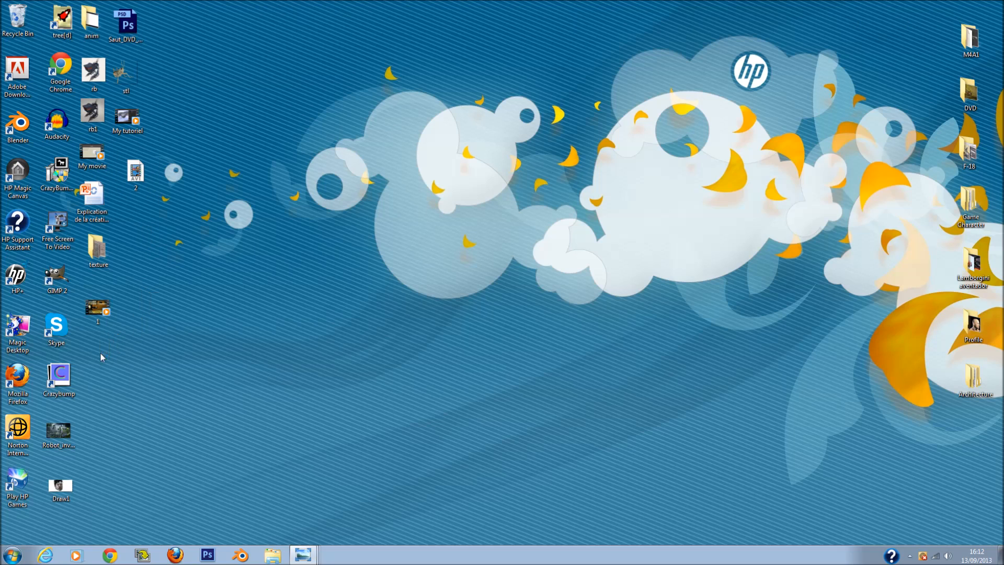
# Step: Launch Blender and dismiss its splash screen to reach the default scene
pyautogui.click(13, 555)
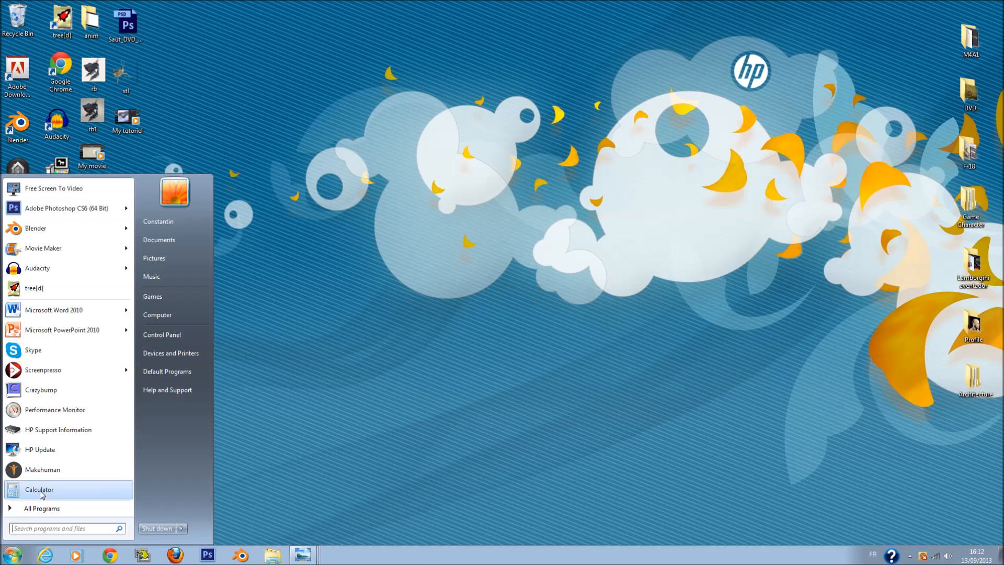
pyautogui.click(43, 230)
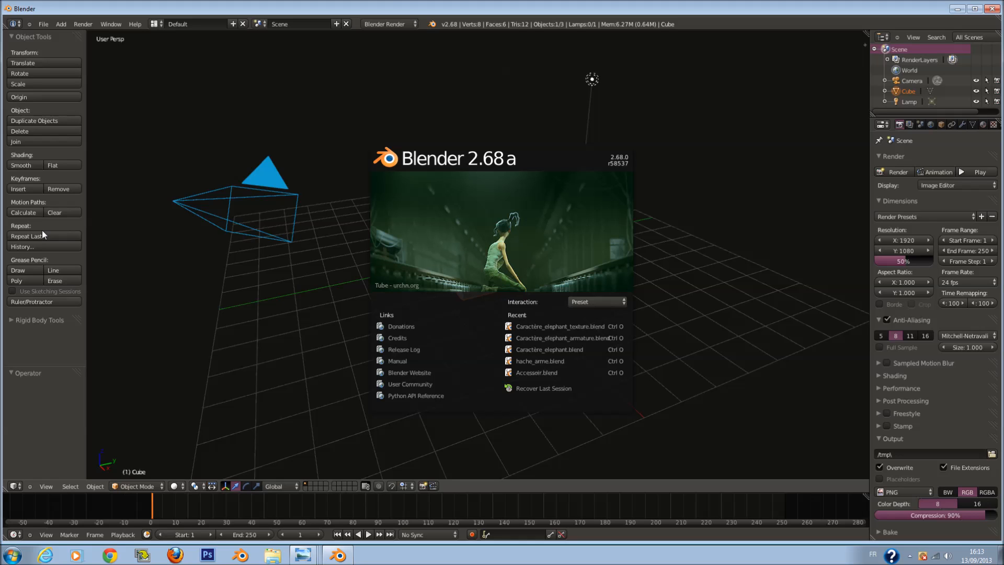
pyautogui.click(711, 281)
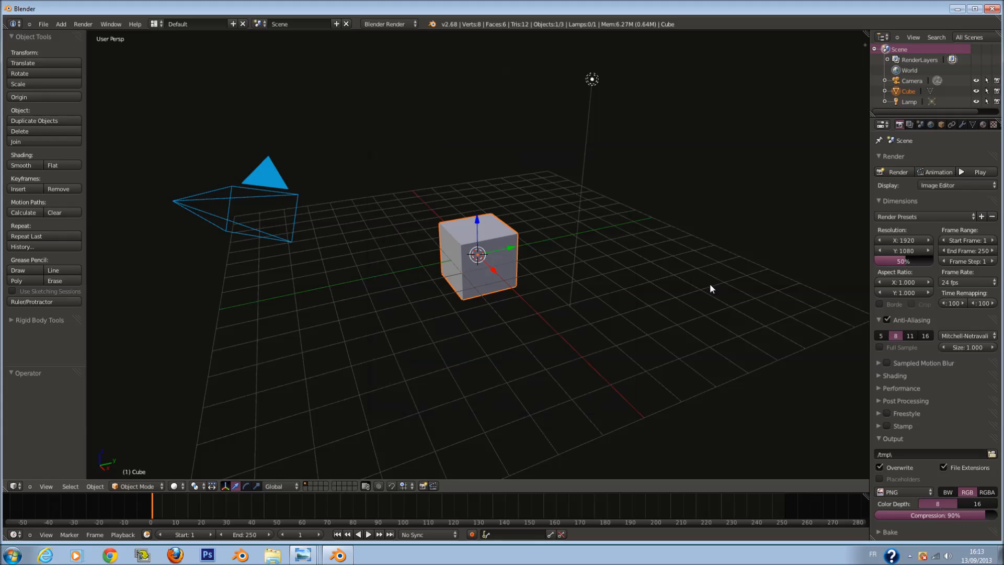
# Step: Start the Screencast Keys display from the 3D view's properties sidebar and hide the sidebar again
pyautogui.scroll(-2, 532, 319)
pyautogui.press('n')
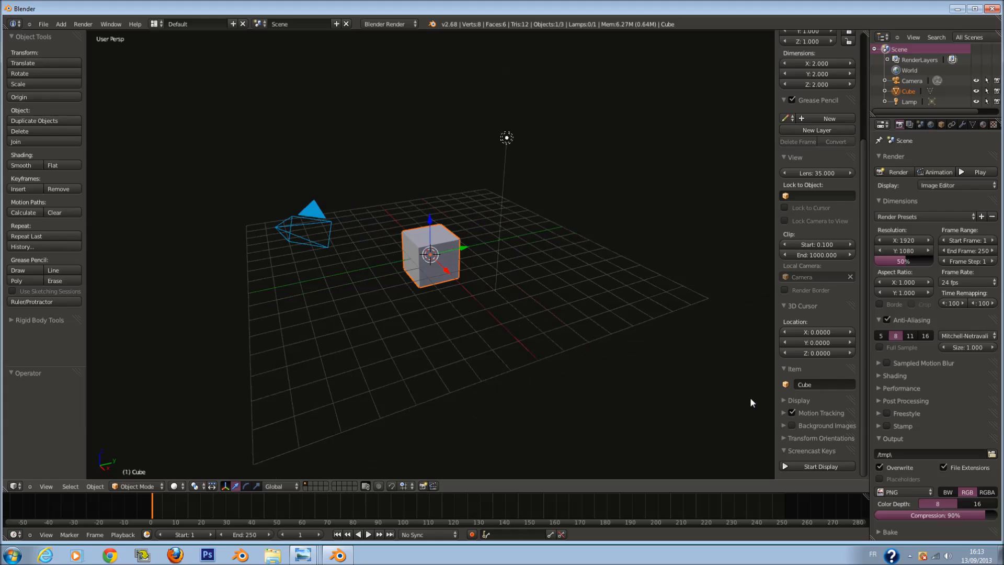
pyautogui.scroll(-5, 814, 350)
pyautogui.click(820, 399)
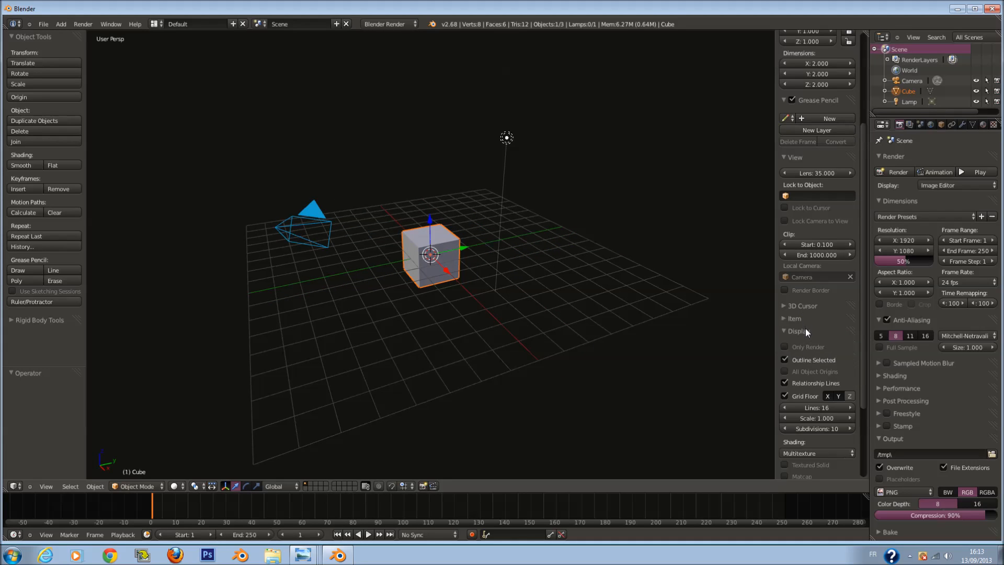
pyautogui.press('n')
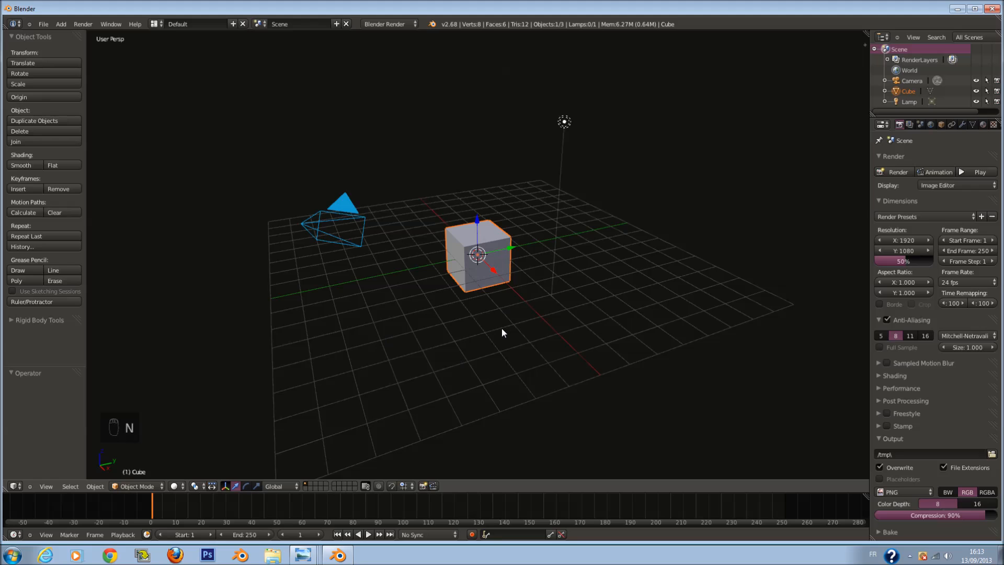
# Step: Save the scene as Architecture_extérieur.blend in the Architecture folder on the Desktop
pyautogui.hotkey('ctrl', 's')
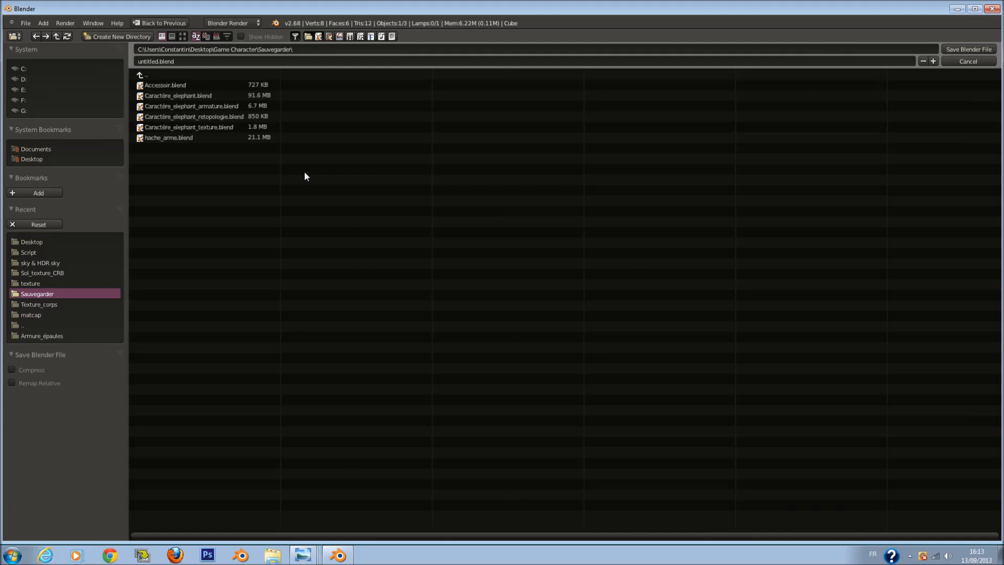
pyautogui.click(33, 159)
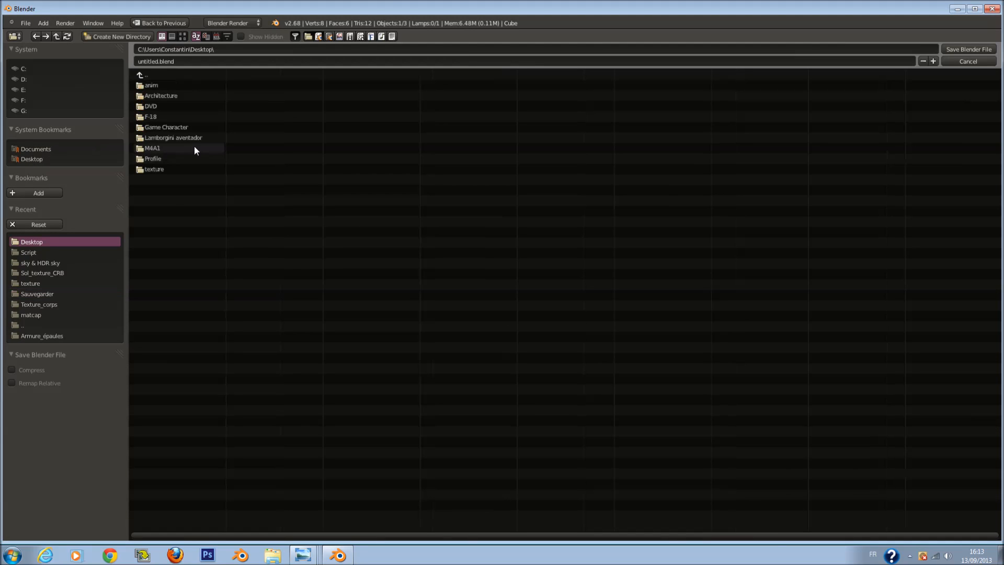
pyautogui.click(181, 95)
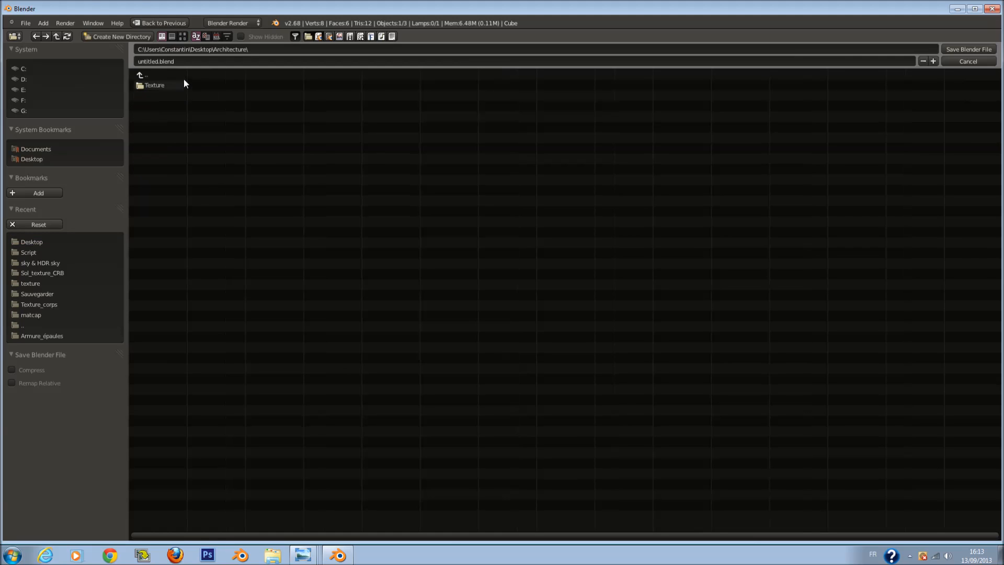
pyautogui.click(198, 61)
pyautogui.write('Architecture_ext')
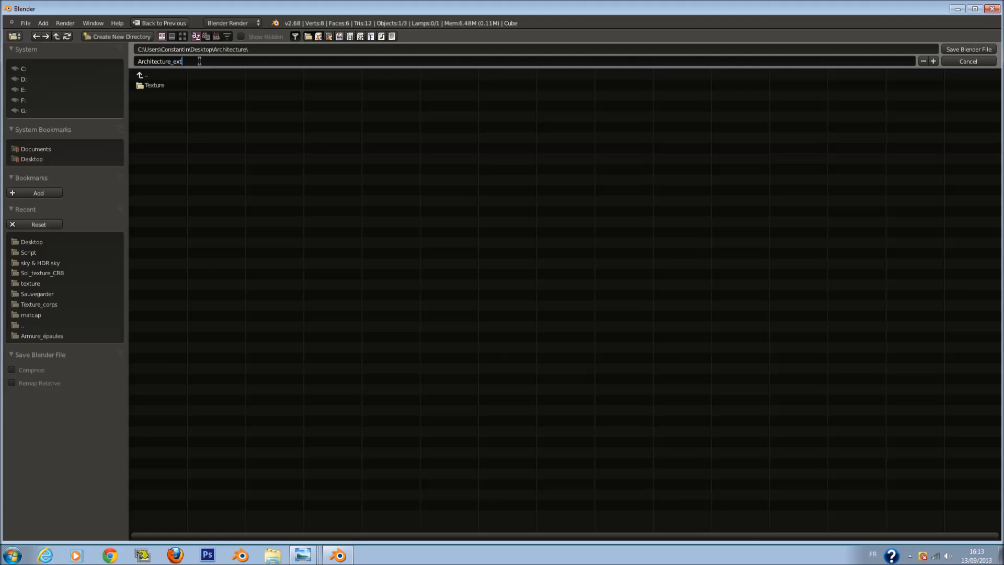
pyautogui.write('érieur')
pyautogui.press('Return')
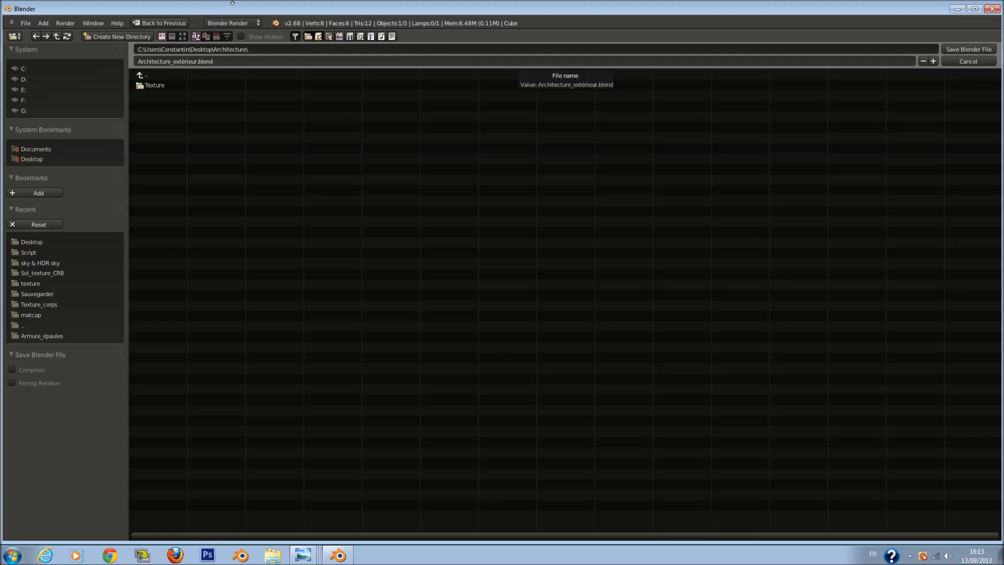
pyautogui.click(969, 49)
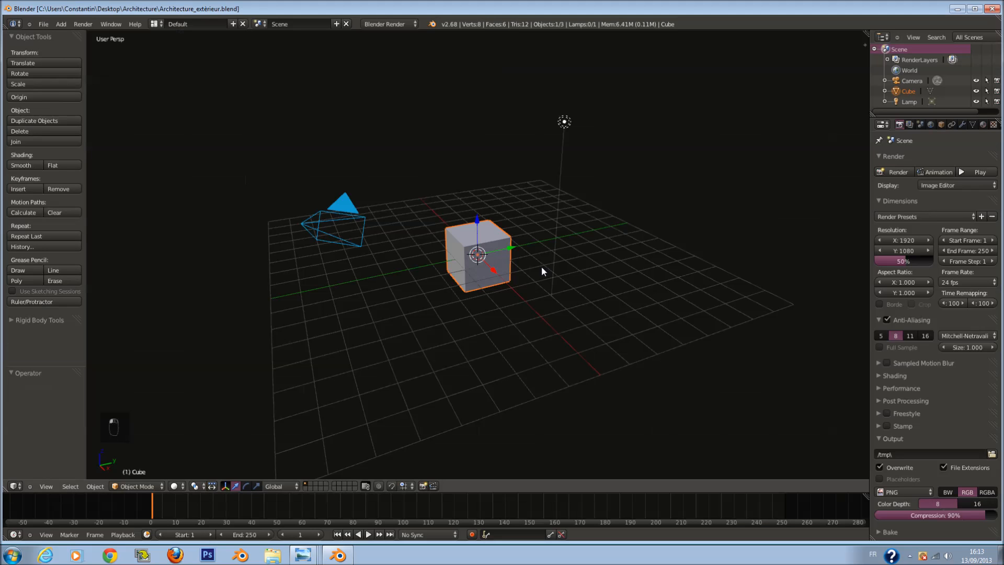
# Step: Check the desktop's Architecture folder for the saved blend file, look inside its Texture subfolder, and return to Blender
pyautogui.click(957, 9)
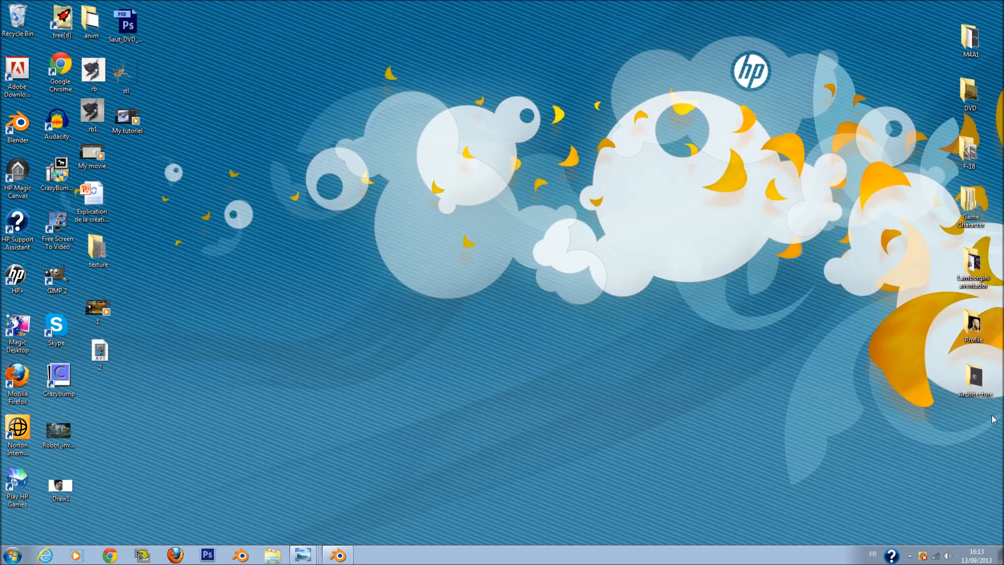
pyautogui.doubleClick(973, 377)
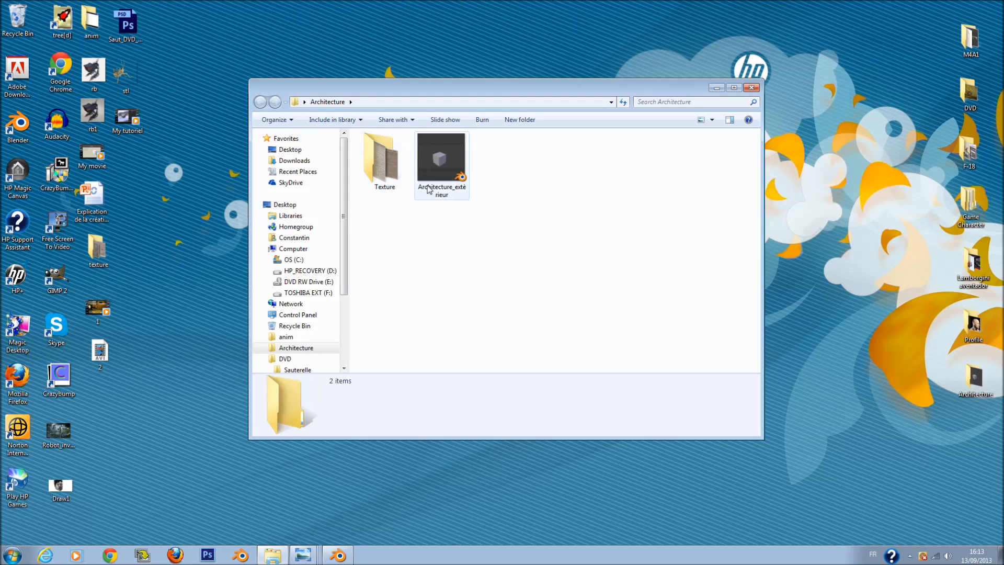
pyautogui.doubleClick(384, 160)
pyautogui.click(266, 104)
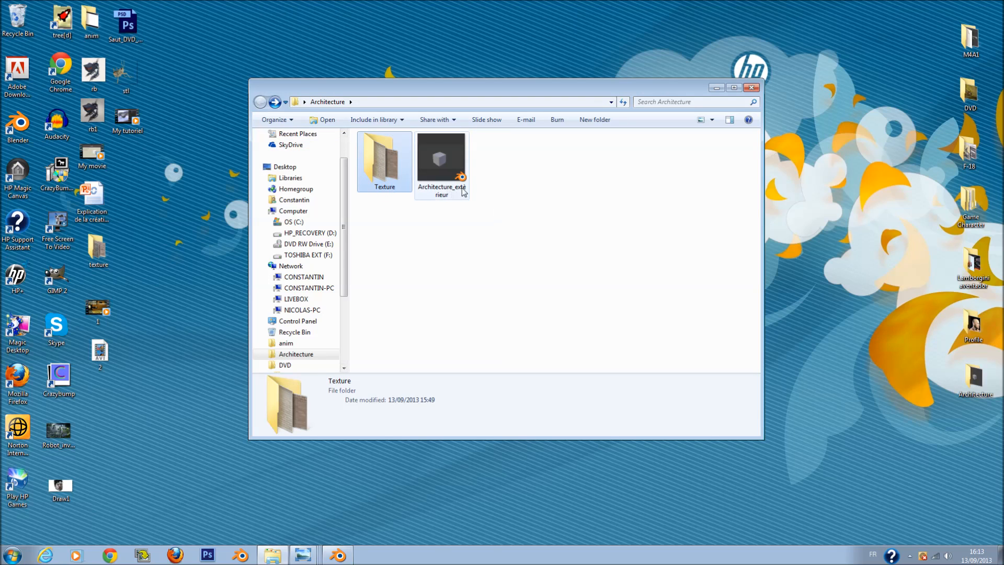
pyautogui.doubleClick(440, 192)
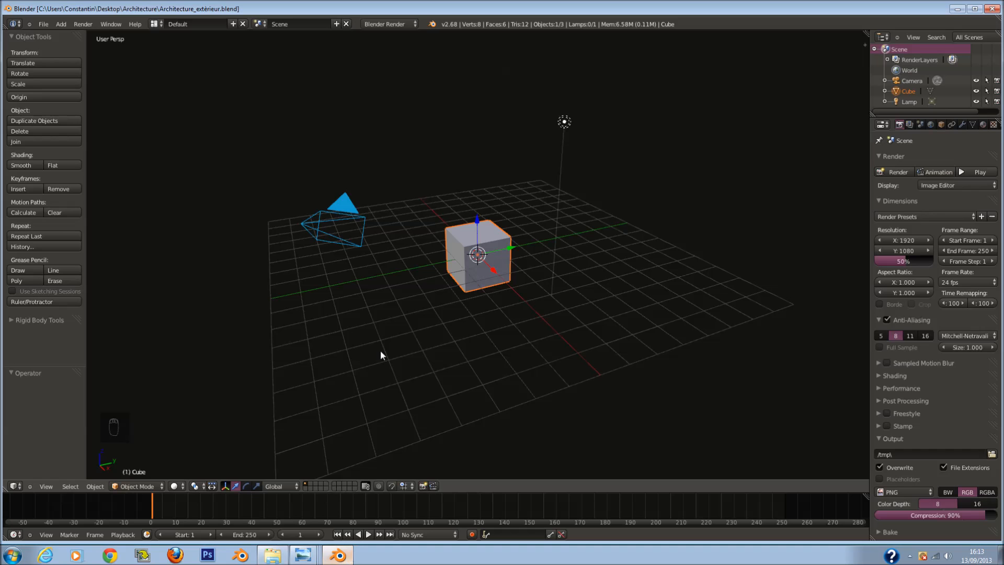
# Step: Switch to the front orthographic view and delete the default cube, camera and lamp from the scene
pyautogui.press('KP_1')
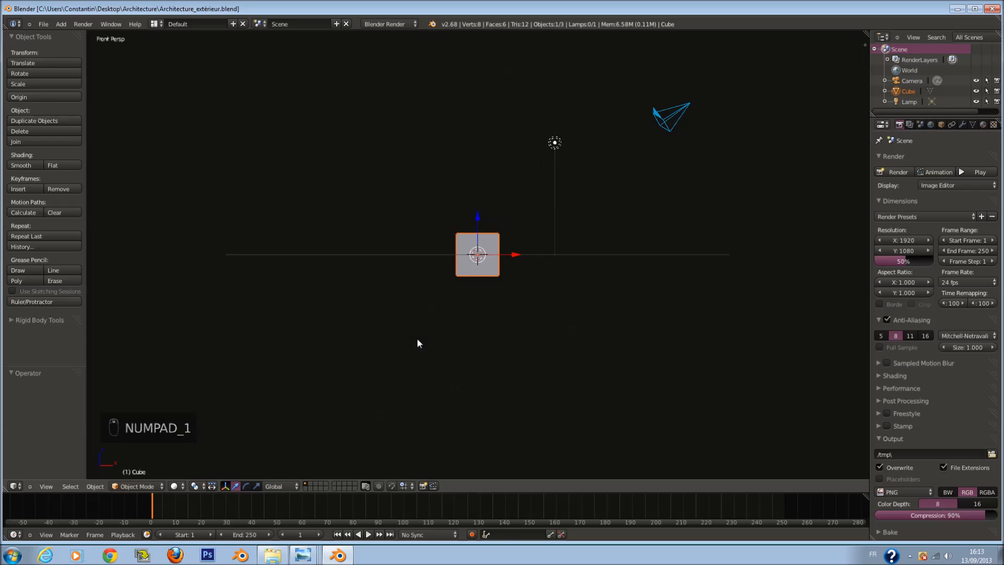
pyautogui.press('KP_5')
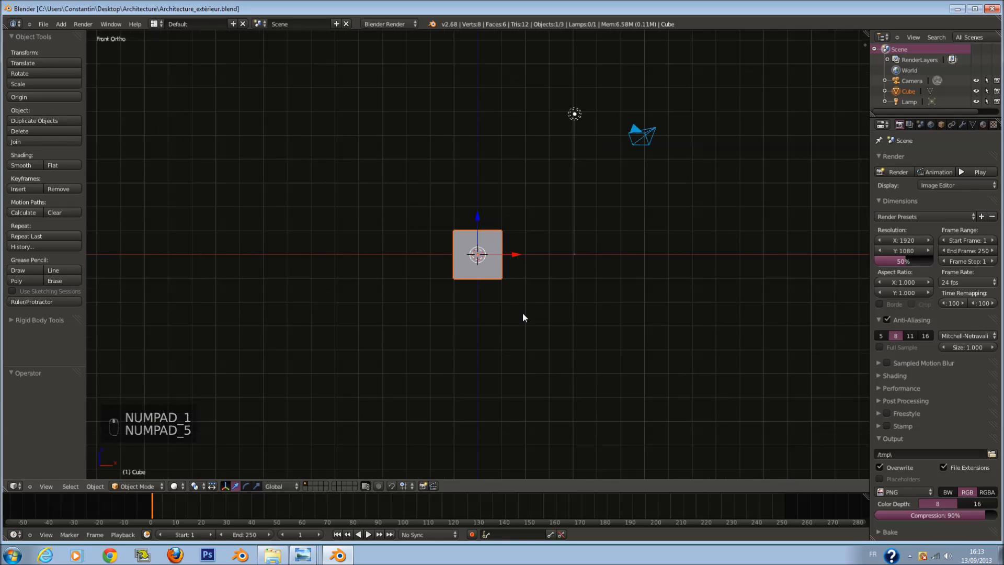
pyautogui.press('a')
pyautogui.press('a')
pyautogui.press('a')
pyautogui.press('a')
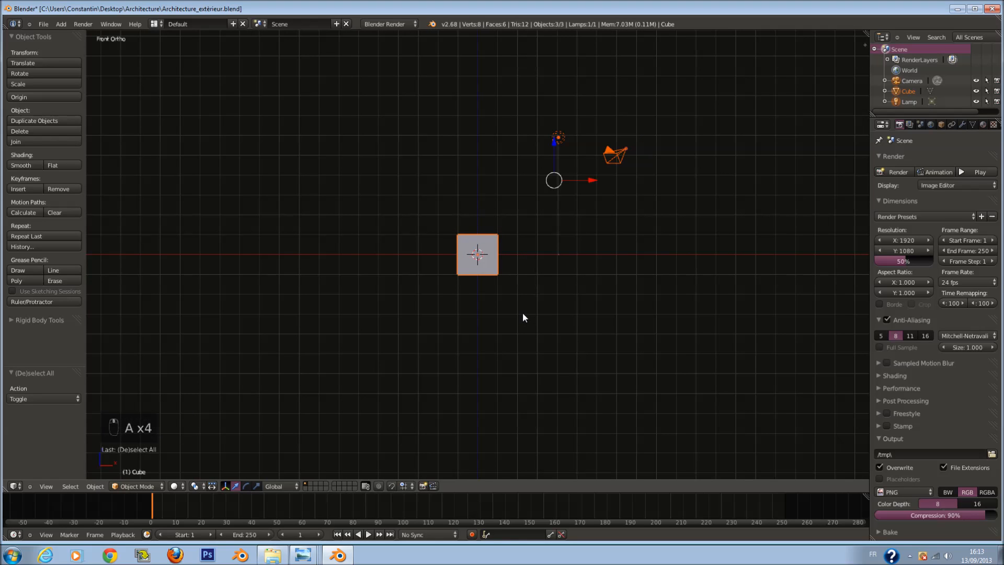
pyautogui.press('x')
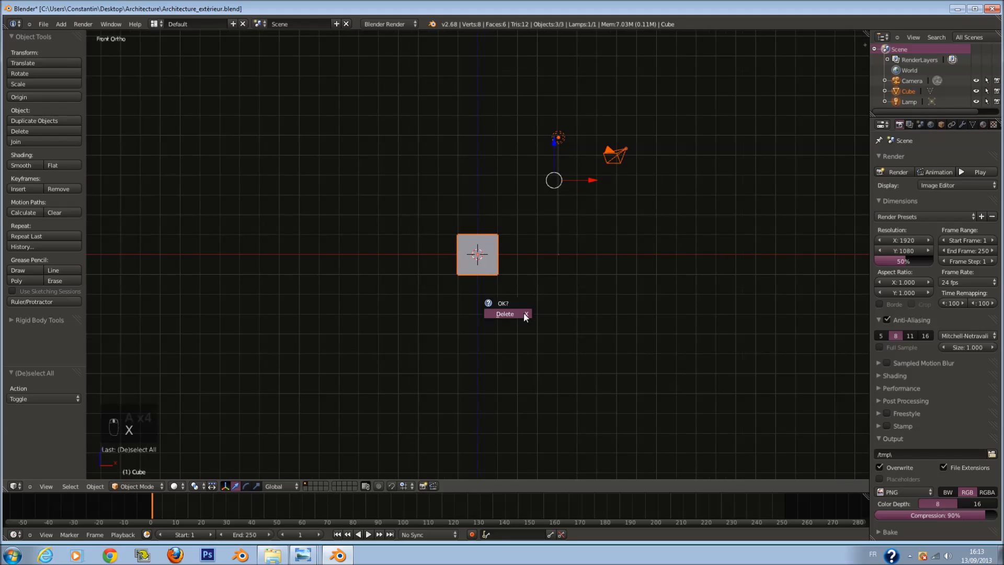
pyautogui.click(523, 313)
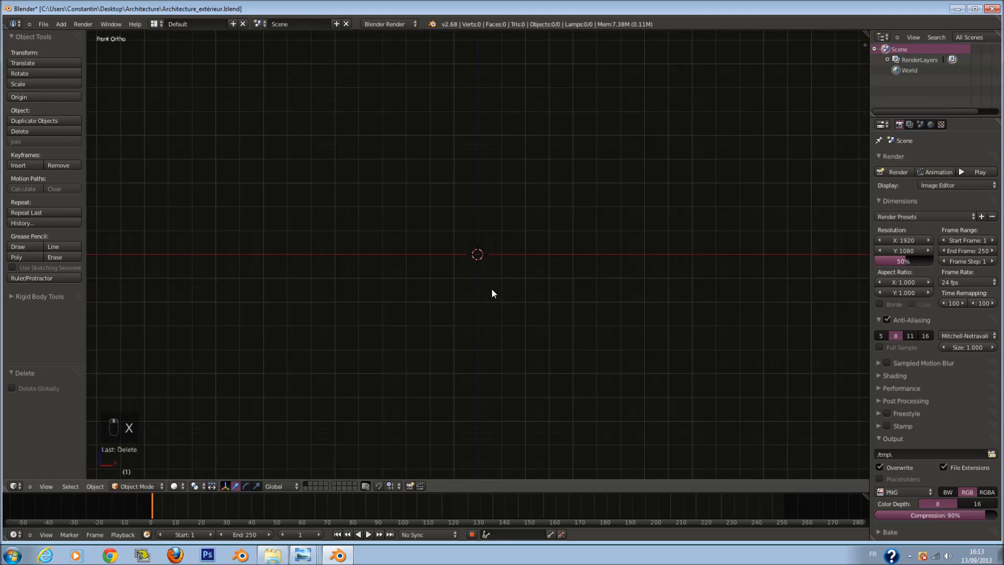
# Step: Add a mesh cube at the centre of the empty scene and inspect it in the front view
pyautogui.hotkey('shift', 'a')
pyautogui.moveTo(462, 249)
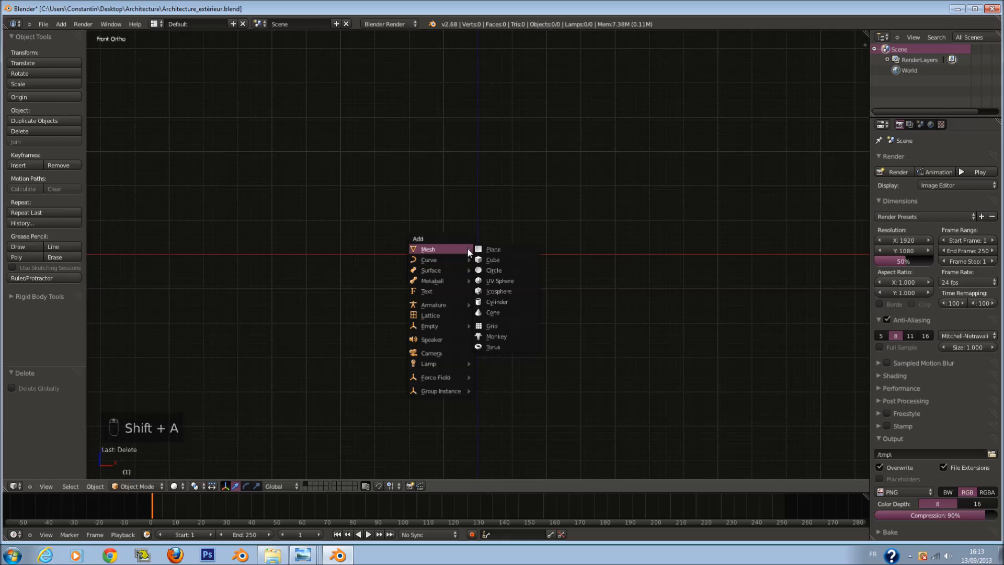
pyautogui.click(507, 260)
pyautogui.scroll(6, 526, 272)
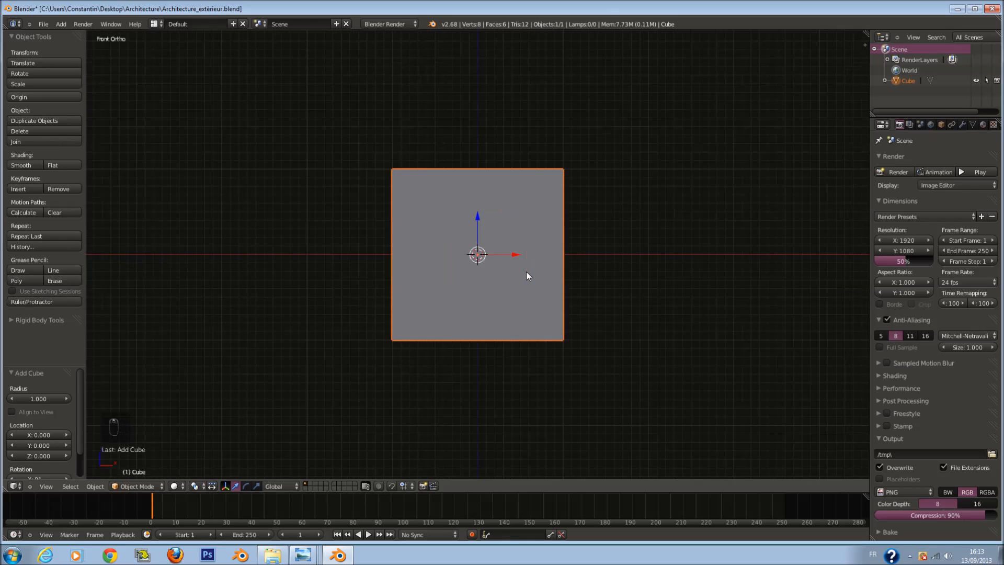
pyautogui.scroll(-2, 526, 272)
pyautogui.scroll(-4, 513, 280)
pyautogui.scroll(4, 513, 280)
pyautogui.scroll(-3, 514, 280)
pyautogui.scroll(-3, 515, 280)
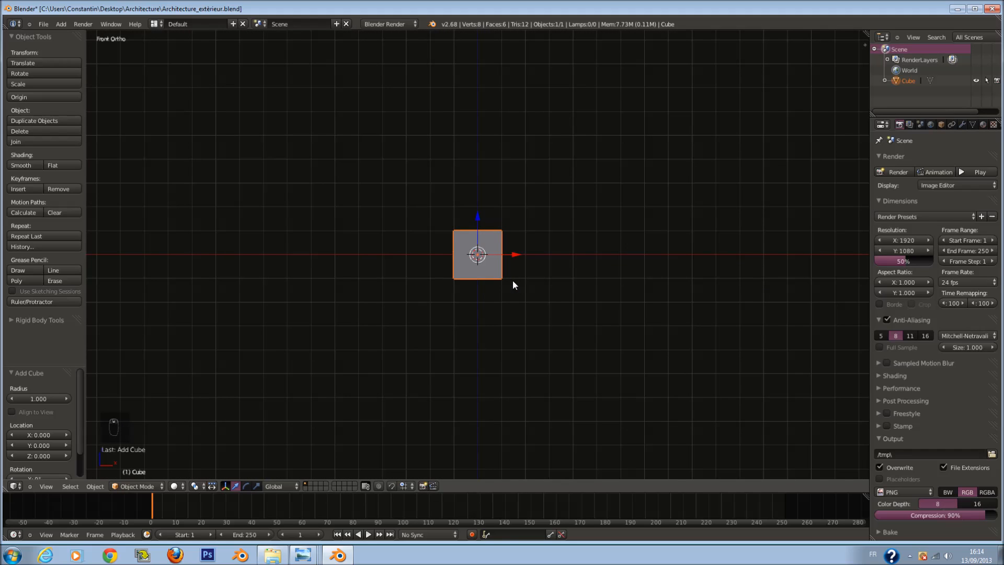
pyautogui.scroll(-3, 512, 284)
pyautogui.scroll(3, 512, 285)
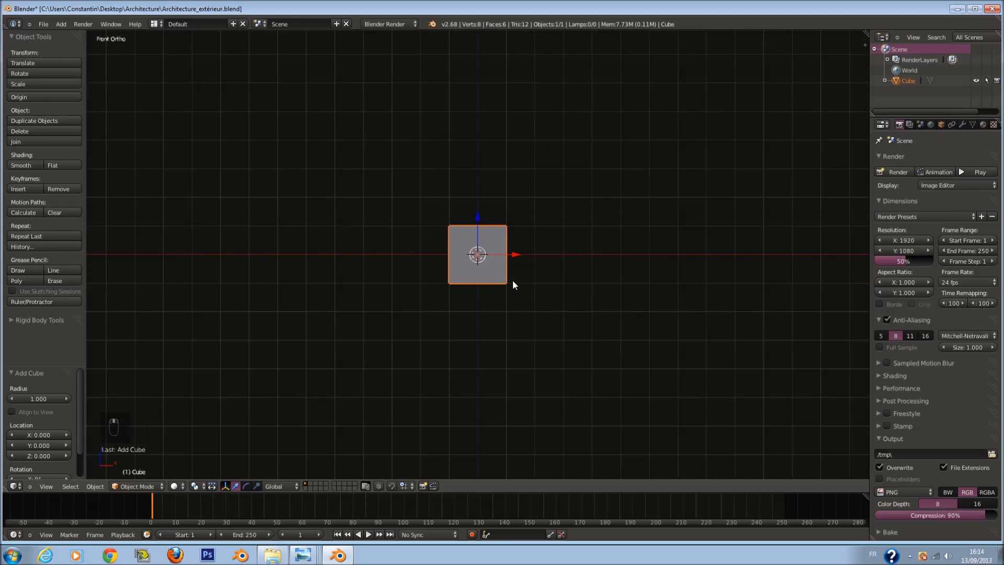
pyautogui.press('s')
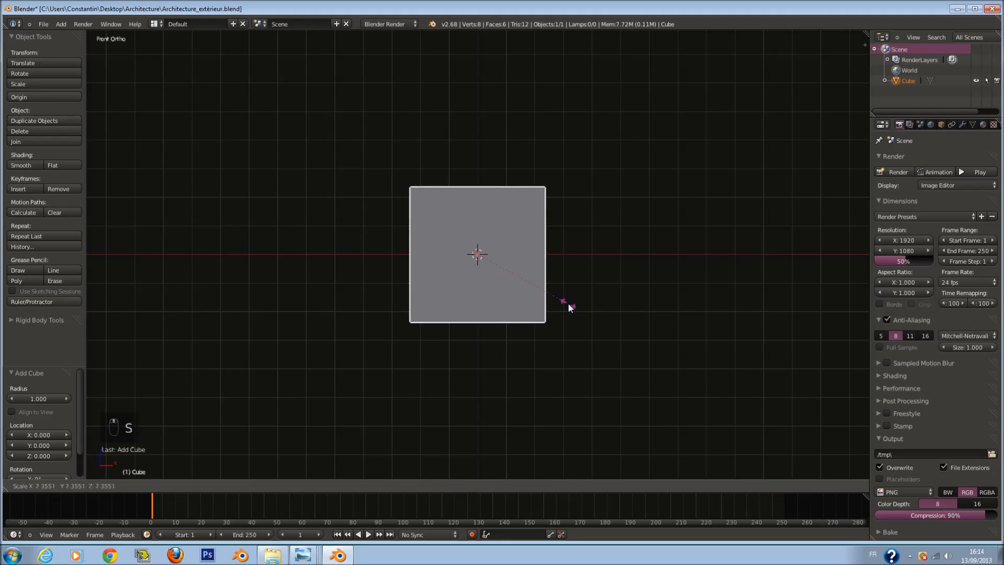
pyautogui.rightClick(533, 264)
pyautogui.moveTo(550, 261); pyautogui.dragTo(507, 297, button='middle')
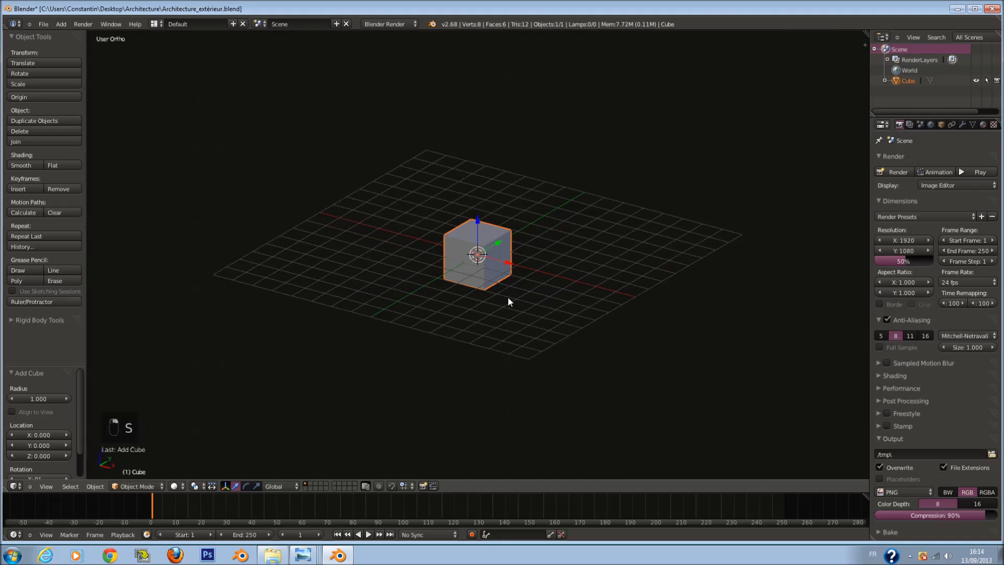
# Step: Set the scene's unit system to Metric, comparing it with Imperial
pyautogui.click(931, 126)
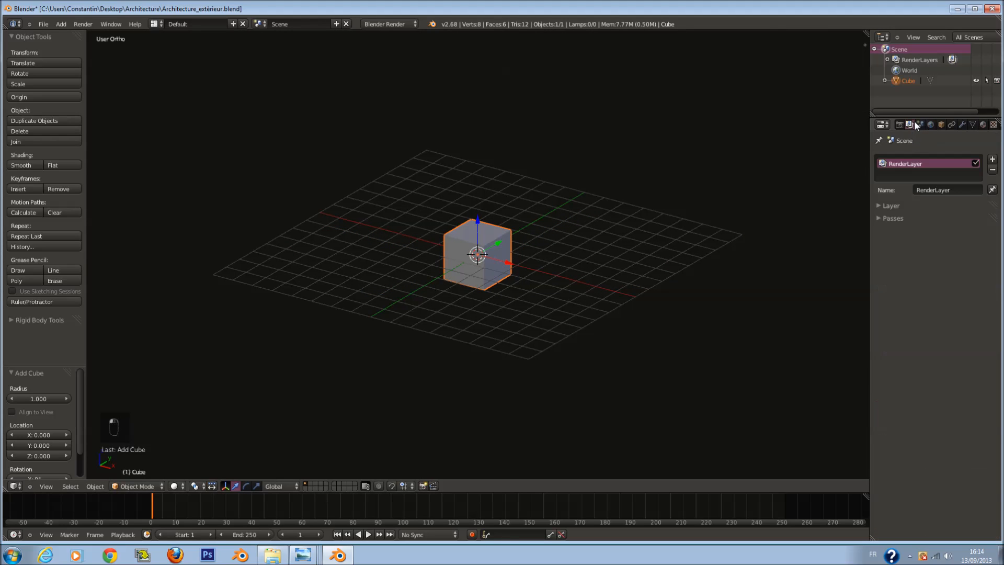
pyautogui.click(920, 125)
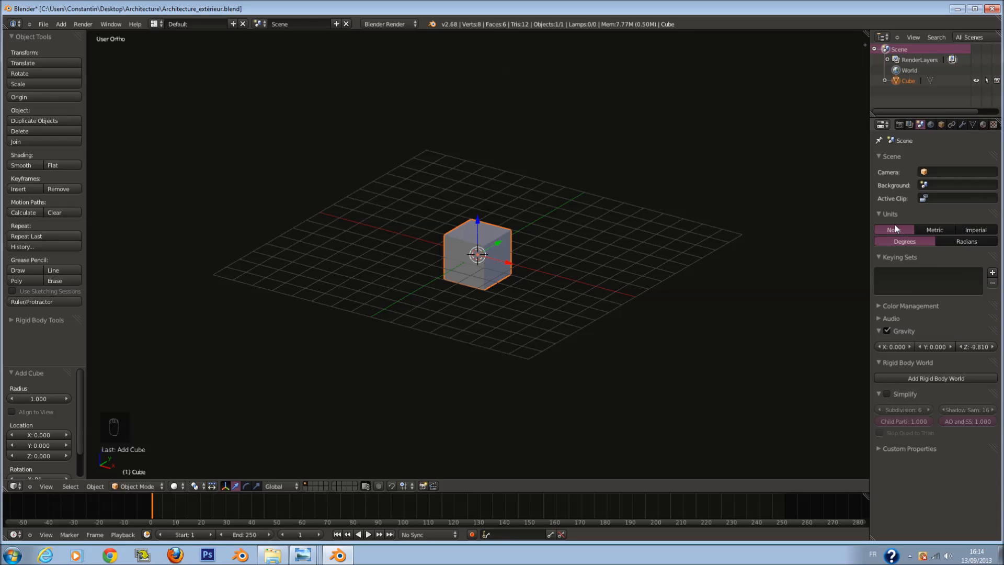
pyautogui.click(909, 124)
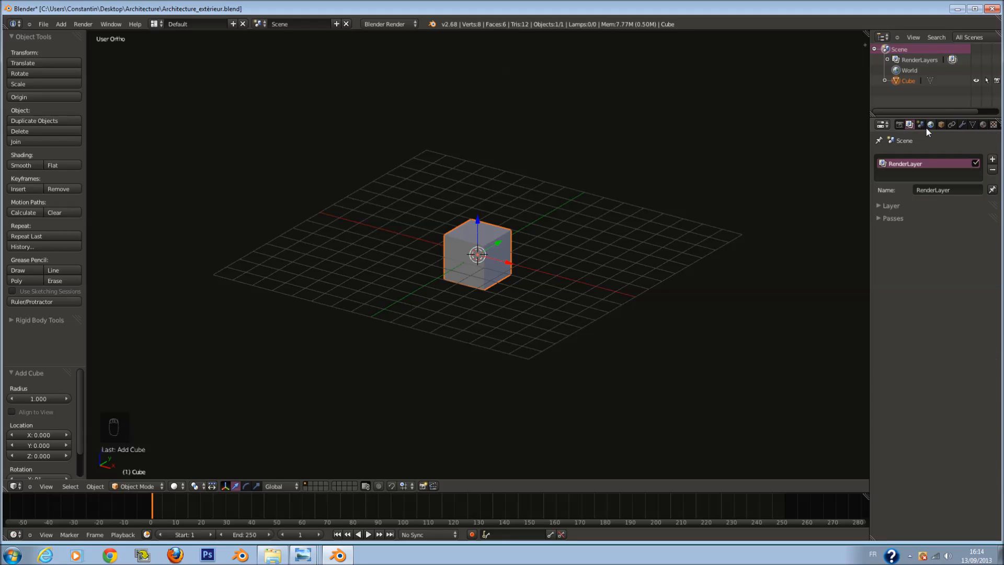
pyautogui.click(921, 125)
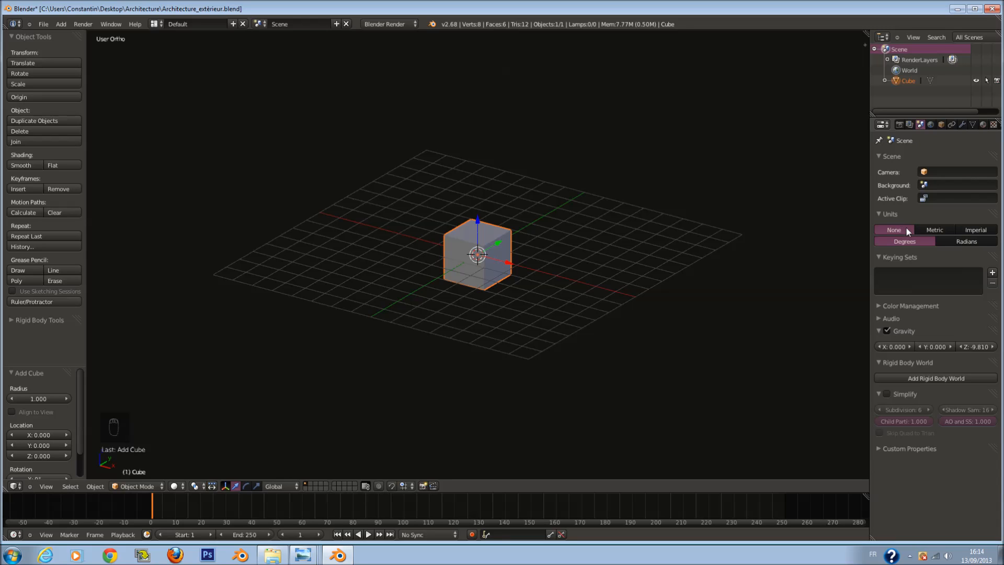
pyautogui.click(939, 230)
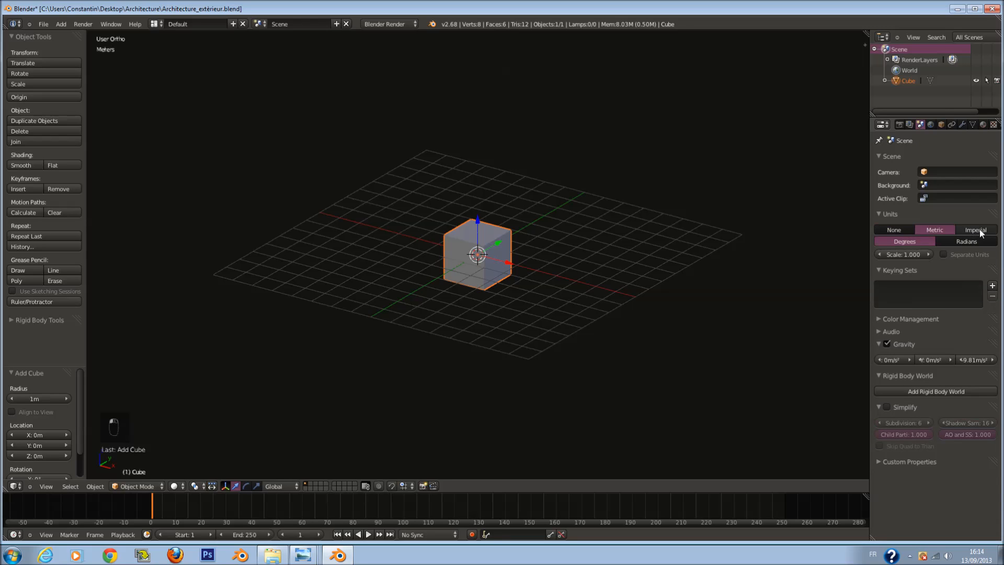
pyautogui.click(980, 232)
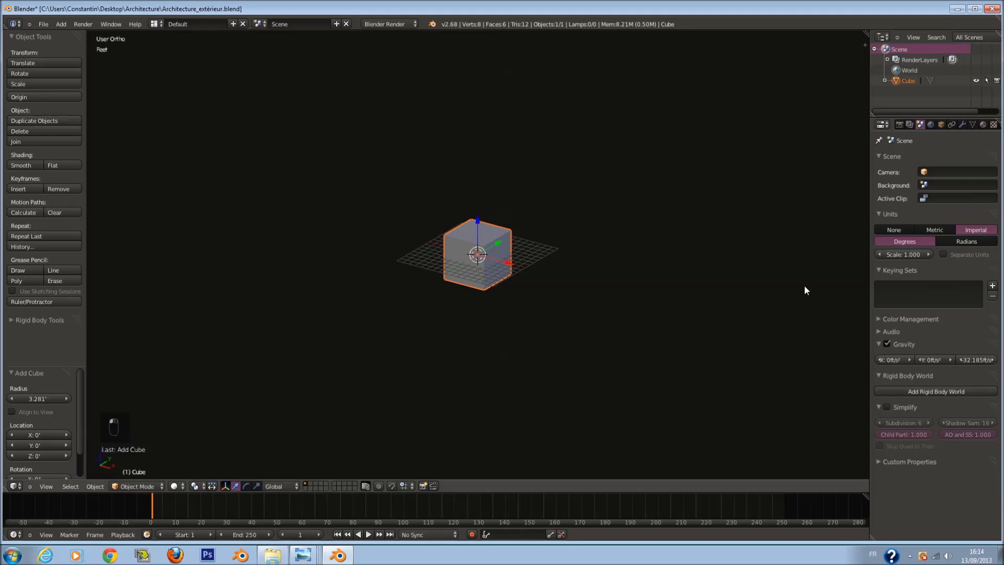
pyautogui.click(936, 230)
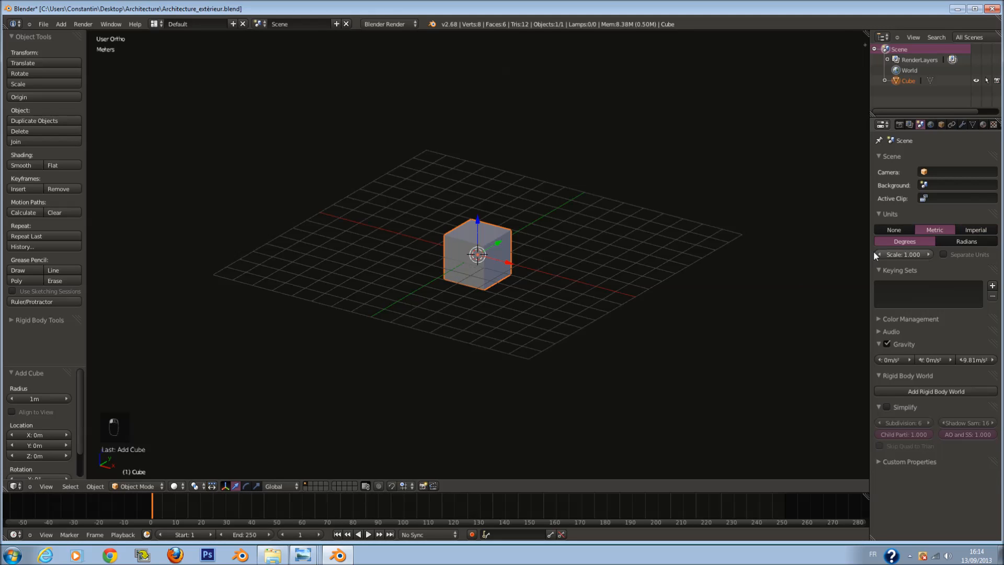
# Step: Show the 3D view's properties sidebar and collapse its Screencast Keys section
pyautogui.press('n')
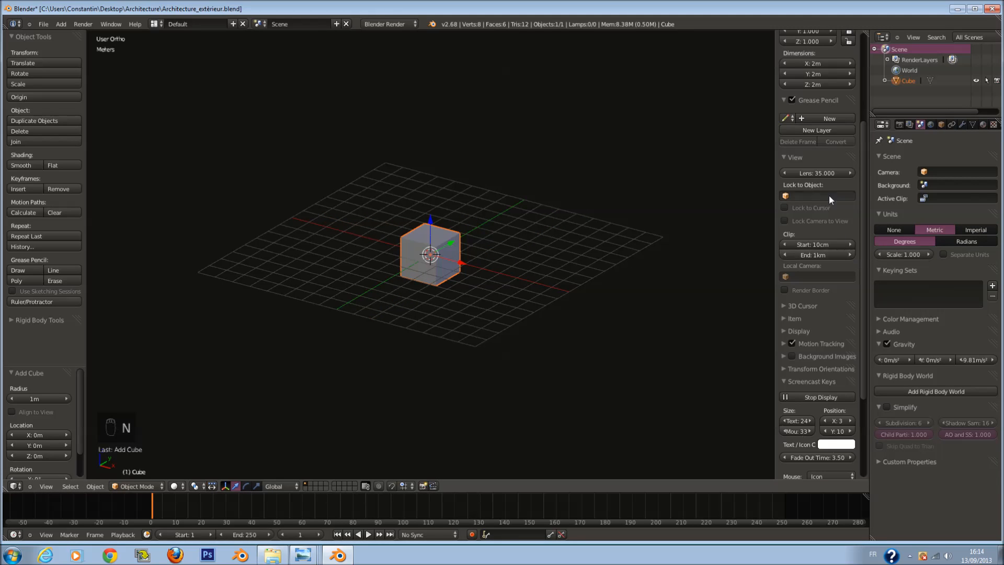
pyautogui.scroll(-5, 849, 312)
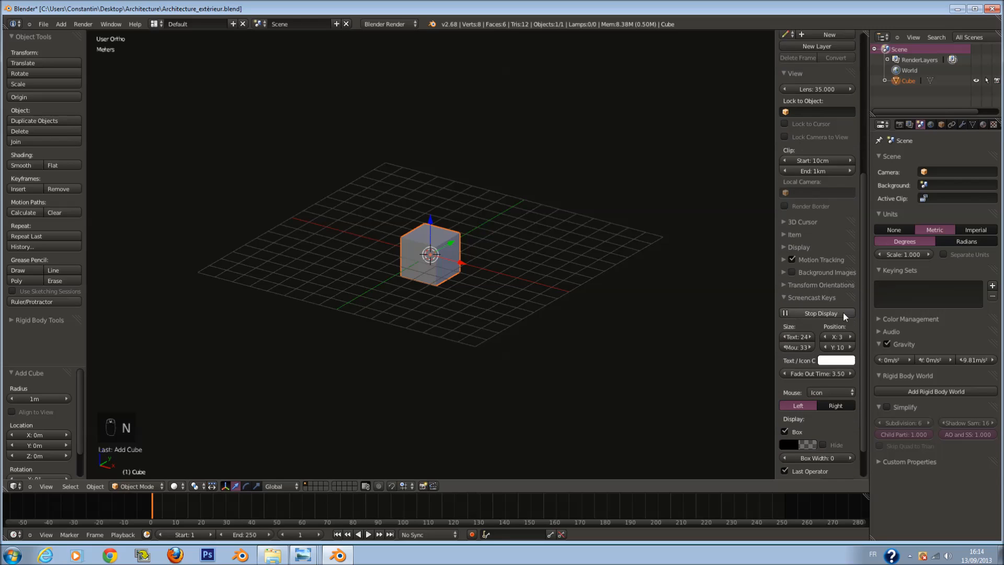
pyautogui.scroll(-1, 839, 325)
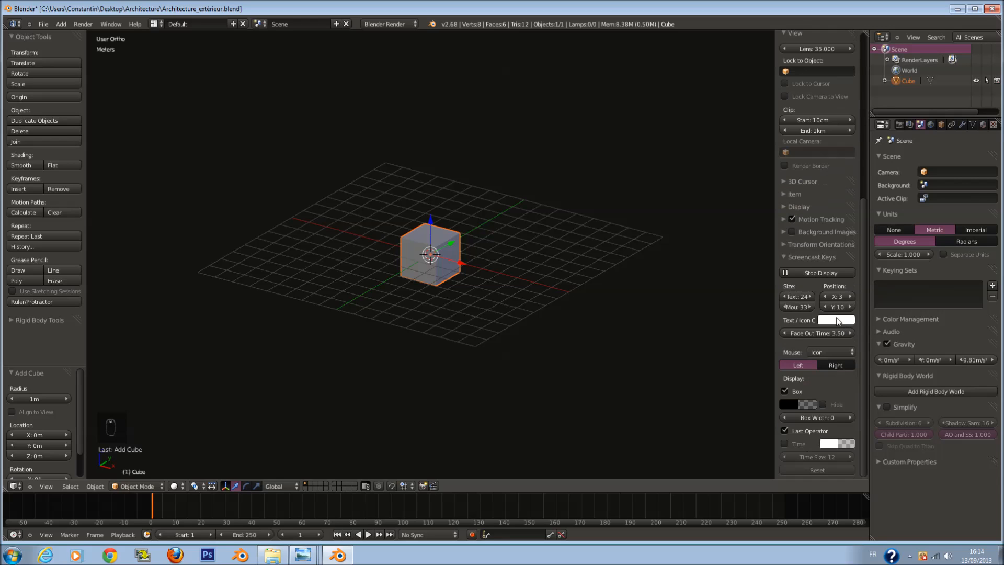
pyautogui.click(826, 256)
pyautogui.scroll(3, 826, 235)
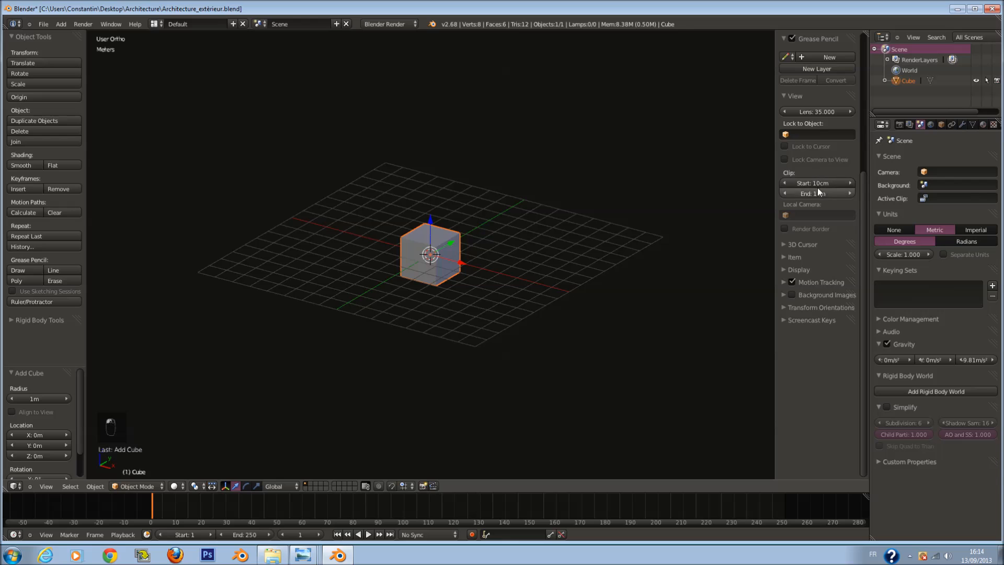
# Step: Switch to the front orthographic view, enter Edit Mode on the cube and enable the edge Length display
pyautogui.press('KP_1')
pyautogui.press('KP_5')
pyautogui.press('KP_5')
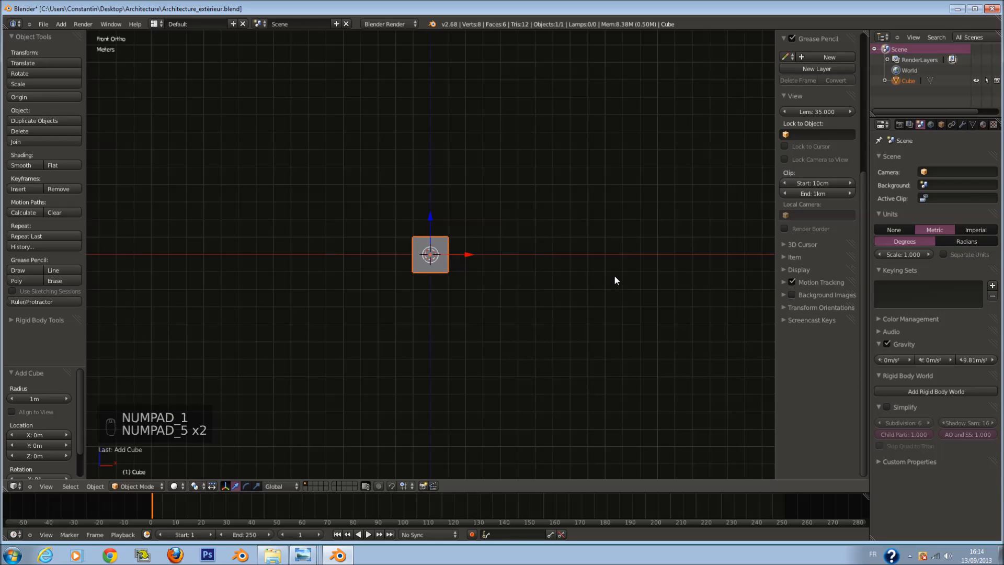
pyautogui.click(820, 269)
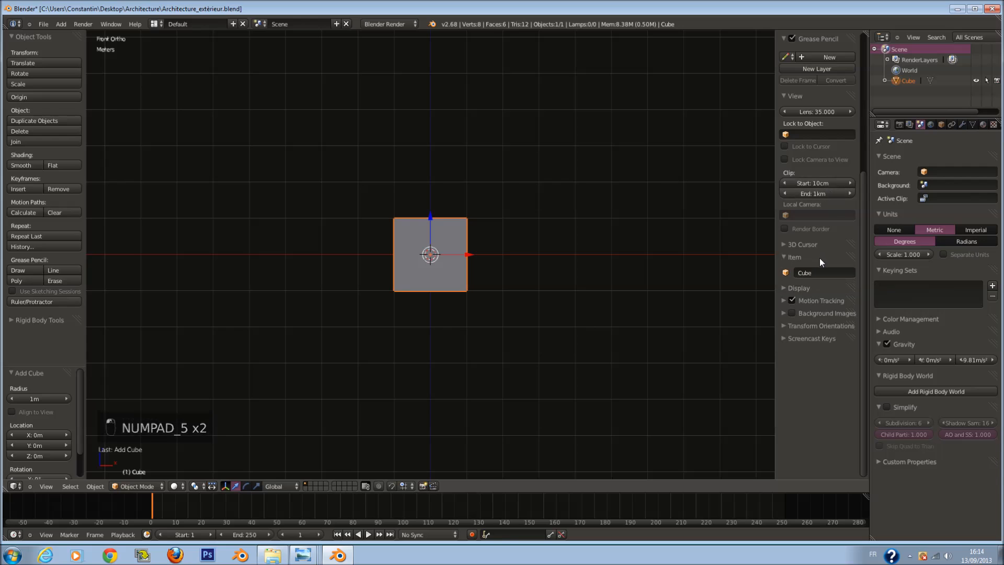
pyautogui.click(821, 269)
pyautogui.press('Tab')
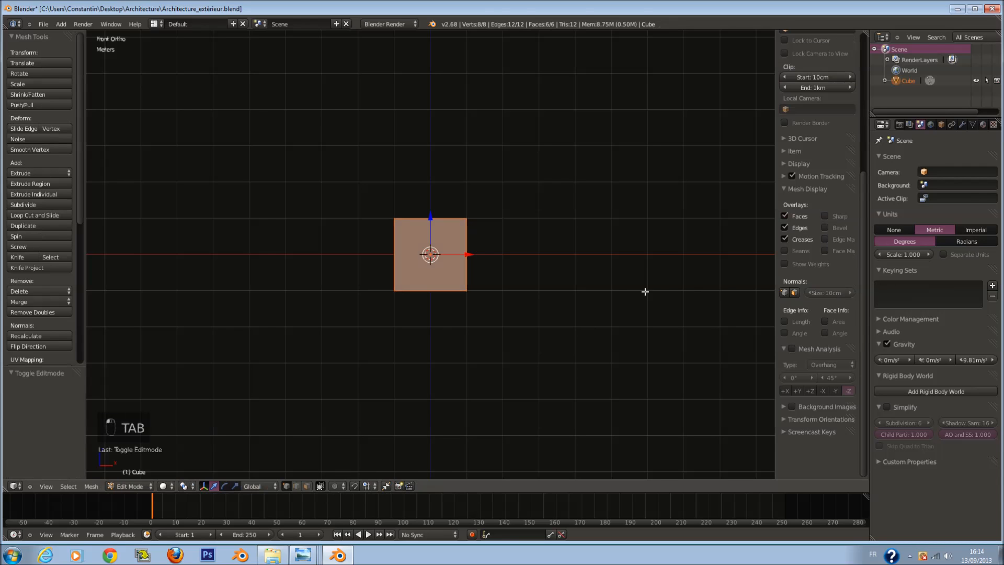
pyautogui.click(785, 321)
pyautogui.scroll(5, 630, 315)
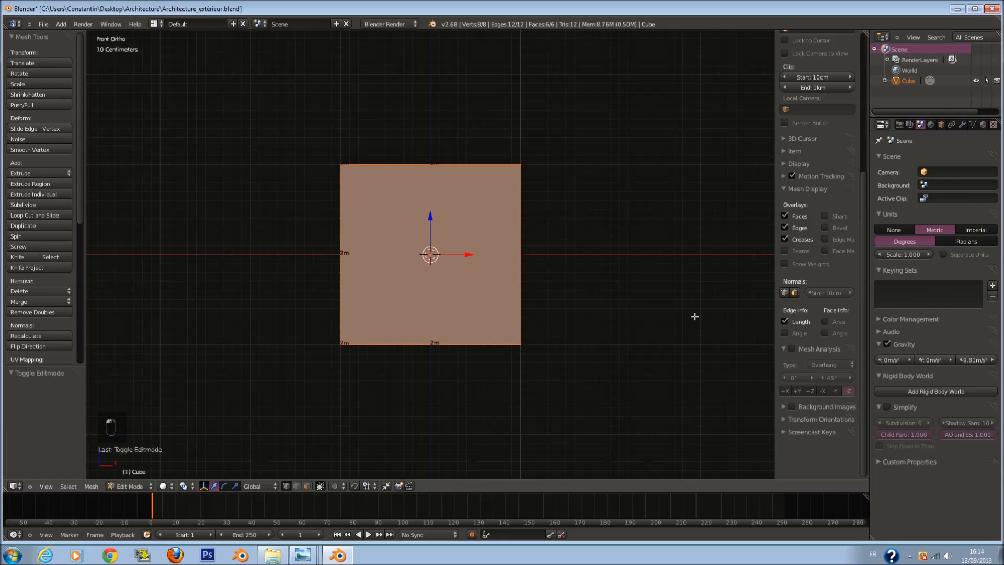
pyautogui.scroll(-3, 475, 245)
pyautogui.scroll(-3, 396, 162)
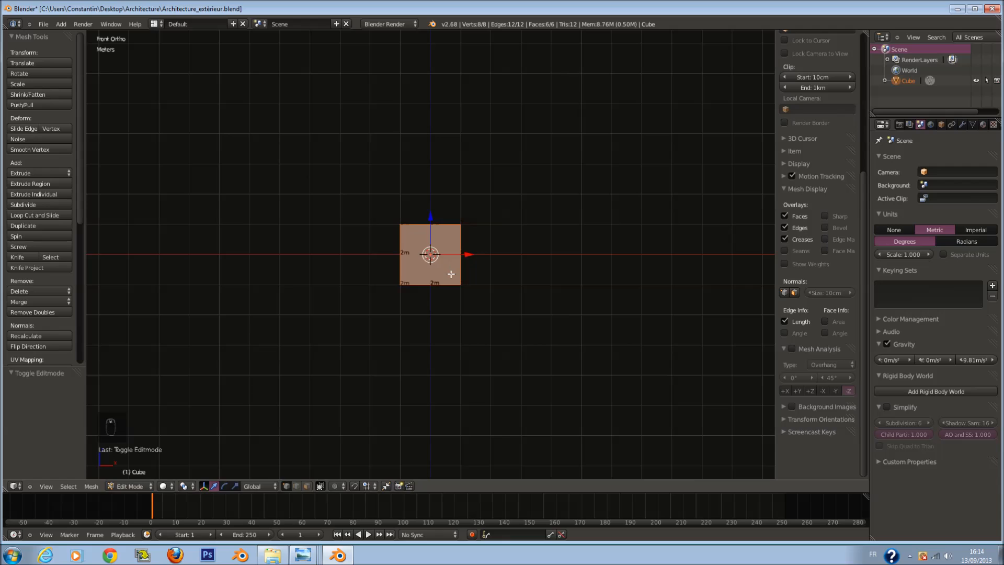
pyautogui.press('s')
pyautogui.write('10')
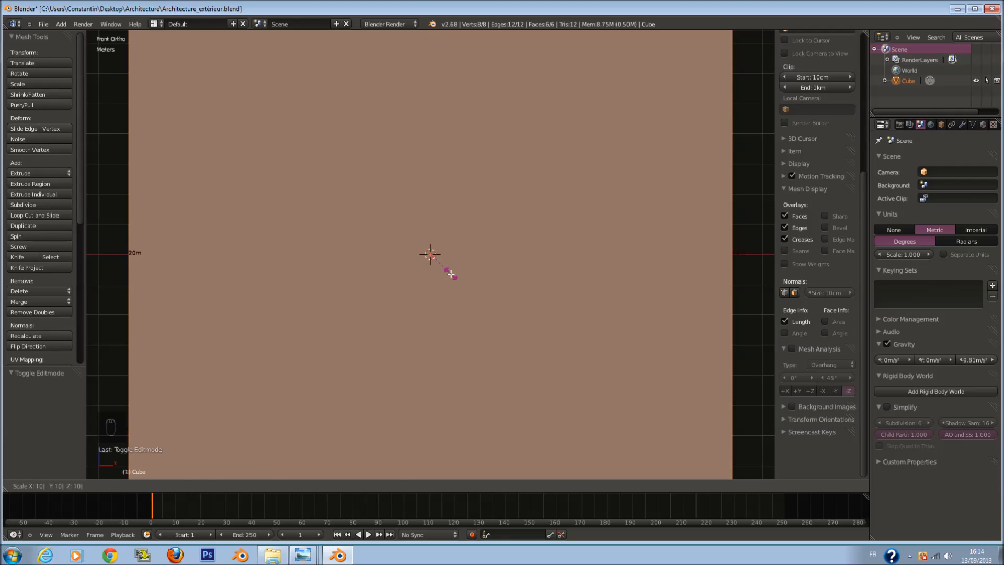
pyautogui.press('Escape')
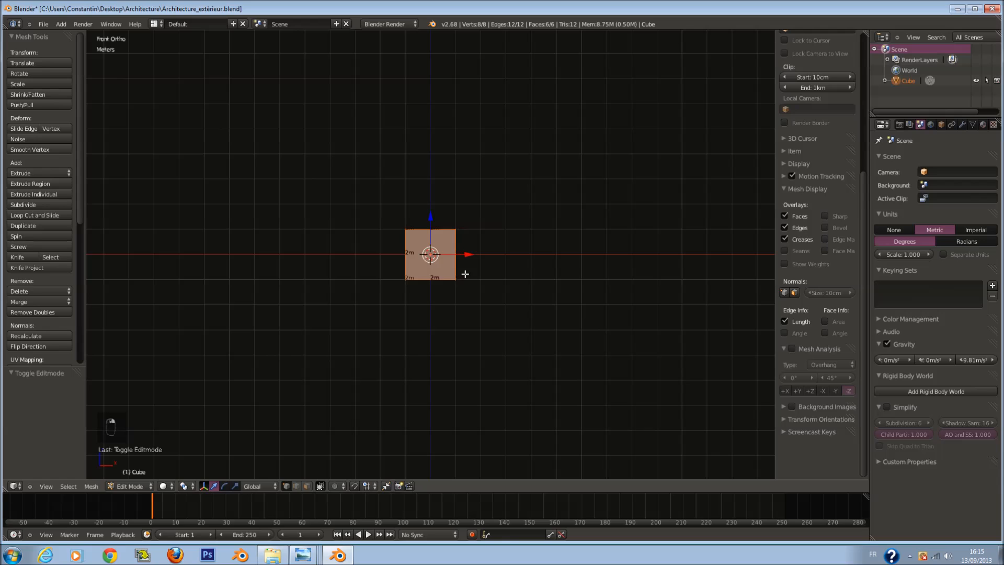
# Step: Scale the cube by 10 along the X axis to make it 20 m long
pyautogui.press('s')
pyautogui.press('x')
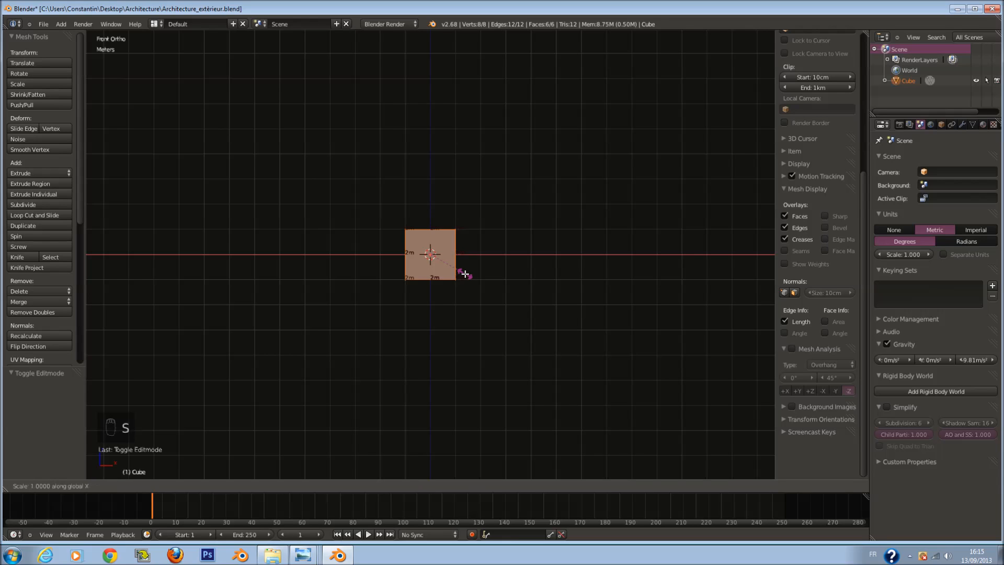
pyautogui.write('10')
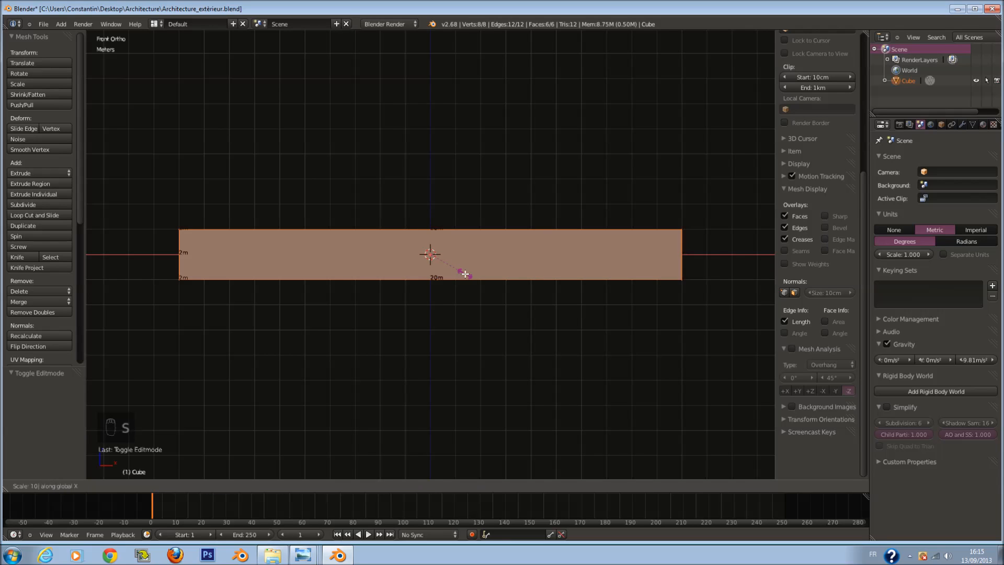
pyautogui.press('Return')
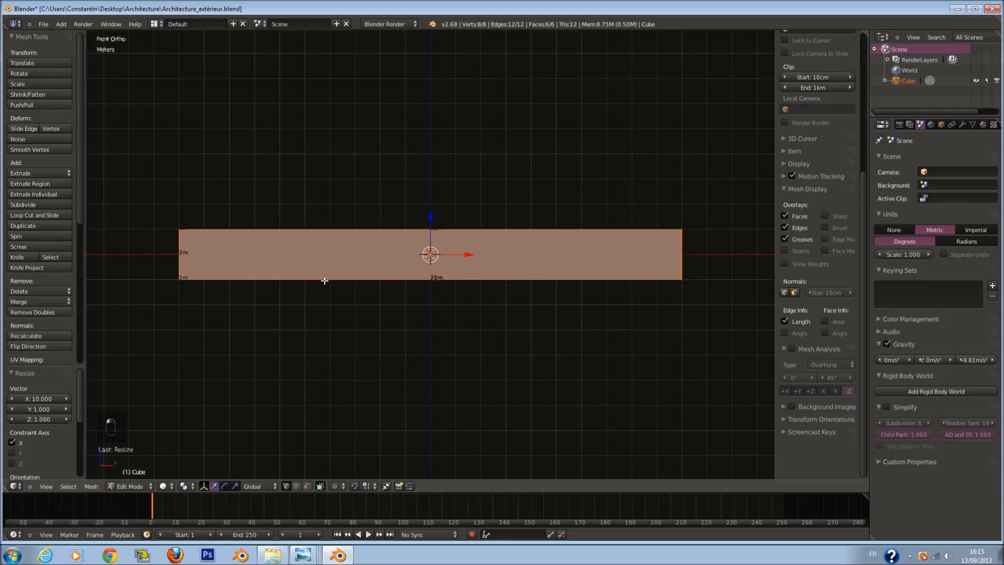
pyautogui.press('z')
pyautogui.press('a')
pyautogui.press('c')
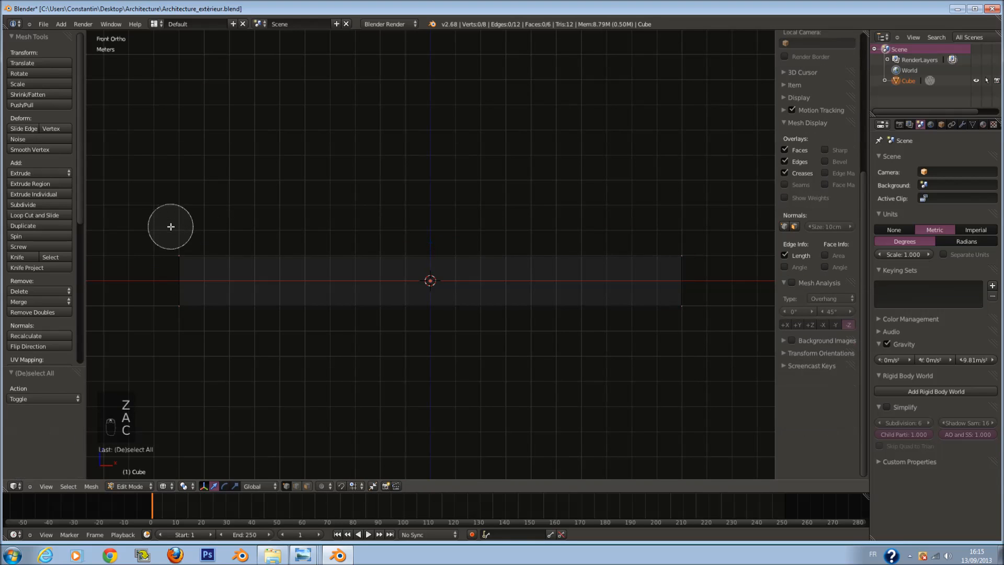
pyautogui.click(180, 280)
pyautogui.click(689, 280)
pyautogui.click(169, 279)
pyautogui.rightClick(169, 279)
pyautogui.press('z')
pyautogui.scroll(-2, 484, 240)
pyautogui.scroll(2, 483, 251)
pyautogui.press('s')
pyautogui.press('z')
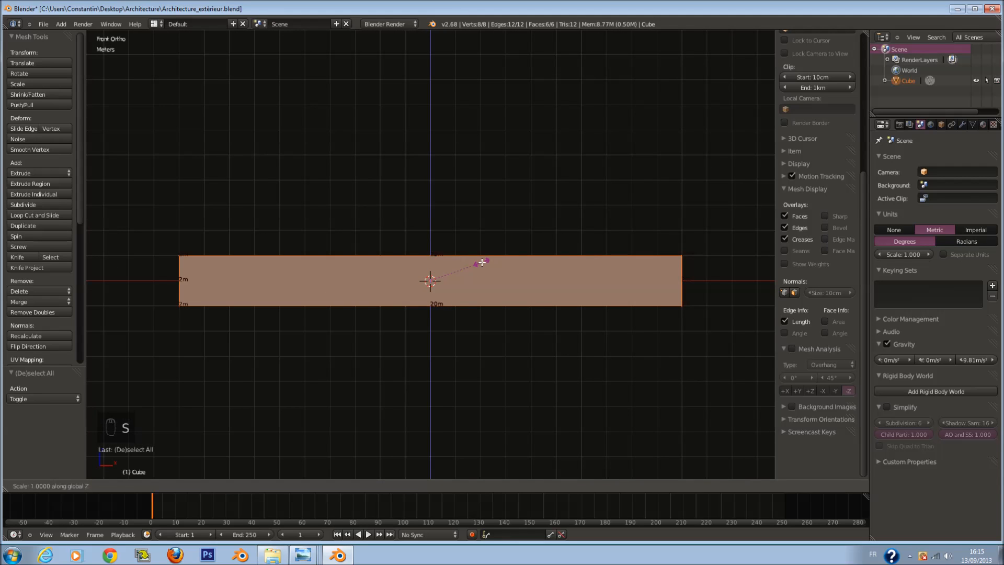
pyautogui.write('2')
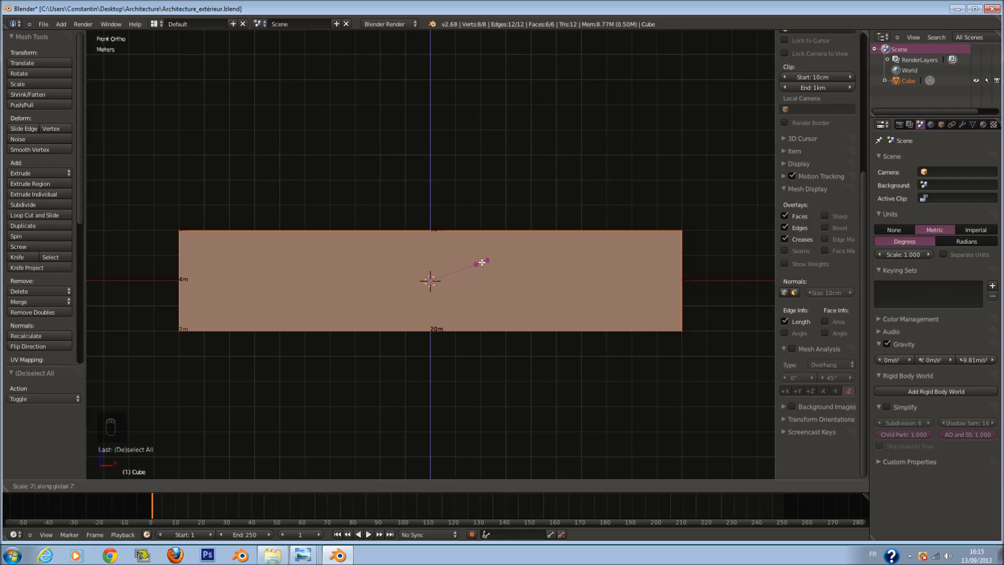
pyautogui.rightClick(482, 263)
pyautogui.write('s3')
pyautogui.rightClick(482, 262)
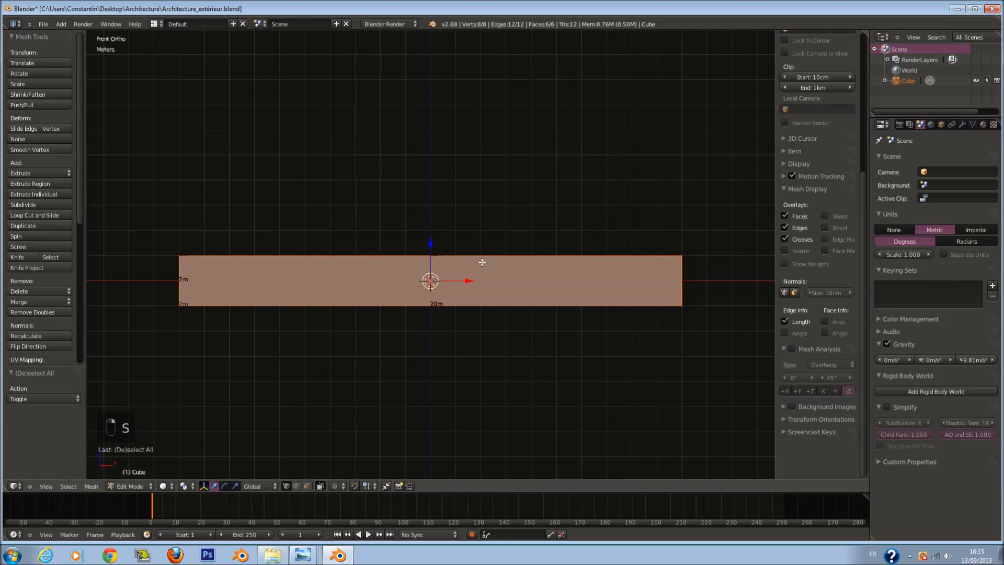
# Step: Scale the box by 3 along the Z axis to make it 6 m high
pyautogui.write('sz3')
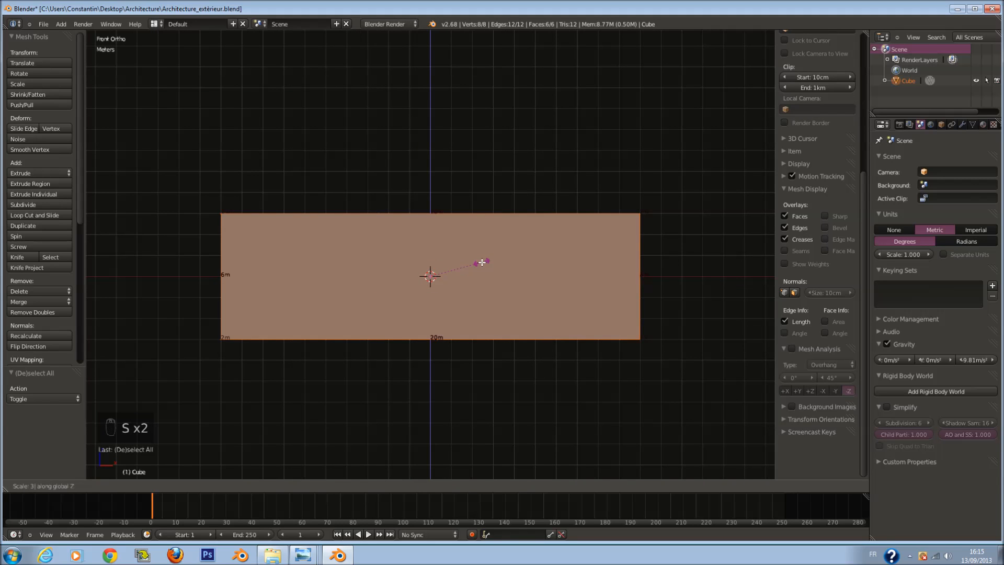
pyautogui.click(483, 263)
pyautogui.moveTo(478, 262); pyautogui.dragTo(516, 274, button='middle')
pyautogui.scroll(1, 527, 287)
pyautogui.scroll(-1, 527, 287)
pyautogui.scroll(1, 527, 286)
pyautogui.press('s')
pyautogui.rightClick(527, 289)
pyautogui.press('s')
pyautogui.press('y')
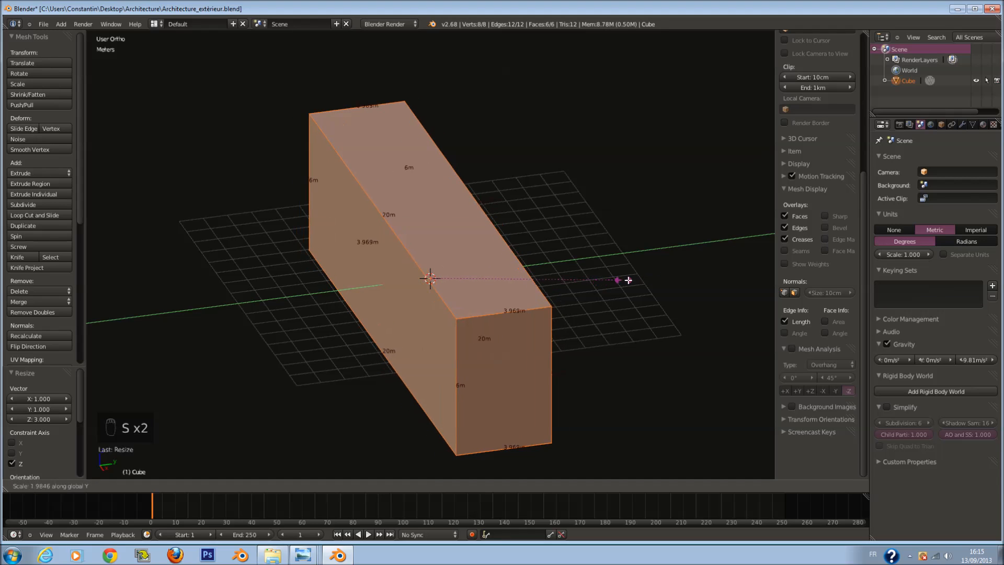
pyautogui.rightClick(581, 287)
pyautogui.press('s')
pyautogui.press('y')
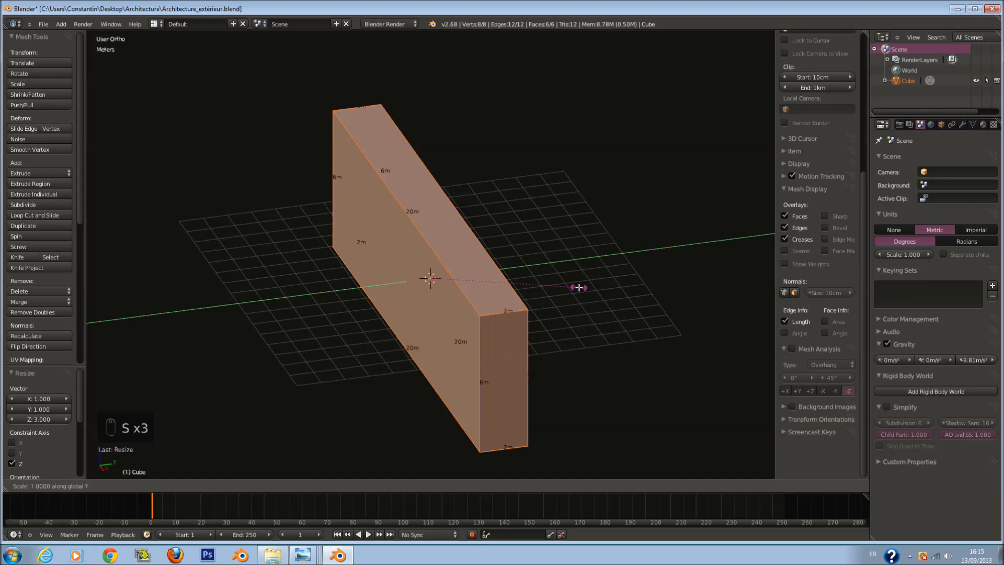
pyautogui.write('3')
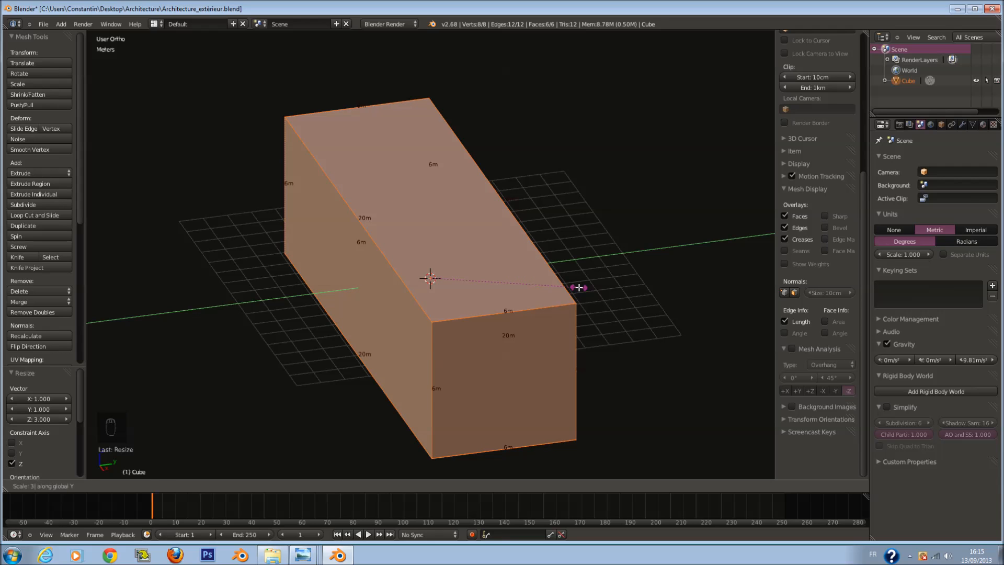
pyautogui.rightClick(579, 287)
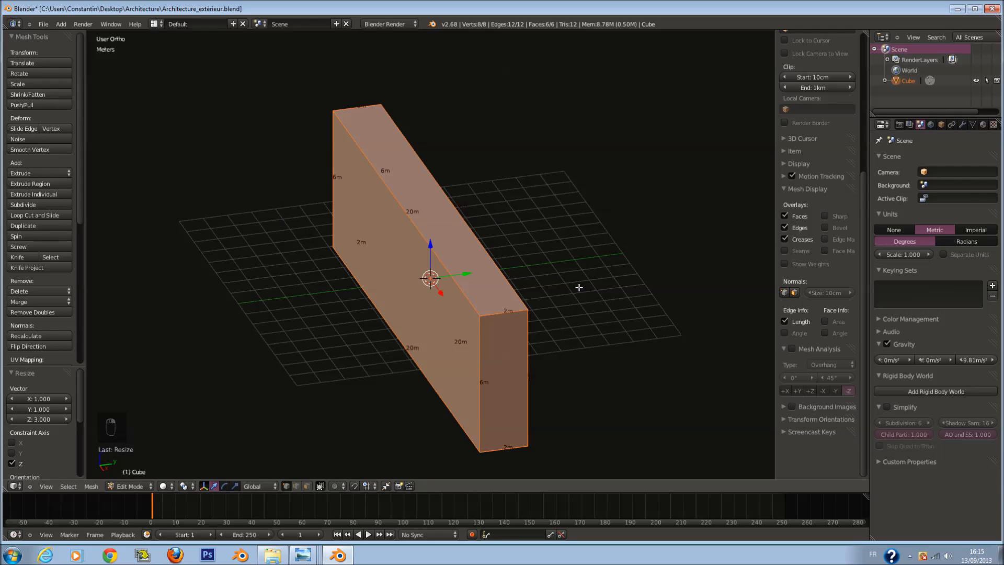
pyautogui.write('s4')
pyautogui.rightClick(578, 287)
# Step: Scale the box along the Y axis by 4 and again by 2, making it 16 m deep
pyautogui.press('s')
pyautogui.press('y')
pyautogui.write('4')
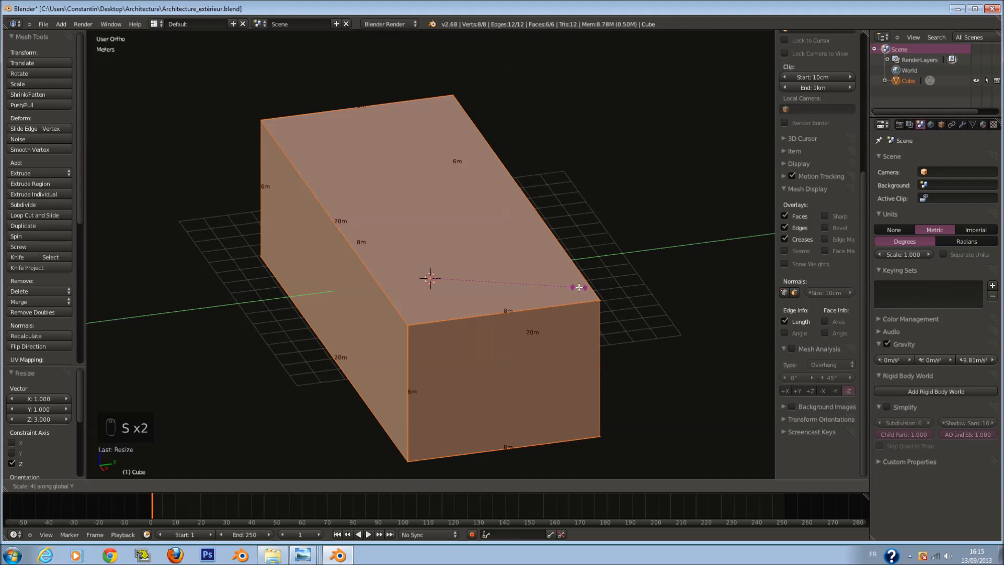
pyautogui.press('s')
pyautogui.press('2')
pyautogui.rightClick(579, 287)
pyautogui.press('s')
pyautogui.press('y')
pyautogui.press('2')
pyautogui.press('Return')
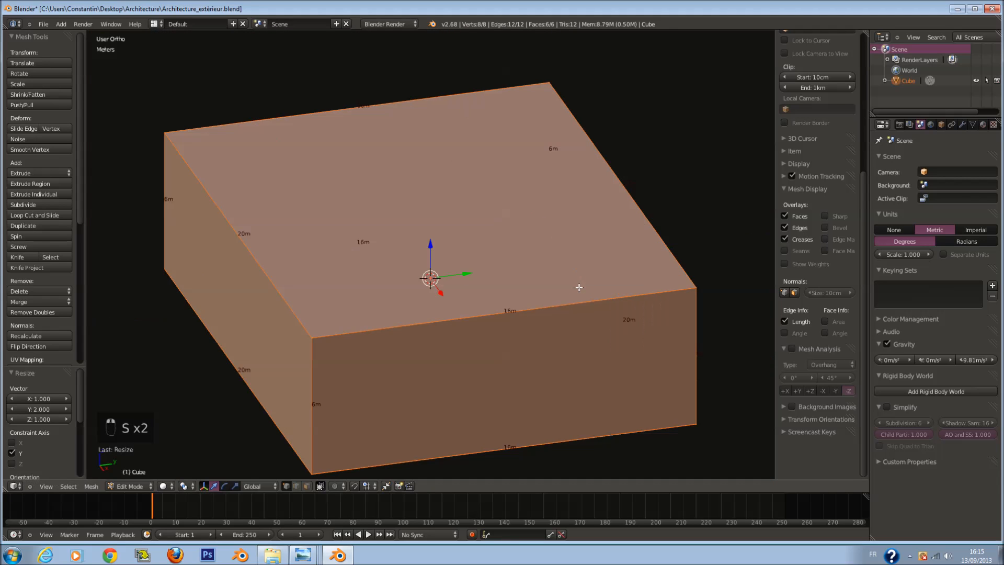
# Step: Undo the two previous Y-axis scalings of the box
pyautogui.scroll(-1, 579, 287)
pyautogui.moveTo(580, 285); pyautogui.dragTo(586, 256, button='middle')
pyautogui.hotkey('ctrl', 'z')
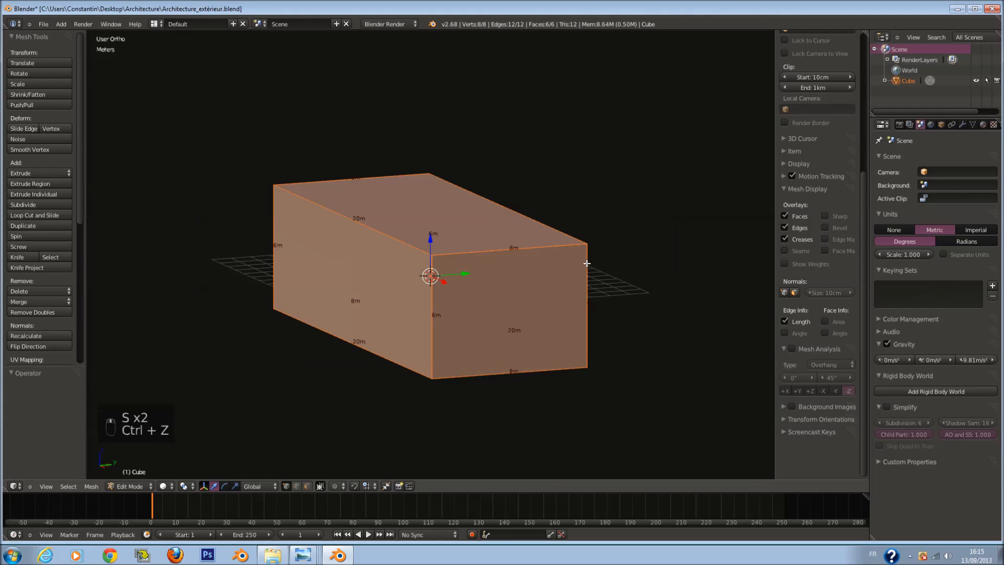
pyautogui.press('s')
pyautogui.press('2')
pyautogui.hotkey('ctrl', 'z')
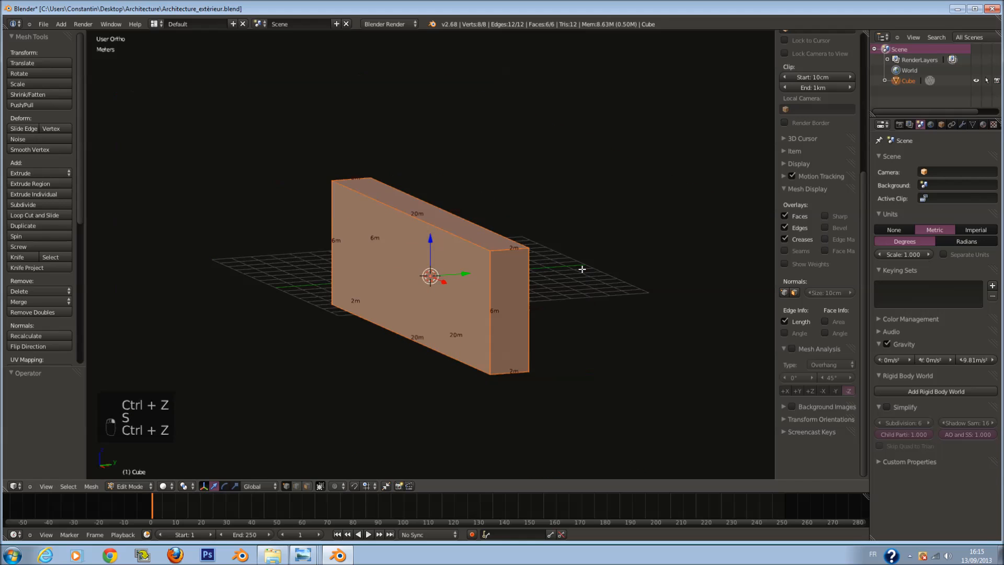
# Step: Scale the box by 6 along the Y axis to make it 12 m deep
pyautogui.press('s')
pyautogui.write('y')
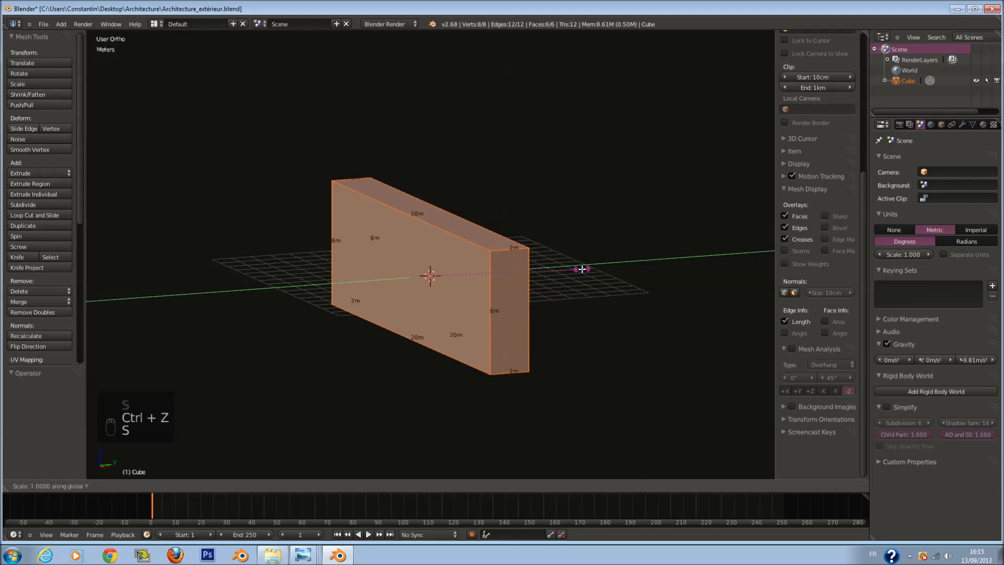
pyautogui.write('6')
pyautogui.press('Return')
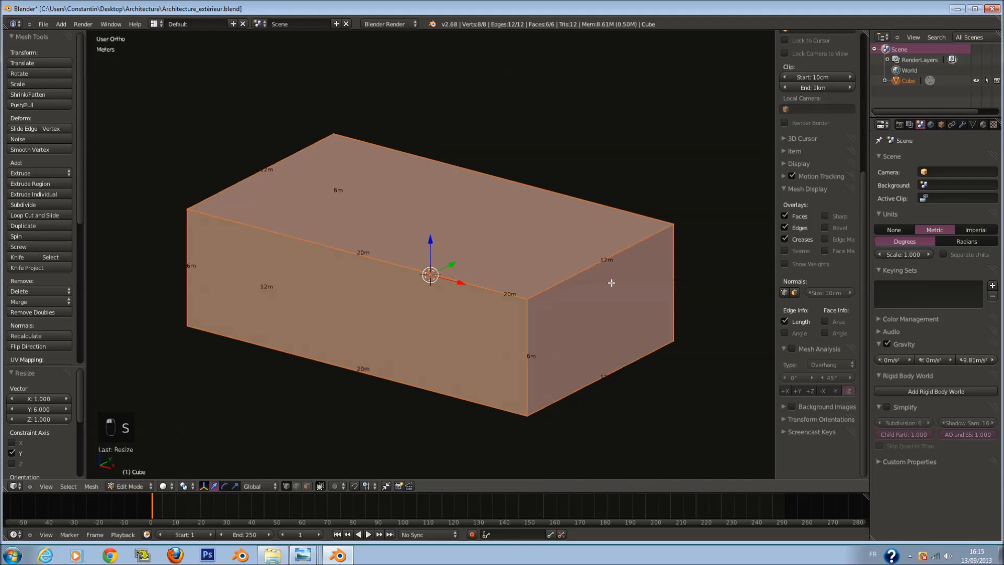
# Step: In the top orthographic wireframe view, circle-select the vertices at the box's negative X end
pyautogui.press('KP_7')
pyautogui.press('z')
pyautogui.press('a')
pyautogui.press('a')
pyautogui.press('a')
pyautogui.press('a')
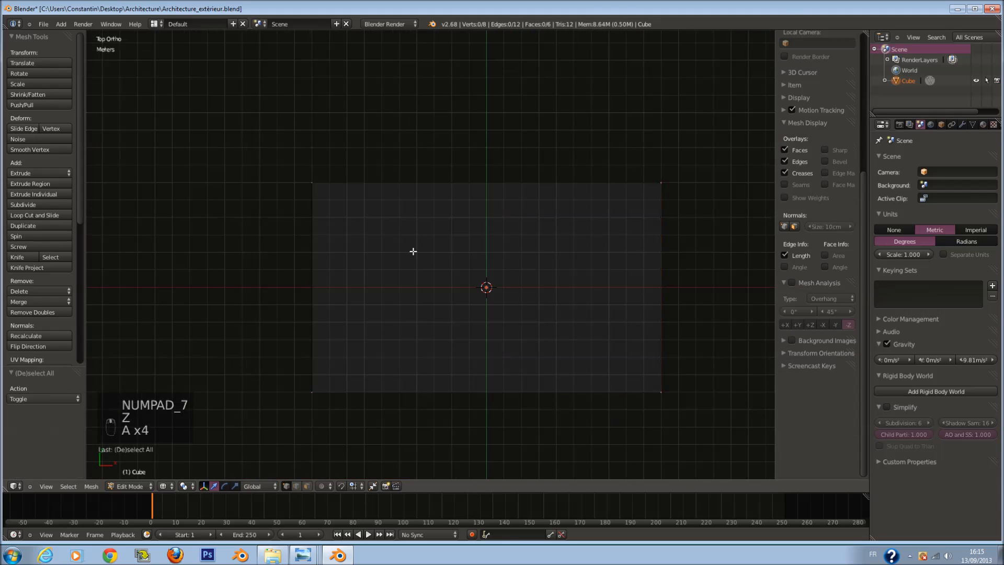
pyautogui.press('c')
pyautogui.scroll(-3, 430, 264)
pyautogui.scroll(2, 340, 196)
pyautogui.press('c')
pyautogui.moveTo(339, 193); pyautogui.dragTo(335, 370)
pyautogui.rightClick(335, 369)
# Step: Save the file and move the selected end face inward along X until the box is about 15 m long
pyautogui.scroll(3, 336, 356)
pyautogui.hotkey('ctrl', 's')
pyautogui.click(336, 350)
pyautogui.moveTo(296, 301); pyautogui.dragTo(321, 311)
pyautogui.moveTo(320, 312); pyautogui.dragTo(320, 237, button='middle')
pyautogui.press('z')
pyautogui.moveTo(315, 296); pyautogui.dragTo(380, 342)
pyautogui.press('KP_1')
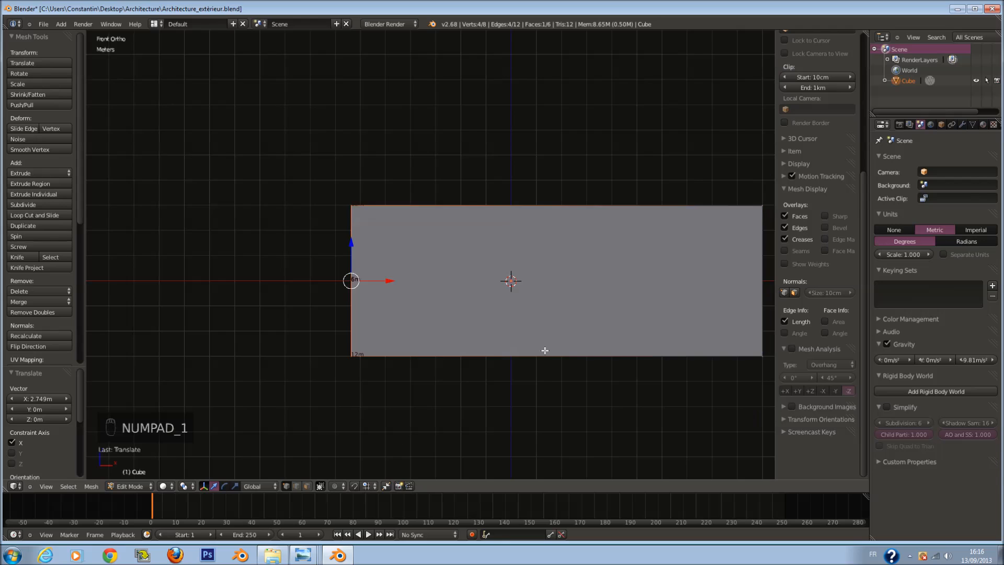
pyautogui.keyDown('ctrl'); pyautogui.scroll(5, 546, 314); pyautogui.keyUp('ctrl')
pyautogui.press('z')
pyautogui.moveTo(297, 281); pyautogui.dragTo(334, 291)
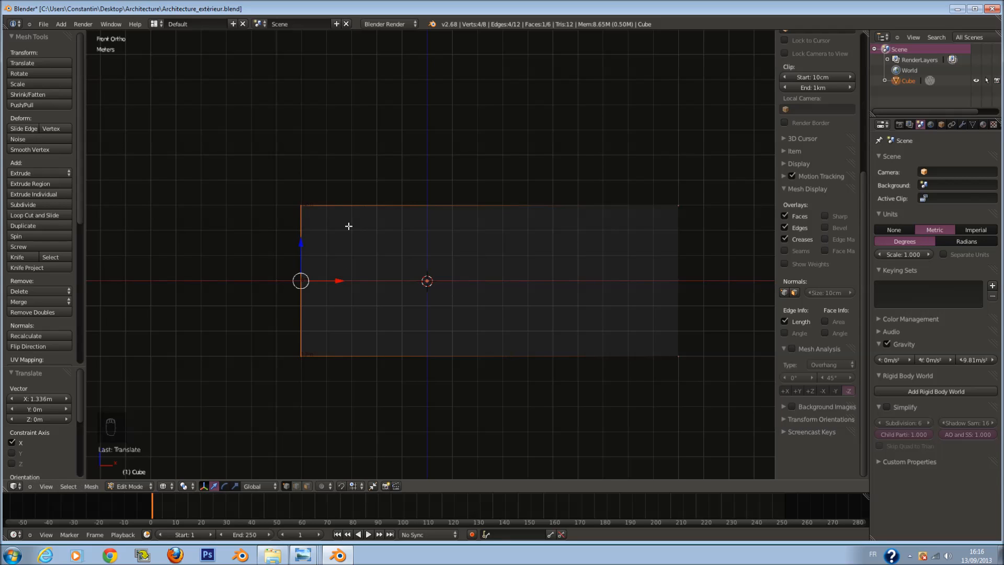
# Step: Select the whole box to check its edge lengths, and return to Object Mode with solid shading
pyautogui.press('a')
pyautogui.press('c')
pyautogui.press('a')
pyautogui.press('a')
pyautogui.press('a')
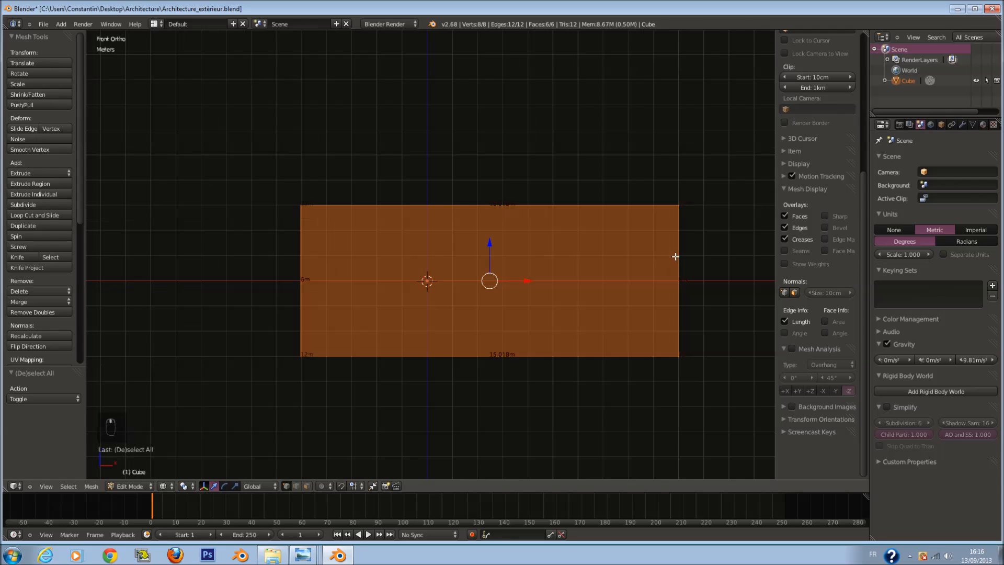
pyautogui.keyDown('ctrl'); pyautogui.scroll(1, 675, 257); pyautogui.keyUp('ctrl')
pyautogui.press('z')
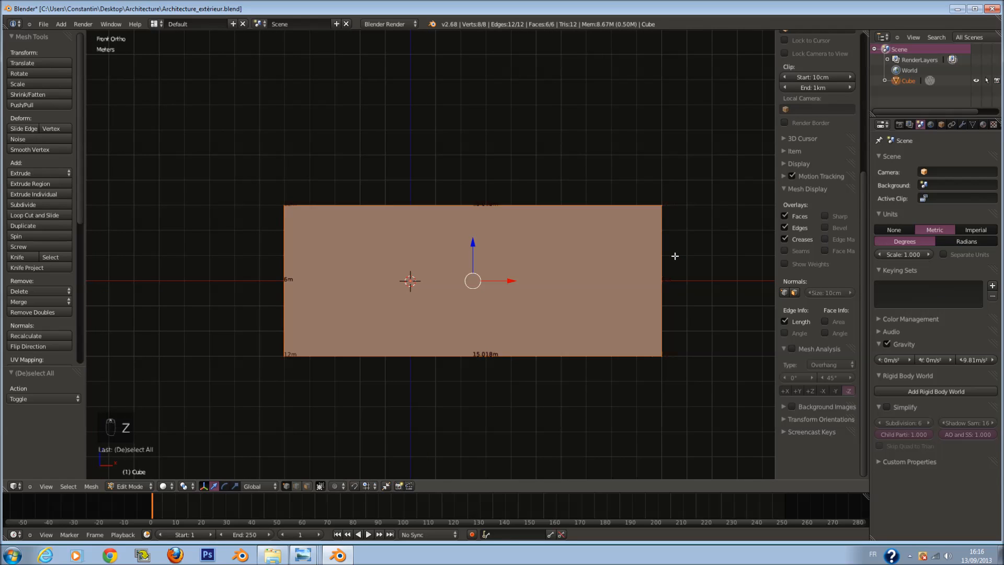
pyautogui.moveTo(675, 256); pyautogui.dragTo(605, 274, button='middle')
pyautogui.scroll(-2, 575, 284)
pyautogui.press('Tab')
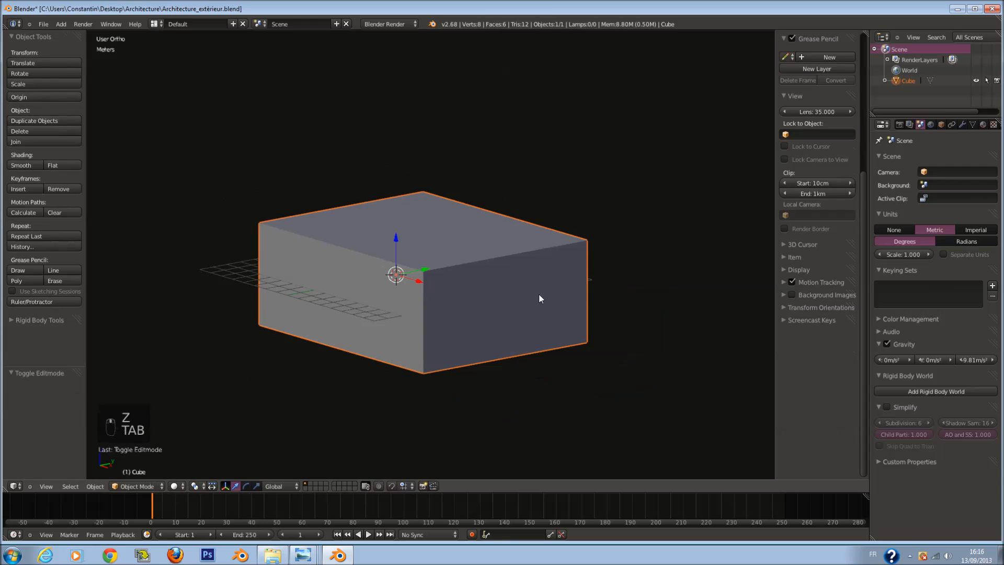
# Step: Add a second cube in the top view and move it about 7.12 m along Y, just beyond the base volume
pyautogui.press('KP_7')
pyautogui.press('KP_4')
pyautogui.press('a')
pyautogui.press('a')
pyautogui.hotkey('shift', 'a')
pyautogui.moveTo(531, 319)
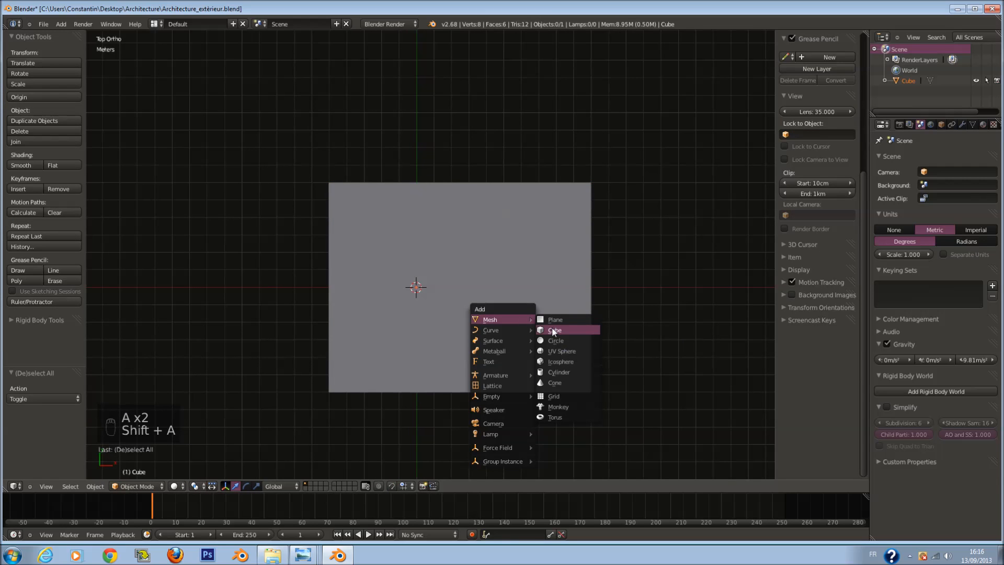
pyautogui.click(553, 329)
pyautogui.keyDown('shift'); pyautogui.scroll(5, 554, 327); pyautogui.keyUp('shift')
pyautogui.moveTo(415, 320); pyautogui.dragTo(435, 201)
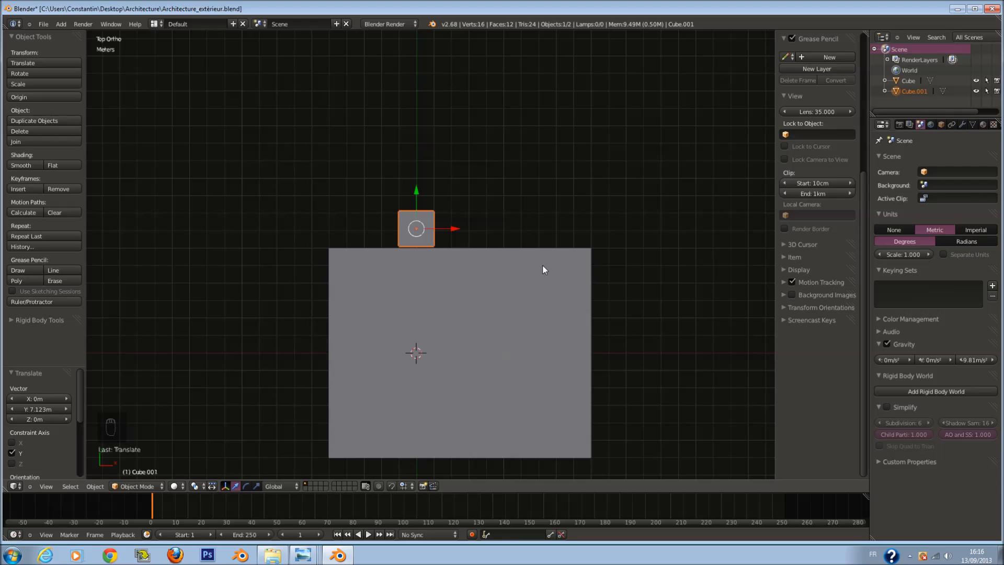
# Step: Return to the top orthographic view and save the file
pyautogui.scroll(-2, 542, 268)
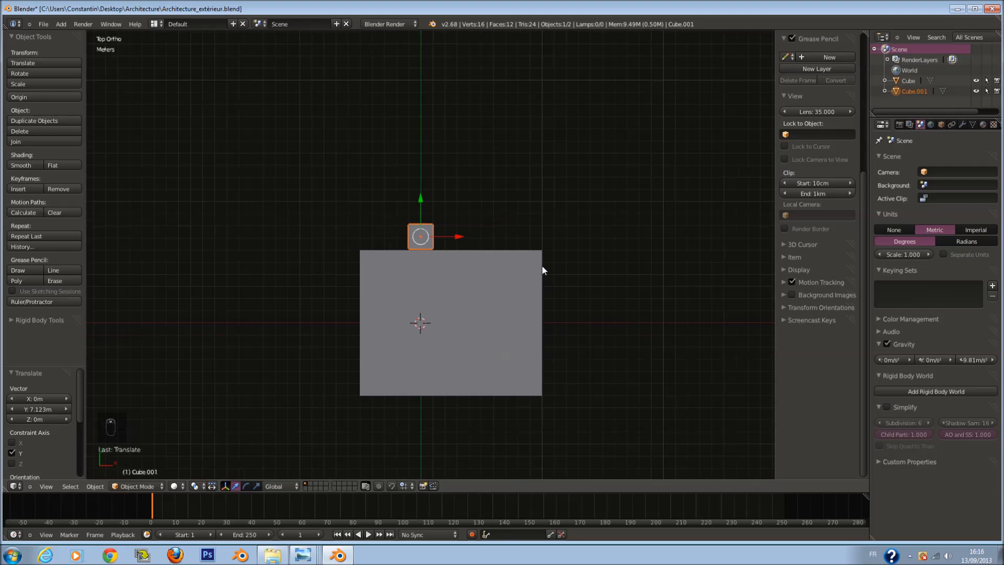
pyautogui.moveTo(542, 270); pyautogui.dragTo(419, 308, button='middle')
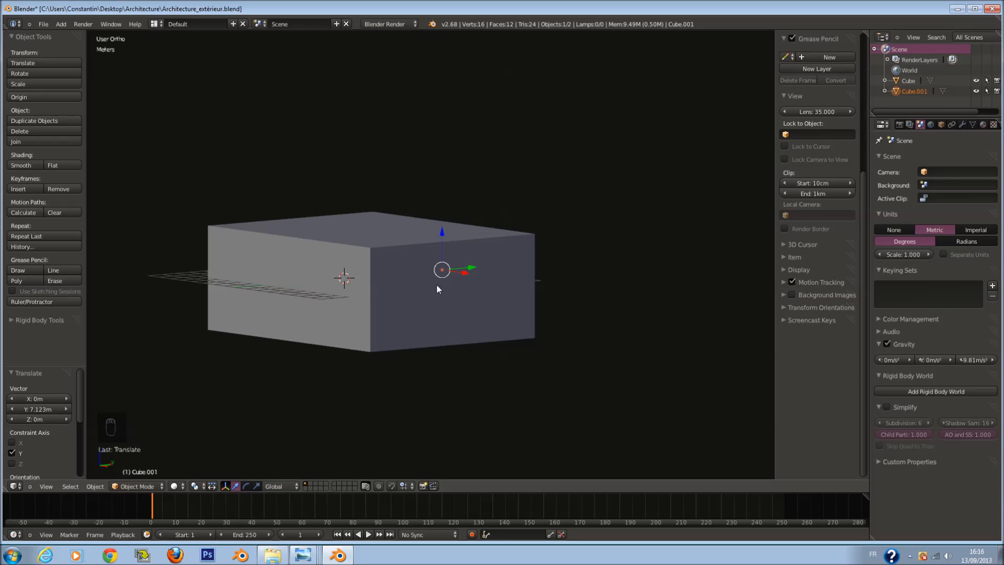
pyautogui.moveTo(454, 388); pyautogui.dragTo(415, 373, button='middle')
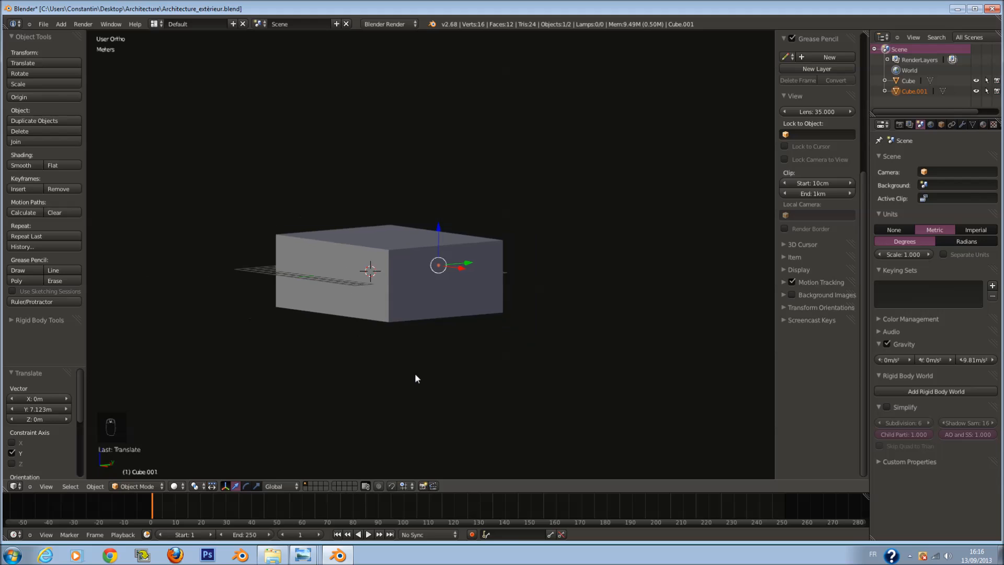
pyautogui.press('KP_7')
pyautogui.scroll(2, 515, 360)
pyautogui.hotkey('ctrl', 's')
# Step: Examine the placement of the base volume and the second cube from above and from oblique angles
pyautogui.scroll(-5, 521, 352)
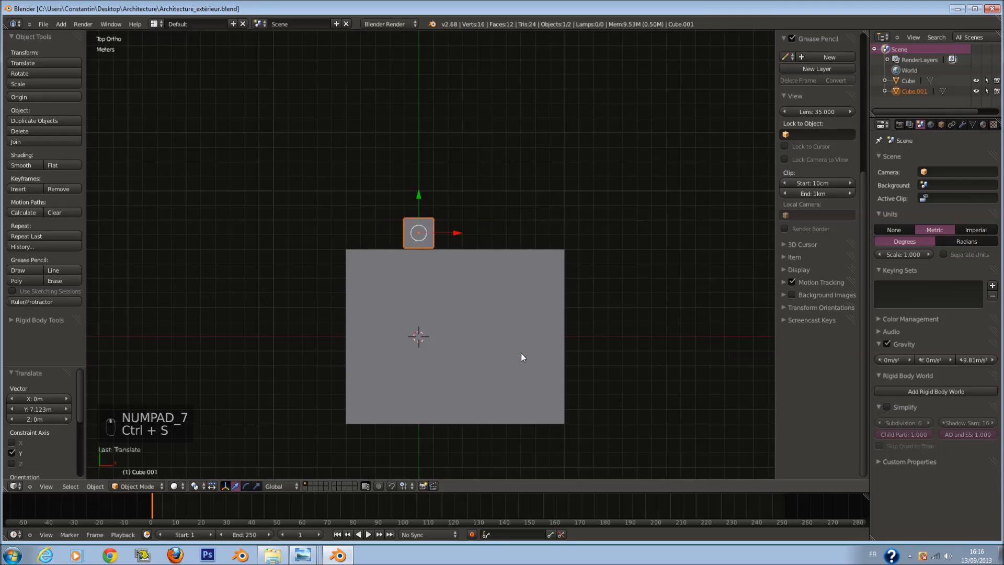
pyautogui.scroll(2, 484, 294)
pyautogui.keyDown('ctrl'); pyautogui.scroll(2, 483, 294); pyautogui.keyUp('ctrl')
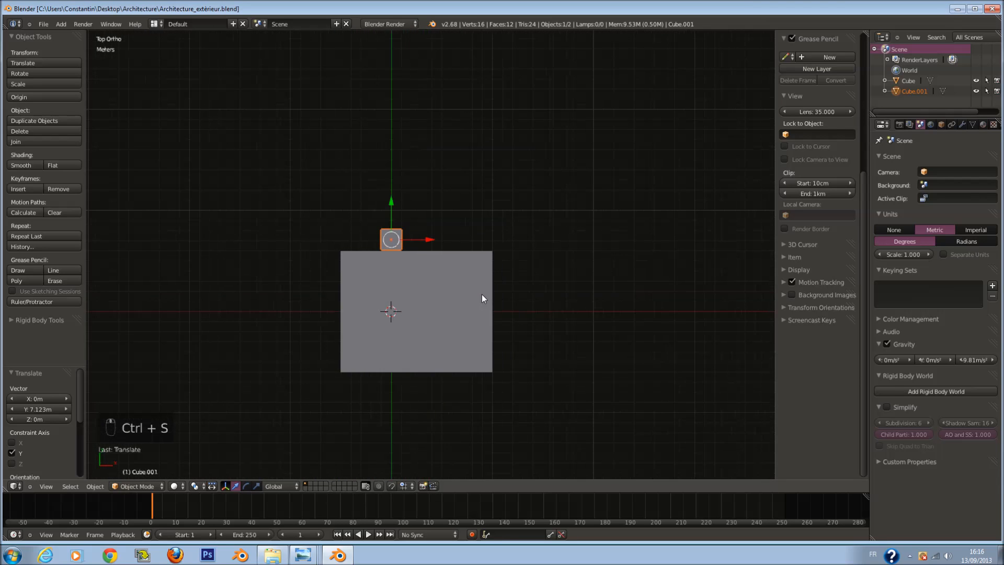
pyautogui.scroll(-2, 479, 291)
pyautogui.scroll(1, 409, 230)
pyautogui.scroll(-1, 411, 248)
pyautogui.scroll(-5, 434, 362)
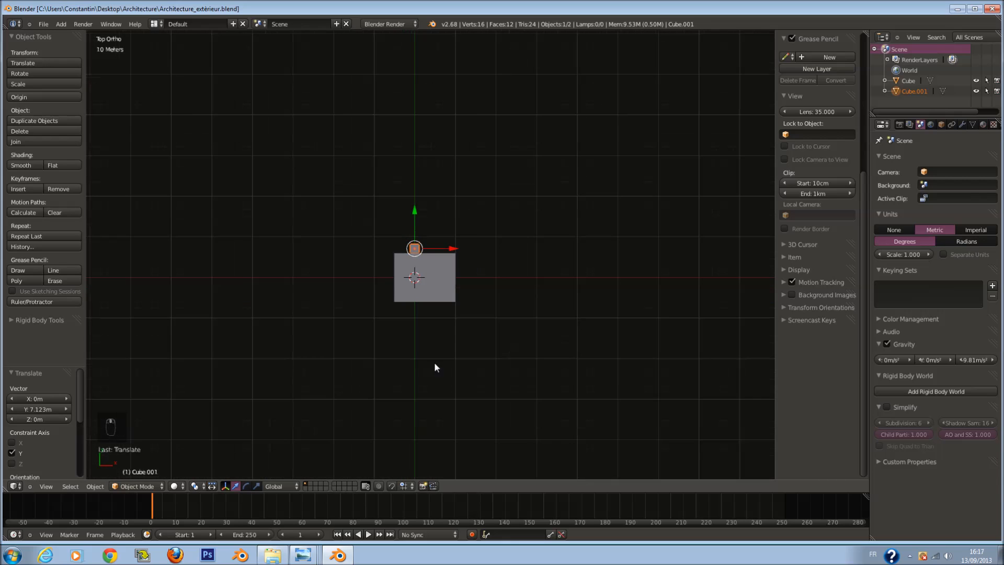
pyautogui.scroll(2, 445, 275)
pyautogui.moveTo(445, 275); pyautogui.dragTo(330, 195, button='middle')
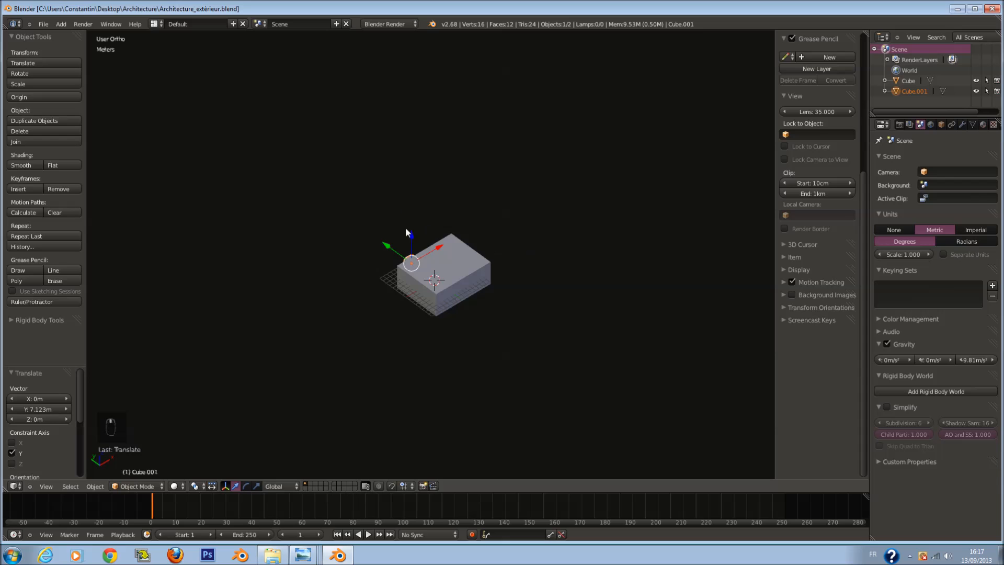
pyautogui.press('KP_7')
pyautogui.scroll(5, 510, 298)
pyautogui.moveTo(534, 273); pyautogui.dragTo(465, 188, button='middle')
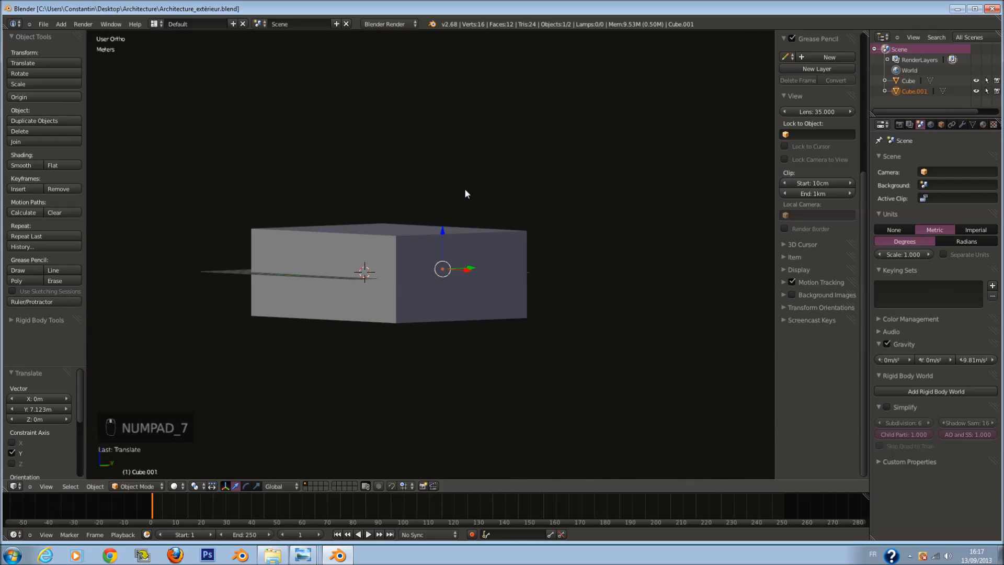
pyautogui.press('KP_7')
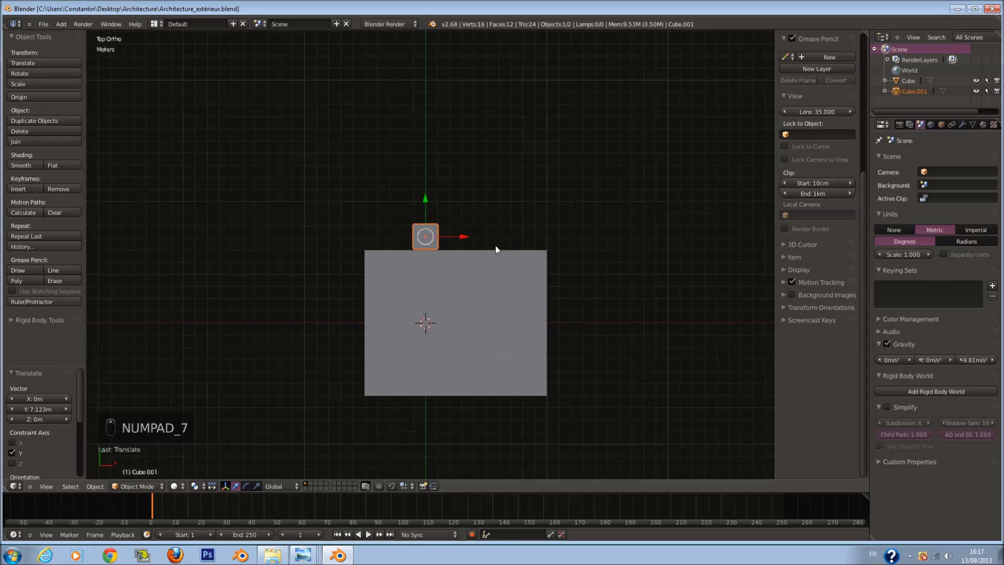
pyautogui.scroll(-4, 537, 328)
pyautogui.rightClick(481, 322)
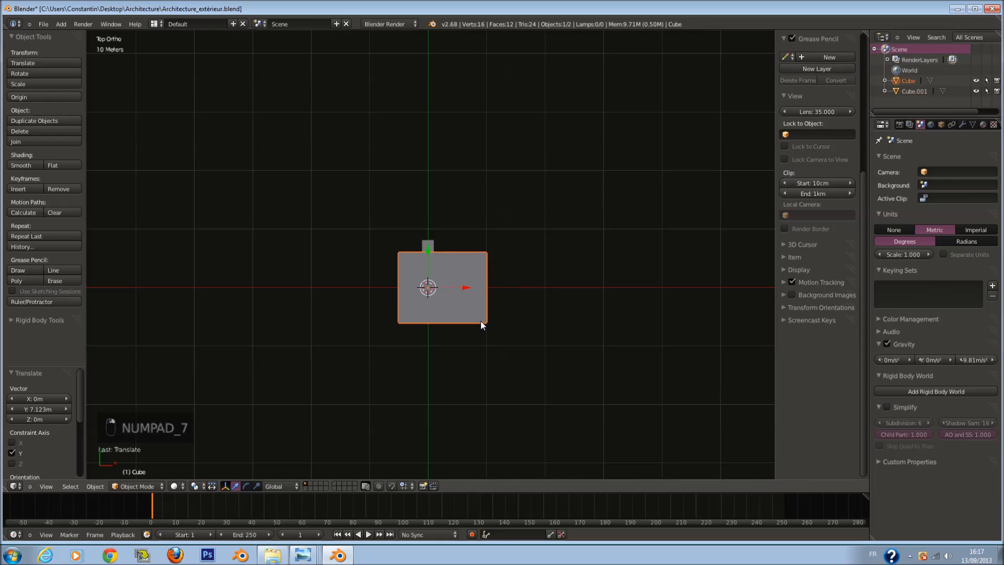
pyautogui.scroll(-10, 481, 321)
pyautogui.press('s')
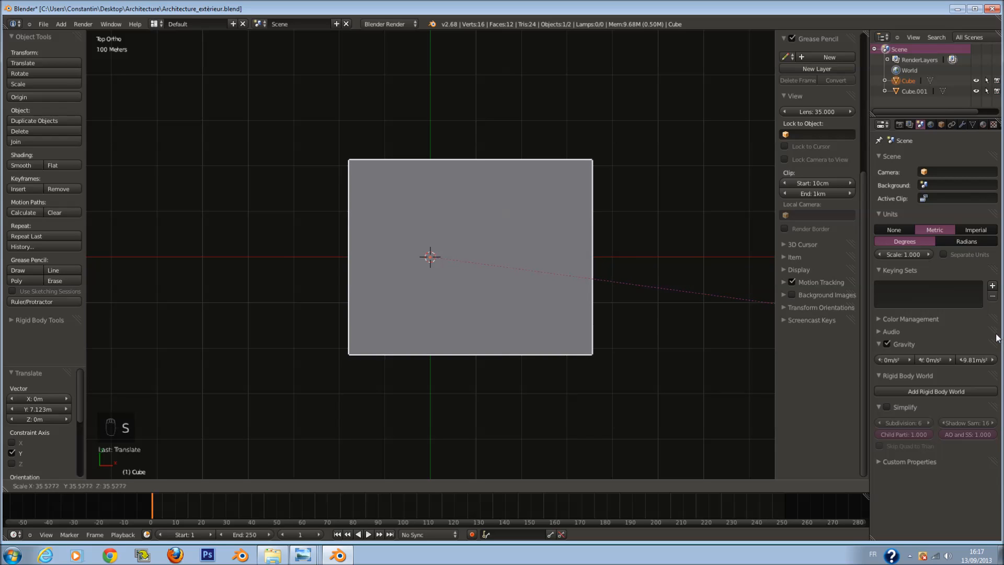
pyautogui.click(539, 316)
# Step: Clear the selection and select the small second cube beside the base volume
pyautogui.scroll(8, 511, 292)
pyautogui.moveTo(512, 289); pyautogui.dragTo(431, 203, button='middle')
pyautogui.scroll(4, 432, 272)
pyautogui.moveTo(432, 272); pyautogui.dragTo(498, 282, button='middle')
pyautogui.press('a')
pyautogui.rightClick(448, 268)
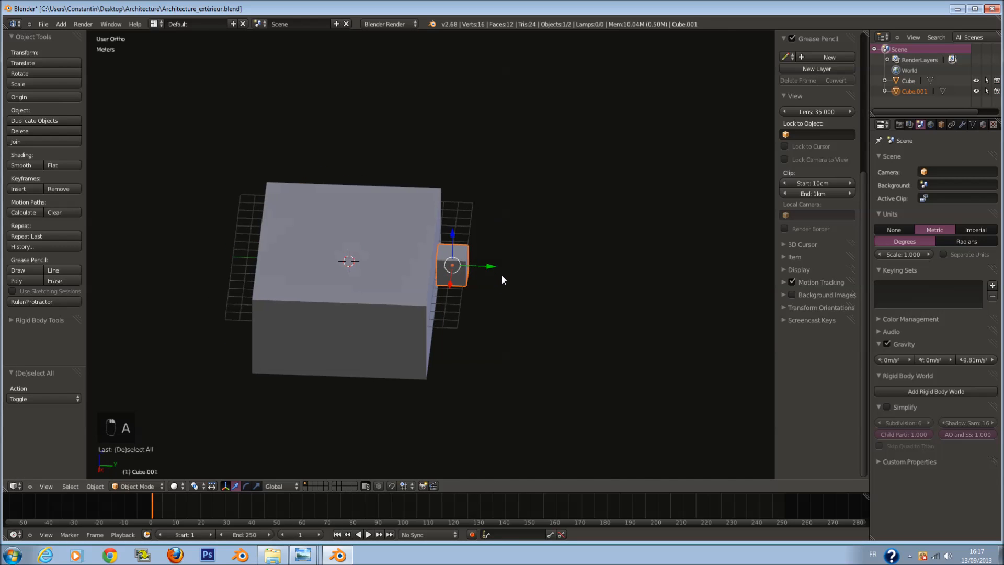
# Step: Show the small cube in wireframe from the right orthographic view, in Edit Mode with the edge Length display enabled
pyautogui.press('KP_3')
pyautogui.press('z')
pyautogui.scroll(2, 512, 306)
pyautogui.scroll(1, 509, 297)
pyautogui.rightClick(443, 250)
pyautogui.rightClick(517, 295)
pyautogui.scroll(-3, 511, 294)
pyautogui.press('Tab')
pyautogui.scroll(4, 509, 297)
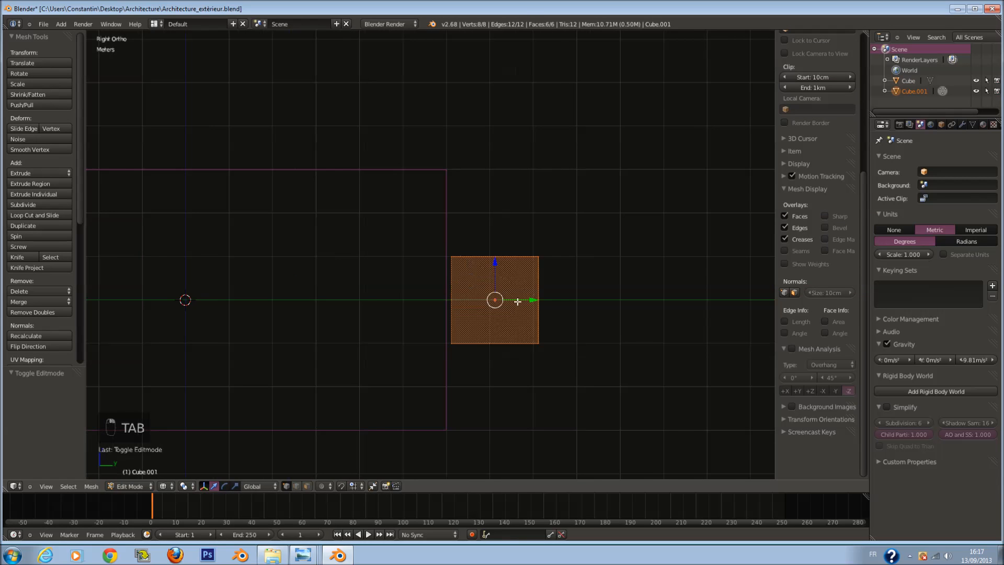
pyautogui.scroll(1, 751, 356)
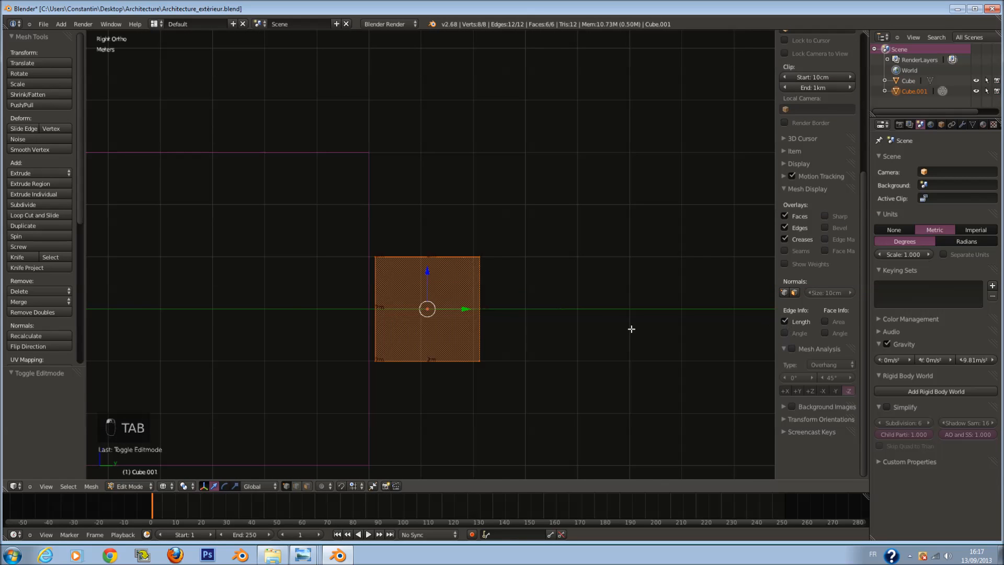
# Step: Scale the small cube uniformly by 3 so each side is 6 m
pyautogui.scroll(-2, 471, 332)
pyautogui.press('s')
pyautogui.press('3')
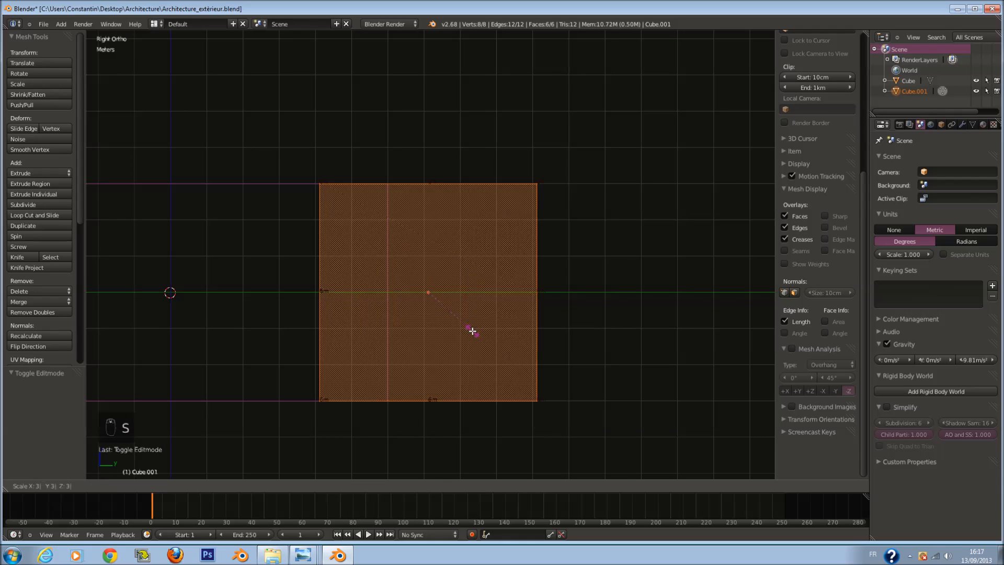
pyautogui.click(472, 331)
pyautogui.moveTo(470, 331)
pyautogui.mouseDown(button='middle')
pyautogui.moveTo(495, 343)
pyautogui.moveTo(466, 331)
pyautogui.mouseUp(button='middle')
pyautogui.press('KP_3')
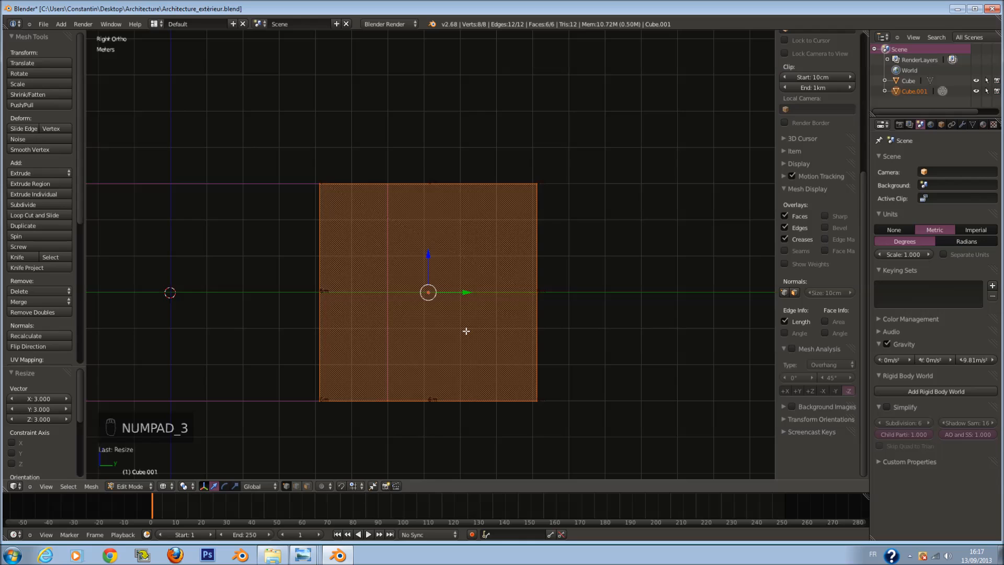
# Step: Switch the second cube's Edit Mode to face selection and select all its faces
pyautogui.scroll(3, 461, 340)
pyautogui.press('a')
pyautogui.press('a')
pyautogui.press('a')
pyautogui.press('a')
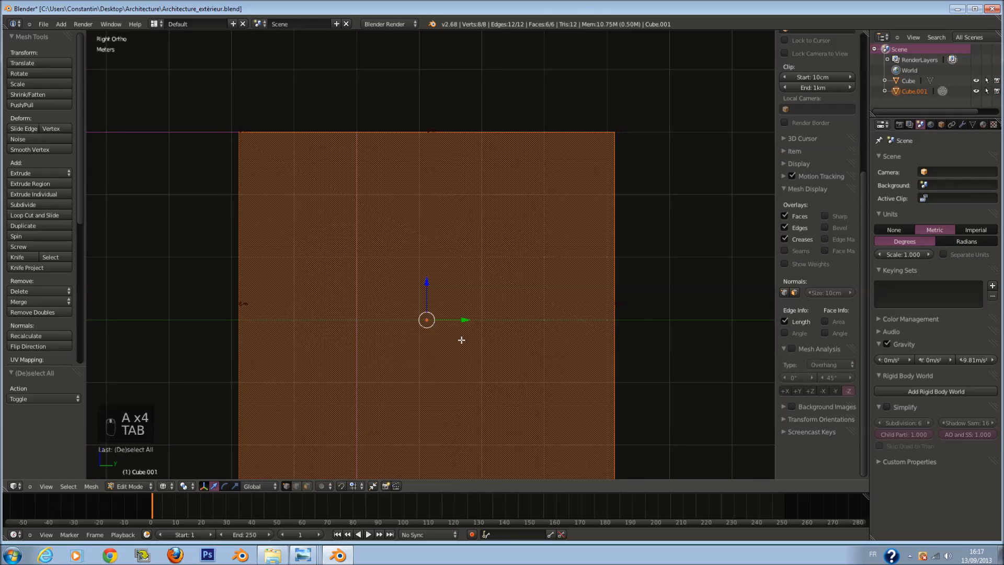
pyautogui.press('Tab')
pyautogui.scroll(-2, 461, 340)
pyautogui.scroll(1, 461, 340)
pyautogui.press('Tab')
pyautogui.press('a')
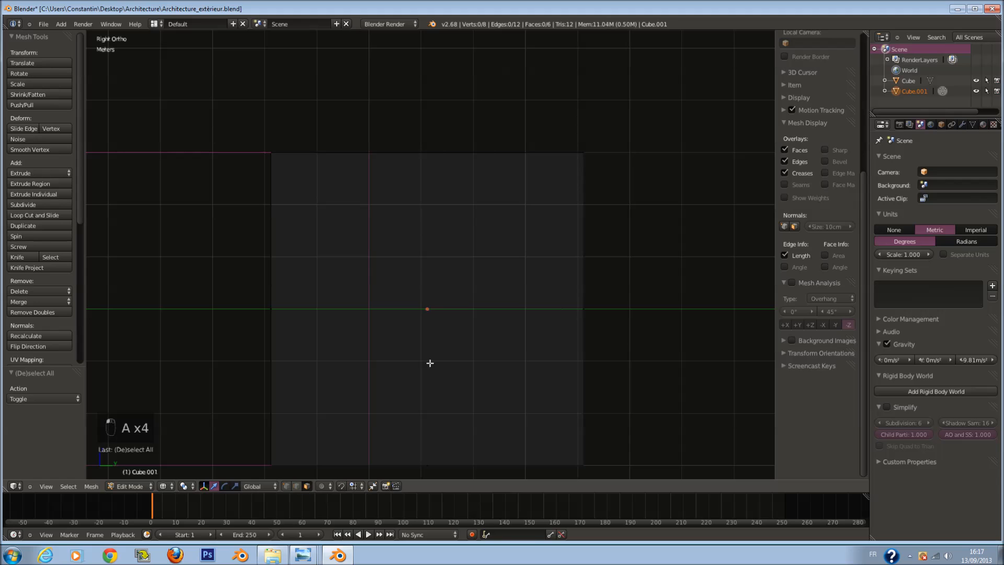
pyautogui.press('a')
# Step: Switch to the front orthographic view with the second cube in Edit Mode and save the file
pyautogui.press('KP_1')
pyautogui.press('KP_3')
pyautogui.press('KP_3')
pyautogui.press('KP_1')
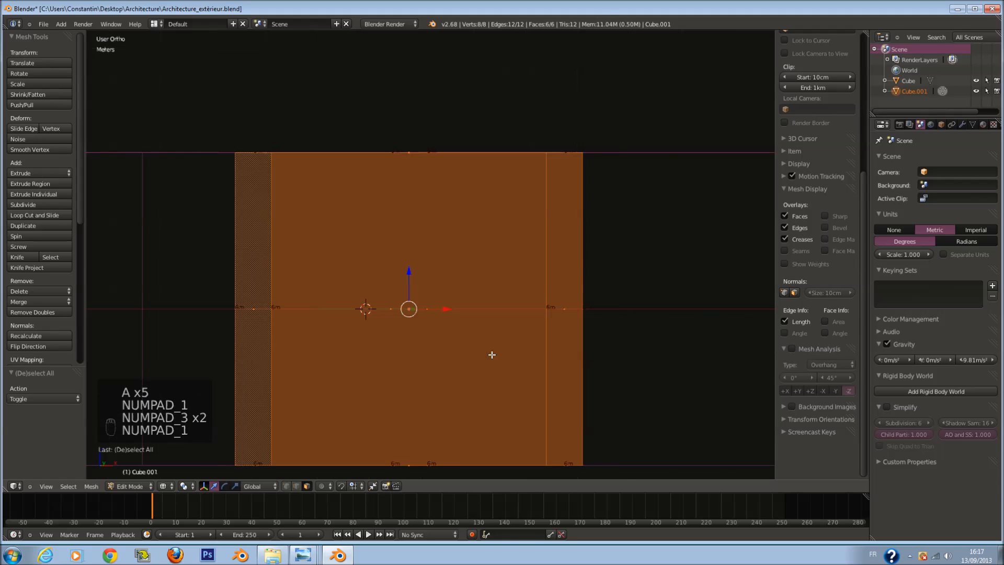
pyautogui.scroll(-2, 491, 355)
pyautogui.press('Tab')
pyautogui.press('Tab')
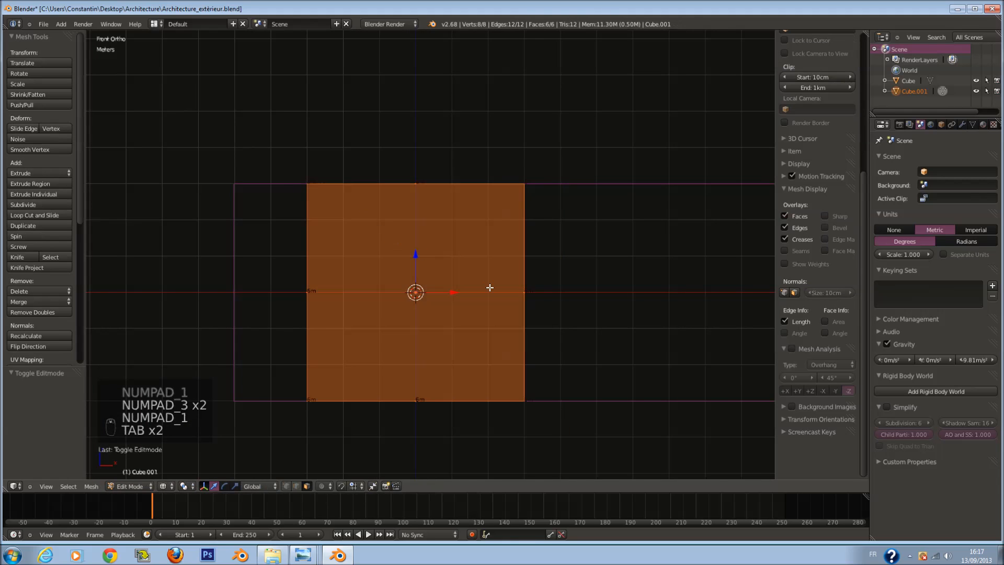
pyautogui.hotkey('ctrl', 's')
pyautogui.scroll(-1, 509, 255)
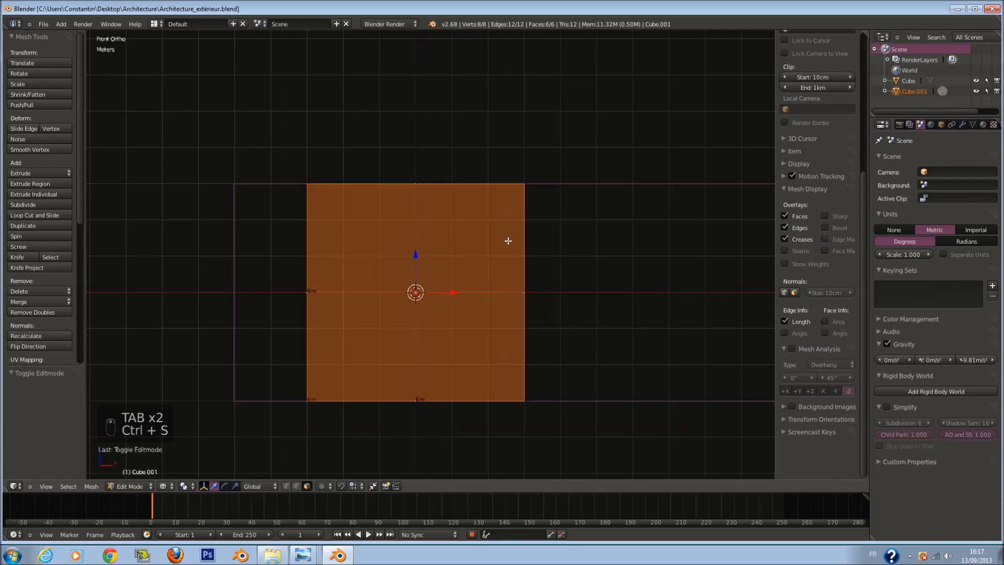
# Step: Select the second cube's top face and raise it along Z, making the volume about 8.5 m high
pyautogui.rightClick(411, 178)
pyautogui.keyDown('shift'); pyautogui.scroll(4, 412, 181); pyautogui.keyUp('shift')
pyautogui.moveTo(416, 212); pyautogui.dragTo(409, 121)
pyautogui.click(409, 120)
# Step: Select the whole second volume and show it in solid shading from the right orthographic view
pyautogui.scroll(2, 397, 172)
pyautogui.press('a')
pyautogui.press('a')
pyautogui.press('a')
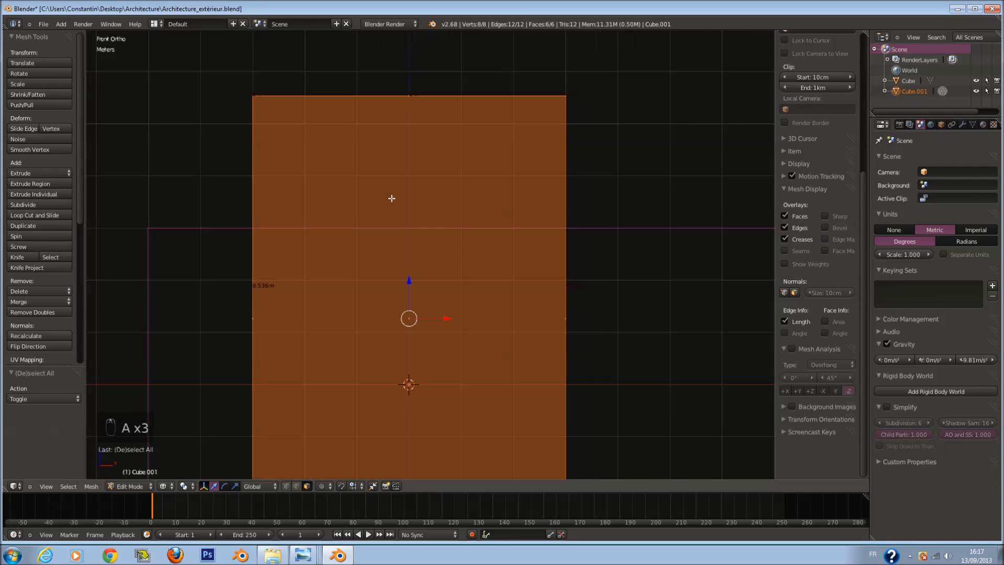
pyautogui.scroll(-1, 395, 202)
pyautogui.press('KP_1')
pyautogui.press('z')
pyautogui.press('KP_3')
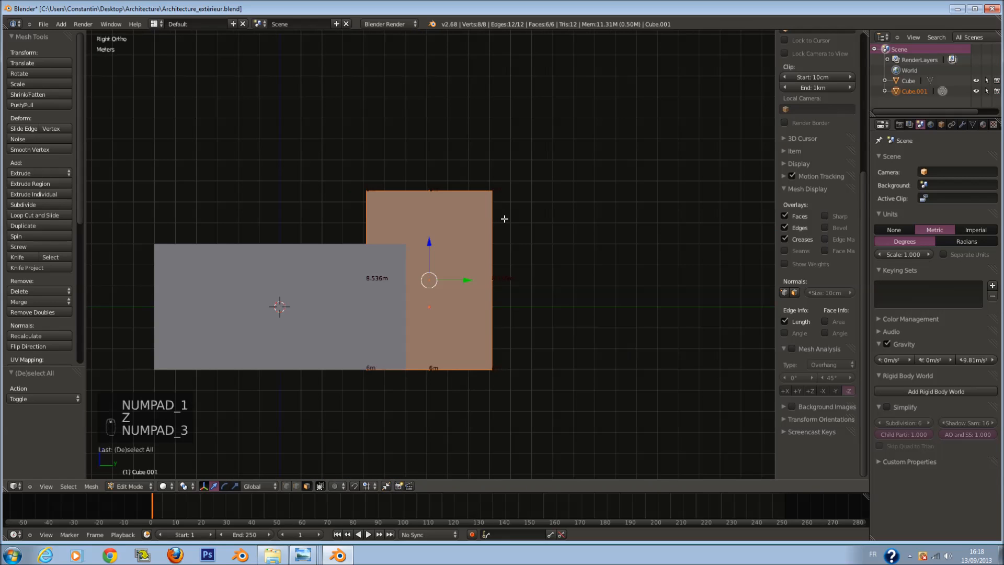
# Step: Move the whole second volume about 1.86 m along Y so it stands behind the base volume instead of overlapping it
pyautogui.moveTo(502, 216); pyautogui.dragTo(443, 265, button='middle')
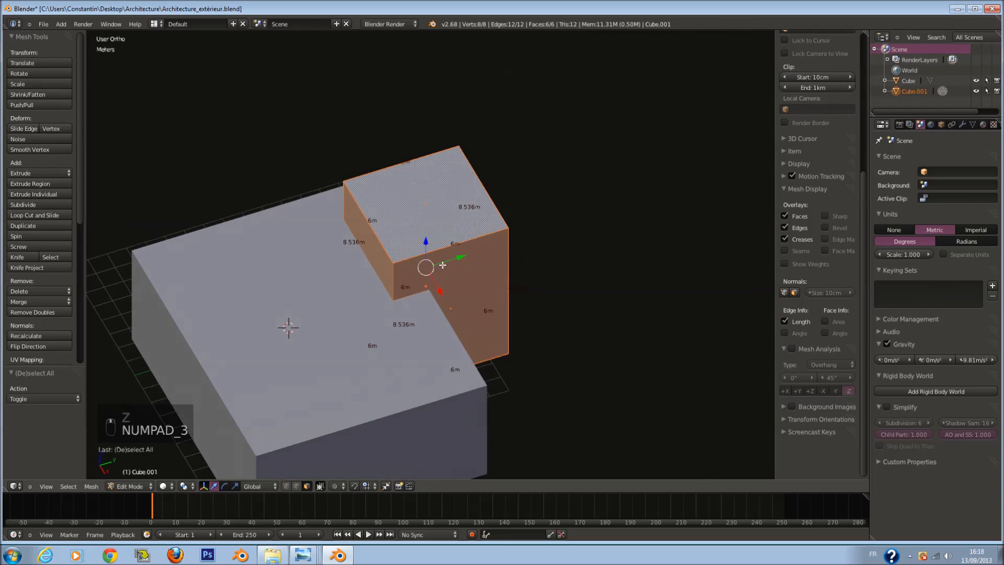
pyautogui.press('KP_3')
pyautogui.press('z')
pyautogui.moveTo(459, 281); pyautogui.dragTo(499, 283)
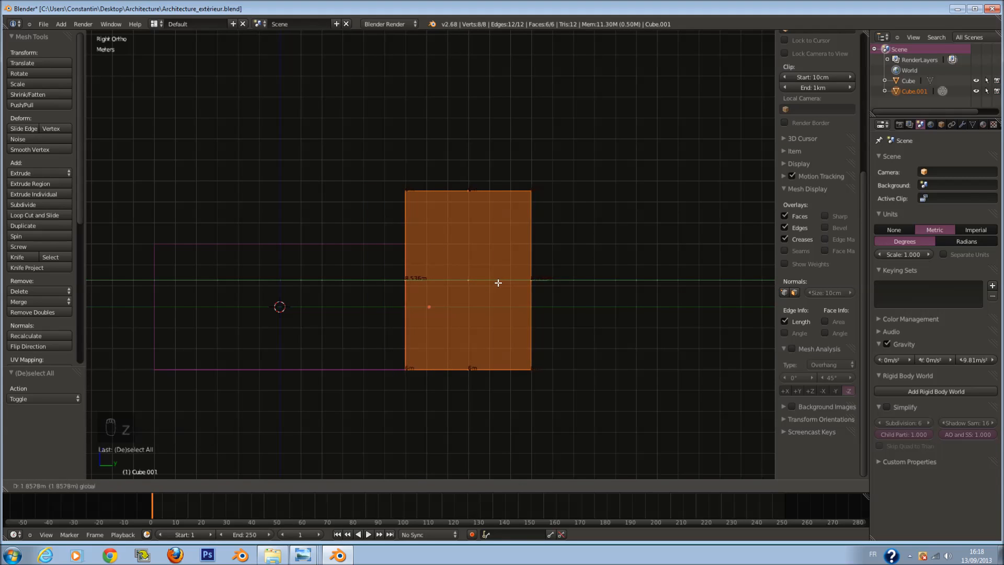
# Step: Widen the second volume along X to about 8.37 m, then return to Object Mode and save the file
pyautogui.press('z')
pyautogui.moveTo(499, 283); pyautogui.dragTo(534, 326, button='middle')
pyautogui.press('s')
pyautogui.press('x')
pyautogui.click(539, 359)
pyautogui.press('Tab')
pyautogui.hotkey('ctrl', 's')
# Step: Examine the joint between the two volumes in wireframe from the right orthographic view
pyautogui.press('KP_3')
pyautogui.press('z')
pyautogui.scroll(-1, 550, 305)
pyautogui.keyDown('ctrl'); pyautogui.scroll(-4, 523, 299); pyautogui.keyUp('ctrl')
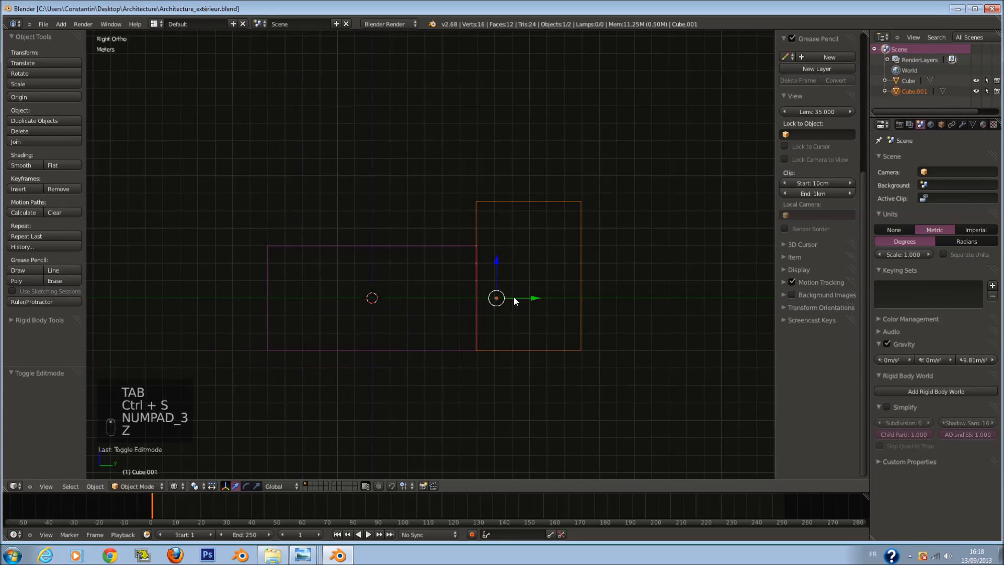
pyautogui.press('a')
pyautogui.press('a')
pyautogui.press('Tab')
pyautogui.scroll(6, 534, 204)
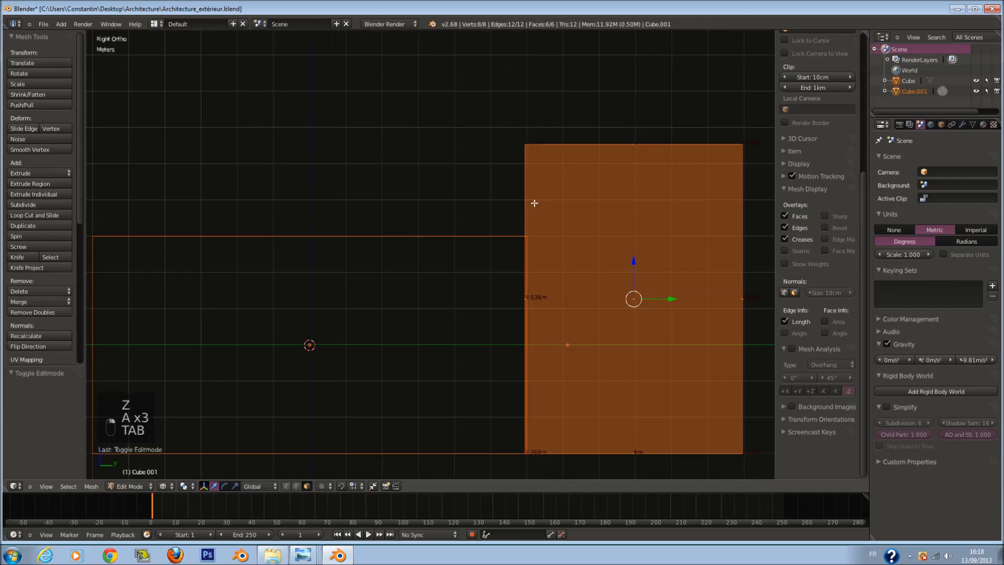
pyautogui.scroll(-6, 601, 321)
pyautogui.press('Tab')
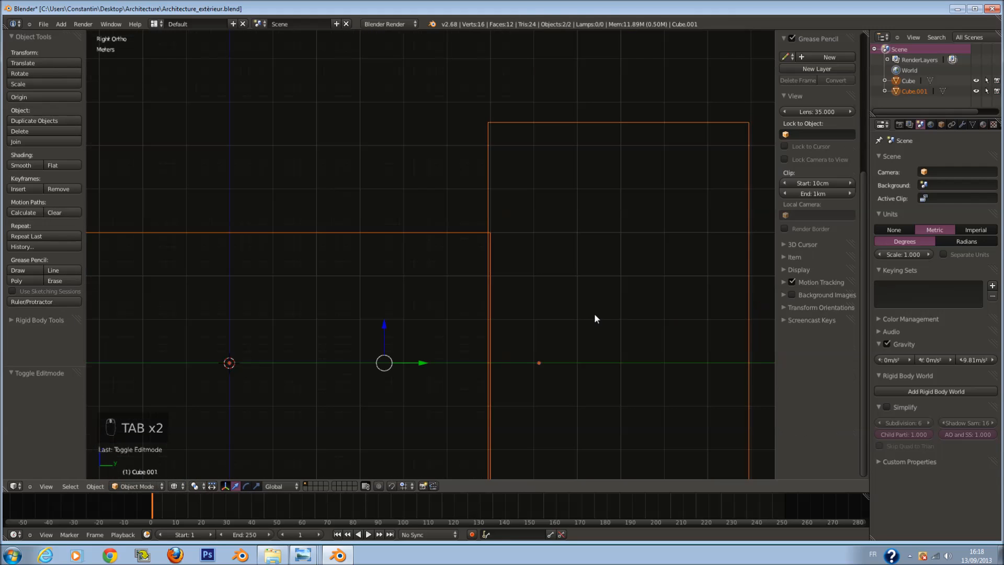
pyautogui.press('Tab')
pyautogui.press('Tab')
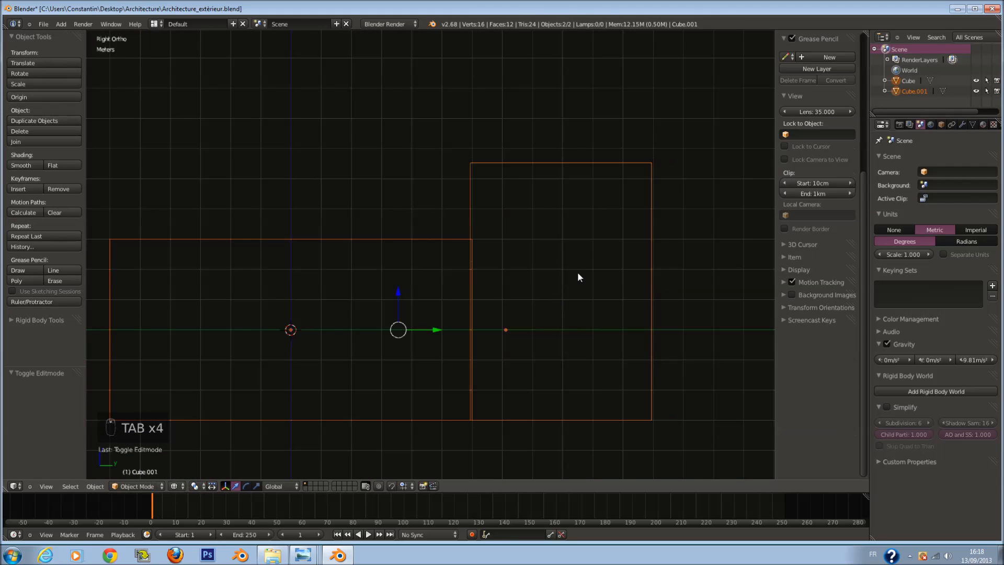
# Step: Nudge the second volume about 3.5 cm along Y and show both volumes in wireframe from the top orthographic view
pyautogui.moveTo(547, 329); pyautogui.dragTo(547, 331, button='right')
pyautogui.moveTo(548, 331); pyautogui.dragTo(548, 332)
pyautogui.scroll(-2, 419, 297)
pyautogui.press('z')
pyautogui.scroll(1, 419, 297)
pyautogui.moveTo(419, 297); pyautogui.dragTo(507, 319, button='middle')
pyautogui.press('KP_7')
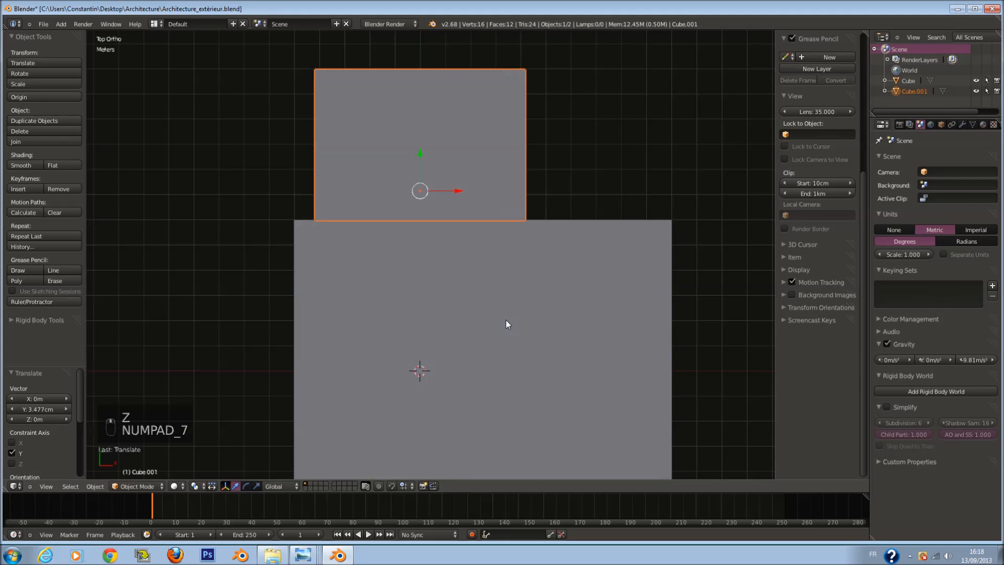
pyautogui.press('z')
pyautogui.scroll(-2, 512, 326)
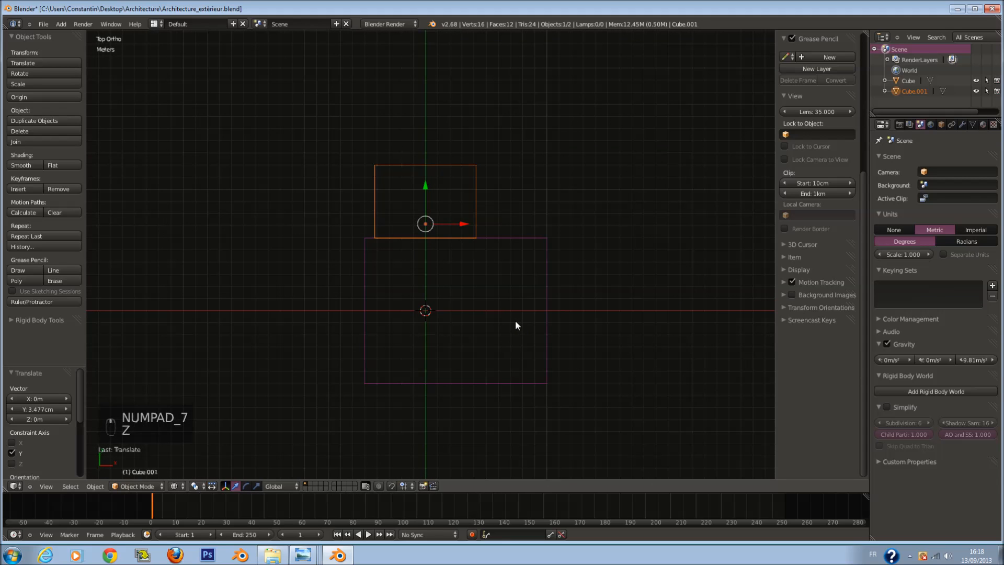
pyautogui.scroll(1, 516, 320)
pyautogui.scroll(-2, 515, 320)
# Step: Add a third cube at the 3D cursor and enter its Edit Mode in the front orthographic view
pyautogui.press('a')
pyautogui.hotkey('shift', 'a')
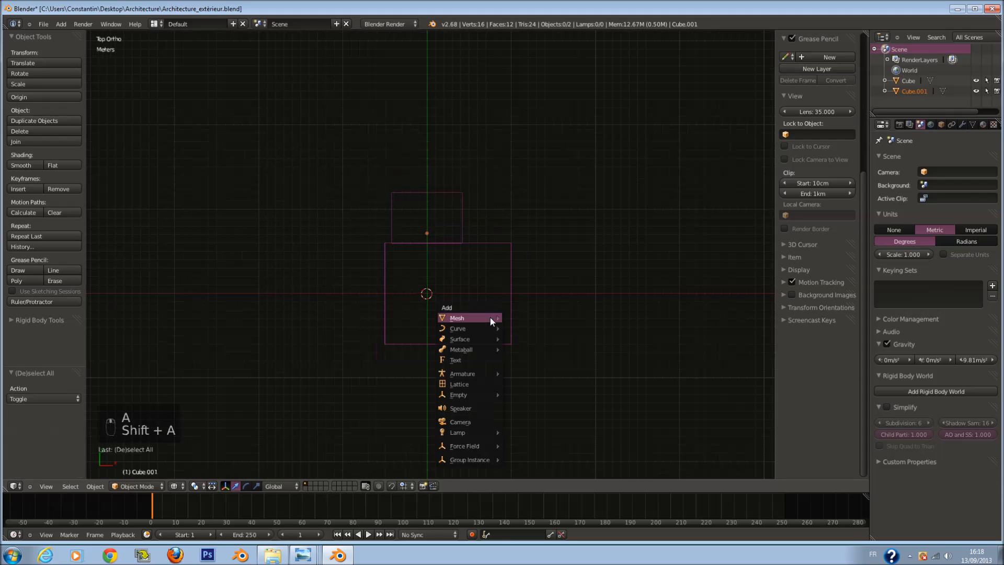
pyautogui.click(510, 328)
pyautogui.scroll(1, 460, 326)
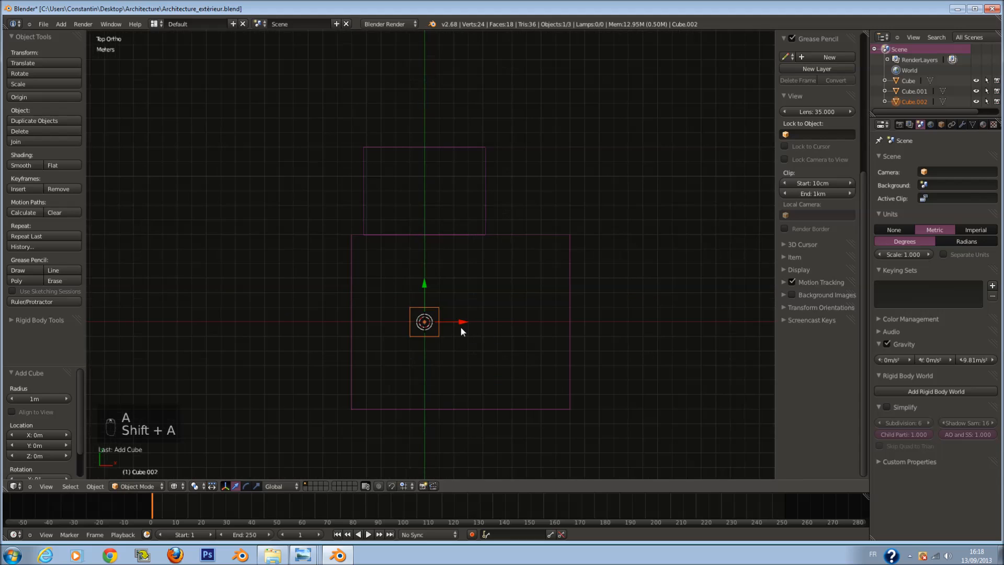
pyautogui.press('KP_1')
pyautogui.scroll(2, 459, 326)
pyautogui.press('Tab')
# Step: Try scaling the third cube's mesh by a factor of 3
pyautogui.press('s')
pyautogui.press('3')
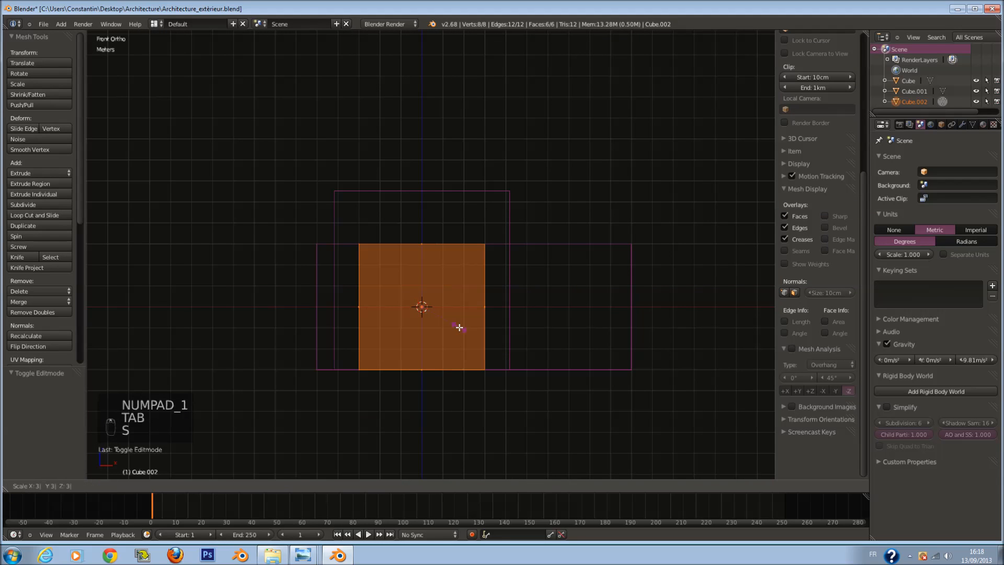
pyautogui.press('Return')
pyautogui.hotkey('ctrl', 's')
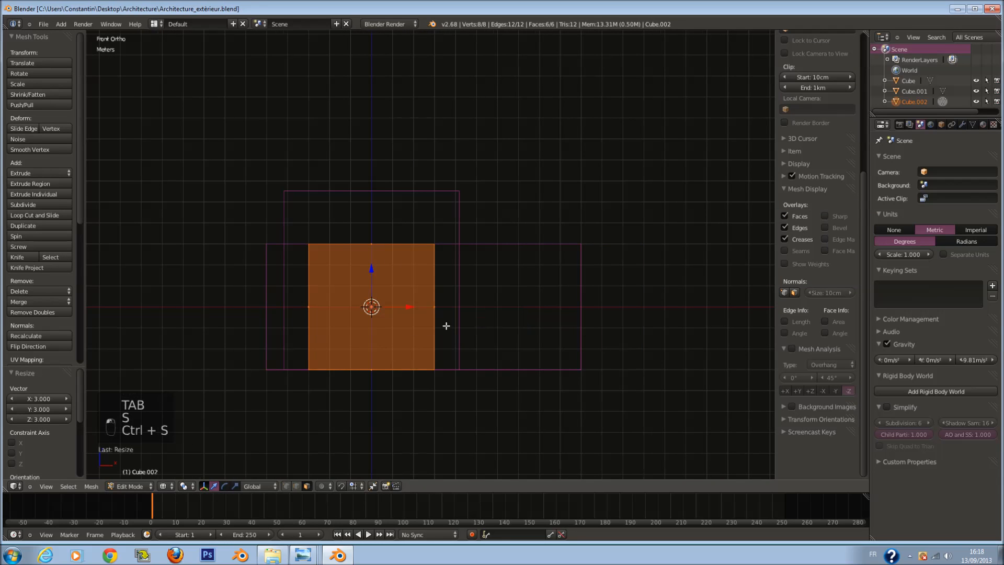
pyautogui.hotkey('ctrl', 'z')
# Step: Scale the third cube's mesh by a factor of 2 and check its edge lengths
pyautogui.press('s')
pyautogui.press('2')
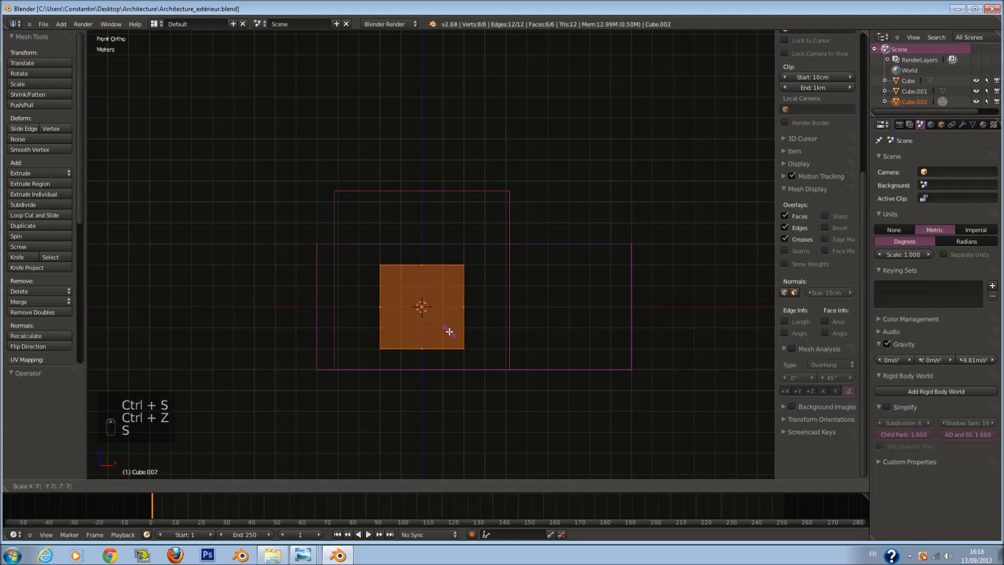
pyautogui.press('Return')
pyautogui.scroll(1, 422, 280)
pyautogui.scroll(3, 423, 279)
pyautogui.press('Tab')
pyautogui.press('Tab')
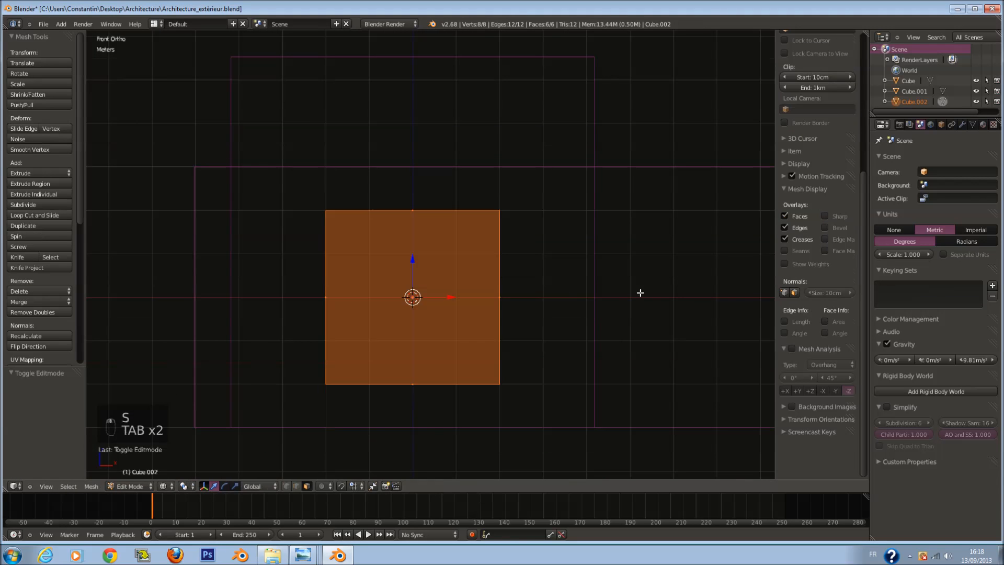
pyautogui.scroll(2, 523, 320)
pyautogui.scroll(-5, 455, 290)
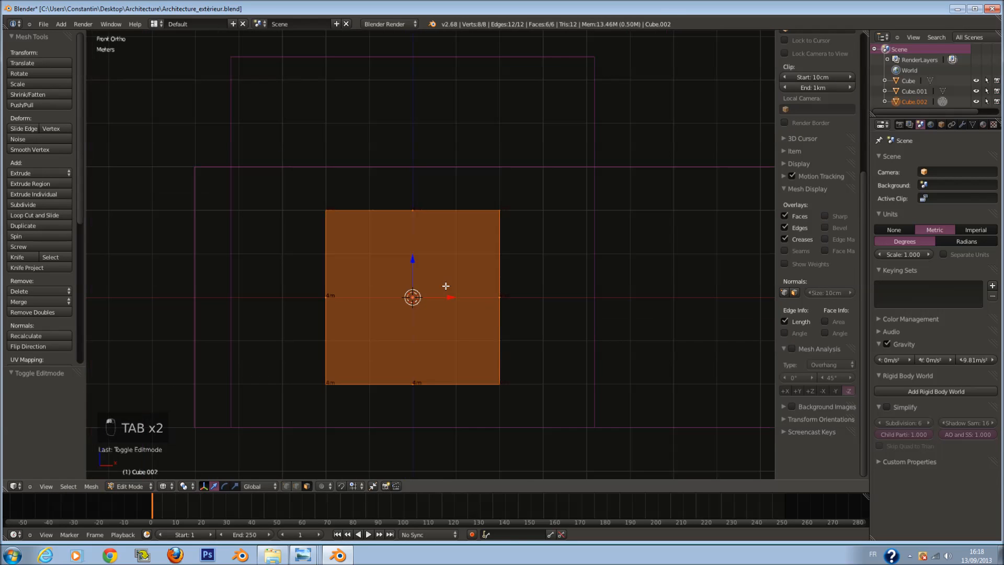
# Step: Save the file and lower the third cube's mesh along Z until its bottom meets the base volume's ground level
pyautogui.press('Tab')
pyautogui.hotkey('ctrl', 's')
pyautogui.keyDown('ctrl'); pyautogui.scroll(-1, 515, 246); pyautogui.keyUp('ctrl')
pyautogui.press('Tab')
pyautogui.scroll(1, 415, 273)
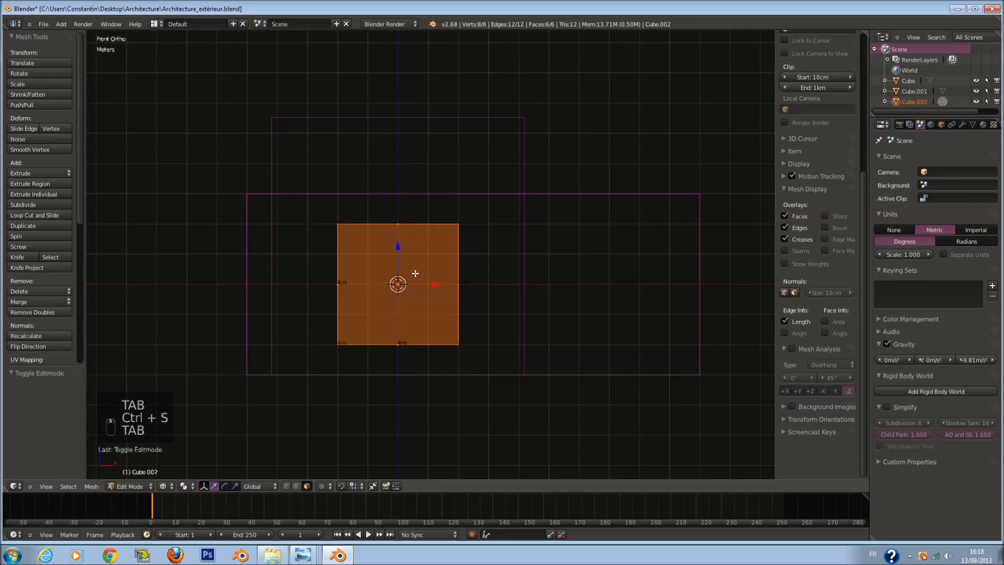
pyautogui.moveTo(397, 250); pyautogui.dragTo(401, 278)
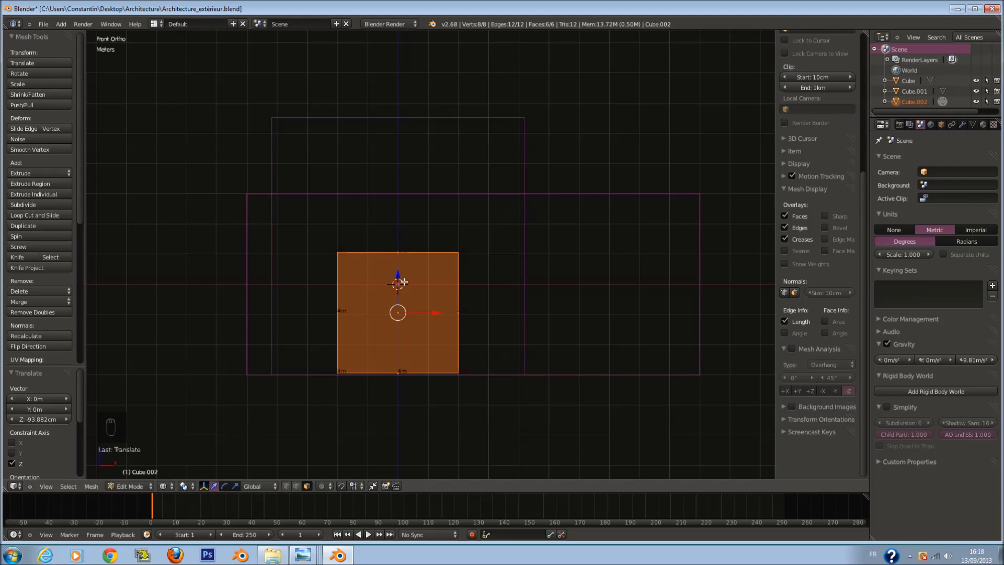
pyautogui.moveTo(393, 279); pyautogui.dragTo(398, 282)
pyautogui.keyDown('ctrl'); pyautogui.scroll(5, 430, 291); pyautogui.keyUp('ctrl')
pyautogui.hotkey('ctrl', 's')
pyautogui.click(431, 292)
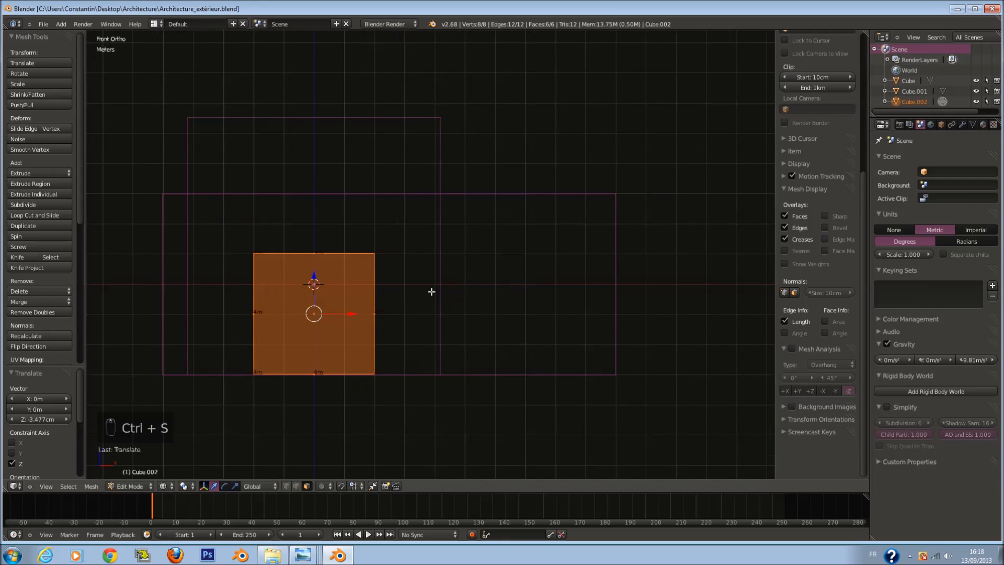
# Step: Move the third cube's mesh about 11.99 m along X against the base volume's side and save the file
pyautogui.scroll(-2, 430, 292)
pyautogui.keyDown('ctrl'); pyautogui.scroll(3, 402, 291); pyautogui.keyUp('ctrl')
pyautogui.hotkey('ctrl', 's')
pyautogui.click(401, 292)
pyautogui.scroll(-1, 347, 298)
pyautogui.keyDown('ctrl'); pyautogui.scroll(2, 347, 299); pyautogui.keyUp('ctrl')
pyautogui.moveTo(307, 288); pyautogui.dragTo(518, 314)
pyautogui.keyDown('ctrl'); pyautogui.scroll(3, 516, 313); pyautogui.keyUp('ctrl')
pyautogui.hotkey('ctrl', 's')
pyautogui.click(517, 313)
pyautogui.scroll(4, 517, 314)
pyautogui.hotkey('ctrl', 's')
pyautogui.click(516, 314)
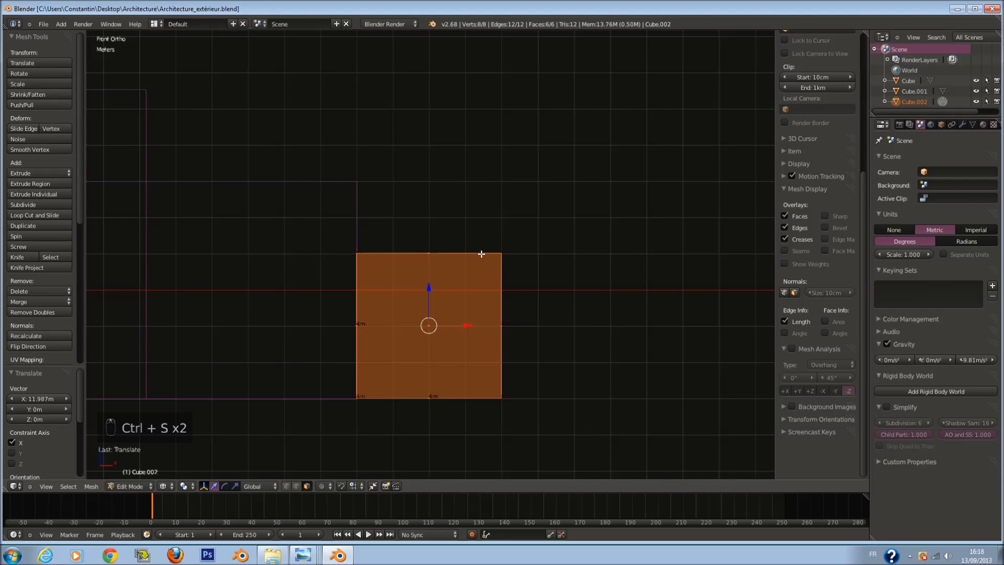
# Step: Select only the third cube's top face and save the file
pyautogui.press('a')
pyautogui.press('c')
pyautogui.click(444, 223)
pyautogui.rightClick(463, 224)
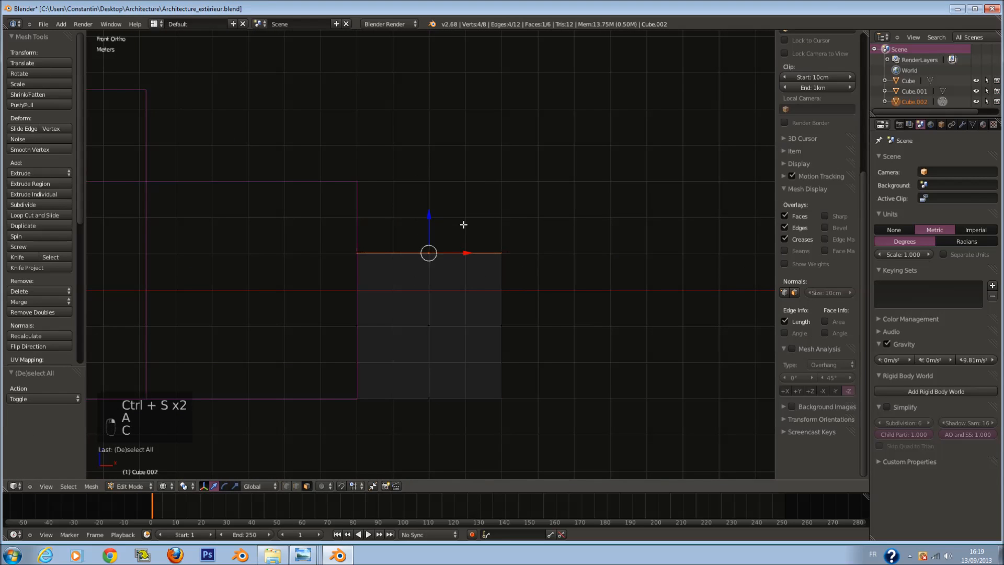
pyautogui.hotkey('ctrl', 's')
# Step: Try scaling the whole third cube by a factor of 3, then delete it
pyautogui.press('a')
pyautogui.press('a')
pyautogui.press('a')
pyautogui.press('s')
pyautogui.press('3')
pyautogui.click(470, 309)
# Step: Add a new cube at the 3D cursor and scale its mesh by a factor of 3 in Edit Mode
pyautogui.scroll(-2, 441, 269)
pyautogui.hotkey('shift', 'a')
pyautogui.click(451, 271)
pyautogui.press('Tab')
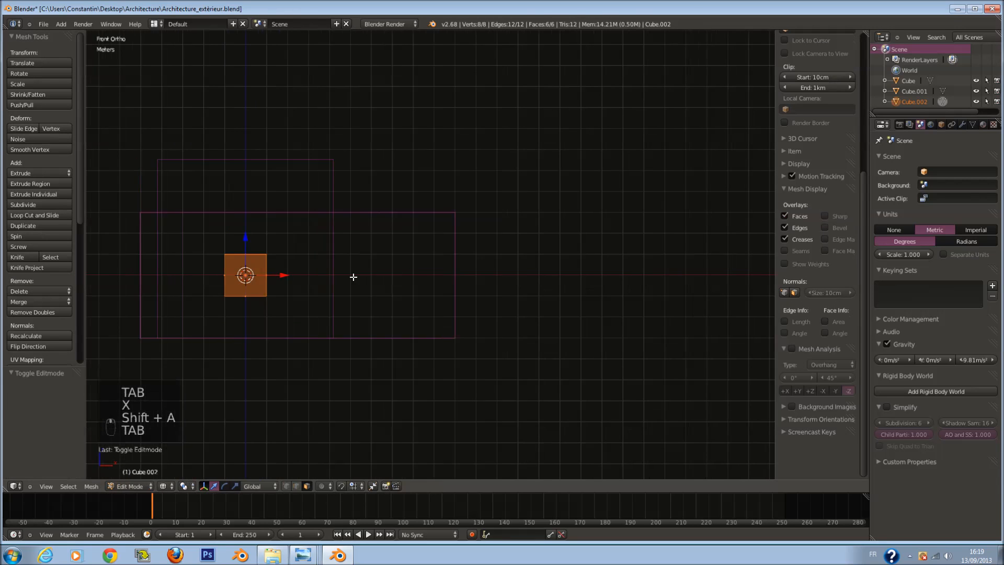
pyautogui.scroll(1, 353, 276)
pyautogui.write('s6')
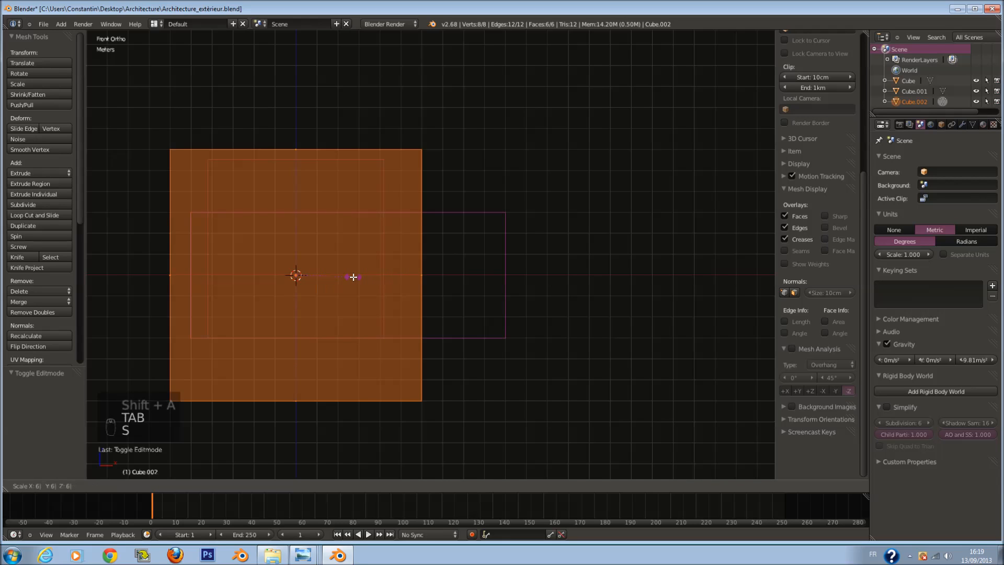
pyautogui.rightClick(353, 277)
pyautogui.write('s3')
pyautogui.click(350, 277)
# Step: Move the new cube's mesh along X until it stands against the base volume's side
pyautogui.scroll(2, 350, 276)
pyautogui.moveTo(278, 283); pyautogui.dragTo(667, 313)
pyautogui.keyDown('ctrl'); pyautogui.scroll(11, 664, 312); pyautogui.keyUp('ctrl')
pyautogui.scroll(-1, 617, 288)
# Step: Select the new volume's outer side face and pull it along X to lengthen the volume
pyautogui.press('a')
pyautogui.press('c')
pyautogui.scroll(-1, 543, 219)
pyautogui.click(547, 266)
pyautogui.rightClick(550, 340)
pyautogui.moveTo(564, 284); pyautogui.dragTo(732, 312)
# Step: Select the base volume's top face in Edit Mode, save the file and raise the face slightly along Z
pyautogui.keyDown('ctrl'); pyautogui.scroll(-10, 354, 244); pyautogui.keyUp('ctrl')
pyautogui.press('Tab')
pyautogui.rightClick(479, 206)
pyautogui.press('Tab')
pyautogui.press('a')
pyautogui.press('a')
pyautogui.press('a')
pyautogui.scroll(1, 377, 206)
pyautogui.press('c')
pyautogui.moveTo(141, 172); pyautogui.dragTo(498, 208)
pyautogui.rightClick(544, 208)
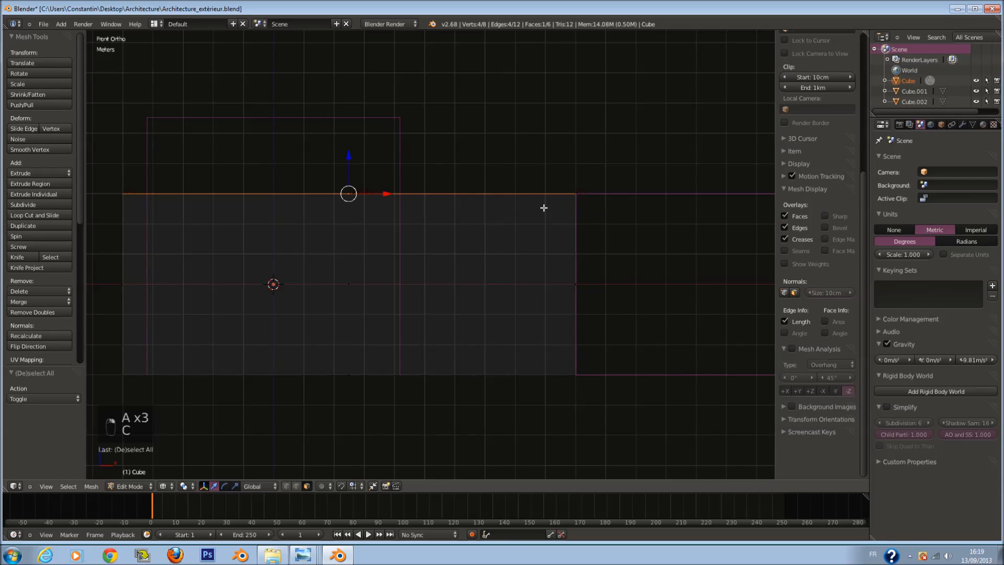
pyautogui.keyDown('ctrl'); pyautogui.scroll(-2, 544, 208); pyautogui.keyUp('ctrl')
pyautogui.hotkey('ctrl', 's')
pyautogui.click(544, 208)
pyautogui.moveTo(383, 165); pyautogui.dragTo(383, 162)
# Step: Reselect the base volume's top face and raise it further along Z, well above the third volume's roof
pyautogui.press('a')
pyautogui.press('a')
pyautogui.press('a')
pyautogui.keyDown('ctrl'); pyautogui.scroll(-4, 378, 183); pyautogui.keyUp('ctrl')
pyautogui.scroll(1, 376, 186)
pyautogui.rightClick(451, 189)
pyautogui.press('g')
pyautogui.press('z')
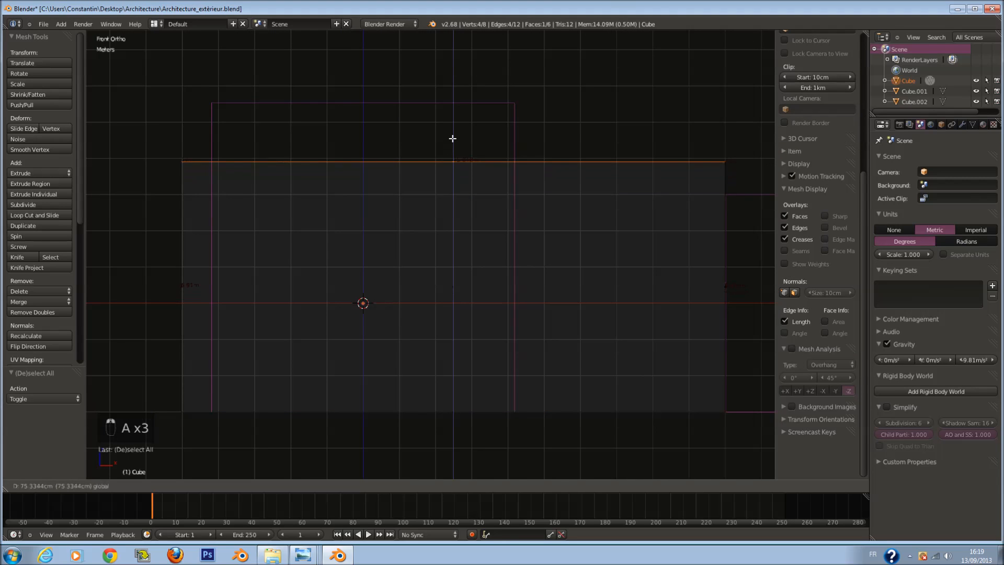
pyautogui.click(451, 99)
pyautogui.press('a')
pyautogui.press('a')
pyautogui.keyDown('shift'); pyautogui.scroll(4, 439, 190); pyautogui.keyUp('shift')
# Step: Select the second volume's top face in Edit Mode and raise it along Z, making the volume about 11.5 m high
pyautogui.press('Tab')
pyautogui.scroll(-4, 494, 157)
pyautogui.rightClick(472, 205)
pyautogui.press('Tab')
pyautogui.keyDown('shift'); pyautogui.scroll(3, 473, 176); pyautogui.keyUp('shift')
pyautogui.press('a')
pyautogui.press('a')
pyautogui.press('a')
pyautogui.press('c')
pyautogui.moveTo(346, 231); pyautogui.dragTo(480, 221)
pyautogui.rightClick(480, 221)
pyautogui.scroll(2, 460, 222)
pyautogui.moveTo(383, 201); pyautogui.dragTo(386, 132)
# Step: Reselect the second volume's top face and raise it slightly further along Z
pyautogui.press('a')
pyautogui.press('a')
pyautogui.press('a')
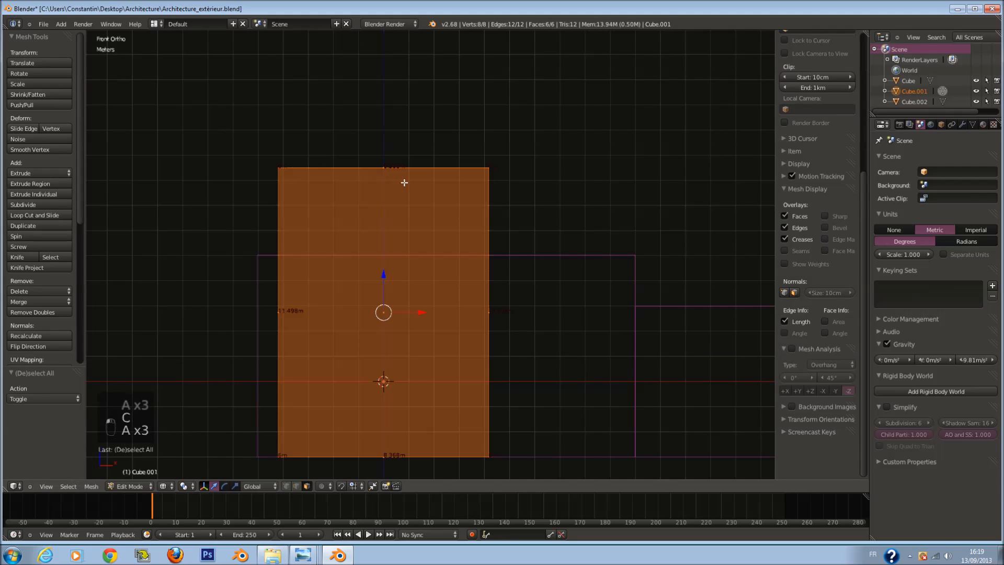
pyautogui.rightClick(389, 169)
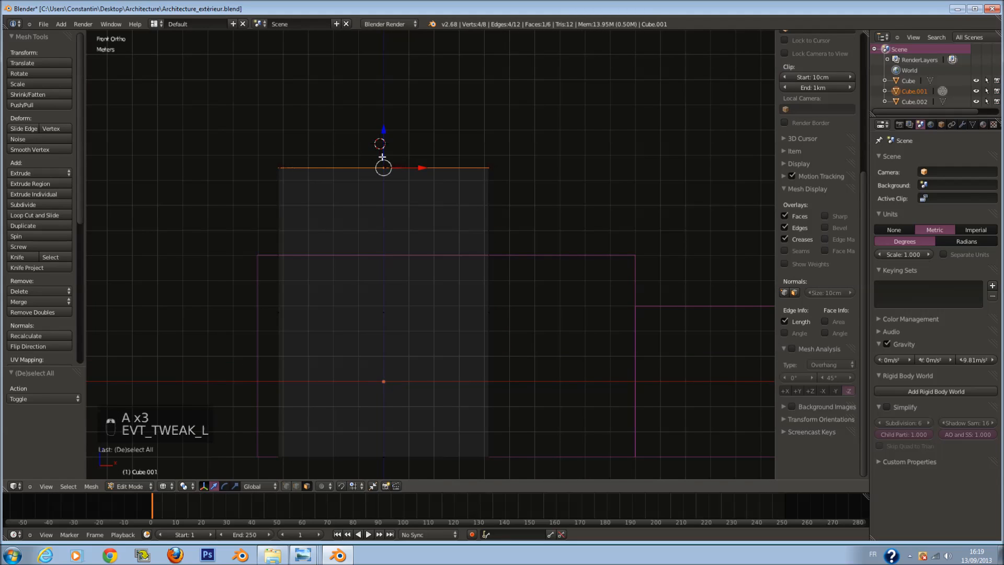
pyautogui.moveTo(383, 155)
pyautogui.mouseDown()
pyautogui.moveTo(384, 166)
pyautogui.moveTo(385, 137)
pyautogui.mouseUp()
pyautogui.press('a')
pyautogui.press('a')
pyautogui.rightClick(386, 176)
pyautogui.press('a')
pyautogui.press('a')
pyautogui.press('a')
# Step: Return the second volume to solid shading in Object Mode and save the file
pyautogui.press('z')
pyautogui.moveTo(398, 150); pyautogui.dragTo(464, 297, button='middle')
pyautogui.press('Tab')
pyautogui.hotkey('ctrl', 's')
# Step: Open the third, lowest volume in Edit Mode in a wireframe top view with its whole mesh selected
pyautogui.moveTo(418, 328); pyautogui.dragTo(376, 398, button='middle')
pyautogui.rightClick(376, 397)
pyautogui.press('KP_7')
pyautogui.press('z')
pyautogui.press('Tab')
pyautogui.scroll(-2, 542, 281)
pyautogui.press('a')
pyautogui.press('a')
pyautogui.press('a')
pyautogui.press('a')
pyautogui.press('s')
pyautogui.press('y')
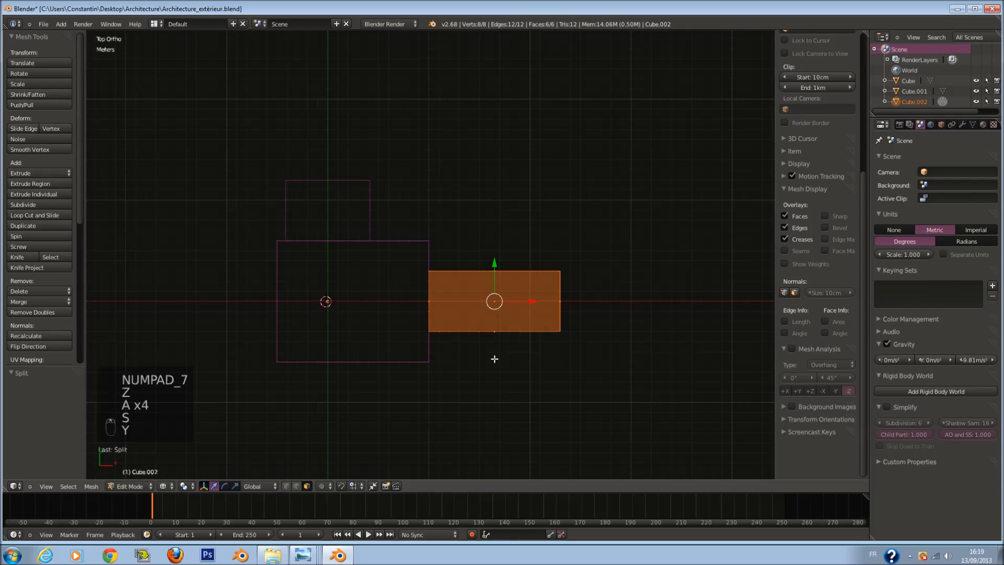
pyautogui.press('x')
pyautogui.press('s')
pyautogui.rightClick(563, 315)
pyautogui.press('s')
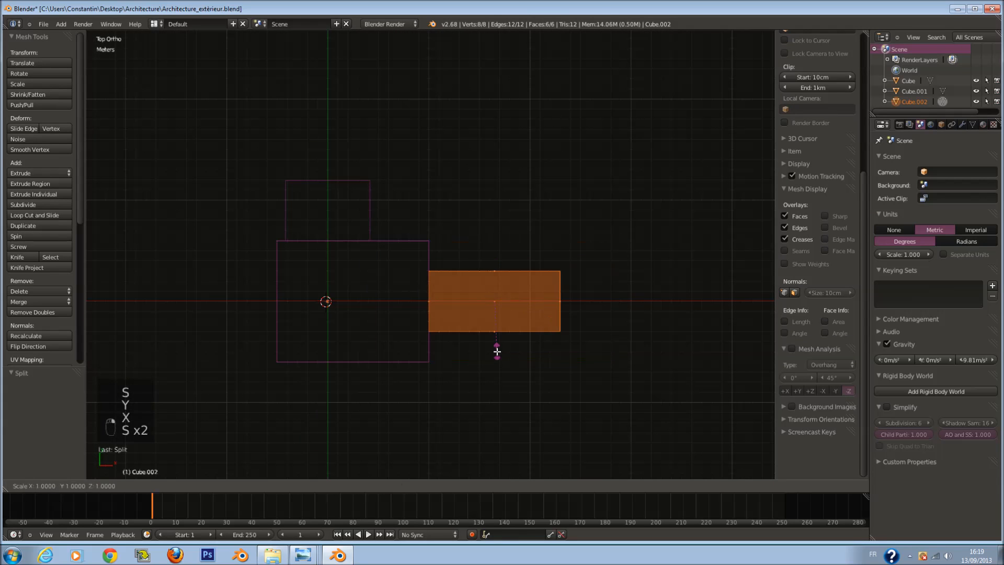
pyautogui.rightClick(497, 351)
pyautogui.press('s')
pyautogui.press('s')
pyautogui.press('y')
pyautogui.press('2')
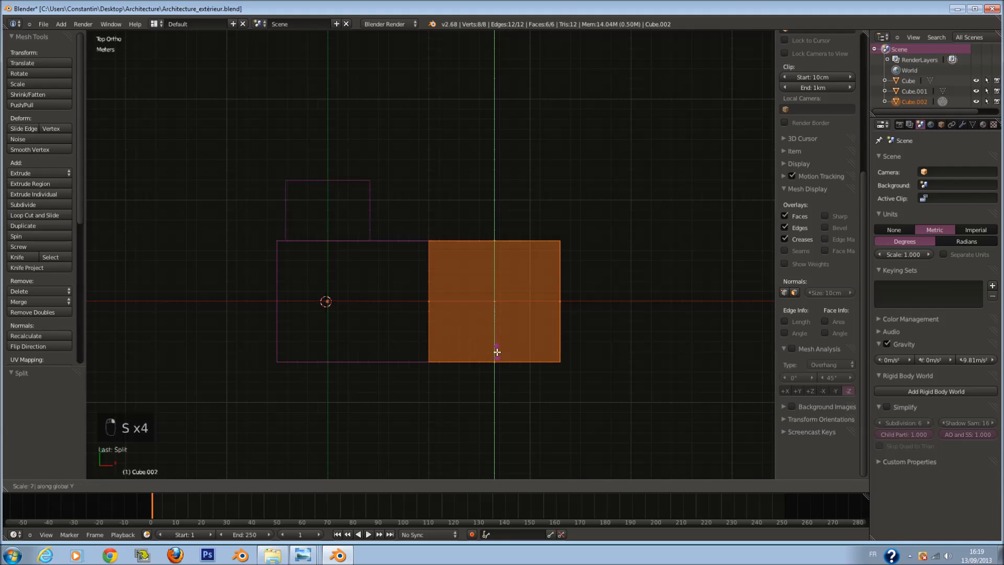
pyautogui.rightClick(497, 352)
pyautogui.press('s')
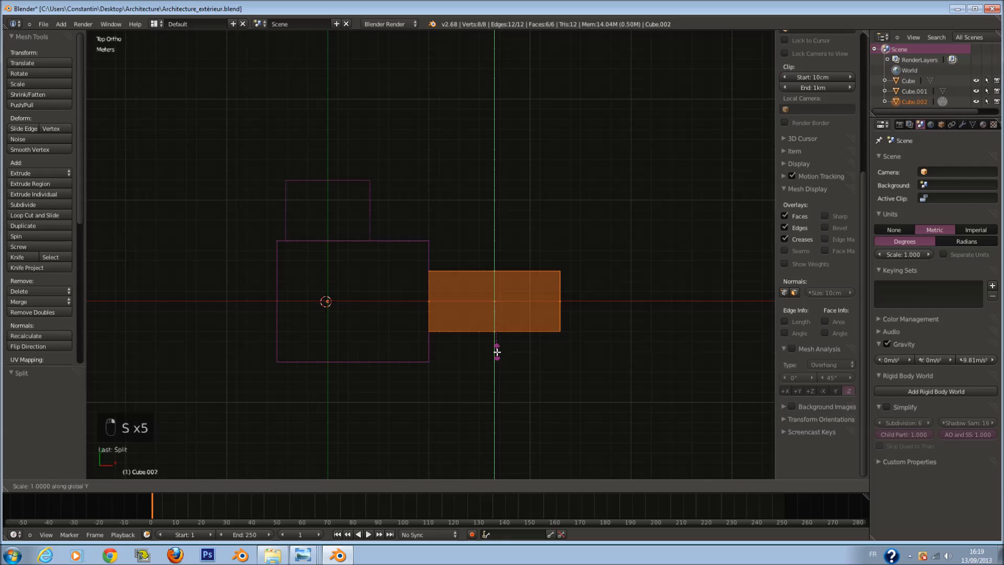
pyautogui.press('7')
pyautogui.rightClick(498, 352)
# Step: Scale the third volume's mesh by 4 along Y and shift it along positive Y
pyautogui.press('s')
pyautogui.press('y')
pyautogui.press('4')
pyautogui.press('Return')
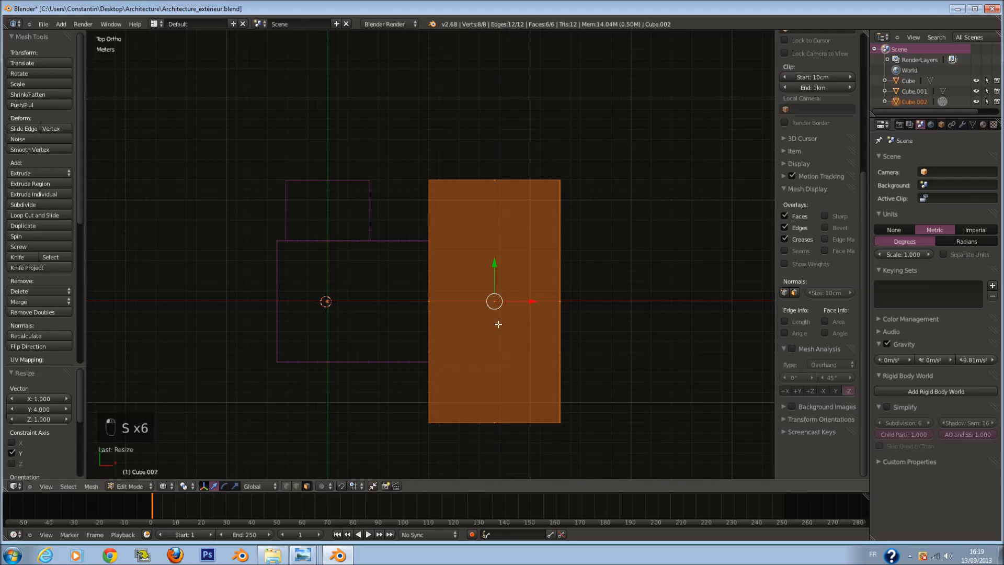
pyautogui.moveTo(496, 262); pyautogui.dragTo(502, 172)
# Step: Select the third volume's rear side face and pull it back along Y to shorten the volume
pyautogui.press('a')
pyautogui.press('c')
pyautogui.rightClick(426, 124)
pyautogui.press('c')
pyautogui.click(493, 126)
pyautogui.rightClick(493, 126)
pyautogui.moveTo(496, 99); pyautogui.dragTo(506, 166)
# Step: Leave Edit Mode on the third volume, switch to solid shading and save the file
pyautogui.press('a')
pyautogui.press('a')
pyautogui.press('a')
pyautogui.press('z')
pyautogui.moveTo(471, 343); pyautogui.dragTo(442, 336, button='middle')
pyautogui.press('Tab')
pyautogui.hotkey('ctrl', 's')
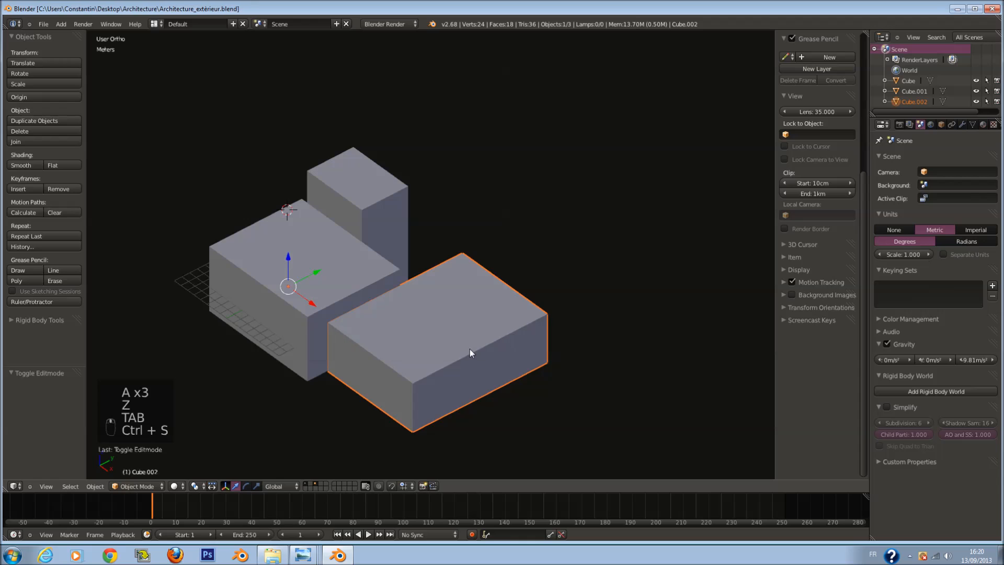
# Step: Examine the base volume's mesh against the other two volumes in a wireframe right side view
pyautogui.press('KP_3')
pyautogui.keyDown('ctrl'); pyautogui.scroll(-4, 466, 347); pyautogui.keyUp('ctrl')
pyautogui.scroll(3, 460, 309)
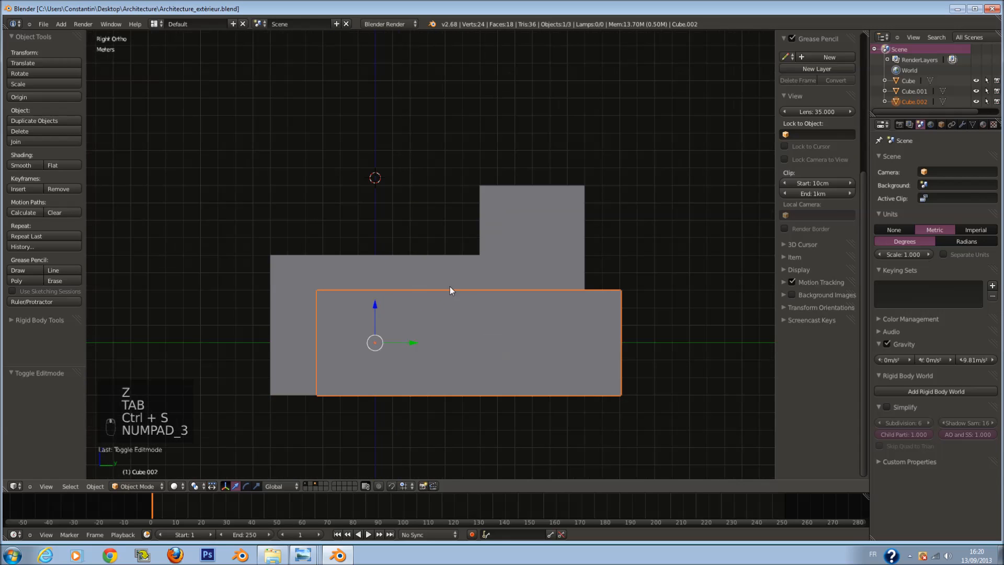
pyautogui.press('z')
pyautogui.scroll(2, 450, 277)
pyautogui.rightClick(422, 255)
pyautogui.scroll(-2, 428, 256)
pyautogui.scroll(1, 450, 240)
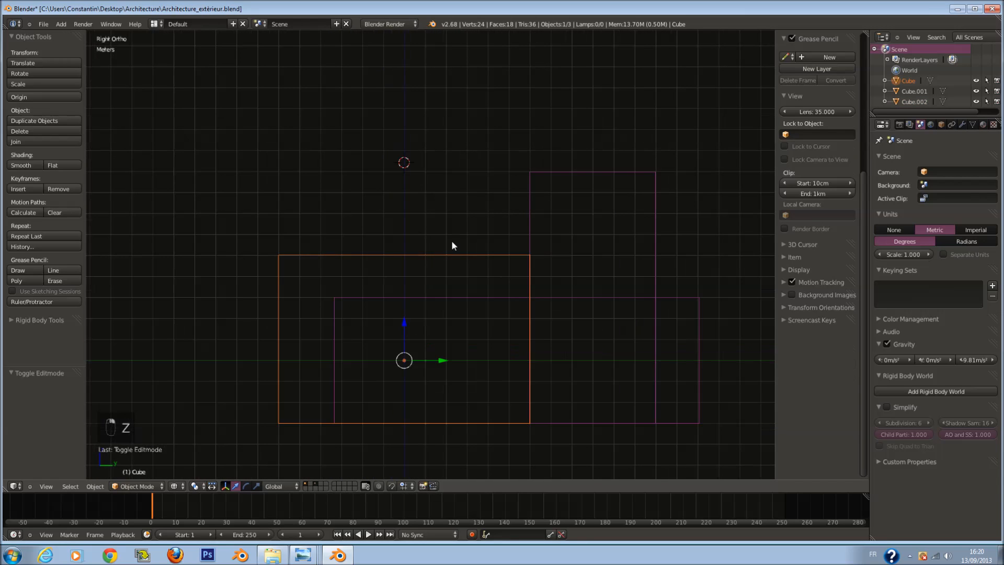
pyautogui.press('Tab')
pyautogui.press('a')
pyautogui.press('a')
pyautogui.press('a')
pyautogui.press('a')
# Step: Open the third volume in Edit Mode, display its edge lengths in front view and save the file
pyautogui.press('Tab')
pyautogui.rightClick(431, 301)
pyautogui.scroll(1, 444, 300)
pyautogui.press('Tab')
pyautogui.press('a')
pyautogui.press('a')
pyautogui.press('a')
pyautogui.press('a')
pyautogui.press('a')
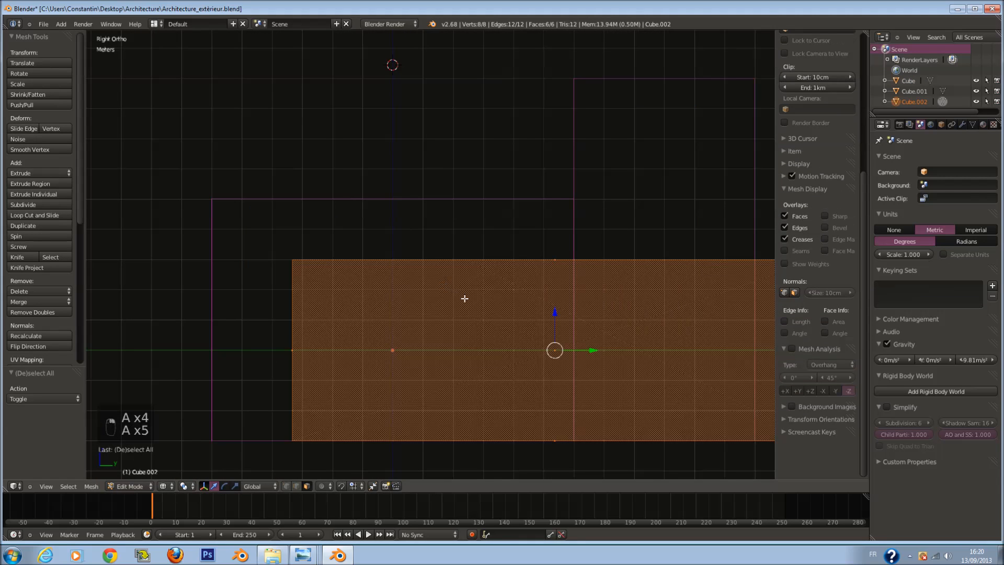
pyautogui.press('a')
pyautogui.press('a')
pyautogui.press('a')
pyautogui.press('a')
pyautogui.press('KP_1')
pyautogui.click(785, 321)
pyautogui.scroll(1, 477, 255)
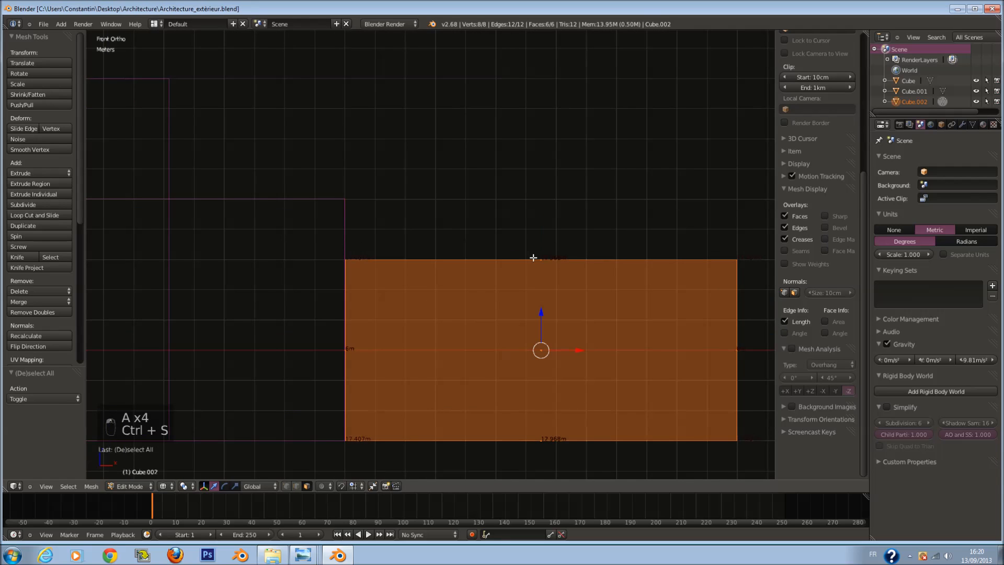
# Step: Lower the third volume's top face about 0.8 m along Z and return to shaded Object Mode
pyautogui.rightClick(533, 258)
pyautogui.moveTo(544, 225); pyautogui.dragTo(545, 250)
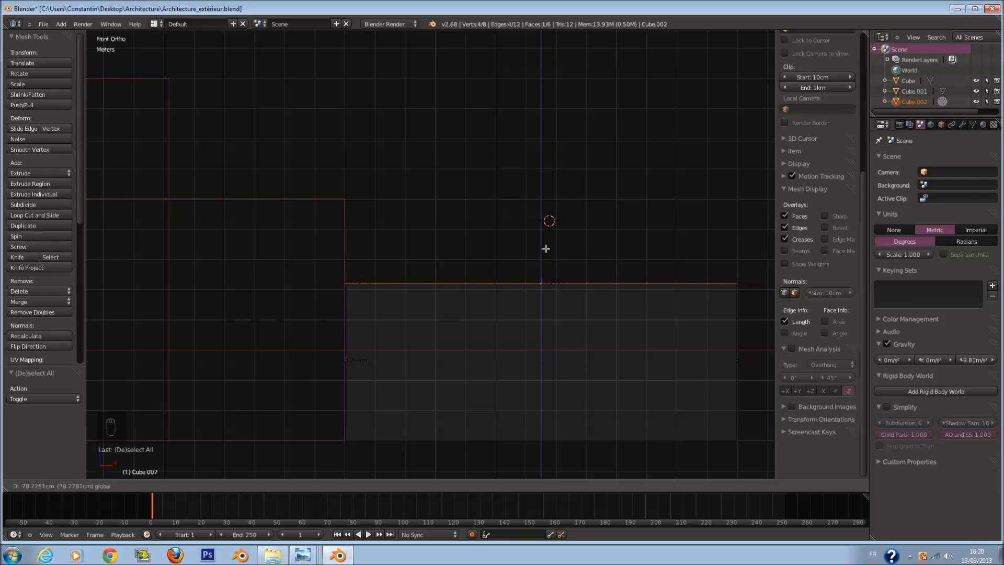
pyautogui.press('Tab')
pyautogui.press('z')
pyautogui.moveTo(472, 271); pyautogui.dragTo(380, 282, button='middle')
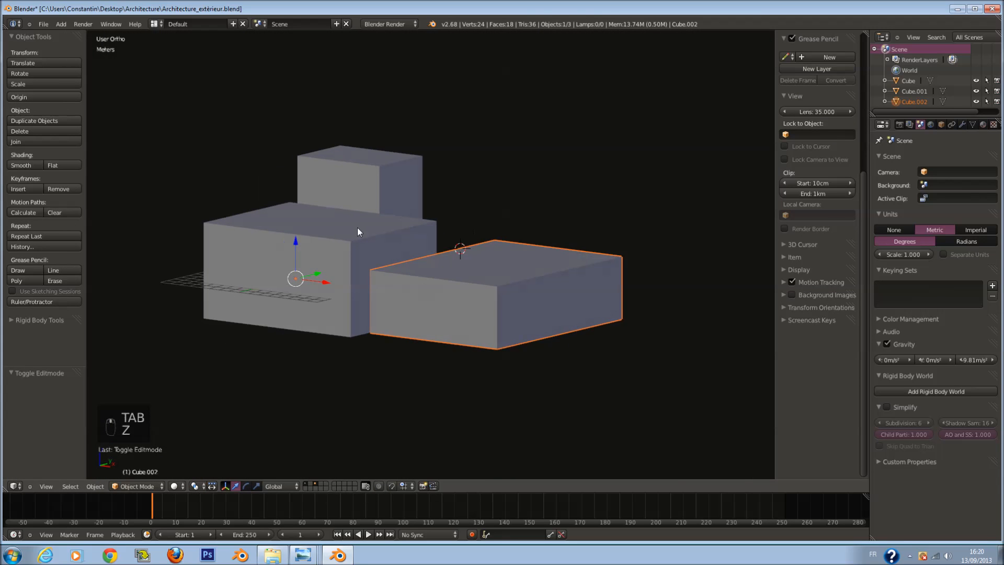
# Step: Open the base volume in Edit Mode and raise its top face slightly along Z
pyautogui.rightClick(355, 227)
pyautogui.press('Tab')
pyautogui.scroll(3, 355, 227)
pyautogui.press('z')
pyautogui.moveTo(327, 162); pyautogui.dragTo(331, 142)
# Step: Raise the second volume's top face slightly along Z, return to shaded Object Mode and save the file
pyautogui.press('Tab')
pyautogui.rightClick(419, 109)
pyautogui.press('Tab')
pyautogui.press('Tab')
pyautogui.press('Tab')
pyautogui.scroll(2, 403, 89)
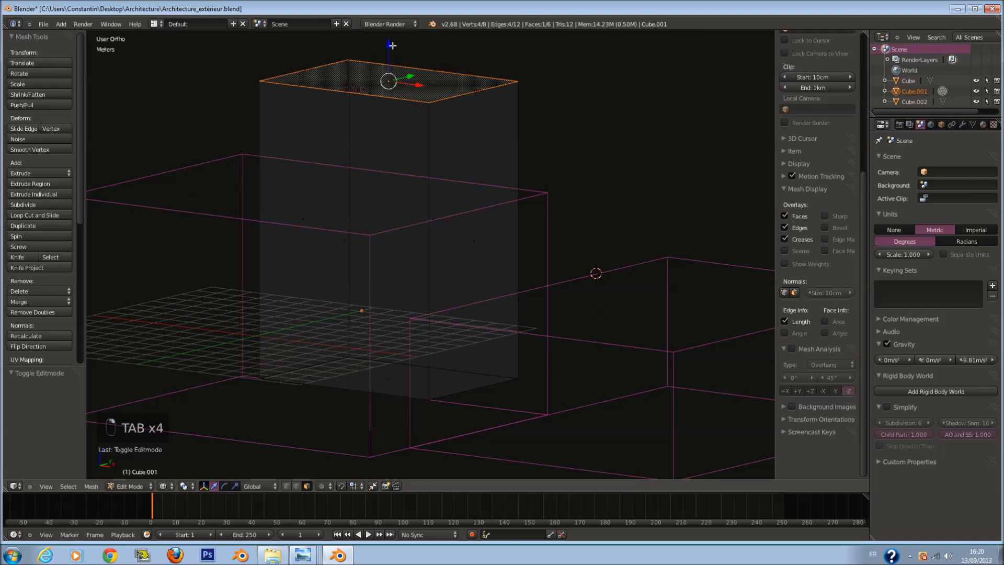
pyautogui.press('z')
pyautogui.scroll(-3, 531, 206)
pyautogui.press('Tab')
pyautogui.hotkey('ctrl', 's')
# Step: Deselect all volumes, reset the 3D cursor to the scene origin and add a camera there
pyautogui.press('KP_1')
pyautogui.press('z')
pyautogui.press('a')
pyautogui.press('z')
pyautogui.moveTo(528, 269)
pyautogui.mouseDown(button='middle')
pyautogui.moveTo(460, 290)
pyautogui.moveTo(425, 285)
pyautogui.moveTo(440, 293)
pyautogui.moveTo(428, 309)
pyautogui.moveTo(422, 287)
pyautogui.moveTo(432, 303)
pyautogui.mouseUp(button='middle')
pyautogui.hotkey('shift', 'c')
pyautogui.hotkey('shift', 'a')
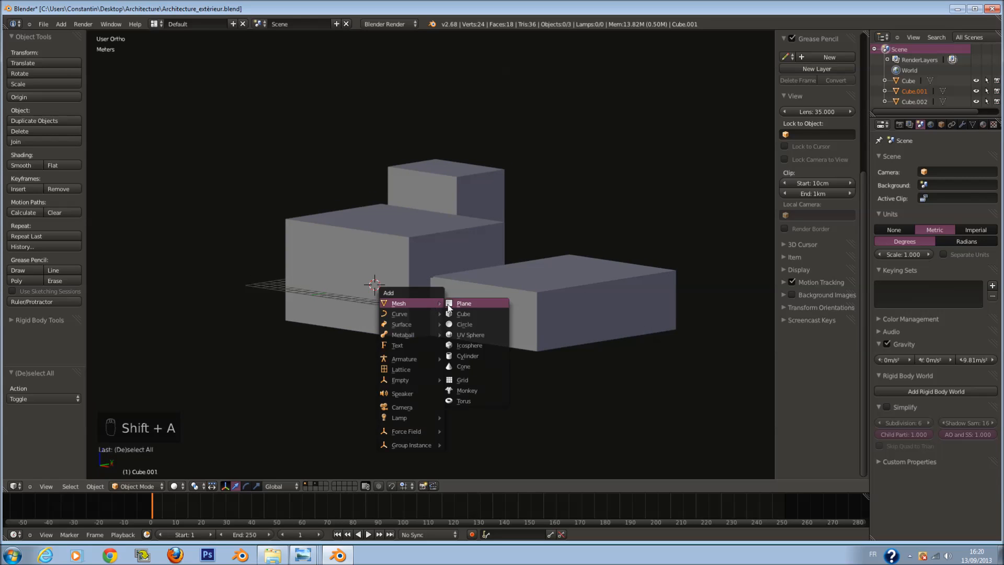
pyautogui.click(422, 407)
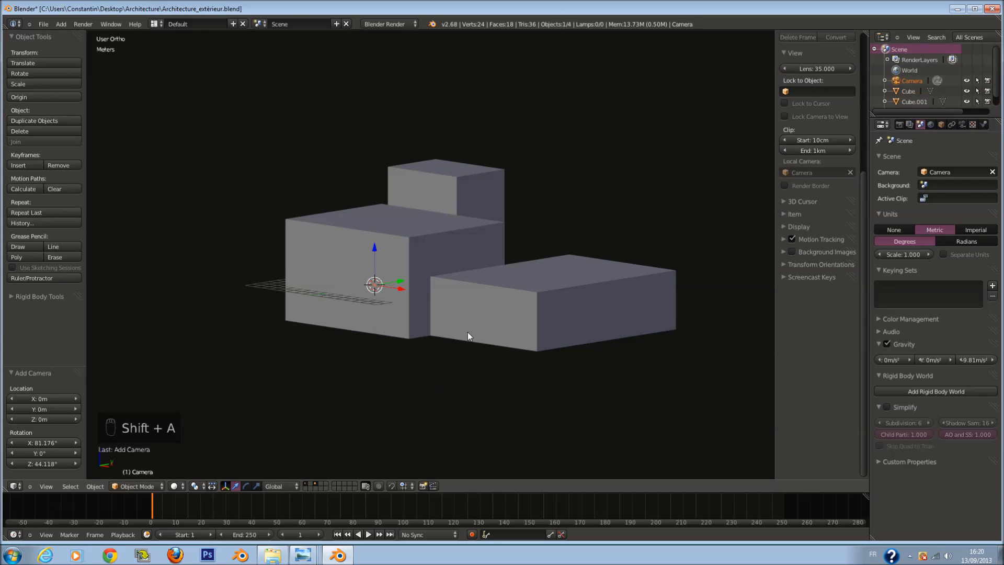
# Step: Orbit to a low corner view of the building and align the new camera to it
pyautogui.press('z')
pyautogui.press('z')
pyautogui.moveTo(393, 305); pyautogui.dragTo(385, 298, button='middle')
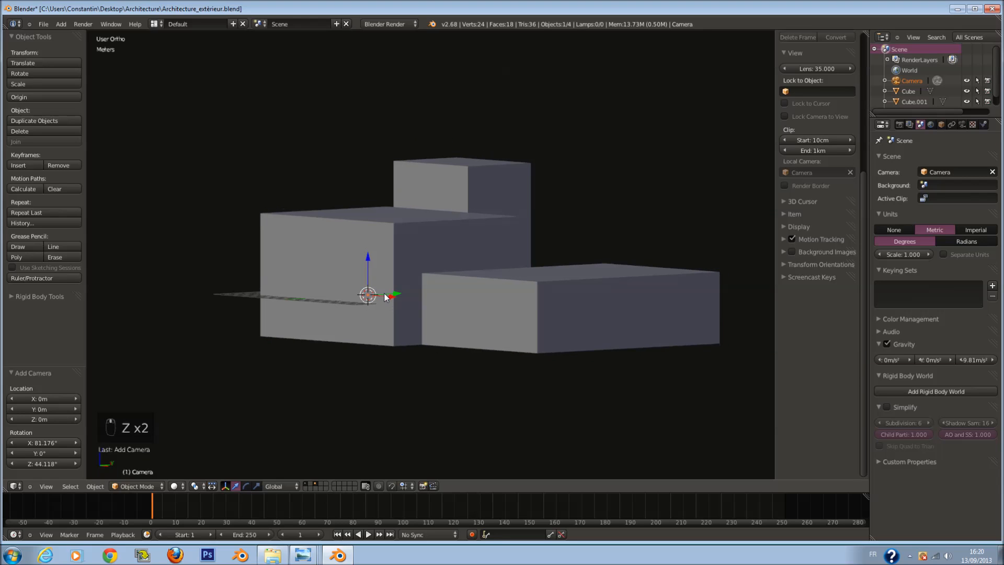
pyautogui.press('ctrl+alt+KP_0')
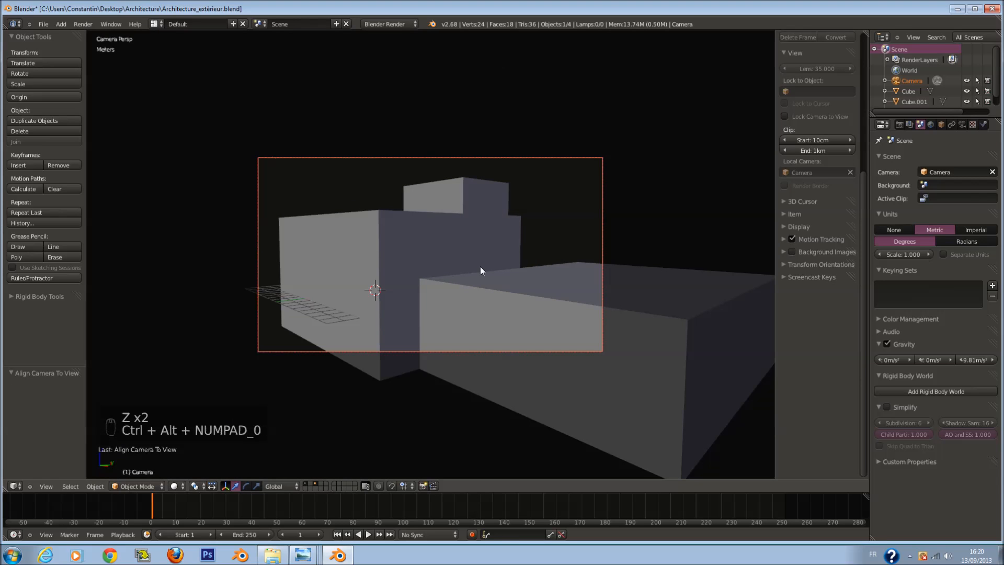
pyautogui.press('g')
pyautogui.rightClick(547, 244)
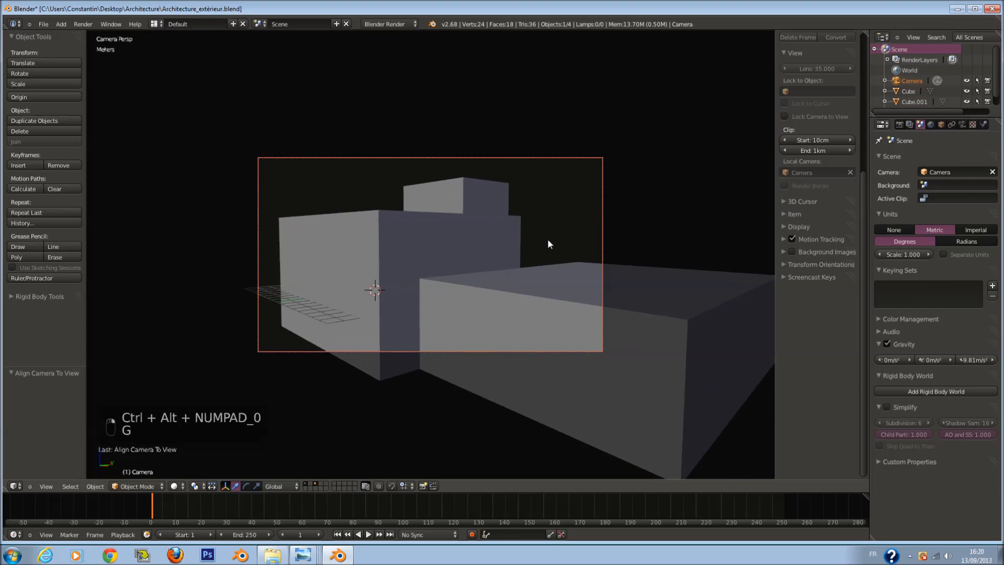
# Step: Back the camera away from the building along its local Z axis and lower it about 3 m
pyautogui.press('KP_0')
pyautogui.press('g')
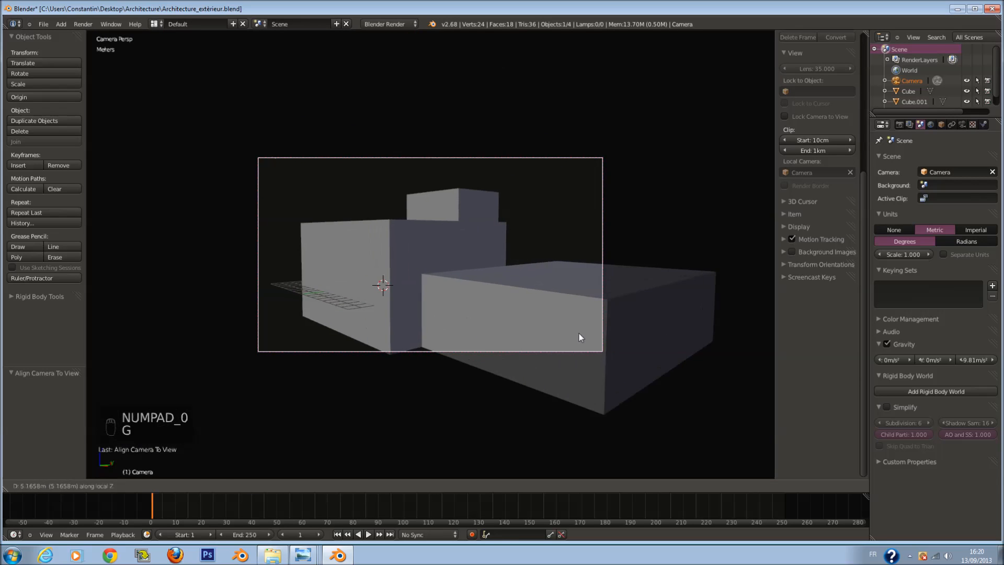
pyautogui.click(544, 294)
pyautogui.press('g')
pyautogui.click(602, 381)
# Step: Lower the camera about 4 m more and back it away about 10.5 m along its local Z axis
pyautogui.press('g')
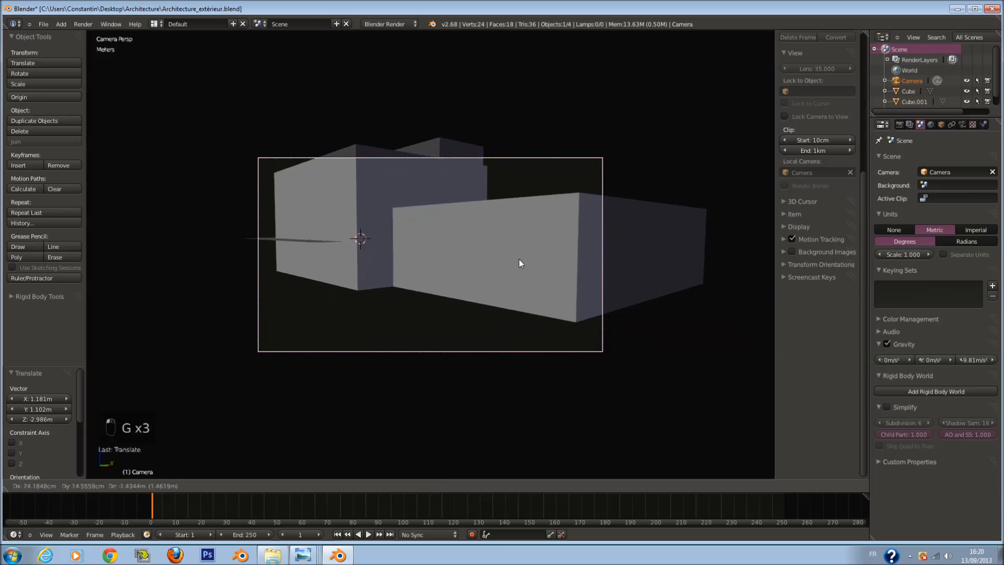
pyautogui.click(506, 414)
pyautogui.press('g')
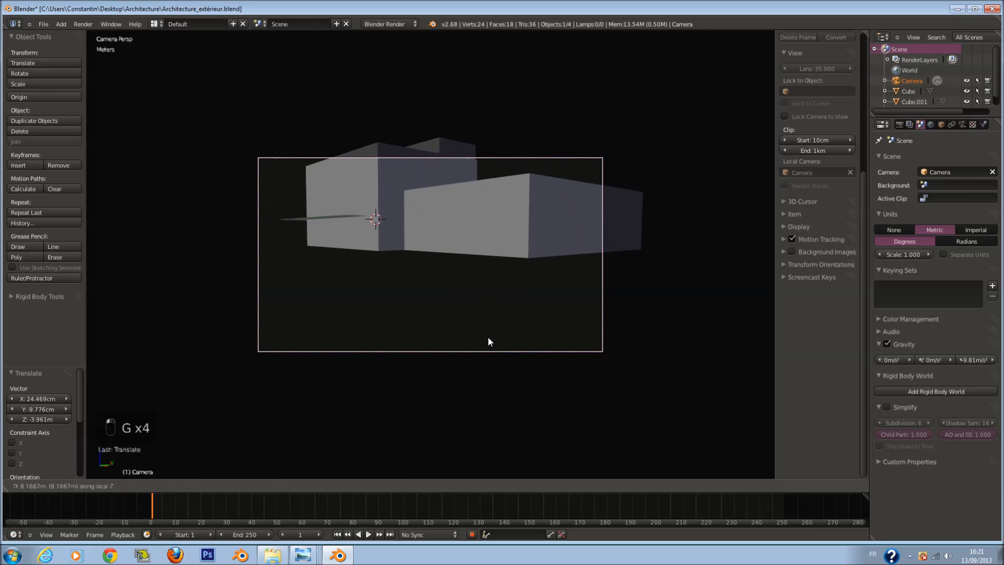
pyautogui.click(483, 324)
pyautogui.scroll(2, 483, 323)
# Step: Reframe the building by trackball-rotating the camera about 8.02° and -0.57°, and save the file
pyautogui.press('r')
pyautogui.press('r')
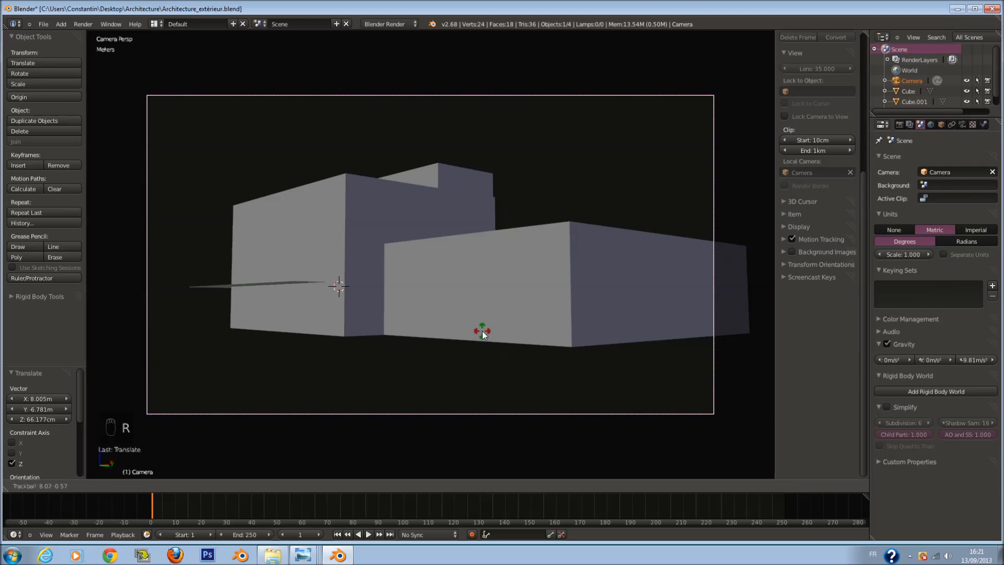
pyautogui.click(482, 332)
pyautogui.scroll(2, 564, 316)
pyautogui.hotkey('ctrl', 's')
pyautogui.scroll(-3, 561, 300)
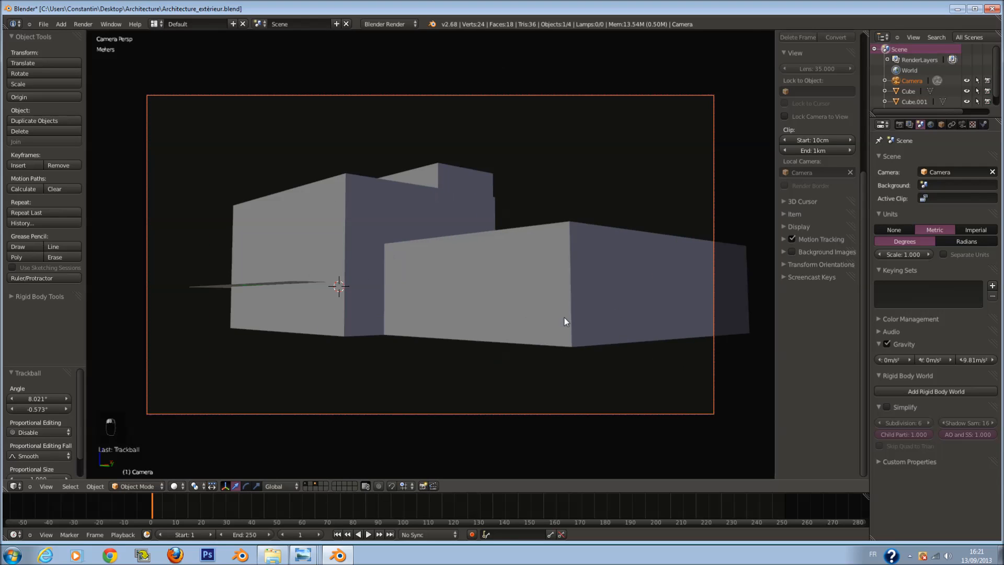
pyautogui.scroll(1, 573, 256)
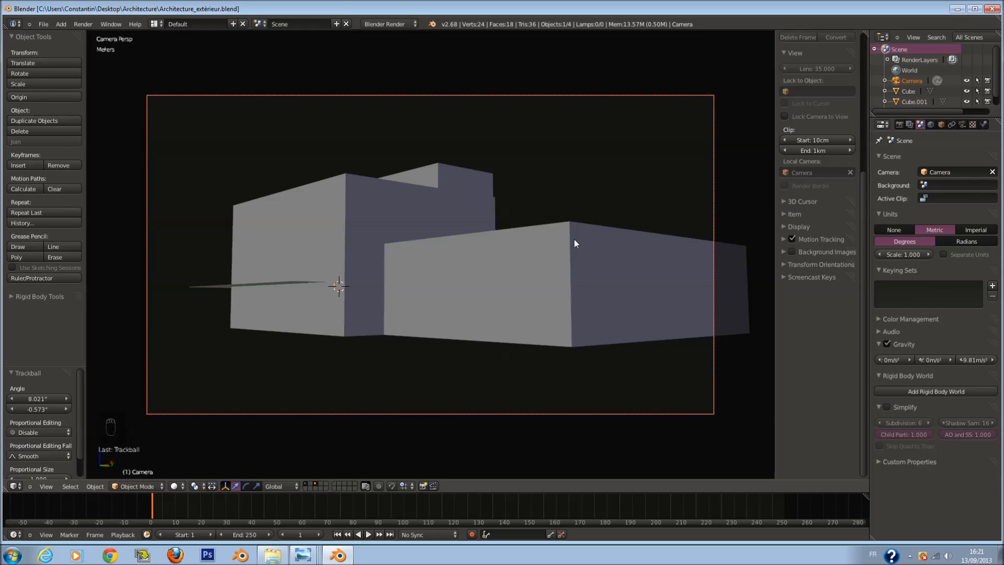
# Step: Move the tall and medium-height volumes together about -4.67 m along the Y axis, deselect everything and save the file
pyautogui.rightClick(437, 177)
pyautogui.keyDown('shift'); pyautogui.rightClick(384, 194); pyautogui.keyUp('shift')
pyautogui.press('KP_0')
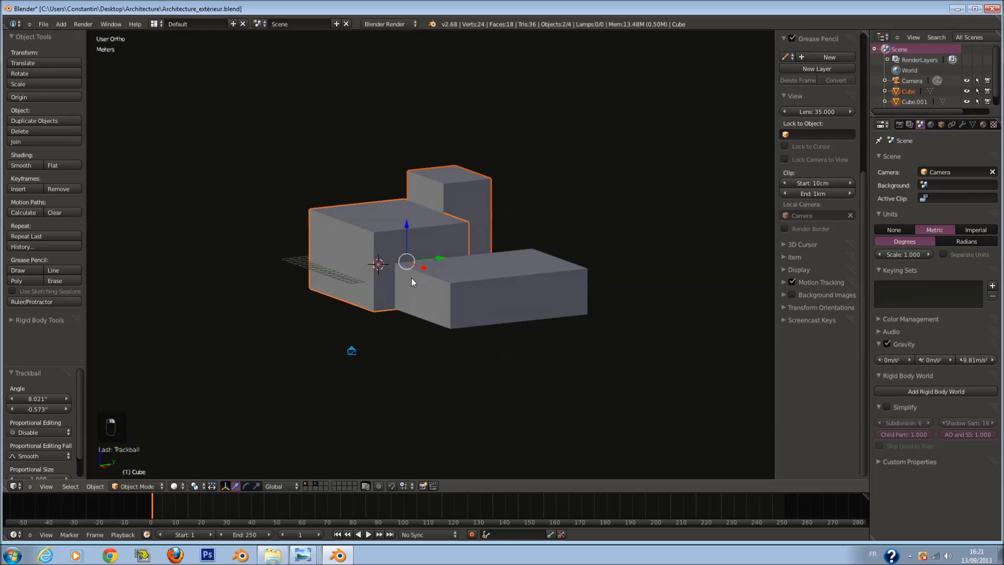
pyautogui.press('g')
pyautogui.press('y')
pyautogui.click(446, 264)
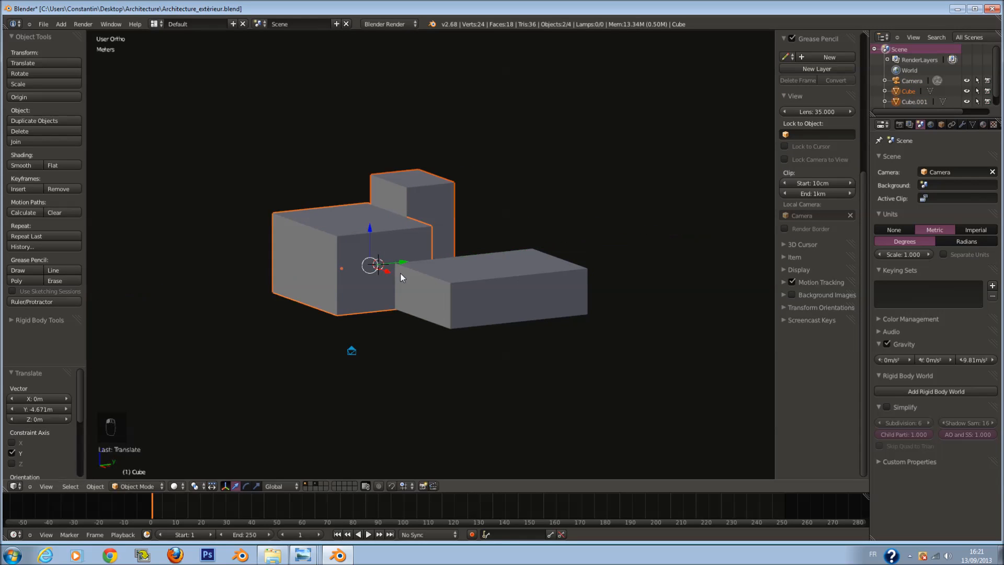
pyautogui.press('KP_0')
pyautogui.press('a')
pyautogui.press('a')
pyautogui.hotkey('ctrl', 's')
pyautogui.press('a')
pyautogui.press('a')
pyautogui.press('a')
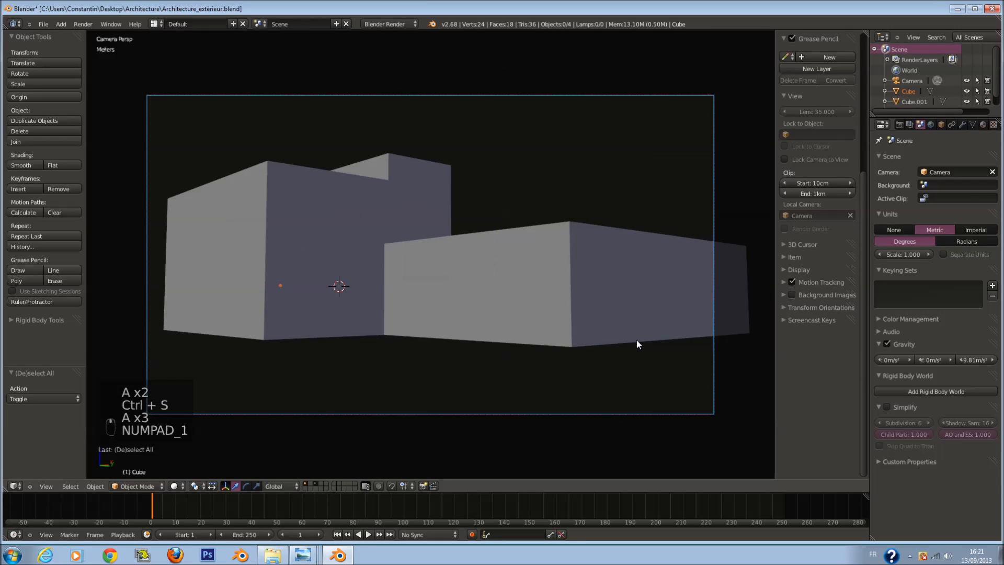
# Step: From the front view, add a ground plane at the 3D cursor, enlarge it with a final scale factor of 4, and save
pyautogui.press('KP_1')
pyautogui.press('z')
pyautogui.scroll(2, 636, 338)
pyautogui.hotkey('ctrl', 's')
pyautogui.hotkey('shift', 'a')
pyautogui.moveTo(554, 209)
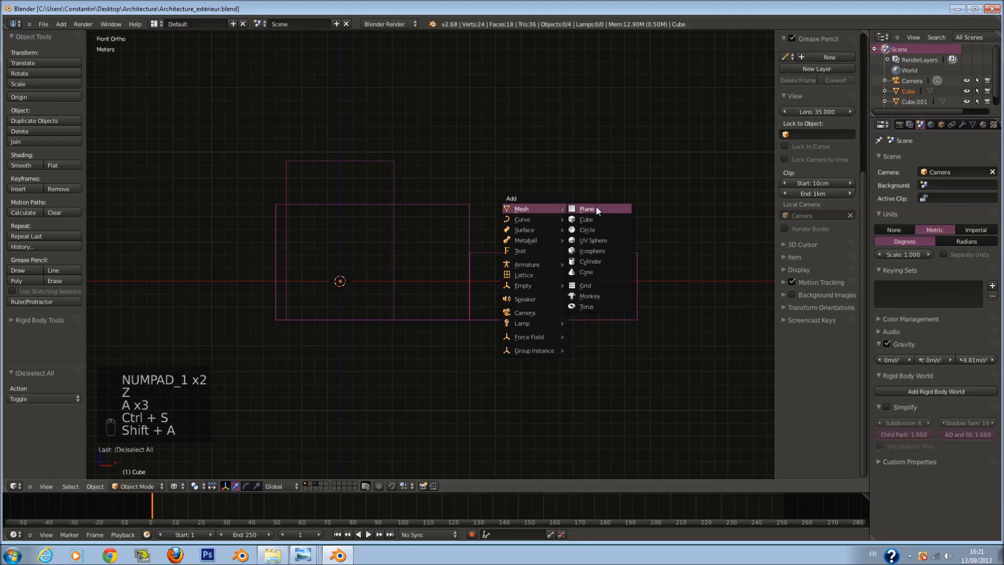
pyautogui.click(595, 210)
pyautogui.press('s')
pyautogui.press('s')
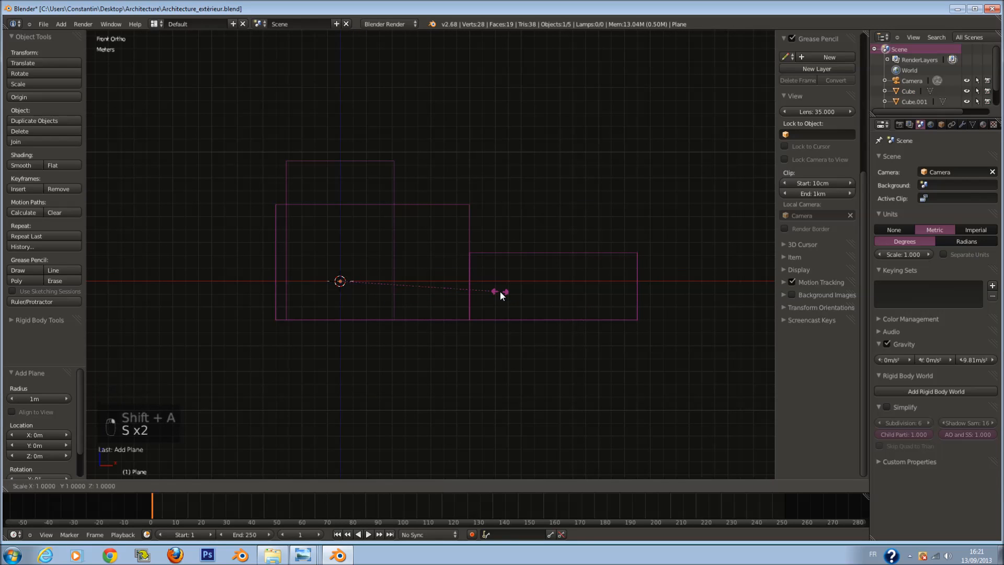
pyautogui.press('Return')
pyautogui.write('s4')
pyautogui.press('Return')
pyautogui.press('z')
pyautogui.moveTo(501, 276); pyautogui.dragTo(498, 304, button='middle')
pyautogui.scroll(-4, 498, 304)
pyautogui.hotkey('ctrl', 's')
# Step: Lower the ground plane about 3.015 m along the Z axis to the base of the building volumes
pyautogui.press('KP_1')
pyautogui.press('z')
pyautogui.hotkey('ctrl', 's')
pyautogui.click(487, 291)
pyautogui.press('g')
pyautogui.press('z')
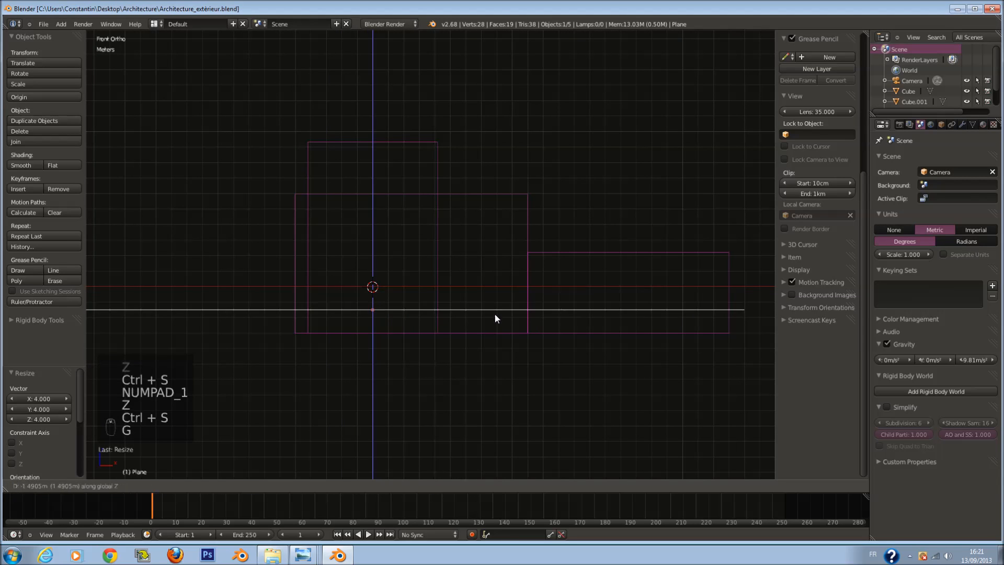
pyautogui.click(496, 338)
pyautogui.press('z')
pyautogui.moveTo(496, 337)
pyautogui.mouseDown(button='middle')
pyautogui.moveTo(498, 314)
pyautogui.moveTo(466, 340)
pyautogui.mouseUp(button='middle')
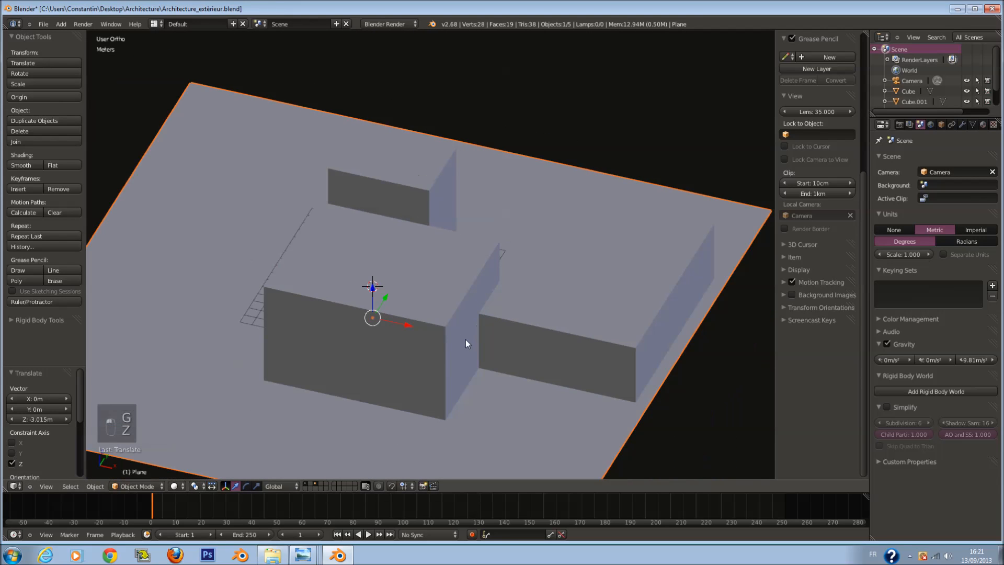
# Step: Shift the ground plane about 7.58 m along the X axis and save the file
pyautogui.press('KP_0')
pyautogui.press('KP_0')
pyautogui.scroll(2, 453, 306)
pyautogui.moveTo(419, 300); pyautogui.dragTo(462, 338)
pyautogui.hotkey('ctrl', 's')
# Step: Scale the ground plane by 2, deselect it and save the file
pyautogui.press('KP_0')
pyautogui.press('s')
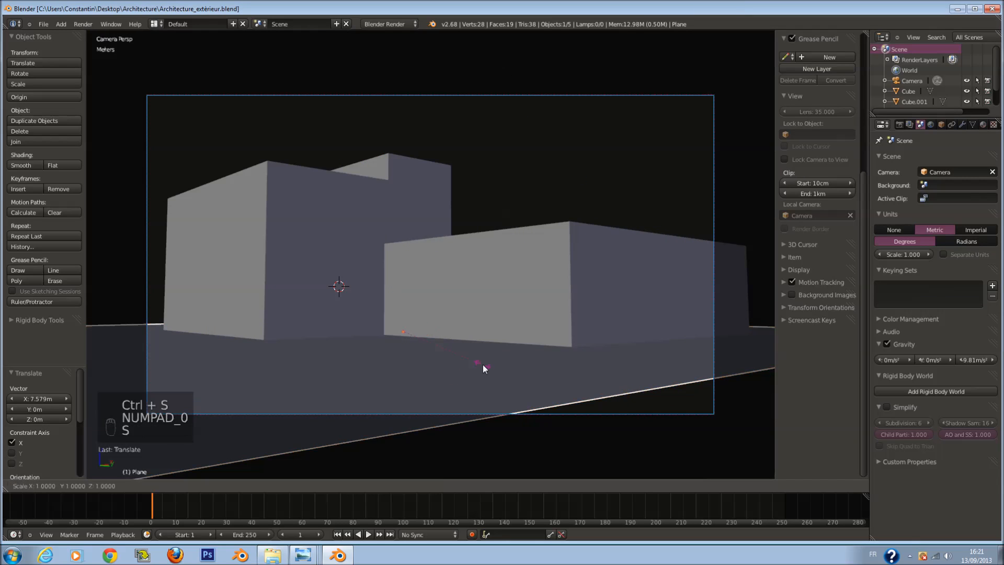
pyautogui.press('2')
pyautogui.press('Return')
pyautogui.scroll(-5, 482, 365)
pyautogui.moveTo(482, 365); pyautogui.dragTo(525, 400, button='middle')
pyautogui.hotkey('ctrl', 's')
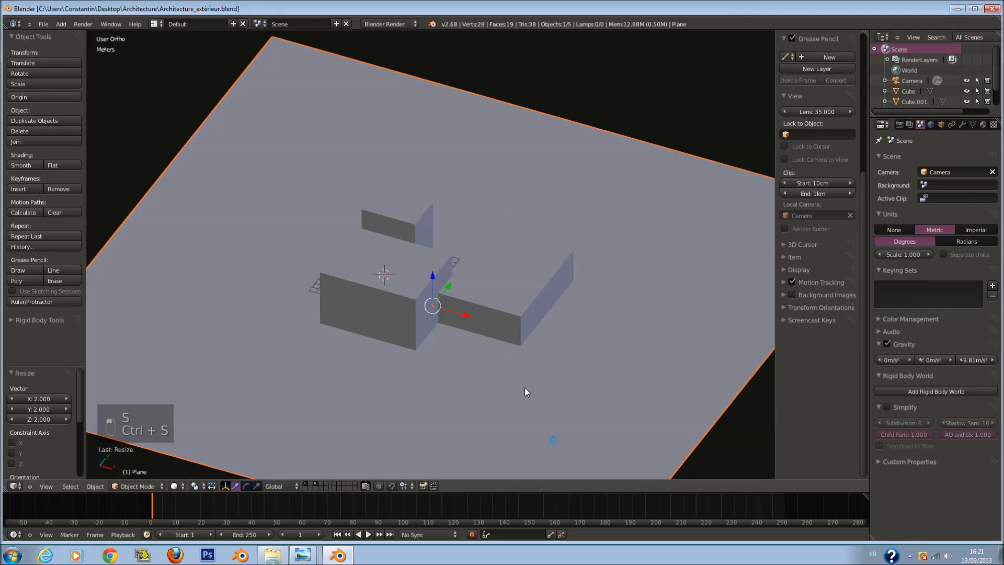
pyautogui.press('KP_0')
pyautogui.scroll(8, 525, 393)
pyautogui.scroll(-1, 550, 392)
pyautogui.press('a')
pyautogui.press('a')
pyautogui.hotkey('ctrl', 's')
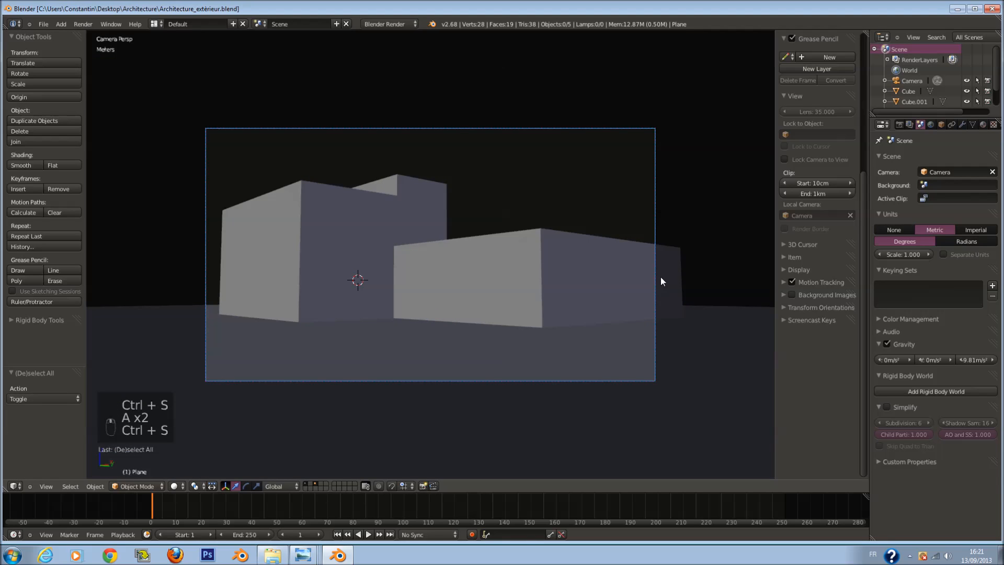
# Step: Back the camera away about 1.07 m along its local Z axis and lower it about 1.15 m along global Z
pyautogui.rightClick(656, 184)
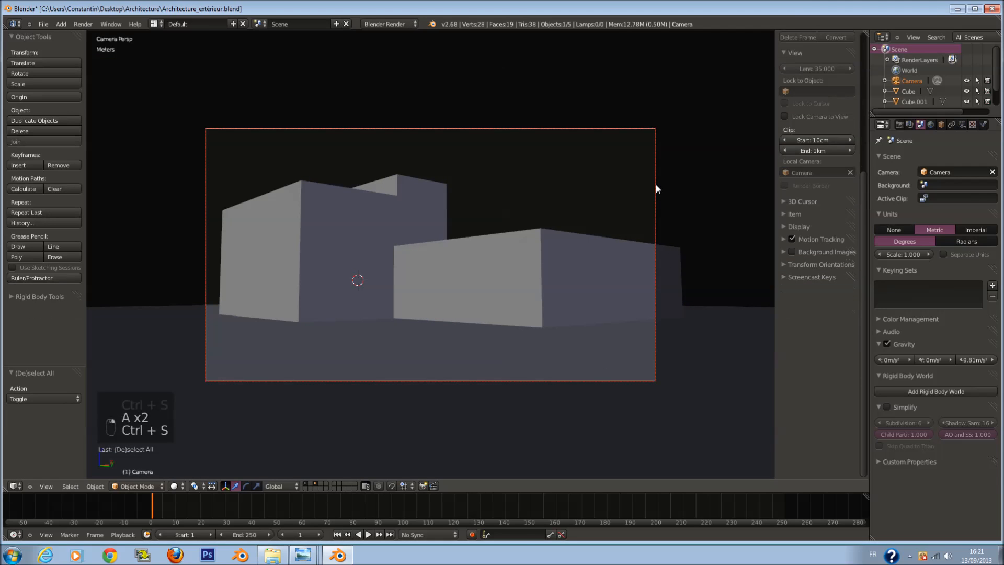
pyautogui.scroll(1, 482, 251)
pyautogui.scroll(-1, 482, 251)
pyautogui.scroll(1, 482, 251)
pyautogui.press('g')
pyautogui.middleClick(483, 252)
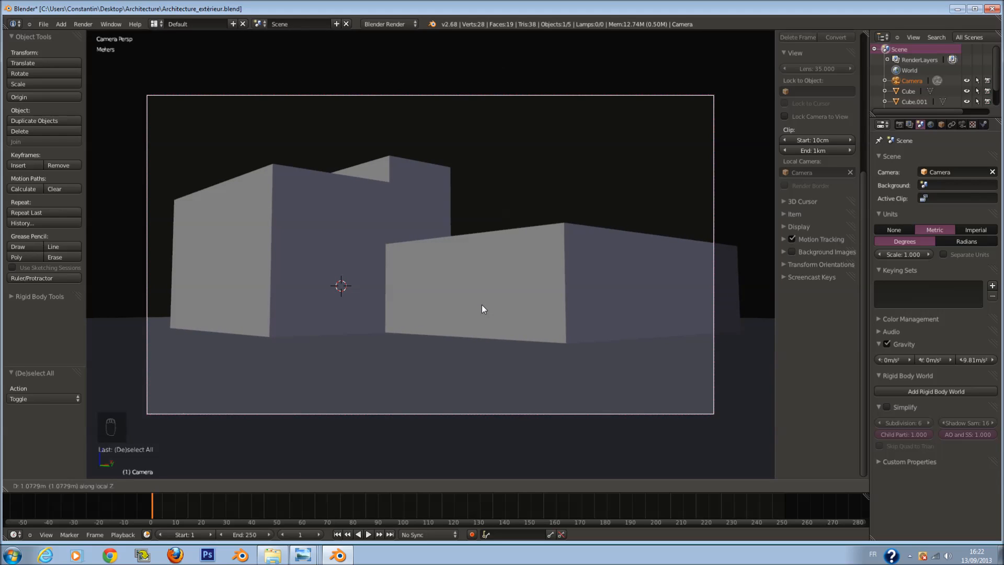
pyautogui.click(481, 304)
pyautogui.press('g')
pyautogui.press('z')
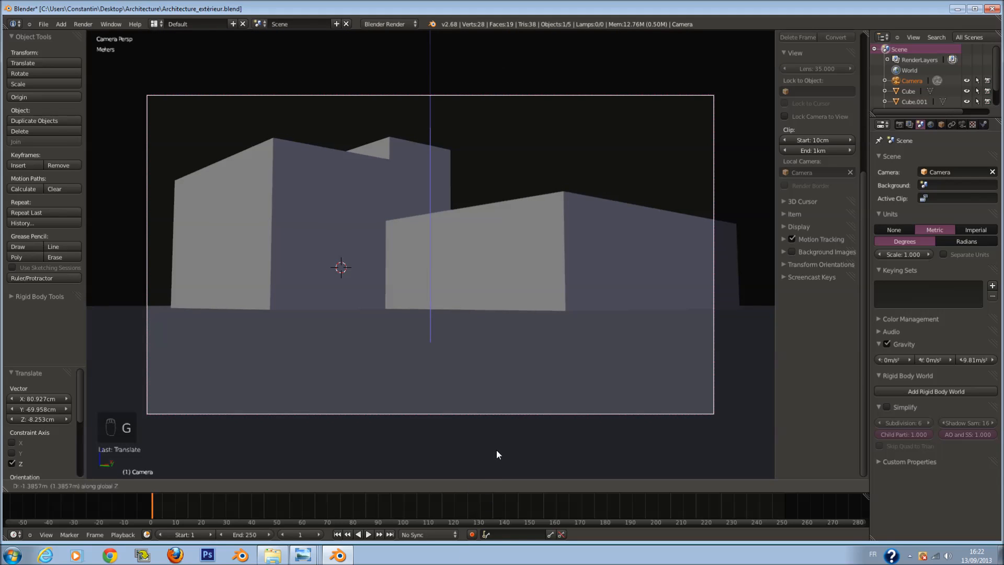
pyautogui.click(497, 426)
pyautogui.press('r')
pyautogui.press('r')
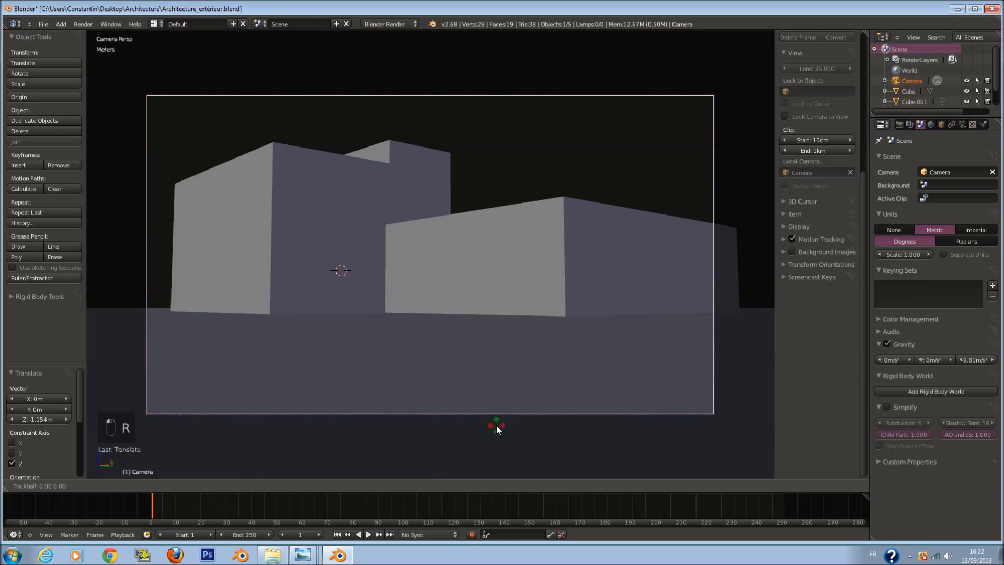
pyautogui.rightClick(497, 421)
pyautogui.press('r')
pyautogui.press('x')
pyautogui.rightClick(498, 416)
# Step: Trackball-rotate the camera about 4.01° and 1.15° to reframe the building, and save the file
pyautogui.press('r')
pyautogui.press('x')
pyautogui.press('r')
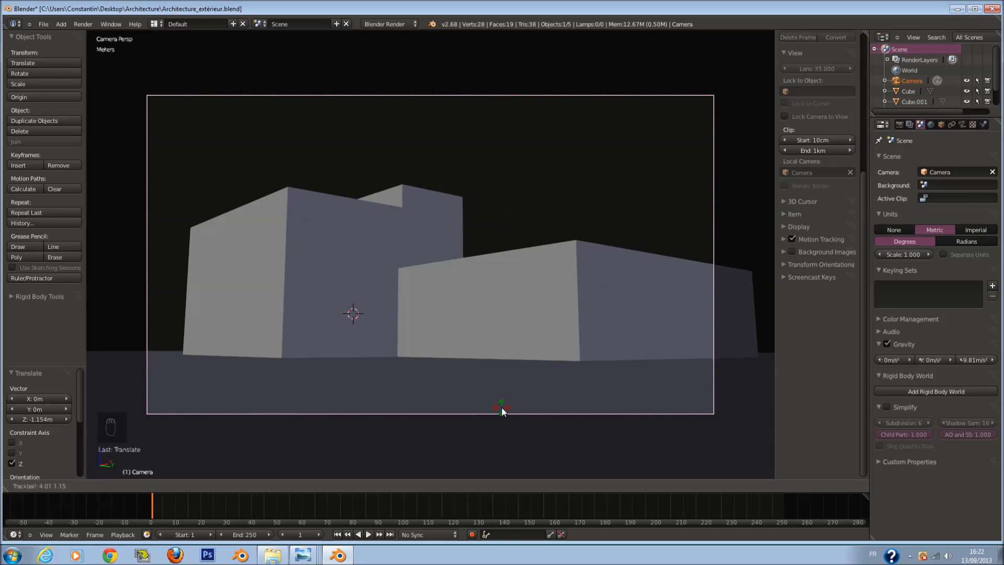
pyautogui.click(502, 408)
pyautogui.hotkey('ctrl', 's')
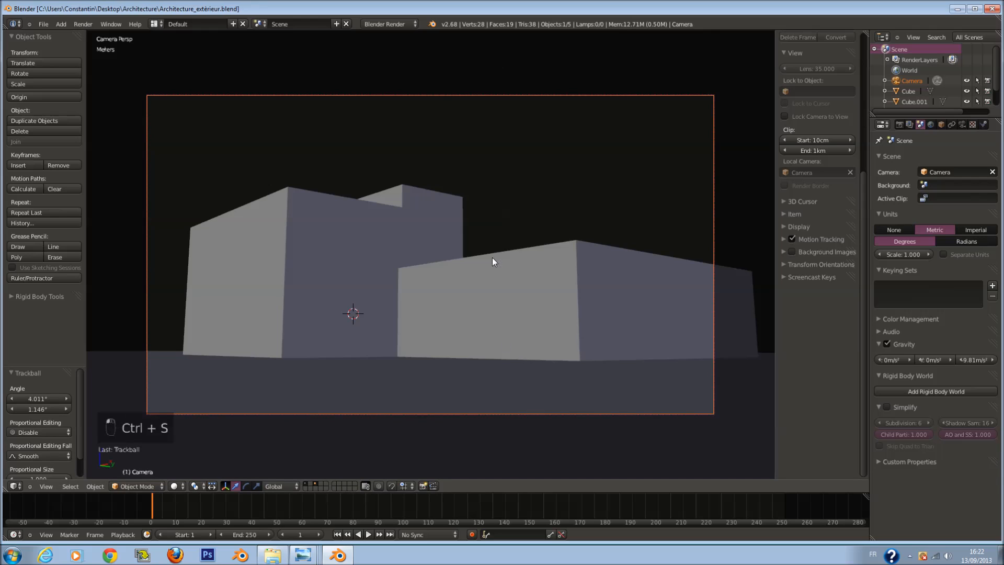
# Step: Move the camera about 38 cm closer along its local Z axis, turn it slightly about global Z, and save
pyautogui.press('g')
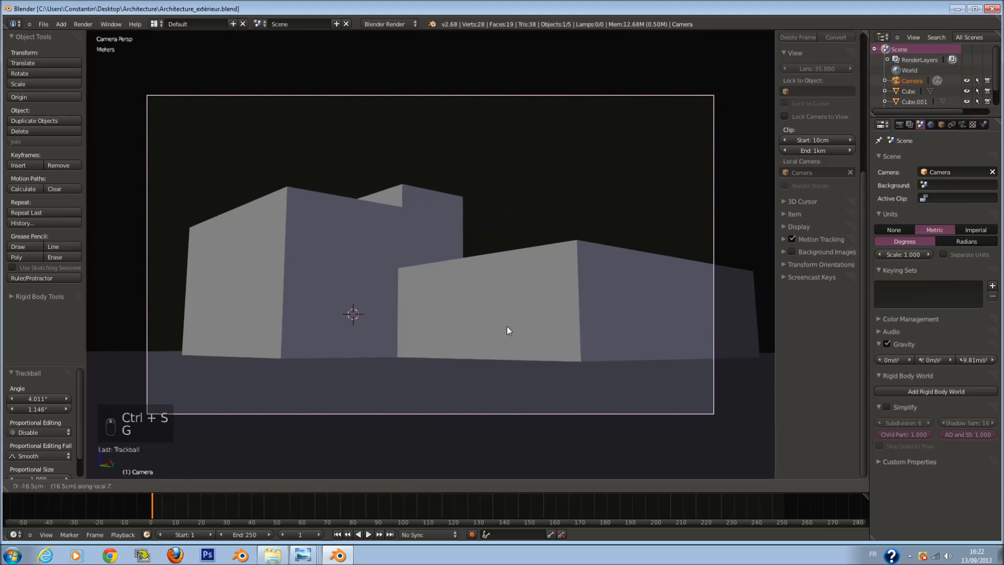
pyautogui.click(503, 315)
pyautogui.press('r')
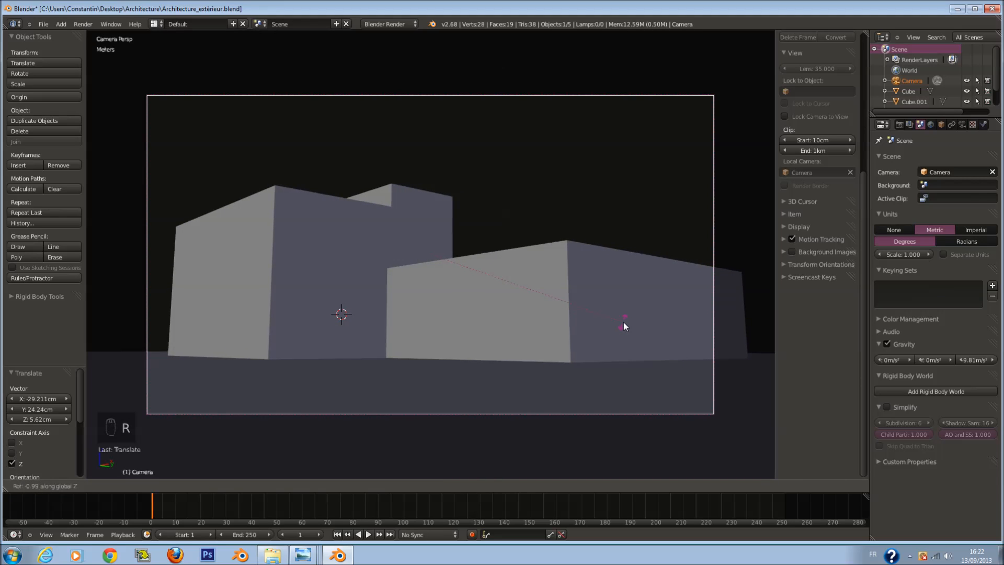
pyautogui.click(623, 324)
pyautogui.press('a')
pyautogui.hotkey('ctrl', 's')
# Step: Try the Orthographic and Panoramic lens types on the camera and return it to Perspective
pyautogui.rightClick(714, 162)
pyautogui.click(960, 124)
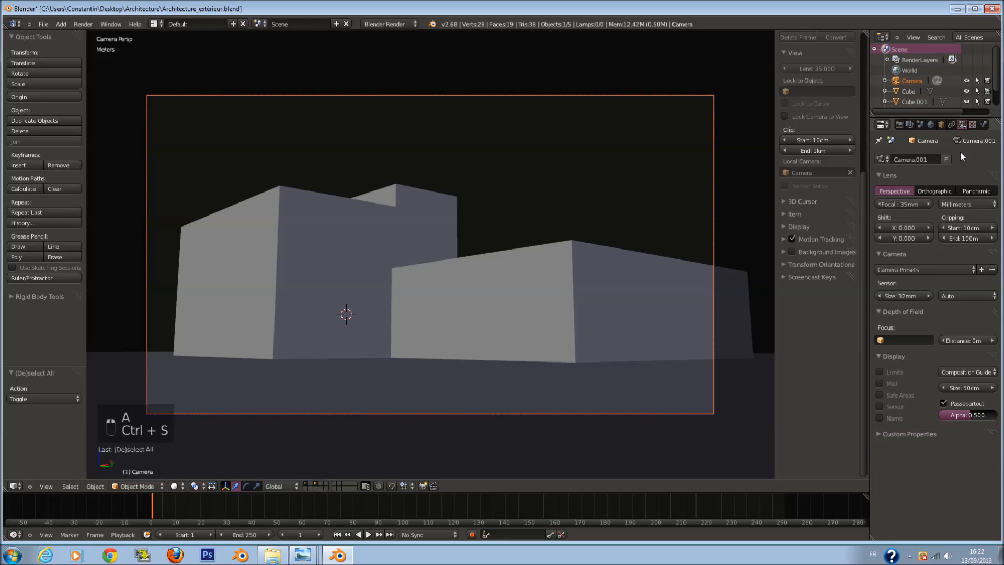
pyautogui.click(924, 191)
pyautogui.click(972, 188)
pyautogui.click(904, 189)
pyautogui.click(922, 190)
pyautogui.click(974, 190)
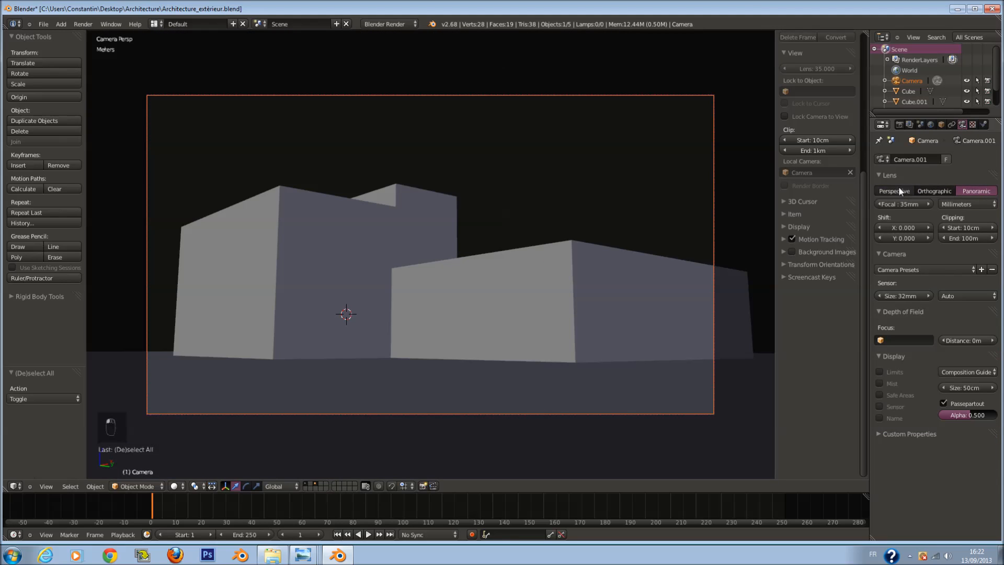
pyautogui.click(898, 190)
pyautogui.scroll(-2, 713, 233)
pyautogui.scroll(2, 679, 237)
# Step: Try a camera focal length of about 26 mm and set it to 60 mm
pyautogui.moveTo(895, 202)
pyautogui.mouseDown()
pyautogui.moveTo(877, 203)
pyautogui.moveTo(902, 202)
pyautogui.mouseUp()
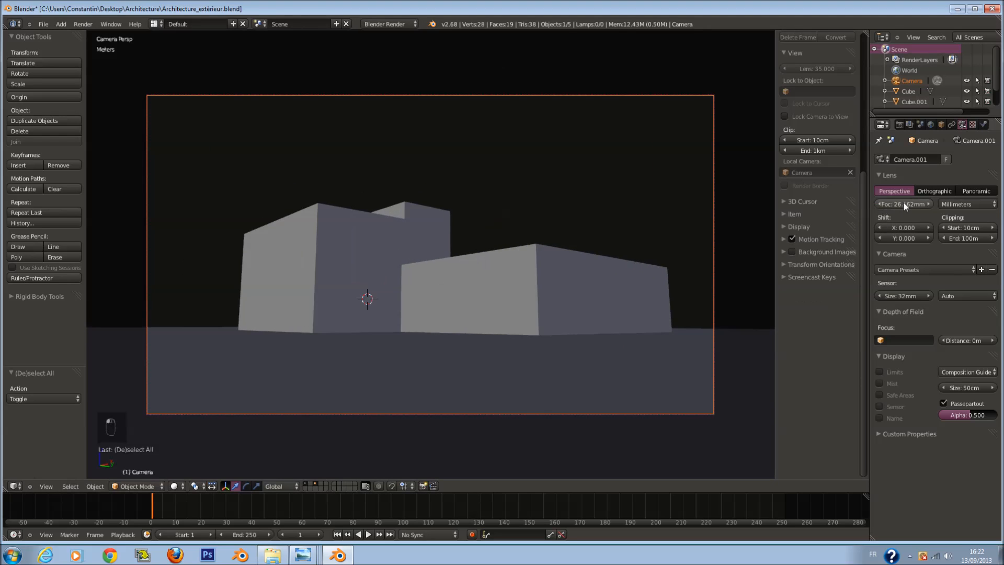
pyautogui.click(903, 202)
pyautogui.press('BackSpace')
pyautogui.click(908, 206)
pyautogui.write('60')
pyautogui.press('Return')
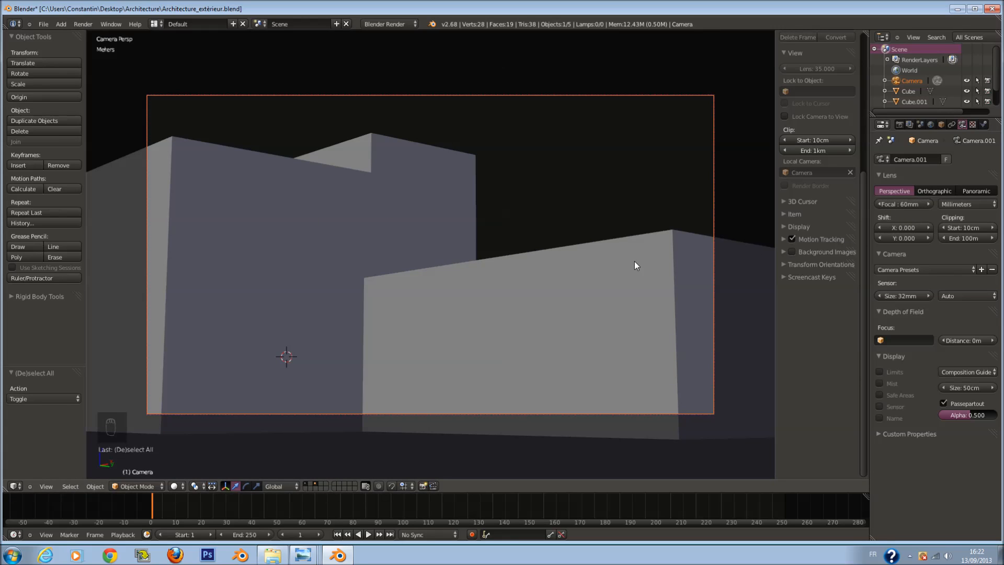
pyautogui.press('g')
pyautogui.press('z')
pyautogui.press('z')
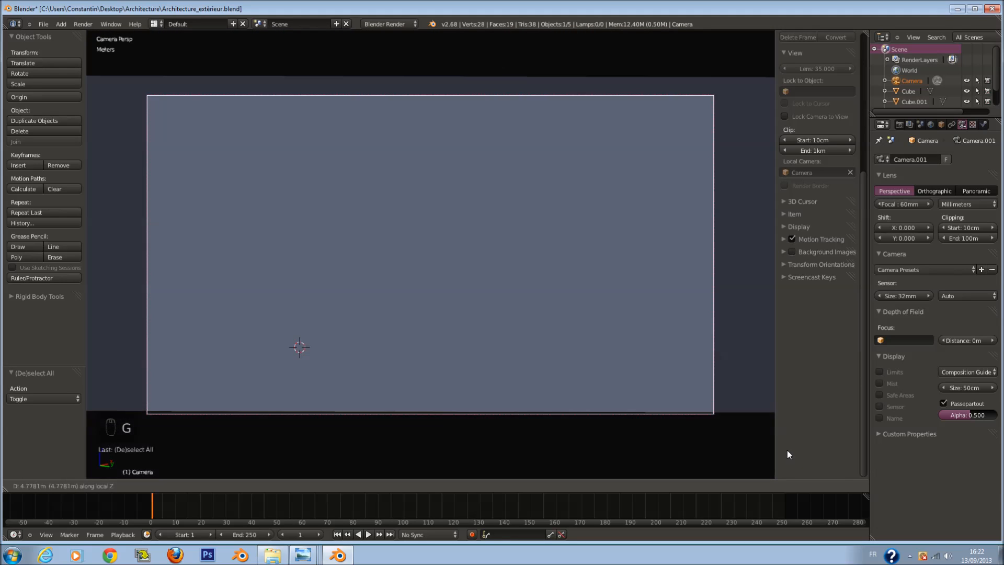
pyautogui.rightClick(788, 419)
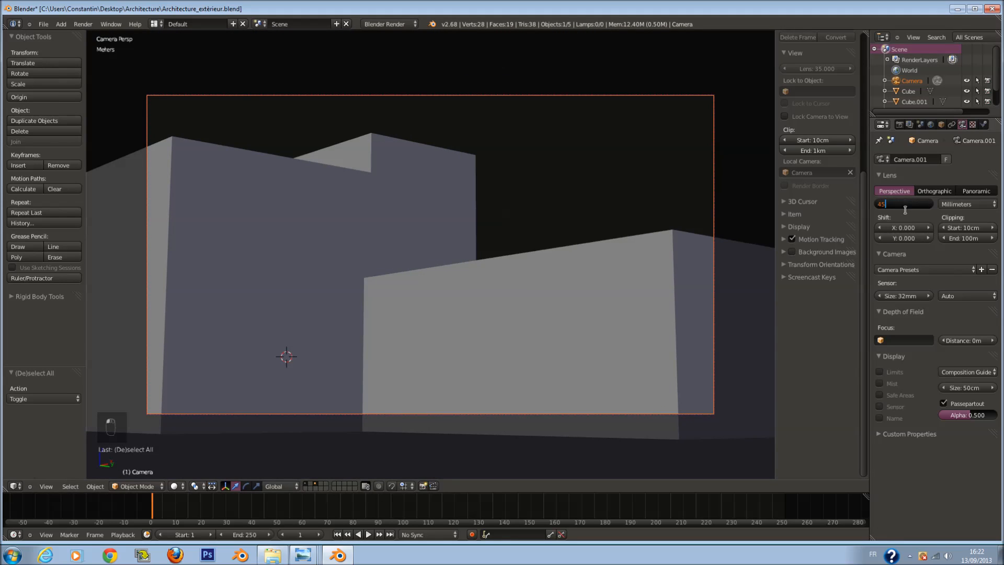
# Step: Set the camera's focal length to 45 mm and save the file
pyautogui.click(905, 209)
pyautogui.write('45')
pyautogui.press('Return')
pyautogui.hotkey('ctrl', 's')
# Step: Raise the camera along the global Z axis and tilt it about the X axis to keep the building framed
pyautogui.press('g')
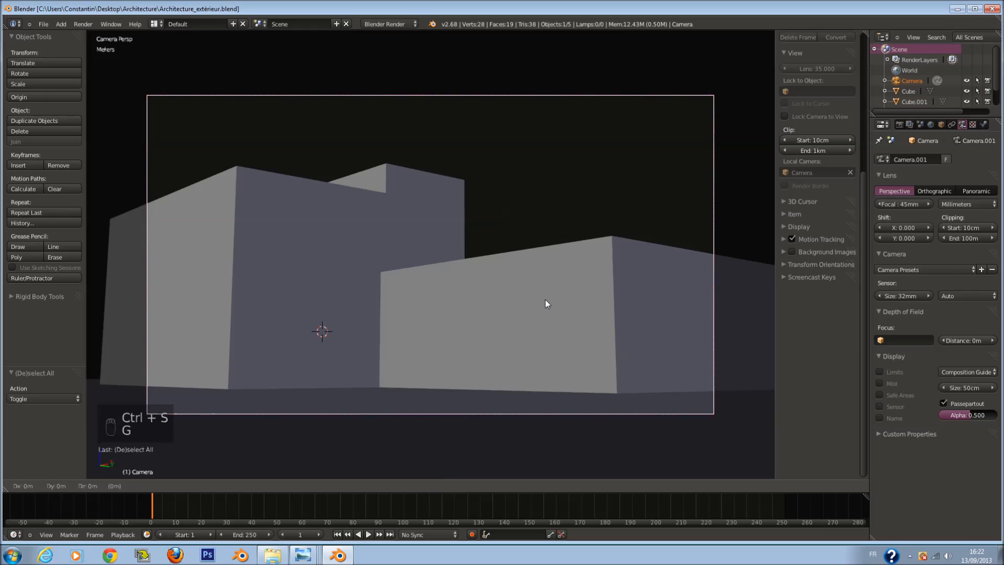
pyautogui.press('z')
pyautogui.click(531, 155)
pyautogui.press('r')
pyautogui.rightClick(531, 162)
pyautogui.press('r')
pyautogui.press('x')
pyautogui.click(528, 184)
# Step: Rotate the camera about -7.1° around the global Y axis and trackball-rotate it about 4.58°
pyautogui.press('r')
pyautogui.press('y')
pyautogui.click(613, 184)
pyautogui.press('r')
pyautogui.press('r')
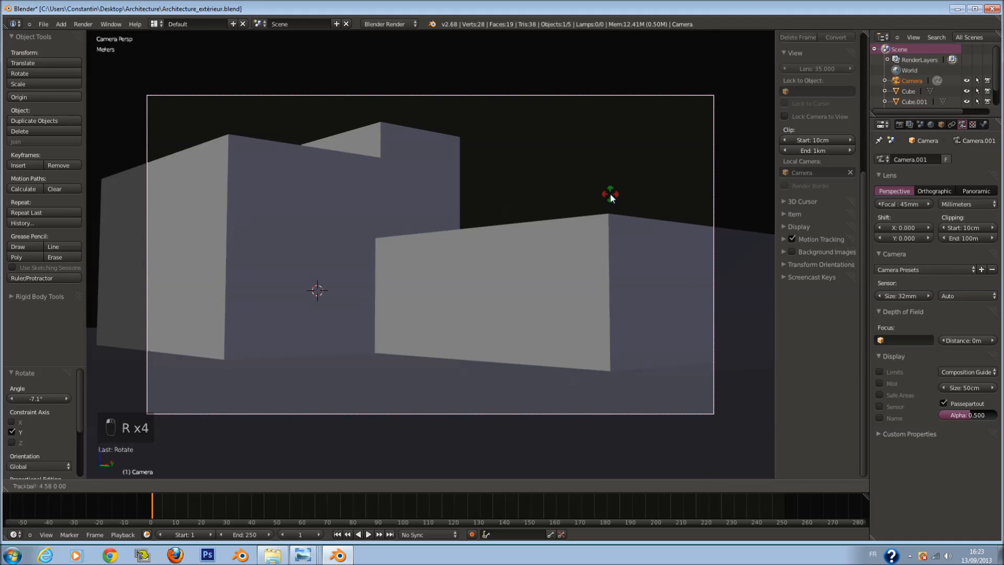
pyautogui.click(610, 193)
# Step: Back the camera away about 12.2 m along its local Z axis and turn it slightly about the global Z axis
pyautogui.press('g')
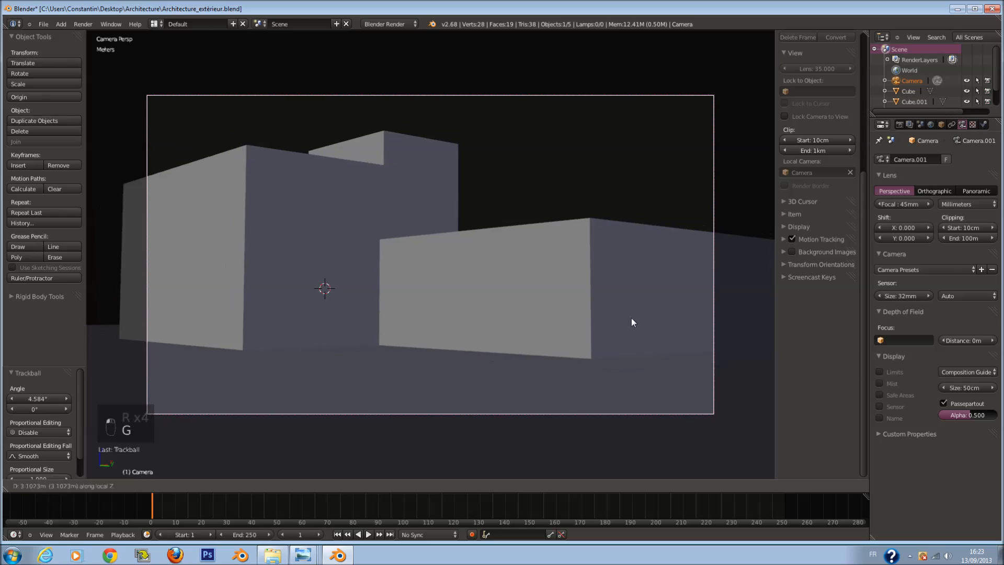
pyautogui.click(699, 426)
pyautogui.press('g')
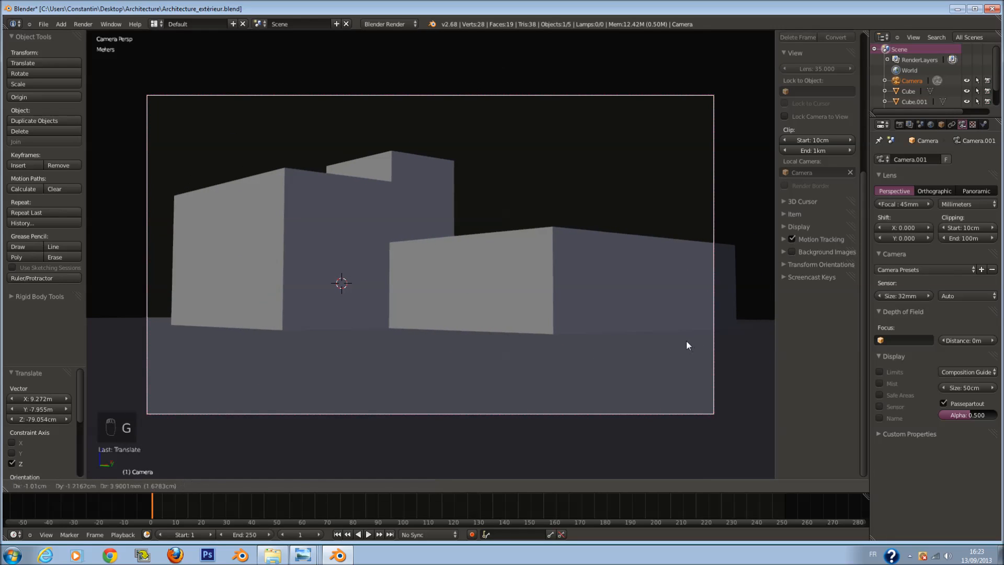
pyautogui.click(659, 337)
pyautogui.press('r')
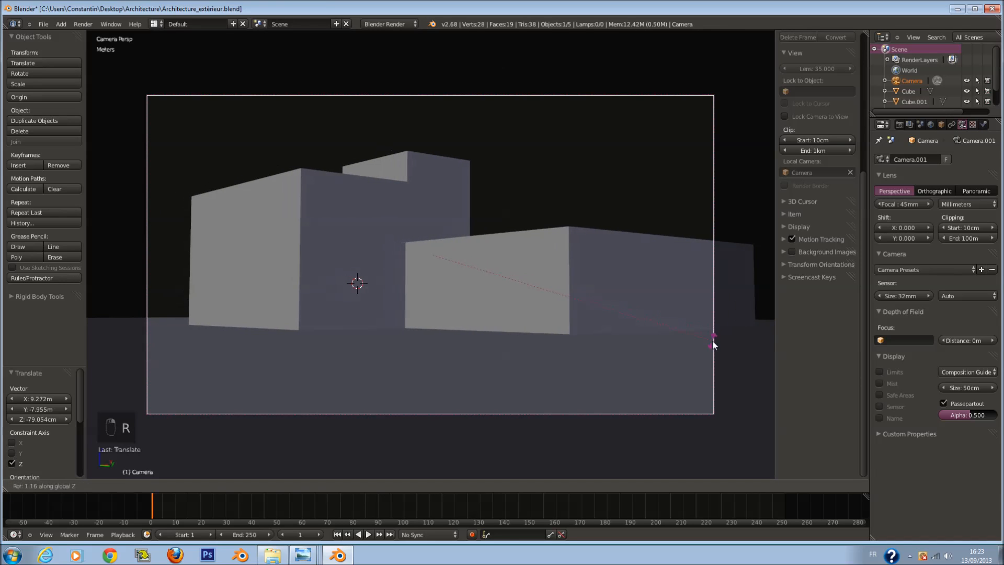
pyautogui.click(714, 359)
pyautogui.press('r')
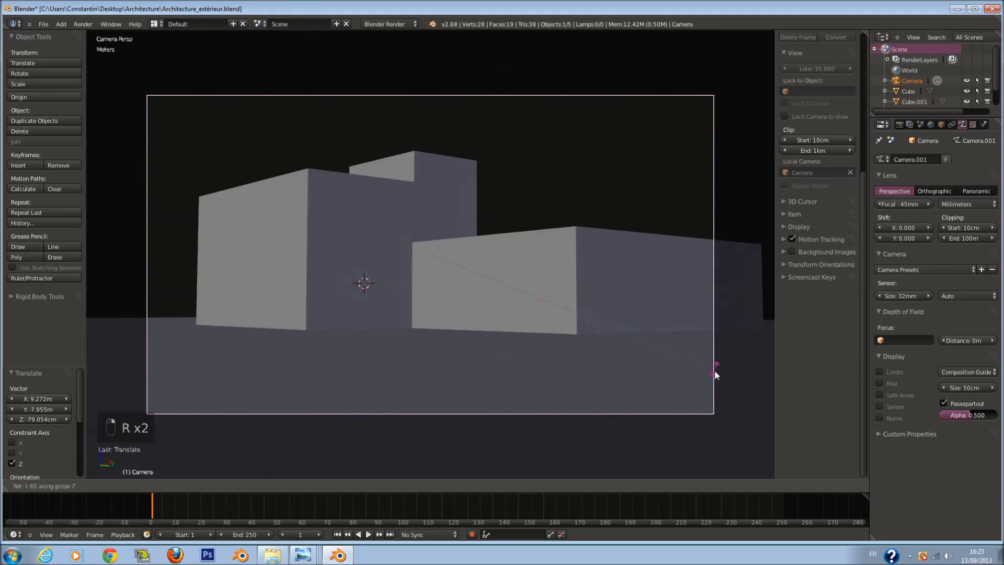
pyautogui.click(715, 387)
# Step: Shift the camera along the X axis and about 4.83 m along the Y axis, and save the file
pyautogui.press('g')
pyautogui.press('x')
pyautogui.click(601, 327)
pyautogui.press('g')
pyautogui.press('y')
pyautogui.click(889, 350)
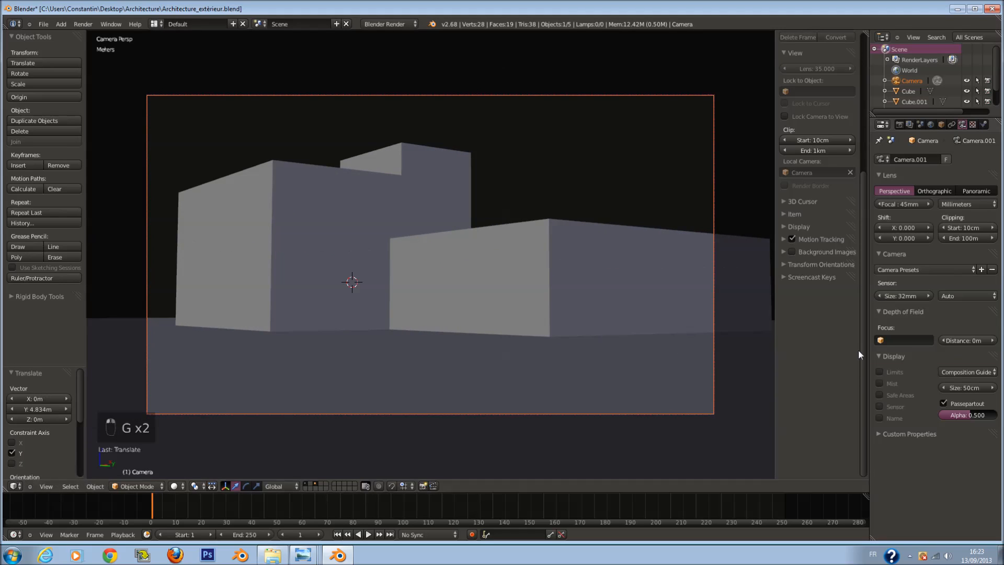
pyautogui.press('Home')
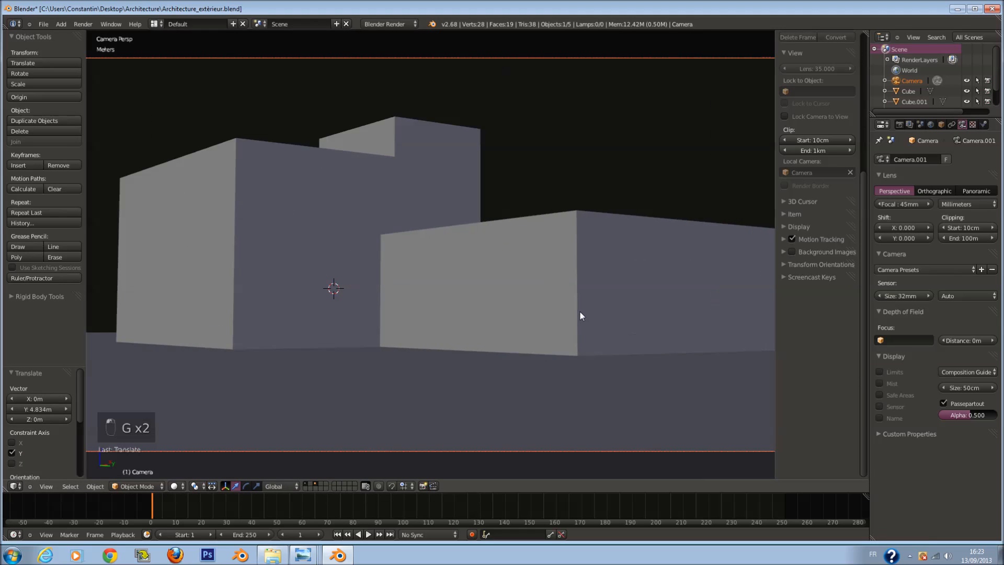
pyautogui.hotkey('ctrl', 's')
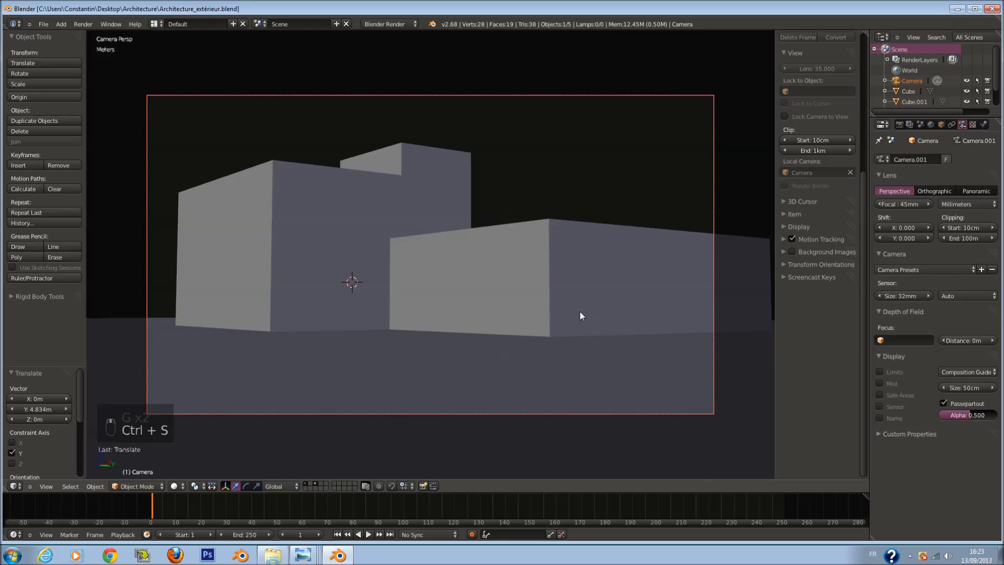
# Step: Rotate the camera about -1.3° around the global Z axis and shift it freely by about -56 cm, -79 cm and 45 cm
pyautogui.press('r')
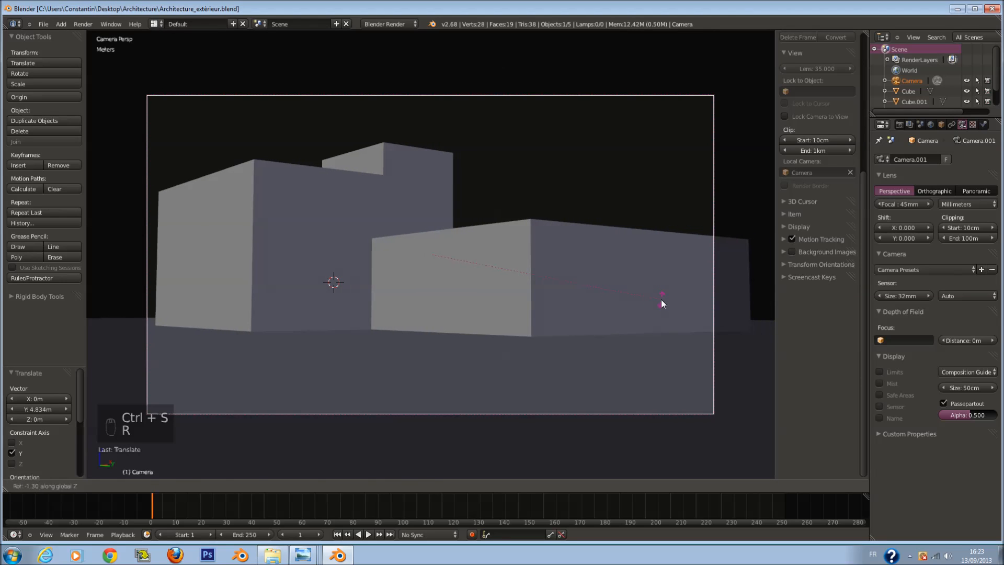
pyautogui.click(661, 299)
pyautogui.press('g')
pyautogui.press('x')
pyautogui.rightClick(639, 301)
pyautogui.press('g')
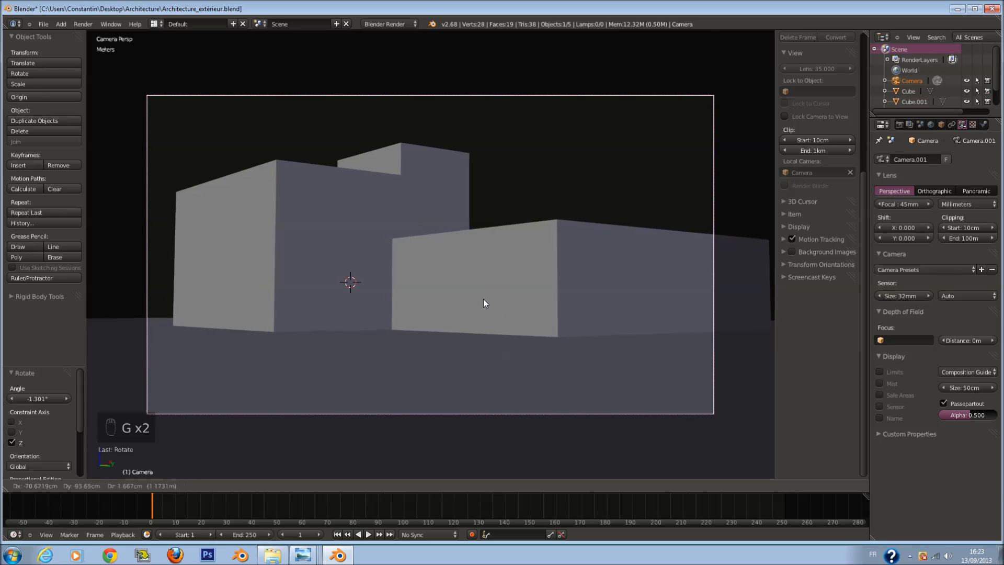
pyautogui.click(510, 242)
# Step: Rotate the camera around the global Z axis by about 4.2° and back by about -2.9°, saving the file after each turn
pyautogui.press('r')
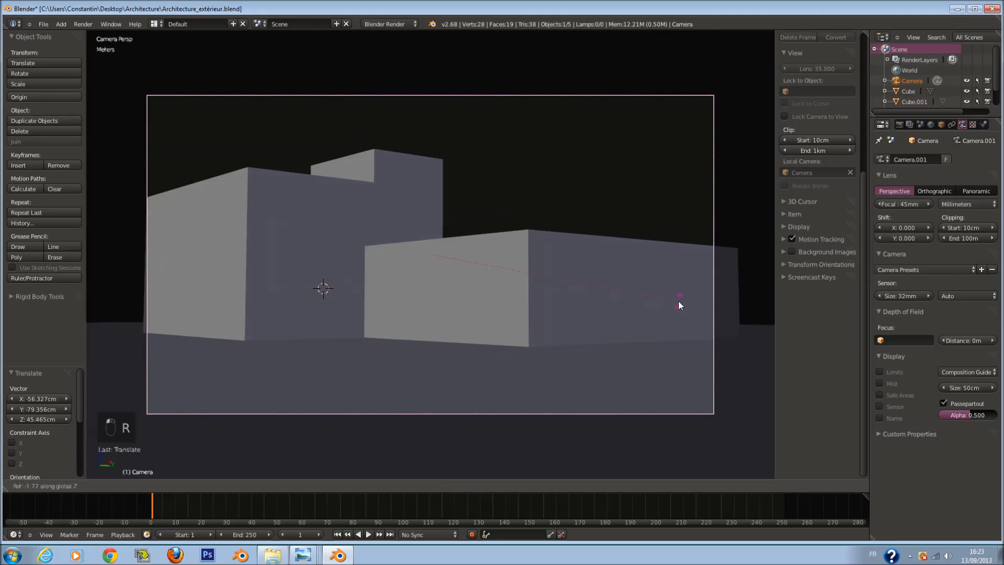
pyautogui.click(683, 328)
pyautogui.hotkey('ctrl', 's')
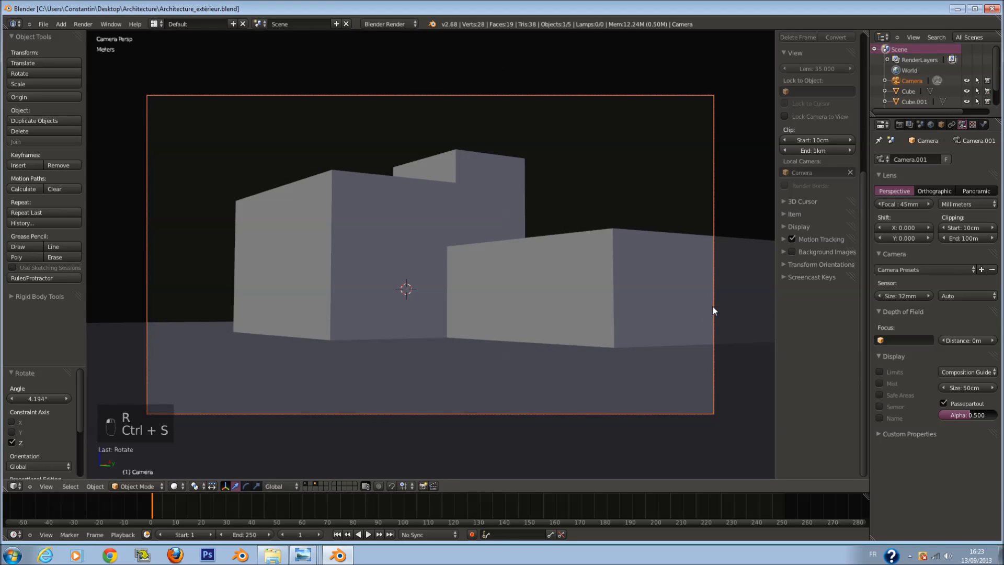
pyautogui.press('r')
pyautogui.click(713, 295)
pyautogui.hotkey('ctrl', 's')
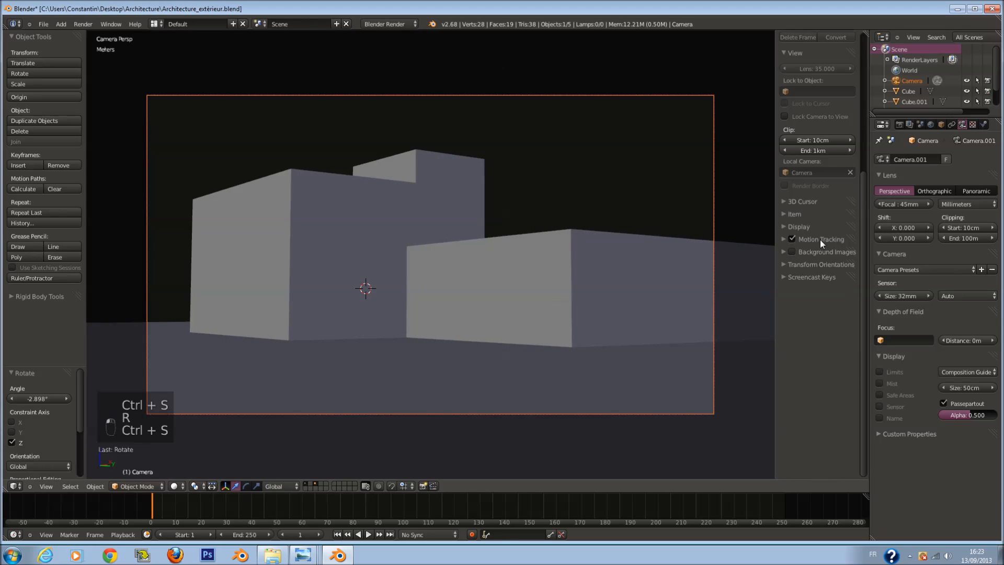
# Step: Set the camera's focal length to 25 mm and move it about 12.3 m closer to the building along its local Z axis
pyautogui.click(905, 205)
pyautogui.write('25')
pyautogui.press('Return')
pyautogui.hotkey('ctrl', 's')
pyautogui.press('g')
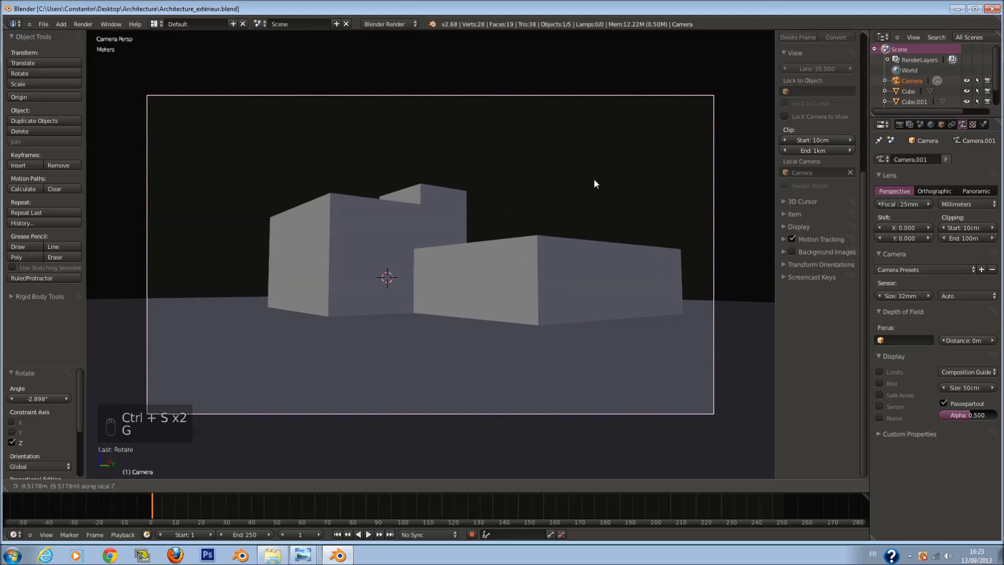
pyautogui.click(574, 162)
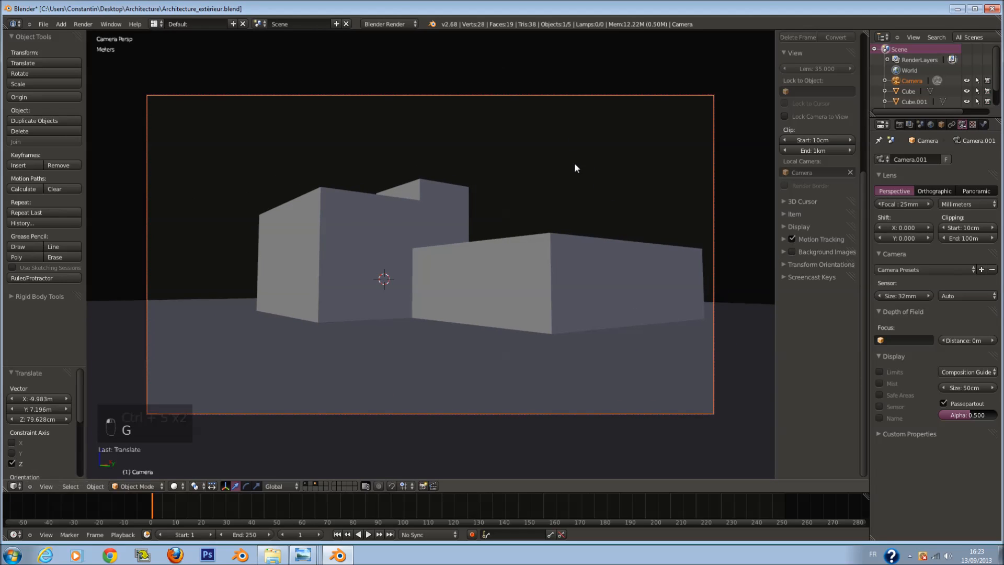
# Step: Set the camera's focal length to 35 mm and back it away about 5.9 m along its local Z axis
pyautogui.press('Return')
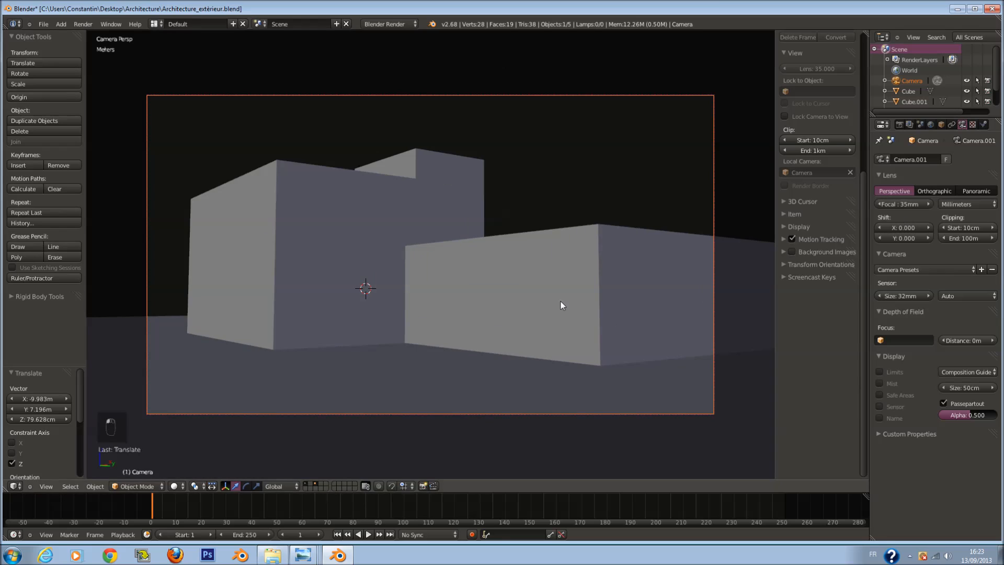
pyautogui.press('g')
pyautogui.click(585, 372)
# Step: Rotate the camera about -1.4° around the global Z axis and shift it slightly to reframe the building
pyautogui.press('r')
pyautogui.press('z')
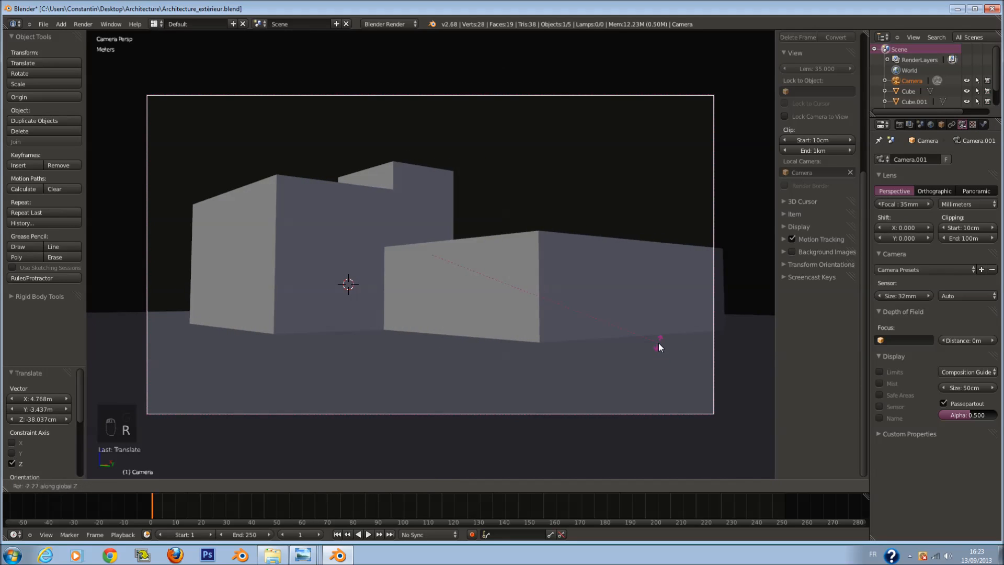
pyautogui.click(660, 347)
pyautogui.press('g')
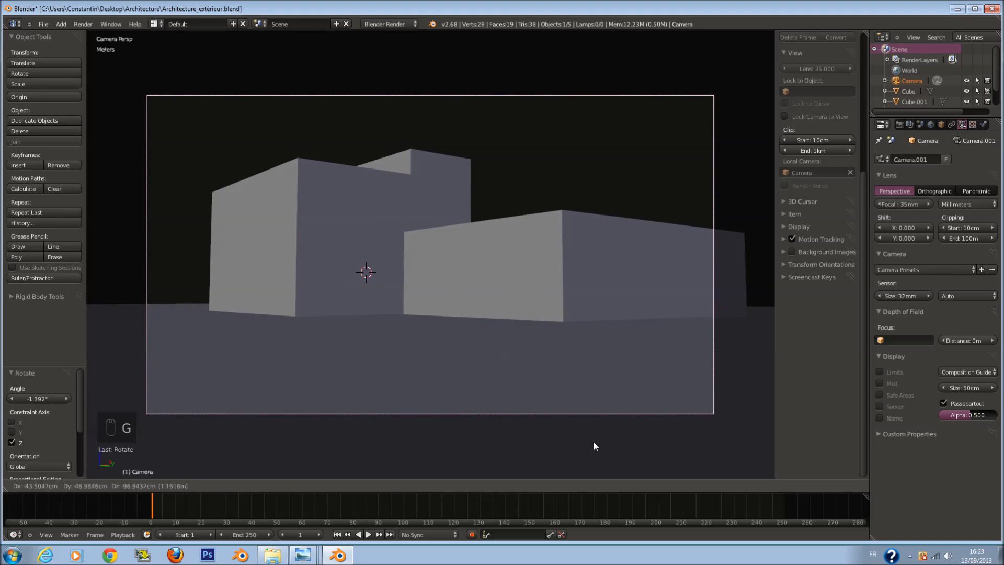
pyautogui.click(583, 449)
# Step: Fine-tune the camera's position with a small free move and save the file
pyautogui.press('g')
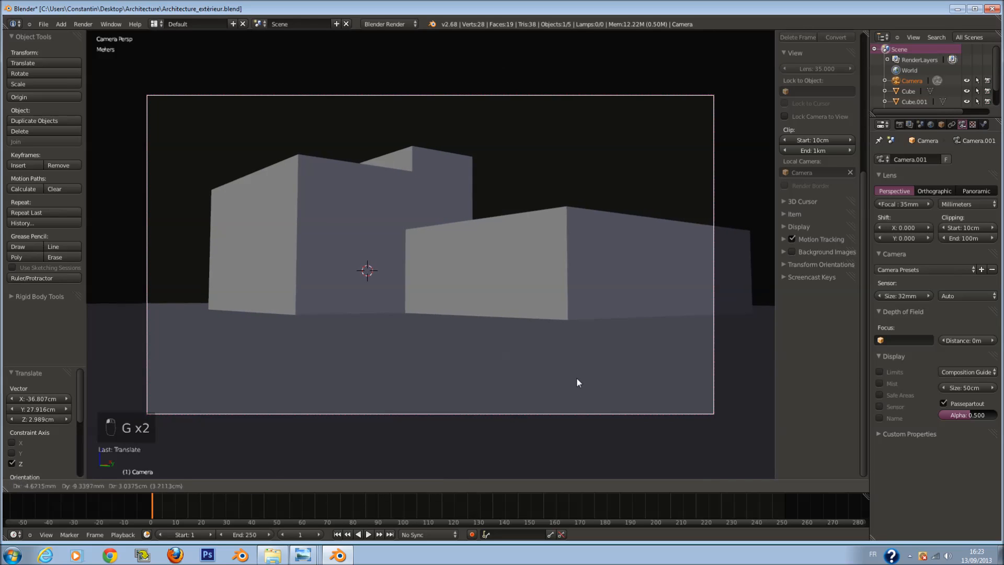
pyautogui.click(564, 354)
pyautogui.press('a')
pyautogui.press('a')
pyautogui.press('a')
pyautogui.hotkey('ctrl', 's')
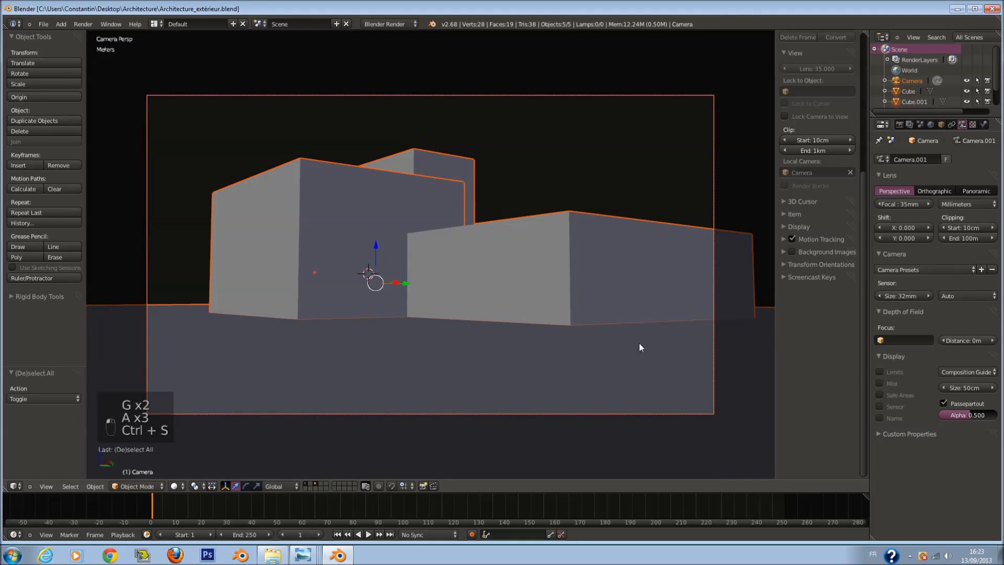
# Step: Check the building volumes in a front wireframe view and return to the shaded camera view
pyautogui.press('KP_1')
pyautogui.press('z')
pyautogui.press('a')
pyautogui.hotkey('ctrl', 's')
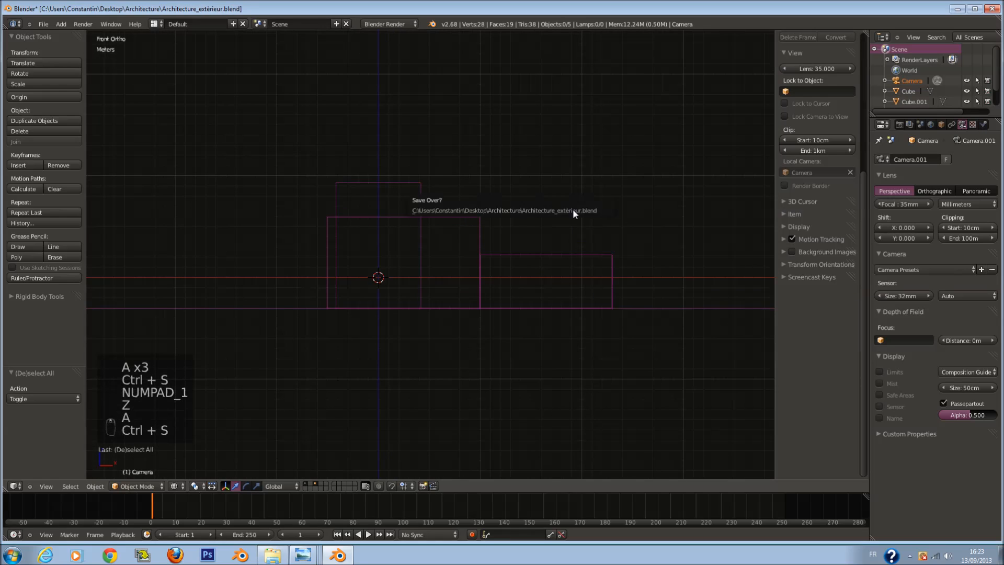
pyautogui.rightClick(437, 211)
pyautogui.press('KP_0')
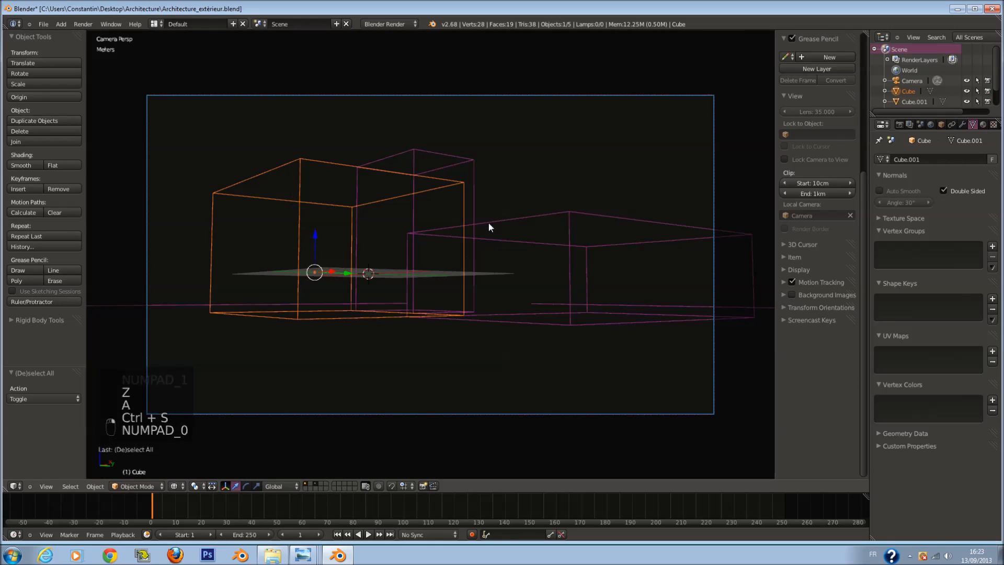
pyautogui.press('z')
# Step: Turn on the camera's Thirds composition guide after trying Center and Center Diagonal, and set the camera's display size to 1 cm
pyautogui.rightClick(713, 190)
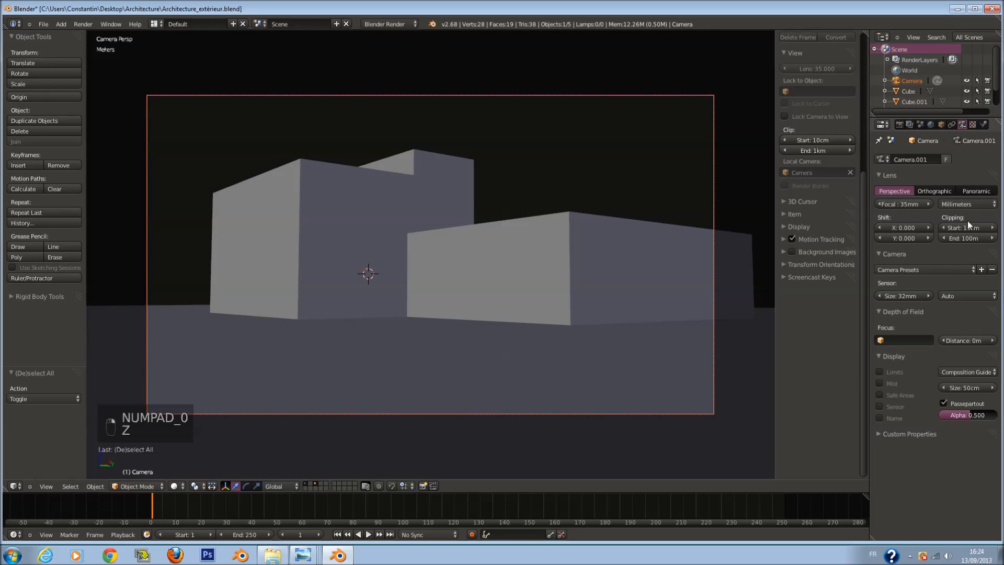
pyautogui.click(960, 373)
pyautogui.click(923, 382)
pyautogui.click(963, 372)
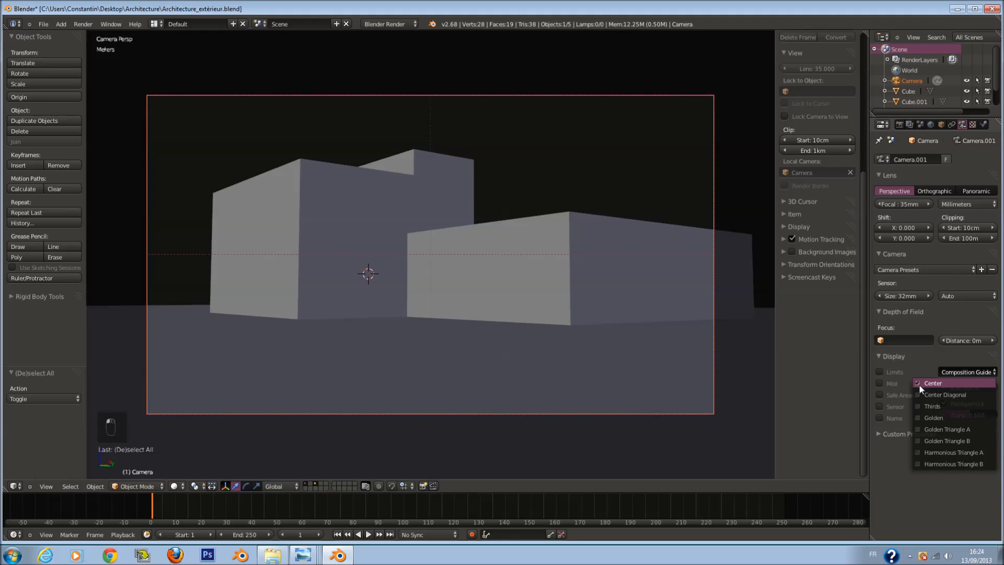
pyautogui.click(918, 384)
pyautogui.click(955, 373)
pyautogui.click(919, 392)
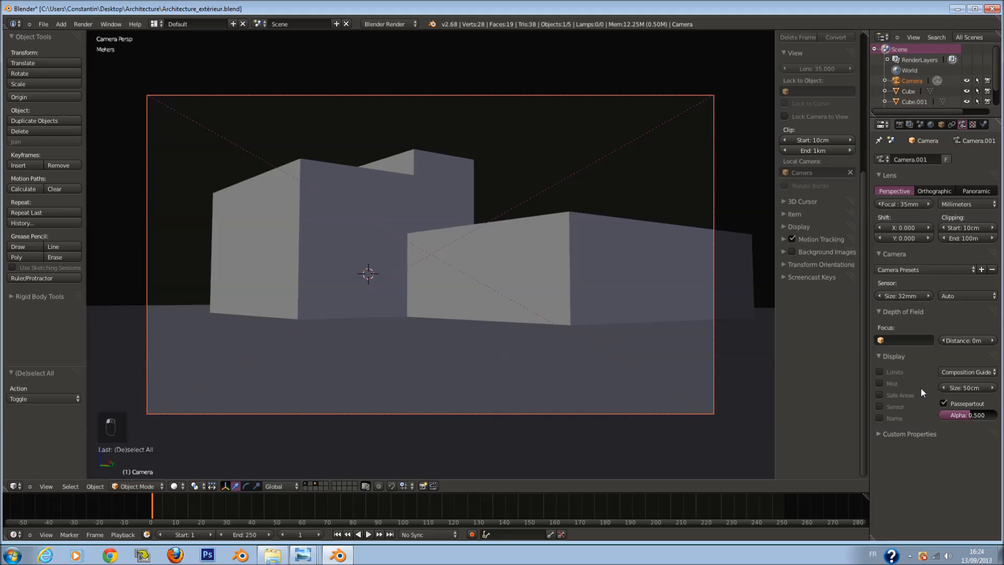
pyautogui.click(968, 374)
pyautogui.click(918, 403)
pyautogui.click(957, 374)
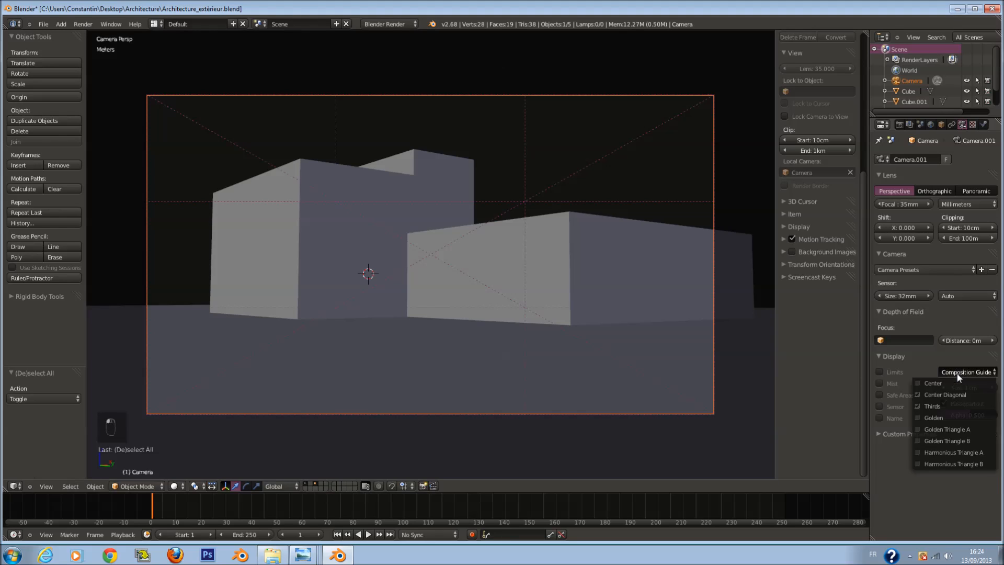
pyautogui.click(919, 393)
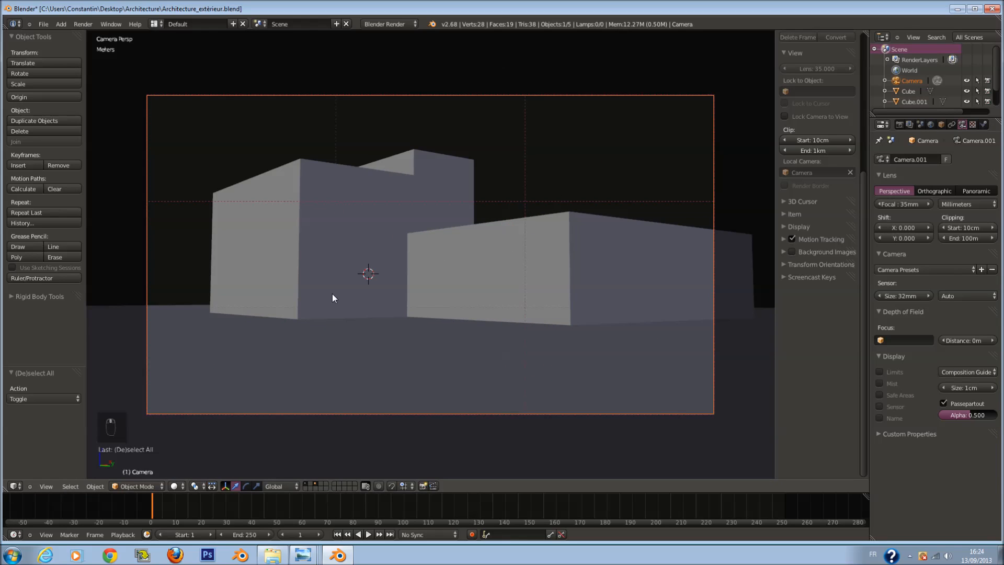
# Step: Lower the camera about 1.11 m, raise it about 72 cm along the global Z axis, and save the file with everything deselected
pyautogui.press('g')
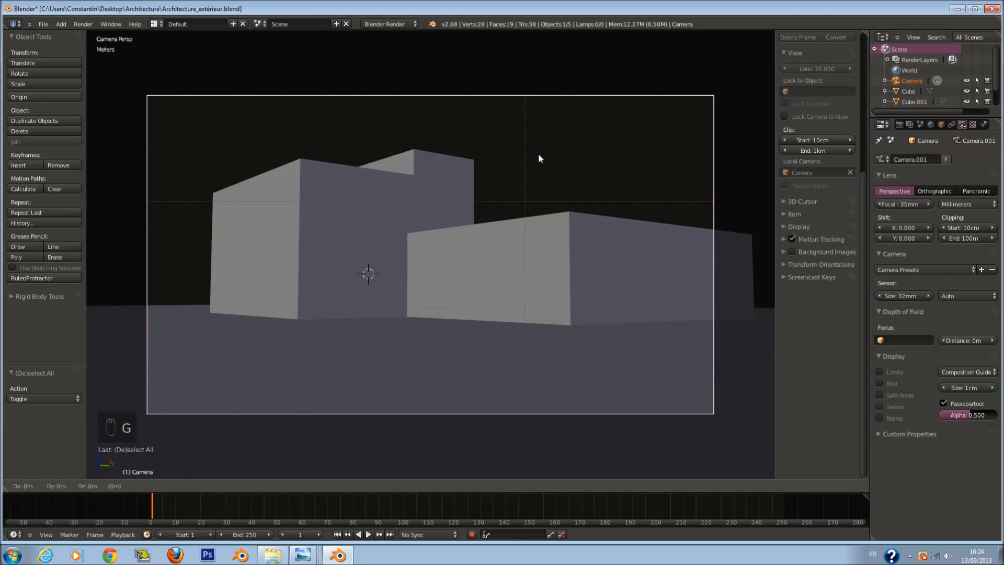
pyautogui.click(543, 268)
pyautogui.press('g')
pyautogui.press('z')
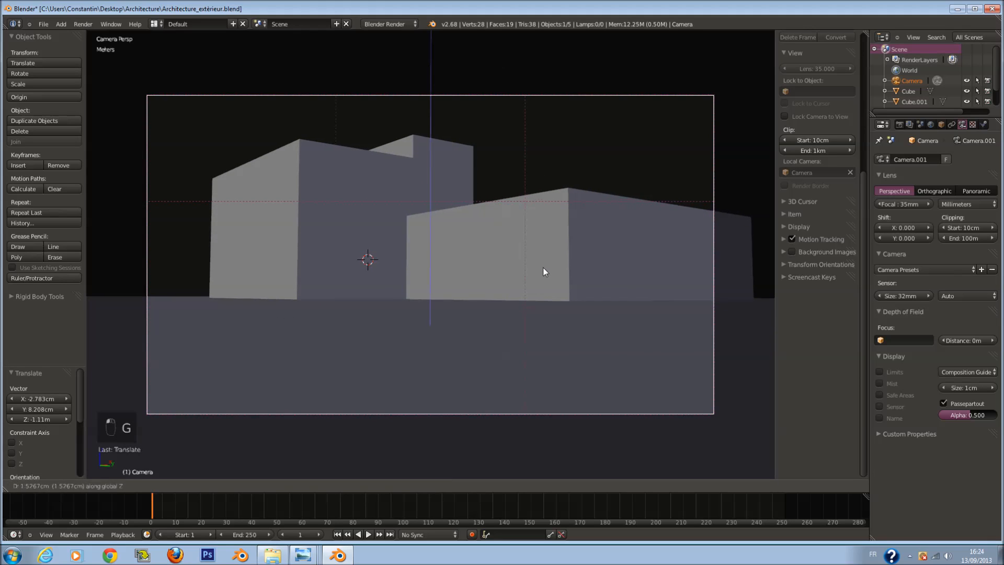
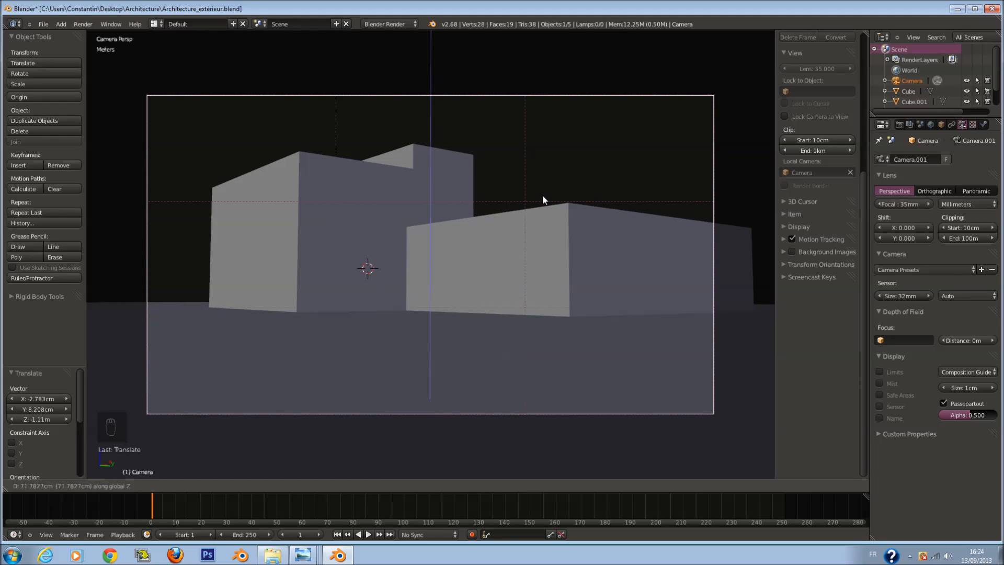
pyautogui.click(542, 195)
pyautogui.press('a')
pyautogui.hotkey('ctrl', 's')
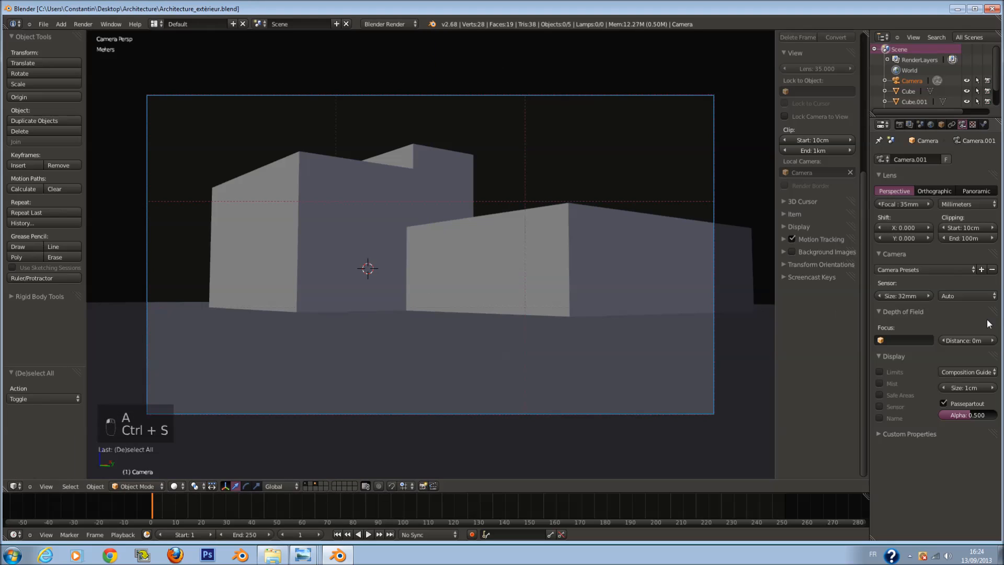
pyautogui.press('a')
pyautogui.press('a')
pyautogui.press('a')
pyautogui.hotkey('ctrl', 's')
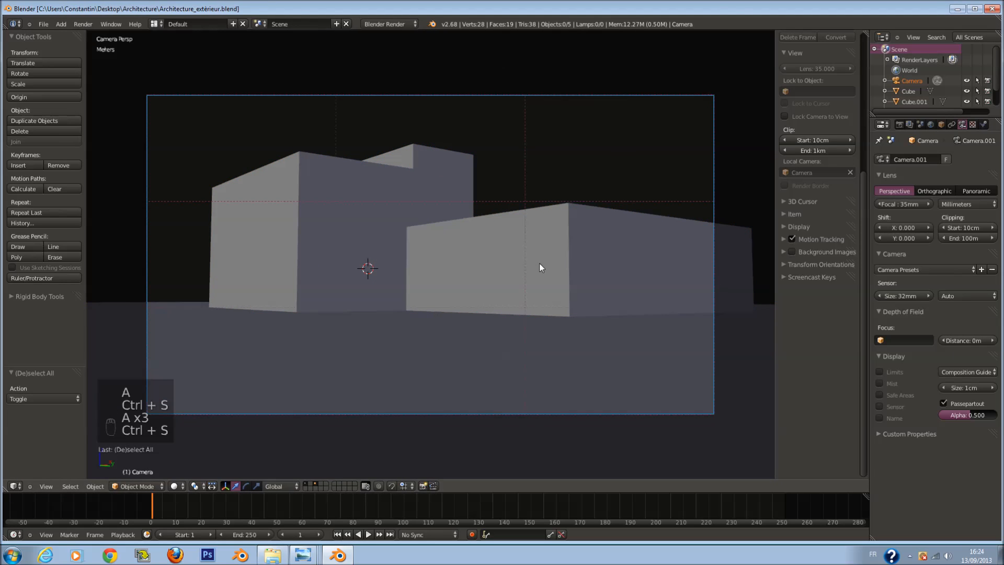
# Step: Select the main building block in a front wireframe view and open its mesh for editing at the top face
pyautogui.press('KP_1')
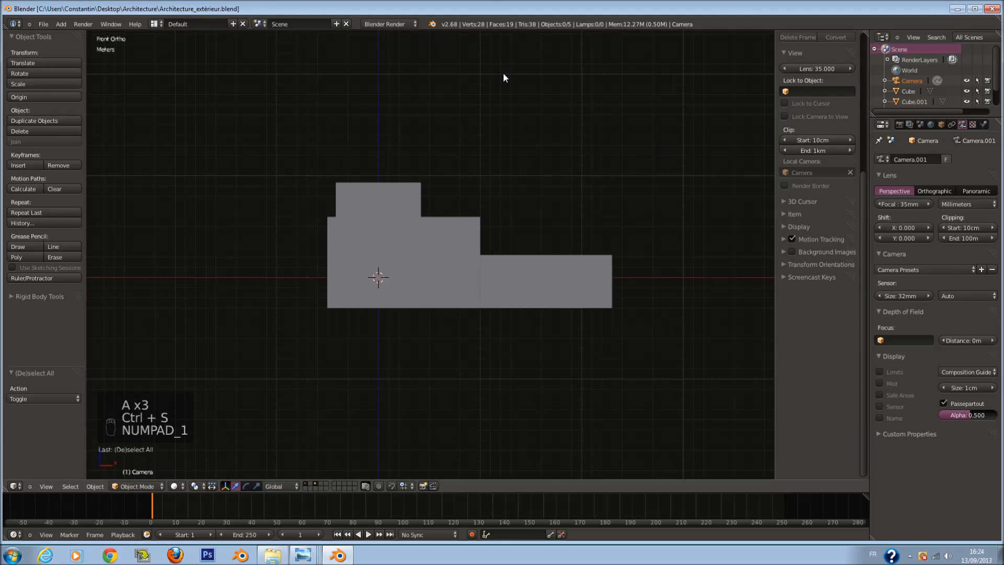
pyautogui.press('z')
pyautogui.scroll(1, 496, 250)
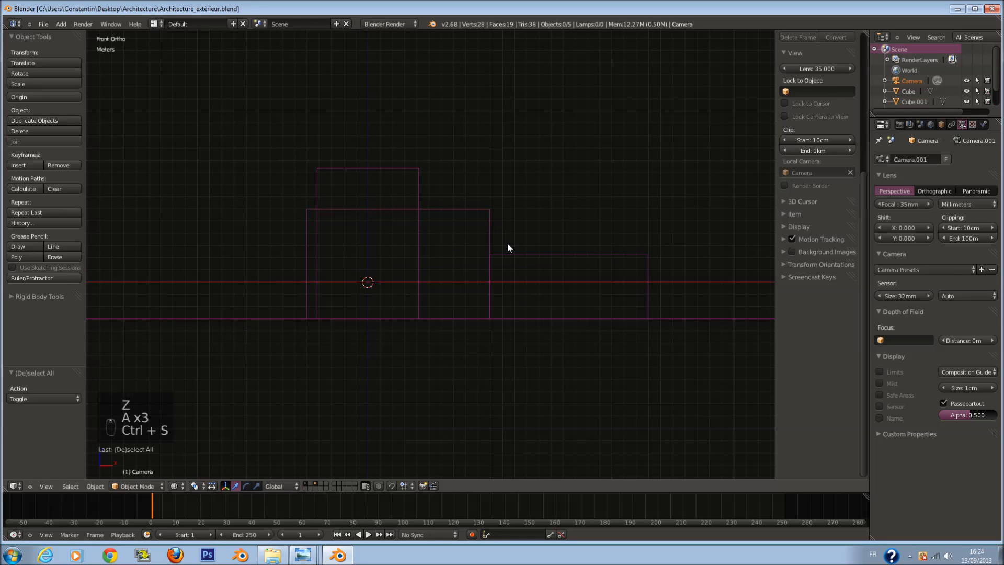
pyautogui.scroll(2, 497, 231)
pyautogui.rightClick(518, 205)
pyautogui.scroll(2, 519, 205)
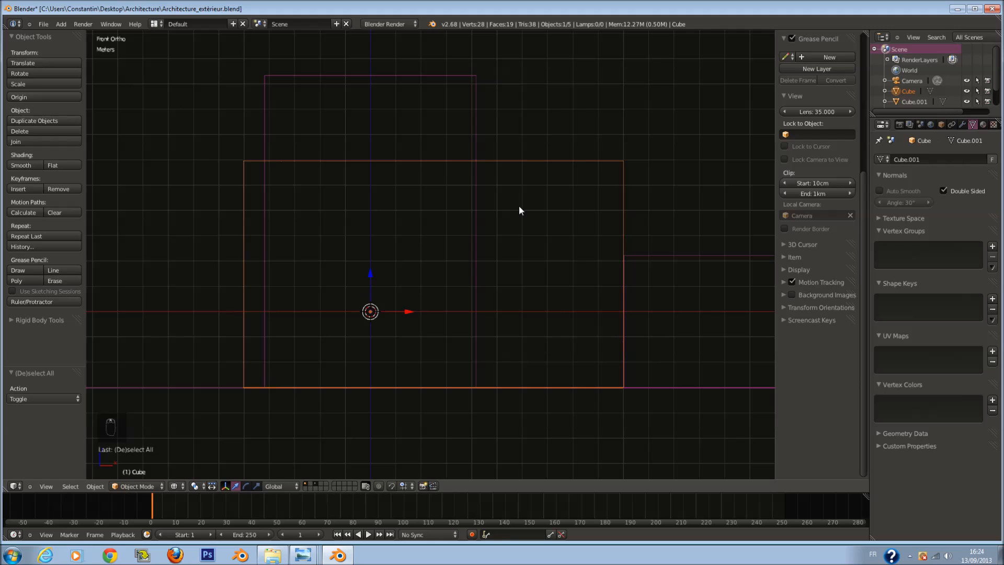
pyautogui.press('Tab')
pyautogui.keyDown('shift'); pyautogui.scroll(1, 526, 203); pyautogui.keyUp('shift')
pyautogui.scroll(1, 470, 193)
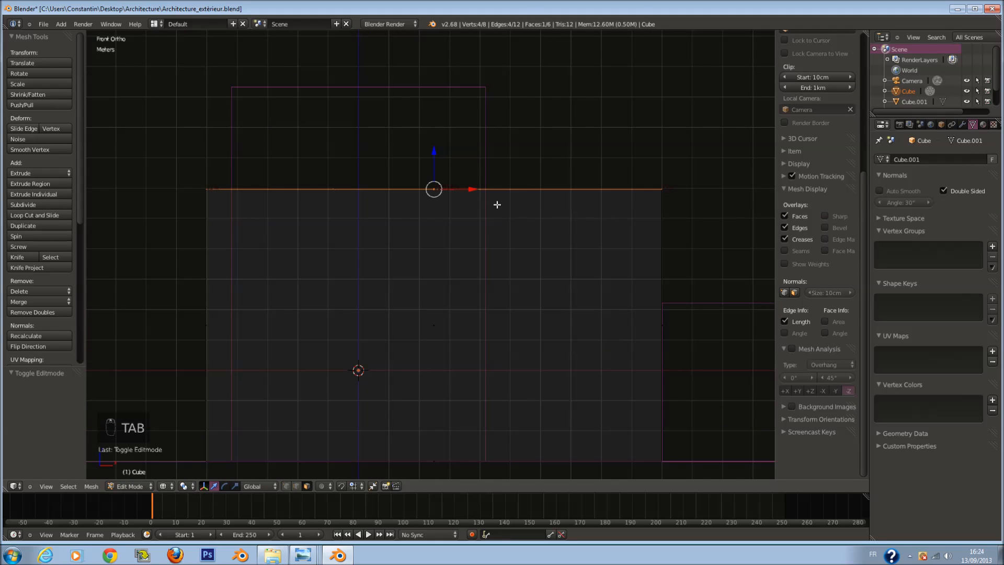
pyautogui.keyDown('shift'); pyautogui.scroll(4, 523, 208); pyautogui.keyUp('shift')
pyautogui.scroll(2, 576, 217)
pyautogui.scroll(-1, 587, 221)
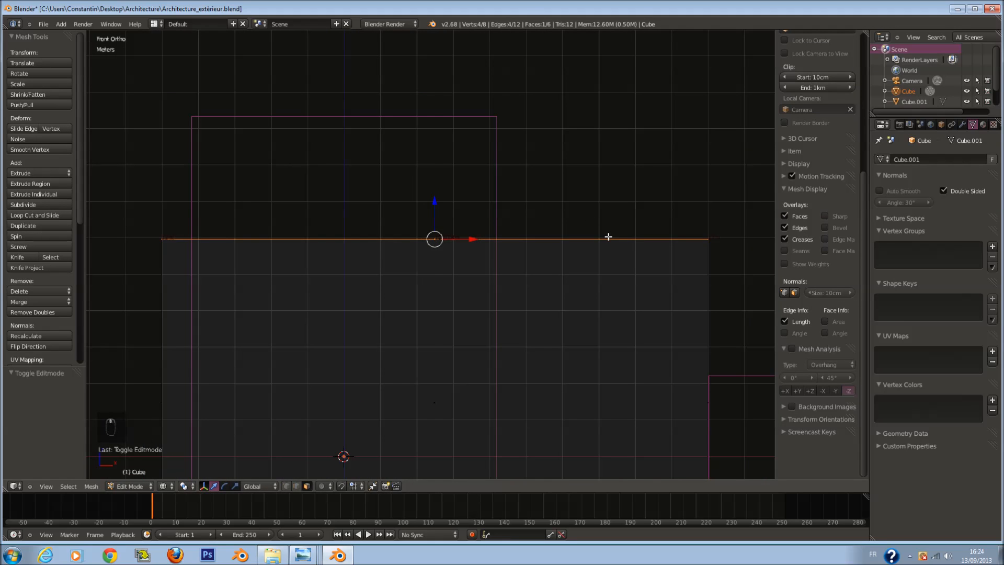
# Step: Extrude the main block's top face in place and scale the new face to about 0.987 to inset it
pyautogui.press('e')
pyautogui.rightClick(642, 156)
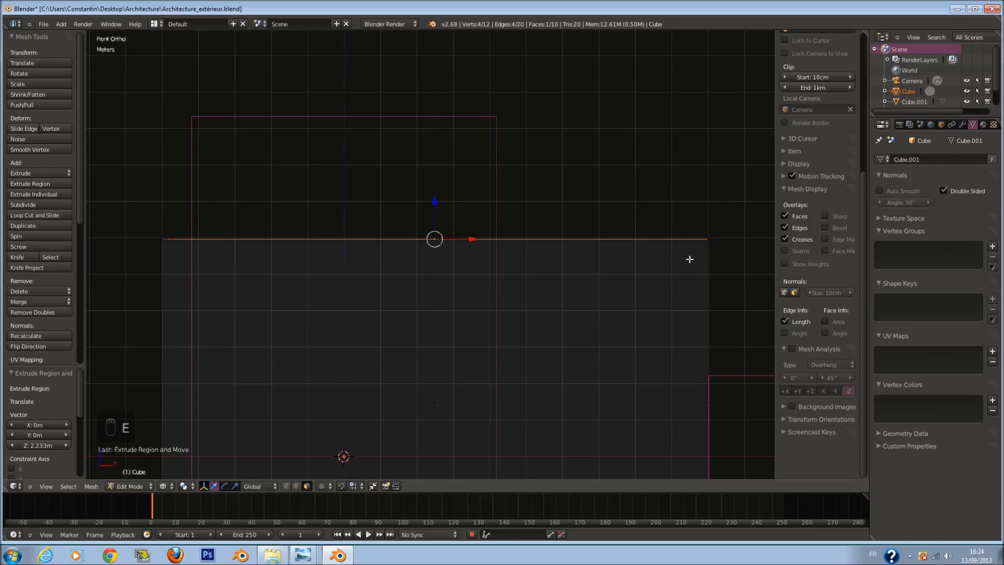
pyautogui.press('g')
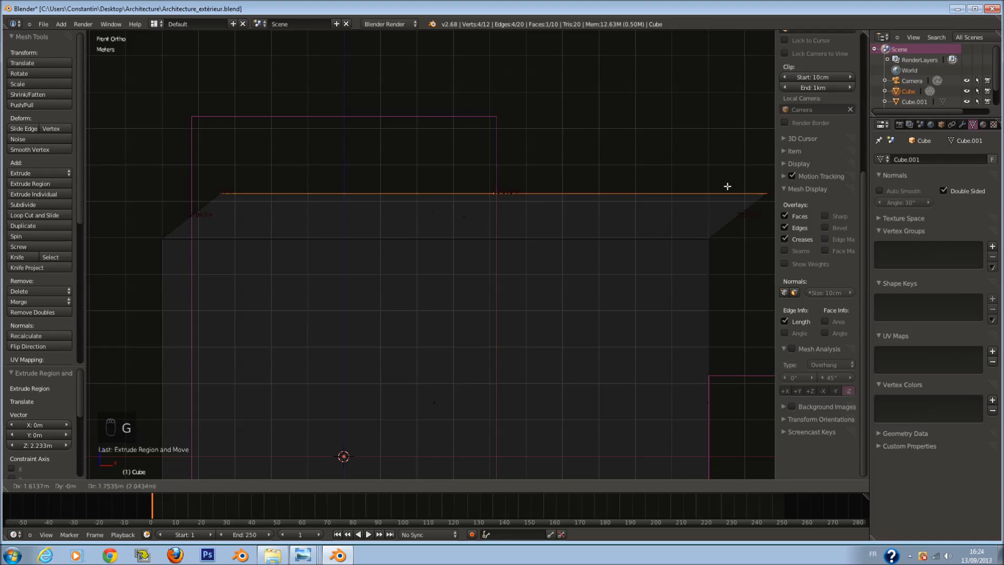
pyautogui.rightClick(700, 231)
pyautogui.press('s')
pyautogui.click(718, 241)
# Step: Extrude the main block's inset top face about 74 cm upward and show the result in a front wireframe view
pyautogui.press('z')
pyautogui.moveTo(718, 241)
pyautogui.mouseDown(button='middle')
pyautogui.moveTo(713, 285)
pyautogui.moveTo(697, 289)
pyautogui.mouseUp(button='middle')
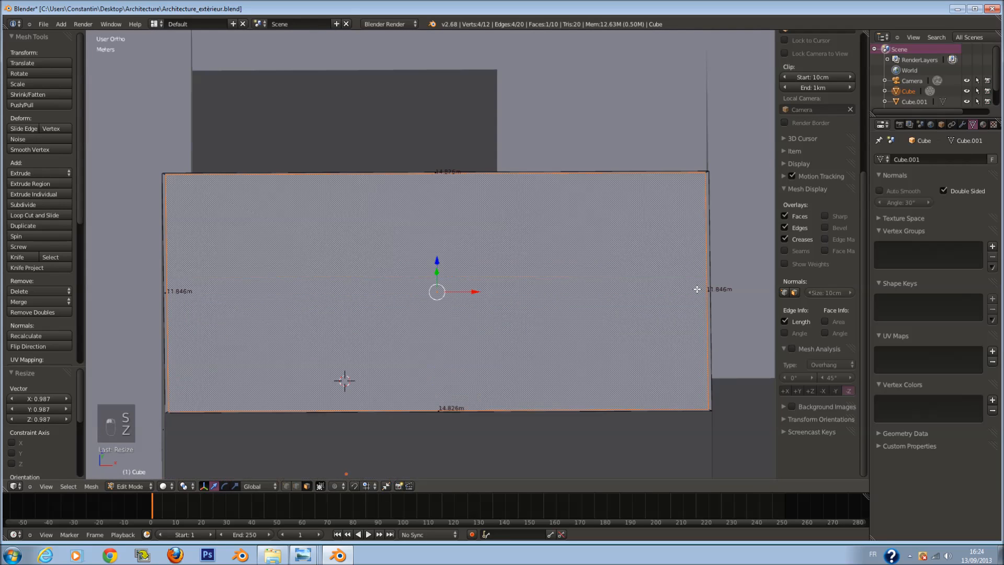
pyautogui.scroll(-1, 638, 303)
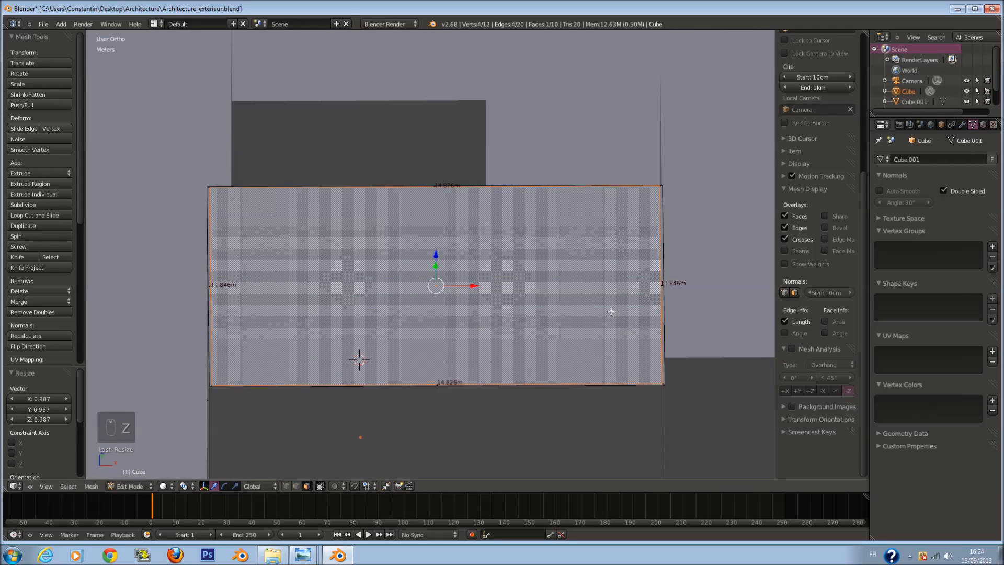
pyautogui.press('e')
pyautogui.click(610, 299)
pyautogui.press('KP_1')
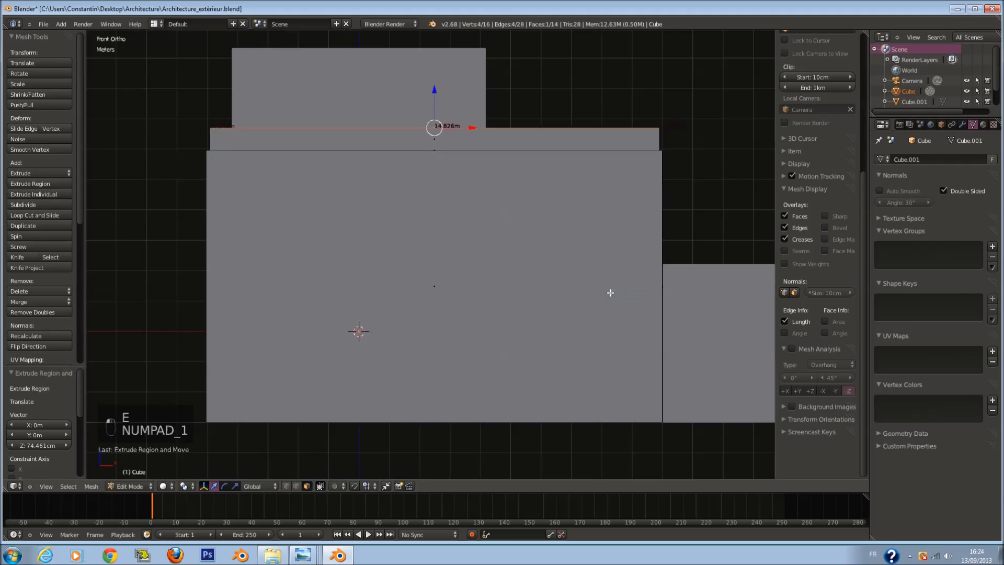
pyautogui.press('z')
pyautogui.keyDown('shift'); pyautogui.scroll(3, 544, 233); pyautogui.keyUp('shift')
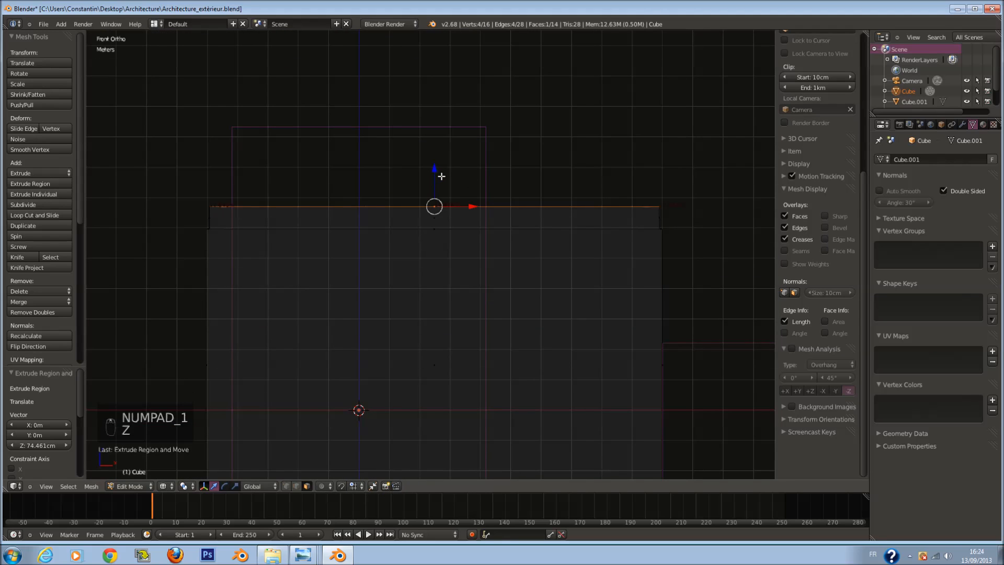
# Step: Raise the main block's top face about 28 cm and extrude it about another 10 cm upward
pyautogui.moveTo(440, 171); pyautogui.dragTo(432, 162)
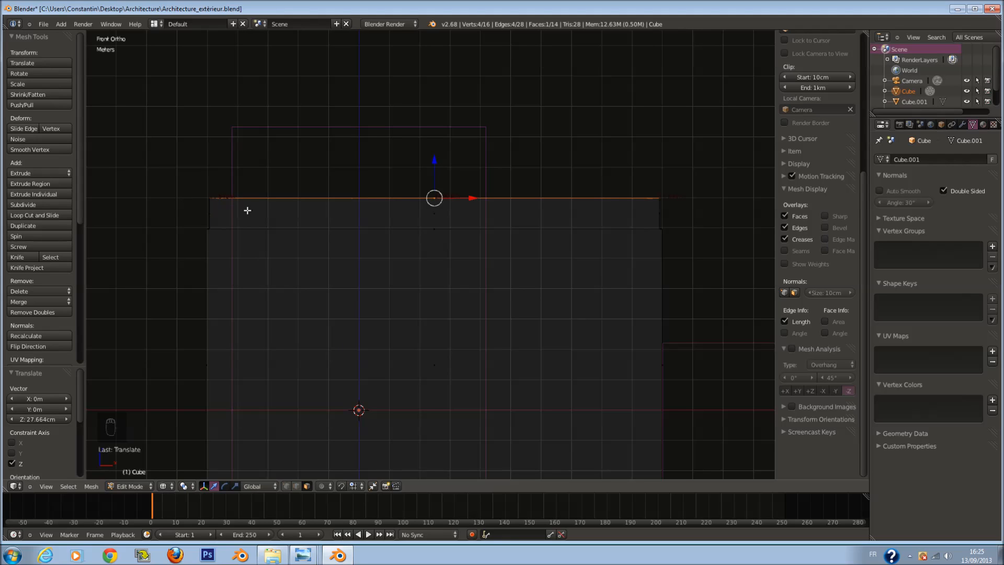
pyautogui.press('e')
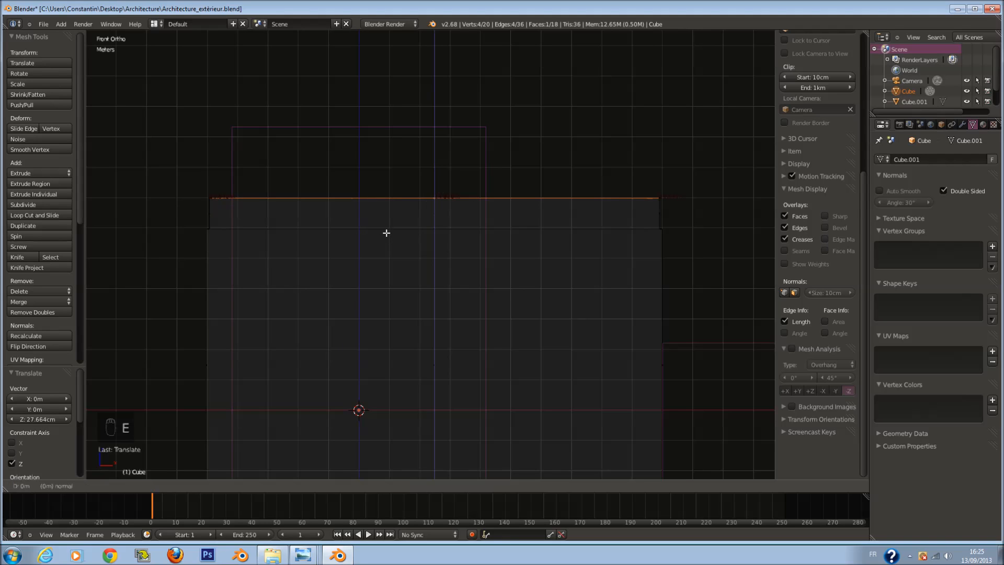
pyautogui.click(428, 235)
# Step: Scale the main block's extruded top face by about 1.399 and again by about 0.818 to form a roof overhang
pyautogui.scroll(-1, 490, 236)
pyautogui.press('s')
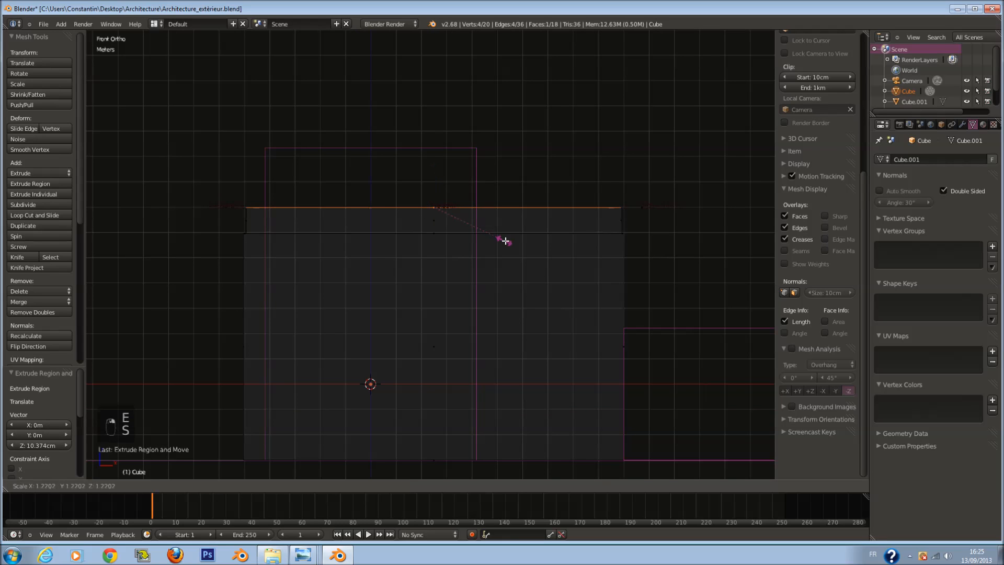
pyautogui.click(515, 247)
pyautogui.press('z')
pyautogui.moveTo(513, 242); pyautogui.dragTo(513, 269, button='middle')
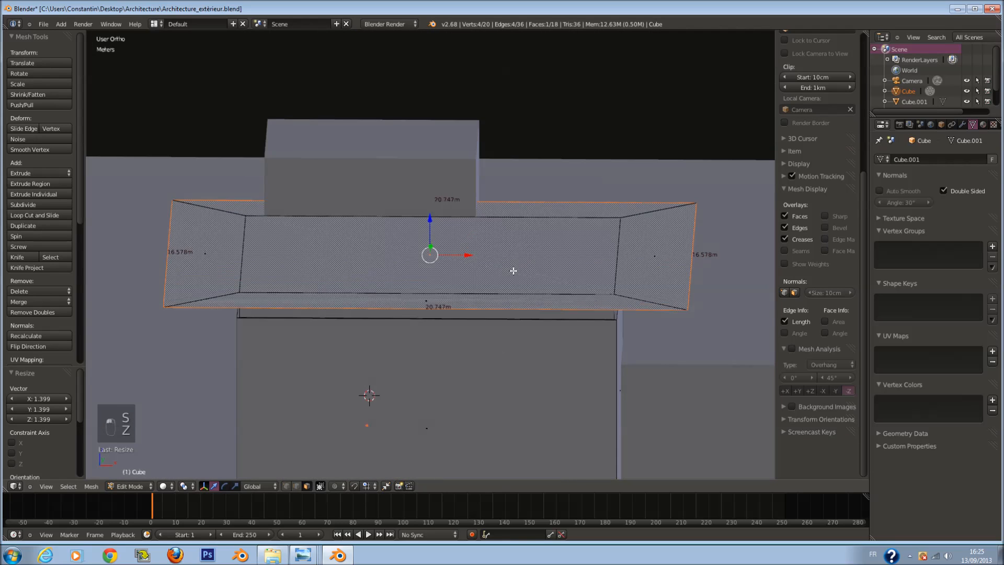
pyautogui.press('s')
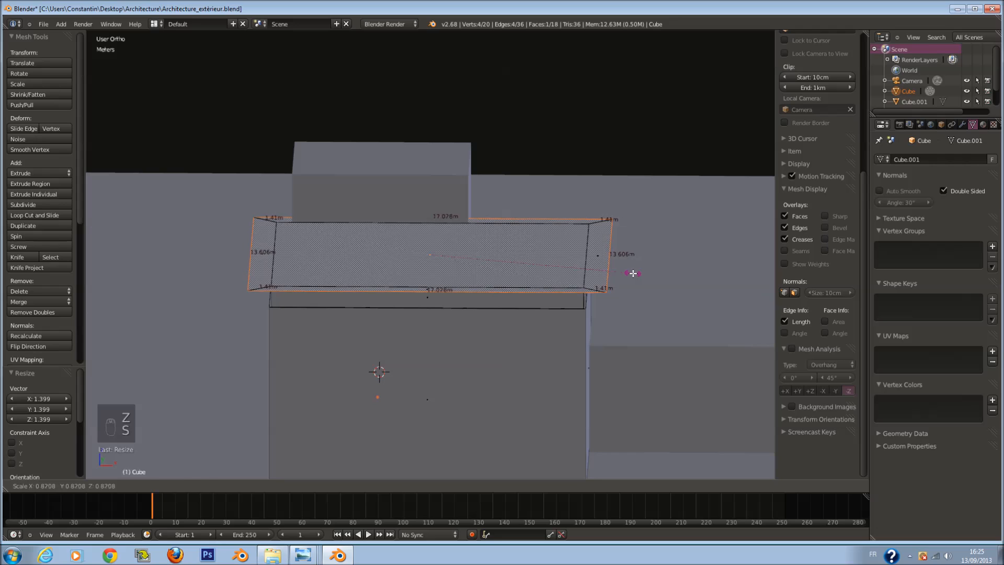
pyautogui.click(633, 272)
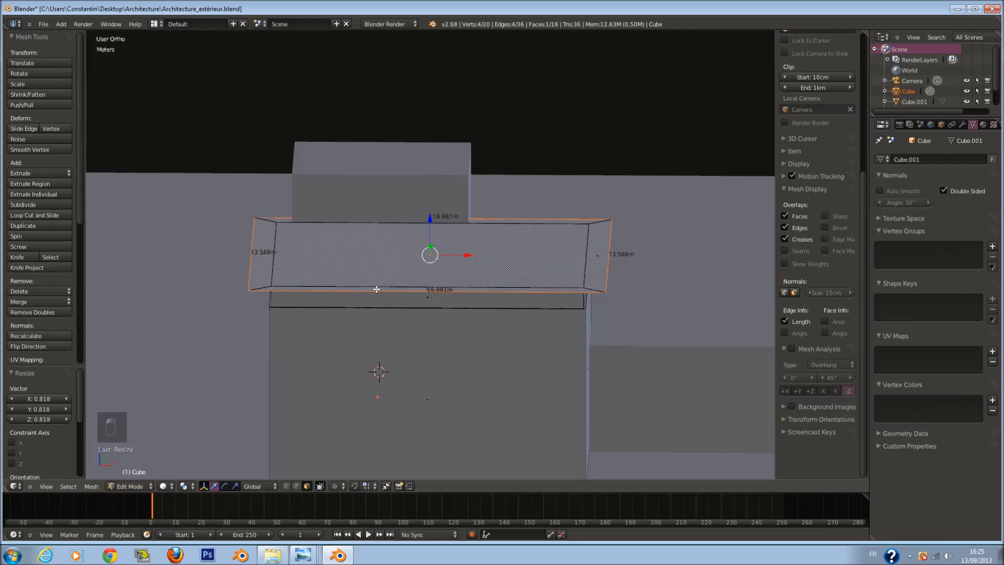
# Step: Extrude the overhanging roof face about 17 cm upward in a front wireframe view and finish editing the mesh
pyautogui.press('KP_1')
pyautogui.press('z')
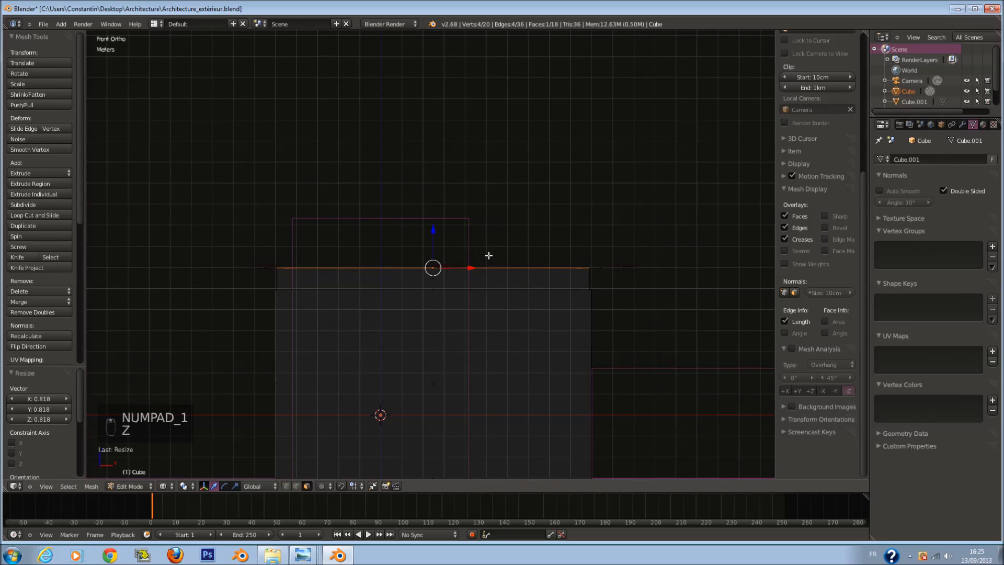
pyautogui.press('e')
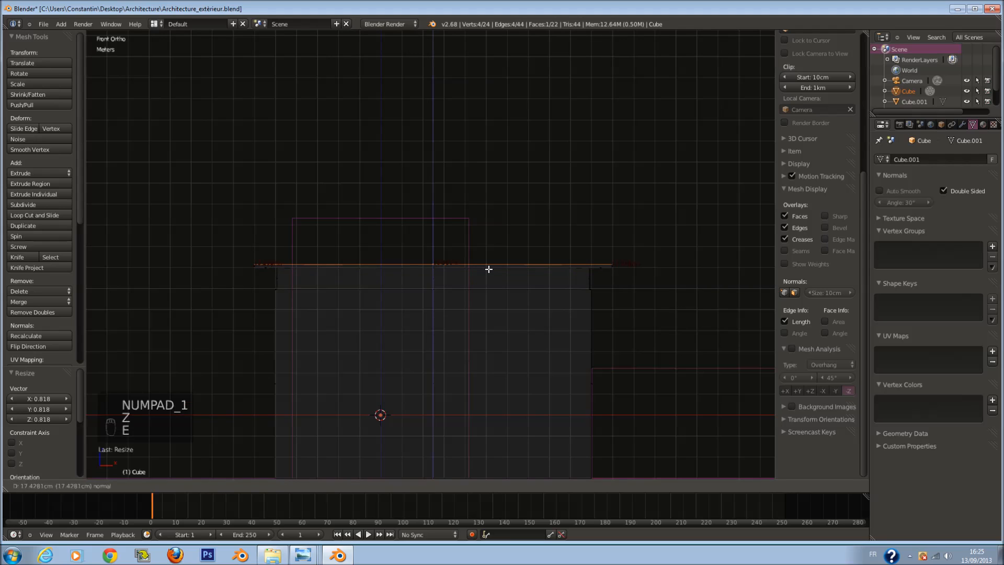
pyautogui.click(489, 268)
pyautogui.press('z')
pyautogui.press('Tab')
pyautogui.scroll(-1, 497, 267)
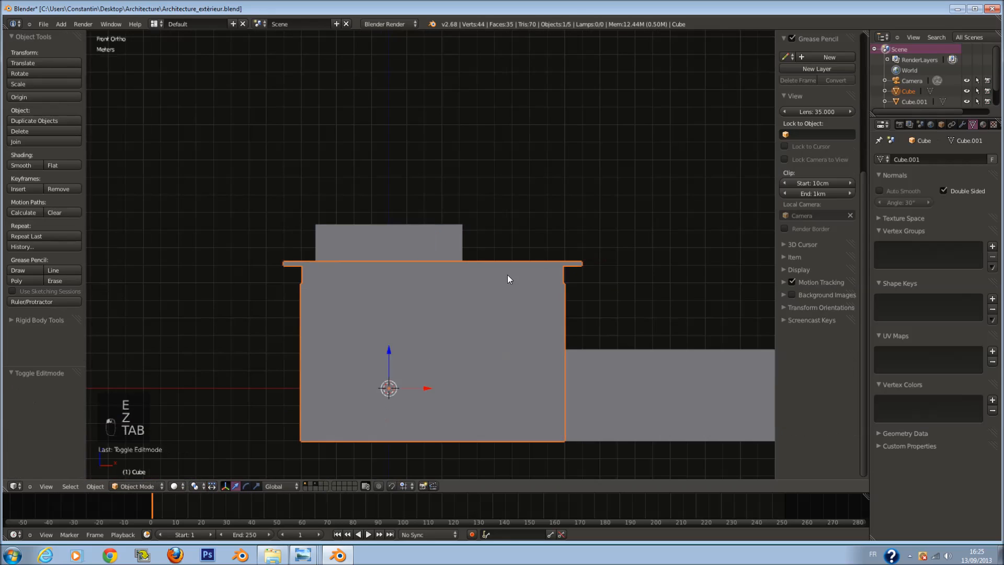
# Step: Deselect everything, show the building through the camera and save the file over the existing one
pyautogui.moveTo(497, 268); pyautogui.dragTo(445, 310, button='middle')
pyautogui.hotkey('ctrl', 's')
pyautogui.click(446, 312)
pyautogui.press('KP_0')
pyautogui.press('a')
pyautogui.press('a')
pyautogui.hotkey('ctrl', 's')
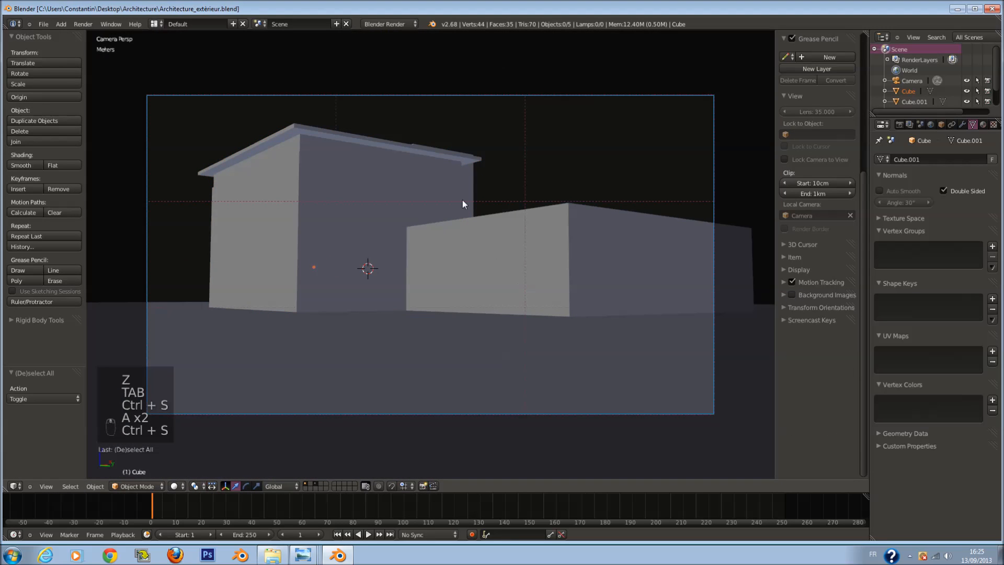
# Step: Edit the rear block's mesh and raise its top face along the global Z axis to stand well above the main roof
pyautogui.rightClick(466, 161)
pyautogui.press('Tab')
pyautogui.scroll(2, 465, 137)
pyautogui.press('z')
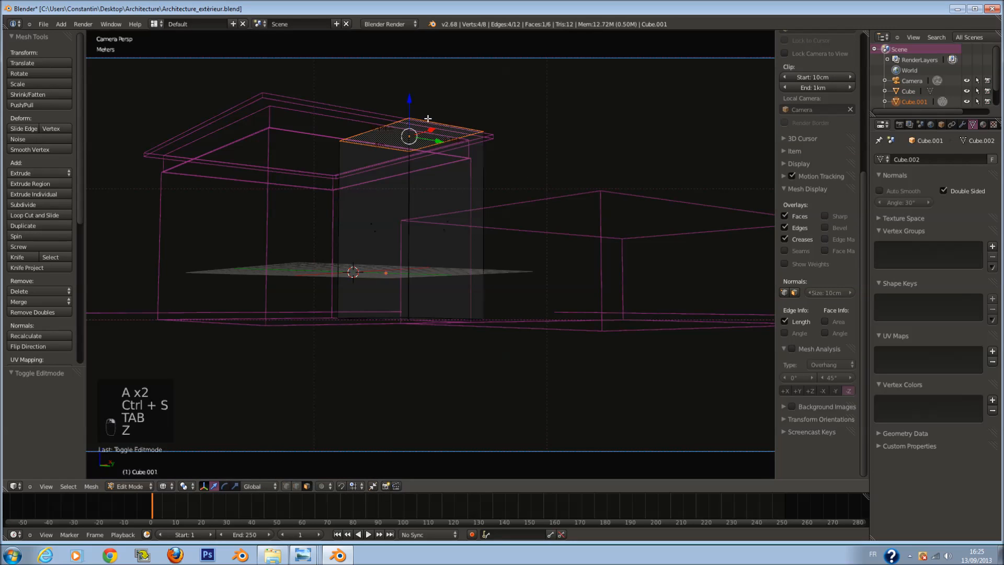
pyautogui.moveTo(413, 102); pyautogui.dragTo(405, 62)
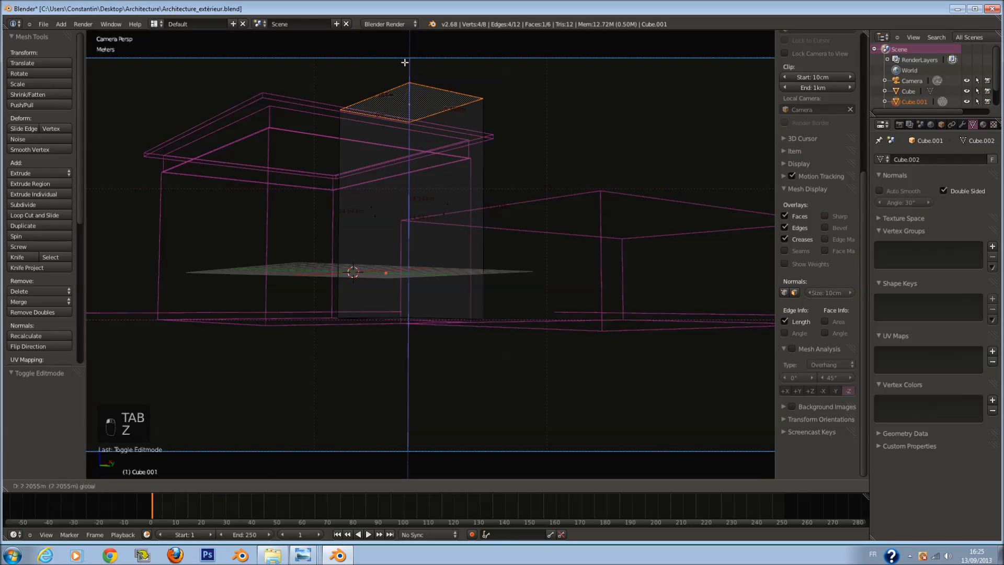
pyautogui.click(405, 62)
pyautogui.press('z')
pyautogui.scroll(-1, 460, 136)
pyautogui.press('Tab')
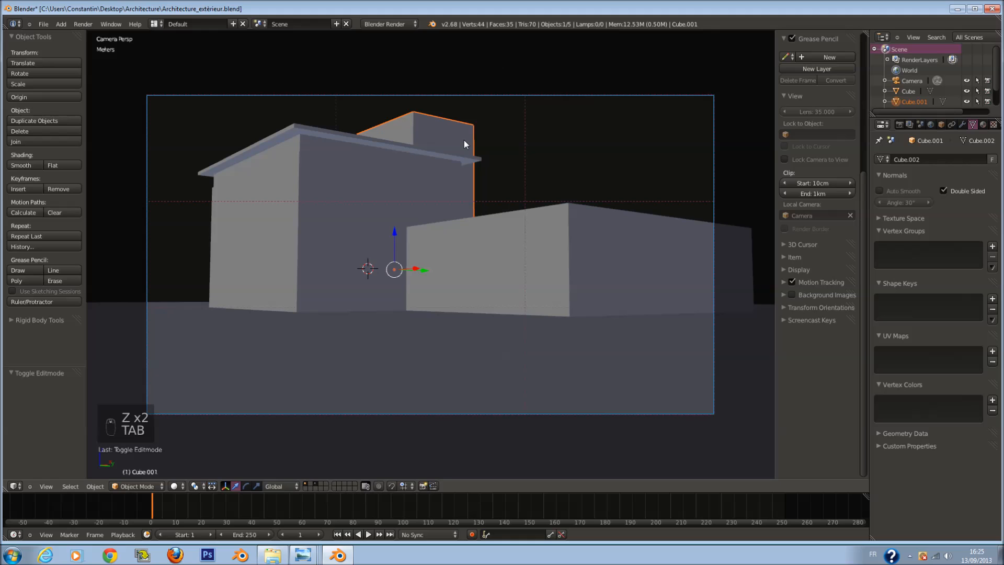
# Step: Lengthen the rear block along the Y axis in a top wireframe view
pyautogui.scroll(-2, 465, 140)
pyautogui.moveTo(473, 158); pyautogui.dragTo(481, 264, button='middle')
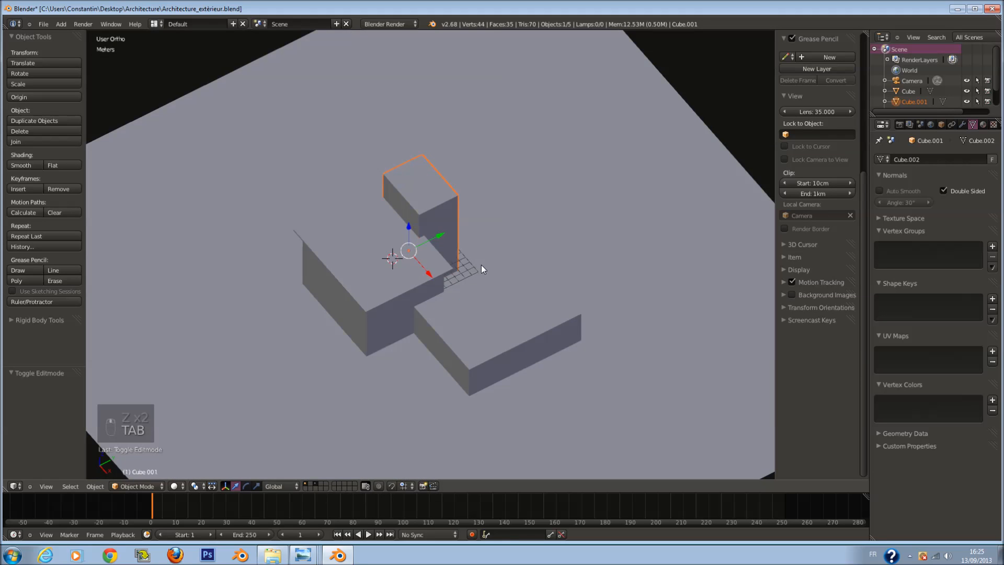
pyautogui.press('KP_7')
pyautogui.press('z')
pyautogui.scroll(3, 482, 265)
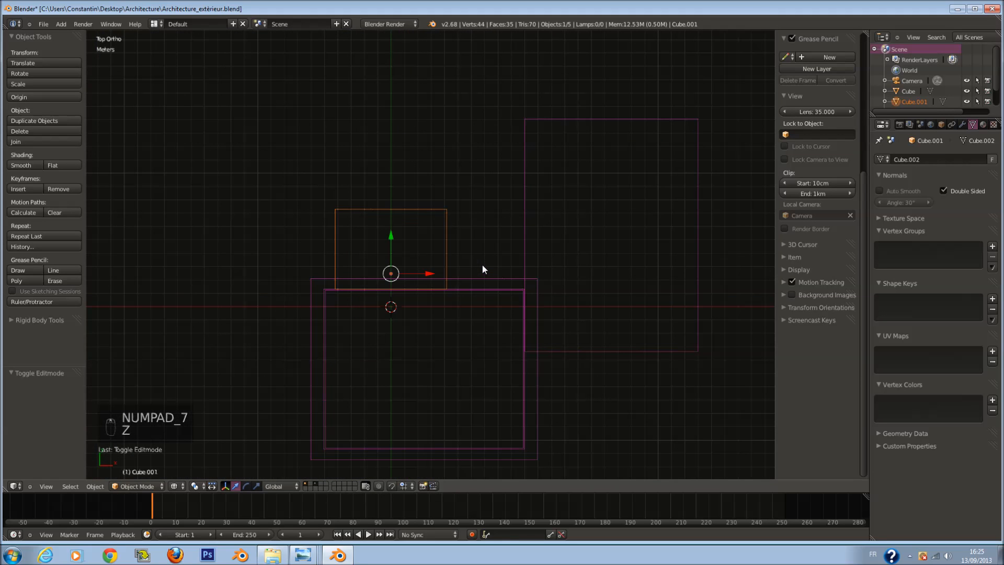
pyautogui.press('g')
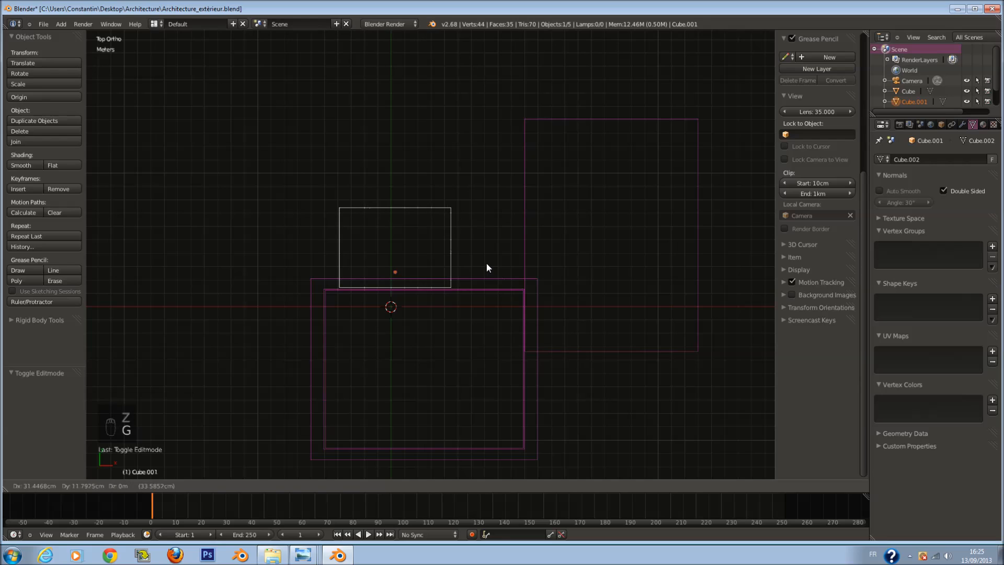
pyautogui.rightClick(487, 259)
pyautogui.press('s')
pyautogui.press('y')
pyautogui.click(432, 321)
# Step: Move the rear block about 24 cm along the Y axis and save the file in camera view with everything deselected
pyautogui.press('g')
pyautogui.press('y')
pyautogui.click(390, 233)
pyautogui.press('KP_0')
pyautogui.press('z')
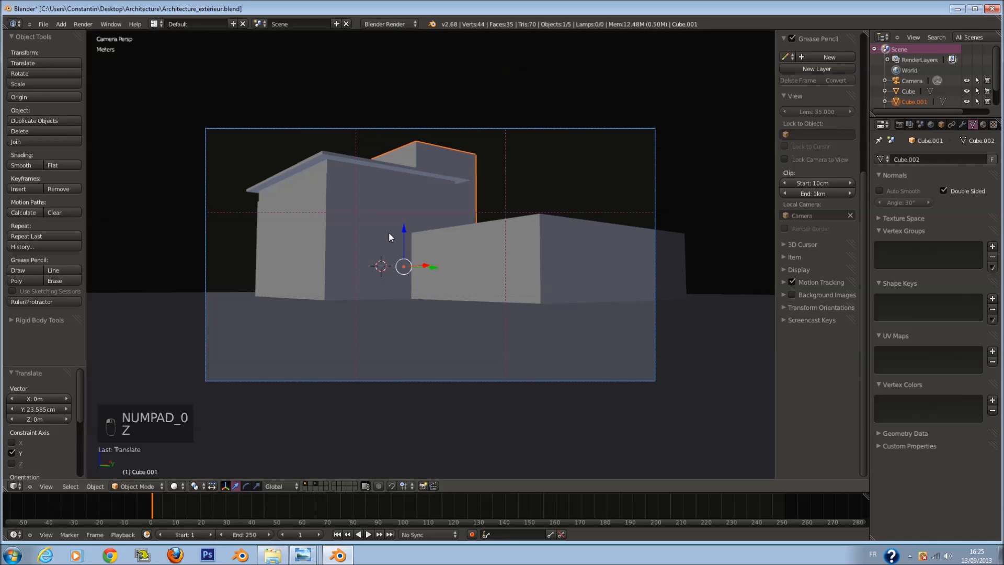
pyautogui.press('a')
pyautogui.hotkey('ctrl', 's')
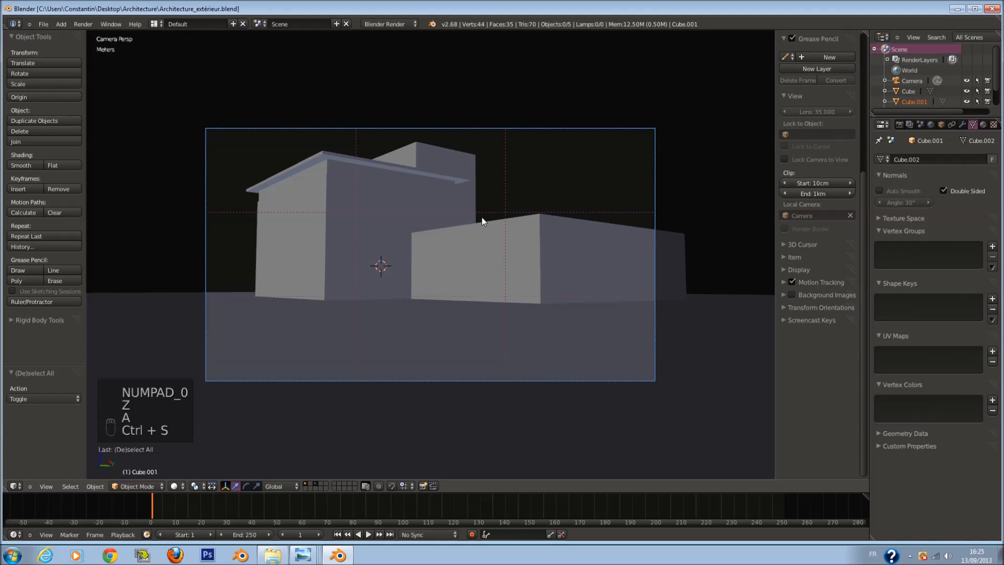
# Step: Select the camera, copy the vertical render resolution to the horizontal one to make it 1080, and save the file
pyautogui.rightClick(534, 128)
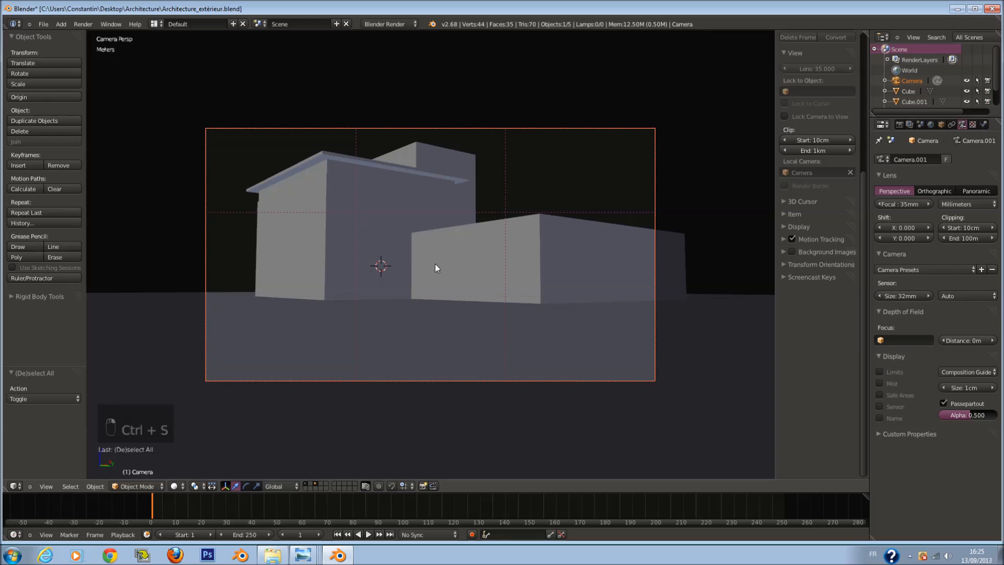
pyautogui.click(903, 124)
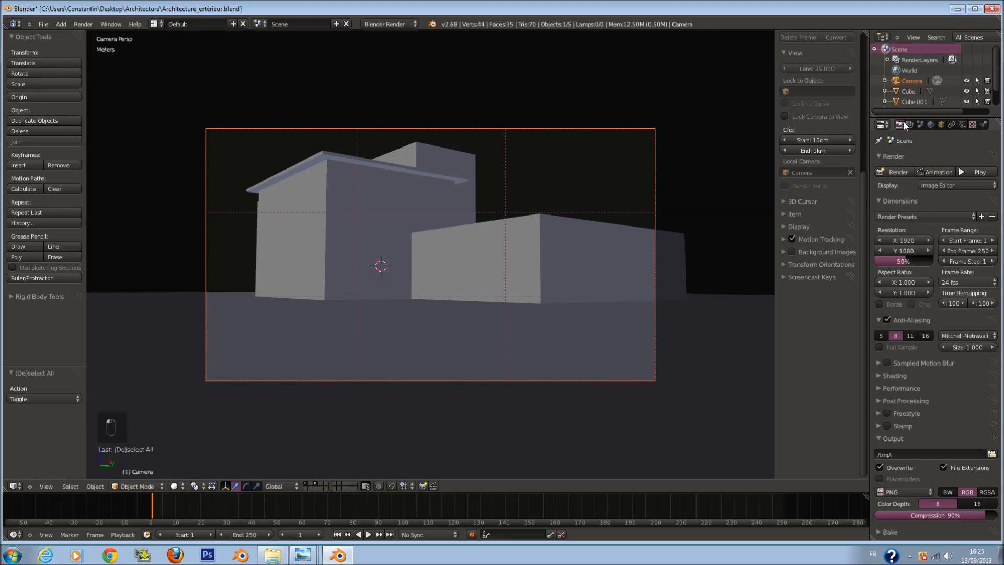
pyautogui.hotkey('ctrl', 's')
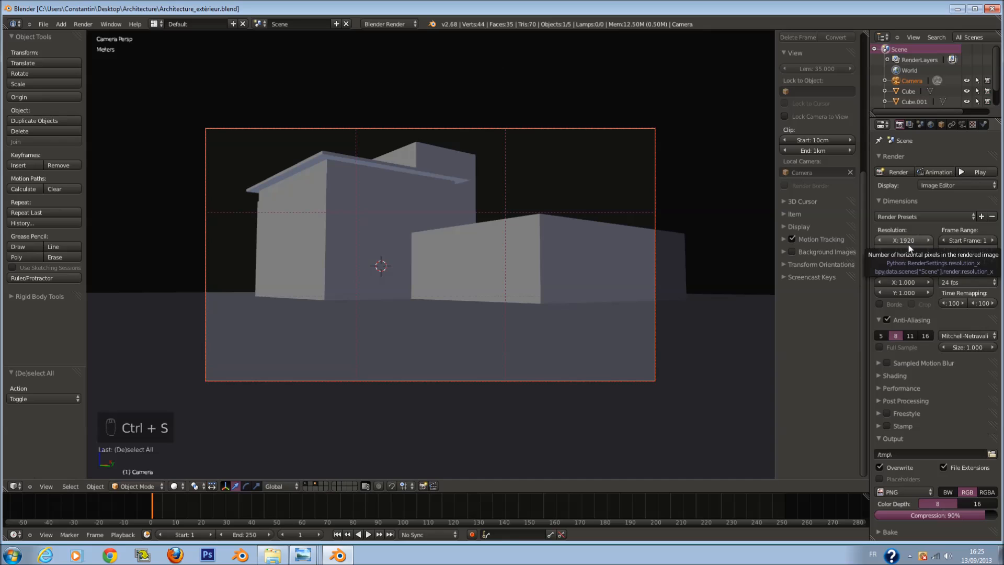
pyautogui.hotkey('ctrl', 'c')
pyautogui.hotkey('ctrl', 'c')
pyautogui.hotkey('ctrl', 'v')
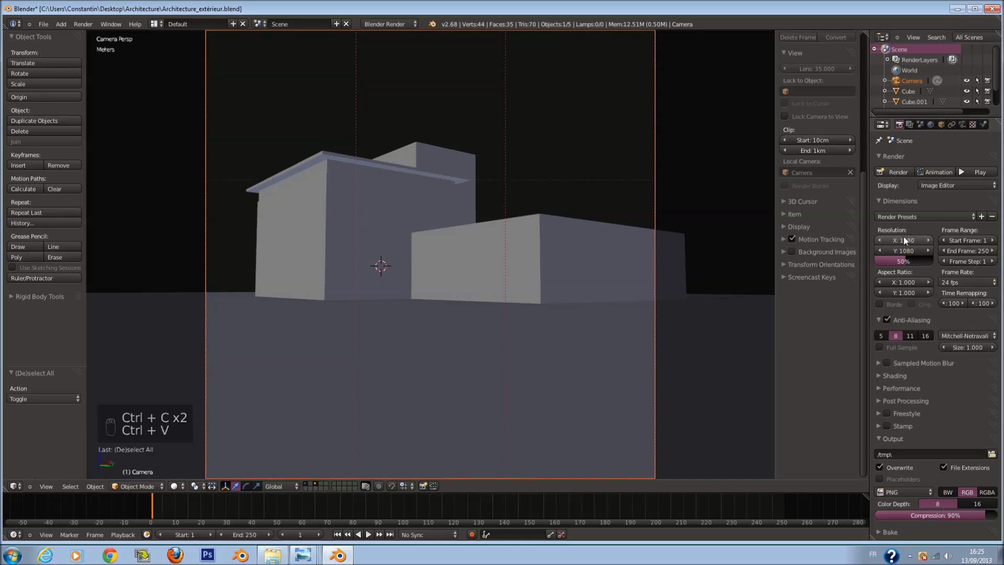
pyautogui.press('a')
pyautogui.hotkey('ctrl', 's')
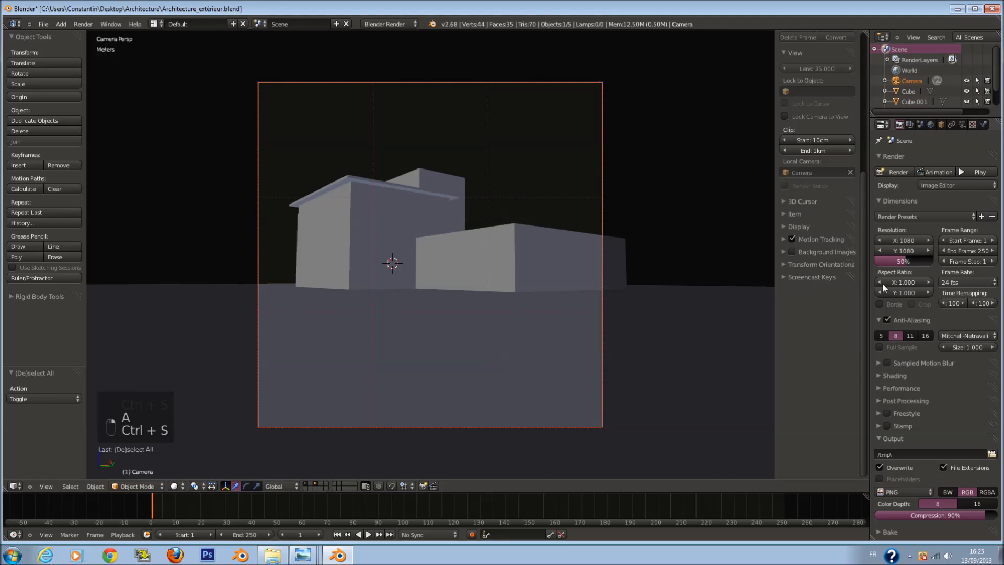
# Step: Examine how the building sits within the square camera frame
pyautogui.scroll(2, 556, 293)
pyautogui.scroll(-2, 556, 293)
pyautogui.scroll(1, 556, 293)
pyautogui.scroll(-1, 557, 293)
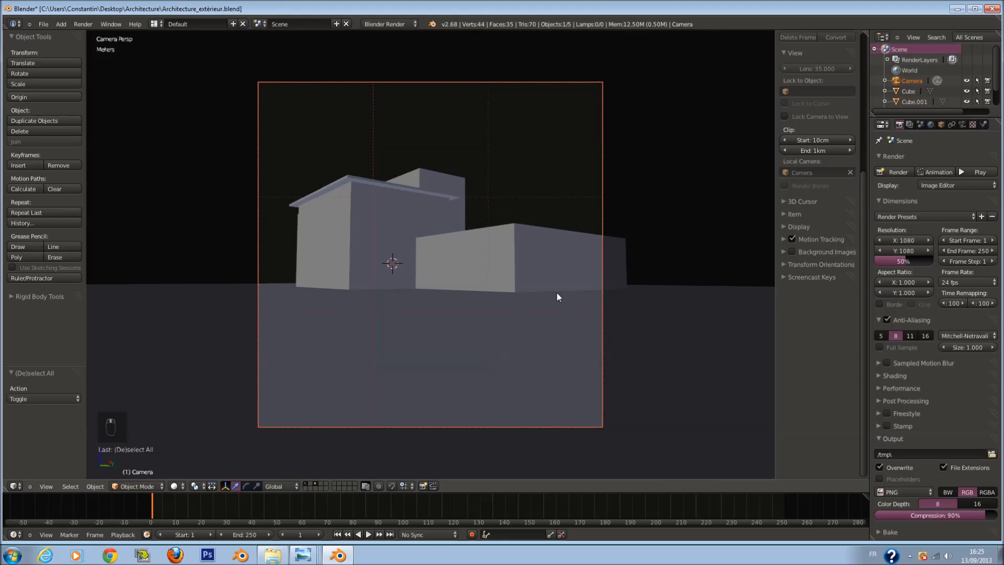
pyautogui.scroll(1, 556, 292)
pyautogui.scroll(-1, 557, 291)
pyautogui.scroll(1, 556, 292)
pyautogui.scroll(-1, 557, 297)
# Step: Set the vertical render resolution to 720 and save the file
pyautogui.click(905, 252)
pyautogui.write('720')
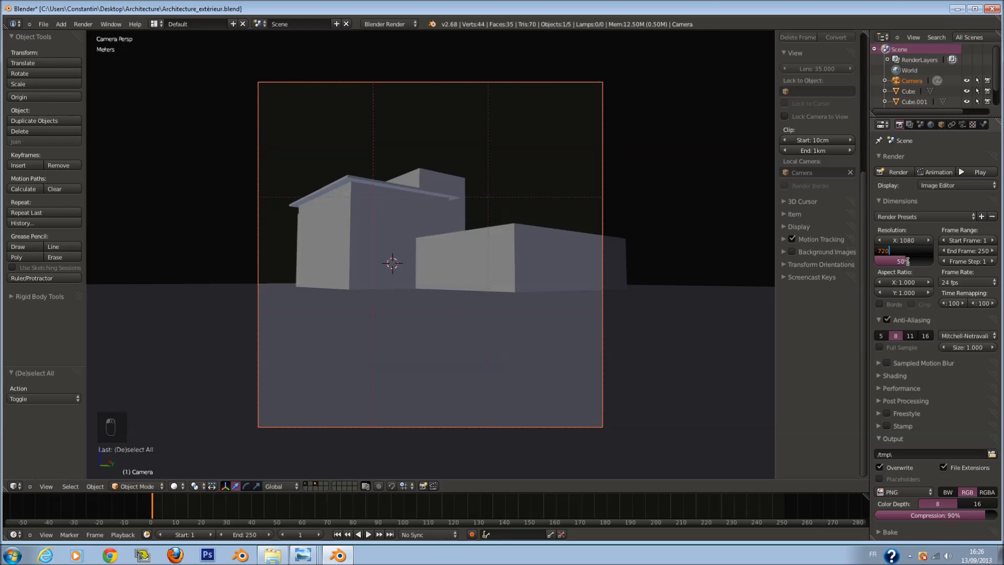
pyautogui.press('Return')
pyautogui.hotkey('ctrl', 's')
pyautogui.scroll(1, 707, 268)
pyautogui.scroll(1, 656, 289)
pyautogui.hotkey('ctrl', 's')
pyautogui.click(655, 290)
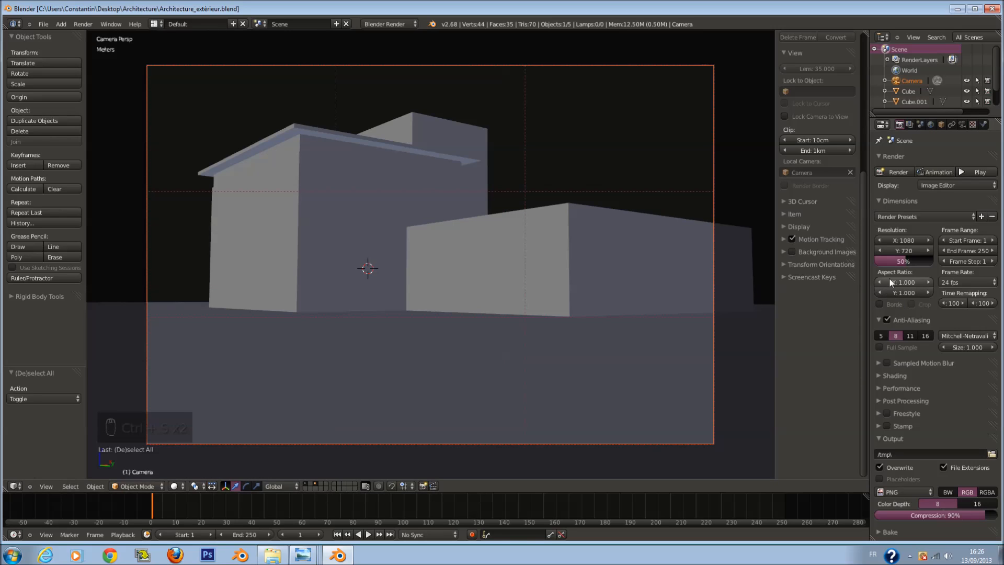
# Step: Set the vertical render resolution to 840 and save the file
pyautogui.click(899, 251)
pyautogui.write('8')
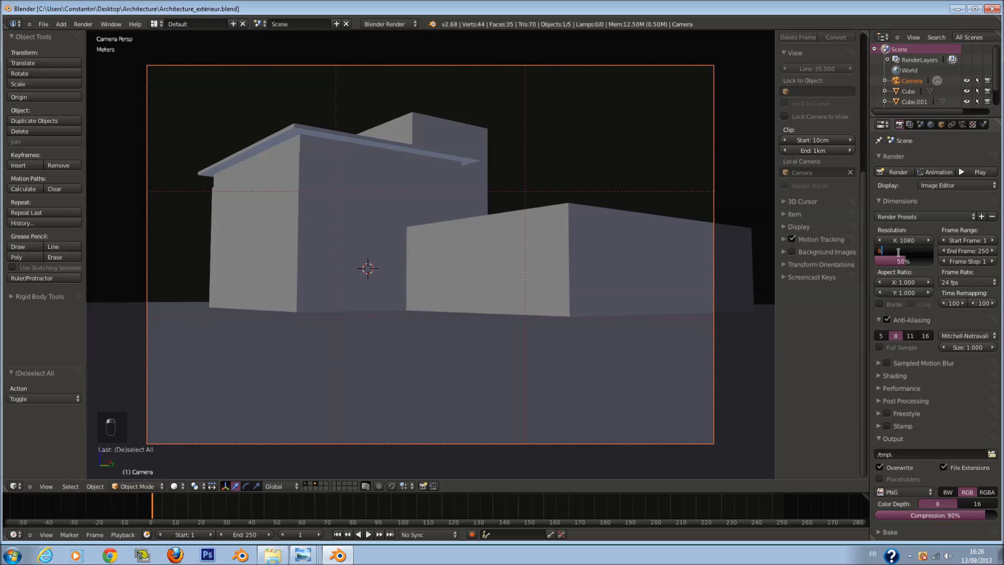
pyautogui.write('40')
pyautogui.press('Return')
pyautogui.scroll(-1, 545, 301)
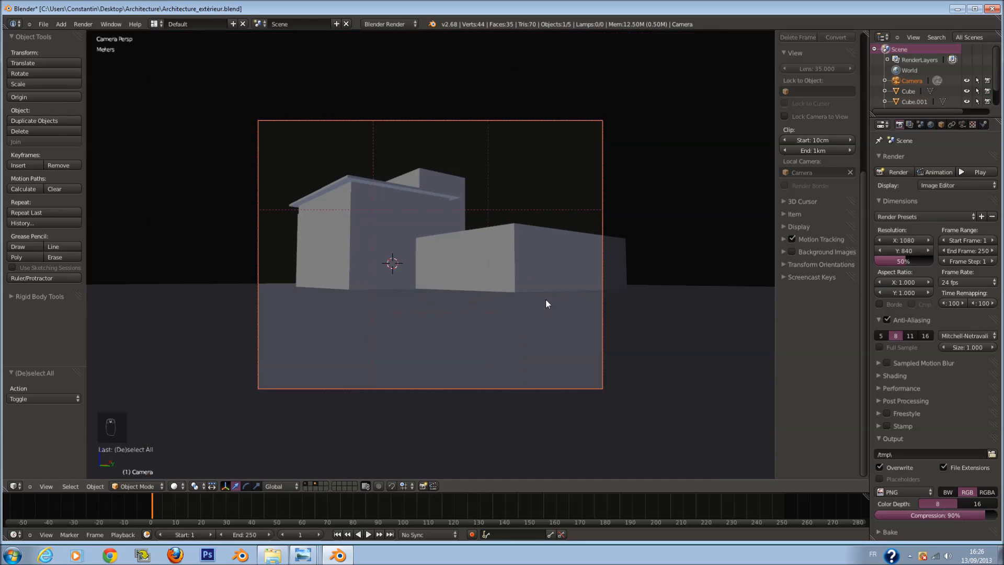
pyautogui.hotkey('ctrl', 's')
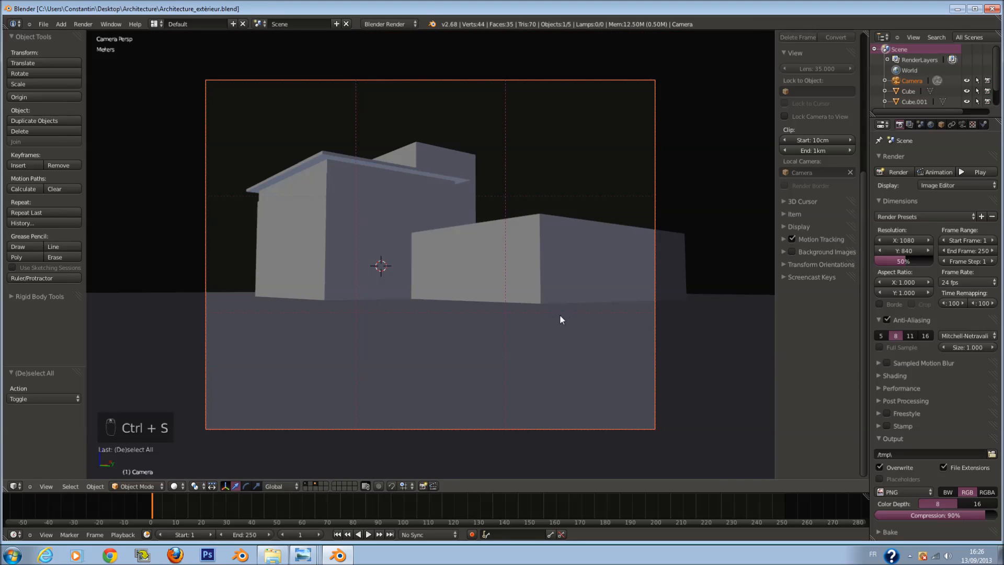
# Step: Move the camera closer to the building along its local Z axis, by about -1.64 m in X and 1.25 m in Y
pyautogui.press('g')
pyautogui.middleClick(560, 315)
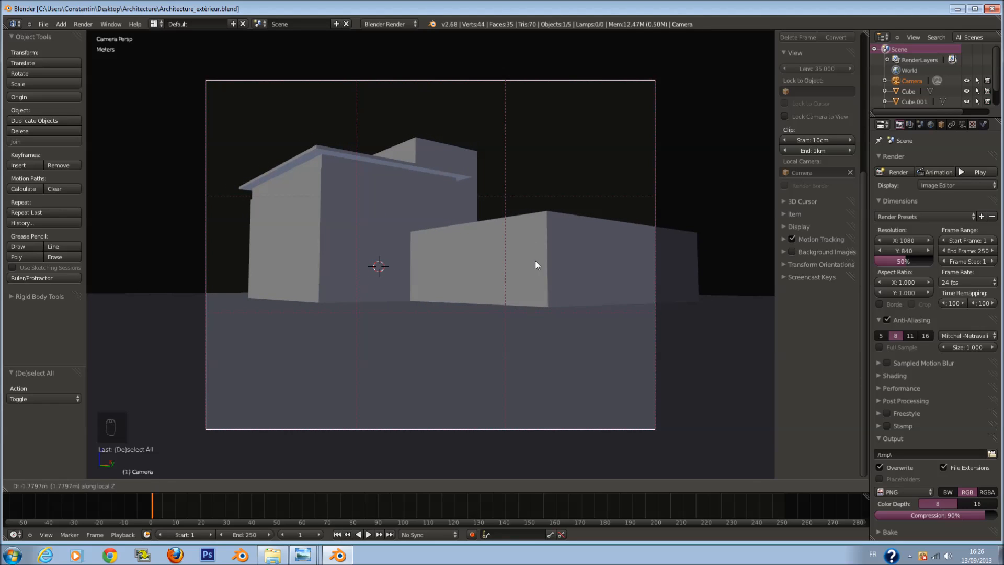
pyautogui.click(534, 256)
pyautogui.press('g')
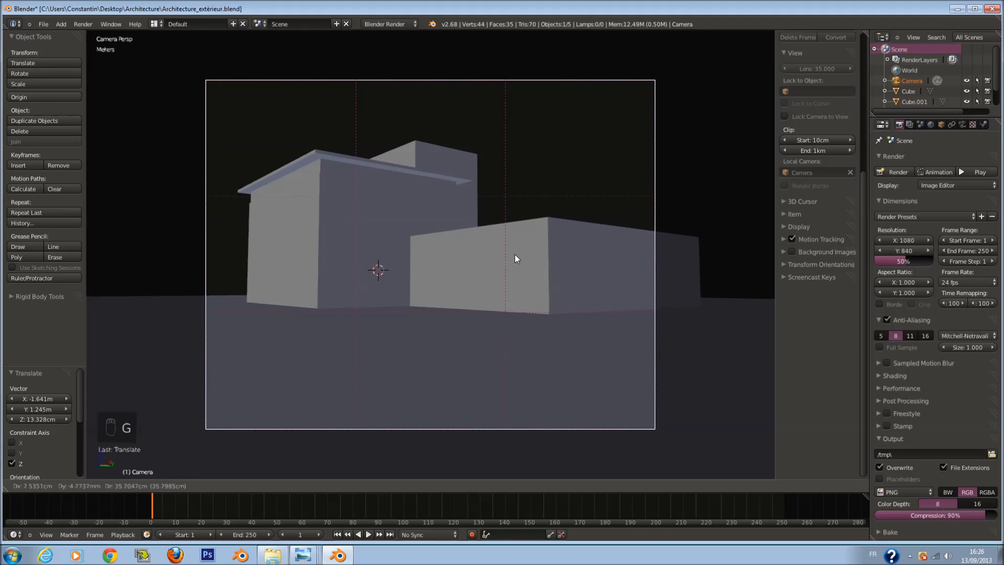
pyautogui.rightClick(516, 287)
# Step: Tilt the camera slightly upward with a trackball rotation and save the file with everything deselected
pyautogui.press('r')
pyautogui.press('r')
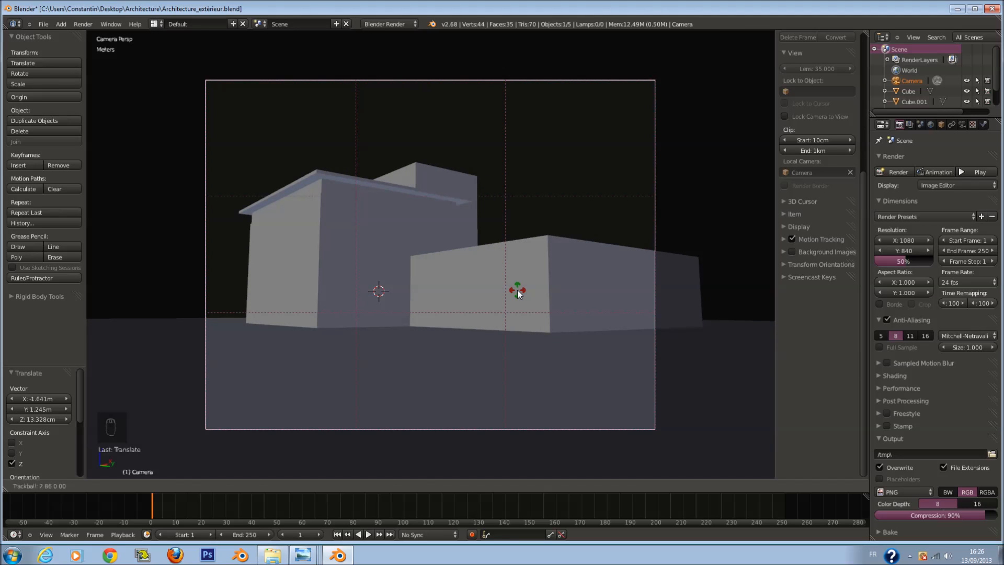
pyautogui.rightClick(517, 290)
pyautogui.press('a')
pyautogui.press('a')
pyautogui.hotkey('ctrl', 's')
pyautogui.press('a')
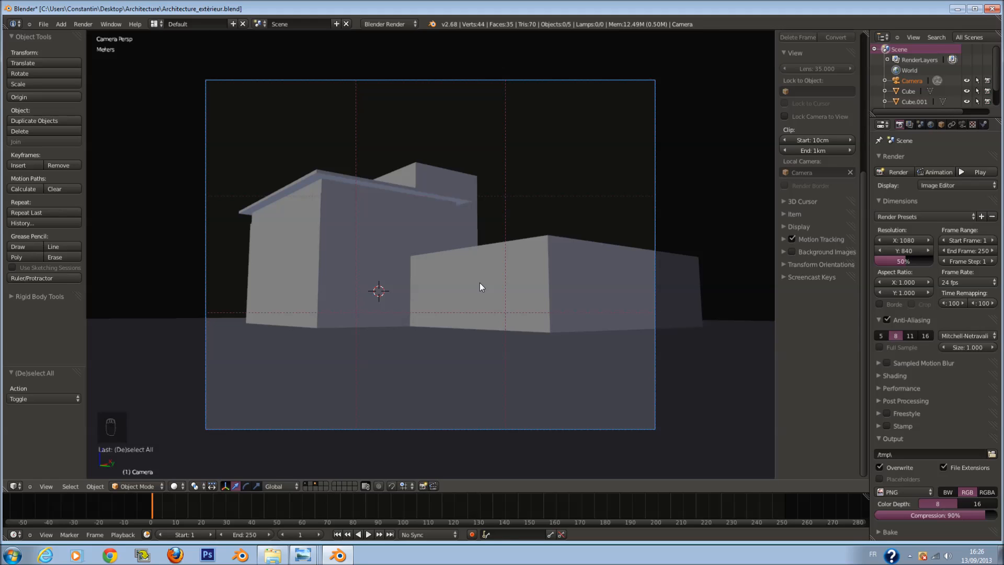
# Step: Select the main building block in a front wireframe view of the building and save the file
pyautogui.press('KP_1')
pyautogui.press('a')
pyautogui.scroll(4, 500, 214)
pyautogui.press('z')
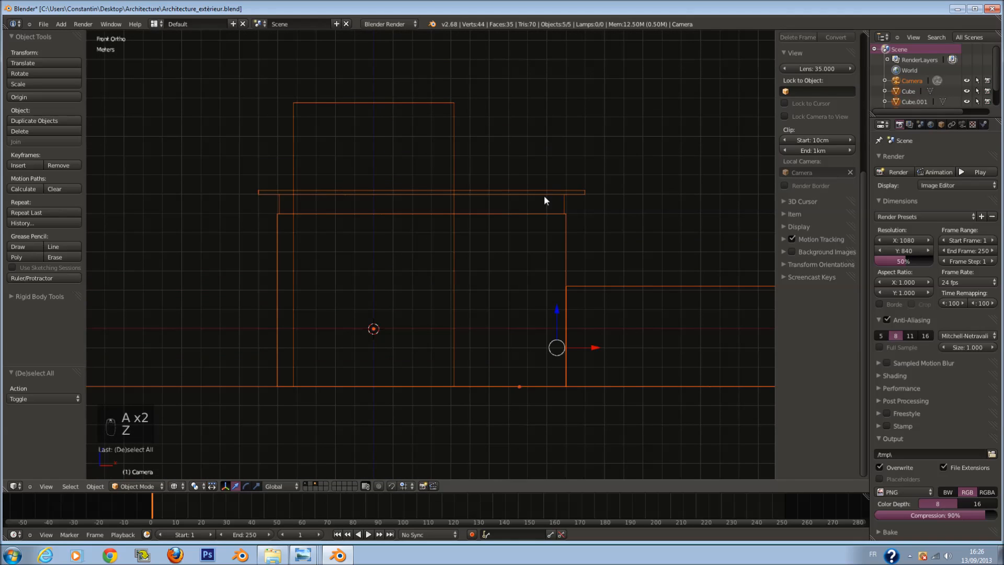
pyautogui.rightClick(545, 202)
pyautogui.scroll(-1, 556, 246)
pyautogui.hotkey('ctrl', 's')
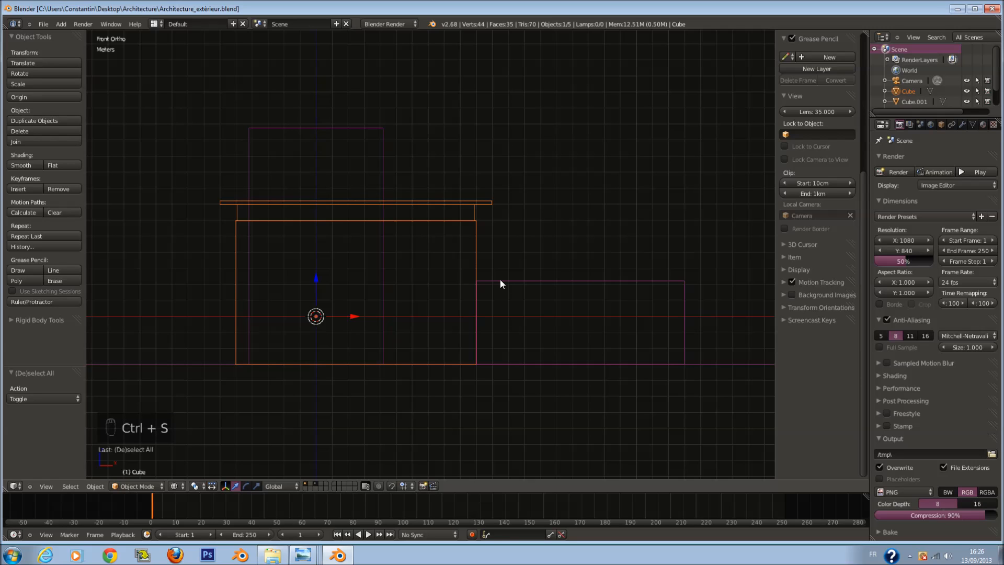
# Step: Start editing the main block's mesh with nothing selected
pyautogui.press('Tab')
pyautogui.press('a')
pyautogui.press('a')
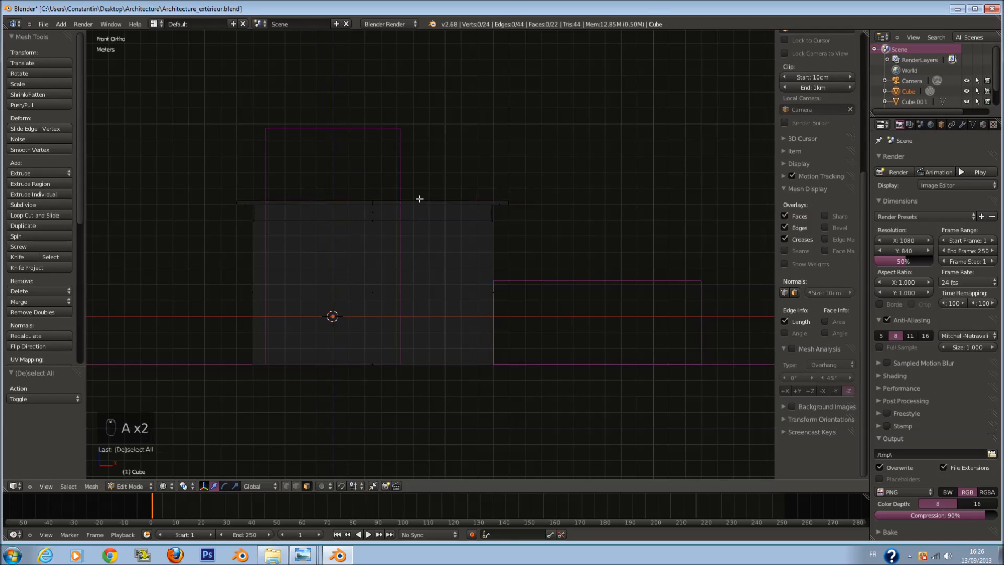
pyautogui.scroll(2, 405, 191)
pyautogui.hotkey('ctrl', 'r')
pyautogui.scroll(1, 405, 187)
pyautogui.rightClick(405, 187)
pyautogui.hotkey('ctrl', 'r')
pyautogui.scroll(1, 405, 187)
pyautogui.scroll(1, 405, 187)
pyautogui.scroll(1, 405, 187)
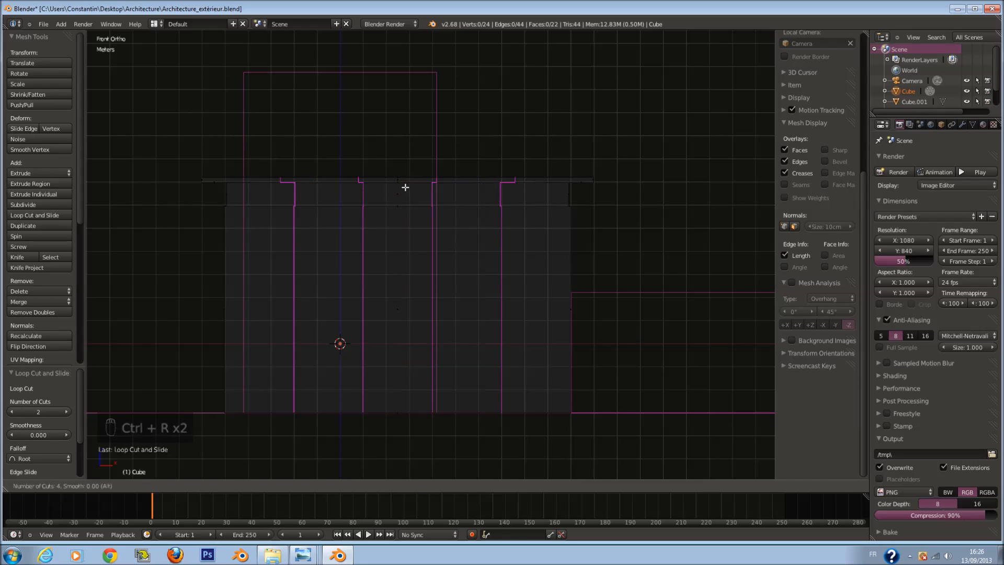
pyautogui.scroll(1, 406, 187)
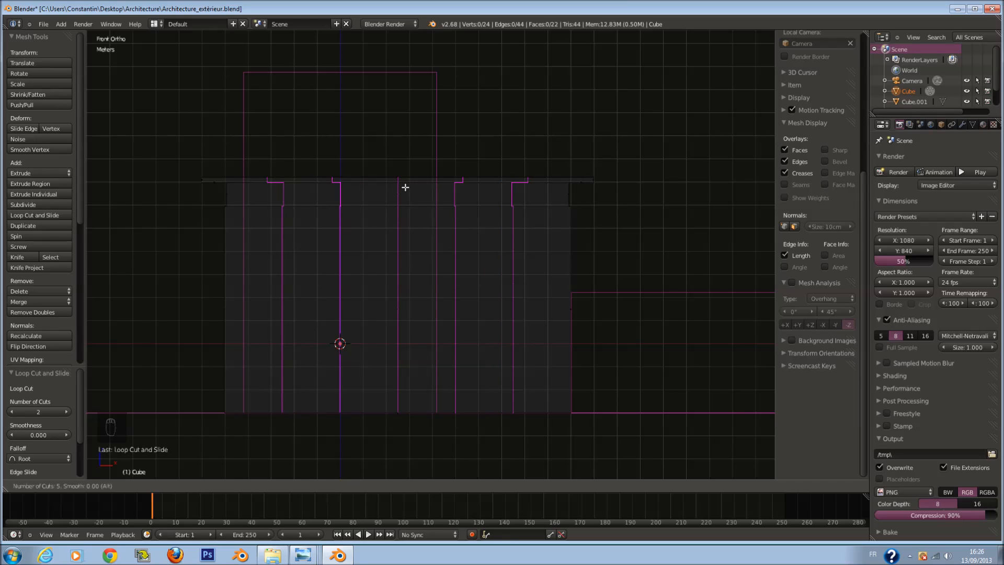
pyautogui.scroll(1, 405, 187)
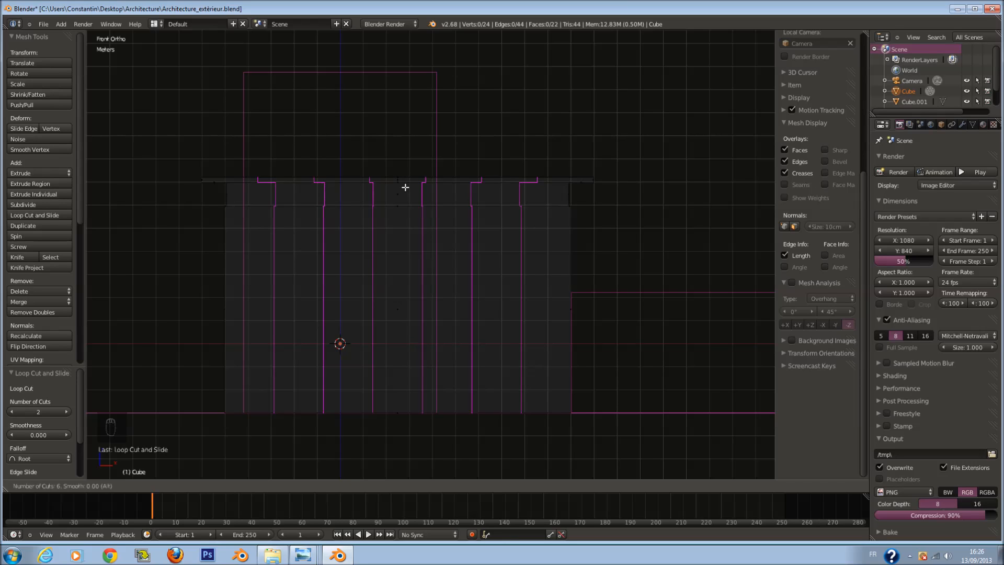
pyautogui.scroll(-1, 405, 187)
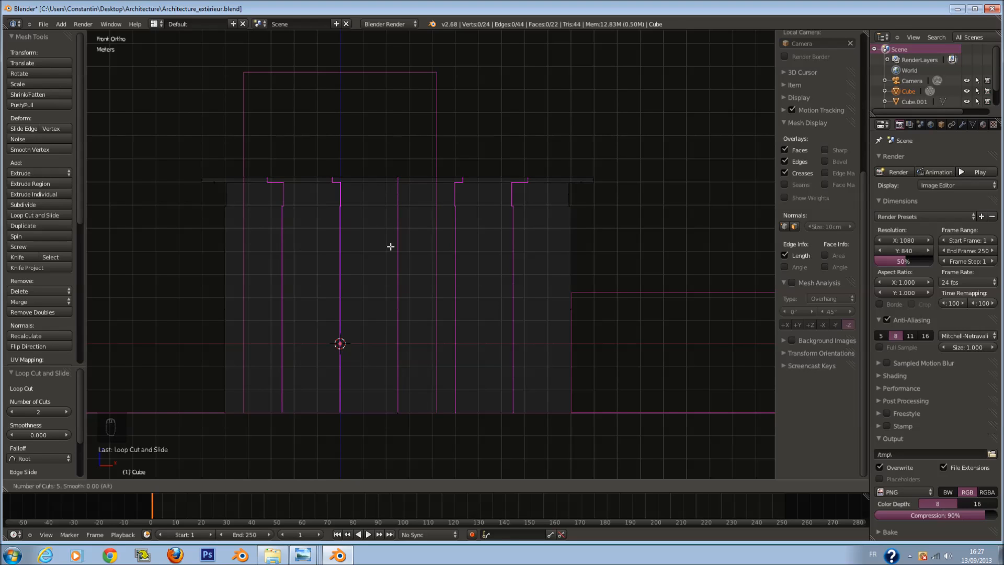
pyautogui.hotkey('ctrl', 'z')
pyautogui.hotkey('ctrl', 'z')
# Step: Add six evenly spaced vertical loop cuts across the main block's width and its roof
pyautogui.hotkey('ctrl', 'r')
pyautogui.scroll(2, 423, 185)
pyautogui.scroll(1, 423, 185)
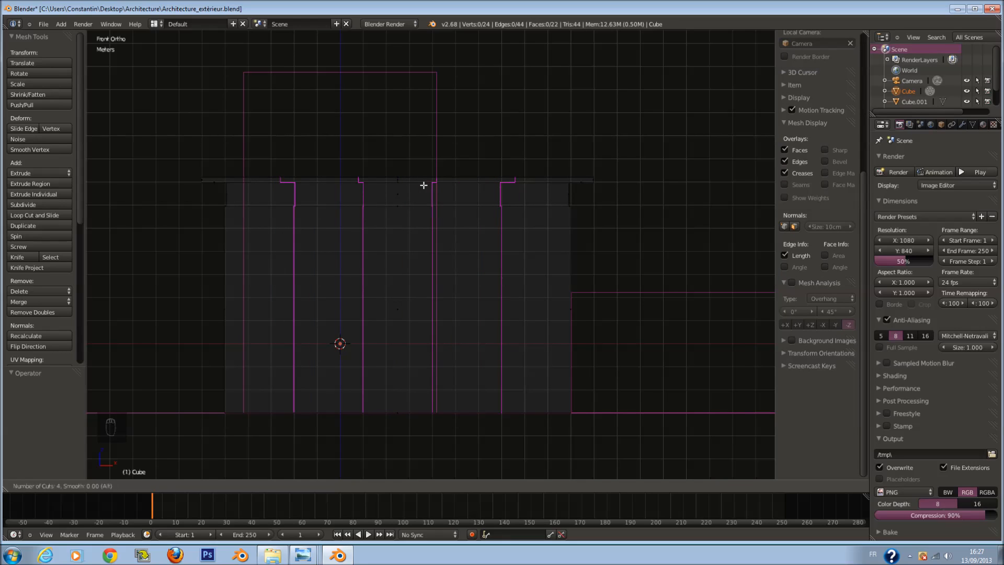
pyautogui.scroll(2, 424, 185)
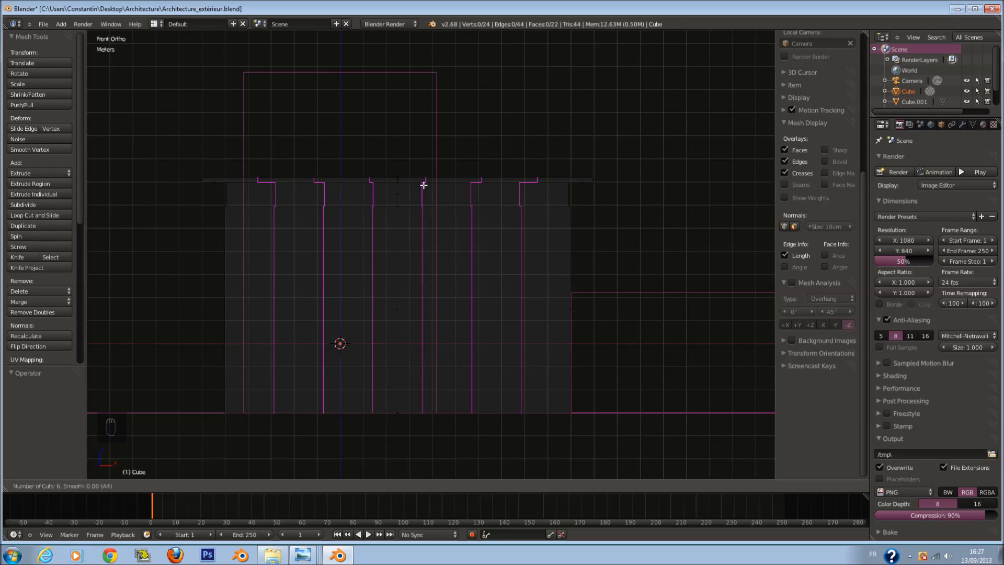
pyautogui.click(424, 185)
pyautogui.click(424, 185)
pyautogui.press('a')
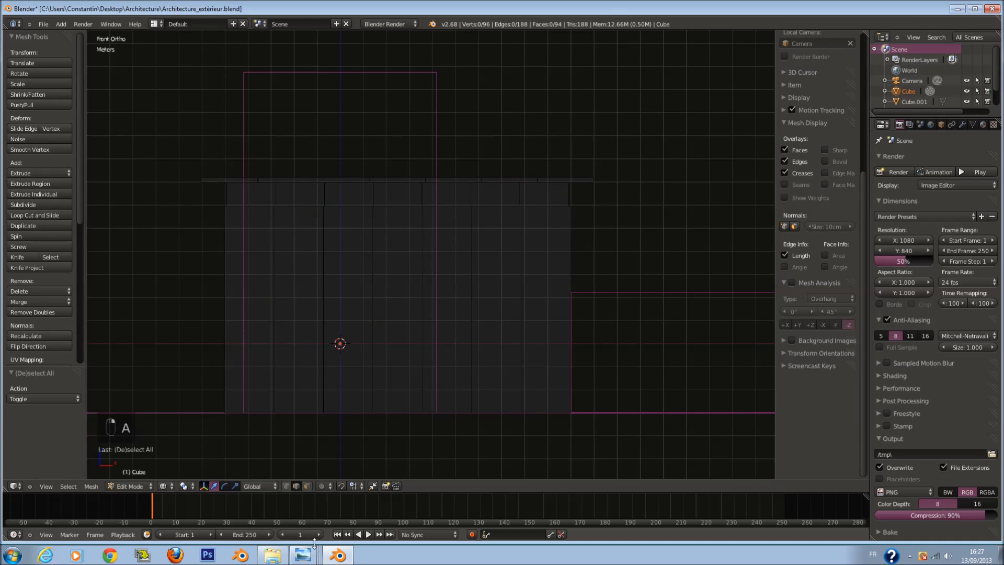
# Step: Select the leftmost new loop's vertices through the full depth and align them by scaling to 0 along X
pyautogui.press('a')
pyautogui.press('a')
pyautogui.press('a')
pyautogui.press('c')
pyautogui.press('c')
pyautogui.press('c')
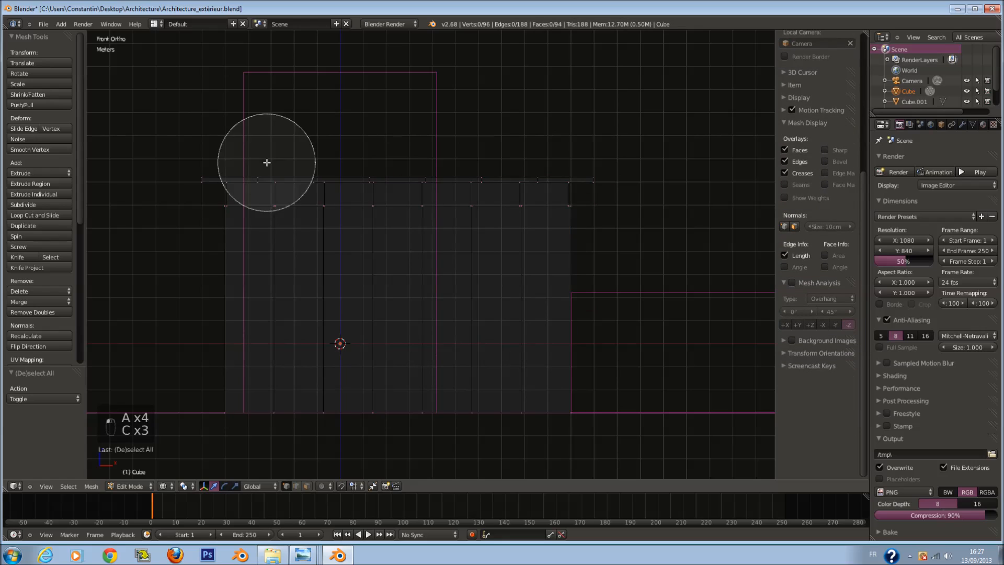
pyautogui.moveTo(265, 162); pyautogui.dragTo(271, 415)
pyautogui.rightClick(271, 414)
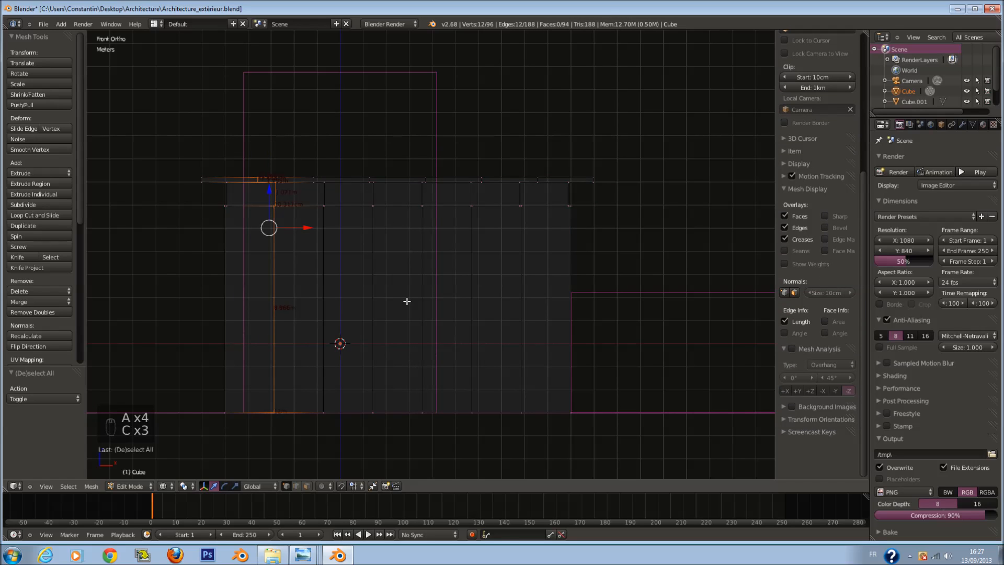
pyautogui.press('s')
pyautogui.press('0')
pyautogui.press('x')
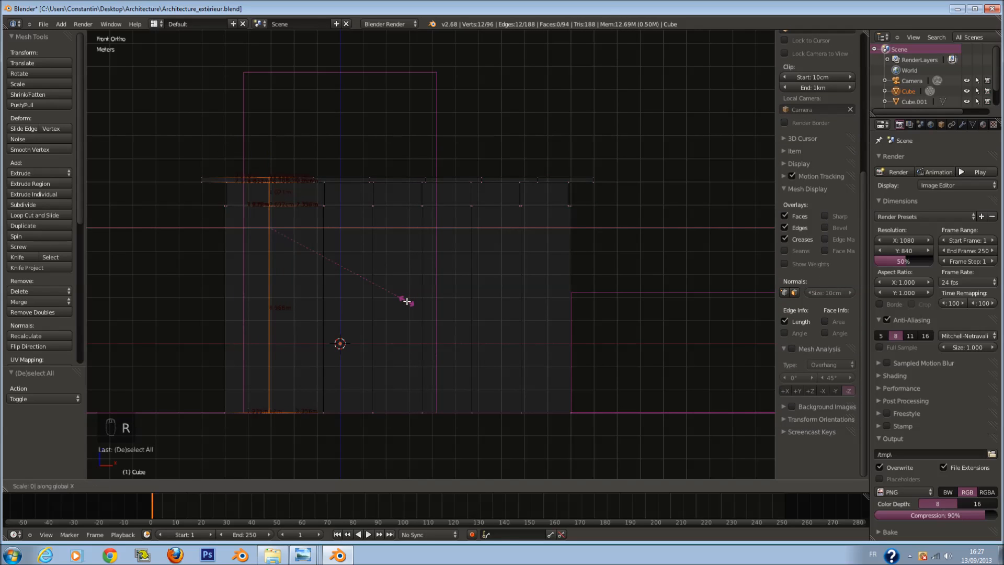
pyautogui.press('Return')
pyautogui.press('a')
# Step: Straighten the second vertical loop from the left by scaling its vertices to 0 along X
pyautogui.press('c')
pyautogui.moveTo(316, 170); pyautogui.dragTo(323, 416)
pyautogui.rightClick(327, 423)
pyautogui.press('s')
pyautogui.press('0')
pyautogui.press('x')
pyautogui.press('Return')
pyautogui.press('a')
# Step: Straighten the third vertical loop from the left with a scale of 0 along X
pyautogui.press('c')
pyautogui.moveTo(387, 162); pyautogui.dragTo(385, 412)
pyautogui.rightClick(386, 413)
pyautogui.press('r')
pyautogui.press('s')
pyautogui.press('0')
pyautogui.press('x')
pyautogui.press('Return')
pyautogui.press('a')
# Step: Align the vertices of the fourth vertical loop from the left by scaling them to 0 along X
pyautogui.press('c')
pyautogui.moveTo(420, 168); pyautogui.dragTo(417, 420)
pyautogui.rightClick(418, 421)
pyautogui.press('r')
pyautogui.press('s')
pyautogui.press('0')
pyautogui.press('x')
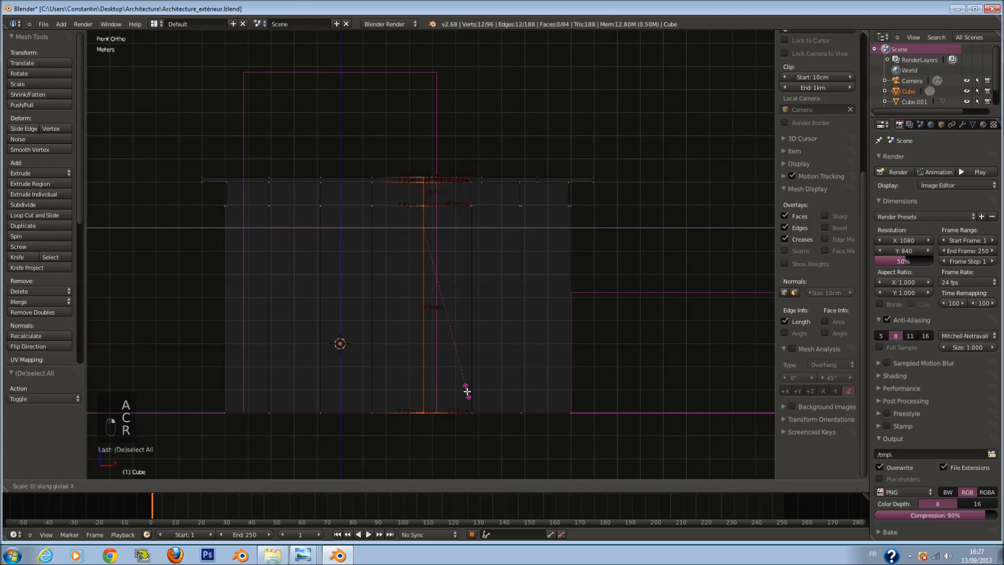
pyautogui.press('Return')
pyautogui.press('a')
# Step: Flatten the fifth vertical loop from the left to a single X position with a scale of 0
pyautogui.press('c')
pyautogui.moveTo(473, 166); pyautogui.dragTo(478, 405)
pyautogui.rightClick(479, 406)
pyautogui.press('r')
pyautogui.press('s')
pyautogui.press('x')
pyautogui.press('0')
pyautogui.press('Return')
pyautogui.press('a')
# Step: Straighten the rightmost new vertical loop by scaling its vertices to 0 along X, leaving nothing selected
pyautogui.press('c')
pyautogui.moveTo(531, 167)
pyautogui.mouseDown()
pyautogui.moveTo(511, 275)
pyautogui.moveTo(517, 439)
pyautogui.mouseUp()
pyautogui.rightClick(522, 422)
pyautogui.press('r')
pyautogui.press('s')
pyautogui.press('x')
pyautogui.press('0')
pyautogui.press('Return')
pyautogui.press('a')
pyautogui.press('a')
pyautogui.press('a')
pyautogui.press('a')
pyautogui.press('a')
# Step: Save the file and bring the two middle vertical loops close together by scaling them to 0.068 along X
pyautogui.press('c')
pyautogui.scroll(-6, 399, 168)
pyautogui.moveTo(399, 168); pyautogui.dragTo(399, 410)
pyautogui.rightClick(399, 410)
pyautogui.hotkey('ctrl', 's')
pyautogui.press('s')
pyautogui.press('y')
pyautogui.rightClick(462, 360)
pyautogui.press('s')
pyautogui.press('x')
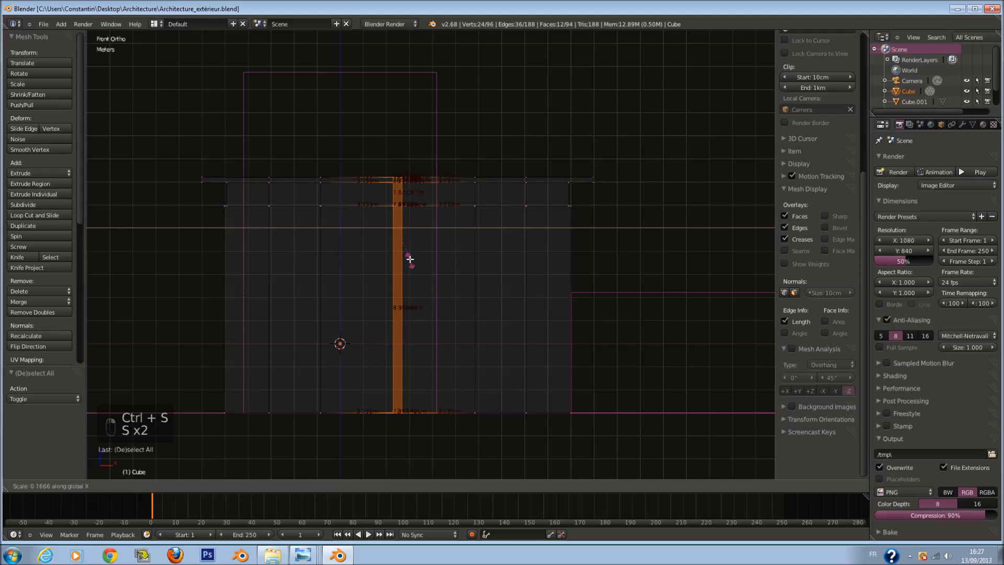
pyautogui.click(408, 241)
pyautogui.press('z')
pyautogui.press('z')
pyautogui.press('z')
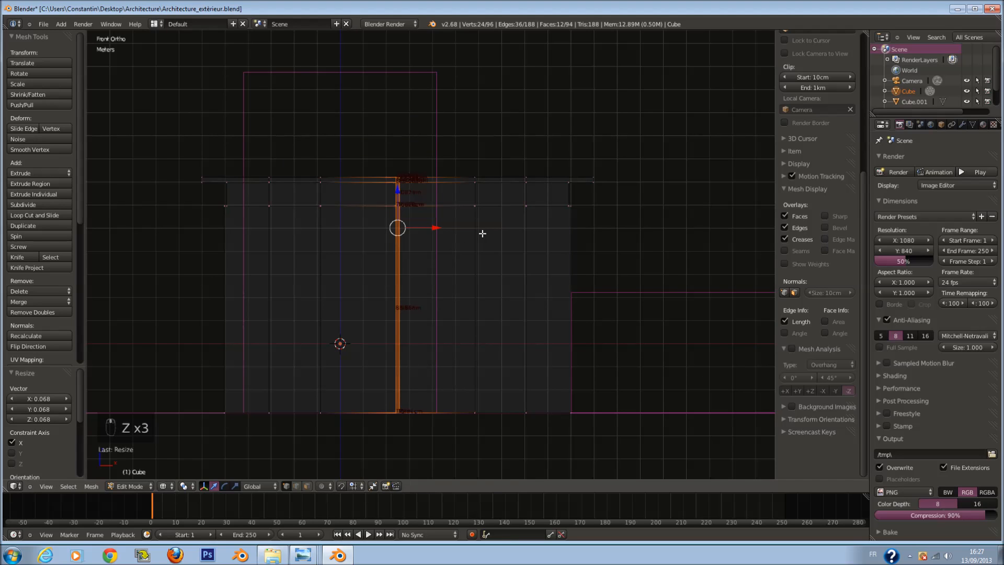
pyautogui.press('a')
# Step: Bring the two rightmost vertical loops together by scaling them along X to about 13 cm apart
pyautogui.press('c')
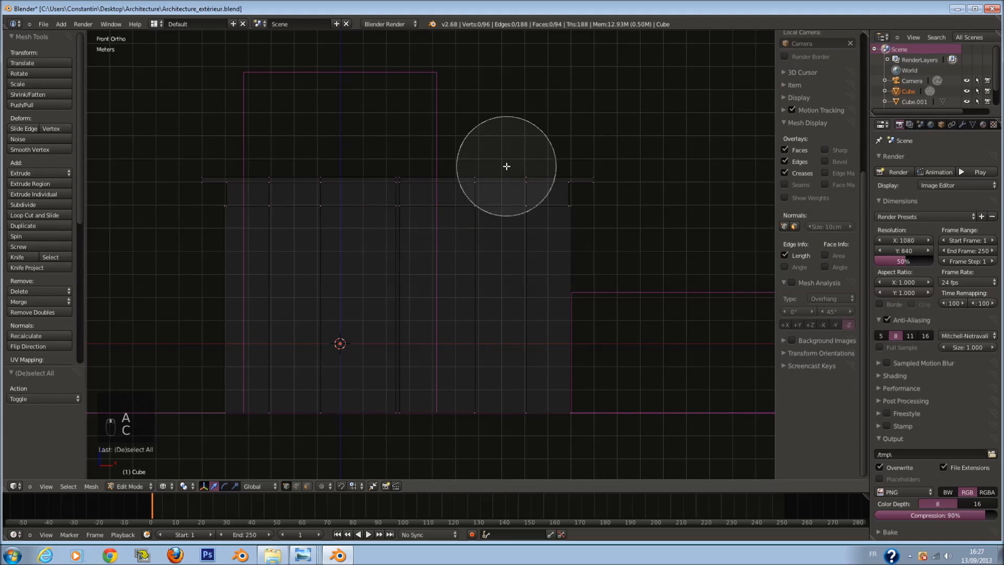
pyautogui.click(499, 195)
pyautogui.click(498, 406)
pyautogui.rightClick(505, 404)
pyautogui.press('s')
pyautogui.press('y')
pyautogui.press('s')
pyautogui.press('x')
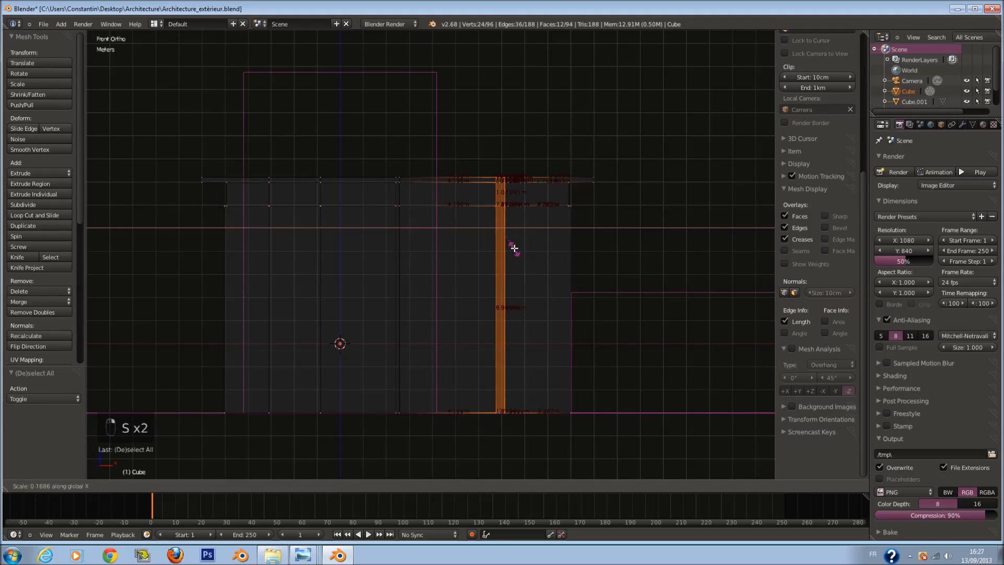
pyautogui.click(506, 235)
pyautogui.press('a')
pyautogui.press('a')
pyautogui.press('a')
pyautogui.scroll(1, 332, 180)
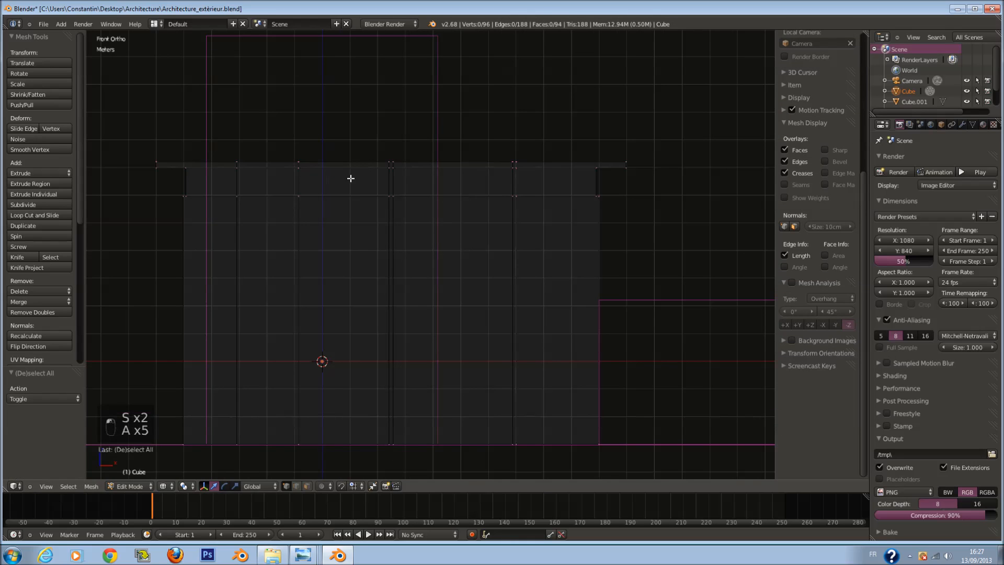
# Step: Add one centered vertical loop cut between the two closely spaced middle loops
pyautogui.press('a')
pyautogui.press('a')
pyautogui.hotkey('ctrl', 'r')
pyautogui.click(394, 151)
pyautogui.click(395, 151)
pyautogui.press('a')
# Step: Select all faces of the main block left of the center loop, delete them, and leave mesh editing
pyautogui.click(307, 486)
pyautogui.scroll(-1, 267, 262)
pyautogui.press('b')
pyautogui.moveTo(191, 88); pyautogui.dragTo(399, 457)
pyautogui.press('x')
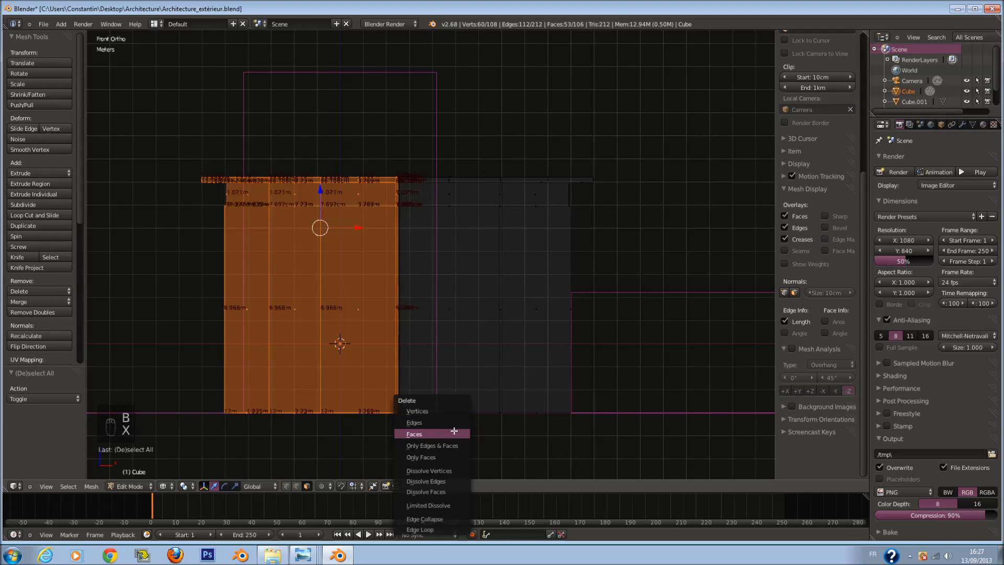
pyautogui.click(455, 433)
pyautogui.press('Tab')
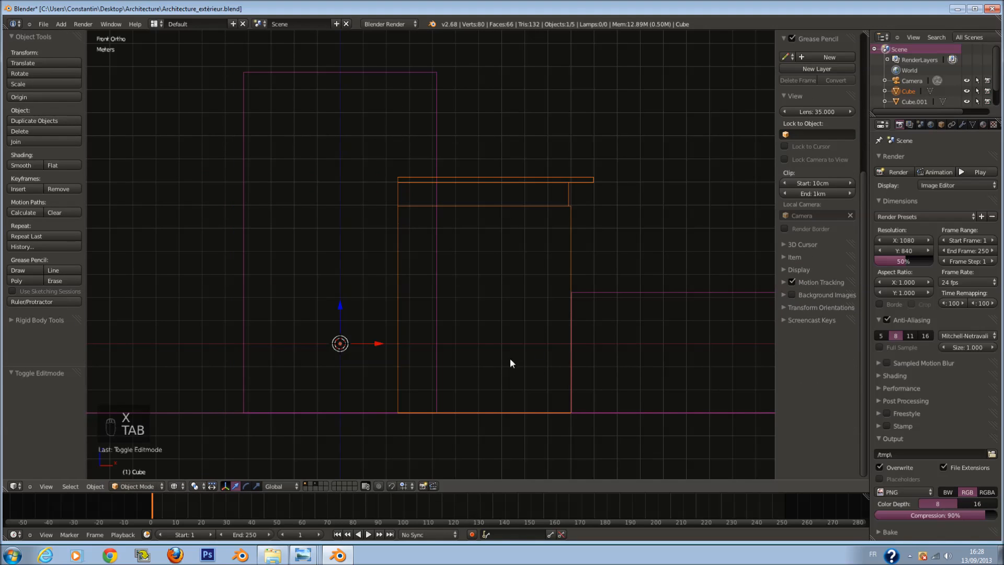
# Step: Add a Mirror modifier to the remaining half of the main block
pyautogui.click(962, 124)
pyautogui.click(951, 158)
pyautogui.click(780, 263)
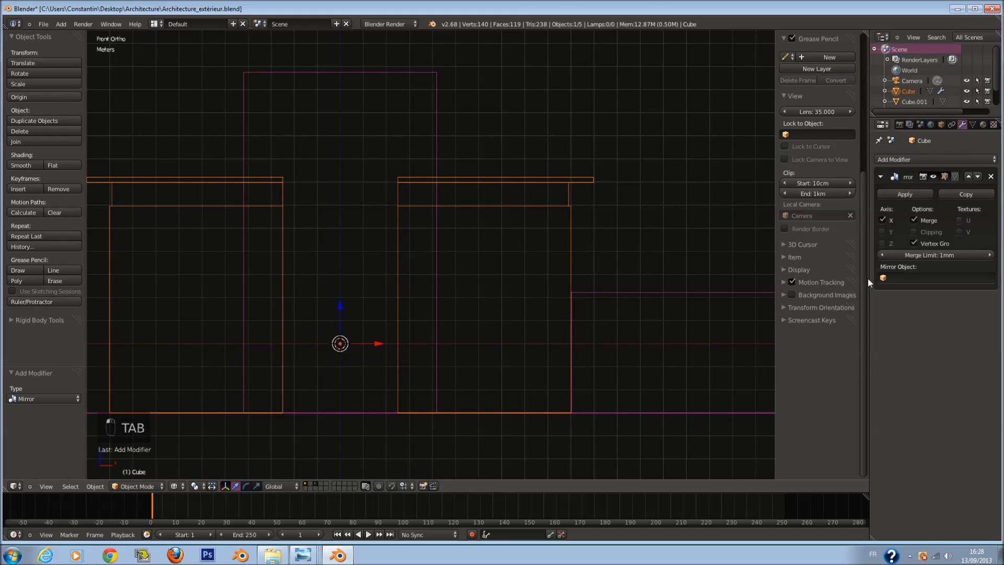
# Step: Examine the gap between the remaining half and its mirrored copy in shaded and front wireframe views
pyautogui.scroll(-2, 568, 256)
pyautogui.scroll(2, 536, 265)
pyautogui.moveTo(536, 264); pyautogui.dragTo(521, 314, button='middle')
pyautogui.press('Tab')
pyautogui.press('z')
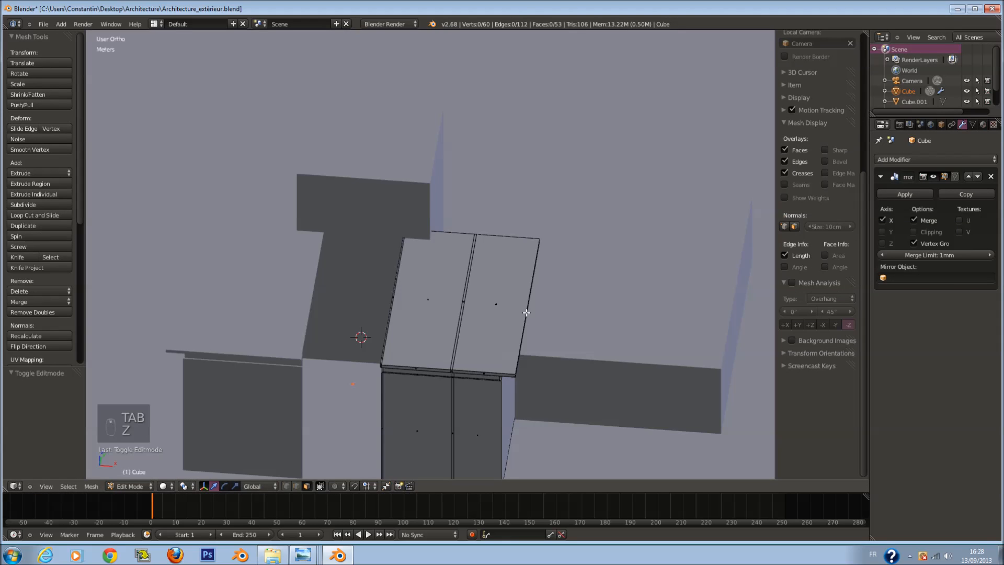
pyautogui.press('a')
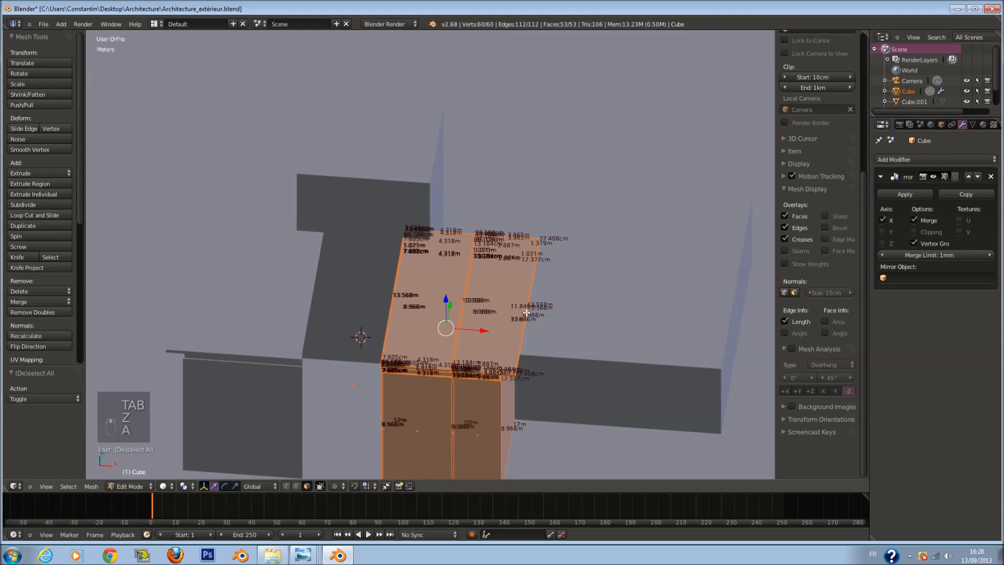
pyautogui.press('KP_1')
pyautogui.scroll(5, 523, 312)
pyautogui.press('z')
pyautogui.keyDown('ctrl'); pyautogui.scroll(2, 442, 238); pyautogui.keyUp('ctrl')
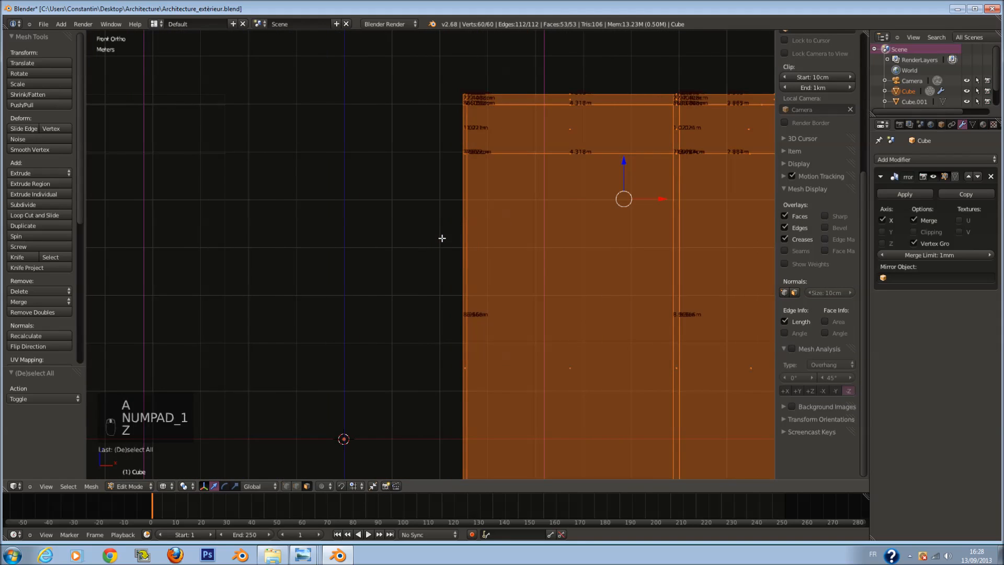
pyautogui.scroll(-5, 441, 238)
pyautogui.press('a')
pyautogui.press('a')
pyautogui.press('Tab')
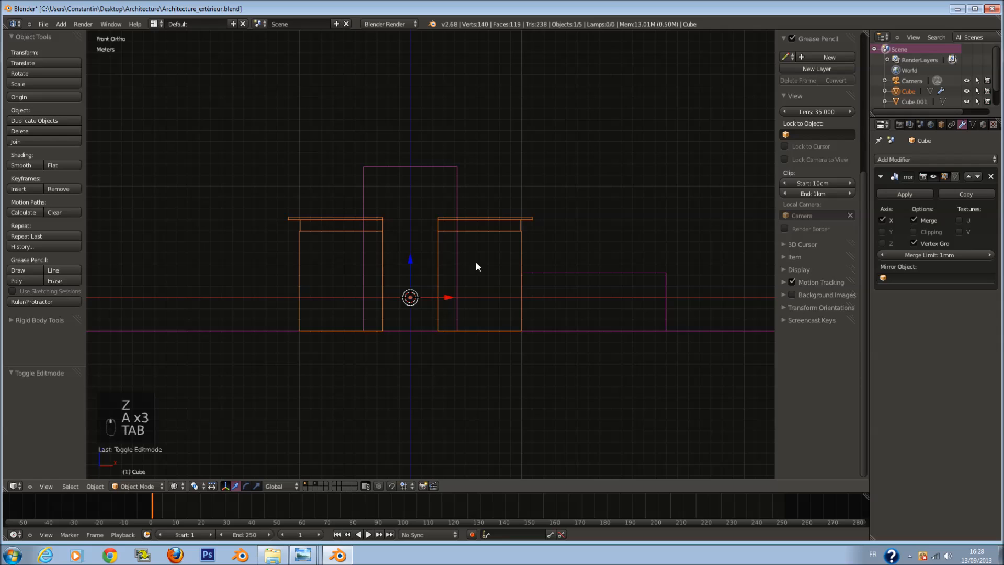
# Step: Try applying the main block's location, undo it, and check the object's location coordinates
pyautogui.scroll(2, 485, 285)
pyautogui.hotkey('ctrl', 'a')
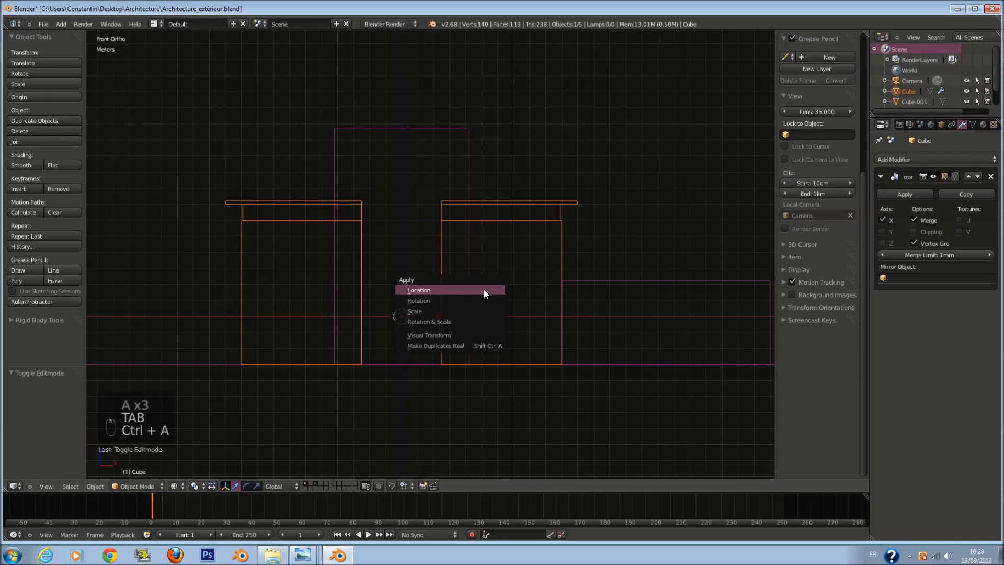
pyautogui.click(484, 289)
pyautogui.hotkey('ctrl', 'z')
pyautogui.hotkey('ctrl', 'a')
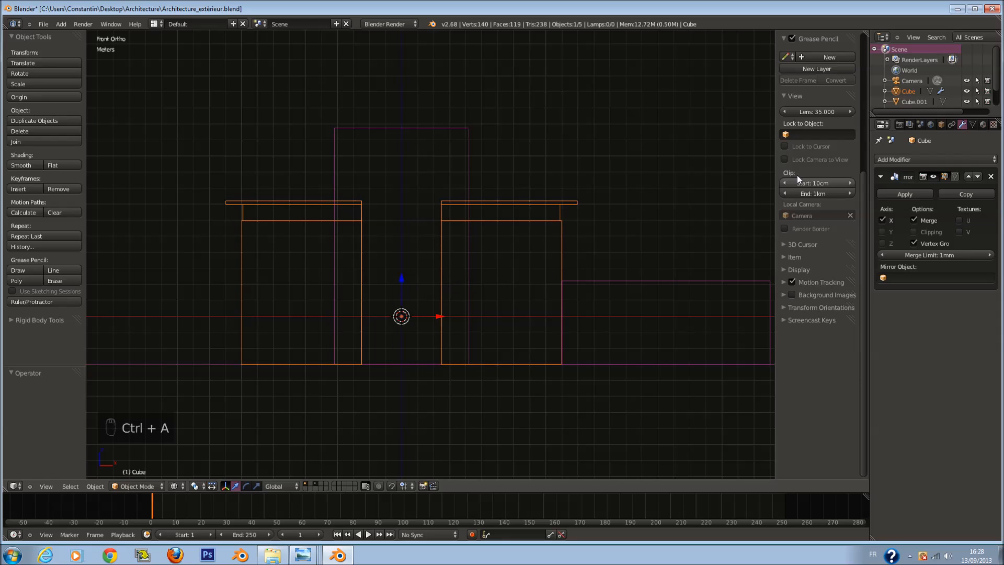
pyautogui.scroll(8, 833, 95)
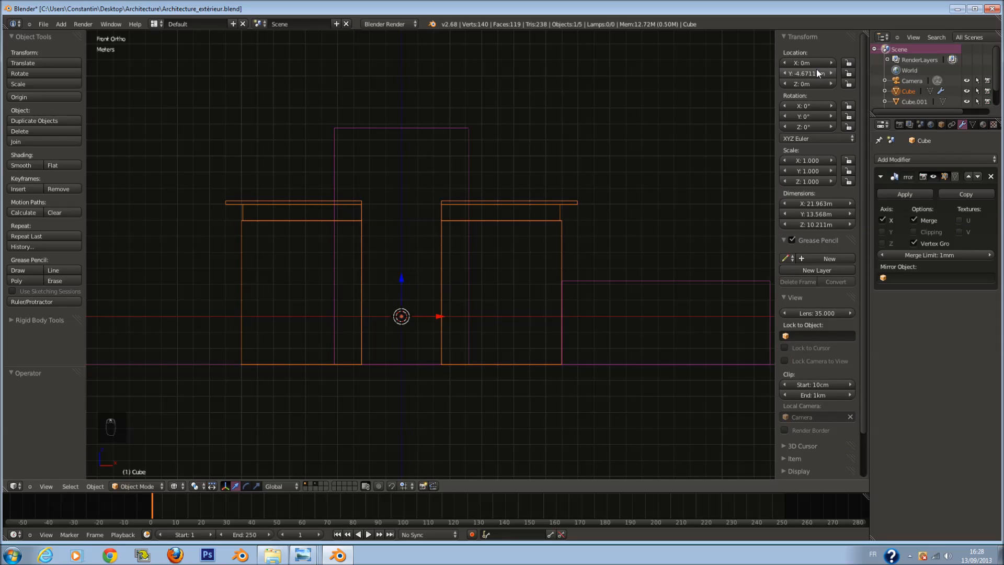
pyautogui.click(815, 70)
pyautogui.press('Escape')
# Step: Try shifting the whole half-block mesh along negative X toward its mirrored copy, and undo the move
pyautogui.press('Tab')
pyautogui.press('a')
pyautogui.press('a')
pyautogui.press('a')
pyautogui.press('a')
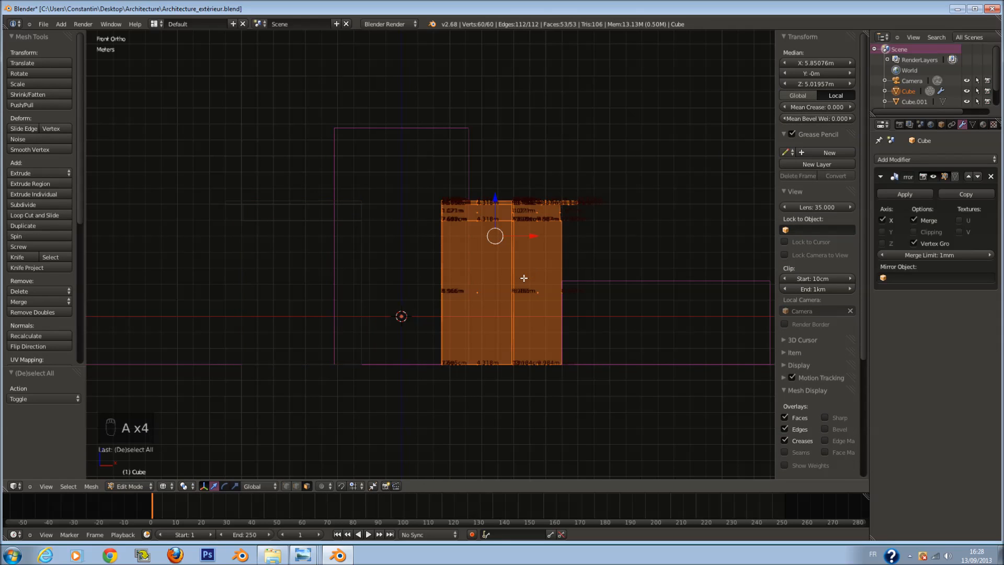
pyautogui.moveTo(523, 236); pyautogui.dragTo(500, 237)
pyautogui.press('z')
pyautogui.scroll(2, 501, 236)
pyautogui.hotkey('ctrl', 'z')
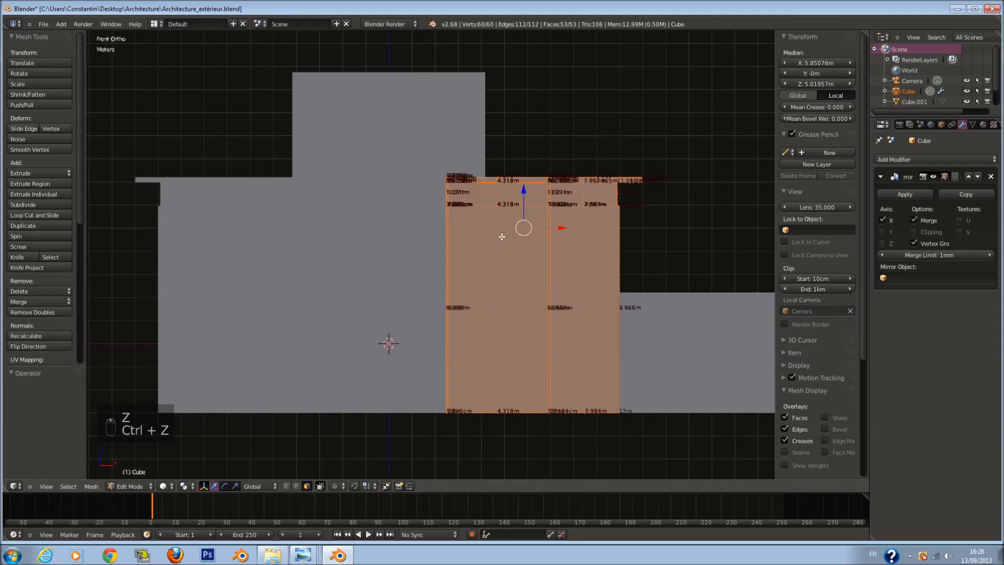
# Step: Undo the mirrored half and its cuts, returning the main block to its uncut, full-width shape in wireframe display
pyautogui.press('Tab')
pyautogui.press('z')
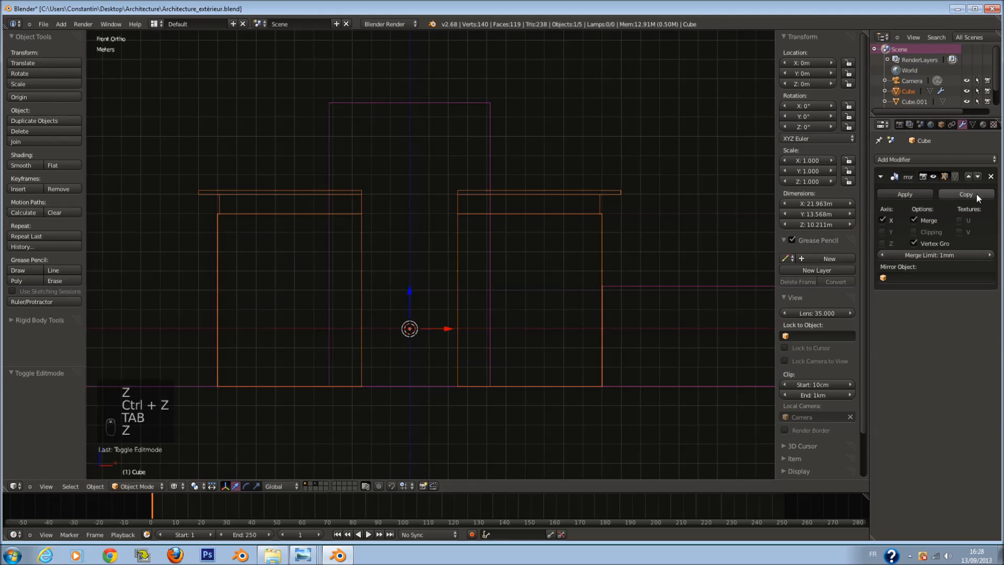
pyautogui.press('Tab')
pyautogui.hotkey('ctrl', 'z')
pyautogui.hotkey('ctrl', 'z')
pyautogui.hotkey('ctrl', 'z')
pyautogui.hotkey('ctrl', 'z')
pyautogui.hotkey('ctrl', 'z')
pyautogui.hotkey('ctrl', 'z')
pyautogui.hotkey('ctrl', 'z')
pyautogui.hotkey('ctrl', 'z')
pyautogui.hotkey('ctrl', 'z')
pyautogui.hotkey('ctrl', 'z')
pyautogui.hotkey('ctrl', 'z')
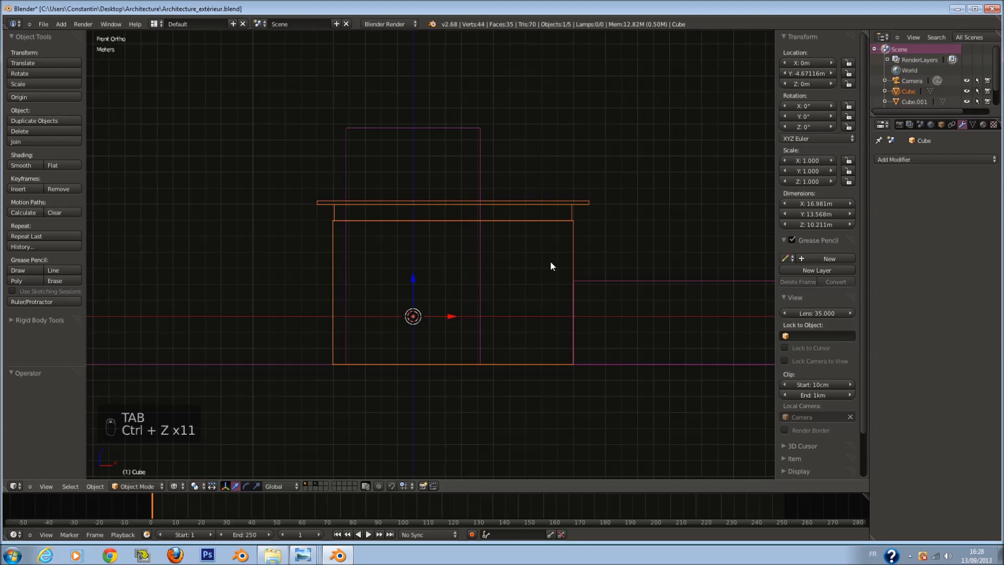
# Step: Set the main block's origin to its geometry and open its mesh for editing
pyautogui.click(58, 98)
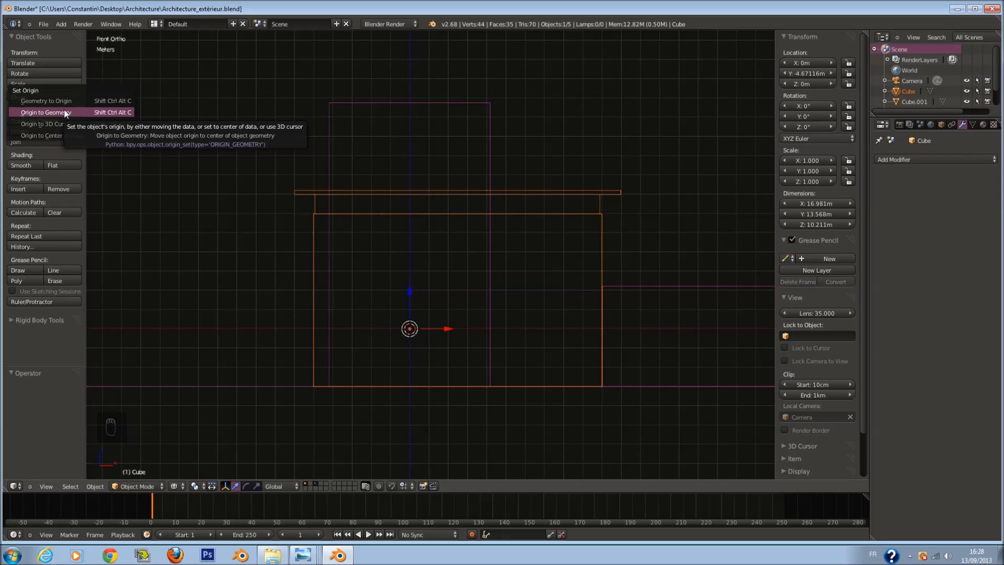
pyautogui.click(65, 112)
pyautogui.press('Tab')
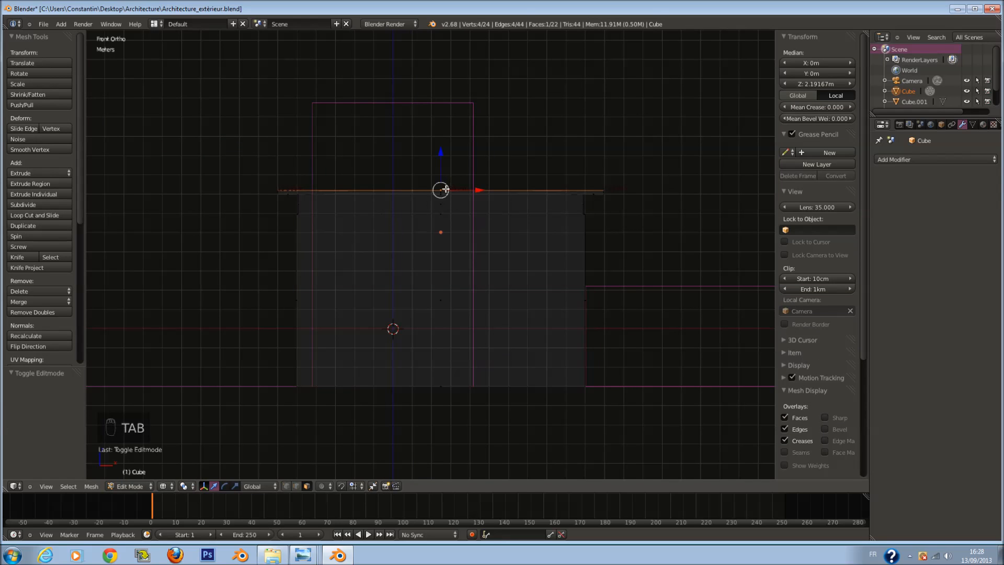
# Step: Try adding four vertical loop cuts across the main block, and undo them
pyautogui.press('a')
pyautogui.press('a')
pyautogui.hotkey('ctrl', 'r')
pyautogui.scroll(3, 445, 189)
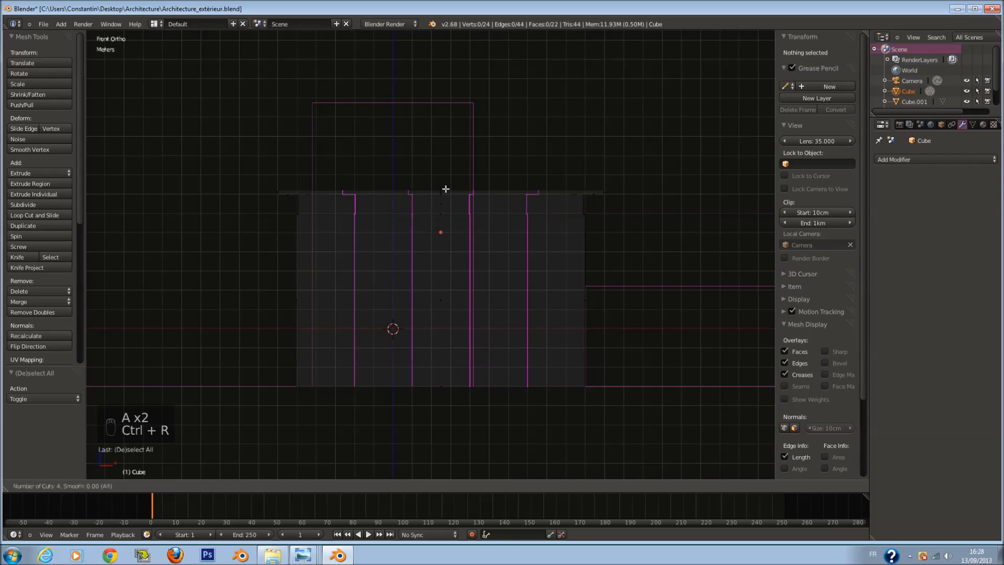
pyautogui.click(446, 189)
pyautogui.rightClick(446, 189)
pyautogui.hotkey('ctrl', 'z')
# Step: Add six evenly spaced vertical loop cuts across the width of the main block
pyautogui.hotkey('ctrl', 'r')
pyautogui.scroll(4, 445, 189)
pyautogui.click(446, 188)
pyautogui.rightClick(445, 189)
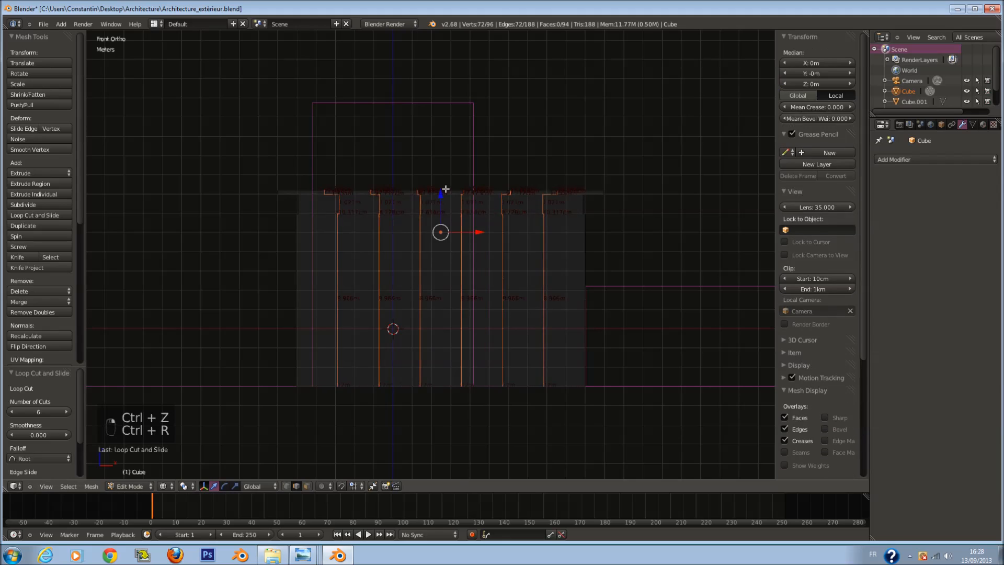
pyautogui.press('a')
pyautogui.press('a')
pyautogui.scroll(2, 309, 444)
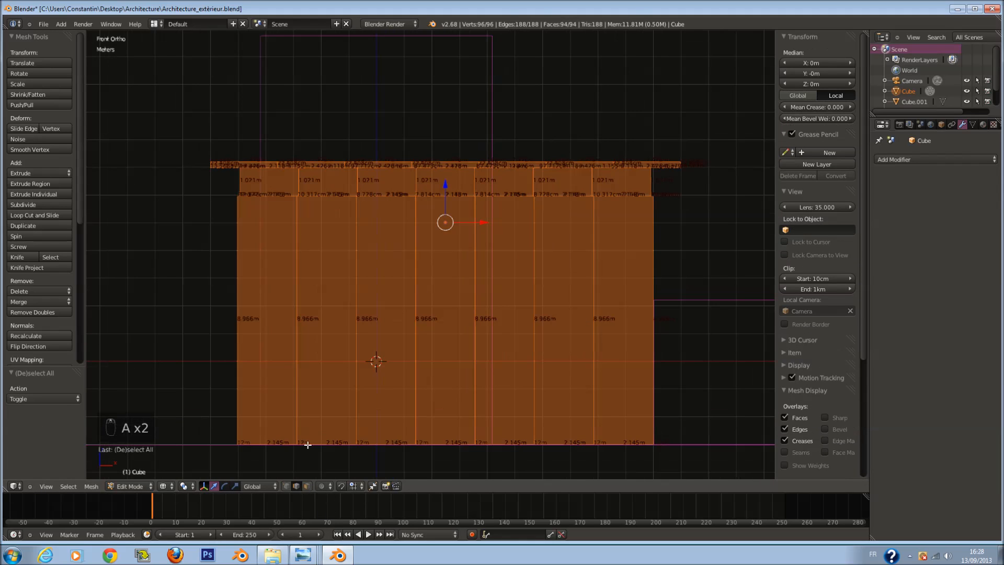
# Step: Straighten the leftmost vertical loop of the main block by scaling its vertices to 0 along X
pyautogui.press('a')
pyautogui.moveTo(308, 147)
pyautogui.mouseDown()
pyautogui.moveTo(281, 162)
pyautogui.moveTo(294, 433)
pyautogui.mouseUp()
pyautogui.rightClick(293, 433)
pyautogui.press('s')
pyautogui.press('x')
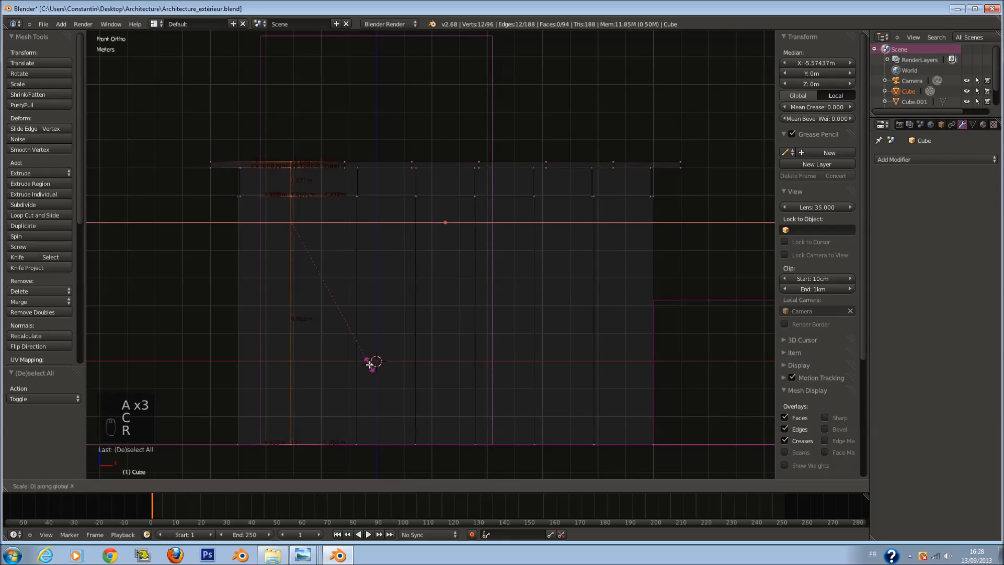
pyautogui.click(370, 365)
# Step: Flatten the second vertical loop from the left to 0 along X
pyautogui.press('a')
pyautogui.press('c')
pyautogui.moveTo(349, 136); pyautogui.dragTo(353, 428)
pyautogui.rightClick(353, 429)
pyautogui.press('r')
pyautogui.press('x')
pyautogui.press('0')
pyautogui.click(444, 338)
# Step: Flatten the third vertical loop from the left to 0 along X
pyautogui.press('a')
pyautogui.press('c')
pyautogui.moveTo(417, 150); pyautogui.dragTo(431, 438)
pyautogui.rightClick(431, 438)
pyautogui.press('s')
pyautogui.press('x')
pyautogui.press('0')
pyautogui.click(451, 361)
# Step: Flatten the fourth vertical loop from the left to 0 along X
pyautogui.press('a')
pyautogui.press('c')
pyautogui.moveTo(472, 197); pyautogui.dragTo(475, 422)
pyautogui.rightClick(476, 422)
pyautogui.press('s')
pyautogui.press('x')
pyautogui.press('0')
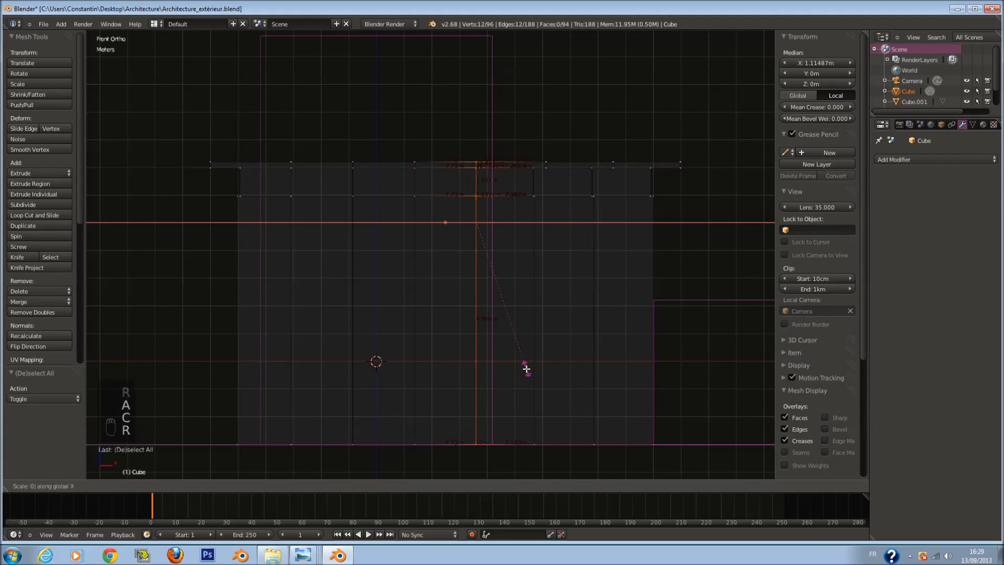
pyautogui.click(524, 366)
# Step: Flatten the fifth vertical loop from the left to 0 along X
pyautogui.press('a')
pyautogui.press('c')
pyautogui.moveTo(537, 168); pyautogui.dragTo(515, 459)
pyautogui.rightClick(515, 459)
pyautogui.press('s')
pyautogui.press('x')
pyautogui.click(544, 430)
# Step: Flatten the rightmost vertical loop of the main block to 0 along X
pyautogui.press('a')
pyautogui.press('c')
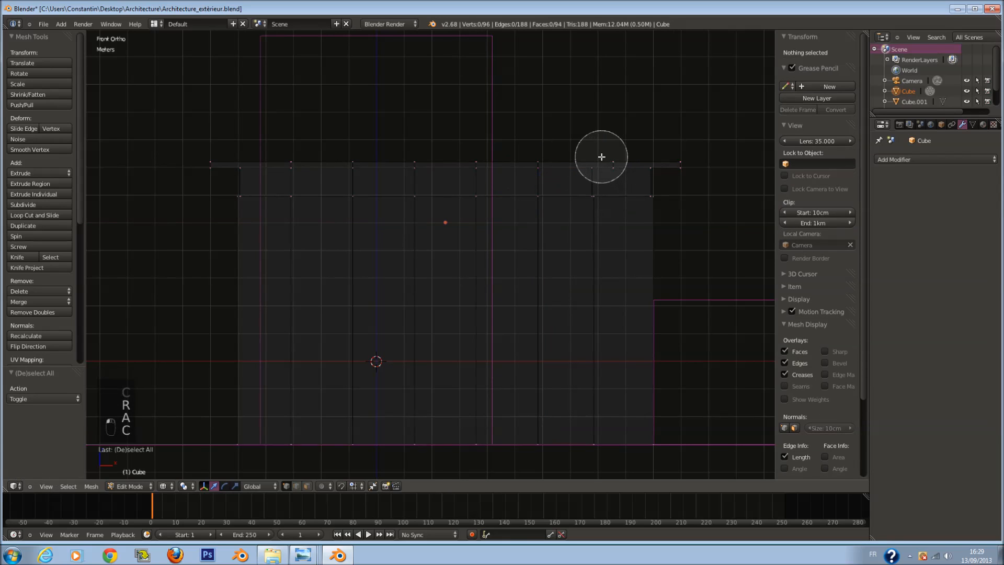
pyautogui.moveTo(600, 157); pyautogui.dragTo(583, 437)
pyautogui.rightClick(575, 436)
pyautogui.press('a')
pyautogui.press('a')
pyautogui.press('a')
pyautogui.press('a')
pyautogui.press('a')
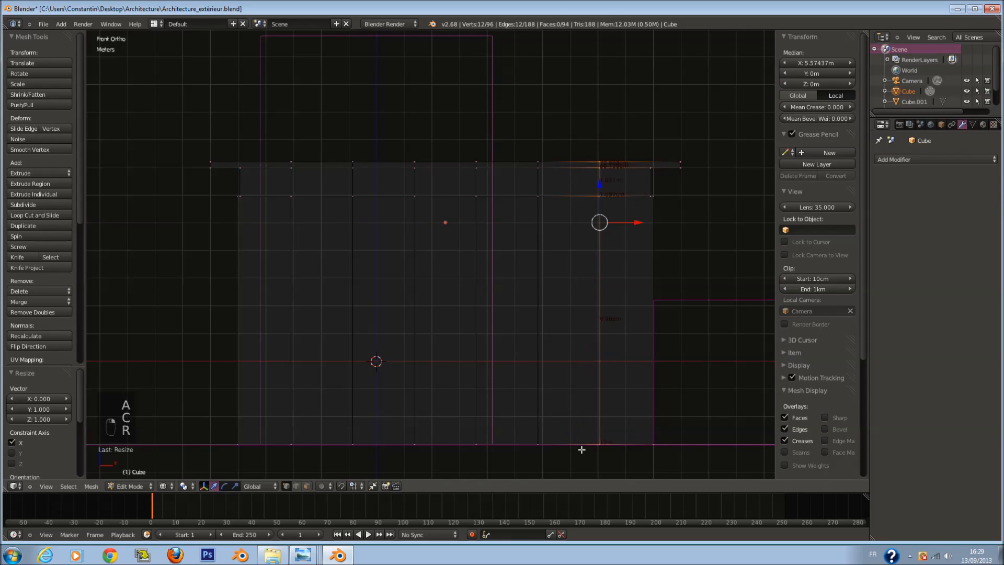
# Step: Scale the two central vertical loops together along X to form a thin strip at the block's middle
pyautogui.hotkey('ctrl', 'r')
pyautogui.rightClick(446, 158)
pyautogui.press('a')
pyautogui.press('c')
pyautogui.scroll(-1, 450, 156)
pyautogui.rightClick(450, 152)
pyautogui.press('a')
pyautogui.press('c')
pyautogui.scroll(-4, 448, 143)
pyautogui.moveTo(449, 142); pyautogui.dragTo(479, 427)
pyautogui.rightClick(478, 427)
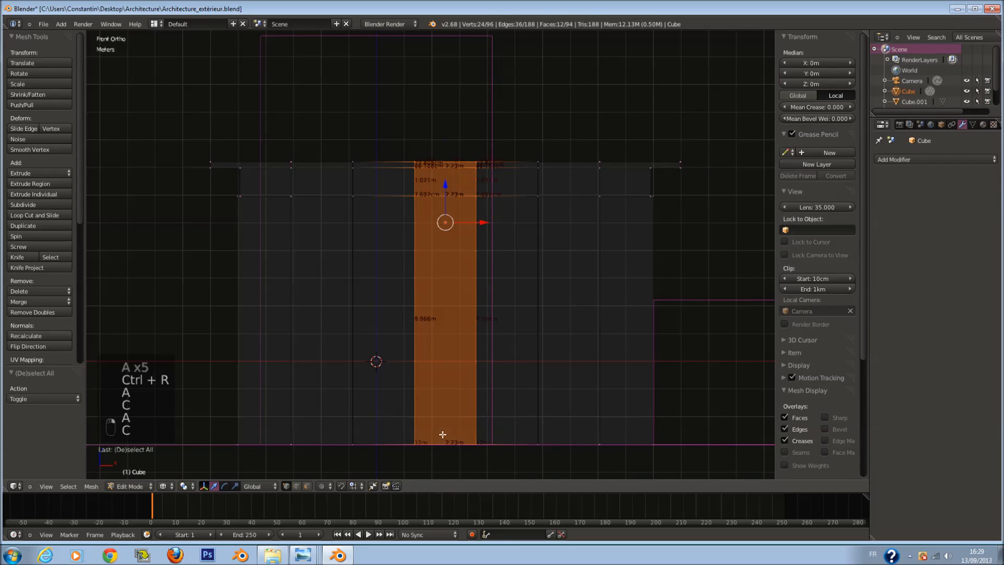
pyautogui.press('s')
pyautogui.press('x')
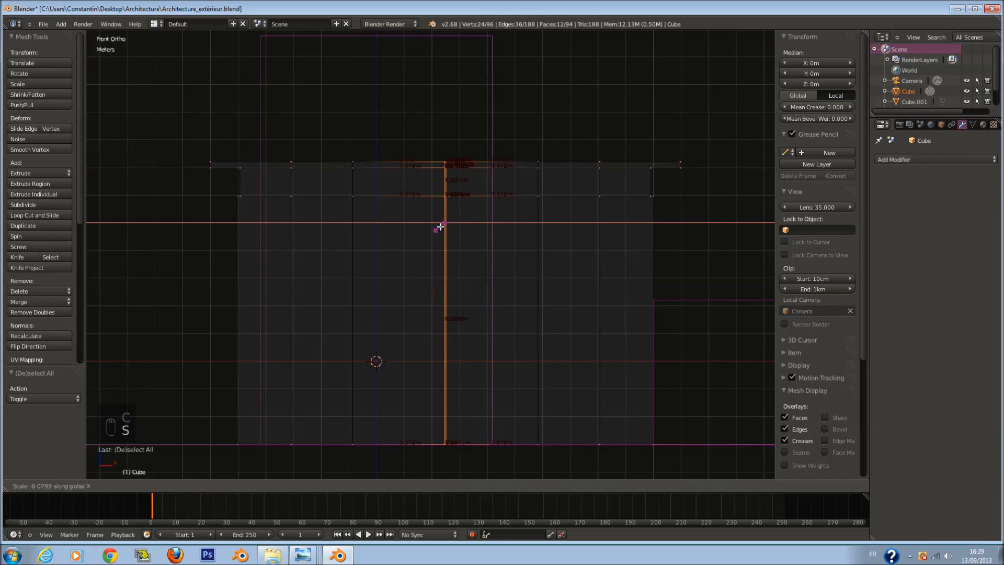
pyautogui.click(445, 243)
# Step: Add a centred vertical loop cut through the thin strip in the middle of the block
pyautogui.press('a')
pyautogui.hotkey('ctrl', 'r')
pyautogui.click(443, 149)
pyautogui.rightClick(444, 149)
# Step: Try deleting the left half of the main block, and undo the deletion
pyautogui.press('a')
pyautogui.scroll(-1, 316, 440)
pyautogui.press('b')
pyautogui.moveTo(232, 80); pyautogui.dragTo(445, 442)
pyautogui.press('x')
pyautogui.click(525, 428)
pyautogui.scroll(2, 526, 336)
pyautogui.hotkey('ctrl', 'z')
pyautogui.press('x')
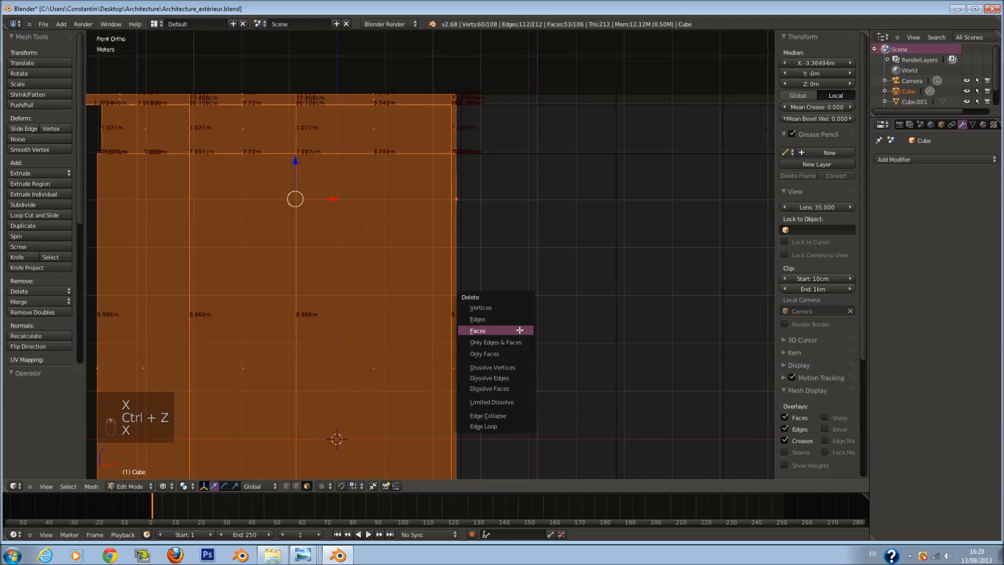
pyautogui.click(523, 341)
pyautogui.scroll(2, 480, 161)
pyautogui.press('a')
pyautogui.hotkey('ctrl', 'z')
pyautogui.hotkey('ctrl', 'z')
pyautogui.hotkey('ctrl', 'z')
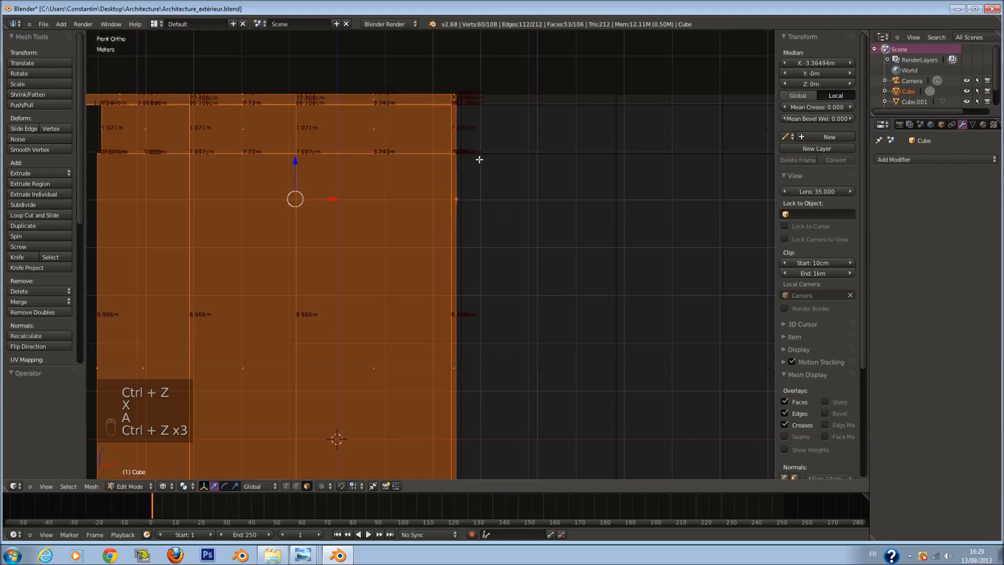
# Step: Clear the mesh selection and turn off the edge length display
pyautogui.press('a')
pyautogui.scroll(-2, 432, 287)
pyautogui.scroll(-2, 432, 287)
pyautogui.press('a')
pyautogui.press('a')
pyautogui.press('a')
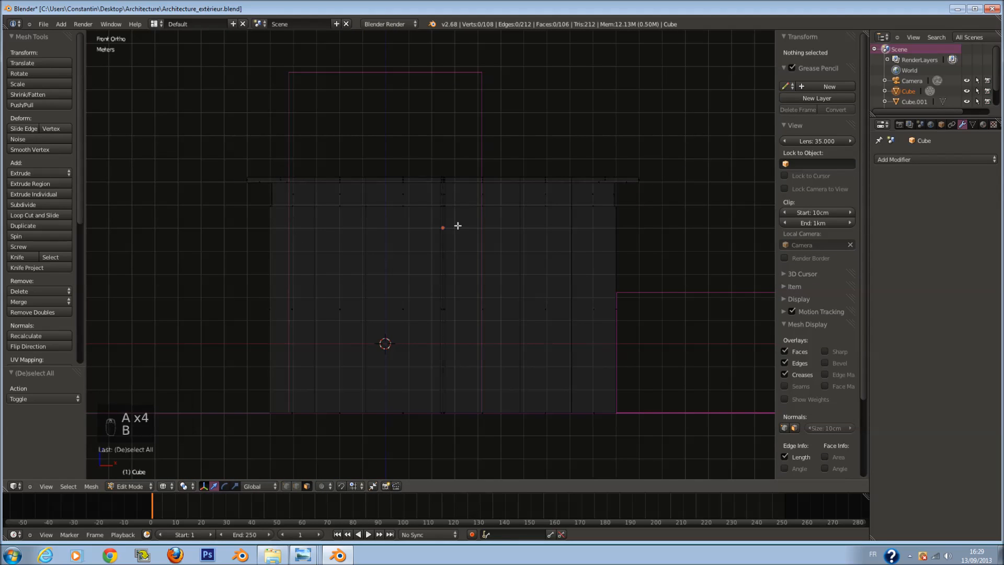
pyautogui.click(784, 457)
# Step: Delete the faces of the main block's left half up to its centre line
pyautogui.press('b')
pyautogui.moveTo(218, 80); pyautogui.dragTo(443, 478)
pyautogui.scroll(4, 552, 268)
pyautogui.press('x')
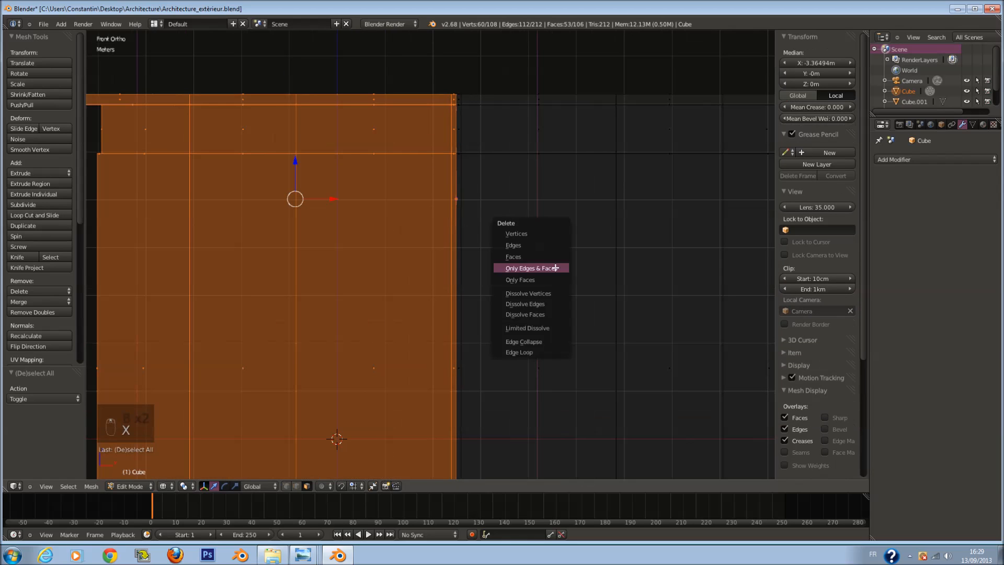
pyautogui.click(549, 257)
# Step: Add a Mirror modifier to the remaining right half and reopen its mesh for editing
pyautogui.press('Tab')
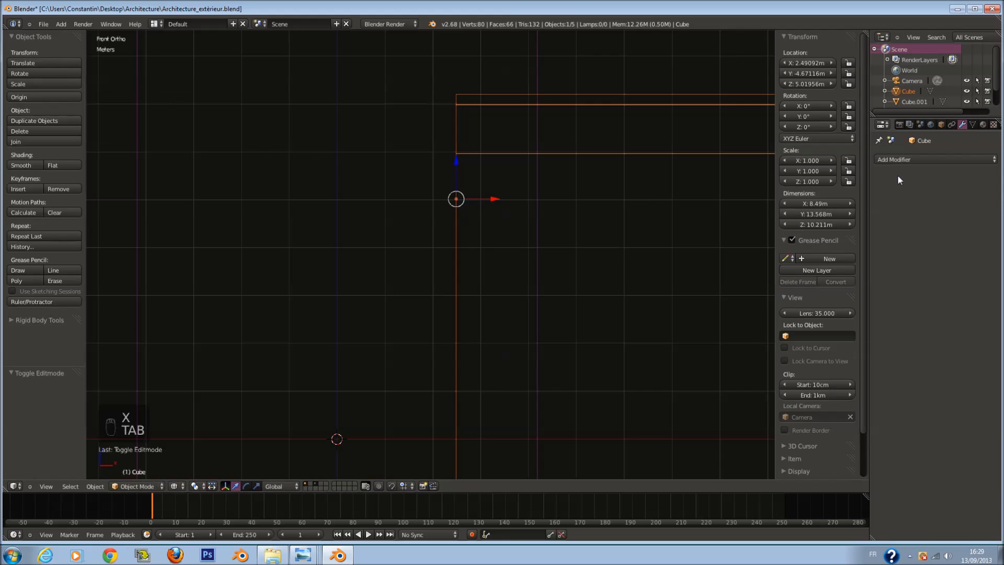
pyautogui.click(914, 159)
pyautogui.click(755, 262)
pyautogui.press('Tab')
pyautogui.scroll(-4, 556, 234)
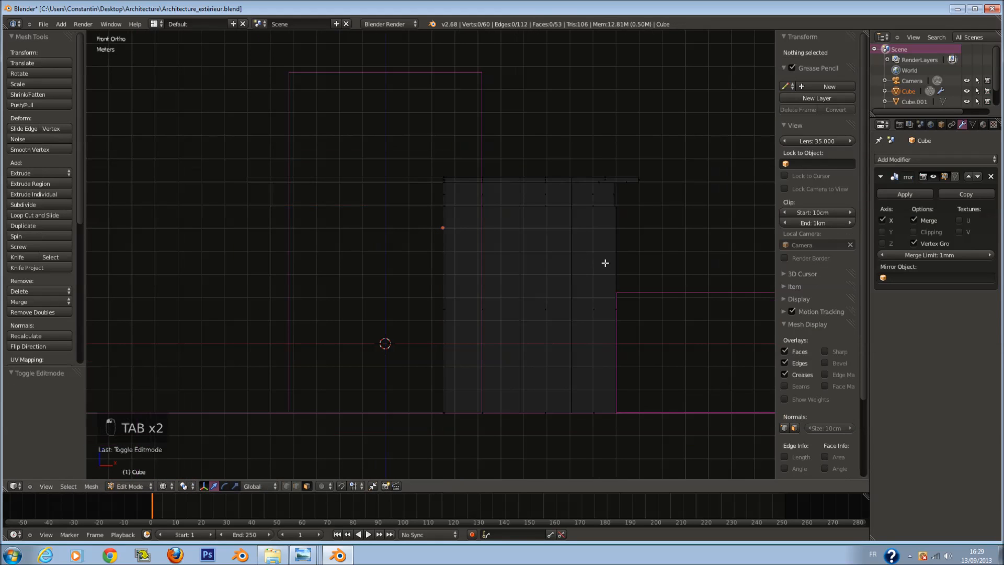
# Step: Scale the two vertical loops inside the right half to 0.175 along X, forming a narrow strip
pyautogui.press('a')
pyautogui.press('a')
pyautogui.press('a')
pyautogui.scroll(1, 564, 161)
pyautogui.press('c')
pyautogui.moveTo(560, 152); pyautogui.dragTo(563, 443)
pyautogui.rightClick(563, 442)
pyautogui.press('s')
pyautogui.rightClick(627, 316)
pyautogui.press('s')
pyautogui.press('x')
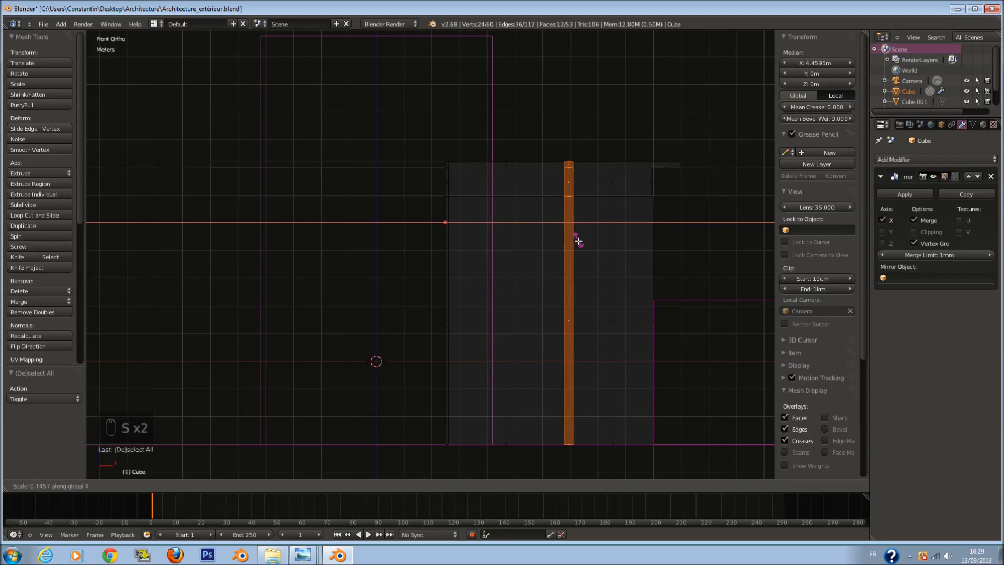
pyautogui.click(577, 237)
# Step: Narrow that vertical strip further along X in two passes, the first by a factor of 0.372
pyautogui.press('s')
pyautogui.press('x')
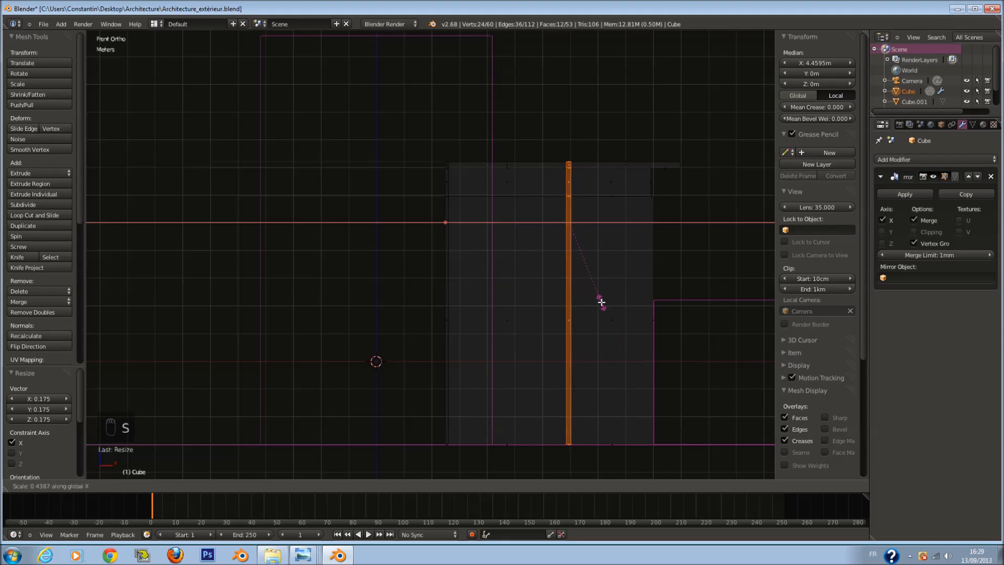
pyautogui.click(596, 290)
pyautogui.scroll(3, 418, 243)
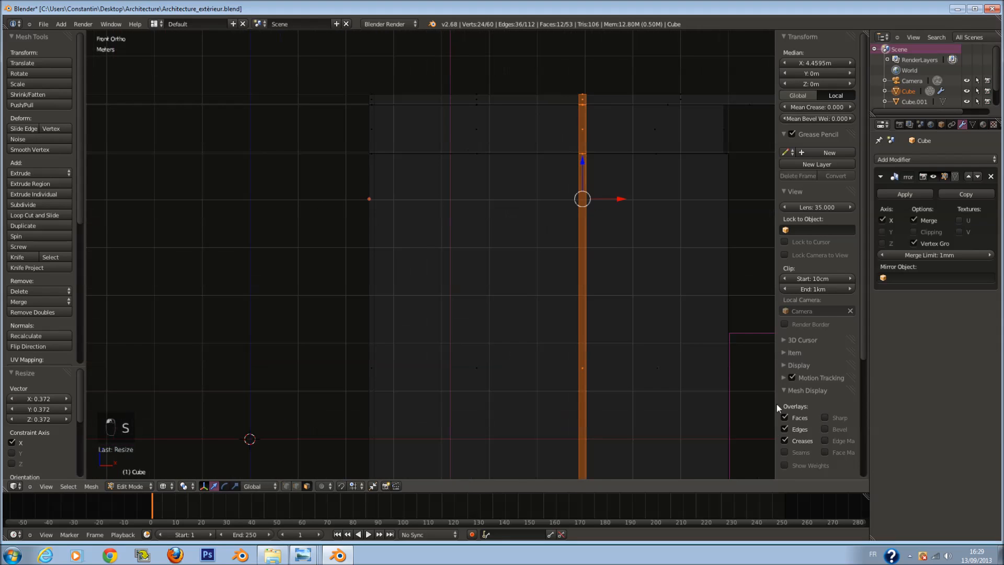
pyautogui.press('s')
pyautogui.press('x')
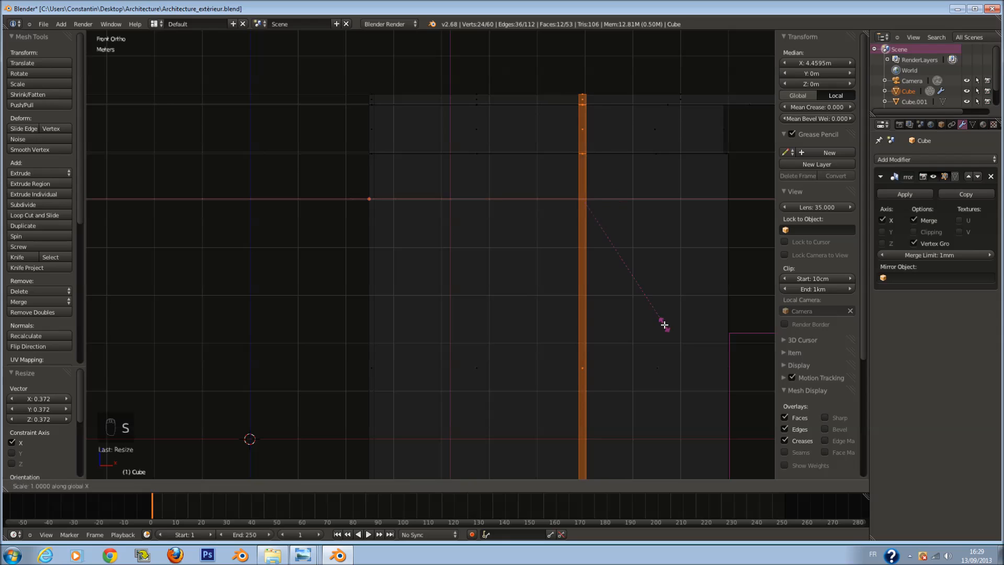
pyautogui.click(644, 304)
# Step: Move the narrow strip 1.137 m along positive X and switch to shaded display
pyautogui.scroll(-2, 610, 262)
pyautogui.press('z')
pyautogui.press('z')
pyautogui.moveTo(558, 216); pyautogui.dragTo(597, 218)
pyautogui.press('z')
# Step: Cut two vertical edge loops between the central strip and the outer strip, and scale them along X to about 0.1
pyautogui.hotkey('ctrl', 'r')
pyautogui.scroll(1, 496, 131)
pyautogui.click(498, 130)
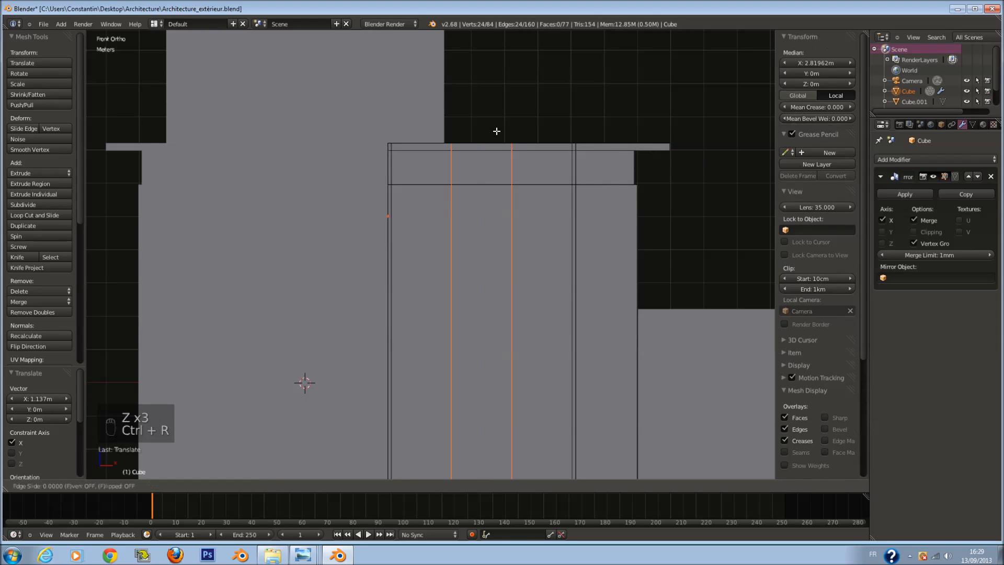
pyautogui.rightClick(497, 130)
pyautogui.press('s')
pyautogui.press('x')
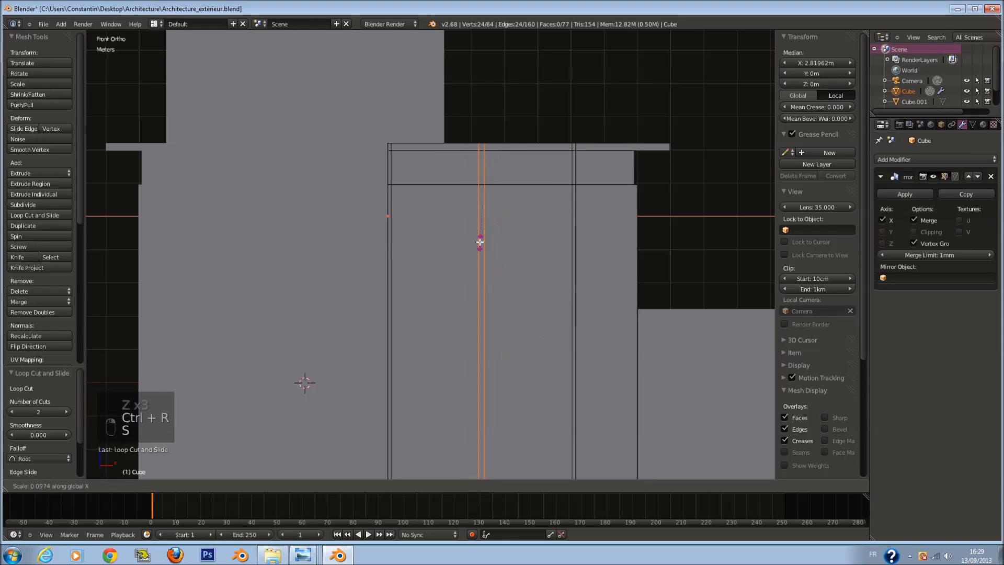
pyautogui.click(601, 279)
# Step: Clear the mesh selection and save the blend file
pyautogui.press('a')
pyautogui.press('a')
pyautogui.press('a')
pyautogui.press('a')
pyautogui.press('a')
pyautogui.scroll(-1, 602, 283)
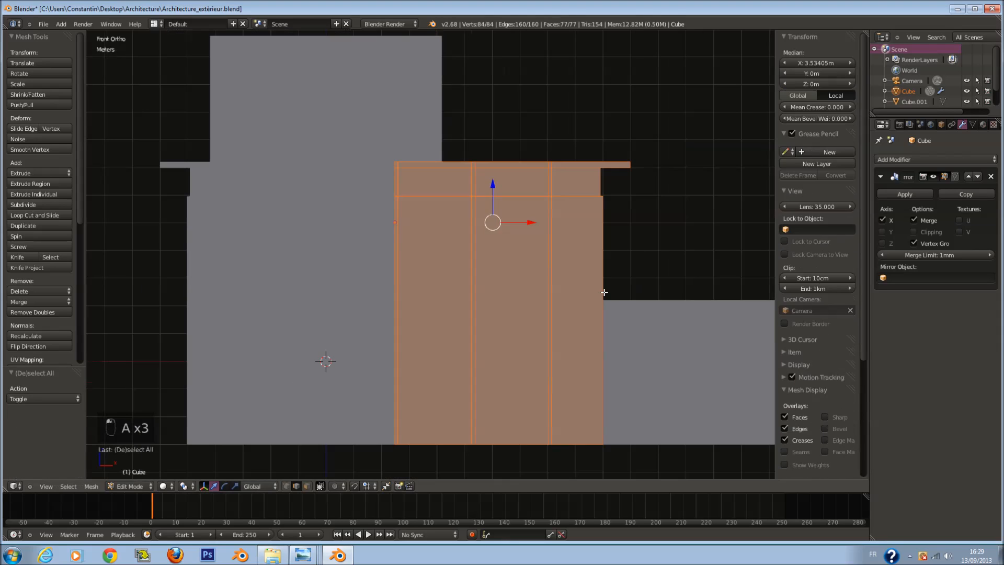
pyautogui.hotkey('ctrl', 's')
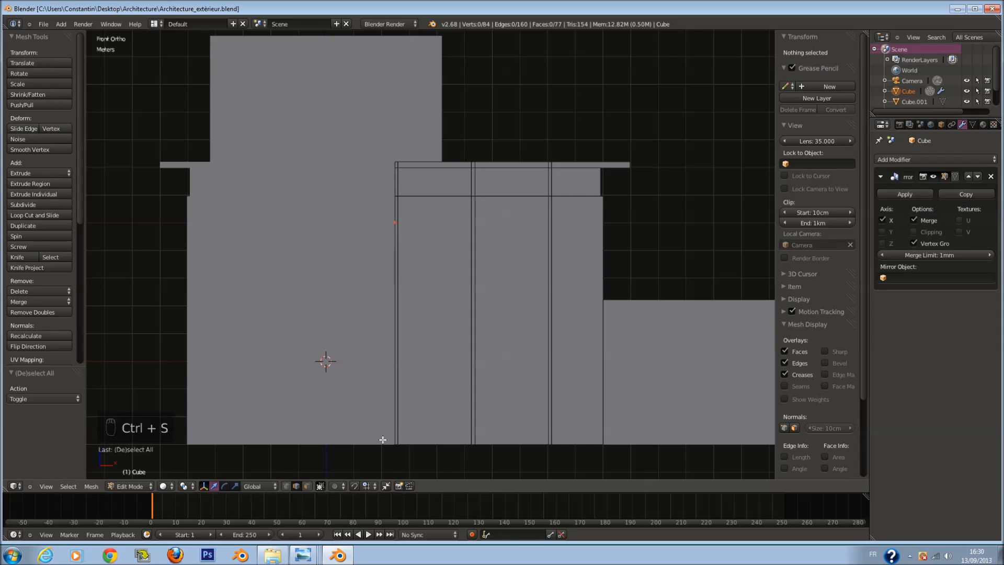
# Step: Select the tall front faces of the three narrow vertical strips below the upper facade band
pyautogui.scroll(1, 569, 311)
pyautogui.rightClick(574, 328)
pyautogui.press('z')
pyautogui.scroll(1, 498, 348)
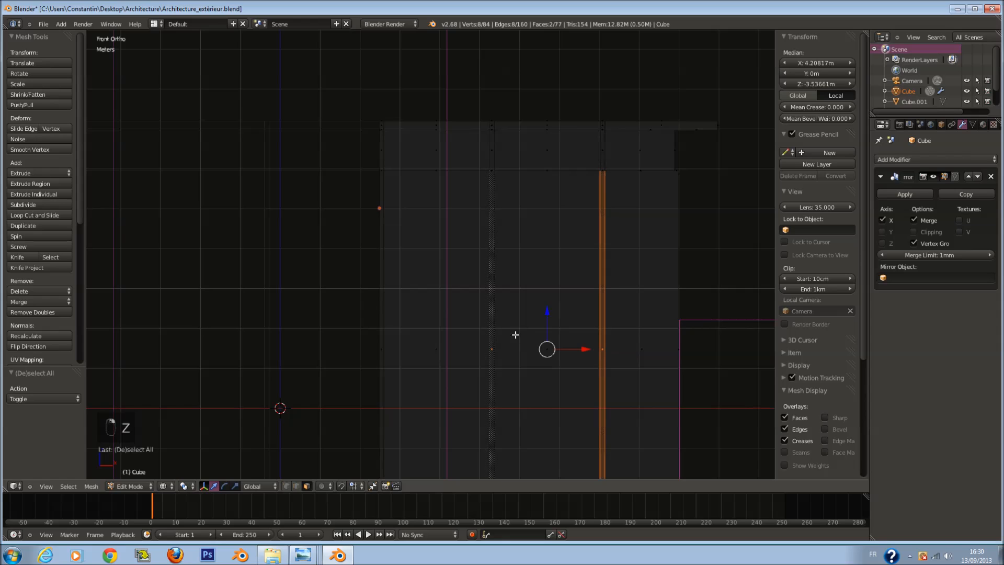
pyautogui.press('z')
pyautogui.hotkey('ctrl', 'z')
pyautogui.keyDown('shift'); pyautogui.rightClick(603, 346); pyautogui.keyUp('shift')
pyautogui.keyDown('shift'); pyautogui.rightClick(380, 349); pyautogui.keyUp('shift')
pyautogui.scroll(-2, 526, 253)
pyautogui.moveTo(528, 251); pyautogui.dragTo(494, 295, button='middle')
# Step: Save the file, then extrude the selected strip faces 34.597 cm inward to form recessed vertical grooves
pyautogui.hotkey('ctrl', 's')
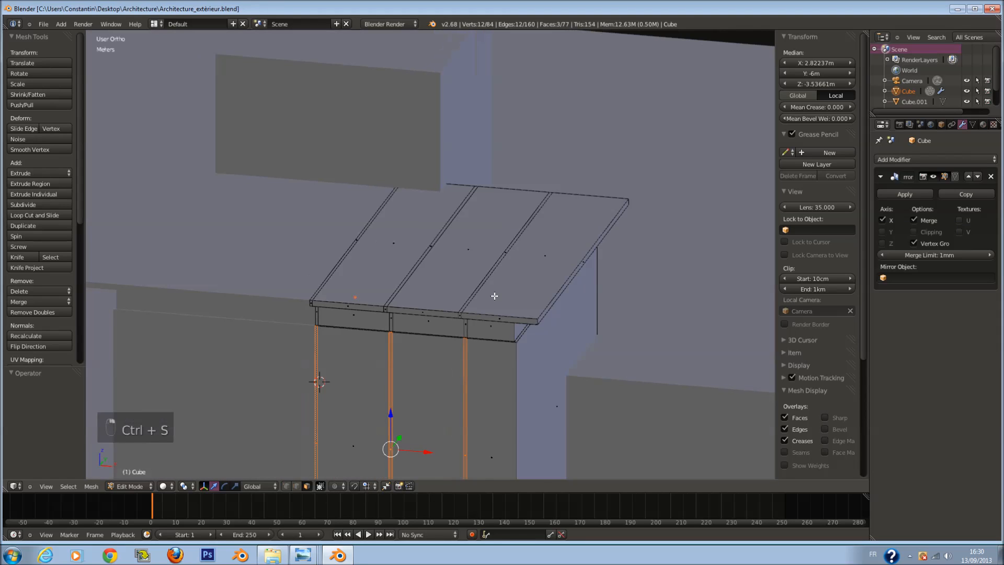
pyautogui.keyDown('ctrl'); pyautogui.scroll(-5, 494, 296); pyautogui.keyUp('ctrl')
pyautogui.keyDown('shift'); pyautogui.scroll(-5, 494, 296); pyautogui.keyUp('shift')
pyautogui.hotkey('ctrl', 's')
pyautogui.click(494, 296)
pyautogui.scroll(5, 493, 285)
pyautogui.scroll(-2, 487, 306)
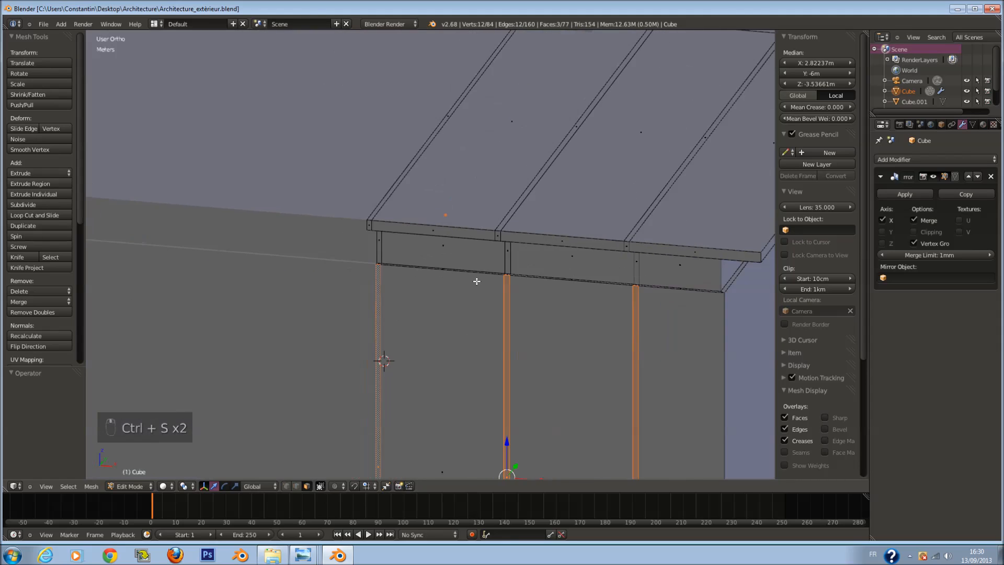
pyautogui.press('e')
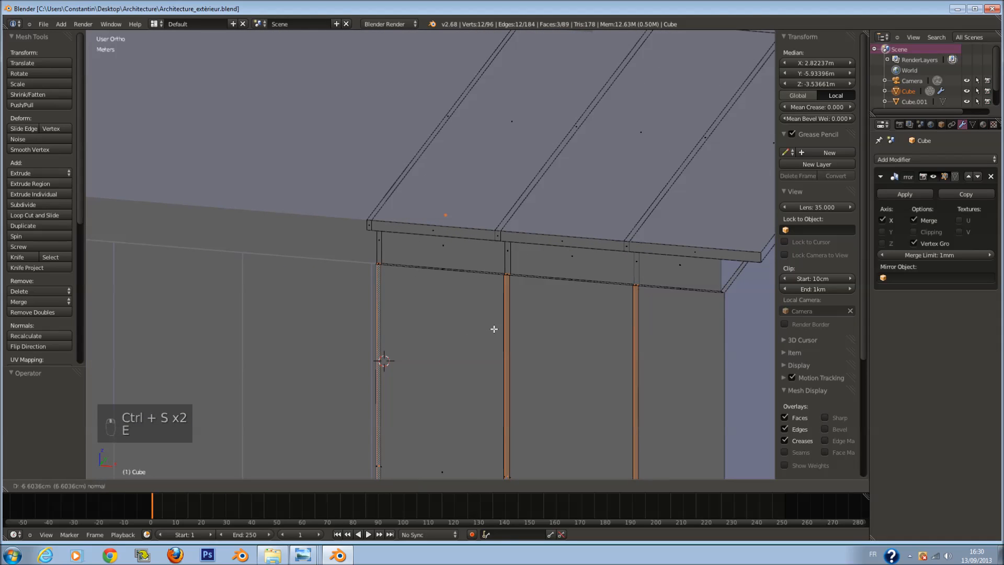
pyautogui.click(517, 321)
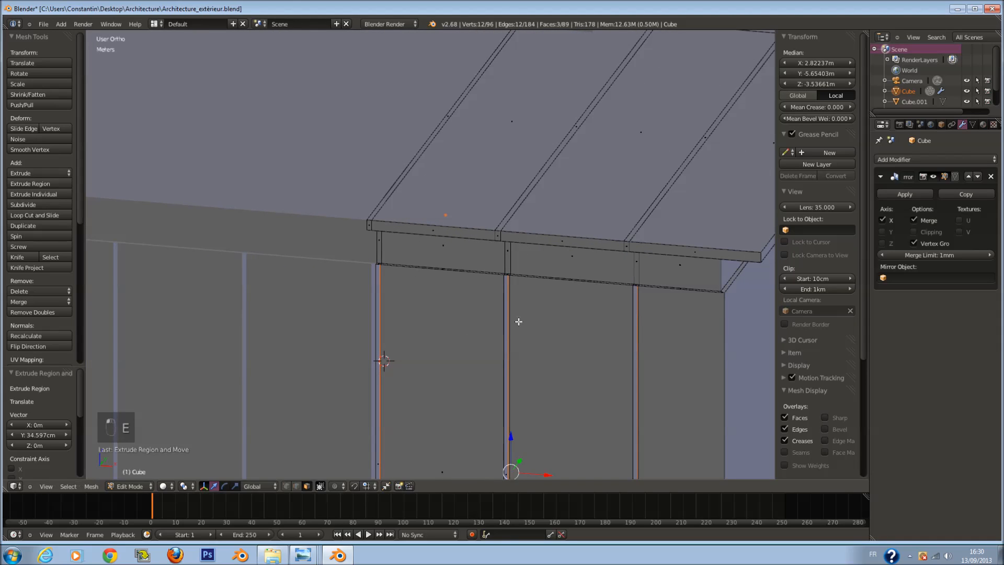
# Step: Leave mesh editing, apply the main block's Mirror modifier and save the file
pyautogui.scroll(-6, 518, 320)
pyautogui.press('Tab')
pyautogui.hotkey('ctrl', 's')
pyautogui.click(539, 306)
pyautogui.click(920, 197)
pyautogui.moveTo(767, 226); pyautogui.dragTo(617, 255, button='middle')
pyautogui.hotkey('ctrl', 's')
pyautogui.click(617, 257)
# Step: Check the building through the camera, deselect all objects and save over the existing blend file
pyautogui.press('KP_1')
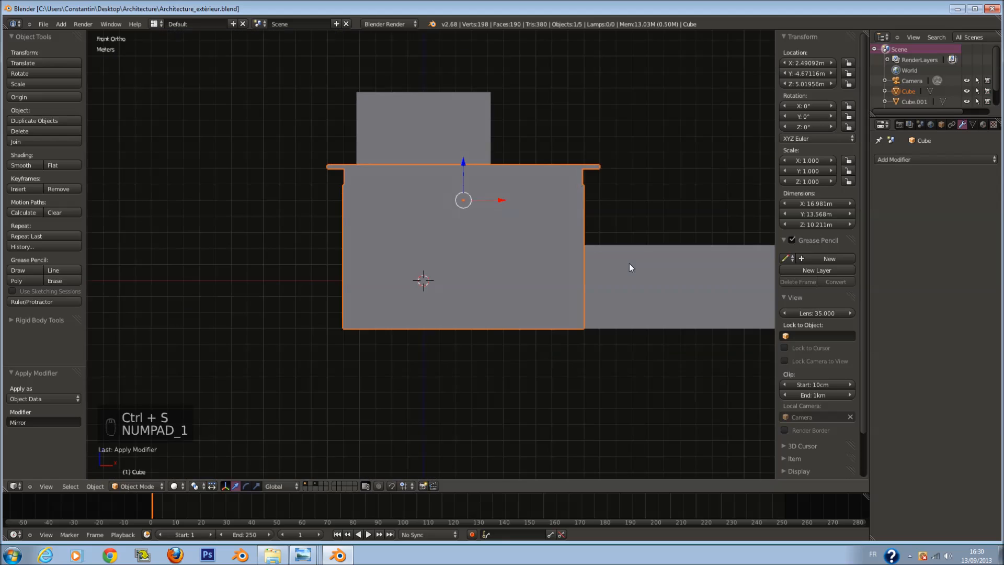
pyautogui.press('KP_0')
pyautogui.press('a')
pyautogui.press('a')
pyautogui.hotkey('ctrl', 's')
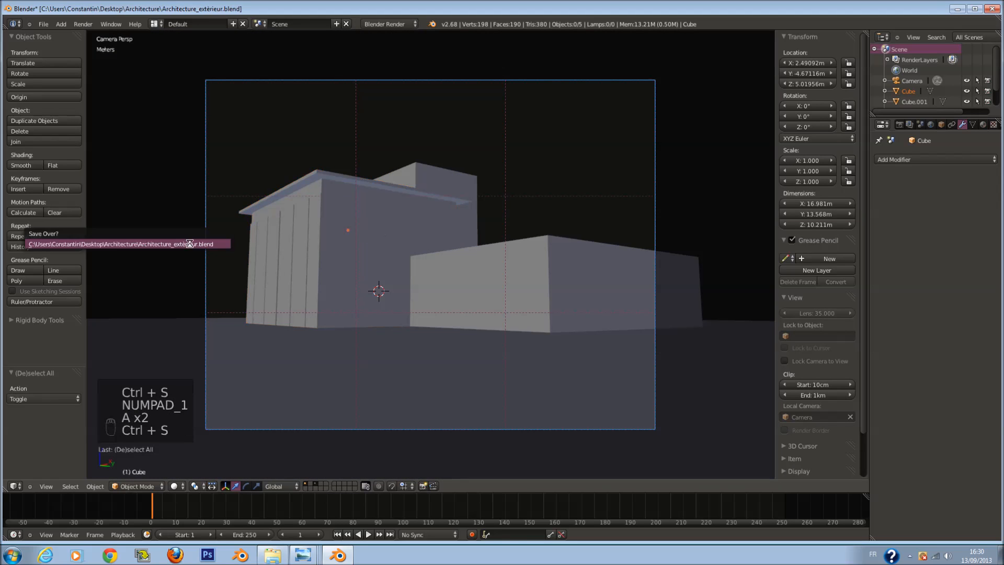
pyautogui.scroll(2, 316, 250)
pyautogui.hotkey('ctrl', 's')
pyautogui.press('Return')
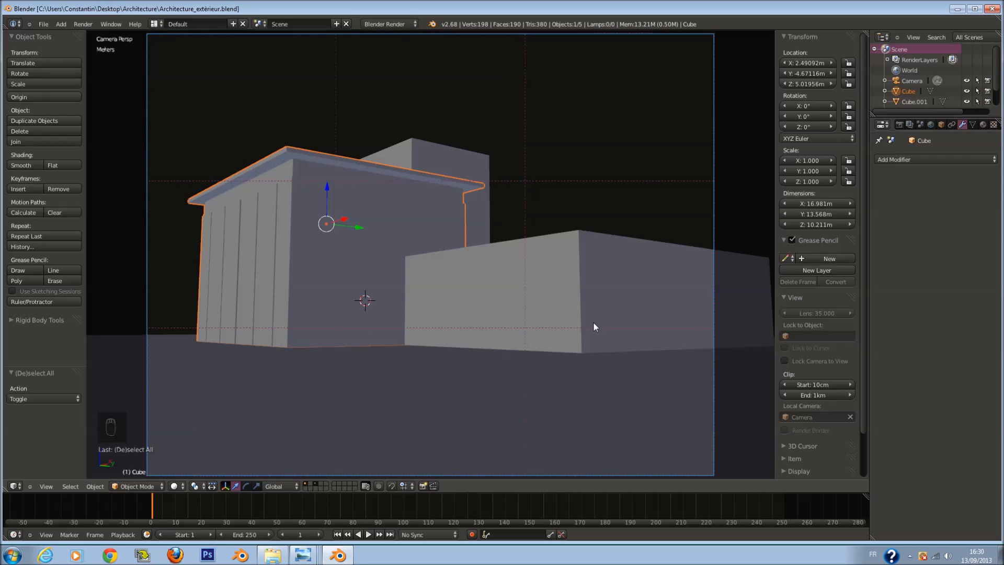
# Step: Select the low side block and open its mesh for editing in front view
pyautogui.rightClick(585, 284)
pyautogui.hotkey('ctrl', 's')
pyautogui.press('Escape')
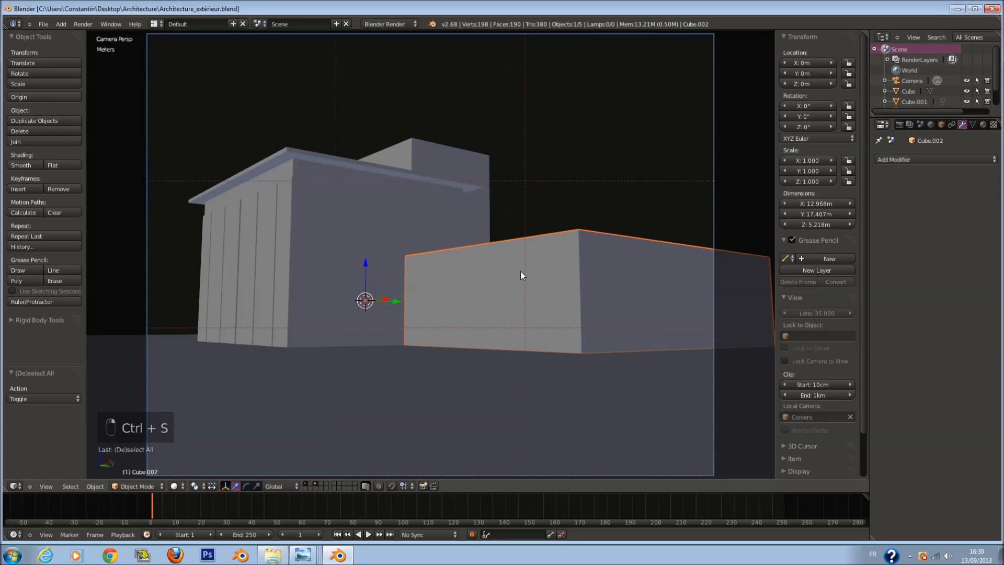
pyautogui.rightClick(393, 196)
pyautogui.rightClick(608, 283)
pyautogui.press('KP_1')
pyautogui.press('Tab')
pyautogui.keyDown('ctrl'); pyautogui.scroll(12, 617, 268); pyautogui.keyUp('ctrl')
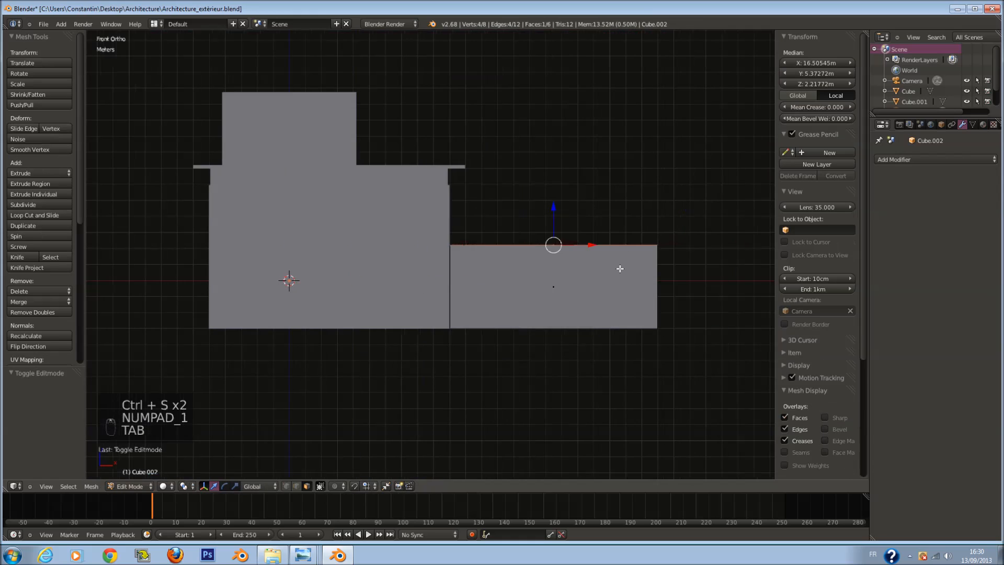
# Step: Switch to wireframe, clear the selection and cut one horizontal edge loop around the side block slightly below its mid-height
pyautogui.scroll(2, 631, 190)
pyautogui.press('z')
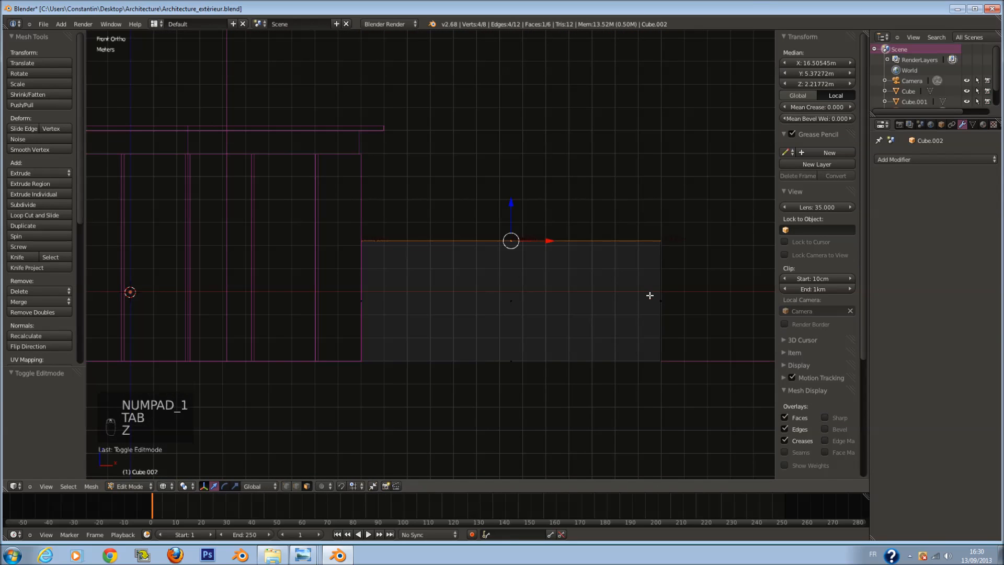
pyautogui.press('a')
pyautogui.keyDown('ctrl'); pyautogui.scroll(1, 717, 341); pyautogui.keyUp('ctrl')
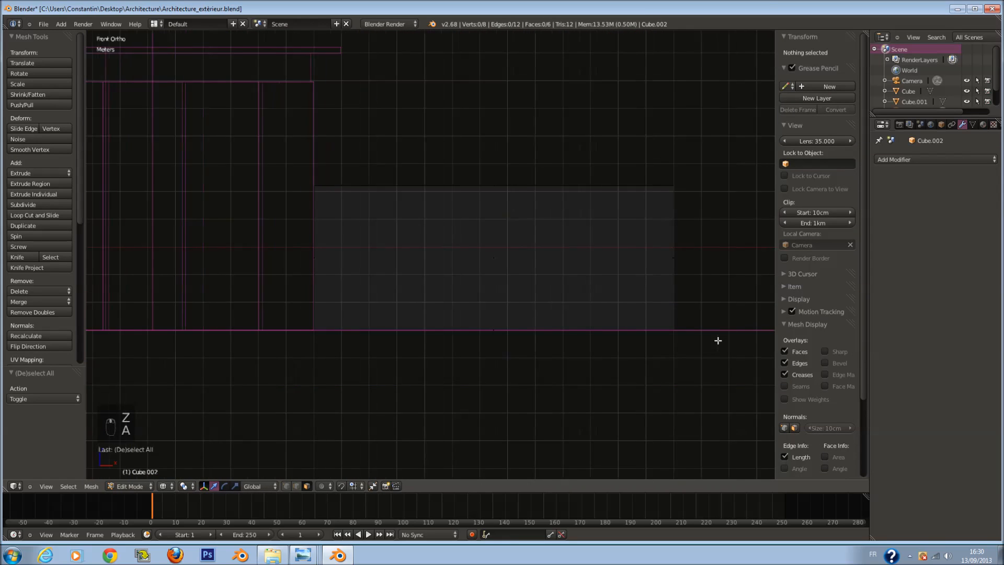
pyautogui.scroll(2, 687, 298)
pyautogui.hotkey('ctrl', 'r')
pyautogui.click(743, 344)
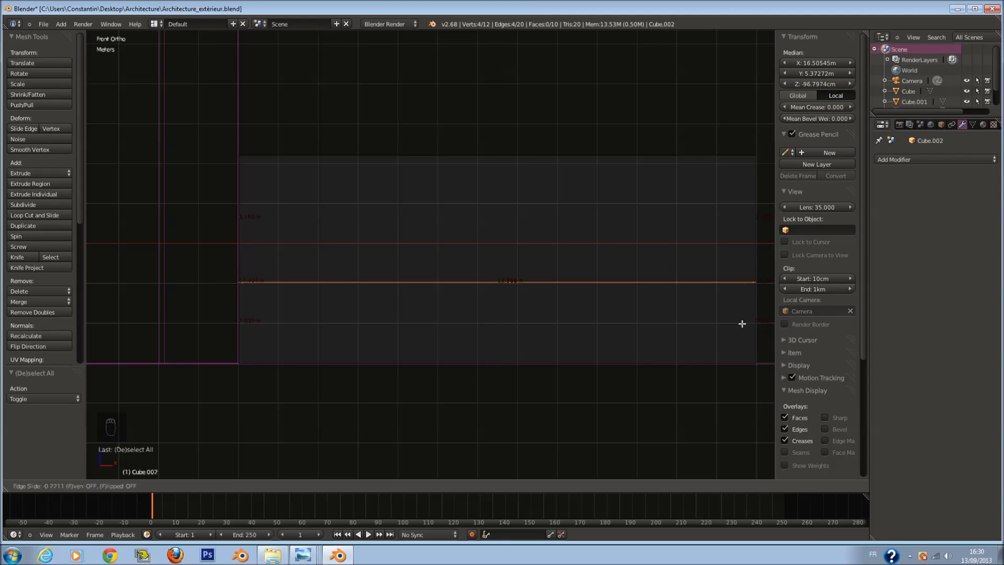
pyautogui.click(742, 324)
pyautogui.scroll(-1, 739, 325)
pyautogui.scroll(5, 630, 290)
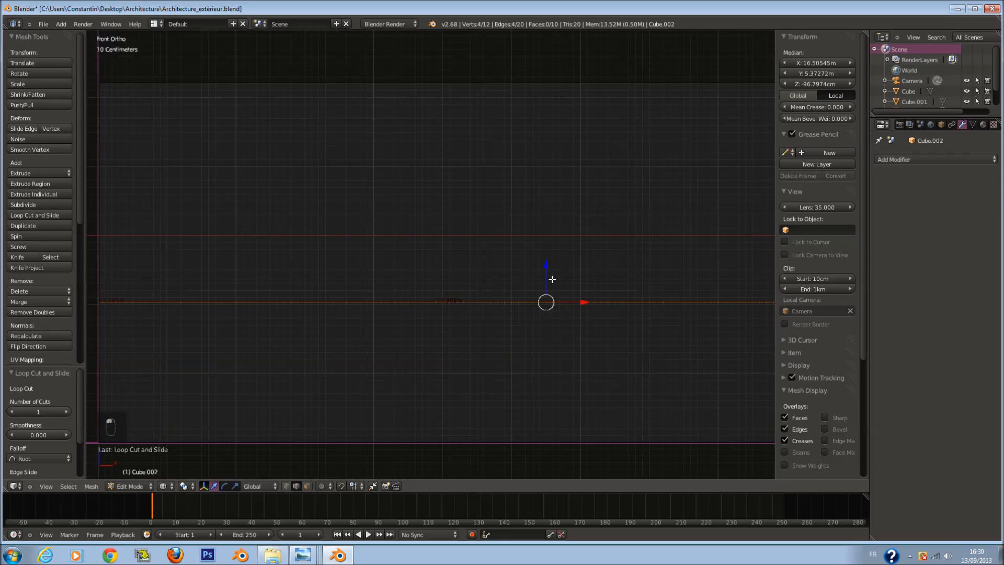
# Step: Add a horizontal loop cut around the upper part of the low block, sliding it to a local Z of about 1.07 m
pyautogui.scroll(-5, 602, 279)
pyautogui.scroll(1, 664, 233)
pyautogui.scroll(1, 732, 230)
pyautogui.press('a')
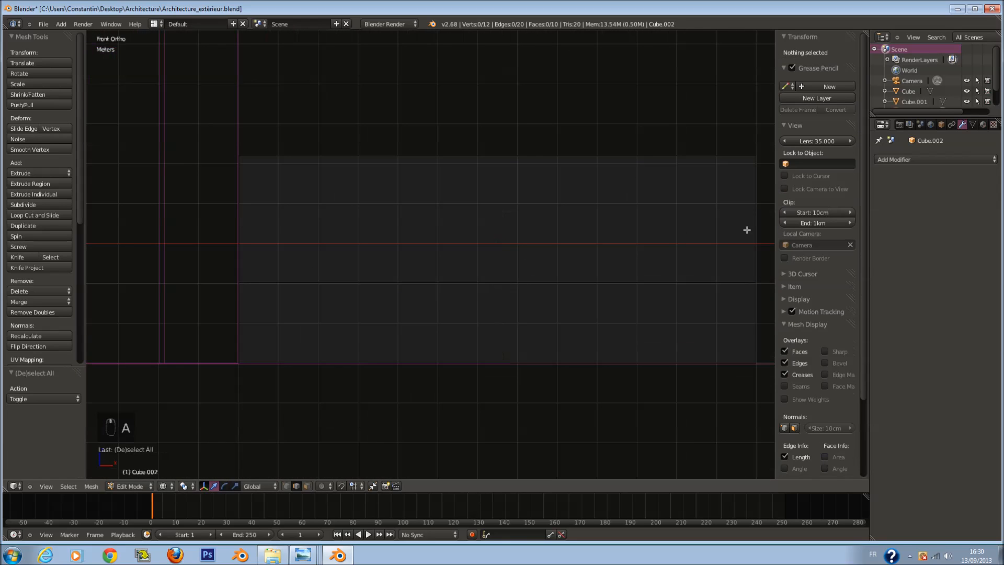
pyautogui.hotkey('ctrl', 'r')
pyautogui.click(752, 220)
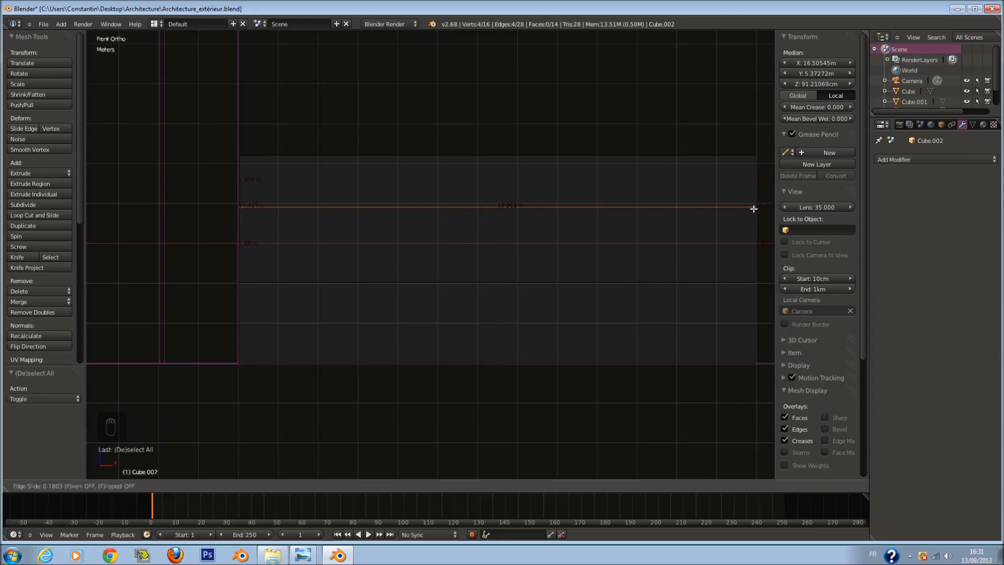
pyautogui.click(732, 206)
pyautogui.scroll(-1, 448, 325)
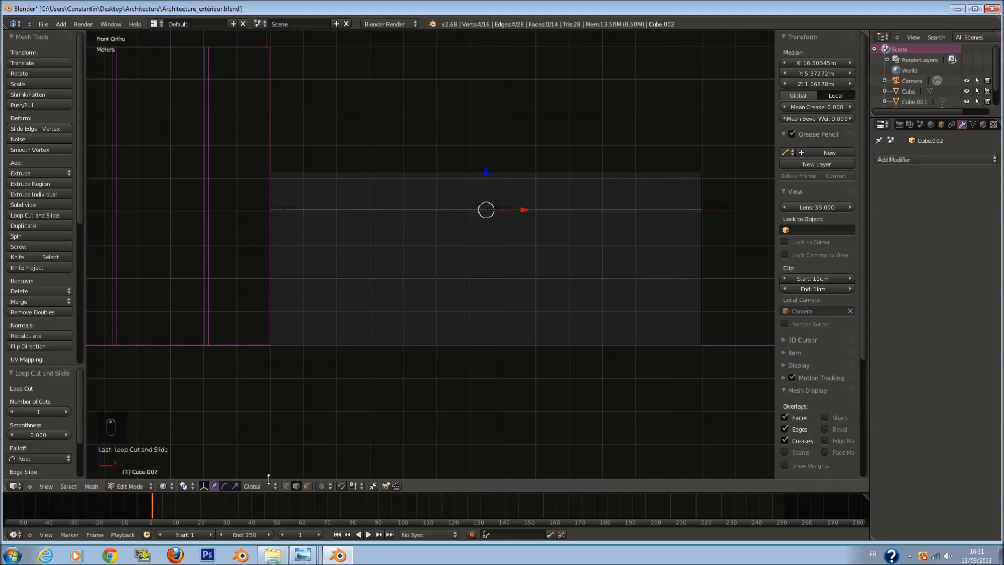
# Step: Raise the low block's top face to give a total height of about 6.17 m, then save the file from object mode
pyautogui.click(306, 487)
pyautogui.keyDown('shift'); pyautogui.moveTo(433, 230); pyautogui.dragTo(384, 230, button='middle'); pyautogui.keyUp('shift')
pyautogui.rightClick(429, 166)
pyautogui.keyDown('shift'); pyautogui.scroll(3, 429, 165); pyautogui.keyUp('shift')
pyautogui.moveTo(434, 175); pyautogui.dragTo(434, 146)
pyautogui.press('z')
pyautogui.press('Tab')
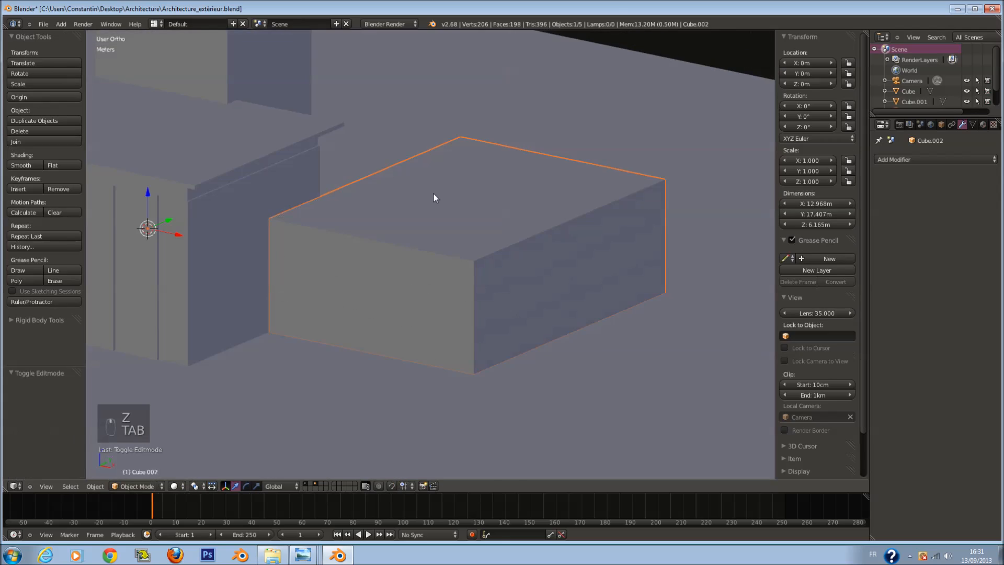
pyautogui.press('KP_0')
pyautogui.hotkey('ctrl', 's')
# Step: Edit the tall building in wireframe and circle-select the geometry of its overhanging roof
pyautogui.rightClick(336, 159)
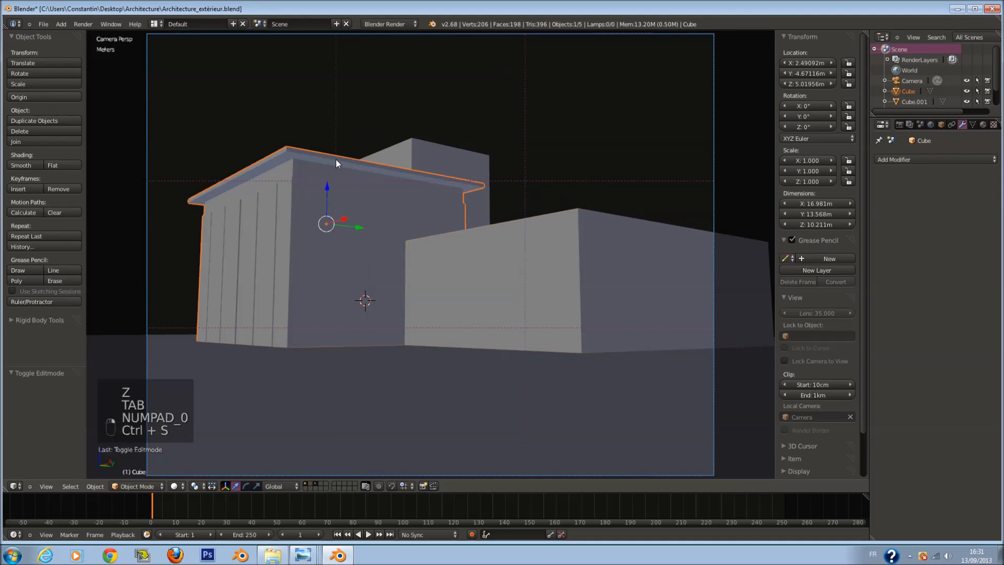
pyautogui.press('Tab')
pyautogui.press('z')
pyautogui.press('a')
pyautogui.press('a')
pyautogui.press('a')
pyautogui.press('a')
pyautogui.press('a')
pyautogui.press('c')
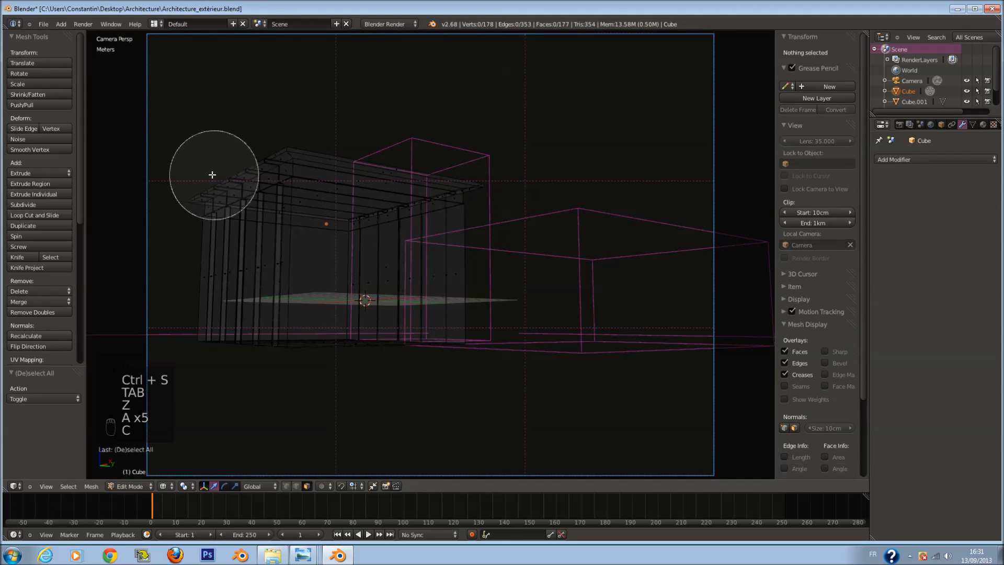
pyautogui.click(172, 169)
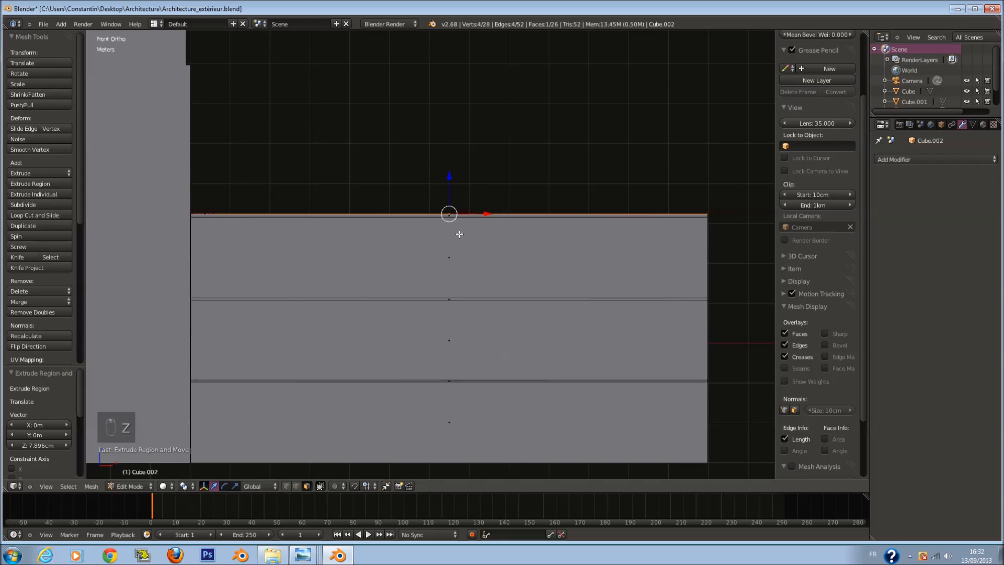
# Step: Extrude the low block's top face upward by about 99 cm and save the file
pyautogui.press('e')
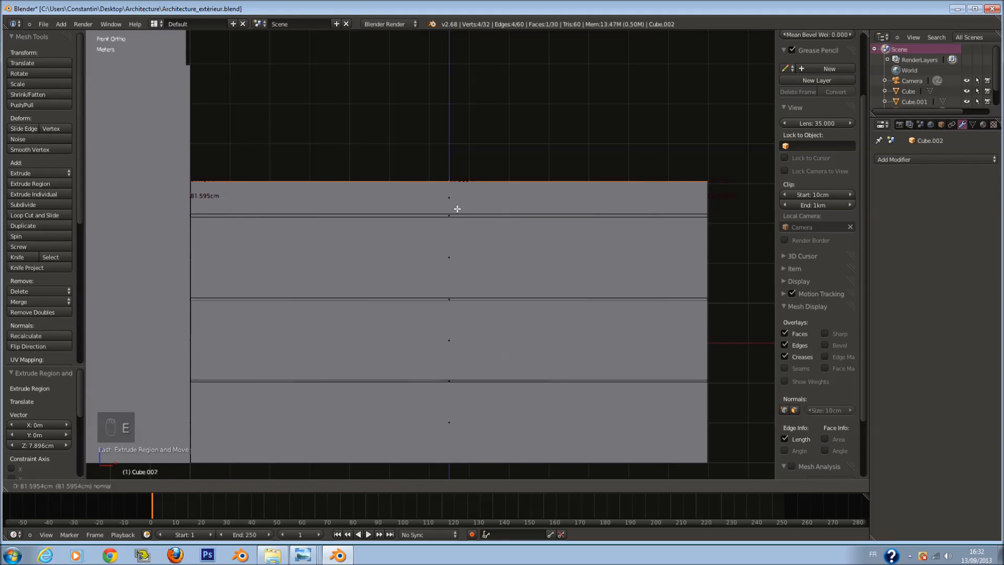
pyautogui.click(455, 205)
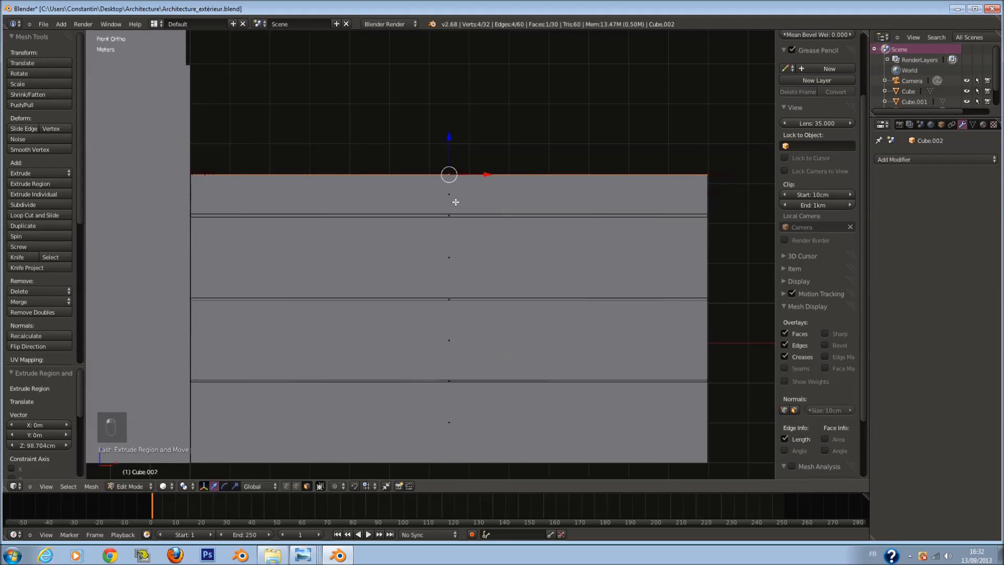
pyautogui.scroll(-1, 452, 210)
pyautogui.press('KP_0')
pyautogui.hotkey('ctrl', 's')
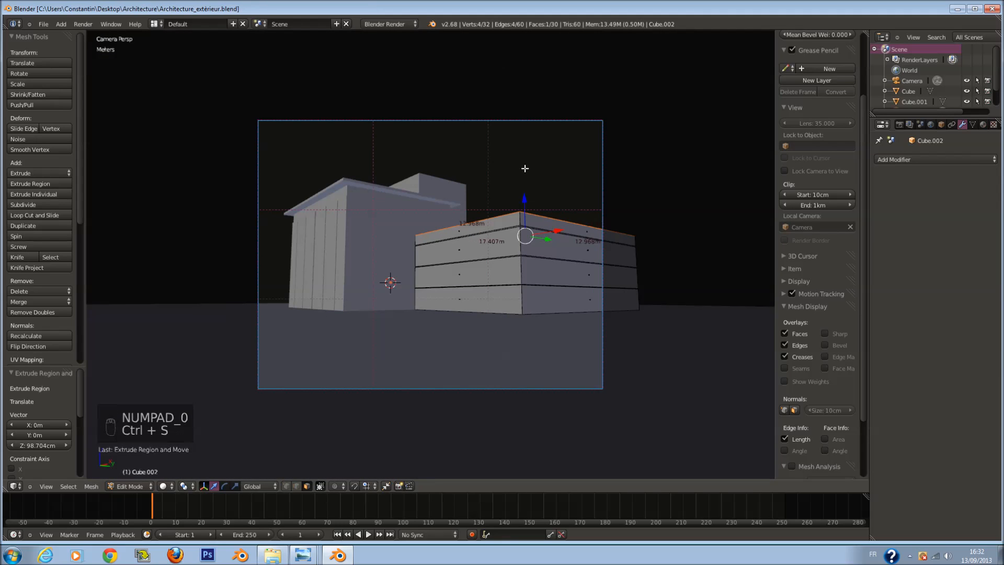
# Step: Lower the block's top face by about 0.5 m in the camera view and save the file
pyautogui.moveTo(524, 195); pyautogui.dragTo(525, 199)
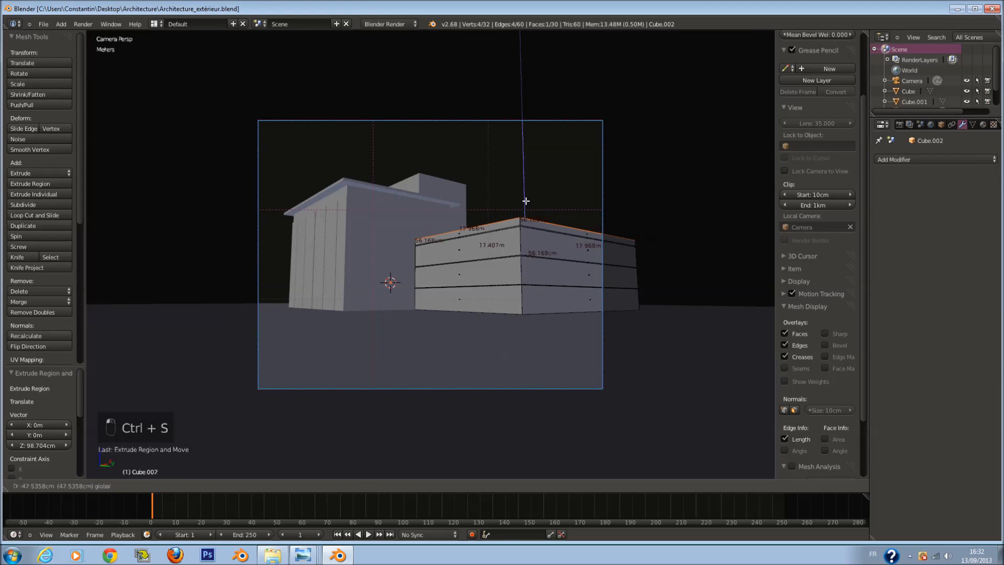
pyautogui.hotkey('ctrl', 's')
pyautogui.press('KP_1')
pyautogui.press('Tab')
pyautogui.hotkey('ctrl', 's')
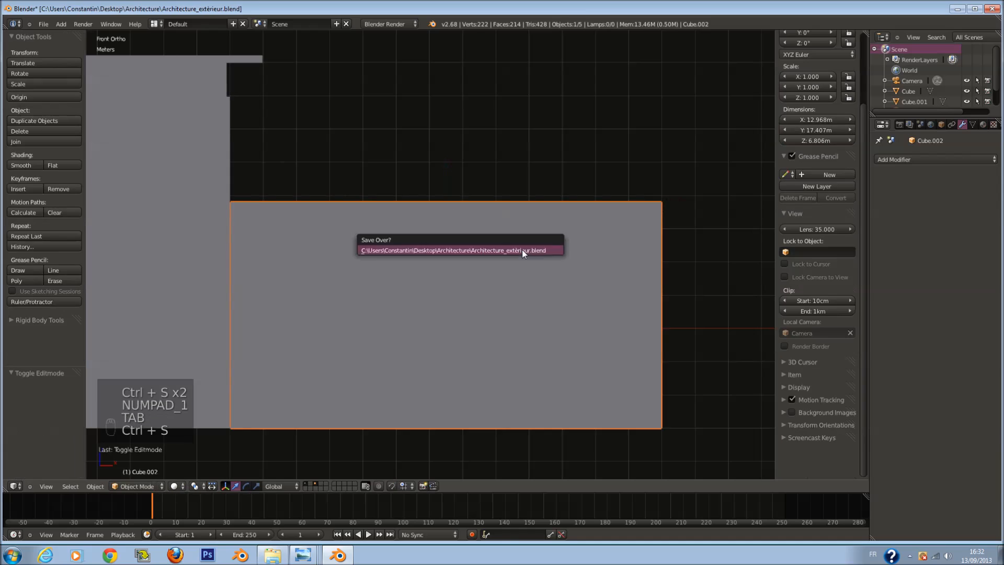
pyautogui.press('Tab')
pyautogui.hotkey('ctrl', 's')
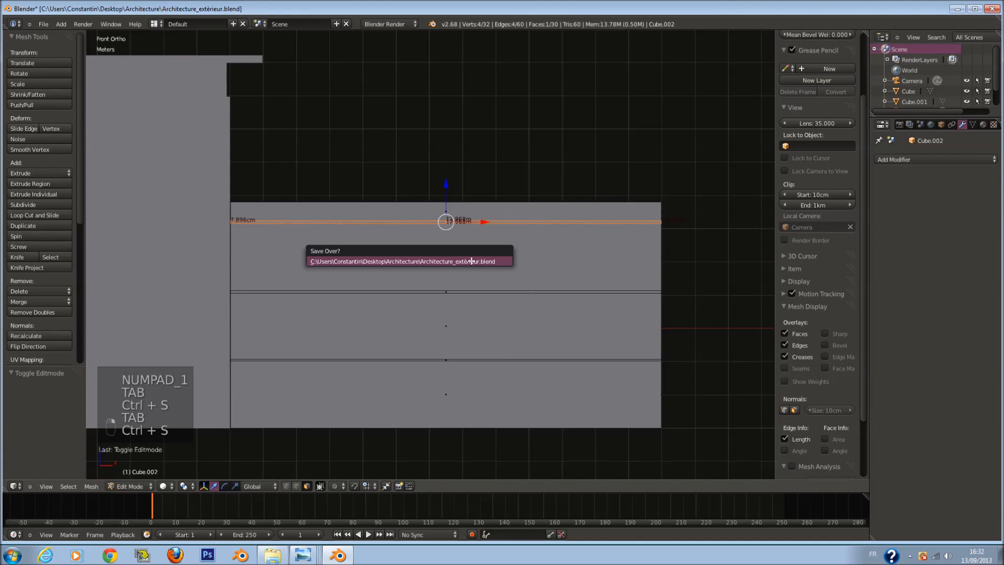
# Step: Circle-select the lowest thin strip around the low block and scale it vertically by about 1.34
pyautogui.keyDown('shift'); pyautogui.rightClick(459, 359); pyautogui.keyUp('shift')
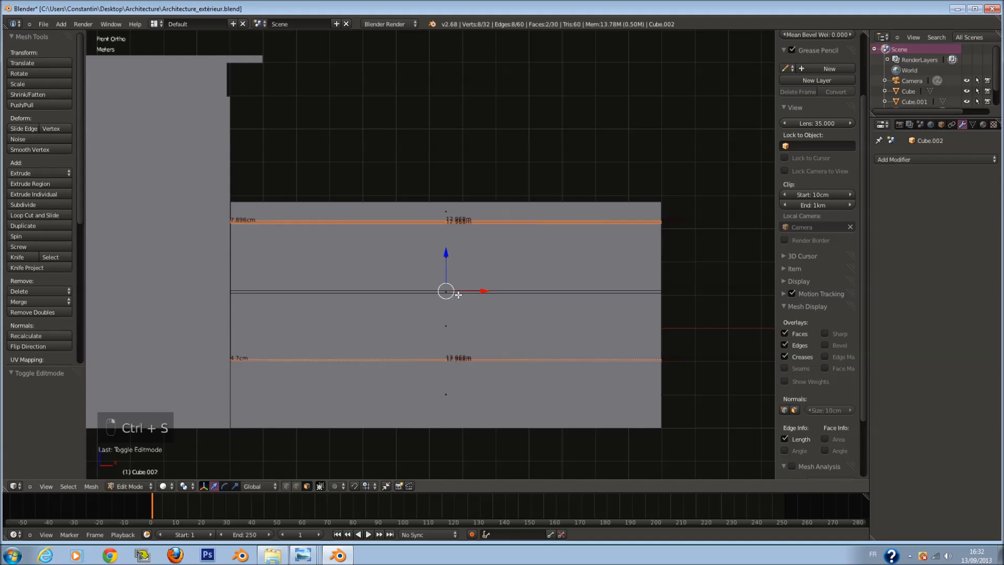
pyautogui.scroll(1, 458, 294)
pyautogui.press('z')
pyautogui.press('a')
pyautogui.press('c')
pyautogui.moveTo(210, 372); pyautogui.dragTo(715, 376)
pyautogui.rightClick(448, 381)
pyautogui.press('s')
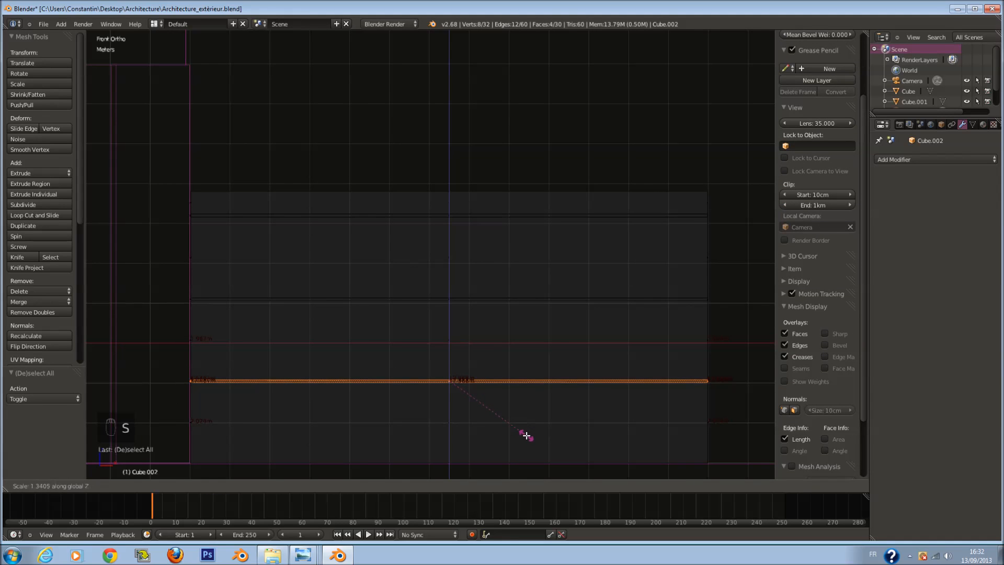
pyautogui.click(526, 436)
pyautogui.press('z')
pyautogui.press('a')
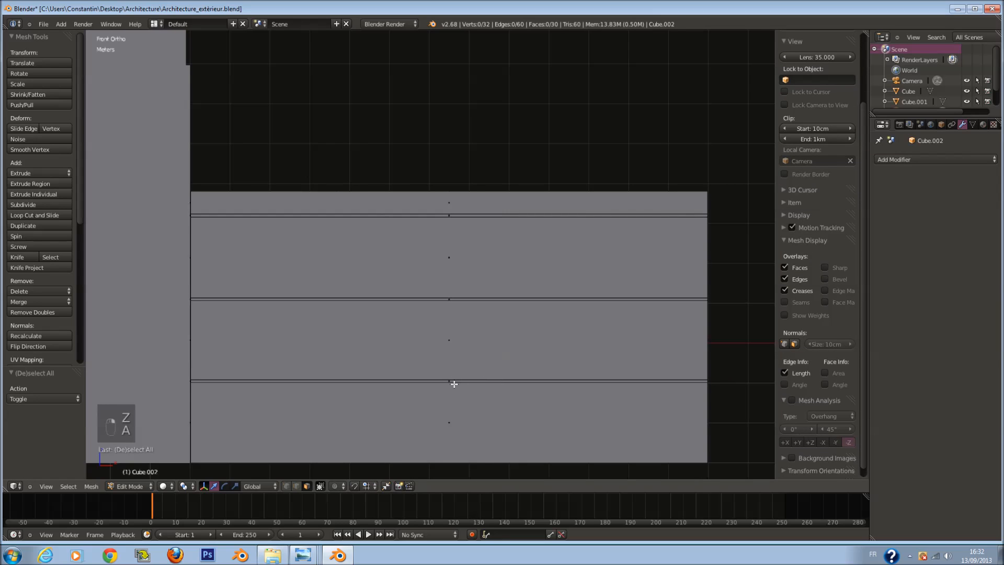
# Step: Scale the lowest strip vertically once more until it is about 8.4 cm thick
pyautogui.hotkey('ctrl', 'z')
pyautogui.press('s')
pyautogui.press('z')
pyautogui.click(494, 404)
pyautogui.press('a')
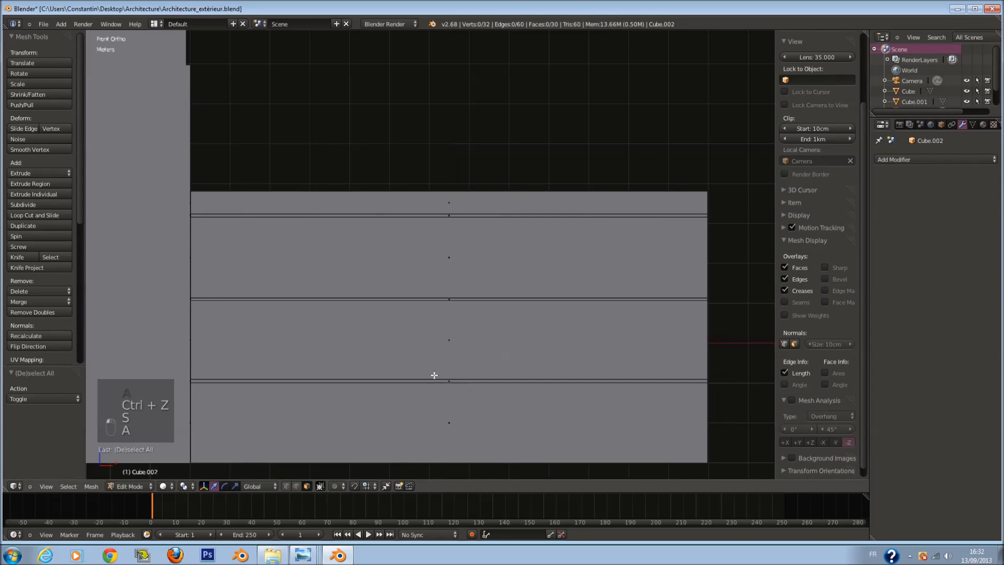
pyautogui.rightClick(448, 383)
pyautogui.rightClick(452, 380)
pyautogui.keyDown('shift'); pyautogui.rightClick(454, 299); pyautogui.keyUp('shift')
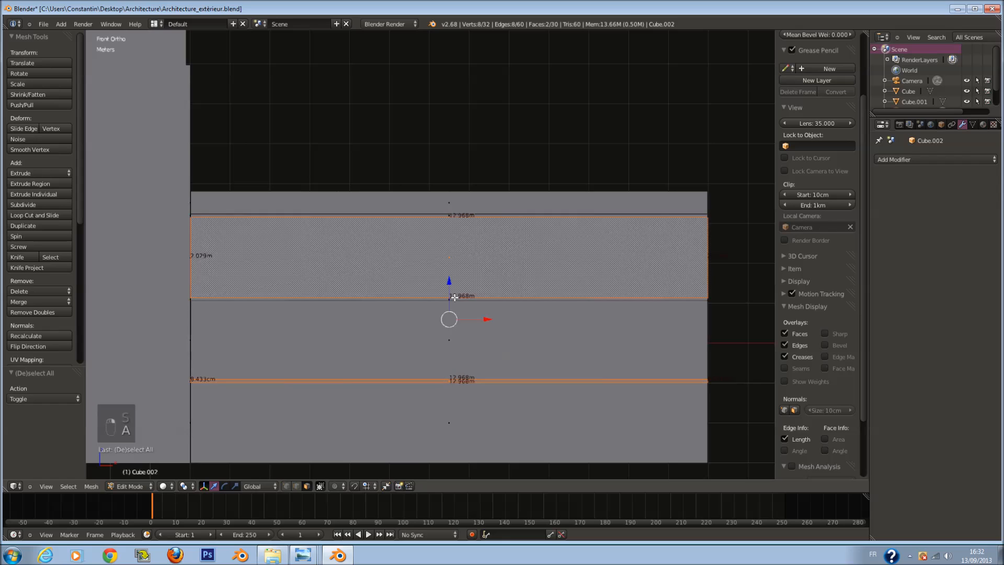
pyautogui.rightClick(453, 299)
# Step: Circle-select the middle thin strip around the block and scale it vertically to about 8.6 cm thick
pyautogui.press('z')
pyautogui.press('a')
pyautogui.press('c')
pyautogui.click(207, 300)
pyautogui.click(719, 297)
pyautogui.click(475, 296)
pyautogui.rightClick(475, 296)
pyautogui.press('z')
pyautogui.press('s')
pyautogui.press('z')
pyautogui.click(506, 355)
pyautogui.press('a')
# Step: Select the three thin strip faces on the block's front and on the adjoining long side
pyautogui.rightClick(451, 298)
pyautogui.keyDown('shift'); pyautogui.rightClick(458, 381); pyautogui.keyUp('shift')
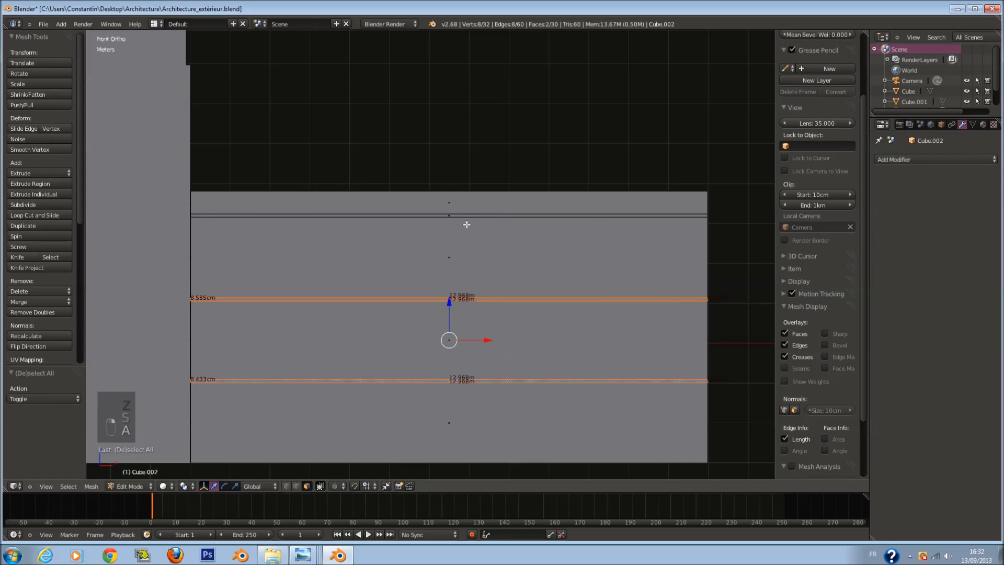
pyautogui.keyDown('shift'); pyautogui.rightClick(452, 217); pyautogui.keyUp('shift')
pyautogui.moveTo(452, 217); pyautogui.dragTo(481, 271, button='middle')
pyautogui.keyDown('shift'); pyautogui.rightClick(698, 228); pyautogui.keyUp('shift')
pyautogui.hotkey('ctrl', 'z')
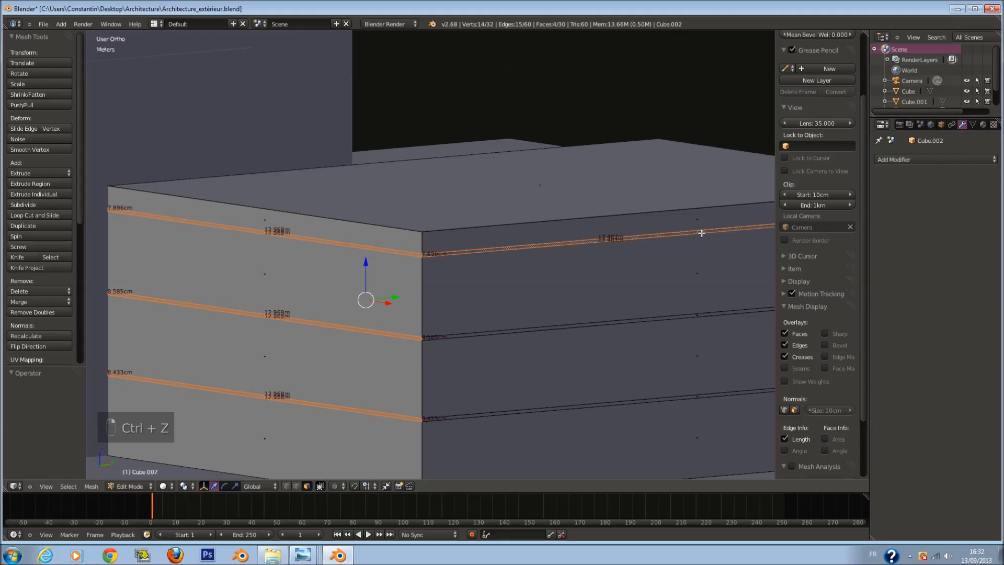
pyautogui.keyDown('shift'); pyautogui.rightClick(696, 319); pyautogui.keyUp('shift')
pyautogui.keyDown('shift'); pyautogui.rightClick(692, 366); pyautogui.keyUp('shift')
# Step: Add the three thin strip faces on the block's back to the selection and save the file
pyautogui.scroll(-3, 696, 355)
pyautogui.moveTo(700, 343); pyautogui.dragTo(628, 261, button='middle')
pyautogui.hotkey('ctrl', 's')
pyautogui.click(603, 353)
pyautogui.scroll(3, 628, 258)
pyautogui.keyDown('shift'); pyautogui.rightClick(685, 237); pyautogui.keyUp('shift')
pyautogui.keyDown('shift'); pyautogui.rightClick(686, 229); pyautogui.keyUp('shift')
pyautogui.keyDown('shift'); pyautogui.rightClick(681, 294); pyautogui.keyUp('shift')
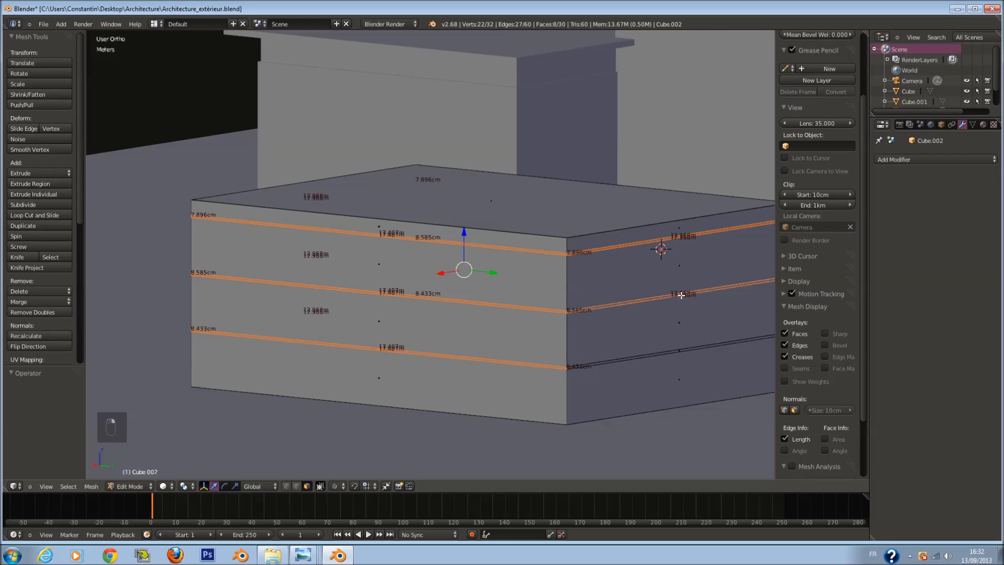
pyautogui.hotkey('ctrl', 's')
pyautogui.click(614, 301)
# Step: Extrude the selected strips on the block's three free sides in place, without offsetting them
pyautogui.moveTo(585, 291); pyautogui.dragTo(638, 322, button='middle')
pyautogui.press('e')
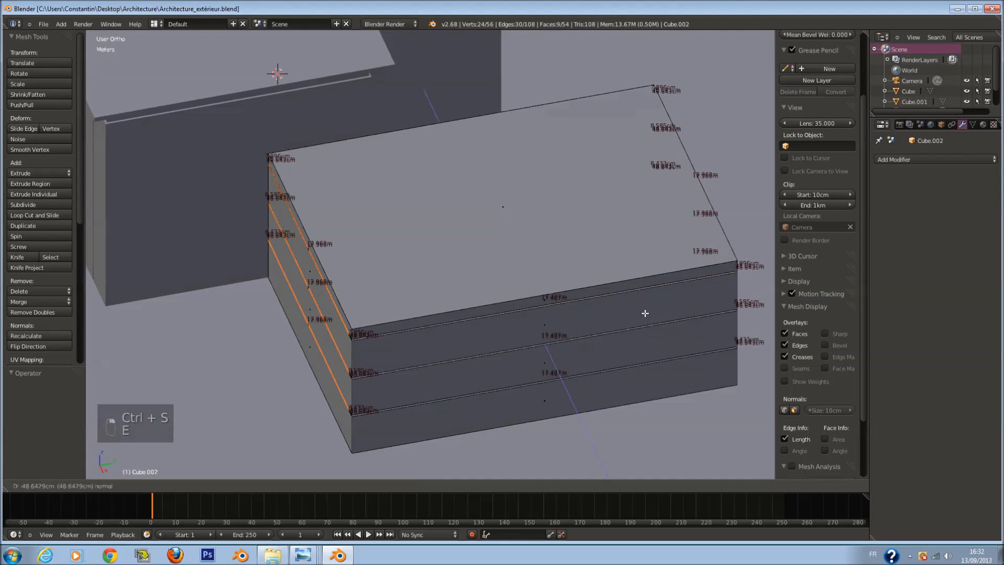
pyautogui.rightClick(644, 345)
# Step: Try to push the extruded strips outward with Shrink/Fatten by about 1.86 and check them from the camera
pyautogui.scroll(-1, 643, 350)
pyautogui.hotkey('alt', 's')
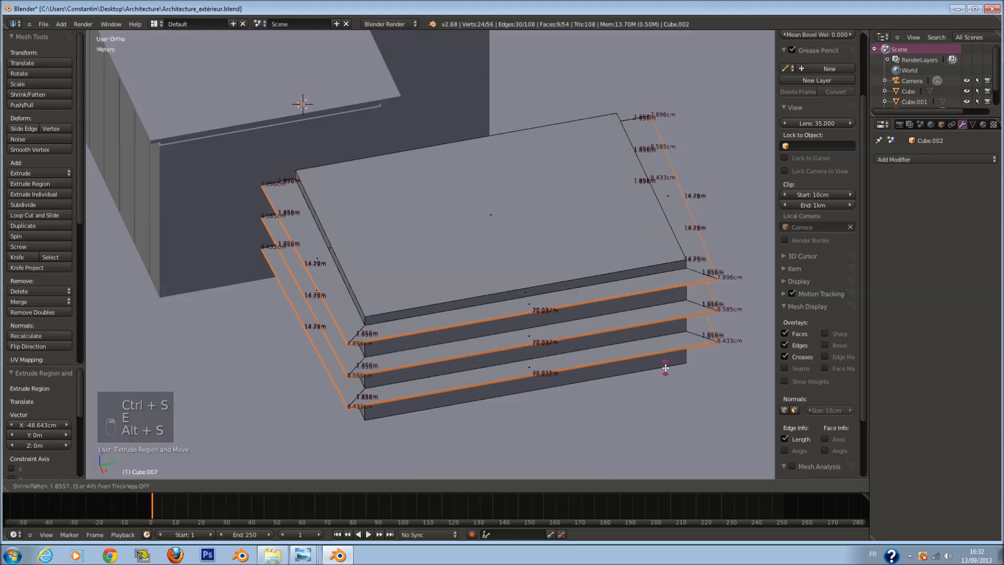
pyautogui.click(667, 369)
pyautogui.press('KP_1')
pyautogui.press('KP_0')
pyautogui.scroll(3, 672, 280)
pyautogui.hotkey('alt', 's')
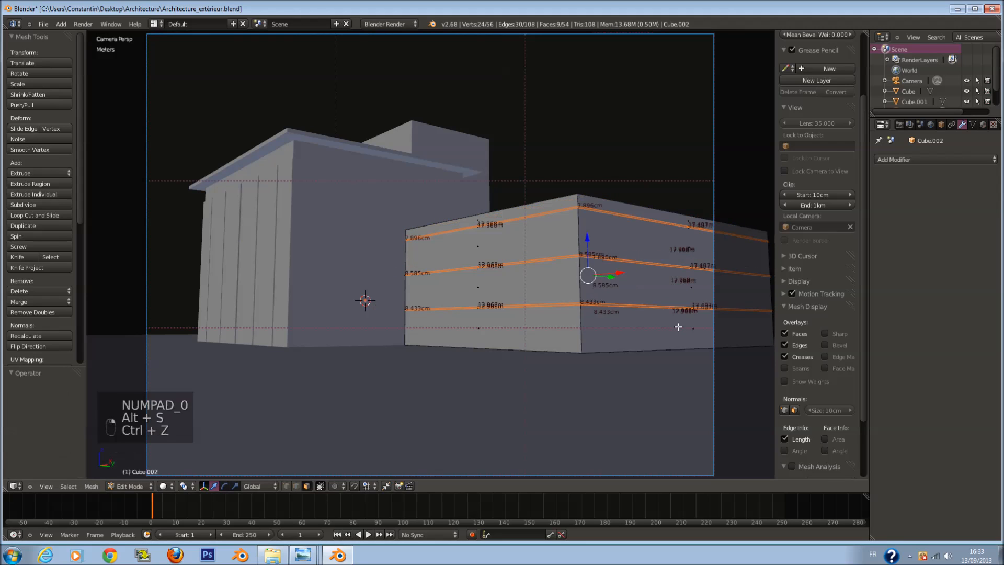
# Step: Try a smaller Shrink/Fatten offset of about 1.62 on the strips and inspect their ends against the tall building
pyautogui.hotkey('alt', 's')
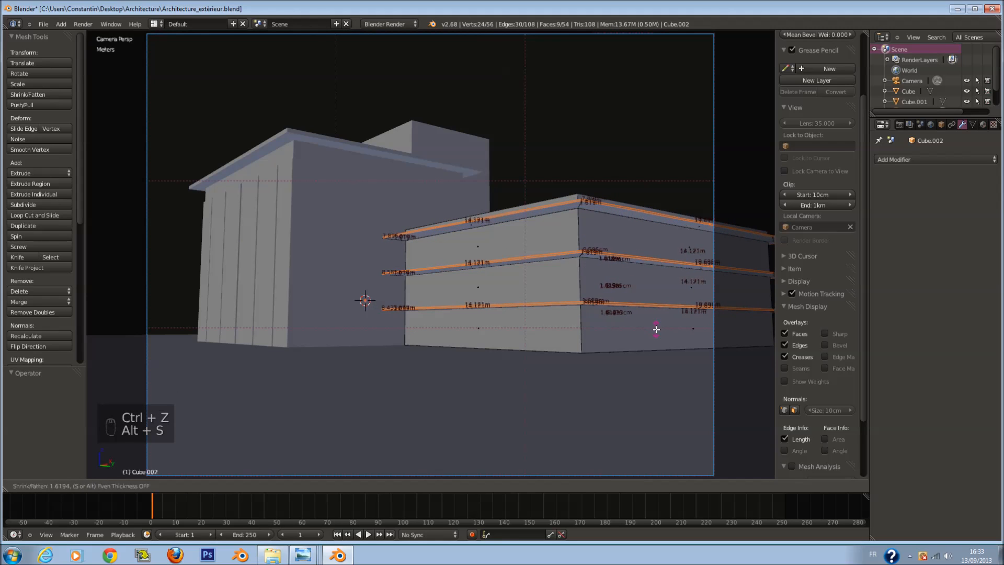
pyautogui.click(660, 337)
pyautogui.moveTo(661, 339); pyautogui.dragTo(563, 306, button='middle')
pyautogui.scroll(4, 637, 294)
pyautogui.press('z')
pyautogui.click(315, 183)
pyautogui.press('z')
pyautogui.scroll(1, 370, 194)
pyautogui.scroll(-3, 545, 267)
pyautogui.scroll(-2, 544, 273)
# Step: Undo the 1.62 strip offset
pyautogui.moveTo(545, 274); pyautogui.dragTo(560, 230, button='middle')
pyautogui.hotkey('ctrl', 'z')
pyautogui.hotkey('ctrl', 'z')
pyautogui.hotkey('ctrl', 'z')
# Step: Try a Shrink/Fatten offset of about 1.48 on the strips and select the end face beside the tall building
pyautogui.scroll(2, 581, 280)
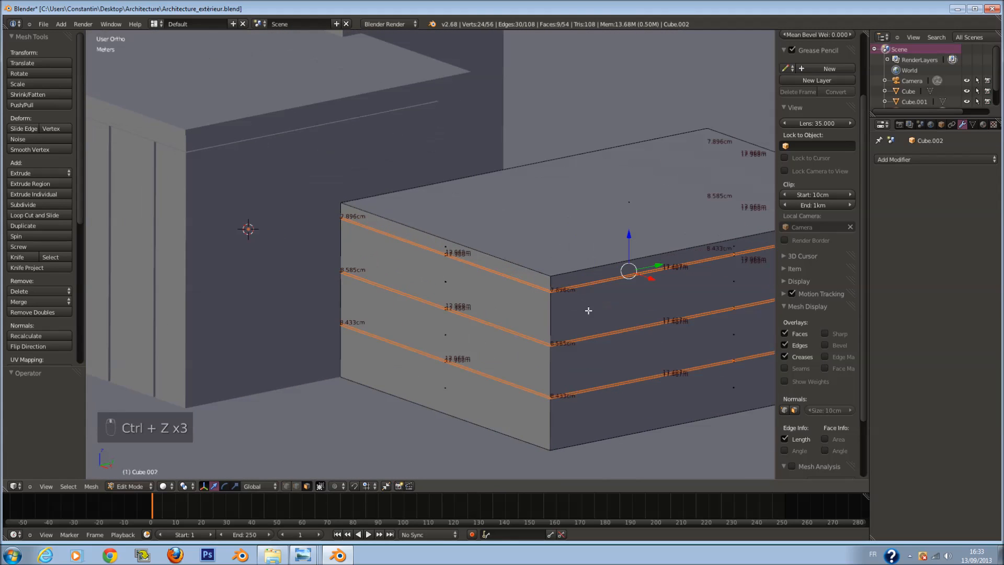
pyautogui.hotkey('alt', 's')
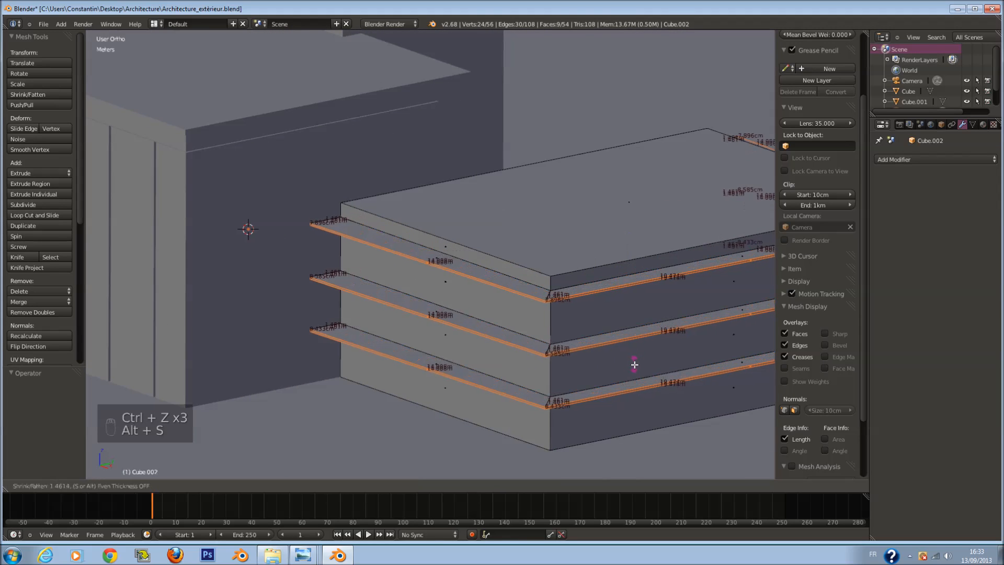
pyautogui.click(635, 365)
pyautogui.scroll(1, 335, 214)
pyautogui.moveTo(327, 207); pyautogui.dragTo(355, 255, button='middle')
pyautogui.scroll(3, 280, 242)
pyautogui.press('z')
pyautogui.rightClick(211, 242)
pyautogui.press('z')
# Step: Inspect the strip ends beside the tall building and undo the 1.48 offset
pyautogui.scroll(-1, 256, 234)
pyautogui.moveTo(256, 235)
pyautogui.keyDown('shift'); pyautogui.mouseDown(button='middle')
pyautogui.moveTo(349, 234)
pyautogui.moveTo(381, 246)
pyautogui.moveTo(365, 204)
pyautogui.moveTo(334, 178)
pyautogui.moveTo(367, 196)
pyautogui.moveTo(331, 251)
pyautogui.moveTo(338, 236)
pyautogui.mouseUp(button='middle'); pyautogui.keyUp('shift')
pyautogui.scroll(8, 371, 236)
pyautogui.scroll(-4, 371, 237)
pyautogui.scroll(-5, 372, 237)
pyautogui.scroll(-2, 374, 209)
pyautogui.keyDown('ctrl'); pyautogui.scroll(5, 384, 226); pyautogui.keyUp('ctrl')
pyautogui.hotkey('ctrl', 'z')
pyautogui.hotkey('ctrl', 'z')
# Step: Push the extruded strips outward into ledges with a Shrink/Fatten offset of about 0.96
pyautogui.scroll(3, 375, 225)
pyautogui.press('z')
pyautogui.hotkey('alt', 's')
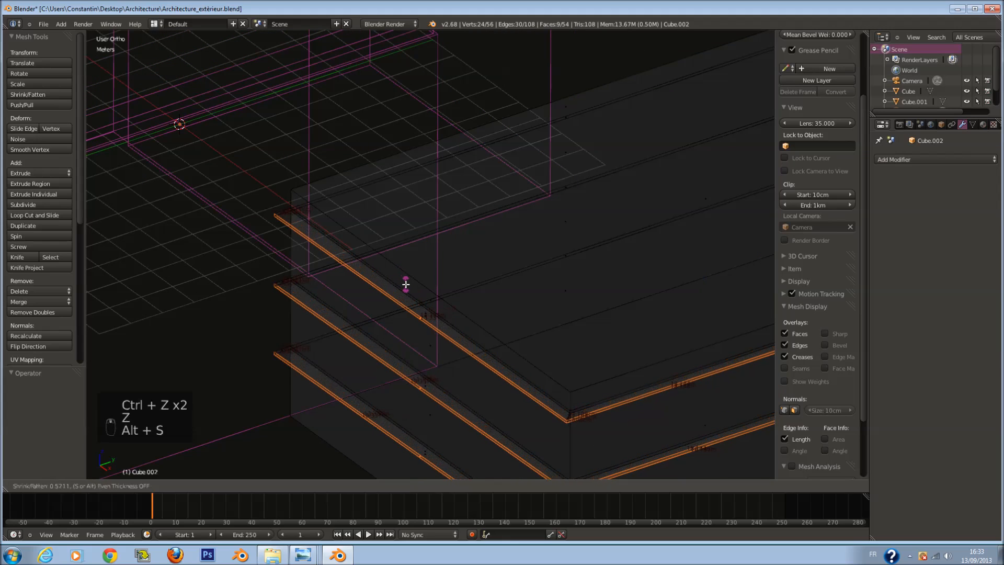
pyautogui.click(264, 229)
pyautogui.press('z')
pyautogui.press('z')
# Step: Select the end face of the top ledge and examine it up close in wireframe
pyautogui.rightClick(282, 209)
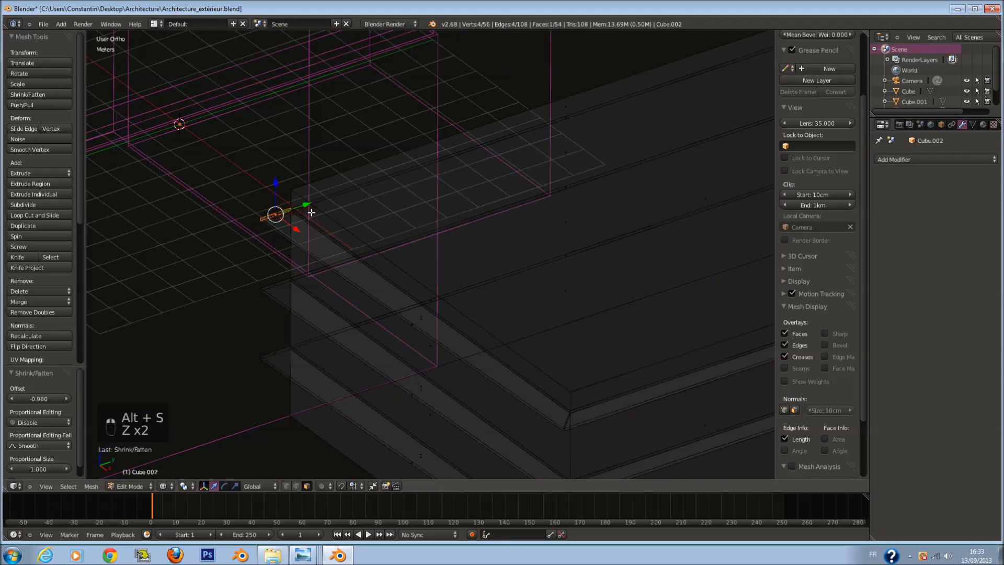
pyautogui.scroll(3, 316, 215)
pyautogui.keyDown('ctrl'); pyautogui.scroll(-6, 316, 215); pyautogui.keyUp('ctrl')
pyautogui.keyDown('shift'); pyautogui.scroll(6, 316, 215); pyautogui.keyUp('shift')
pyautogui.keyDown('ctrl'); pyautogui.scroll(-10, 316, 215); pyautogui.keyUp('ctrl')
pyautogui.scroll(6, 316, 215)
pyautogui.scroll(4, 465, 265)
pyautogui.press('a')
pyautogui.rightClick(457, 300)
pyautogui.moveTo(458, 301); pyautogui.dragTo(458, 397, button='middle')
pyautogui.scroll(6, 443, 366)
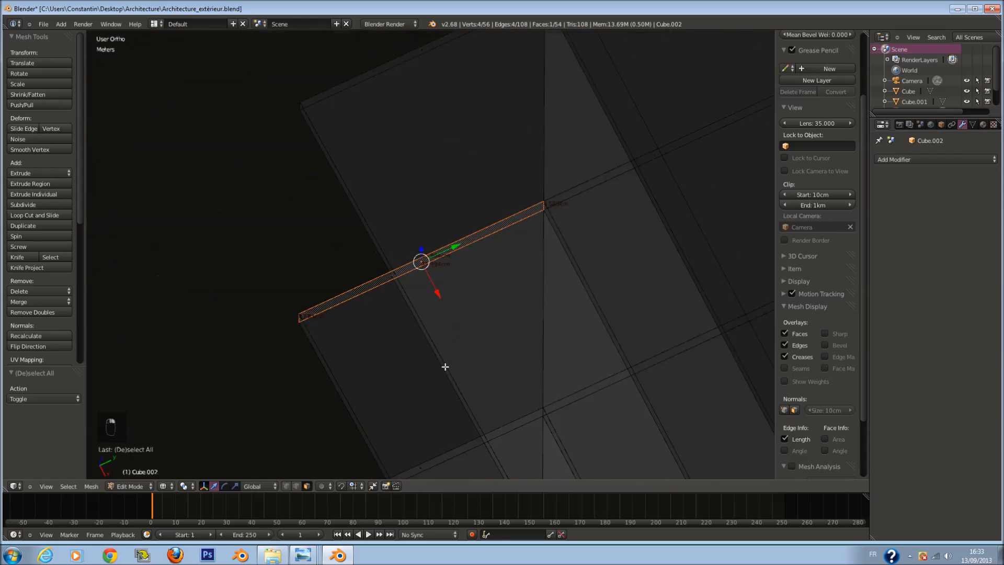
pyautogui.scroll(3, 446, 359)
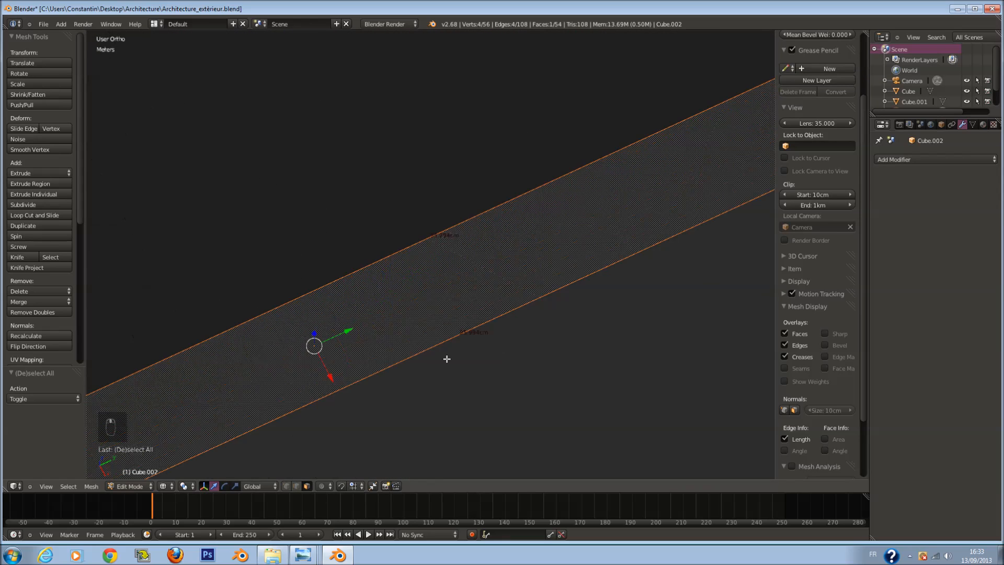
# Step: Return the low block to object mode and view the scene through the camera
pyautogui.scroll(-10, 447, 359)
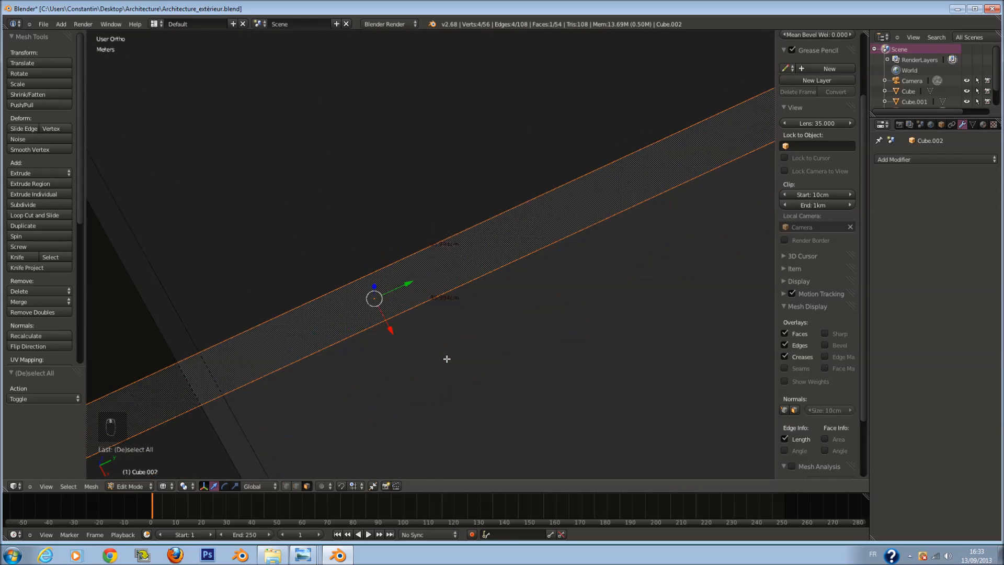
pyautogui.press('Tab')
pyautogui.press('KP_0')
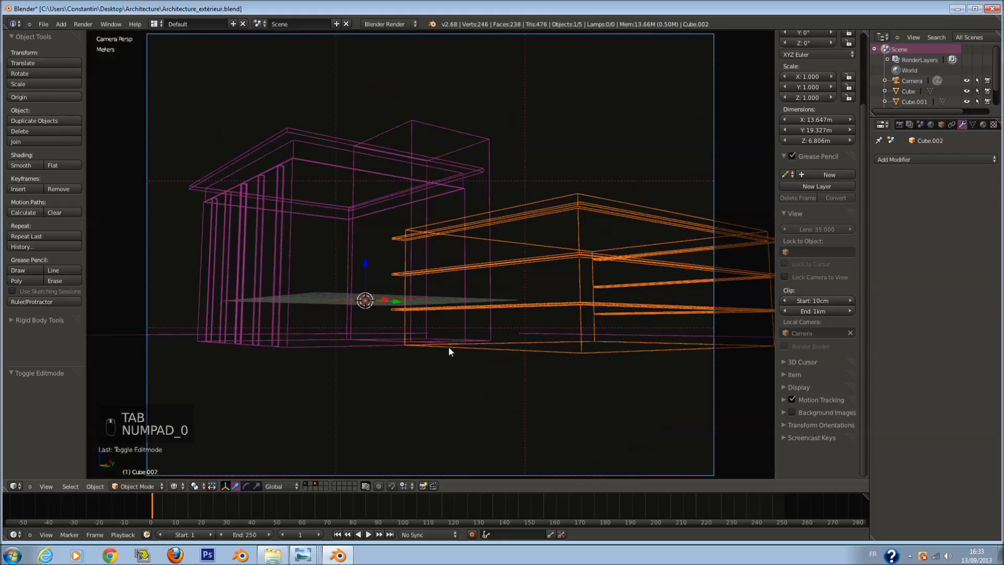
# Step: Save the scene, return to editing the low block's mesh and undo the last ledge offset
pyautogui.press('z')
pyautogui.hotkey('ctrl', 's')
pyautogui.press('Tab')
pyautogui.hotkey('ctrl', 'z')
pyautogui.hotkey('ctrl', 'z')
pyautogui.hotkey('ctrl', 'z')
pyautogui.hotkey('ctrl', 'z')
pyautogui.hotkey('ctrl', 'z')
pyautogui.hotkey('ctrl', 'z')
pyautogui.hotkey('ctrl', 'z')
pyautogui.hotkey('ctrl', 'z')
pyautogui.hotkey('ctrl', 'z')
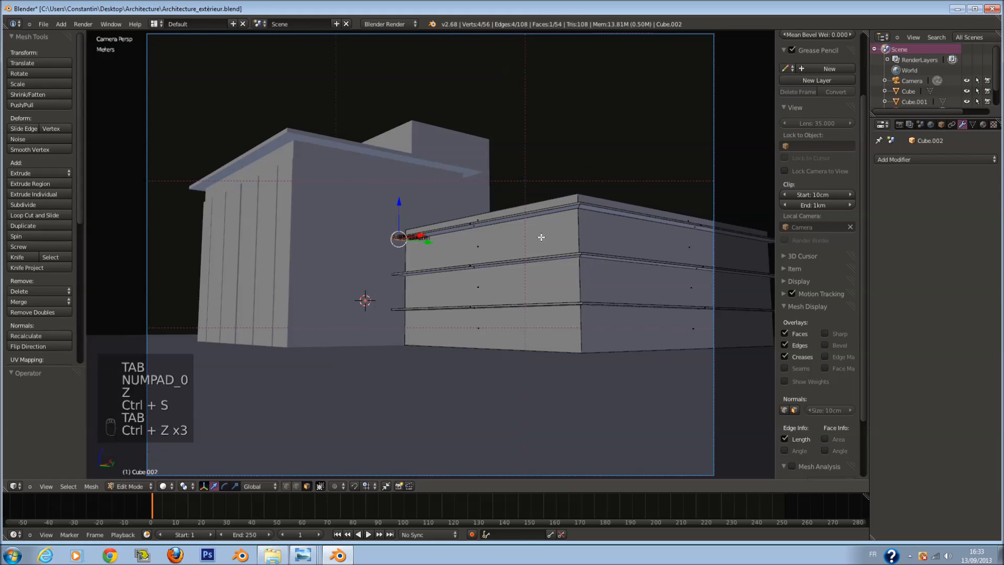
# Step: Push the selected strips outward into deeper ledges with a Shrink/Fatten offset of about 2.37 and save the file
pyautogui.hotkey('alt', 's')
pyautogui.click(578, 306)
pyautogui.hotkey('ctrl', 'z')
pyautogui.hotkey('alt', 's')
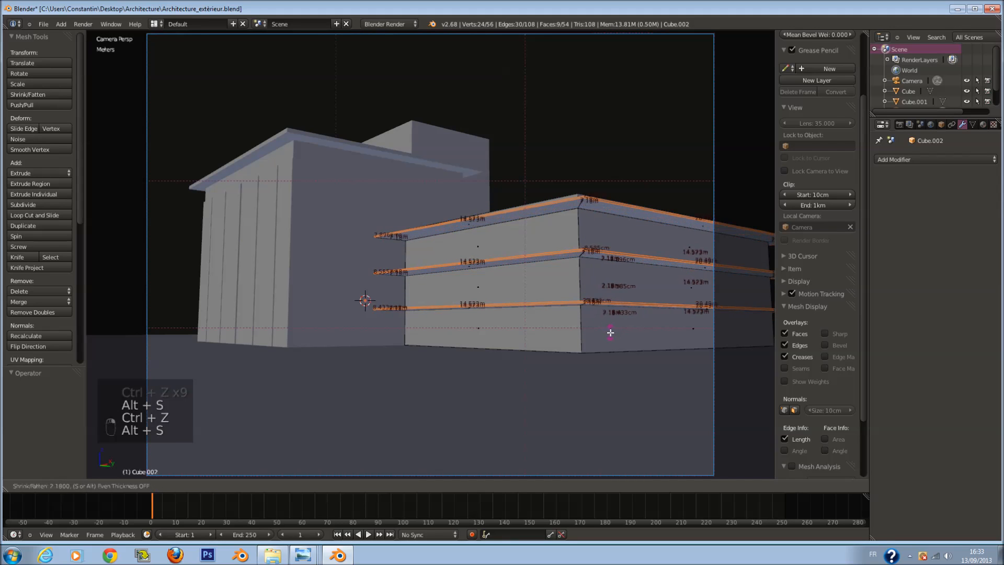
pyautogui.click(609, 335)
pyautogui.press('Tab')
pyautogui.moveTo(595, 291); pyautogui.dragTo(559, 384, button='middle')
pyautogui.hotkey('ctrl', 's')
# Step: Examine the ledge ends and undersides beside the tall building up close in wireframe
pyautogui.press('Tab')
pyautogui.scroll(3, 431, 256)
pyautogui.moveTo(431, 255); pyautogui.dragTo(412, 259, button='middle')
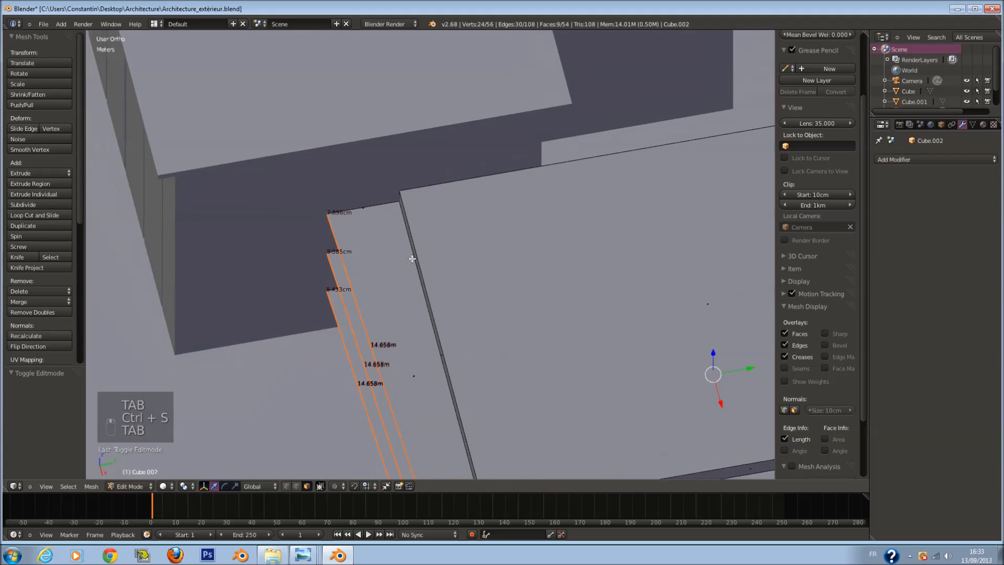
pyautogui.press('z')
pyautogui.rightClick(362, 201)
pyautogui.scroll(6, 501, 298)
pyautogui.keyDown('shift'); pyautogui.moveTo(389, 211); pyautogui.dragTo(527, 274, button='middle'); pyautogui.keyUp('shift')
pyautogui.scroll(2, 501, 298)
pyautogui.scroll(-1, 500, 298)
pyautogui.press('a')
pyautogui.press('a')
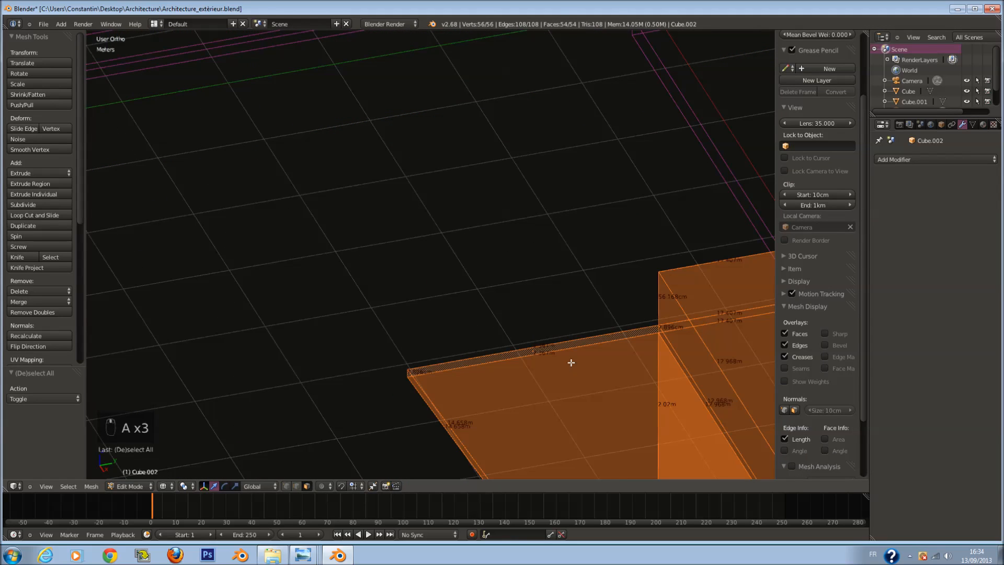
pyautogui.moveTo(571, 363); pyautogui.dragTo(559, 348, button='middle')
pyautogui.keyDown('shift'); pyautogui.scroll(-8, 559, 348); pyautogui.keyUp('shift')
pyautogui.scroll(11, 559, 348)
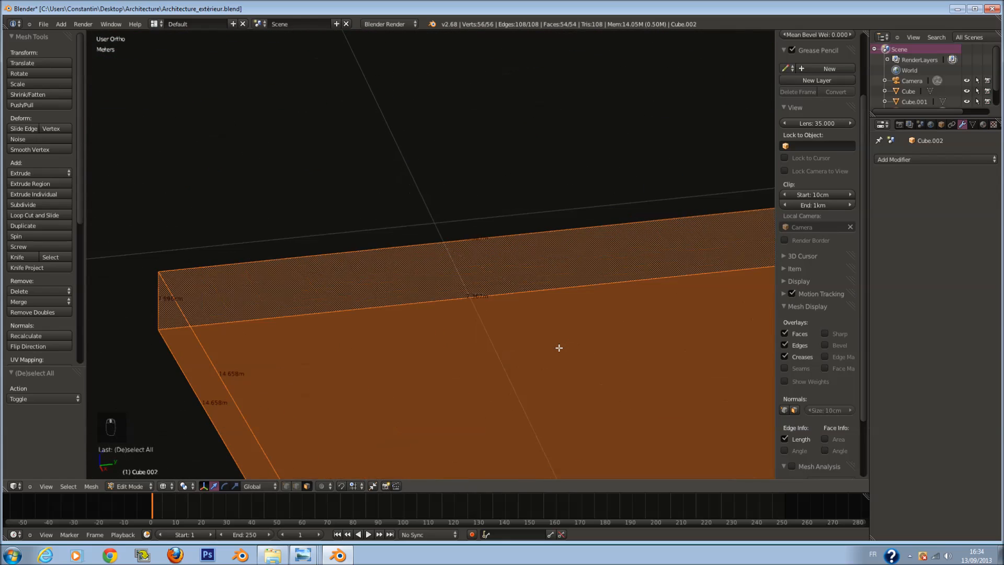
pyautogui.scroll(-7, 559, 347)
pyautogui.moveTo(560, 345); pyautogui.dragTo(592, 343, button='middle')
pyautogui.scroll(4, 591, 344)
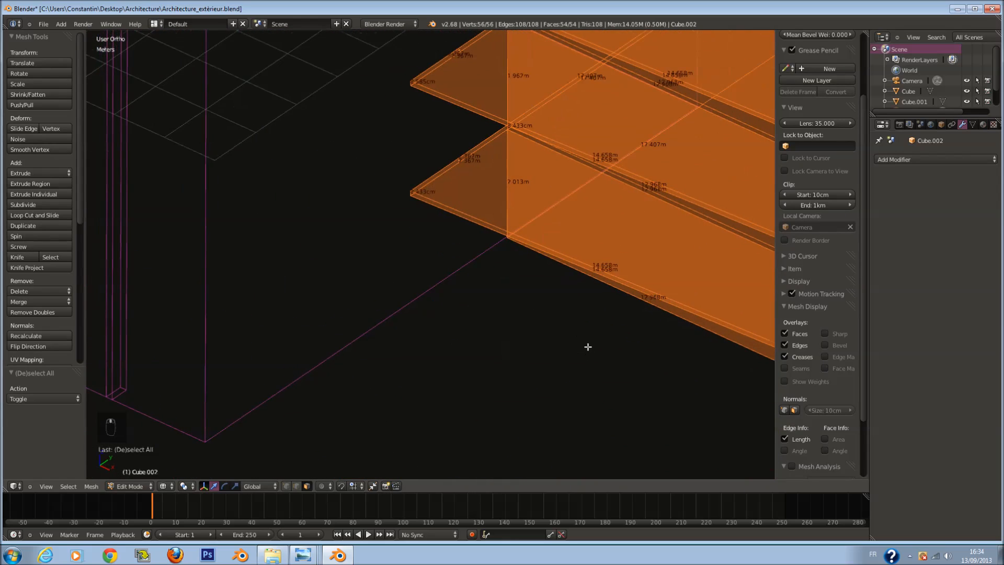
pyautogui.scroll(4, 588, 347)
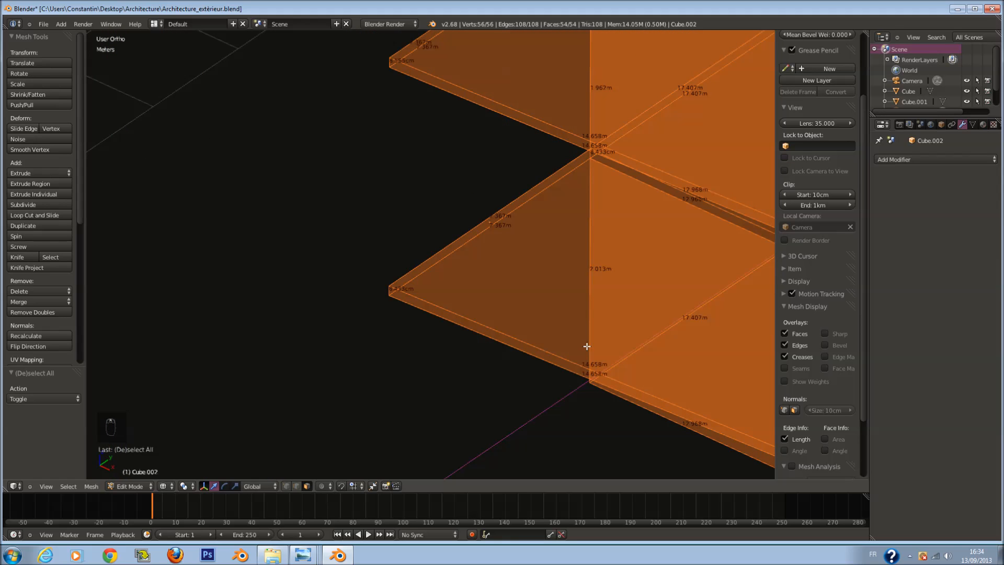
pyautogui.scroll(-8, 587, 346)
pyautogui.moveTo(587, 346)
pyautogui.mouseDown(button='middle')
pyautogui.moveTo(533, 290)
pyautogui.moveTo(511, 298)
pyautogui.moveTo(553, 309)
pyautogui.mouseUp(button='middle')
pyautogui.press('z')
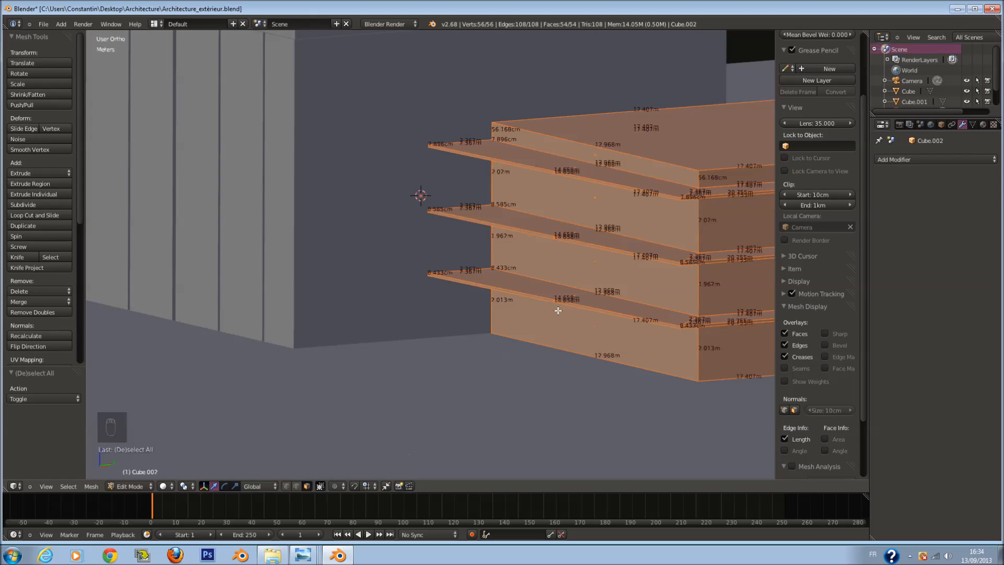
# Step: View the scene through the camera in object mode with nothing selected and save the file
pyautogui.press('KP_0')
pyautogui.press('Tab')
pyautogui.hotkey('ctrl', 's')
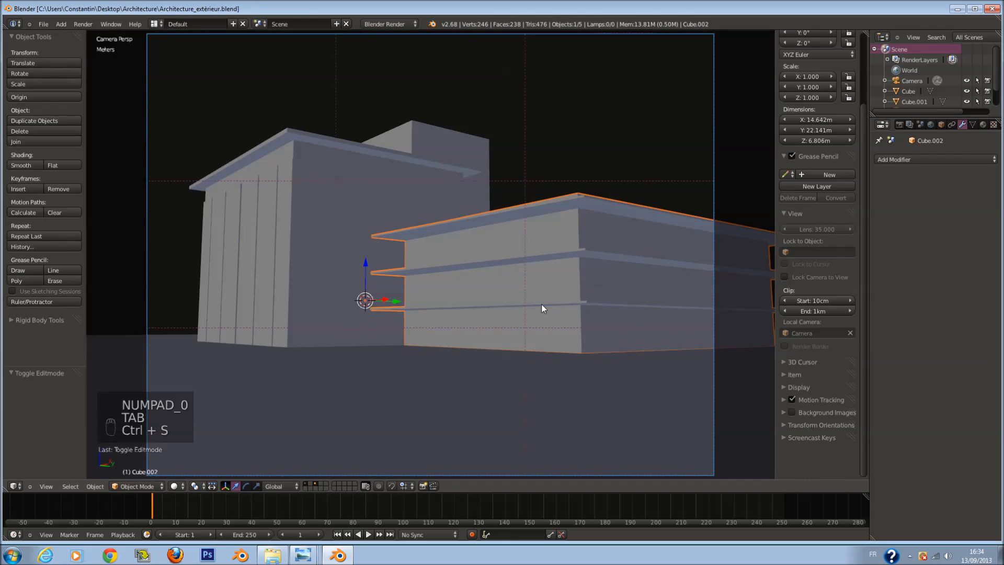
pyautogui.press('a')
pyautogui.hotkey('ctrl', 's')
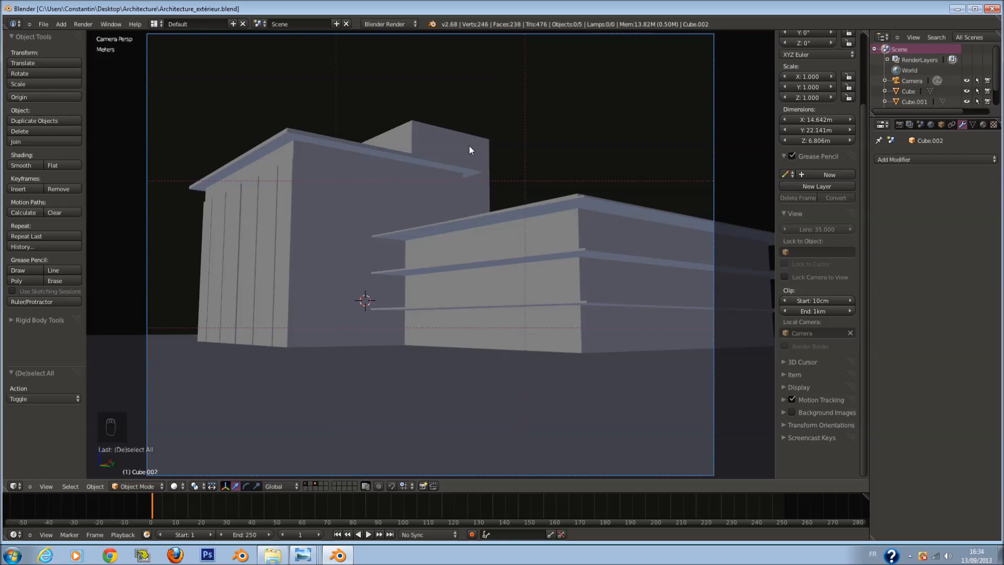
# Step: Add a vertical loop cut through the middle of the low block's front and straighten it by scaling to 0 along X
pyautogui.rightClick(551, 231)
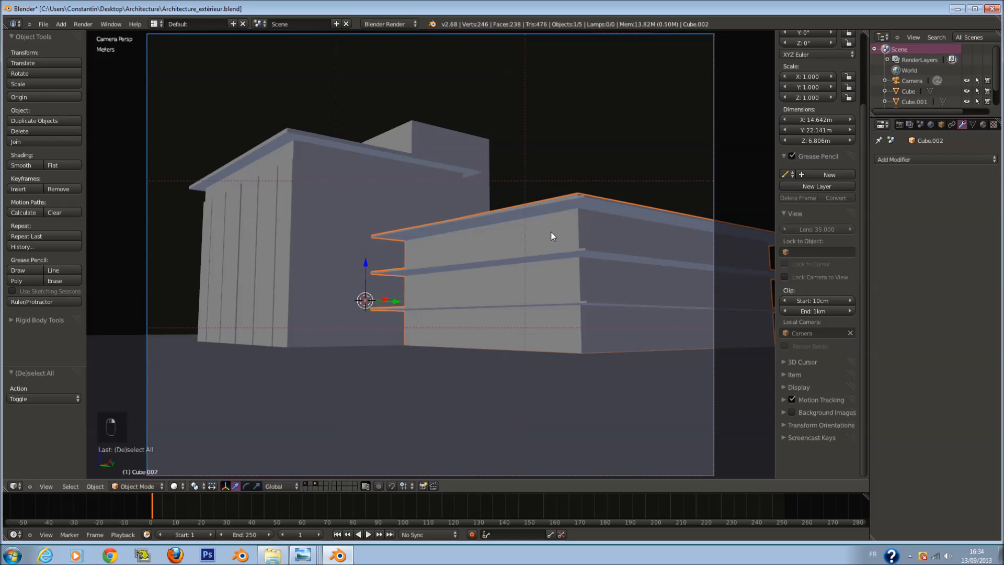
pyautogui.press('KP_1')
pyautogui.press('Tab')
pyautogui.keyDown('shift'); pyautogui.scroll(3, 511, 108); pyautogui.keyUp('shift')
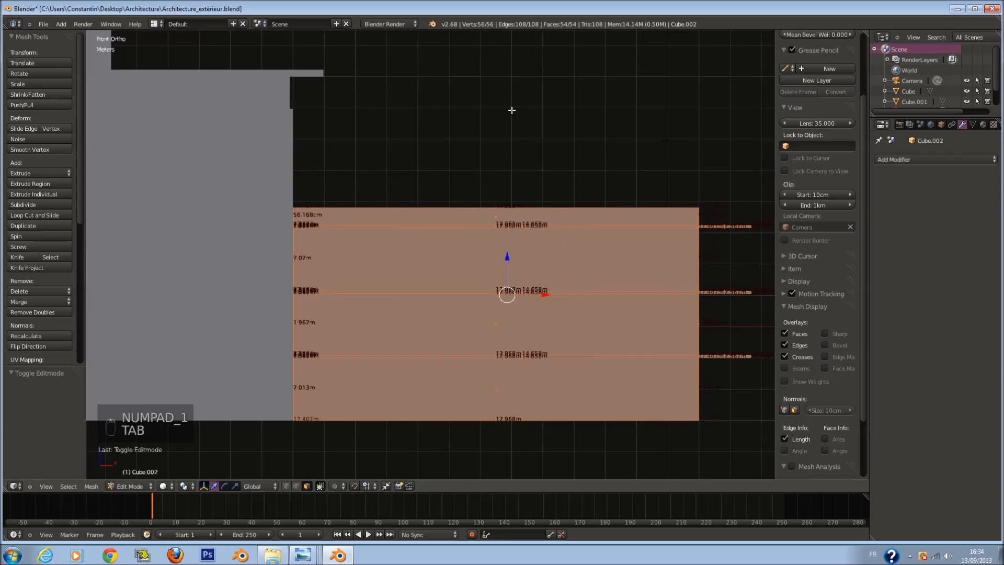
pyautogui.press('z')
pyautogui.keyDown('ctrl'); pyautogui.scroll(-2, 493, 190); pyautogui.keyUp('ctrl')
pyautogui.press('a')
pyautogui.hotkey('ctrl', 'r')
pyautogui.scroll(1, 504, 206)
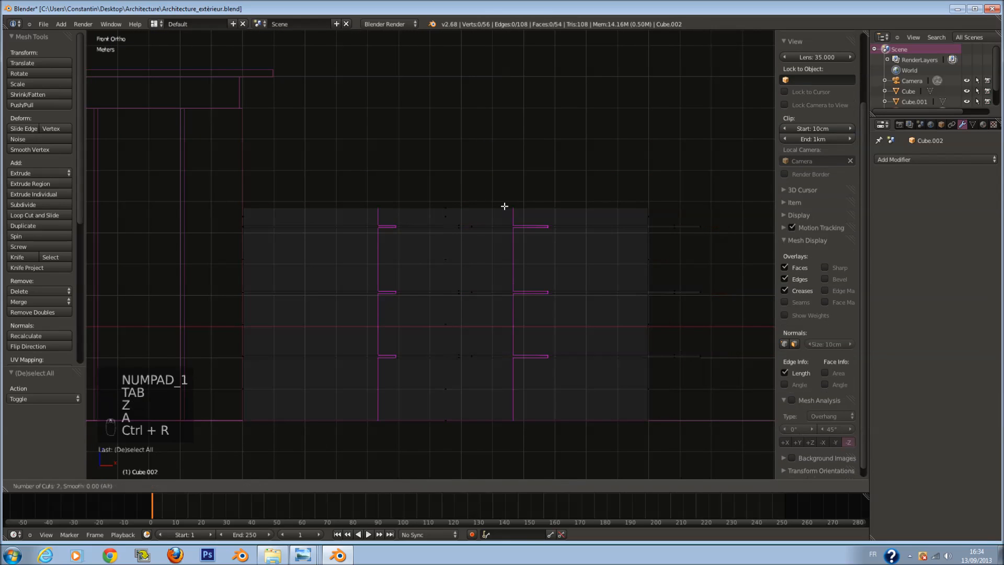
pyautogui.scroll(-1, 504, 206)
pyautogui.click(504, 208)
pyautogui.rightClick(504, 209)
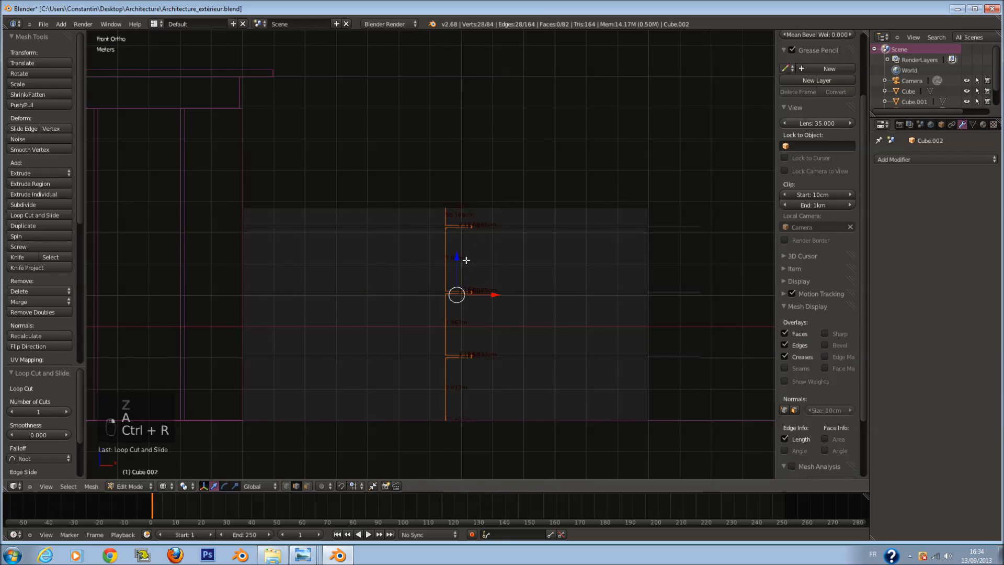
pyautogui.press('r')
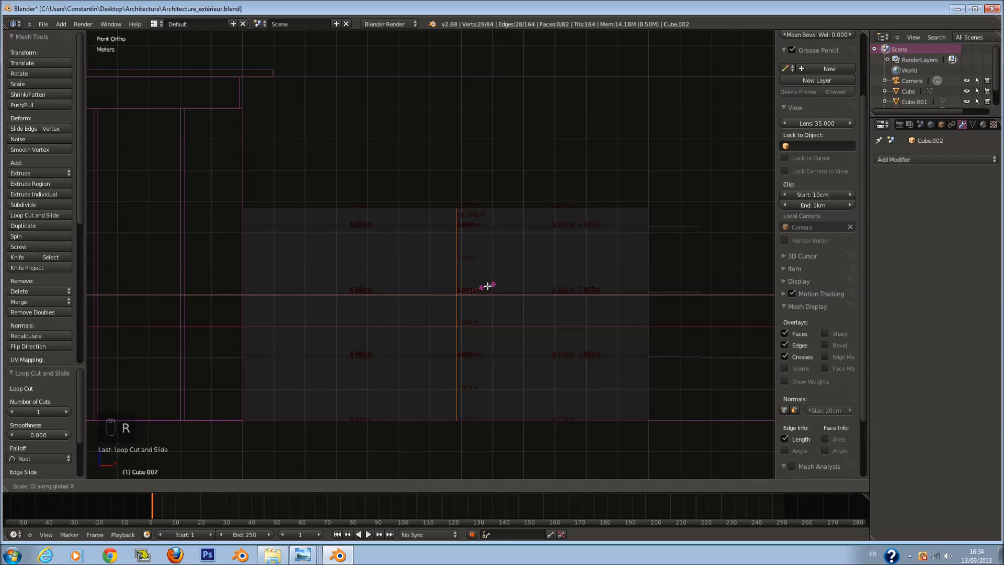
pyautogui.click(488, 286)
# Step: Add a vertical loop cut in the front half away from the tall building and straighten it with scale 0 along X
pyautogui.press('a')
pyautogui.hotkey('ctrl', 'r')
pyautogui.click(523, 216)
pyautogui.rightClick(524, 216)
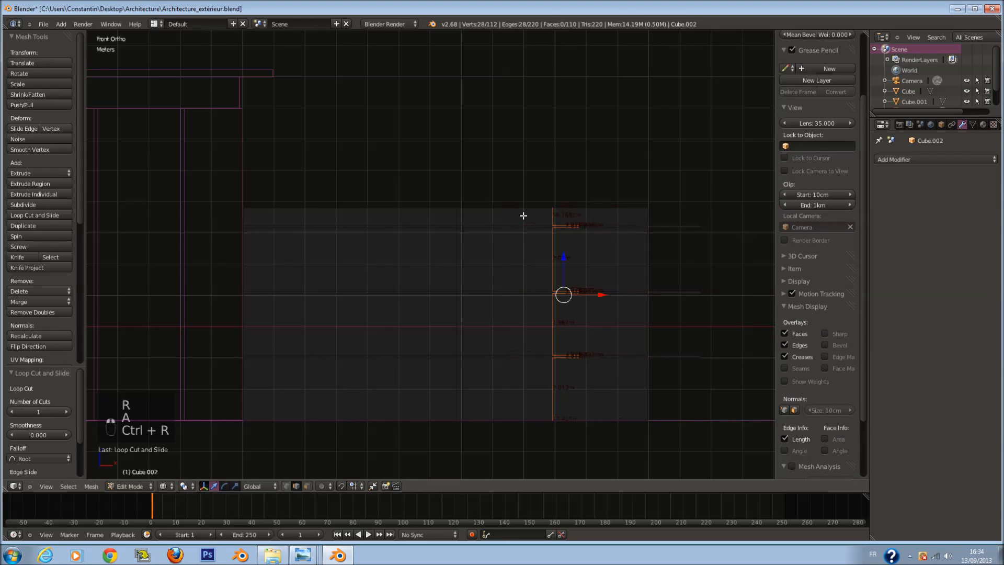
pyautogui.press('s')
pyautogui.press('x')
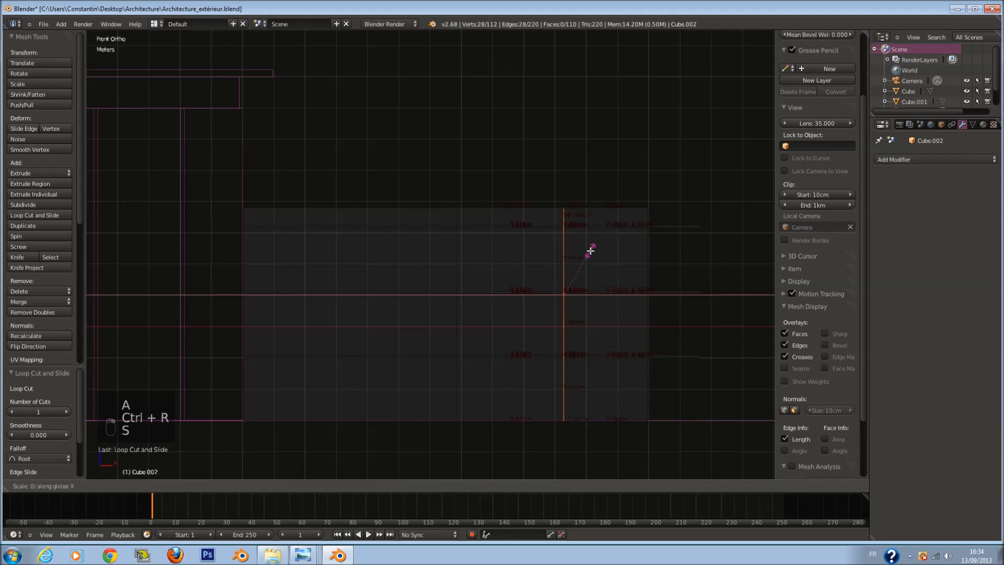
pyautogui.click(590, 251)
# Step: Add a straight vertical loop cut in the front half beside the tall building
pyautogui.press('z')
pyautogui.hotkey('ctrl', 'r')
pyautogui.click(351, 204)
pyautogui.click(351, 204)
pyautogui.press('z')
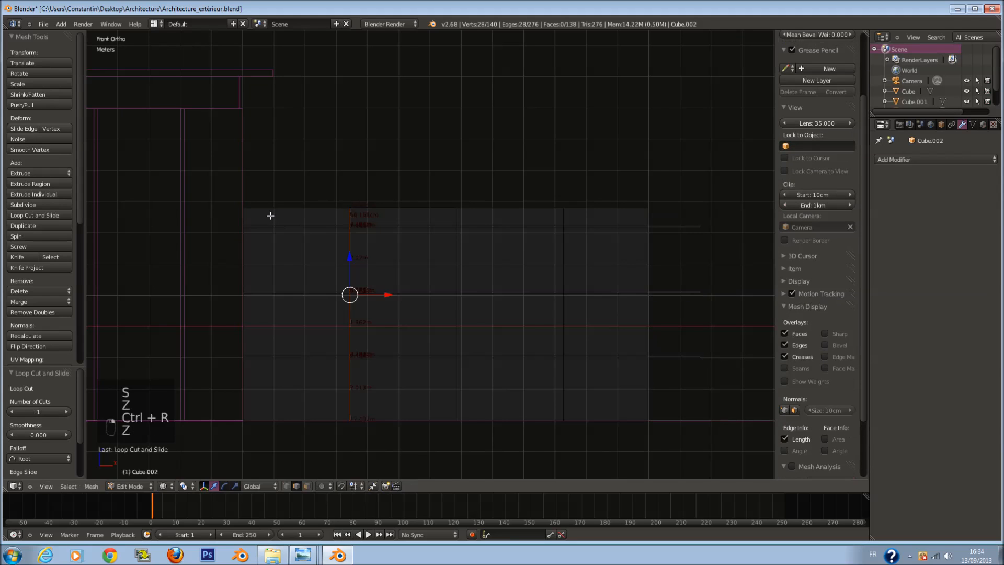
pyautogui.hotkey('ctrl', 'r')
pyautogui.hotkey('ctrl', 'z')
pyautogui.press('a')
pyautogui.press('a')
pyautogui.press('a')
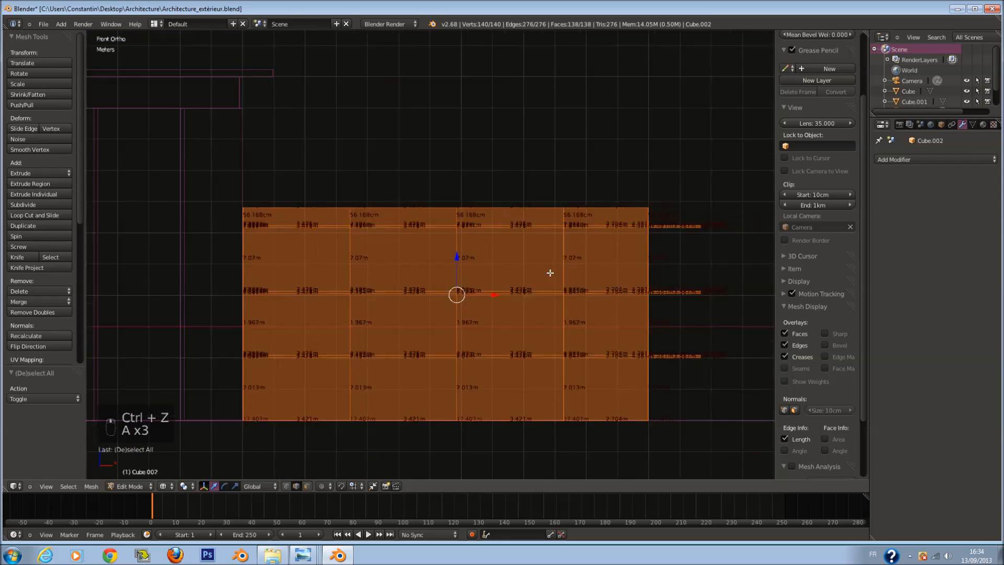
pyautogui.scroll(-1, 550, 273)
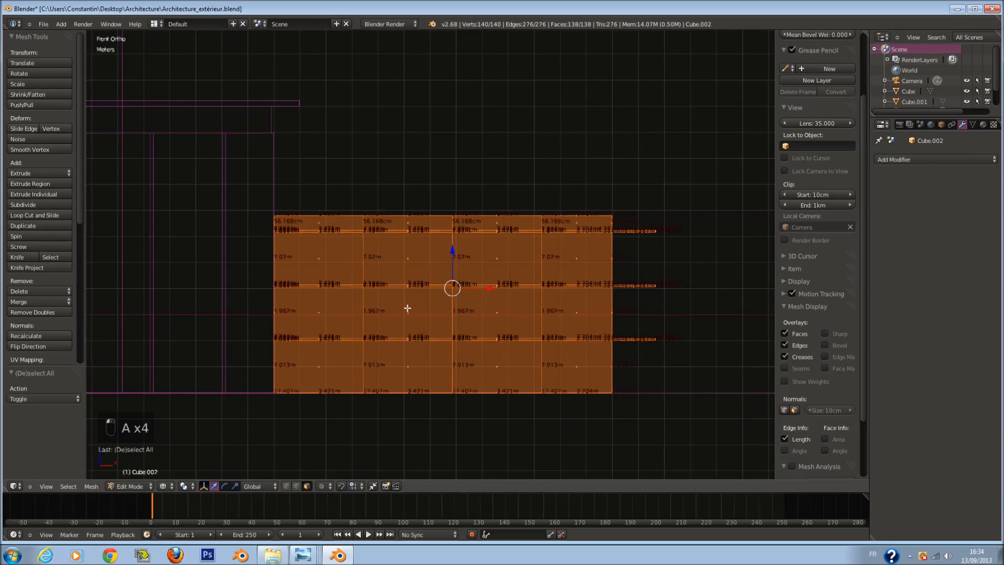
pyautogui.scroll(2, 407, 308)
pyautogui.press('z')
pyautogui.press('z')
pyautogui.press('z')
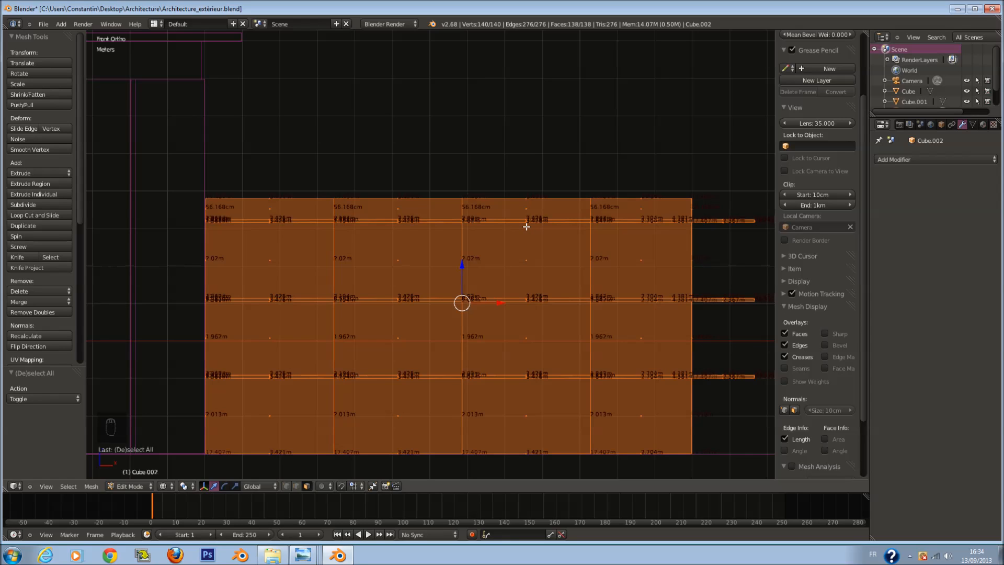
pyautogui.scroll(-1, 532, 211)
pyautogui.scroll(1, 531, 210)
# Step: Divide each of the three equal bays nearest the tall building with two evenly spaced vertical loop cuts
pyautogui.press('a')
pyautogui.hotkey('ctrl', 'r')
pyautogui.scroll(1, 263, 206)
pyautogui.click(263, 206)
pyautogui.rightClick(263, 206)
pyautogui.press('a')
pyautogui.hotkey('ctrl', 'r')
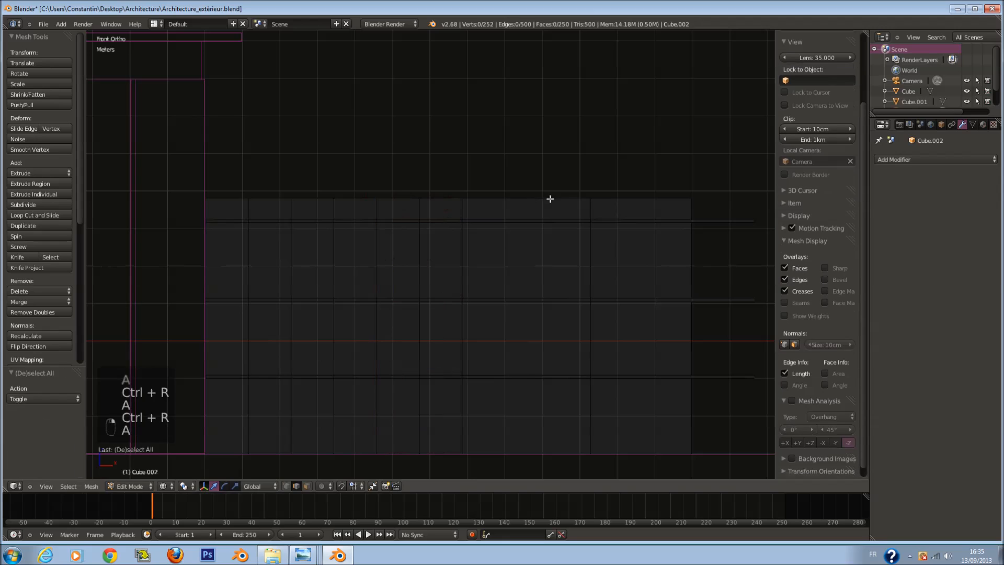
pyautogui.click(515, 202)
pyautogui.rightClick(518, 203)
# Step: Add one vertical loop cut in the outermost bay and straighten it by scaling to 0 along X
pyautogui.press('a')
pyautogui.hotkey('ctrl', 'r')
pyautogui.scroll(1, 635, 211)
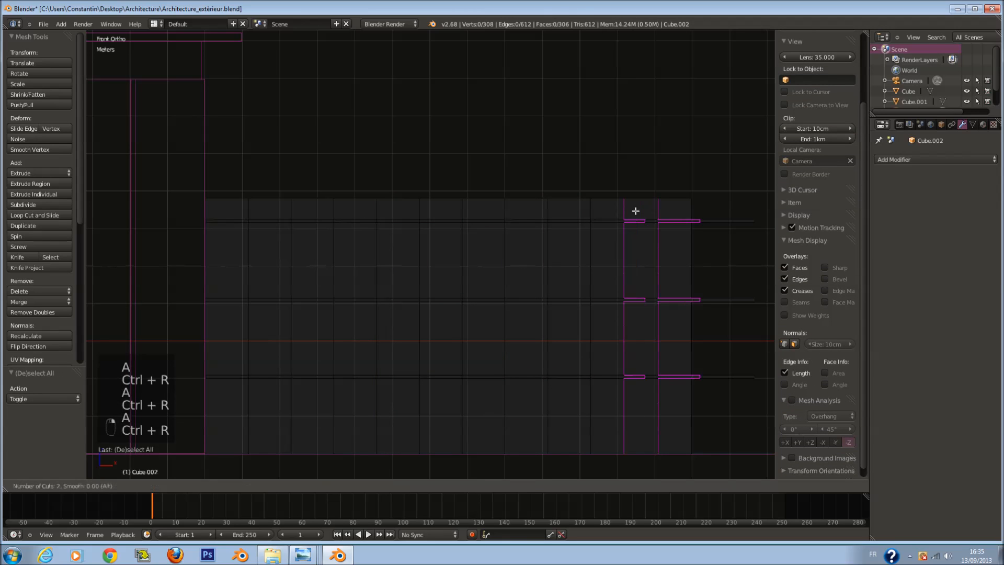
pyautogui.click(635, 211)
pyautogui.rightClick(634, 212)
pyautogui.write('rx0')
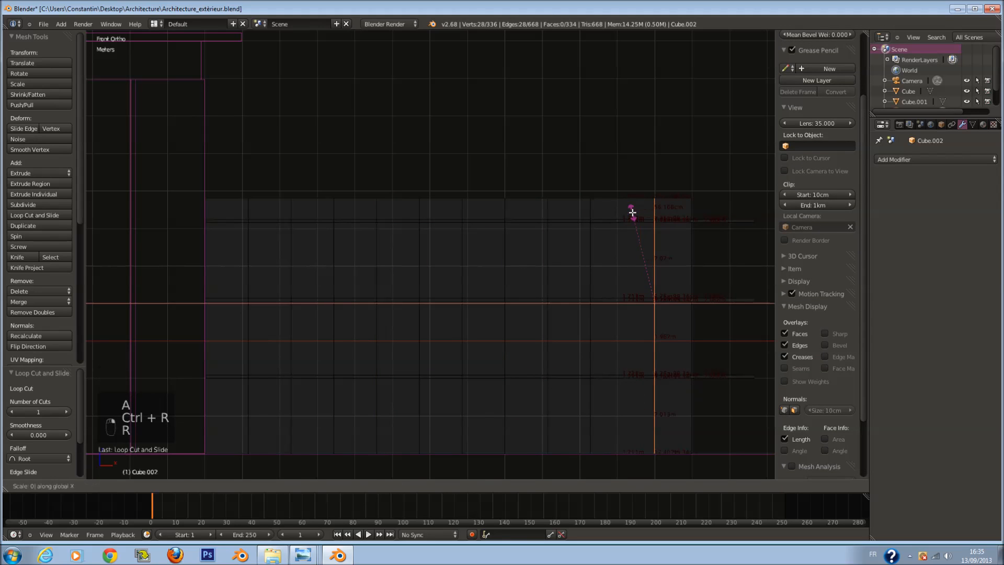
pyautogui.click(632, 212)
# Step: Add another vertical loop cut between the straightened outer loop and the neighbouring bay, and clear the selection
pyautogui.press('a')
pyautogui.hotkey('ctrl', 'r')
pyautogui.click(614, 196)
pyautogui.rightClick(609, 222)
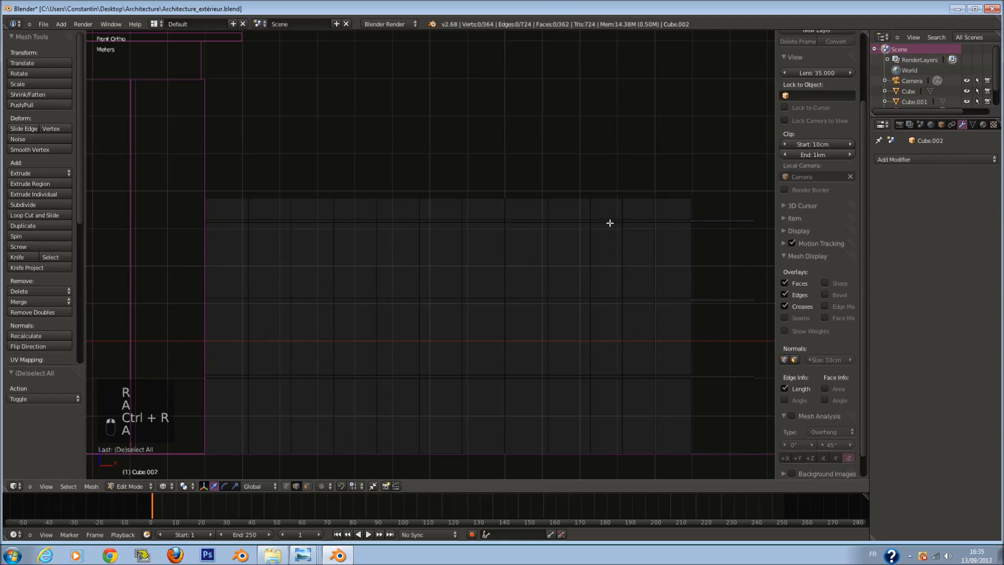
pyautogui.press('a')
pyautogui.press('a')
pyautogui.press('a')
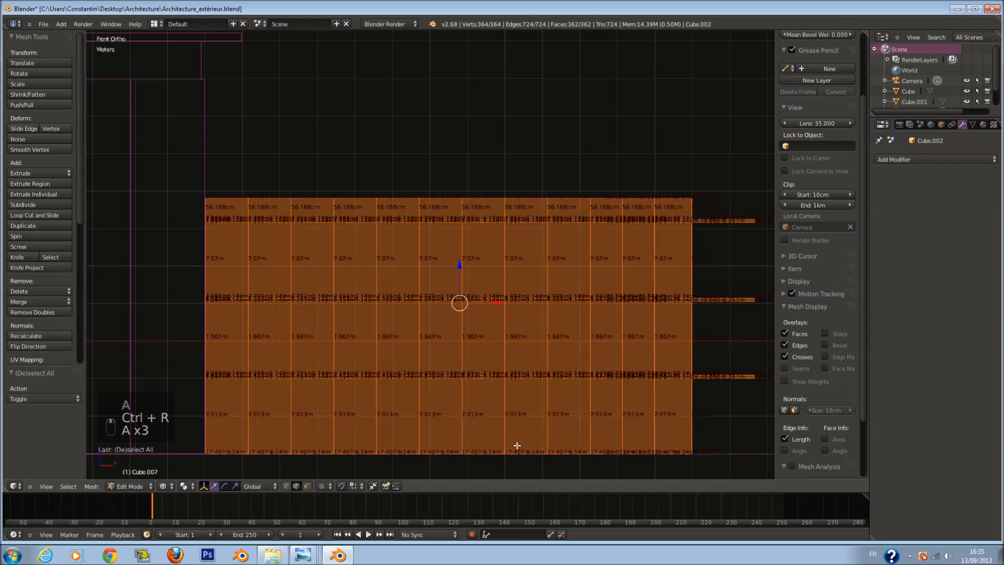
pyautogui.press('a')
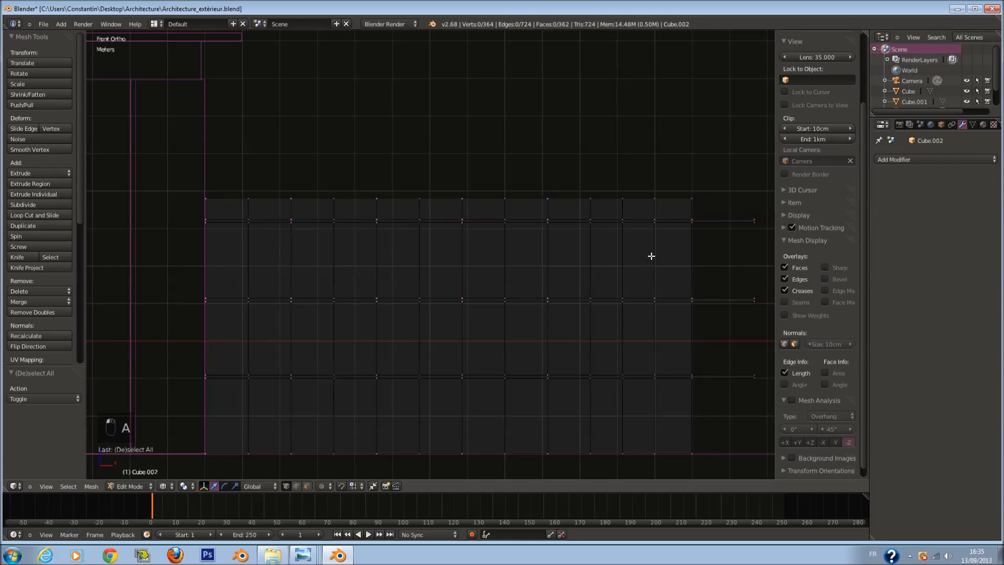
# Step: Circle-select the two vertical loops in the outermost bay and move them along X toward the block's free corner
pyautogui.press('c')
pyautogui.moveTo(641, 204); pyautogui.dragTo(641, 457)
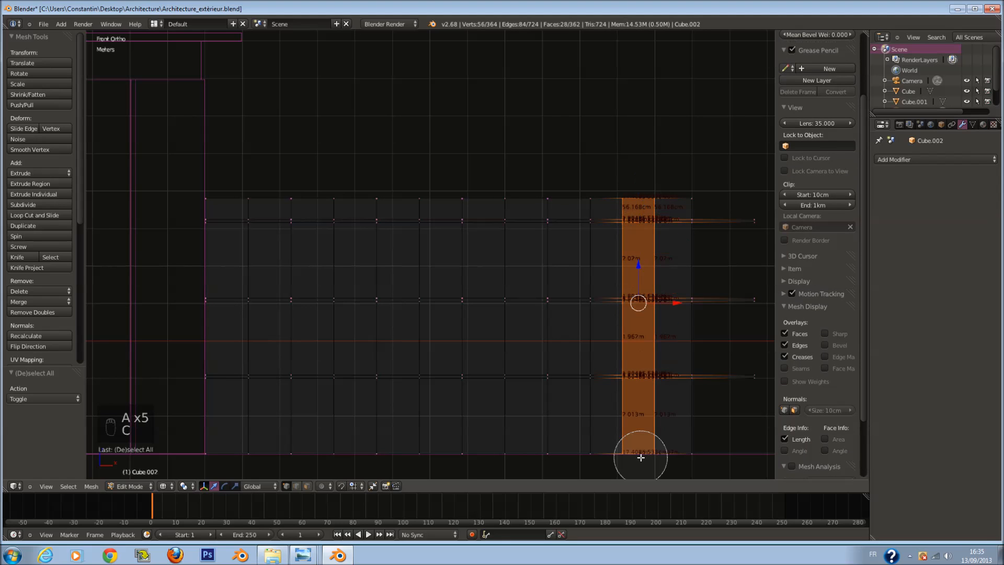
pyautogui.press('Escape')
pyautogui.press('g')
pyautogui.press('x')
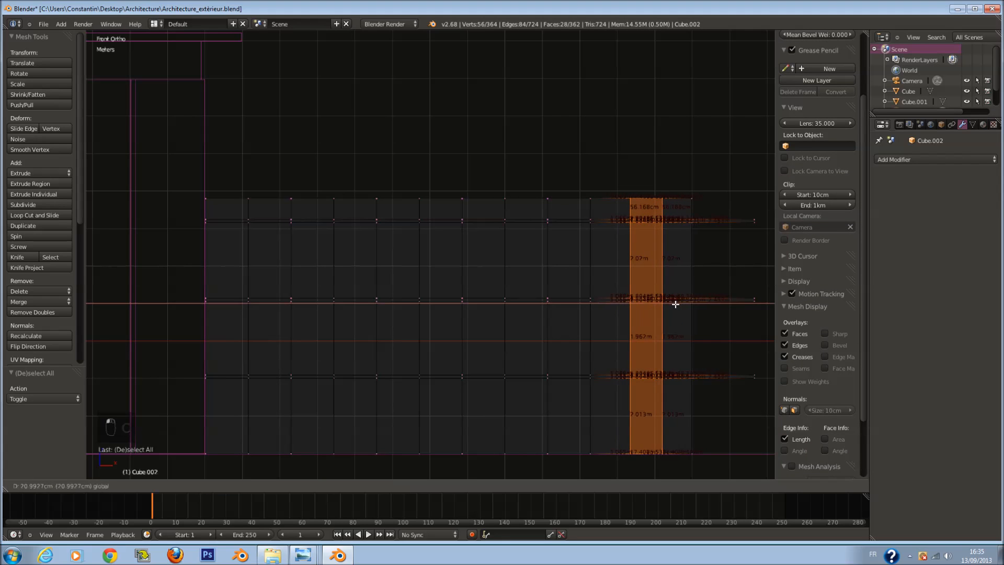
pyautogui.click(679, 311)
# Step: Scale the two outer loops apart along X to match the neighbouring bay widths, deselect everything and save the file
pyautogui.press('s')
pyautogui.press('x')
pyautogui.click(746, 339)
pyautogui.press('a')
pyautogui.press('a')
pyautogui.hotkey('ctrl', 's')
pyautogui.click(559, 312)
pyautogui.press('z')
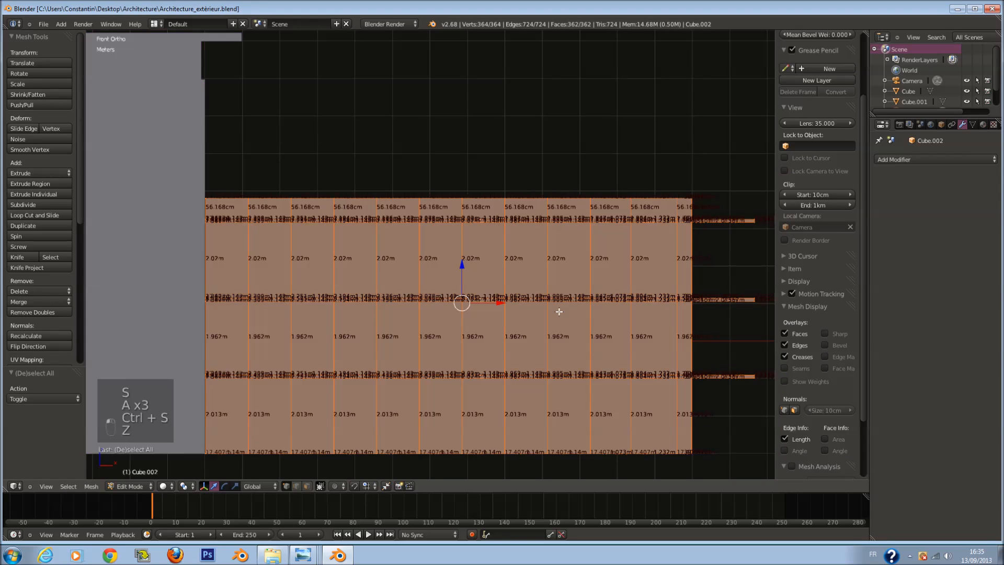
pyautogui.hotkey('ctrl', 's')
pyautogui.click(557, 314)
pyautogui.press('a')
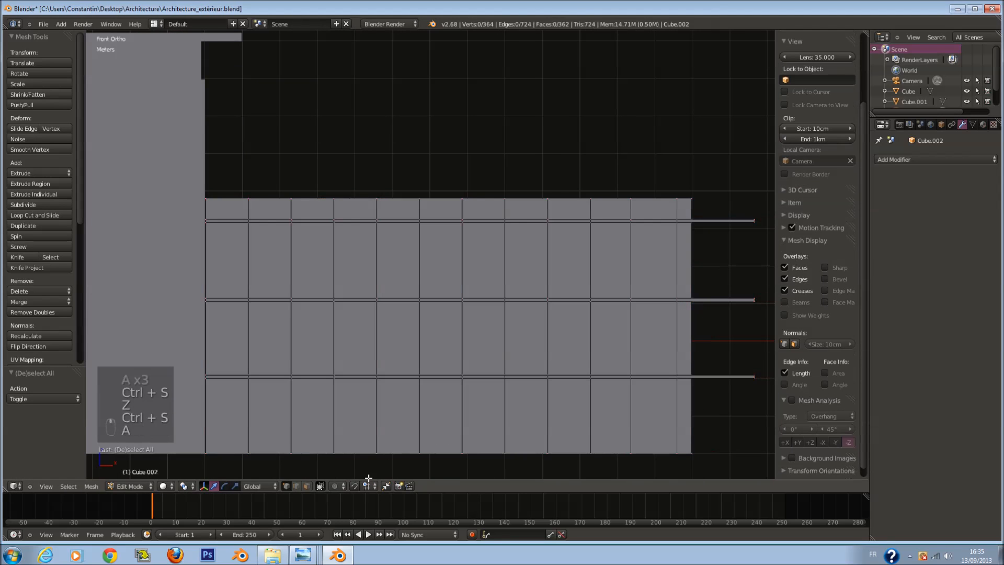
# Step: Switch to face selection, select the first front wall face under the top ledge beside the tall building, and save the file
pyautogui.click(307, 485)
pyautogui.moveTo(365, 443); pyautogui.dragTo(394, 407, button='middle')
pyautogui.press('KP_1')
pyautogui.press('z')
pyautogui.press('z')
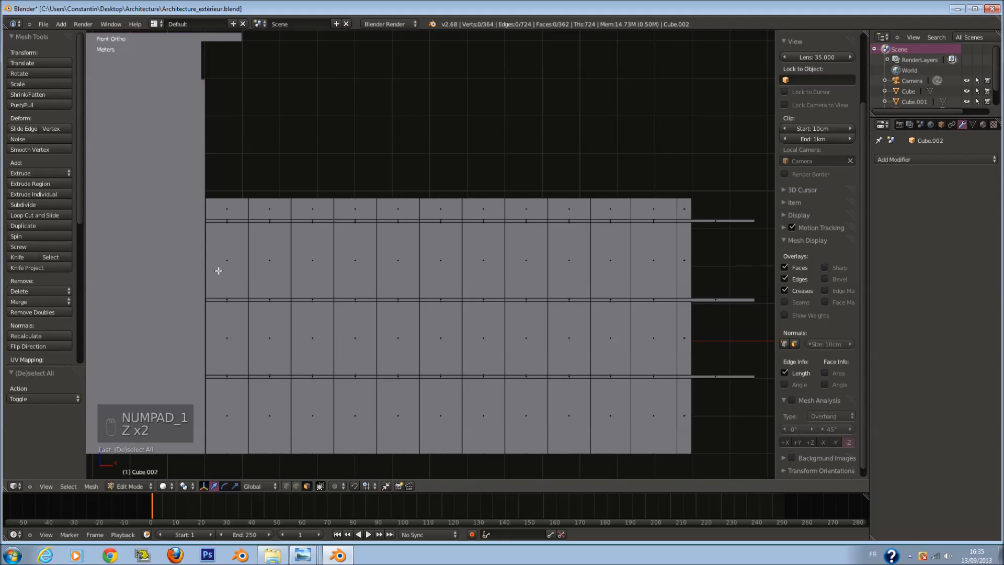
pyautogui.rightClick(219, 270)
pyautogui.keyDown('ctrl'); pyautogui.scroll(-2, 240, 280); pyautogui.keyUp('ctrl')
pyautogui.hotkey('ctrl', 's')
pyautogui.scroll(1, 243, 280)
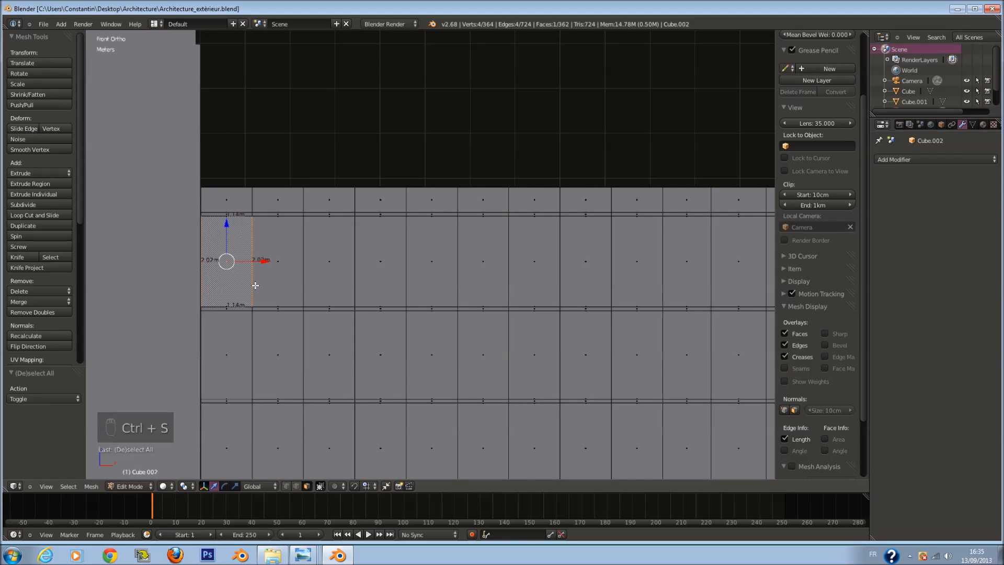
pyautogui.keyDown('ctrl'); pyautogui.scroll(-2, 255, 285); pyautogui.keyUp('ctrl')
pyautogui.hotkey('ctrl', 's')
pyautogui.moveTo(263, 285); pyautogui.dragTo(257, 308, button='middle')
pyautogui.keyDown('ctrl'); pyautogui.scroll(2, 330, 308); pyautogui.keyUp('ctrl')
pyautogui.hotkey('ctrl', 's')
pyautogui.click(331, 307)
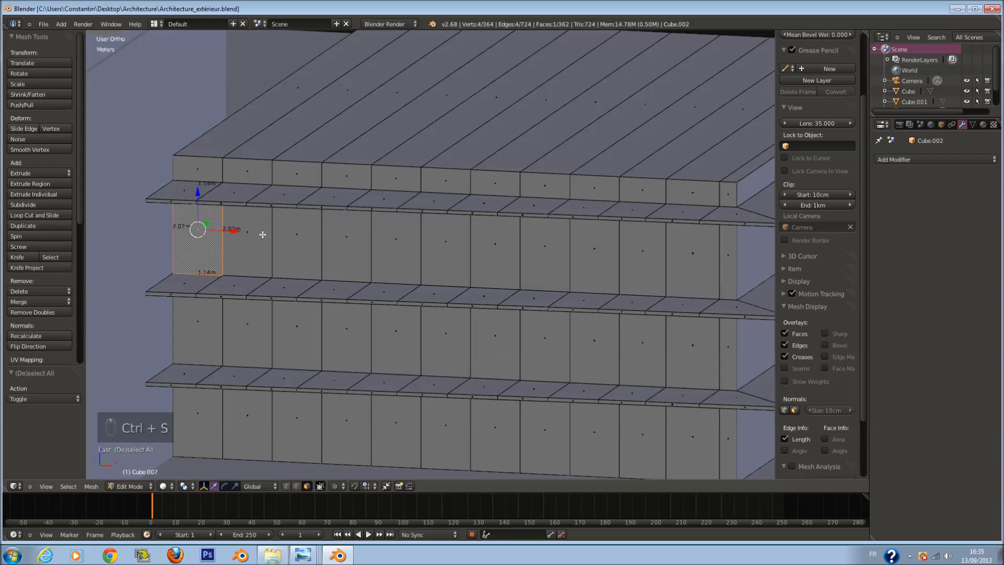
# Step: Extrude each front wall face under the top ledge separately in place with zero offset, working from the tall building toward the free corner
pyautogui.press('e')
pyautogui.rightClick(232, 252)
pyautogui.rightClick(248, 249)
pyautogui.press('e')
pyautogui.rightClick(248, 250)
pyautogui.rightClick(302, 239)
pyautogui.press('e')
pyautogui.rightClick(302, 239)
pyautogui.rightClick(335, 252)
pyautogui.rightClick(388, 262)
pyautogui.press('e')
pyautogui.rightClick(388, 262)
pyautogui.rightClick(437, 262)
pyautogui.moveTo(450, 262); pyautogui.dragTo(467, 261, button='middle')
pyautogui.press('e')
pyautogui.rightClick(469, 262)
pyautogui.rightClick(477, 261)
pyautogui.press('e')
pyautogui.rightClick(486, 255)
pyautogui.rightClick(540, 256)
pyautogui.press('e')
pyautogui.rightClick(540, 256)
pyautogui.rightClick(604, 261)
pyautogui.press('e')
pyautogui.rightClick(604, 261)
pyautogui.rightClick(640, 260)
pyautogui.press('e')
pyautogui.rightClick(640, 261)
pyautogui.rightClick(680, 259)
pyautogui.press('e')
pyautogui.rightClick(679, 259)
# Step: Extrude each front wall face between the middle and lowest ledges separately in place with zero offset, back toward the tall building
pyautogui.rightClick(683, 340)
pyautogui.press('e')
pyautogui.rightClick(684, 340)
pyautogui.rightClick(632, 341)
pyautogui.press('e')
pyautogui.rightClick(630, 340)
pyautogui.rightClick(581, 339)
pyautogui.press('e')
pyautogui.rightClick(578, 341)
pyautogui.rightClick(537, 346)
pyautogui.press('e')
pyautogui.rightClick(537, 346)
pyautogui.rightClick(477, 340)
pyautogui.press('e')
pyautogui.rightClick(477, 340)
pyautogui.rightClick(432, 346)
pyautogui.rightClick(394, 345)
pyautogui.press('e')
pyautogui.rightClick(394, 345)
pyautogui.rightClick(309, 345)
pyautogui.press('e')
pyautogui.rightClick(309, 345)
pyautogui.rightClick(266, 345)
pyautogui.press('e')
pyautogui.rightClick(266, 345)
pyautogui.rightClick(229, 341)
pyautogui.press('e')
pyautogui.rightClick(182, 341)
pyautogui.rightClick(182, 341)
pyautogui.press('e')
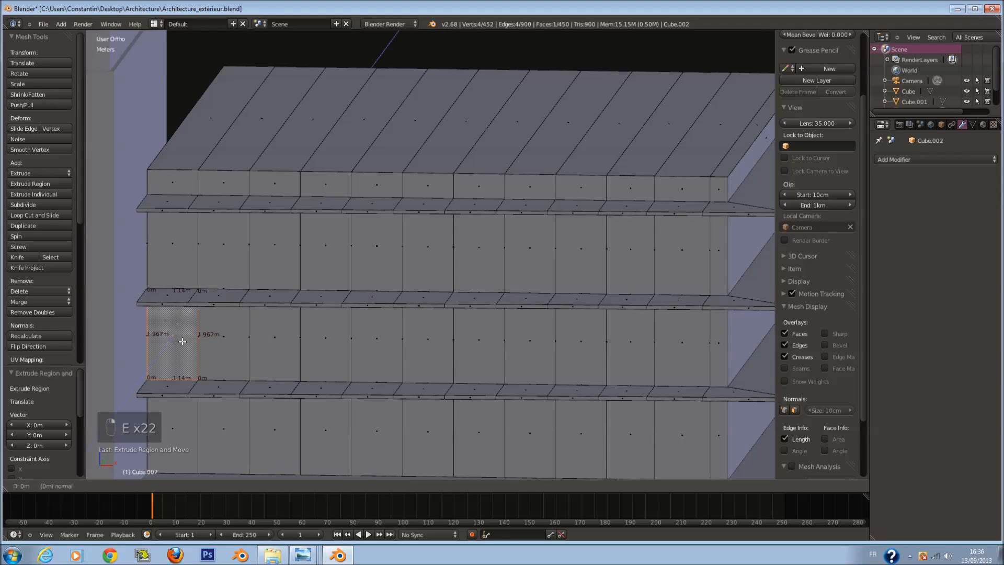
# Step: Select all the extruded bay faces in the row under the top ledge, leaving out the narrow corner strip
pyautogui.rightClick(179, 242)
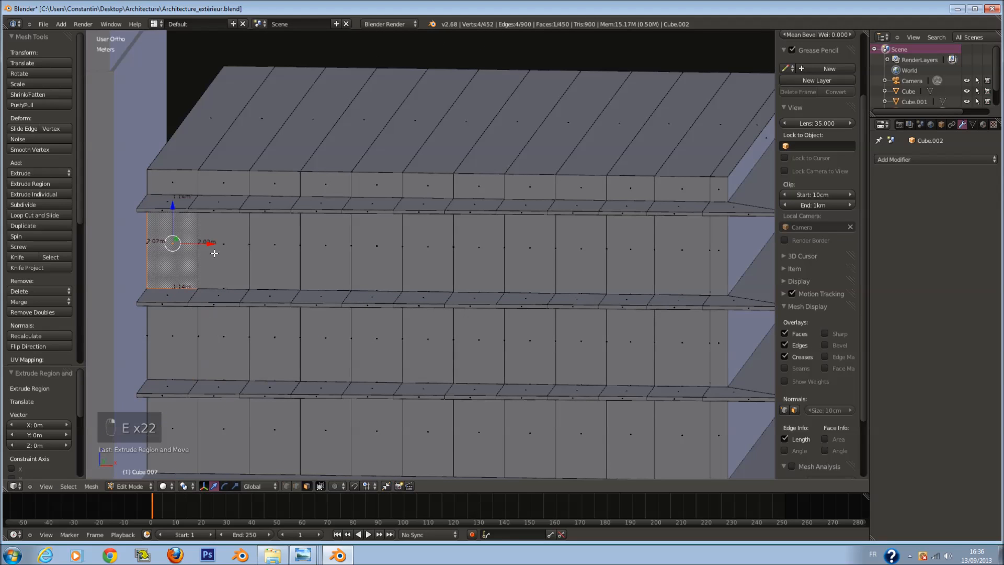
pyautogui.keyDown('shift'); pyautogui.rightClick(274, 251); pyautogui.keyUp('shift')
pyautogui.keyDown('shift'); pyautogui.rightClick(325, 251); pyautogui.keyUp('shift')
pyautogui.keyDown('shift'); pyautogui.rightClick(377, 251); pyautogui.keyUp('shift')
pyautogui.keyDown('shift'); pyautogui.rightClick(427, 252); pyautogui.keyUp('shift')
pyautogui.keyDown('shift'); pyautogui.rightClick(479, 253); pyautogui.keyUp('shift')
pyautogui.keyDown('shift'); pyautogui.rightClick(529, 253); pyautogui.keyUp('shift')
pyautogui.keyDown('shift'); pyautogui.rightClick(580, 253); pyautogui.keyUp('shift')
pyautogui.keyDown('shift'); pyautogui.rightClick(630, 253); pyautogui.keyUp('shift')
pyautogui.keyDown('shift'); pyautogui.rightClick(682, 255); pyautogui.keyUp('shift')
# Step: Add the extruded bay faces of the row between the middle and lowest ledges to the selection and save the file
pyautogui.keyDown('shift'); pyautogui.rightClick(680, 343); pyautogui.keyUp('shift')
pyautogui.keyDown('shift'); pyautogui.rightClick(633, 345); pyautogui.keyUp('shift')
pyautogui.keyDown('shift'); pyautogui.rightClick(567, 351); pyautogui.keyUp('shift')
pyautogui.keyDown('shift'); pyautogui.rightClick(526, 352); pyautogui.keyUp('shift')
pyautogui.keyDown('shift'); pyautogui.rightClick(476, 352); pyautogui.keyUp('shift')
pyautogui.keyDown('shift'); pyautogui.rightClick(429, 352); pyautogui.keyUp('shift')
pyautogui.keyDown('shift'); pyautogui.rightClick(377, 352); pyautogui.keyUp('shift')
pyautogui.keyDown('shift'); pyautogui.rightClick(326, 353); pyautogui.keyUp('shift')
pyautogui.keyDown('shift'); pyautogui.rightClick(281, 356); pyautogui.keyUp('shift')
pyautogui.keyDown('shift'); pyautogui.rightClick(225, 357); pyautogui.keyUp('shift')
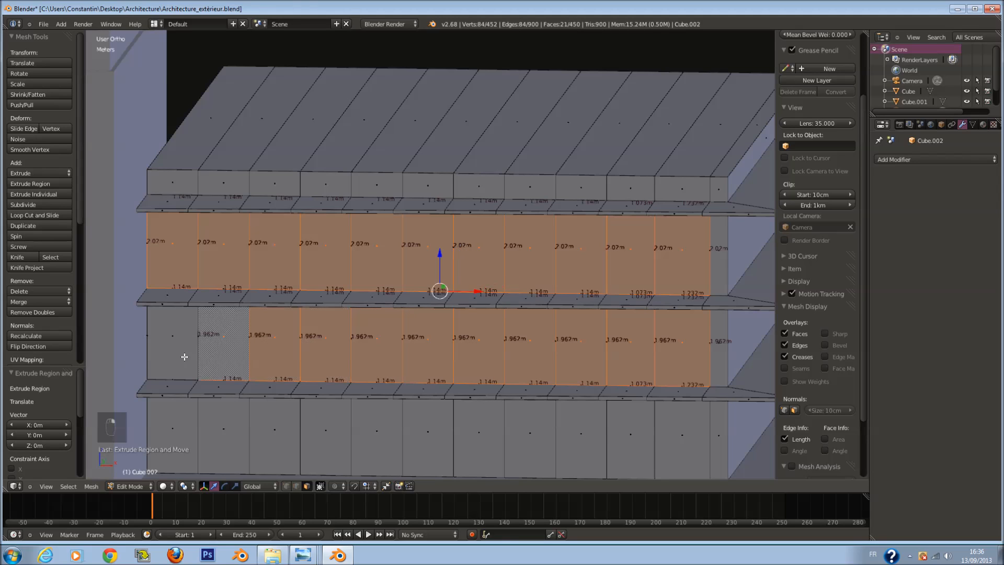
pyautogui.hotkey('ctrl', 's')
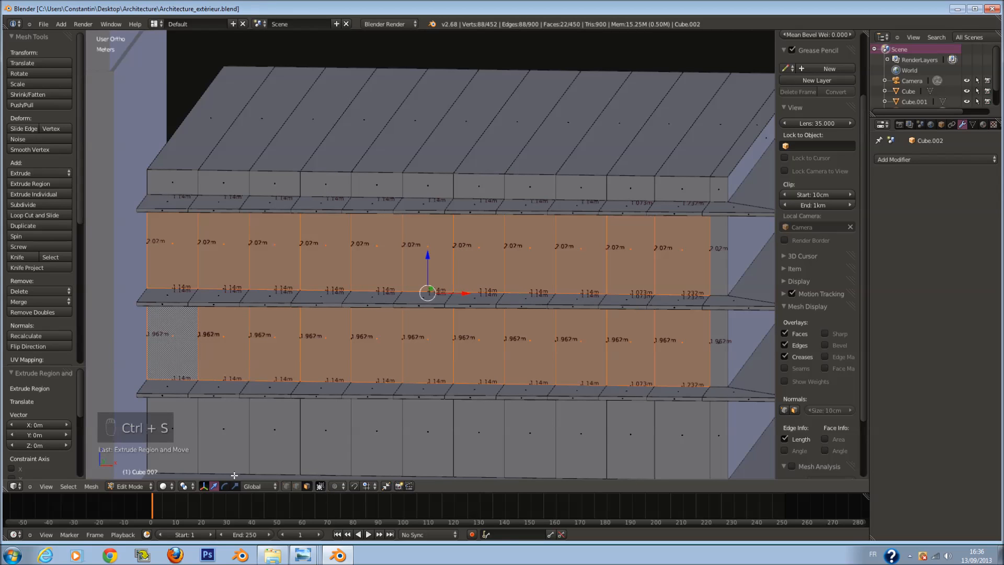
# Step: Set the pivot point to Individual Origins and scale the selected bay faces down to about 0.86
pyautogui.click(191, 486)
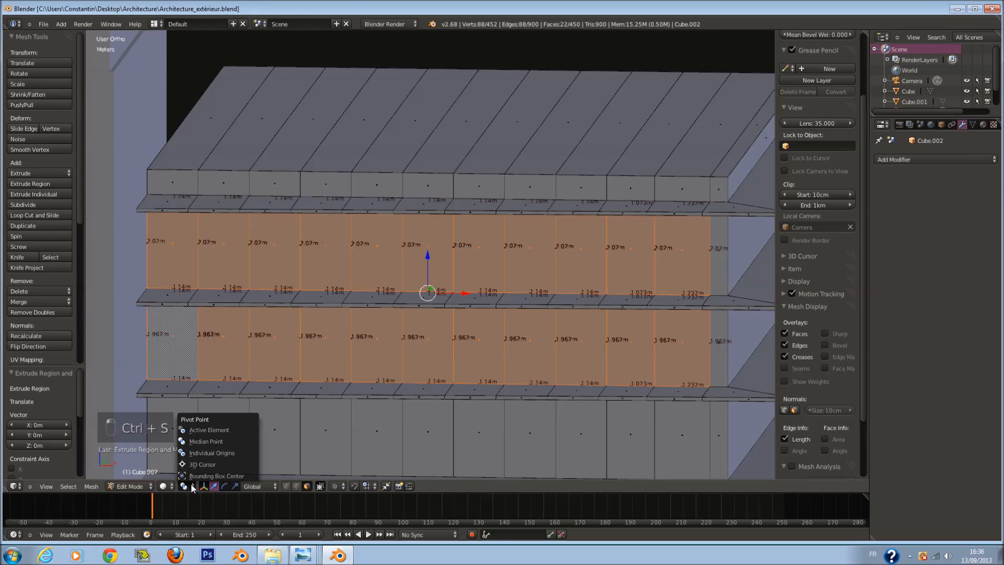
pyautogui.click(212, 451)
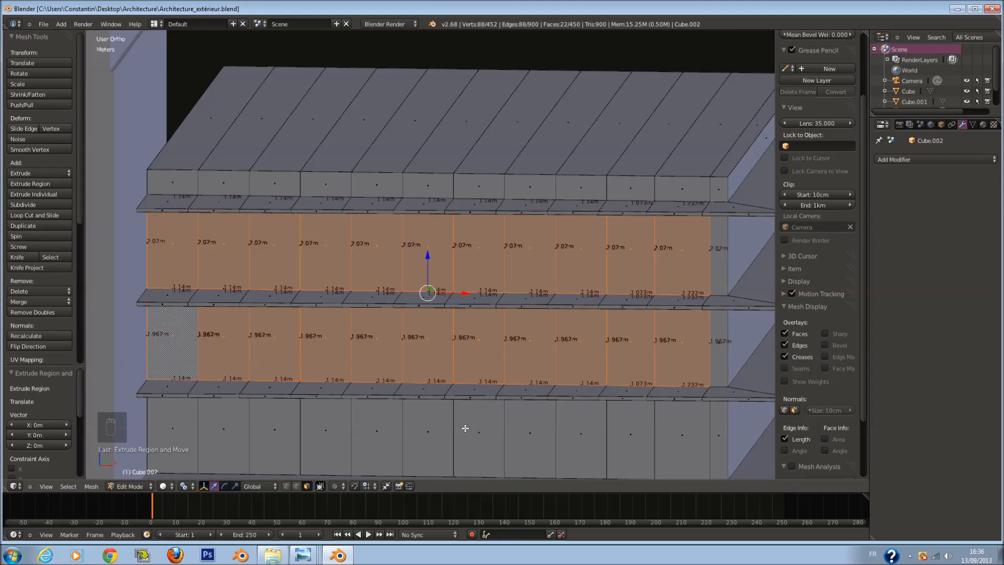
pyautogui.press('s')
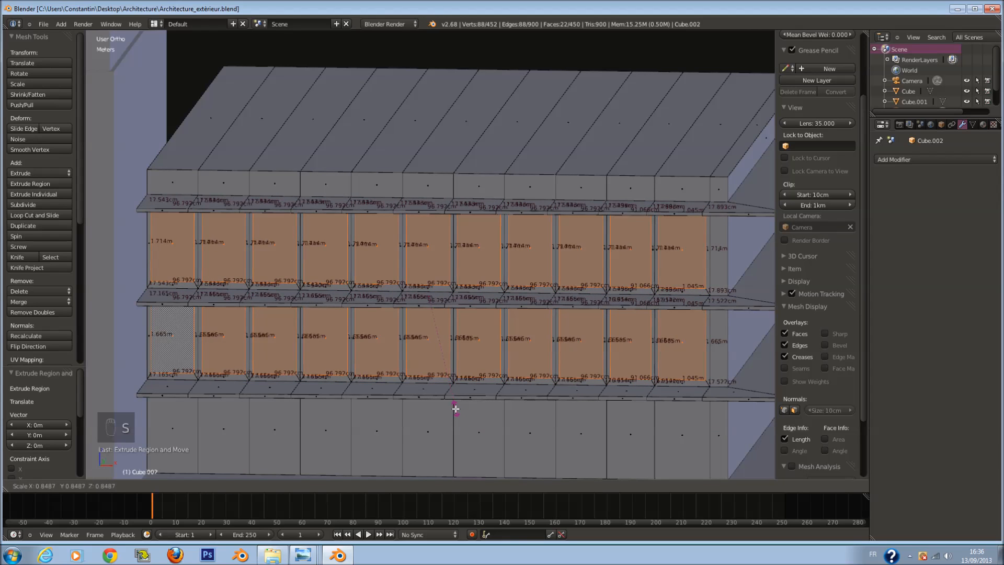
pyautogui.click(455, 410)
# Step: Stretch the inset faces along Z by about 1.083, narrow them slightly along X to about 97 cm, and save the file
pyautogui.moveTo(454, 410); pyautogui.dragTo(433, 390, button='middle')
pyautogui.scroll(2, 462, 388)
pyautogui.press('s')
pyautogui.press('z')
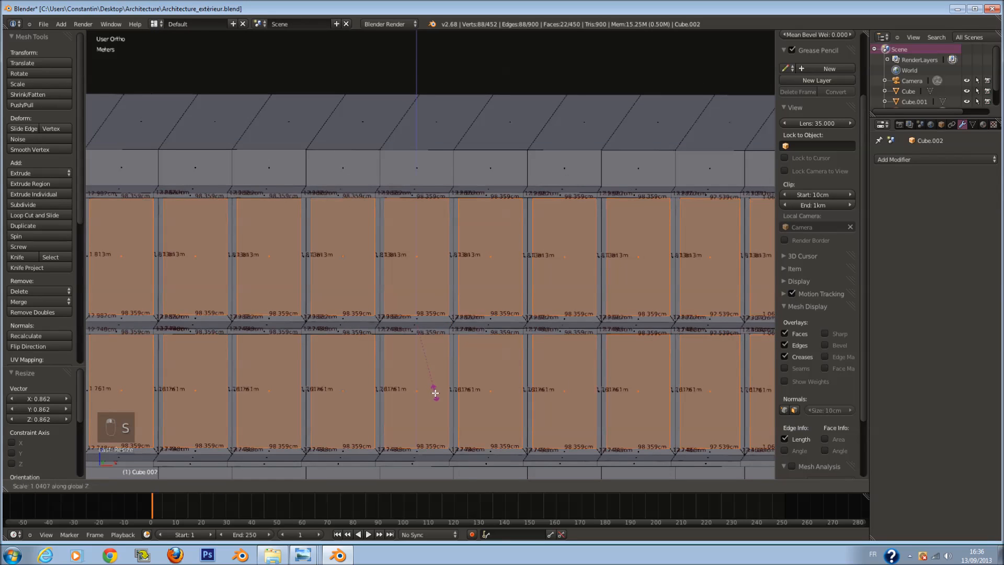
pyautogui.click(437, 395)
pyautogui.press('s')
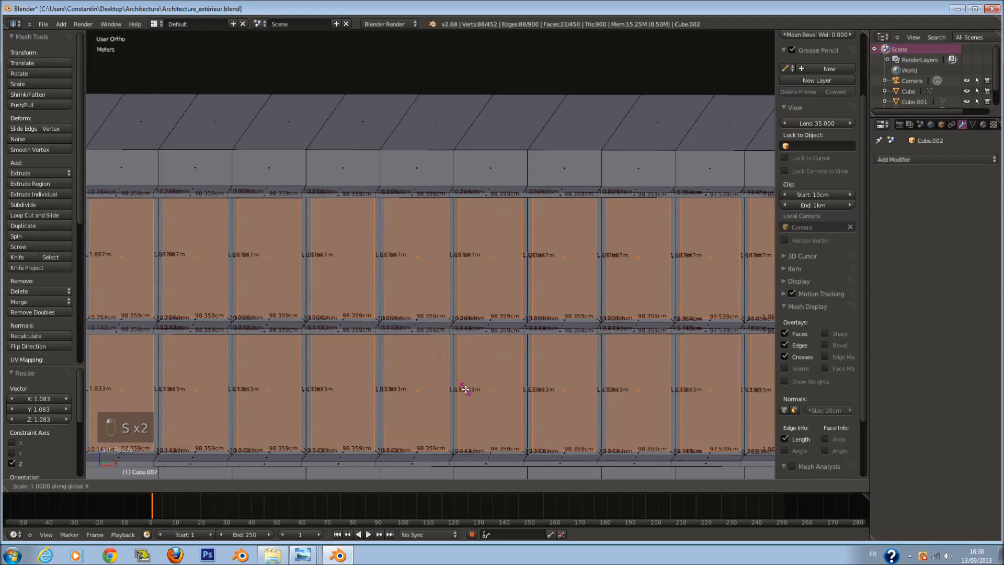
pyautogui.click(462, 388)
pyautogui.scroll(-4, 464, 388)
pyautogui.press('Tab')
pyautogui.hotkey('ctrl', 's')
pyautogui.click(490, 382)
# Step: Extrude the inset window faces of both rows inward by about 4 cm, save the file and view the block through the camera
pyautogui.press('Tab')
pyautogui.moveTo(491, 382); pyautogui.dragTo(455, 340, button='middle')
pyautogui.hotkey('ctrl', 's')
pyautogui.click(449, 380)
pyautogui.scroll(2, 473, 366)
pyautogui.hotkey('ctrl', 's')
pyautogui.keyDown('ctrl'); pyautogui.scroll(2, 464, 364); pyautogui.keyUp('ctrl')
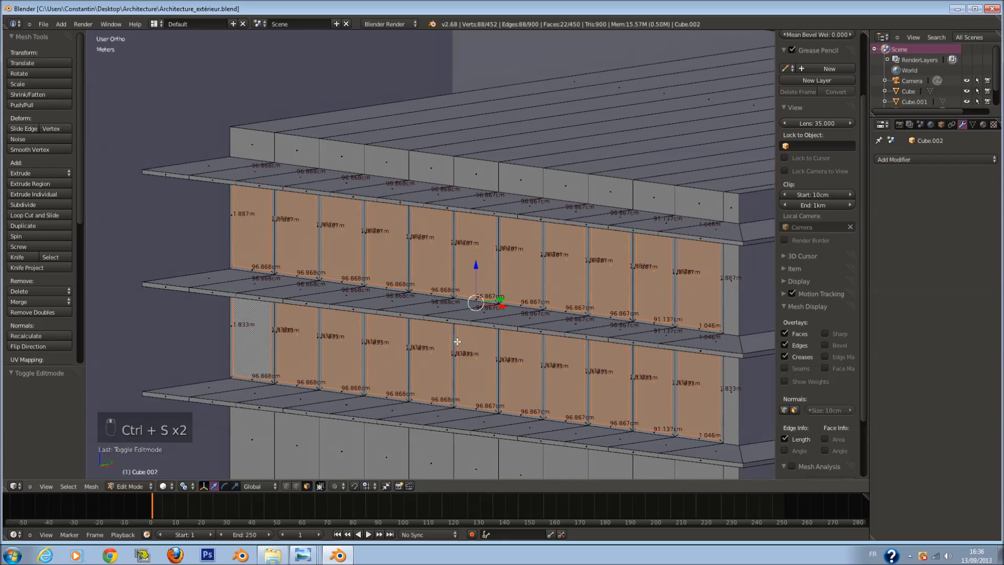
pyautogui.keyDown('ctrl'); pyautogui.scroll(3, 455, 341); pyautogui.keyUp('ctrl')
pyautogui.scroll(1, 454, 338)
pyautogui.scroll(-1, 450, 331)
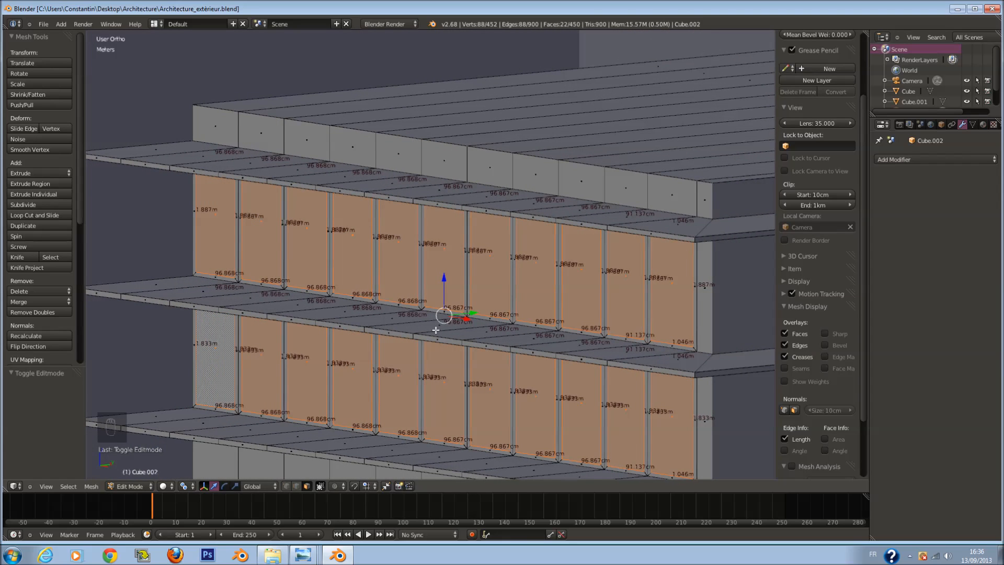
pyautogui.press('e')
pyautogui.click(439, 331)
pyautogui.scroll(1, 471, 346)
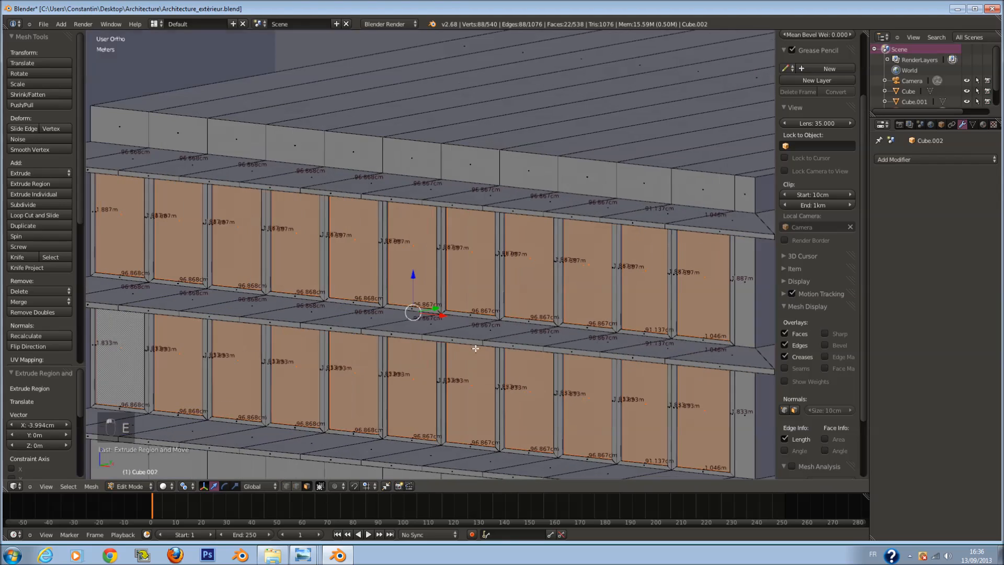
pyautogui.scroll(-5, 476, 348)
pyautogui.press('Tab')
pyautogui.hotkey('ctrl', 's')
pyautogui.press('KP_0')
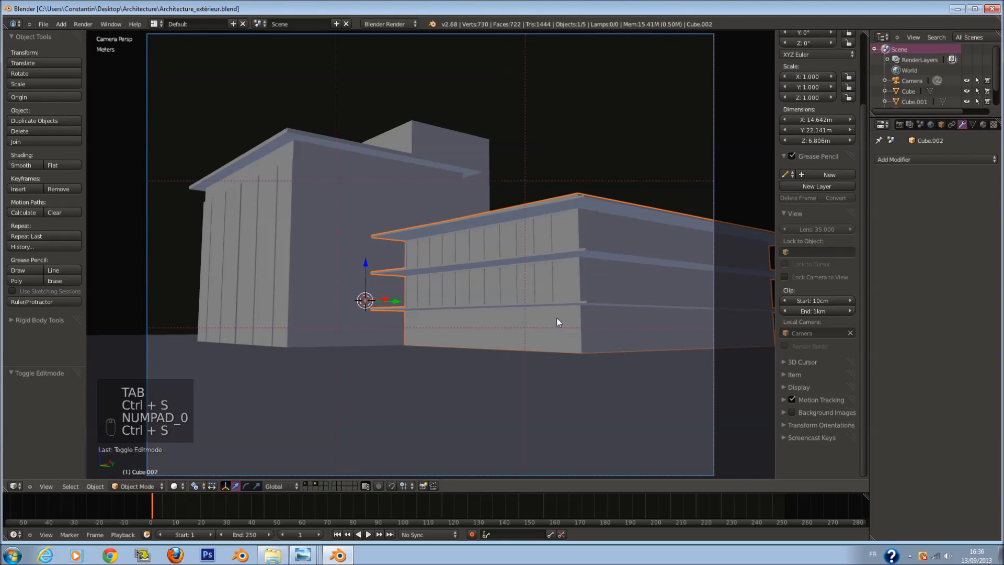
# Step: Return to editing the low block's mesh, deselect all its faces and save the file
pyautogui.press('KP_1')
pyautogui.scroll(-6, 549, 311)
pyautogui.scroll(8, 542, 303)
pyautogui.hotkey('ctrl', 's')
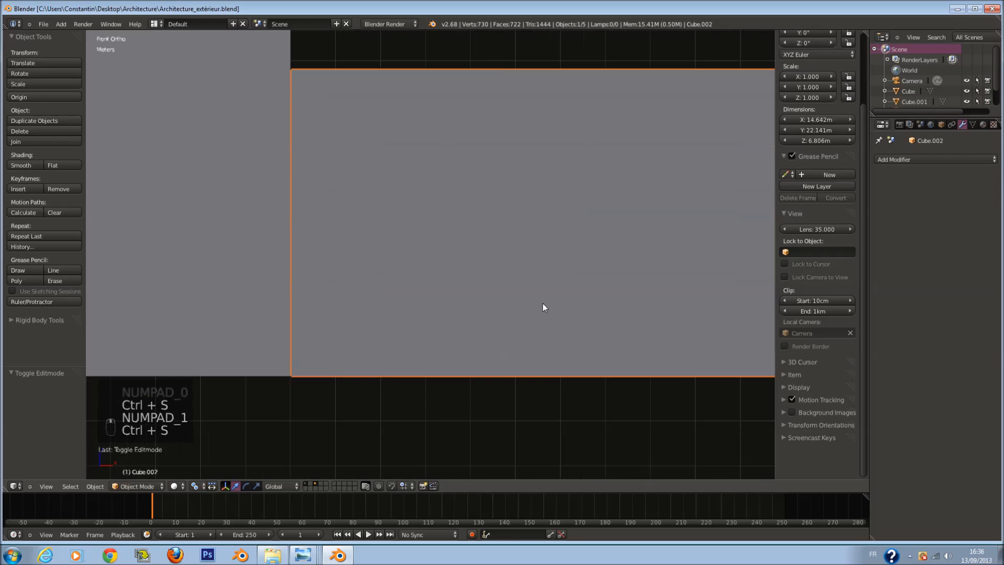
pyautogui.press('Tab')
pyautogui.moveTo(553, 266); pyautogui.dragTo(522, 285, button='middle')
pyautogui.scroll(-3, 526, 293)
pyautogui.keyDown('ctrl'); pyautogui.scroll(4, 527, 297); pyautogui.keyUp('ctrl')
pyautogui.keyDown('shift'); pyautogui.scroll(-9, 527, 297); pyautogui.keyUp('shift')
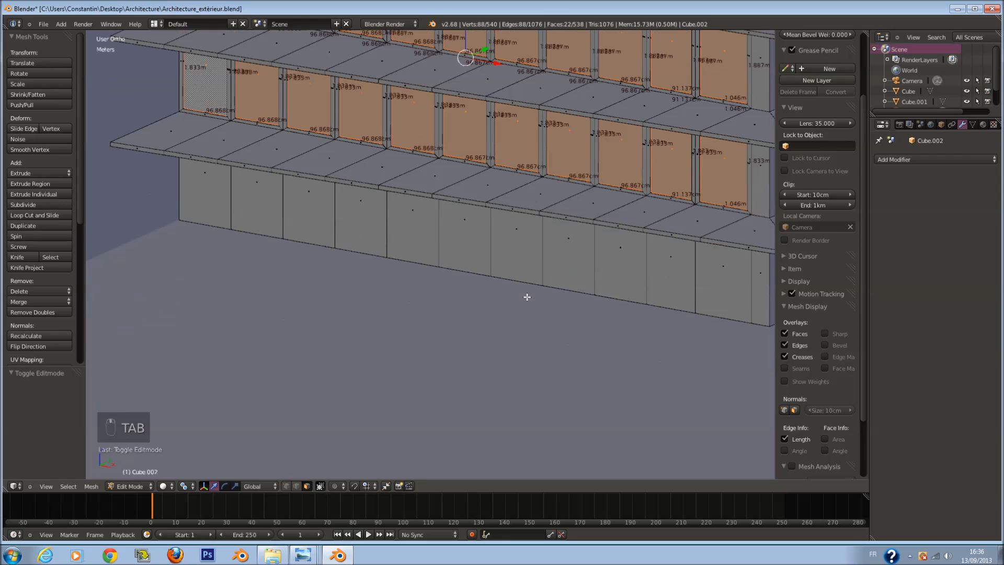
pyautogui.scroll(2, 527, 297)
pyautogui.press('a')
pyautogui.press('a')
pyautogui.hotkey('ctrl', 's')
pyautogui.click(527, 297)
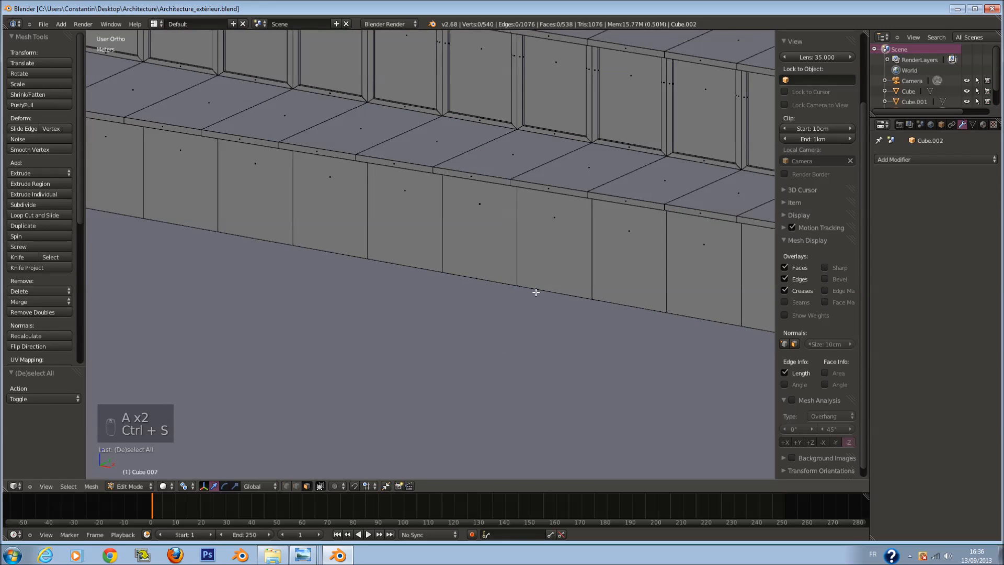
pyautogui.moveTo(467, 242); pyautogui.dragTo(479, 220, button='middle')
pyautogui.scroll(-3, 442, 231)
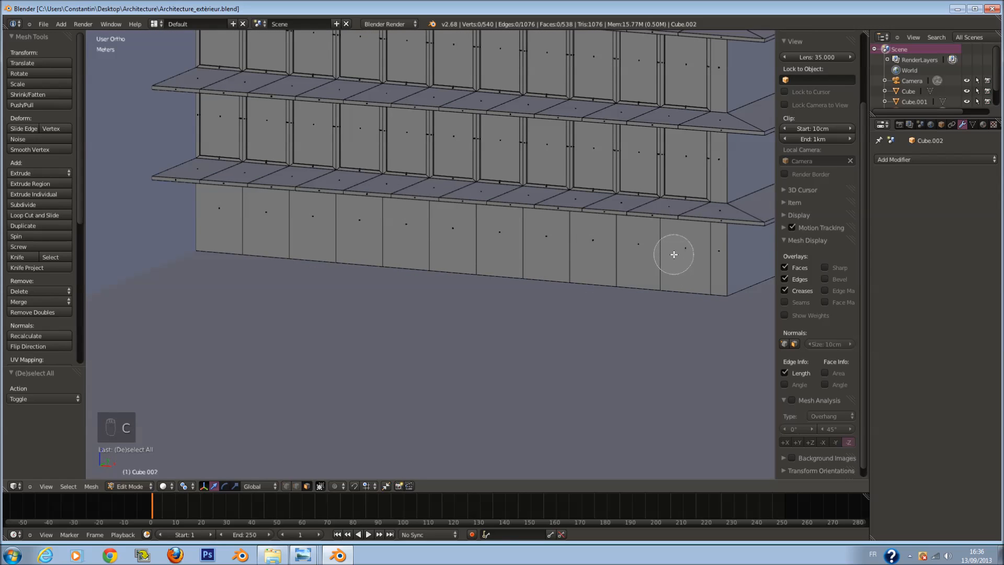
pyautogui.rightClick(673, 254)
# Step: Add one vertical loop cut across the block's long side, slide it toward the front corner, move it about -2.01 m along Y, and save
pyautogui.moveTo(673, 254); pyautogui.dragTo(580, 222, button='middle')
pyautogui.press('a')
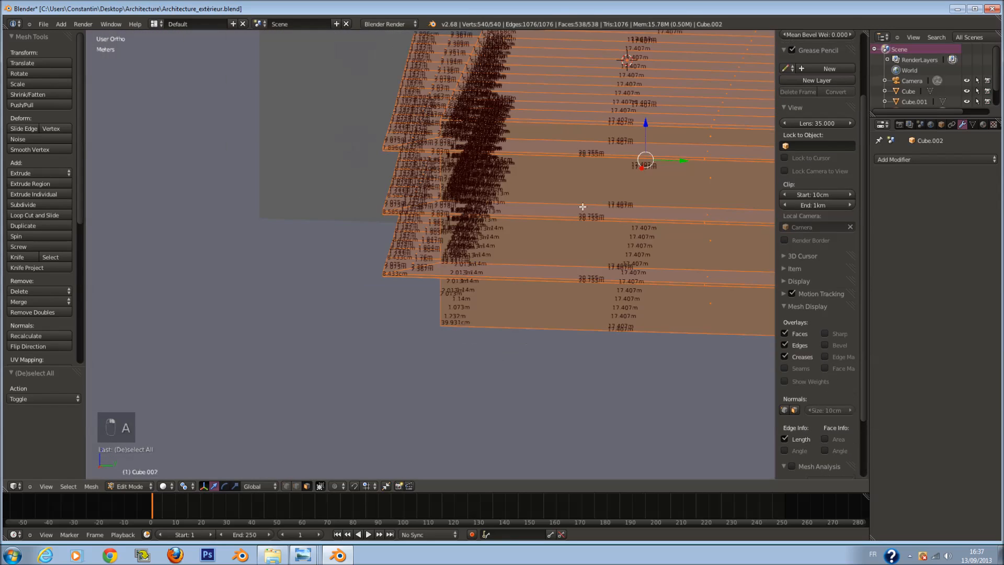
pyautogui.hotkey('ctrl', 'r')
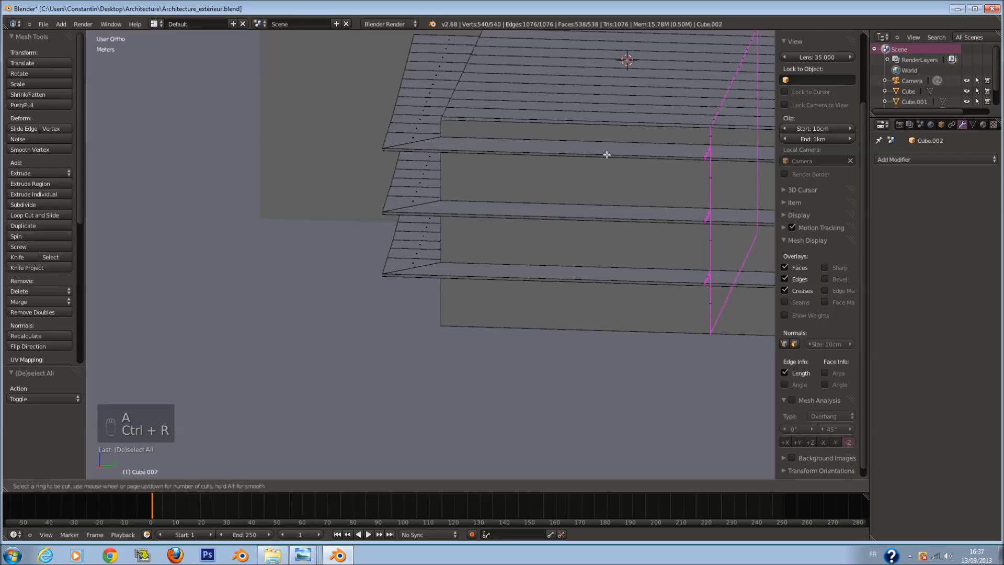
pyautogui.click(607, 155)
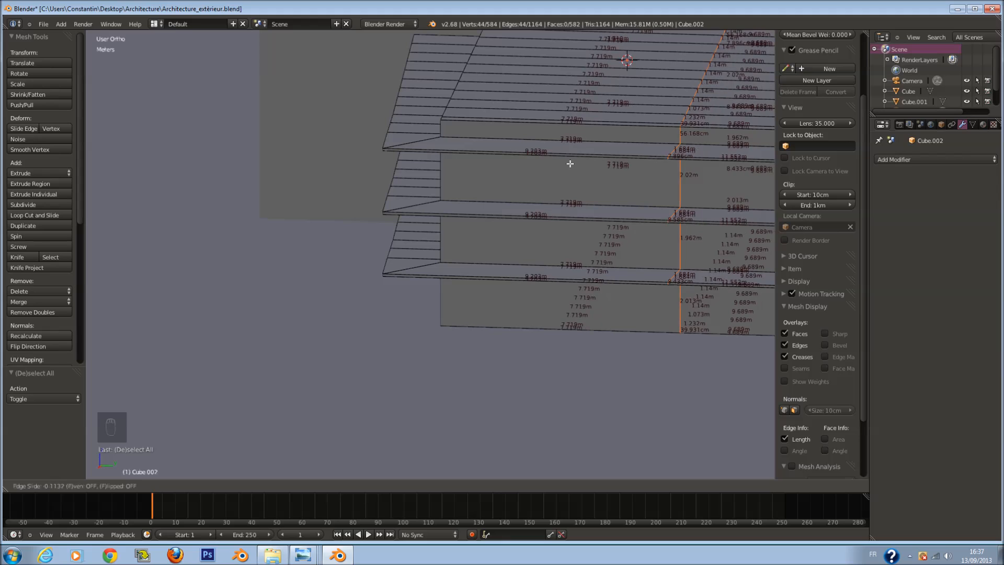
pyautogui.click(539, 167)
pyautogui.moveTo(540, 166); pyautogui.dragTo(513, 184, button='middle')
pyautogui.press('g')
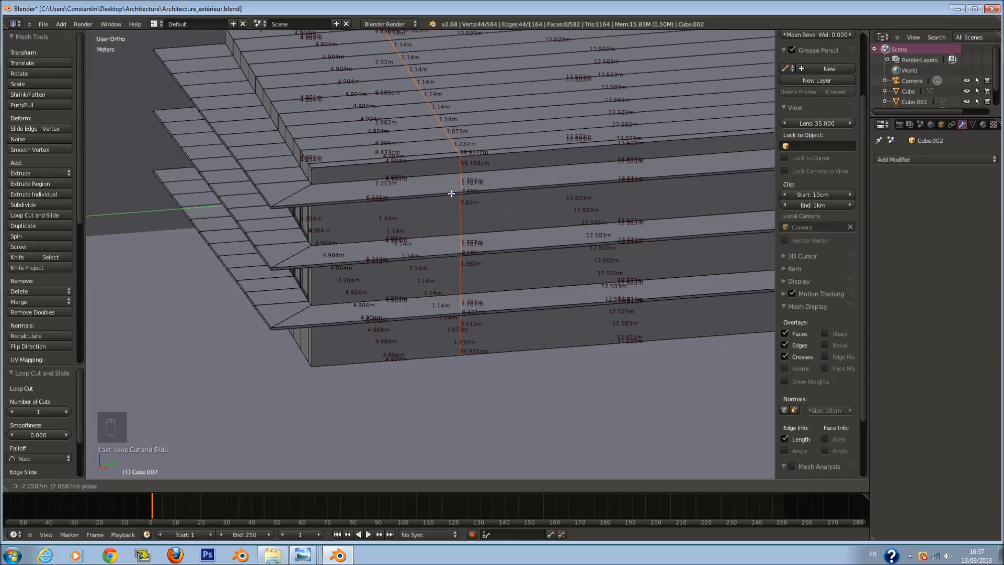
pyautogui.click(452, 194)
pyautogui.hotkey('ctrl', 's')
pyautogui.click(452, 194)
# Step: Switch to face selection, select the longer ground-floor face beyond the new loop cut, and extrude it outward about 1.65 m
pyautogui.keyDown('ctrl'); pyautogui.scroll(3, 407, 293); pyautogui.keyUp('ctrl')
pyautogui.keyDown('shift'); pyautogui.scroll(-1, 359, 406); pyautogui.keyUp('shift')
pyautogui.click(308, 487)
pyautogui.moveTo(484, 334); pyautogui.dragTo(426, 327, button='middle')
pyautogui.scroll(-1, 502, 317)
pyautogui.rightClick(525, 312)
pyautogui.scroll(1, 523, 314)
pyautogui.moveTo(515, 315); pyautogui.dragTo(538, 319, button='middle')
pyautogui.hotkey('ctrl', 's')
pyautogui.click(560, 318)
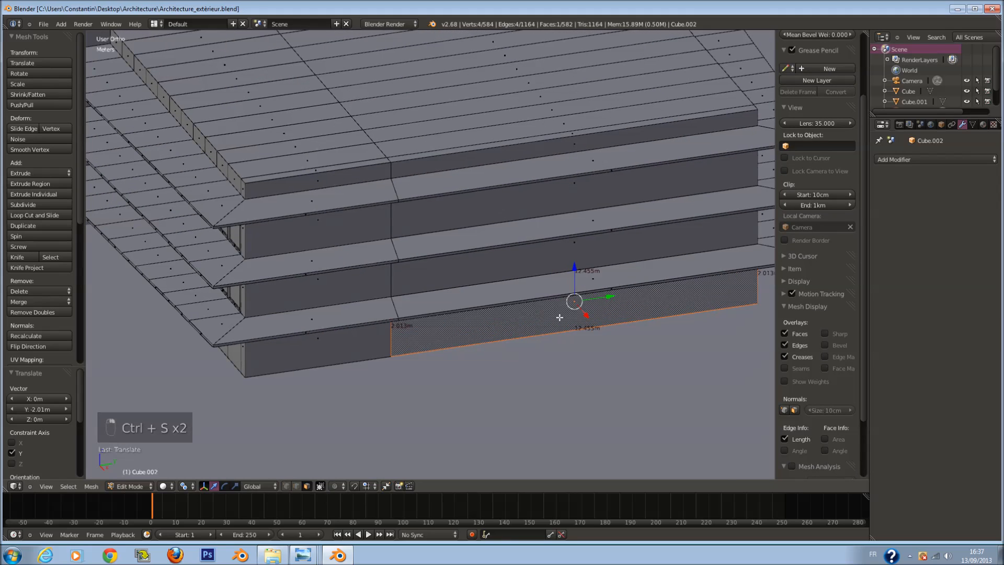
pyautogui.press('e')
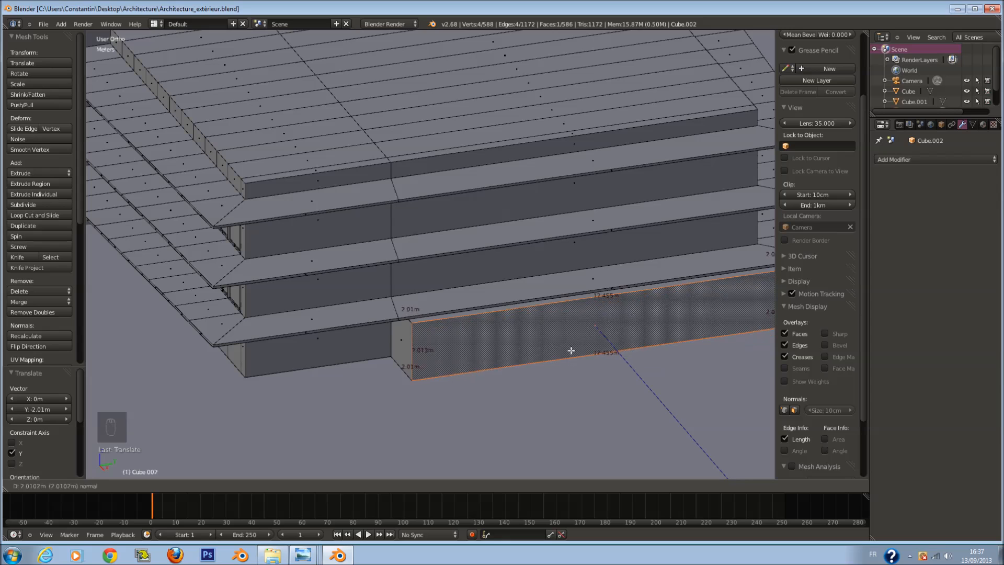
pyautogui.click(569, 344)
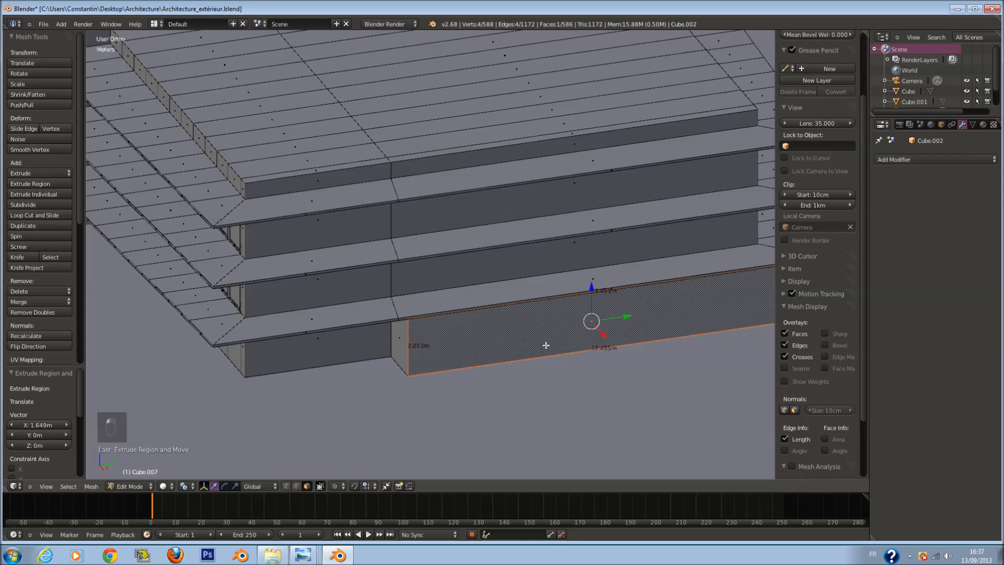
# Step: Move the outer face of the projecting ground-floor side volume about -12.5 cm along X, checking it in wireframe front view
pyautogui.press('KP_1')
pyautogui.press('s')
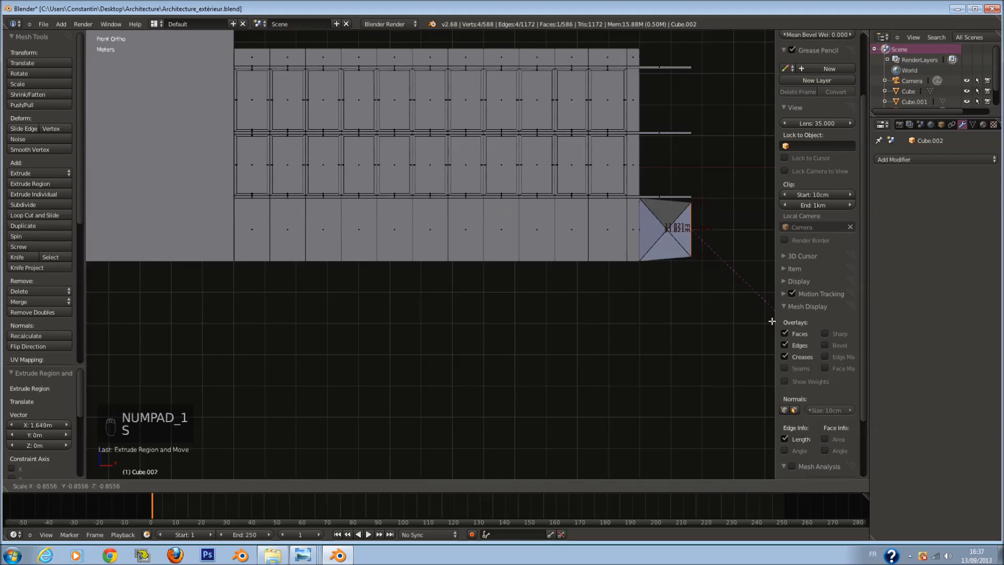
pyautogui.rightClick(772, 322)
pyautogui.press('KP_Decimal')
pyautogui.press('z')
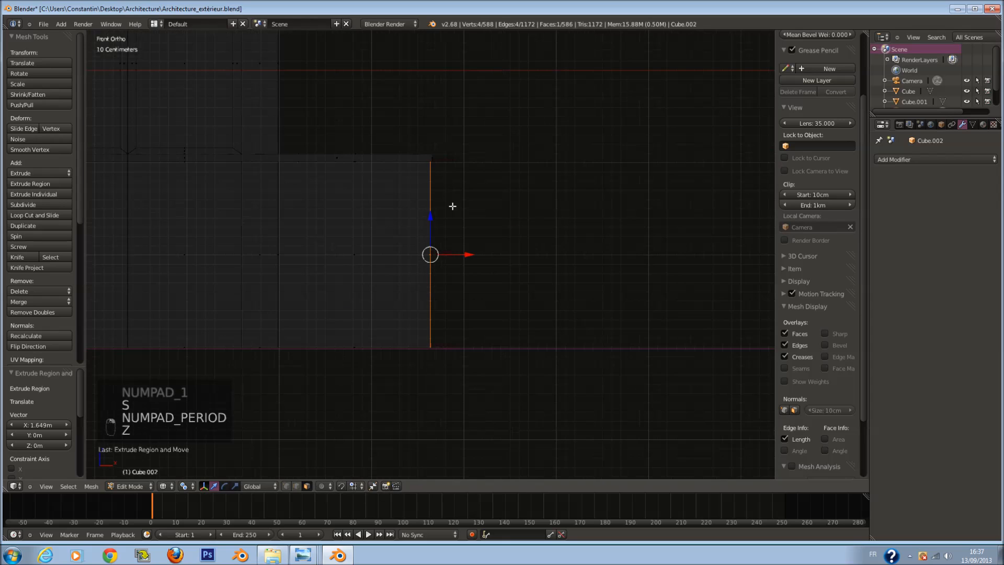
pyautogui.moveTo(465, 254); pyautogui.dragTo(452, 249)
pyautogui.press('z')
pyautogui.press('z')
pyautogui.moveTo(418, 144); pyautogui.dragTo(390, 207, button='middle')
pyautogui.press('z')
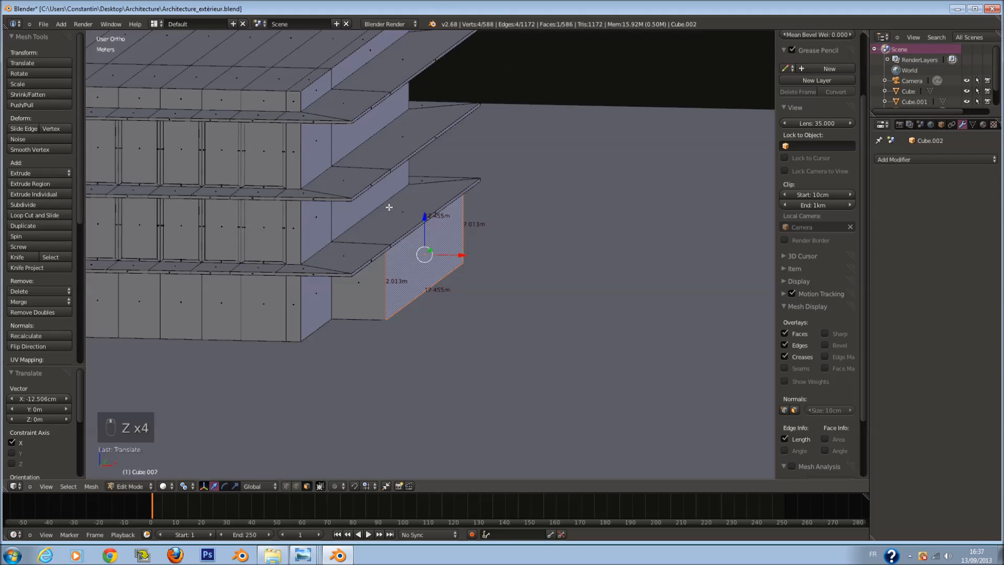
# Step: Save the file from object mode, return to editing the low block's mesh and deselect everything
pyautogui.press('Tab')
pyautogui.scroll(-5, 398, 247)
pyautogui.hotkey('ctrl', 's')
pyautogui.press('Tab')
pyautogui.scroll(6, 398, 247)
pyautogui.press('a')
pyautogui.press('a')
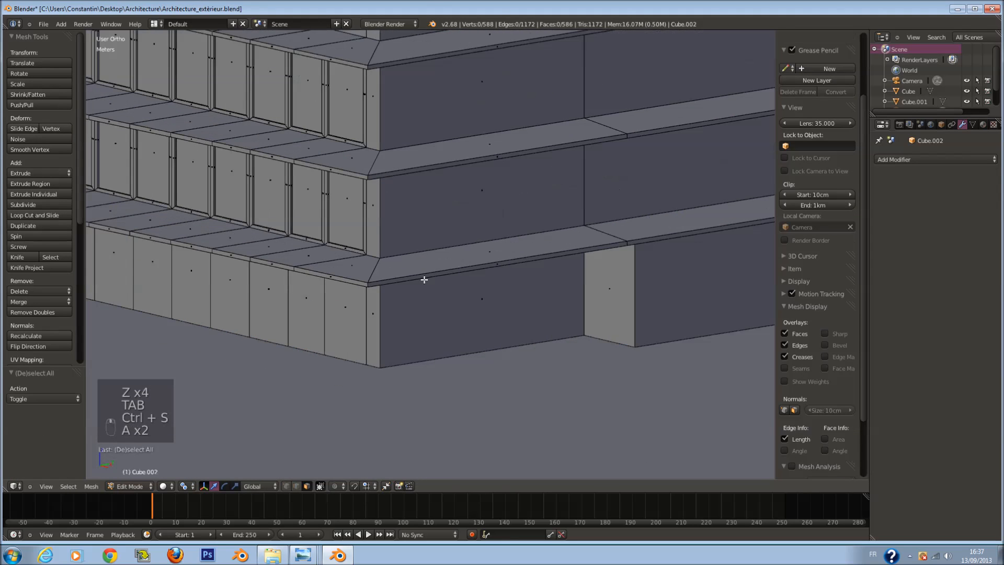
pyautogui.scroll(1, 424, 279)
pyautogui.rightClick(469, 304)
pyautogui.press('a')
pyautogui.hotkey('ctrl', 'r')
pyautogui.scroll(1, 502, 281)
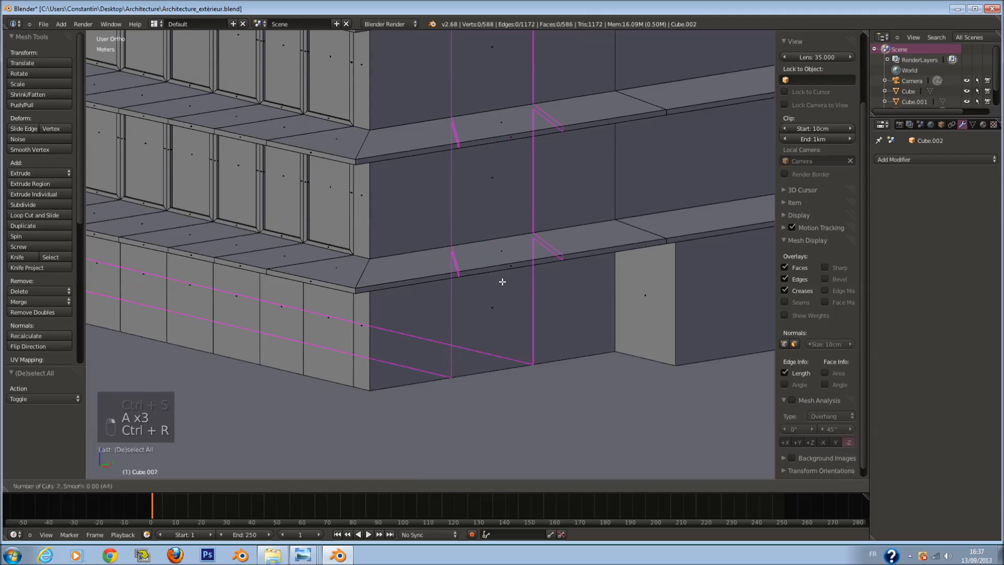
pyautogui.click(502, 282)
pyautogui.rightClick(503, 281)
pyautogui.moveTo(504, 281); pyautogui.dragTo(415, 309, button='middle')
pyautogui.scroll(-2, 457, 280)
pyautogui.hotkey('ctrl', 'z')
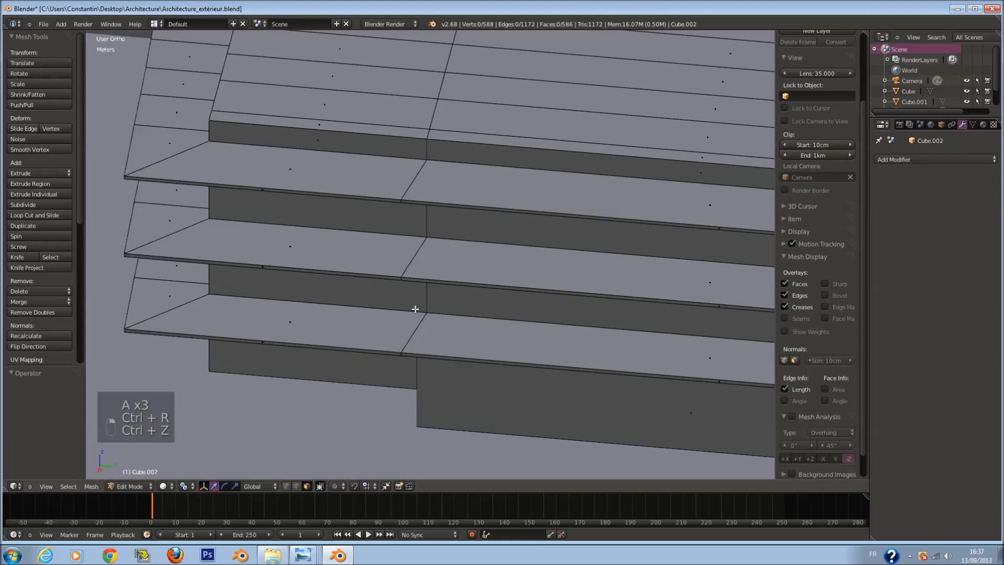
# Step: Add one centred vertical loop cut across the side section before the projecting volume and try to flatten it along Y
pyautogui.hotkey('ctrl', 'r')
pyautogui.click(335, 241)
pyautogui.rightClick(335, 241)
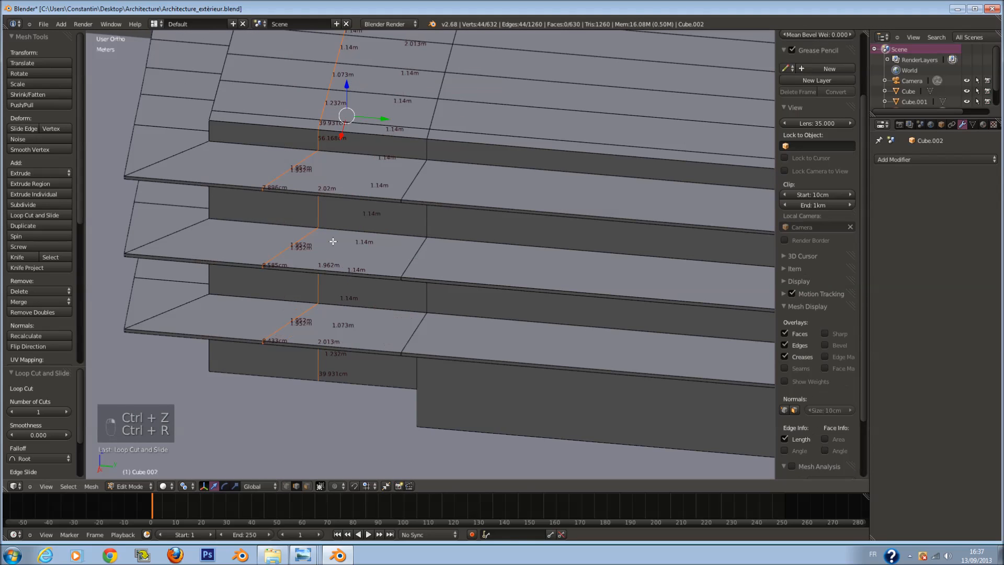
pyautogui.press('r')
pyautogui.press('y')
pyautogui.press('0')
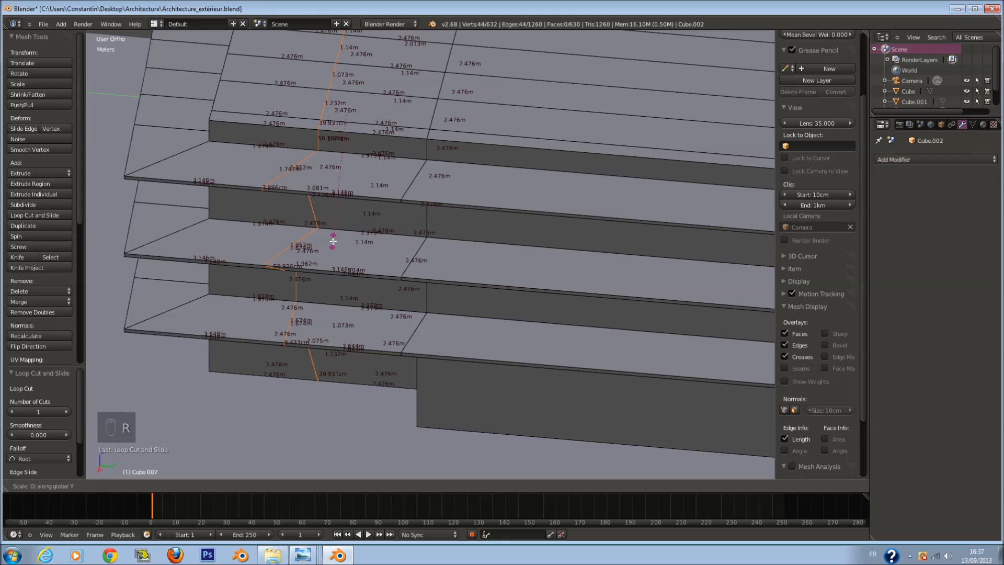
pyautogui.click(333, 241)
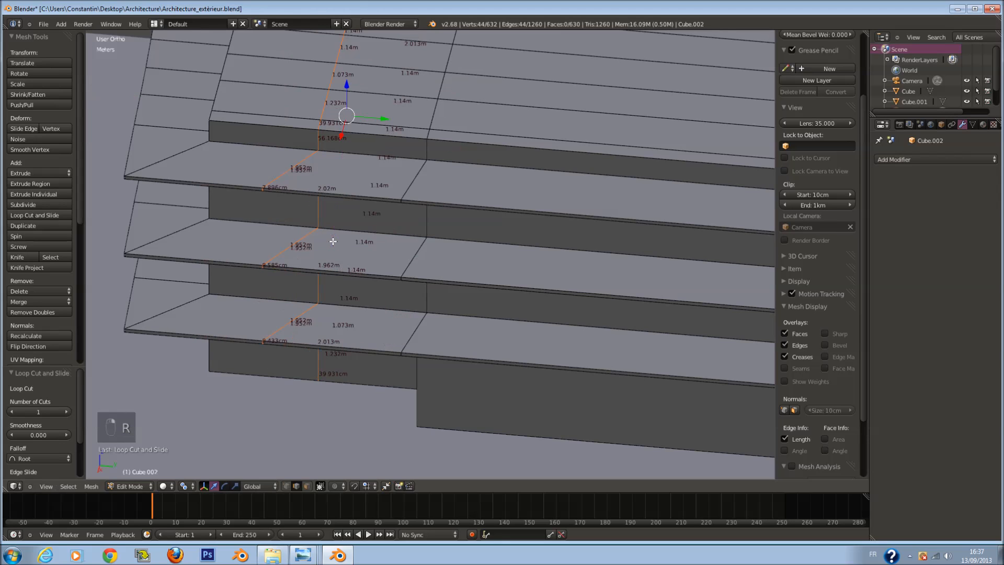
# Step: Set the pivot to Median Point, scale the new loop to 0 along Y and move it toward the front corner
pyautogui.click(187, 487)
pyautogui.click(230, 441)
pyautogui.press('r')
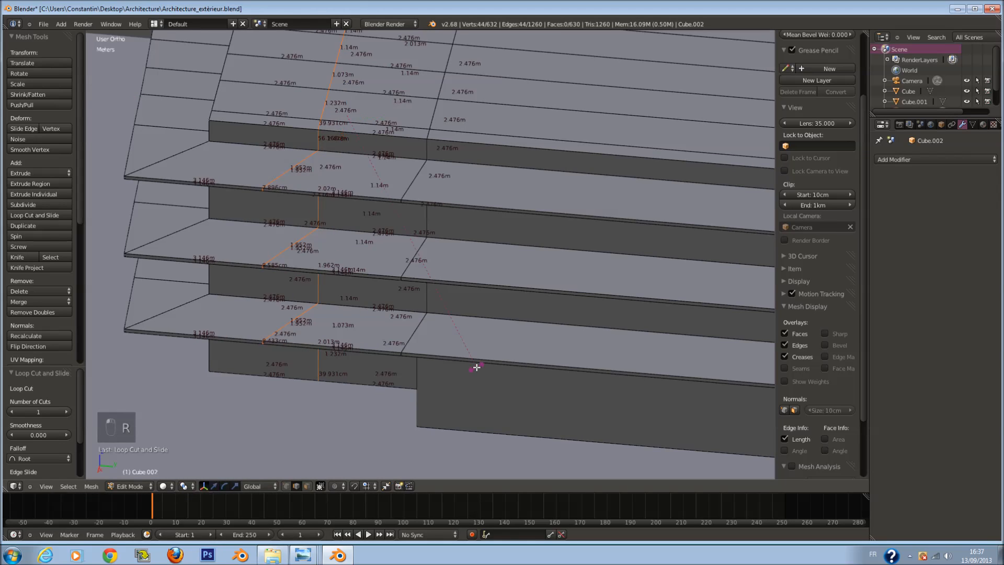
pyautogui.press('0')
pyautogui.press('Return')
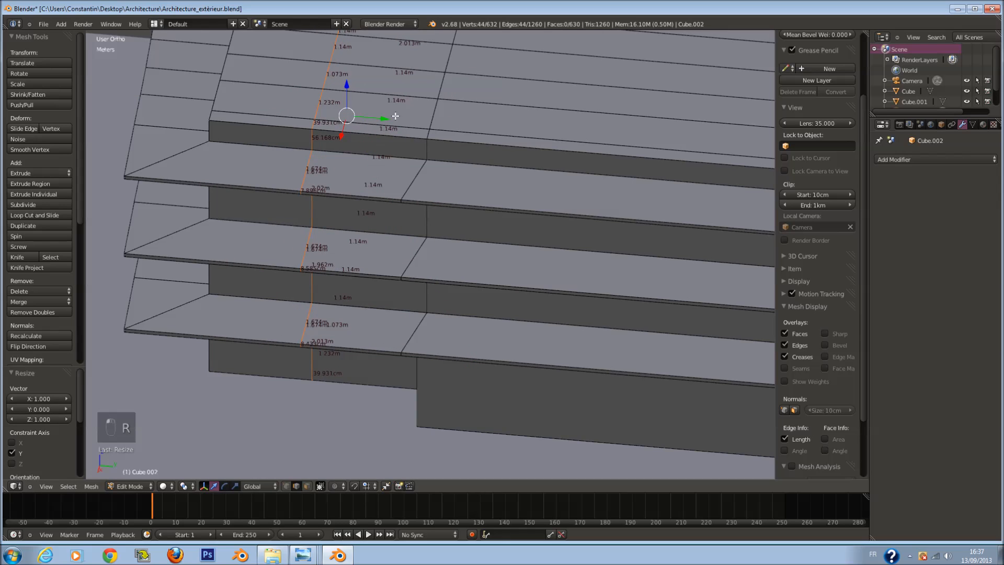
pyautogui.moveTo(370, 121); pyautogui.dragTo(338, 116)
pyautogui.press('a')
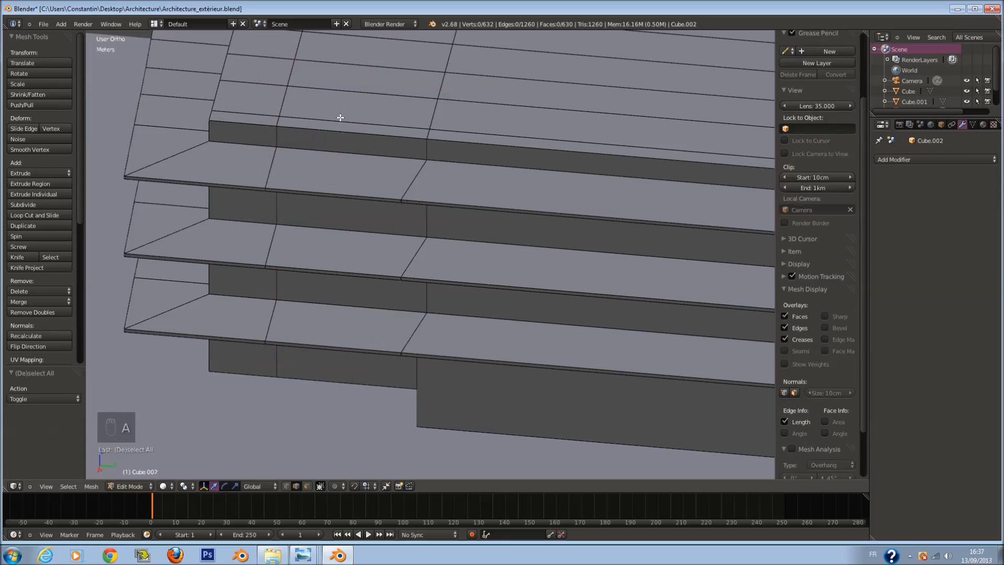
pyautogui.hotkey('ctrl', 'r')
pyautogui.click(340, 117)
pyautogui.rightClick(363, 165)
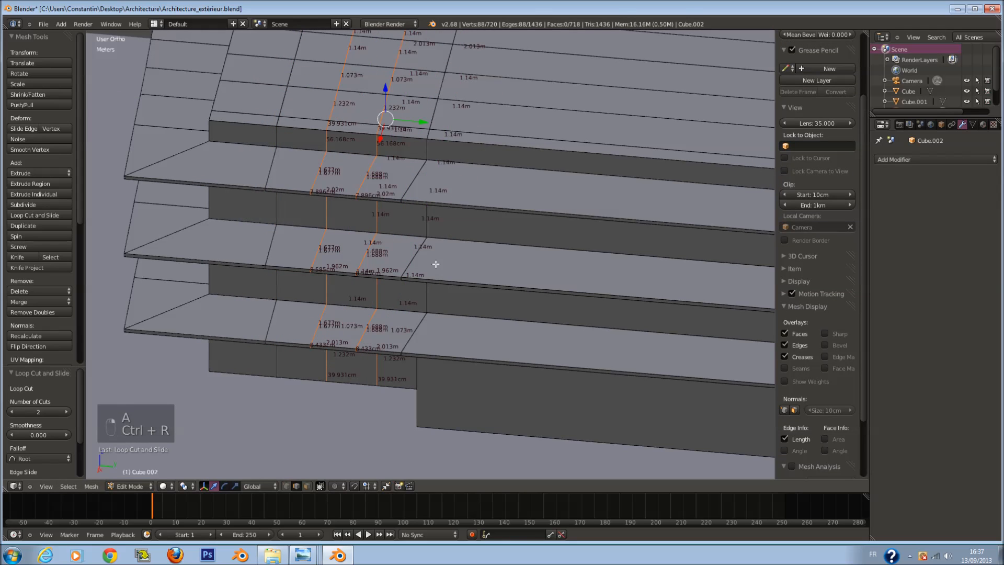
pyautogui.hotkey('ctrl', 'z')
# Step: Add a vertical loop cut and slide it to about 47 cm from the edge of the projecting side volume
pyautogui.hotkey('ctrl', 'r')
pyautogui.click(407, 140)
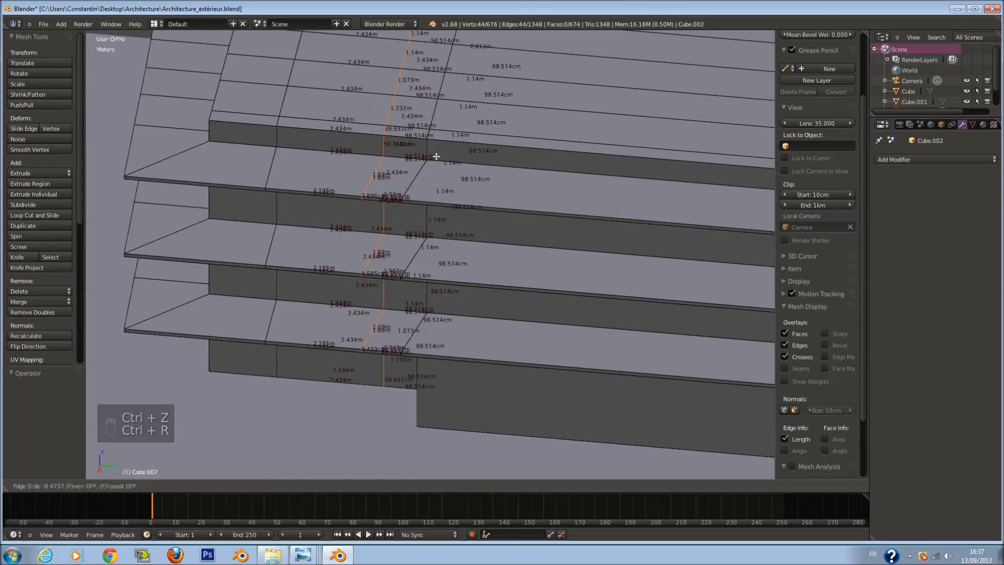
pyautogui.click(457, 166)
pyautogui.press('r')
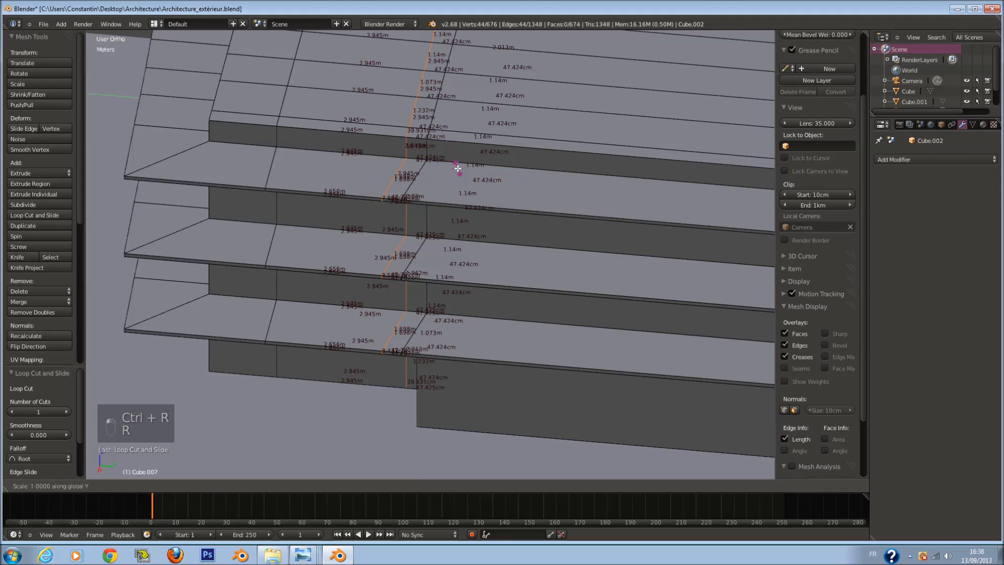
pyautogui.rightClick(459, 166)
pyautogui.press('a')
# Step: Add another vertical loop cut between the two new ones and slide it toward the front corner
pyautogui.moveTo(459, 163); pyautogui.dragTo(386, 266, button='middle')
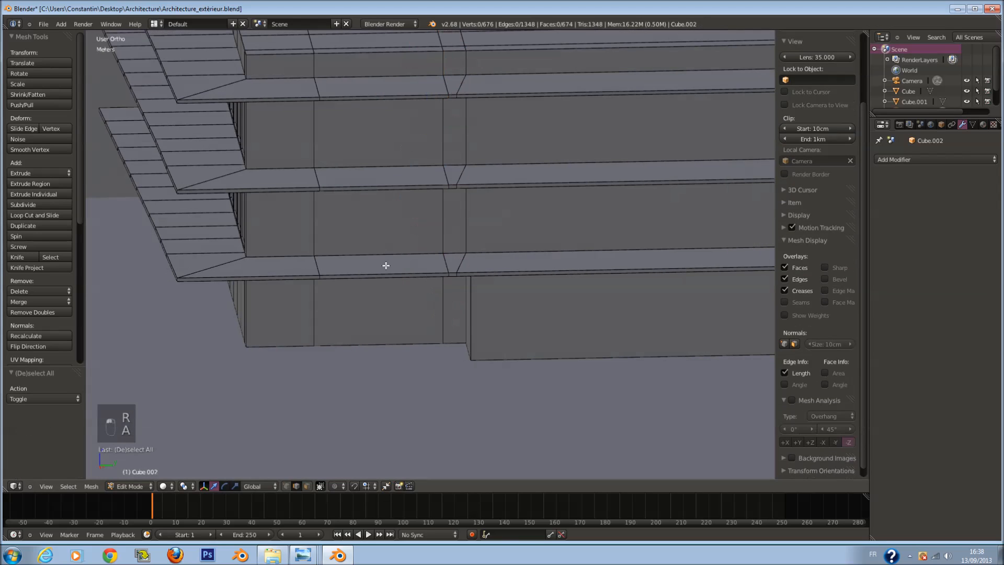
pyautogui.hotkey('ctrl', 'r')
pyautogui.click(386, 268)
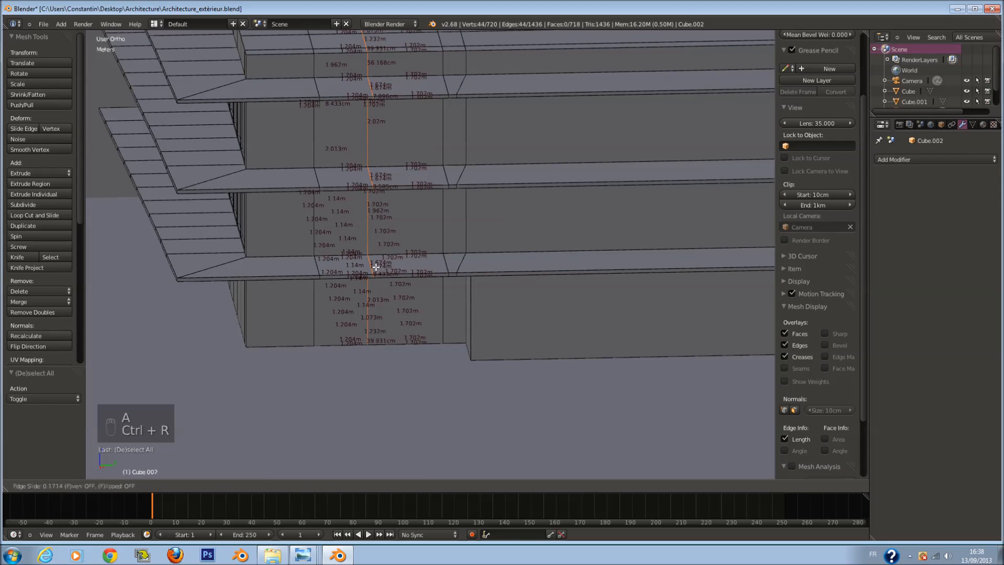
pyautogui.click(367, 263)
pyautogui.press('a')
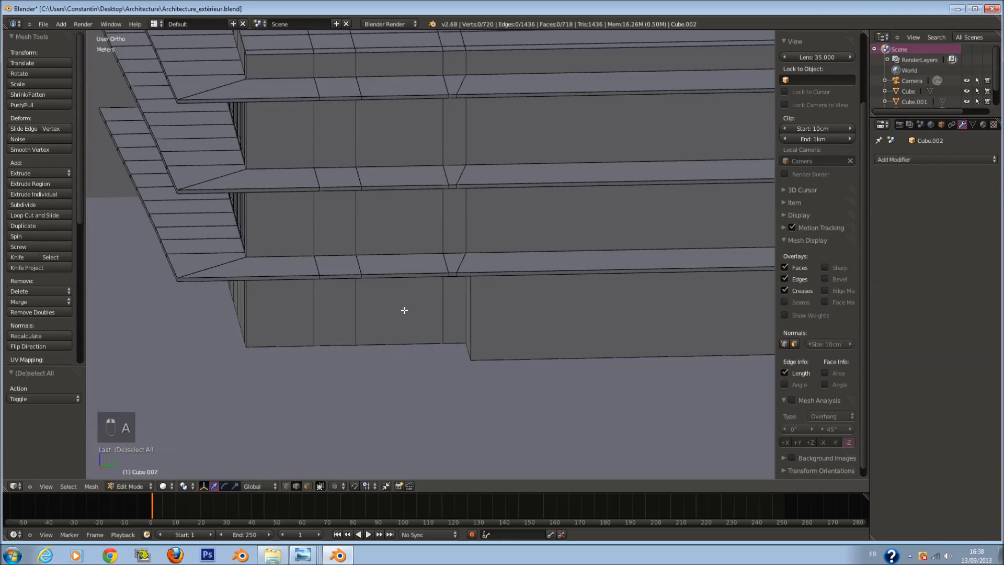
# Step: Switch to face selection, select the wider ground-floor side face between the new loop cuts, and save the file
pyautogui.click(306, 488)
pyautogui.rightClick(401, 340)
pyautogui.moveTo(401, 340); pyautogui.dragTo(507, 316, button='middle')
pyautogui.scroll(-2, 507, 316)
pyautogui.keyDown('ctrl'); pyautogui.scroll(-3, 501, 260); pyautogui.keyUp('ctrl')
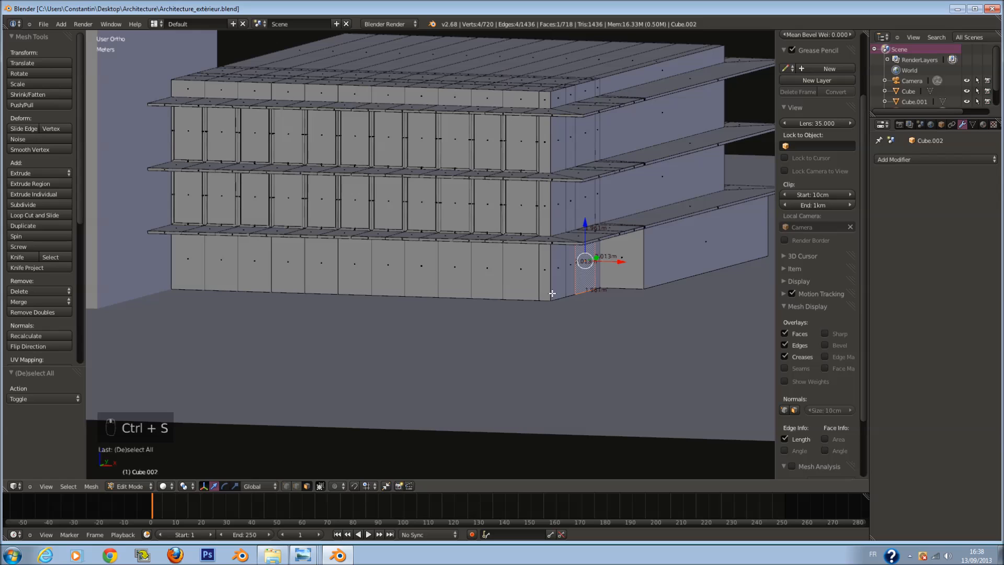
# Step: Select the three front ground-floor faces nearest the taller building, save, and extrude them outward about 1.95 m
pyautogui.scroll(-4, 565, 300)
pyautogui.scroll(4, 565, 300)
pyautogui.keyDown('ctrl'); pyautogui.scroll(-4, 563, 300); pyautogui.keyUp('ctrl')
pyautogui.scroll(3, 500, 291)
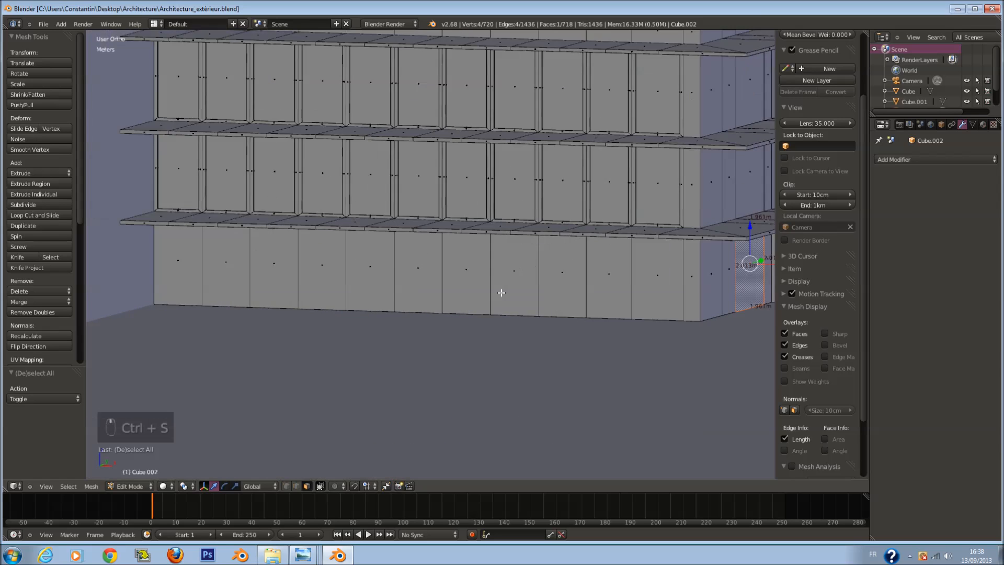
pyautogui.scroll(1, 468, 288)
pyautogui.scroll(-2, 293, 282)
pyautogui.rightClick(178, 258)
pyautogui.keyDown('shift'); pyautogui.rightClick(226, 264); pyautogui.keyUp('shift')
pyautogui.keyDown('shift'); pyautogui.rightClick(277, 267); pyautogui.keyUp('shift')
pyautogui.hotkey('ctrl', 's')
pyautogui.moveTo(331, 288); pyautogui.dragTo(316, 292, button='middle')
pyautogui.hotkey('ctrl', 's')
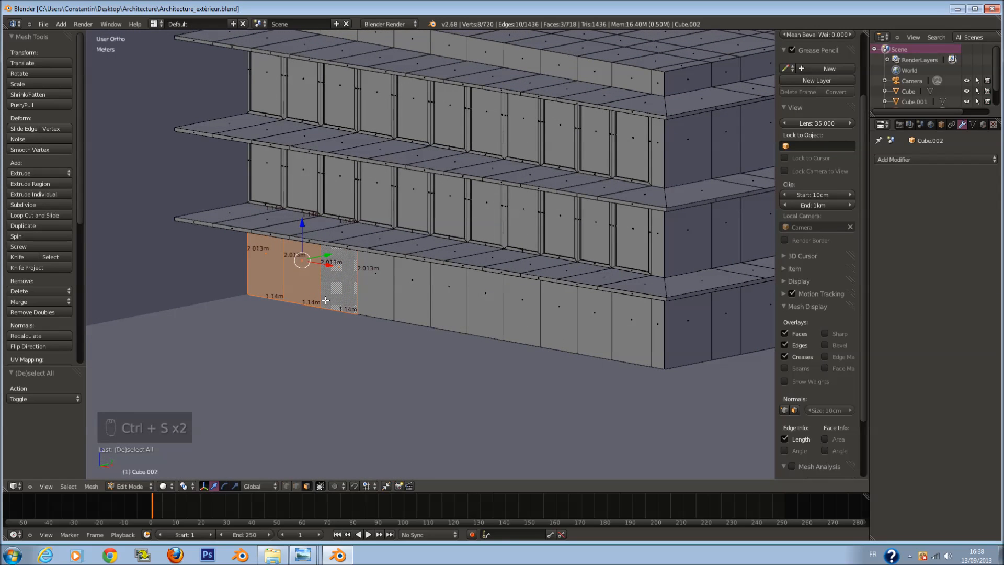
pyautogui.press('e')
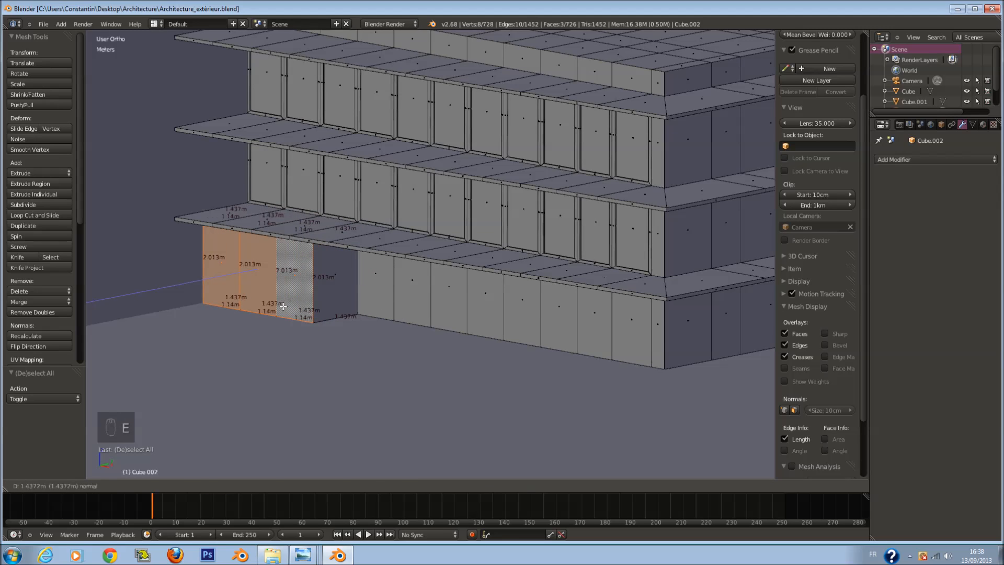
pyautogui.click(268, 310)
# Step: Move the extruded front faces along Y out to the ledge's edge in side wireframe view, deselect them and save
pyautogui.press('KP_3')
pyautogui.press('z')
pyautogui.scroll(4, 359, 218)
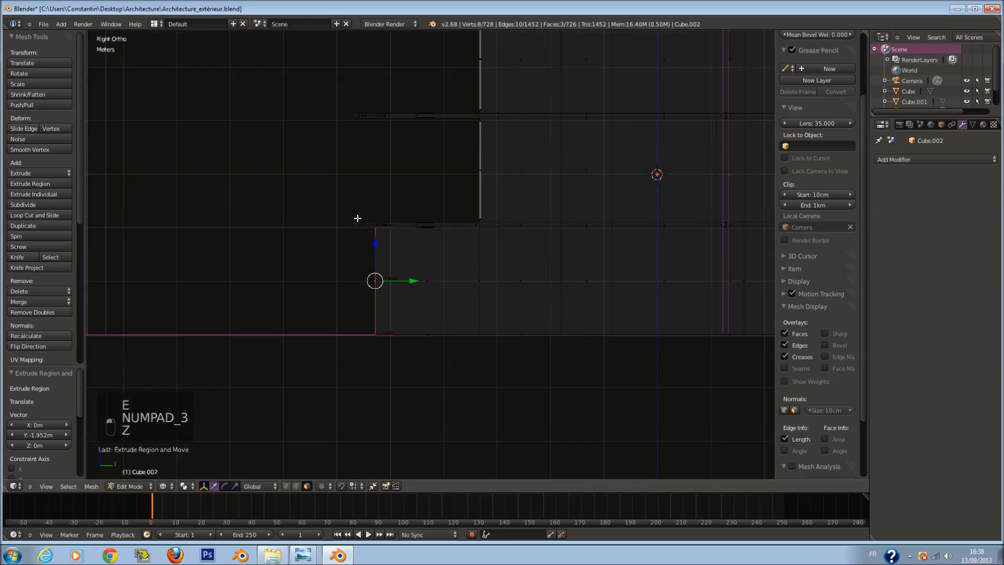
pyautogui.hotkey('ctrl', 's')
pyautogui.click(409, 373)
pyautogui.moveTo(372, 367); pyautogui.dragTo(340, 365)
pyautogui.press('z')
pyautogui.moveTo(347, 367); pyautogui.dragTo(505, 401, button='middle')
pyautogui.press('a')
pyautogui.hotkey('ctrl', 's')
pyautogui.click(505, 401)
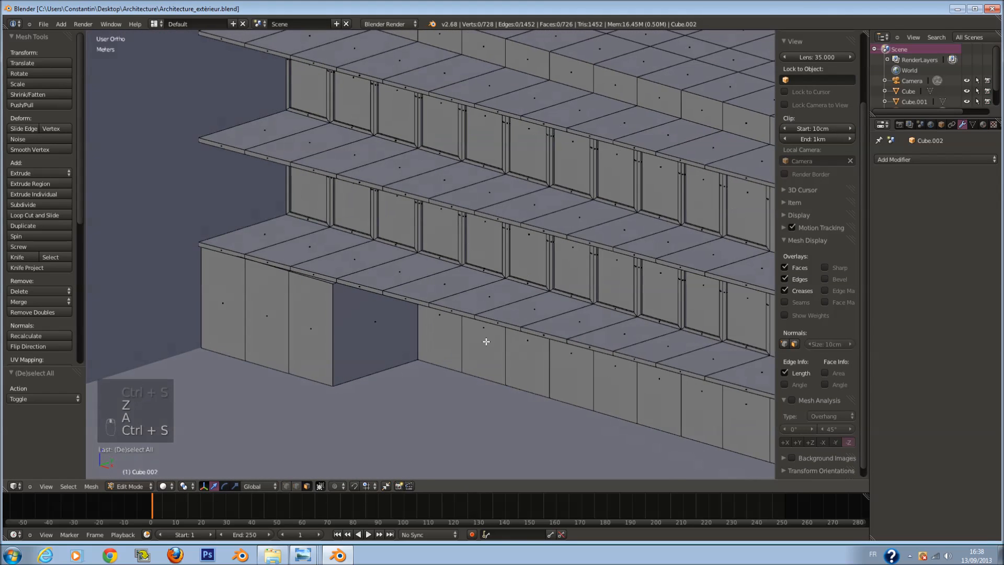
# Step: Select the two front ground-floor faces beside the new projection and extrude them in place with no offset
pyautogui.press('KP_0')
pyautogui.scroll(1, 485, 342)
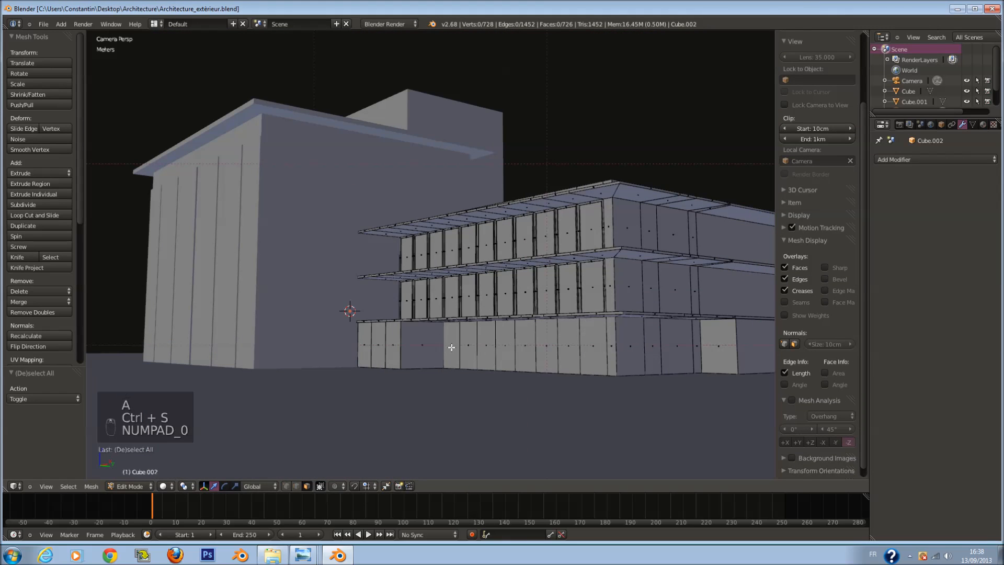
pyautogui.rightClick(451, 347)
pyautogui.press('KP_Decimal')
pyautogui.scroll(-5, 466, 347)
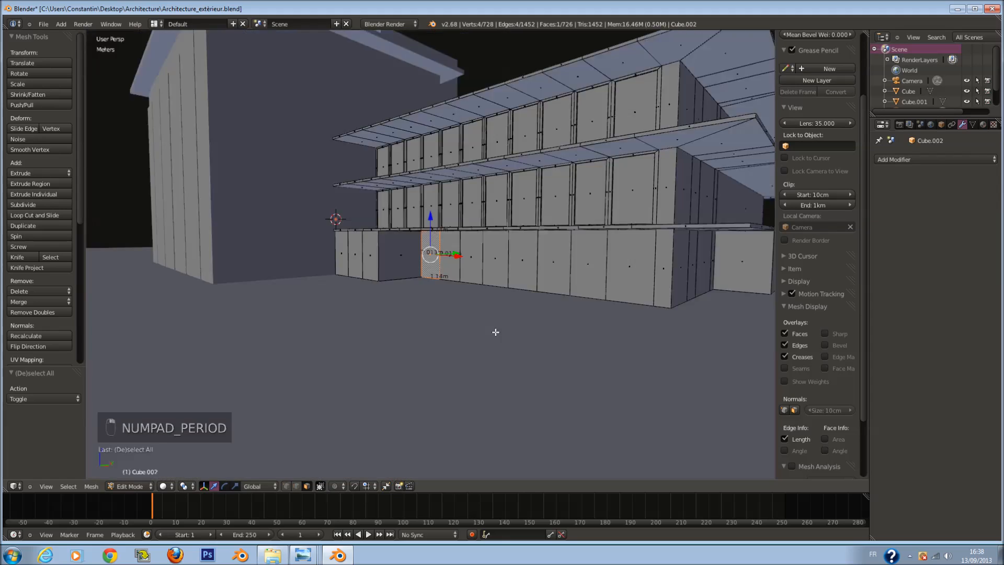
pyautogui.moveTo(496, 332); pyautogui.dragTo(508, 324, button='middle')
pyautogui.scroll(4, 506, 300)
pyautogui.keyDown('shift'); pyautogui.rightClick(489, 275); pyautogui.keyUp('shift')
pyautogui.keyDown('shift'); pyautogui.moveTo(488, 273); pyautogui.dragTo(354, 267, button='middle'); pyautogui.keyUp('shift')
pyautogui.press('e')
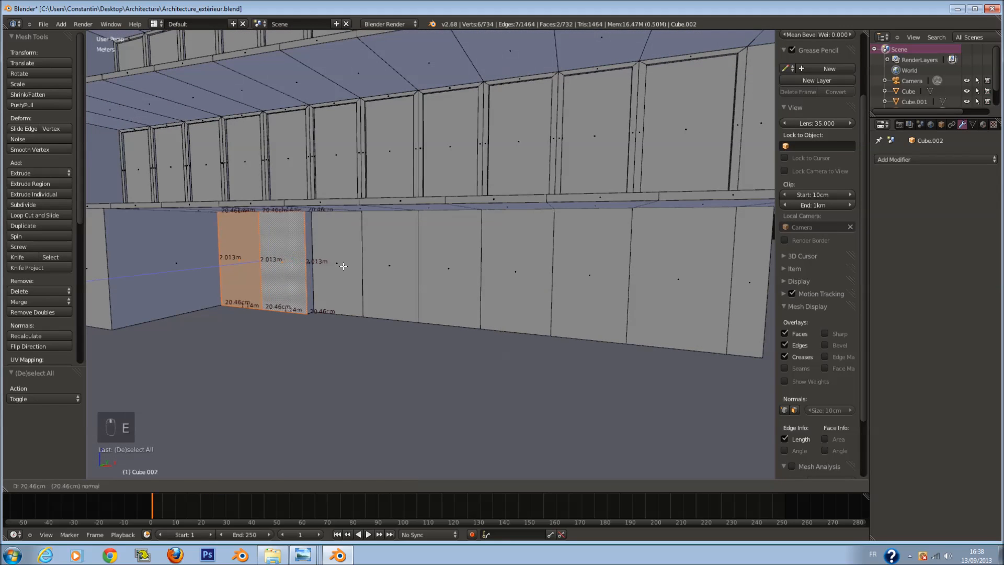
pyautogui.rightClick(344, 266)
# Step: Extrude the following two pairs of front ground-floor faces in place, one pair at a time
pyautogui.rightClick(345, 265)
pyautogui.press('e')
pyautogui.rightClick(410, 297)
pyautogui.rightClick(452, 295)
pyautogui.keyDown('shift'); pyautogui.rightClick(523, 287); pyautogui.keyUp('shift')
pyautogui.press('e')
pyautogui.rightClick(528, 290)
# Step: Extrude the last three front ground-floor faces up to the corner in place as one group
pyautogui.rightClick(596, 293)
pyautogui.keyDown('shift'); pyautogui.rightClick(671, 307); pyautogui.keyUp('shift')
pyautogui.moveTo(672, 308); pyautogui.dragTo(653, 287, button='middle')
pyautogui.keyDown('shift'); pyautogui.rightClick(648, 284); pyautogui.keyUp('shift')
pyautogui.press('e')
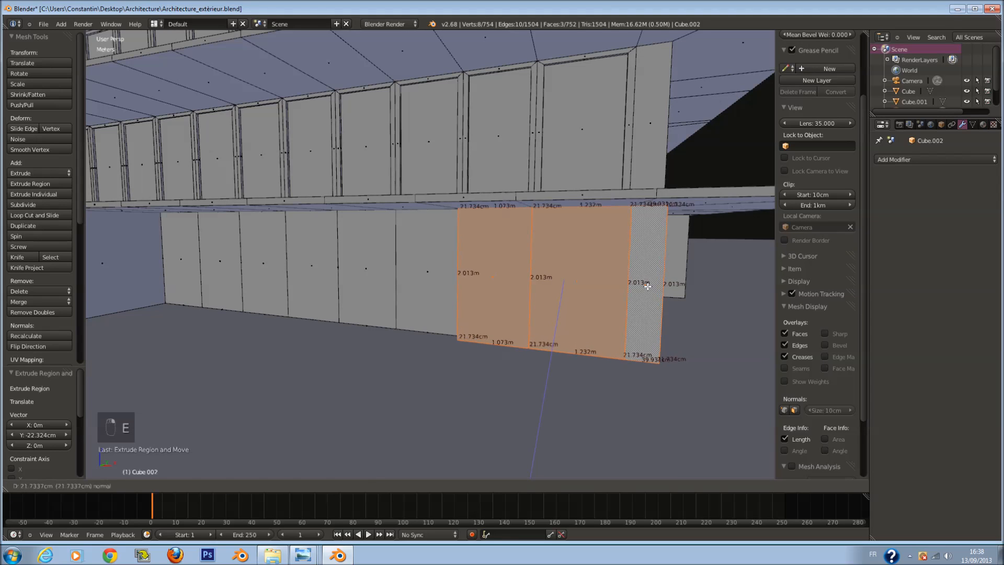
pyautogui.rightClick(648, 285)
# Step: Select all nine front ground-floor faces between the new projection and the block's corner
pyautogui.keyDown('ctrl'); pyautogui.scroll(-9, 419, 262); pyautogui.keyUp('ctrl')
pyautogui.rightClick(296, 249)
pyautogui.press('g')
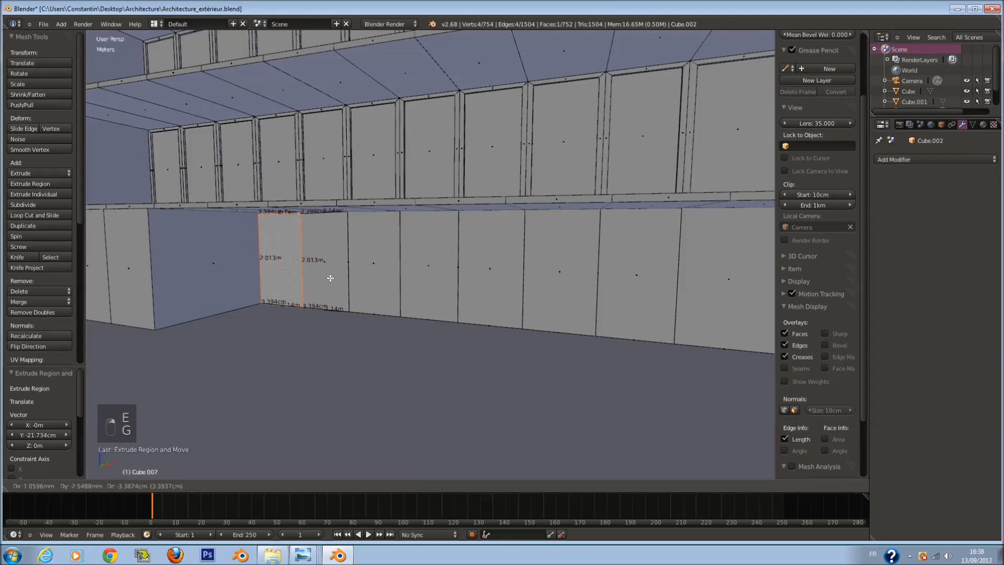
pyautogui.click(328, 271)
pyautogui.keyDown('shift'); pyautogui.rightClick(324, 264); pyautogui.keyUp('shift')
pyautogui.keyDown('shift'); pyautogui.rightClick(376, 268); pyautogui.keyUp('shift')
pyautogui.keyDown('shift'); pyautogui.rightClick(432, 269); pyautogui.keyUp('shift')
pyautogui.keyDown('shift'); pyautogui.rightClick(486, 277); pyautogui.keyUp('shift')
pyautogui.keyDown('shift'); pyautogui.rightClick(562, 285); pyautogui.keyUp('shift')
pyautogui.keyDown('shift'); pyautogui.rightClick(639, 292); pyautogui.keyUp('shift')
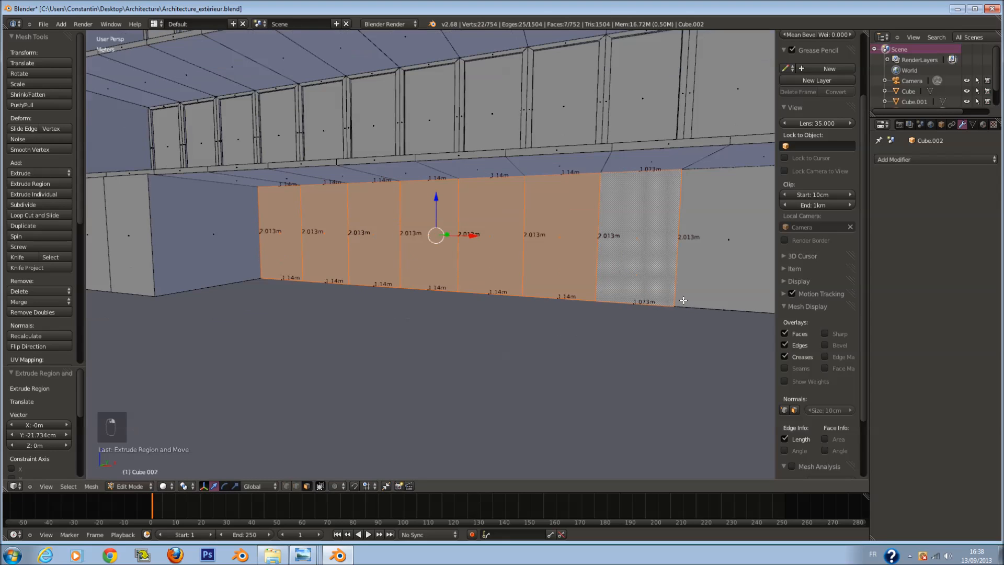
pyautogui.scroll(-3, 580, 278)
pyautogui.keyDown('shift'); pyautogui.rightClick(624, 274); pyautogui.keyUp('shift')
pyautogui.keyDown('shift'); pyautogui.rightClick(584, 276); pyautogui.keyUp('shift')
# Step: Set the pivot to Individual Origins and scale down the selected face groups to inset them within their borders
pyautogui.click(184, 487)
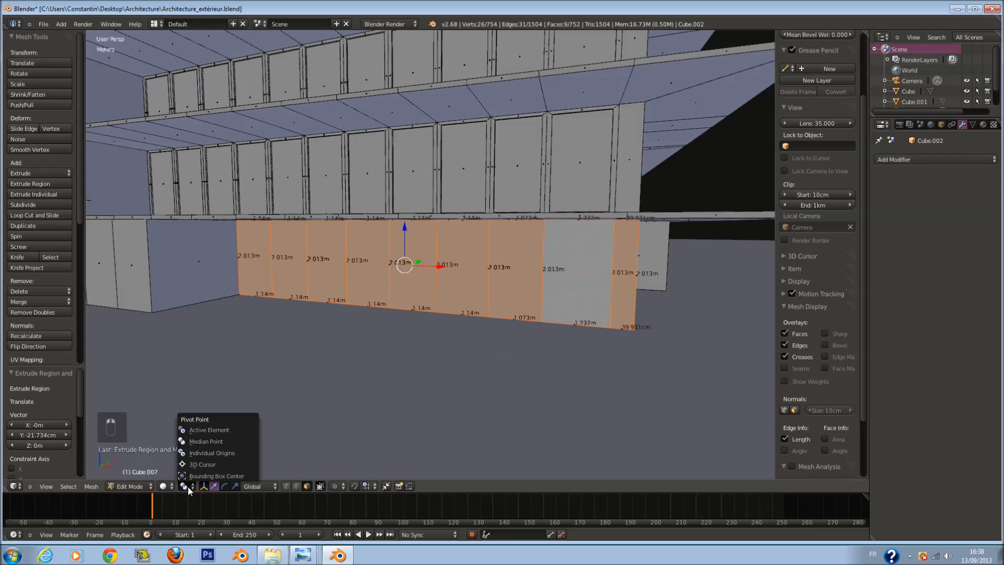
pyautogui.click(211, 452)
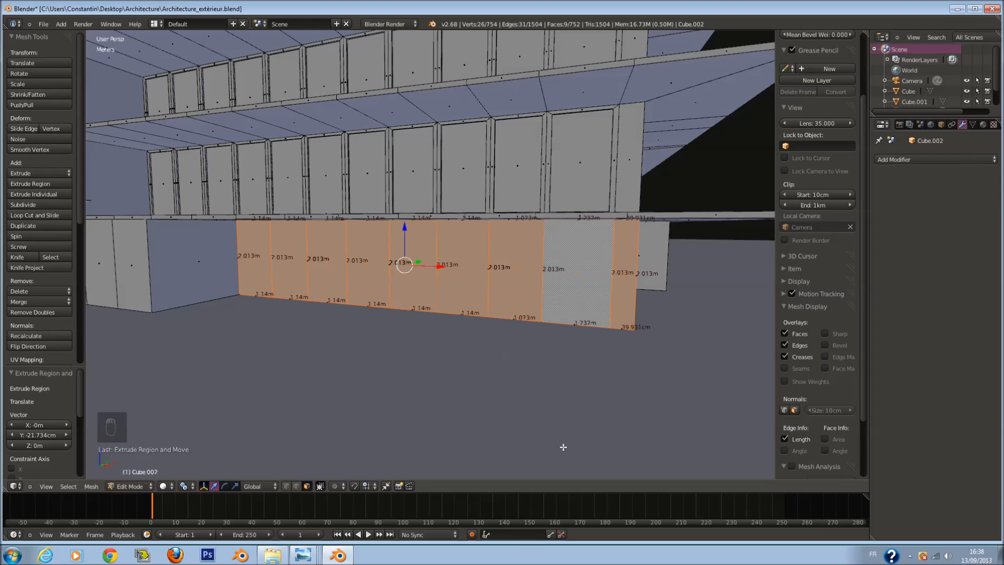
pyautogui.hotkey('alt', 's')
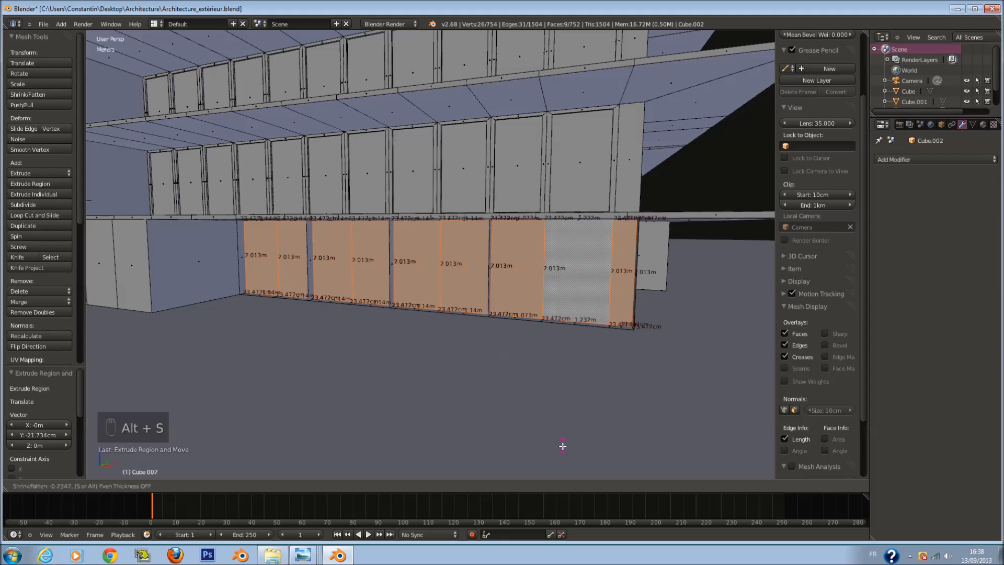
pyautogui.press('s')
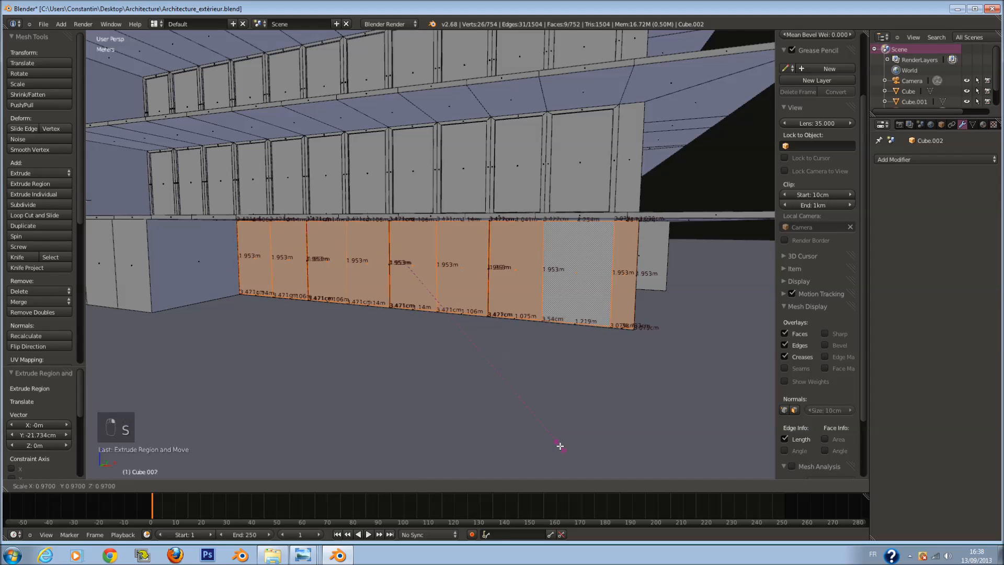
pyautogui.click(558, 444)
pyautogui.scroll(3, 531, 399)
# Step: Resize the inset front ground-floor faces, scaling them by 1.074 along Z and 0.876 along X
pyautogui.press('s')
pyautogui.click(513, 388)
pyautogui.press('s')
pyautogui.click(515, 397)
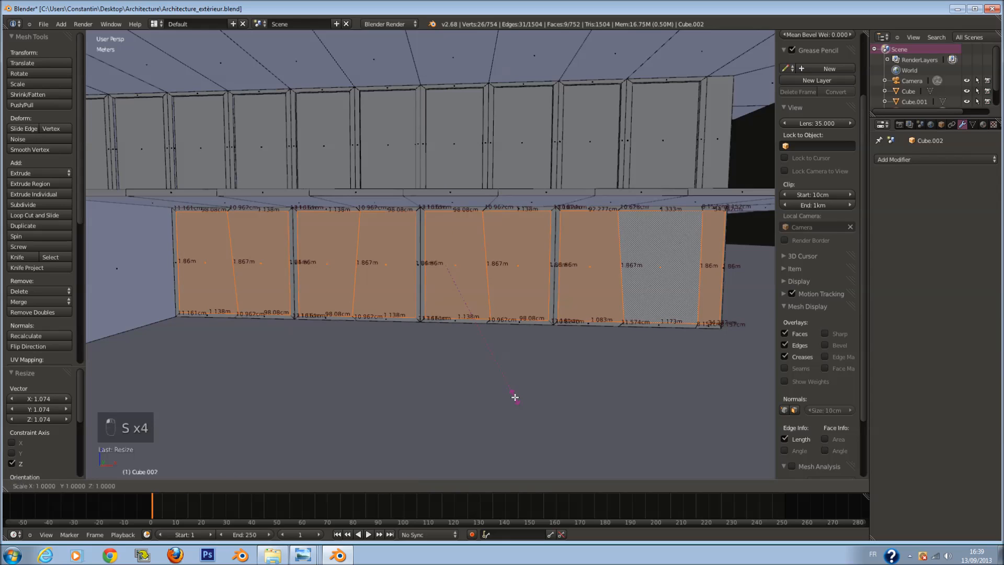
pyautogui.click(497, 385)
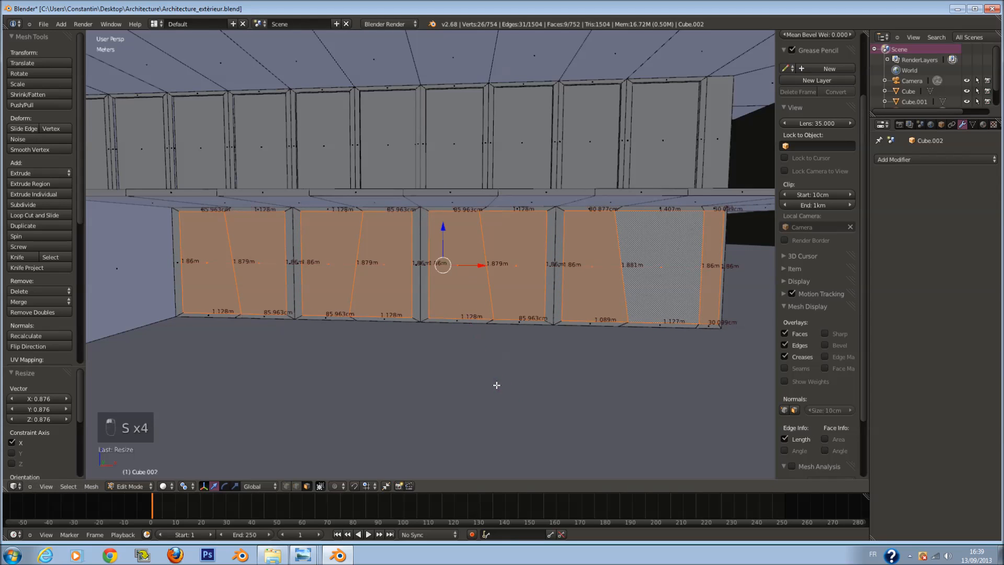
# Step: Extrude the resized front window faces to recess them in their frames, return to Object Mode and save over the file
pyautogui.moveTo(495, 385); pyautogui.dragTo(480, 392, button='middle')
pyautogui.press('e')
pyautogui.click(481, 394)
pyautogui.press('Tab')
pyautogui.hotkey('ctrl', 's')
pyautogui.click(513, 378)
# Step: Extrude the ground-floor side face next to the front corner in place and scale it to 0.922 as an inset
pyautogui.moveTo(510, 371); pyautogui.dragTo(486, 330, button='middle')
pyautogui.scroll(2, 451, 347)
pyautogui.press('Tab')
pyautogui.press('a')
pyautogui.hotkey('ctrl', 's')
pyautogui.scroll(4, 464, 323)
pyautogui.rightClick(487, 330)
pyautogui.hotkey('ctrl', 's')
pyautogui.scroll(3, 487, 330)
pyautogui.press('e')
pyautogui.click(527, 359)
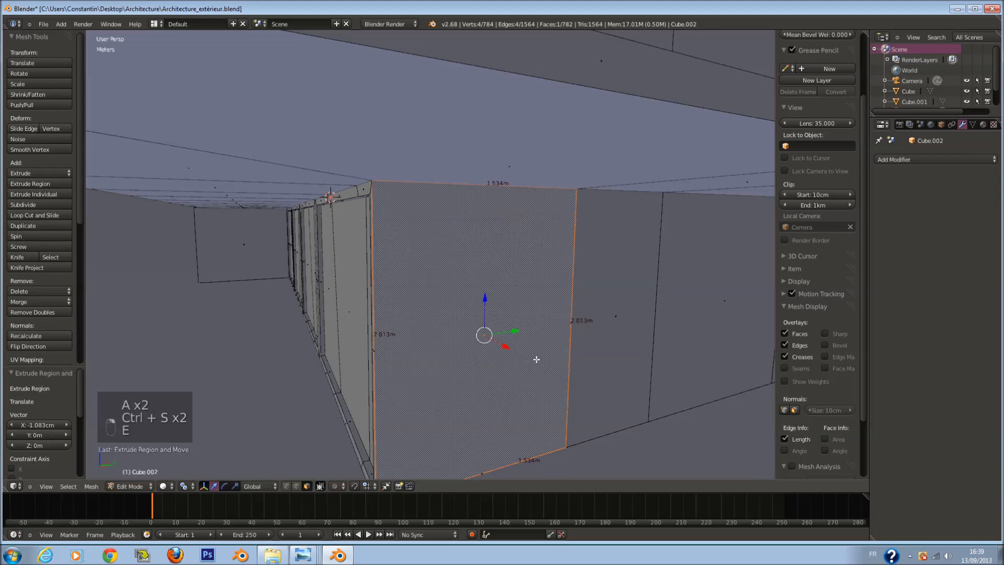
pyautogui.press('s')
pyautogui.click(557, 369)
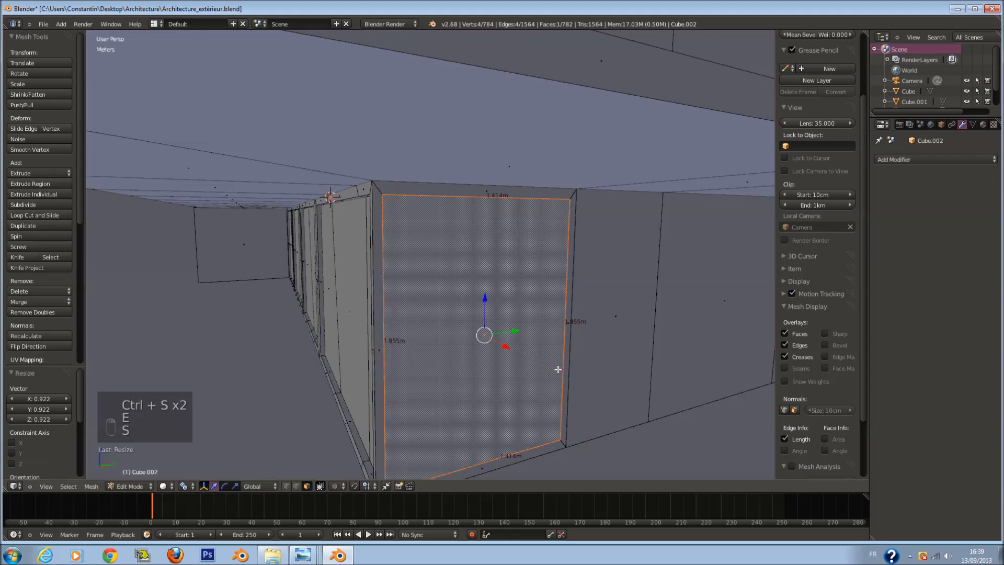
# Step: Fine-tune the side inset's scale by 1.002 in the right wireframe view to match the front windows' height, and save the file
pyautogui.press('KP_3')
pyautogui.press('KP_Decimal')
pyautogui.press('KP_5')
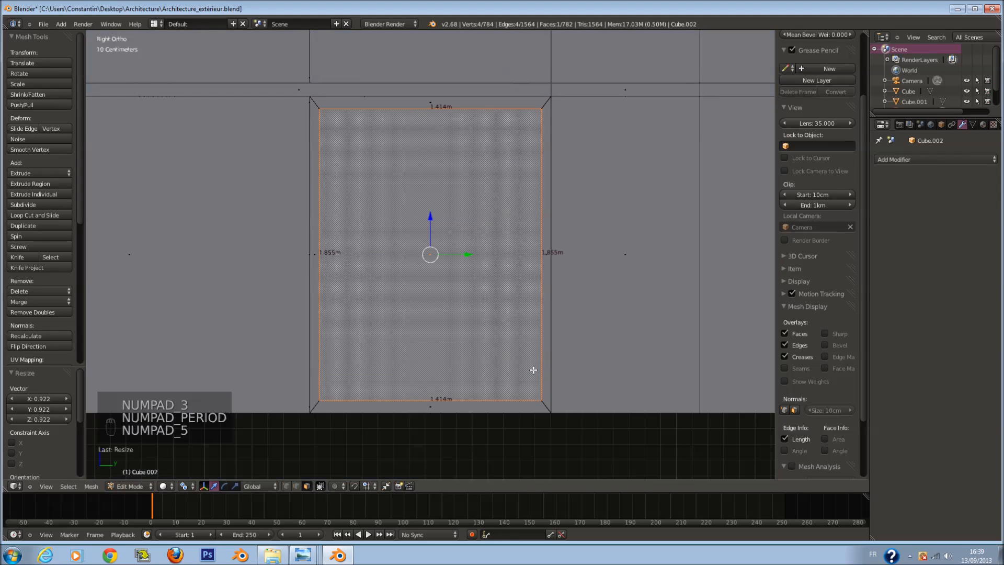
pyautogui.press('z')
pyautogui.keyDown('shift'); pyautogui.scroll(5, 533, 361); pyautogui.keyUp('shift')
pyautogui.scroll(3, 535, 347)
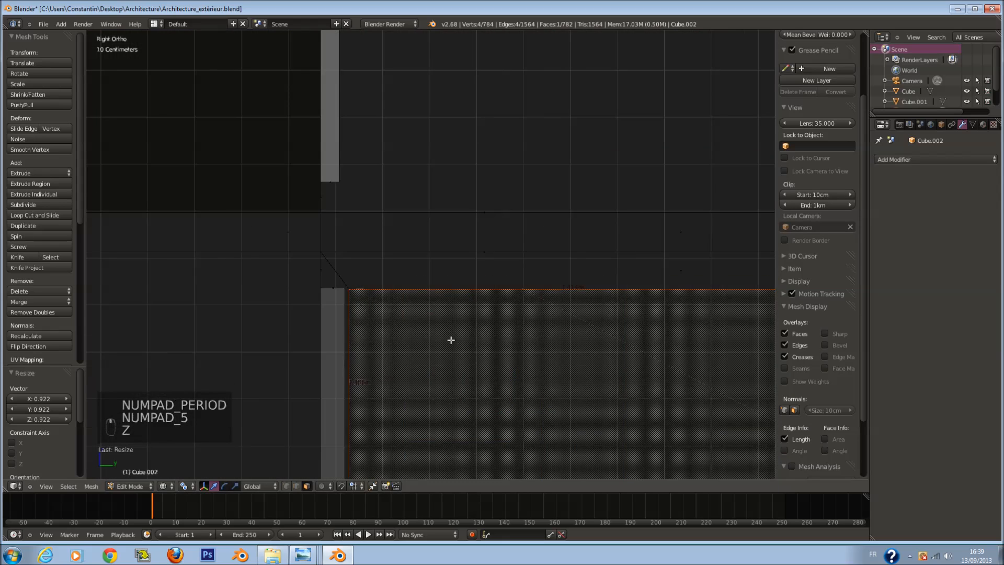
pyautogui.scroll(6, 450, 340)
pyautogui.scroll(6, 502, 394)
pyautogui.press('s')
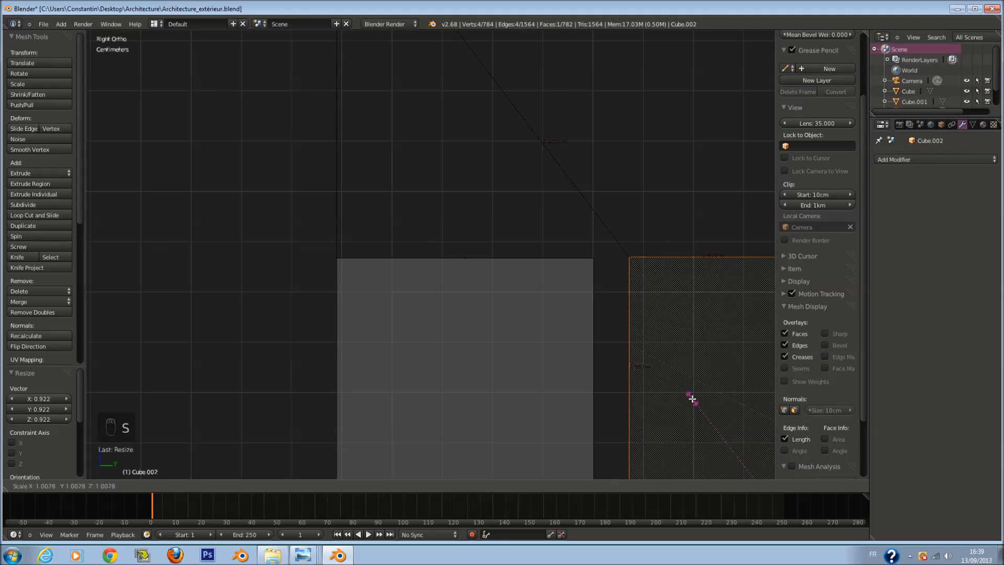
pyautogui.click(647, 403)
pyautogui.press('z')
pyautogui.scroll(-5, 645, 406)
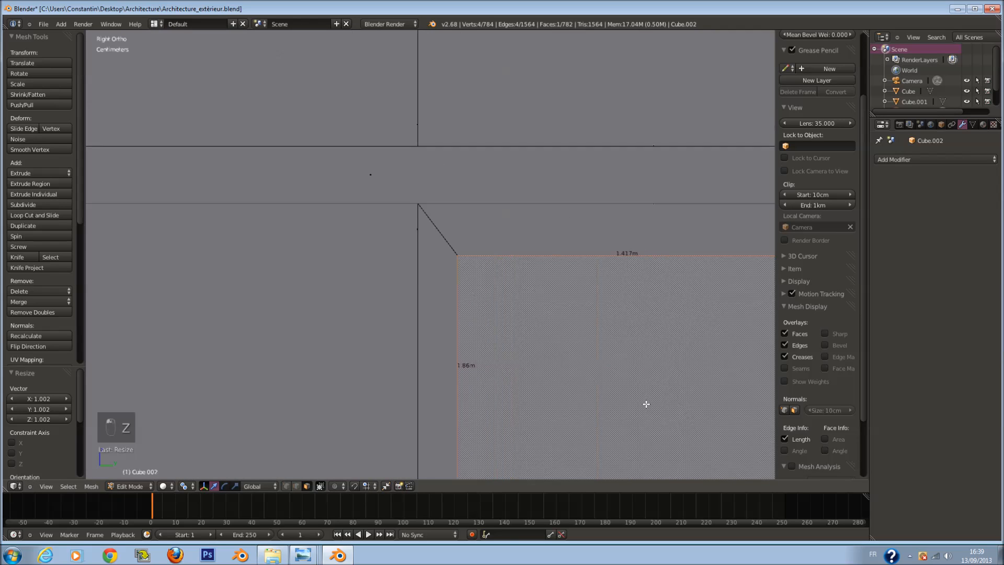
pyautogui.hotkey('ctrl', 's')
pyautogui.click(617, 407)
# Step: Extrude the corner side window's inset face to recess it, return to Object Mode and save over the file
pyautogui.moveTo(620, 413); pyautogui.dragTo(657, 422, button='middle')
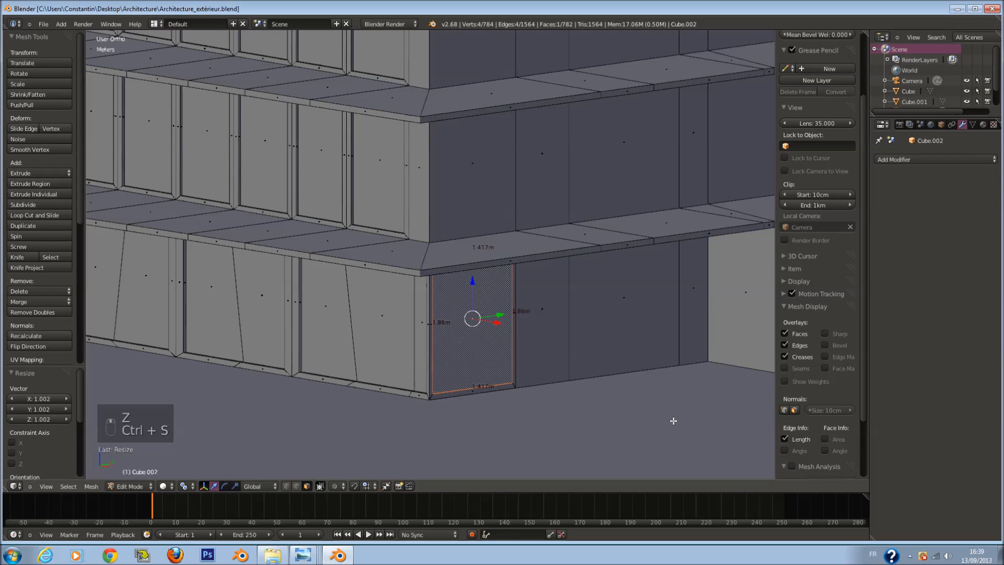
pyautogui.press('e')
pyautogui.click(667, 418)
pyautogui.press('Tab')
pyautogui.hotkey('ctrl', 's')
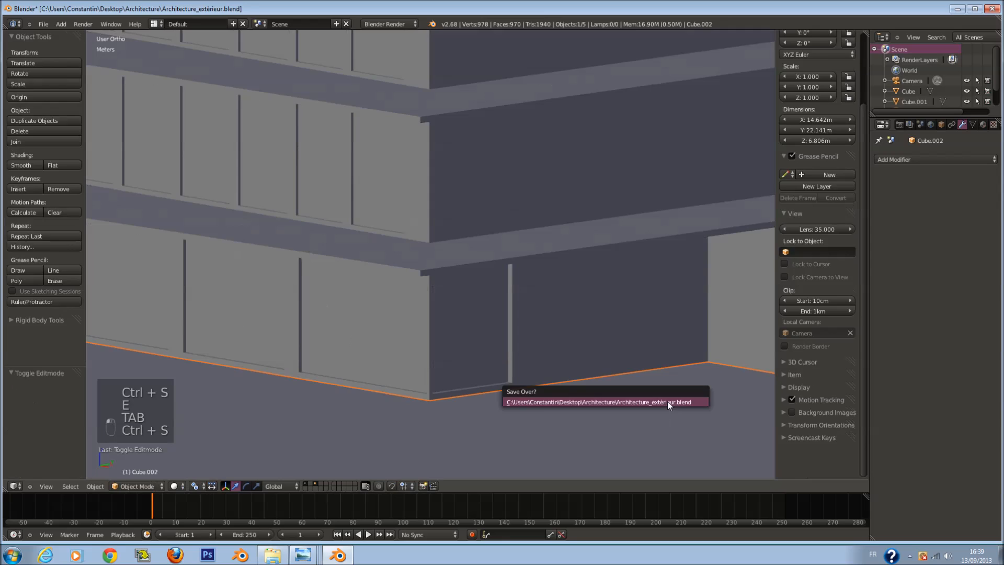
pyautogui.click(668, 405)
# Step: Select the wider ground-floor side face just past the corner window, save the file, and extrude the face in place
pyautogui.press('Tab')
pyautogui.scroll(1, 643, 369)
pyautogui.moveTo(635, 359); pyautogui.dragTo(602, 350, button='middle')
pyautogui.press('a')
pyautogui.rightClick(607, 350)
pyautogui.keyDown('shift'); pyautogui.moveTo(727, 362); pyautogui.dragTo(627, 354, button='middle'); pyautogui.keyUp('shift')
pyautogui.hotkey('ctrl', 's')
pyautogui.click(645, 363)
pyautogui.keyDown('shift'); pyautogui.moveTo(725, 380); pyautogui.dragTo(624, 355, button='middle'); pyautogui.keyUp('shift')
pyautogui.scroll(2, 624, 354)
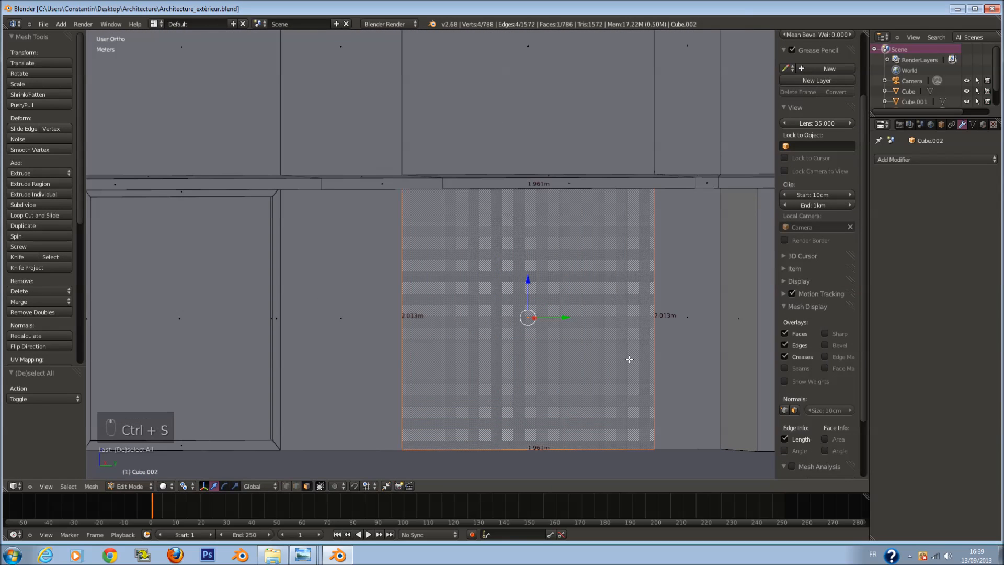
pyautogui.keyDown('shift'); pyautogui.moveTo(485, 302); pyautogui.dragTo(536, 302, button='middle'); pyautogui.keyUp('shift')
pyautogui.press('e')
pyautogui.click(671, 357)
pyautogui.moveTo(670, 357); pyautogui.dragTo(674, 356, button='middle')
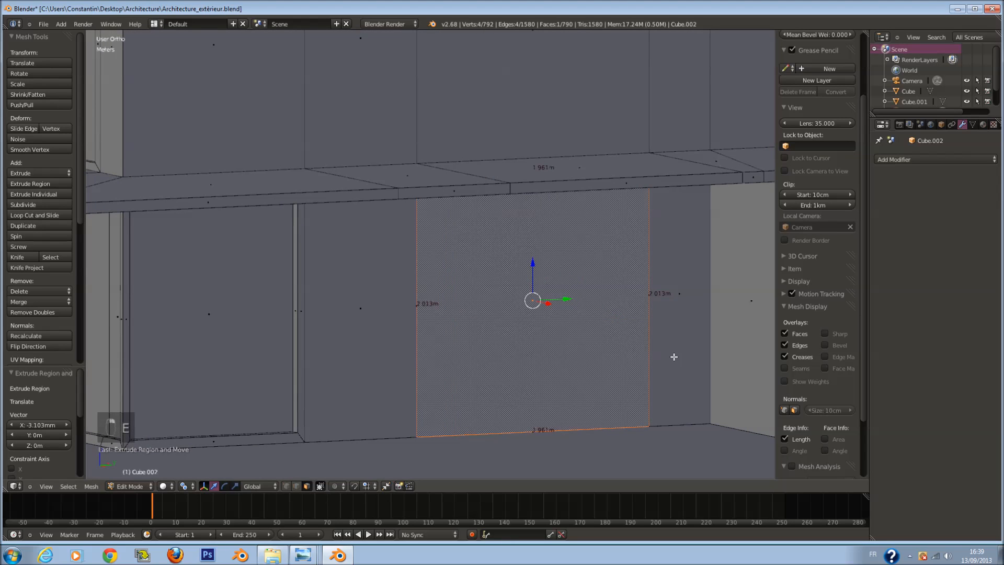
# Step: Scale the extruded wider side face to 0.955, stretch it by 1.026 along Z, and save the file
pyautogui.press('s')
pyautogui.press('s')
pyautogui.click(664, 353)
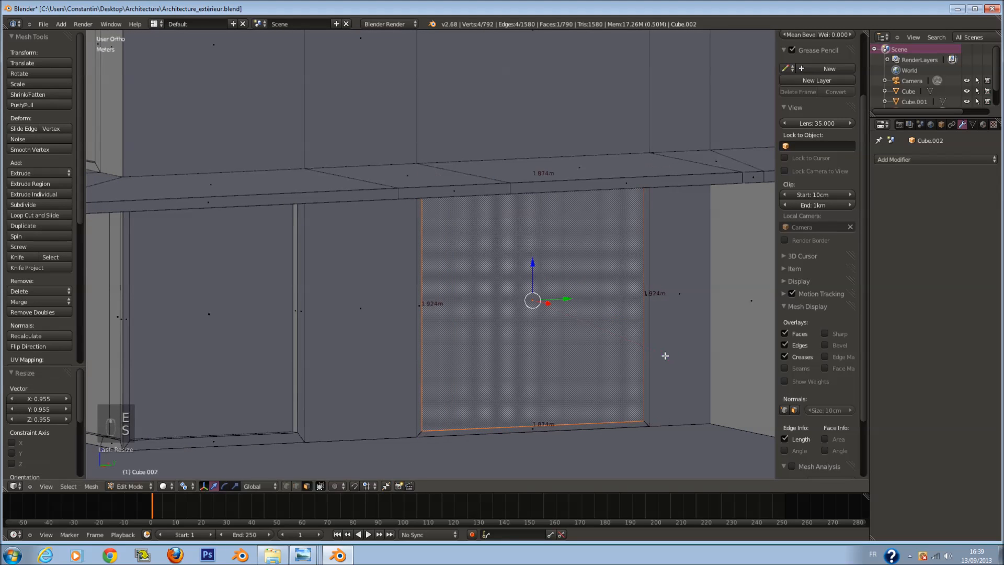
pyautogui.click(628, 371)
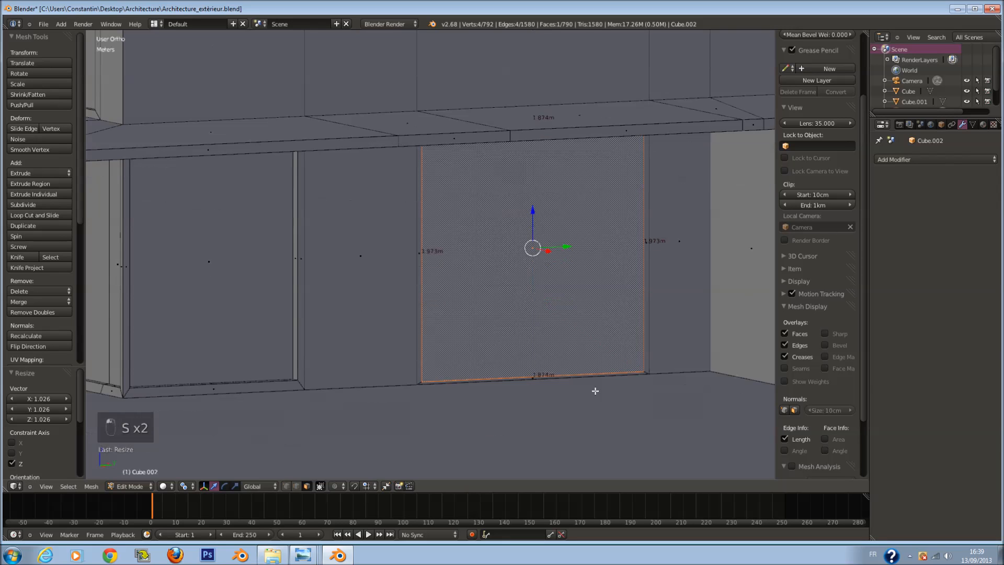
pyautogui.scroll(3, 586, 376)
pyautogui.scroll(-4, 643, 356)
pyautogui.hotkey('ctrl', 's')
pyautogui.click(649, 366)
# Step: Extrude the wider side window's inset face about 2.6 cm along X
pyautogui.scroll(4, 638, 346)
pyautogui.keyDown('shift'); pyautogui.scroll(10, 625, 309); pyautogui.keyUp('shift')
pyautogui.scroll(-1, 582, 319)
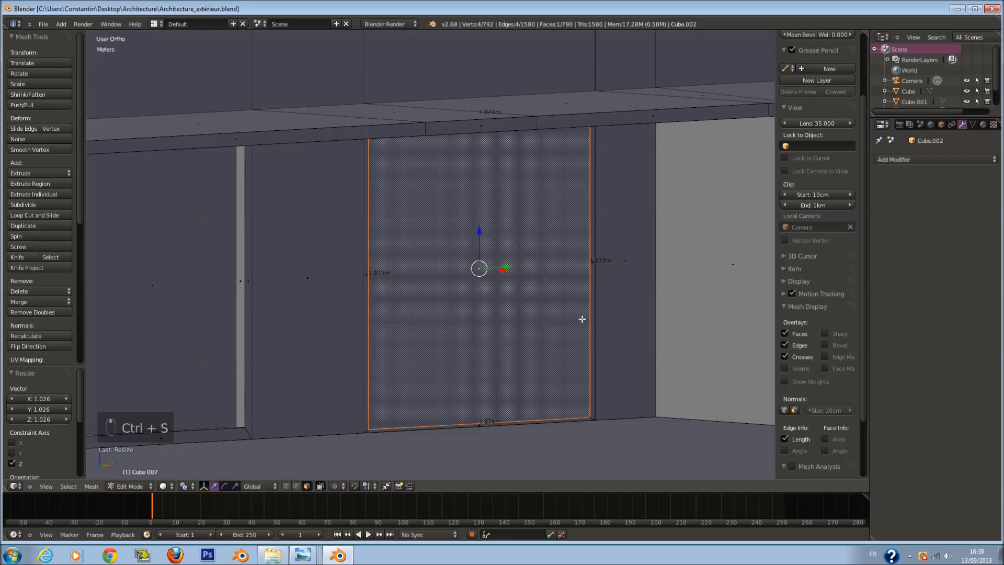
pyautogui.press('e')
pyautogui.click(584, 322)
# Step: Move the extruded side window face back along X to recess it in its frame, save, and switch to the camera view
pyautogui.moveTo(529, 298)
pyautogui.mouseDown(button='middle')
pyautogui.moveTo(549, 304)
pyautogui.moveTo(533, 290)
pyautogui.mouseUp(button='middle')
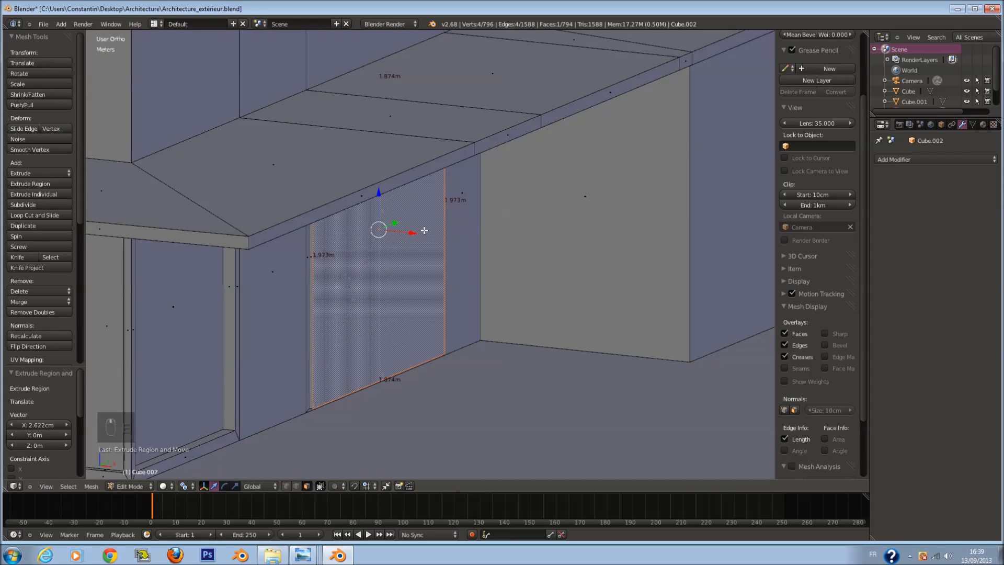
pyautogui.press('g')
pyautogui.press('x')
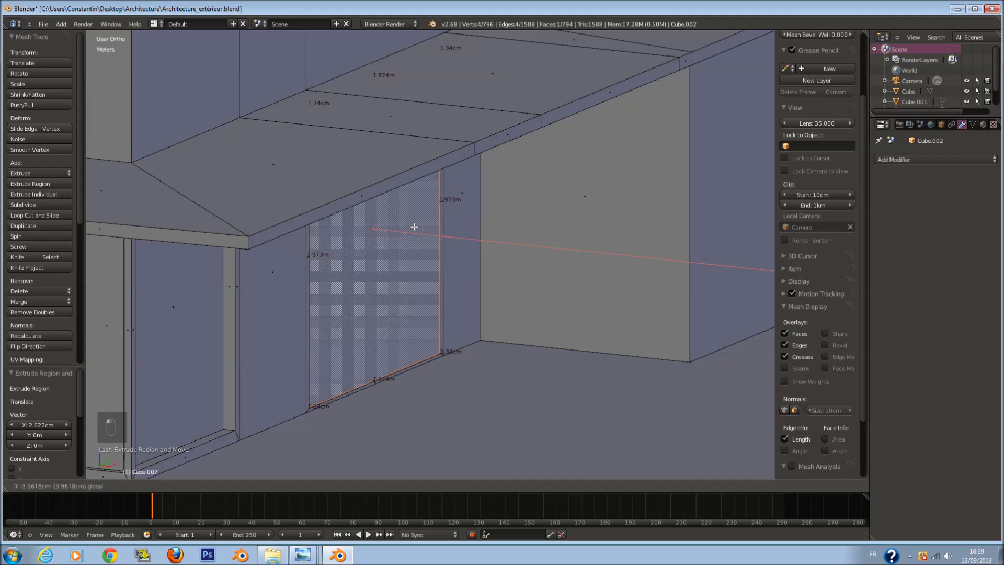
pyautogui.click(413, 226)
pyautogui.press('x')
pyautogui.click(417, 227)
pyautogui.press('Tab')
pyautogui.hotkey('ctrl', 's')
pyautogui.press('KP_0')
pyautogui.hotkey('ctrl', 's')
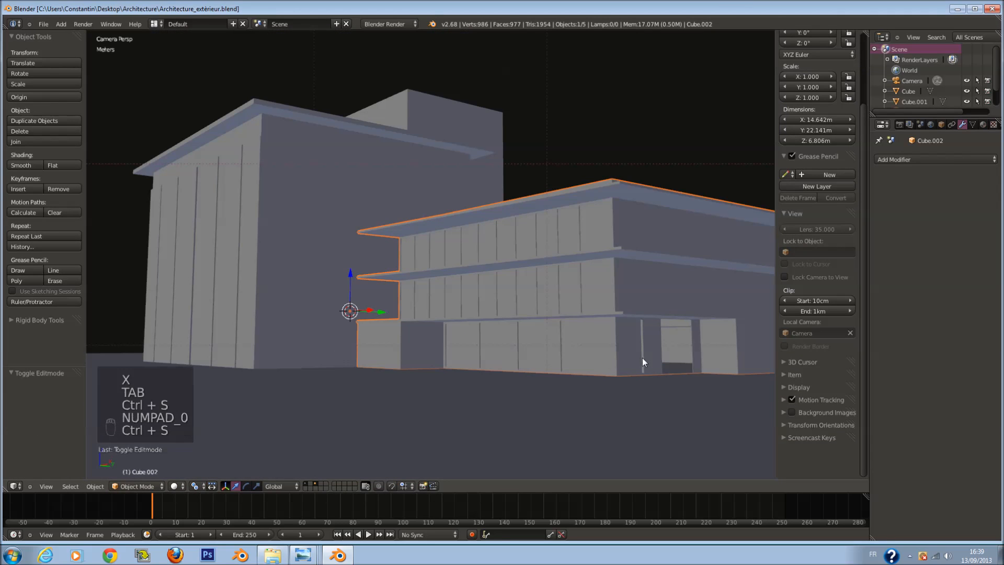
# Step: Select the low block's entire mesh, remove its duplicate vertices, return to Object Mode and save over the file
pyautogui.press('Tab')
pyautogui.press('a')
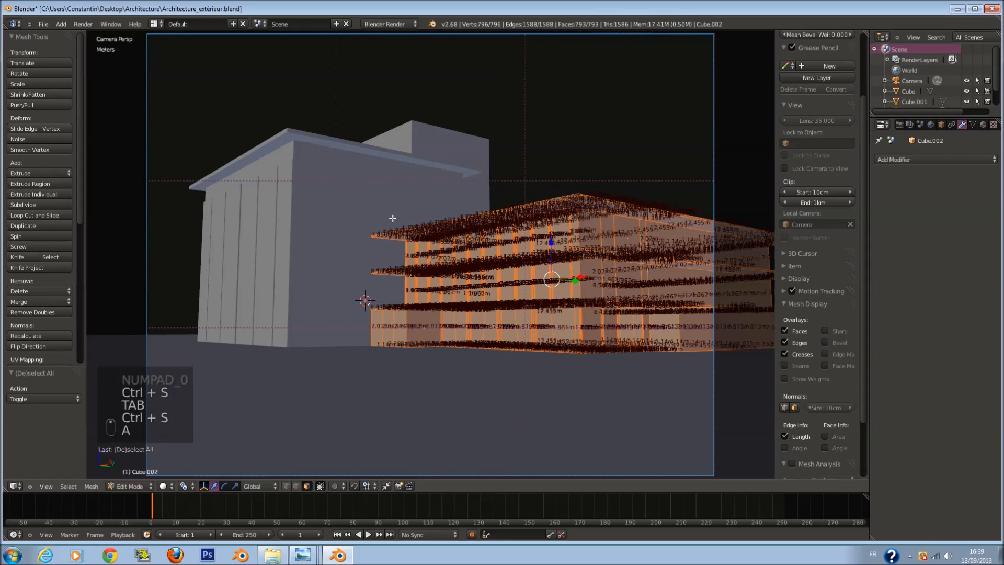
pyautogui.click(53, 312)
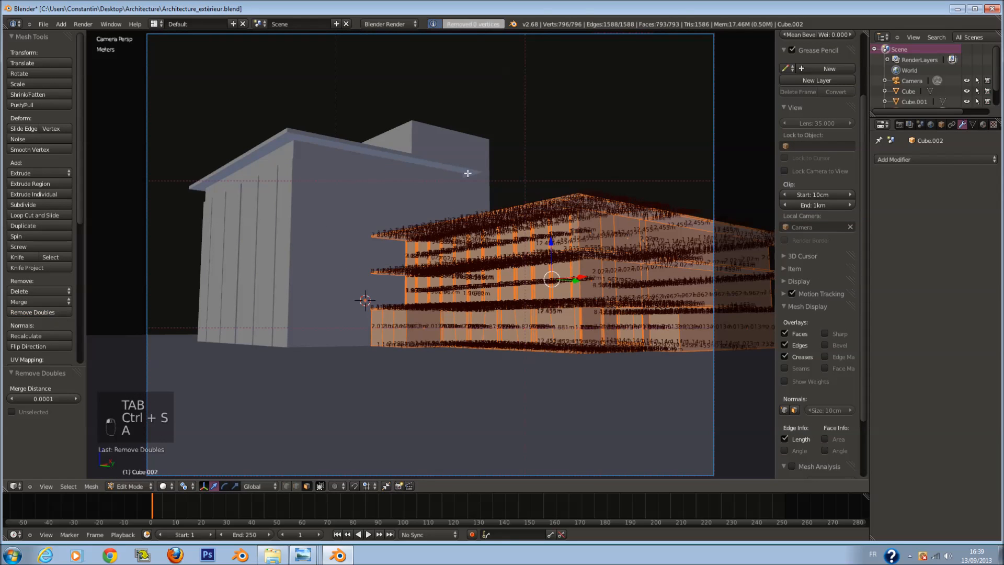
pyautogui.press('Tab')
pyautogui.hotkey('ctrl', 's')
pyautogui.click(599, 279)
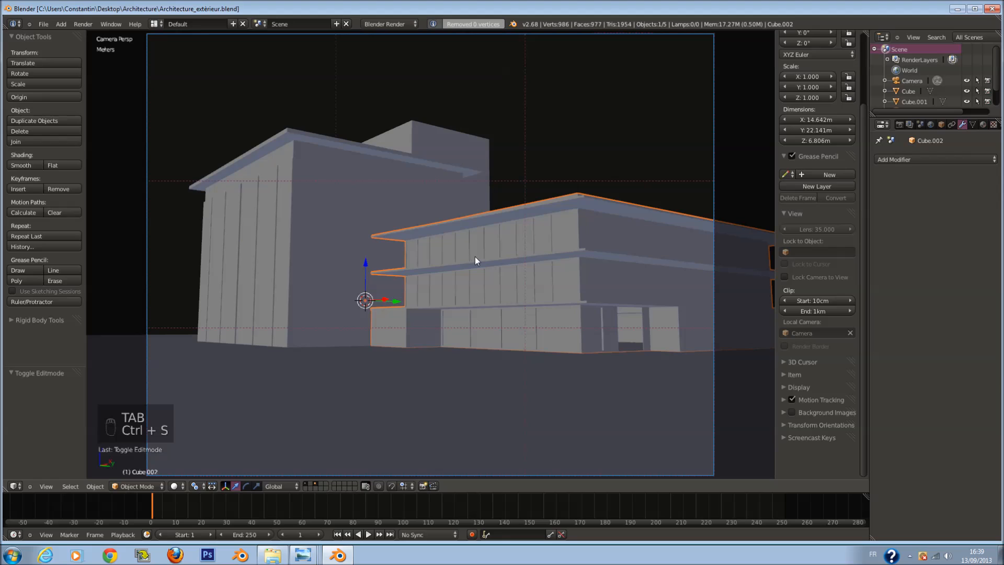
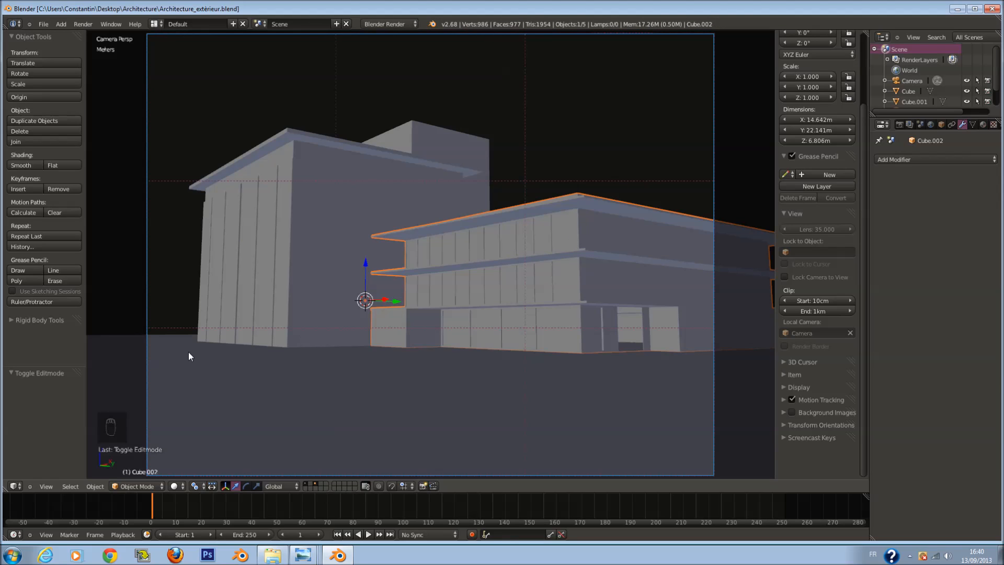
# Step: Examine the low block's ledges and projecting volume from above in solid and wireframe display
pyautogui.scroll(2, 418, 321)
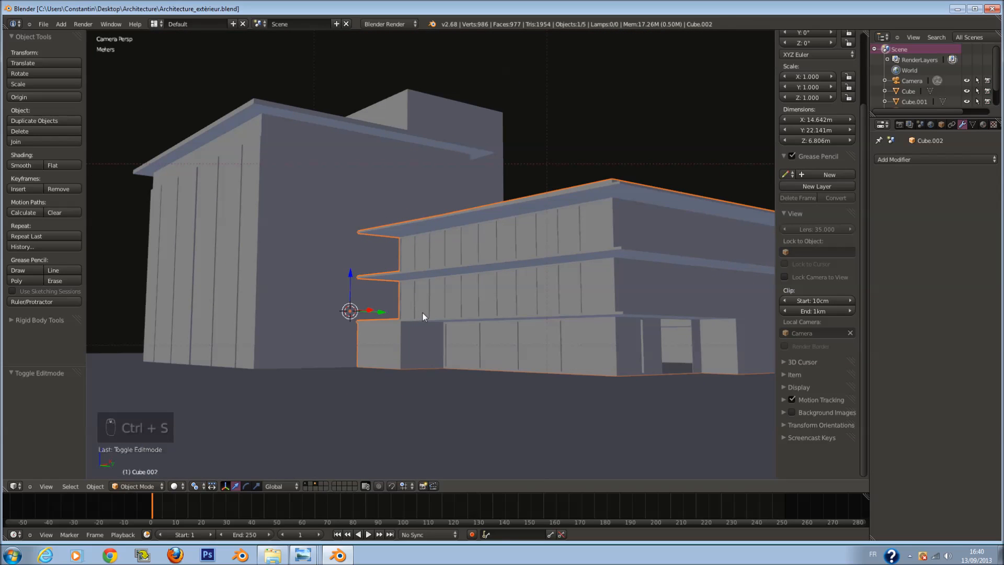
pyautogui.moveTo(491, 287); pyautogui.dragTo(543, 343, button='middle')
pyautogui.press('Tab')
pyautogui.scroll(4, 534, 306)
pyautogui.scroll(2, 543, 342)
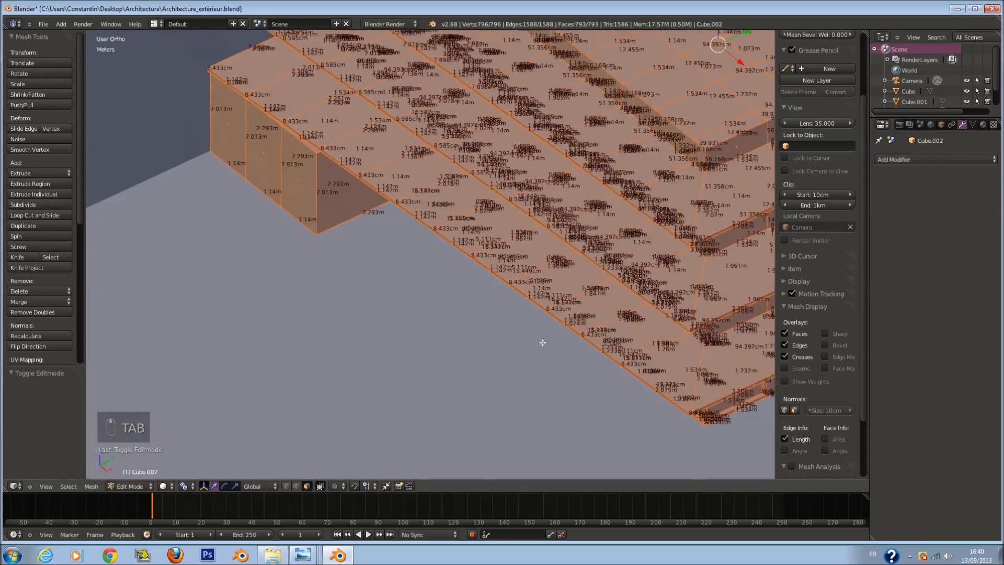
pyautogui.press('z')
pyautogui.press('a')
pyautogui.scroll(2, 610, 287)
pyautogui.press('z')
pyautogui.press('Tab')
pyautogui.scroll(2, 612, 261)
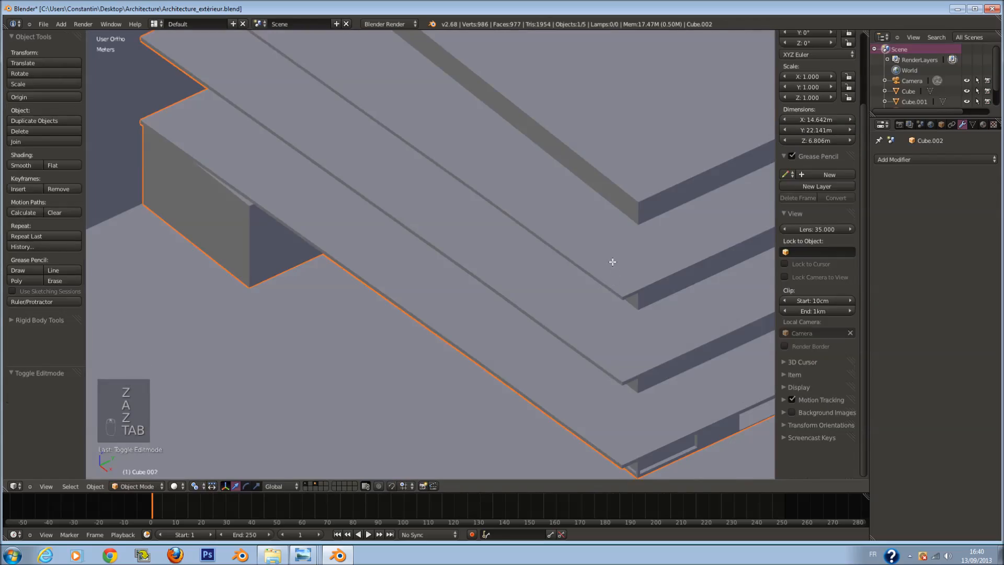
# Step: Examine the alignment of the ledges' outer edges in the orthographic top view
pyautogui.press('Tab')
pyautogui.press('KP_7')
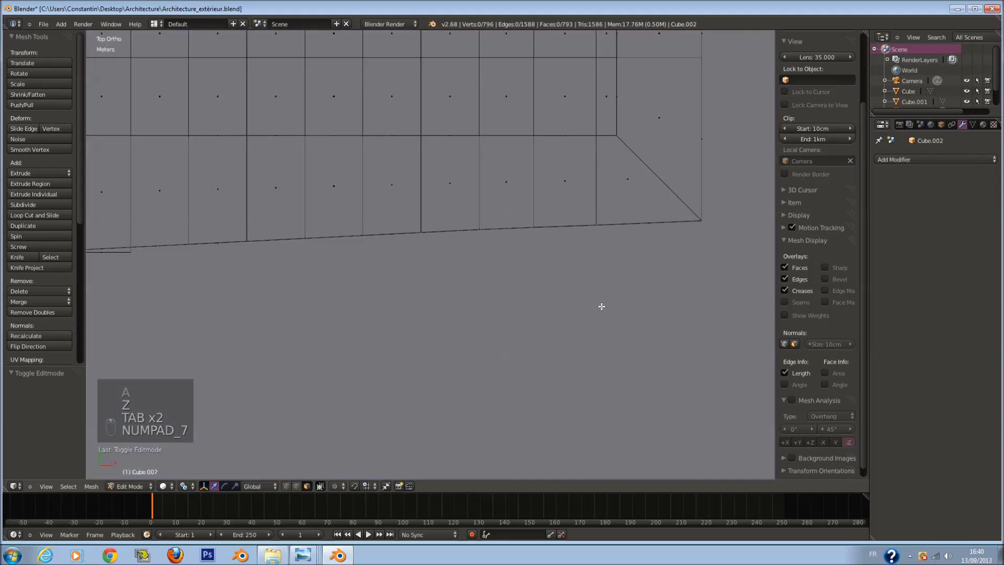
pyautogui.press('z')
pyautogui.scroll(-2, 581, 246)
pyautogui.keyDown('ctrl'); pyautogui.scroll(1, 567, 222); pyautogui.keyUp('ctrl')
pyautogui.keyDown('ctrl'); pyautogui.scroll(-7, 544, 221); pyautogui.keyUp('ctrl')
pyautogui.keyDown('shift'); pyautogui.scroll(5, 545, 246); pyautogui.keyUp('shift')
pyautogui.press('a')
pyautogui.press('a')
pyautogui.press('z')
pyautogui.moveTo(556, 312); pyautogui.dragTo(549, 326, button='middle')
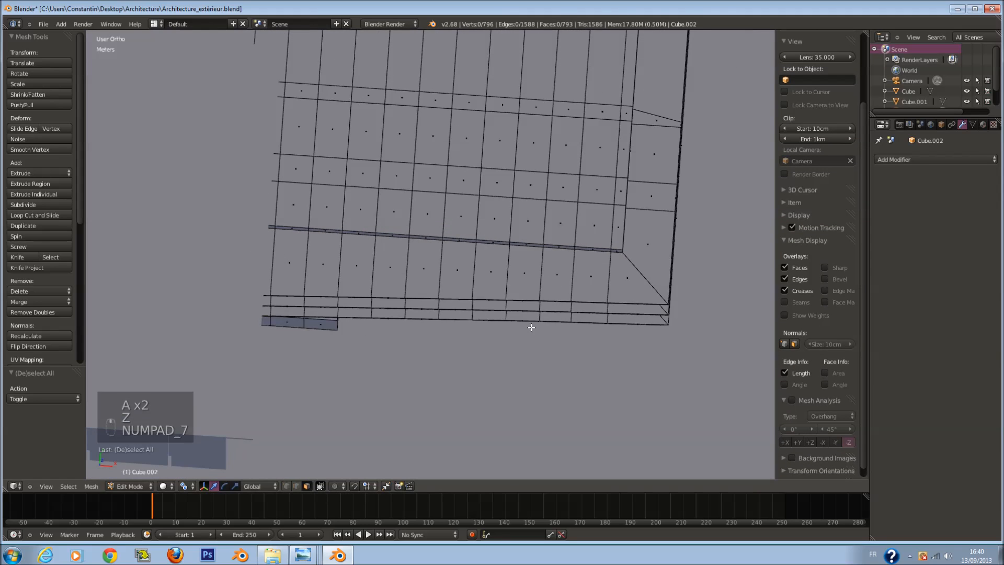
pyautogui.press('KP_7')
pyautogui.keyDown('shift'); pyautogui.scroll(14, 546, 319); pyautogui.keyUp('shift')
pyautogui.scroll(-2, 547, 319)
pyautogui.press('z')
pyautogui.scroll(-3, 549, 350)
pyautogui.keyDown('shift'); pyautogui.scroll(-2, 550, 356); pyautogui.keyUp('shift')
pyautogui.keyDown('shift'); pyautogui.scroll(4, 528, 375); pyautogui.keyUp('shift')
pyautogui.scroll(2, 525, 379)
pyautogui.keyDown('shift'); pyautogui.scroll(-9, 525, 378); pyautogui.keyUp('shift')
pyautogui.scroll(2, 524, 379)
pyautogui.scroll(3, 296, 429)
# Step: Box-select the vertices along the ledges' front edge in the top wireframe view and flatten them by scaling to 0 along Y
pyautogui.press('a')
pyautogui.press('a')
pyautogui.press('a')
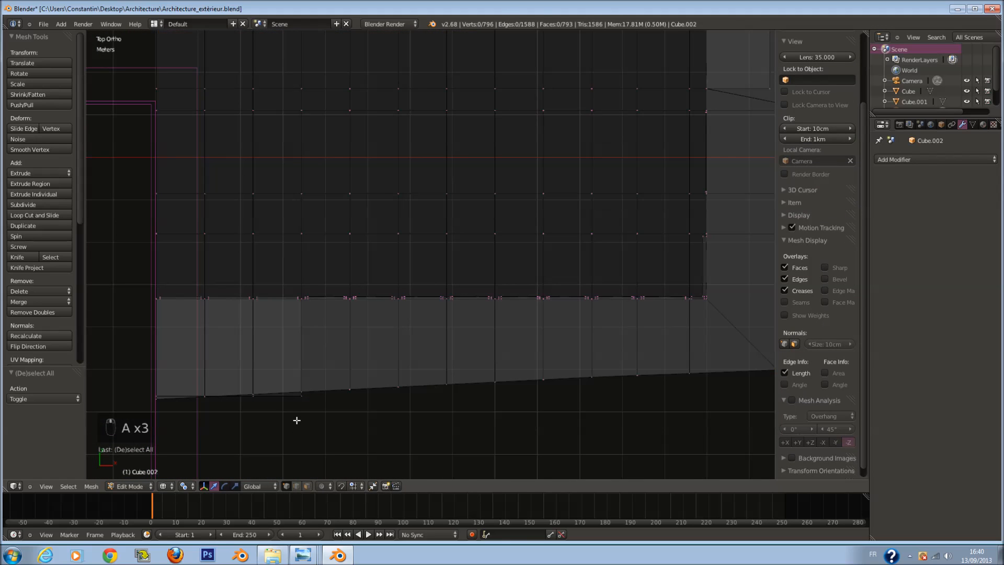
pyautogui.scroll(-1, 296, 420)
pyautogui.press('b')
pyautogui.moveTo(157, 350); pyautogui.dragTo(746, 414)
pyautogui.press('r')
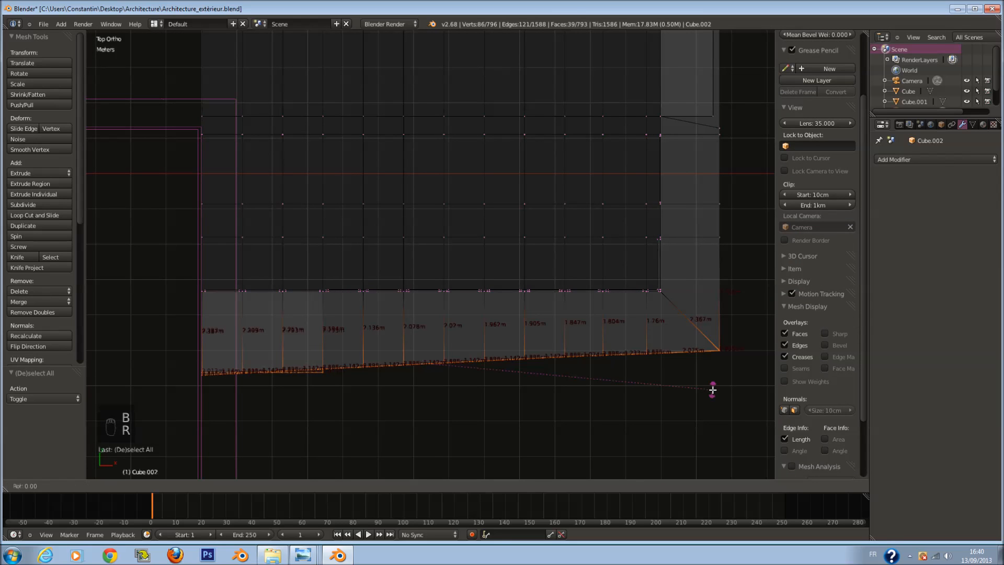
pyautogui.press('r')
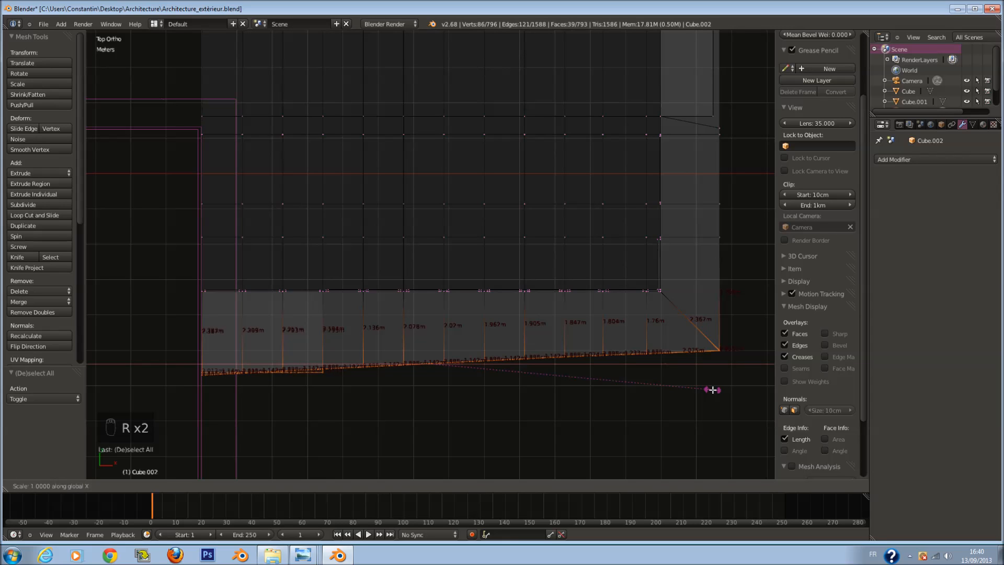
pyautogui.write('0y')
pyautogui.click(712, 390)
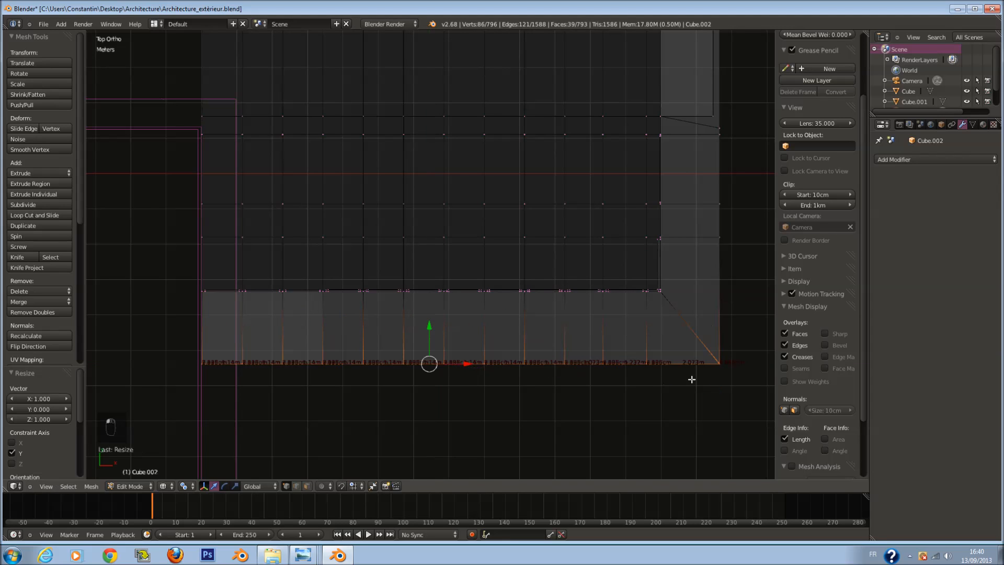
# Step: Box-select the vertices along the ledges' rear edge and flatten them into a straight line by scaling along Y
pyautogui.scroll(-2, 612, 287)
pyautogui.keyDown('shift'); pyautogui.scroll(8, 619, 258); pyautogui.keyUp('shift')
pyautogui.keyDown('shift'); pyautogui.scroll(2, 619, 257); pyautogui.keyUp('shift')
pyautogui.scroll(-3, 619, 259)
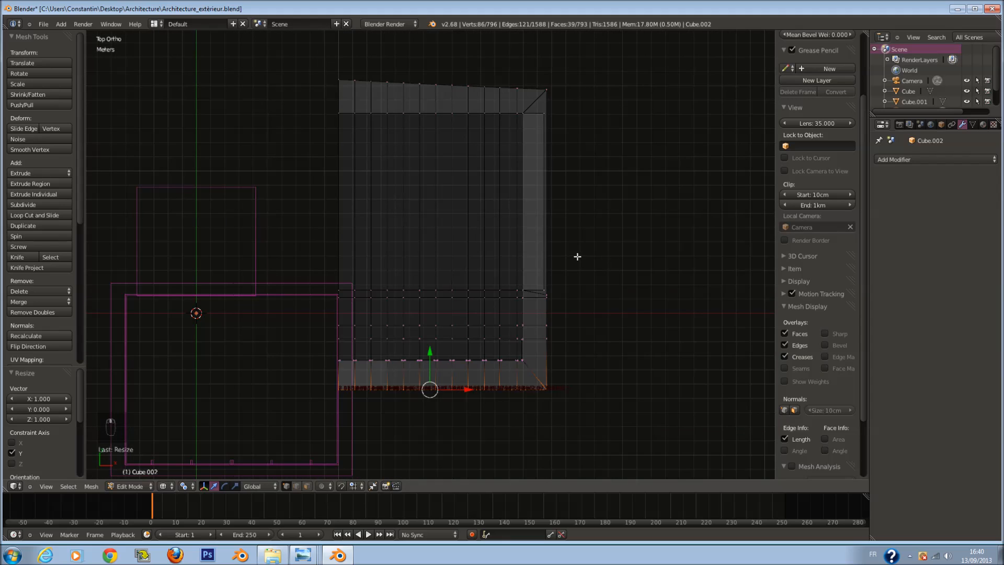
pyautogui.keyDown('shift'); pyautogui.scroll(5, 578, 256); pyautogui.keyUp('shift')
pyautogui.scroll(-1, 523, 220)
pyautogui.press('a')
pyautogui.press('c')
pyautogui.rightClick(339, 131)
pyautogui.scroll(2, 339, 131)
pyautogui.moveTo(298, 85); pyautogui.dragTo(652, 150)
pyautogui.press('s')
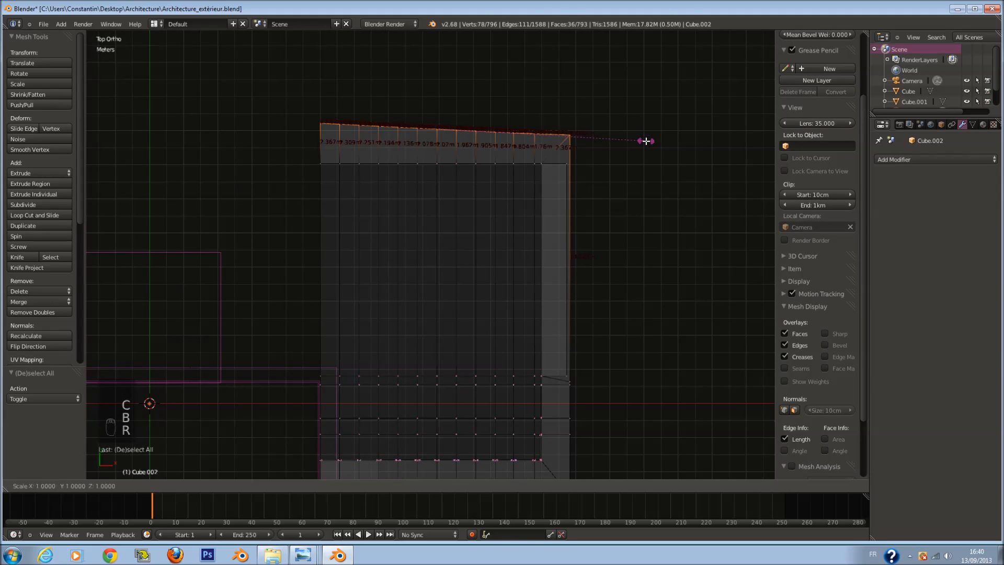
pyautogui.click(647, 141)
# Step: Inspect the straightened ledges in solid display, return to the top wireframe view and clear the vertex selection
pyautogui.keyDown('shift'); pyautogui.scroll(-11, 628, 209); pyautogui.keyUp('shift')
pyautogui.press('z')
pyautogui.moveTo(515, 343); pyautogui.dragTo(463, 246, button='middle')
pyautogui.press('KP_7')
pyautogui.press('z')
pyautogui.scroll(4, 434, 292)
pyautogui.press('a')
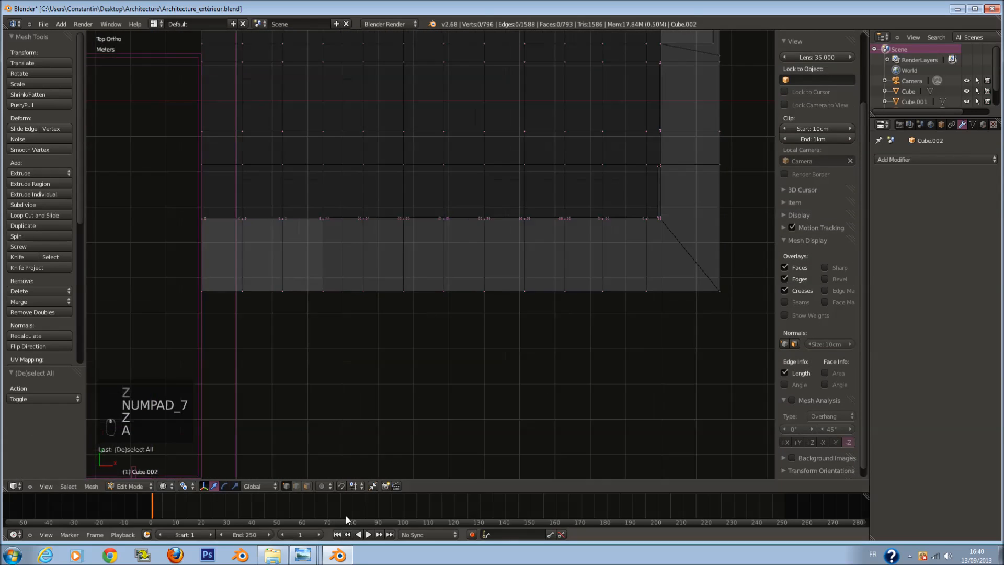
# Step: Switch the mesh to face selection in the top wireframe view and leave nothing selected
pyautogui.click(307, 486)
pyautogui.keyDown('shift'); pyautogui.scroll(4, 303, 377); pyautogui.keyUp('shift')
pyautogui.press('z')
pyautogui.press('z')
pyautogui.press('z')
pyautogui.press('a')
pyautogui.press('a')
pyautogui.press('a')
pyautogui.press('a')
pyautogui.press('c')
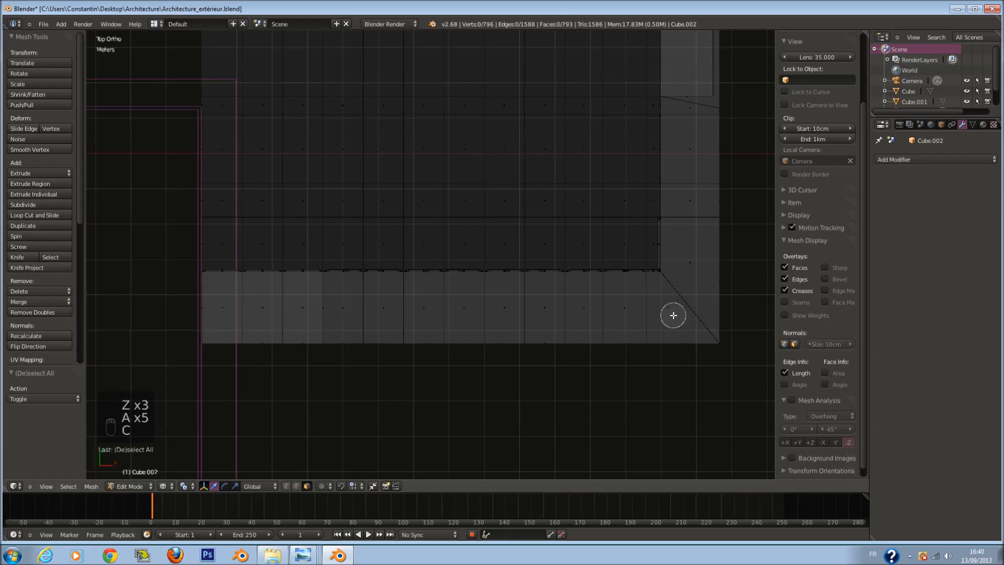
pyautogui.keyDown('ctrl'); pyautogui.scroll(-6, 673, 315); pyautogui.keyUp('ctrl')
pyautogui.keyDown('shift'); pyautogui.scroll(4, 659, 317); pyautogui.keyUp('shift')
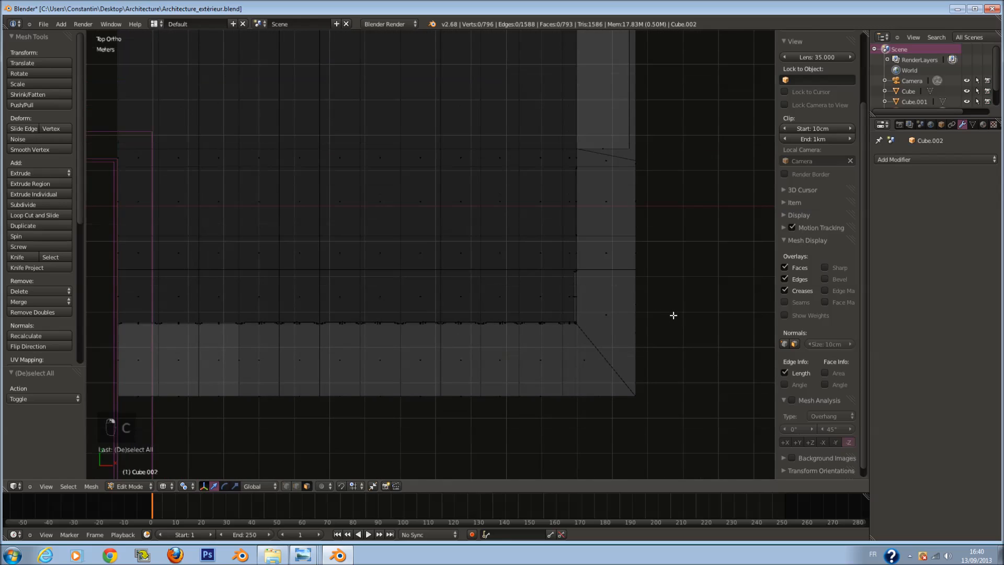
# Step: Add a centred loop cut just behind the front facade and across the side ledges, and try flattening it along X
pyautogui.hotkey('ctrl', 'r')
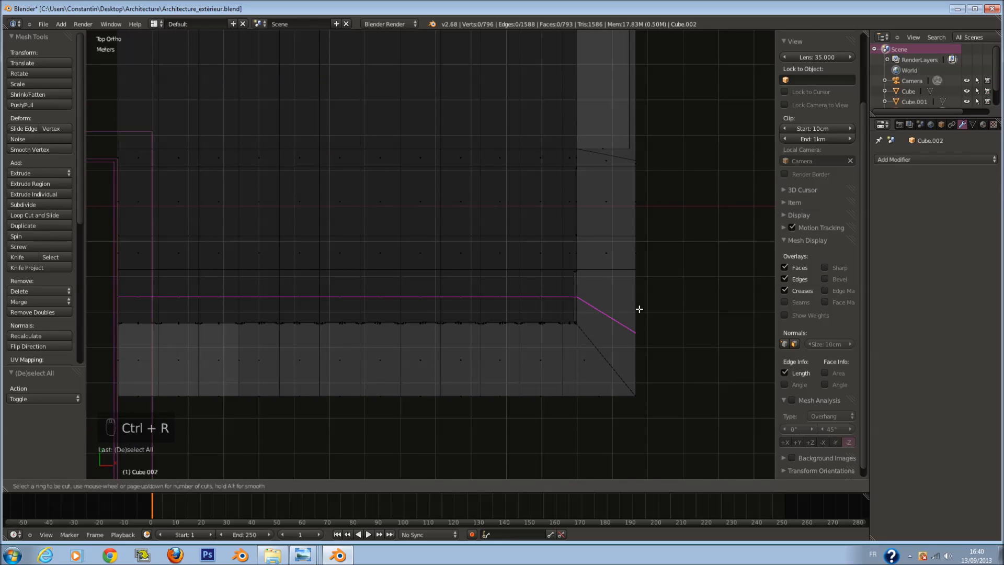
pyautogui.click(639, 309)
pyautogui.rightClick(639, 309)
pyautogui.press('r')
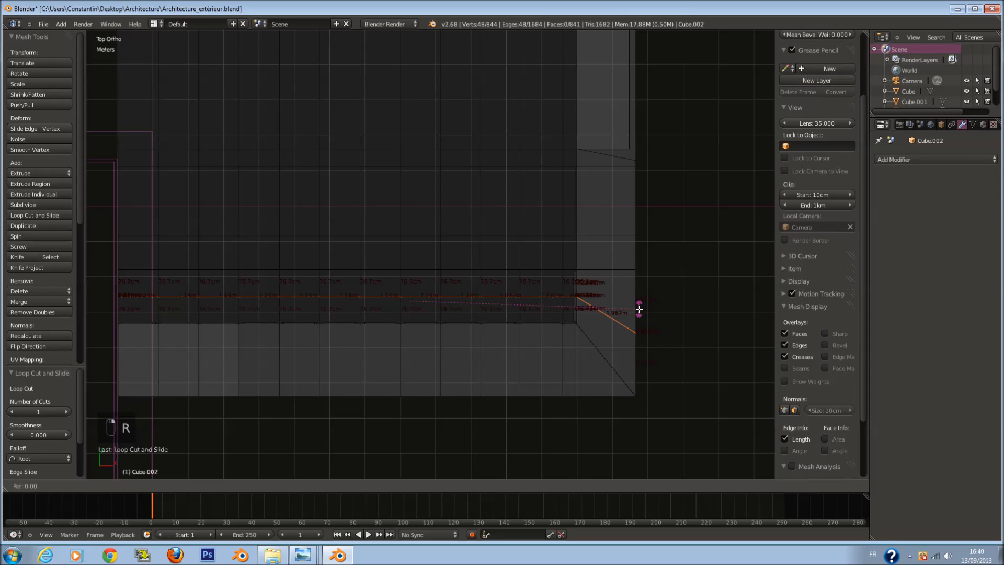
pyautogui.press('0')
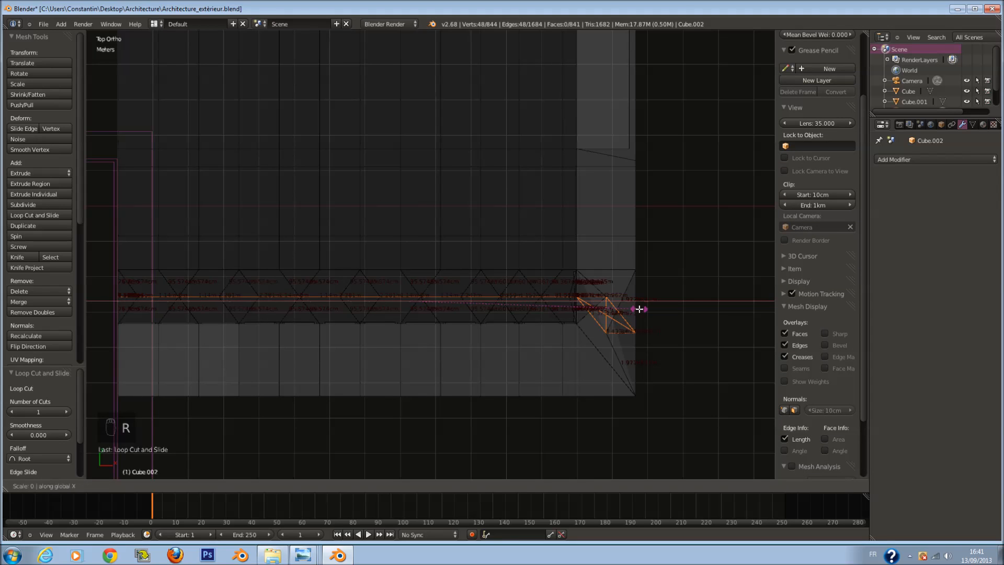
pyautogui.press('Return')
pyautogui.click(187, 485)
pyautogui.moveTo(470, 460); pyautogui.dragTo(526, 421, button='middle')
pyautogui.press('z')
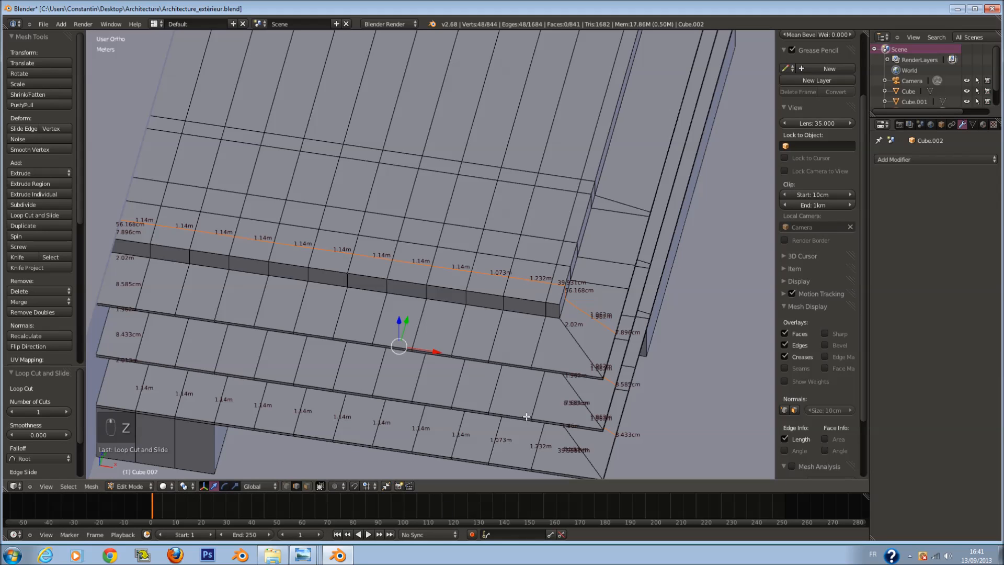
# Step: Flatten the new edge loop by scaling it to 0 along Y and move it about -54.9 cm along Y to the facade line
pyautogui.press('KP_7')
pyautogui.press('z')
pyautogui.press('s')
pyautogui.press('y')
pyautogui.press('0')
pyautogui.press('Return')
pyautogui.moveTo(409, 266); pyautogui.dragTo(411, 285)
pyautogui.press('z')
pyautogui.press('z')
pyautogui.press('z')
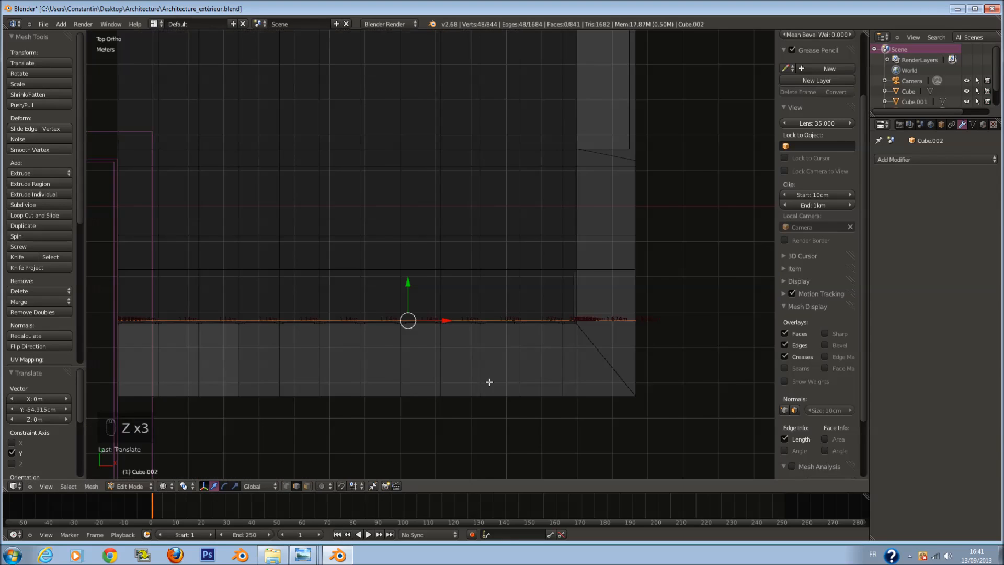
pyautogui.keyDown('ctrl'); pyautogui.hscroll(-2, 489, 381); pyautogui.keyUp('ctrl')
pyautogui.hotkey('ctrl', 's')
# Step: Circle-select the faces at the ledges' front corner, save the file, and extrude the faces in place with no offset
pyautogui.press('z')
pyautogui.scroll(1, 354, 435)
pyautogui.press('z')
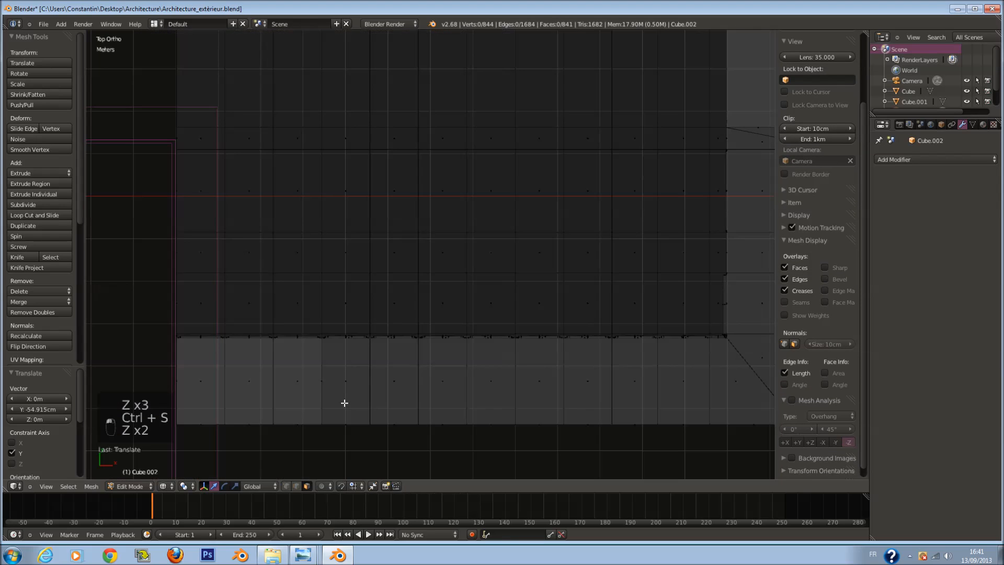
pyautogui.press('a')
pyautogui.press('a')
pyautogui.press('a')
pyautogui.keyDown('ctrl'); pyautogui.hscroll(4, 554, 415); pyautogui.keyUp('ctrl')
pyautogui.press('c')
pyautogui.moveTo(598, 376); pyautogui.dragTo(590, 379)
pyautogui.rightClick(590, 378)
pyautogui.keyDown('ctrl'); pyautogui.hscroll(-2, 590, 379); pyautogui.keyUp('ctrl')
pyautogui.hotkey('ctrl', 's')
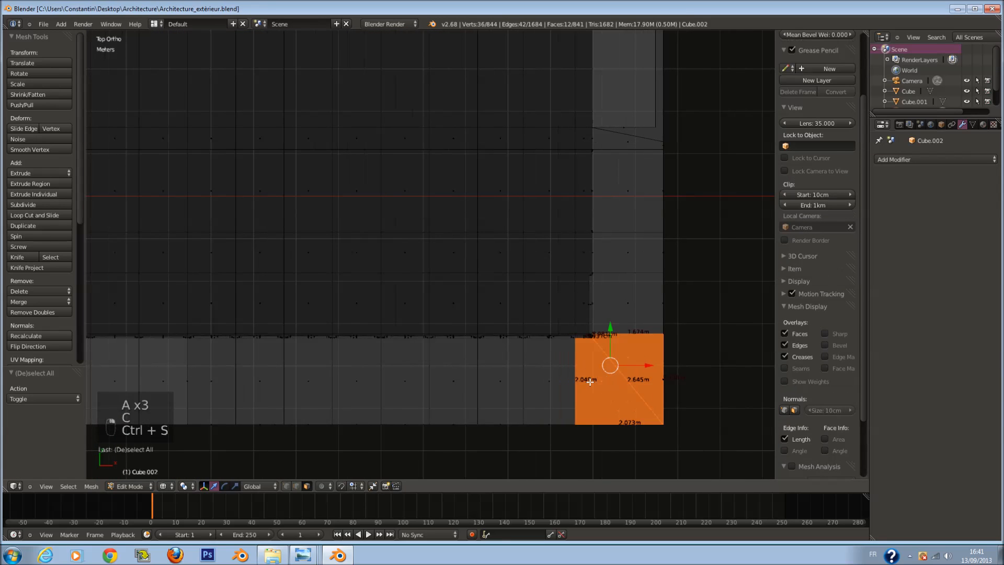
pyautogui.scroll(1, 627, 405)
pyautogui.press('e')
pyautogui.rightClick(633, 411)
pyautogui.press('a')
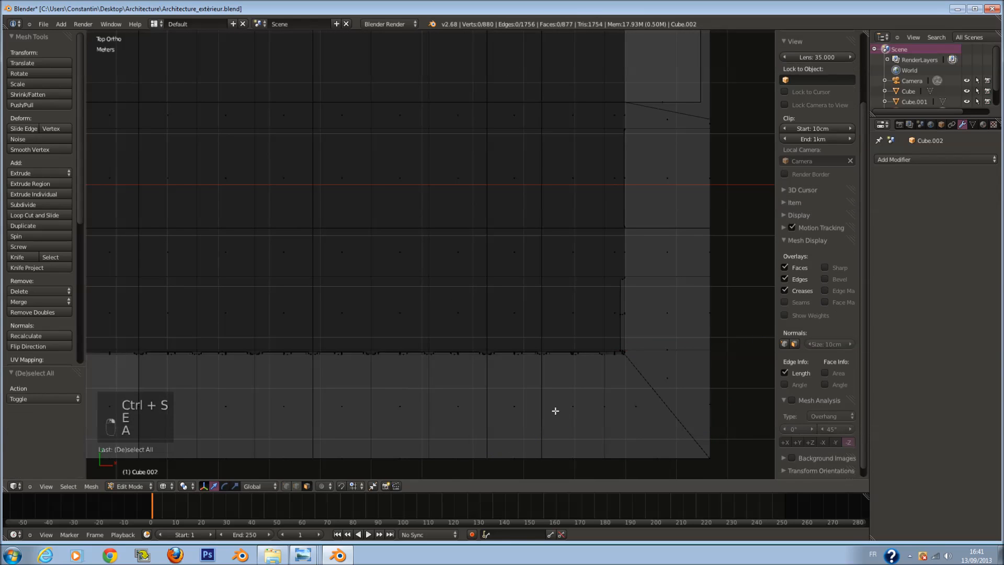
# Step: Select the two front ledge sections directly beside the corner section and extrude their faces in place with no offset
pyautogui.press('c')
pyautogui.click(541, 407)
pyautogui.rightClick(541, 407)
pyautogui.press('c')
pyautogui.click(563, 409)
pyautogui.rightClick(563, 410)
pyautogui.keyDown('ctrl'); pyautogui.scroll(-2, 563, 410); pyautogui.keyUp('ctrl')
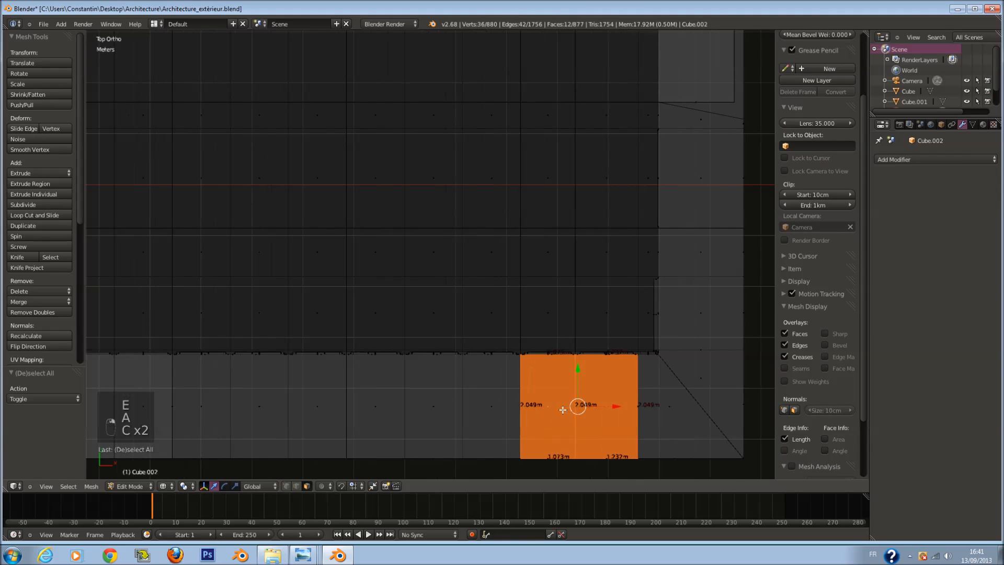
pyautogui.press('e')
pyautogui.rightClick(593, 419)
pyautogui.keyDown('ctrl'); pyautogui.scroll(-2, 567, 422); pyautogui.keyUp('ctrl')
pyautogui.press('a')
# Step: Extrude the second pair of front ledge sections from the corner in place with no offset
pyautogui.press('c')
pyautogui.click(490, 415)
pyautogui.press('c')
pyautogui.click(522, 414)
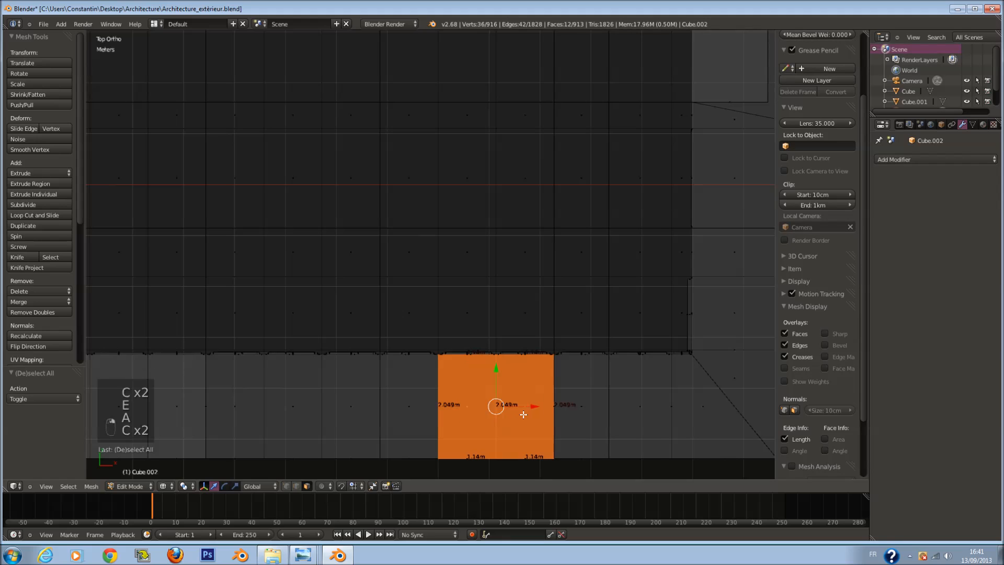
pyautogui.press('e')
pyautogui.rightClick(522, 414)
pyautogui.keyDown('ctrl'); pyautogui.scroll(-2, 523, 413); pyautogui.keyUp('ctrl')
pyautogui.press('a')
# Step: Extrude the third pair of front ledge sections from the corner in place with no offset
pyautogui.press('c')
pyautogui.click(478, 411)
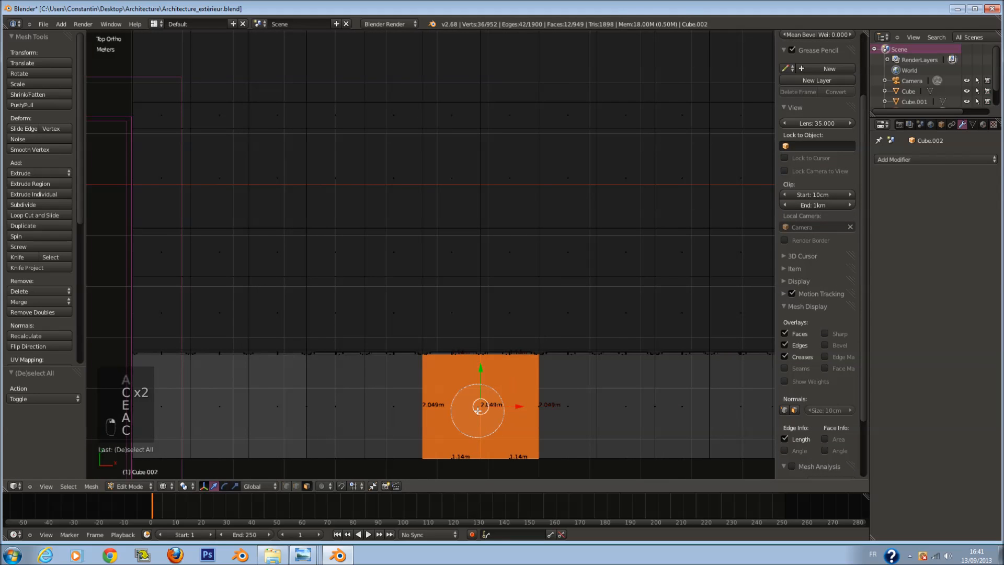
pyautogui.press('e')
pyautogui.rightClick(477, 410)
pyautogui.keyDown('ctrl'); pyautogui.scroll(-5, 477, 411); pyautogui.keyUp('ctrl')
pyautogui.press('a')
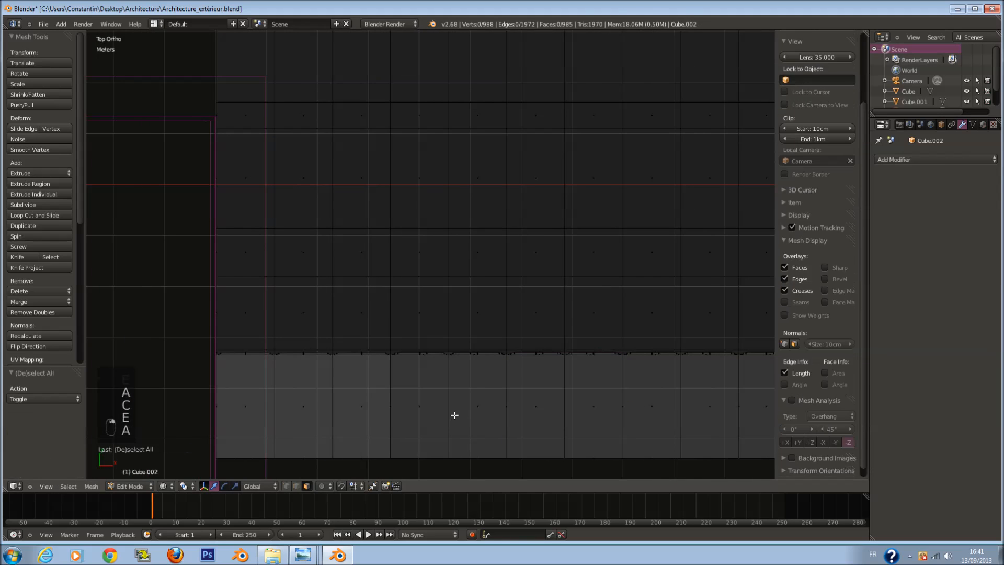
# Step: Extrude the fourth pair of front ledge sections from the corner in place and save over Architecture_extérieur.blend
pyautogui.press('c')
pyautogui.click(443, 413)
pyautogui.press('e')
pyautogui.rightClick(518, 430)
pyautogui.keyDown('ctrl'); pyautogui.scroll(-3, 527, 430); pyautogui.keyUp('ctrl')
pyautogui.hotkey('ctrl', 's')
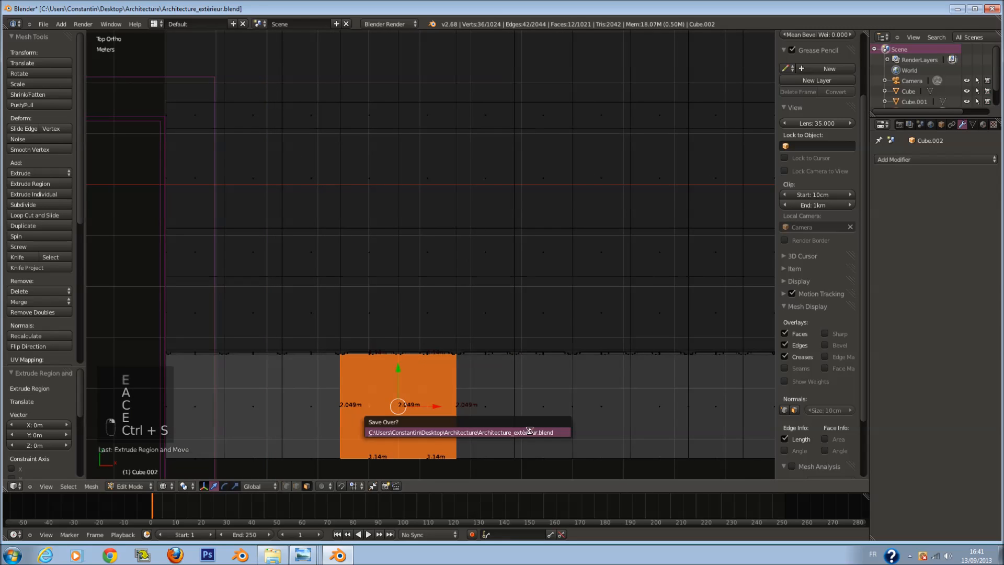
pyautogui.click(529, 427)
pyautogui.scroll(-1, 531, 428)
# Step: Try to inset all the extruded front ledge sections together by scaling them to about 0.8
pyautogui.rightClick(425, 384)
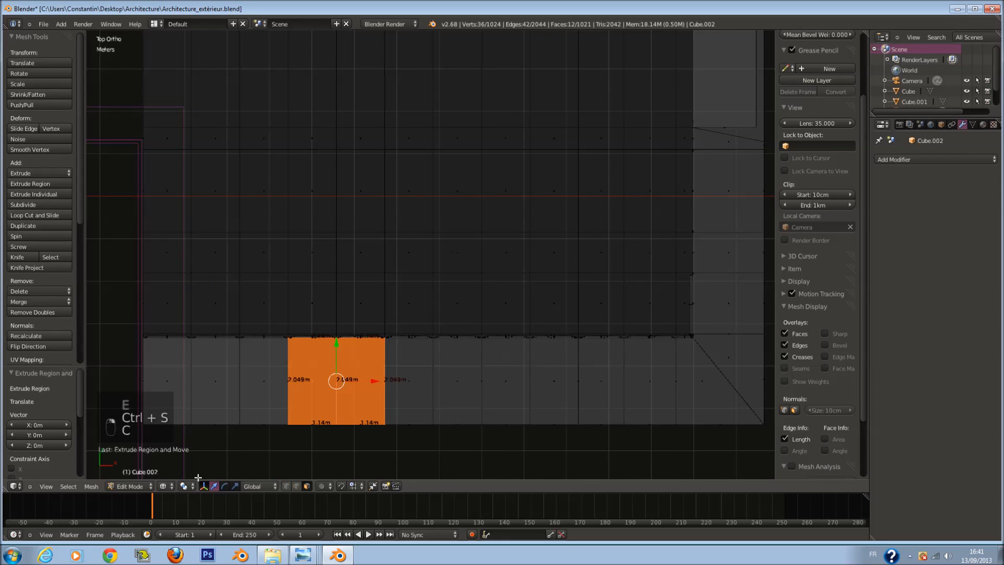
pyautogui.keyDown('ctrl'); pyautogui.scroll(-3, 370, 385); pyautogui.keyUp('ctrl')
pyautogui.press('c')
pyautogui.moveTo(370, 387); pyautogui.dragTo(671, 377)
pyautogui.press('s')
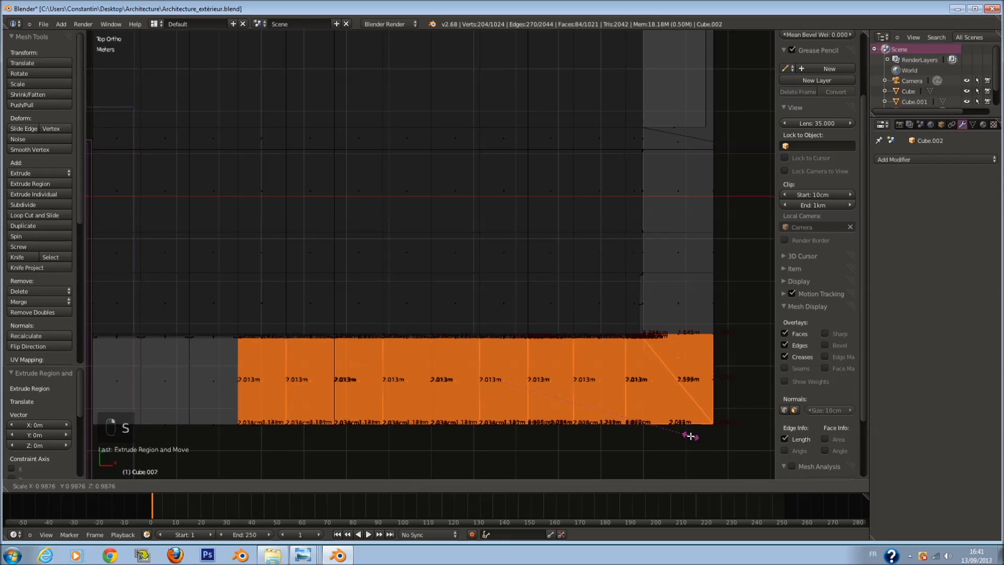
pyautogui.click(651, 430)
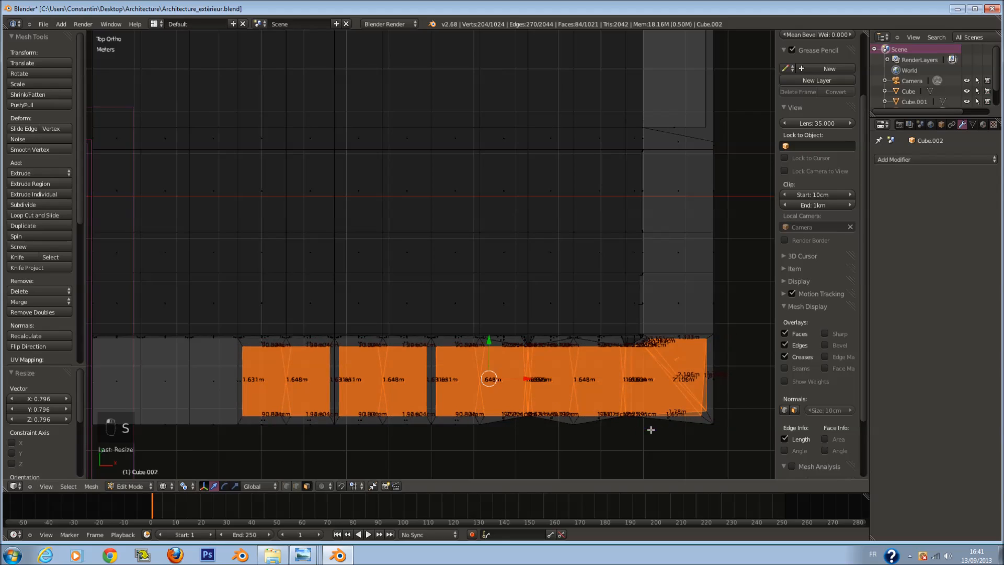
pyautogui.press('z')
pyautogui.moveTo(650, 442); pyautogui.dragTo(614, 372, button='middle')
pyautogui.scroll(3, 614, 372)
pyautogui.hotkey('ctrl', 'z')
pyautogui.press('s')
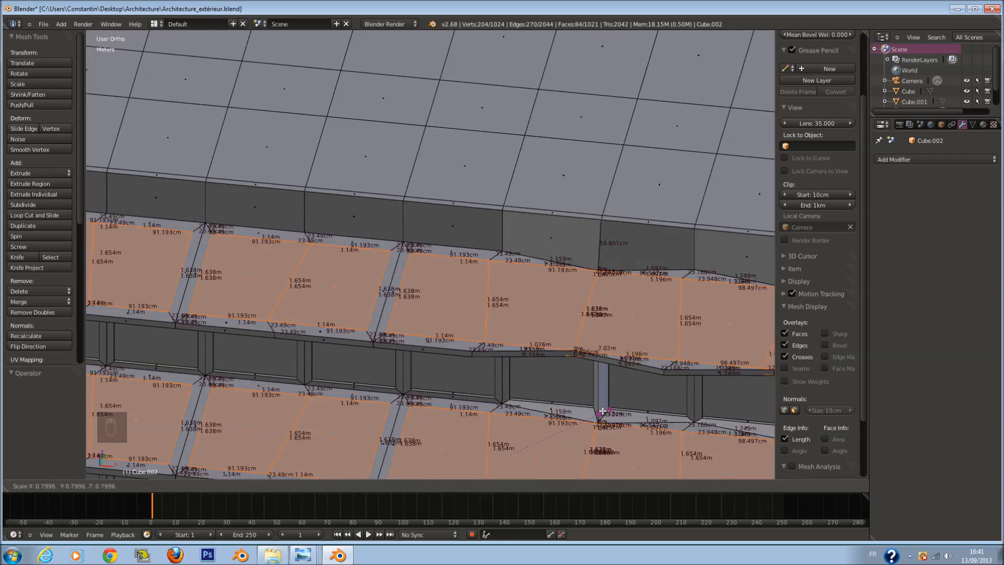
pyautogui.press('Escape')
# Step: Try Smooth Vertex on the selected front ledge sections in the top view, and undo back to the single selected pair
pyautogui.press('KP_1')
pyautogui.press('KP_7')
pyautogui.press('Tab')
pyautogui.press('Tab')
pyautogui.press('Tab')
pyautogui.press('Tab')
pyautogui.press('Tab')
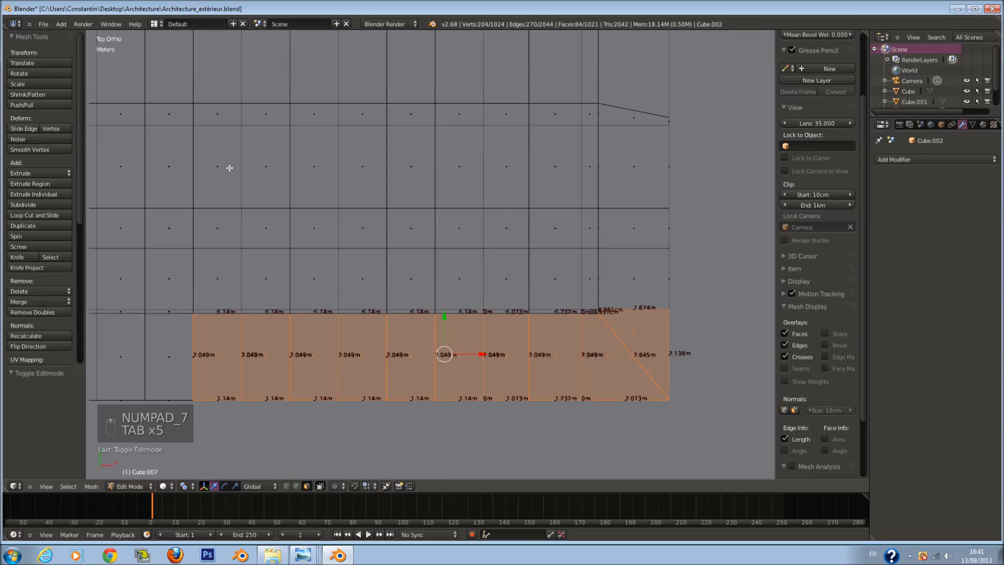
pyautogui.click(52, 150)
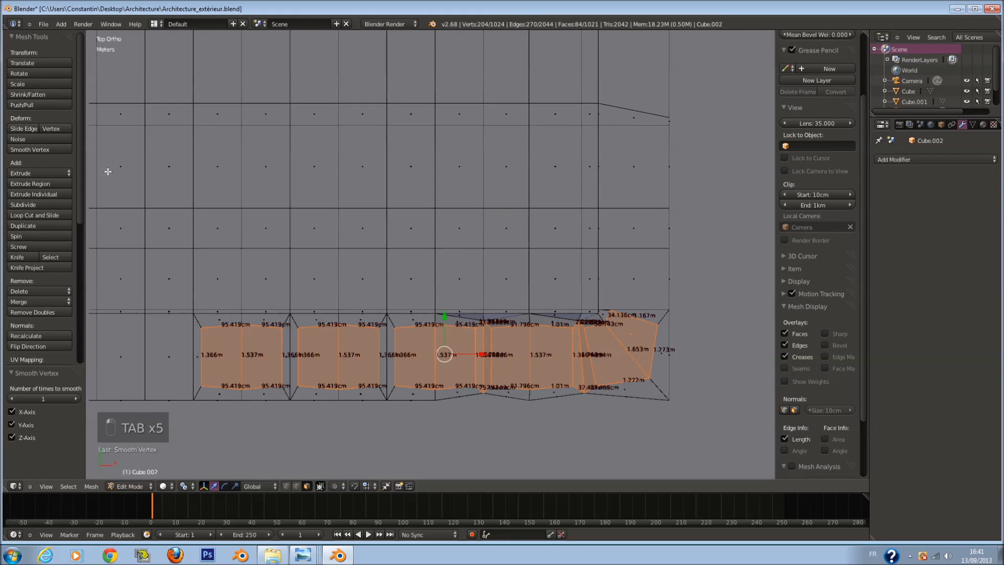
pyautogui.hotkey('ctrl', 'z')
pyautogui.hotkey('ctrl', 'z')
pyautogui.hotkey('ctrl', 'z')
pyautogui.hotkey('ctrl', 'z')
pyautogui.hotkey('ctrl', 'z')
pyautogui.hotkey('ctrl', 'z')
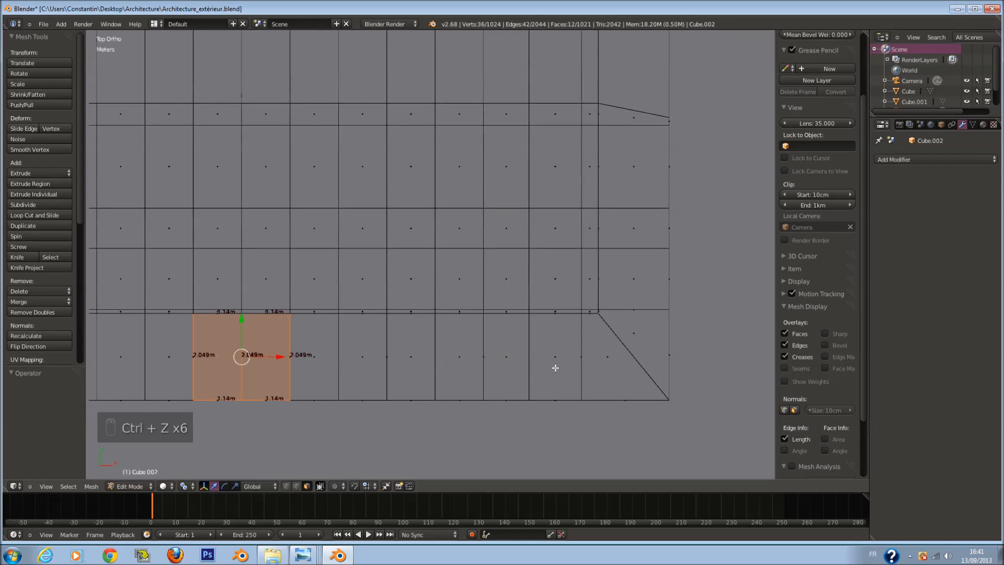
# Step: Try moving one top ledge face beside the corner section and shrinking the adjacent pair of faces, and undo both
pyautogui.press('g')
pyautogui.press('g')
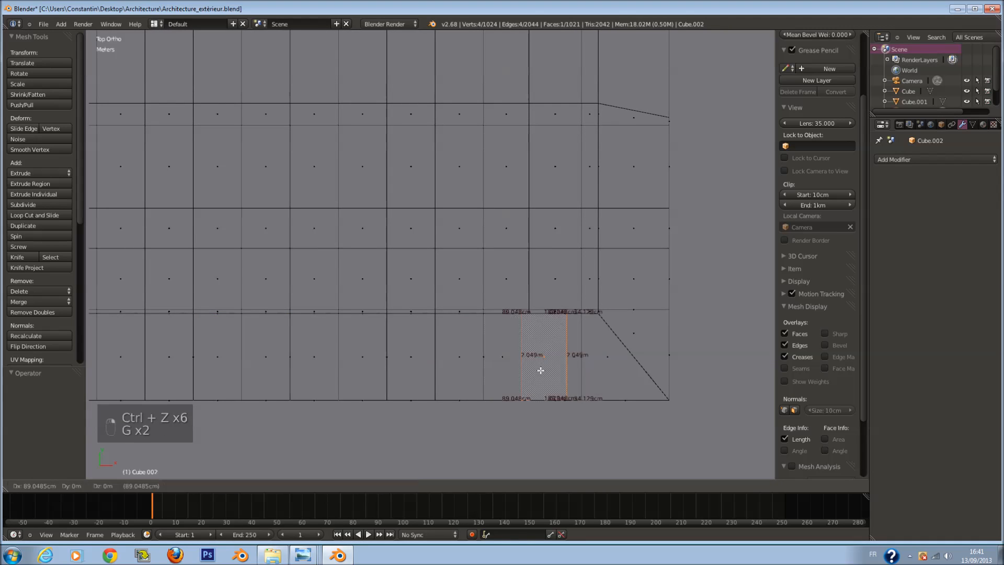
pyautogui.rightClick(531, 374)
pyautogui.keyDown('shift'); pyautogui.rightClick(561, 364); pyautogui.keyUp('shift')
pyautogui.press('s')
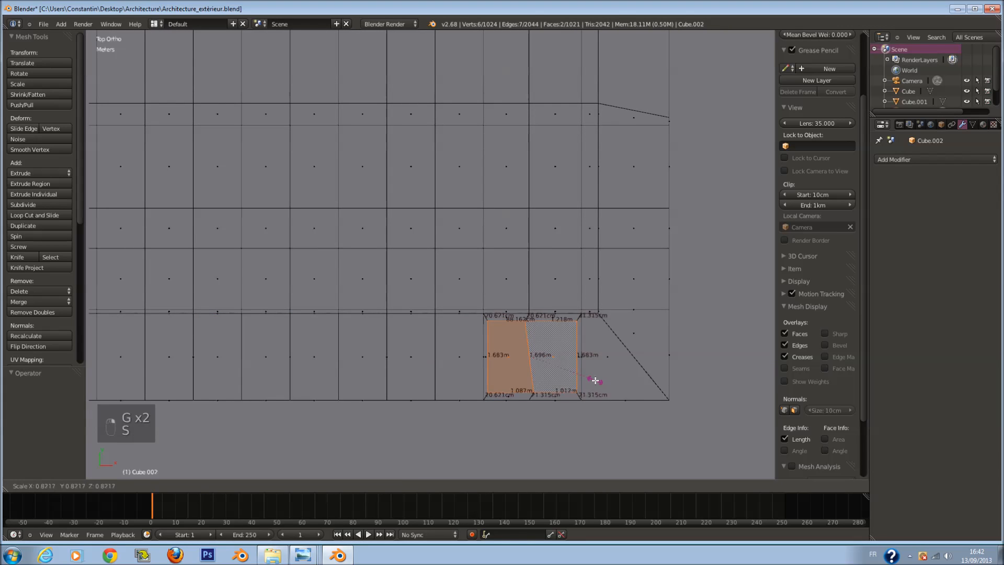
pyautogui.rightClick(582, 381)
pyautogui.hotkey('ctrl', 'z')
pyautogui.hotkey('ctrl', 'z')
pyautogui.hotkey('ctrl', 'z')
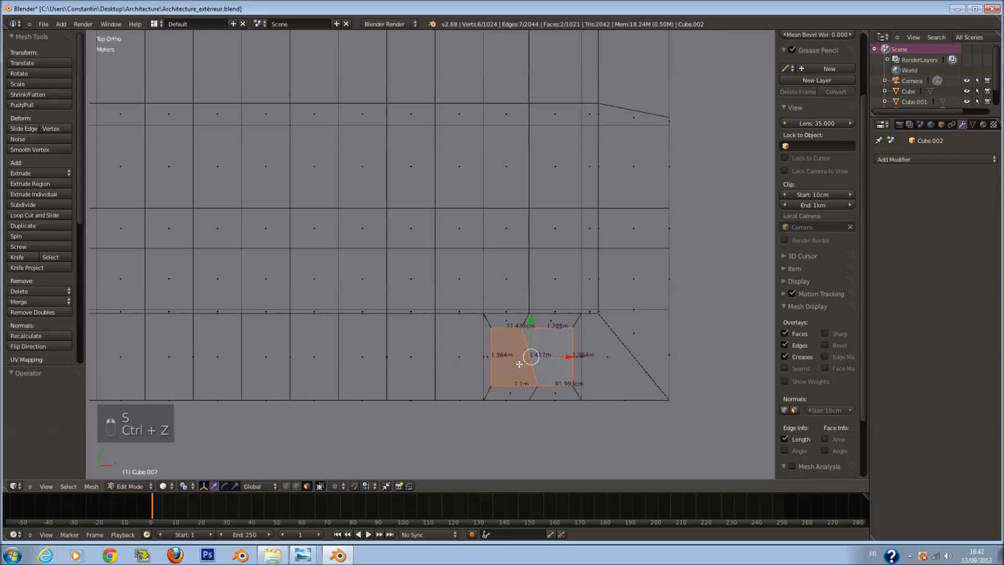
# Step: Try to inset the pair of ledge sections beside the corner by circle-selecting them in wireframe and scaling them down
pyautogui.press('z')
pyautogui.press('a')
pyautogui.press('c')
pyautogui.click(533, 357)
pyautogui.press('s')
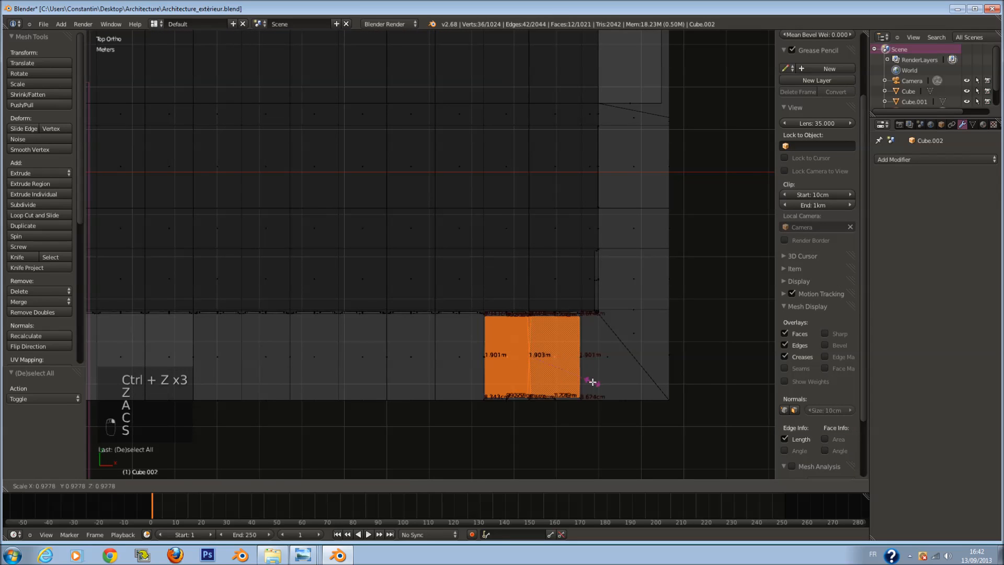
pyautogui.rightClick(579, 380)
pyautogui.press('z')
pyautogui.press('z')
# Step: Try to inset the second pair of sections from the corner by scaling them down, and test moving one of the faces
pyautogui.press('a')
pyautogui.press('c')
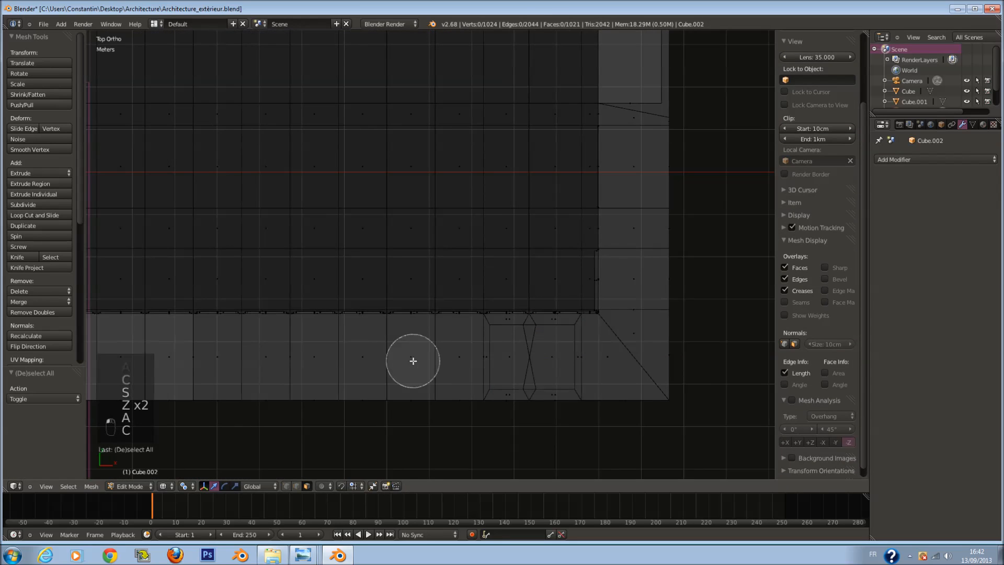
pyautogui.click(441, 363)
pyautogui.rightClick(441, 362)
pyautogui.press('s')
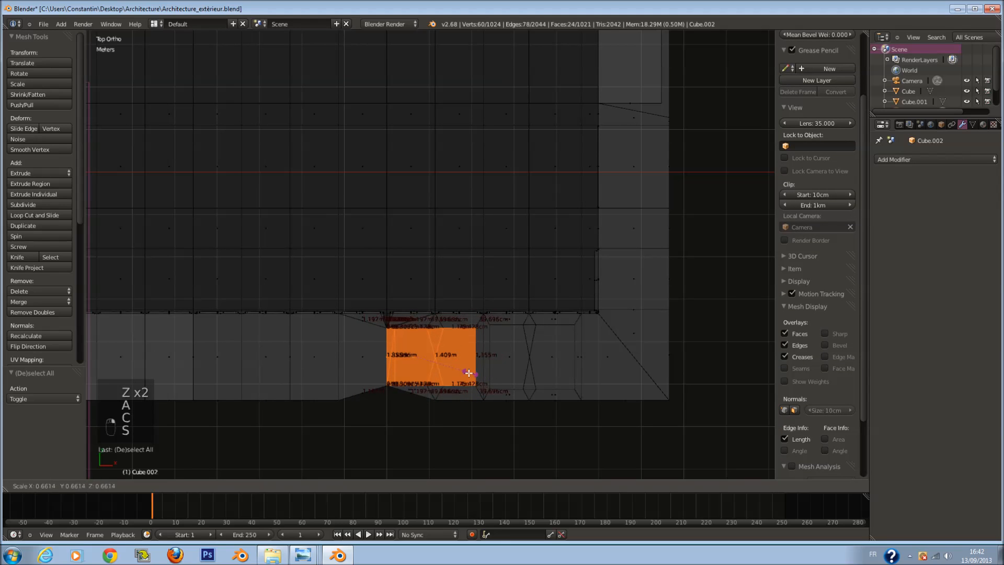
pyautogui.rightClick(464, 371)
pyautogui.press('z')
pyautogui.rightClick(411, 358)
pyautogui.press('g')
pyautogui.rightClick(431, 368)
pyautogui.press('z')
pyautogui.press('a')
pyautogui.press('a')
pyautogui.press('a')
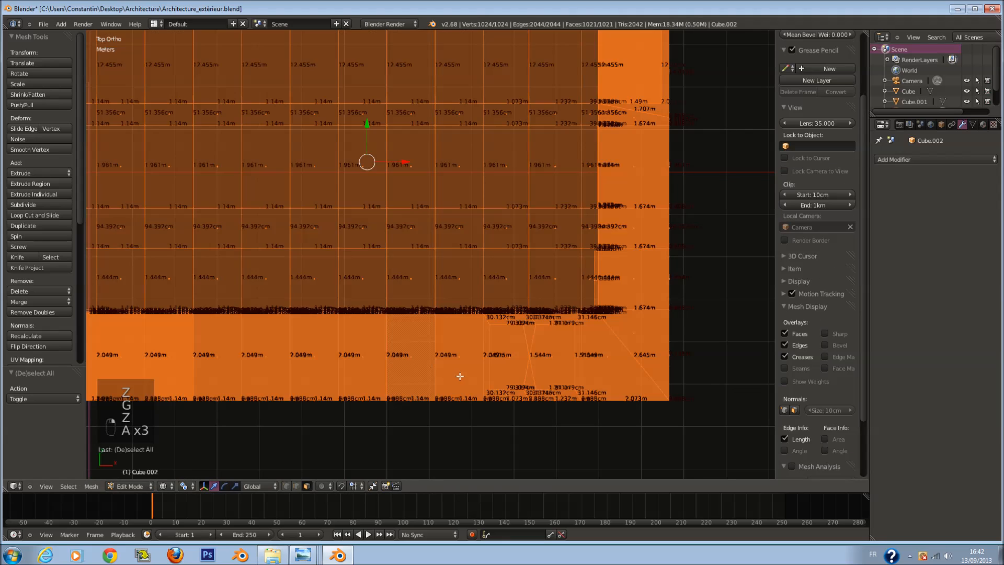
# Step: Undo the trial insets on the front ledge sections and switch to Object Mode
pyautogui.hotkey('ctrl', 'z')
pyautogui.hotkey('ctrl', 'z')
pyautogui.hotkey('ctrl', 'z')
pyautogui.hotkey('ctrl', 'z')
pyautogui.hotkey('ctrl', 'z')
pyautogui.hotkey('ctrl', 'z')
pyautogui.hotkey('ctrl', 'z')
pyautogui.hotkey('ctrl', 'z')
pyautogui.hotkey('ctrl', 'z')
pyautogui.hotkey('ctrl', 'z')
pyautogui.hotkey('ctrl', 'z')
pyautogui.hotkey('ctrl', 'z')
pyautogui.hotkey('ctrl', 'z')
pyautogui.hotkey('ctrl', 'z')
pyautogui.hotkey('ctrl', 'z')
pyautogui.hotkey('ctrl', 'z')
pyautogui.hotkey('ctrl', 'z')
pyautogui.hotkey('ctrl', 'z')
pyautogui.hotkey('ctrl', 'z')
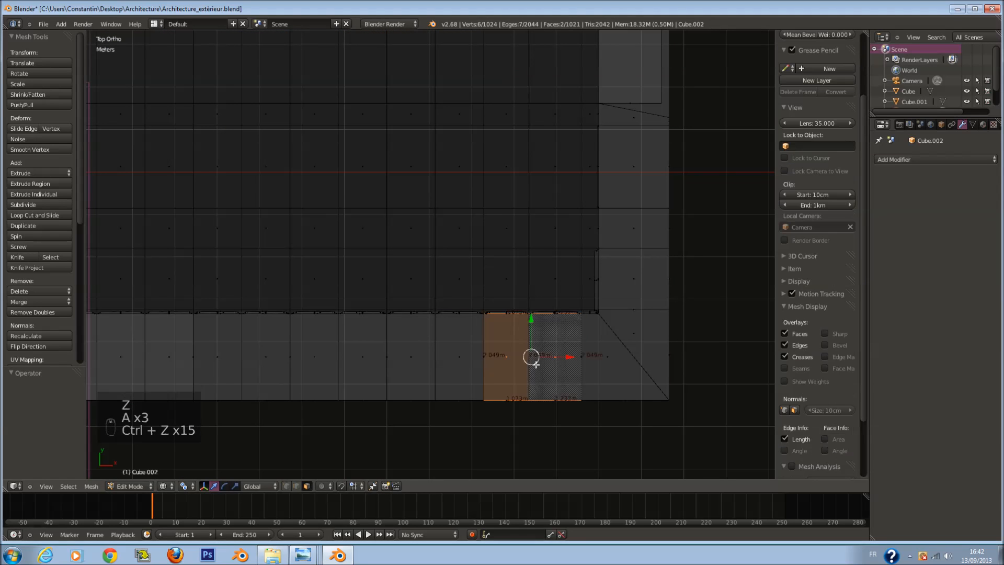
pyautogui.press('Tab')
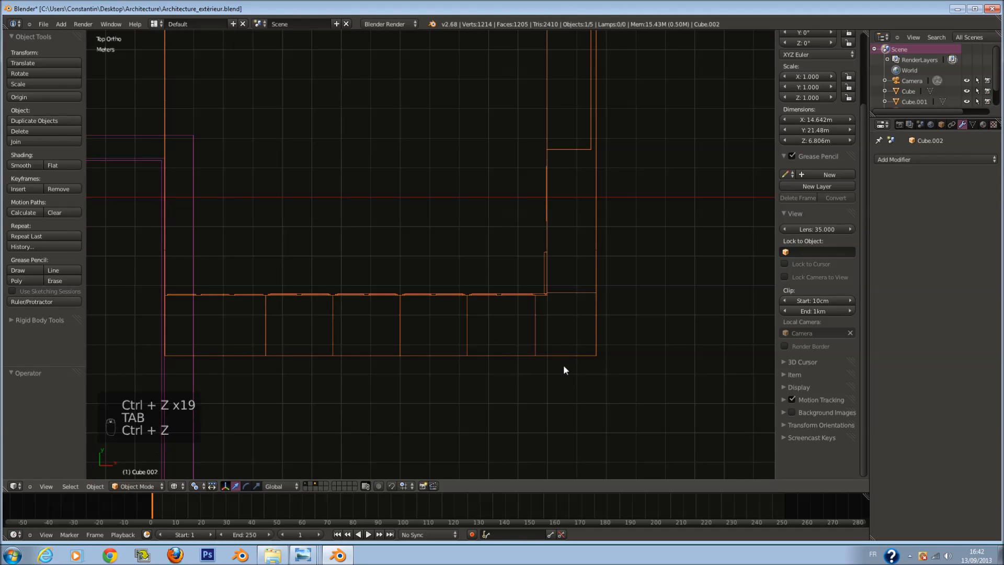
# Step: Undo another of the earlier edits on the front ledge sections and return to editing the mesh
pyautogui.press('Tab')
pyautogui.press('Tab')
pyautogui.press('Tab')
pyautogui.press('Tab')
pyautogui.hotkey('ctrl', 'z')
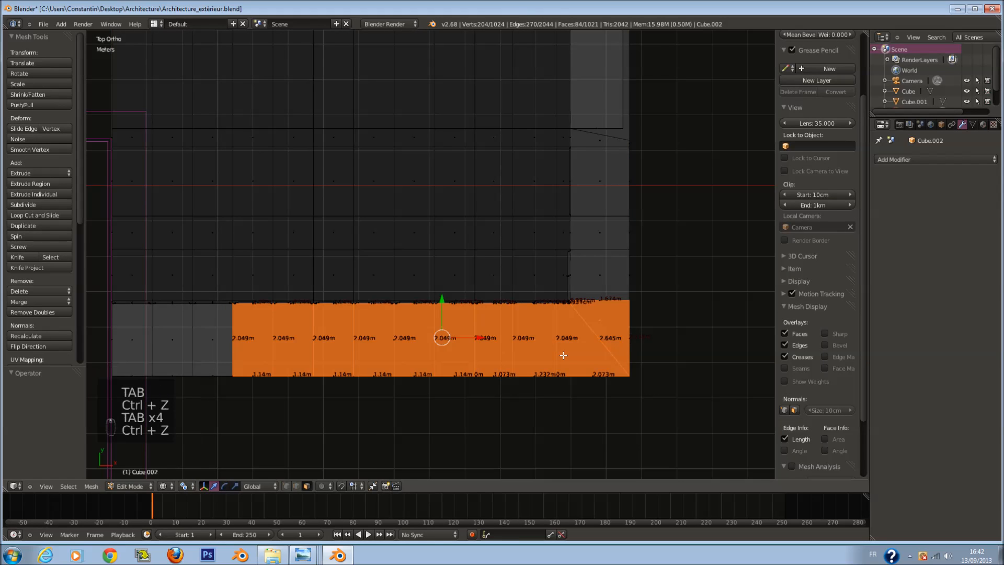
pyautogui.press('Tab')
pyautogui.press('Tab')
pyautogui.scroll(2, 587, 354)
# Step: Try moving a single front ledge face along the Z axis
pyautogui.press('a')
pyautogui.rightClick(546, 372)
pyautogui.press('g')
pyautogui.press('z')
# Step: Undo the block's edits back to before the front ledge edge was straightened, and reopen its mesh for editing
pyautogui.hotkey('ctrl', 'z')
pyautogui.hotkey('ctrl', 'z')
pyautogui.hotkey('ctrl', 'z')
pyautogui.hotkey('ctrl', 'z')
pyautogui.hotkey('ctrl', 'z')
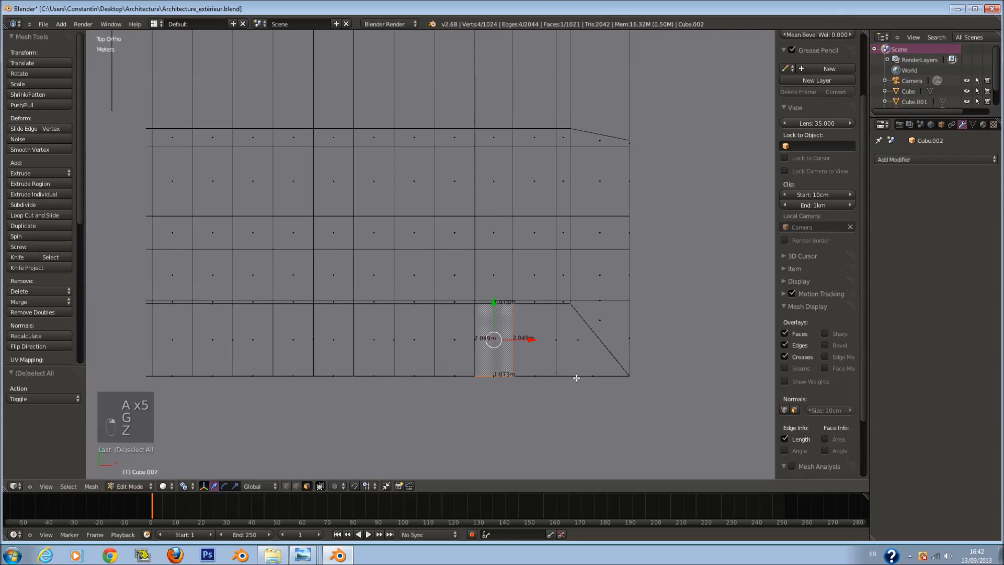
pyautogui.hotkey('ctrl', 'z')
pyautogui.hotkey('ctrl', 'z')
pyautogui.hotkey('ctrl', 'z')
pyautogui.hotkey('ctrl', 'z')
pyautogui.hotkey('ctrl', 'z')
pyautogui.hotkey('ctrl', 'z')
pyautogui.press('Tab')
pyautogui.hotkey('ctrl', 'z')
pyautogui.hotkey('ctrl', 'z')
pyautogui.hotkey('ctrl', 'z')
pyautogui.moveTo(576, 377); pyautogui.dragTo(535, 273, button='middle')
pyautogui.hotkey('ctrl', 'z')
pyautogui.hotkey('ctrl', 'z')
pyautogui.hotkey('ctrl', 'z')
pyautogui.hotkey('ctrl', 'z')
pyautogui.hotkey('ctrl', 'z')
pyautogui.press('Tab')
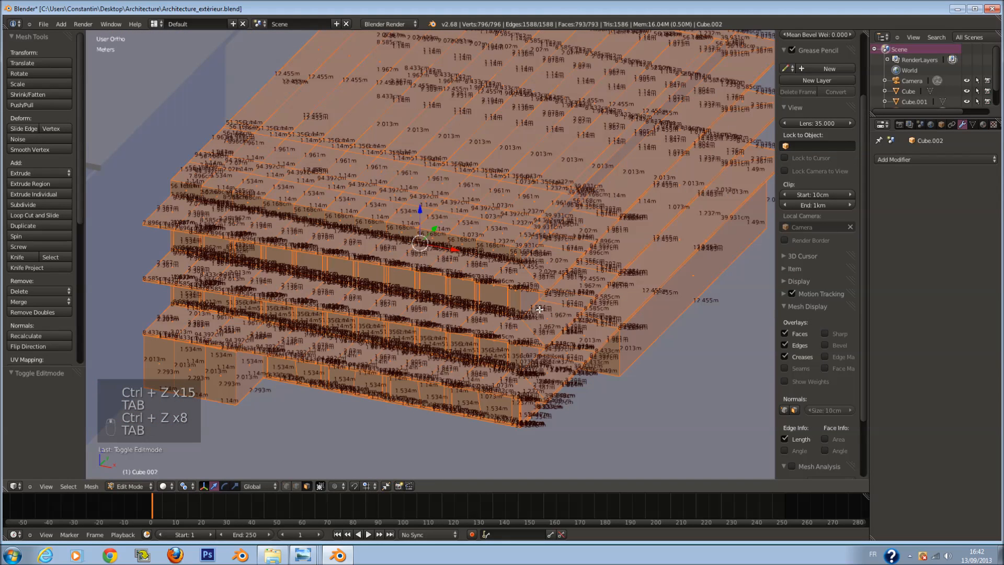
# Step: Box-select the slanted front edge vertices of the ledges in top wireframe view and scale them to 0 along Y
pyautogui.press('KP_7')
pyautogui.press('z')
pyautogui.press('a')
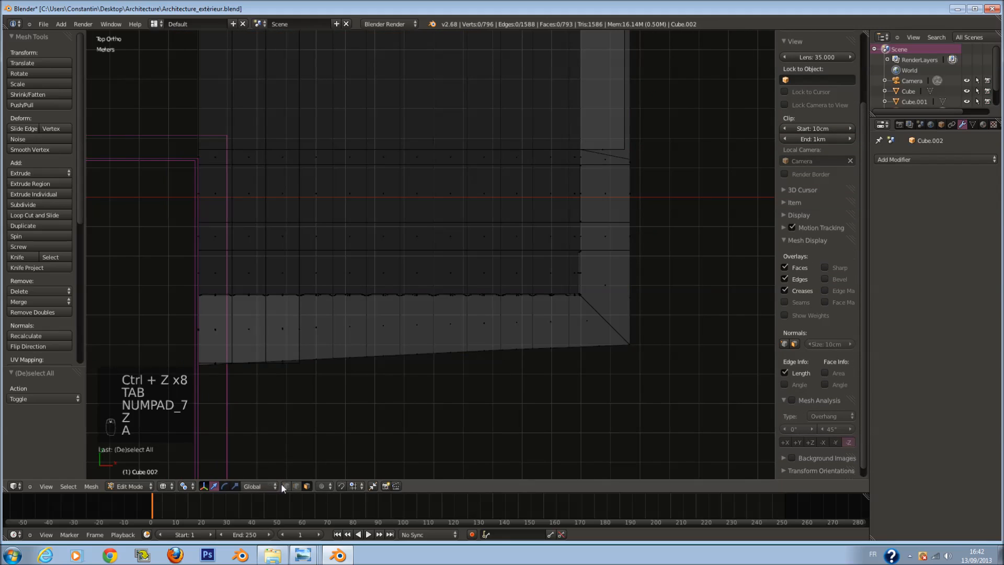
pyautogui.press('b')
pyautogui.moveTo(202, 337); pyautogui.dragTo(646, 416)
pyautogui.press('r')
pyautogui.press('y')
pyautogui.press('0')
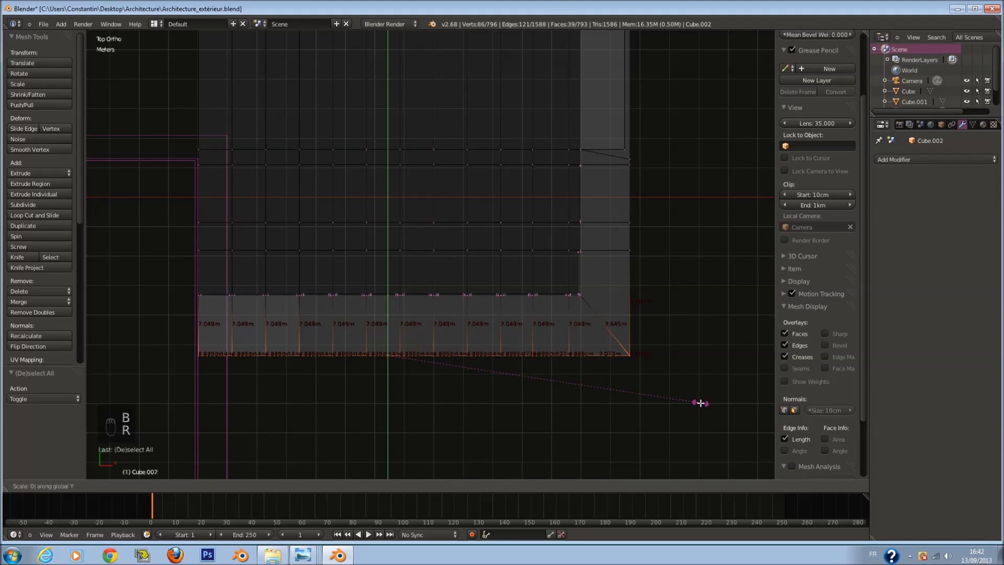
pyautogui.press('Return')
pyautogui.hotkey('ctrl', 'z')
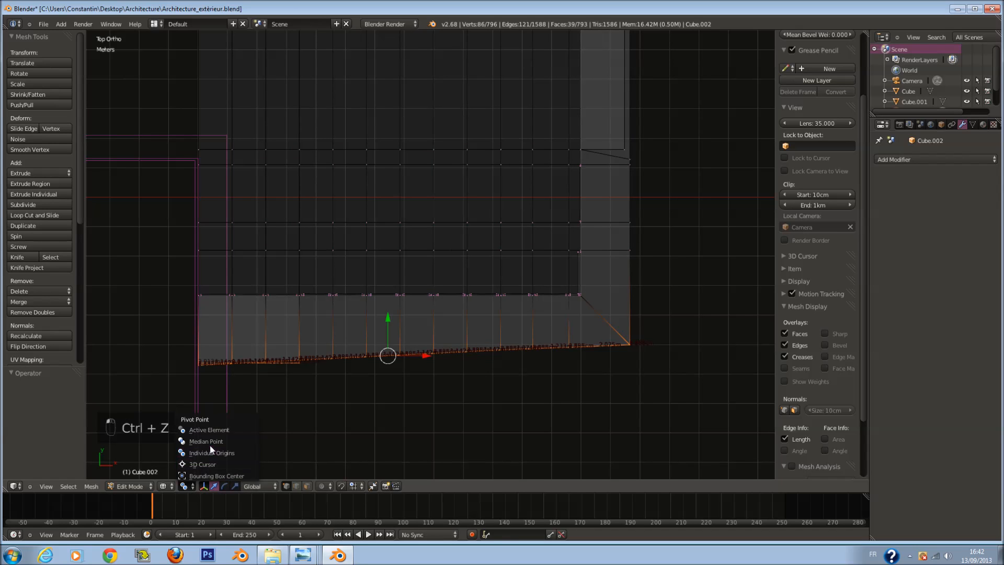
pyautogui.press('r')
pyautogui.press('0')
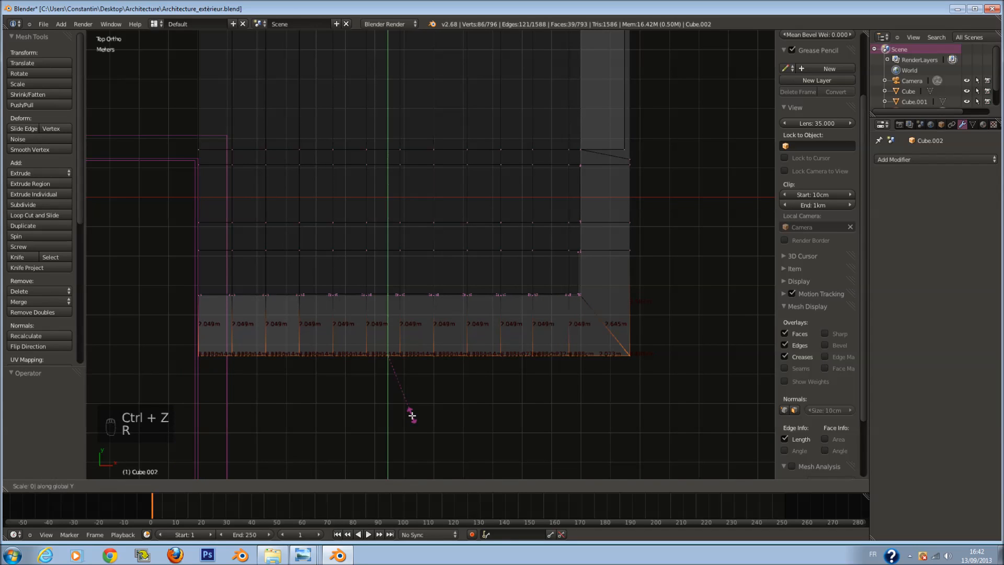
pyautogui.press('Return')
# Step: Circle-select the rear edge vertices of the ledges, scale them to 0 along Y, and save the file
pyautogui.scroll(-2, 470, 398)
pyautogui.keyDown('shift'); pyautogui.scroll(17, 479, 394); pyautogui.keyUp('shift')
pyautogui.press('a')
pyautogui.press('c')
pyautogui.moveTo(291, 86)
pyautogui.mouseDown()
pyautogui.moveTo(413, 79)
pyautogui.moveTo(528, 101)
pyautogui.moveTo(323, 95)
pyautogui.mouseUp()
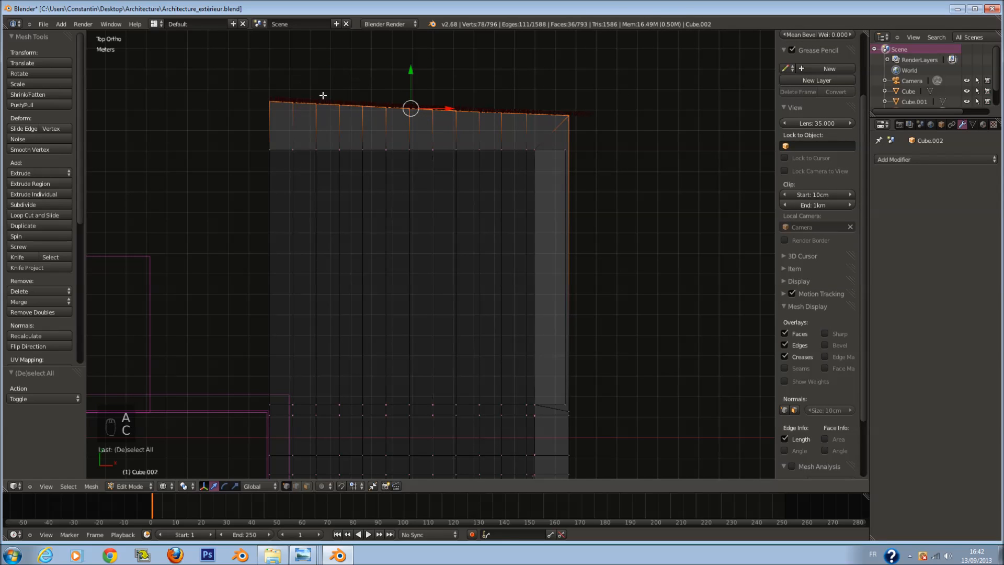
pyautogui.rightClick(321, 96)
pyautogui.press('s')
pyautogui.press('y')
pyautogui.press('0')
pyautogui.press('Return')
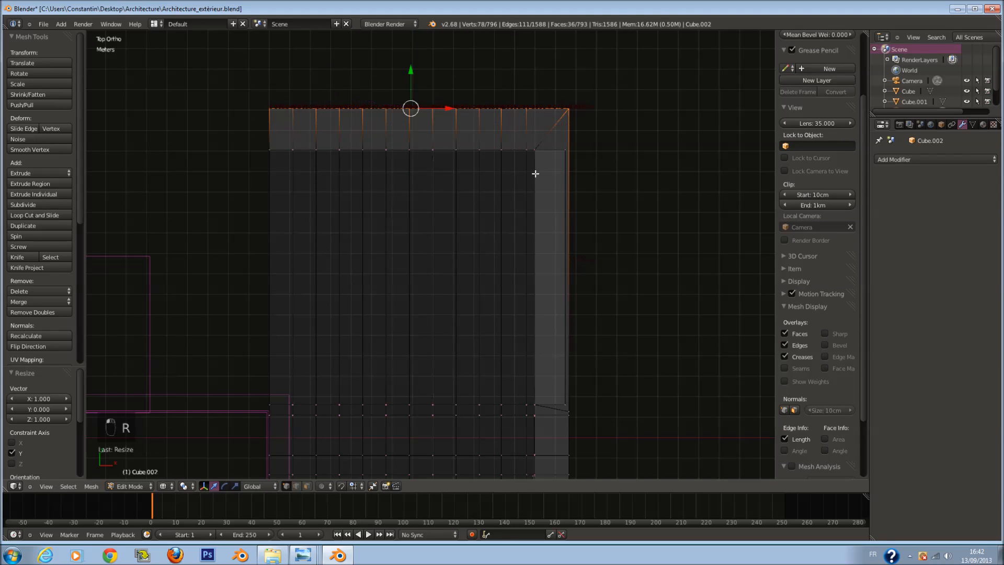
pyautogui.hotkey('ctrl', 's')
# Step: Switch to face selection, clear the selection, and add a loop cut across the block just behind the front corner of the ledges
pyautogui.scroll(-5, 543, 173)
pyautogui.keyDown('shift'); pyautogui.scroll(-6, 544, 174); pyautogui.keyUp('shift')
pyautogui.scroll(6, 439, 358)
pyautogui.press('z')
pyautogui.keyDown('shift'); pyautogui.scroll(-2, 430, 368); pyautogui.keyUp('shift')
pyautogui.keyDown('shift'); pyautogui.scroll(-1, 428, 370); pyautogui.keyUp('shift')
pyautogui.scroll(2, 428, 369)
pyautogui.press('z')
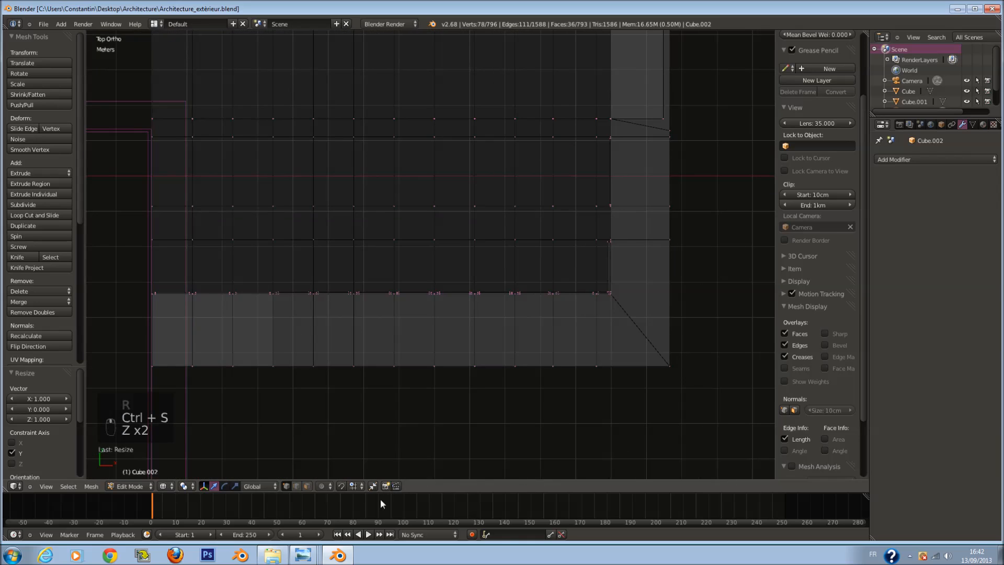
pyautogui.click(307, 486)
pyautogui.scroll(2, 527, 394)
pyautogui.press('a')
pyautogui.press('a')
pyautogui.press('a')
pyautogui.press('a')
pyautogui.press('a')
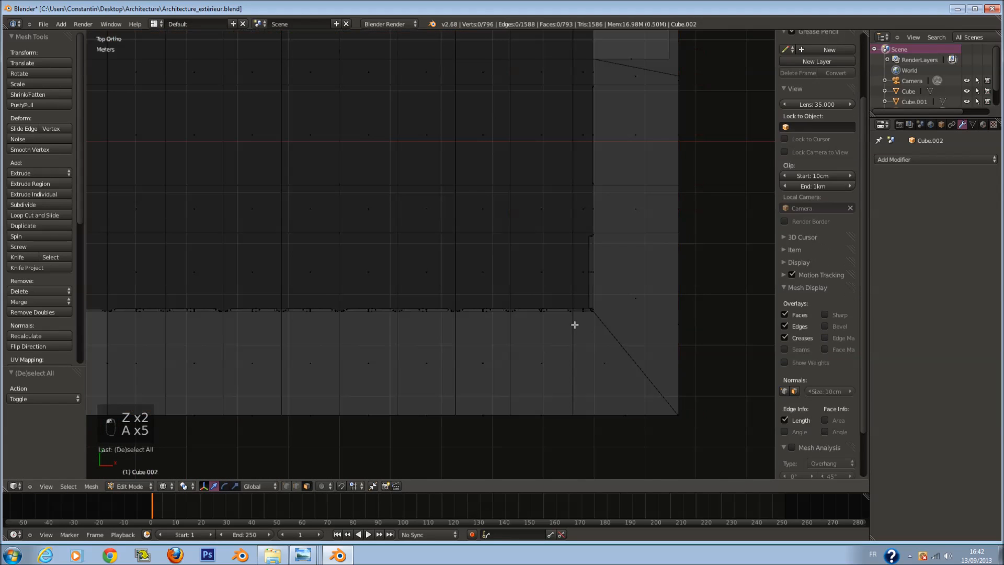
pyautogui.hotkey('ctrl', 'r')
pyautogui.click(669, 277)
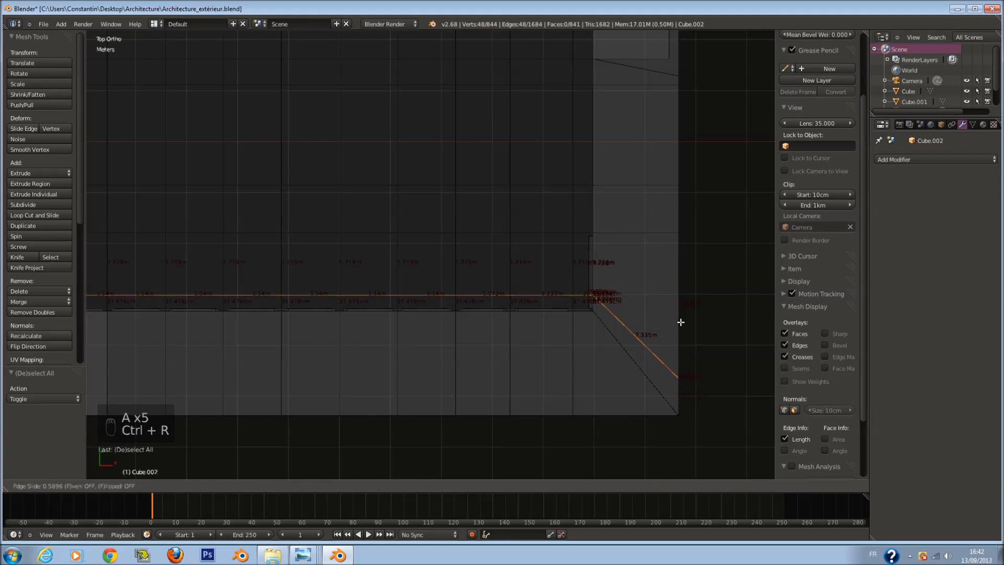
pyautogui.click(678, 314)
# Step: Flatten the new edge loop to 0 along Y and move it about -55.65 cm along Y, close to the front wall line
pyautogui.press('s')
pyautogui.press('y')
pyautogui.press('0')
pyautogui.press('Return')
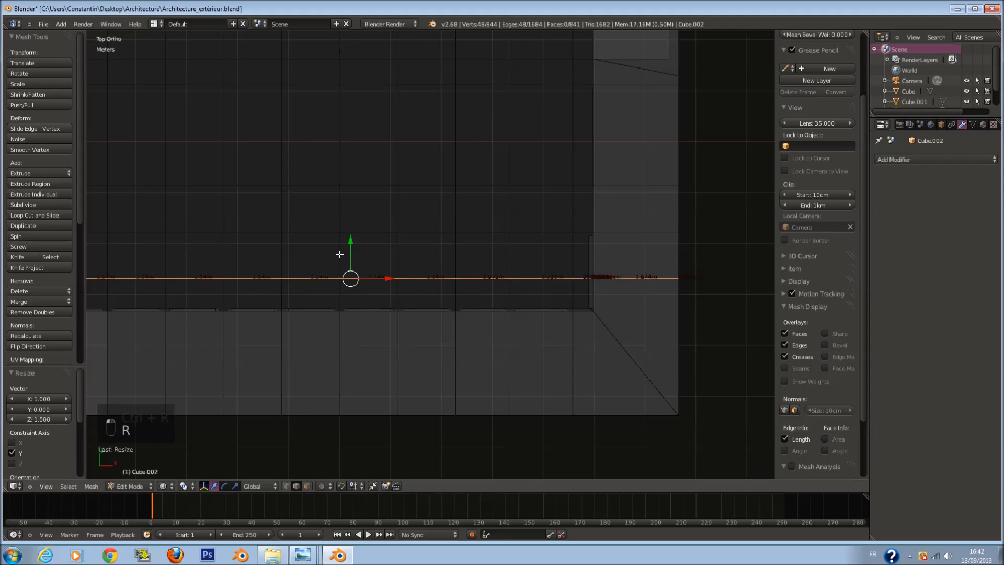
pyautogui.press('g')
pyautogui.press('y')
pyautogui.click(357, 274)
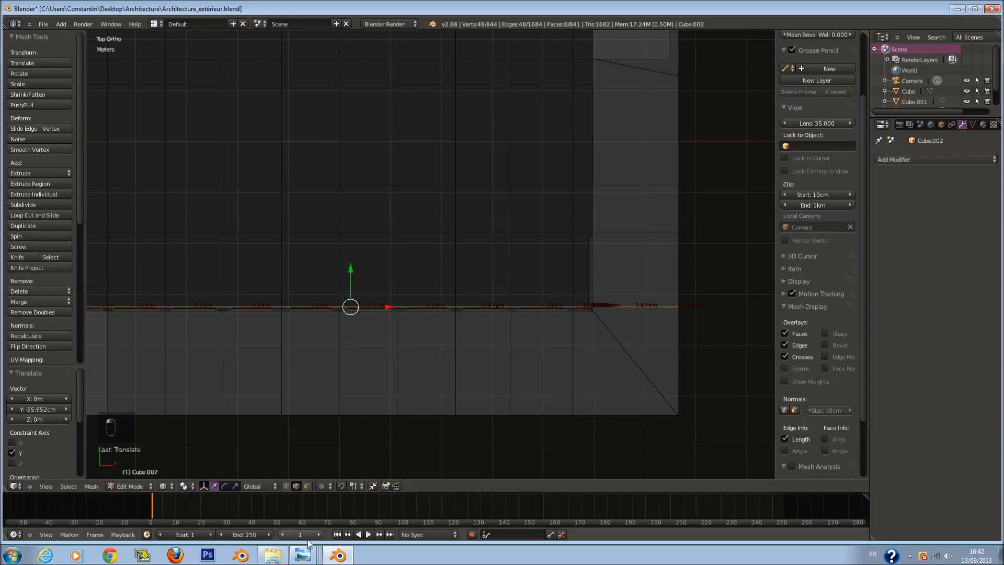
# Step: Circle-select the stacked front corner faces of the ledges in wireframe and extrude them in place
pyautogui.press('a')
pyautogui.press('a')
pyautogui.press('a')
pyautogui.scroll(-3, 815, 209)
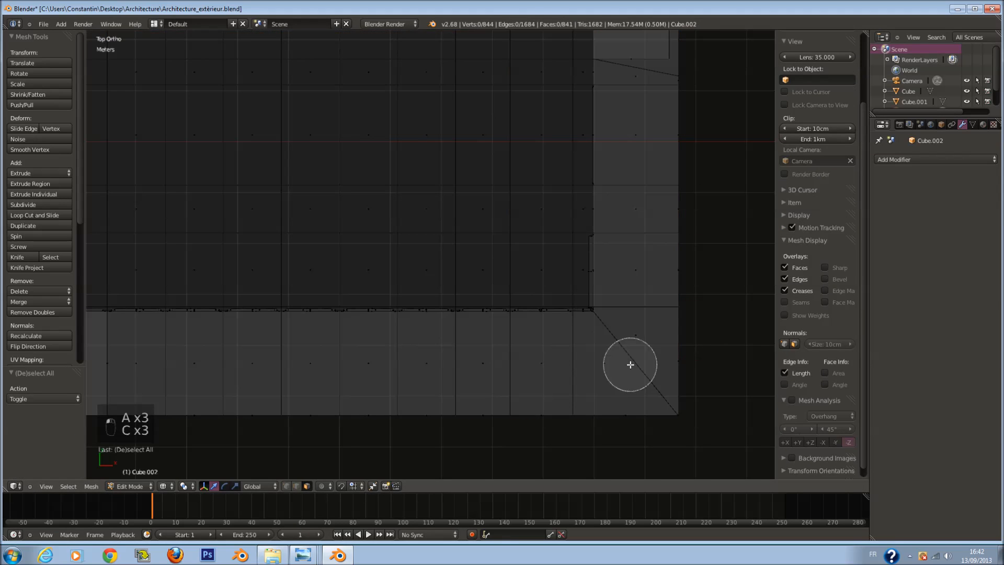
pyautogui.click(630, 365)
pyautogui.rightClick(683, 381)
pyautogui.press('z')
pyautogui.press('z')
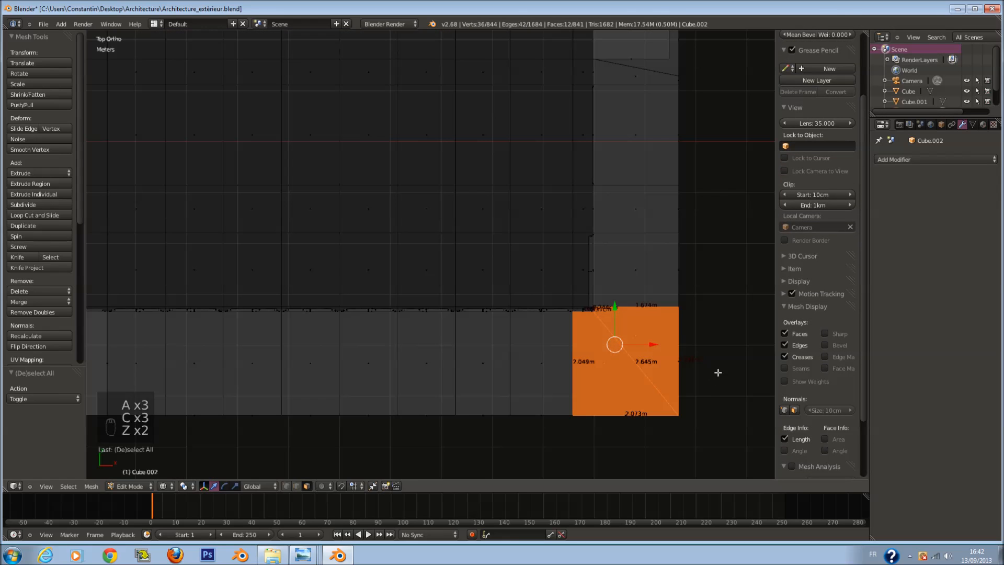
pyautogui.press('e')
pyautogui.press('Escape')
# Step: Try to inset the extruded corner faces by scaling them down with the pivot set to Individual Origins
pyautogui.press('s')
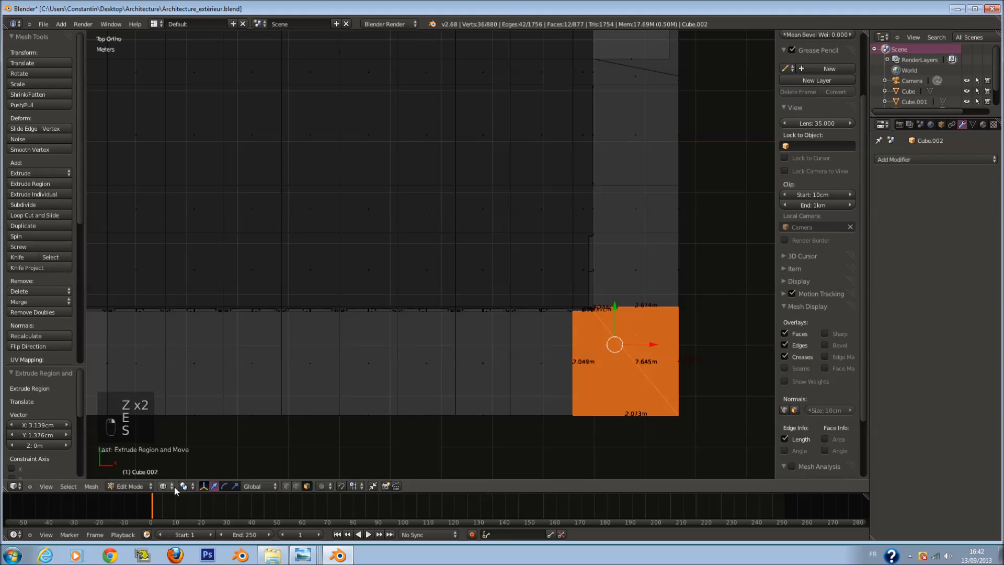
pyautogui.click(183, 486)
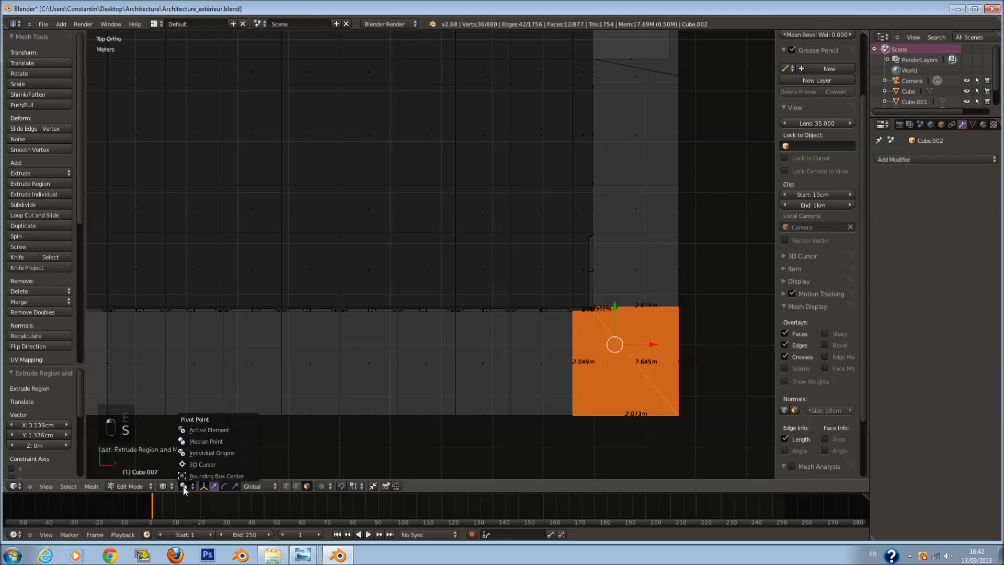
pyautogui.click(203, 451)
pyautogui.press('s')
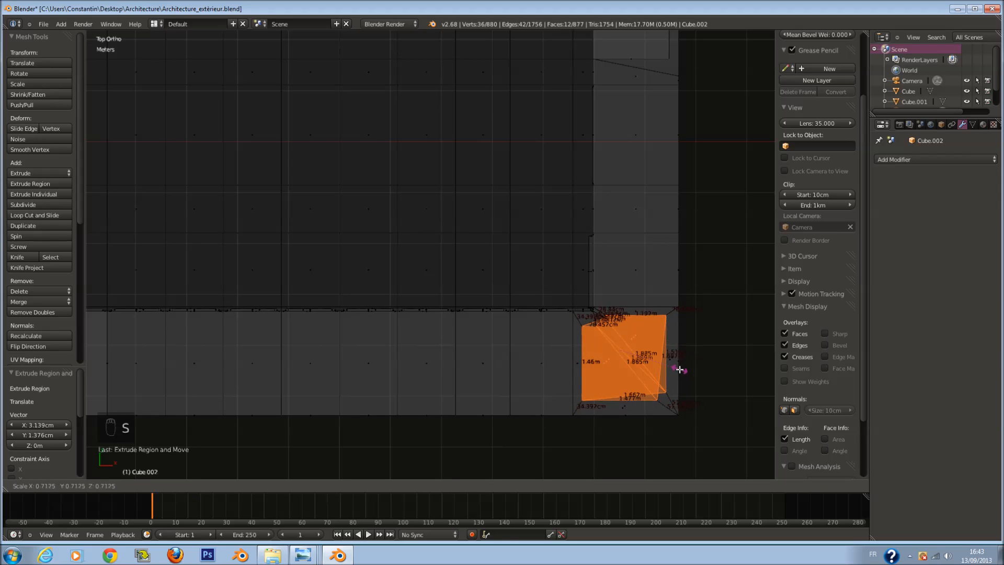
pyautogui.click(692, 375)
pyautogui.press('z')
pyautogui.moveTo(690, 374); pyautogui.dragTo(655, 274, button='middle')
pyautogui.press('Tab')
pyautogui.press('Tab')
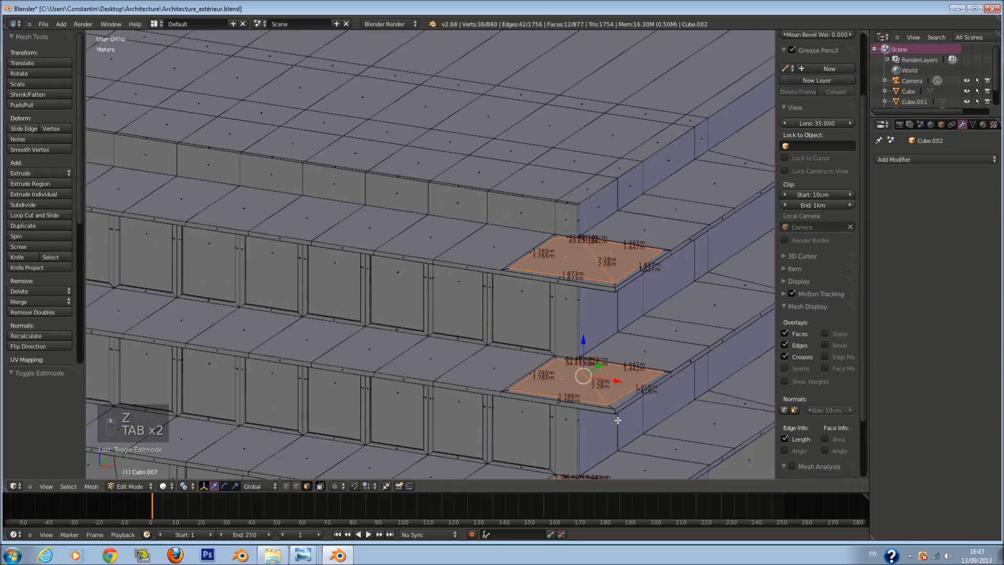
# Step: Try scaling the selected corner faces uniformly and along the Z, Y and X axes separately
pyautogui.press('s')
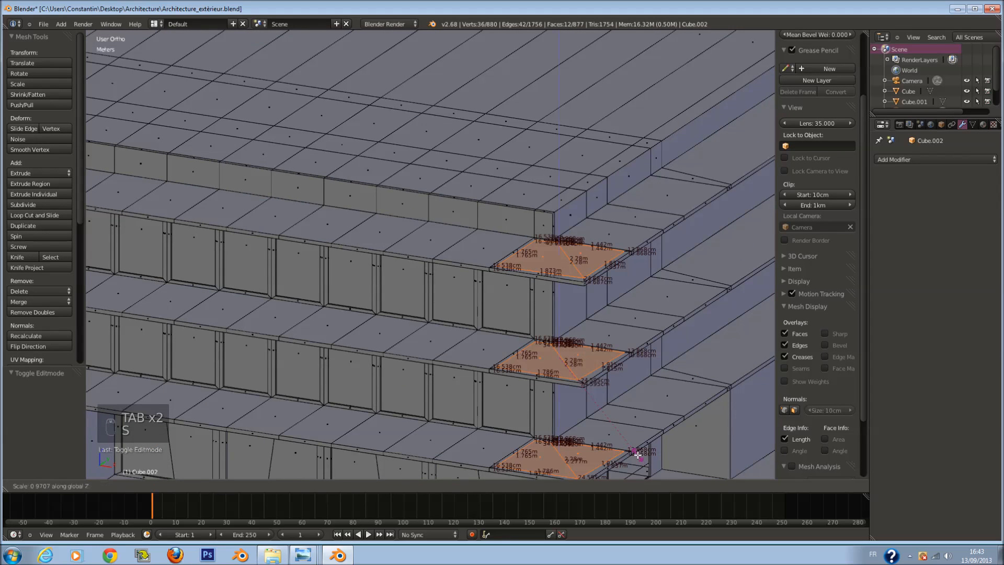
pyautogui.rightClick(624, 421)
pyautogui.press('s')
pyautogui.press('y')
pyautogui.rightClick(627, 448)
pyautogui.press('s')
pyautogui.press('x')
pyautogui.rightClick(634, 452)
pyautogui.press('s')
pyautogui.press('z')
pyautogui.rightClick(596, 402)
pyautogui.press('s')
pyautogui.rightClick(629, 469)
pyautogui.press('s')
pyautogui.press('z')
pyautogui.rightClick(614, 433)
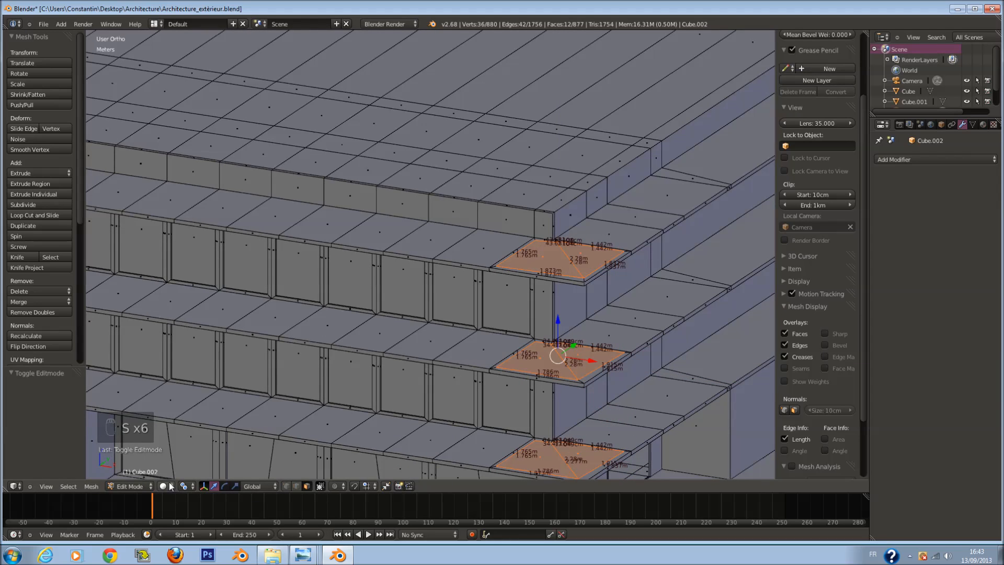
# Step: Set the pivot to Median Point, try scaling the corner faces along Z, and try Shrink/Fatten with a 0.021 offset
pyautogui.click(184, 486)
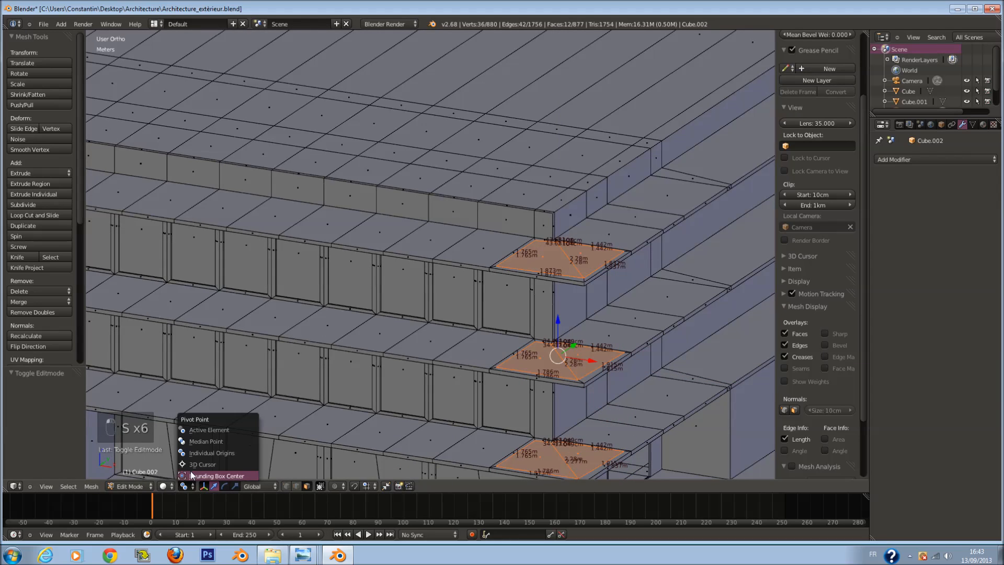
pyautogui.click(212, 442)
pyautogui.press('s')
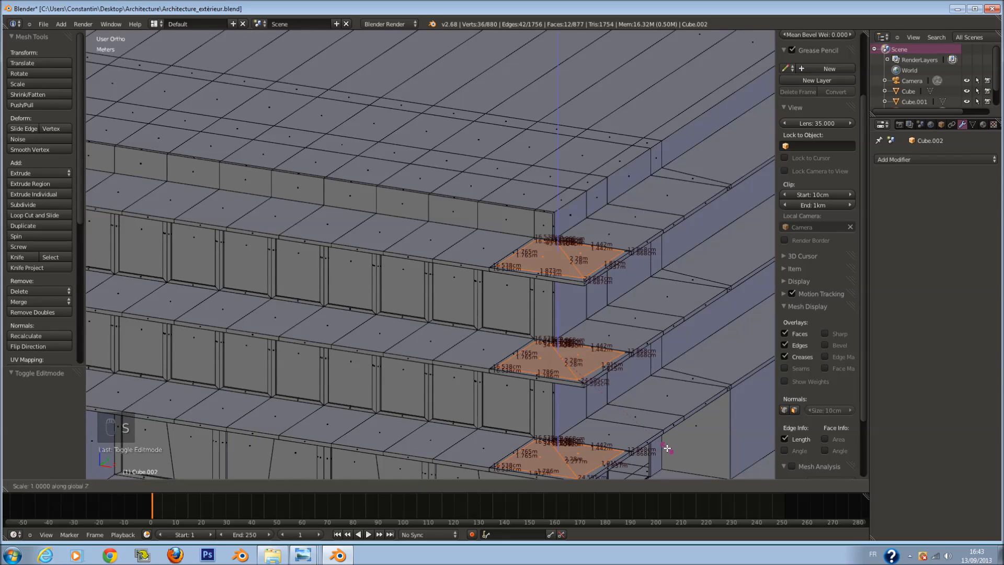
pyautogui.rightClick(665, 445)
pyautogui.hotkey('alt', 's')
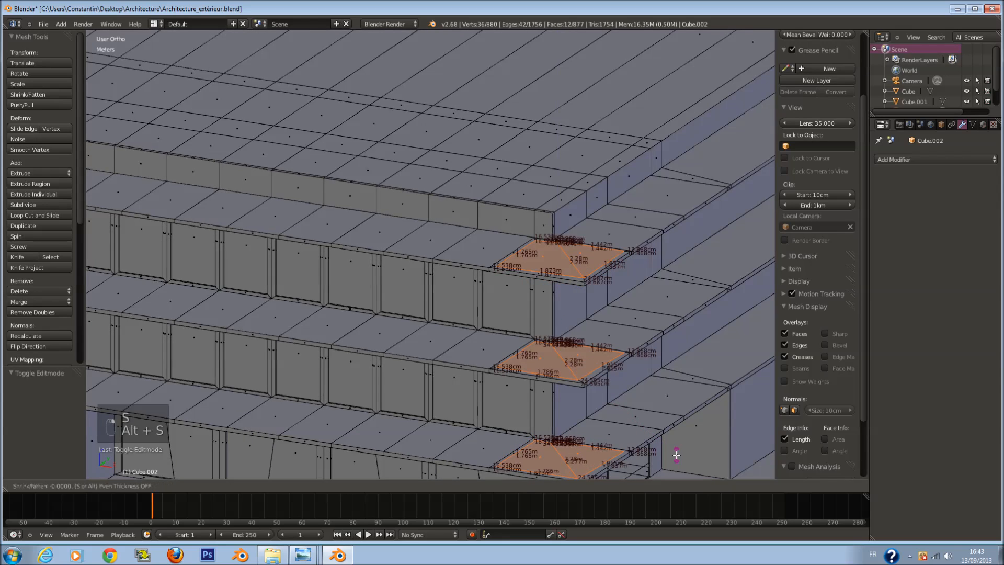
pyautogui.click(676, 455)
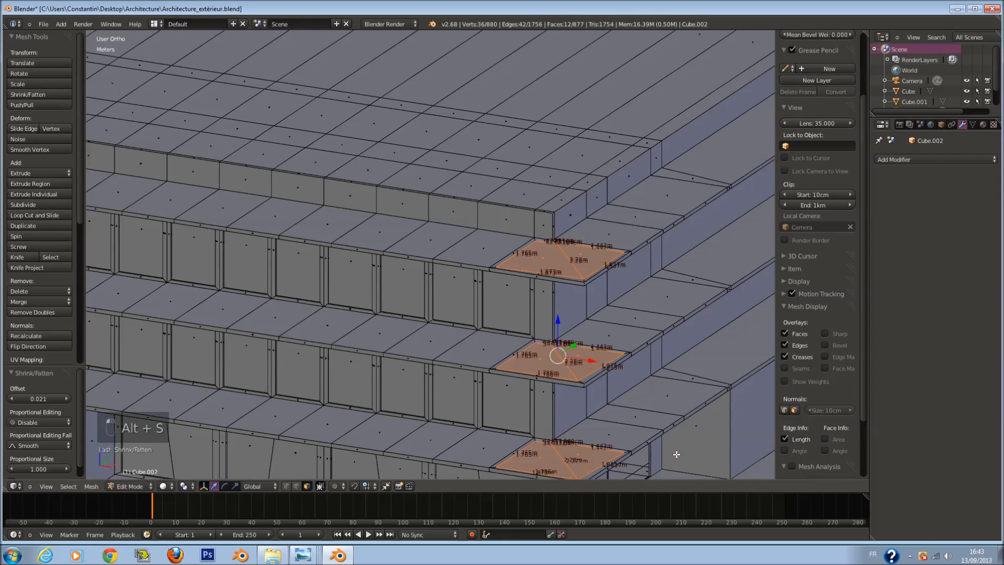
# Step: Examine the inset ledge corners in perspective in Object Mode and up close in top view with wireframe and solid shading
pyautogui.press('Tab')
pyautogui.moveTo(605, 399); pyautogui.dragTo(611, 374, button='middle')
pyautogui.press('KP_0')
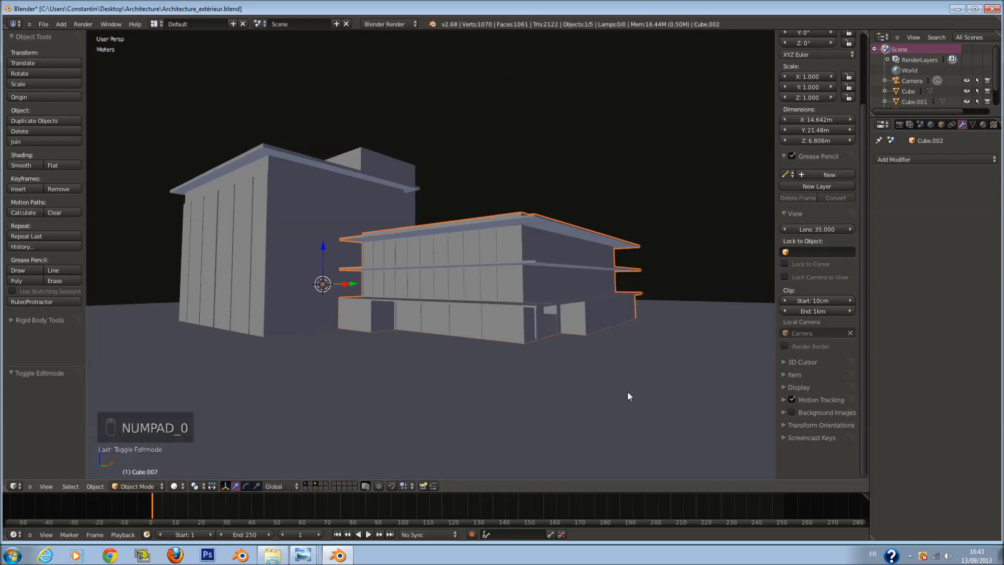
pyautogui.press('KP_7')
pyautogui.press('Tab')
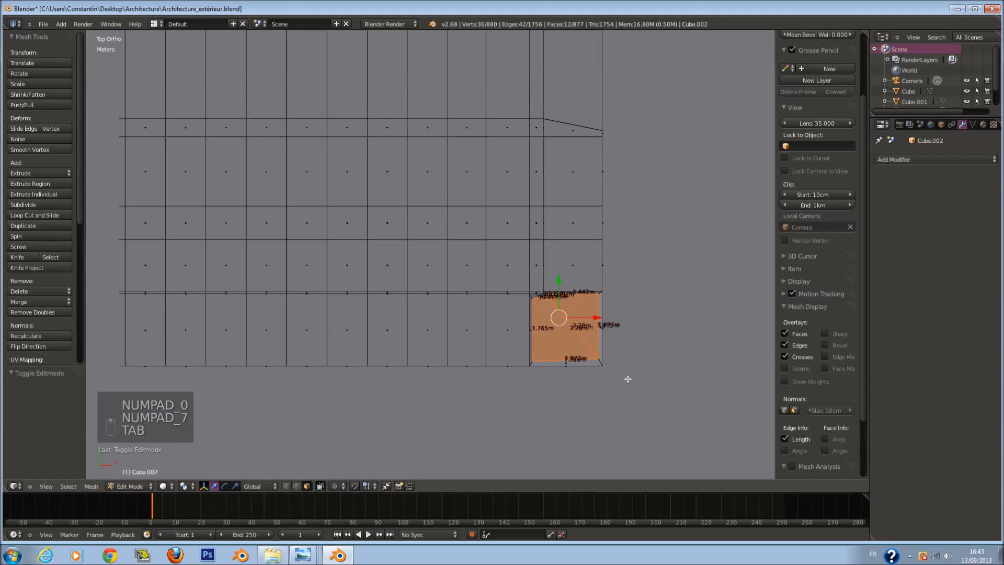
pyautogui.press('z')
pyautogui.keyDown('shift'); pyautogui.scroll(-4, 626, 363); pyautogui.keyUp('shift')
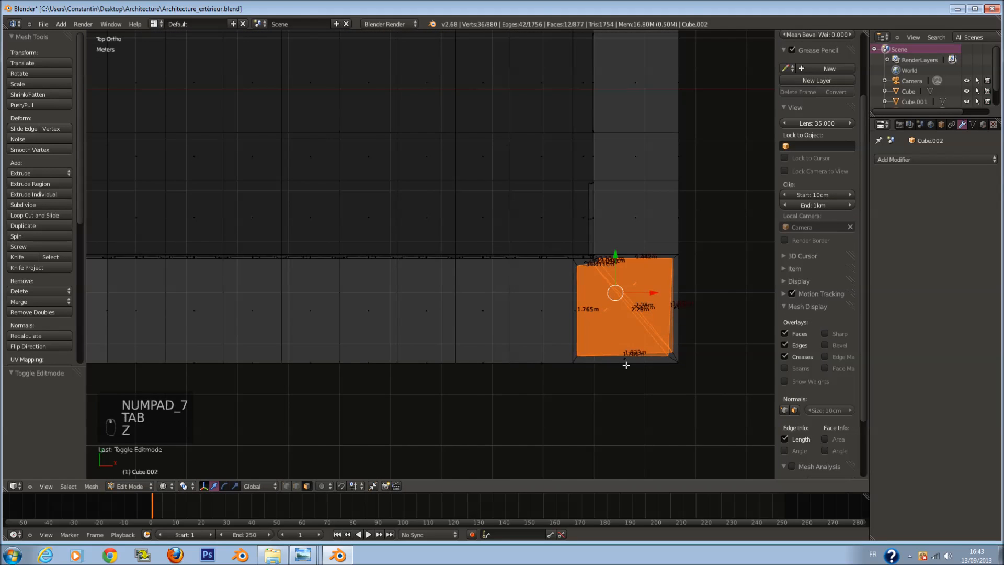
pyautogui.keyDown('ctrl'); pyautogui.scroll(5, 626, 365); pyautogui.keyUp('ctrl')
pyautogui.scroll(2, 629, 372)
pyautogui.press('z')
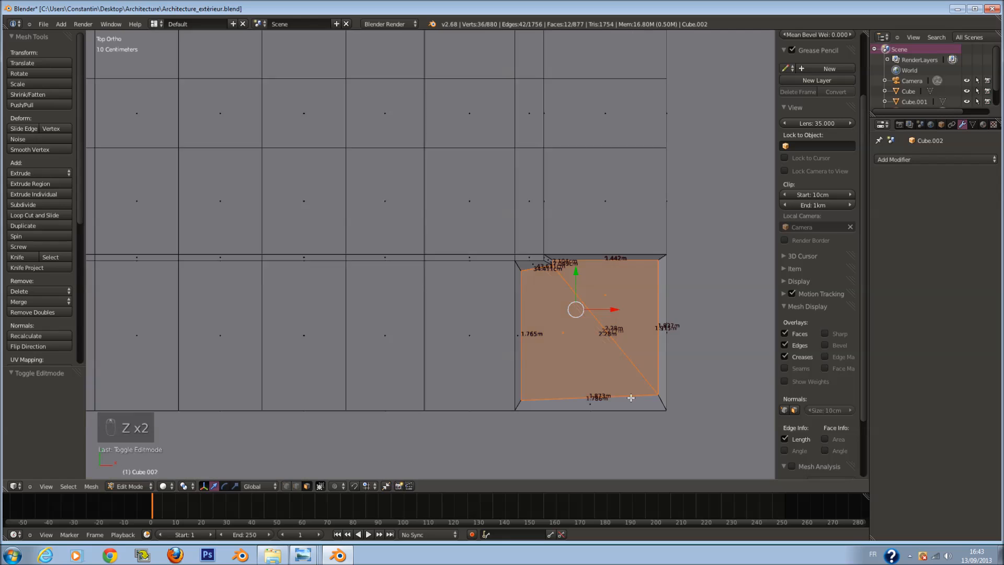
# Step: Undo the trial scaling and Shrink/Fatten on the corner faces, and save the file
pyautogui.hotkey('ctrl', 'z')
pyautogui.hotkey('ctrl', 'z')
pyautogui.hotkey('ctrl', 'z')
pyautogui.hotkey('ctrl', 'z')
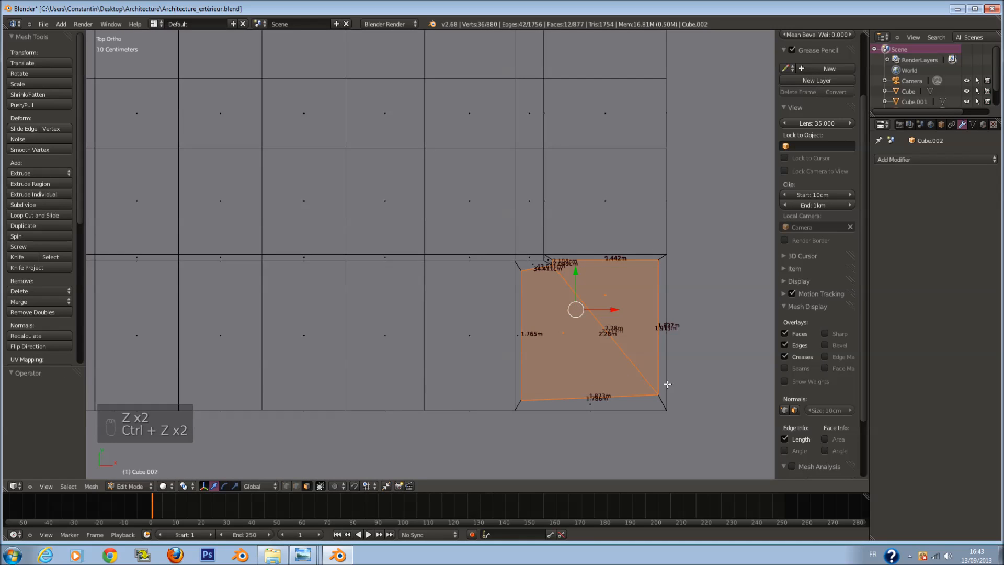
pyautogui.press('z')
pyautogui.scroll(-1, 591, 336)
pyautogui.press('z')
pyautogui.scroll(-4, 589, 339)
pyautogui.keyDown('ctrl'); pyautogui.scroll(4, 587, 341); pyautogui.keyUp('ctrl')
pyautogui.press('z')
pyautogui.scroll(3, 585, 338)
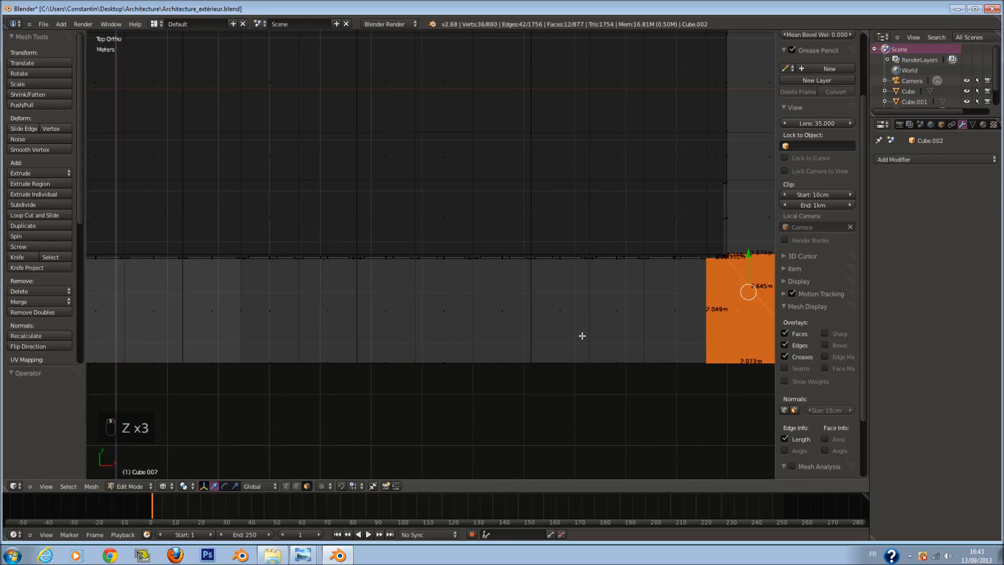
pyautogui.keyDown('ctrl'); pyautogui.scroll(2, 564, 350); pyautogui.keyUp('ctrl')
pyautogui.hotkey('ctrl', 's')
# Step: Inspect the ledged front of the block from an angled view in Object Mode with solid shading
pyautogui.press('a')
pyautogui.scroll(-2, 491, 366)
pyautogui.press('a')
pyautogui.press('a')
pyautogui.scroll(1, 501, 343)
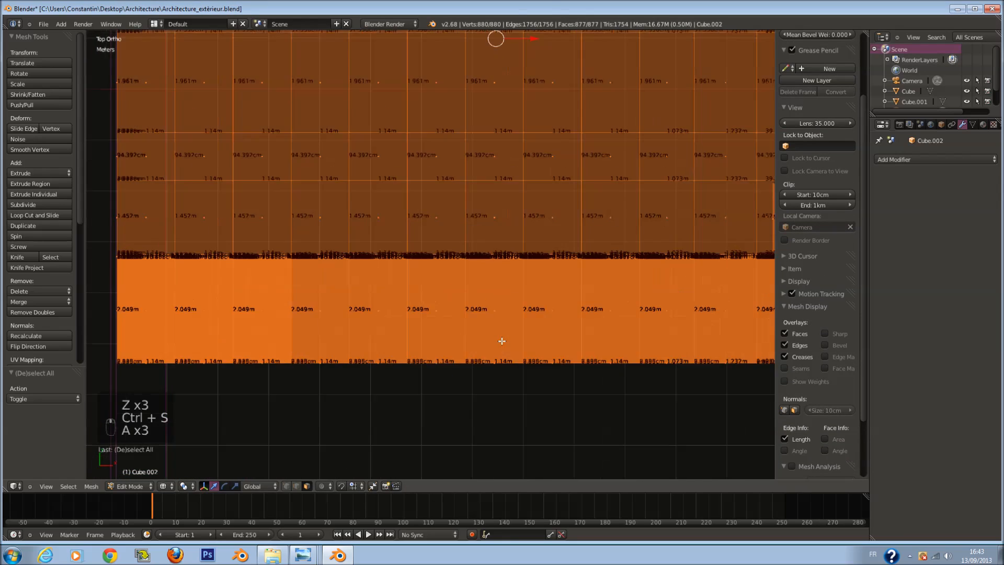
pyautogui.press('z')
pyautogui.moveTo(500, 342); pyautogui.dragTo(394, 249, button='middle')
pyautogui.scroll(2, 406, 337)
pyautogui.press('Tab')
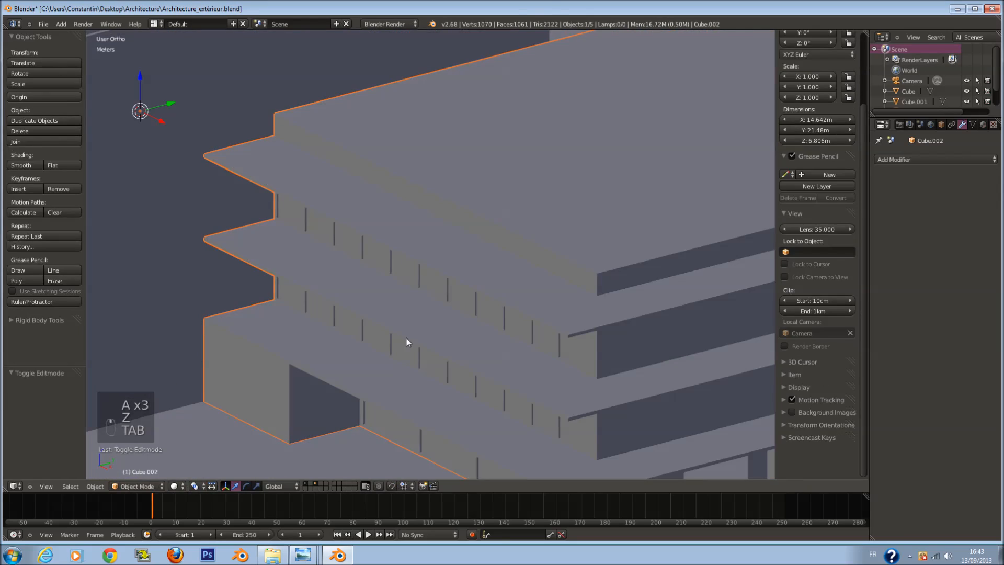
# Step: Open the low block in Edit Mode, save the file, and select two pairs of front ledge faces in wireframe top view
pyautogui.press('z')
pyautogui.moveTo(413, 325); pyautogui.dragTo(482, 343, button='middle')
pyautogui.press('Tab')
pyautogui.press('KP_7')
pyautogui.press('z')
pyautogui.press('a')
pyautogui.moveTo(315, 323); pyautogui.dragTo(384, 321)
pyautogui.rightClick(385, 321)
pyautogui.keyDown('ctrl'); pyautogui.scroll(2, 398, 327); pyautogui.keyUp('ctrl')
pyautogui.hotkey('ctrl', 's')
pyautogui.click(433, 340)
pyautogui.press('c')
pyautogui.moveTo(471, 330); pyautogui.dragTo(550, 330)
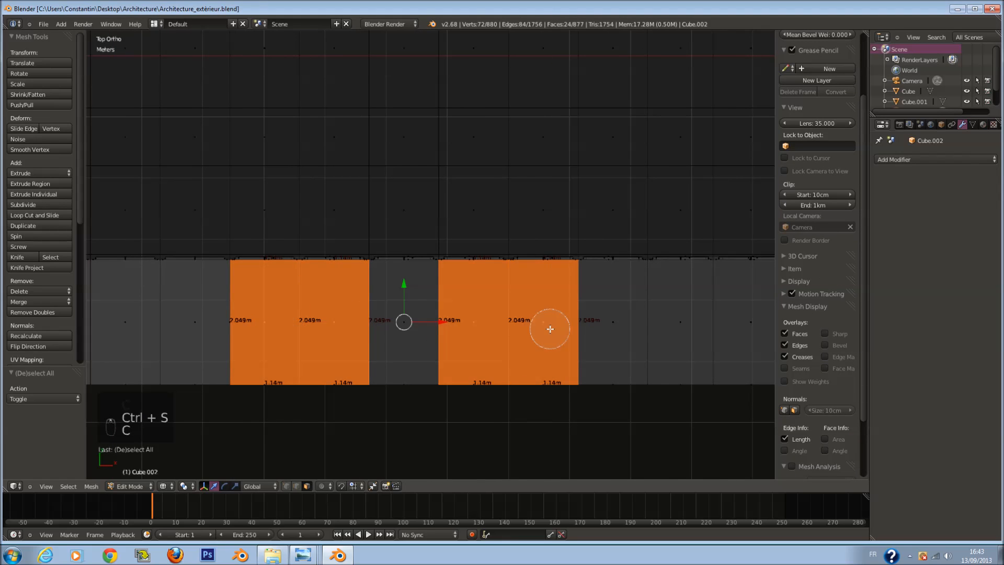
pyautogui.rightClick(549, 329)
# Step: Try extruding a single two-face section of the front ledges and scaling it down to about 0.85
pyautogui.keyDown('ctrl'); pyautogui.scroll(2, 446, 334); pyautogui.keyUp('ctrl')
pyautogui.keyDown('ctrl'); pyautogui.scroll(-6, 334, 334); pyautogui.keyUp('ctrl')
pyautogui.press('z')
pyautogui.keyDown('ctrl'); pyautogui.scroll(2, 397, 328); pyautogui.keyUp('ctrl')
pyautogui.press('z')
pyautogui.press('a')
pyautogui.press('c')
pyautogui.moveTo(364, 320); pyautogui.dragTo(422, 321)
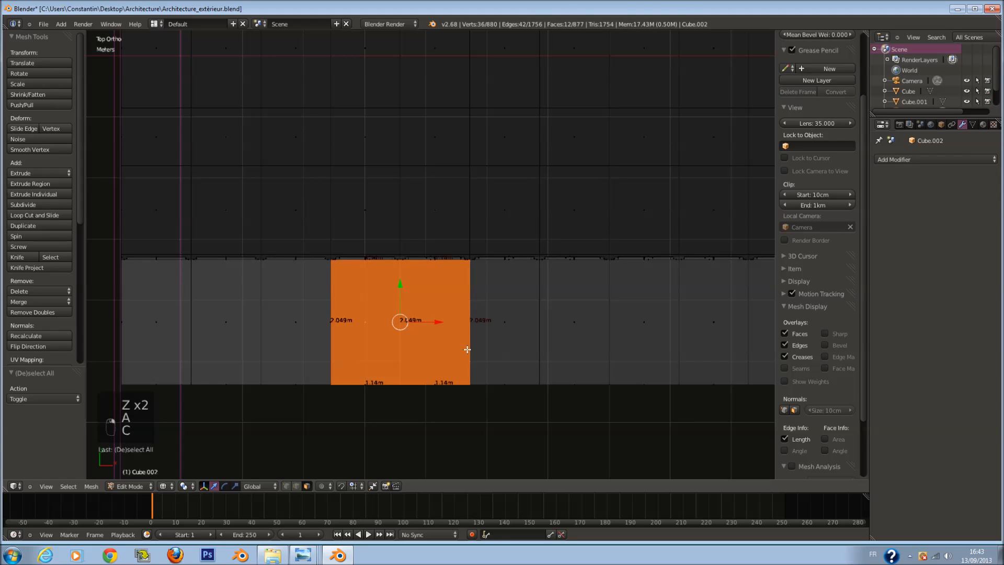
pyautogui.press('e')
pyautogui.click(471, 348)
pyautogui.press('s')
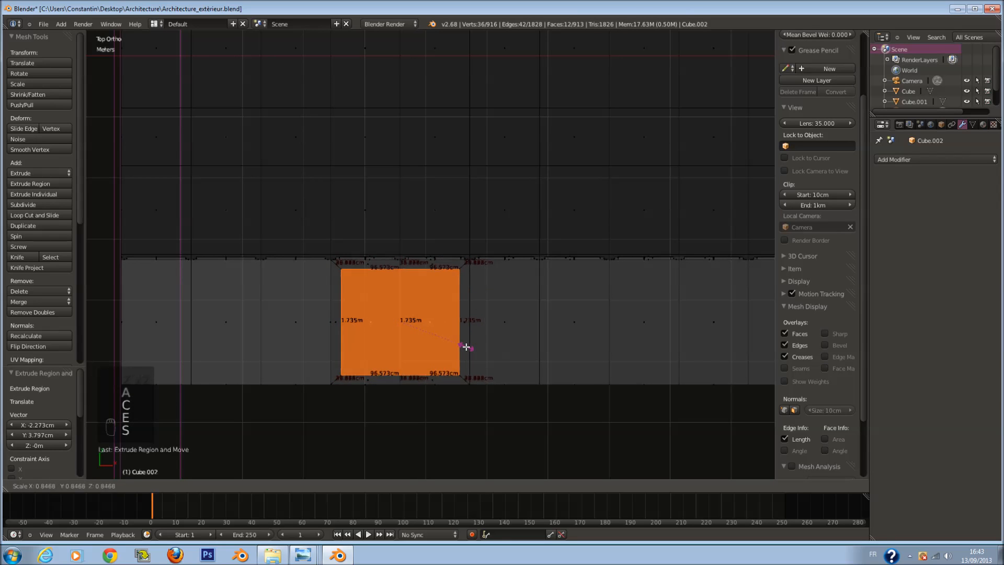
pyautogui.click(466, 348)
pyautogui.press('z')
pyautogui.moveTo(467, 352)
pyautogui.mouseDown(button='middle')
pyautogui.moveTo(455, 315)
pyautogui.moveTo(455, 238)
pyautogui.mouseUp(button='middle')
# Step: Undo the section's scaling and try Shrink/Fatten with a 0.017 offset on it instead
pyautogui.hotkey('ctrl', 'z')
pyautogui.hotkey('alt', 's')
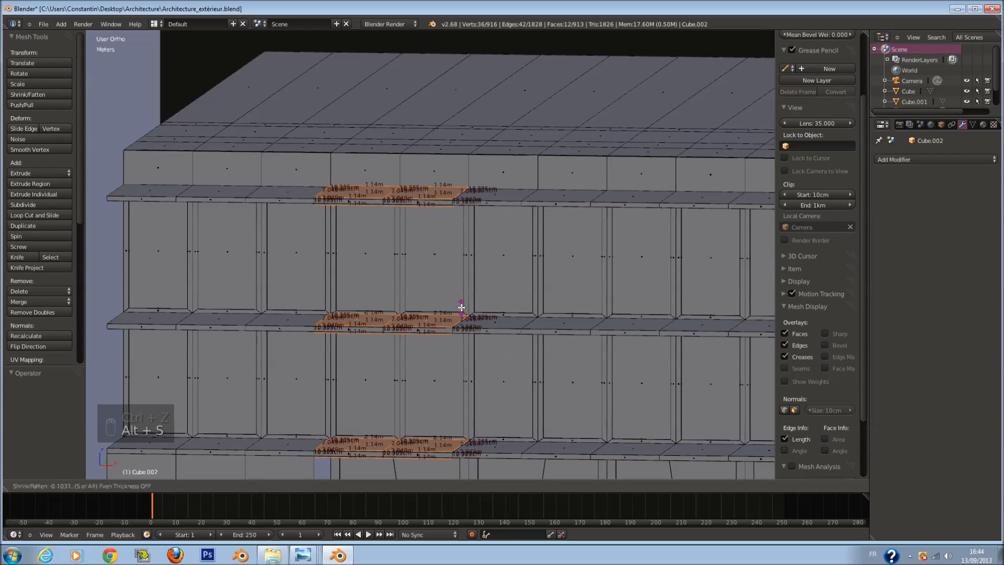
pyautogui.click(465, 312)
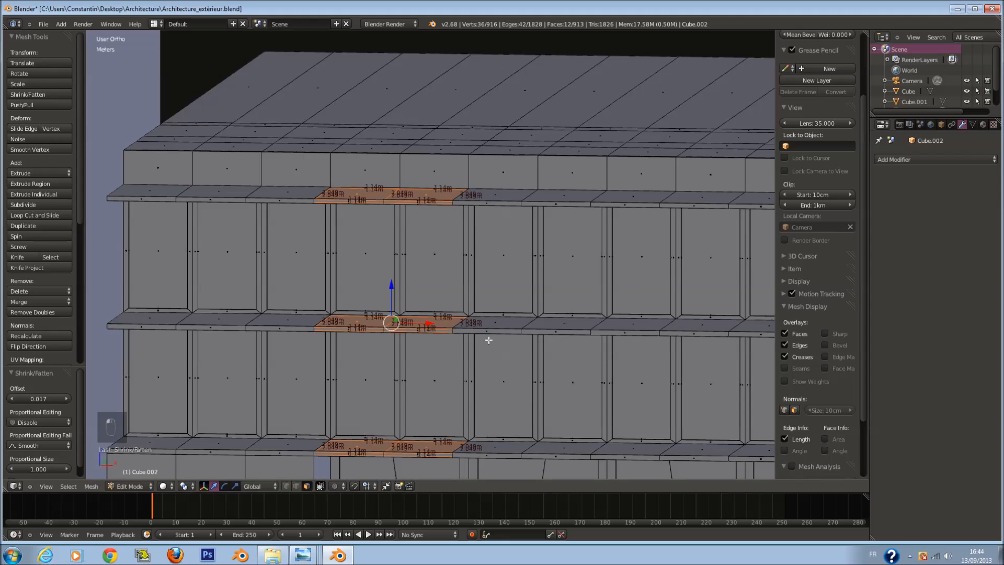
pyautogui.press('KP_7')
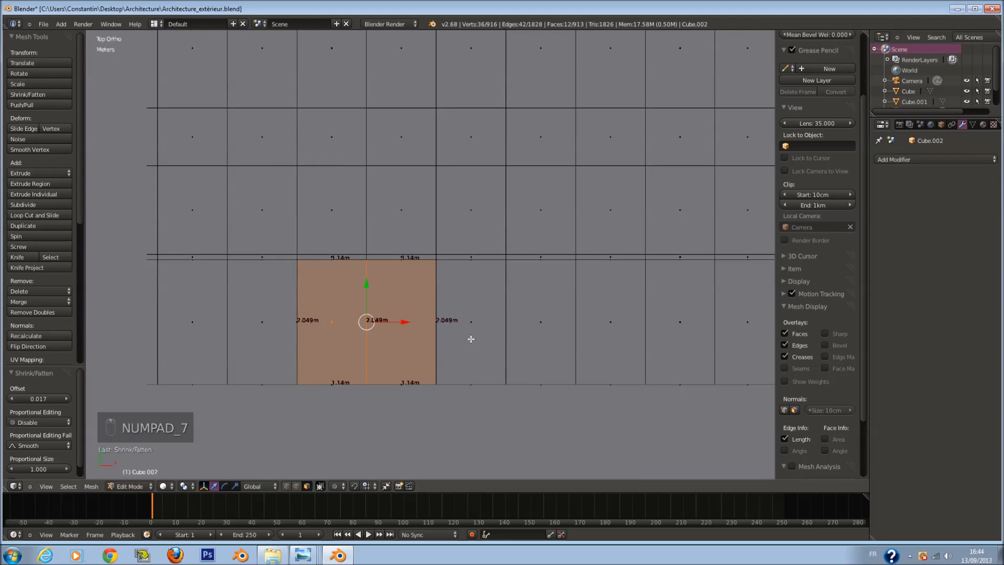
pyautogui.scroll(-1, 466, 348)
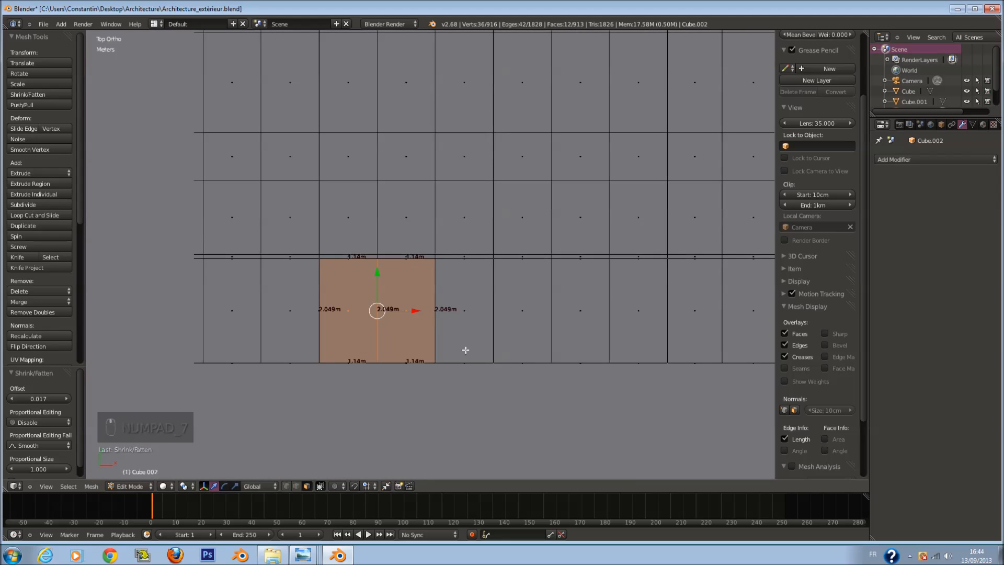
# Step: Undo the trial extrusion, Shrink/Fatten and face selections on the front ledges
pyautogui.hotkey('ctrl', 'z')
pyautogui.hotkey('ctrl', 'z')
pyautogui.hotkey('ctrl', 'z')
pyautogui.hotkey('ctrl', 'z')
pyautogui.hotkey('ctrl', 'z')
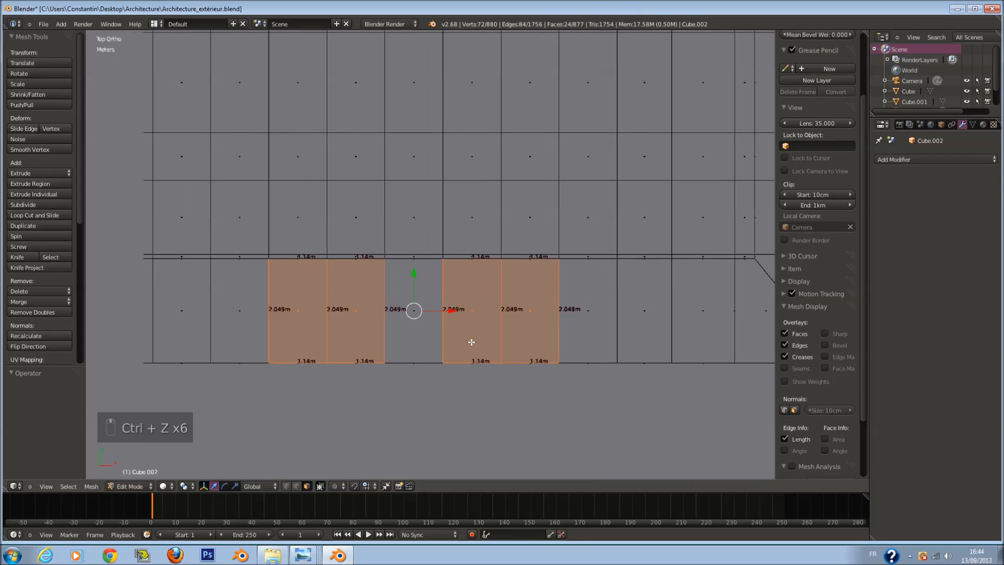
pyautogui.press('s')
pyautogui.rightClick(516, 344)
pyautogui.hotkey('ctrl', 'z')
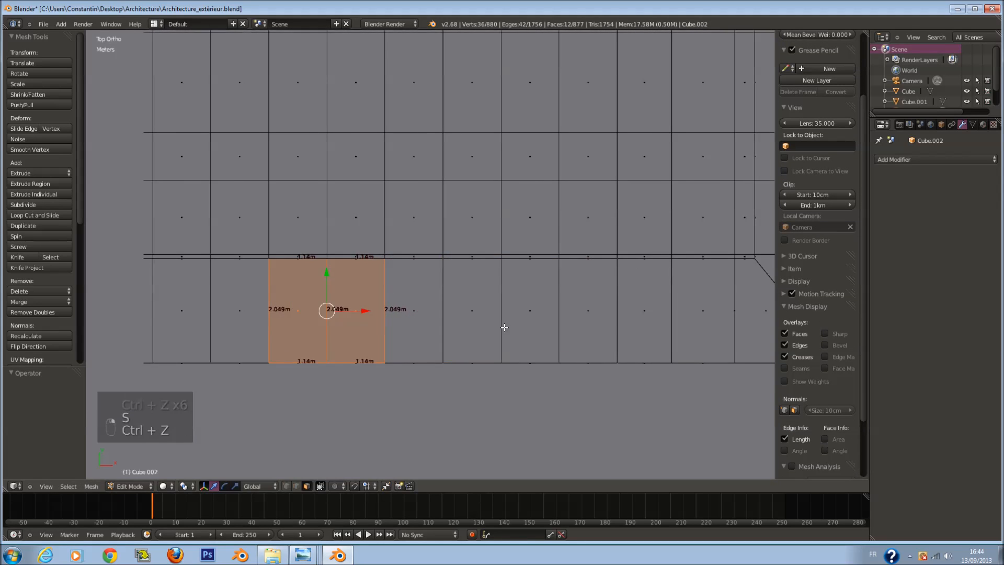
pyautogui.press('z')
pyautogui.hotkey('ctrl', 'z')
pyautogui.hotkey('ctrl', 'z')
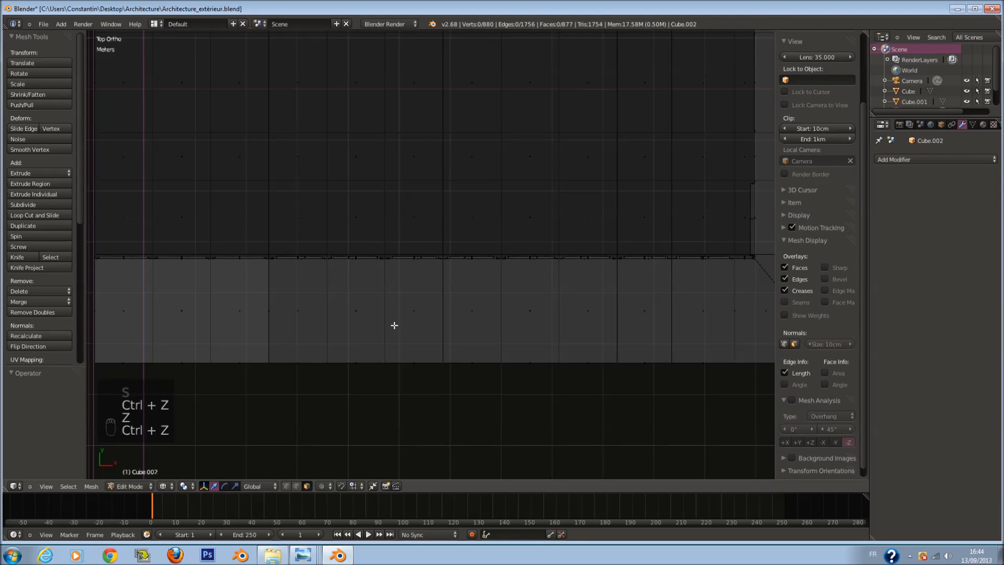
# Step: Select the first two-face section of the front ledges in wireframe top view and extrude it in place
pyautogui.press('z')
pyautogui.press('z')
pyautogui.press('a')
pyautogui.press('c')
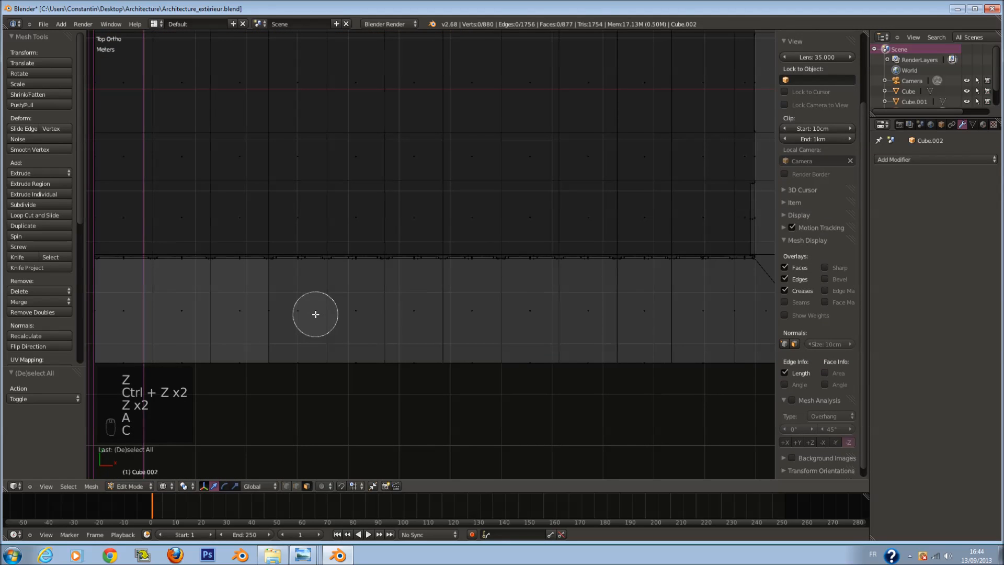
pyautogui.moveTo(316, 314); pyautogui.dragTo(339, 315)
pyautogui.press('e')
pyautogui.rightClick(383, 329)
# Step: Select the adjacent second pair of front ledge faces and extrude it in place without moving it
pyautogui.press('a')
pyautogui.press('c')
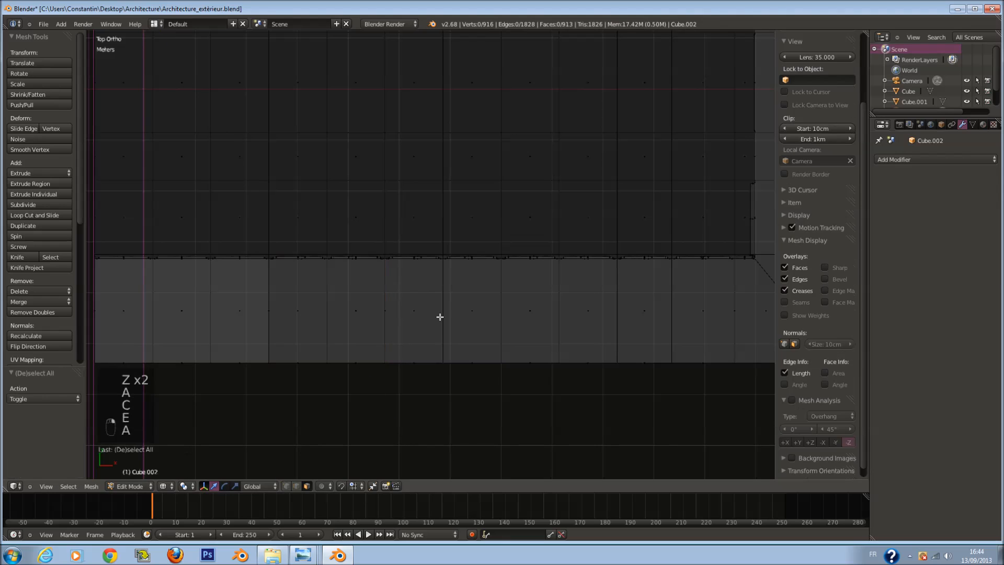
pyautogui.rightClick(468, 312)
pyautogui.moveTo(422, 312); pyautogui.dragTo(480, 316)
pyautogui.keyDown('ctrl'); pyautogui.scroll(2, 481, 315); pyautogui.keyUp('ctrl')
pyautogui.press('e')
pyautogui.rightClick(477, 315)
# Step: Select the third pair of front ledge faces and extrude it in place without an offset
pyautogui.keyDown('ctrl'); pyautogui.scroll(3, 492, 321); pyautogui.keyUp('ctrl')
pyautogui.press('a')
pyautogui.press('c')
pyautogui.rightClick(480, 316)
pyautogui.press('c')
pyautogui.click(485, 316)
pyautogui.rightClick(486, 319)
pyautogui.press('e')
pyautogui.rightClick(506, 332)
pyautogui.keyDown('ctrl'); pyautogui.scroll(2, 506, 332); pyautogui.keyUp('ctrl')
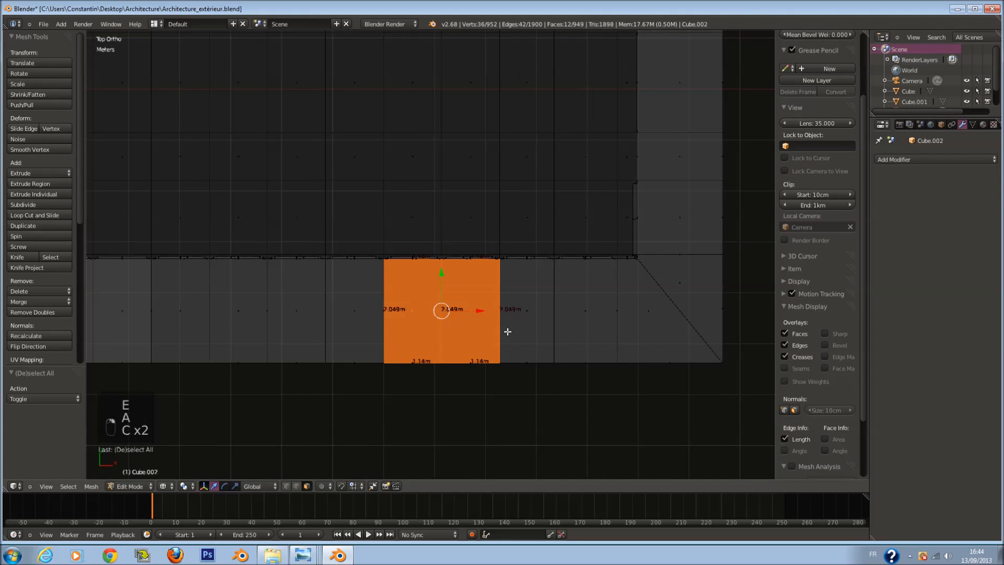
# Step: Select the fourth pair of front ledge faces, beside the corner section, and extrude it in place
pyautogui.press('a')
pyautogui.press('c')
pyautogui.moveTo(544, 313)
pyautogui.mouseDown()
pyautogui.moveTo(581, 319)
pyautogui.moveTo(636, 298)
pyautogui.mouseUp()
pyautogui.rightClick(581, 319)
pyautogui.keyDown('ctrl'); pyautogui.scroll(2, 582, 319); pyautogui.keyUp('ctrl')
pyautogui.press('e')
pyautogui.rightClick(588, 316)
# Step: Extrude the corner section of the front ledges in place, and reselect all five extruded sections
pyautogui.press('a')
pyautogui.press('c')
pyautogui.rightClick(643, 290)
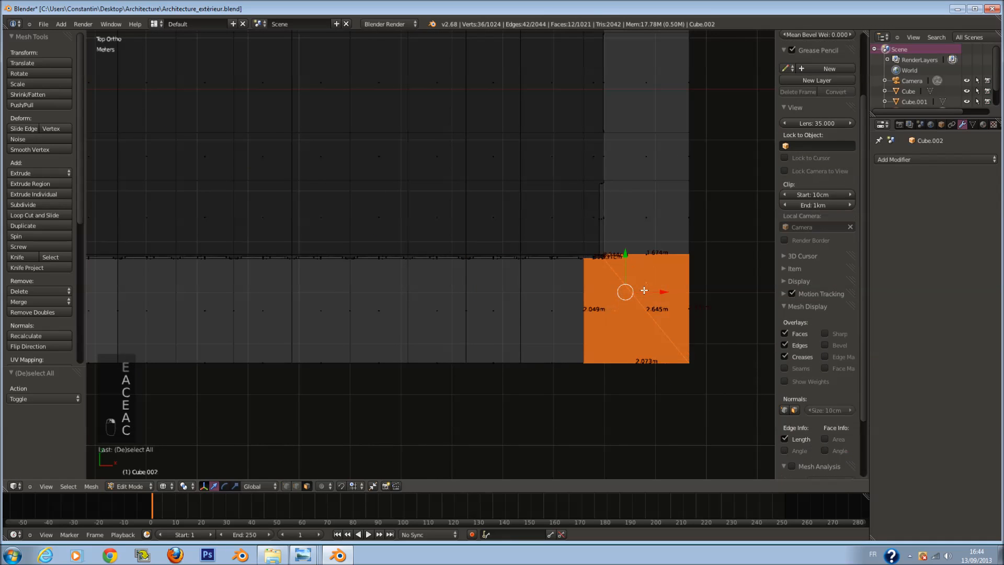
pyautogui.press('e')
pyautogui.rightClick(675, 330)
pyautogui.keyDown('ctrl'); pyautogui.scroll(3, 600, 334); pyautogui.keyUp('ctrl')
pyautogui.moveTo(286, 314)
pyautogui.mouseDown()
pyautogui.moveTo(269, 310)
pyautogui.moveTo(653, 309)
pyautogui.mouseUp()
pyautogui.rightClick(653, 310)
# Step: Set the pivot to Individual Origins and scale the extruded ledge sections to 0.972
pyautogui.press('z')
pyautogui.moveTo(471, 340); pyautogui.dragTo(439, 271, button='middle')
pyautogui.click(187, 487)
pyautogui.click(198, 454)
pyautogui.scroll(-1, 490, 412)
pyautogui.press('s')
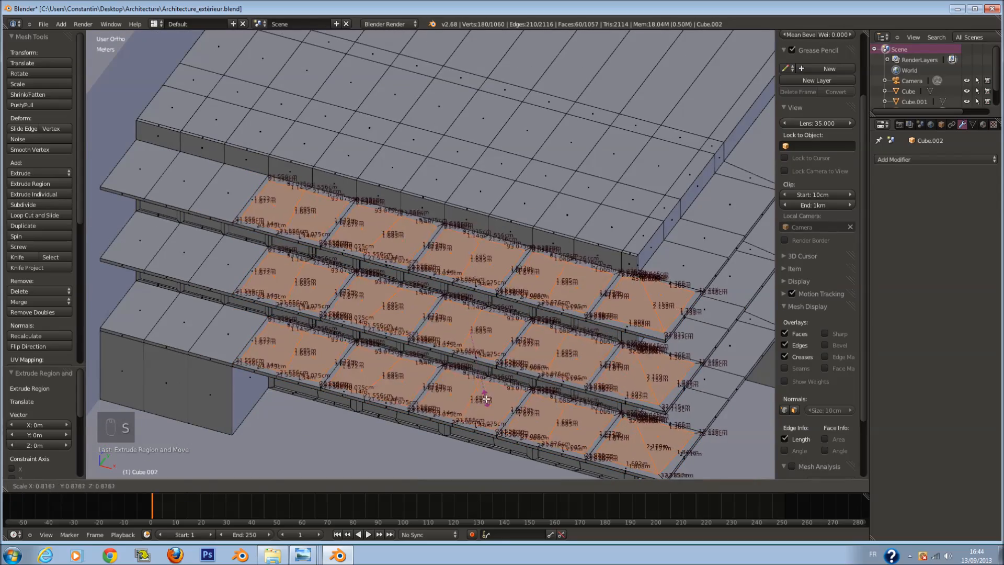
pyautogui.click(486, 402)
pyautogui.scroll(5, 525, 422)
pyautogui.press('s')
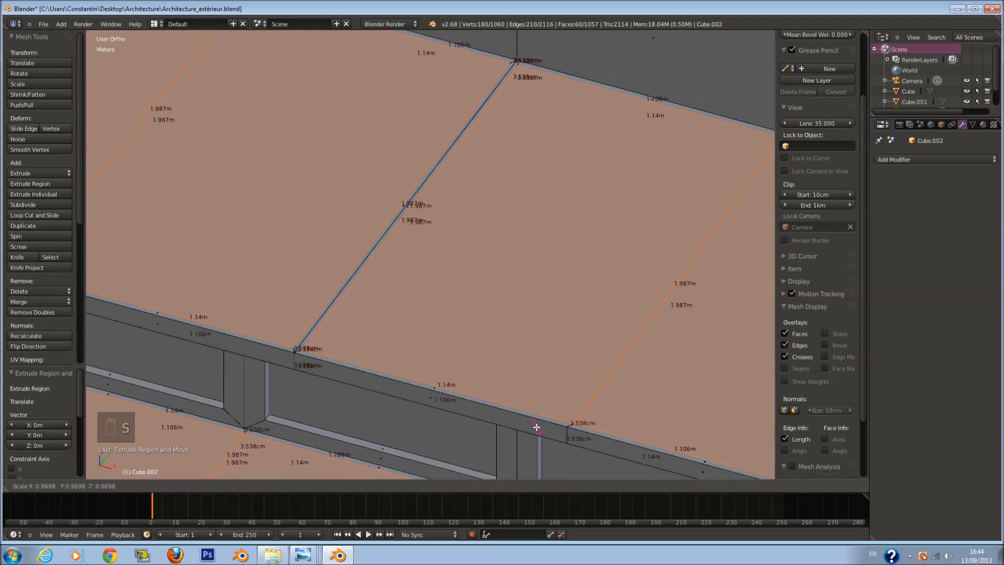
pyautogui.click(535, 427)
pyautogui.scroll(-2, 227, 463)
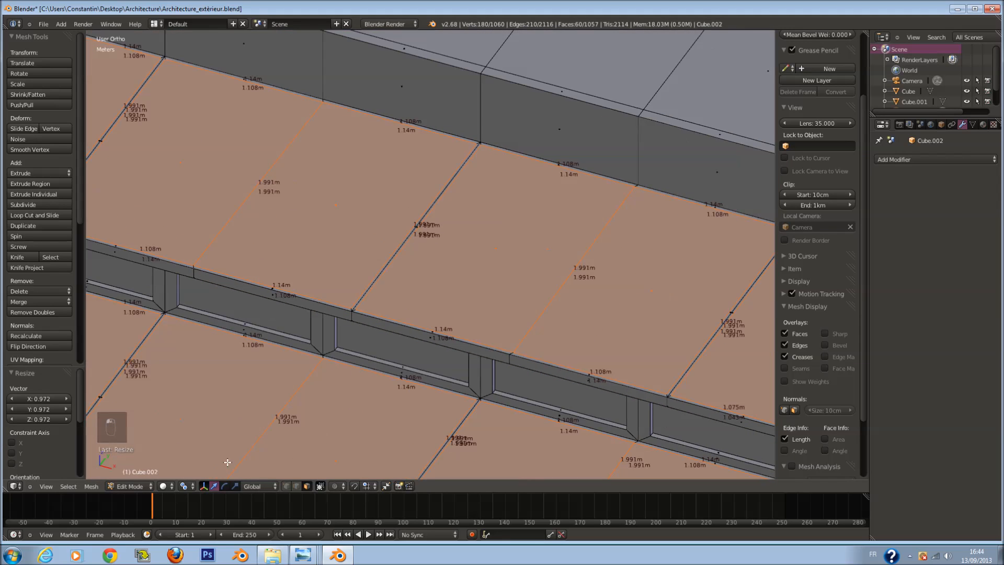
# Step: Set the pivot to Median Point, extrude the ledge sections again, and apply Shrink/Fatten with a 0.034 offset
pyautogui.click(187, 485)
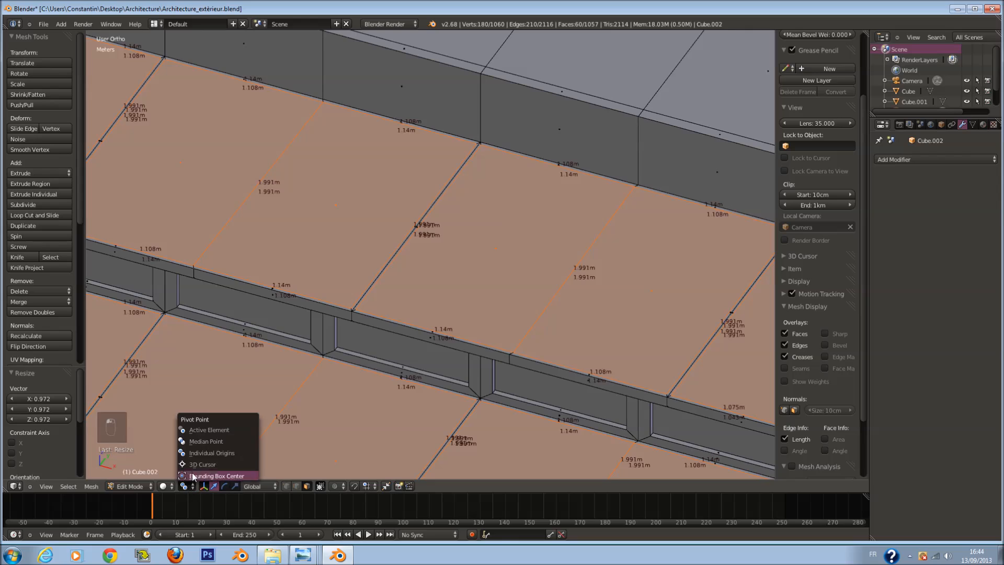
pyautogui.click(204, 441)
pyautogui.scroll(-8, 471, 413)
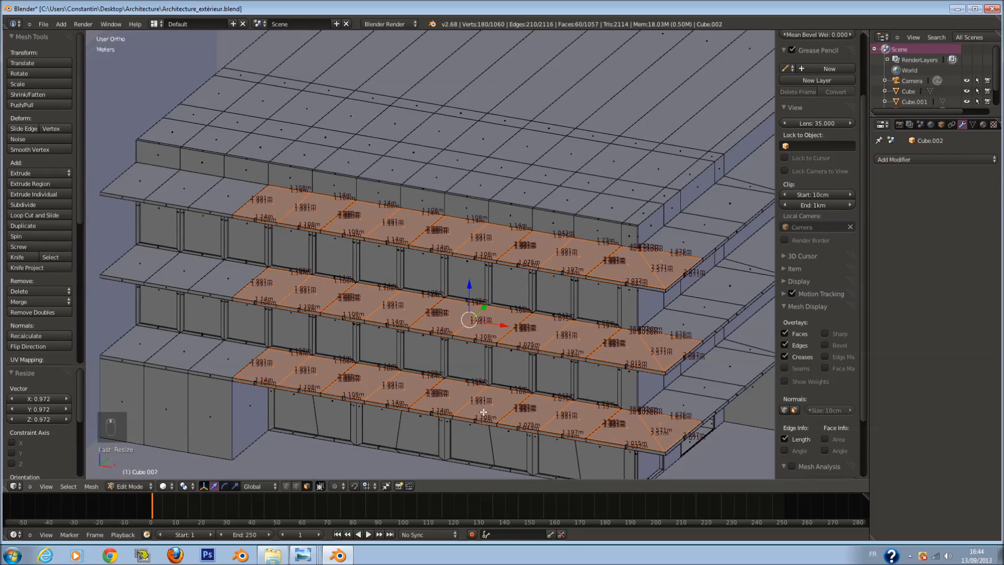
pyautogui.scroll(3, 484, 411)
pyautogui.press('e')
pyautogui.click(497, 424)
pyautogui.hotkey('alt', 's')
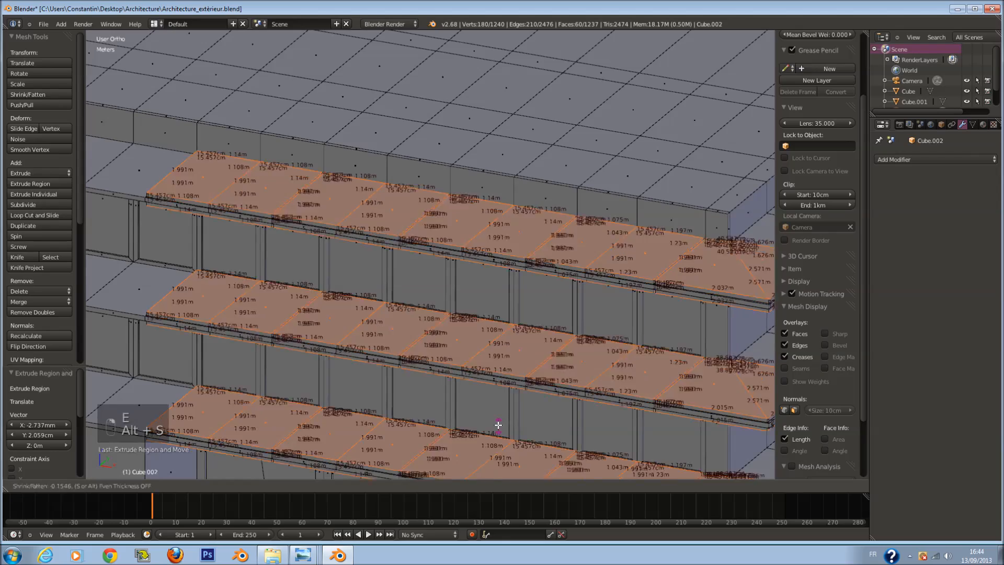
pyautogui.click(496, 426)
pyautogui.scroll(3, 496, 260)
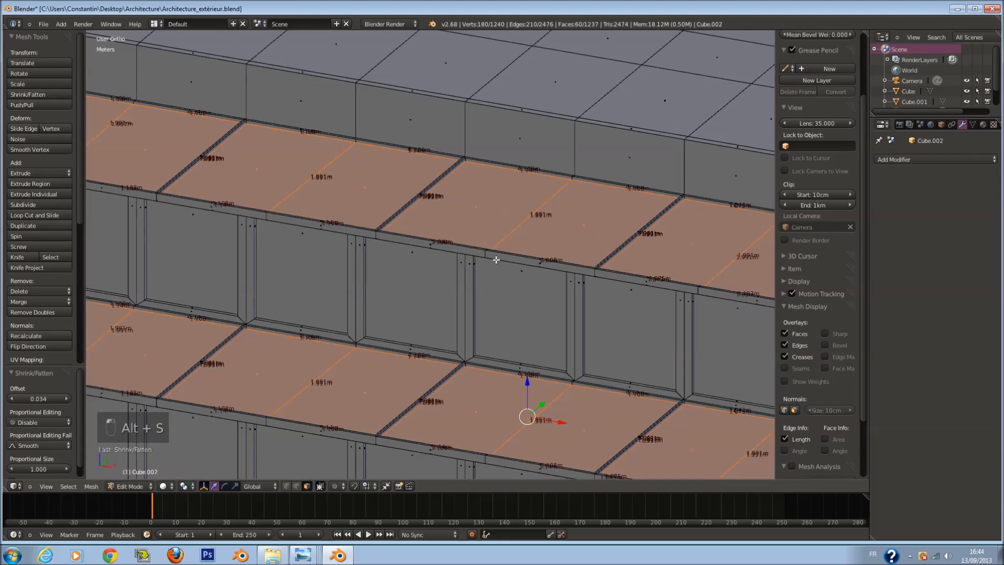
# Step: Try a further Shrink/Fatten on the ledge sections, return to Object Mode, and save the file
pyautogui.scroll(6, 496, 259)
pyautogui.press('z')
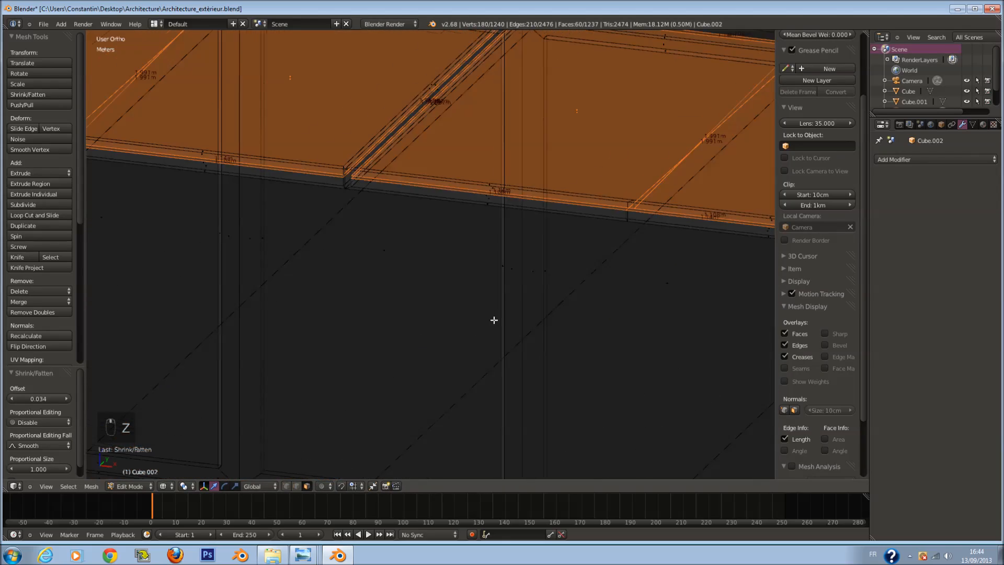
pyautogui.moveTo(495, 320); pyautogui.dragTo(504, 304, button='middle')
pyautogui.hotkey('alt', 's')
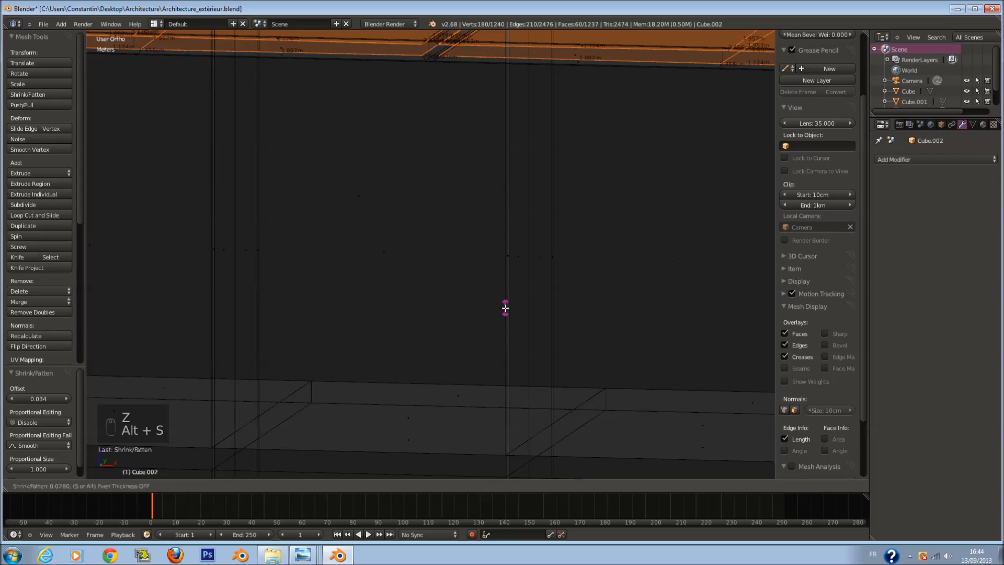
pyautogui.click(505, 310)
pyautogui.press('z')
pyautogui.moveTo(500, 312); pyautogui.dragTo(484, 352, button='middle')
pyautogui.press('Tab')
pyautogui.hotkey('ctrl', 's')
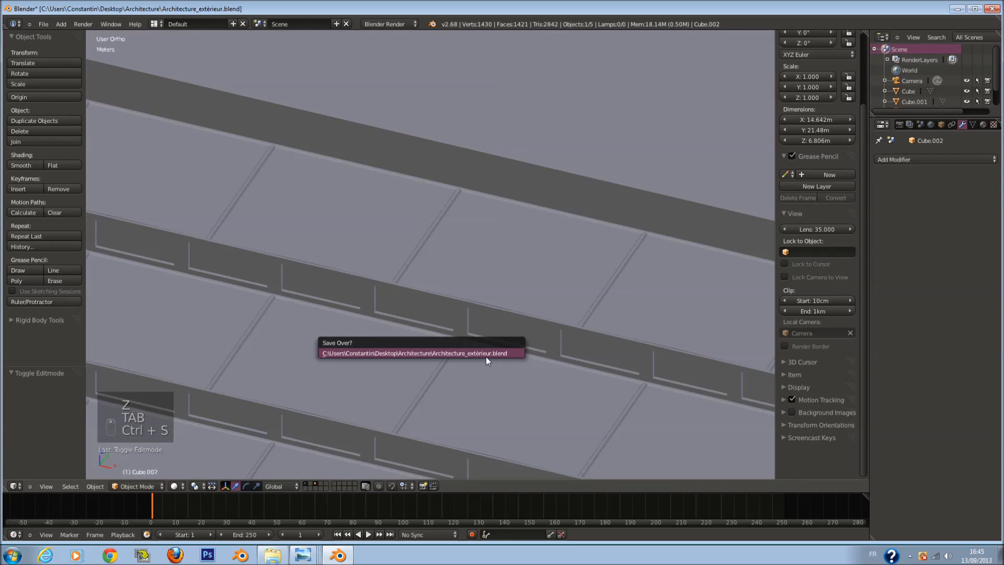
pyautogui.hotkey('ctrl', 's')
# Step: Inspect the divided ledges through the camera in Object Mode and save the file
pyautogui.press('KP_0')
pyautogui.press('KP_0')
pyautogui.press('KP_0')
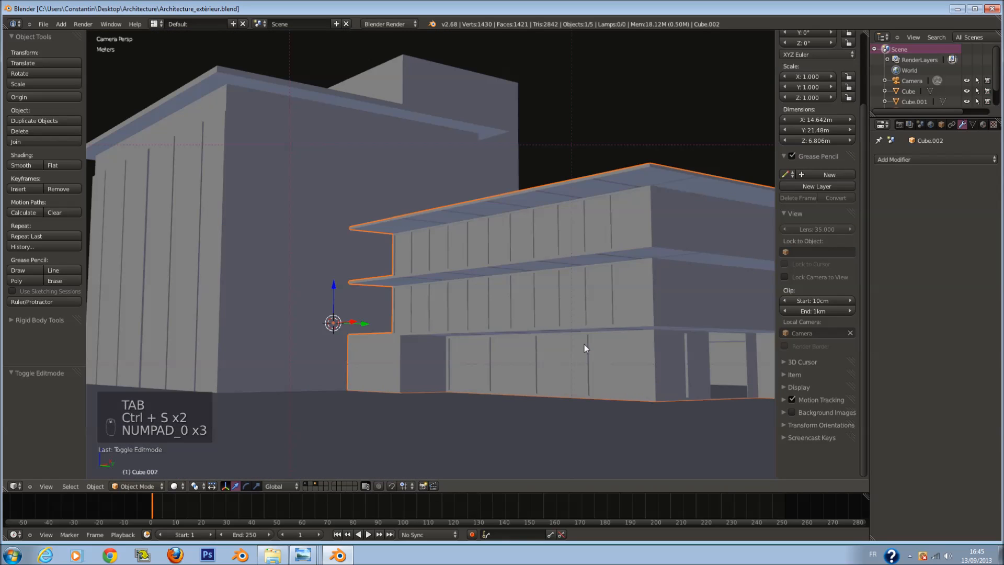
pyautogui.press('a')
pyautogui.press('a')
pyautogui.press('a')
pyautogui.press('a')
pyautogui.hotkey('ctrl', 's')
# Step: Add one loop cut through the block's long side in Edit Mode, slide it along that side, and save the file
pyautogui.press('KP_7')
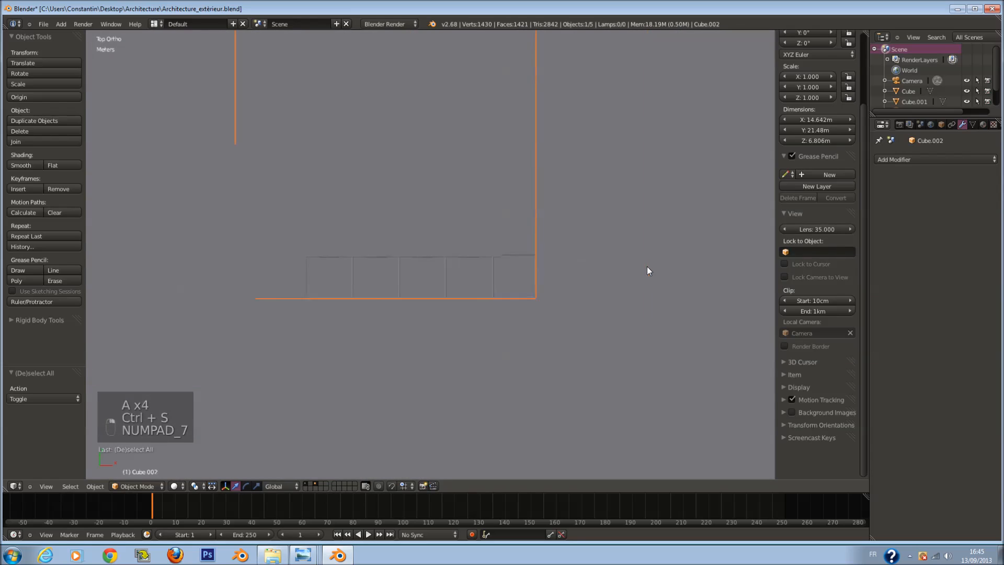
pyautogui.press('Tab')
pyautogui.press('KP_0')
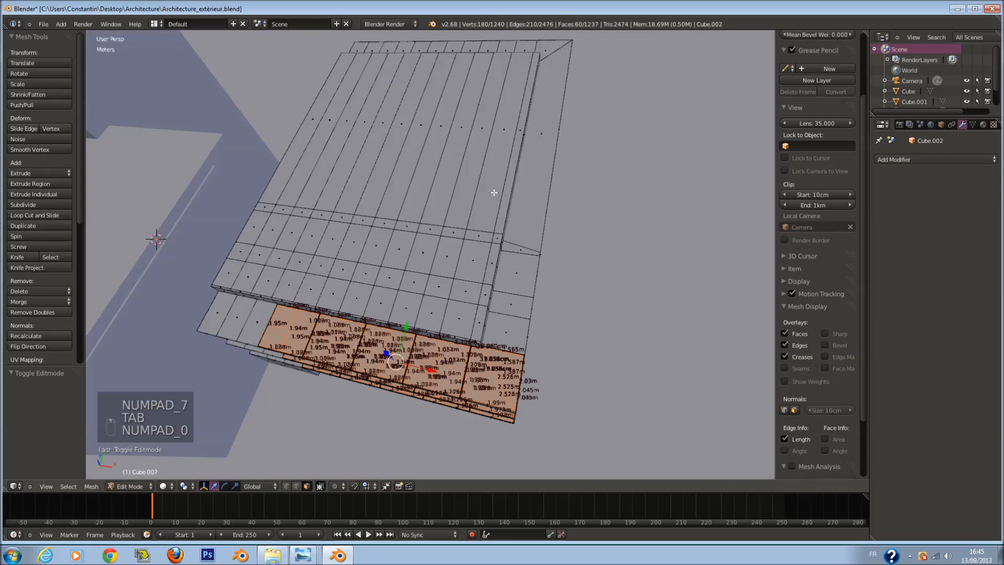
pyautogui.press('z')
pyautogui.press('z')
pyautogui.press('z')
pyautogui.press('a')
pyautogui.hotkey('ctrl', 'r')
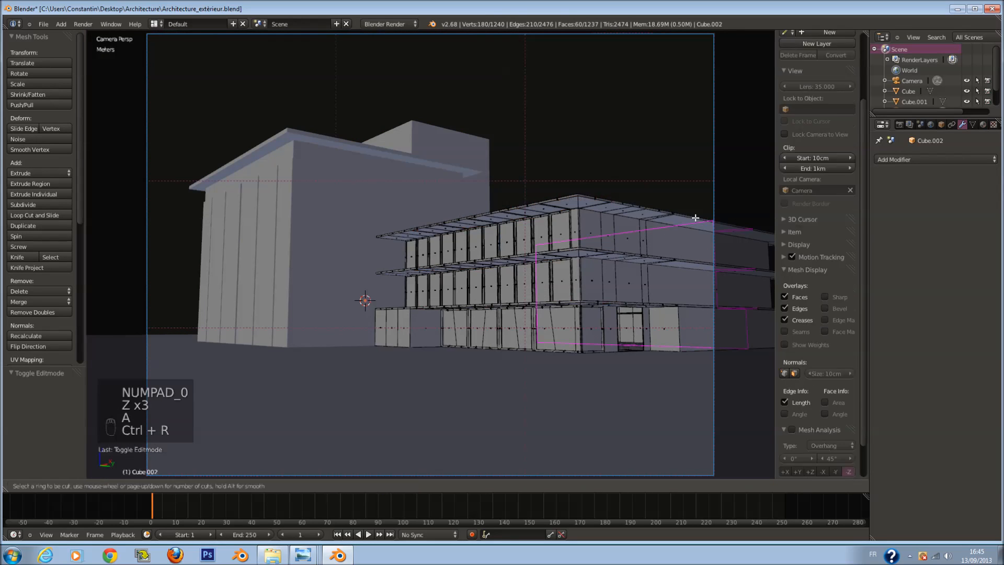
pyautogui.click(665, 219)
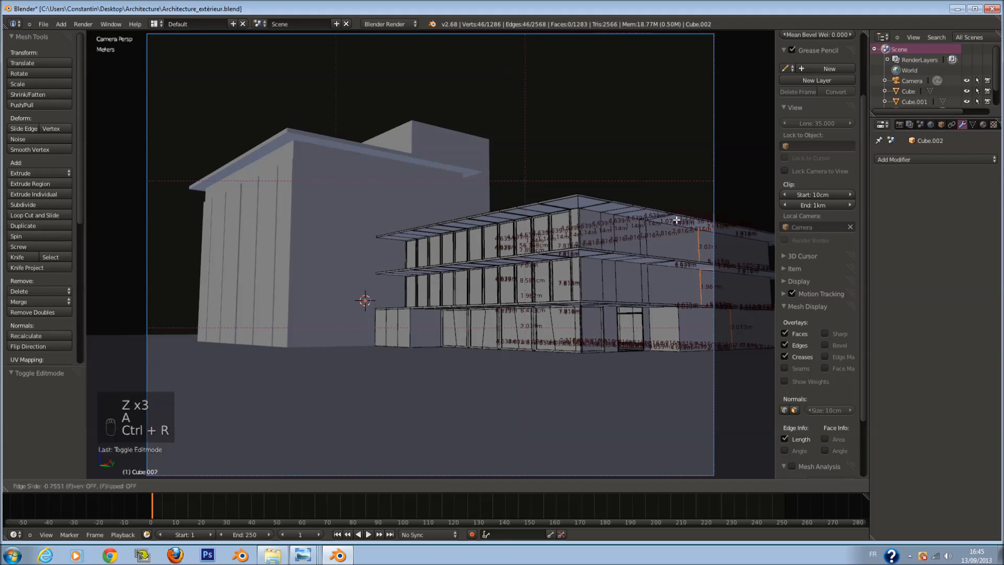
pyautogui.click(690, 226)
pyautogui.hotkey('ctrl', 's')
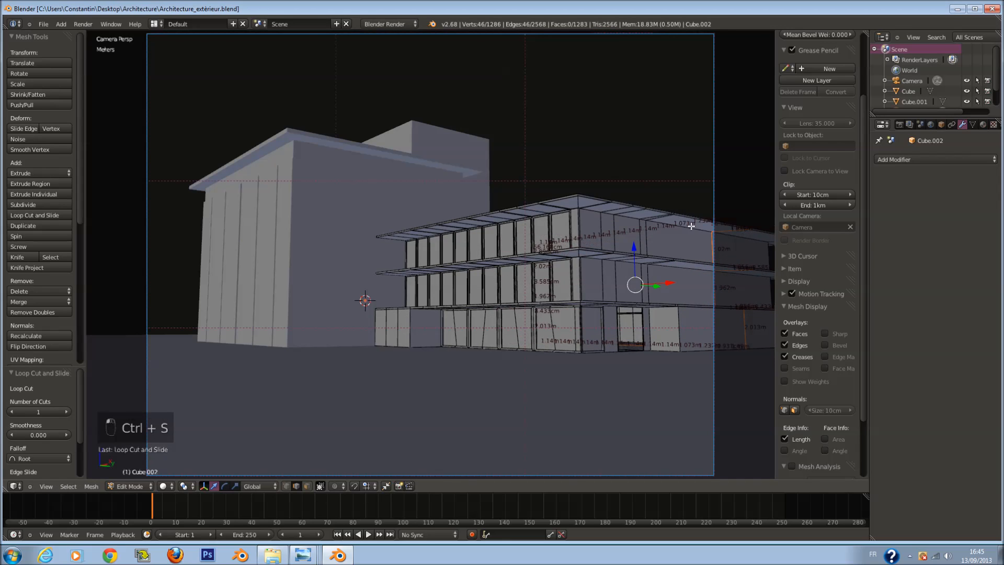
# Step: Examine the new loop cut in top view with wireframe and solid shading, and clear the selection
pyautogui.press('KP_7')
pyautogui.press('z')
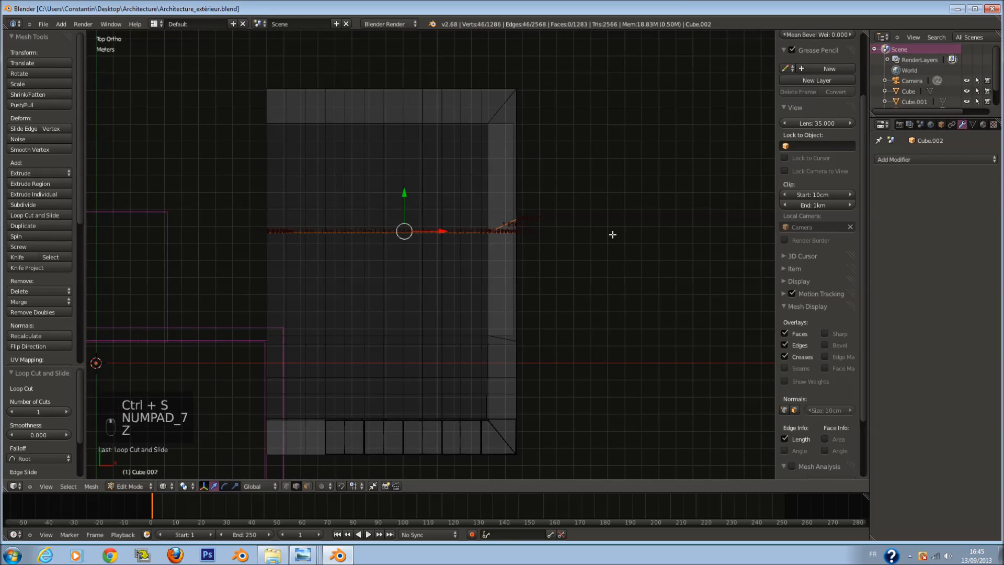
pyautogui.press('r')
pyautogui.press('Return')
pyautogui.press('z')
pyautogui.keyDown('ctrl'); pyautogui.scroll(2, 564, 264); pyautogui.keyUp('ctrl')
pyautogui.press('z')
pyautogui.scroll(2, 498, 319)
pyautogui.keyDown('ctrl'); pyautogui.scroll(-3, 471, 408); pyautogui.keyUp('ctrl')
pyautogui.press('a')
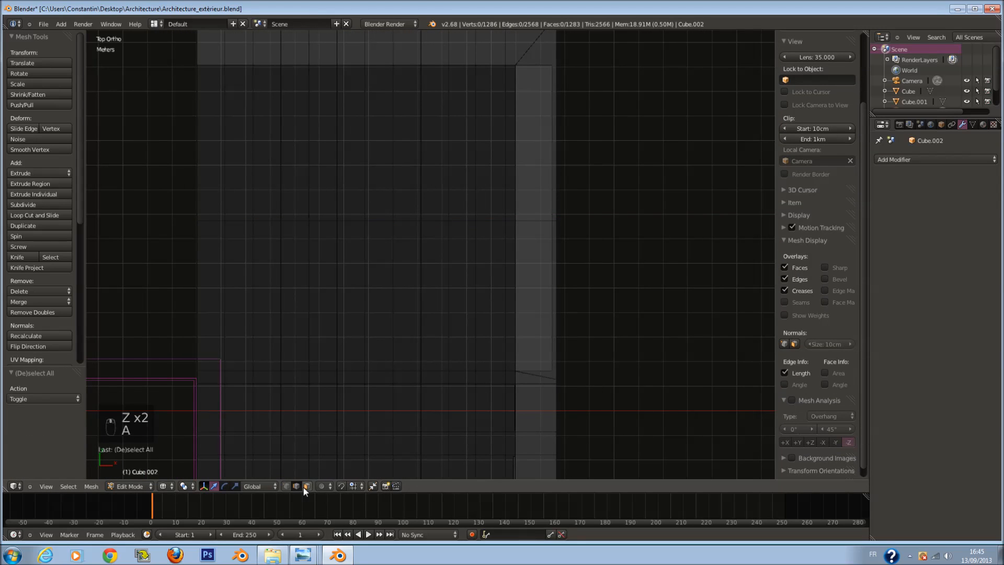
# Step: Select the edge loop that slants across the side ledge and try flattening it by scaling to 0 along Y
pyautogui.keyDown('alt'); pyautogui.rightClick(198, 364); pyautogui.keyUp('alt')
pyautogui.keyDown('alt'); pyautogui.rightClick(266, 370); pyautogui.keyUp('alt')
pyautogui.moveTo(421, 358); pyautogui.dragTo(391, 314, button='middle')
pyautogui.press('KP_7')
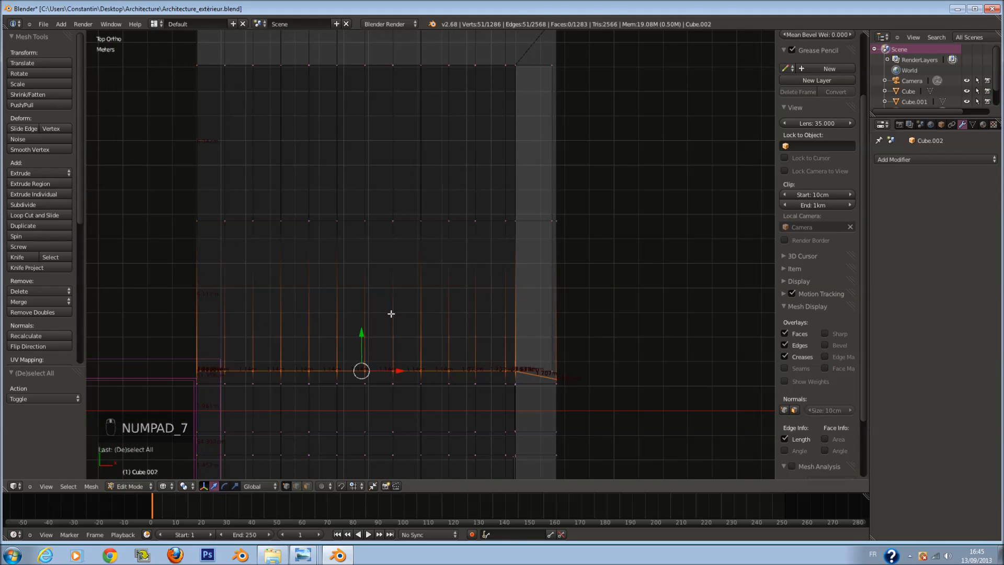
pyautogui.press('s')
pyautogui.press('y')
pyautogui.press('0')
pyautogui.rightClick(391, 313)
# Step: Check the slanted edge loop in wireframe and remove stray vertices from its selection with circle select
pyautogui.scroll(-1, 391, 313)
pyautogui.press('z')
pyautogui.moveTo(391, 314)
pyautogui.mouseDown(button='middle')
pyautogui.moveTo(453, 269)
pyautogui.moveTo(488, 258)
pyautogui.moveTo(502, 293)
pyautogui.mouseUp(button='middle')
pyautogui.press('z')
pyautogui.press('c')
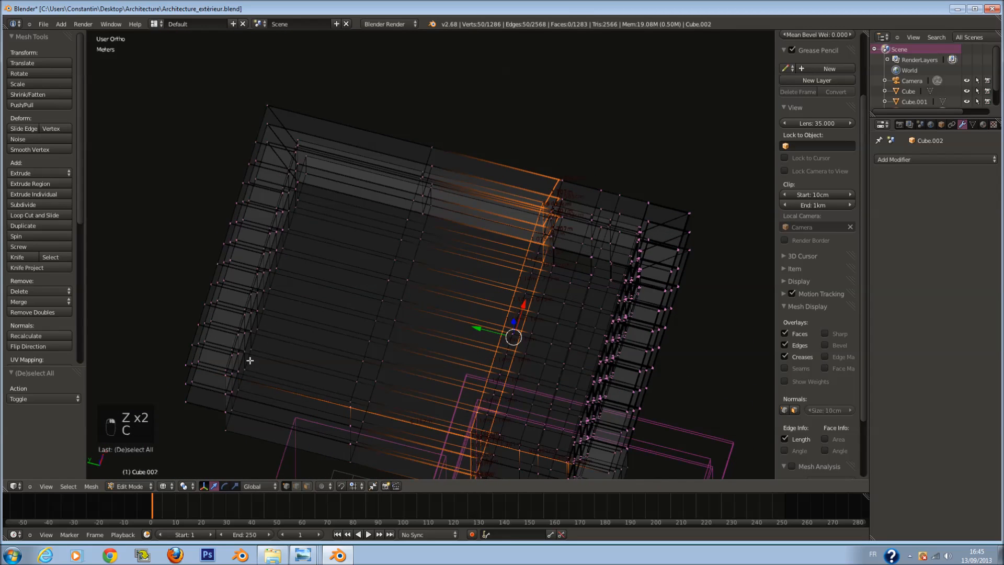
pyautogui.press('KP_7')
pyautogui.press('r')
pyautogui.press('0')
pyautogui.rightClick(289, 371)
pyautogui.scroll(-3, 290, 372)
pyautogui.press('c')
pyautogui.scroll(-2, 308, 410)
pyautogui.moveTo(308, 411); pyautogui.dragTo(305, 389, button='middle')
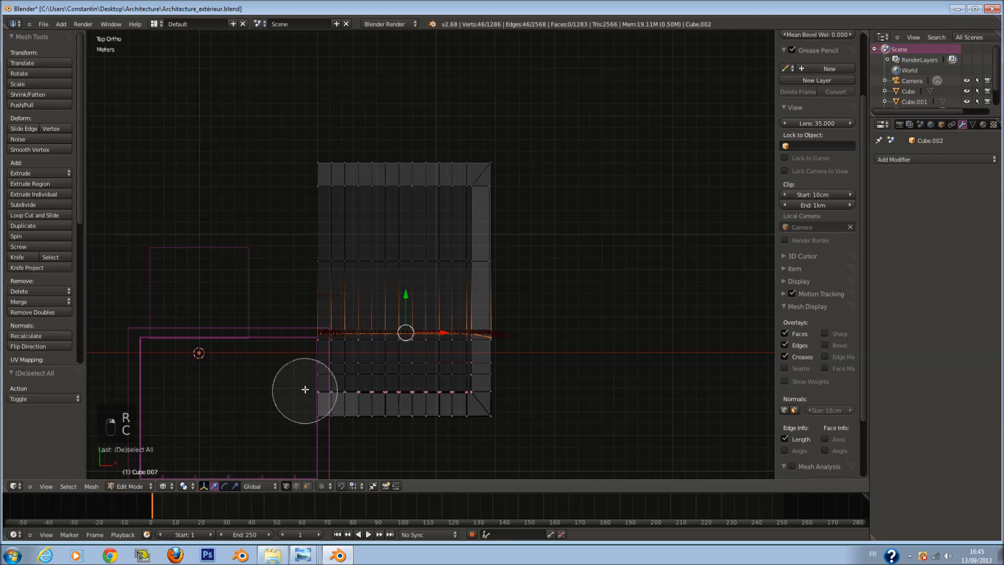
# Step: Trim the remaining stray vertices from the selection in top view and flatten the edge loop by scaling to 0 along Y
pyautogui.rightClick(303, 370)
pyautogui.keyDown('ctrl'); pyautogui.scroll(-4, 337, 379); pyautogui.keyUp('ctrl')
pyautogui.keyDown('shift'); pyautogui.scroll(-8, 360, 403); pyautogui.keyUp('shift')
pyautogui.scroll(10, 360, 402)
pyautogui.press('c')
pyautogui.press('c')
pyautogui.middleClick(161, 171)
pyautogui.rightClick(162, 170)
pyautogui.scroll(-6, 434, 251)
pyautogui.keyDown('shift'); pyautogui.scroll(6, 435, 251); pyautogui.keyUp('shift')
pyautogui.keyDown('ctrl'); pyautogui.scroll(4, 533, 254); pyautogui.keyUp('ctrl')
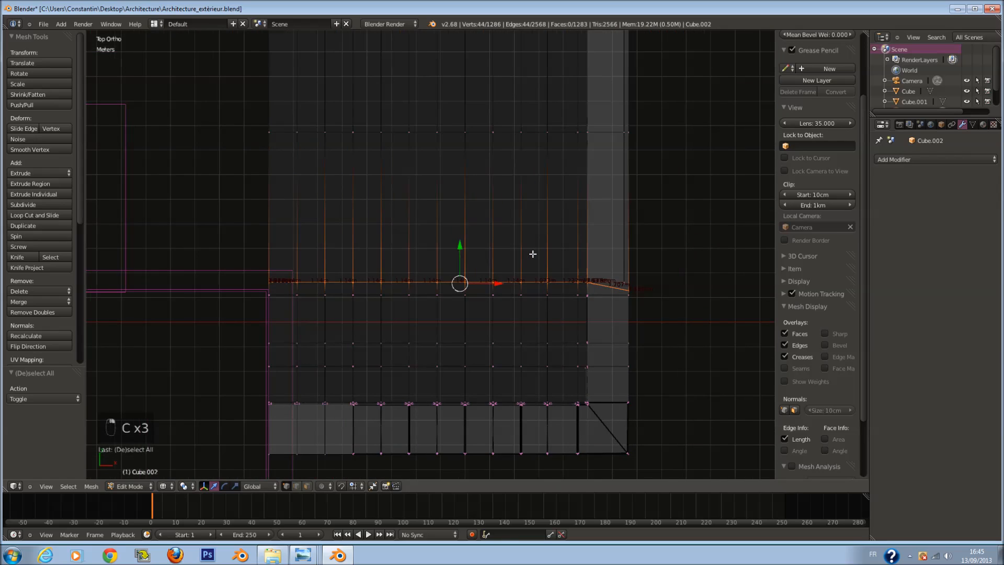
pyautogui.press('s')
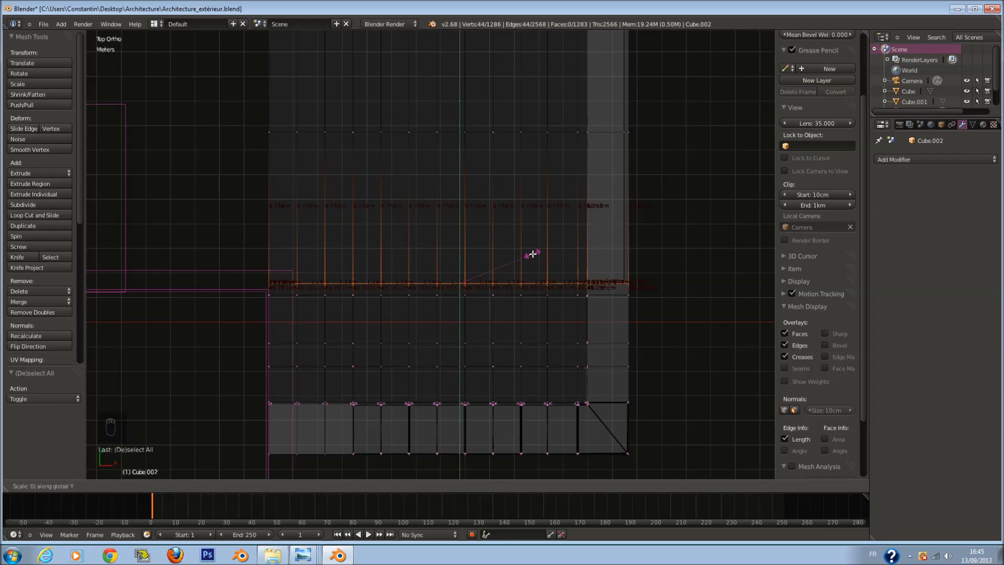
pyautogui.press('Return')
# Step: Try moving the flattened edge loop along Y and undo the move
pyautogui.press('g')
pyautogui.press('y')
pyautogui.click(533, 240)
pyautogui.hotkey('ctrl', 'z')
# Step: Add the missing vertices at the side ledge to the loop selection and scale it to 0 along Y
pyautogui.press('c')
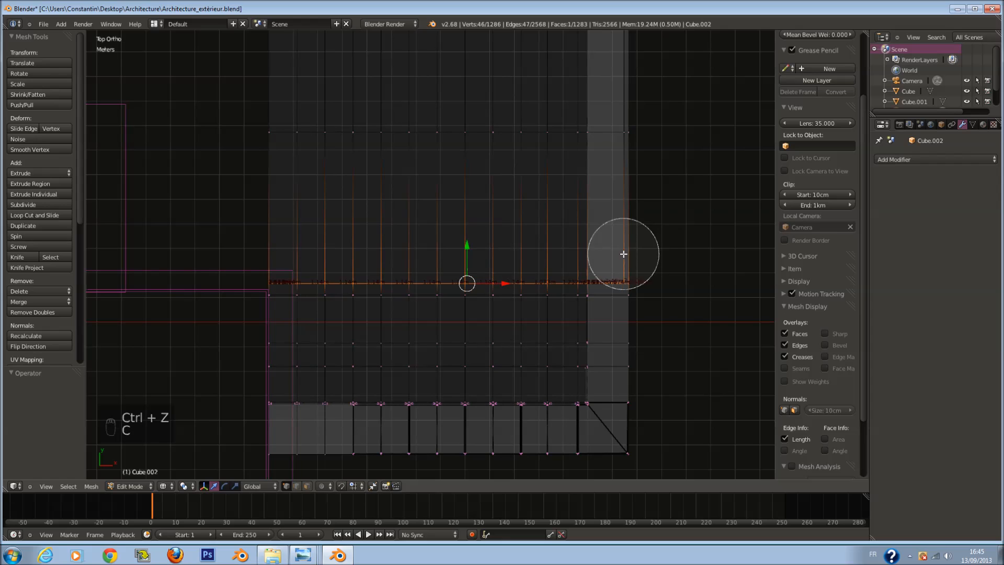
pyautogui.rightClick(311, 259)
pyautogui.press('r')
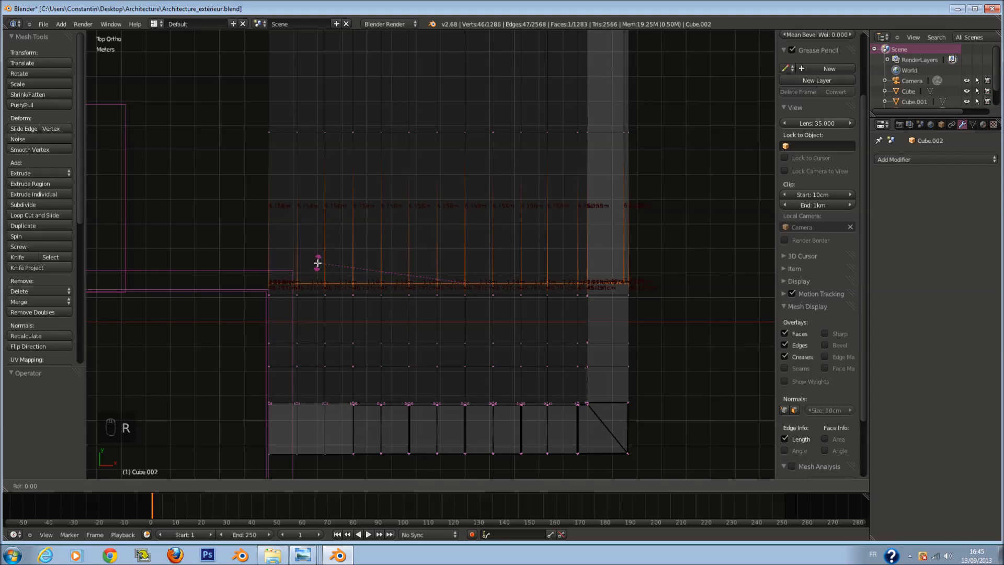
pyautogui.press('Return')
# Step: Try moving the straightened edge loop 1.218 m along Y and undo the move
pyautogui.press('g')
pyautogui.rightClick(444, 271)
pyautogui.press('g')
pyautogui.press('y')
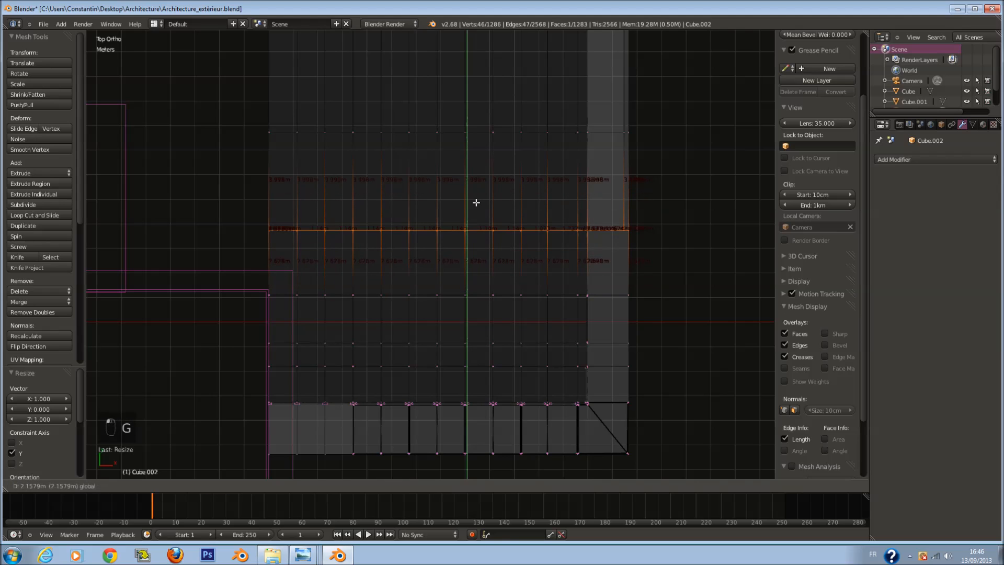
pyautogui.click(490, 228)
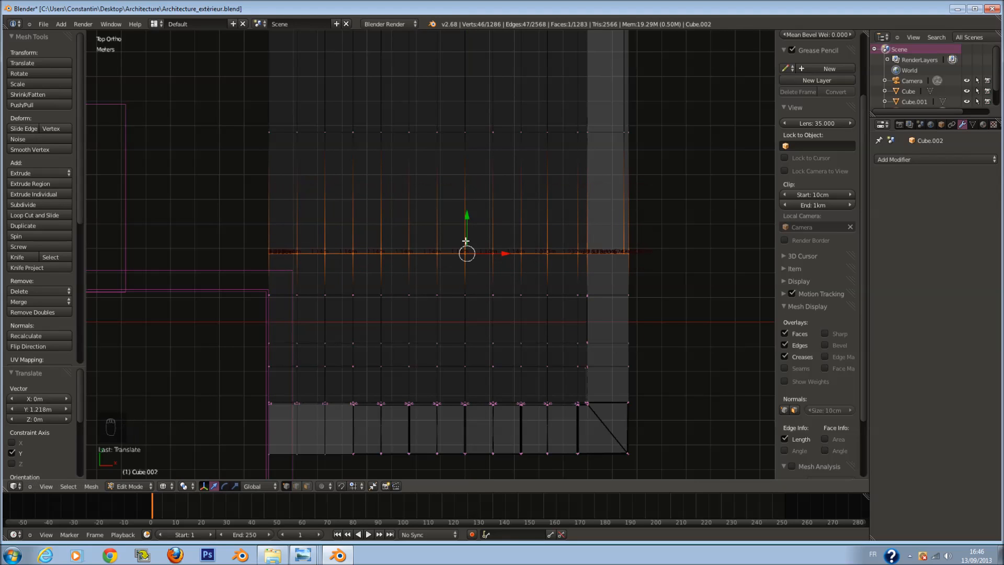
pyautogui.hotkey('ctrl', 'z')
# Step: Deselect the loop vertices around the ground-floor wall beside the doorway with circle select in wireframe
pyautogui.moveTo(461, 248)
pyautogui.mouseDown(button='middle')
pyautogui.moveTo(565, 253)
pyautogui.moveTo(479, 202)
pyautogui.moveTo(506, 376)
pyautogui.mouseUp(button='middle')
pyautogui.press('z')
pyautogui.scroll(5, 560, 275)
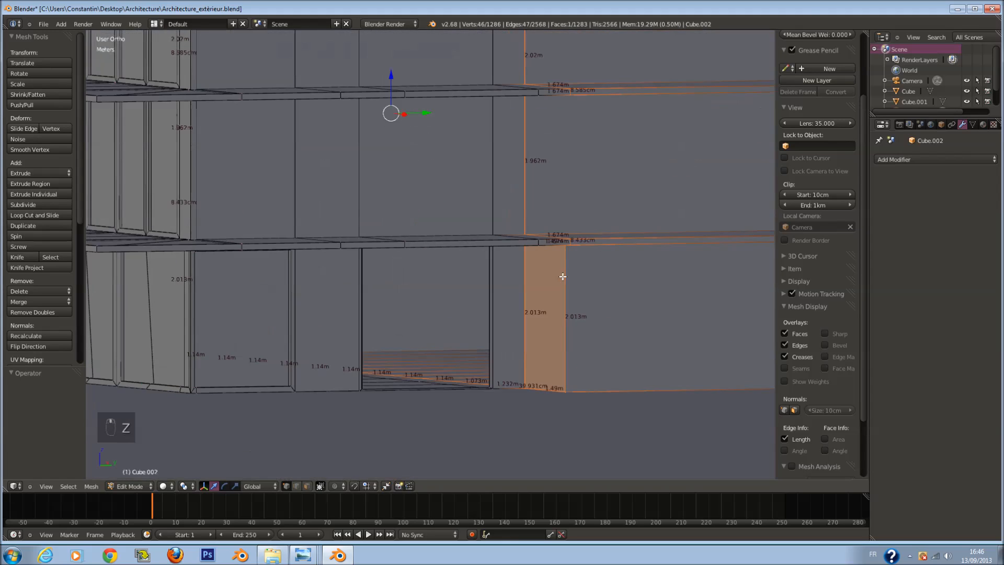
pyautogui.press('z')
pyautogui.press('c')
pyautogui.moveTo(582, 403); pyautogui.dragTo(558, 357, button='middle')
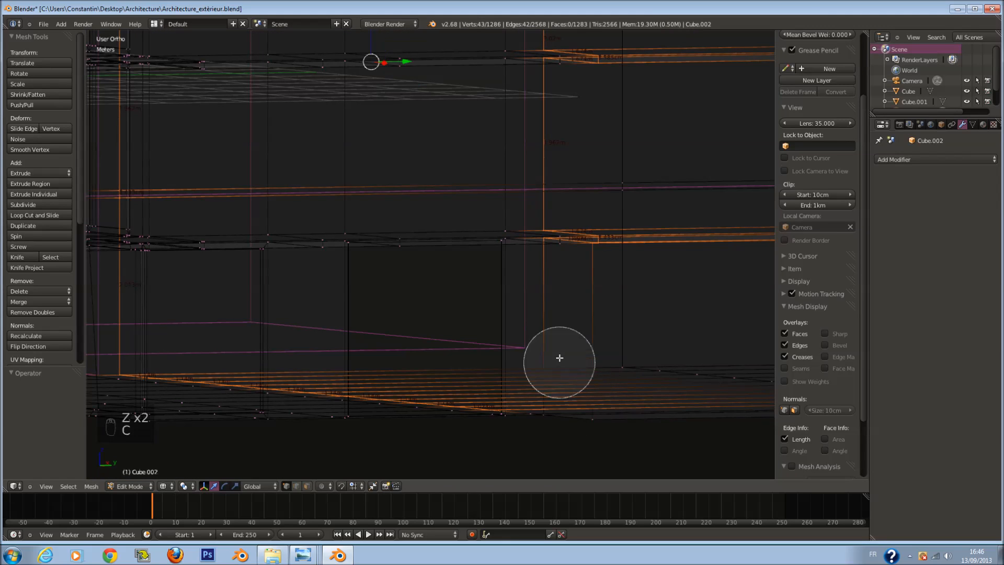
pyautogui.rightClick(569, 272)
pyautogui.press('z')
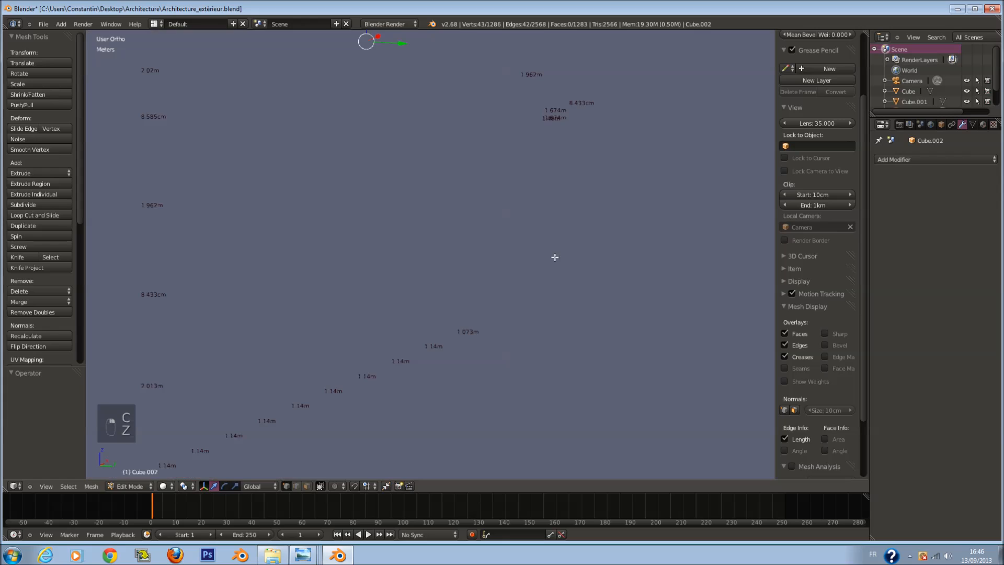
pyautogui.press('z')
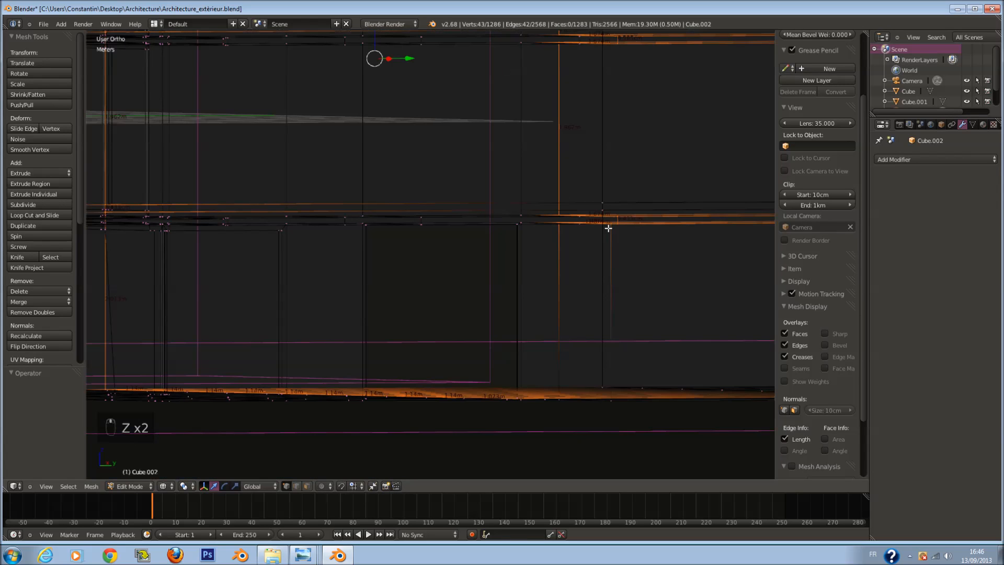
pyautogui.press('c')
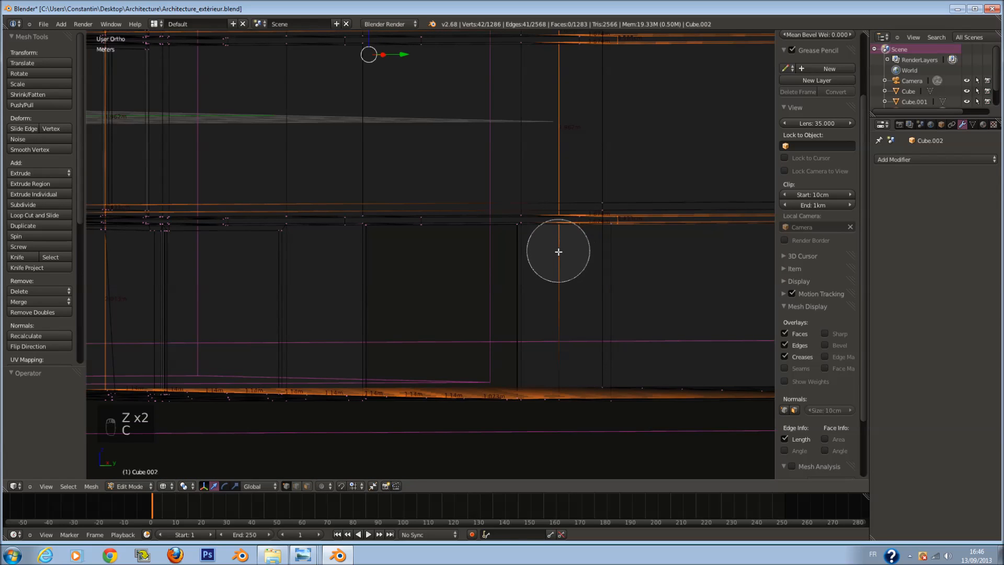
pyautogui.rightClick(593, 247)
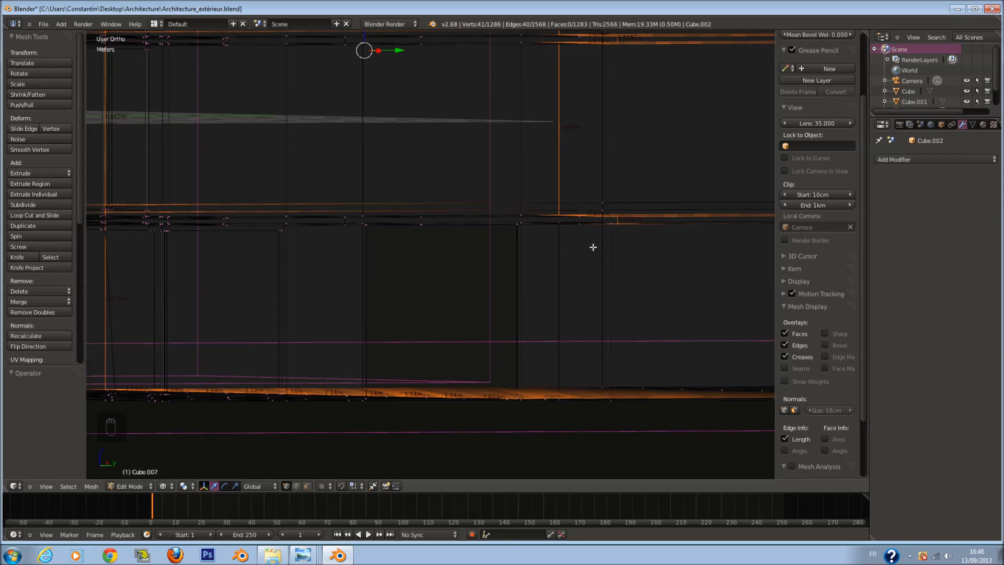
# Step: Try shifting the reduced loop selection along Y in top view and undo the shift
pyautogui.press('KP_7')
pyautogui.scroll(-6, 644, 298)
pyautogui.keyDown('shift'); pyautogui.scroll(6, 605, 293); pyautogui.keyUp('shift')
pyautogui.scroll(1, 473, 326)
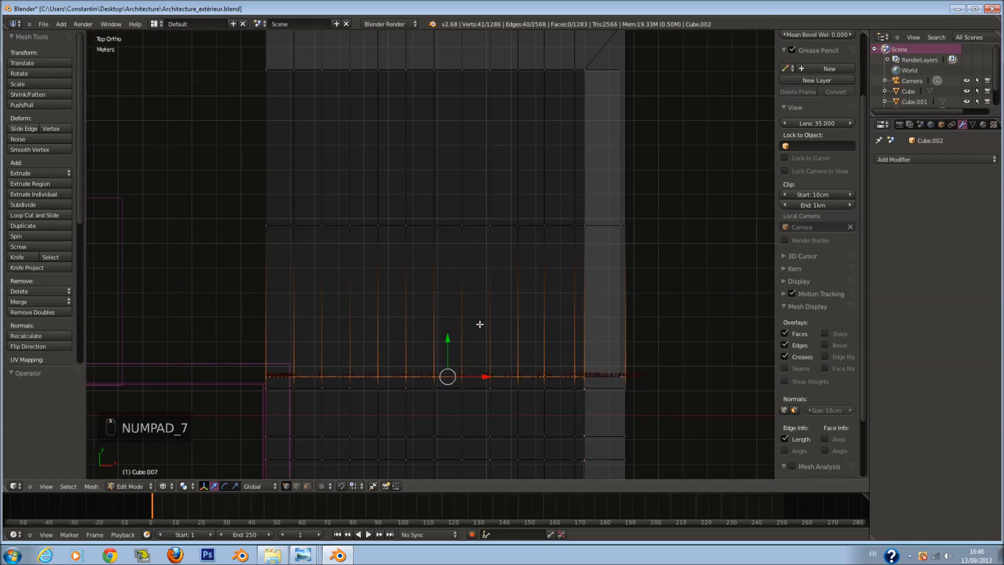
pyautogui.moveTo(446, 340); pyautogui.dragTo(446, 319)
pyautogui.hotkey('ctrl', 'z')
pyautogui.scroll(1, 607, 398)
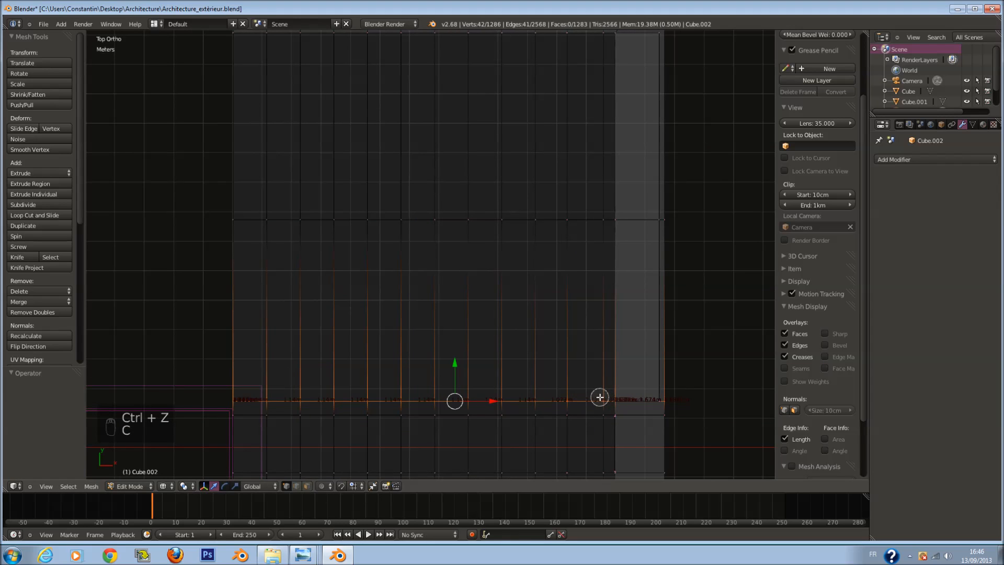
# Step: Try moving the reduced loop selection again, check the lower ledge from an angle, and undo the move
pyautogui.moveTo(449, 362); pyautogui.dragTo(467, 308)
pyautogui.moveTo(526, 352); pyautogui.dragTo(466, 254, button='middle')
pyautogui.scroll(6, 482, 290)
pyautogui.moveTo(479, 357)
pyautogui.keyDown('shift'); pyautogui.mouseDown(button='middle')
pyautogui.moveTo(480, 289)
pyautogui.moveTo(547, 312)
pyautogui.moveTo(557, 272)
pyautogui.mouseUp(button='middle'); pyautogui.keyUp('shift')
pyautogui.press('z')
pyautogui.hotkey('ctrl', 'z')
pyautogui.press('z')
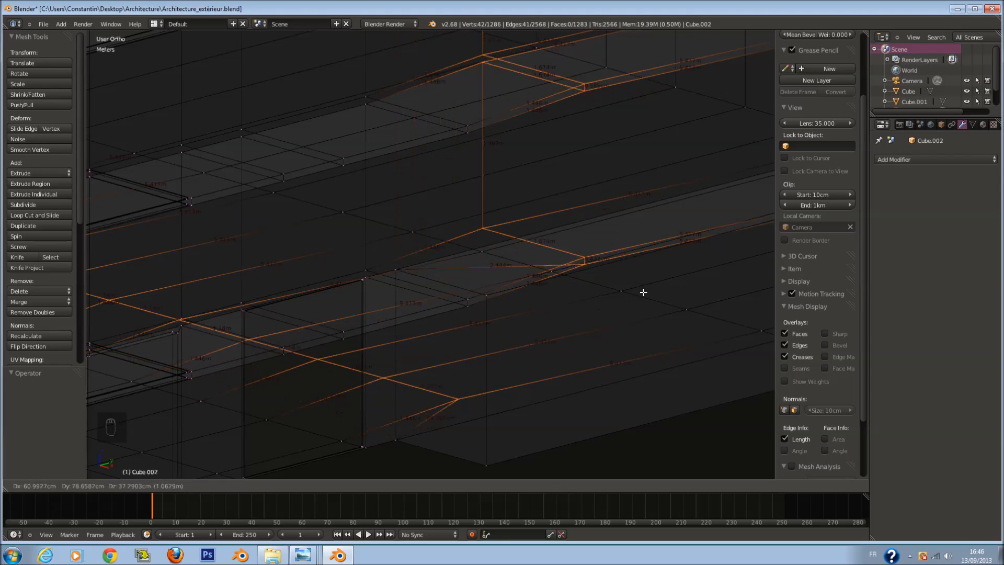
pyautogui.click(643, 301)
# Step: Deselect the lower ledge's edge vertices with circle select and add its inner corner vertex back to the selection
pyautogui.scroll(4, 441, 291)
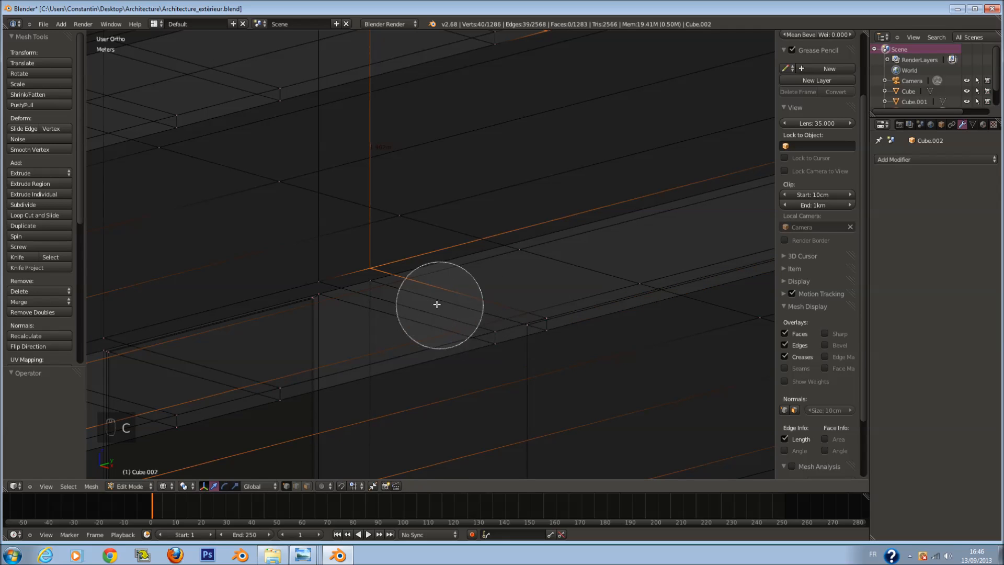
pyautogui.rightClick(404, 289)
pyautogui.scroll(-5, 437, 334)
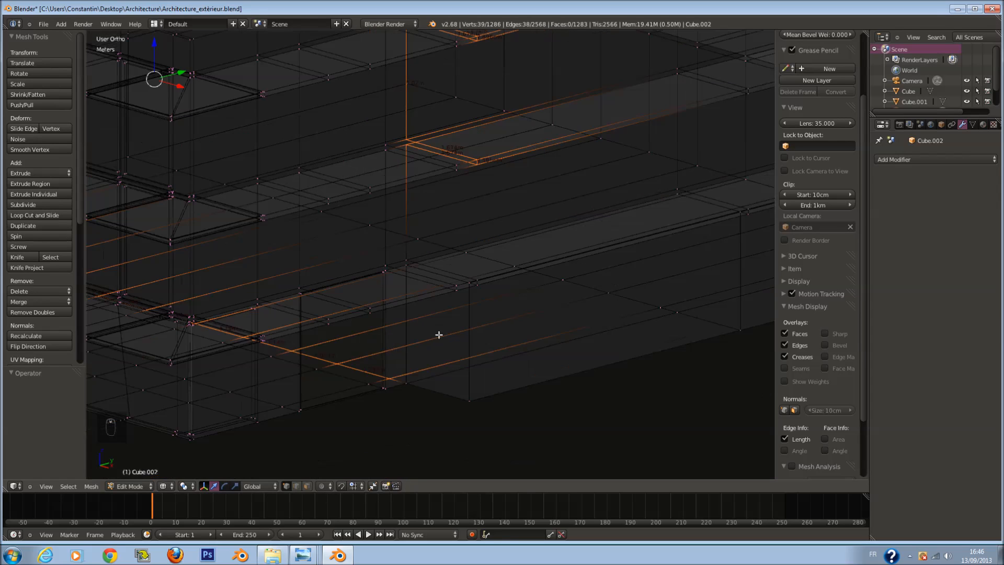
pyautogui.scroll(3, 432, 265)
pyautogui.keyDown('shift'); pyautogui.rightClick(396, 263); pyautogui.keyUp('shift')
pyautogui.scroll(-1, 396, 263)
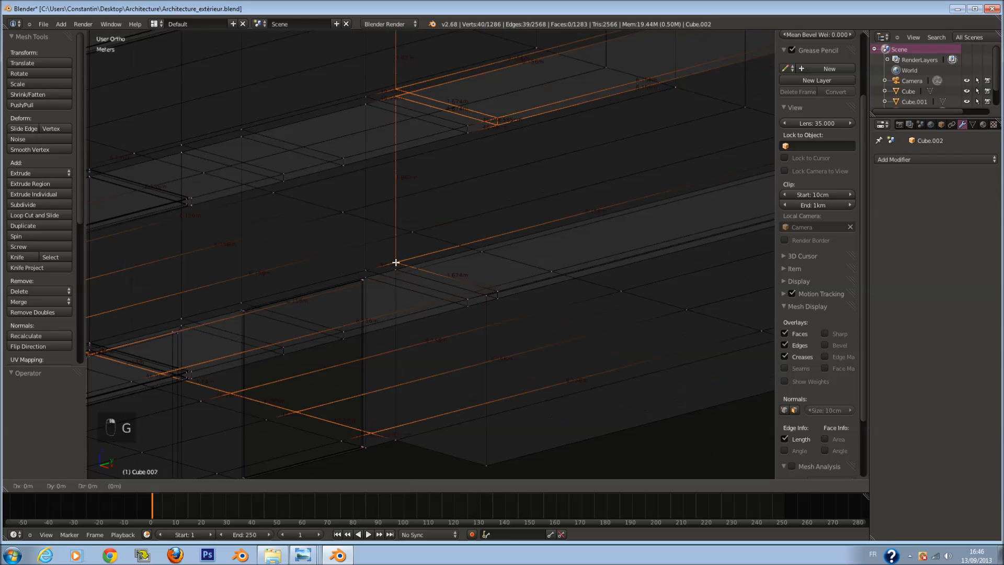
pyautogui.rightClick(463, 238)
# Step: Try moving the trimmed loop selection 2.463 m along Y, check it from an angle, and move it farther along Y
pyautogui.press('KP_7')
pyautogui.moveTo(399, 405); pyautogui.dragTo(402, 322)
pyautogui.press('z')
pyautogui.press('z')
pyautogui.moveTo(464, 325)
pyautogui.mouseDown(button='middle')
pyautogui.moveTo(459, 287)
pyautogui.moveTo(416, 252)
pyautogui.mouseUp(button='middle')
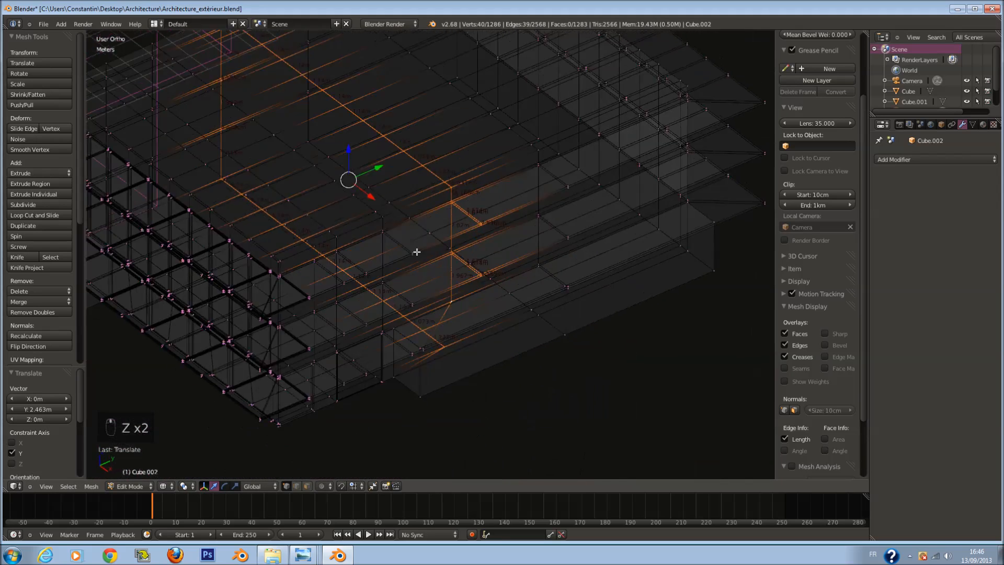
pyautogui.press('z')
pyautogui.press('KP_7')
pyautogui.press('z')
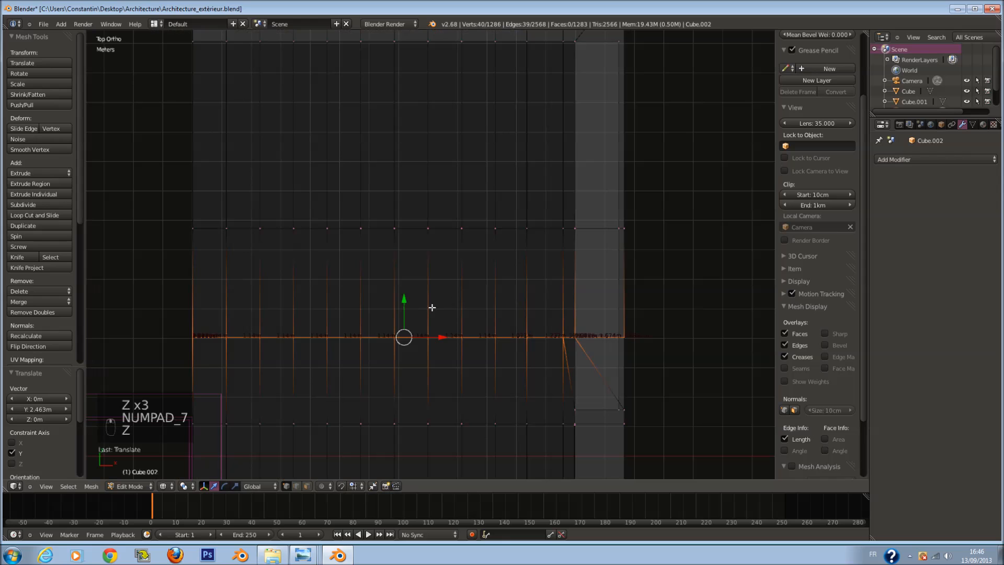
pyautogui.moveTo(405, 300); pyautogui.dragTo(410, 267)
# Step: Try adding one centred loop cut beside the moved loop and check the ground-floor corner in wireframe
pyautogui.press('a')
pyautogui.hotkey('ctrl', 'r')
pyautogui.click(590, 377)
pyautogui.rightClick(590, 377)
pyautogui.press('z')
pyautogui.hotkey('ctrl', 'z')
pyautogui.moveTo(615, 387); pyautogui.dragTo(422, 361, button='middle')
pyautogui.press('z')
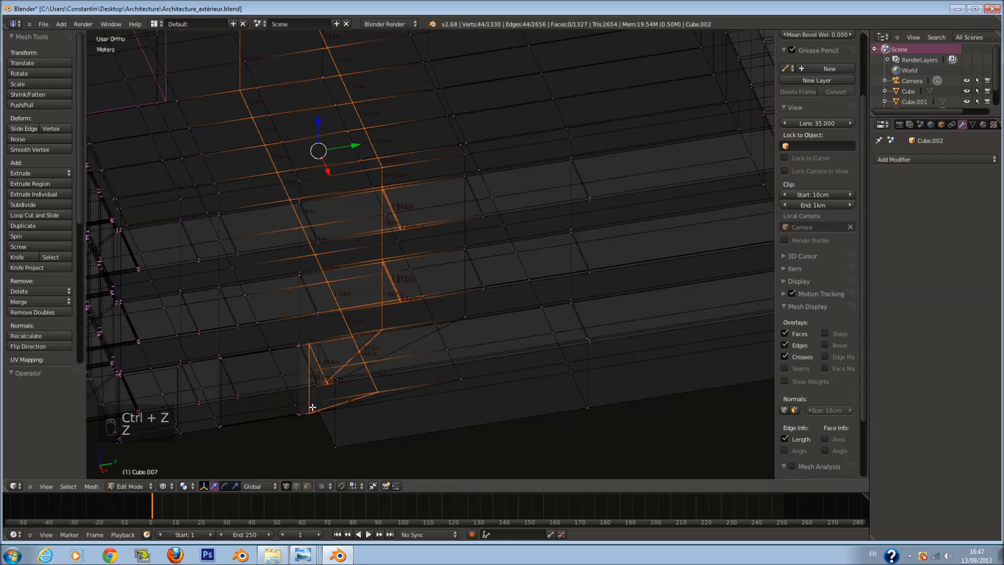
# Step: Undo the trial loop cut, the loop moves and the selection trimming, and return to top view
pyautogui.hotkey('ctrl', 'z')
pyautogui.hotkey('ctrl', 'z')
pyautogui.hotkey('ctrl', 'z')
pyautogui.hotkey('ctrl', 'z')
pyautogui.hotkey('ctrl', 'z')
pyautogui.hotkey('ctrl', 'z')
pyautogui.hotkey('ctrl', 'z')
pyautogui.press('KP_7')
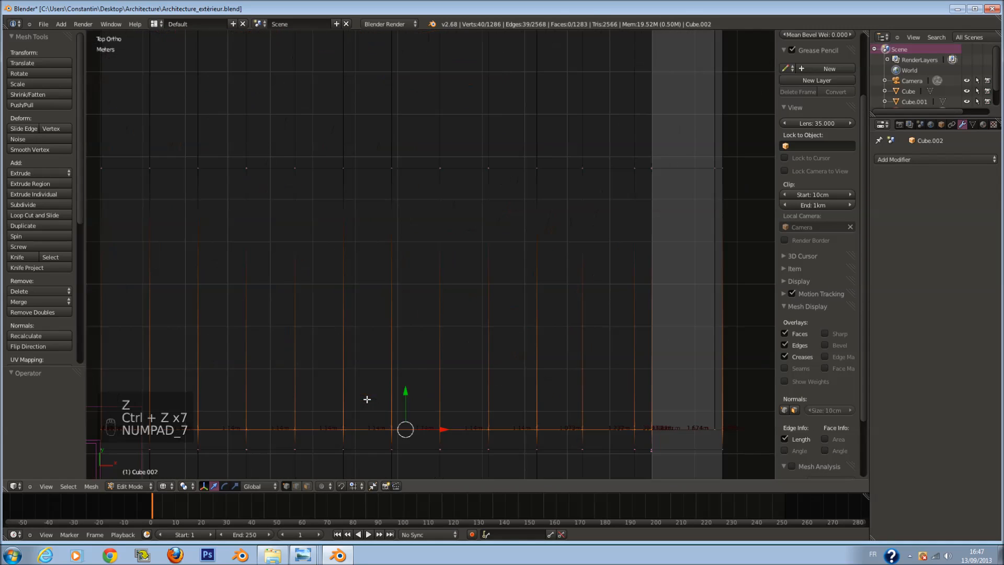
pyautogui.scroll(2, 477, 368)
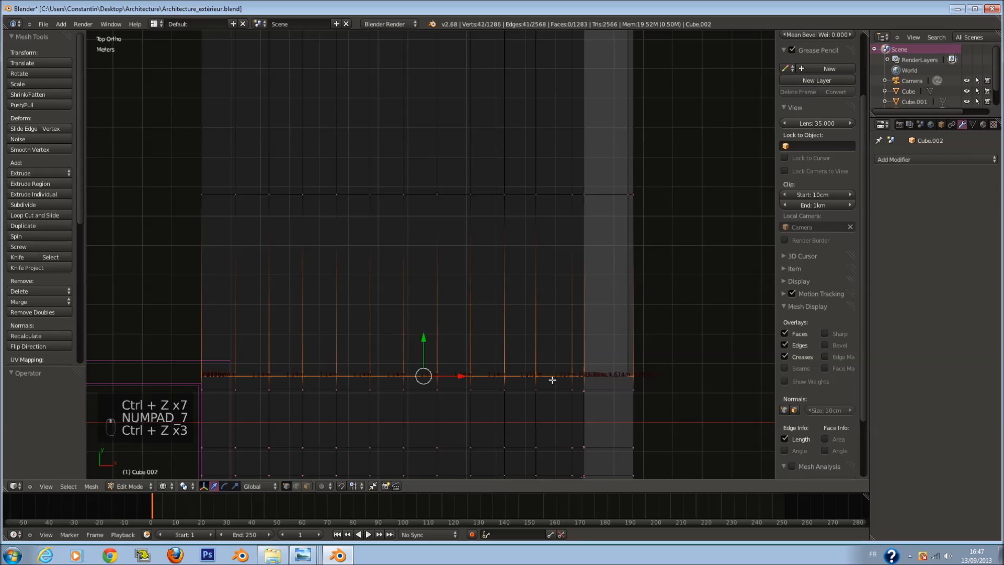
# Step: Select the complete edge loop with circle select, scale it to 0 along Y, and move it farther along Y
pyautogui.press('c')
pyautogui.moveTo(632, 361)
pyautogui.mouseDown()
pyautogui.moveTo(245, 355)
pyautogui.moveTo(650, 357)
pyautogui.mouseUp()
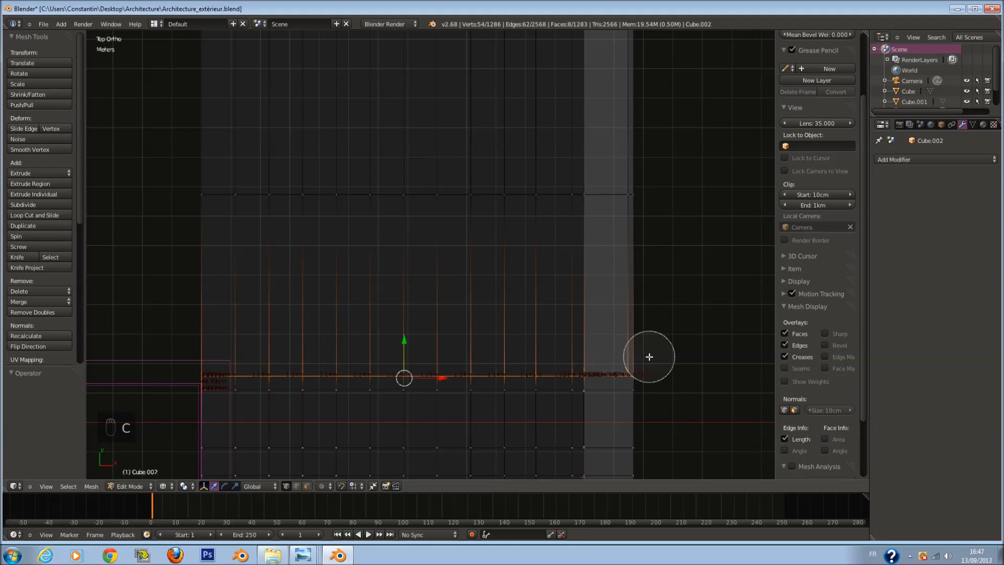
pyautogui.press('r')
pyautogui.press('s')
pyautogui.rightClick(649, 357)
pyautogui.hotkey('ctrl', 'z')
pyautogui.press('c')
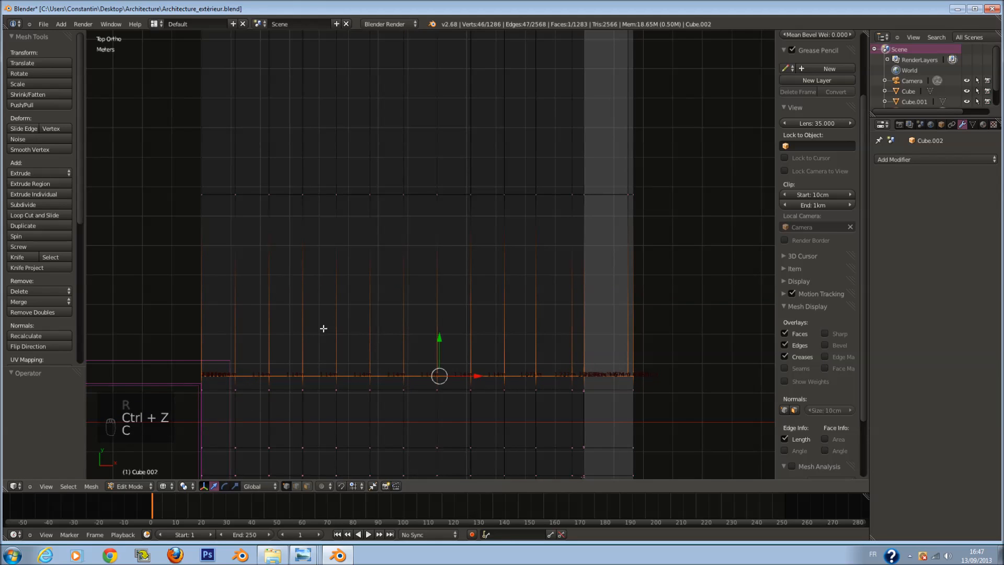
pyautogui.press('r')
pyautogui.click(439, 302)
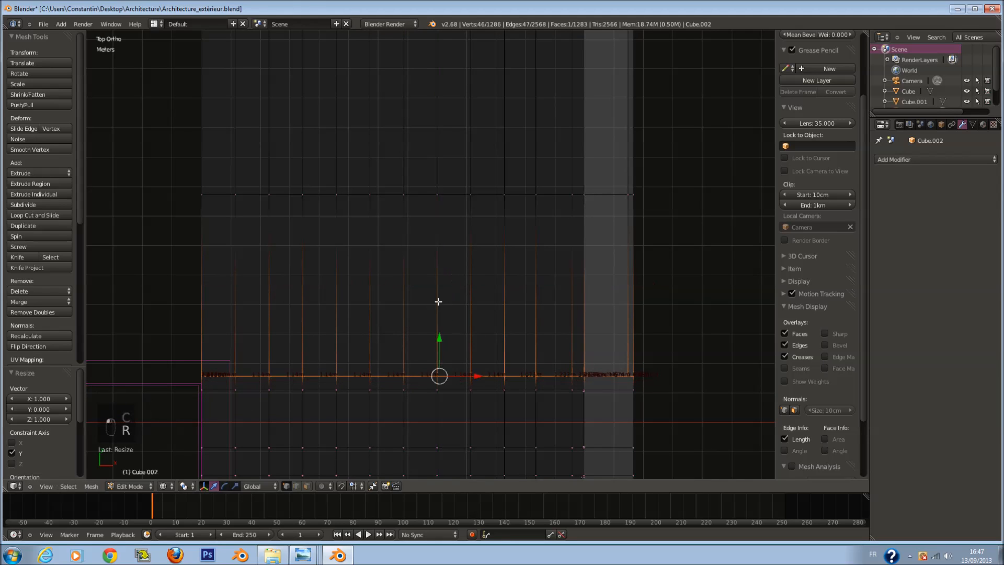
# Step: Add one loop cut midway in the widened section between the moved loop and its front neighbour
pyautogui.press('a')
pyautogui.hotkey('ctrl', 'r')
pyautogui.click(634, 345)
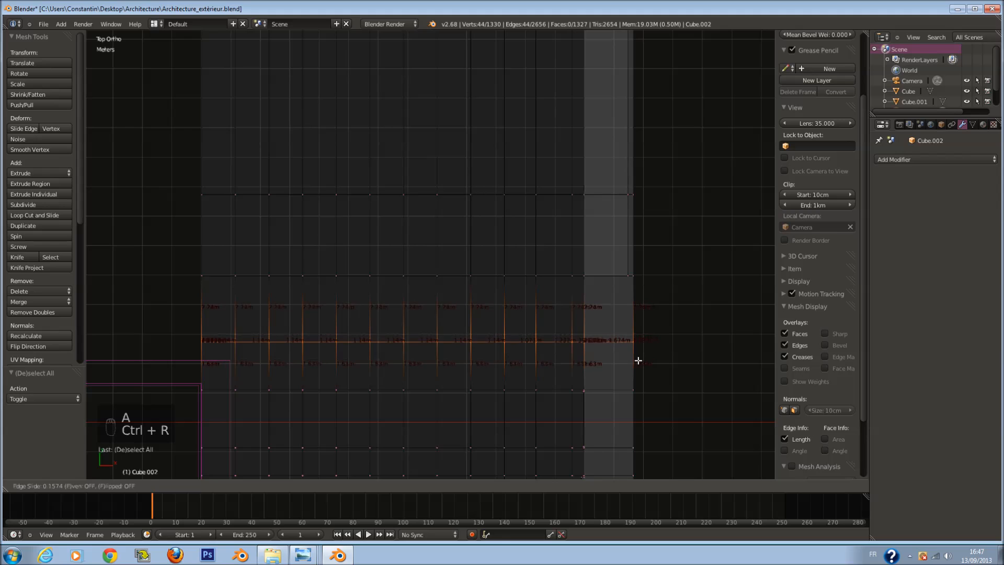
pyautogui.click(638, 354)
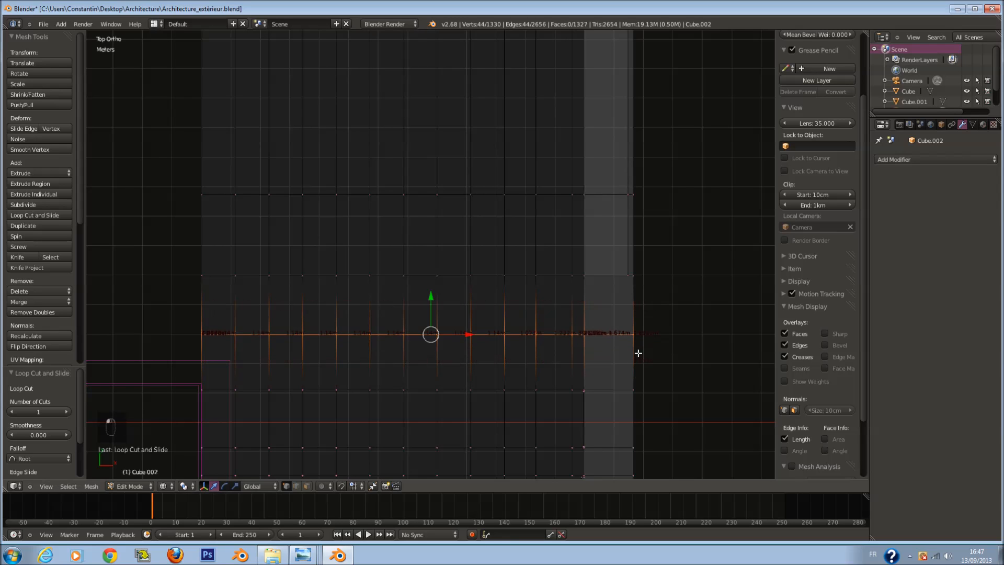
# Step: Select the next edge loop along the long side with circle select and move it along Y closer to the new sections
pyautogui.press('a')
pyautogui.press('c')
pyautogui.moveTo(624, 273); pyautogui.dragTo(276, 275)
pyautogui.rightClick(275, 275)
pyautogui.press('a')
pyautogui.press('c')
pyautogui.moveTo(178, 194); pyautogui.dragTo(638, 204)
pyautogui.moveTo(484, 188)
pyautogui.mouseDown()
pyautogui.moveTo(426, 190)
pyautogui.moveTo(440, 177)
pyautogui.mouseUp()
pyautogui.rightClick(238, 184)
pyautogui.click(470, 181)
# Step: Add one loop cut in the large remaining section, slide it toward the moved loop, and scale it to 0 along Y
pyautogui.press('a')
pyautogui.hotkey('ctrl', 'r')
pyautogui.click(617, 152)
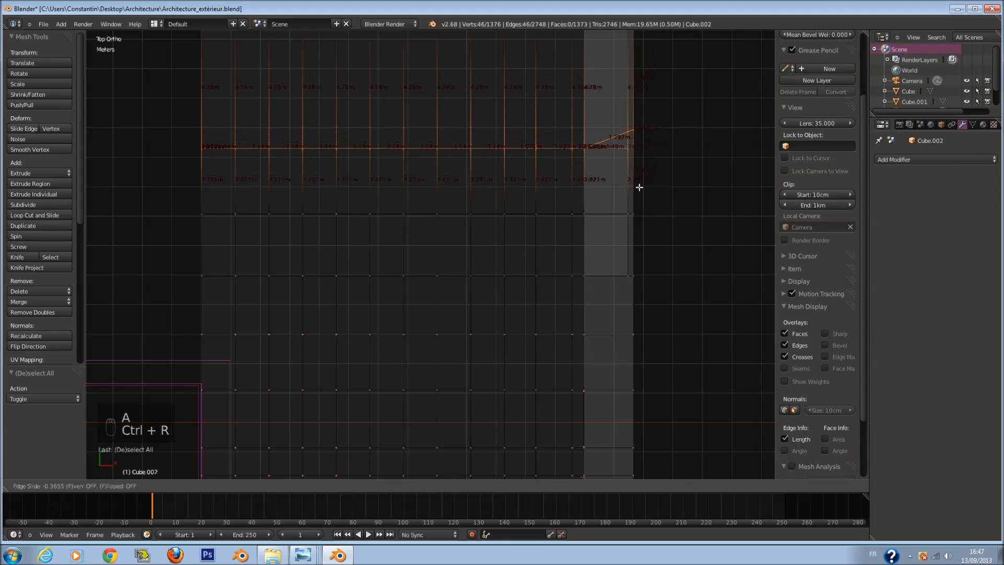
pyautogui.click(639, 189)
pyautogui.press('r')
pyautogui.press('0')
pyautogui.click(637, 191)
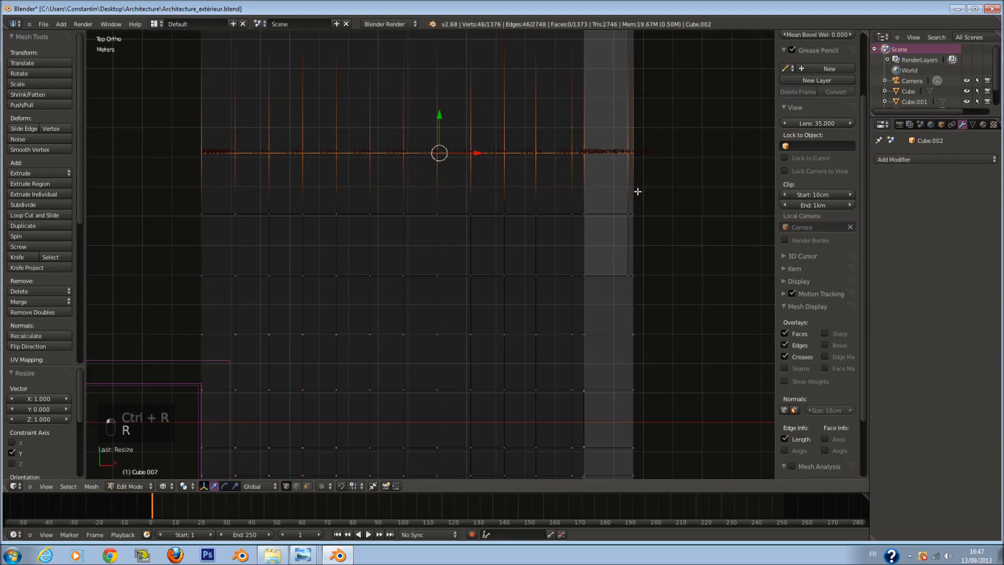
# Step: Add another loop cut between the last cut and the far end ledge, slide it, and scale it to 0 along Y
pyautogui.keyDown('shift'); pyautogui.scroll(8, 637, 190); pyautogui.keyUp('shift')
pyautogui.press('a')
pyautogui.hotkey('ctrl', 'r')
pyautogui.click(611, 209)
pyautogui.click(619, 225)
pyautogui.press('r')
pyautogui.press('s')
pyautogui.press('y')
pyautogui.press('0')
pyautogui.click(615, 239)
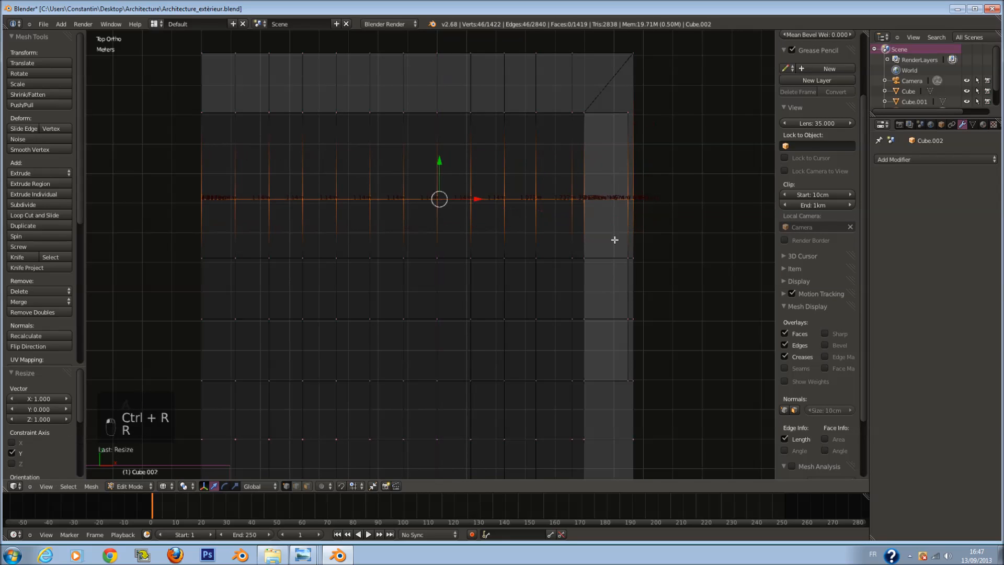
# Step: Save the file, select the block's entire mesh, and remove its doubled vertices
pyautogui.scroll(-4, 614, 239)
pyautogui.keyDown('shift'); pyautogui.scroll(-5, 586, 298); pyautogui.keyUp('shift')
pyautogui.press('z')
pyautogui.scroll(3, 558, 352)
pyautogui.moveTo(558, 345); pyautogui.dragTo(529, 312, button='middle')
pyautogui.hotkey('ctrl', 's')
pyautogui.press('a')
pyautogui.press('a')
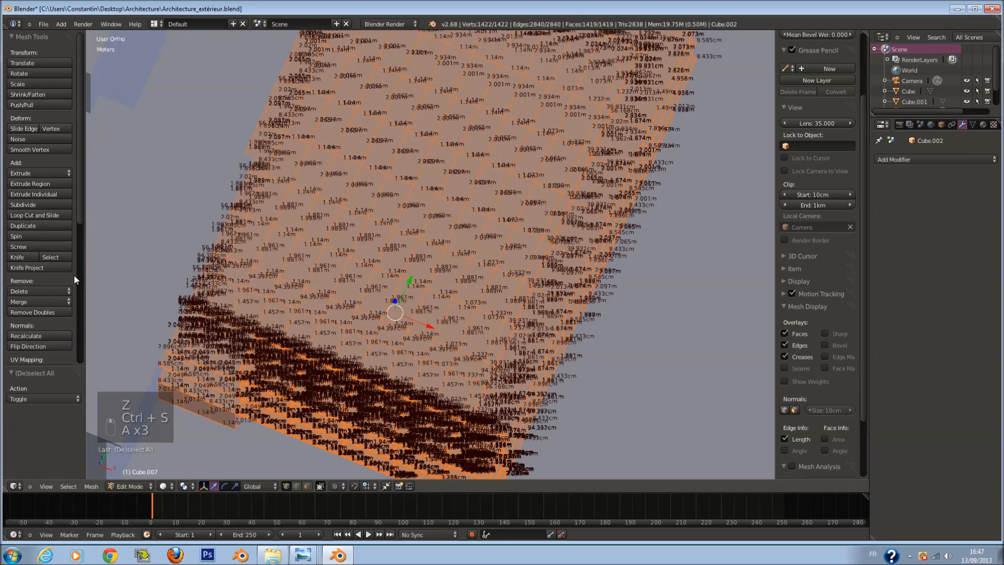
pyautogui.click(55, 312)
# Step: Inspect the block's side ledges in both shading modes and switch to Object Mode
pyautogui.moveTo(528, 293); pyautogui.dragTo(556, 265, button='middle')
pyautogui.press('z')
pyautogui.press('z')
pyautogui.scroll(6, 556, 265)
pyautogui.press('Tab')
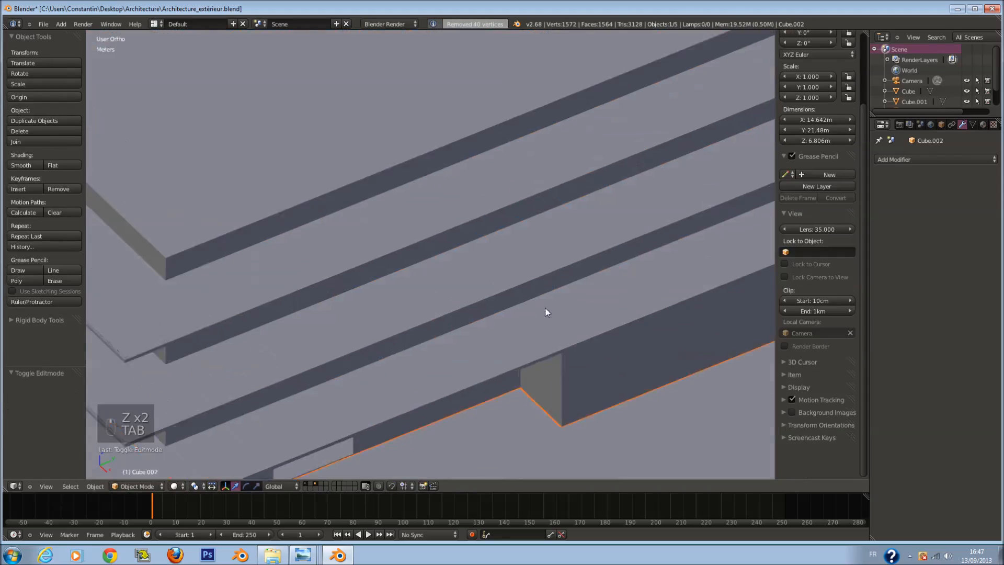
# Step: Open the ledged block's mesh for editing, save the file, clear the selection, and switch to face selection
pyautogui.press('Tab')
pyautogui.hotkey('ctrl', 's')
pyautogui.click(561, 321)
pyautogui.moveTo(561, 321); pyautogui.dragTo(538, 330, button='middle')
pyautogui.press('a')
pyautogui.scroll(-3, 538, 319)
pyautogui.hotkey('ctrl', 's')
pyautogui.click(538, 330)
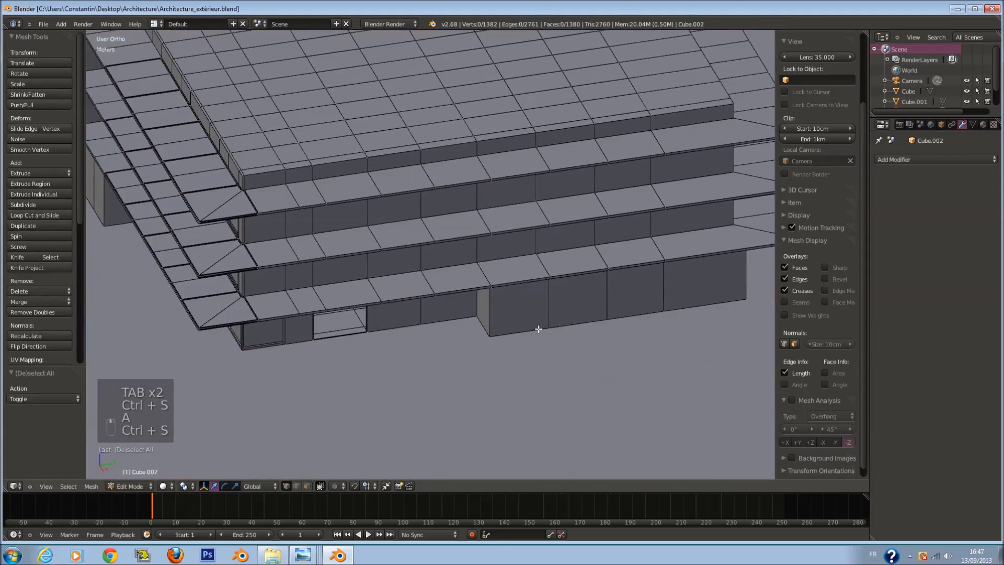
pyautogui.scroll(1, 435, 372)
pyautogui.keyDown('ctrl'); pyautogui.scroll(-7, 424, 407); pyautogui.keyUp('ctrl')
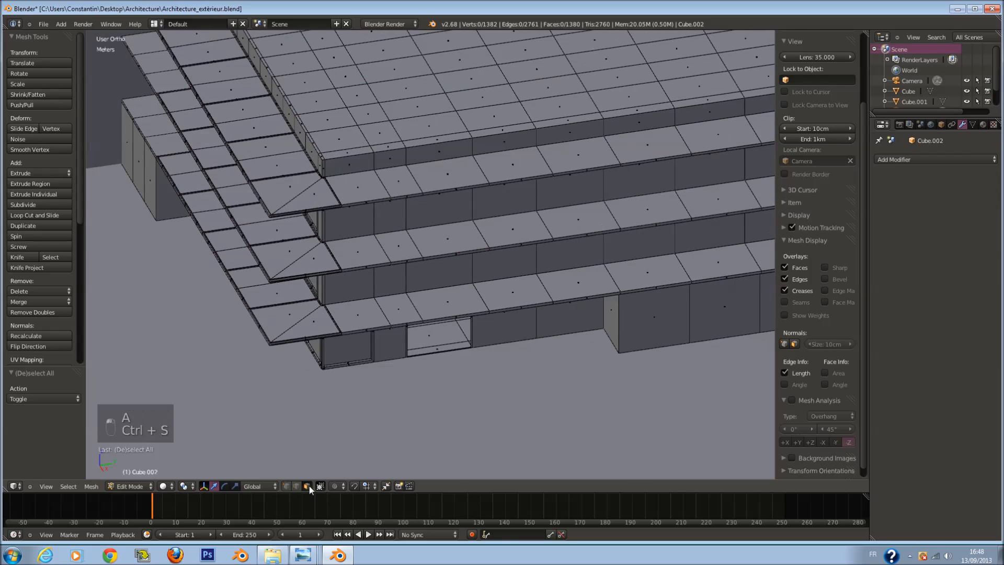
# Step: In top wireframe view, circle-select the side ledge faces of the two sections nearest the front corner, through all levels
pyautogui.press('KP_7')
pyautogui.press('z')
pyautogui.press('a')
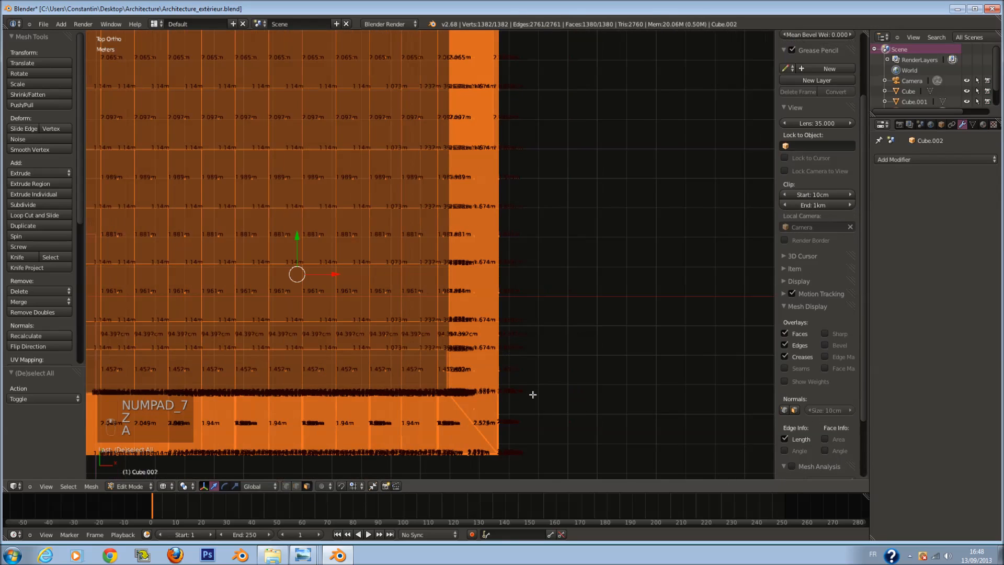
pyautogui.press('a')
pyautogui.click(521, 418)
pyautogui.rightClick(521, 417)
pyautogui.keyDown('shift'); pyautogui.scroll(2, 521, 410); pyautogui.keyUp('shift')
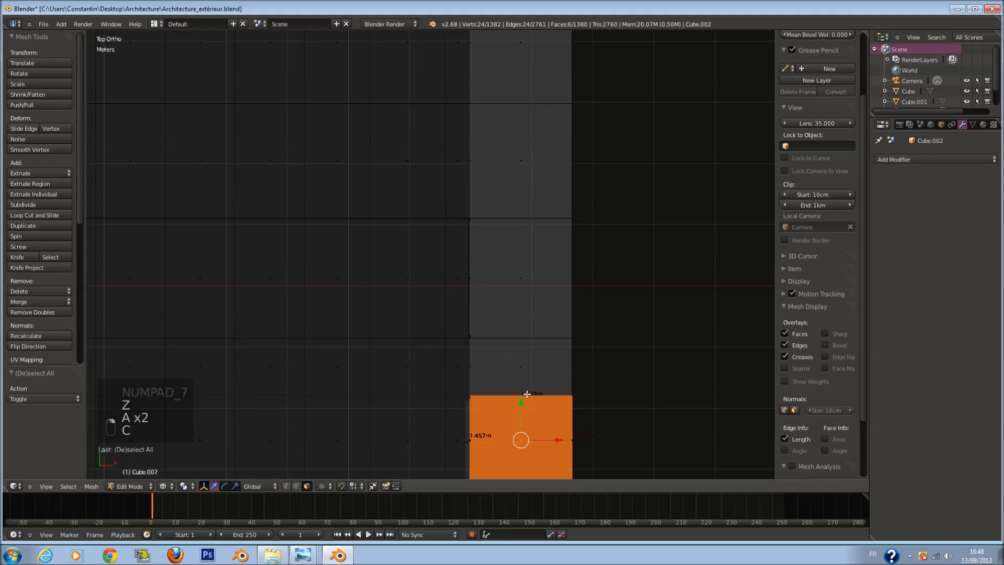
pyautogui.press('c')
pyautogui.click(525, 385)
pyautogui.rightClick(525, 385)
# Step: Extrude the two selected corner sections of the side ledges in place
pyautogui.press('z')
pyautogui.scroll(-2, 526, 384)
pyautogui.press('z')
pyautogui.keyDown('shift'); pyautogui.scroll(-1, 522, 360); pyautogui.keyUp('shift')
pyautogui.scroll(1, 547, 384)
pyautogui.press('e')
pyautogui.rightClick(551, 382)
pyautogui.keyDown('shift'); pyautogui.scroll(5, 535, 354); pyautogui.keyUp('shift')
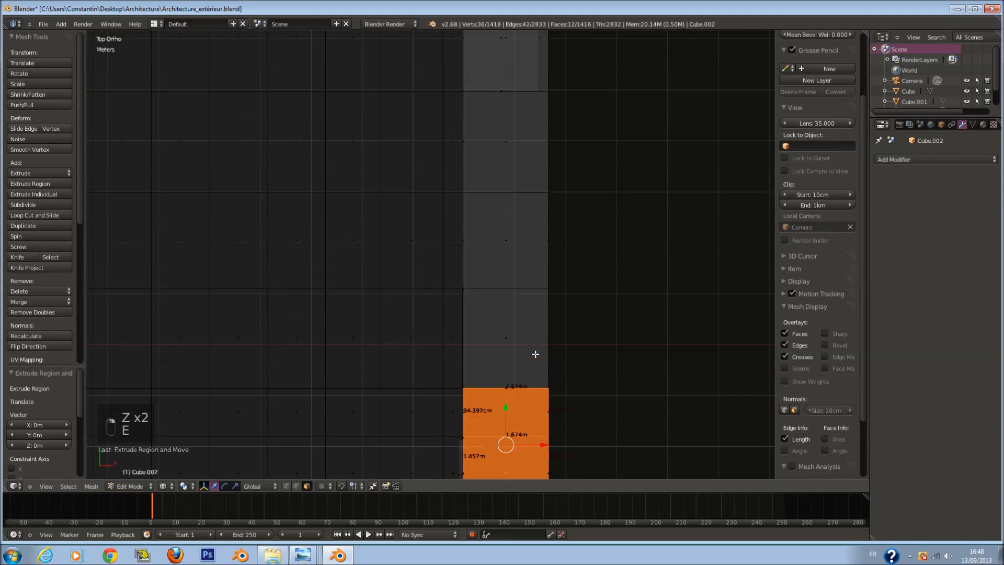
# Step: Circle-select the third side ledge section from the front corner through all levels and extrude its faces in place
pyautogui.press('a')
pyautogui.press('c')
pyautogui.click(507, 379)
pyautogui.rightClick(507, 378)
pyautogui.keyDown('shift'); pyautogui.scroll(2, 512, 377); pyautogui.keyUp('shift')
pyautogui.press('e')
pyautogui.rightClick(562, 374)
pyautogui.keyDown('shift'); pyautogui.scroll(3, 528, 355); pyautogui.keyUp('shift')
# Step: Select only the fourth side ledge section on all levels and extrude its faces in place
pyautogui.press('a')
pyautogui.press('c')
pyautogui.click(512, 345)
pyautogui.rightClick(512, 345)
pyautogui.keyDown('shift'); pyautogui.scroll(4, 553, 345); pyautogui.keyUp('shift')
pyautogui.press('e')
pyautogui.rightClick(576, 354)
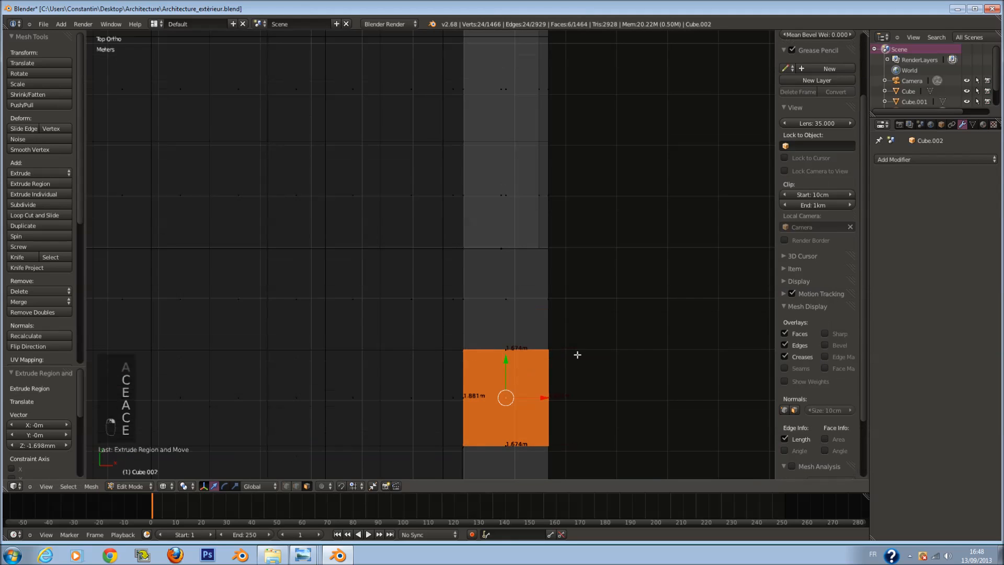
# Step: Select only the fifth side ledge section on all levels, extrude its faces in place, and clear the selection
pyautogui.keyDown('shift'); pyautogui.scroll(2, 560, 350); pyautogui.keyUp('shift')
pyautogui.press('a')
pyautogui.press('c')
pyautogui.press('e')
pyautogui.rightClick(574, 347)
pyautogui.keyDown('shift'); pyautogui.scroll(4, 549, 337); pyautogui.keyUp('shift')
pyautogui.press('a')
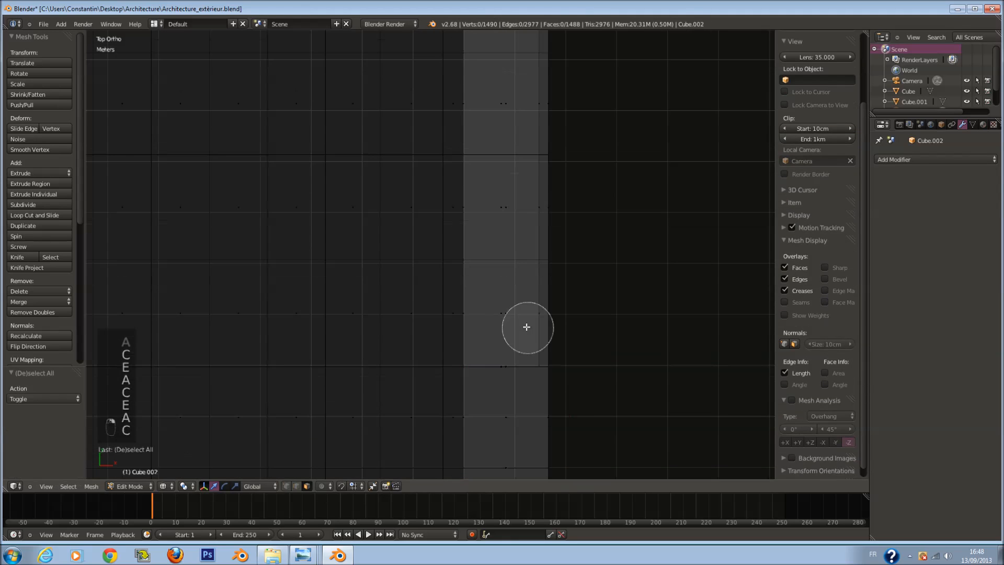
# Step: Check the divided ledges from the camera in solid shading, and return to the top wireframe view with nothing selected
pyautogui.press('KP_0')
pyautogui.press('z')
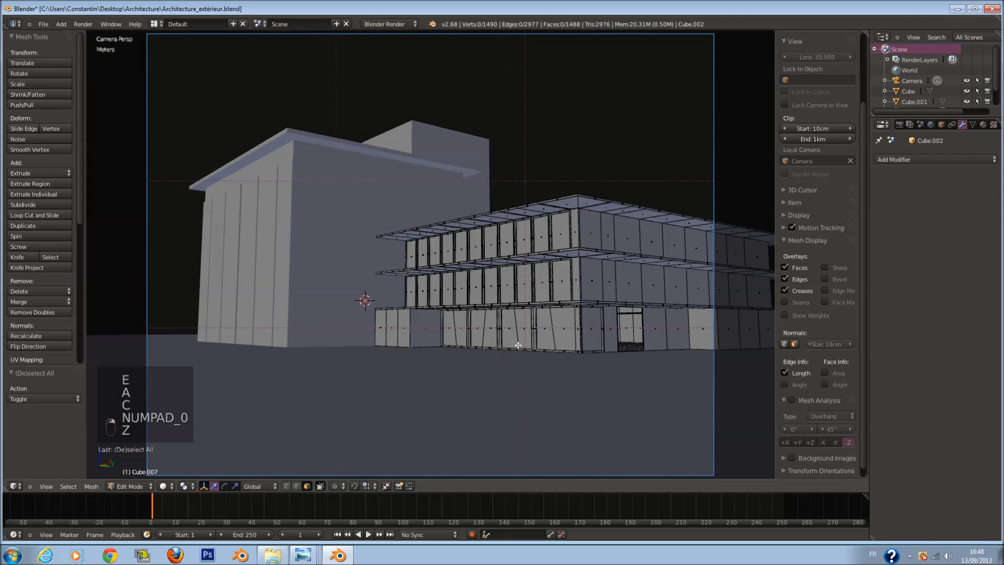
pyautogui.press('KP_7')
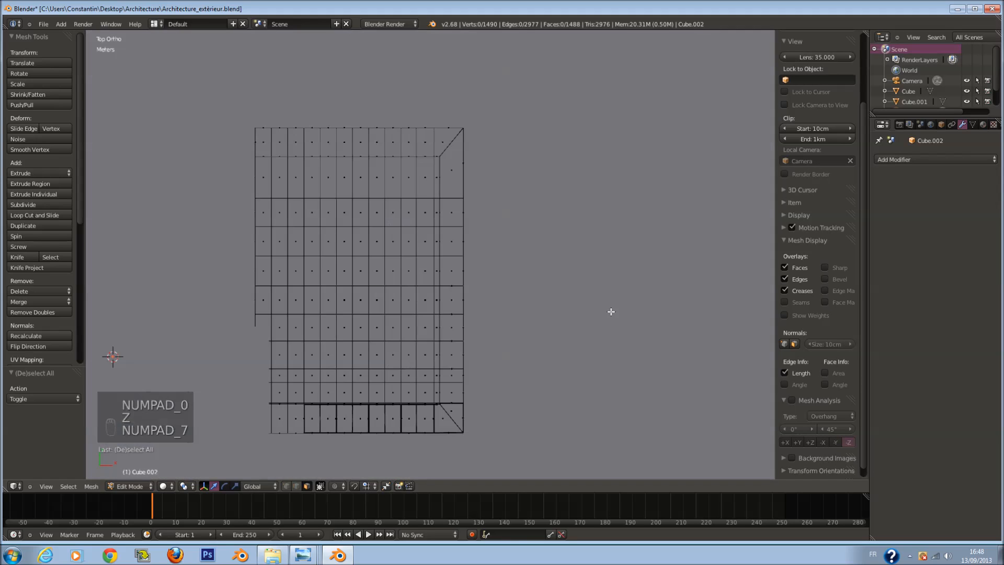
pyautogui.press('z')
pyautogui.scroll(5, 491, 348)
pyautogui.press('a')
pyautogui.press('a')
pyautogui.press('a')
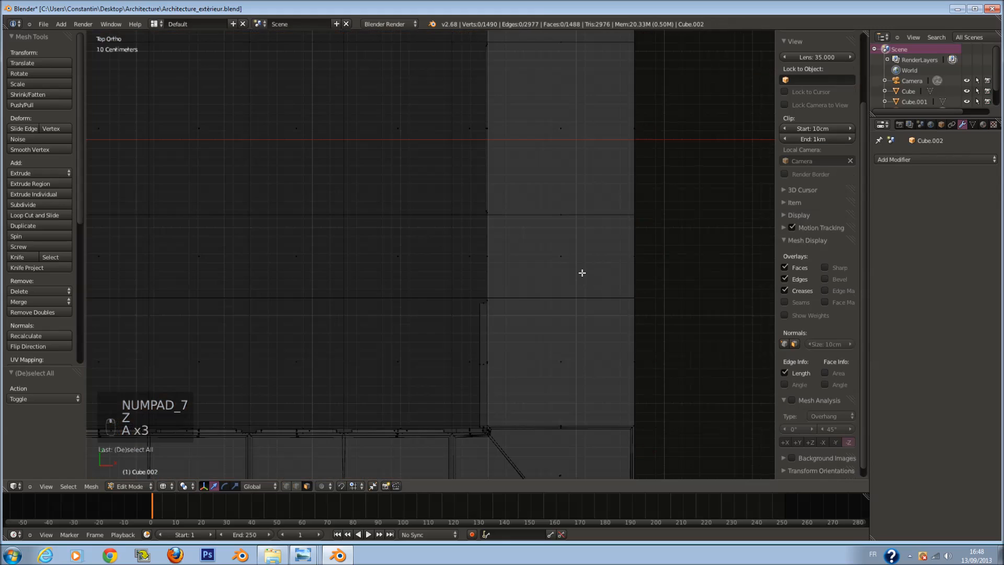
# Step: Circle-select the side ledge faces through all levels, starting with the sections nearest the front corner
pyautogui.scroll(-1, 571, 267)
pyautogui.press('c')
pyautogui.press('c')
pyautogui.moveTo(558, 262); pyautogui.dragTo(536, 343)
pyautogui.rightClick(536, 344)
pyautogui.keyDown('shift'); pyautogui.scroll(10, 538, 329); pyautogui.keyUp('shift')
pyautogui.press('c')
pyautogui.click(547, 282)
pyautogui.rightClick(547, 274)
pyautogui.keyDown('shift'); pyautogui.scroll(9, 547, 272); pyautogui.keyUp('shift')
# Step: Extend the circle selection along the side ledge through the sixth section from the front corner
pyautogui.press('c')
pyautogui.click(548, 273)
pyautogui.rightClick(548, 273)
pyautogui.keyDown('shift'); pyautogui.scroll(6, 548, 272); pyautogui.keyUp('shift')
pyautogui.press('c')
pyautogui.click(547, 240)
pyautogui.rightClick(547, 240)
pyautogui.keyDown('shift'); pyautogui.scroll(9, 547, 240); pyautogui.keyUp('shift')
pyautogui.press('c')
pyautogui.click(546, 244)
pyautogui.rightClick(546, 243)
pyautogui.scroll(-3, 544, 242)
pyautogui.keyDown('shift'); pyautogui.scroll(4, 536, 244); pyautogui.keyUp('shift')
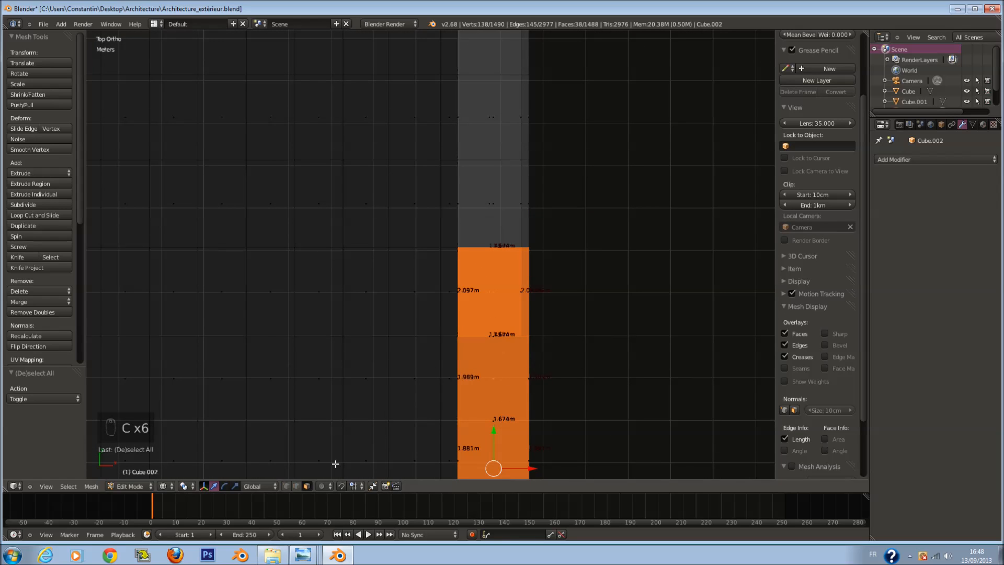
# Step: Set the pivot point to individual origins and scale the selected ledge faces to about 0.969
pyautogui.click(184, 486)
pyautogui.click(203, 442)
pyautogui.click(191, 491)
pyautogui.click(220, 450)
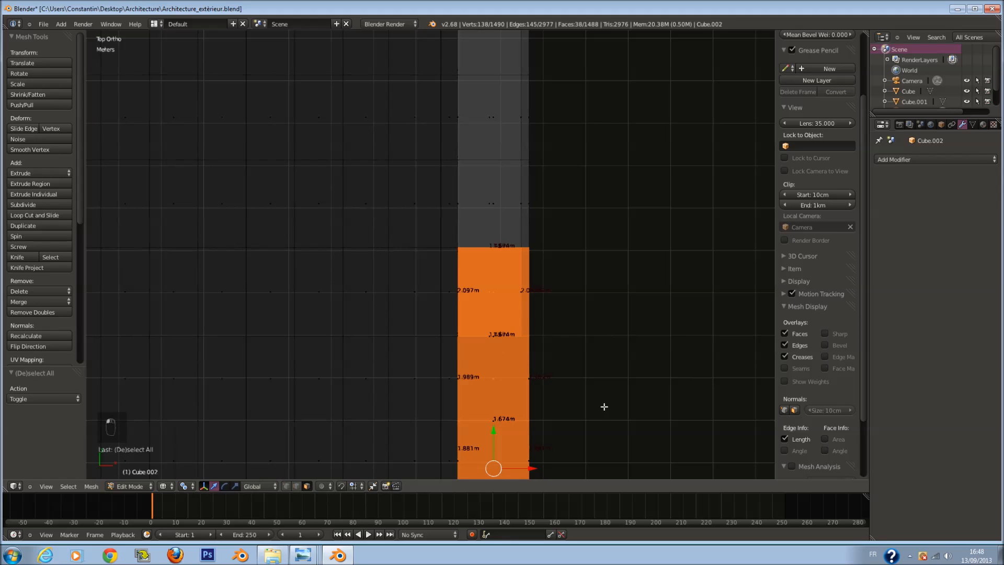
pyautogui.moveTo(600, 406); pyautogui.dragTo(569, 369, button='middle')
pyautogui.press('z')
pyautogui.scroll(6, 563, 377)
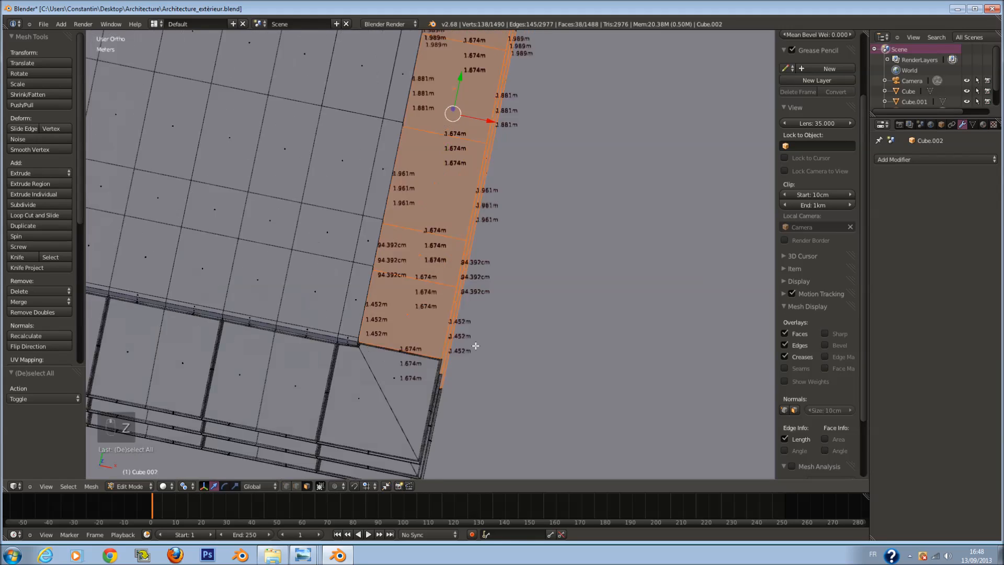
pyautogui.press('s')
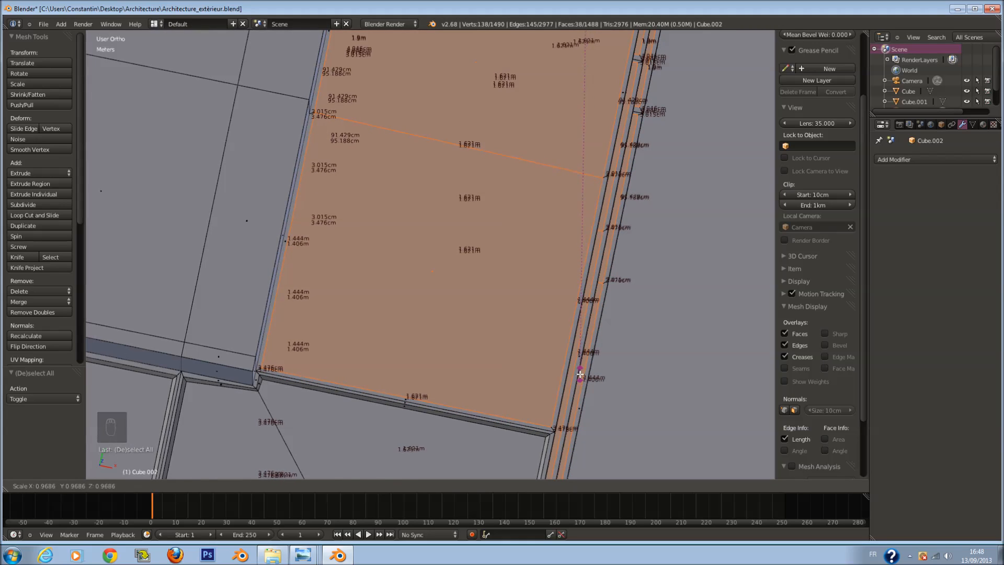
pyautogui.click(579, 374)
# Step: Enlarge the selected ledge faces by about 1.002 and again by 1.004 to match the front ledge's border width
pyautogui.press('KP_7')
pyautogui.keyDown('shift'); pyautogui.scroll(-11, 575, 424); pyautogui.keyUp('shift')
pyautogui.scroll(3, 578, 408)
pyautogui.keyDown('ctrl'); pyautogui.scroll(5, 583, 403); pyautogui.keyUp('ctrl')
pyautogui.keyDown('shift'); pyautogui.scroll(-9, 582, 403); pyautogui.keyUp('shift')
pyautogui.scroll(1, 622, 342)
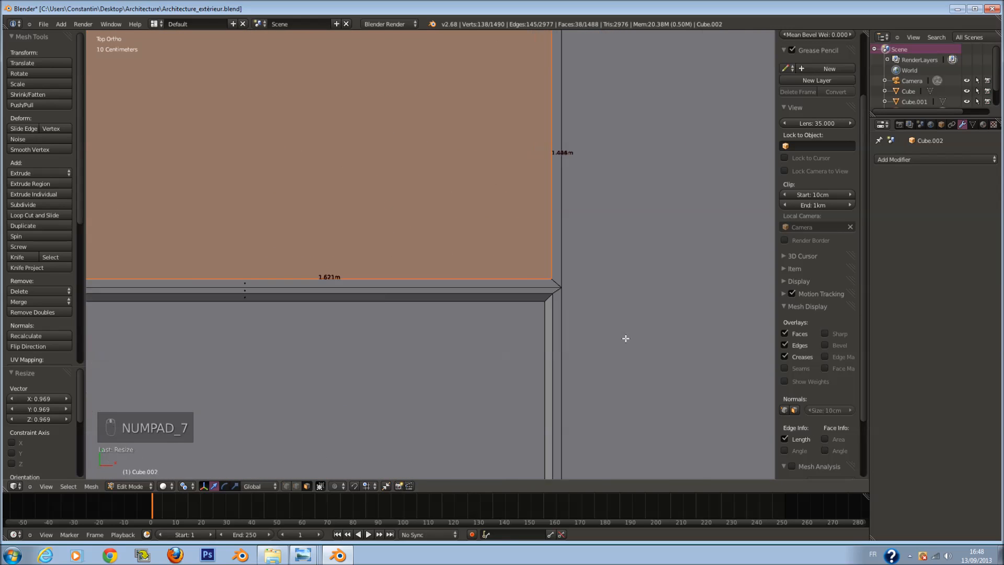
pyautogui.scroll(1, 626, 339)
pyautogui.press('s')
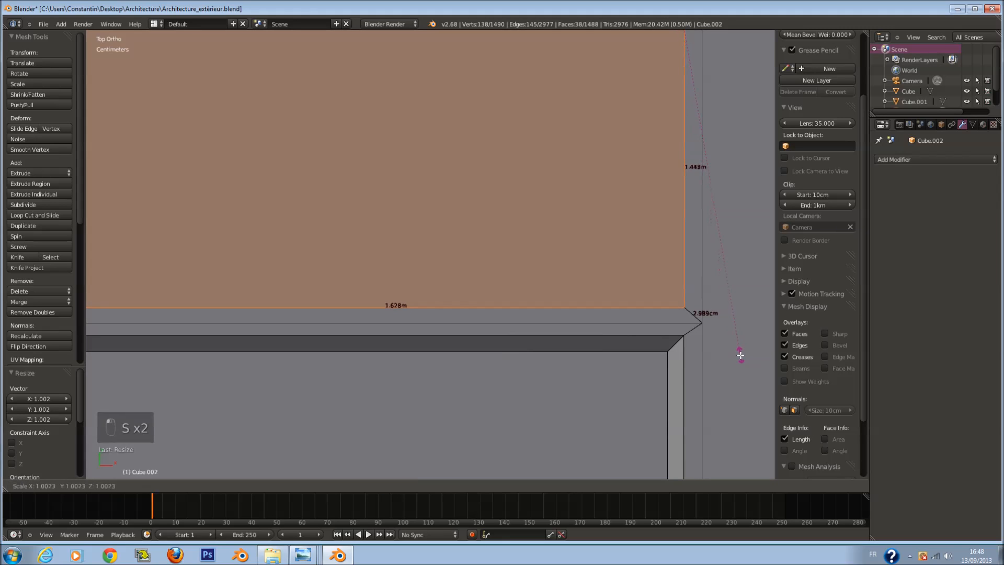
pyautogui.click(734, 351)
# Step: Remove the ground-level face of the protruding block from the selection, keeping the ledge faces selected
pyautogui.scroll(-10, 695, 298)
pyautogui.keyDown('shift'); pyautogui.scroll(6, 544, 231); pyautogui.keyUp('shift')
pyautogui.moveTo(543, 231); pyautogui.dragTo(469, 233, button='middle')
pyautogui.keyDown('shift'); pyautogui.scroll(2, 470, 234); pyautogui.keyUp('shift')
pyautogui.press('z')
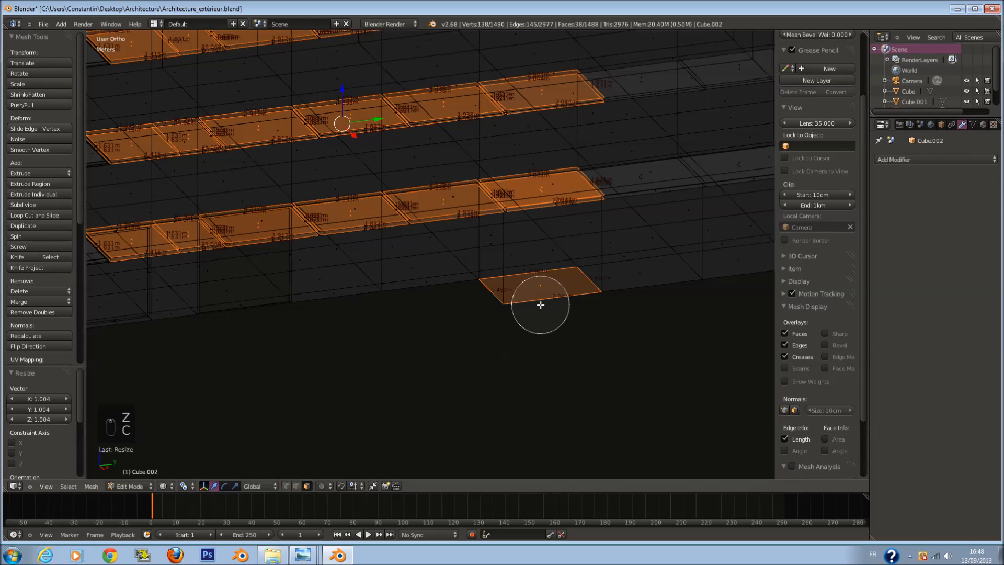
pyautogui.middleClick(540, 304)
pyautogui.rightClick(543, 303)
pyautogui.scroll(-5, 480, 300)
pyautogui.press('z')
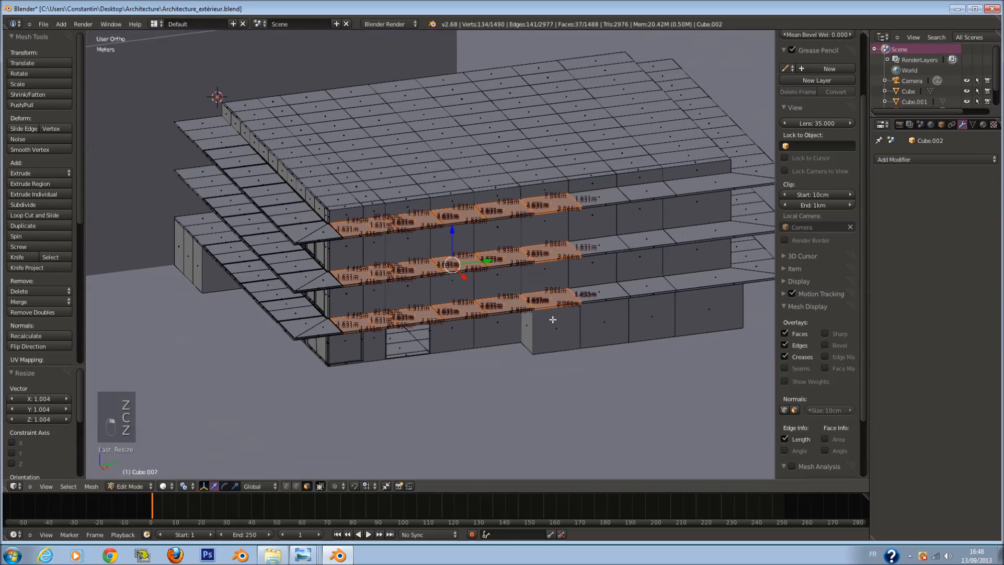
# Step: Examine the selected side ledge faces and their borders at the front corner from the side and in perspective
pyautogui.scroll(3, 553, 319)
pyautogui.press('z')
pyautogui.press('z')
pyautogui.scroll(2, 548, 417)
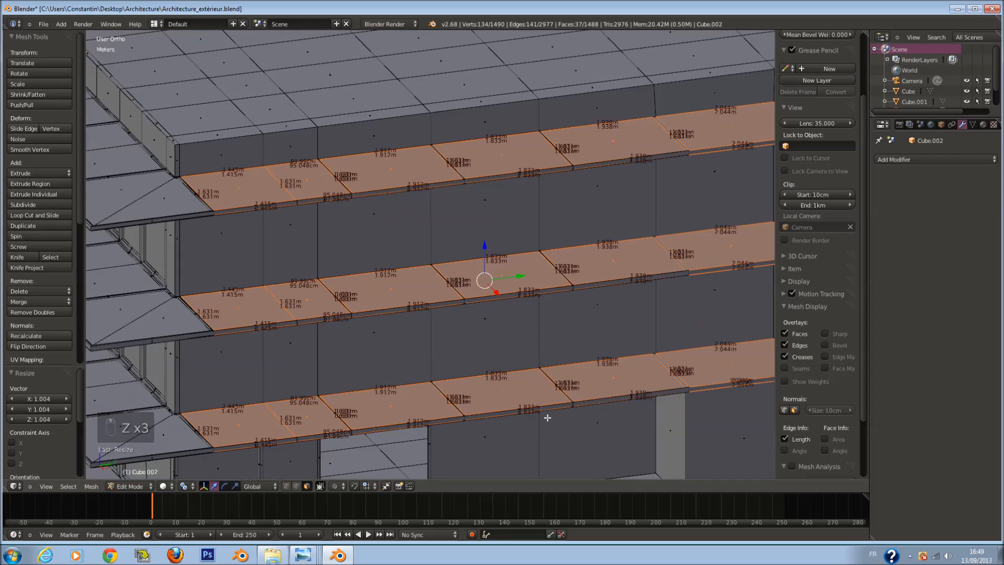
pyautogui.press('KP_3')
pyautogui.keyDown('shift'); pyautogui.scroll(12, 552, 376); pyautogui.keyUp('shift')
pyautogui.scroll(-3, 556, 361)
pyautogui.keyDown('ctrl'); pyautogui.scroll(-10, 556, 361); pyautogui.keyUp('ctrl')
pyautogui.keyDown('shift'); pyautogui.scroll(-5, 557, 353); pyautogui.keyUp('shift')
pyautogui.scroll(4, 565, 319)
pyautogui.press('z')
pyautogui.press('z')
pyautogui.moveTo(524, 352); pyautogui.dragTo(545, 417, button='middle')
pyautogui.scroll(1, 545, 417)
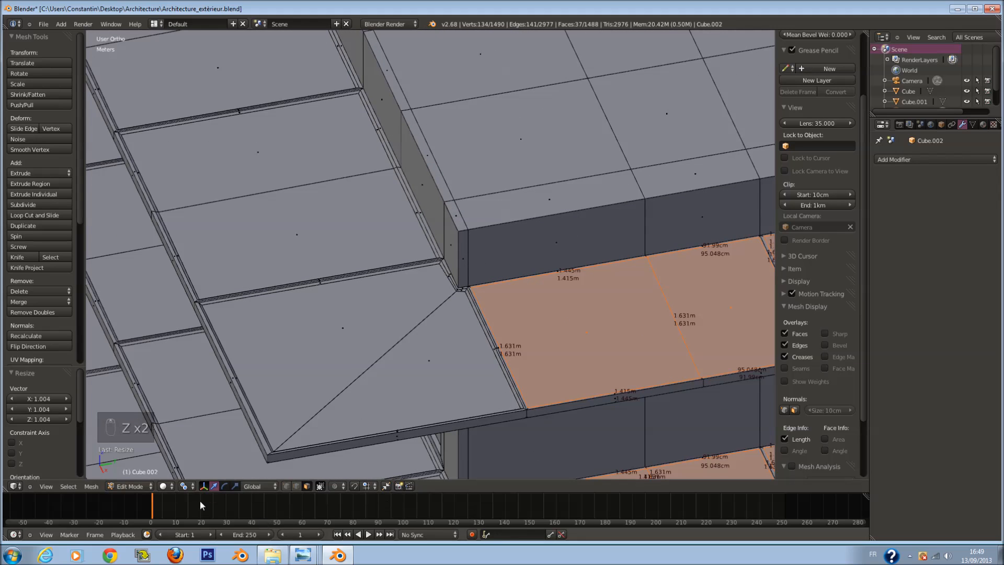
# Step: Extrude the selected side ledge faces in place
pyautogui.click(184, 487)
pyautogui.scroll(3, 529, 331)
pyautogui.moveTo(528, 350); pyautogui.dragTo(549, 347, button='middle')
pyautogui.scroll(7, 567, 336)
pyautogui.scroll(-5, 567, 336)
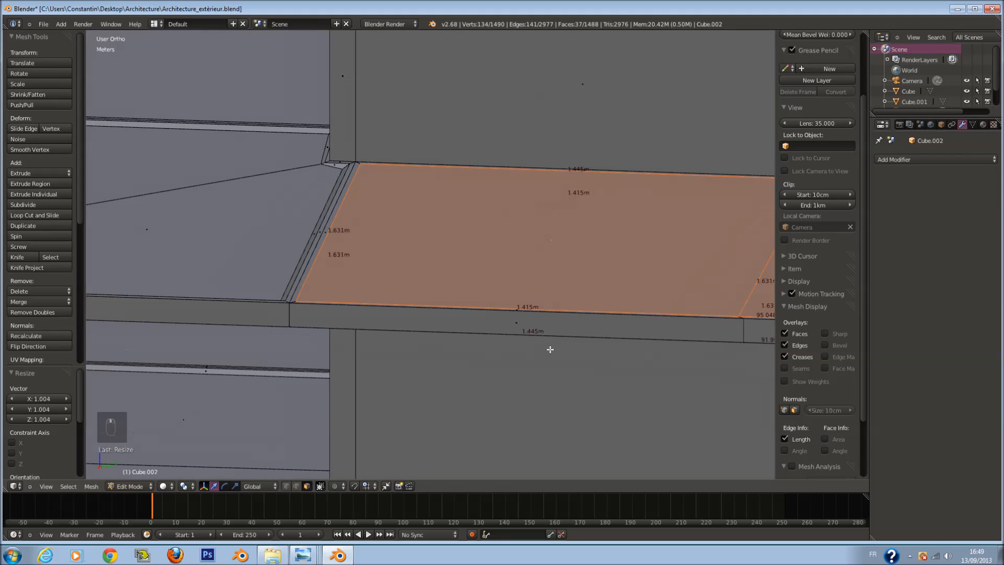
pyautogui.press('e')
pyautogui.click(550, 352)
pyautogui.press('KP_1')
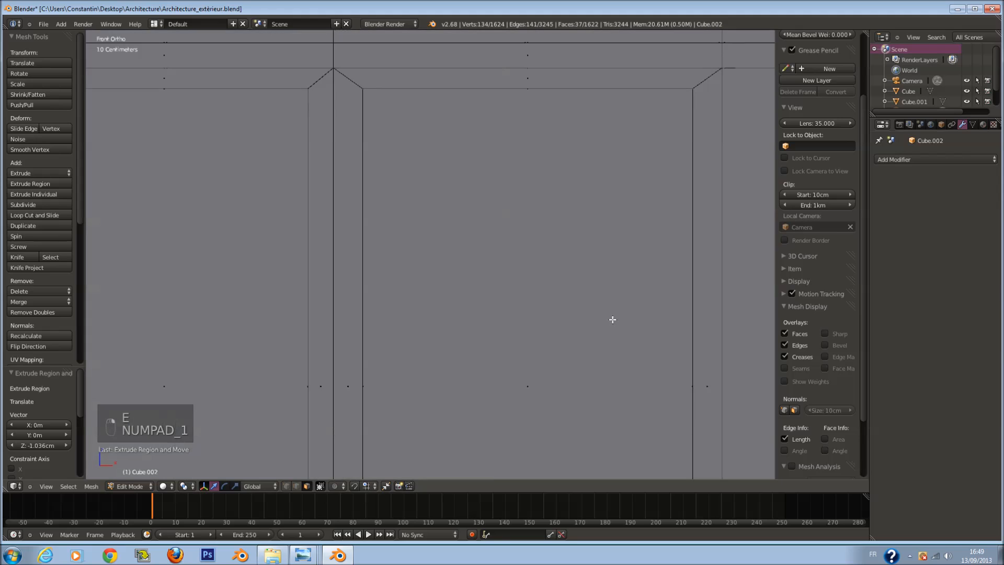
# Step: Save the file and sink the extruded faces into the ledges with Shrink/Fatten by about 0.02
pyautogui.press('KP_3')
pyautogui.scroll(-3, 616, 215)
pyautogui.press('z')
pyautogui.keyDown('shift'); pyautogui.scroll(1, 596, 263); pyautogui.keyUp('shift')
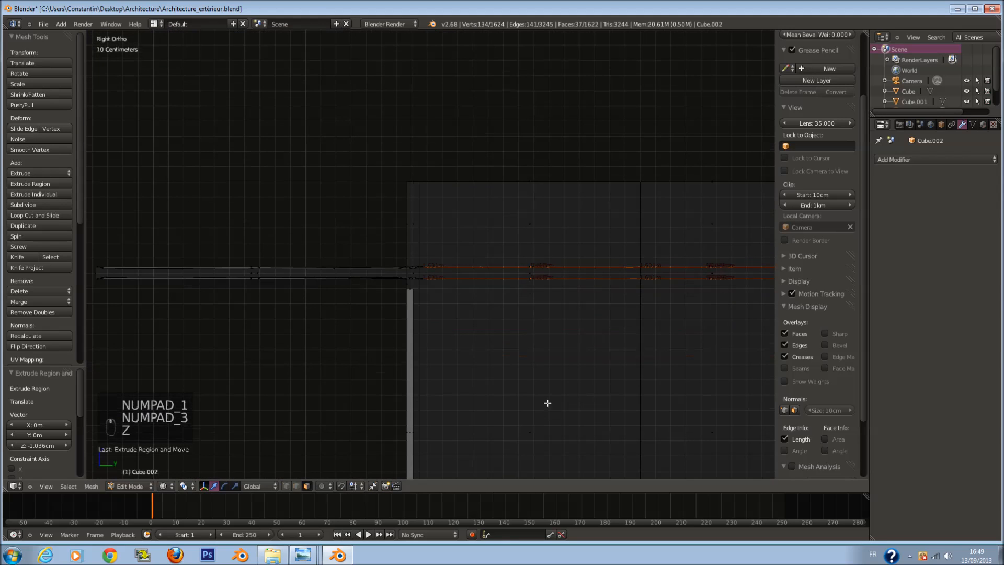
pyautogui.scroll(3, 547, 363)
pyautogui.hotkey('ctrl', 's')
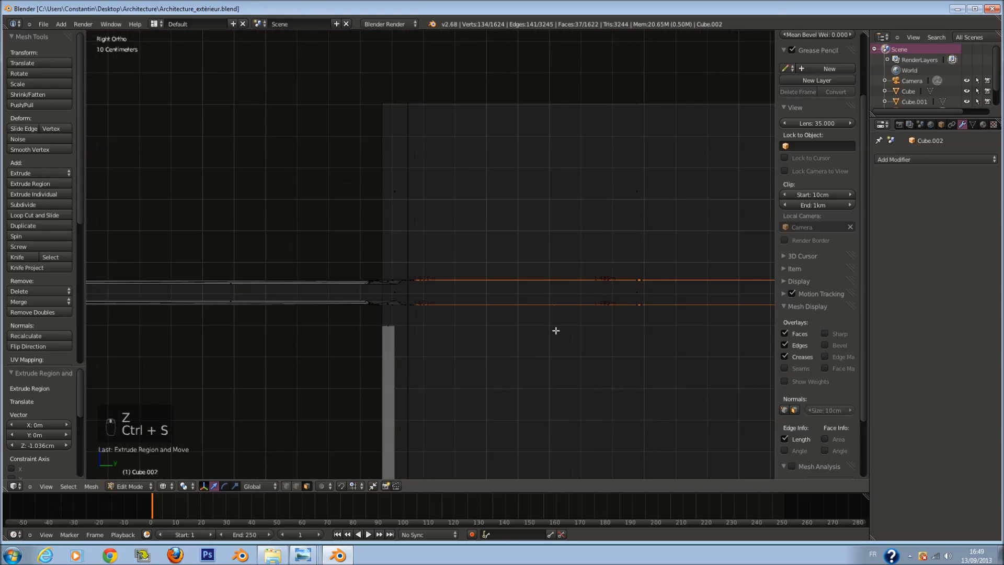
pyautogui.scroll(4, 556, 331)
pyautogui.hotkey('alt', 's')
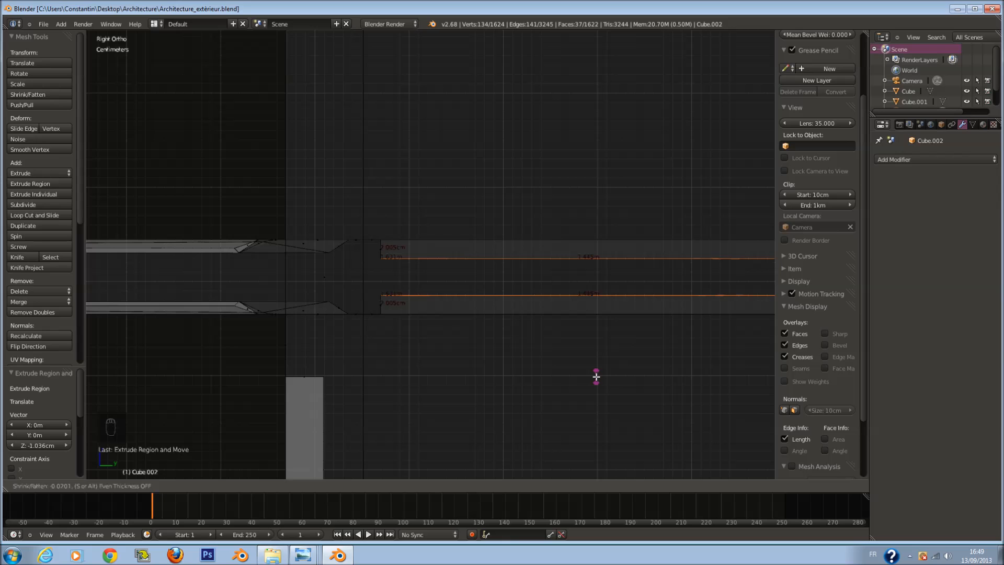
pyautogui.click(596, 376)
# Step: Return to solid shading in Object Mode, save the file, and view the recessed ledge sections from an angle
pyautogui.press('z')
pyautogui.press('Tab')
pyautogui.hotkey('ctrl', 's')
pyautogui.moveTo(547, 355)
pyautogui.mouseDown(button='middle')
pyautogui.moveTo(591, 389)
pyautogui.moveTo(663, 381)
pyautogui.moveTo(685, 366)
pyautogui.moveTo(641, 378)
pyautogui.moveTo(673, 378)
pyautogui.moveTo(632, 403)
pyautogui.mouseUp(button='middle')
pyautogui.press('Tab')
pyautogui.press('Tab')
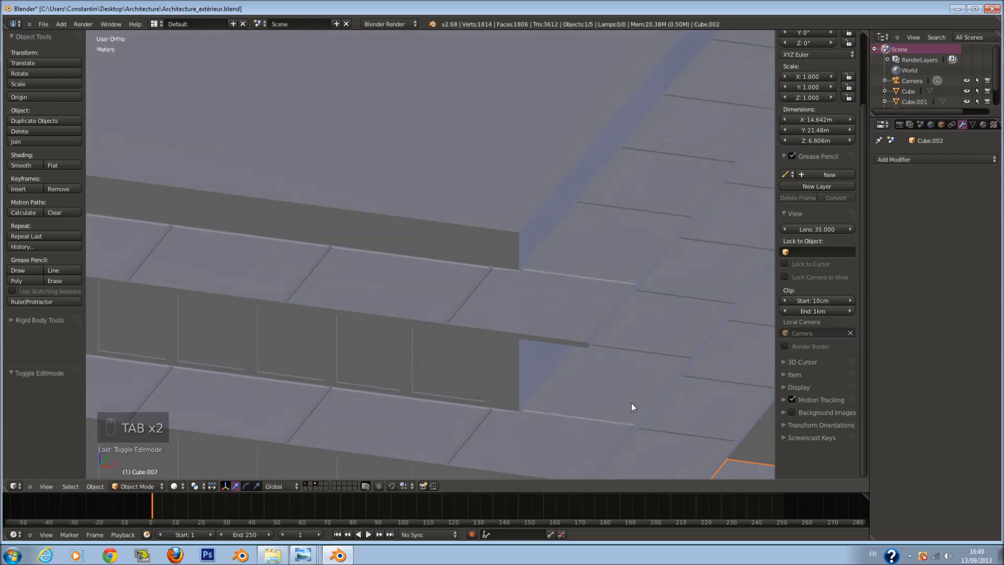
# Step: Examine both buildings from the camera view and save the file with the ledged block selected
pyautogui.press('KP_0')
pyautogui.press('a')
pyautogui.press('a')
pyautogui.hotkey('ctrl', 's')
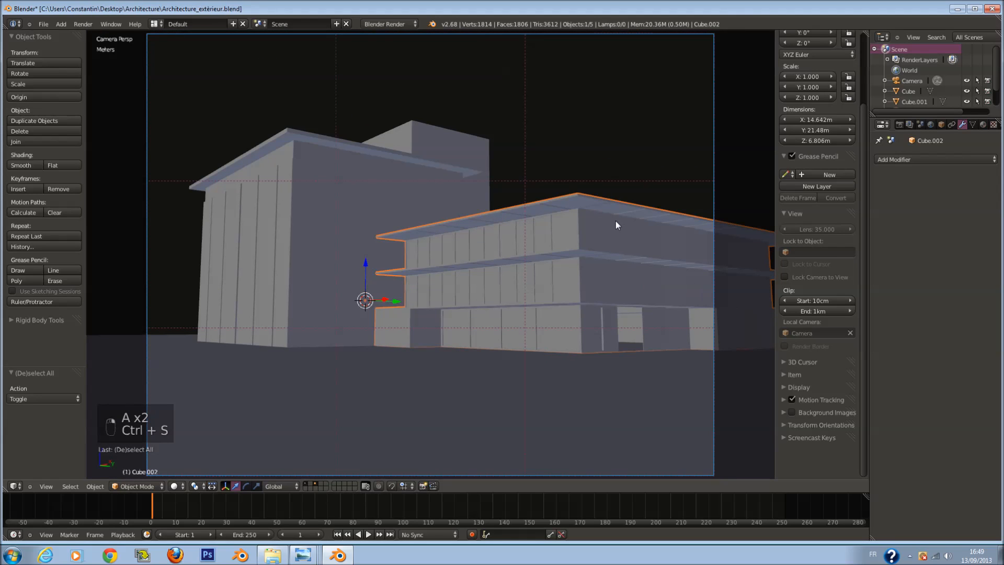
pyautogui.scroll(-1, 616, 224)
pyautogui.scroll(1, 616, 223)
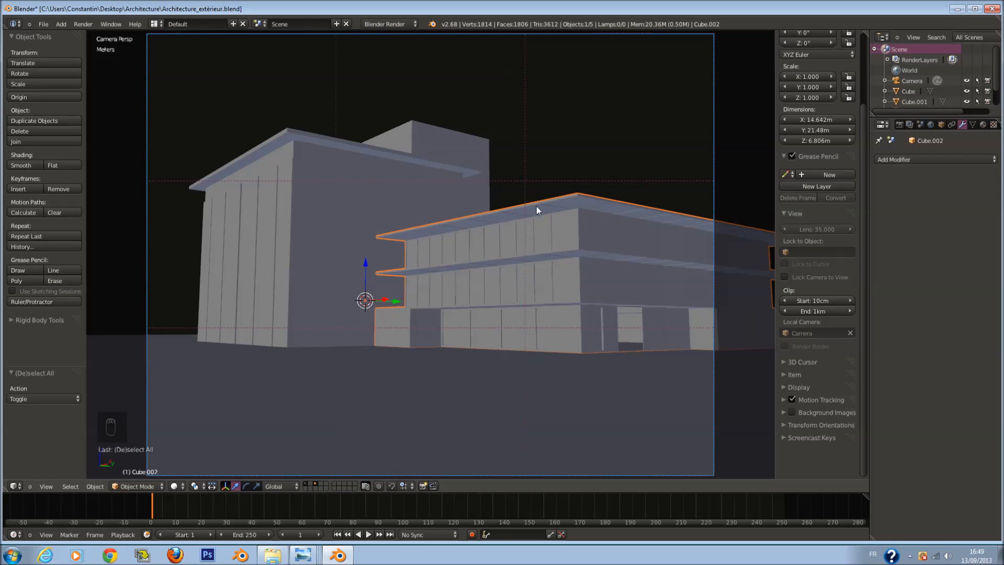
pyautogui.scroll(3, 608, 219)
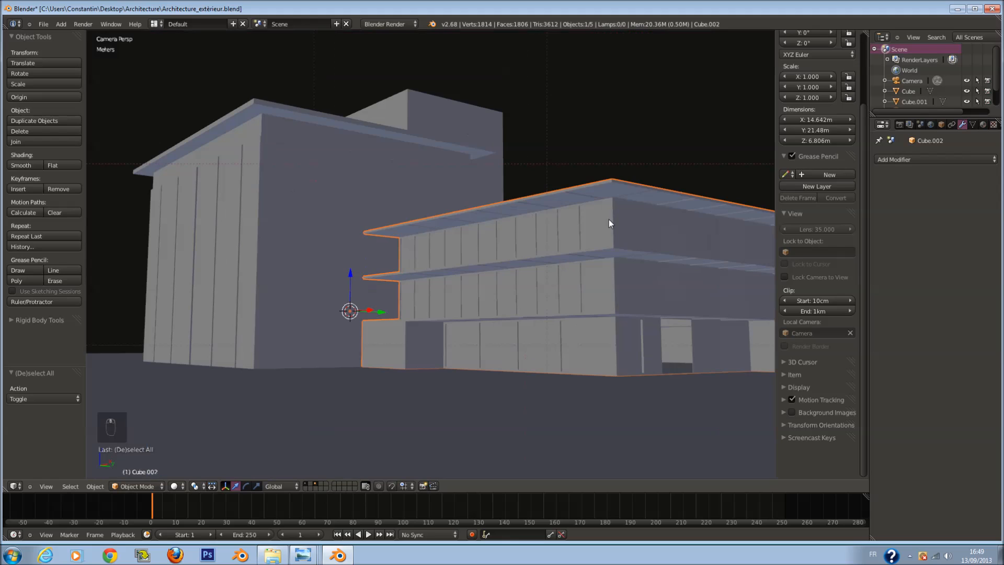
# Step: Show the ledged block from the top and reopen its mesh in Edit Mode
pyautogui.press('KP_7')
pyautogui.scroll(-5, 475, 266)
pyautogui.press('Tab')
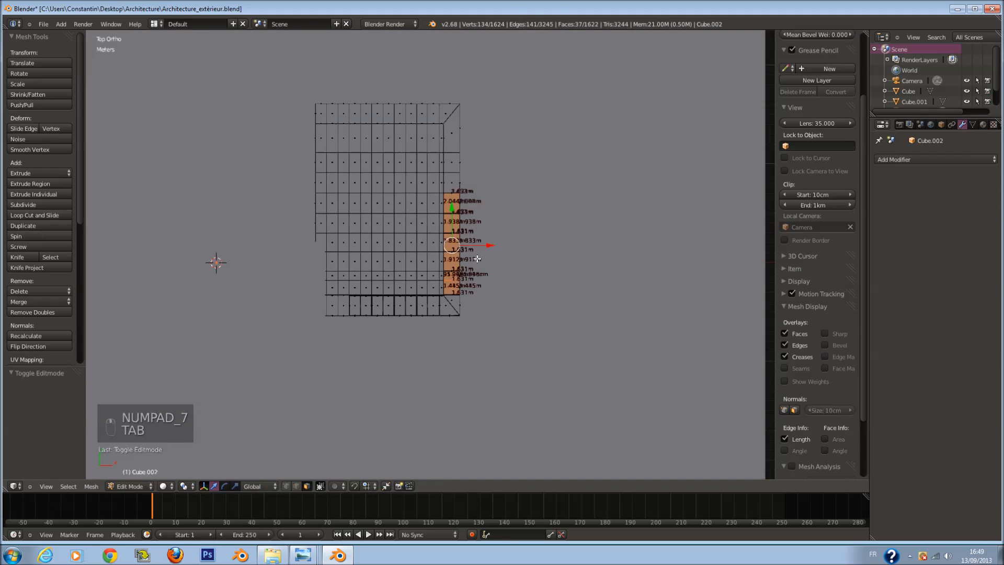
# Step: Show the ledged block's mesh in wireframe, save the file, and deselect all of its faces
pyautogui.press('z')
pyautogui.hotkey('ctrl', 's')
pyautogui.press('a')
pyautogui.scroll(2, 505, 241)
pyautogui.press('a')
pyautogui.press('a')
pyautogui.scroll(2, 504, 241)
pyautogui.press('a')
pyautogui.press('a')
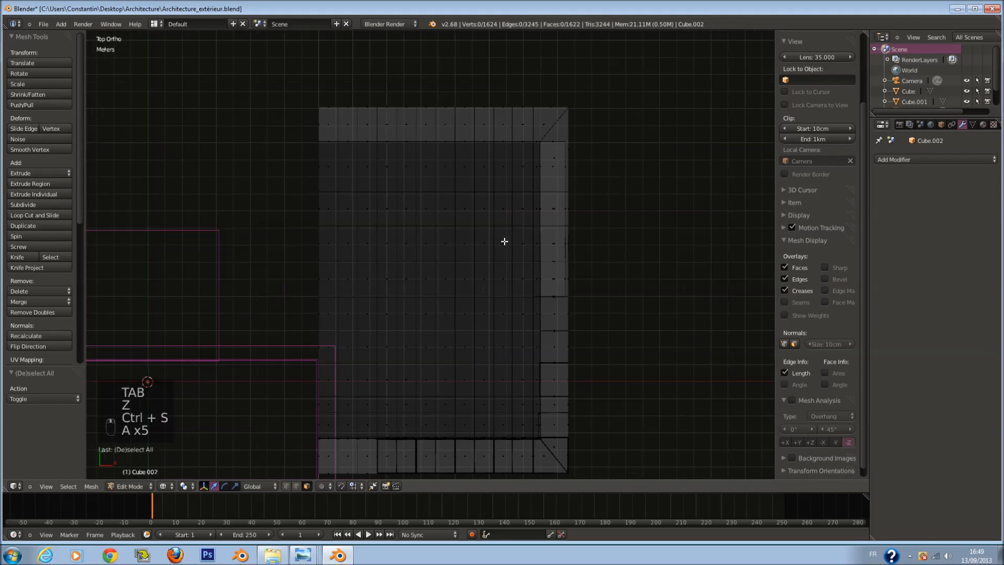
pyautogui.scroll(-2, 542, 233)
pyautogui.press('b')
pyautogui.moveTo(299, 108)
pyautogui.mouseDown()
pyautogui.moveTo(470, 240)
pyautogui.moveTo(618, 284)
pyautogui.mouseUp()
pyautogui.hotkey('ctrl', 'z')
pyautogui.scroll(2, 560, 251)
pyautogui.press('a')
pyautogui.press('a')
pyautogui.press('a')
pyautogui.hotkey('ctrl', 'r')
pyautogui.rightClick(570, 286)
pyautogui.press('a')
pyautogui.press('a')
pyautogui.press('c')
pyautogui.rightClick(307, 148)
# Step: Select all faces of the ledged block's rear half in the top view and delete them
pyautogui.scroll(-2, 318, 150)
pyautogui.scroll(2, 318, 150)
pyautogui.press('b')
pyautogui.moveTo(282, 81); pyautogui.dragTo(668, 296)
pyautogui.press('x')
pyautogui.click(667, 294)
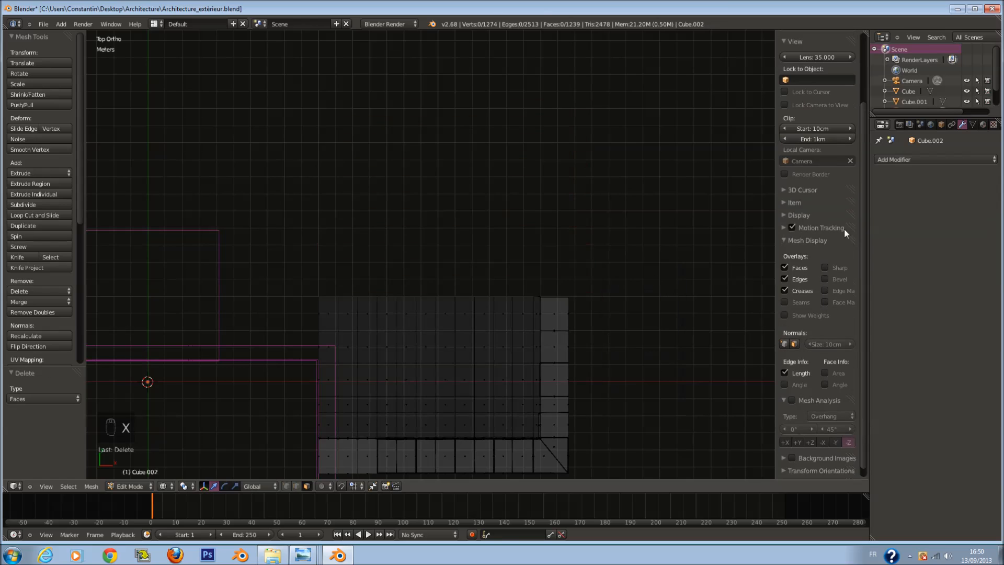
# Step: Add a Mirror modifier to the ledged block that mirrors along Y instead of X
pyautogui.click(919, 160)
pyautogui.click(792, 260)
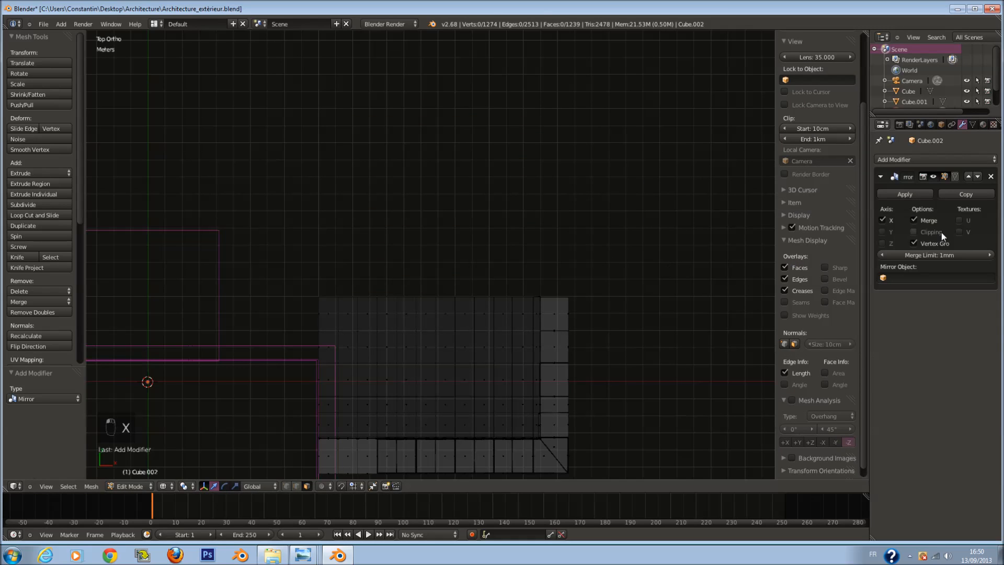
pyautogui.click(884, 232)
pyautogui.click(883, 233)
pyautogui.click(884, 232)
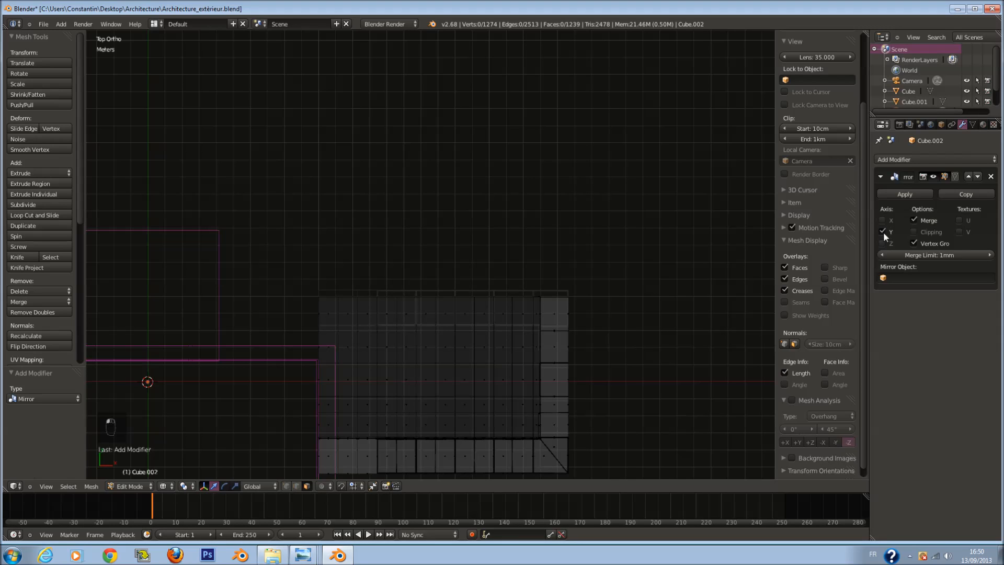
pyautogui.scroll(-2, 225, 307)
# Step: Set the ledged block's origin to its geometry in Object Mode and reopen the mesh in Edit Mode
pyautogui.press('Tab')
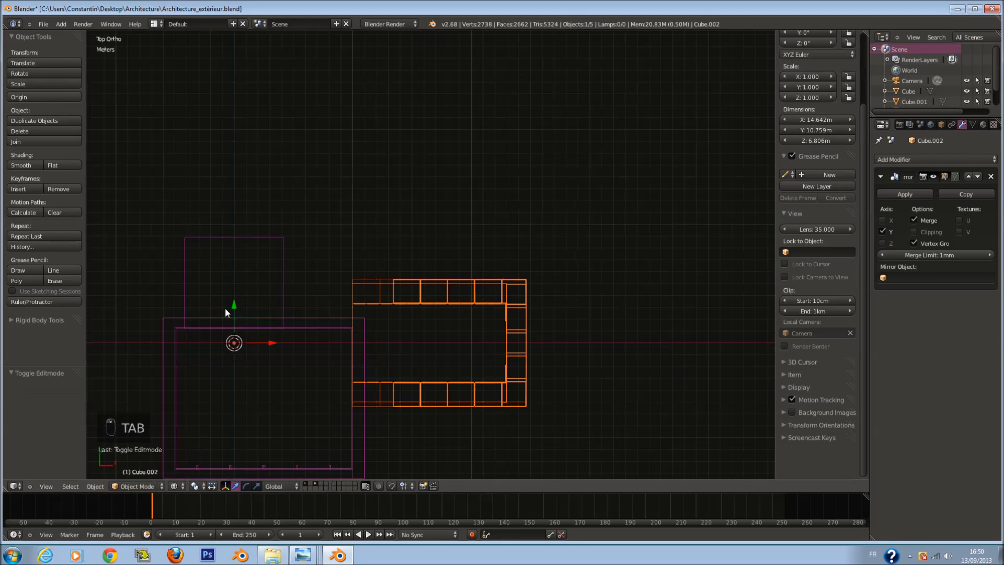
pyautogui.click(46, 98)
pyautogui.click(48, 98)
pyautogui.press('Tab')
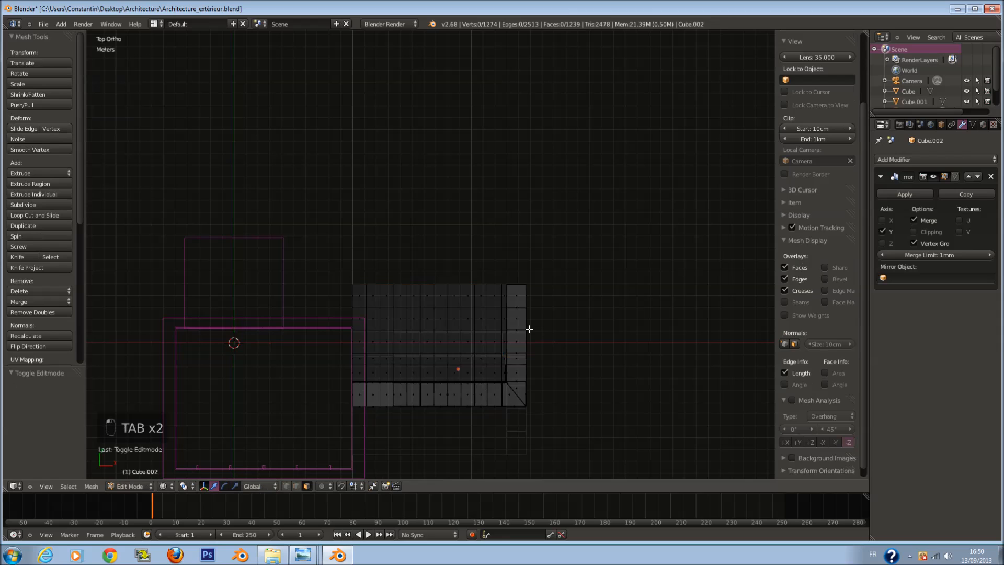
# Step: Select the entire remaining half mesh of the ledged block, keeping the mirroring along Y only
pyautogui.press('a')
pyautogui.press('a')
pyautogui.press('a')
pyautogui.click(884, 220)
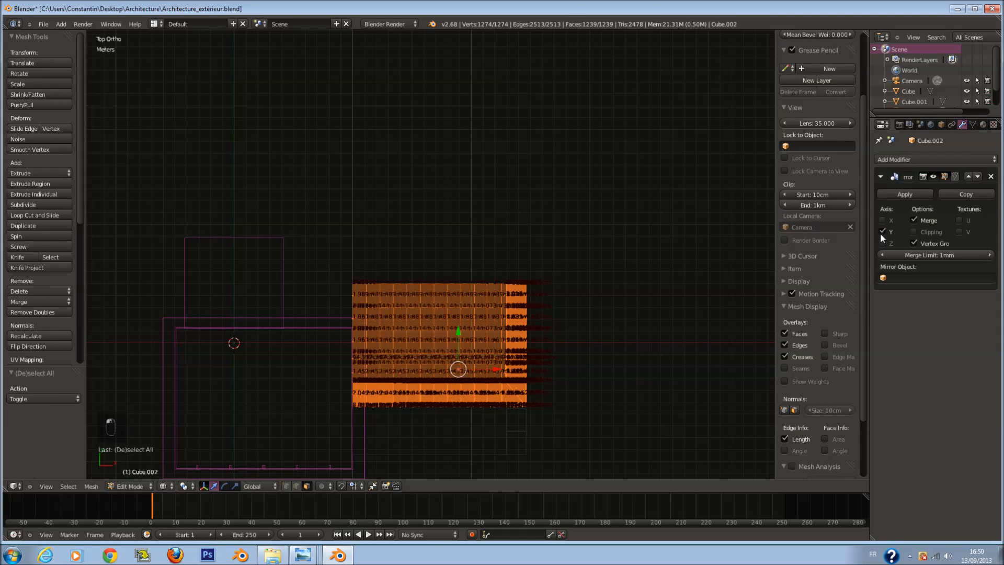
pyautogui.keyDown('shift'); pyautogui.scroll(-4, 477, 317); pyautogui.keyUp('shift')
pyautogui.scroll(1, 500, 323)
pyautogui.press('z')
pyautogui.press('z')
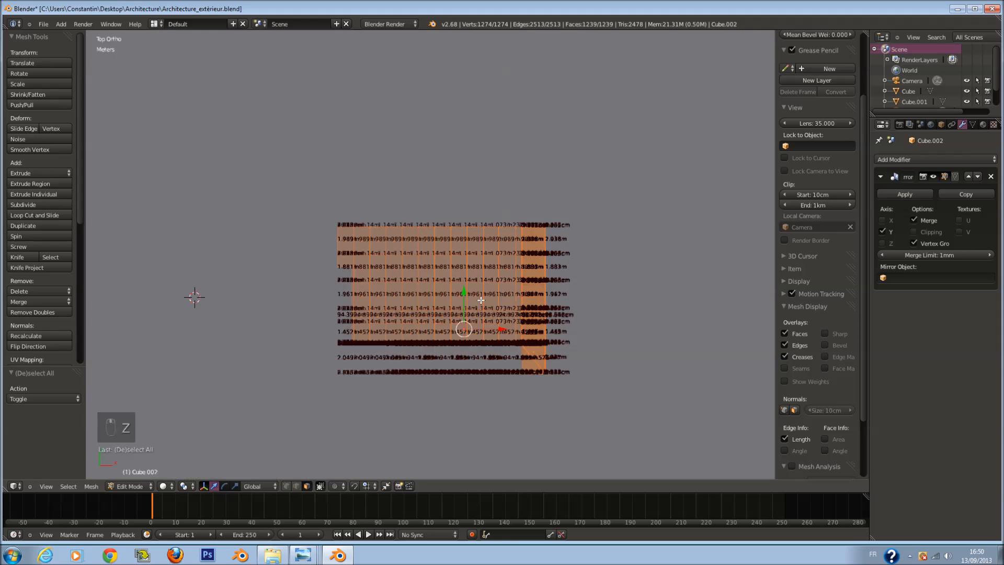
pyautogui.scroll(-1, 462, 304)
pyautogui.press('g')
pyautogui.press('z')
pyautogui.click(485, 343)
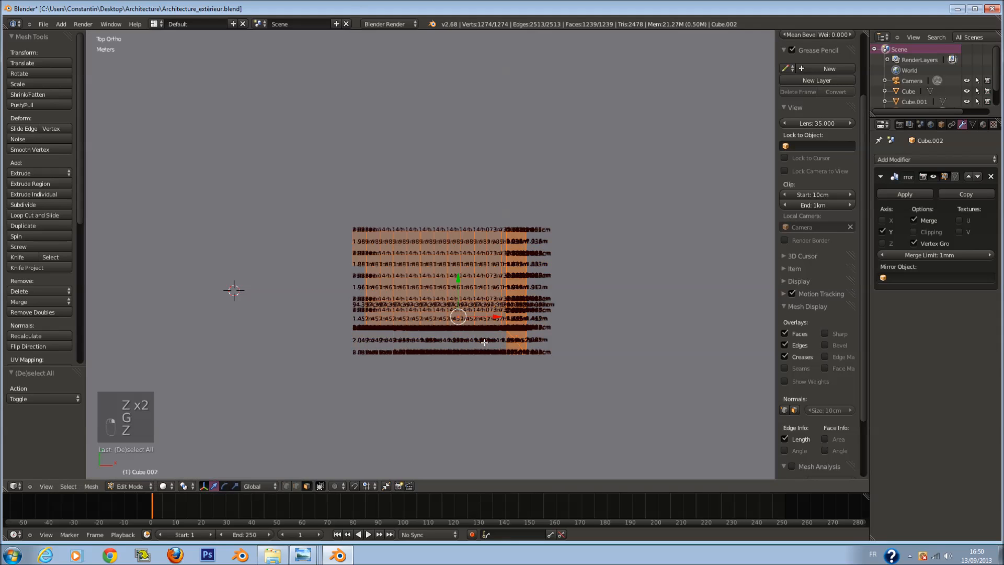
# Step: Move the selected half mesh about -9.08 m along Y, away from its mirrored copy
pyautogui.moveTo(458, 283); pyautogui.dragTo(471, 381)
pyautogui.moveTo(498, 373); pyautogui.dragTo(394, 302, button='middle')
pyautogui.press('KP_7')
pyautogui.keyDown('shift'); pyautogui.scroll(-4, 471, 319); pyautogui.keyUp('shift')
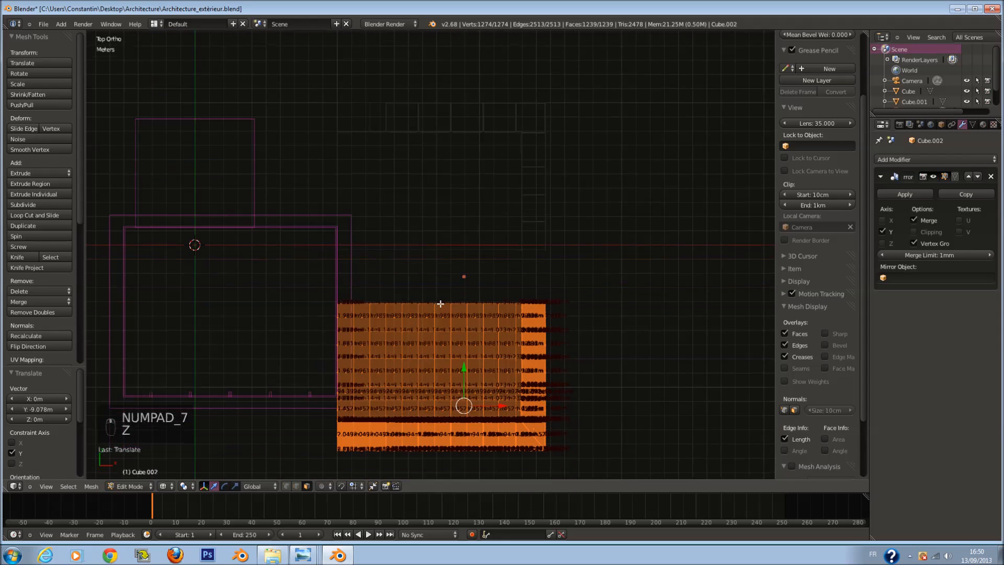
# Step: Enable Clipping in the Mirror modifier and move the half mesh back along Y until it meets its mirrored copy
pyautogui.click(913, 231)
pyautogui.press('z')
pyautogui.press('z')
pyautogui.press('z')
pyautogui.press('z')
pyautogui.moveTo(472, 366); pyautogui.dragTo(466, 331)
pyautogui.press('Tab')
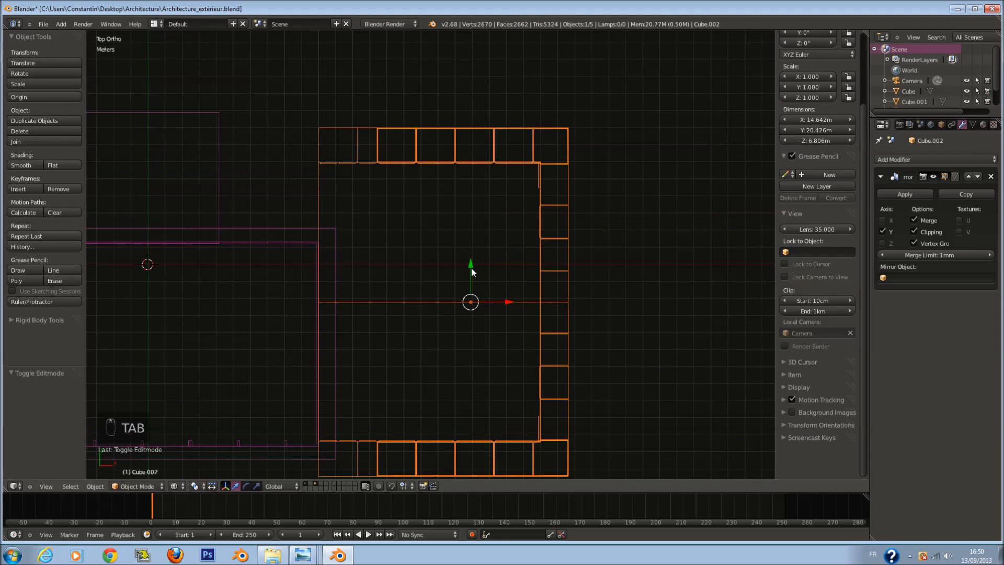
# Step: Move the mirrored ledged block about 4.83 m along Y and show it from the camera view
pyautogui.scroll(-1, 472, 268)
pyautogui.moveTo(465, 257); pyautogui.dragTo(466, 188)
pyautogui.press('KP_0')
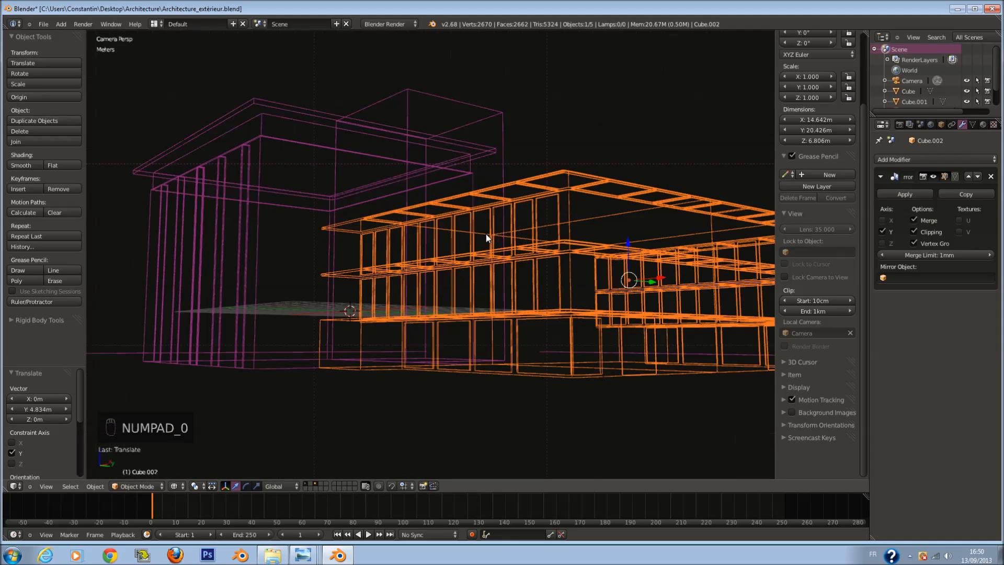
# Step: In solid shading, move the ledged block about 85.5 cm further along Y and save the file
pyautogui.press('z')
pyautogui.scroll(-1, 534, 289)
pyautogui.moveTo(535, 289); pyautogui.dragTo(523, 306, button='middle')
pyautogui.scroll(2, 568, 286)
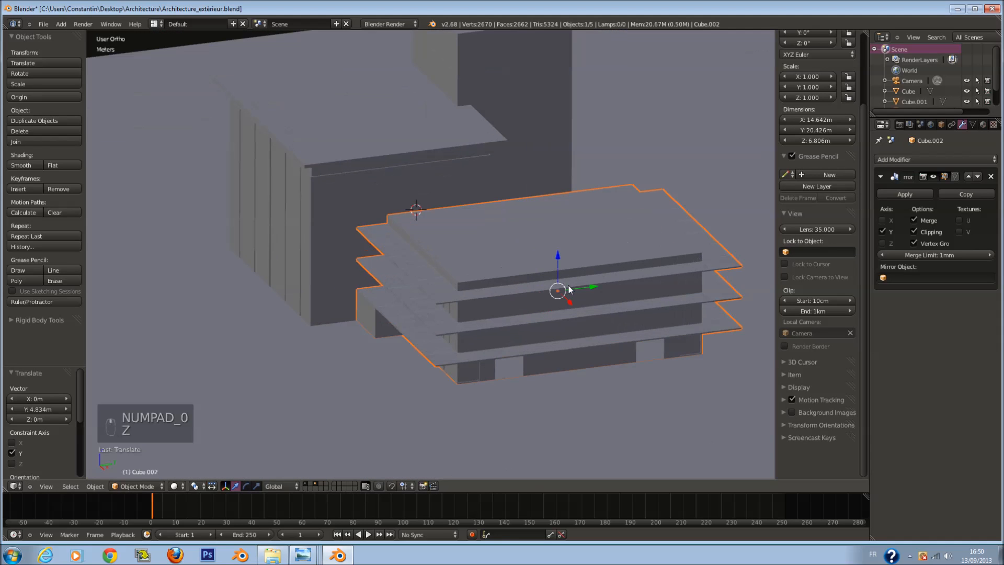
pyautogui.moveTo(569, 286); pyautogui.dragTo(583, 285)
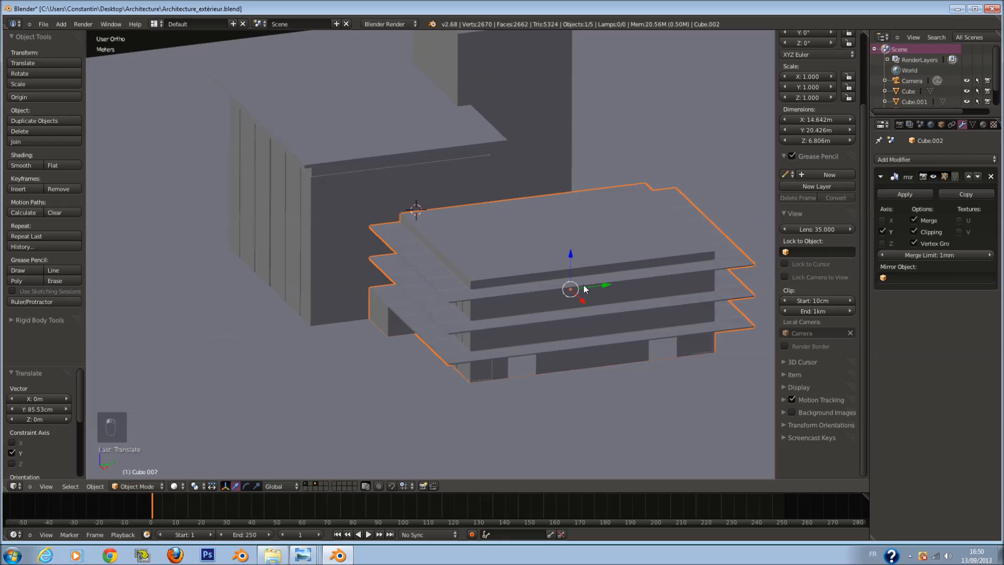
pyautogui.press('KP_0')
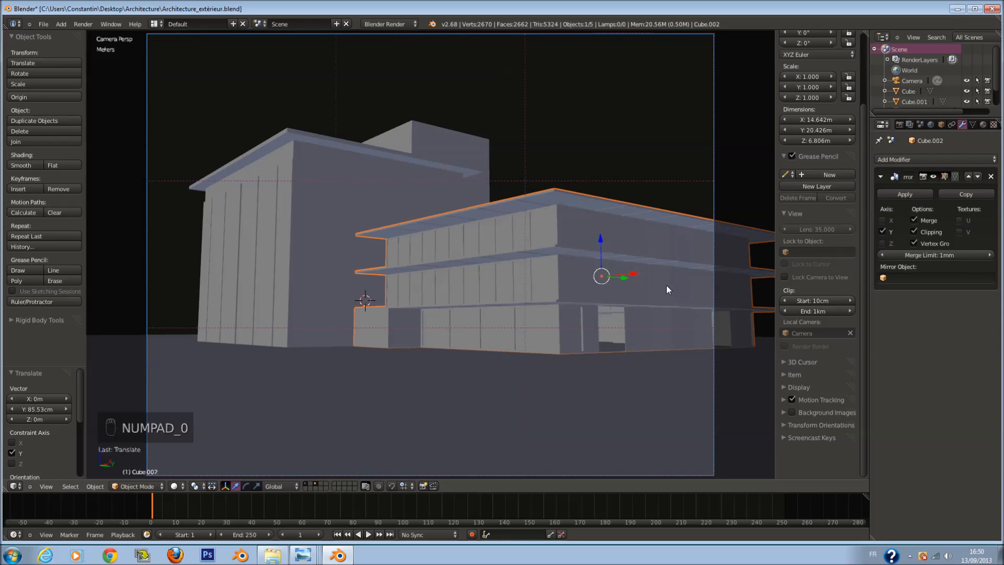
pyautogui.hotkey('ctrl', 'z')
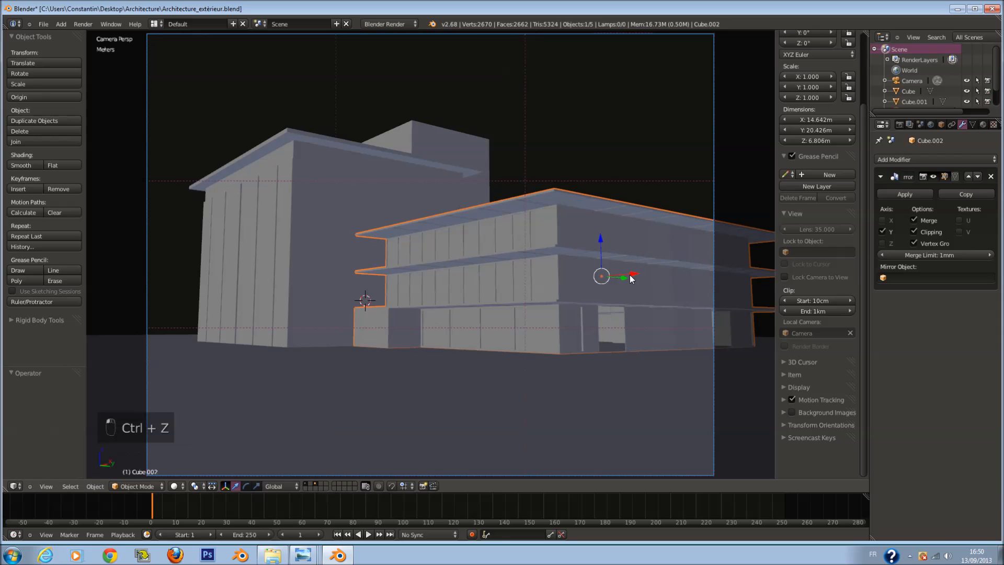
pyautogui.hotkey('ctrl', 's')
# Step: Nudge the ledged block slightly further along Y, save the file, and show it from the camera view
pyautogui.moveTo(698, 322); pyautogui.dragTo(587, 219, button='middle')
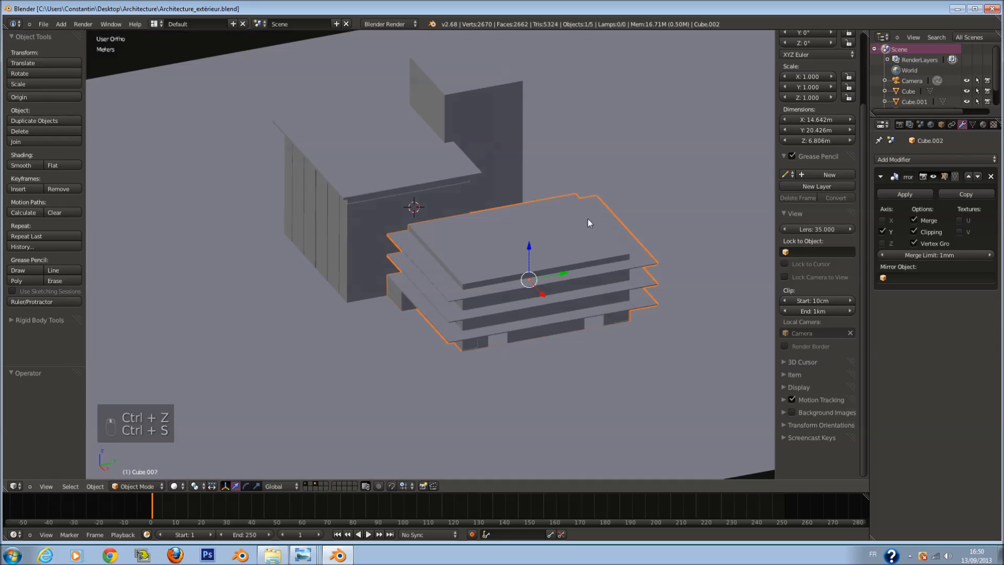
pyautogui.moveTo(564, 274); pyautogui.dragTo(571, 273)
pyautogui.scroll(2, 581, 293)
pyautogui.press('Tab')
pyautogui.moveTo(587, 305); pyautogui.dragTo(561, 267, button='middle')
pyautogui.scroll(1, 561, 267)
pyautogui.press('a')
pyautogui.press('a')
pyautogui.press('Tab')
pyautogui.hotkey('ctrl', 's')
pyautogui.click(620, 348)
pyautogui.press('KP_0')
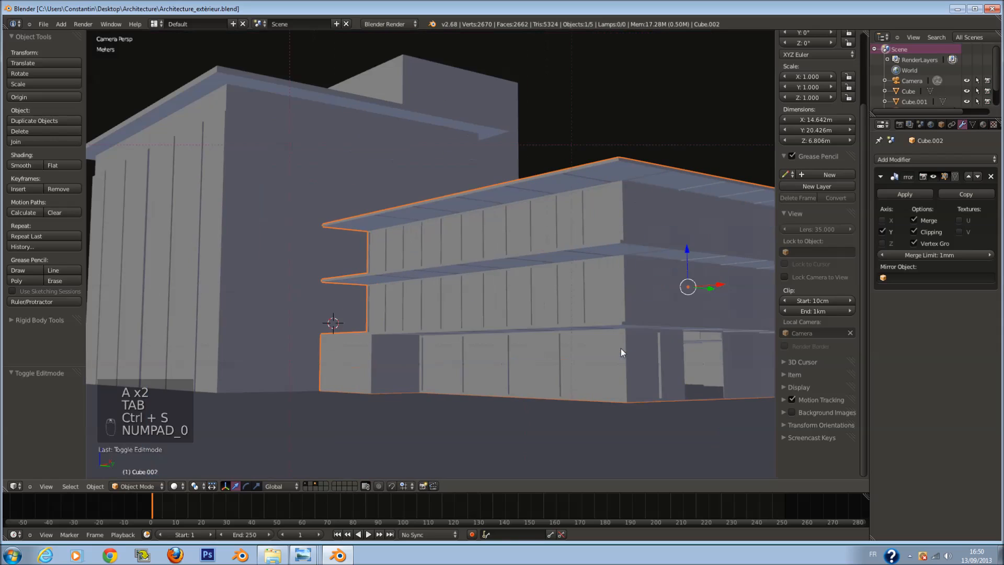
# Step: Show the ledged block's mesh from the top in wireframe in Edit Mode with vertex selection and nothing selected
pyautogui.moveTo(626, 349); pyautogui.dragTo(530, 327, button='middle')
pyautogui.scroll(8, 529, 327)
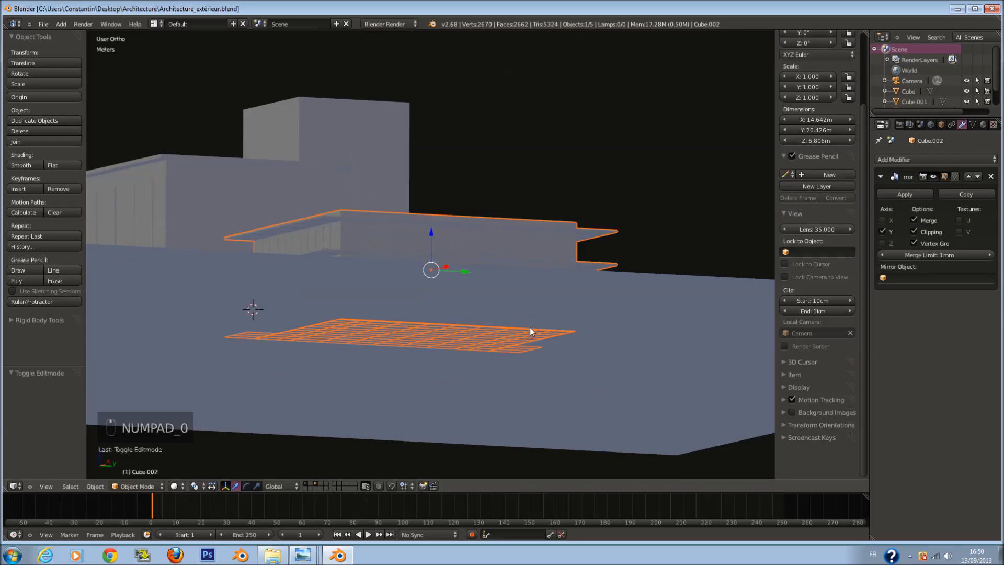
pyautogui.scroll(-4, 539, 340)
pyautogui.press('Tab')
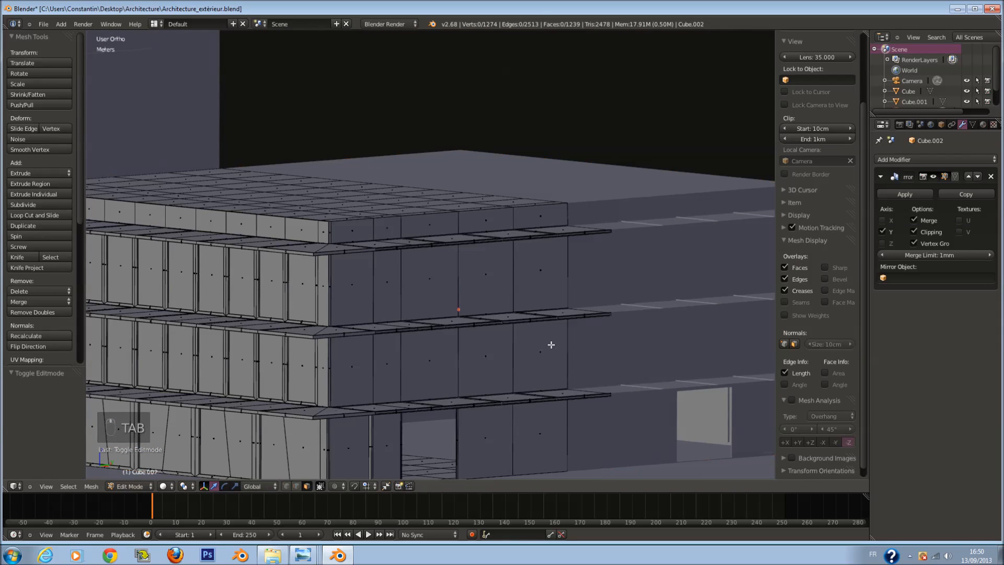
pyautogui.press('KP_7')
pyautogui.press('s')
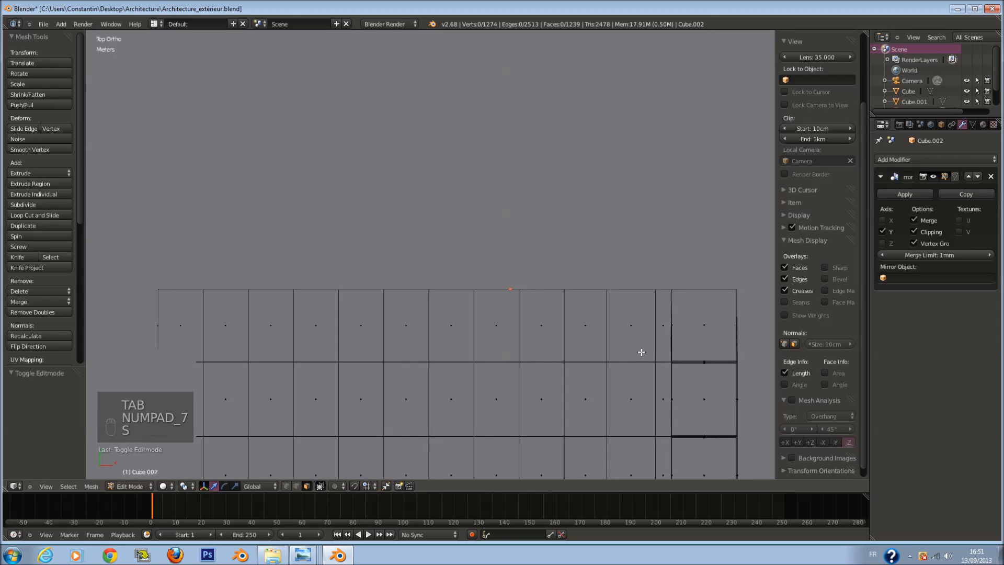
pyautogui.press('z')
pyautogui.press('a')
pyautogui.press('a')
pyautogui.press('a')
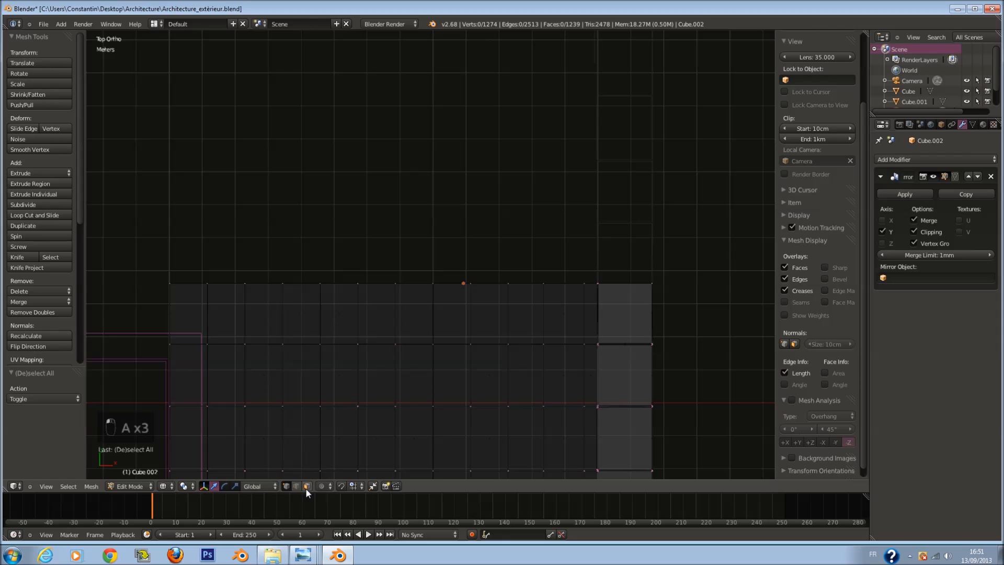
# Step: Box-select the vertices along the mirror seam and try moving the mesh with Clipping enabled
pyautogui.press('b')
pyautogui.moveTo(153, 262); pyautogui.dragTo(723, 287)
pyautogui.press('a')
pyautogui.press('z')
pyautogui.moveTo(702, 305)
pyautogui.mouseDown(button='middle')
pyautogui.moveTo(654, 264)
pyautogui.moveTo(587, 318)
pyautogui.moveTo(646, 304)
pyautogui.moveTo(672, 351)
pyautogui.moveTo(650, 358)
pyautogui.moveTo(556, 329)
pyautogui.moveTo(529, 308)
pyautogui.moveTo(578, 314)
pyautogui.moveTo(572, 296)
pyautogui.moveTo(556, 306)
pyautogui.moveTo(576, 300)
pyautogui.moveTo(657, 324)
pyautogui.moveTo(648, 329)
pyautogui.mouseUp(button='middle')
pyautogui.press('Tab')
pyautogui.press('Tab')
pyautogui.press('g')
pyautogui.rightClick(649, 322)
# Step: Turn off mirroring along Y, try moving the half mesh, and briefly try mirroring along X
pyautogui.click(883, 232)
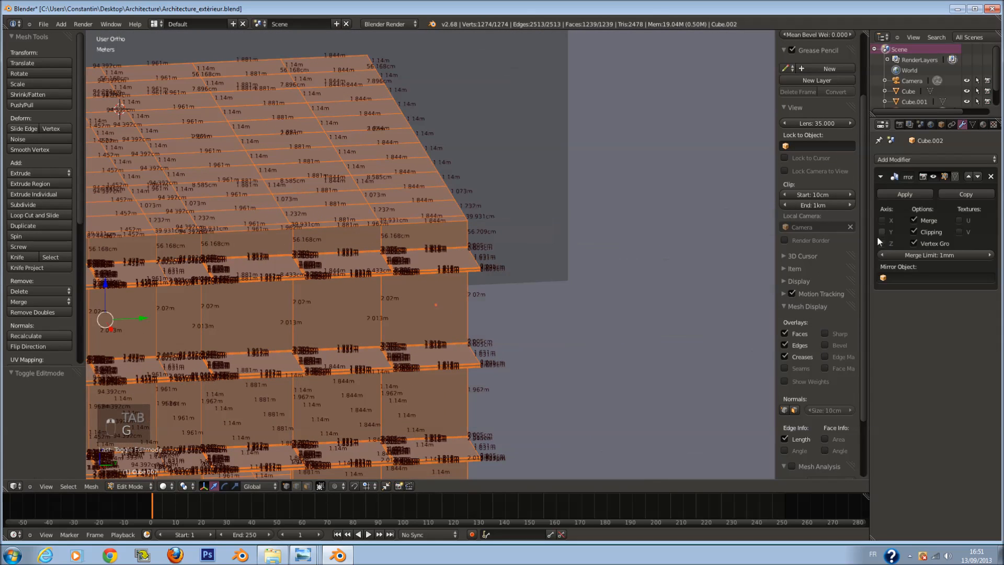
pyautogui.press('g')
pyautogui.rightClick(495, 260)
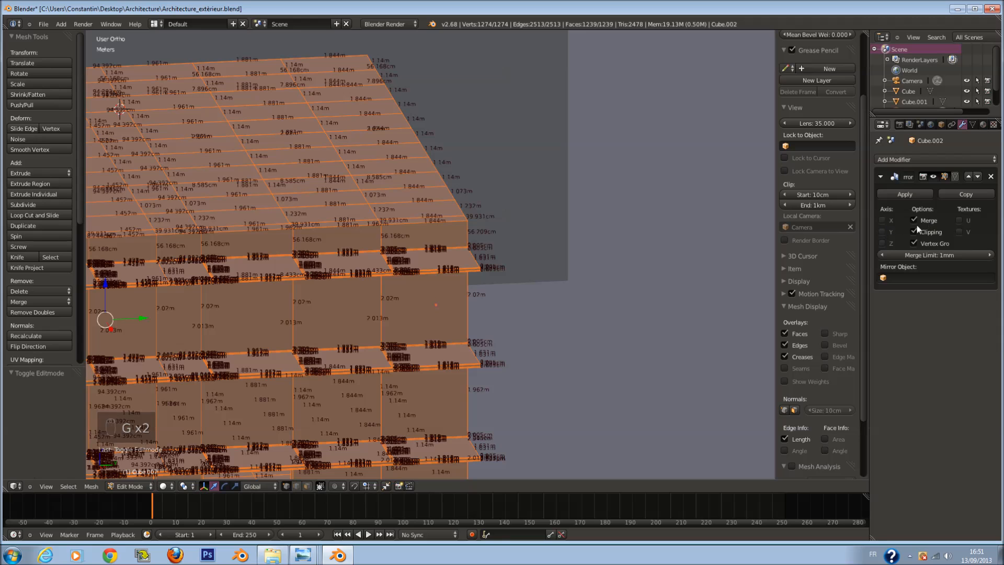
pyautogui.click(883, 220)
pyautogui.click(883, 220)
# Step: Re-enable mirroring along Y, try moving the half mesh with Clipping off, and turn Clipping back on
pyautogui.click(883, 232)
pyautogui.click(924, 231)
pyautogui.press('g')
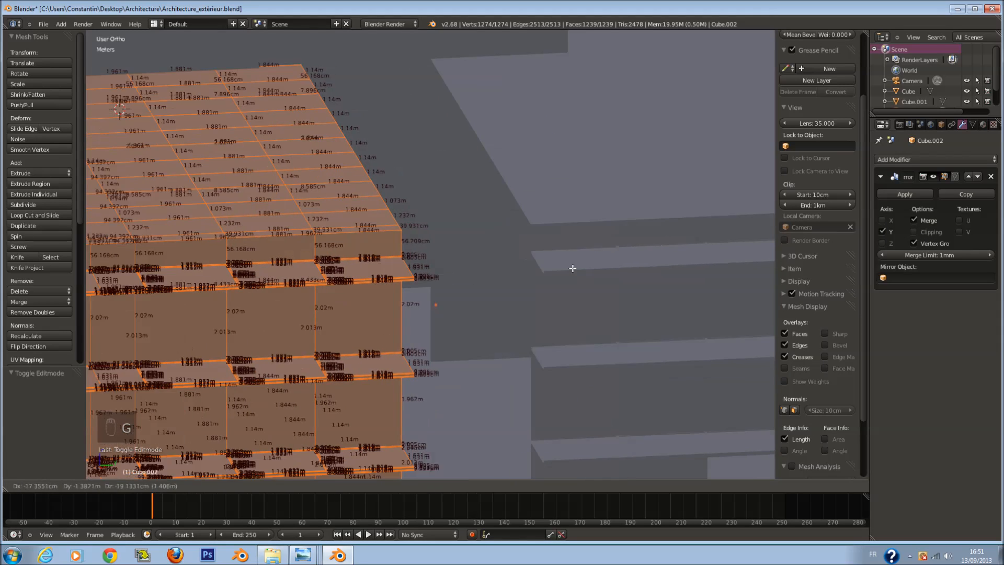
pyautogui.rightClick(572, 268)
pyautogui.click(918, 230)
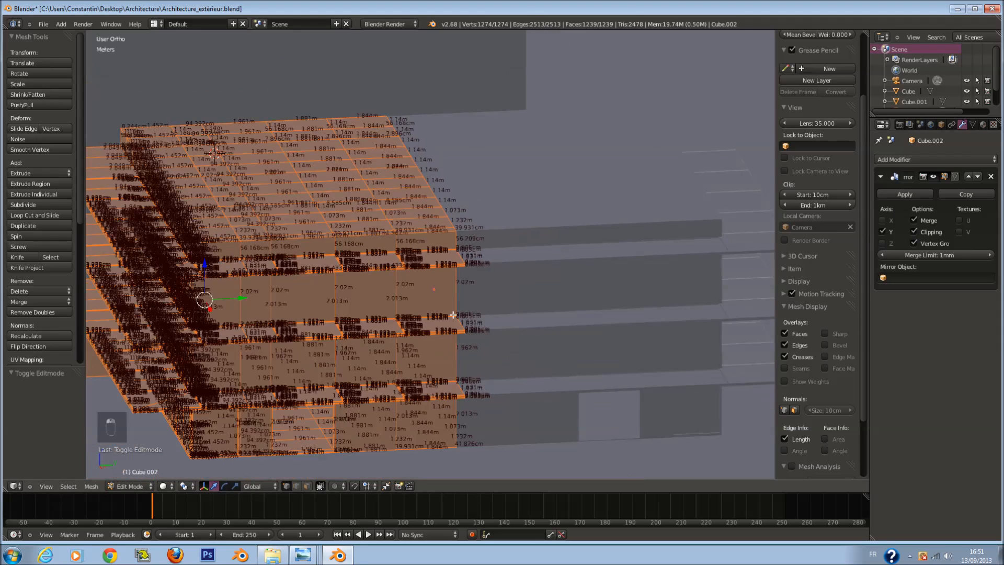
# Step: Return to Object Mode, deselect everything in the camera view, and save the file
pyautogui.press('Tab')
pyautogui.hotkey('ctrl', 's')
pyautogui.press('KP_0')
pyautogui.press('a')
pyautogui.press('a')
pyautogui.hotkey('ctrl', 's')
pyautogui.scroll(-2, 641, 300)
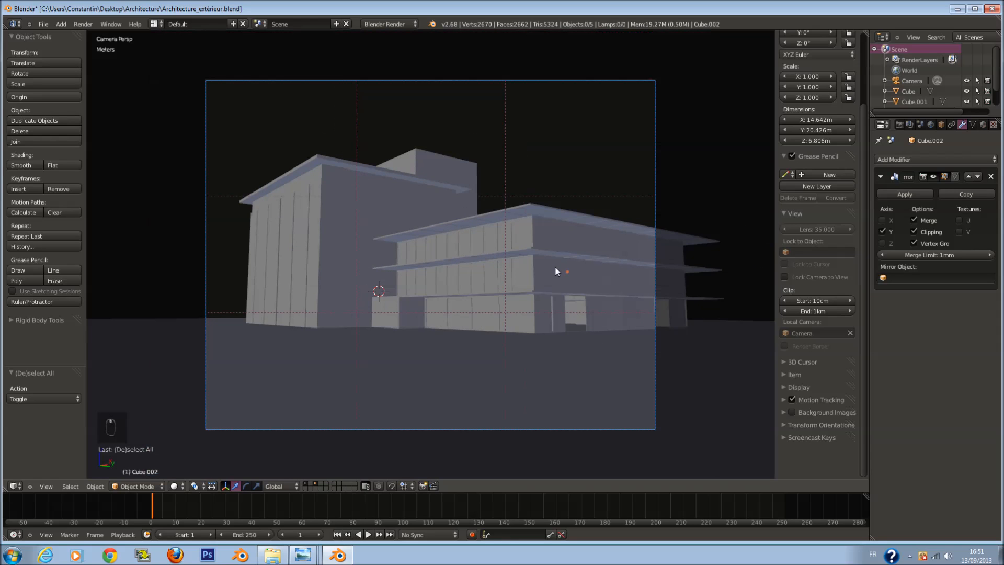
pyautogui.press('a')
pyautogui.scroll(1, 555, 272)
pyautogui.hotkey('ctrl', 's')
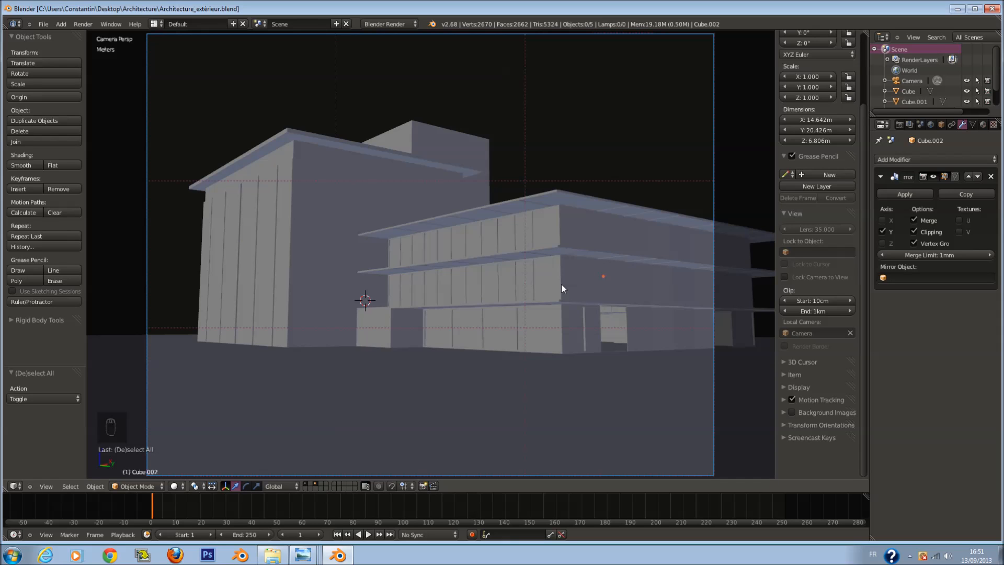
# Step: Examine both buildings from an orbited angle and the camera view, saving the file with nothing selected
pyautogui.press('a')
pyautogui.hotkey('ctrl', 's')
pyautogui.press('a')
pyautogui.hotkey('ctrl', 's')
pyautogui.scroll(-1, 528, 248)
pyautogui.moveTo(521, 250); pyautogui.dragTo(627, 270, button='middle')
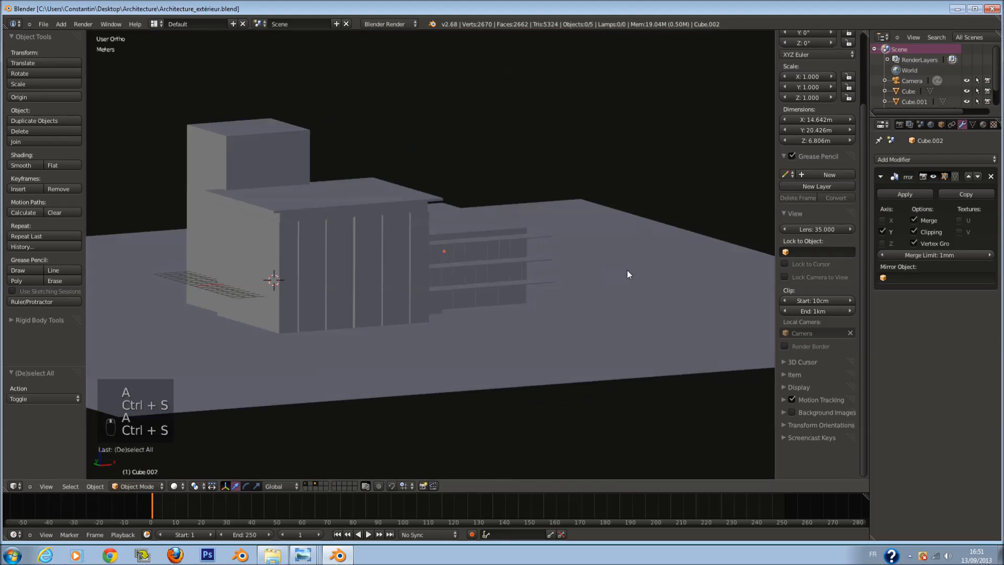
pyautogui.press('KP_0')
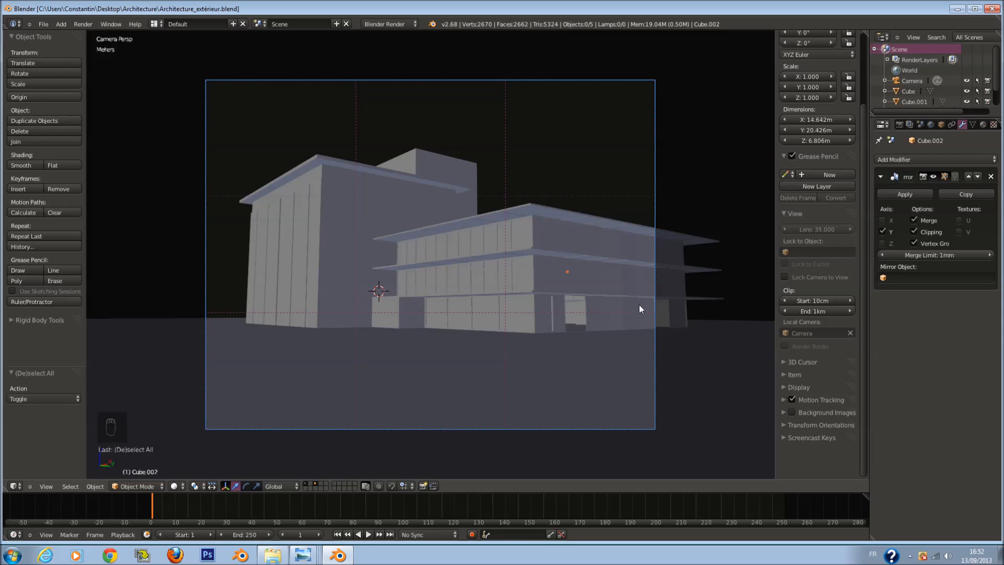
pyautogui.press('a')
pyautogui.press('a')
pyautogui.press('a')
pyautogui.hotkey('ctrl', 's')
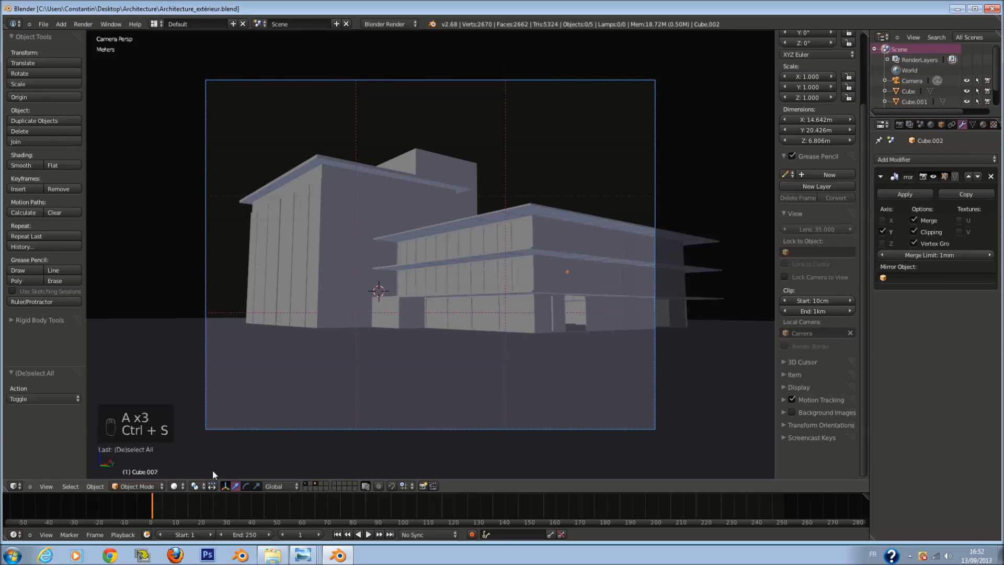
# Step: Move all objects on the second layer to the first layer, display the first layer, and save the file
pyautogui.click(318, 482)
pyautogui.press('a')
pyautogui.press('m')
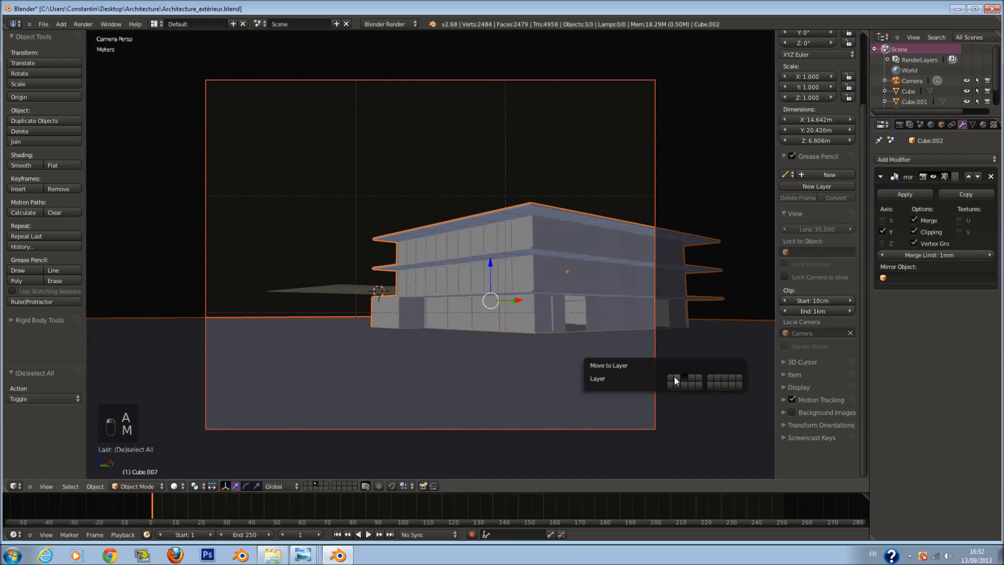
pyautogui.click(674, 377)
pyautogui.click(307, 483)
pyautogui.press('a')
pyautogui.hotkey('ctrl', 's')
# Step: Display only the empty second layer in front wireframe view and save the file, with the 3D cursor reset to the origin
pyautogui.press('KP_1')
pyautogui.press('z')
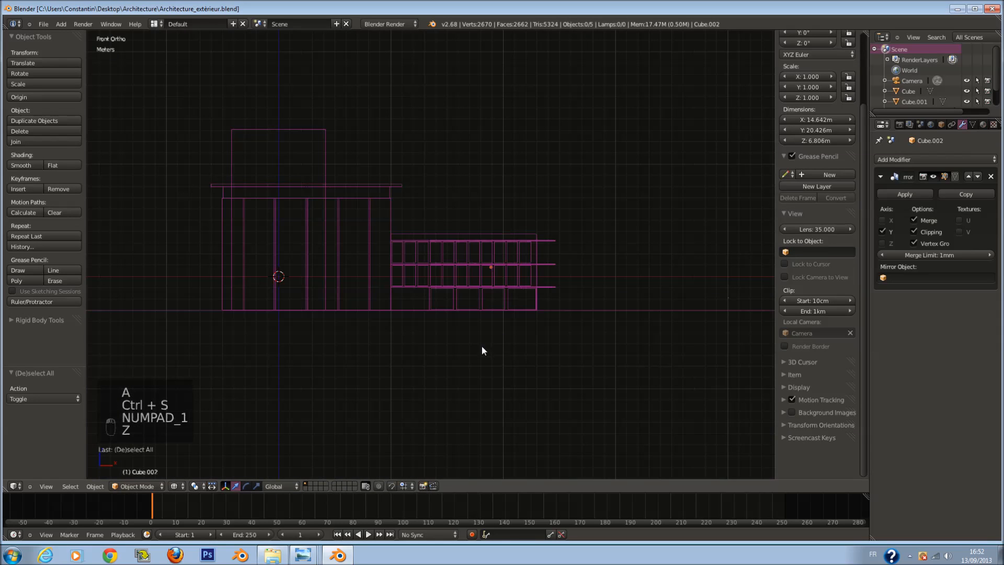
pyautogui.click(310, 485)
pyautogui.hotkey('ctrl', 's')
pyautogui.hotkey('shift', 'c')
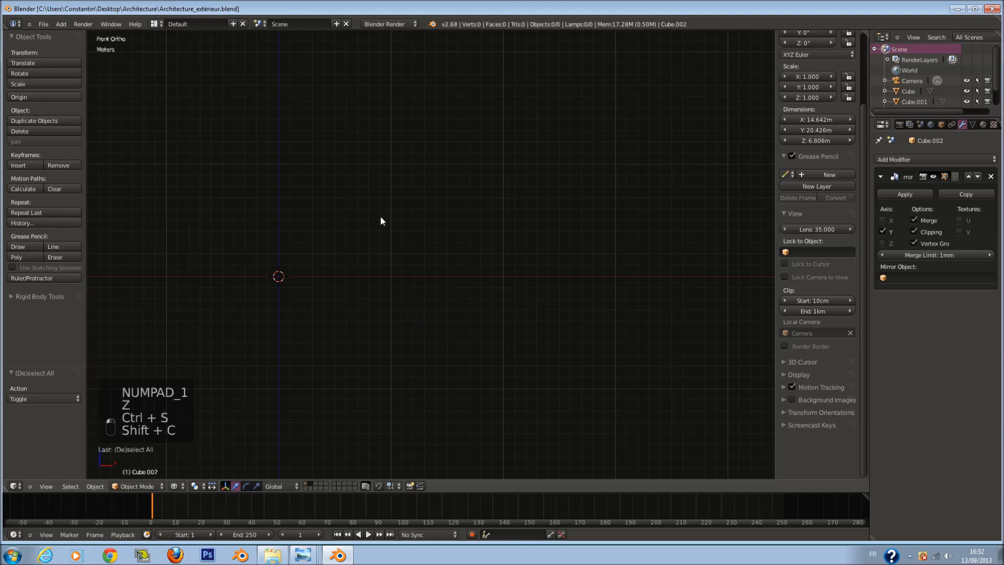
# Step: Add a cube at the origin and flatten it along Z into a thin slab
pyautogui.hotkey('shift', 'a')
pyautogui.moveTo(432, 279)
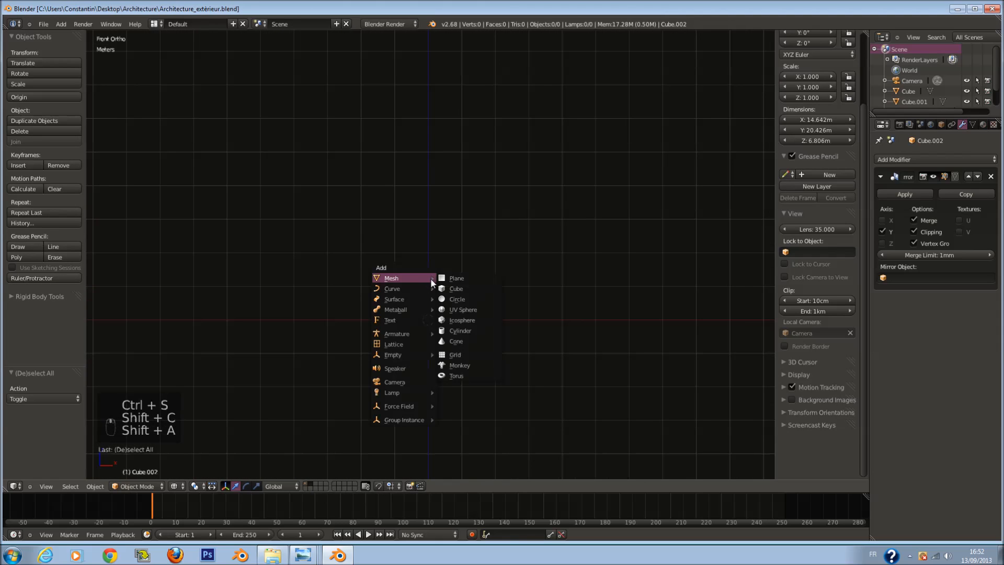
pyautogui.click(465, 287)
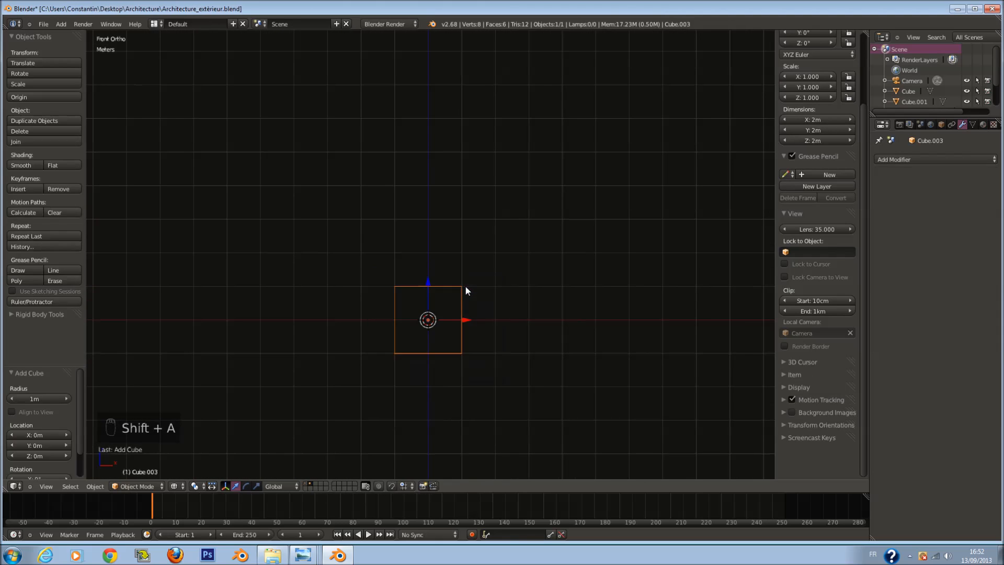
pyautogui.scroll(2, 466, 398)
pyautogui.press('s')
pyautogui.press('z')
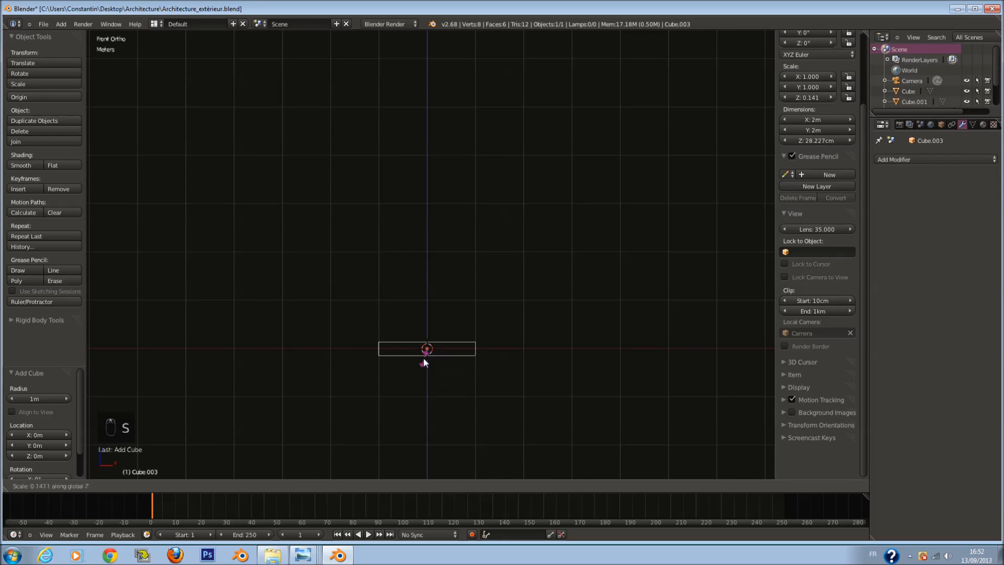
pyautogui.click(425, 349)
# Step: Scale the slab up to about 5.29 m in X and Y, and adjust its Z thickness to about 10 cm
pyautogui.press('s')
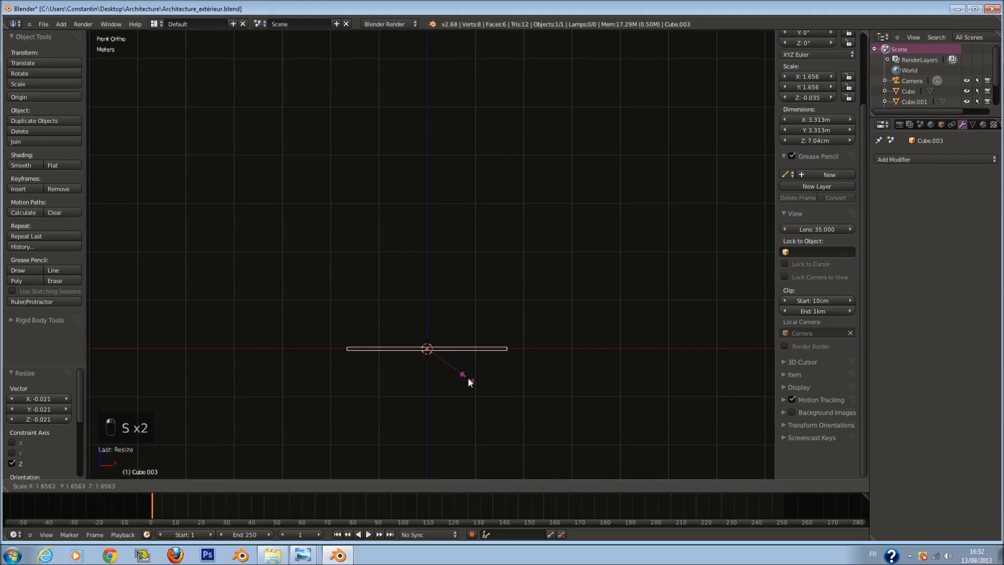
pyautogui.click(491, 394)
pyautogui.press('s')
pyautogui.press('z')
pyautogui.click(487, 389)
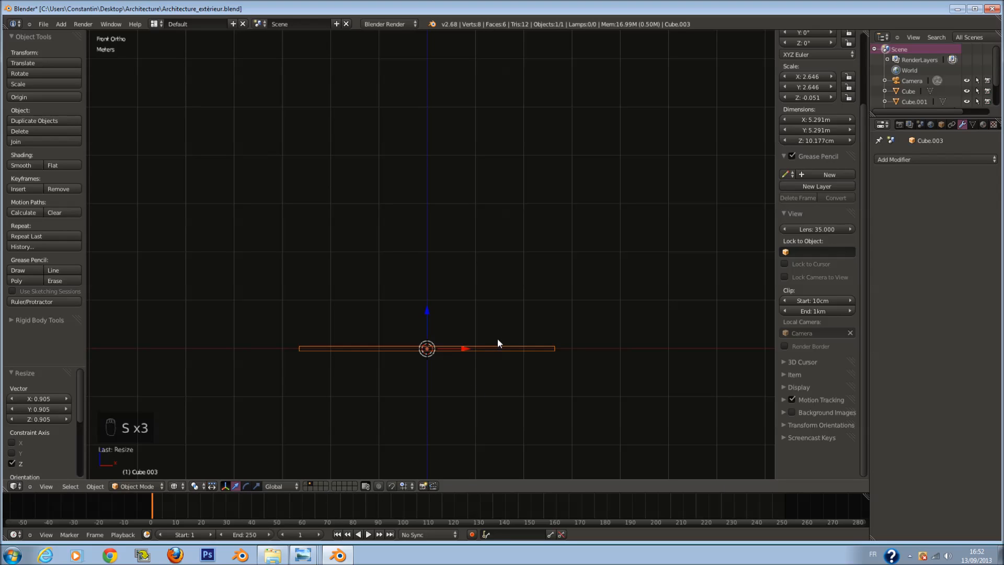
# Step: Add a circle mesh at the origin of the slab
pyautogui.scroll(-1, 497, 338)
pyautogui.scroll(1, 498, 334)
pyautogui.hotkey('shift', 'a')
pyautogui.moveTo(456, 324)
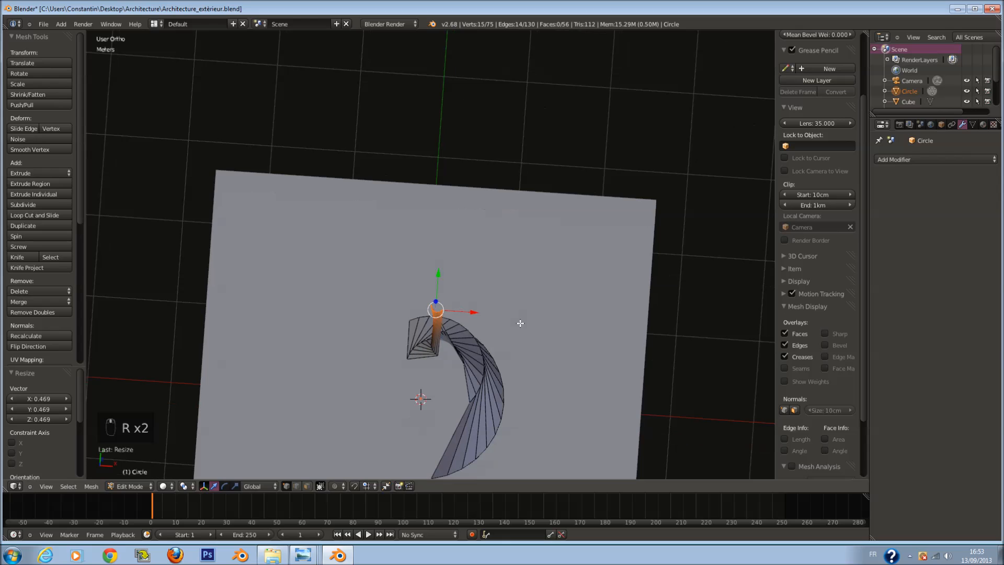
# Step: Rotate the selected end loop of the curved circle extrusion about the global Z axis
pyautogui.press('r')
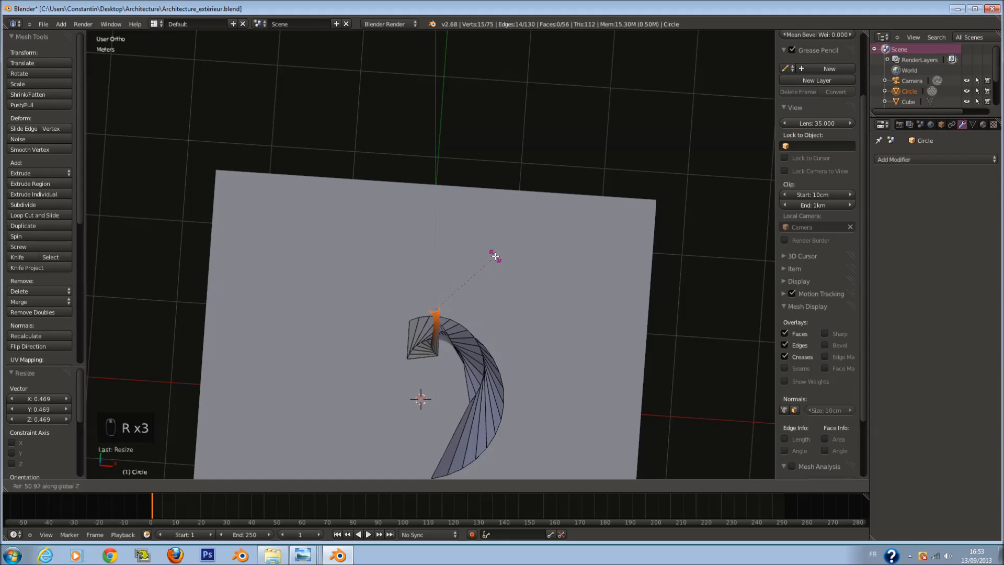
# Step: Raise the twisted tower's top ring by about 1.213 m along Z and extrude it again
pyautogui.rightClick(507, 293)
pyautogui.moveTo(512, 293); pyautogui.dragTo(531, 245, button='middle')
pyautogui.moveTo(448, 234)
pyautogui.mouseDown()
pyautogui.moveTo(457, 298)
pyautogui.moveTo(449, 218)
pyautogui.mouseUp()
pyautogui.press('e')
pyautogui.rightClick(490, 320)
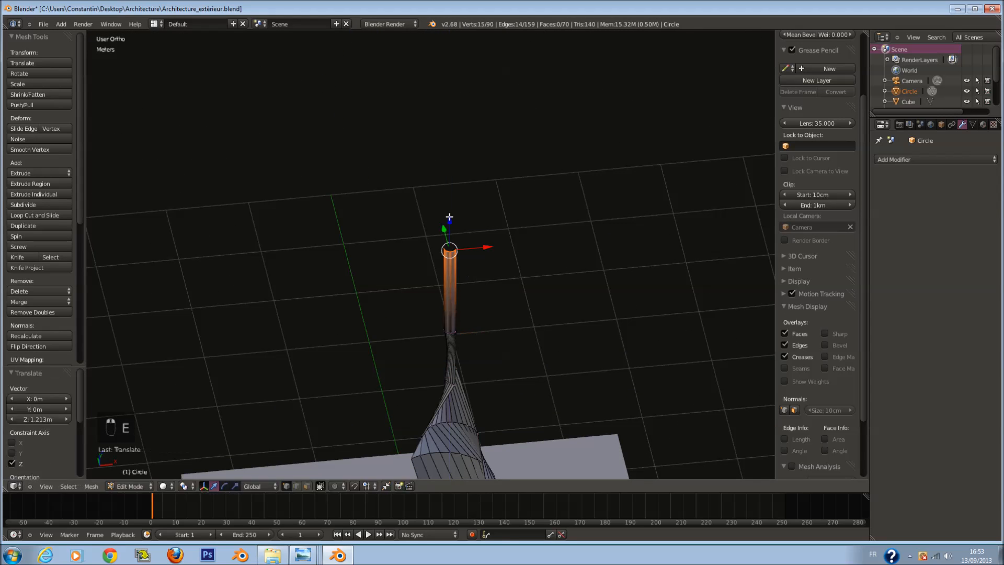
# Step: Smooth the top ring's vertices repeatedly and raise the ring along Z between passes, the last time by about 1.032 m
pyautogui.click(55, 148)
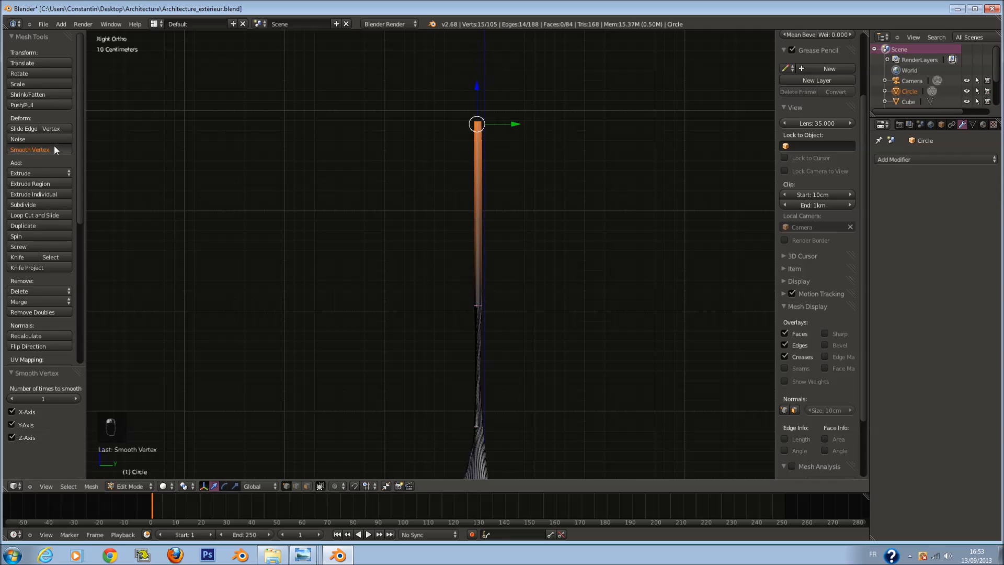
pyautogui.click(56, 149)
pyautogui.keyDown('shift'); pyautogui.scroll(5, 355, 183); pyautogui.keyUp('shift')
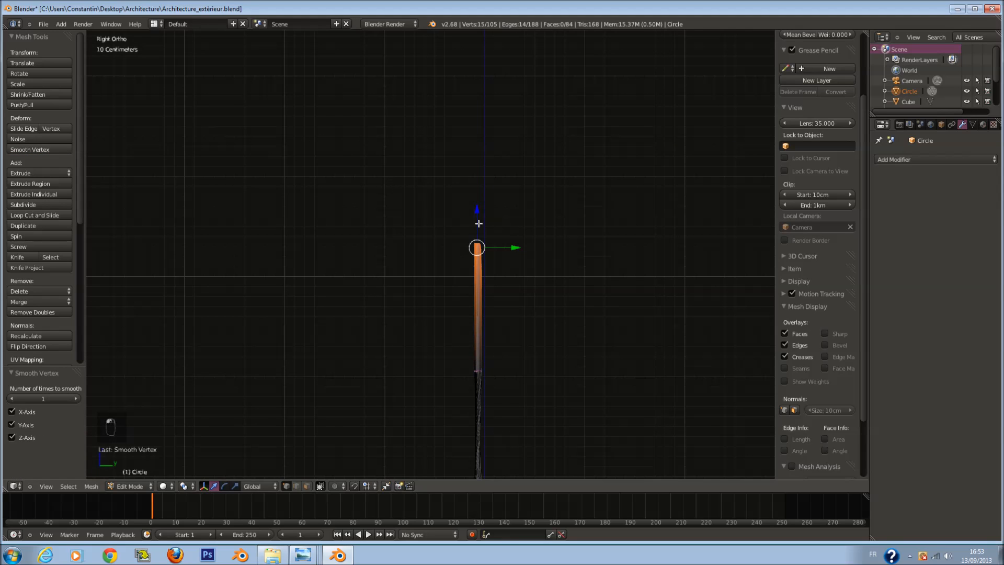
pyautogui.moveTo(477, 224); pyautogui.dragTo(497, 91)
pyautogui.click(56, 150)
pyautogui.click(55, 149)
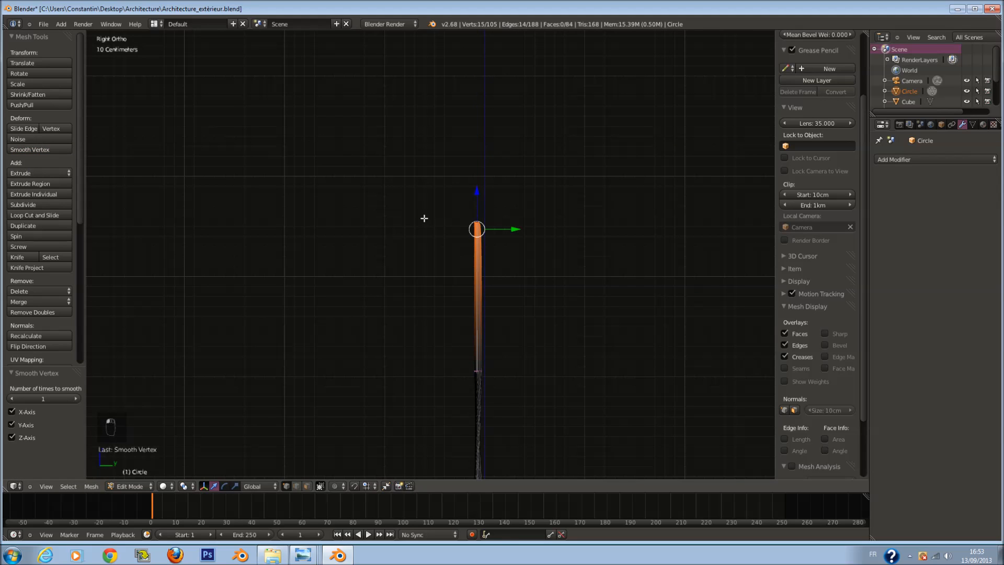
pyautogui.moveTo(483, 209); pyautogui.dragTo(493, 89)
pyautogui.press('KP_Decimal')
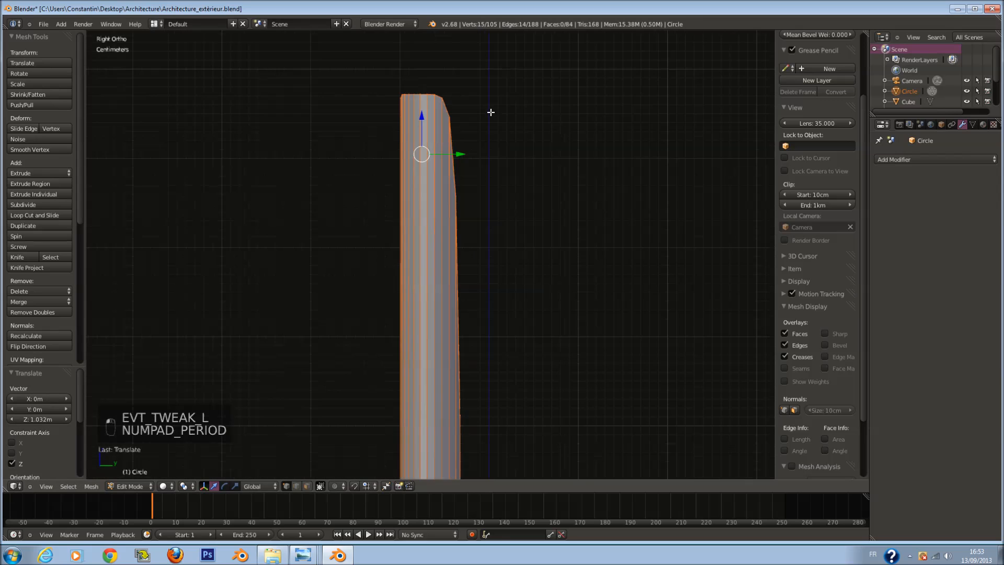
# Step: Leave Edit Mode, save the file and apply smooth shading to the tower
pyautogui.press('Tab')
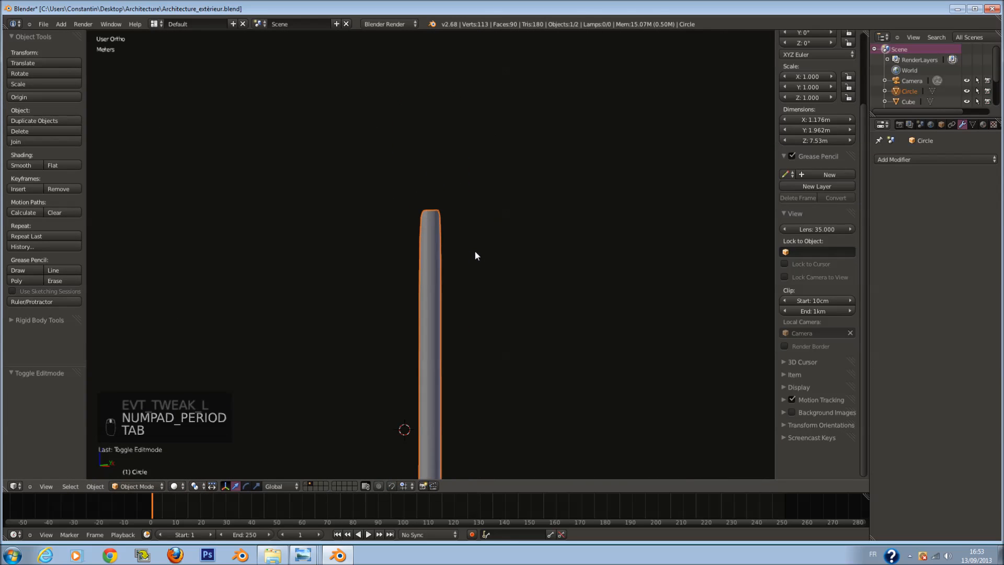
pyautogui.hotkey('ctrl', 's')
pyautogui.keyDown('shift'); pyautogui.scroll(-13, 460, 335); pyautogui.keyUp('shift')
pyautogui.scroll(-4, 462, 357)
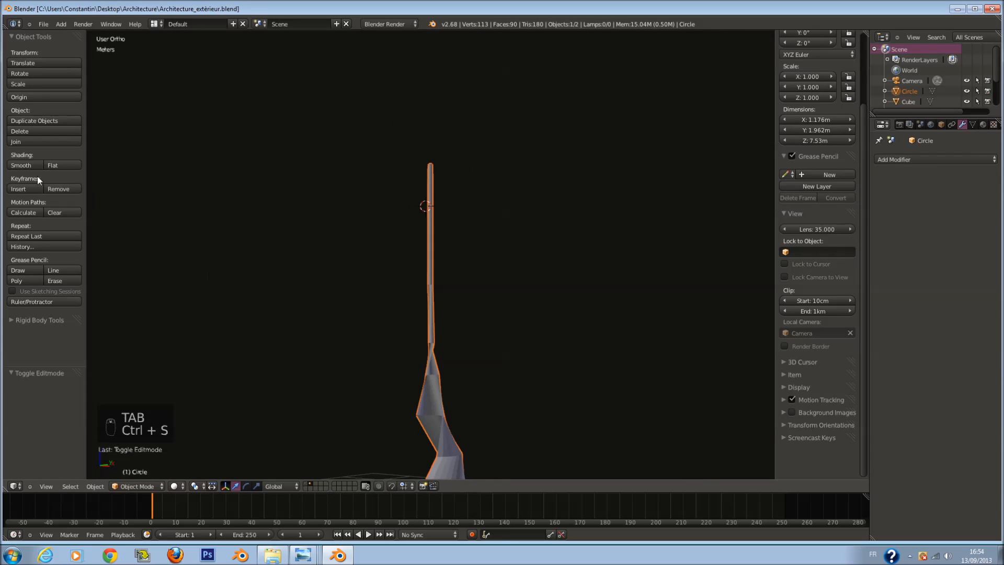
pyautogui.click(24, 165)
pyautogui.scroll(-4, 432, 312)
# Step: Remove double vertices from the tower's entire mesh
pyautogui.press('Tab')
pyautogui.press('a')
pyautogui.press('a')
pyautogui.press('a')
pyautogui.press('a')
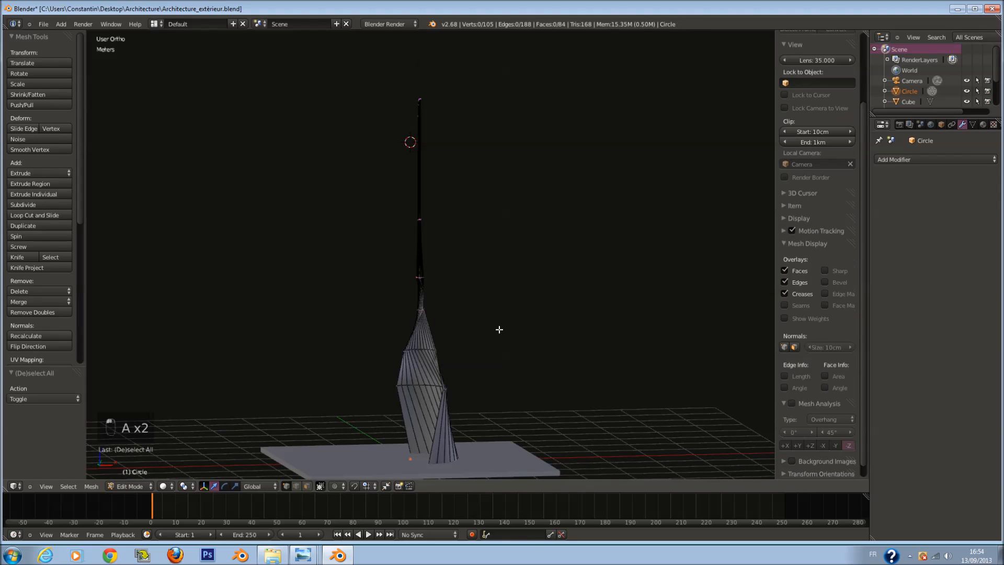
pyautogui.click(45, 312)
pyautogui.press('Tab')
pyautogui.press('Tab')
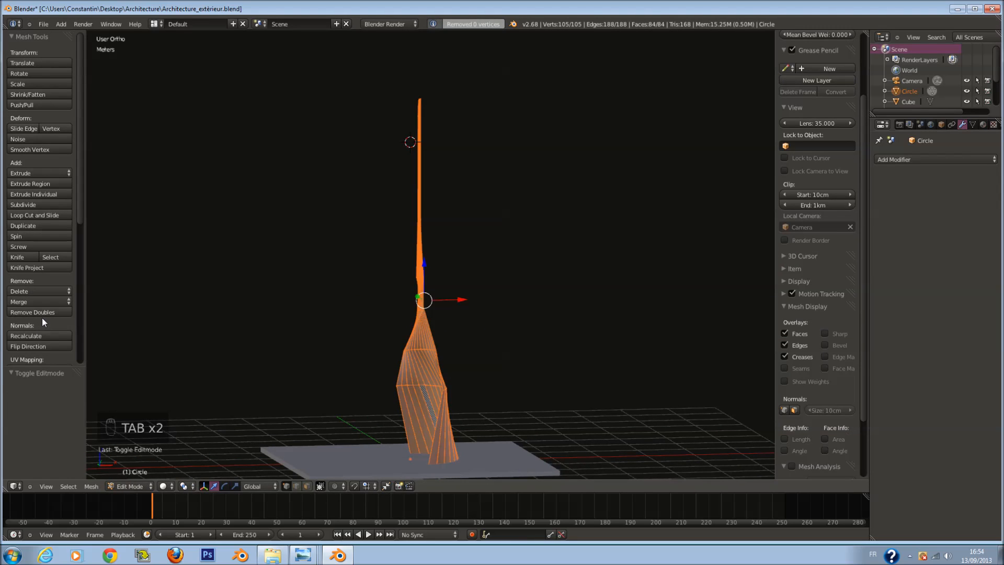
# Step: Set smooth shading on all of the tower's faces and flip their normals, then return to Object Mode
pyautogui.scroll(-6, 48, 343)
pyautogui.click(21, 290)
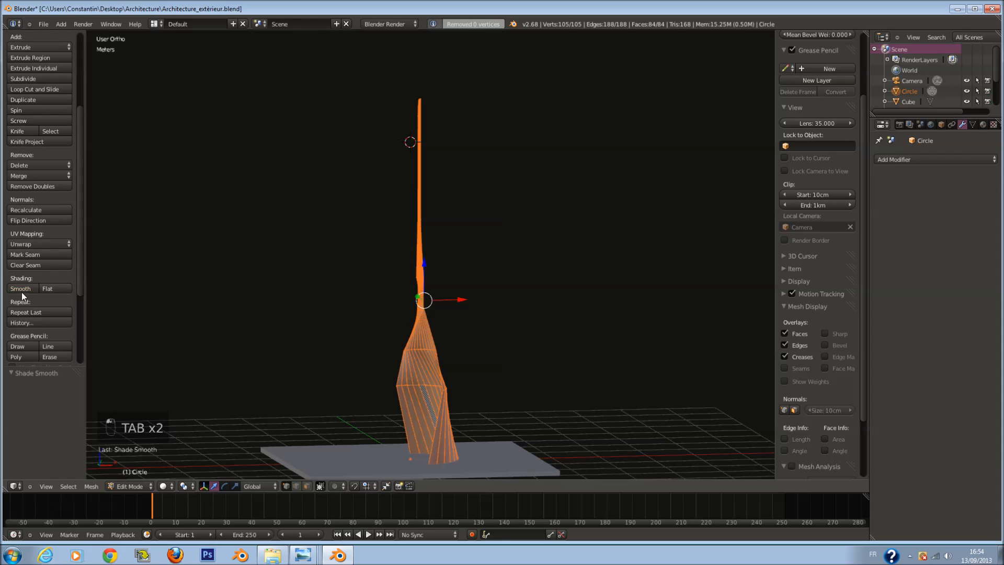
pyautogui.scroll(-2, 47, 312)
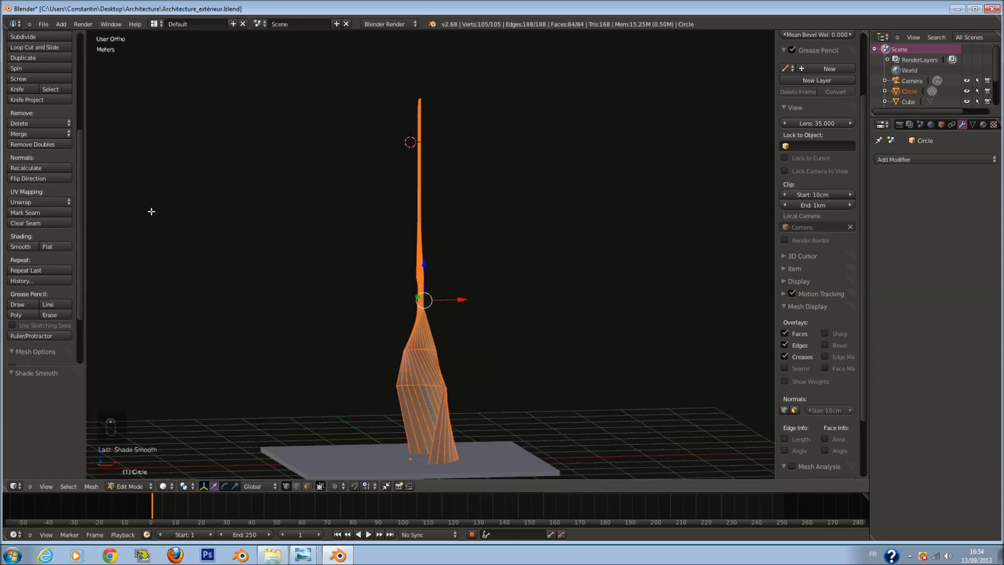
pyautogui.click(52, 180)
pyautogui.press('Tab')
# Step: Add a level 2 subdivision surface to the tower and save the file
pyautogui.moveTo(502, 366); pyautogui.dragTo(453, 319, button='middle')
pyautogui.hotkey('ctrl', '1')
pyautogui.hotkey('ctrl', '2')
pyautogui.hotkey('ctrl', 's')
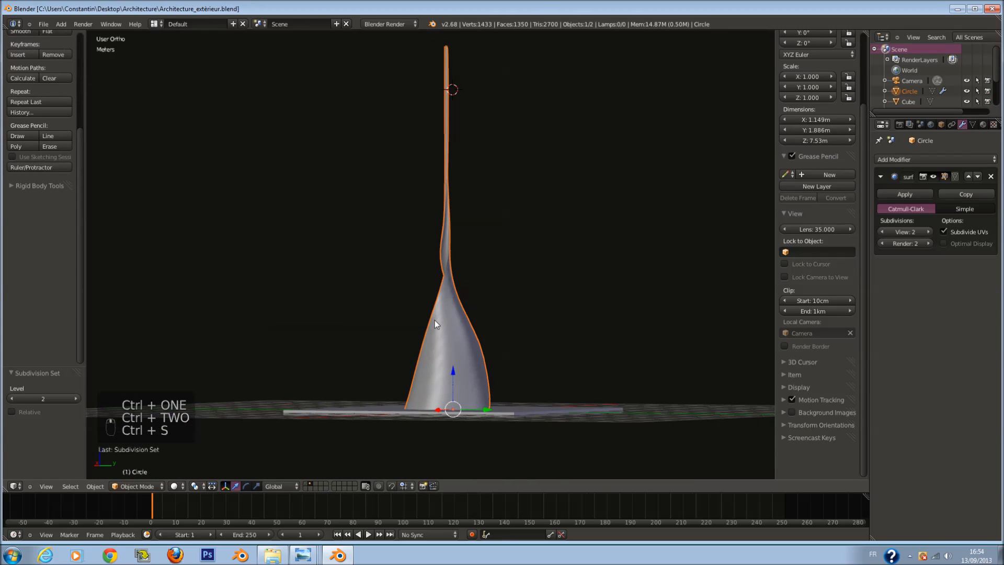
pyautogui.press('KP_1')
pyautogui.hotkey('ctrl', 's')
# Step: Open the tower's mesh for editing in wireframe front view with no vertices selected
pyautogui.click(432, 265)
pyautogui.scroll(5, 455, 307)
pyautogui.press('Tab')
pyautogui.press('z')
pyautogui.press('a')
pyautogui.press('c')
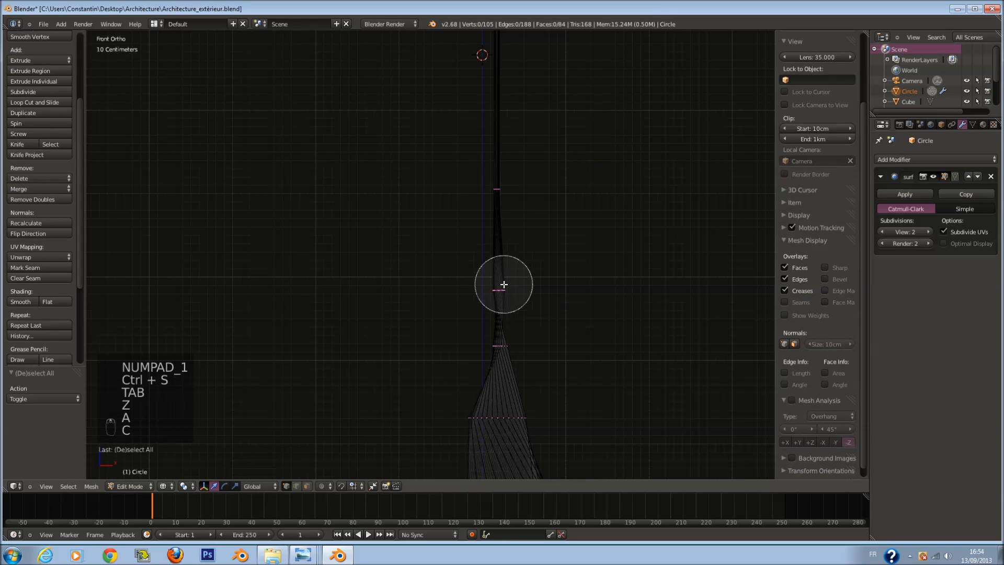
pyautogui.rightClick(500, 187)
pyautogui.keyDown('shift'); pyautogui.scroll(5, 504, 177); pyautogui.keyUp('shift')
pyautogui.press('a')
pyautogui.press('a')
pyautogui.press('a')
# Step: Circle-select the ring at the tower's tip and lower it along Z to shorten the spire
pyautogui.press('c')
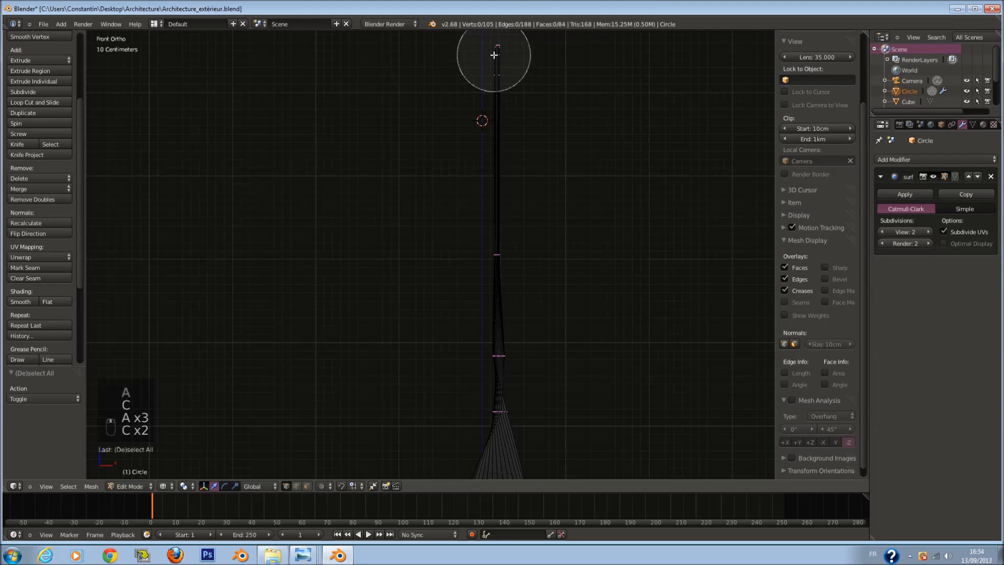
pyautogui.click(492, 64)
pyautogui.rightClick(492, 64)
pyautogui.keyDown('shift'); pyautogui.scroll(4, 493, 74); pyautogui.keyUp('shift')
pyautogui.moveTo(490, 97); pyautogui.dragTo(491, 143)
pyautogui.moveTo(491, 209); pyautogui.dragTo(491, 205)
pyautogui.hotkey('ctrl', 'z')
pyautogui.moveTo(489, 98); pyautogui.dragTo(494, 173)
# Step: Lower the second ring from the tower's tip along Z
pyautogui.press('c')
pyautogui.click(485, 296)
pyautogui.rightClick(486, 296)
pyautogui.moveTo(489, 226); pyautogui.dragTo(491, 278)
pyautogui.keyDown('shift'); pyautogui.scroll(-7, 502, 303); pyautogui.keyUp('shift')
# Step: Raise the second ring from the tip along Z and scale it by about 1.368
pyautogui.press('a')
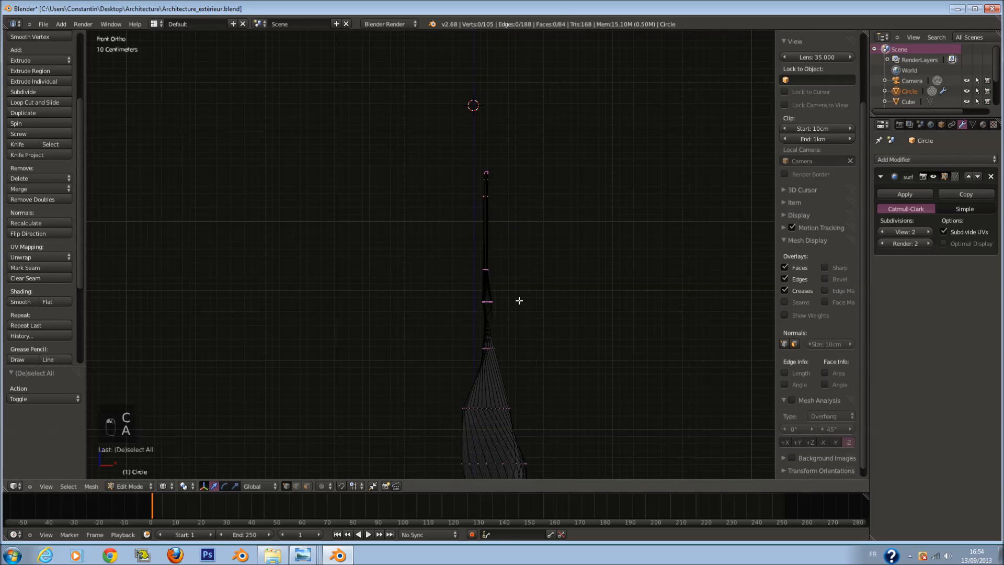
pyautogui.press('a')
pyautogui.press('a')
pyautogui.press('a')
pyautogui.scroll(4, 528, 264)
pyautogui.press('c')
pyautogui.click(544, 268)
pyautogui.rightClick(544, 268)
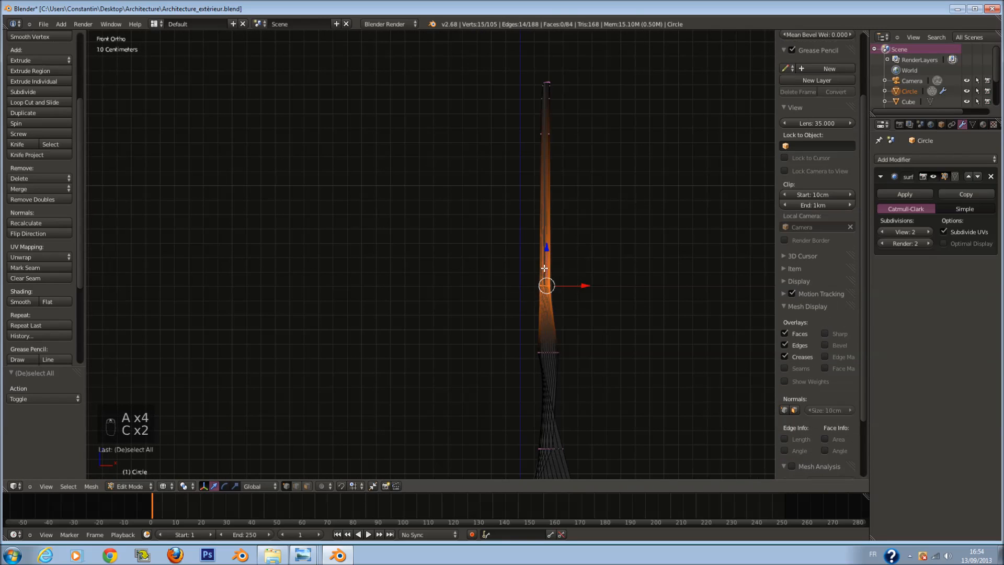
pyautogui.moveTo(549, 246); pyautogui.dragTo(550, 195)
pyautogui.press('s')
pyautogui.click(597, 259)
pyautogui.keyDown('shift'); pyautogui.scroll(-9, 580, 278); pyautogui.keyUp('shift')
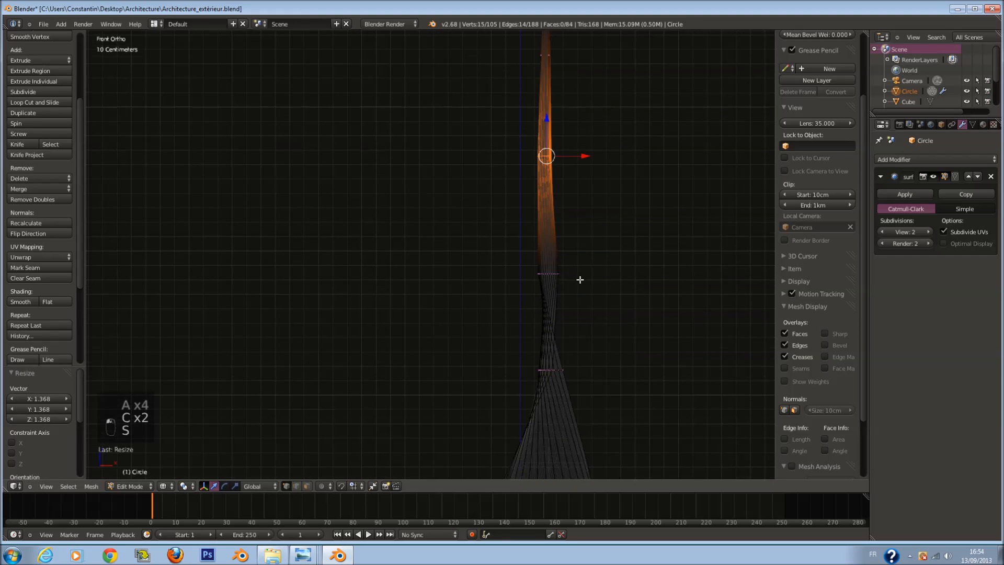
# Step: Circle-select the third ring from the tip and scale it by about 1.971
pyautogui.press('a')
pyautogui.press('c')
pyautogui.click(550, 235)
pyautogui.rightClick(552, 236)
pyautogui.press('s')
pyautogui.click(641, 284)
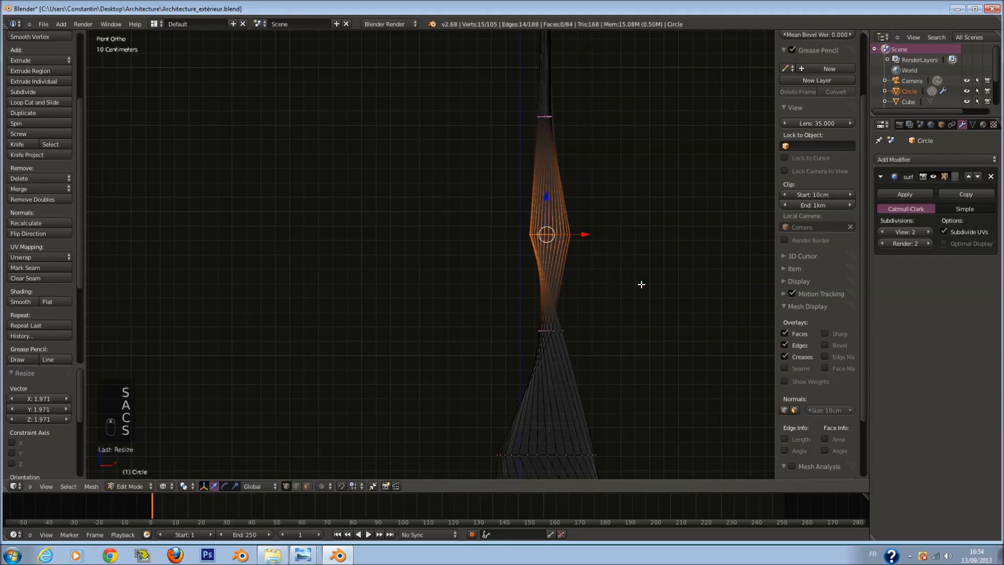
# Step: Enlarge the fourth ring from the tip and shift it slightly along negative X
pyautogui.press('a')
pyautogui.press('c')
pyautogui.click(551, 330)
pyautogui.press('s')
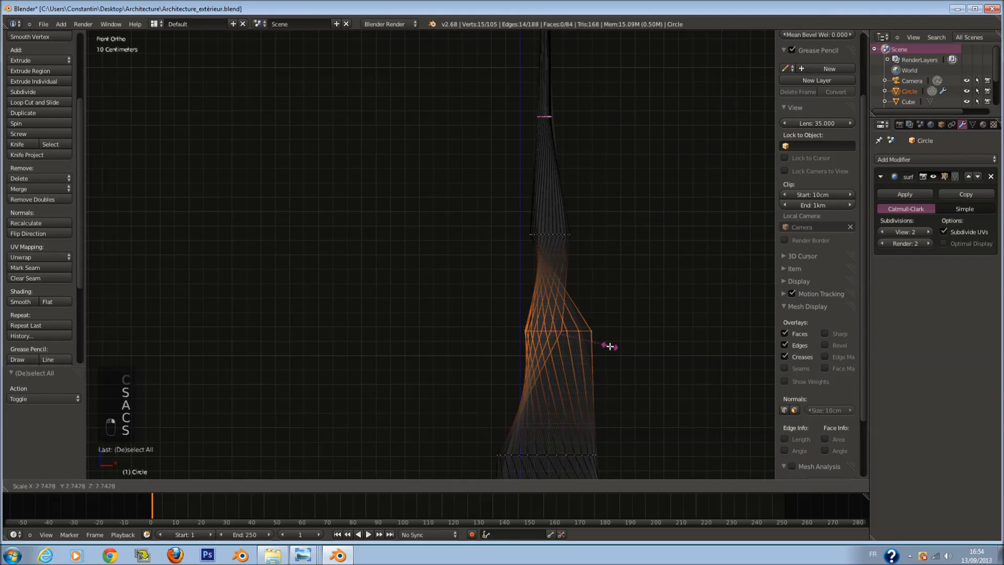
pyautogui.click(598, 346)
pyautogui.scroll(-1, 578, 349)
pyautogui.moveTo(576, 283); pyautogui.dragTo(559, 277)
# Step: Scale the fifth ring from the tip to about 0.89 and adjust its size with a second scaling
pyautogui.keyDown('shift'); pyautogui.scroll(-5, 559, 285); pyautogui.keyUp('shift')
pyautogui.press('a')
pyautogui.press('c')
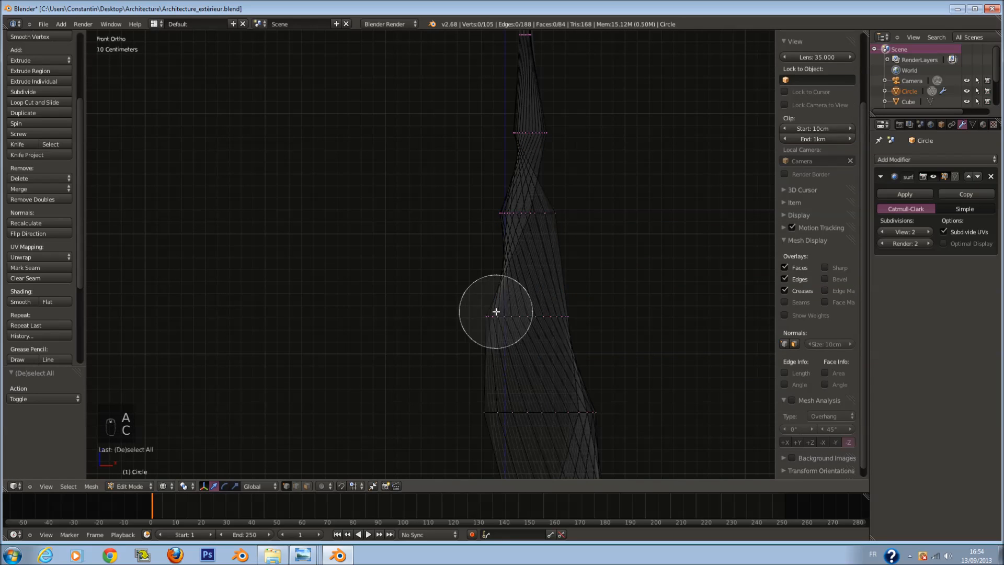
pyautogui.moveTo(495, 312); pyautogui.dragTo(563, 317)
pyautogui.rightClick(563, 317)
pyautogui.press('s')
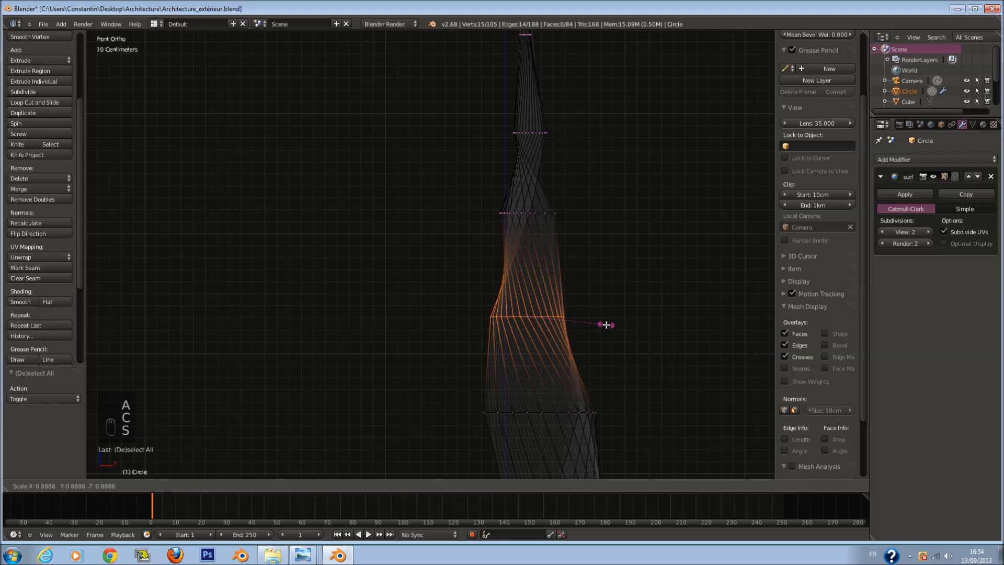
pyautogui.click(606, 324)
pyautogui.press('s')
pyautogui.click(616, 327)
# Step: Circle-select all vertices of the tower's base ring
pyautogui.scroll(-1, 594, 333)
pyautogui.keyDown('shift'); pyautogui.scroll(-4, 589, 335); pyautogui.keyUp('shift')
pyautogui.press('a')
pyautogui.press('c')
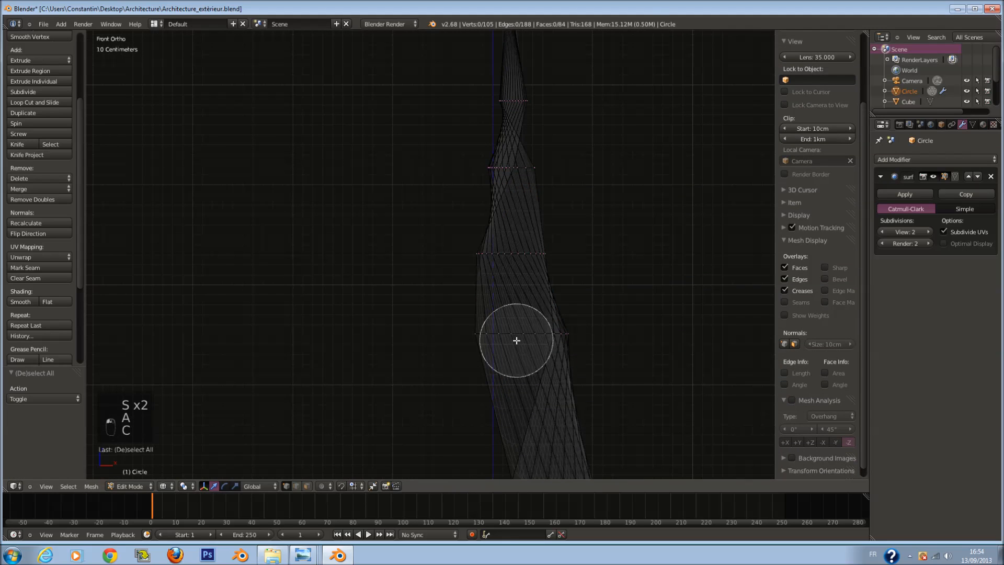
pyautogui.rightClick(503, 338)
pyautogui.keyDown('shift'); pyautogui.scroll(-5, 514, 350); pyautogui.keyUp('shift')
pyautogui.rightClick(597, 411)
pyautogui.press('s')
pyautogui.moveTo(501, 399); pyautogui.dragTo(584, 414)
# Step: Try scaling the base ring, check it in solid shading and undo the scaling
pyautogui.click(660, 422)
pyautogui.press('z')
pyautogui.scroll(-2, 579, 400)
pyautogui.moveTo(585, 378)
pyautogui.mouseDown(button='middle')
pyautogui.moveTo(472, 391)
pyautogui.moveTo(462, 407)
pyautogui.mouseUp(button='middle')
pyautogui.hotkey('ctrl', 'z')
pyautogui.hotkey('ctrl', 'z')
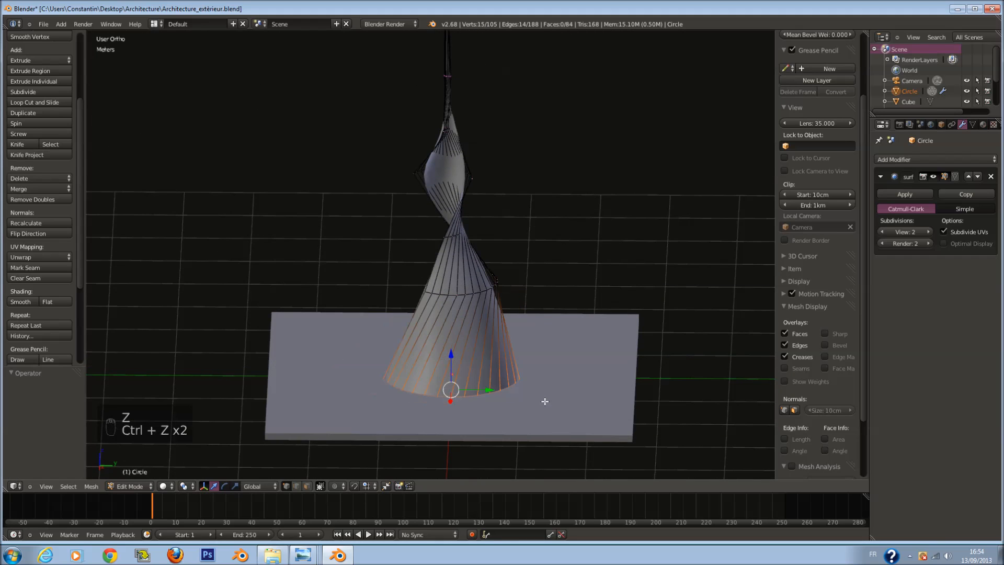
# Step: Scale the base ring by about 0.714 along Y in the right wireframe view
pyautogui.press('KP_3')
pyautogui.press('z')
pyautogui.press('s')
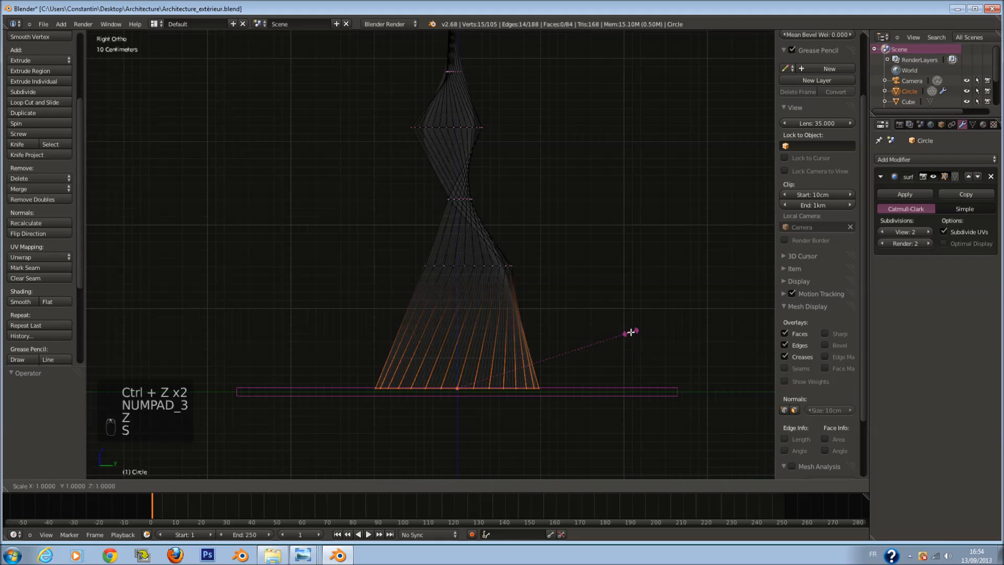
pyautogui.press('s')
pyautogui.click(562, 352)
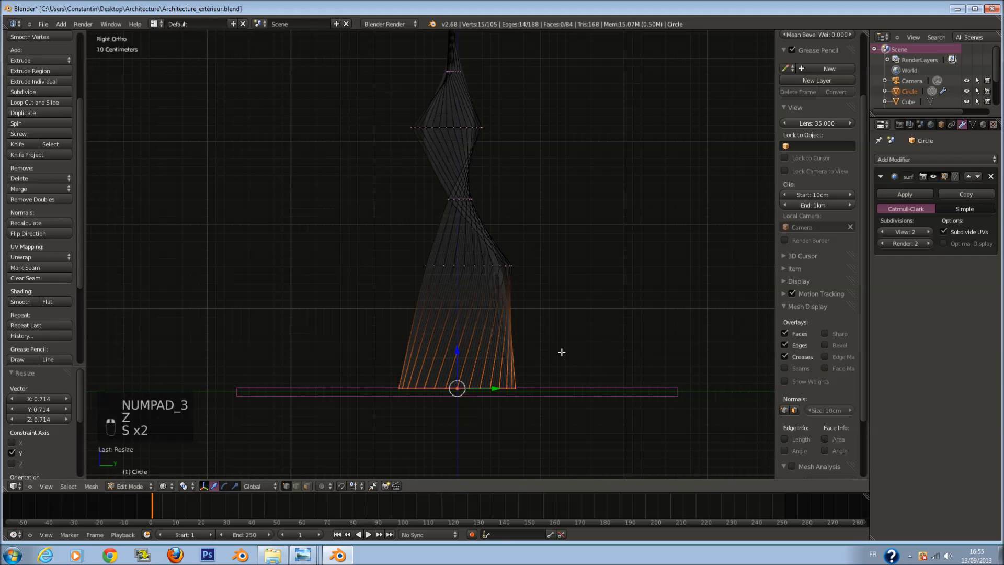
# Step: Scale the base ring by about 1.391 along X, restore solid shading and leave Edit Mode
pyautogui.press('KP_1')
pyautogui.press('s')
pyautogui.click(567, 382)
pyautogui.press('z')
pyautogui.moveTo(567, 382)
pyautogui.mouseDown(button='middle')
pyautogui.moveTo(544, 422)
pyautogui.moveTo(554, 417)
pyautogui.mouseUp(button='middle')
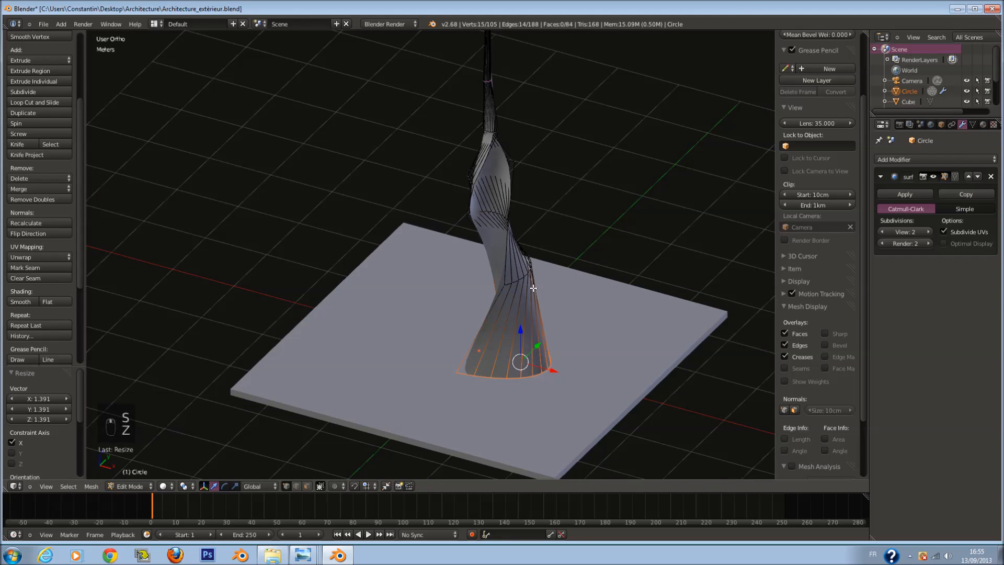
pyautogui.press('KP_1')
pyautogui.press('Tab')
pyautogui.moveTo(528, 359); pyautogui.dragTo(414, 406, button='middle')
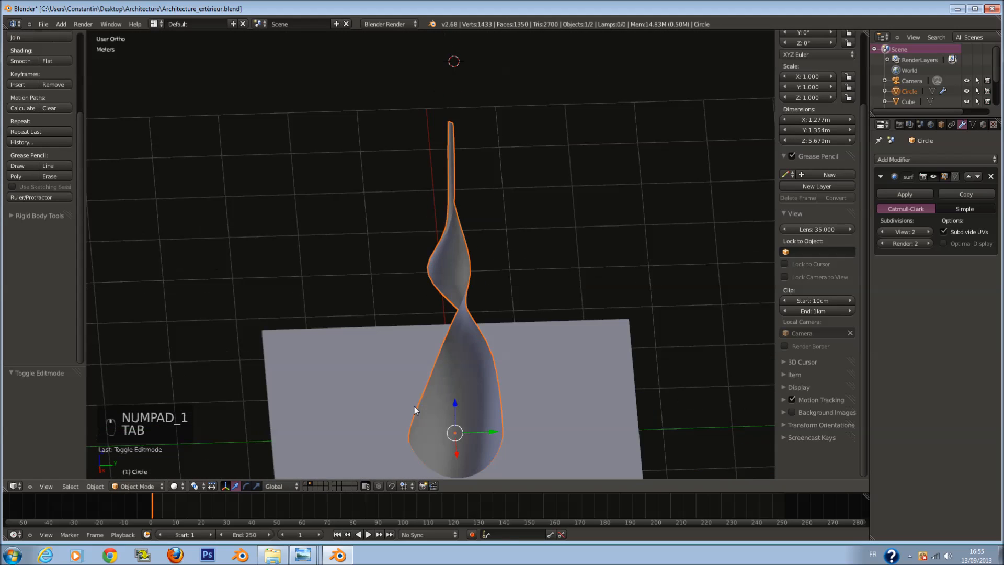
# Step: Reopen the tower's mesh for editing in wireframe and circle-select the ring at its tip
pyautogui.press('Tab')
pyautogui.moveTo(506, 92)
pyautogui.keyDown('shift'); pyautogui.mouseDown(button='middle')
pyautogui.moveTo(504, 170)
pyautogui.moveTo(555, 123)
pyautogui.mouseUp(button='middle'); pyautogui.keyUp('shift')
pyautogui.scroll(2, 551, 114)
pyautogui.press('z')
pyautogui.press('a')
pyautogui.press('a')
pyautogui.press('a')
pyautogui.press('a')
pyautogui.press('a')
pyautogui.press('c')
pyautogui.click(514, 114)
# Step: Try smoothing the tip ring's vertices and undo the change
pyautogui.click(46, 51)
pyautogui.press('s')
pyautogui.rightClick(609, 241)
pyautogui.keyDown('shift'); pyautogui.scroll(6, 590, 216); pyautogui.keyUp('shift')
pyautogui.scroll(5, 589, 217)
pyautogui.keyDown('ctrl'); pyautogui.scroll(6, 589, 216); pyautogui.keyUp('ctrl')
pyautogui.hotkey('ctrl', 'z')
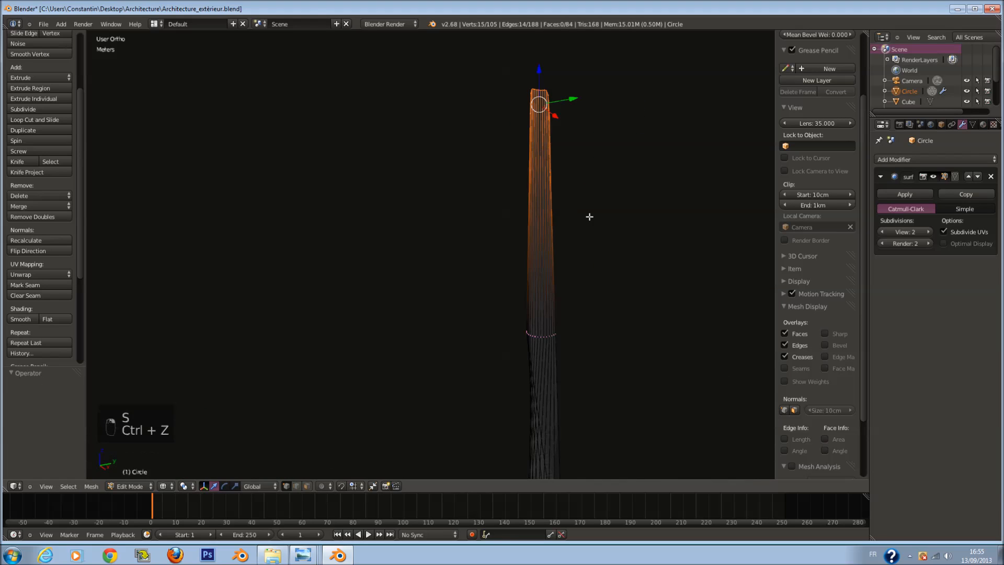
pyautogui.press('z')
pyautogui.press('z')
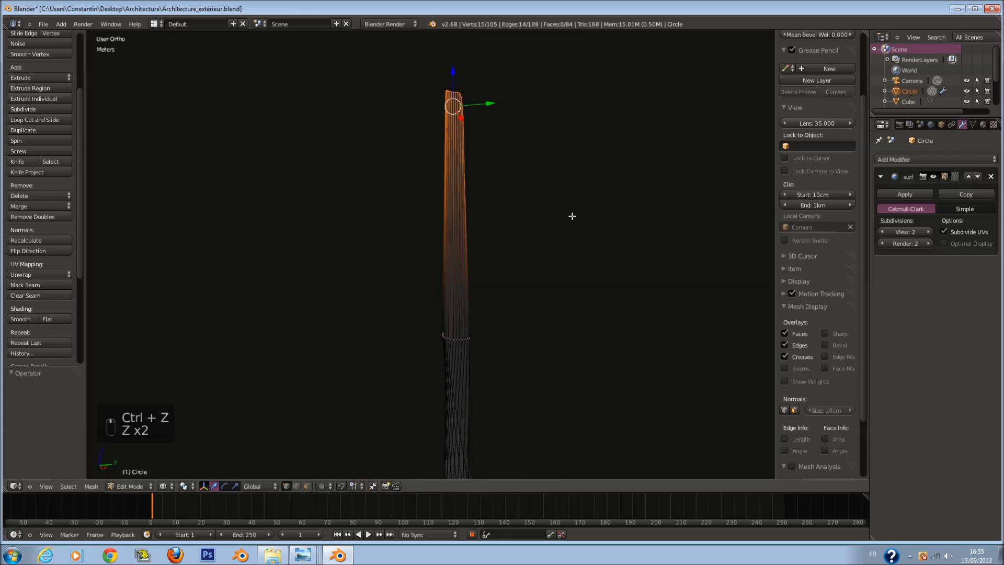
# Step: Reselect the upper vertices at the tower's tip, smooth them once and move them along Z
pyautogui.press('a')
pyautogui.press('a')
pyautogui.press('a')
pyautogui.press('a')
pyautogui.press('a')
pyautogui.press('c')
pyautogui.click(448, 96)
pyautogui.rightClick(448, 97)
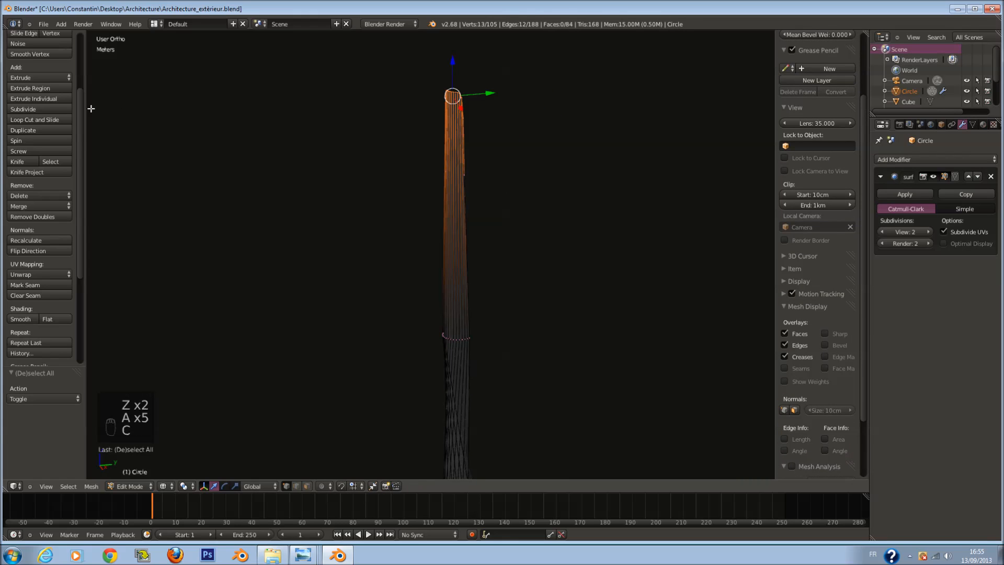
pyautogui.click(60, 53)
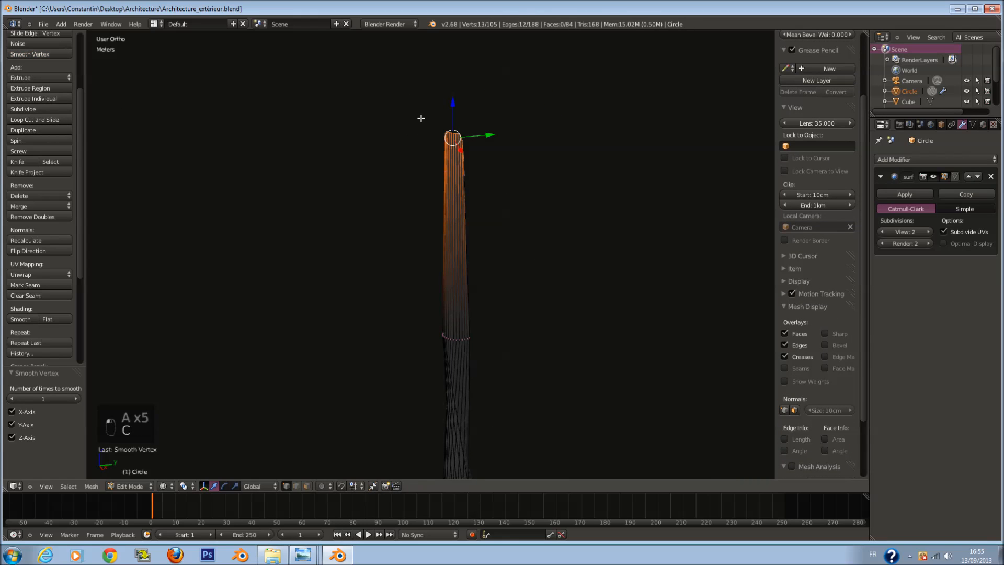
pyautogui.press('g')
pyautogui.press('z')
pyautogui.click(455, 122)
# Step: Circle-select the nine upper vertices at the tower's tip and raise them along Z
pyautogui.press('a')
pyautogui.press('c')
pyautogui.click(467, 92)
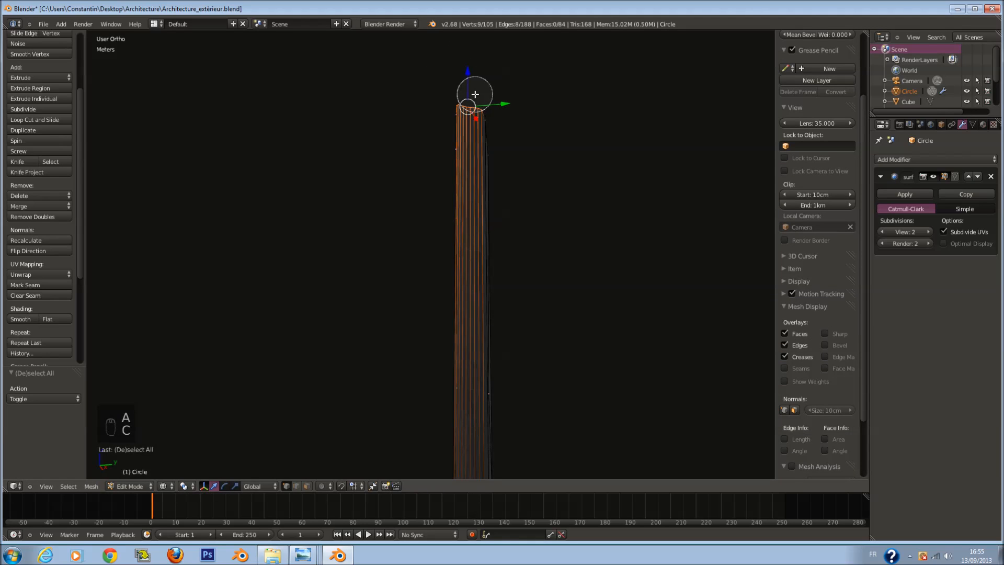
pyautogui.rightClick(474, 96)
pyautogui.press('KP_Decimal')
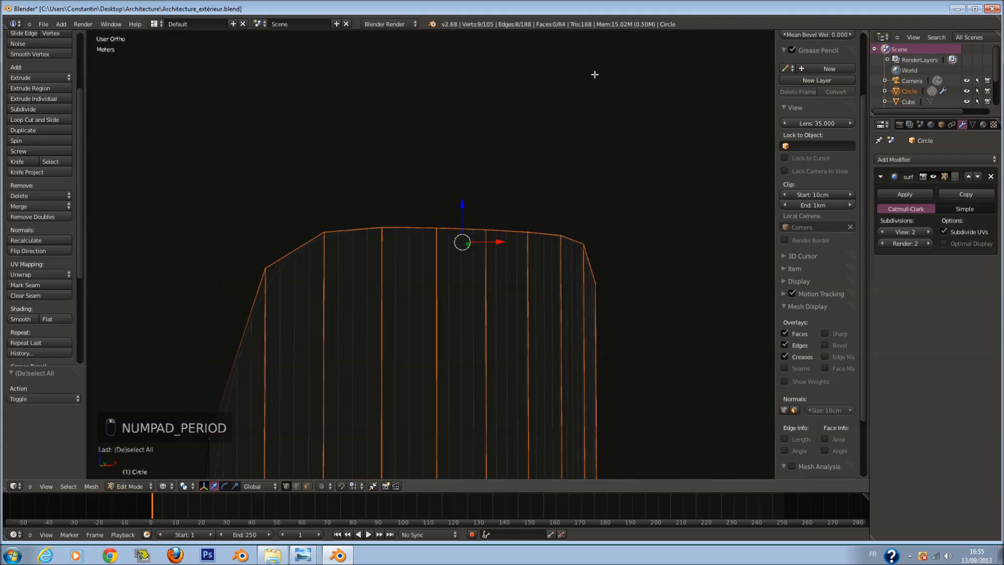
pyautogui.press('g')
pyautogui.press('z')
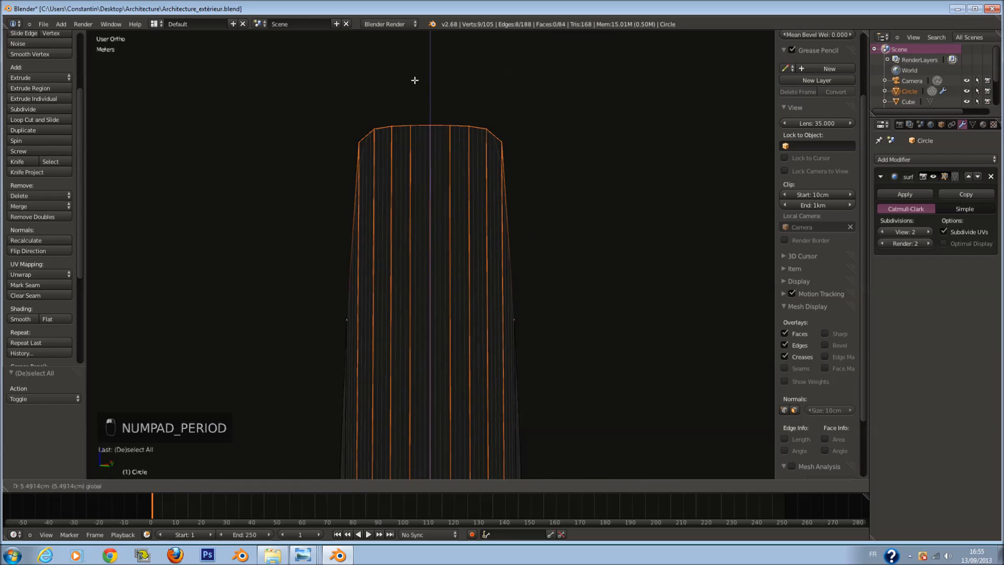
pyautogui.click(317, 102)
# Step: Smooth the selected tip vertices once and shift them along Z again
pyautogui.click(51, 53)
pyautogui.scroll(-4, 417, 280)
pyautogui.press('g')
pyautogui.press('z')
pyautogui.click(455, 171)
# Step: Raise the seven central tip vertices about 7.84 cm along Z and run Remove Doubles on them
pyautogui.scroll(2, 444, 190)
pyautogui.press('a')
pyautogui.press('c')
pyautogui.moveTo(417, 169)
pyautogui.mouseDown()
pyautogui.moveTo(450, 168)
pyautogui.moveTo(367, 84)
pyautogui.mouseUp()
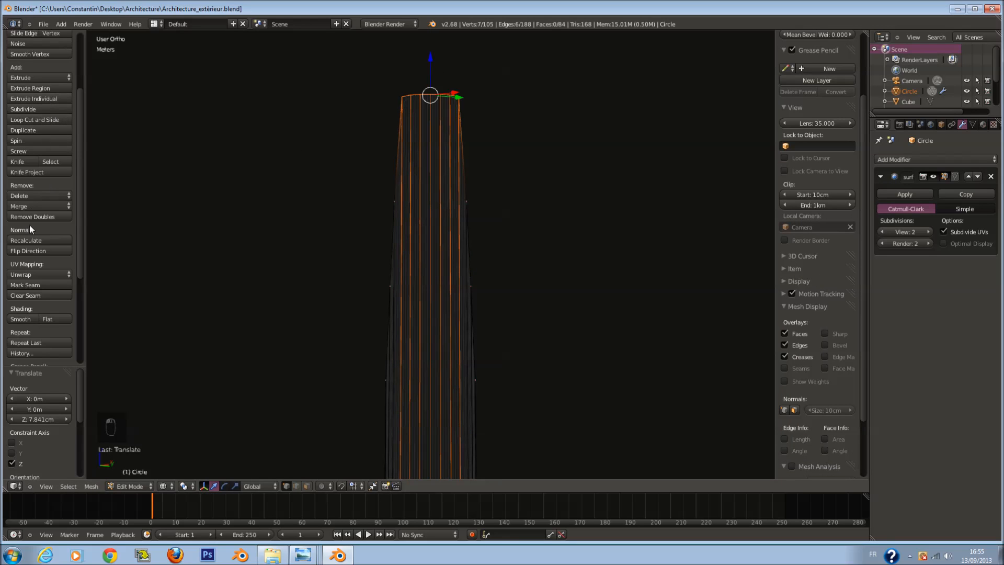
pyautogui.click(47, 216)
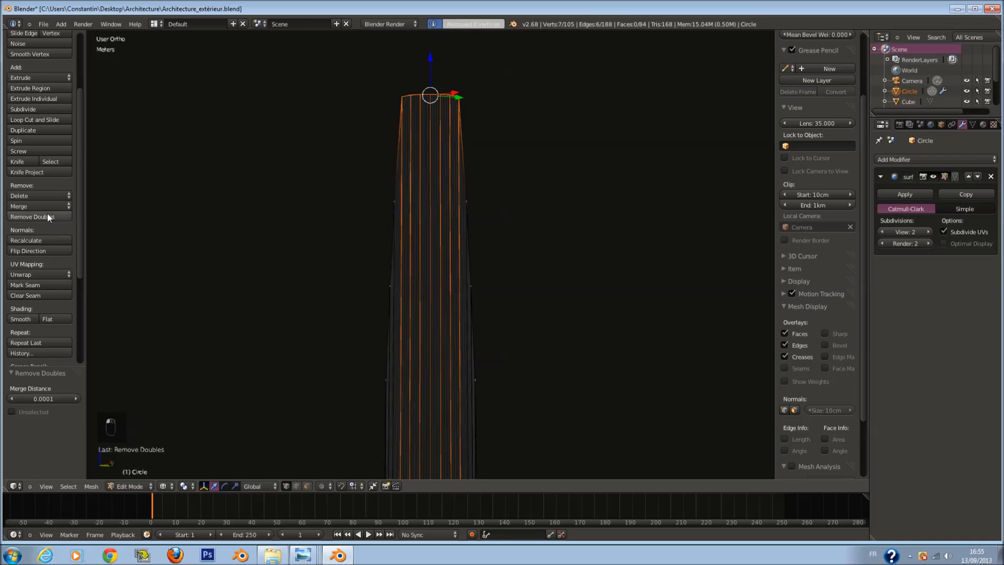
# Step: Smooth the seven central tip vertices, then the central five, raising each group along Z to round the tip
pyautogui.click(49, 56)
pyautogui.moveTo(430, 345)
pyautogui.mouseDown()
pyautogui.moveTo(446, 99)
pyautogui.moveTo(453, 113)
pyautogui.mouseUp()
pyautogui.press('a')
pyautogui.press('a')
pyautogui.press('c')
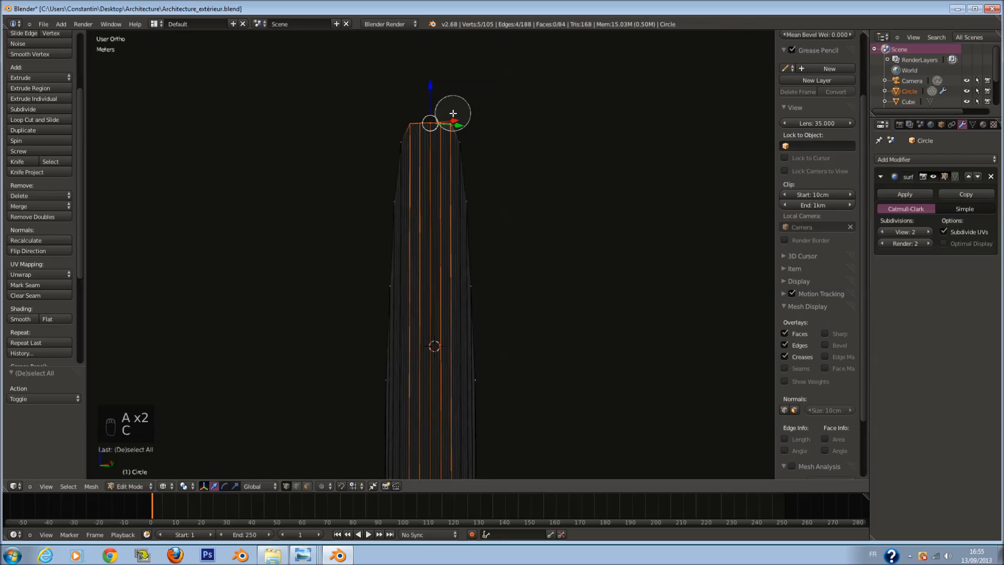
pyautogui.click(43, 55)
pyautogui.moveTo(434, 359)
pyautogui.mouseDown()
pyautogui.moveTo(438, 39)
pyautogui.moveTo(428, 69)
pyautogui.mouseUp()
# Step: Smooth and raise the three central tip vertices, then select the single topmost vertex
pyautogui.press('a')
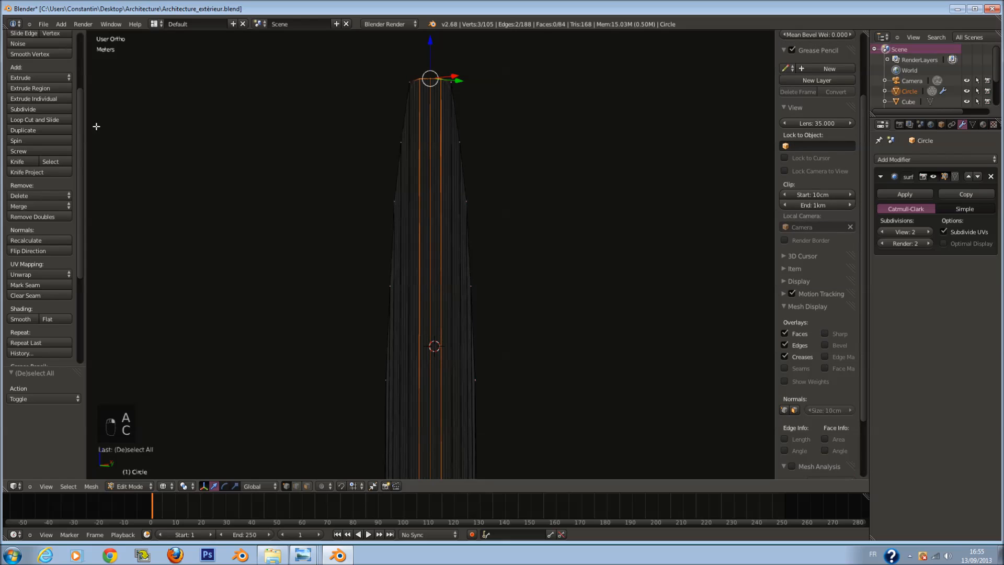
pyautogui.click(46, 54)
pyautogui.moveTo(429, 319); pyautogui.dragTo(431, 7)
pyautogui.scroll(-1, 450, 154)
pyautogui.press('a')
pyautogui.rightClick(430, 68)
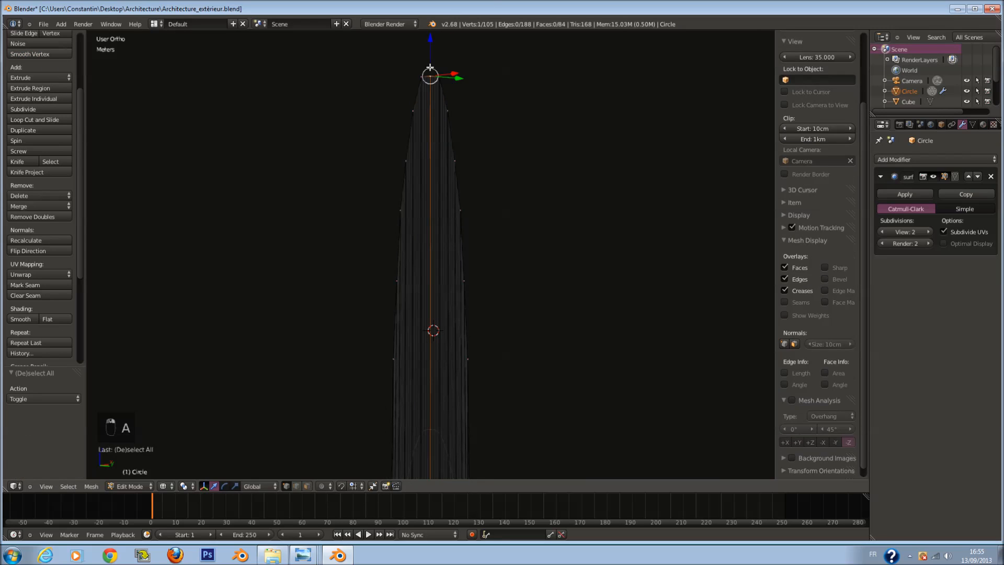
# Step: Leave Edit Mode with solid shading, save the file over Architecture_extérieur.blend and view the tower through the camera
pyautogui.press('Tab')
pyautogui.press('z')
pyautogui.hotkey('ctrl', 's')
pyautogui.press('KP_0')
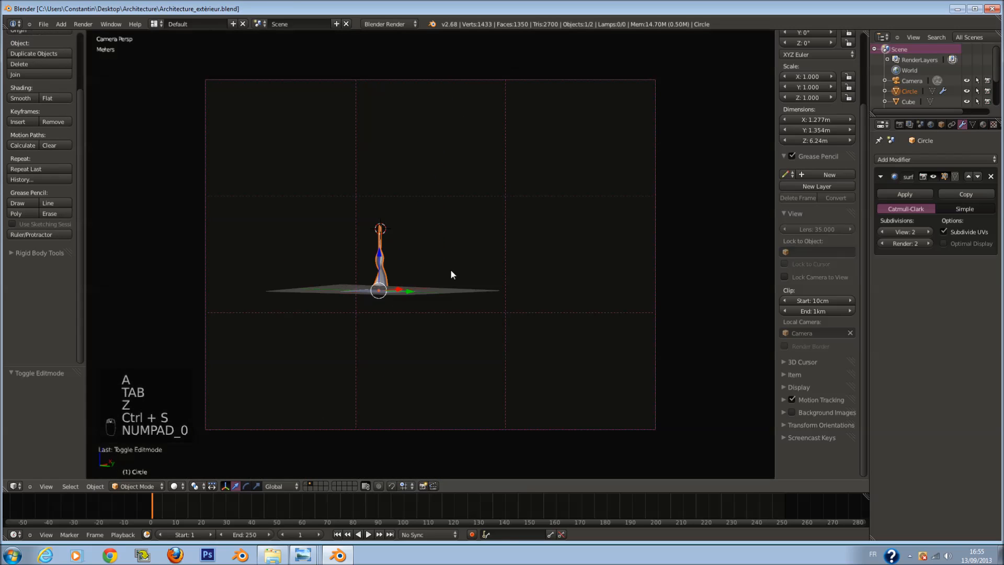
pyautogui.scroll(4, 450, 270)
pyautogui.press('a')
pyautogui.hotkey('ctrl', 's')
pyautogui.click(398, 302)
# Step: Select the flat base, scale it by 0.726 in wireframe top view and save the file
pyautogui.rightClick(319, 298)
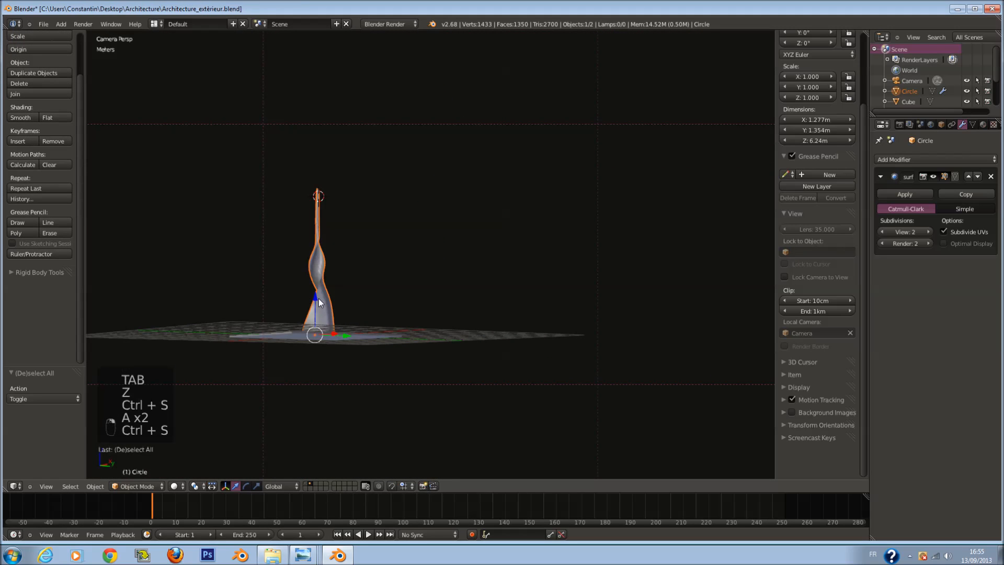
pyautogui.moveTo(319, 298); pyautogui.dragTo(413, 321, button='middle')
pyautogui.scroll(11, 413, 321)
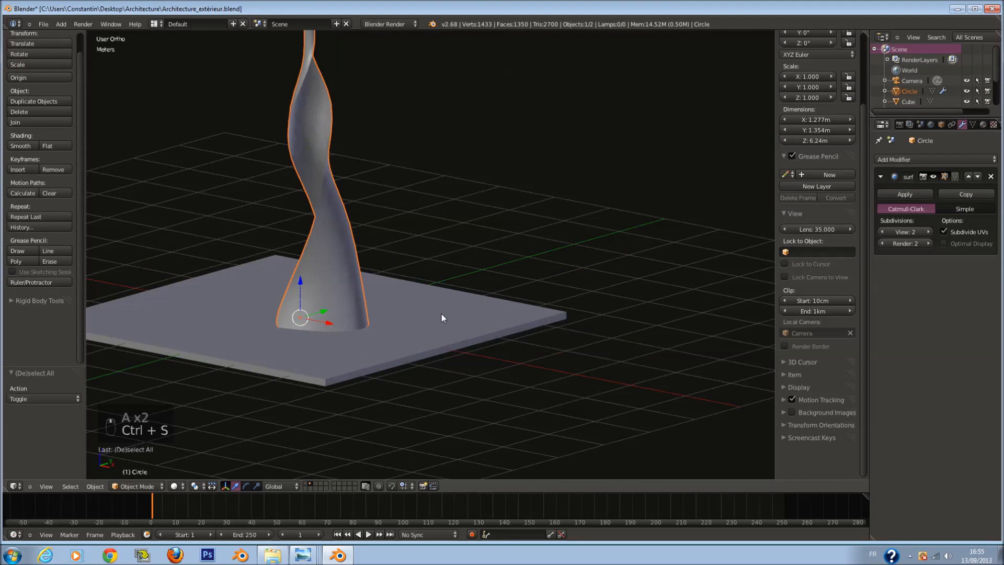
pyautogui.rightClick(440, 315)
pyautogui.press('KP_7')
pyautogui.press('z')
pyautogui.press('s')
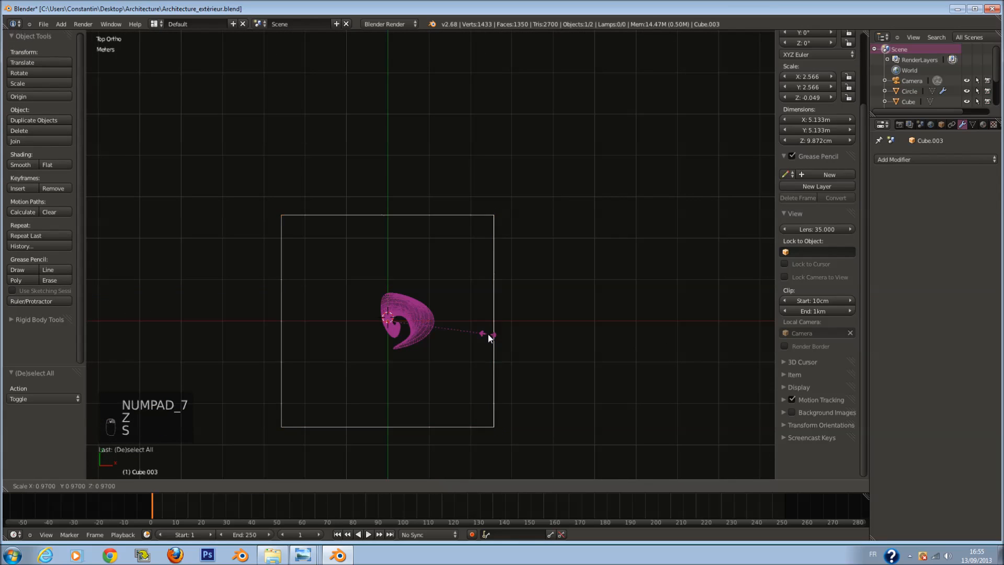
pyautogui.click(463, 328)
pyautogui.hotkey('ctrl', 's')
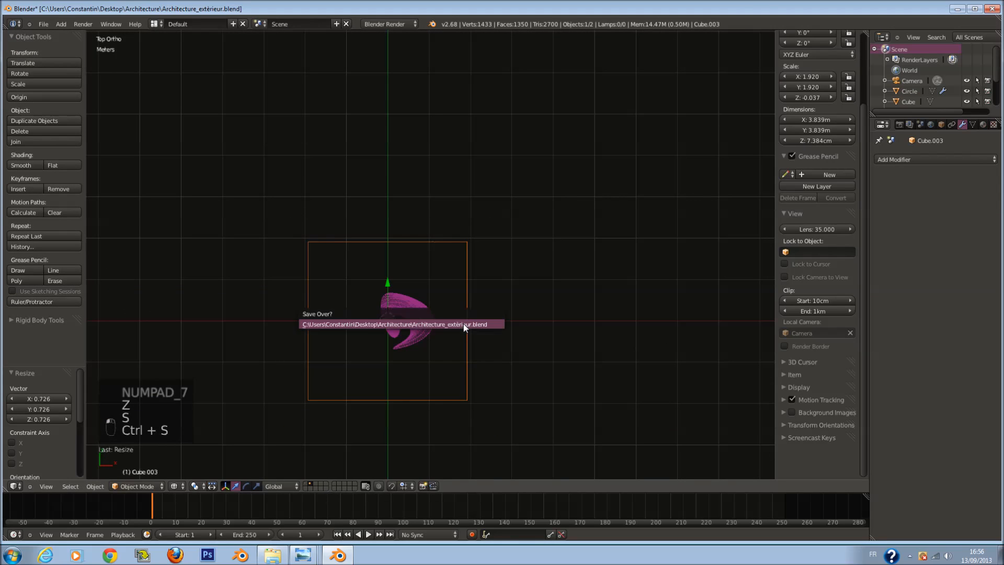
# Step: Scale the base by a further 0.727 and move it about 48 cm along X under the tower
pyautogui.scroll(2, 471, 321)
pyautogui.press('s')
pyautogui.click(456, 330)
pyautogui.press('g')
pyautogui.press('x')
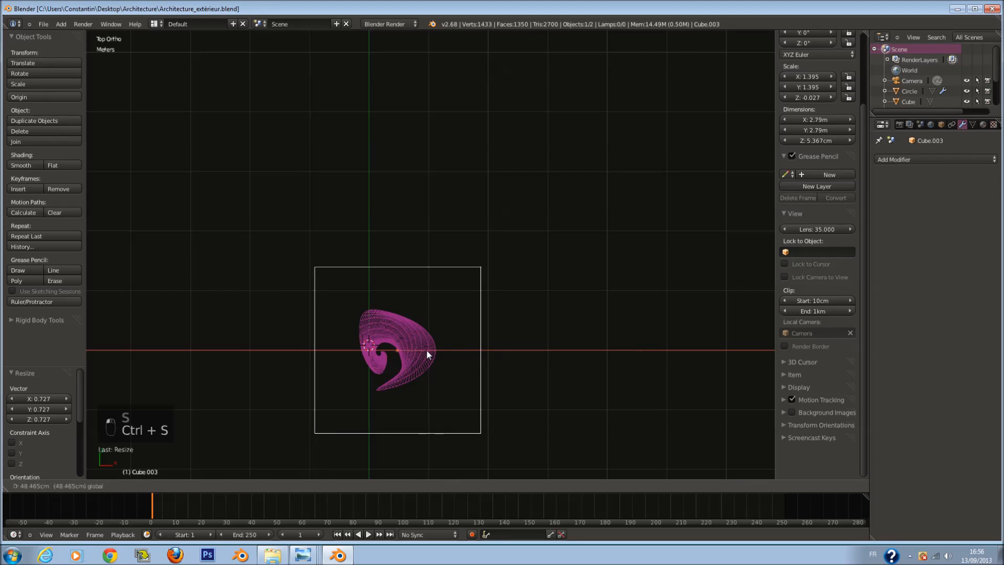
pyautogui.click(425, 349)
pyautogui.rightClick(425, 349)
# Step: Select the tower and reset its origin to its geometry
pyautogui.scroll(-1, 425, 349)
pyautogui.keyDown('ctrl'); pyautogui.scroll(-2, 426, 349); pyautogui.keyUp('ctrl')
pyautogui.press('a')
pyautogui.rightClick(432, 328)
pyautogui.click(34, 98)
pyautogui.click(36, 101)
pyautogui.scroll(3, 512, 314)
# Step: Select the base and shift it -12.85 cm along X
pyautogui.rightClick(557, 341)
pyautogui.moveTo(481, 350); pyautogui.dragTo(469, 346)
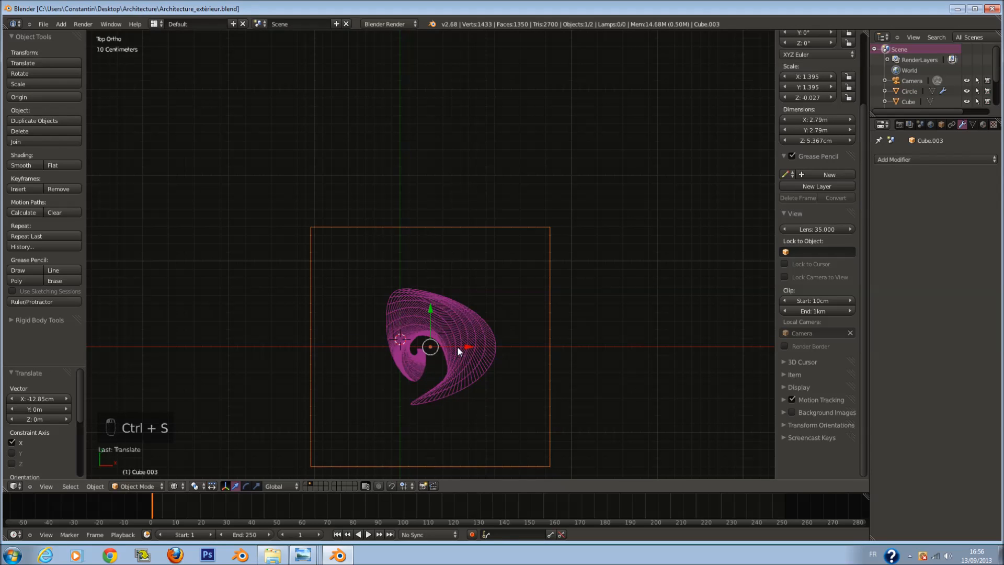
# Step: Add a loop cut to the tower's lowest section in front view and slide it down close to the base
pyautogui.rightClick(457, 346)
pyautogui.press('z')
pyautogui.press('KP_1')
pyautogui.press('z')
pyautogui.press('Tab')
pyautogui.press('a')
pyautogui.press('a')
pyautogui.hotkey('ctrl', 'r')
pyautogui.click(439, 321)
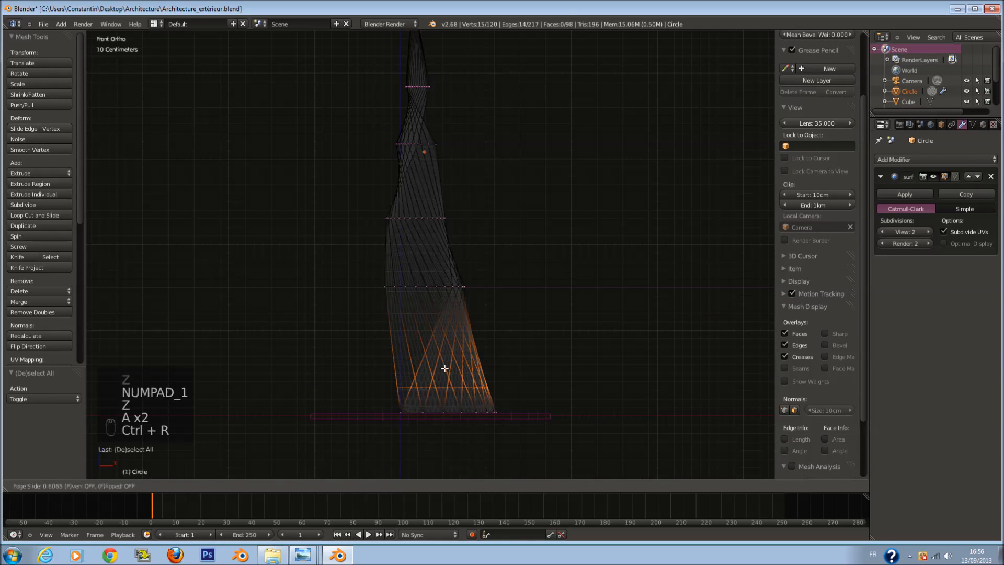
pyautogui.click(448, 404)
# Step: Return to Object Mode in solid shading and lower the tower about 3 cm along Z onto the base
pyautogui.press('z')
pyautogui.press('Tab')
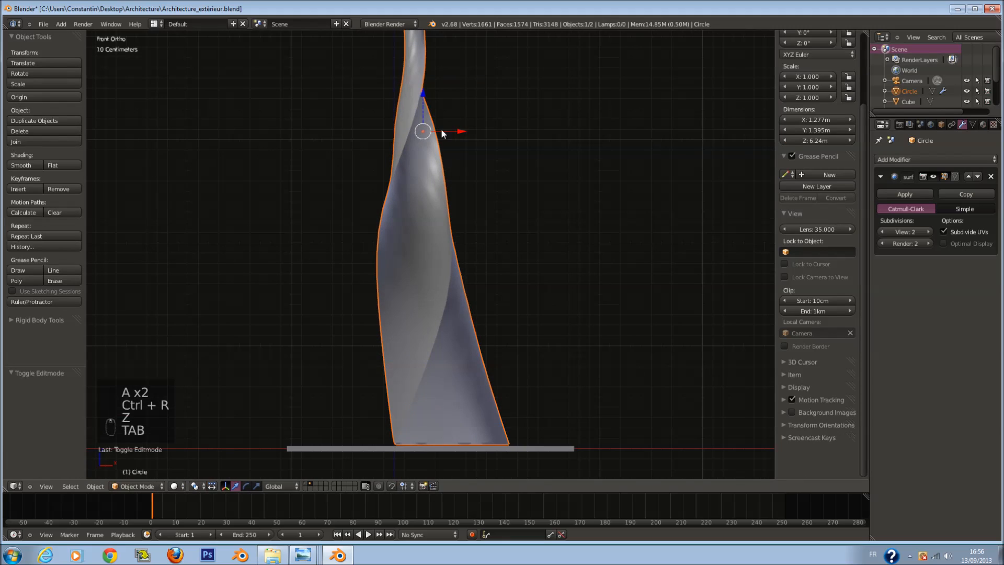
pyautogui.moveTo(423, 104); pyautogui.dragTo(425, 107)
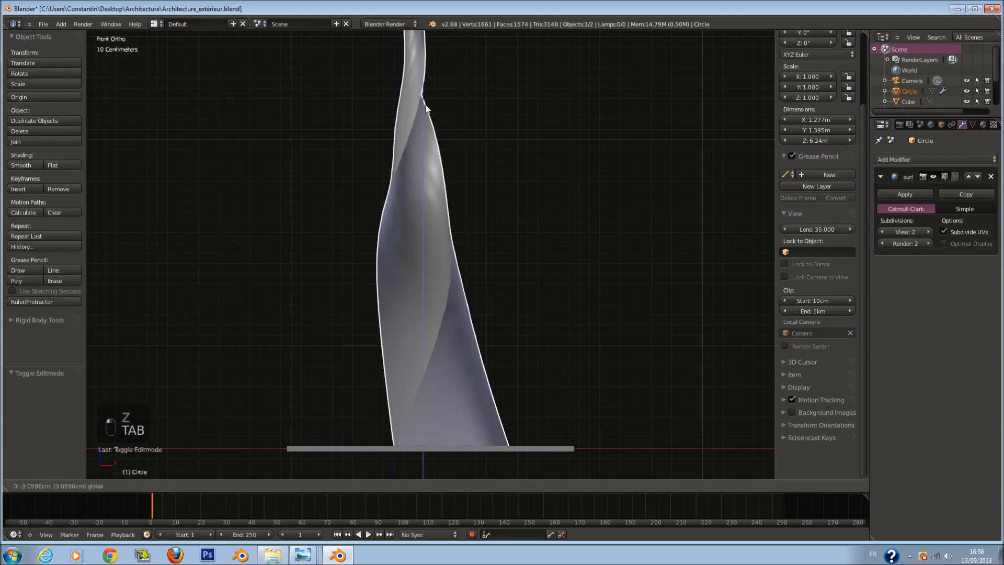
pyautogui.click(426, 108)
# Step: Duplicate the whole tower mesh in Edit Mode, scale the copy down and move it along Y beside the original
pyautogui.press('Tab')
pyautogui.press('a')
pyautogui.press('a')
pyautogui.press('a')
pyautogui.press('a')
pyautogui.scroll(-2, 500, 313)
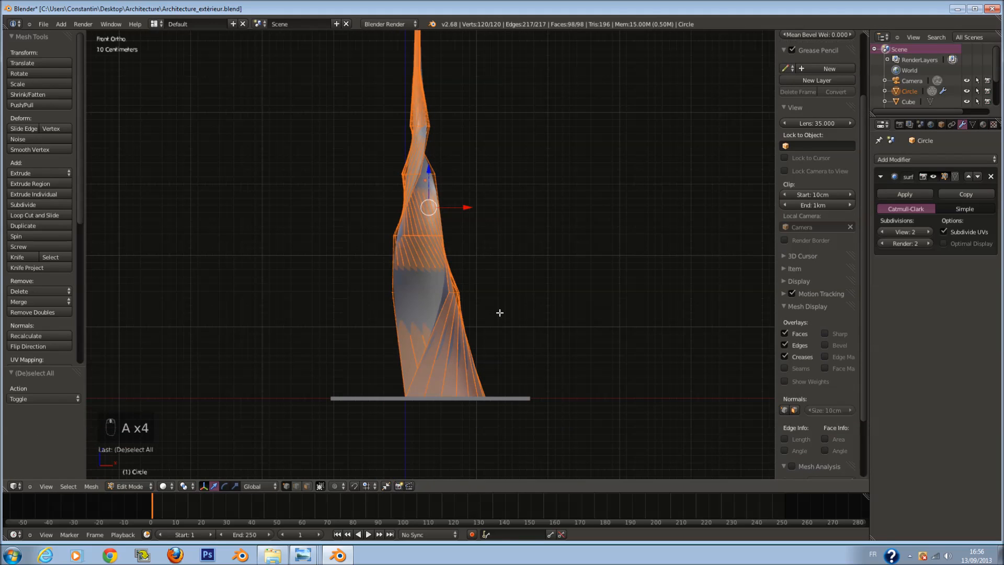
pyautogui.press('KP_3')
pyautogui.scroll(4, 518, 336)
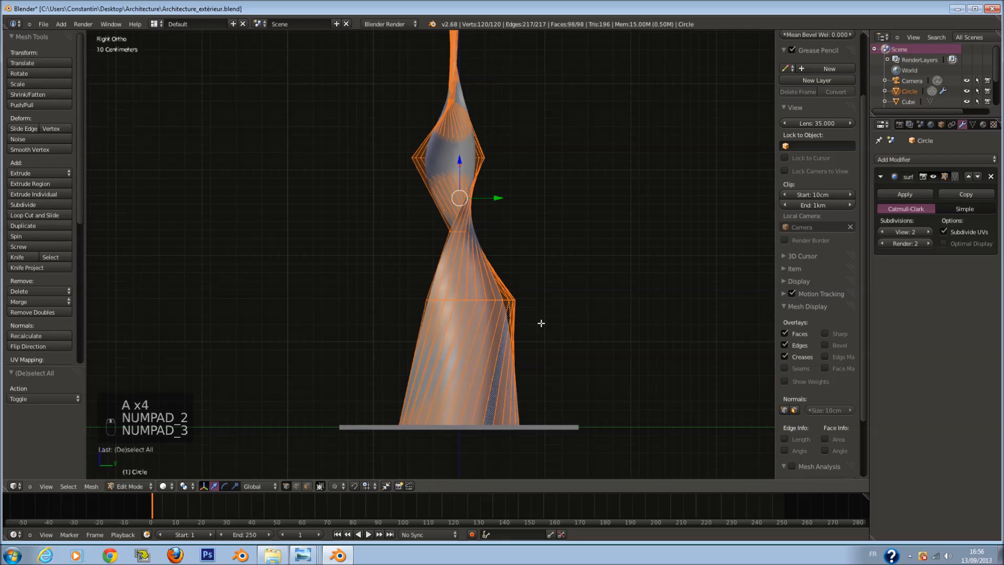
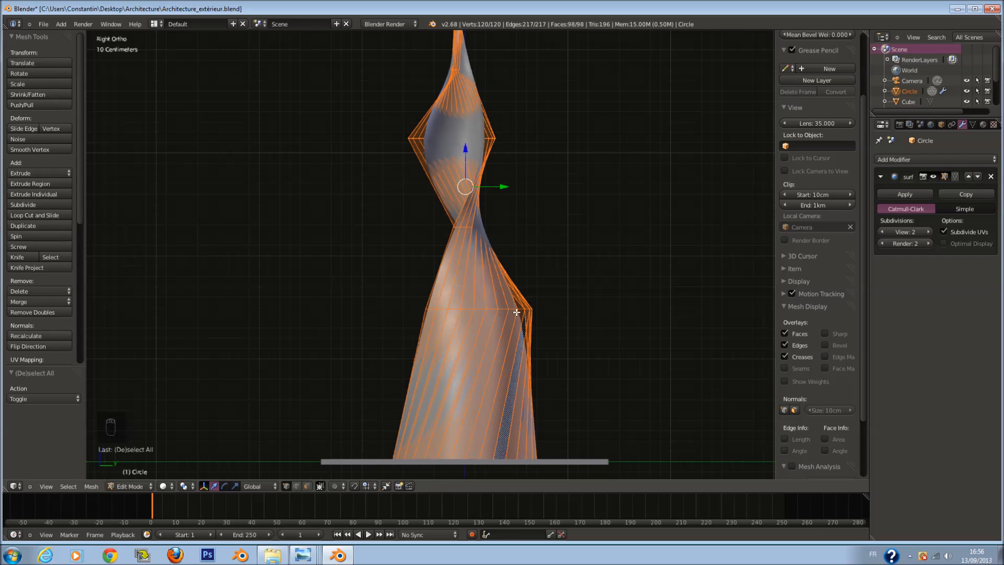
pyautogui.hotkey('shift', 'd')
pyautogui.press('s')
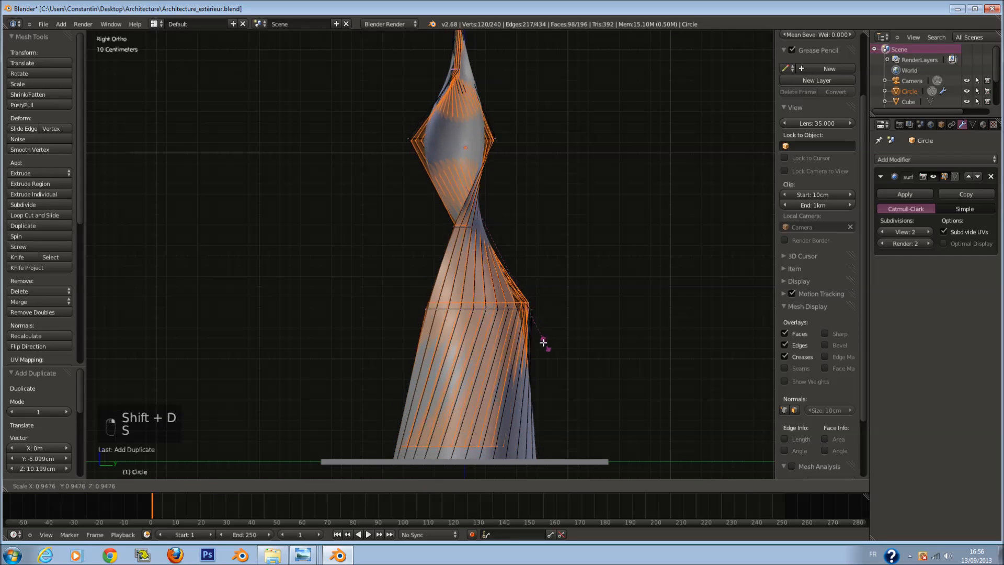
pyautogui.click(493, 204)
pyautogui.moveTo(501, 187); pyautogui.dragTo(443, 186)
# Step: Scale the tower copy to 0.339 and try resizing it further, including along Z
pyautogui.press('s')
pyautogui.click(407, 216)
pyautogui.press('s')
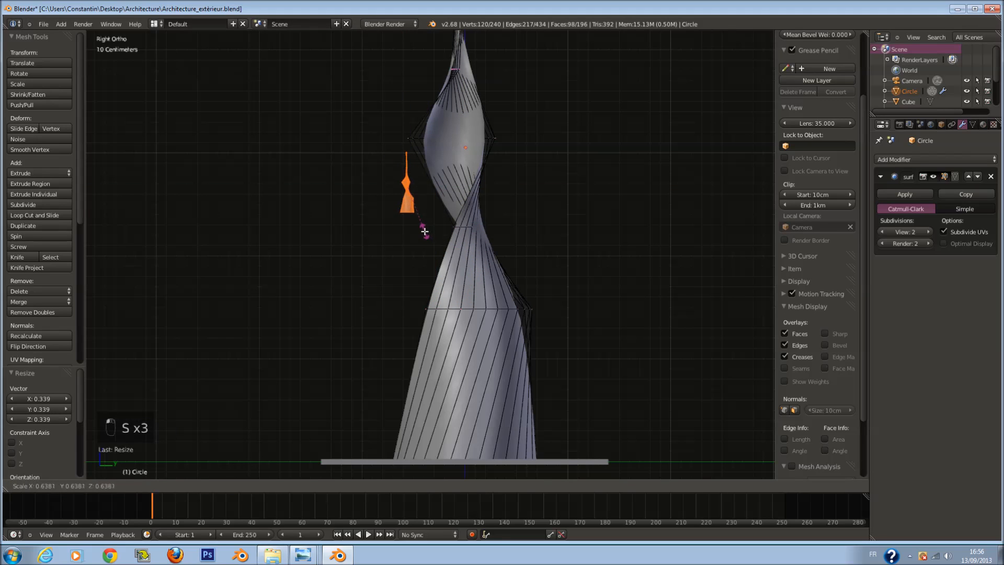
pyautogui.press('s')
pyautogui.press('z')
pyautogui.rightClick(615, 401)
# Step: Enlarge the tower copy uniformly and slide it along Y away from the original
pyautogui.press('s')
pyautogui.click(732, 444)
pyautogui.scroll(-2, 527, 275)
pyautogui.press('s')
pyautogui.click(575, 307)
pyautogui.moveTo(455, 206); pyautogui.dragTo(431, 205)
# Step: Stretch the tower copy by 1.393 along Z and scale it uniformly by 0.786
pyautogui.press('s')
pyautogui.press('z')
pyautogui.click(481, 293)
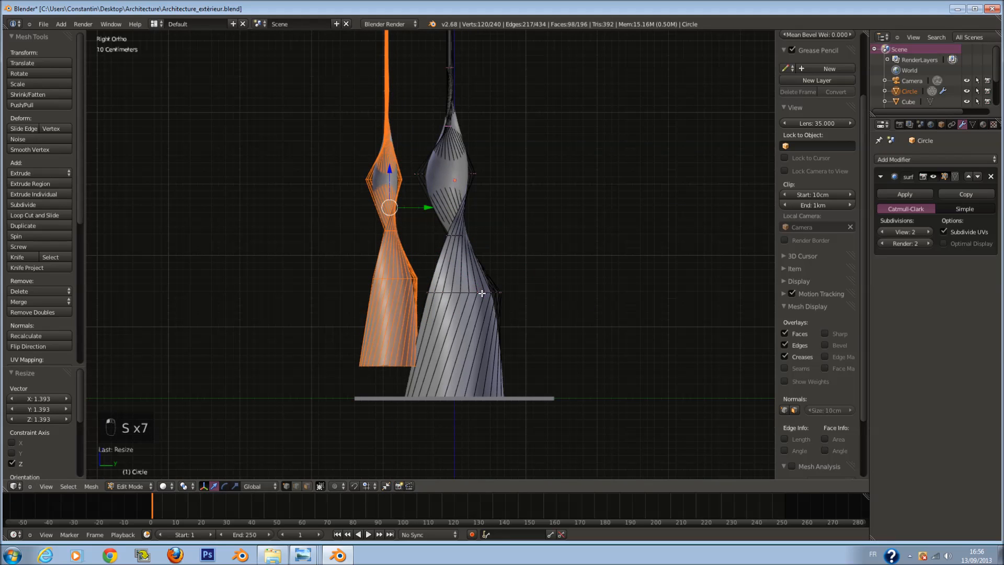
pyautogui.press('s')
pyautogui.click(452, 286)
# Step: Shorten the tower copy by a factor of about 0.777 along Z
pyautogui.press('s')
pyautogui.press('z')
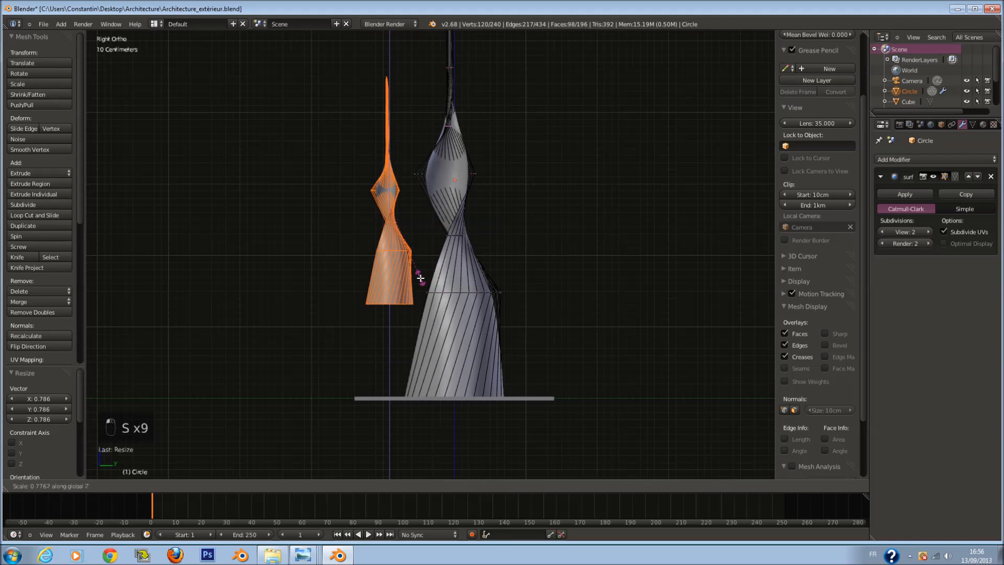
pyautogui.click(421, 278)
# Step: Circle-select the large tower's ring just above the bulge in wireframe and widen it along Y
pyautogui.press('z')
pyautogui.scroll(3, 453, 277)
pyautogui.scroll(-3, 496, 220)
pyautogui.press('a')
pyautogui.click(489, 247)
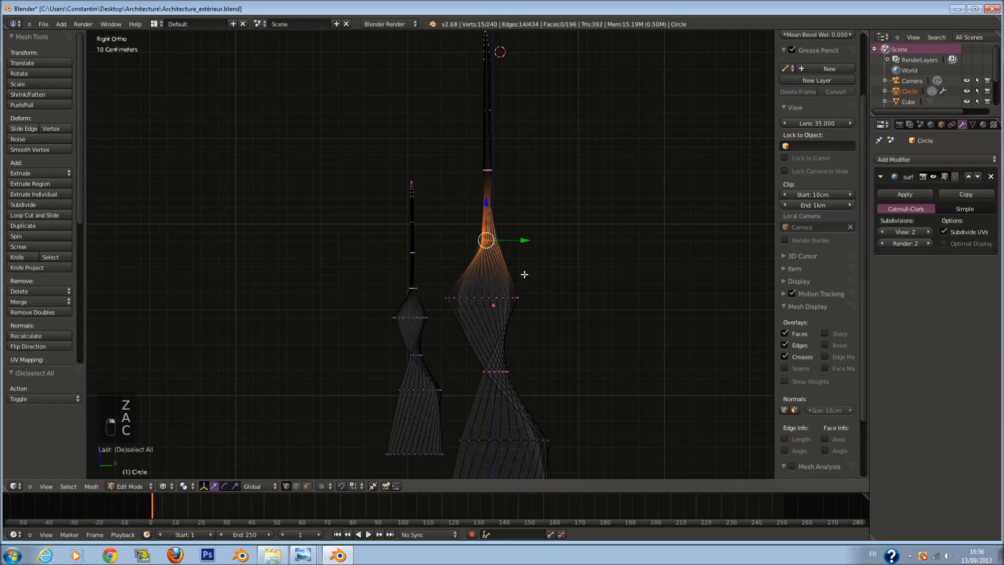
pyautogui.press('s')
pyautogui.press('y')
pyautogui.click(617, 310)
# Step: Select the next ring up on the large tower's spire and widen it along Y
pyautogui.keyDown('shift'); pyautogui.scroll(5, 601, 295); pyautogui.keyUp('shift')
pyautogui.press('a')
pyautogui.press('c')
pyautogui.click(497, 242)
pyautogui.rightClick(504, 248)
pyautogui.press('s')
pyautogui.press('y')
pyautogui.click(581, 296)
# Step: Select the vertices of the following spire ring and scale them by 1.471 along Y
pyautogui.press('a')
pyautogui.press('c')
pyautogui.click(495, 175)
pyautogui.rightClick(497, 178)
pyautogui.press('s')
pyautogui.click(541, 223)
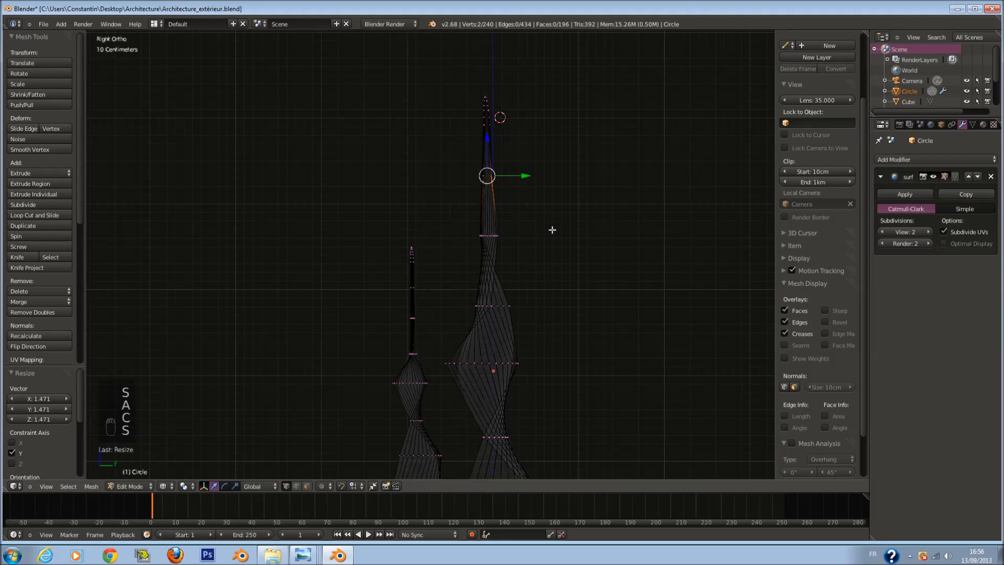
# Step: Select only the large tower's two rings below the bulge, excluding the small copy, and scale them by 1.228 along Y
pyautogui.press('a')
pyautogui.keyDown('shift'); pyautogui.scroll(-5, 520, 209); pyautogui.keyUp('shift')
pyautogui.press('a')
pyautogui.press('a')
pyautogui.press('c')
pyautogui.moveTo(464, 343); pyautogui.dragTo(507, 326)
pyautogui.rightClick(558, 366)
pyautogui.press('c')
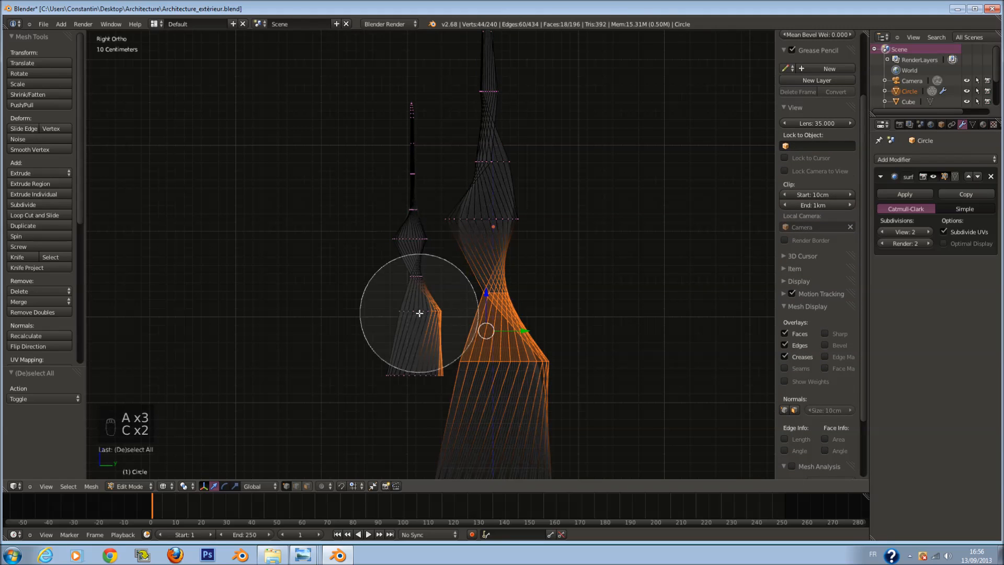
pyautogui.moveTo(414, 313); pyautogui.dragTo(410, 376, button='middle')
pyautogui.rightClick(553, 370)
pyautogui.press('c')
pyautogui.click(492, 372)
pyautogui.rightClick(491, 371)
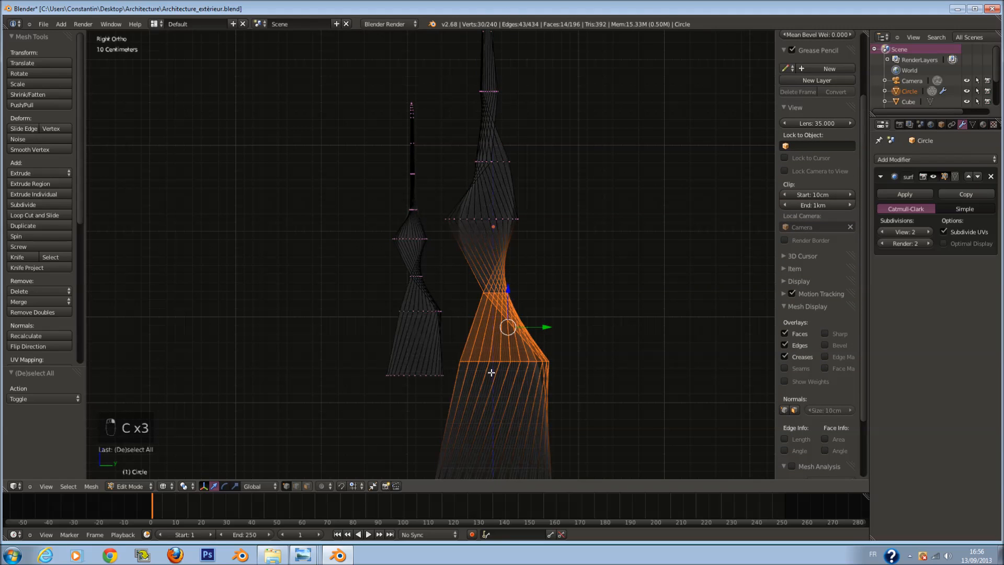
pyautogui.press('s')
pyautogui.press('y')
pyautogui.click(575, 365)
pyautogui.keyDown('shift'); pyautogui.scroll(-2, 470, 319); pyautogui.keyUp('shift')
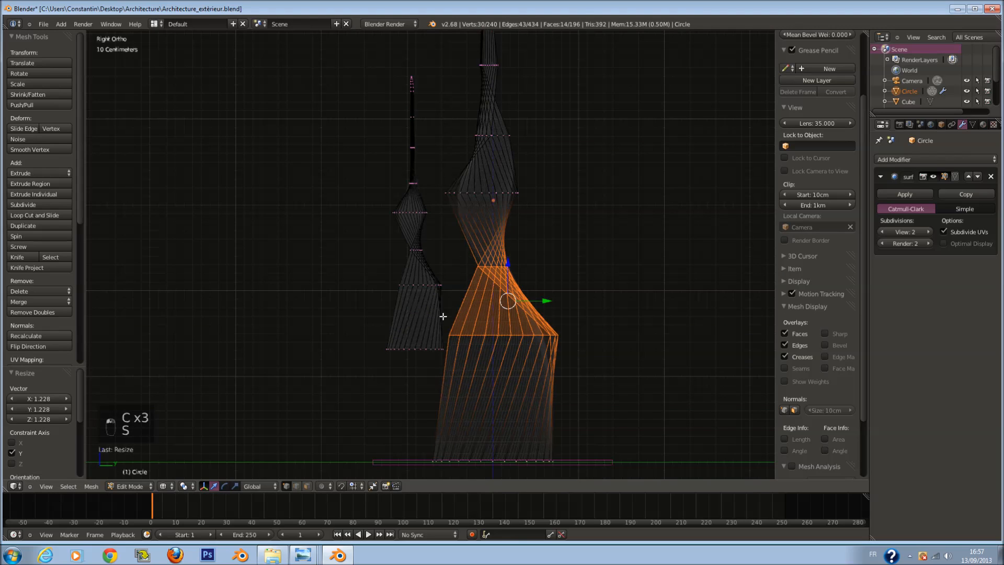
# Step: Circle-select the small tower's base ring in wireframe and narrow it along Y
pyautogui.press('a')
pyautogui.scroll(2, 399, 360)
pyautogui.press('c')
pyautogui.moveTo(369, 386); pyautogui.dragTo(421, 400)
pyautogui.rightClick(421, 400)
pyautogui.press('s')
pyautogui.press('y')
pyautogui.click(511, 402)
# Step: Select the small tower's two rings directly above its base and widen them along Y
pyautogui.keyDown('shift'); pyautogui.scroll(2, 444, 359); pyautogui.keyUp('shift')
pyautogui.press('a')
pyautogui.press('c')
pyautogui.scroll(1, 399, 301)
pyautogui.moveTo(400, 315); pyautogui.dragTo(425, 287)
pyautogui.press('y')
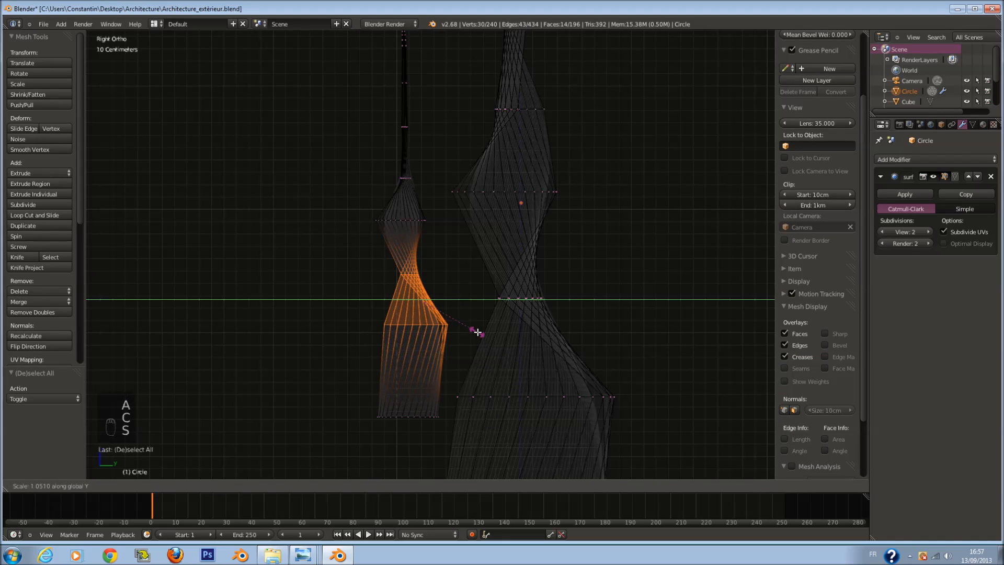
pyautogui.click(493, 338)
# Step: Select only the small tower's narrow waist ring below the bulge and widen it along Y
pyautogui.keyDown('shift'); pyautogui.scroll(4, 456, 298); pyautogui.keyUp('shift')
pyautogui.press('a')
pyautogui.press('c')
pyautogui.click(410, 322)
pyautogui.rightClick(412, 322)
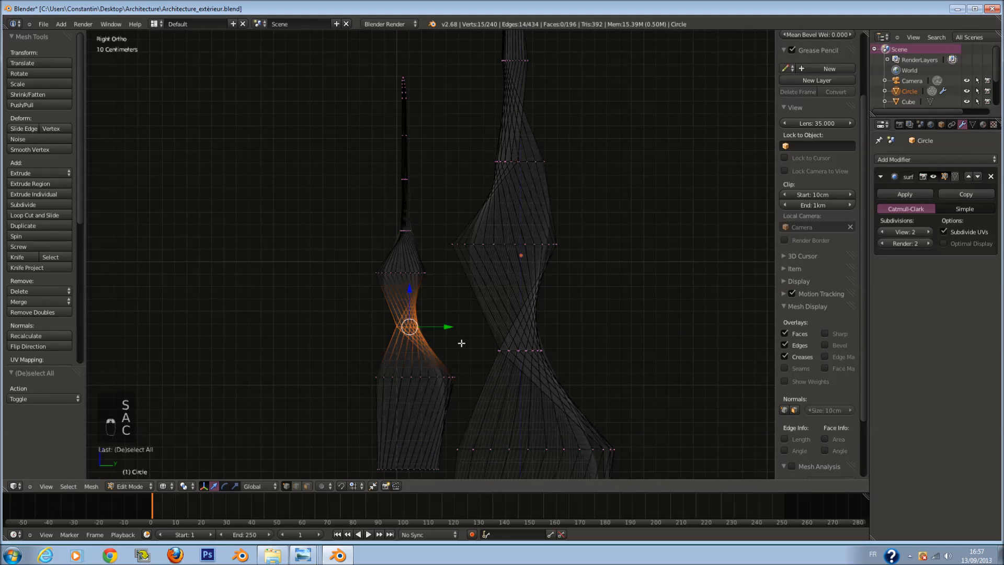
pyautogui.click(495, 345)
# Step: Select the small tower's bulge ring above the waist and narrow it along Y
pyautogui.keyDown('shift'); pyautogui.scroll(4, 455, 327); pyautogui.keyUp('shift')
pyautogui.press('a')
pyautogui.press('c')
pyautogui.moveTo(388, 323)
pyautogui.mouseDown()
pyautogui.moveTo(418, 329)
pyautogui.moveTo(405, 305)
pyautogui.moveTo(404, 244)
pyautogui.mouseUp()
pyautogui.rightClick(427, 333)
pyautogui.press('s')
pyautogui.press('y')
pyautogui.click(453, 340)
# Step: Select the two rings at the lower part of the small tower's spire and scale them by 2.749 along Y
pyautogui.keyDown('shift'); pyautogui.scroll(2, 444, 333); pyautogui.keyUp('shift')
pyautogui.press('a')
pyautogui.press('c')
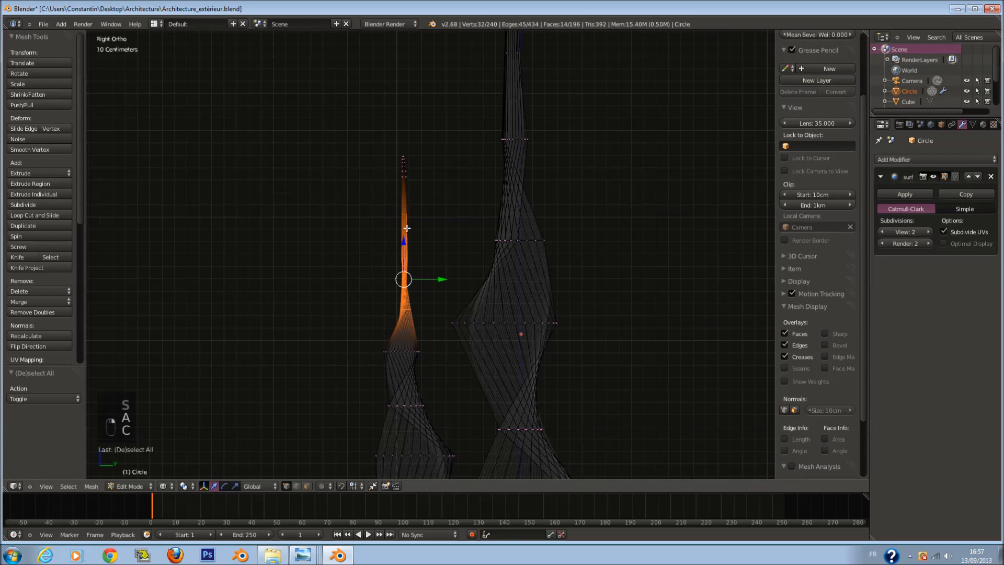
pyautogui.rightClick(403, 279)
pyautogui.press('s')
pyautogui.press('y')
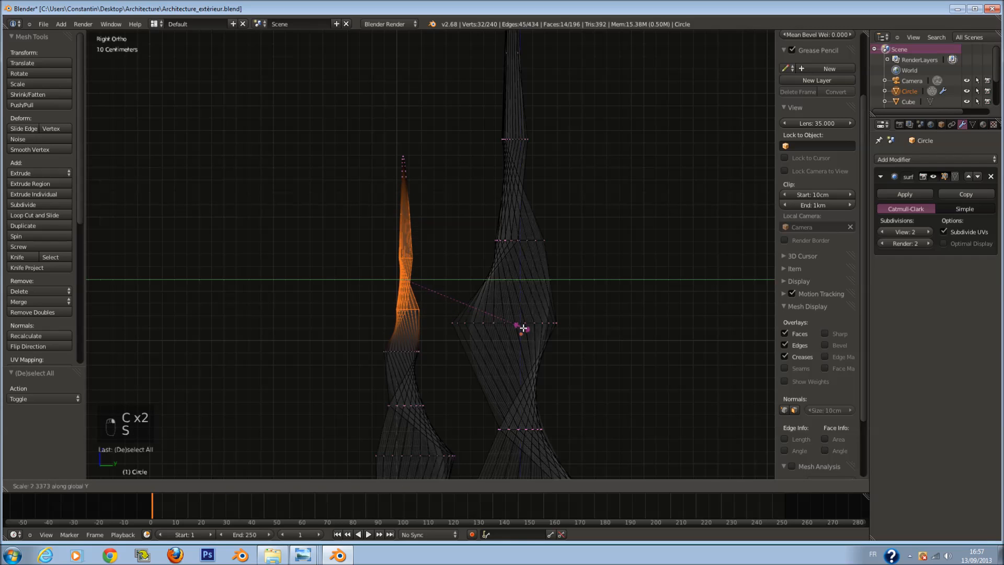
pyautogui.click(535, 335)
# Step: Select the entire small tower as linked geometry, save the file, and scale the tower down uniformly
pyautogui.scroll(-2, 442, 323)
pyautogui.keyDown('shift'); pyautogui.scroll(-4, 434, 335); pyautogui.keyUp('shift')
pyautogui.rightClick(434, 341)
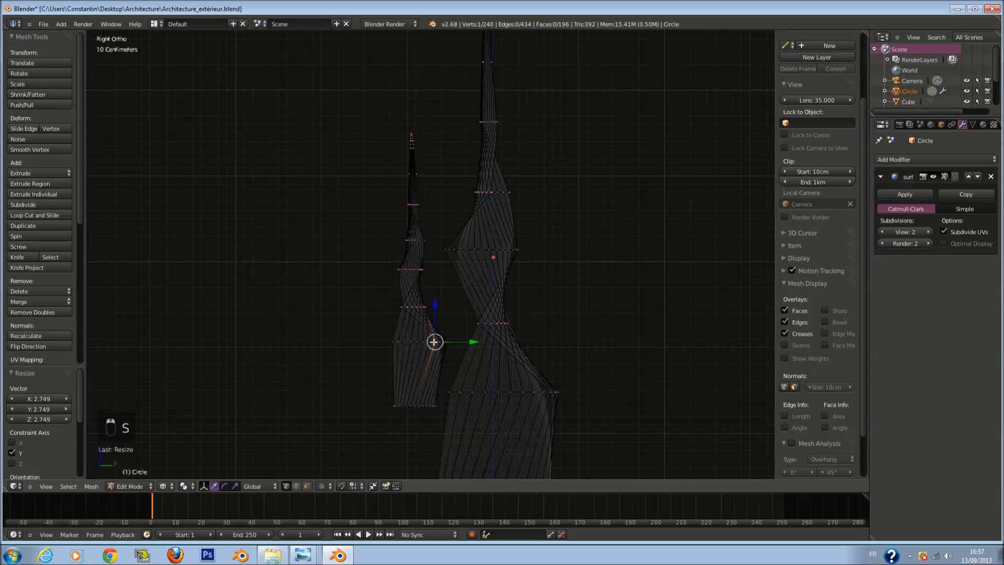
pyautogui.press('l')
pyautogui.keyDown('shift'); pyautogui.scroll(-2, 469, 329); pyautogui.keyUp('shift')
pyautogui.hotkey('ctrl', 's')
pyautogui.keyDown('ctrl'); pyautogui.scroll(-2, 492, 317); pyautogui.keyUp('ctrl')
pyautogui.press('s')
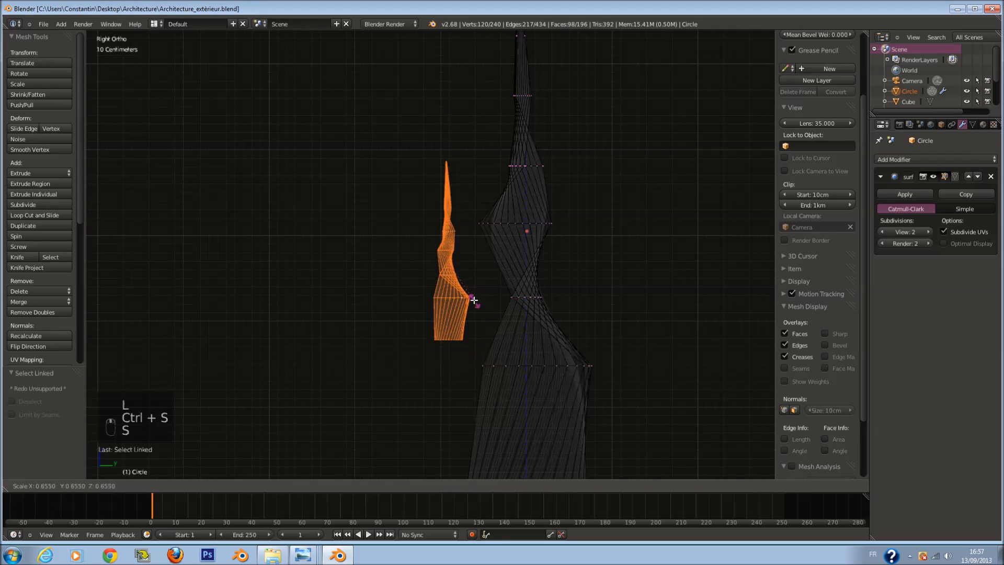
pyautogui.click(465, 290)
# Step: Scale the small tower along Z and lower it onto the flat base
pyautogui.keyDown('shift'); pyautogui.scroll(-2, 463, 284); pyautogui.keyUp('shift')
pyautogui.keyDown('shift'); pyautogui.scroll(-2, 464, 282); pyautogui.keyUp('shift')
pyautogui.press('s')
pyautogui.press('z')
pyautogui.click(494, 346)
pyautogui.moveTo(448, 191); pyautogui.dragTo(469, 306)
# Step: Rotate the small tower -180° about Z and move it by X -32.431 cm, Y 44.669 cm in top view
pyautogui.press('z')
pyautogui.moveTo(470, 305)
pyautogui.mouseDown(button='middle')
pyautogui.moveTo(477, 328)
pyautogui.moveTo(513, 360)
pyautogui.mouseUp(button='middle')
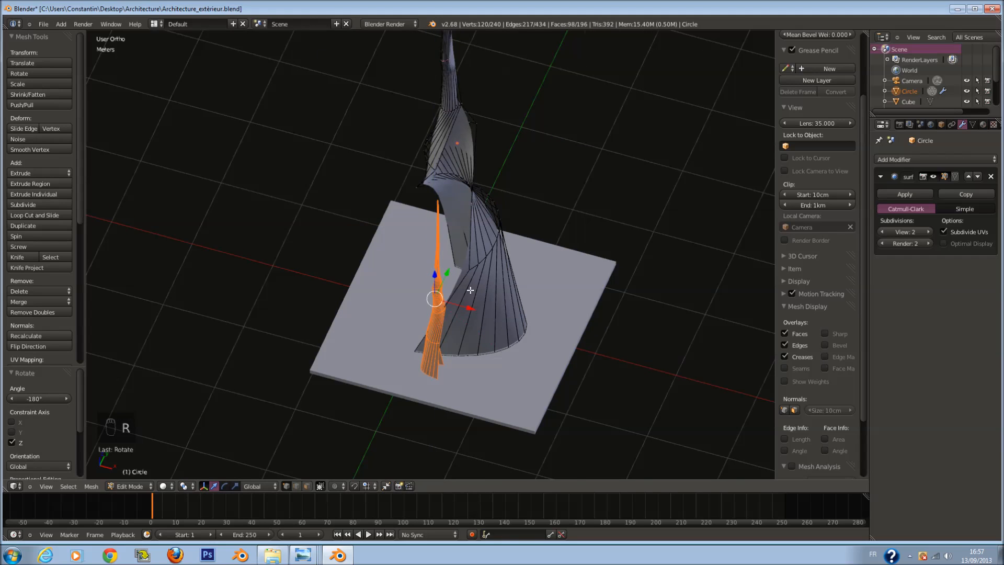
pyautogui.press('KP_7')
pyautogui.press('g')
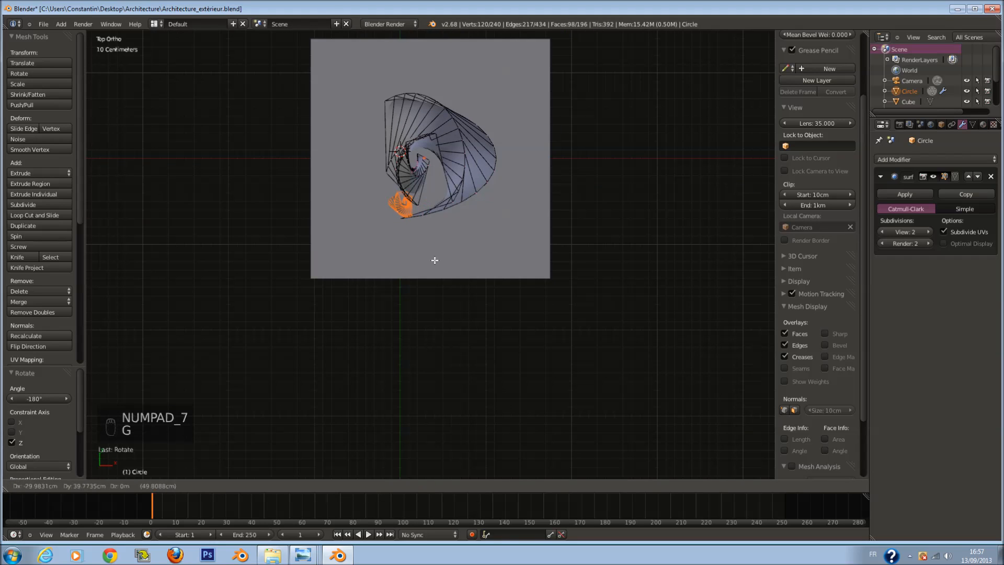
pyautogui.click(433, 256)
# Step: In the right-view wireframe, clear the selection and circle-select the small tower's third and fourth rings from the base
pyautogui.press('KP_3')
pyautogui.press('z')
pyautogui.scroll(1, 523, 246)
pyautogui.keyDown('shift'); pyautogui.scroll(4, 538, 245); pyautogui.keyUp('shift')
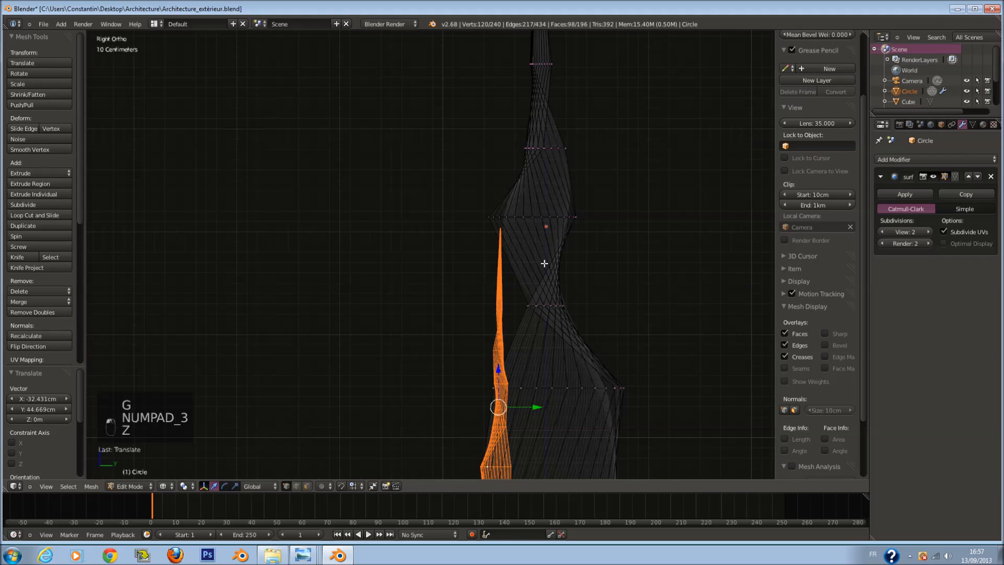
pyautogui.keyDown('shift'); pyautogui.scroll(-8, 523, 277); pyautogui.keyUp('shift')
pyautogui.keyDown('shift'); pyautogui.scroll(-2, 515, 296); pyautogui.keyUp('shift')
pyautogui.scroll(1, 516, 319)
pyautogui.press('a')
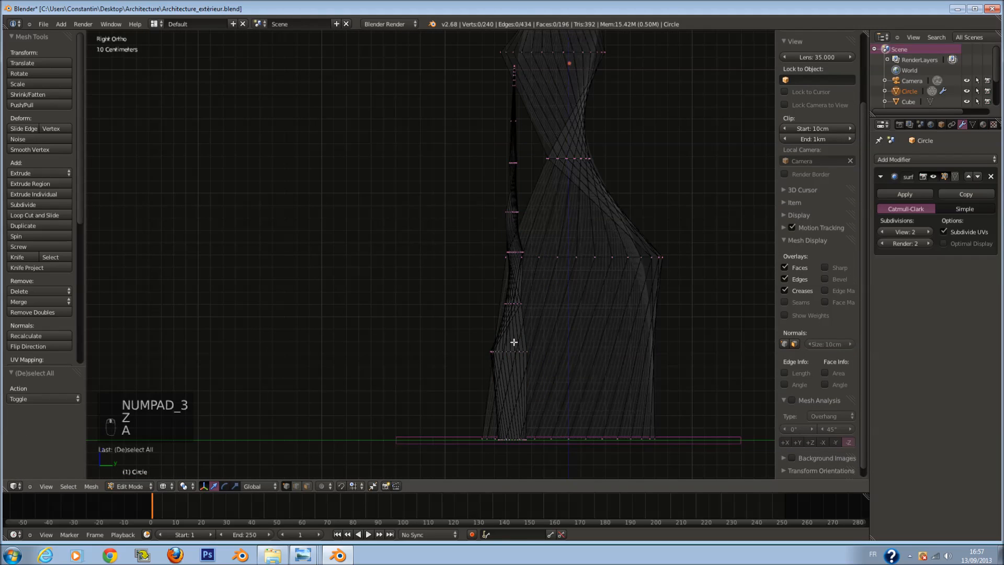
pyautogui.moveTo(506, 321); pyautogui.dragTo(512, 310)
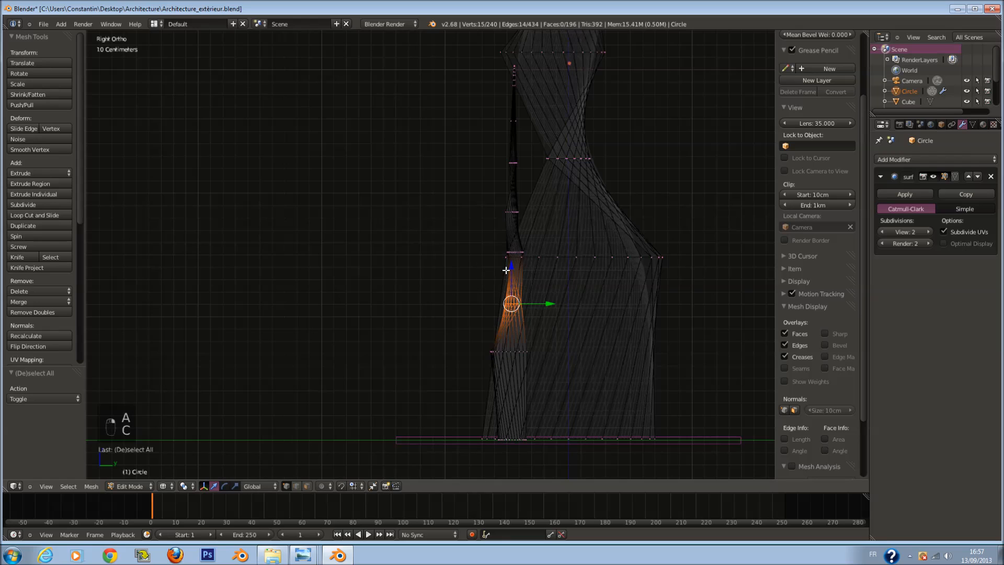
pyautogui.scroll(5, 511, 256)
pyautogui.press('c')
pyautogui.moveTo(503, 236); pyautogui.dragTo(544, 231)
pyautogui.rightClick(545, 231)
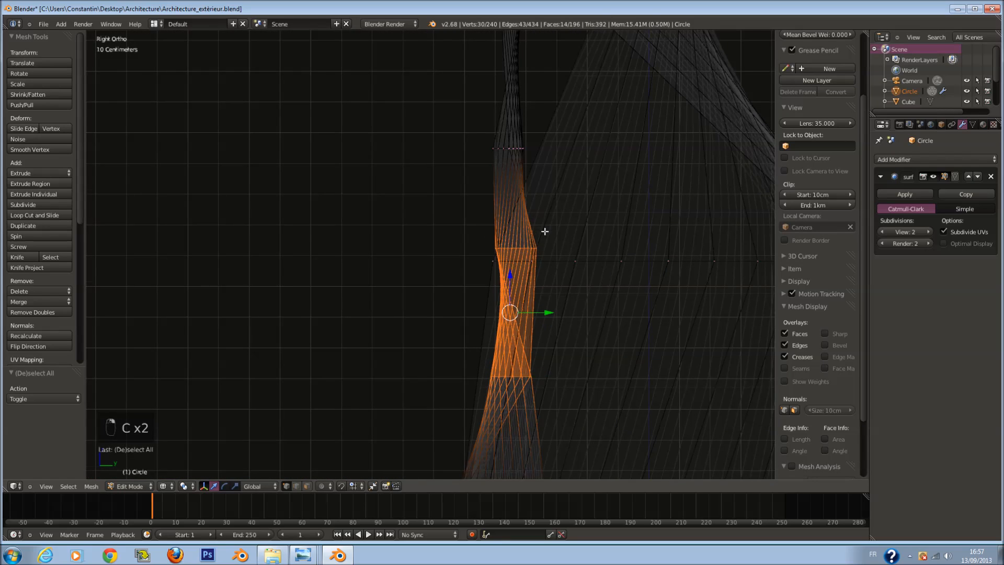
# Step: Add the small tower's higher spire rings to the selection
pyautogui.keyDown('shift'); pyautogui.scroll(5, 539, 222); pyautogui.keyUp('shift')
pyautogui.press('c')
pyautogui.click(508, 208)
pyautogui.rightClick(509, 207)
pyautogui.keyDown('shift'); pyautogui.scroll(6, 510, 180); pyautogui.keyUp('shift')
pyautogui.press('c')
pyautogui.click(511, 170)
pyautogui.keyDown('shift'); pyautogui.scroll(12, 509, 164); pyautogui.keyUp('shift')
pyautogui.press('c')
pyautogui.click(513, 108)
pyautogui.rightClick(512, 109)
# Step: Shift the selected upper part of the small tower 25.515 cm along X in solid view
pyautogui.press('z')
pyautogui.scroll(-4, 510, 272)
pyautogui.moveTo(524, 274); pyautogui.dragTo(630, 310, button='middle')
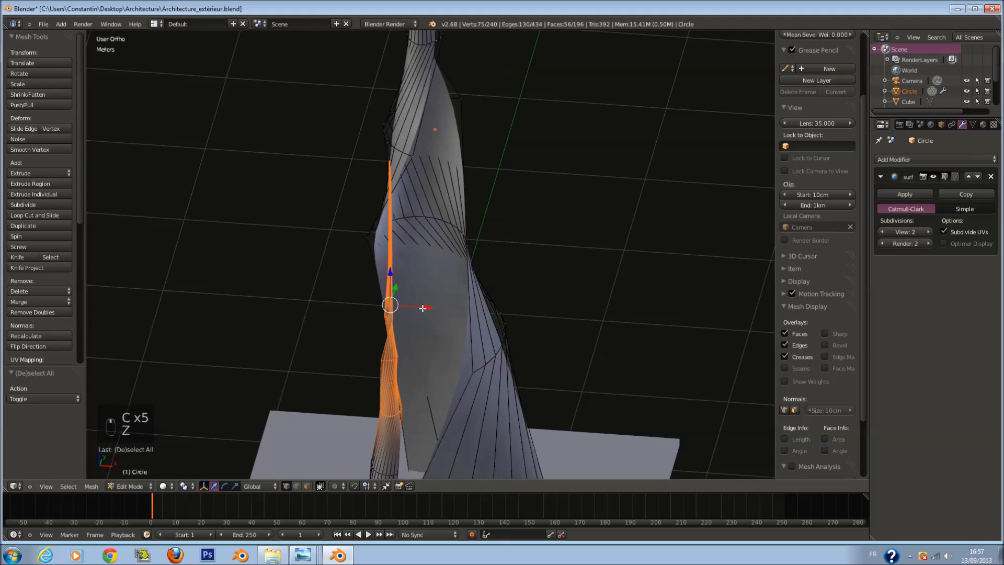
pyautogui.moveTo(427, 308); pyautogui.dragTo(462, 319)
# Step: Tilt the small tower's selected upper part about X and reposition it along Y and Z
pyautogui.moveTo(462, 319)
pyautogui.mouseDown(button='middle')
pyautogui.moveTo(405, 320)
pyautogui.moveTo(460, 311)
pyautogui.mouseUp(button='middle')
pyautogui.press('r')
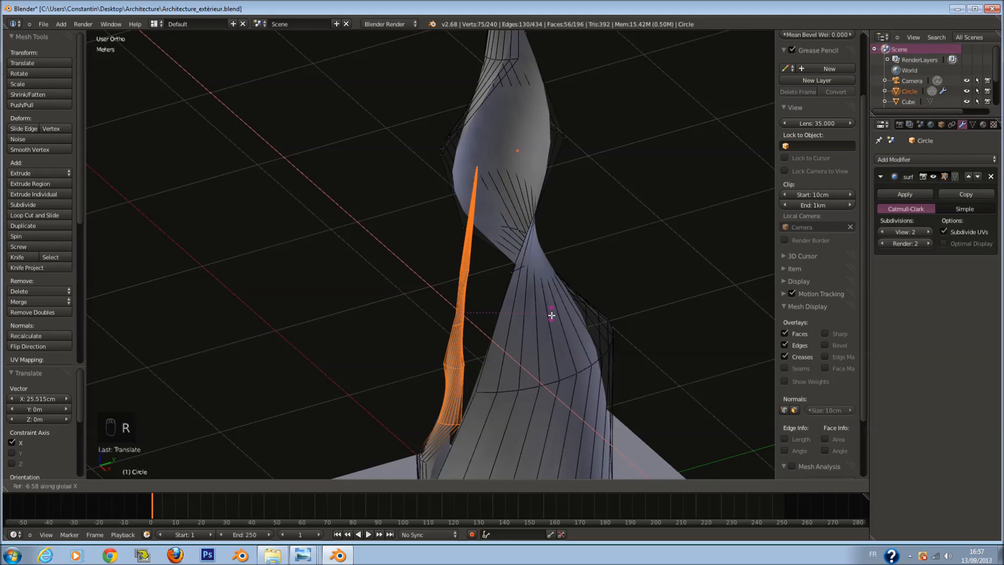
pyautogui.click(565, 341)
pyautogui.moveTo(493, 300); pyautogui.dragTo(518, 305)
pyautogui.moveTo(483, 277)
pyautogui.mouseDown()
pyautogui.moveTo(485, 254)
pyautogui.moveTo(497, 265)
pyautogui.mouseUp()
# Step: Clear the selection and circle-select the two rings at the bottom of the small tower's spire in wireframe
pyautogui.moveTo(497, 265); pyautogui.dragTo(517, 240, button='middle')
pyautogui.scroll(2, 518, 240)
pyautogui.press('z')
pyautogui.press('a')
pyautogui.press('c')
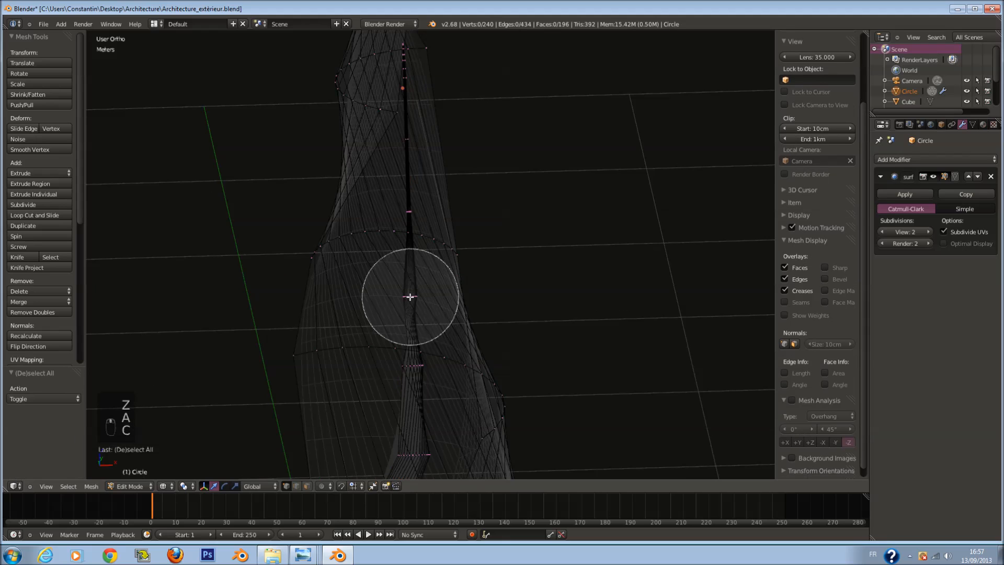
pyautogui.click(404, 301)
pyautogui.rightClick(404, 301)
pyautogui.moveTo(405, 301)
pyautogui.mouseDown(button='middle')
pyautogui.moveTo(432, 267)
pyautogui.moveTo(529, 227)
pyautogui.mouseUp(button='middle')
pyautogui.press('c')
pyautogui.click(372, 378)
pyautogui.rightClick(372, 378)
# Step: Extend the selection to the remaining spire rings up to the small tower's tip and return to solid view
pyautogui.moveTo(372, 378)
pyautogui.mouseDown(button='middle')
pyautogui.moveTo(399, 273)
pyautogui.moveTo(385, 282)
pyautogui.moveTo(314, 265)
pyautogui.mouseUp(button='middle')
pyautogui.press('c')
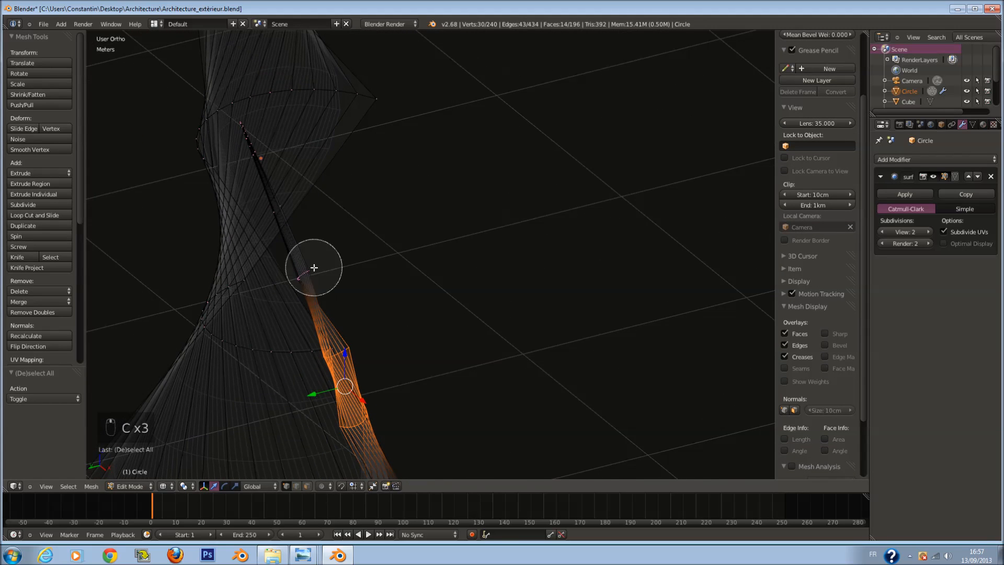
pyautogui.click(275, 205)
pyautogui.moveTo(275, 206); pyautogui.dragTo(251, 139)
pyautogui.rightClick(251, 139)
pyautogui.press('z')
pyautogui.moveTo(497, 298)
pyautogui.mouseDown(button='middle')
pyautogui.moveTo(372, 338)
pyautogui.moveTo(501, 328)
pyautogui.moveTo(495, 314)
pyautogui.moveTo(507, 331)
pyautogui.mouseUp(button='middle')
# Step: Try to raise the small tower's selected spire rings 31.278 cm along Z
pyautogui.press('g')
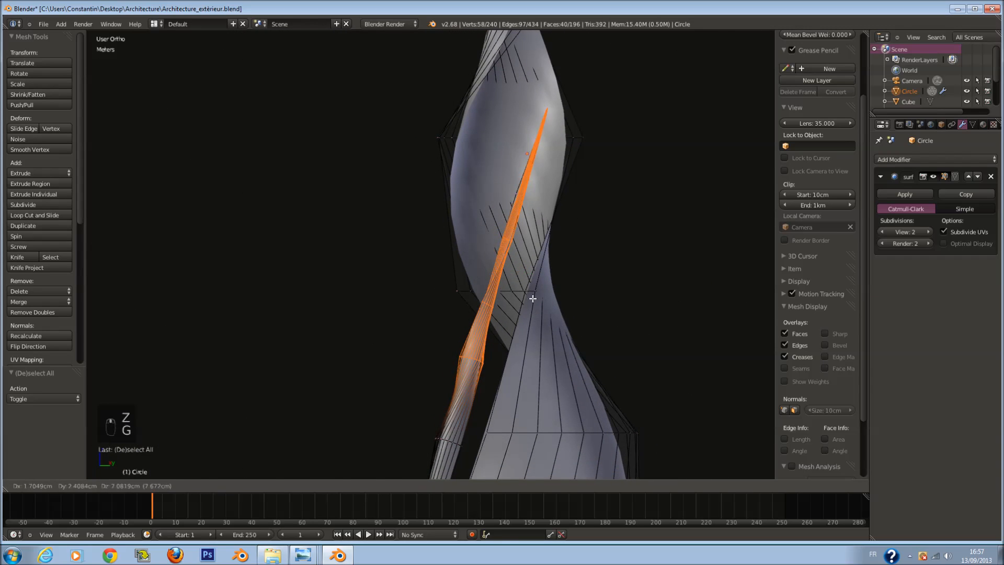
pyautogui.rightClick(533, 280)
pyautogui.press('g')
pyautogui.click(519, 206)
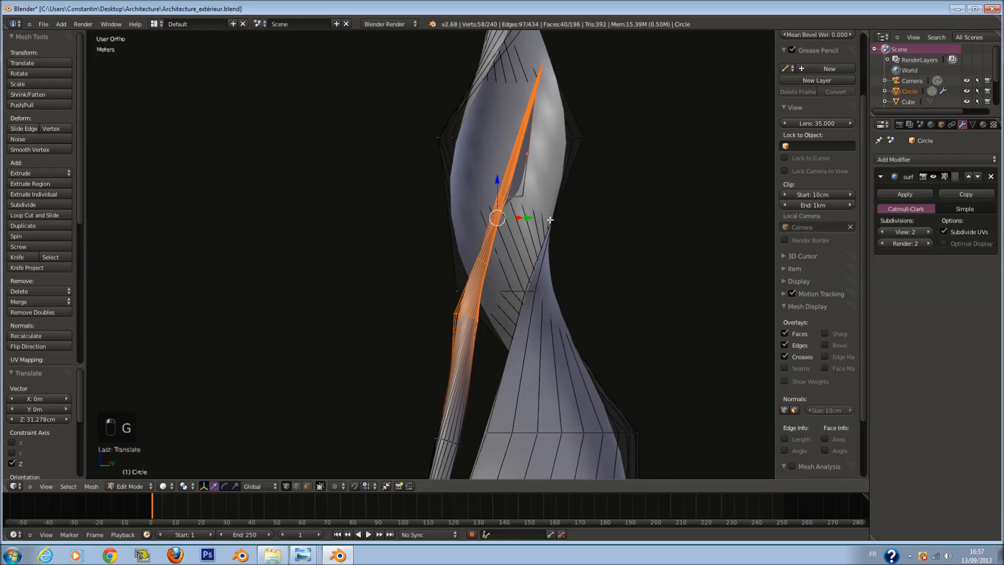
pyautogui.hotkey('ctrl', 'z')
# Step: Add the missed spire vertices to the selection and shift the spire up along Z and sideways along Y
pyautogui.press('z')
pyautogui.press('z')
pyautogui.click(517, 195)
pyautogui.rightClick(517, 196)
pyautogui.press('z')
pyautogui.moveTo(497, 230); pyautogui.dragTo(497, 164)
pyautogui.moveTo(497, 167); pyautogui.dragTo(532, 220, button='middle')
pyautogui.moveTo(546, 204); pyautogui.dragTo(581, 208)
# Step: Select only the small tower's topmost spire rings in wireframe and shift them 16.189 cm along Y
pyautogui.moveTo(590, 193); pyautogui.dragTo(634, 199, button='middle')
pyautogui.press('z')
pyautogui.moveTo(544, 197)
pyautogui.mouseDown(button='middle')
pyautogui.moveTo(603, 180)
pyautogui.moveTo(471, 155)
pyautogui.mouseUp(button='middle')
pyautogui.press('a')
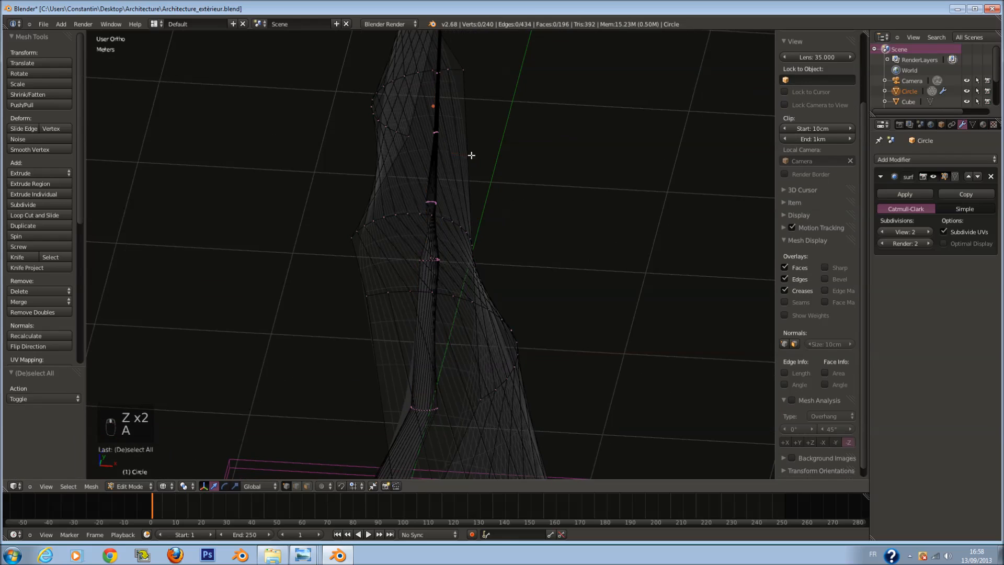
pyautogui.moveTo(433, 206); pyautogui.dragTo(434, 136)
pyautogui.rightClick(435, 136)
pyautogui.moveTo(430, 214); pyautogui.dragTo(428, 256, button='middle')
pyautogui.press('c')
pyautogui.moveTo(430, 316); pyautogui.dragTo(407, 320, button='middle')
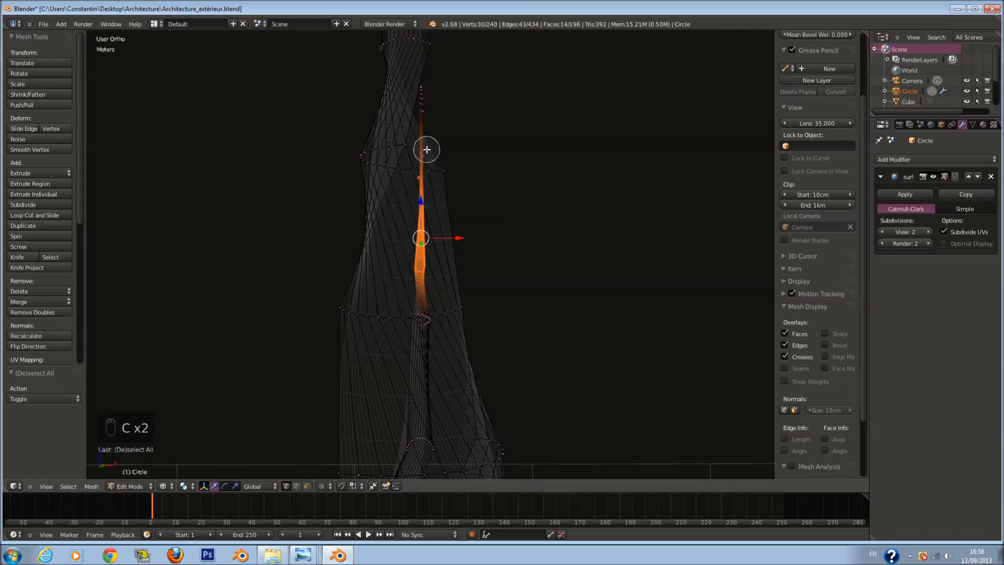
pyautogui.rightClick(418, 89)
pyautogui.press('z')
pyautogui.moveTo(649, 162)
pyautogui.mouseDown(button='middle')
pyautogui.moveTo(522, 206)
pyautogui.moveTo(525, 257)
pyautogui.mouseUp(button='middle')
pyautogui.moveTo(560, 180)
pyautogui.mouseDown()
pyautogui.moveTo(570, 146)
pyautogui.moveTo(616, 176)
pyautogui.mouseUp()
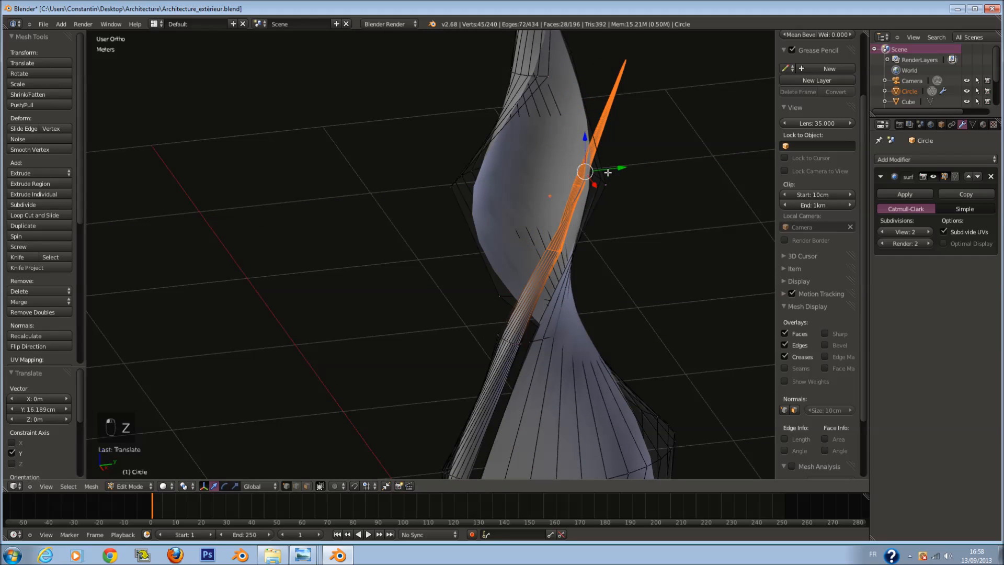
# Step: Reselect only the last spire rings up to the small tower's tip and raise them 46.114 cm along Z
pyautogui.press('z')
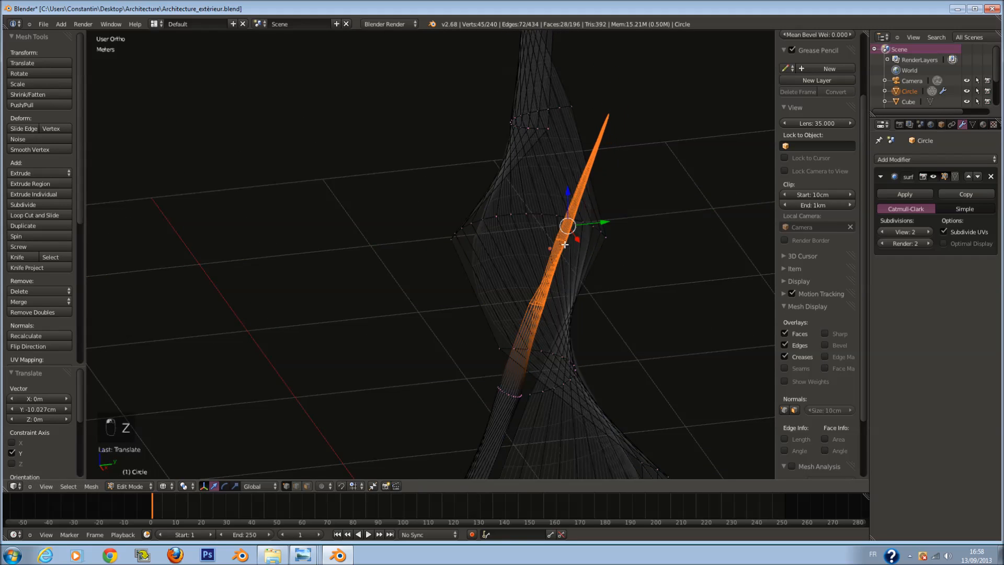
pyautogui.press('a')
pyautogui.press('c')
pyautogui.click(566, 241)
pyautogui.click(598, 139)
pyautogui.press('Escape')
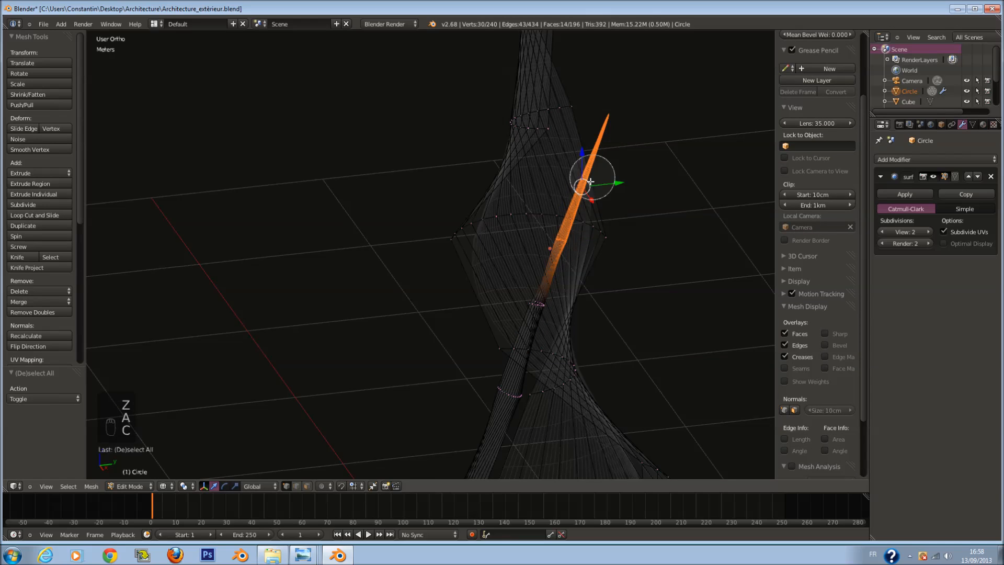
pyautogui.press('z')
pyautogui.moveTo(583, 158); pyautogui.dragTo(581, 101)
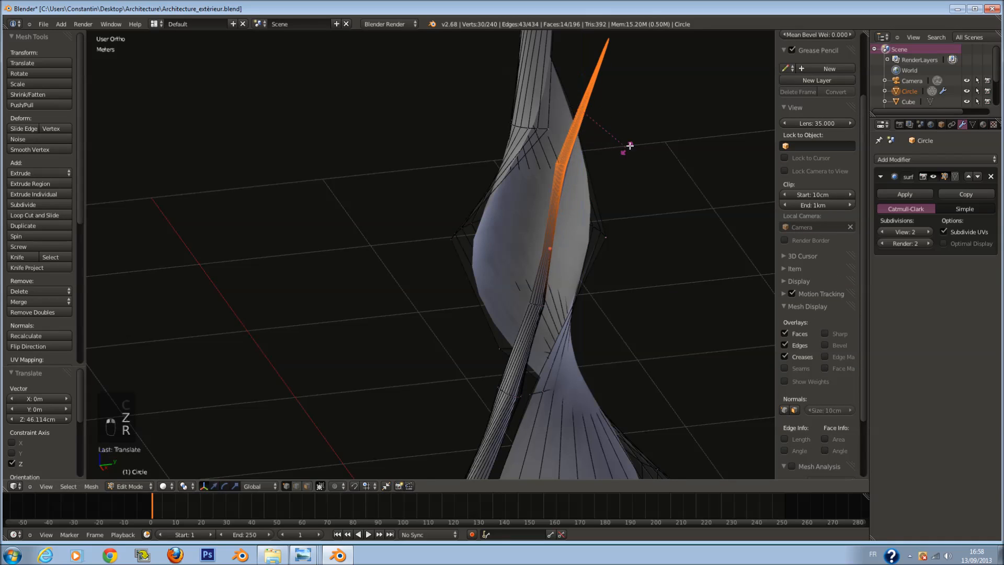
# Step: Rotate the selected spire end and move it by X -14.237 cm, Y -11.938 cm, Z 12.408 cm
pyautogui.click(637, 157)
pyautogui.moveTo(637, 157); pyautogui.dragTo(504, 193, button='middle')
pyautogui.press('g')
pyautogui.click(529, 158)
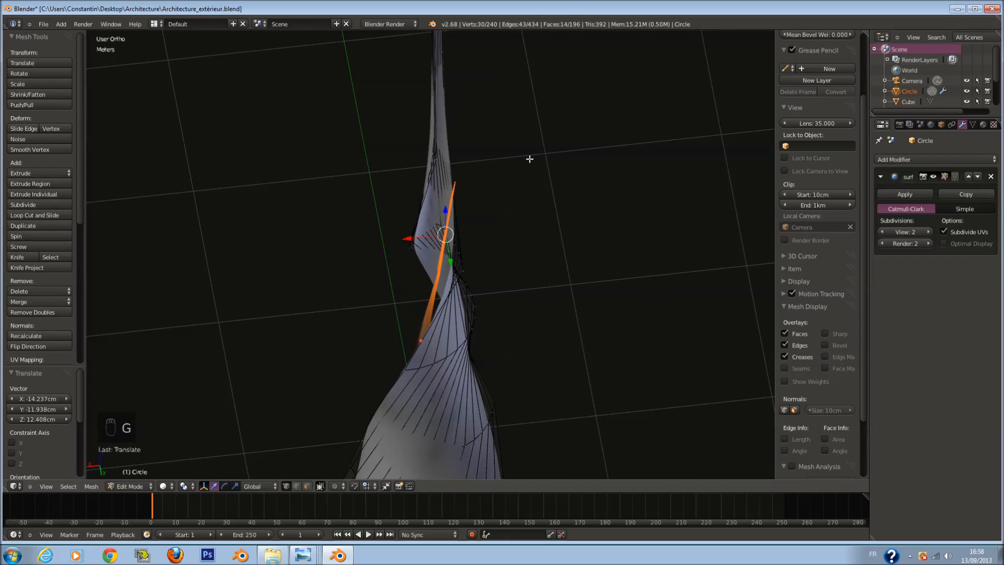
# Step: Return to Object Mode, view the towers through the camera, and save the file
pyautogui.press('Tab')
pyautogui.moveTo(530, 159); pyautogui.dragTo(605, 255, button='middle')
pyautogui.press('KP_0')
pyautogui.press('a')
pyautogui.press('a')
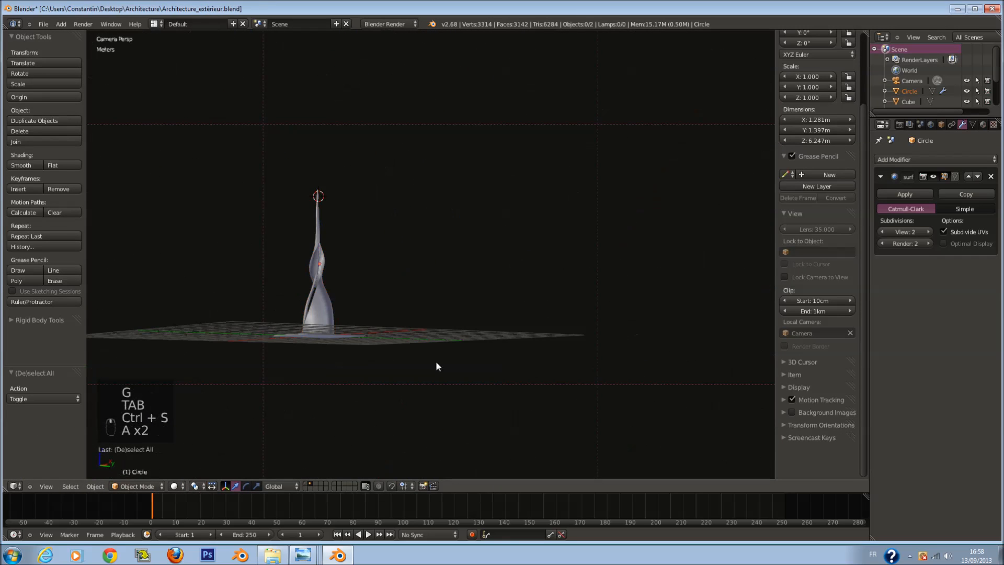
pyautogui.hotkey('ctrl', 's')
pyautogui.press('KP_7')
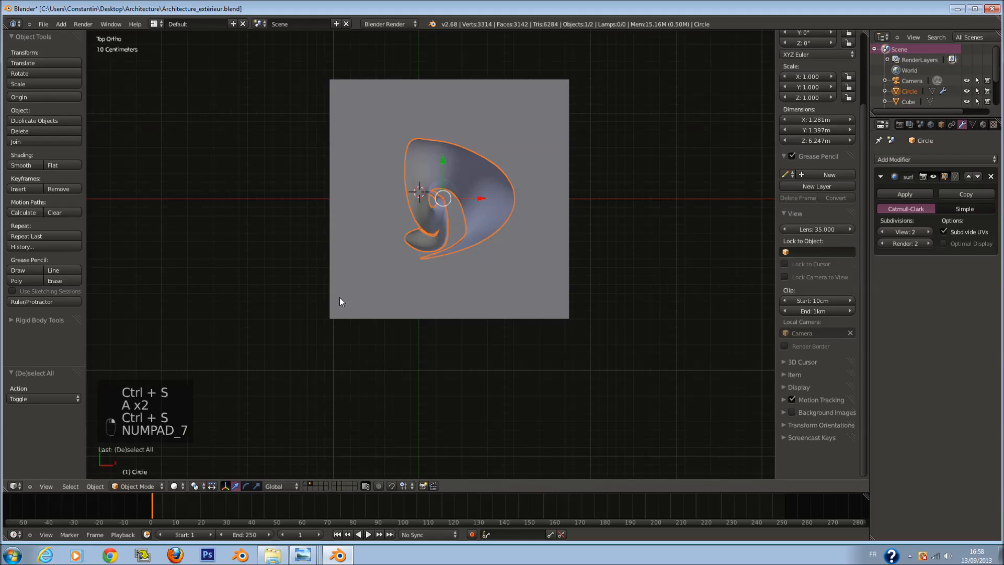
# Step: Select the flat square base under the towers in wireframe top view, scale it by 0.893, and save over the file
pyautogui.press('Tab')
pyautogui.press('z')
pyautogui.press('a')
pyautogui.press('a')
pyautogui.press('a')
pyautogui.press('Tab')
pyautogui.hotkey('ctrl', 's')
pyautogui.press('s')
pyautogui.click(595, 320)
pyautogui.hotkey('ctrl', 's')
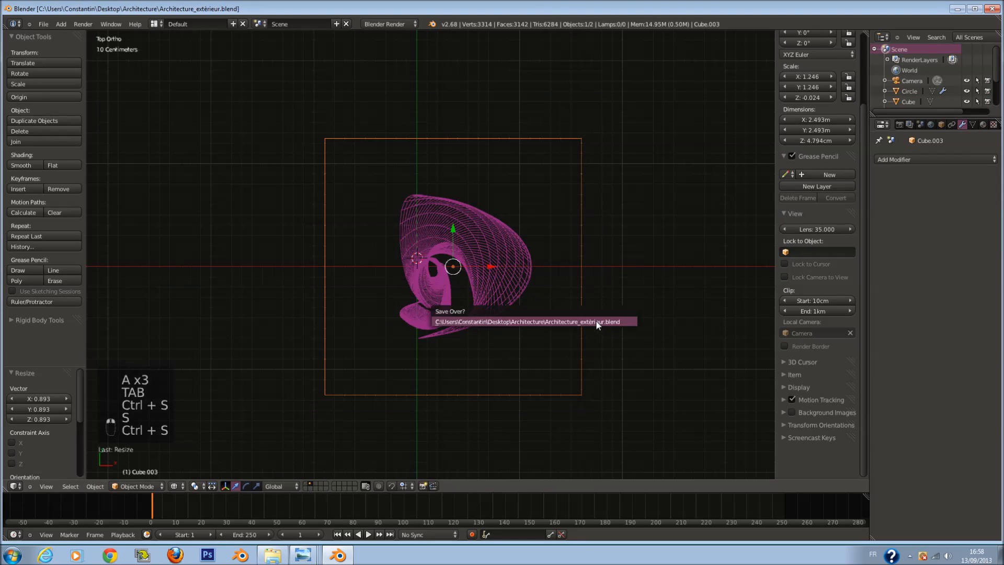
pyautogui.click(595, 320)
# Step: Add the twisted towers to the base selection, move both to the first layer, save, and display that layer
pyautogui.keyDown('shift'); pyautogui.rightClick(520, 277); pyautogui.keyUp('shift')
pyautogui.press('m')
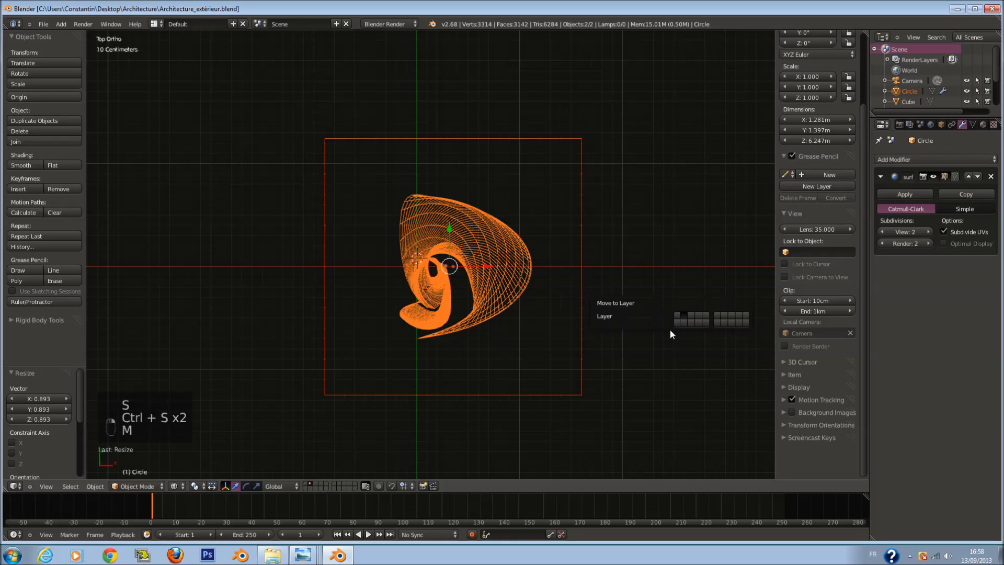
pyautogui.click(675, 316)
pyautogui.hotkey('ctrl', 's')
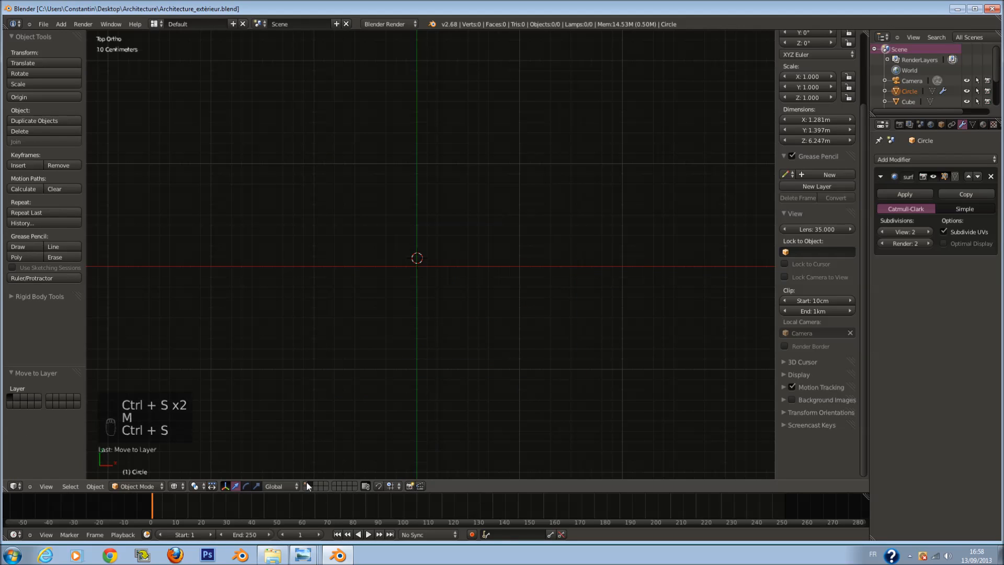
pyautogui.click(307, 486)
# Step: Move the twisted towers and their base -9.324 m along Y, check the placement through the camera, and save
pyautogui.press('z')
pyautogui.press('KP_0')
pyautogui.press('z')
pyautogui.moveTo(340, 253); pyautogui.dragTo(425, 288, button='middle')
pyautogui.moveTo(433, 283); pyautogui.dragTo(478, 314)
pyautogui.press('KP_Decimal')
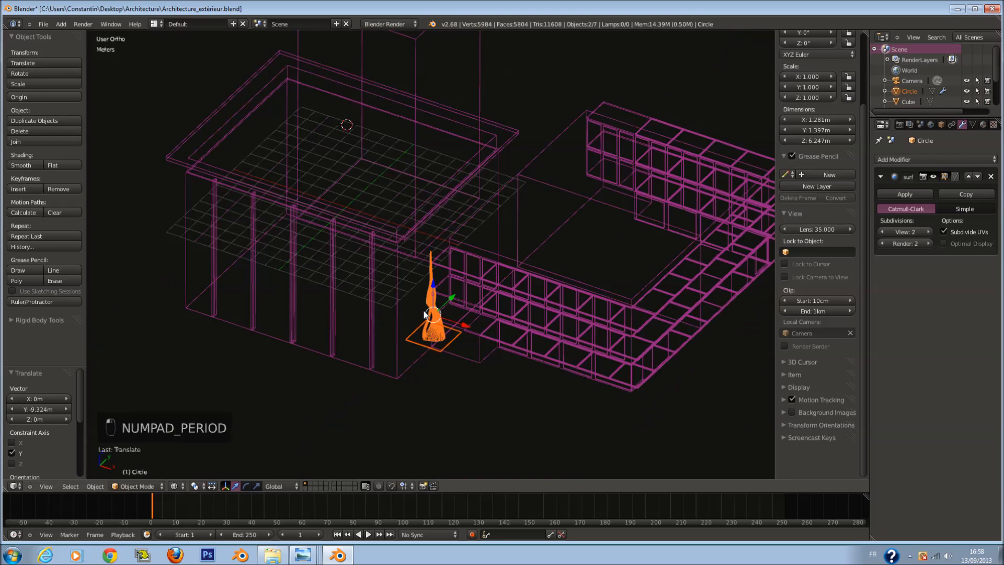
pyautogui.press('KP_0')
pyautogui.press('z')
pyautogui.hotkey('ctrl', 's')
pyautogui.click(280, 235)
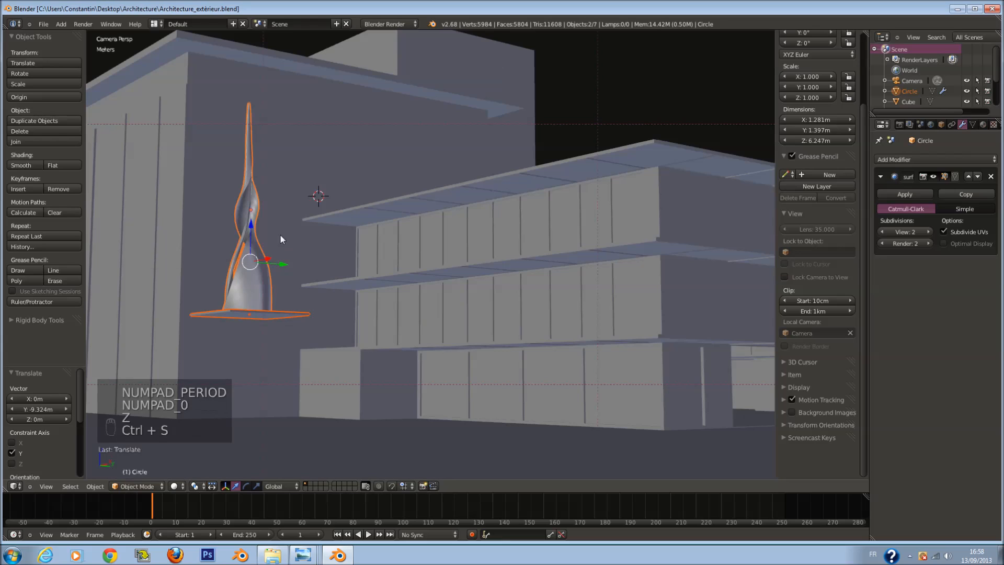
pyautogui.hotkey('ctrl', 's')
pyautogui.click(320, 235)
# Step: Lower the twisted towers and base by 2.691 m along Z and scale them by 0.912
pyautogui.moveTo(306, 224); pyautogui.dragTo(325, 291)
pyautogui.press('s')
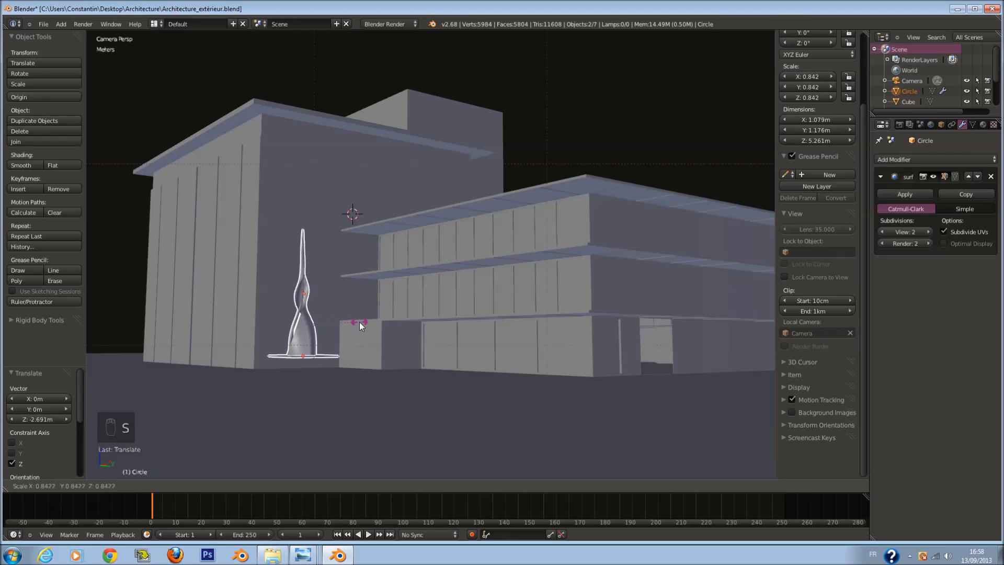
pyautogui.click(364, 326)
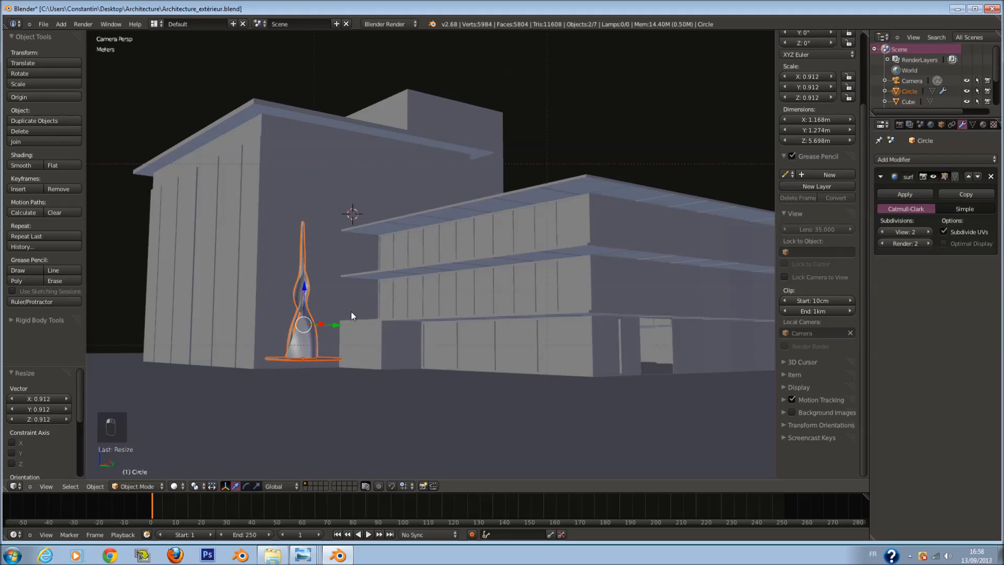
# Step: Select the upper spire vertices of the twisted towers in Edit Mode, rotate and move them, return to Object Mode, and save
pyautogui.scroll(1, 314, 253)
pyautogui.press('Tab')
pyautogui.press('KP_Decimal')
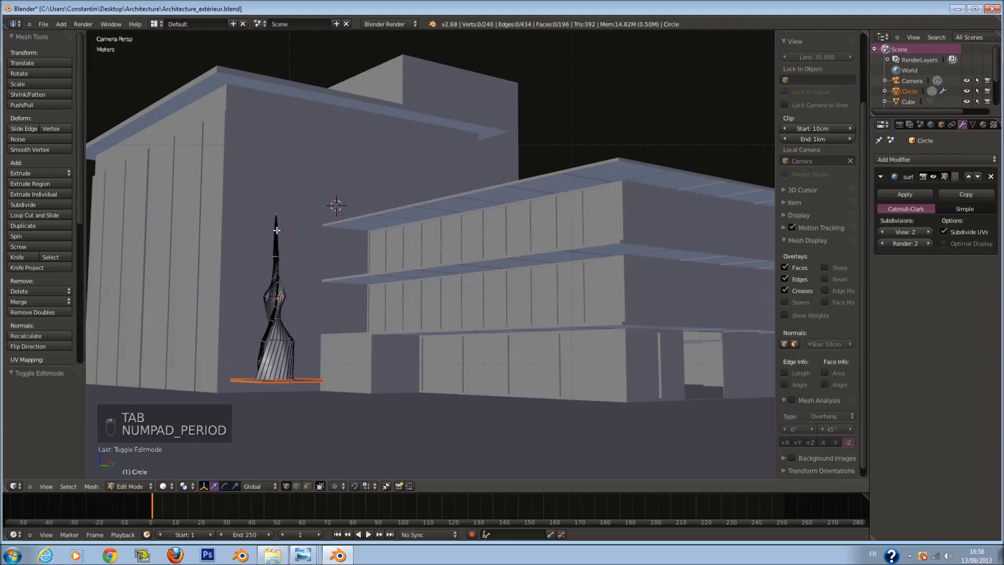
pyautogui.press('z')
pyautogui.press('a')
pyautogui.press('KP_Decimal')
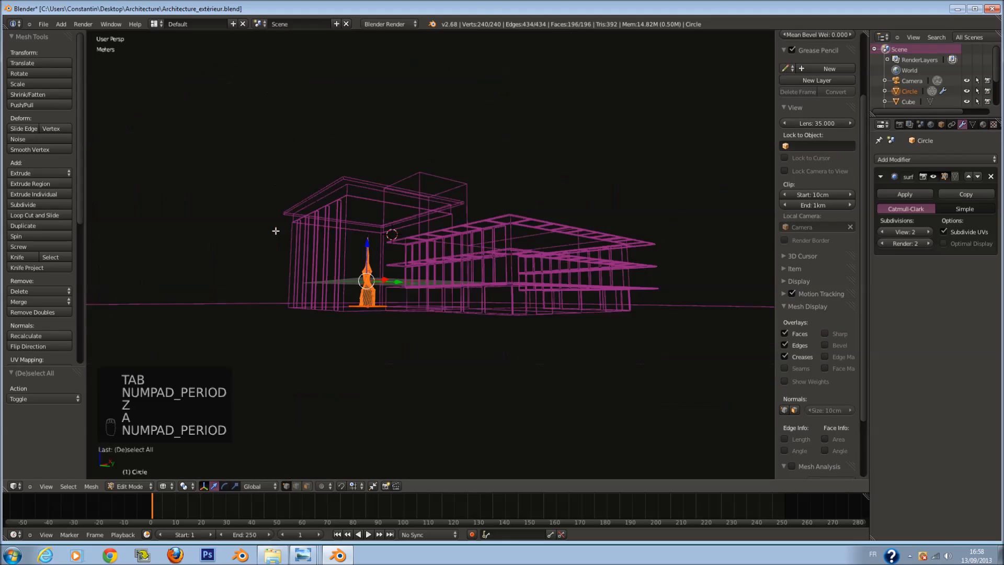
pyautogui.press('z')
pyautogui.press('z')
pyautogui.scroll(2, 448, 227)
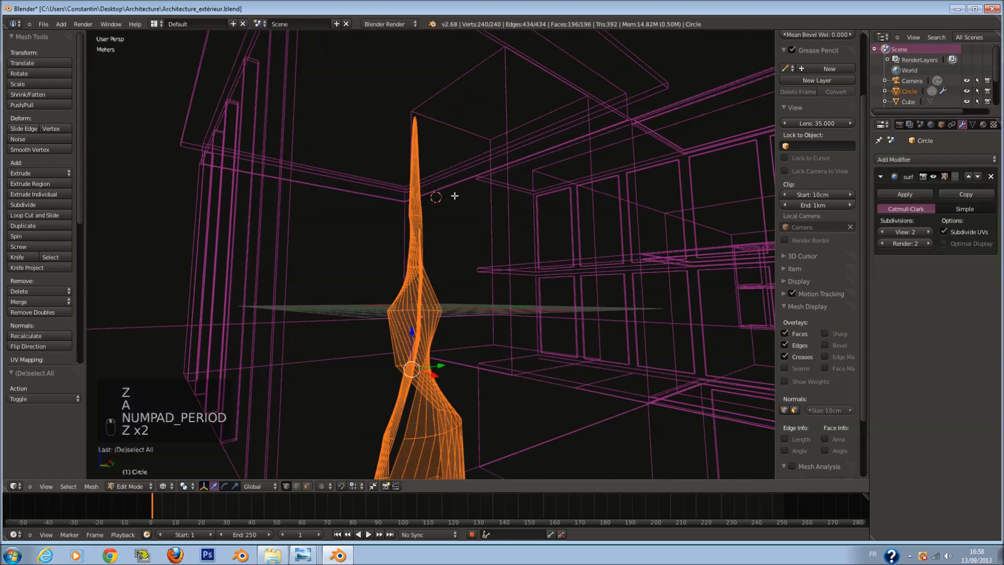
pyautogui.press('a')
pyautogui.press('c')
pyautogui.moveTo(426, 112)
pyautogui.mouseDown()
pyautogui.moveTo(415, 168)
pyautogui.moveTo(421, 207)
pyautogui.mouseUp()
pyautogui.rightClick(420, 208)
pyautogui.press('z')
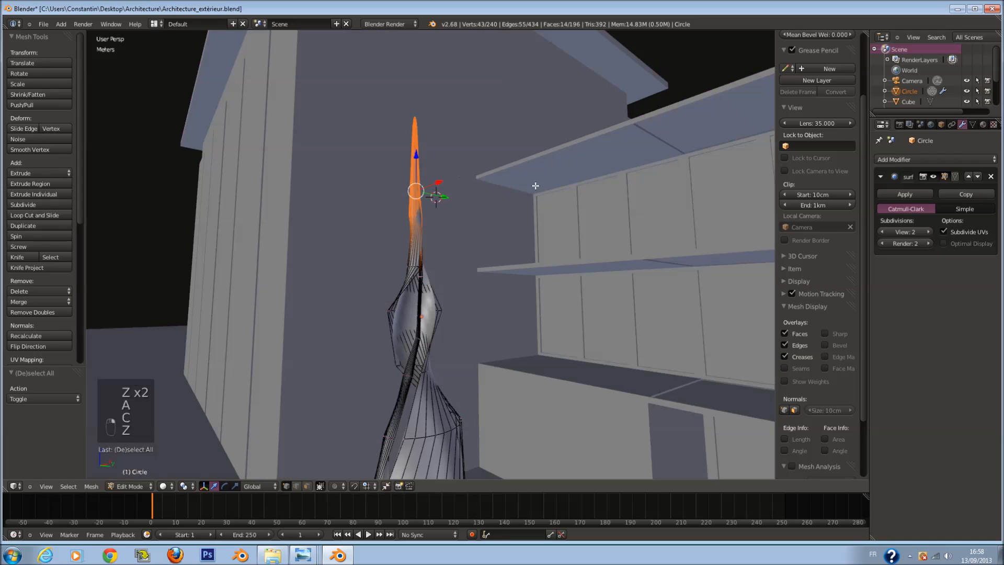
pyautogui.press('r')
pyautogui.click(535, 174)
pyautogui.press('g')
pyautogui.click(517, 240)
pyautogui.press('Tab')
pyautogui.hotkey('ctrl', 's')
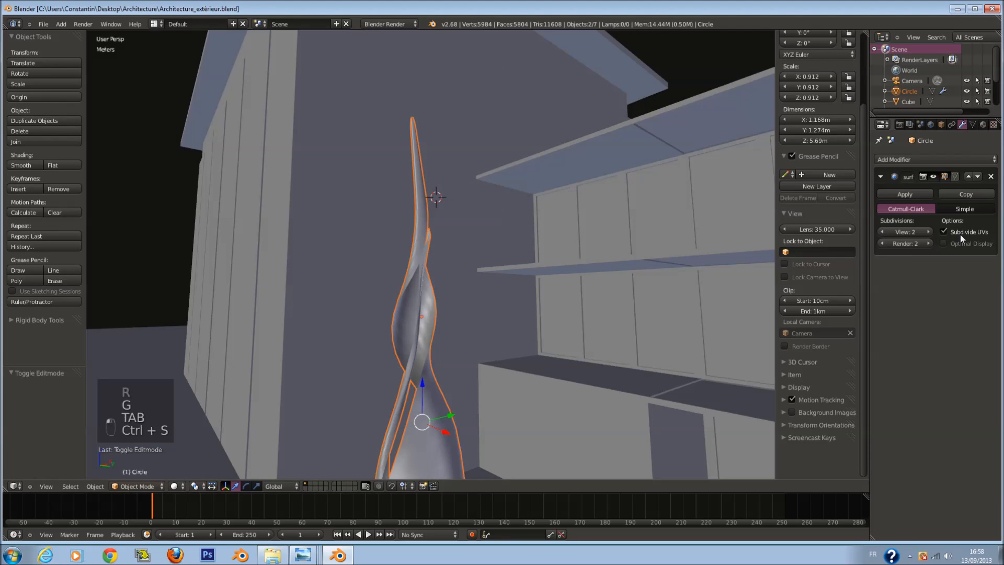
# Step: Inspect the tower surface up close, raise its Subdivision Surface viewport level to 3, and save
pyautogui.moveTo(629, 279); pyautogui.dragTo(466, 284, button='middle')
pyautogui.scroll(4, 466, 284)
pyautogui.hotkey('ctrl', 's')
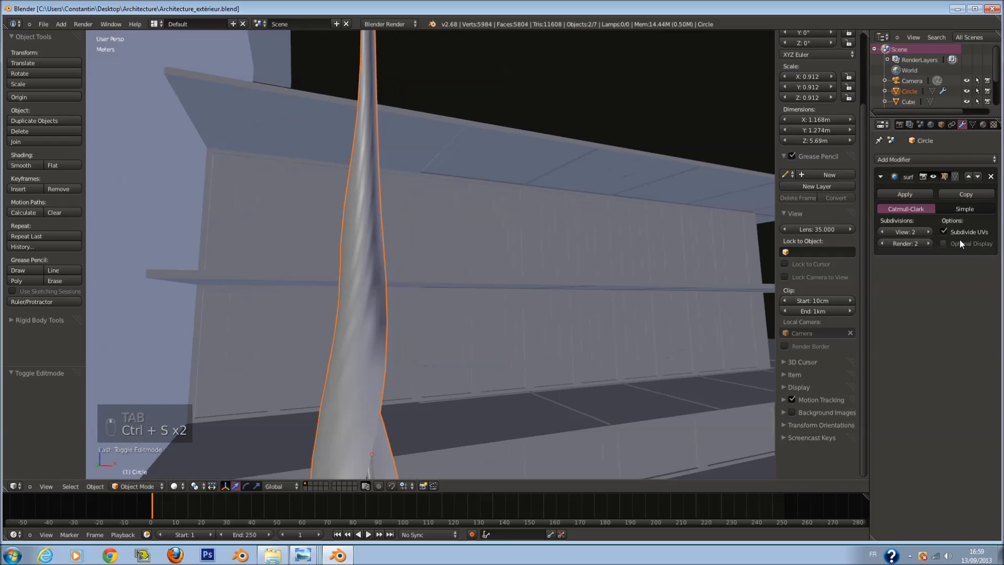
pyautogui.press('z')
pyautogui.scroll(-1, 405, 301)
pyautogui.press('z')
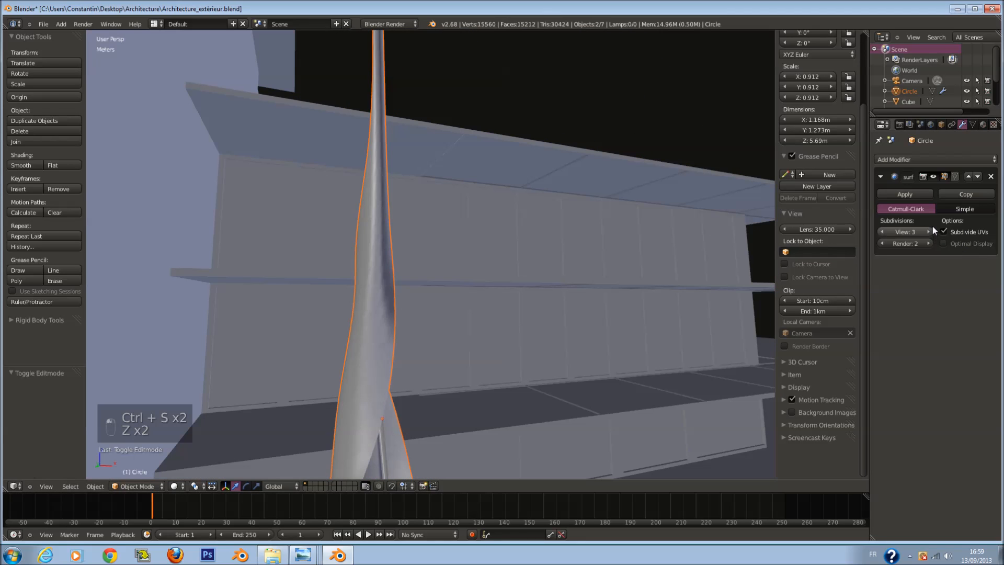
pyautogui.moveTo(732, 251); pyautogui.dragTo(920, 301, button='middle')
pyautogui.hotkey('ctrl', 's')
# Step: Set the towers' Subdivision Surface levels to 3 for render and 1 for the viewport, and save
pyautogui.click(928, 243)
pyautogui.click(883, 231)
pyautogui.click(882, 231)
pyautogui.click(883, 231)
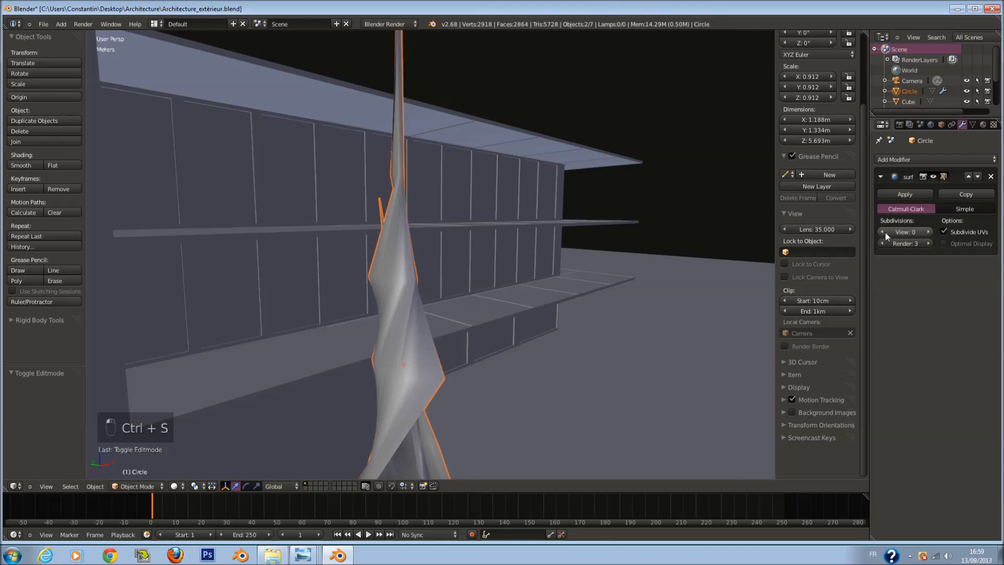
pyautogui.click(929, 231)
pyautogui.hotkey('ctrl', 's')
# Step: Lower the twisted towers and base by 46.199 cm along Z towards the ground
pyautogui.moveTo(584, 281); pyautogui.dragTo(422, 153, button='middle')
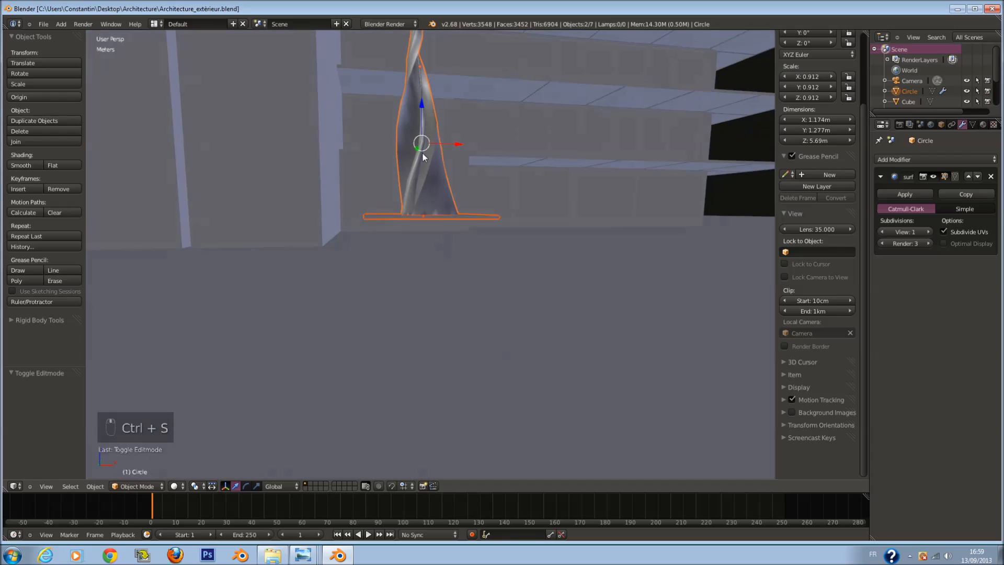
pyautogui.moveTo(422, 115); pyautogui.dragTo(426, 139)
pyautogui.moveTo(430, 192); pyautogui.dragTo(451, 146, button='middle')
pyautogui.scroll(5, 454, 224)
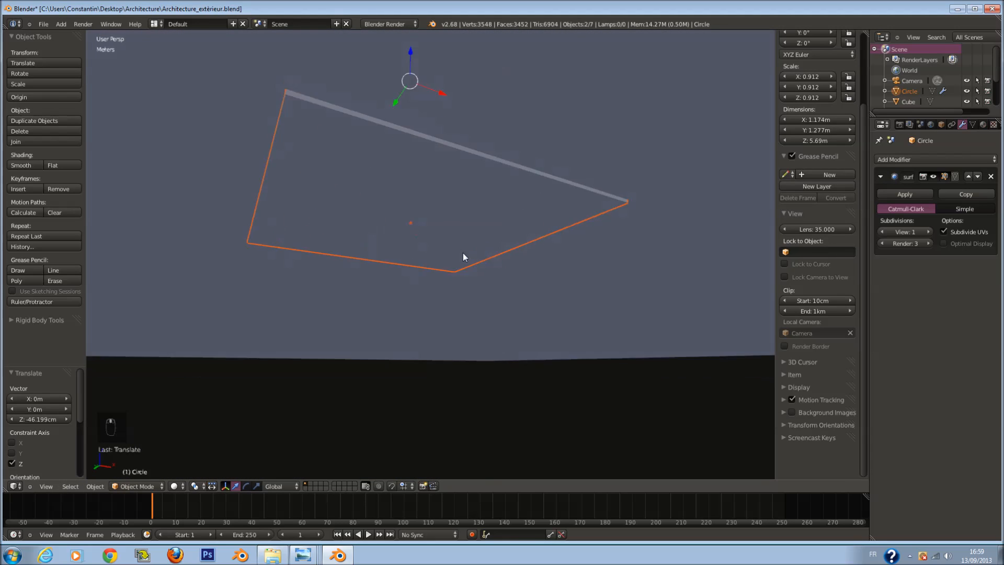
# Step: Raise the twisted towers and base 2.385 cm along Z to sit on the ground, deselect everything, and save
pyautogui.moveTo(463, 253); pyautogui.dragTo(468, 265, button='middle')
pyautogui.press('g')
pyautogui.middleClick(469, 265)
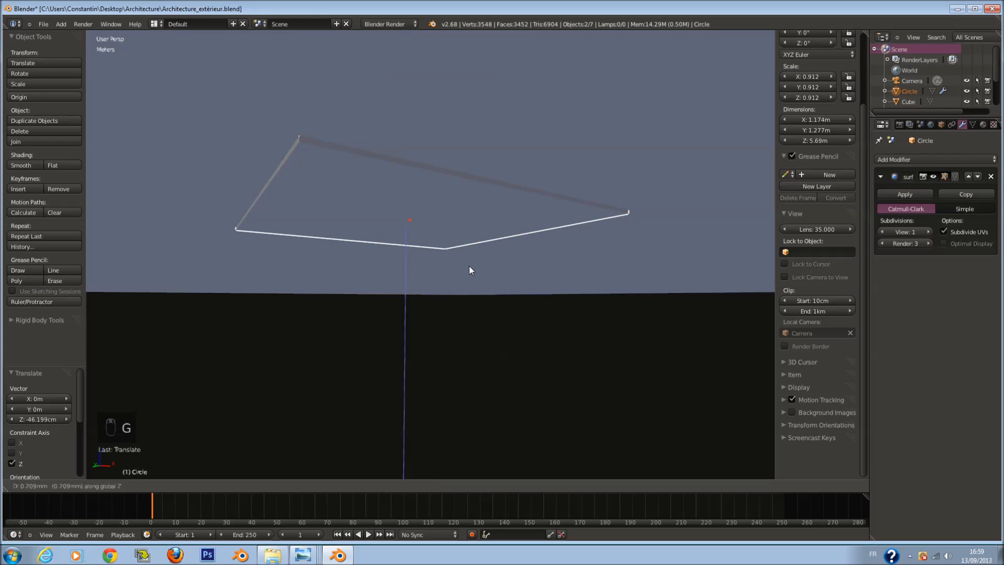
pyautogui.click(469, 268)
pyautogui.moveTo(469, 268); pyautogui.dragTo(475, 230, button='middle')
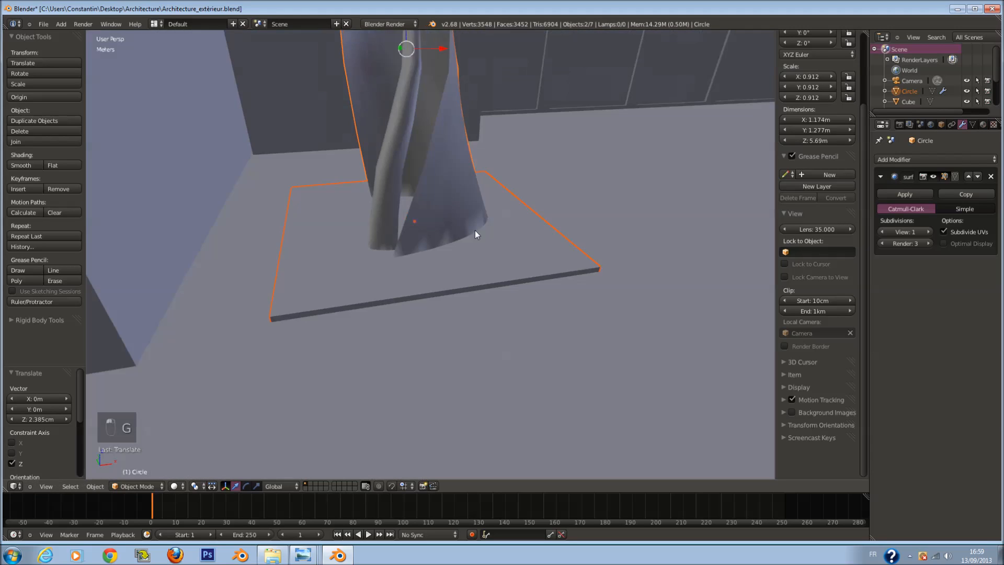
pyautogui.press('a')
pyautogui.hotkey('ctrl', 's')
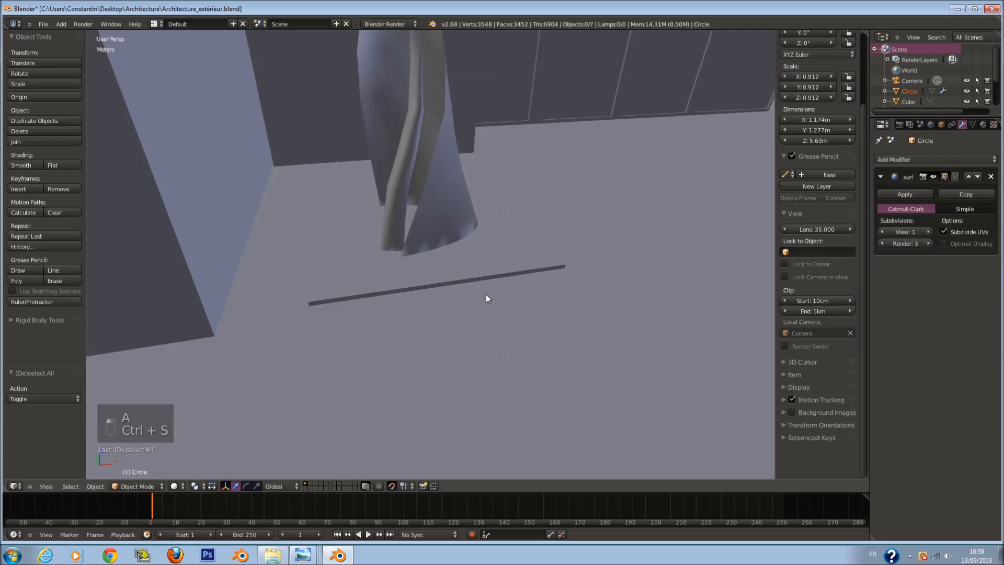
# Step: Check the twisted towers among the buildings through the camera with nothing selected, and save the file
pyautogui.press('KP_0')
pyautogui.press('a')
pyautogui.press('a')
pyautogui.press('a')
pyautogui.press('a')
pyautogui.hotkey('ctrl', 's')
pyautogui.click(433, 360)
pyautogui.scroll(-1, 421, 360)
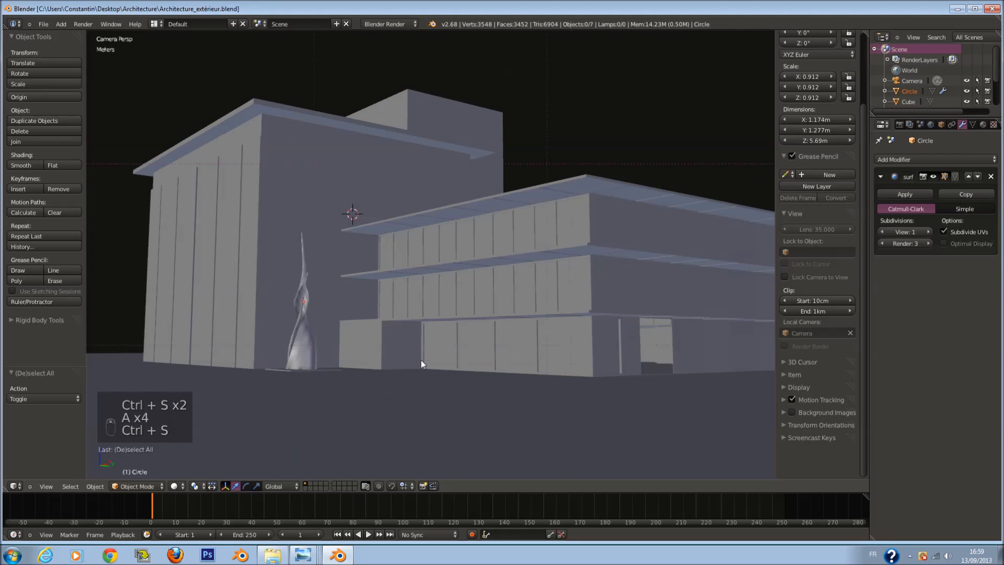
# Step: Select the twisted towers and base in wireframe top view and shift them along X and 14.353 cm along Y
pyautogui.press('KP_7')
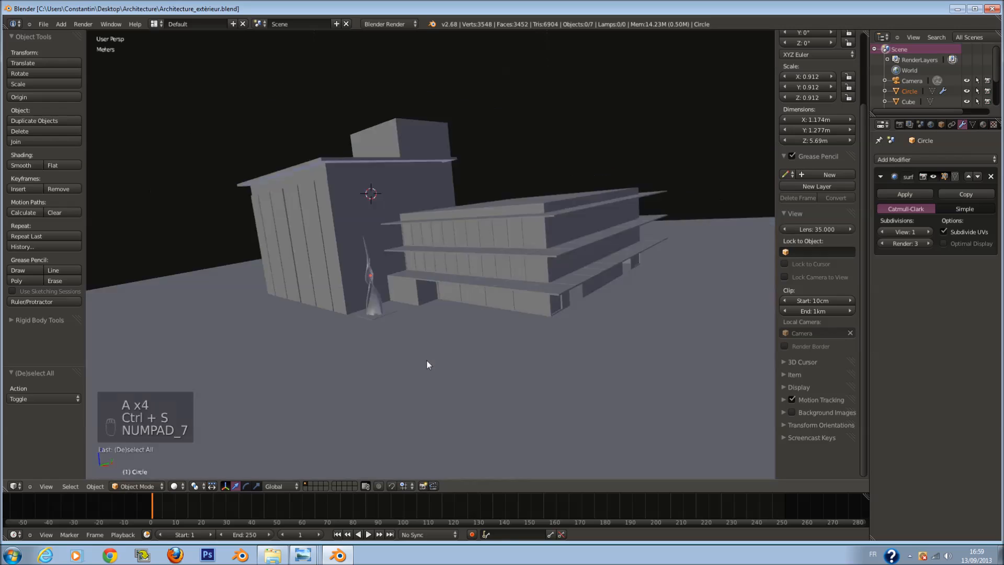
pyautogui.press('z')
pyautogui.press('KP_5')
pyautogui.keyDown('shift'); pyautogui.scroll(7, 429, 350); pyautogui.keyUp('shift')
pyautogui.press('a')
pyautogui.press('a')
pyautogui.press('a')
pyautogui.press('a')
pyautogui.press('c')
pyautogui.scroll(-2, 442, 325)
pyautogui.scroll(3, 442, 325)
pyautogui.press('c')
pyautogui.click(440, 331)
pyautogui.rightClick(446, 363)
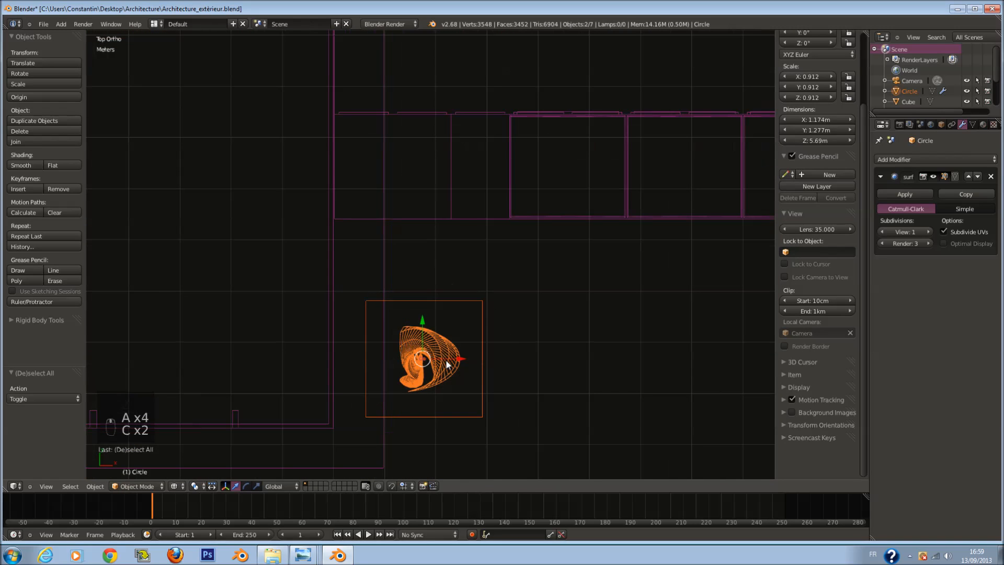
pyautogui.moveTo(459, 355); pyautogui.dragTo(526, 363)
pyautogui.moveTo(491, 321); pyautogui.dragTo(491, 314)
# Step: Move the three-sided building 2.535 m along Y, save, check it in the solid camera view, and deselect it
pyautogui.scroll(-3, 491, 313)
pyautogui.keyDown('shift'); pyautogui.scroll(7, 530, 241); pyautogui.keyUp('shift')
pyautogui.rightClick(534, 265)
pyautogui.scroll(-1, 535, 267)
pyautogui.scroll(-3, 534, 267)
pyautogui.hotkey('ctrl', 's')
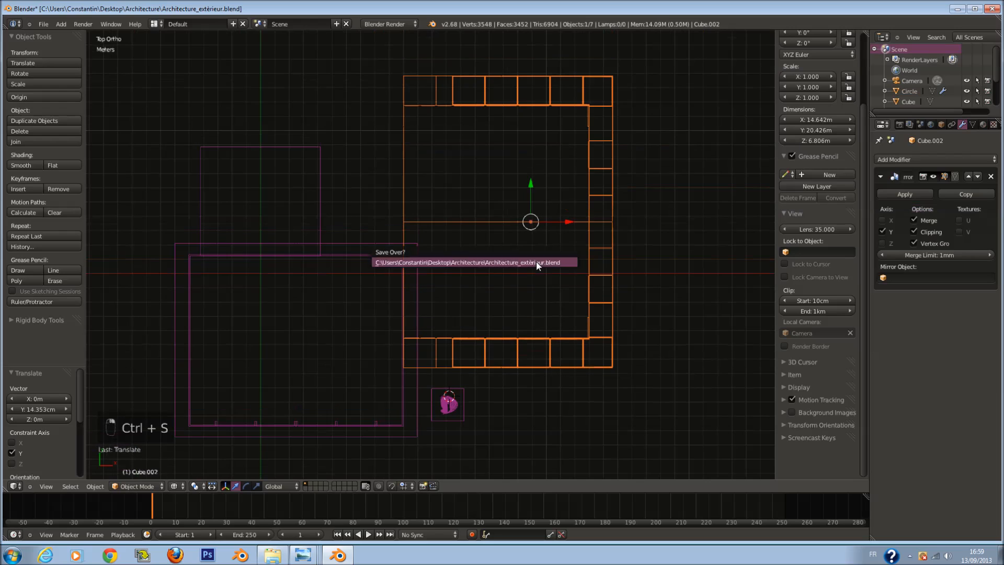
pyautogui.moveTo(530, 192); pyautogui.dragTo(541, 153)
pyautogui.hotkey('ctrl', 's')
pyautogui.click(536, 153)
pyautogui.press('KP_0')
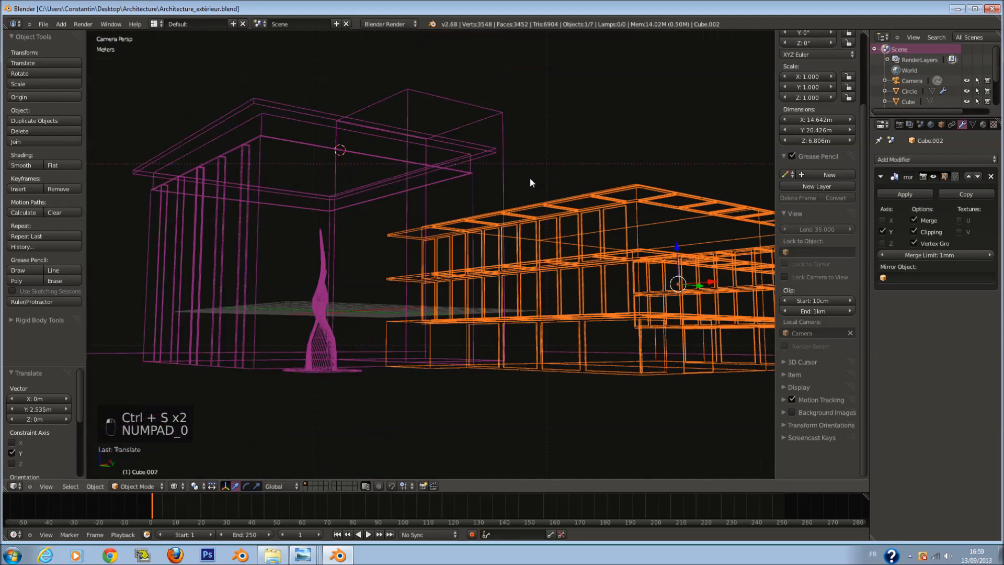
pyautogui.press('z')
pyautogui.hotkey('ctrl', 's')
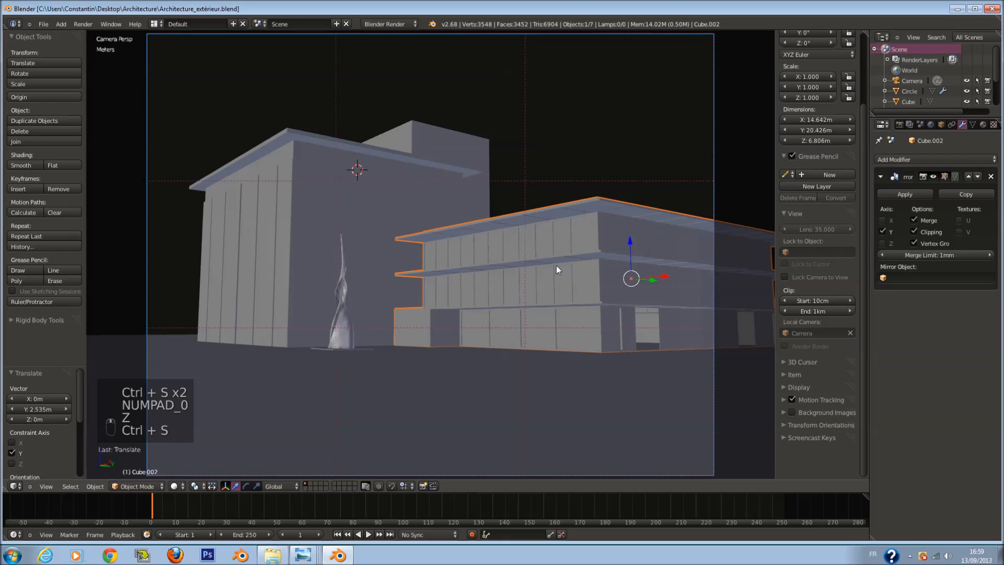
pyautogui.press('a')
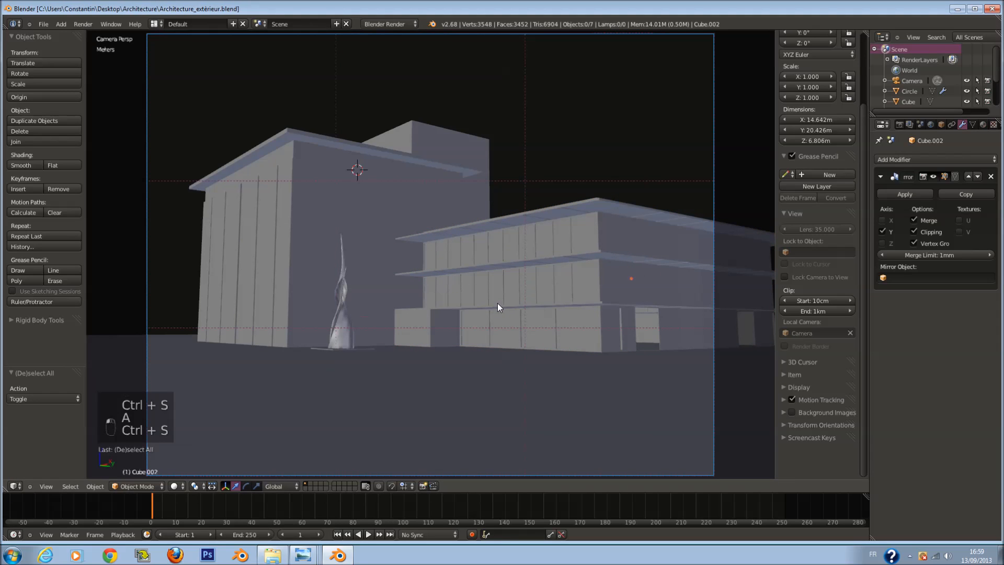
# Step: Select the twisted towers and base in wireframe top view, move them 2.755 m along X, and save
pyautogui.press('KP_7')
pyautogui.press('z')
pyautogui.press('a')
pyautogui.press('a')
pyautogui.press('a')
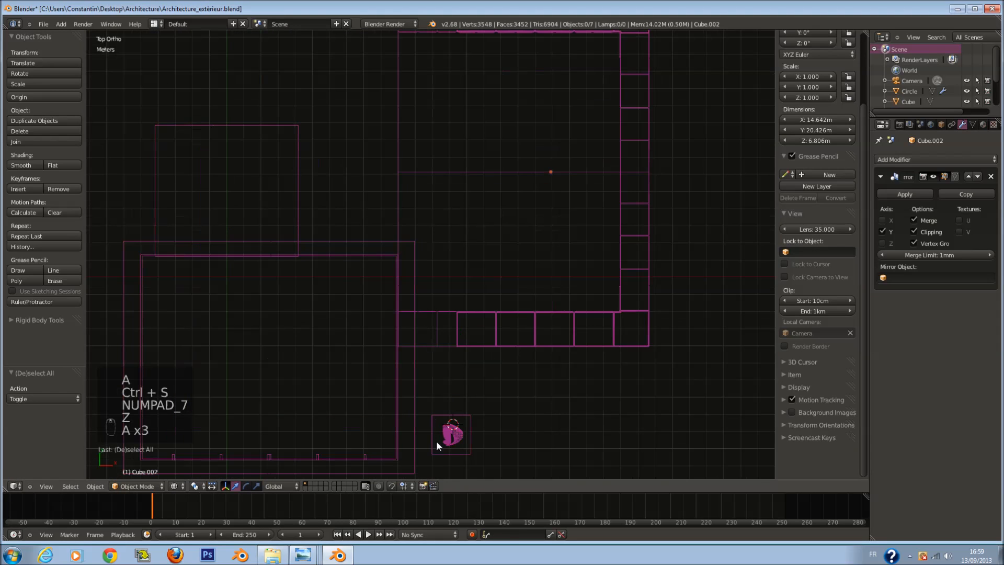
pyautogui.press('c')
pyautogui.click(469, 434)
pyautogui.rightClick(475, 432)
pyautogui.press('g')
pyautogui.press('x')
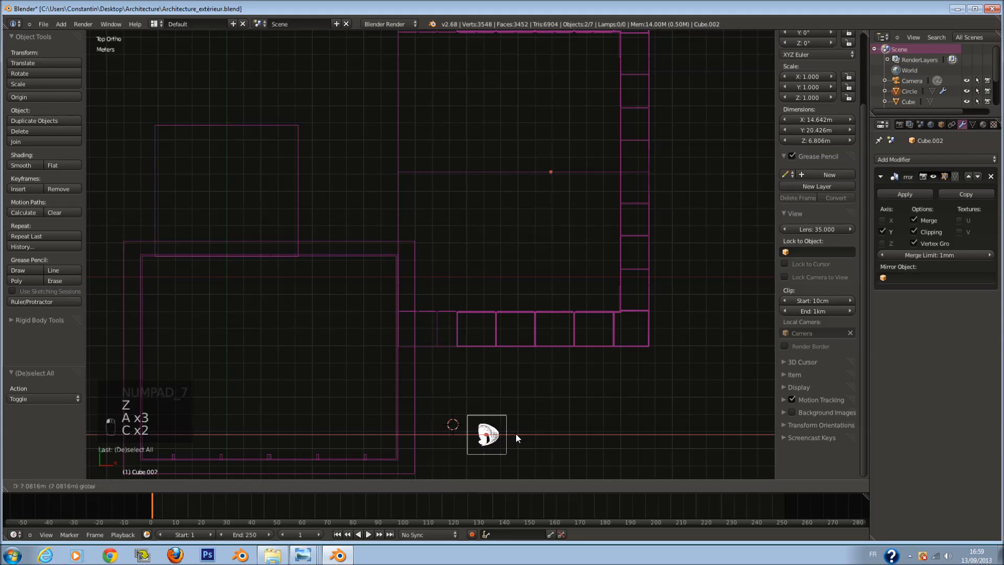
pyautogui.click(527, 437)
pyautogui.keyDown('shift'); pyautogui.moveTo(527, 437); pyautogui.dragTo(512, 404, button='middle'); pyautogui.keyUp('shift')
pyautogui.hotkey('ctrl', 's')
# Step: Select the large ground plane, enter Edit Mode, and add one loop cut along Y near the large building's wall beside the towers
pyautogui.scroll(-9, 439, 419)
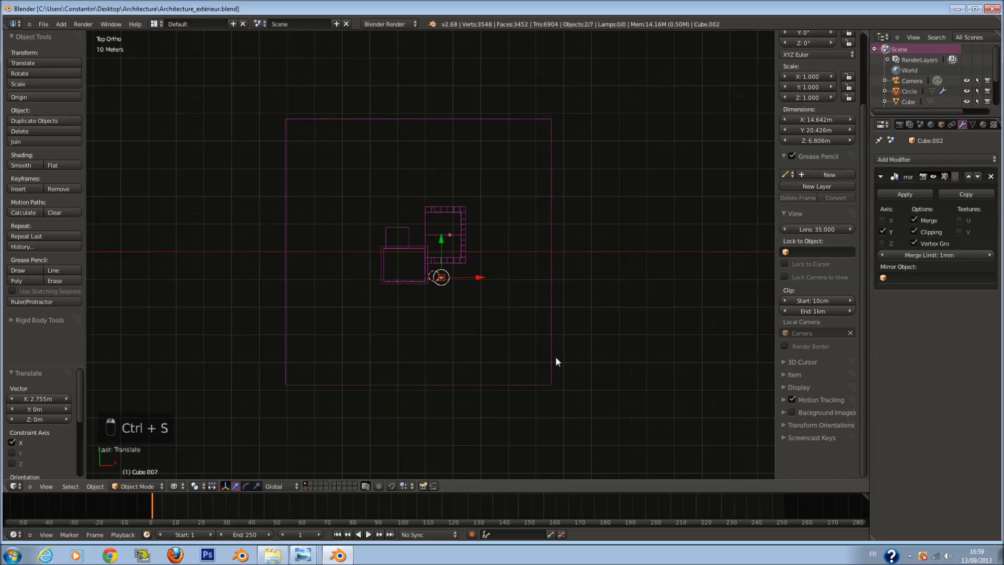
pyautogui.rightClick(552, 357)
pyautogui.scroll(1, 550, 358)
pyautogui.hotkey('ctrl', 's')
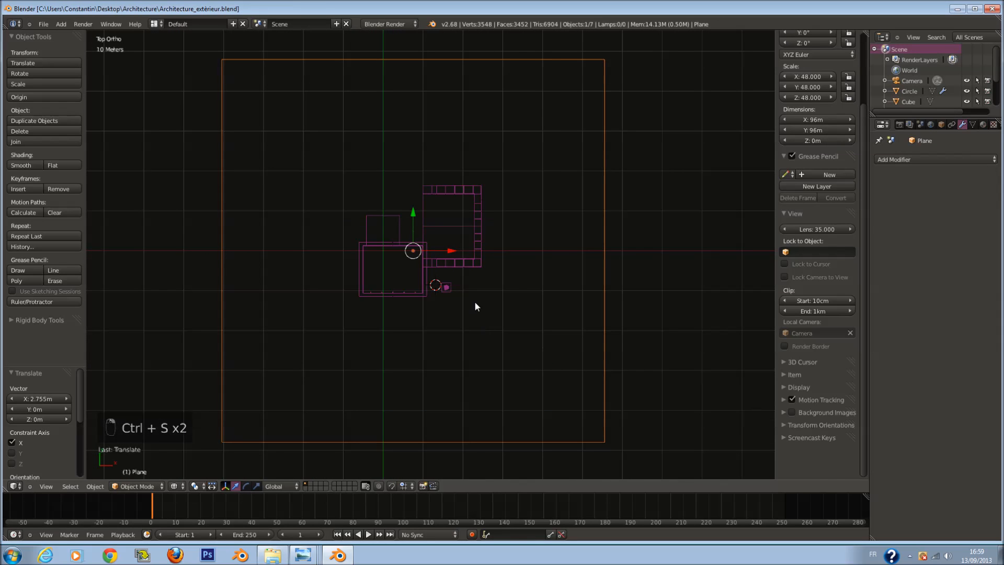
pyautogui.press('Tab')
pyautogui.scroll(1, 486, 293)
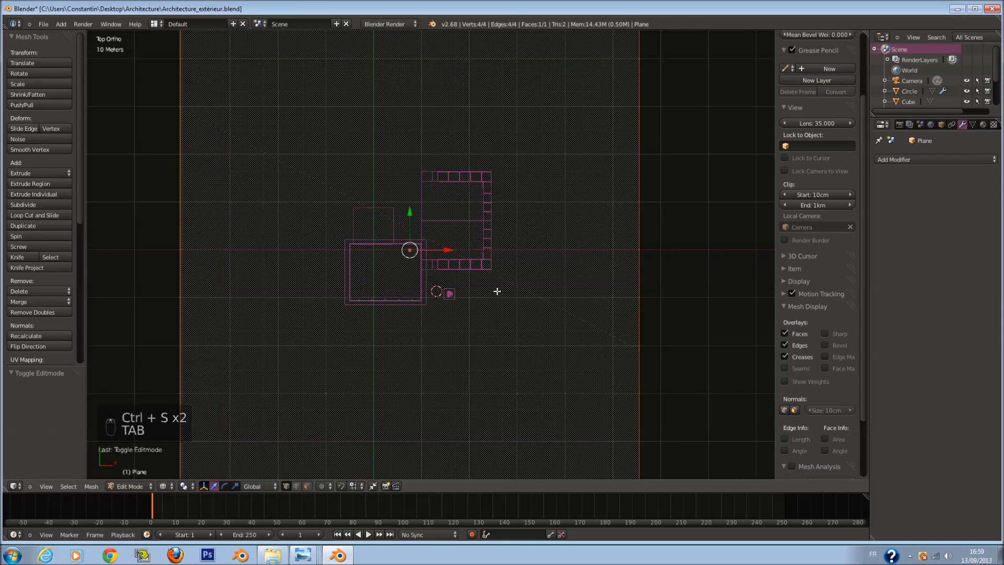
pyautogui.press('a')
pyautogui.press('a')
pyautogui.scroll(-1, 396, 409)
pyautogui.hotkey('ctrl', 'r')
pyautogui.click(402, 430)
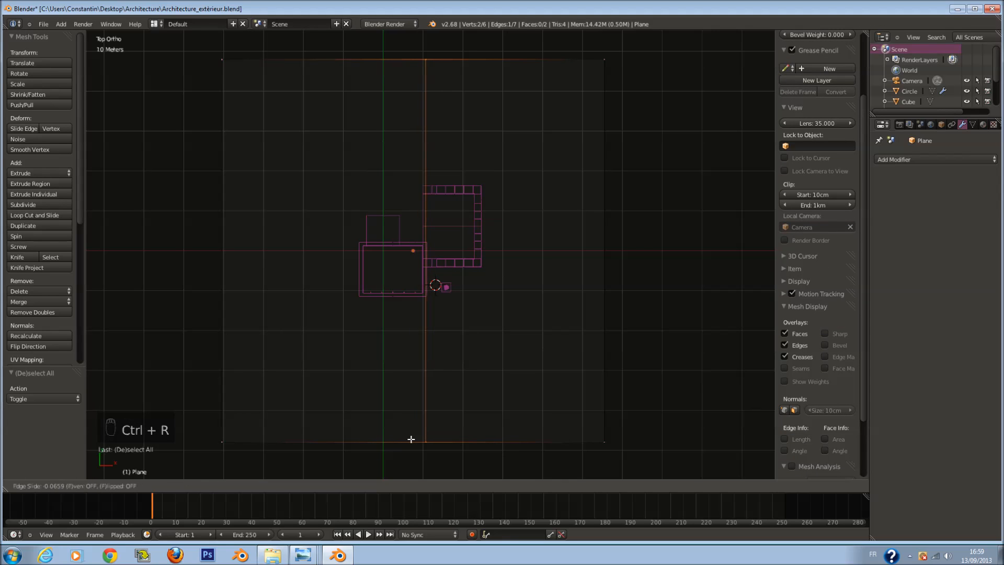
pyautogui.click(411, 439)
# Step: Shift the ground plane's new edge loop about -38 cm along X, return to wireframe top view, and deselect everything
pyautogui.scroll(10, 455, 256)
pyautogui.press('z')
pyautogui.moveTo(426, 226); pyautogui.dragTo(430, 201, button='middle')
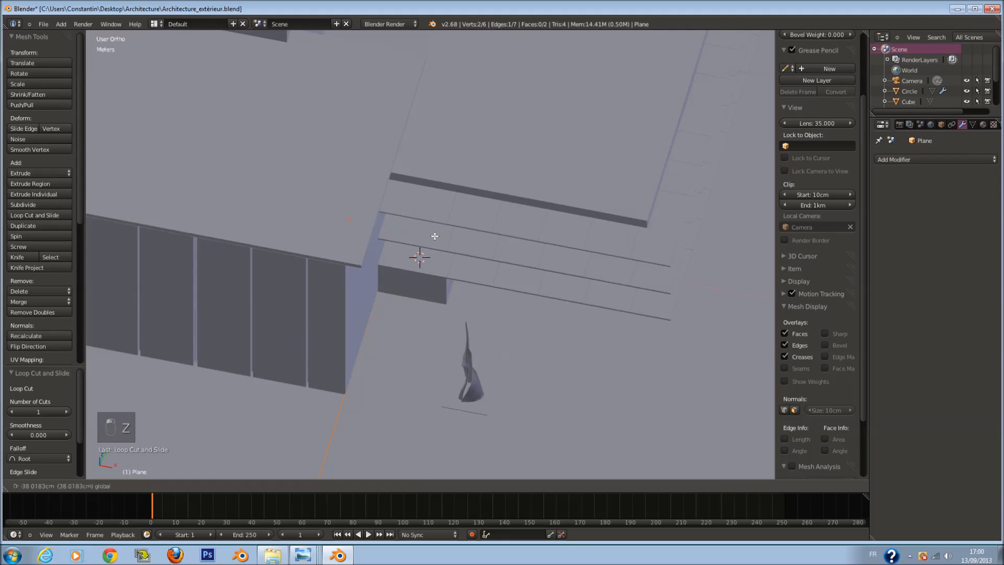
pyautogui.moveTo(442, 234); pyautogui.dragTo(434, 235)
pyautogui.press('z')
pyautogui.press('KP_7')
pyautogui.scroll(-6, 475, 401)
pyautogui.press('a')
pyautogui.press('a')
pyautogui.scroll(3, 436, 312)
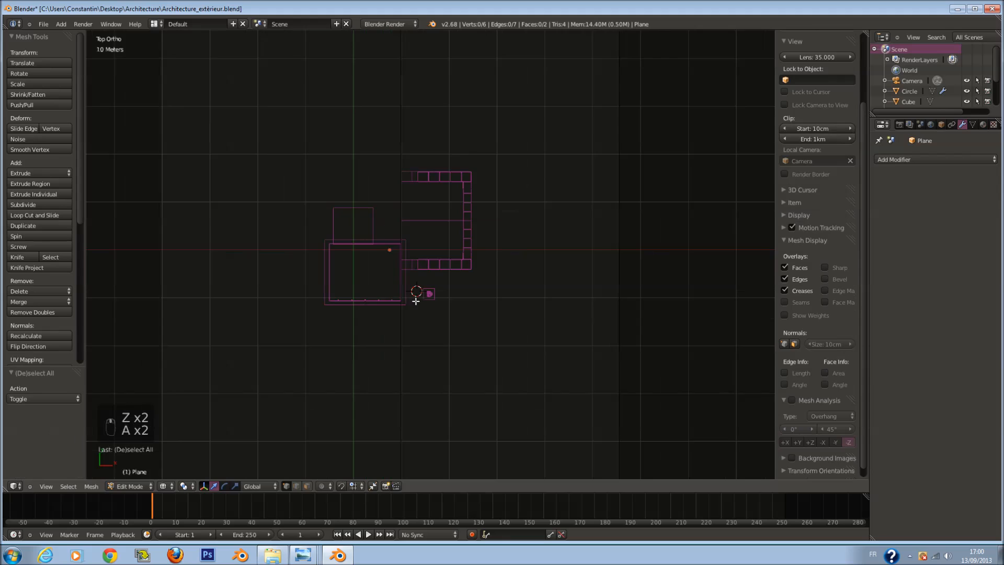
# Step: Add one loop cut parallel to X across the ground plane and slide it to the large building's front wall
pyautogui.hotkey('ctrl', 'r')
pyautogui.click(399, 332)
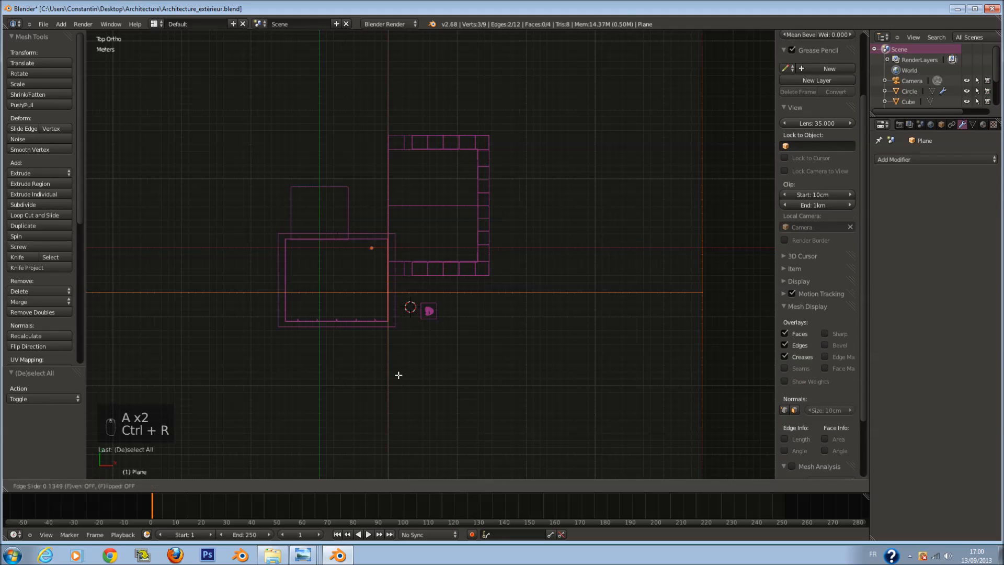
pyautogui.click(401, 407)
pyautogui.hotkey('ctrl', 'r')
pyautogui.click(421, 266)
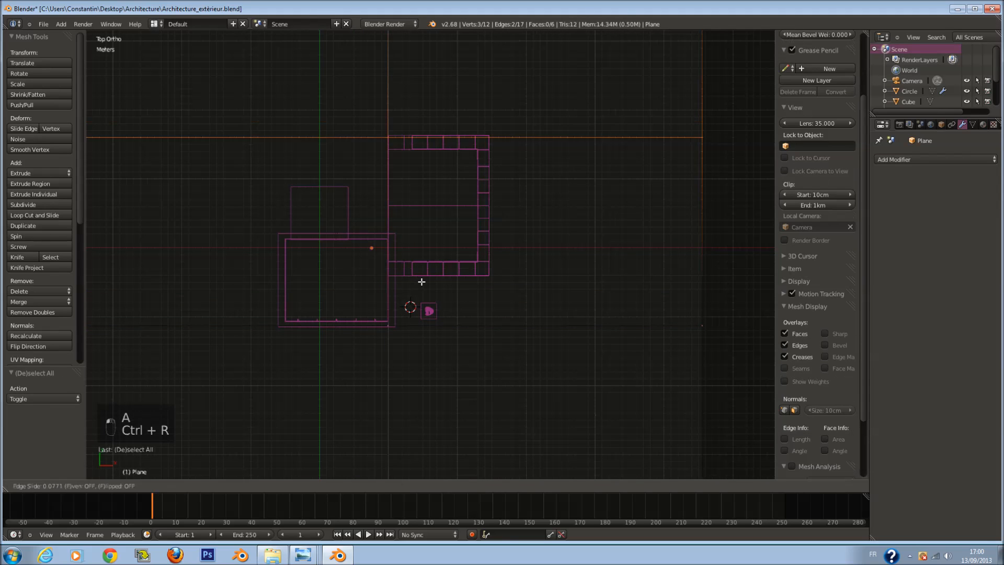
pyautogui.rightClick(423, 281)
pyautogui.hotkey('ctrl', 'z')
# Step: Add a loop cut parallel to Y between the large building's side wall and the sculpture, fine-tune its position, and deselect it
pyautogui.hotkey('ctrl', 'r')
pyautogui.click(434, 297)
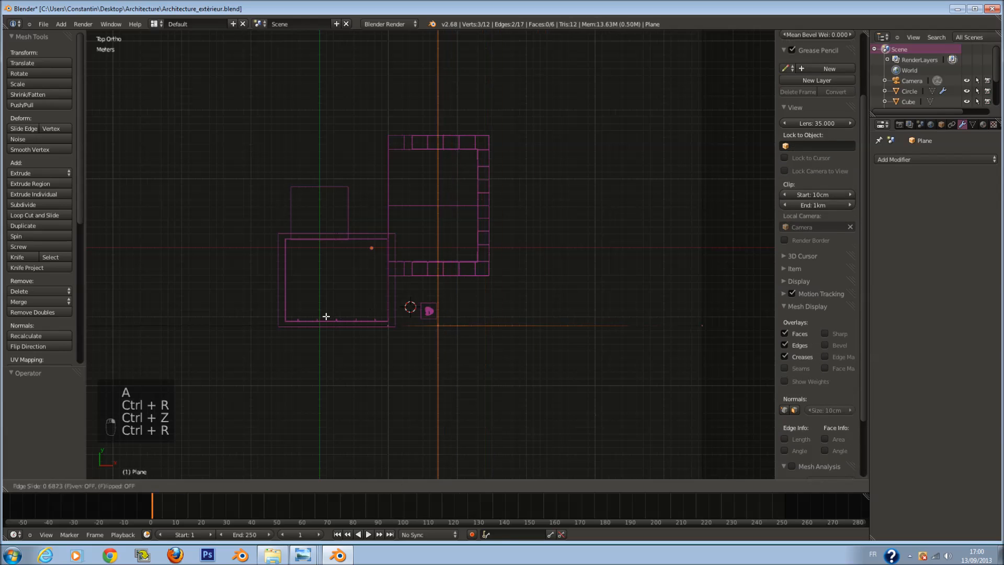
pyautogui.click(293, 317)
pyautogui.press('z')
pyautogui.moveTo(359, 296); pyautogui.dragTo(433, 154, button='middle')
pyautogui.moveTo(433, 154); pyautogui.dragTo(427, 154)
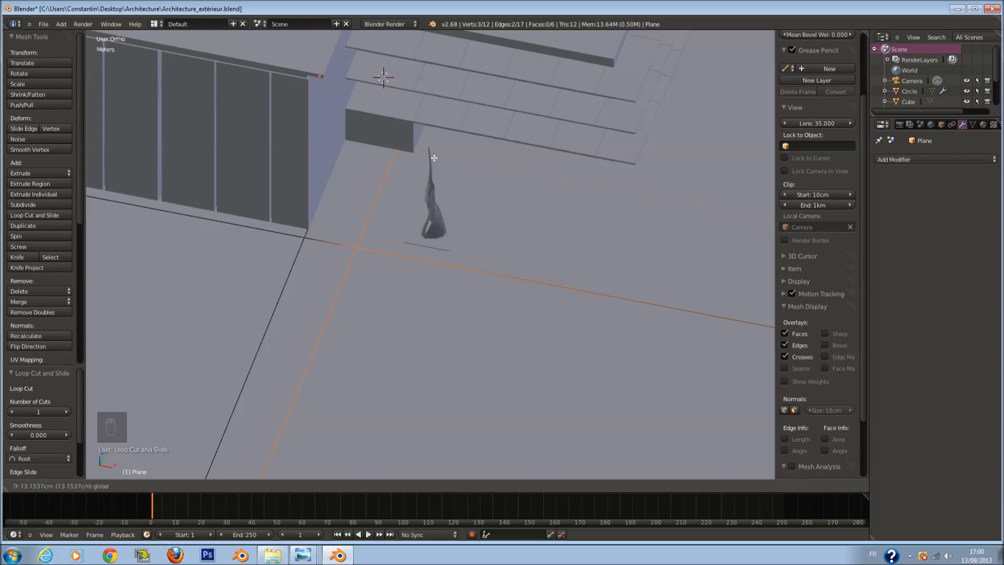
pyautogui.moveTo(434, 158); pyautogui.dragTo(435, 158)
pyautogui.press('a')
# Step: Circle-select the ground plane's edge loop along the large building's front in wireframe, align it with the facade, and deselect everything
pyautogui.scroll(-4, 405, 261)
pyautogui.moveTo(401, 277); pyautogui.dragTo(361, 265, button='middle')
pyautogui.scroll(-4, 428, 278)
pyautogui.press('z')
pyautogui.press('a')
pyautogui.press('a')
pyautogui.press('c')
pyautogui.moveTo(235, 88); pyautogui.dragTo(524, 397)
pyautogui.press('c')
pyautogui.click(540, 385)
pyautogui.rightClick(537, 383)
pyautogui.press('z')
pyautogui.scroll(3, 444, 209)
pyautogui.moveTo(403, 203); pyautogui.dragTo(418, 212)
pyautogui.press('a')
# Step: Add a second loop cut parallel to the large building's front, slide it just ahead of the facade, save, and deselect it
pyautogui.hotkey('ctrl', 'r')
pyautogui.click(361, 250)
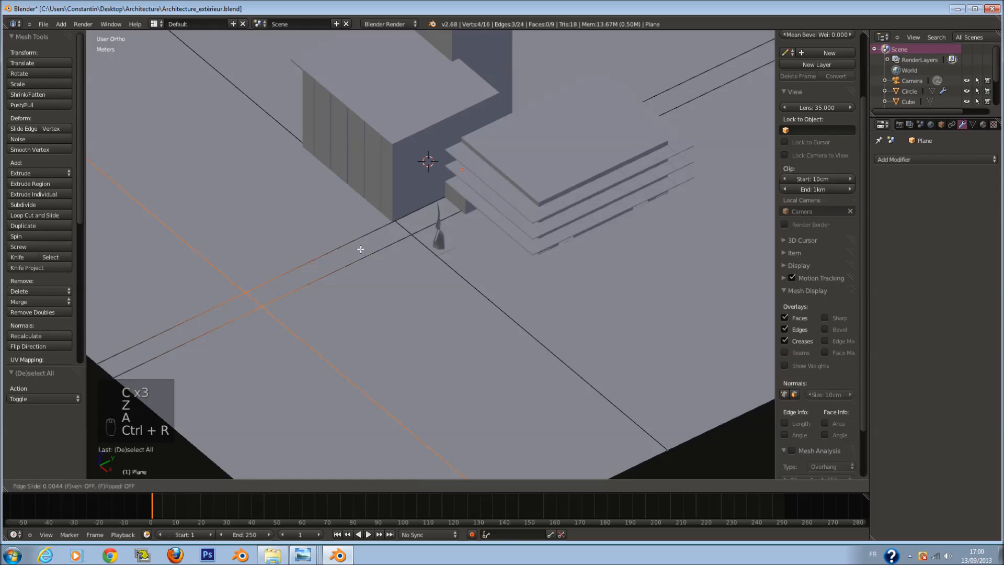
pyautogui.click(482, 191)
pyautogui.moveTo(482, 191); pyautogui.dragTo(335, 267, button='middle')
pyautogui.hotkey('ctrl', 's')
pyautogui.press('a')
# Step: Add a loop cut across the ground plane beside the large building's far side wall and deselect it
pyautogui.hotkey('ctrl', 'r')
pyautogui.click(332, 268)
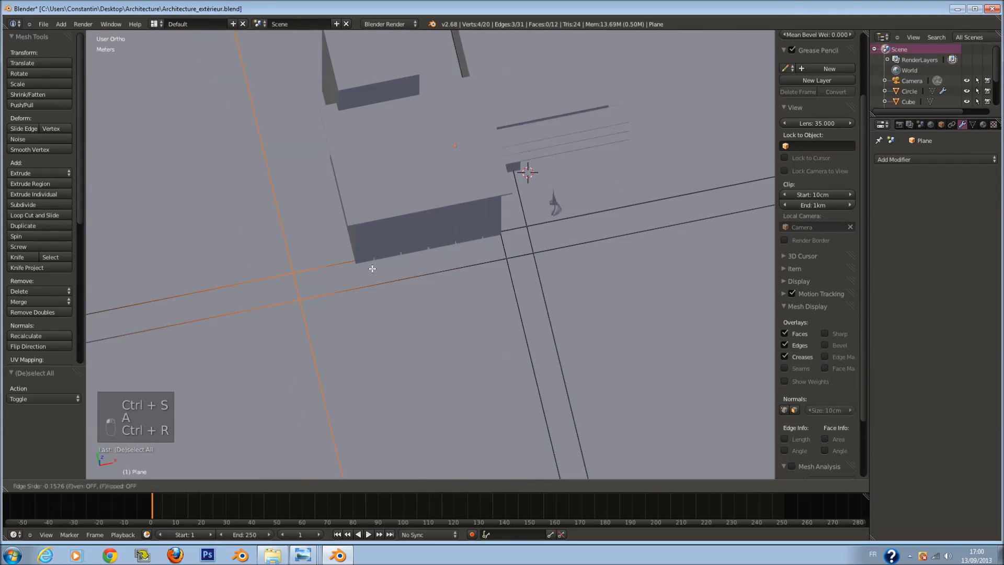
pyautogui.click(399, 265)
pyautogui.press('a')
# Step: Add a ground loop cut parallel to X just behind the large building's front line, adjust it along Y, save, and deselect it
pyautogui.hotkey('ctrl', 'r')
pyautogui.click(313, 231)
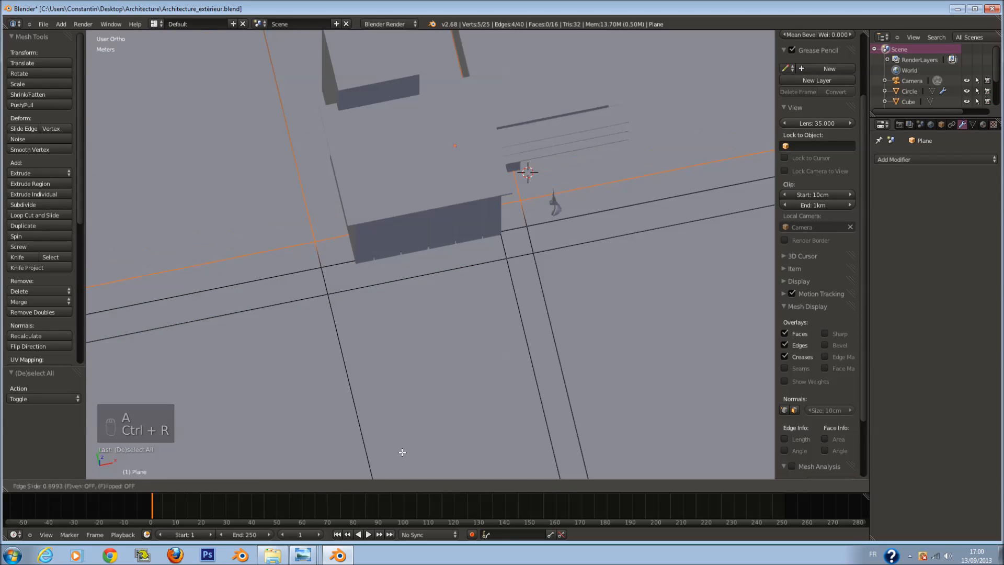
pyautogui.click(395, 405)
pyautogui.moveTo(444, 174); pyautogui.dragTo(445, 179)
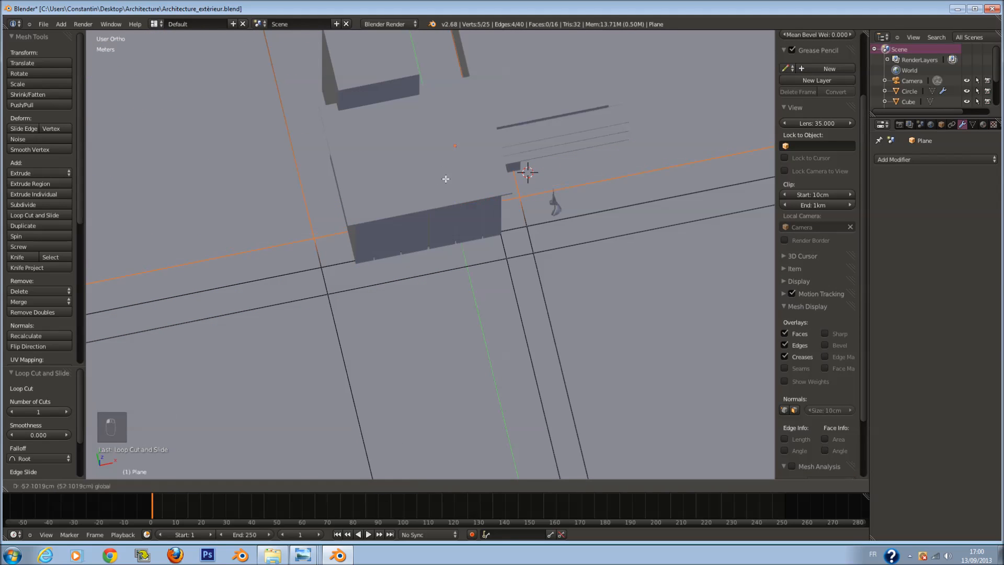
pyautogui.click(451, 196)
pyautogui.press('s')
pyautogui.rightClick(497, 254)
pyautogui.hotkey('ctrl', 's')
pyautogui.click(549, 277)
pyautogui.moveTo(549, 277); pyautogui.dragTo(504, 268, button='middle')
pyautogui.hotkey('ctrl', 's')
pyautogui.scroll(-2, 504, 269)
pyautogui.press('a')
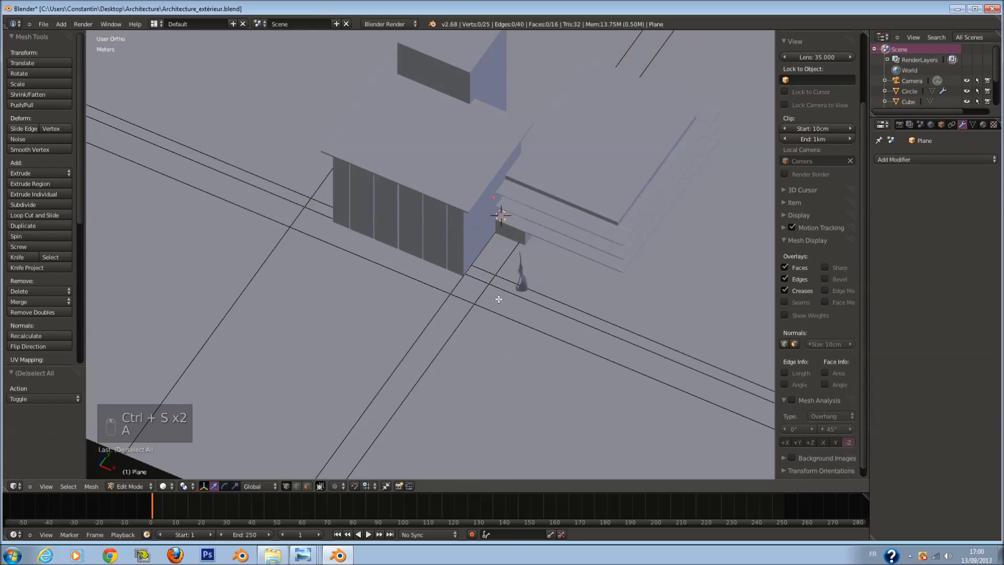
# Step: Save the scene in Object Mode and check the ground plane's edge loops in Edit Mode through the camera
pyautogui.press('Tab')
pyautogui.scroll(-5, 502, 300)
pyautogui.hotkey('ctrl', 's')
pyautogui.press('Tab')
pyautogui.scroll(2, 503, 302)
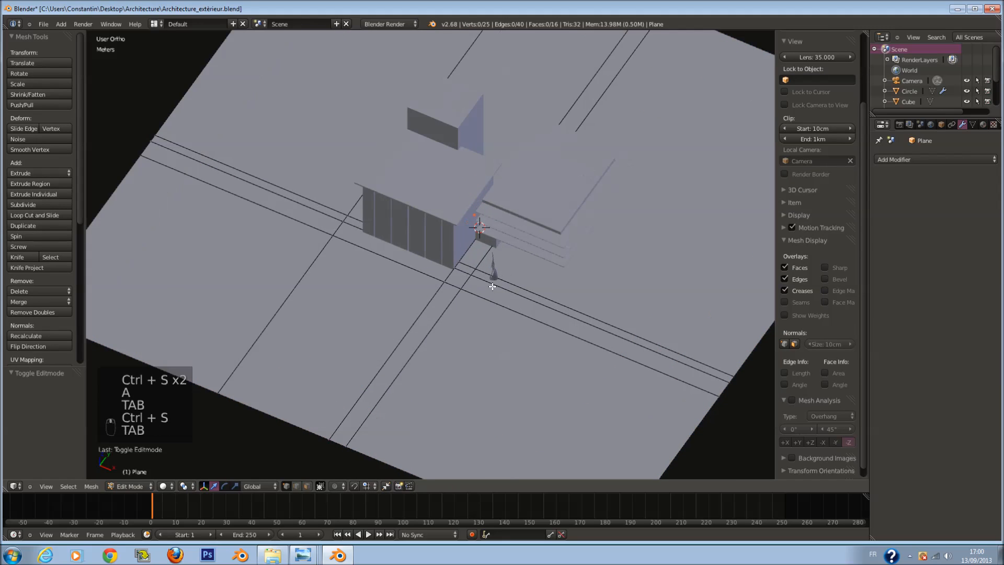
pyautogui.press('KP_0')
pyautogui.press('a')
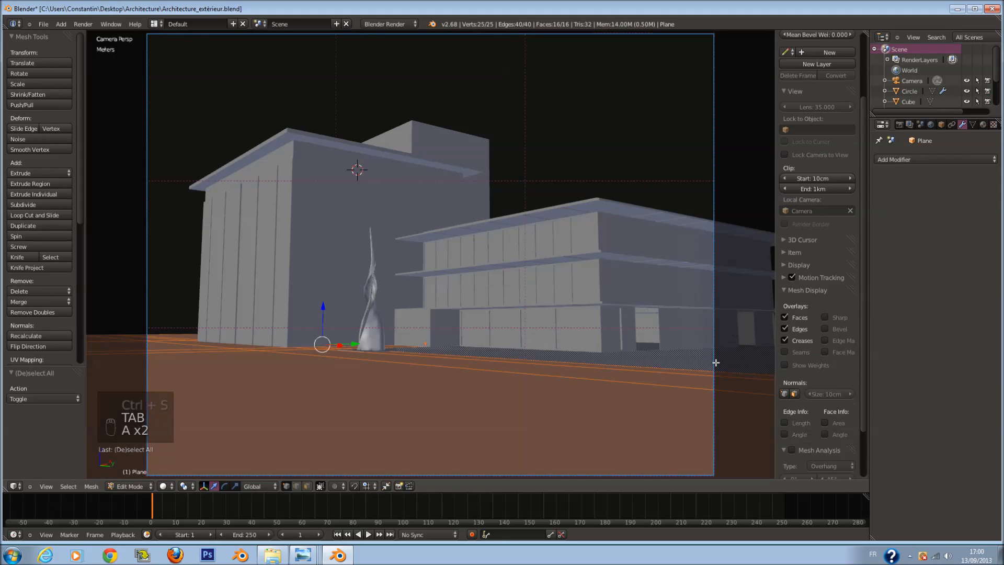
pyautogui.press('a')
# Step: Add another loop cut parallel to X behind the existing ones and move it along Y beneath the three-sided building, finishing with -1.147 m
pyautogui.hotkey('ctrl', 'r')
pyautogui.click(699, 347)
pyautogui.click(650, 374)
pyautogui.moveTo(695, 348); pyautogui.dragTo(705, 245, button='middle')
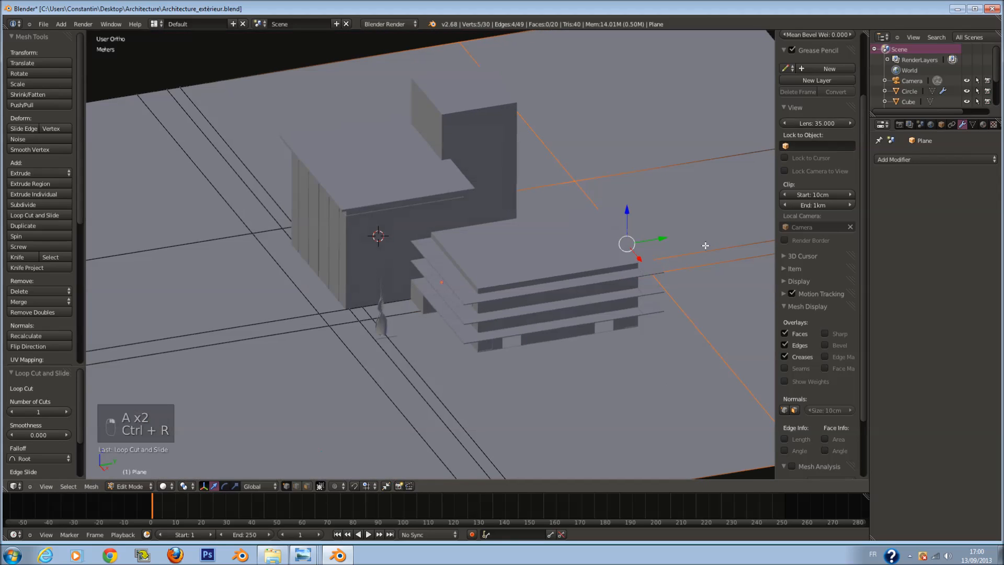
pyautogui.click(651, 242)
pyautogui.press('z')
pyautogui.moveTo(652, 242); pyautogui.dragTo(551, 364)
pyautogui.press('z')
pyautogui.moveTo(513, 263); pyautogui.dragTo(562, 355)
pyautogui.scroll(5, 560, 345)
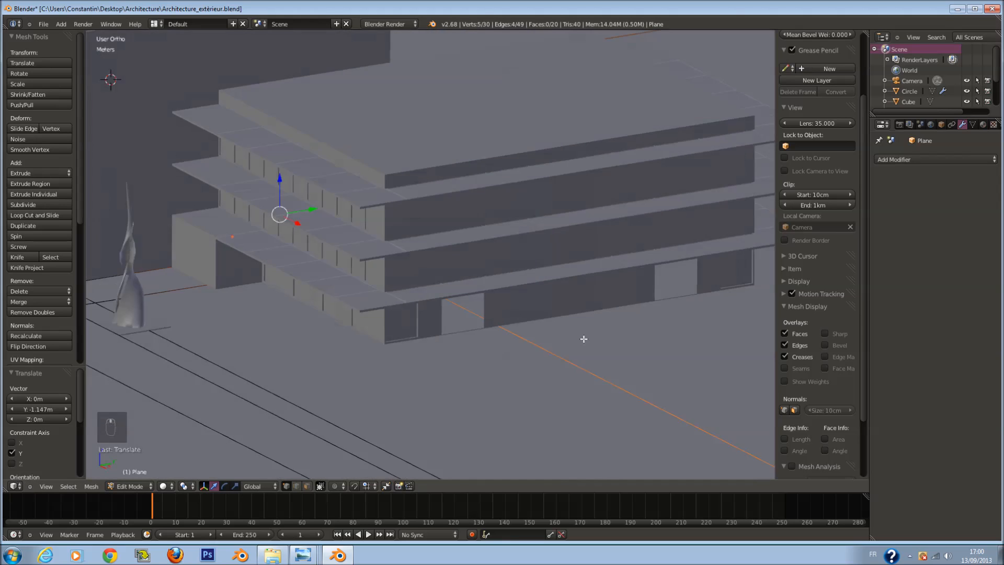
# Step: Leave the ground plane, enter Edit Mode on the three-sided building with nothing selected, and save
pyautogui.moveTo(584, 339); pyautogui.dragTo(547, 293, button='middle')
pyautogui.scroll(-1, 627, 288)
pyautogui.scroll(1, 624, 287)
pyautogui.press('Tab')
pyautogui.rightClick(585, 291)
pyautogui.press('Tab')
pyautogui.press('a')
pyautogui.press('a')
pyautogui.press('a')
pyautogui.hotkey('ctrl', 's')
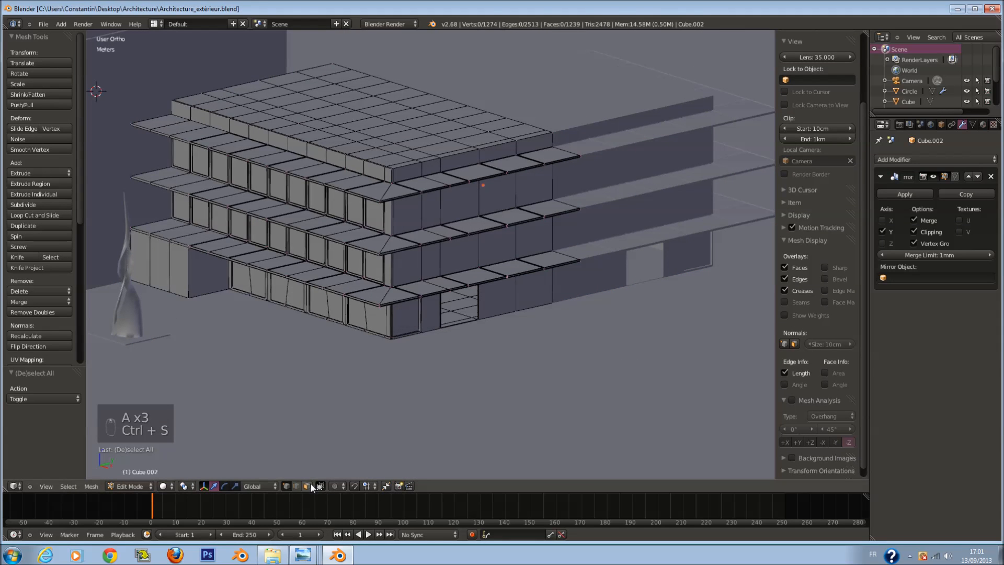
# Step: Select the two ground-floor wall faces beside the doorway opening in face mode and extrude them outward about 87 cm
pyautogui.scroll(3, 575, 340)
pyautogui.press('c')
pyautogui.moveTo(583, 343); pyautogui.dragTo(607, 337)
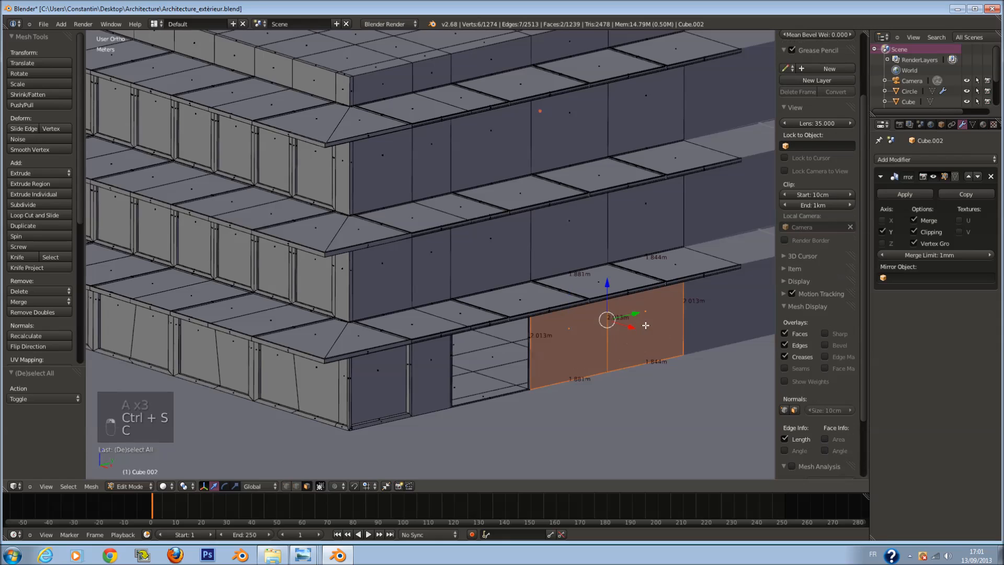
pyautogui.scroll(-2, 607, 324)
pyautogui.rightClick(643, 326)
pyautogui.press('e')
pyautogui.click(664, 343)
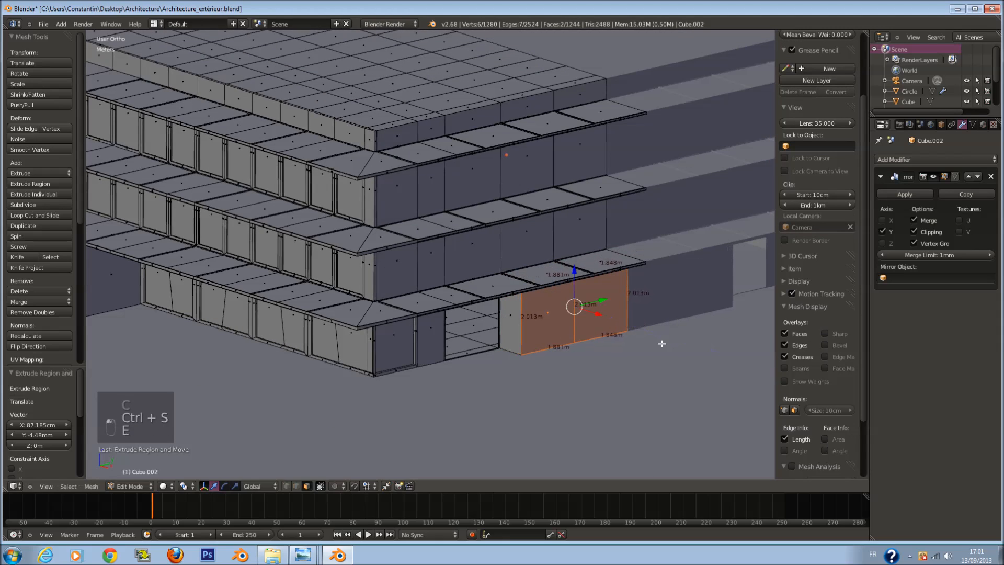
# Step: Move the extruded wall faces 58.962 cm along X in front view, toward the canopy's outer edge
pyautogui.press('KP_0')
pyautogui.press('z')
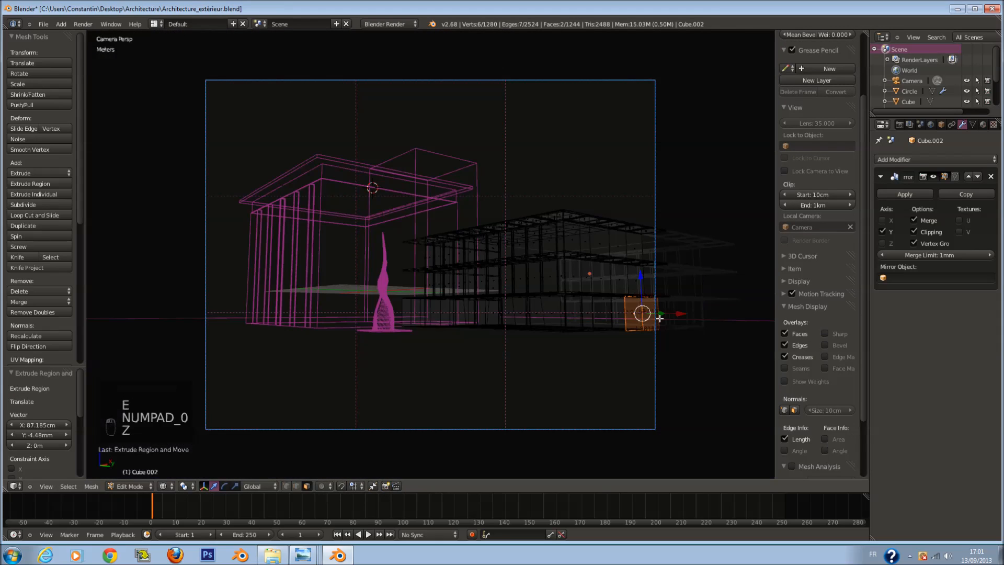
pyautogui.press('KP_1')
pyautogui.press('KP_Decimal')
pyautogui.scroll(1, 465, 283)
pyautogui.moveTo(470, 256); pyautogui.dragTo(525, 267)
pyautogui.press('z')
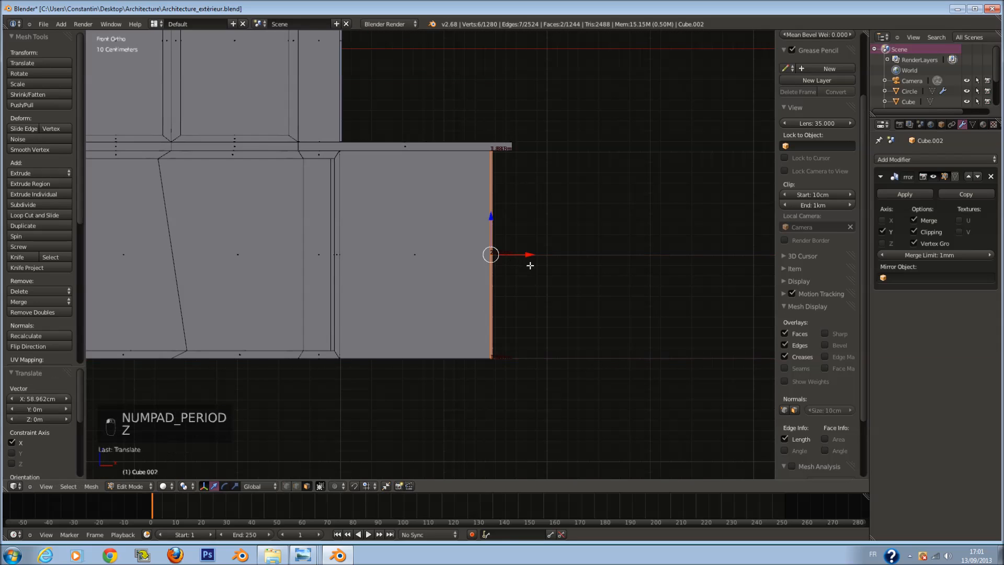
# Step: Rotate the extruded wall faces with a value of 0 on X in front view, save, and check them through the camera
pyautogui.moveTo(544, 265); pyautogui.dragTo(473, 264, button='middle')
pyautogui.press('KP_1')
pyautogui.press('z')
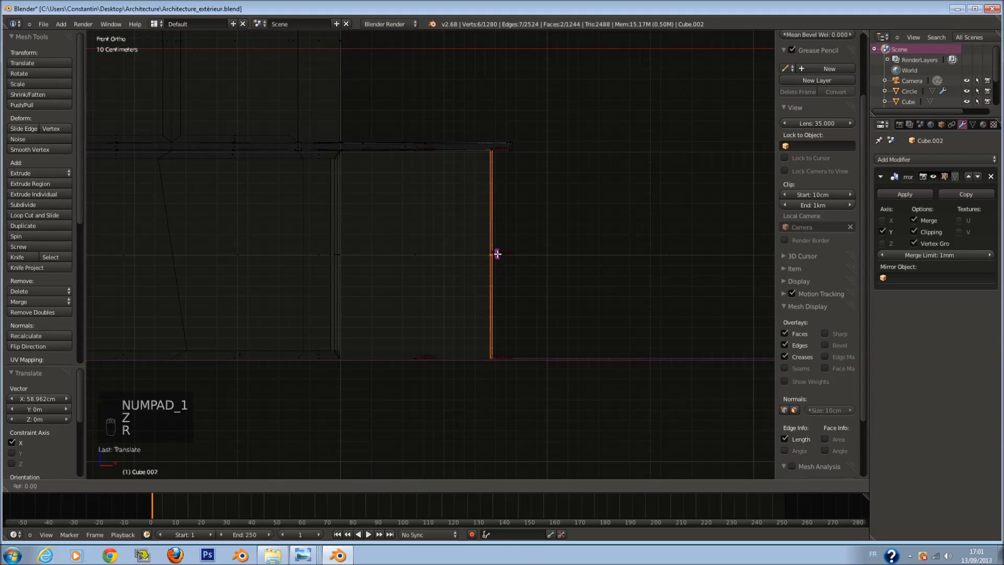
pyautogui.press('r')
pyautogui.press('x')
pyautogui.press('0')
pyautogui.press('Return')
pyautogui.press('z')
pyautogui.moveTo(497, 255); pyautogui.dragTo(491, 239, button='middle')
pyautogui.hotkey('ctrl', 's')
pyautogui.press('KP_0')
pyautogui.press('Tab')
pyautogui.press('Tab')
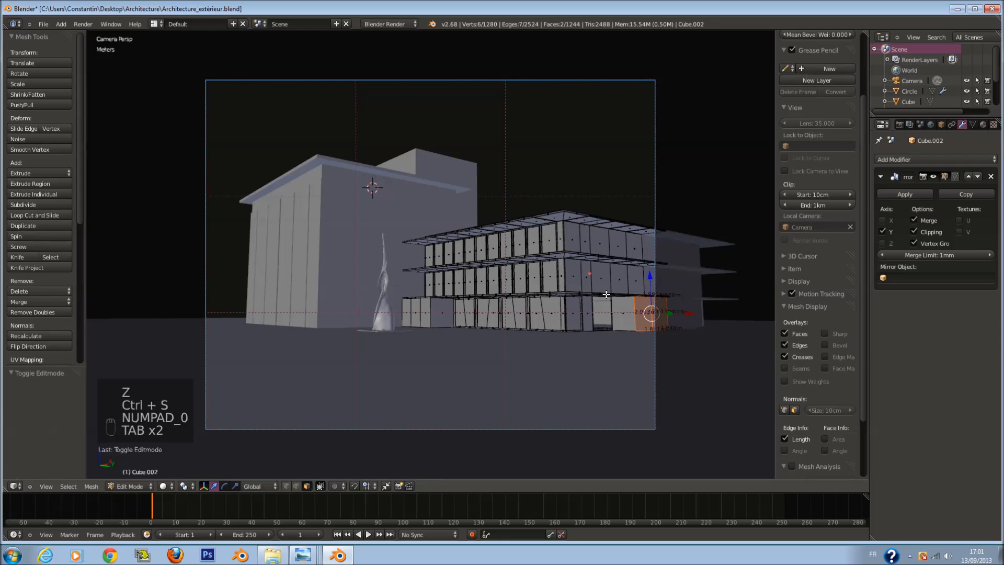
# Step: Examine the alignment of the three-sided building's roof parapet end in front wireframe view
pyautogui.press('KP_1')
pyautogui.keyDown('shift'); pyautogui.scroll(5, 583, 242); pyautogui.keyUp('shift')
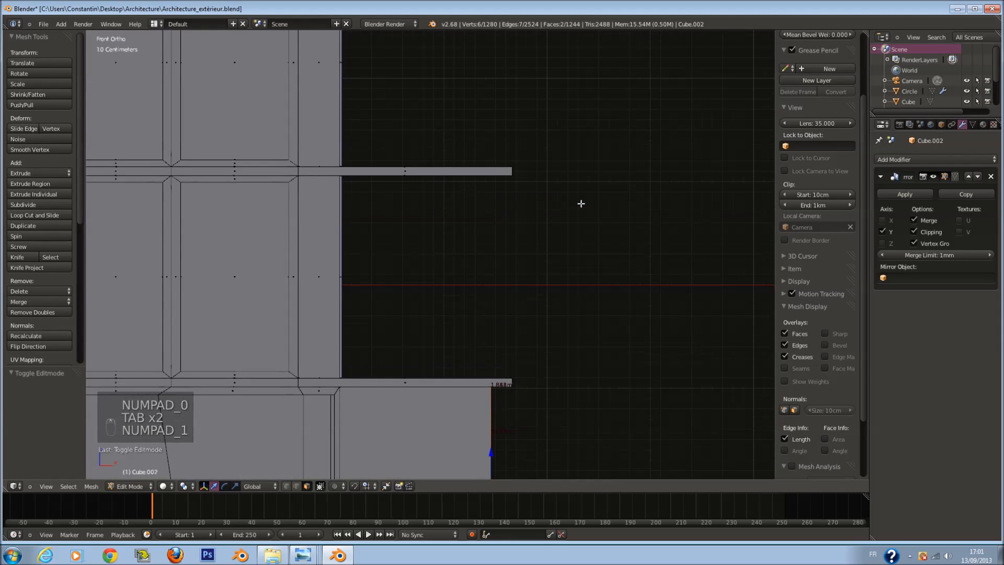
pyautogui.press('z')
pyautogui.scroll(-3, 581, 204)
pyautogui.keyDown('shift'); pyautogui.scroll(10, 580, 204); pyautogui.keyUp('shift')
pyautogui.keyDown('ctrl'); pyautogui.scroll(-6, 565, 209); pyautogui.keyUp('ctrl')
pyautogui.keyDown('shift'); pyautogui.scroll(5, 551, 293); pyautogui.keyUp('shift')
pyautogui.scroll(6, 548, 335)
pyautogui.keyDown('shift'); pyautogui.scroll(5, 598, 332); pyautogui.keyUp('shift')
pyautogui.press('a')
pyautogui.press('a')
pyautogui.press('a')
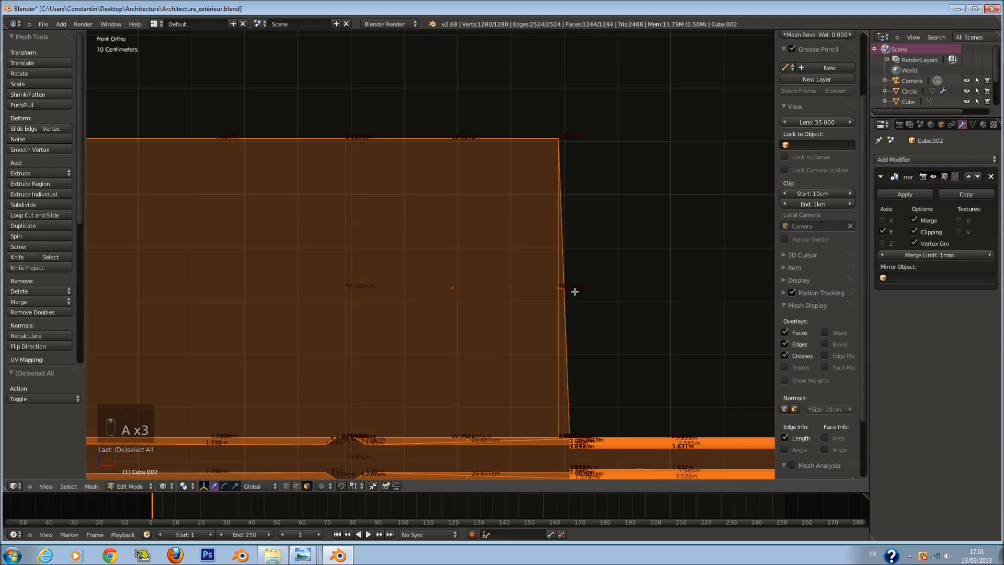
pyautogui.keyDown('shift'); pyautogui.scroll(-2, 574, 292); pyautogui.keyUp('shift')
pyautogui.scroll(-1, 586, 340)
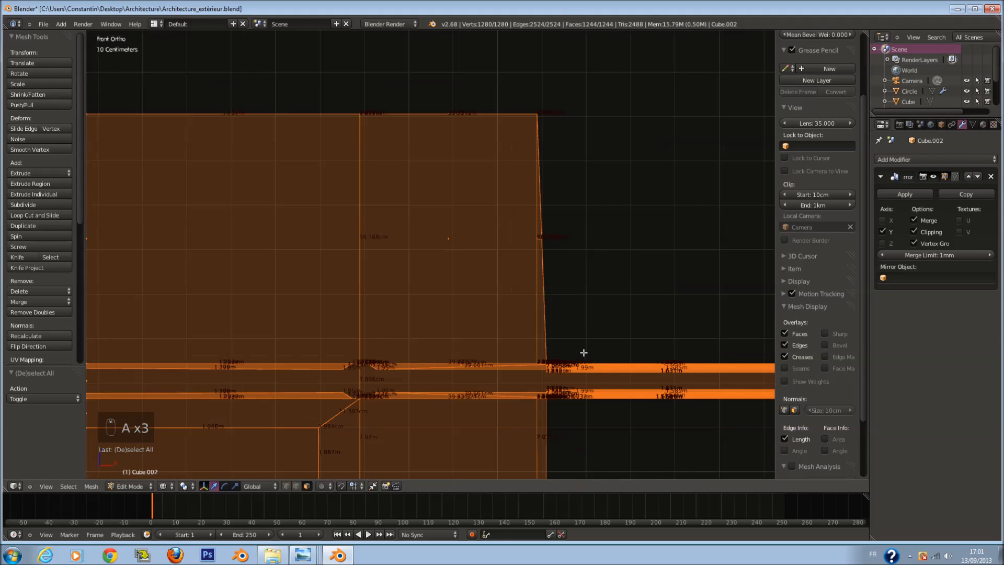
pyautogui.keyDown('ctrl'); pyautogui.scroll(-2, 580, 350); pyautogui.keyUp('ctrl')
pyautogui.scroll(-2, 570, 341)
# Step: Try to circle-select the slanted end faces of the roof parapet in front wireframe view
pyautogui.press('a')
pyautogui.press('c')
pyautogui.scroll(-3, 482, 163)
pyautogui.moveTo(480, 161); pyautogui.dragTo(481, 316)
pyautogui.rightClick(481, 315)
pyautogui.keyDown('shift'); pyautogui.scroll(-5, 476, 336); pyautogui.keyUp('shift')
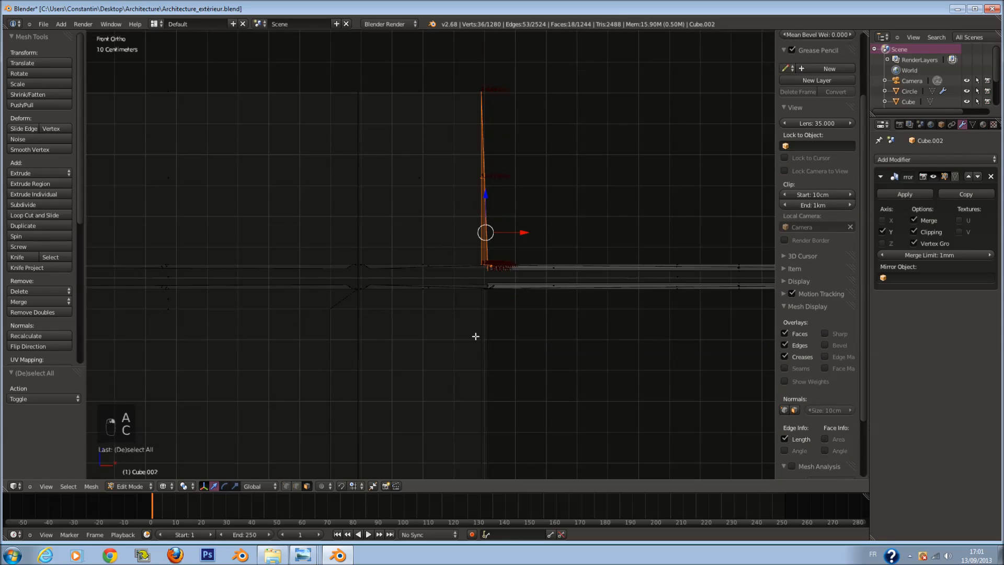
pyautogui.scroll(-4, 459, 222)
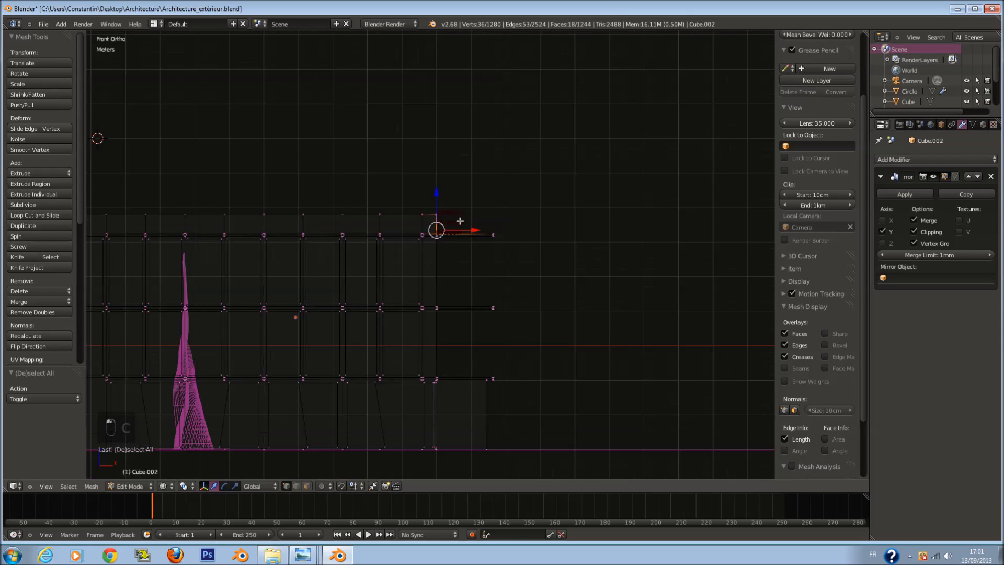
pyautogui.press('a')
# Step: Try to select the edge loops along the three-sided building's end wall in vertex mode and inspect them in solid view
pyautogui.scroll(2, 433, 306)
pyautogui.scroll(3, 442, 185)
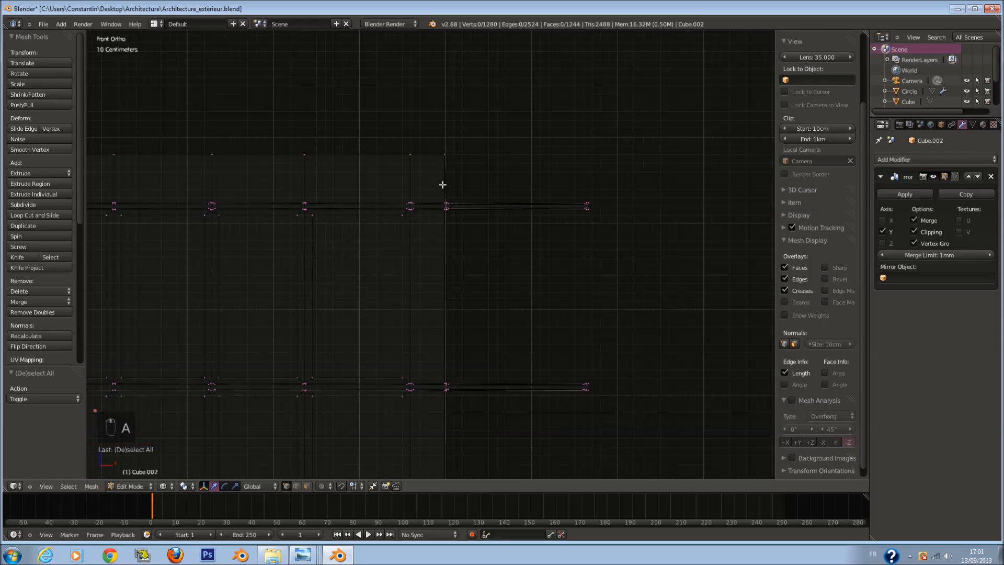
pyautogui.rightClick(444, 152)
pyautogui.keyDown('alt'); pyautogui.rightClick(442, 219); pyautogui.keyUp('alt')
pyautogui.rightClick(442, 215)
pyautogui.keyDown('alt'); pyautogui.rightClick(445, 214); pyautogui.keyUp('alt')
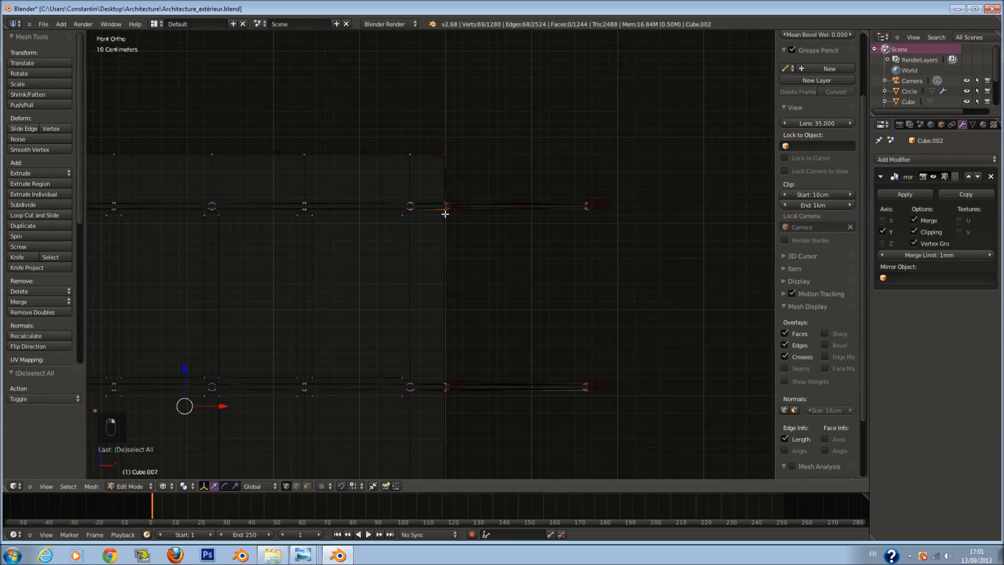
pyautogui.rightClick(443, 385)
pyautogui.keyDown('alt'); pyautogui.rightClick(445, 375); pyautogui.keyUp('alt')
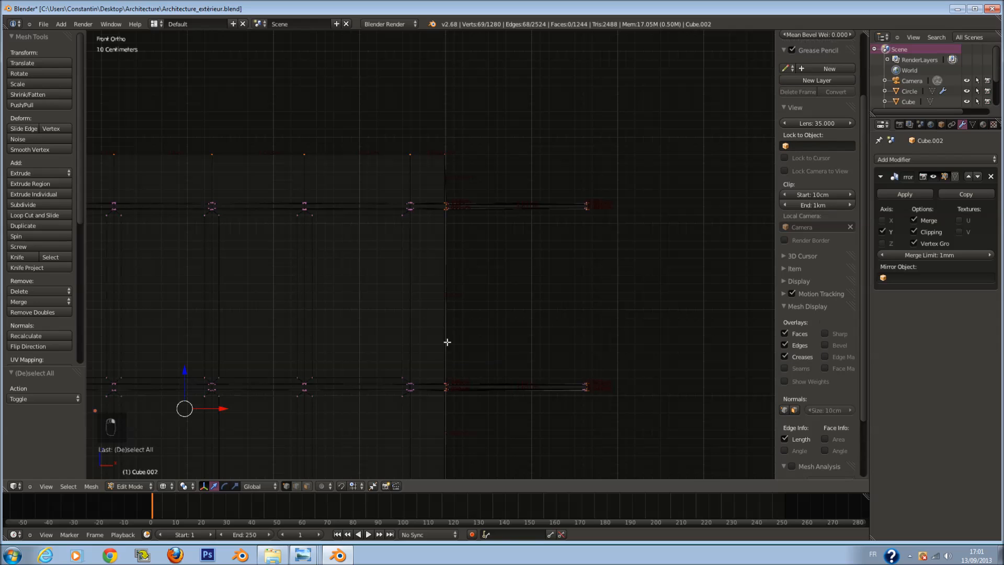
pyautogui.rightClick(445, 212)
pyautogui.keyDown('alt'); pyautogui.rightClick(443, 157); pyautogui.keyUp('alt')
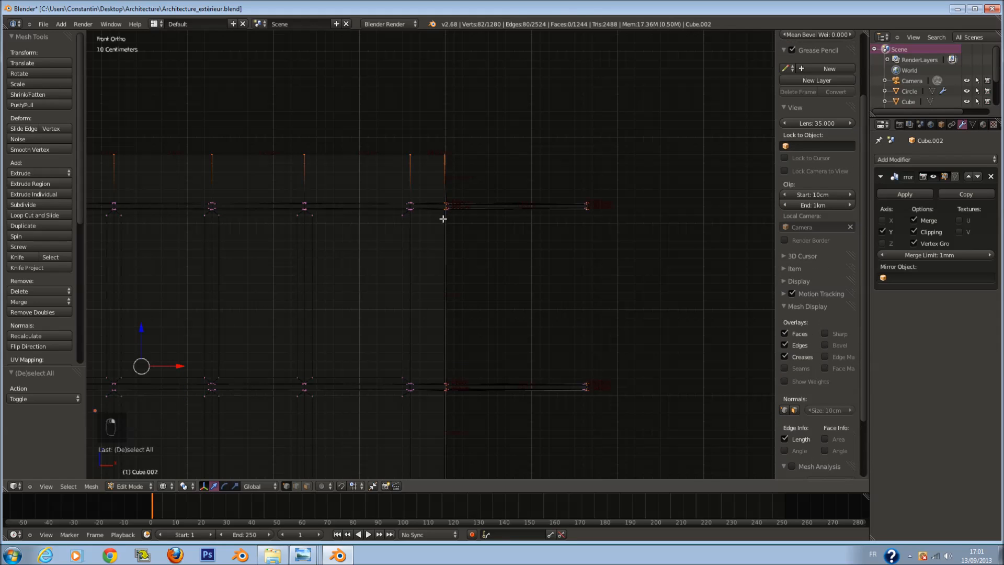
pyautogui.moveTo(445, 215); pyautogui.dragTo(404, 231, button='middle')
pyautogui.press('z')
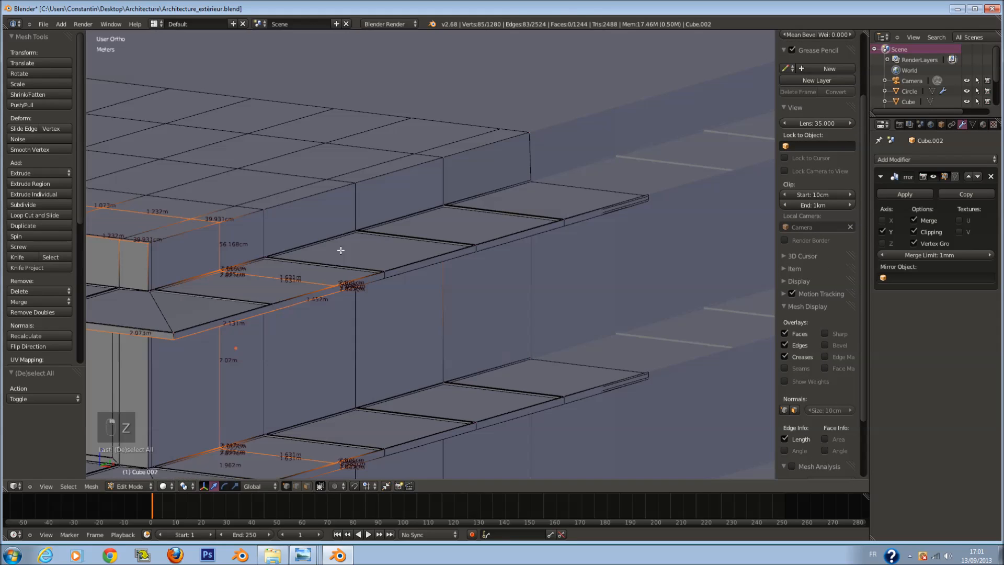
# Step: Return the three-sided building to Object Mode, view the scene through the camera, and save
pyautogui.press('Tab')
pyautogui.scroll(-5, 563, 329)
pyautogui.scroll(8, 566, 302)
pyautogui.hotkey('ctrl', 's')
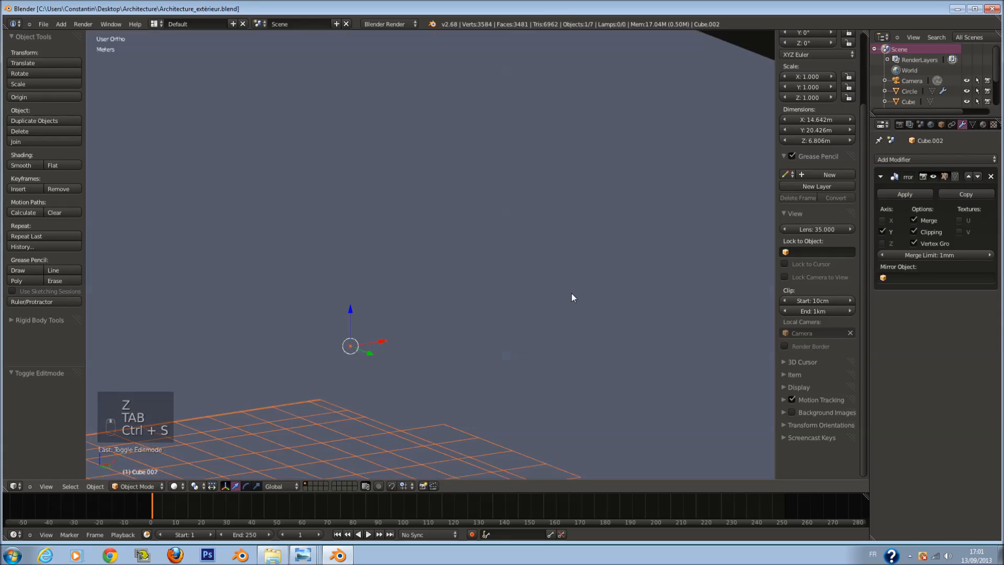
pyautogui.moveTo(566, 310); pyautogui.dragTo(415, 320, button='middle')
pyautogui.press('KP_0')
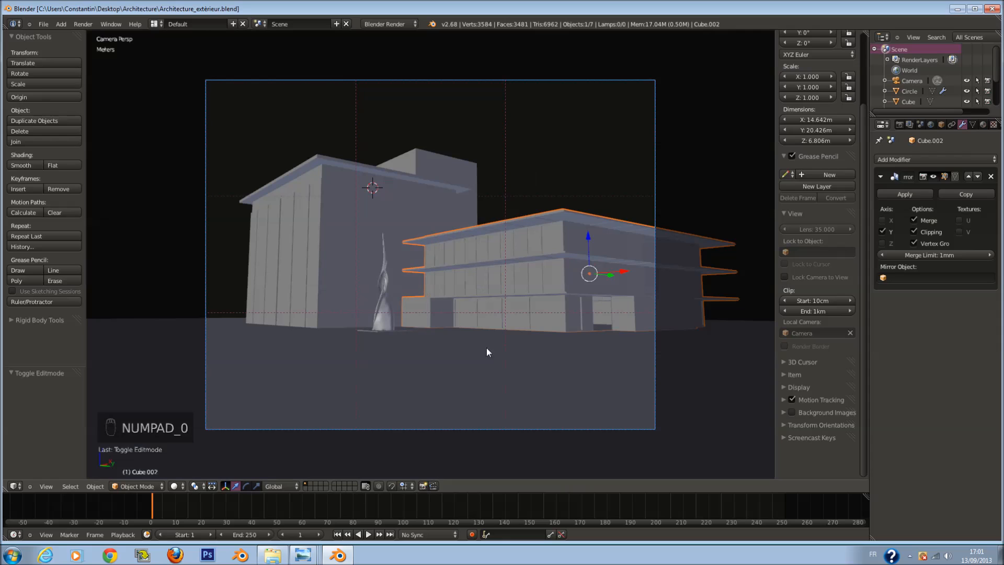
pyautogui.press('a')
pyautogui.hotkey('ctrl', 's')
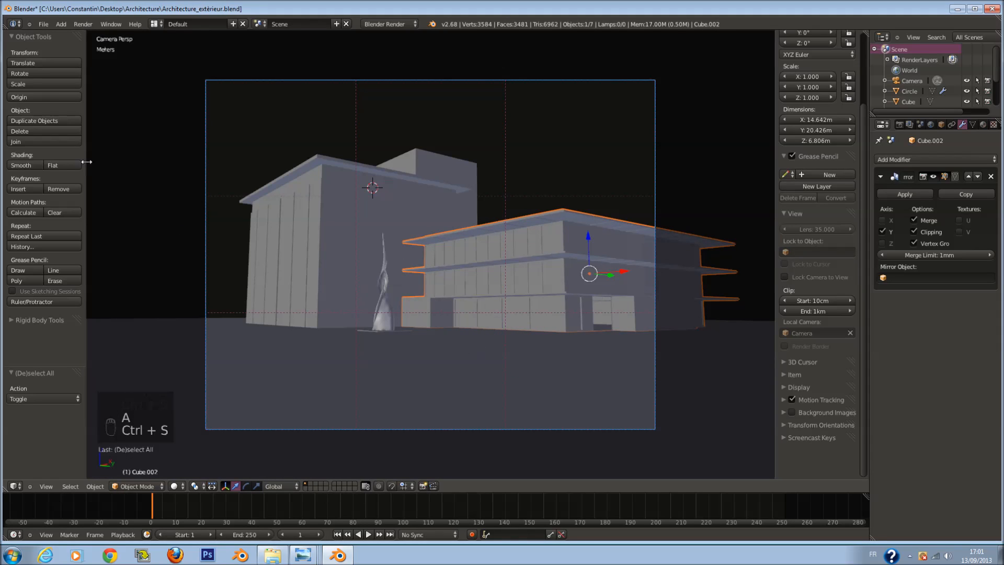
# Step: Shade the three-sided building smooth, add an Edge Split modifier to it, check the result in the viewport, and save
pyautogui.click(39, 168)
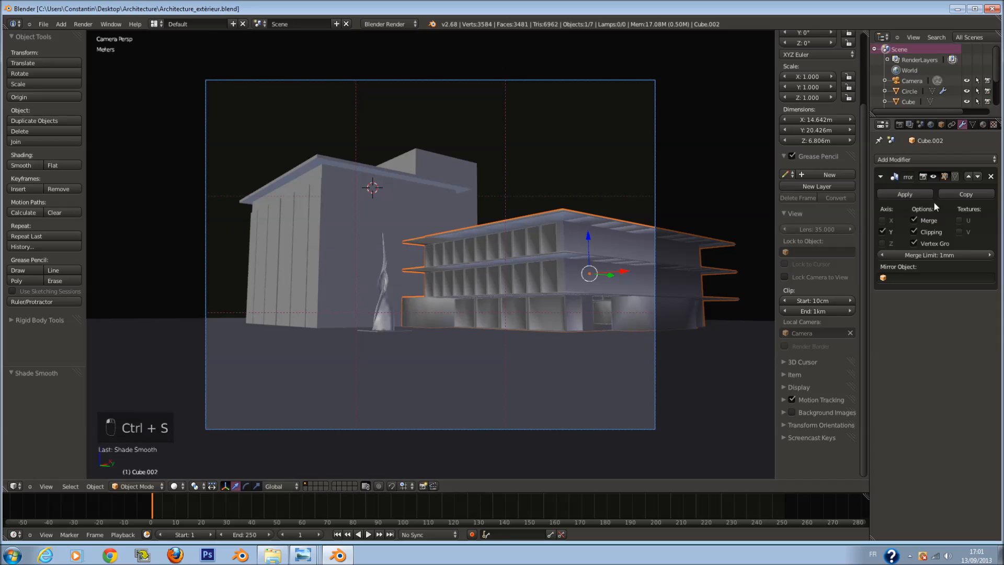
pyautogui.click(930, 162)
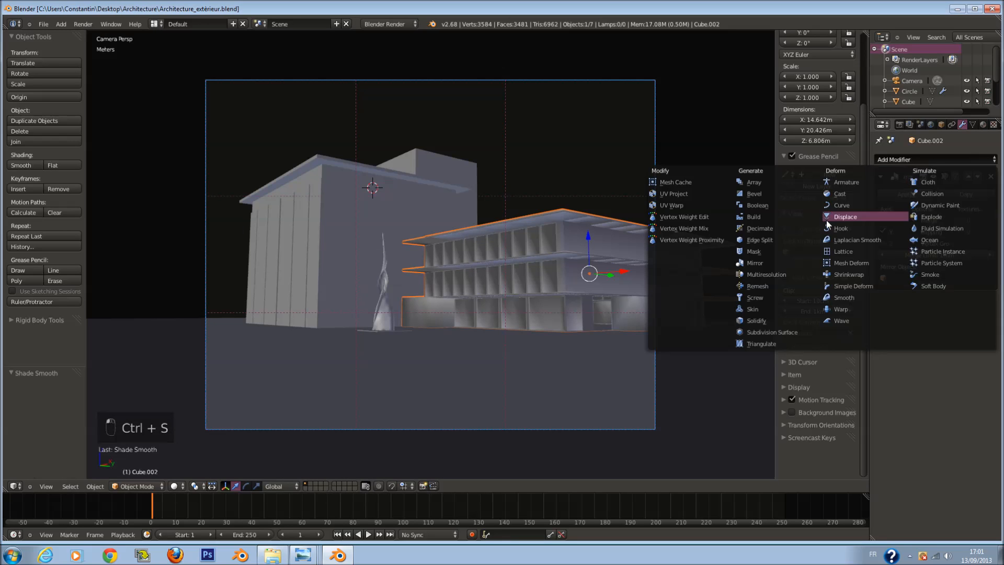
pyautogui.click(785, 243)
pyautogui.scroll(5, 683, 285)
pyautogui.scroll(-4, 683, 284)
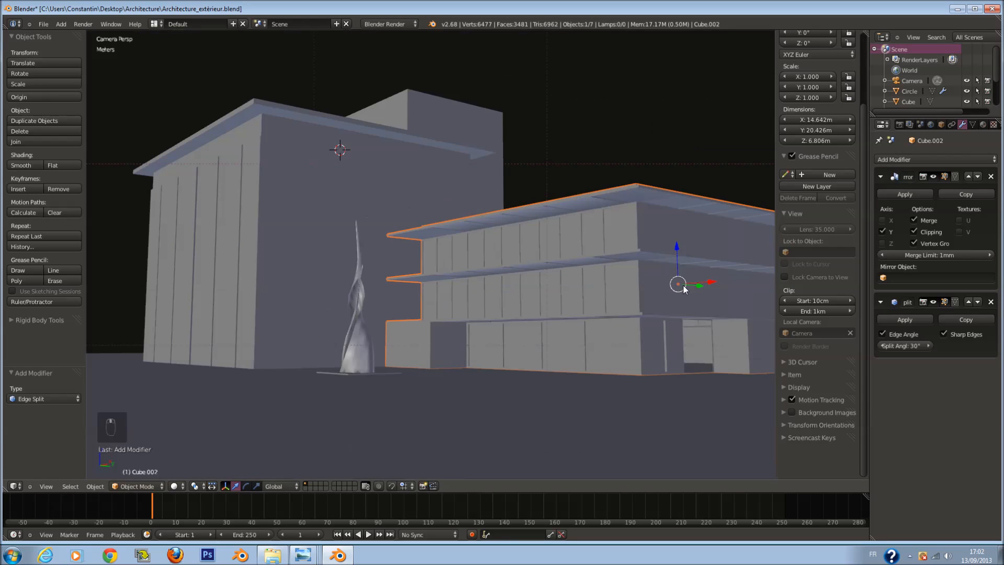
pyautogui.press('z')
pyautogui.press('z')
pyautogui.press('z')
pyautogui.moveTo(556, 319); pyautogui.dragTo(677, 336, button='middle')
pyautogui.scroll(5, 540, 359)
pyautogui.hotkey('ctrl', 's')
pyautogui.hotkey('ctrl', 's')
# Step: Try smooth shading with an Edge Split modifier on the tall building, and remove the modifier
pyautogui.moveTo(510, 303); pyautogui.dragTo(403, 225, button='middle')
pyautogui.rightClick(403, 224)
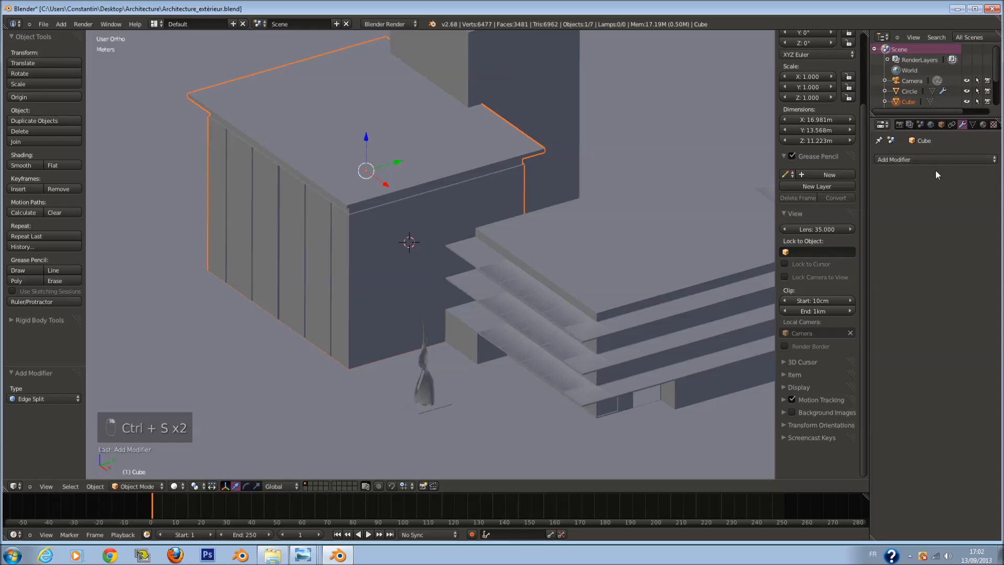
pyautogui.click(936, 160)
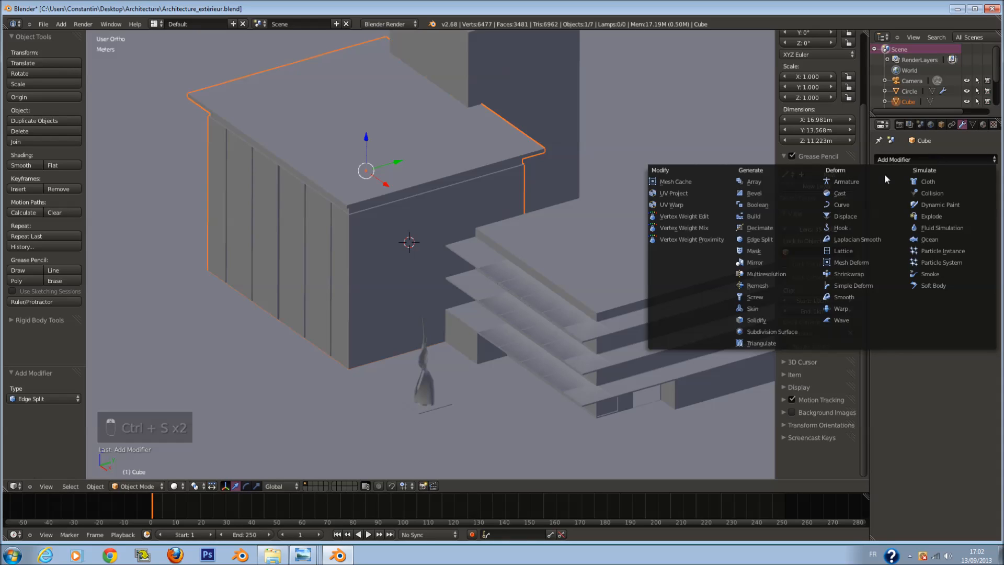
pyautogui.click(772, 239)
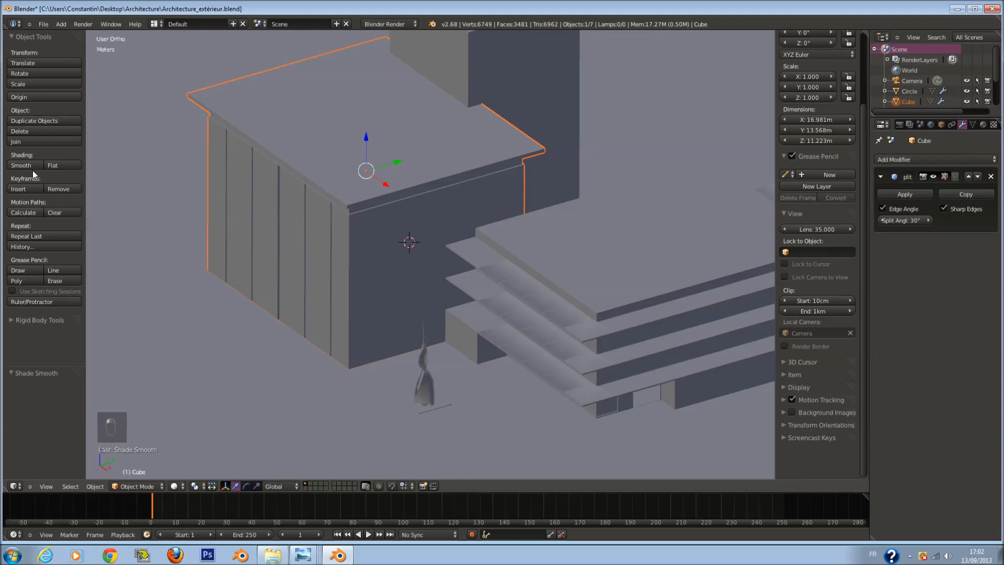
pyautogui.click(991, 177)
# Step: Save the file and look over the buildings through the camera with nothing selected
pyautogui.moveTo(575, 199); pyautogui.dragTo(499, 184, button='middle')
pyautogui.hotkey('ctrl', 's')
pyautogui.press('KP_0')
pyautogui.press('a')
pyautogui.press('a')
pyautogui.press('a')
pyautogui.scroll(-3, 540, 250)
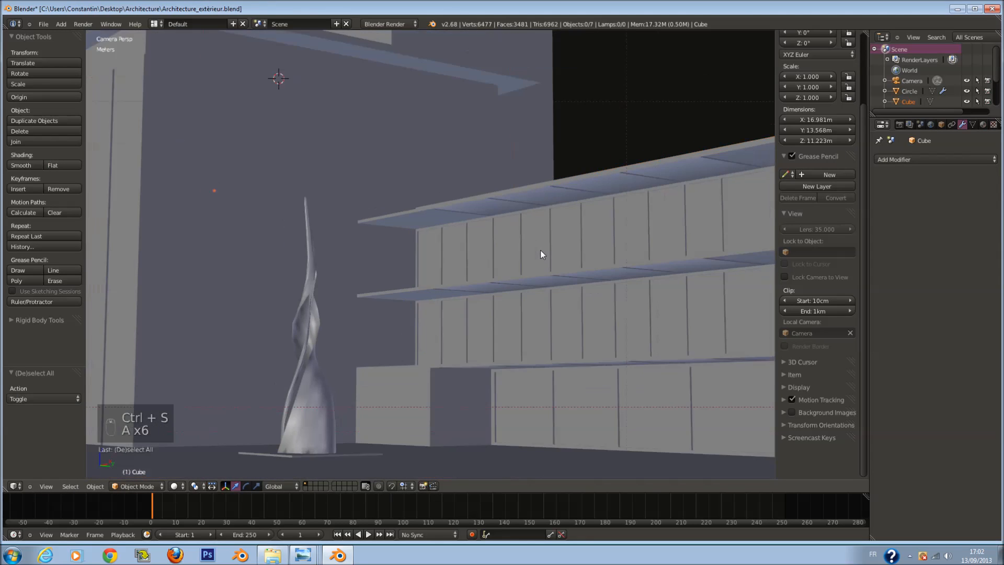
pyautogui.hotkey('ctrl', 's')
pyautogui.scroll(-3, 607, 212)
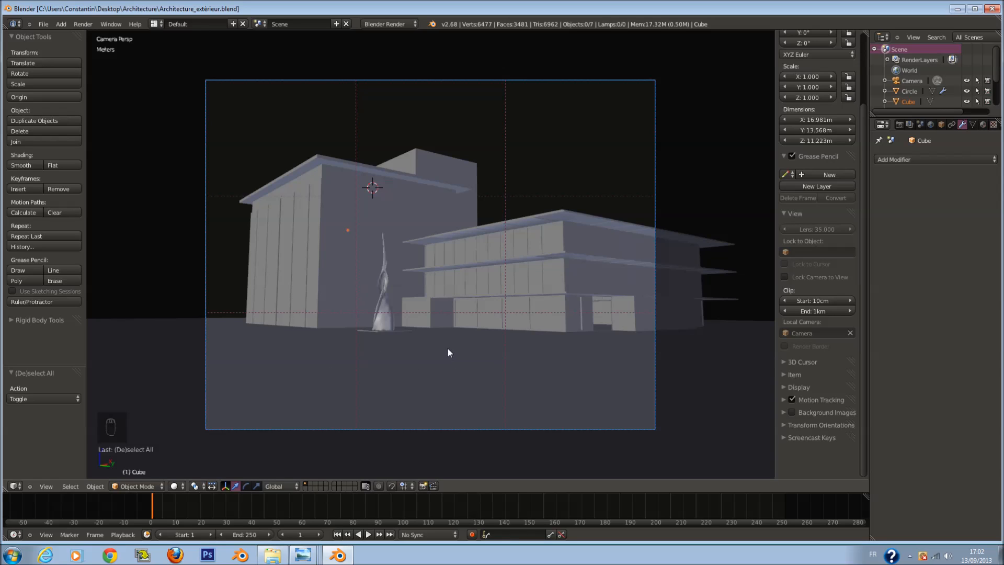
pyautogui.hotkey('ctrl', 's')
# Step: Show the whole scene in right wireframe view with nothing selected, and save
pyautogui.press('a')
pyautogui.press('a')
pyautogui.press('a')
pyautogui.hotkey('ctrl', 's')
pyautogui.click(541, 372)
pyautogui.press('KP_3')
pyautogui.press('z')
pyautogui.press('a')
pyautogui.press('a')
pyautogui.press('a')
pyautogui.hotkey('ctrl', 's')
pyautogui.click(531, 379)
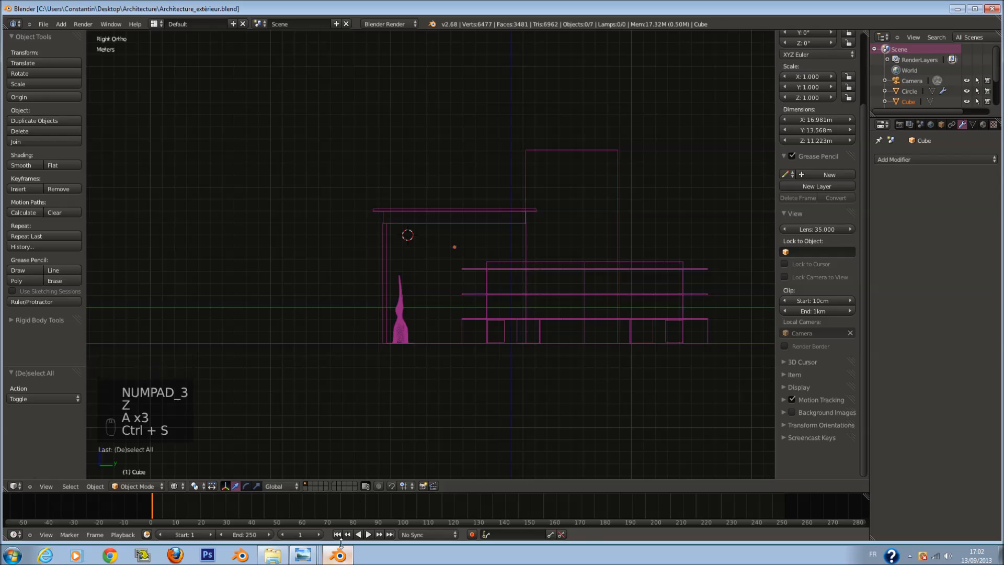
# Step: Add a six-vertex cylinder at the origin on an empty layer, display it in solid shading, and save
pyautogui.click(310, 485)
pyautogui.hotkey('shift', 'c')
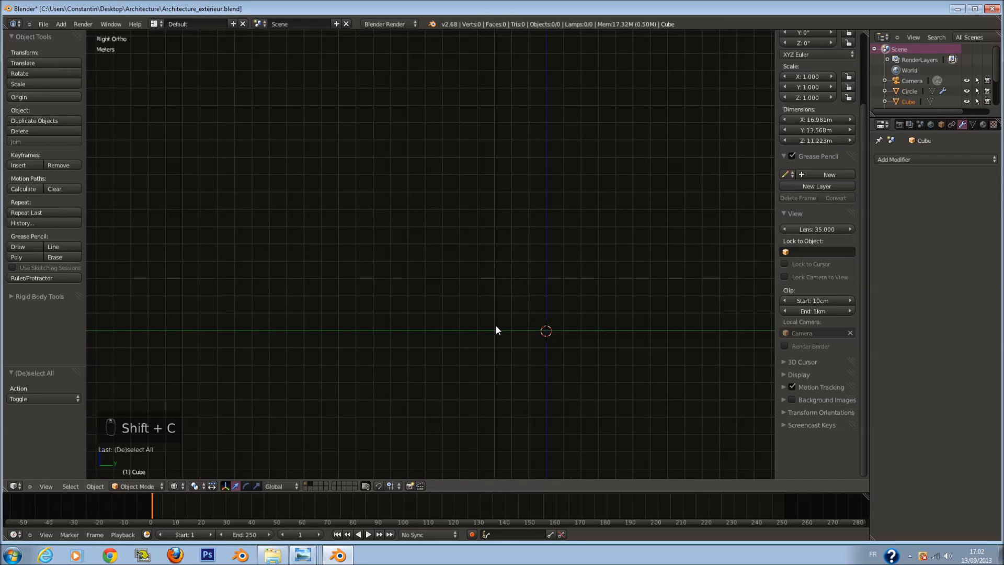
pyautogui.hotkey('shift', 'a')
pyautogui.moveTo(497, 325)
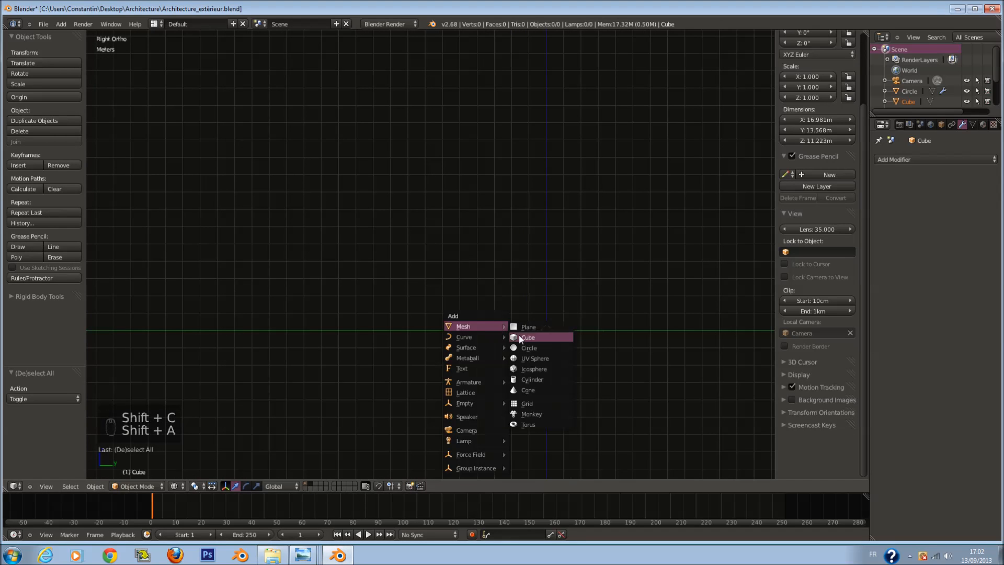
pyautogui.click(540, 380)
pyautogui.scroll(3, 544, 329)
pyautogui.moveTo(538, 308); pyautogui.dragTo(522, 326, button='middle')
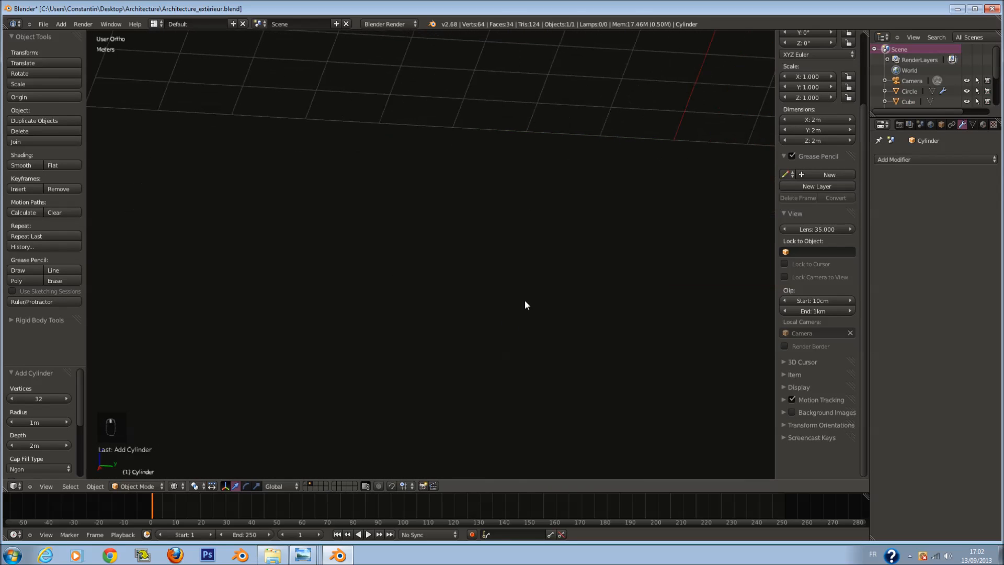
pyautogui.press('KP_Decimal')
pyautogui.press('z')
pyautogui.scroll(-4, 520, 249)
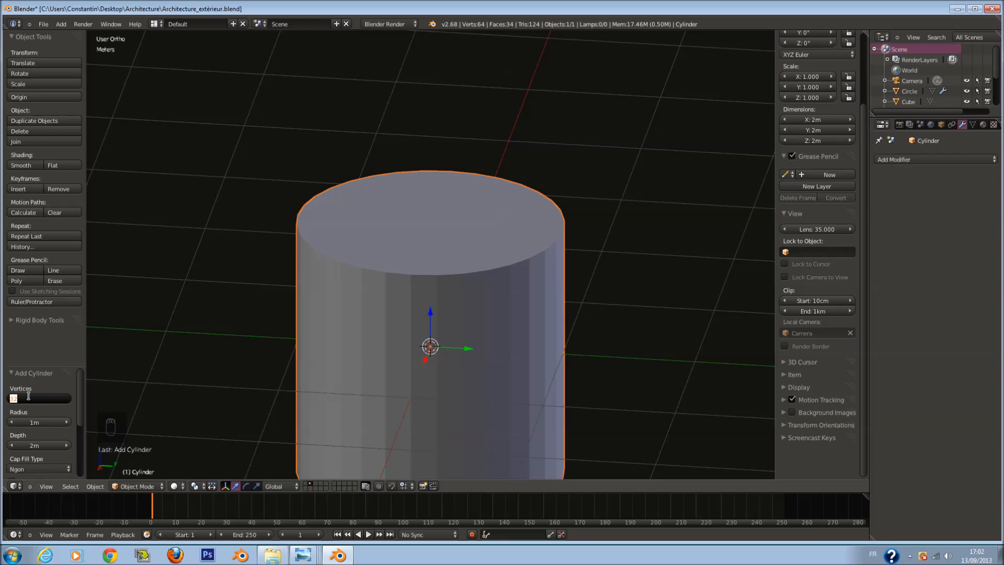
pyautogui.press('Return')
pyautogui.hotkey('ctrl', 's')
# Step: Try a level 2 Subdivision Surface with smooth shading on the cylinder, then remove the modifier and restore flat shading
pyautogui.hotkey('ctrl', '1')
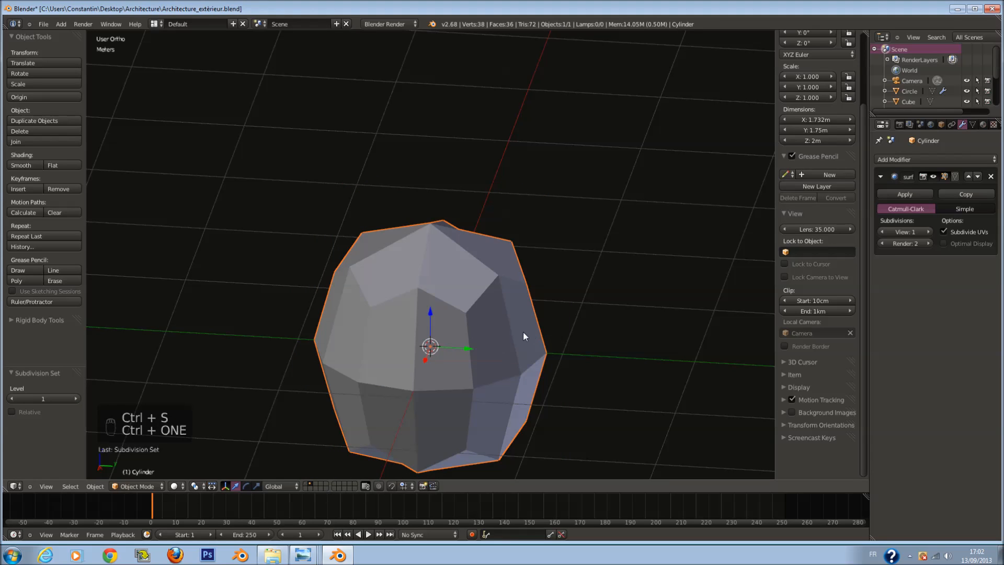
pyautogui.hotkey('ctrl', '2')
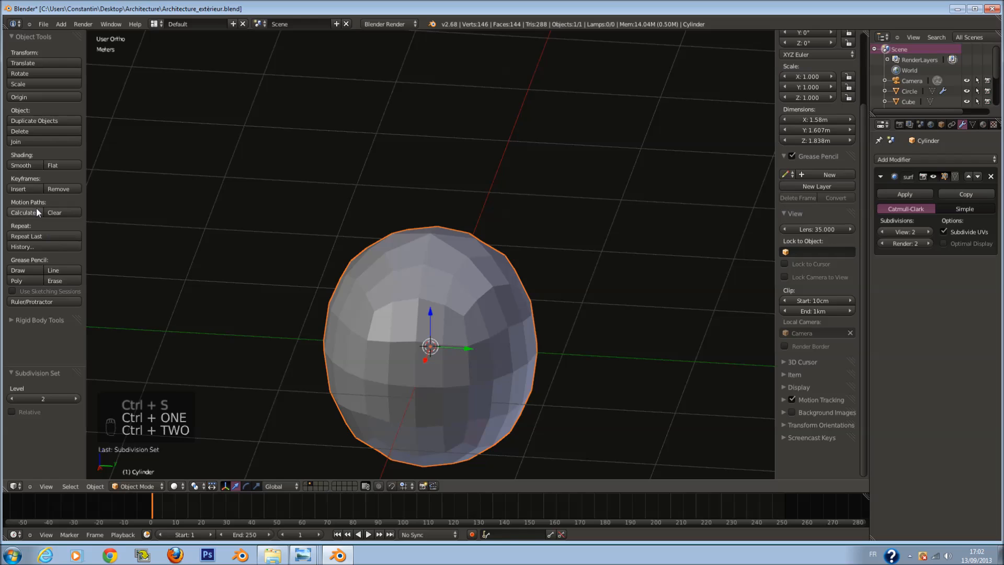
pyautogui.click(26, 165)
pyautogui.click(991, 175)
pyautogui.hotkey('ctrl', 's')
pyautogui.press('KP_1')
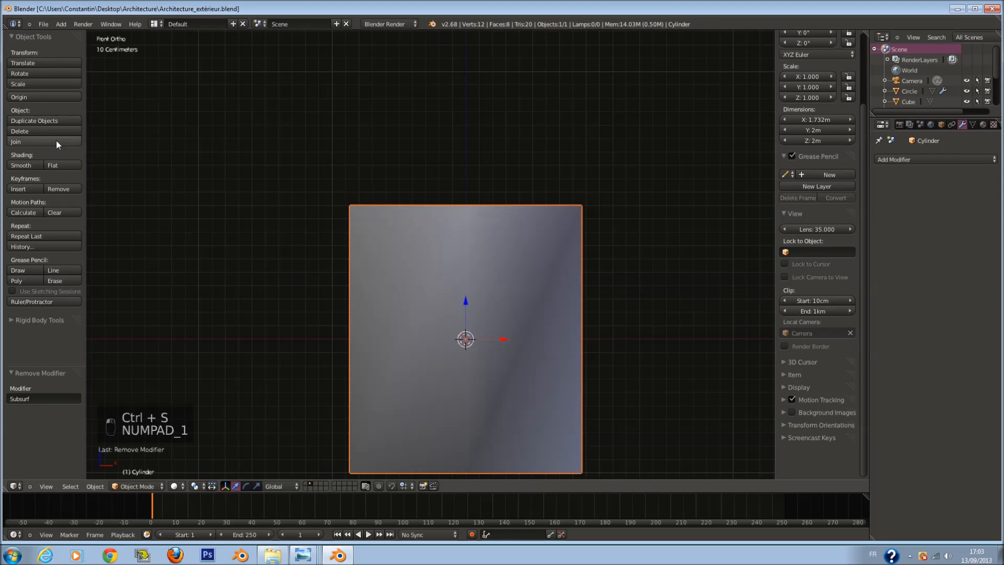
pyautogui.click(74, 163)
# Step: In front view, stretch the cylinder along Z to about 10 m tall and shrink it uniformly to about 12 cm wide
pyautogui.scroll(-8, 504, 303)
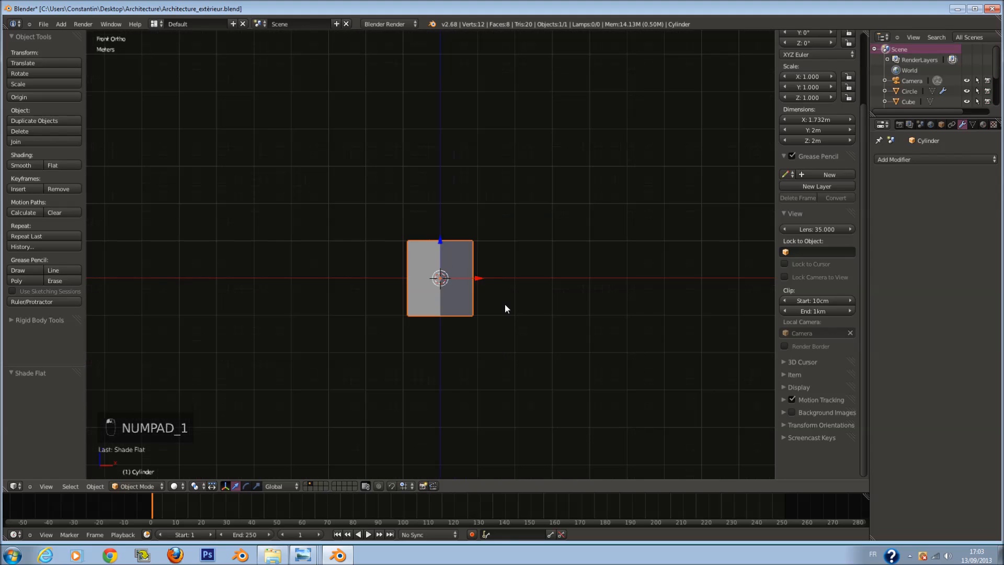
pyautogui.press('s')
pyautogui.press('z')
pyautogui.click(535, 381)
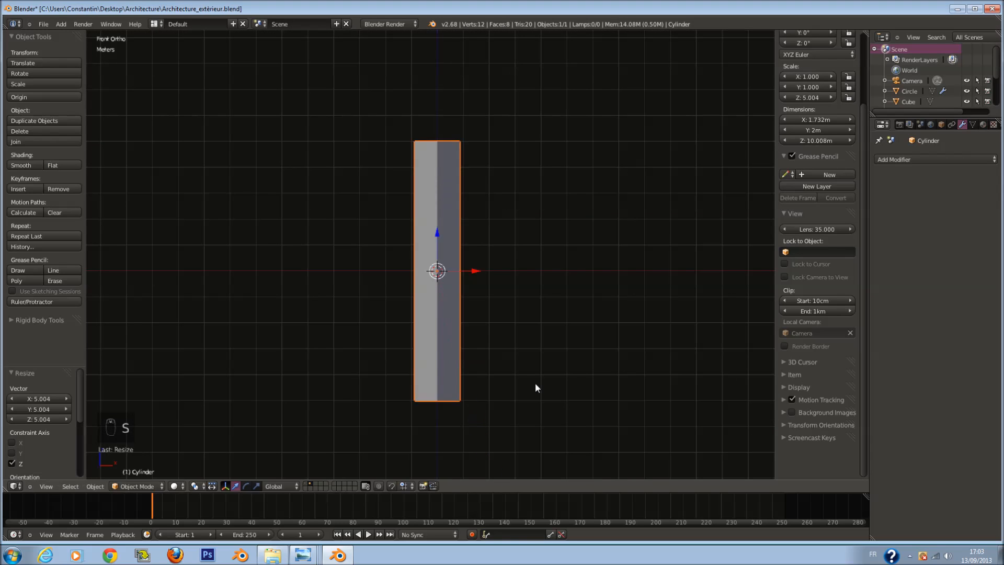
pyautogui.press('s')
pyautogui.click(439, 285)
# Step: Stretch the thin cylinder along Z into a post about 2.09 m tall, and save
pyautogui.press('KP_Decimal')
pyautogui.scroll(-3, 503, 303)
pyautogui.press('s')
pyautogui.press('z')
pyautogui.click(519, 380)
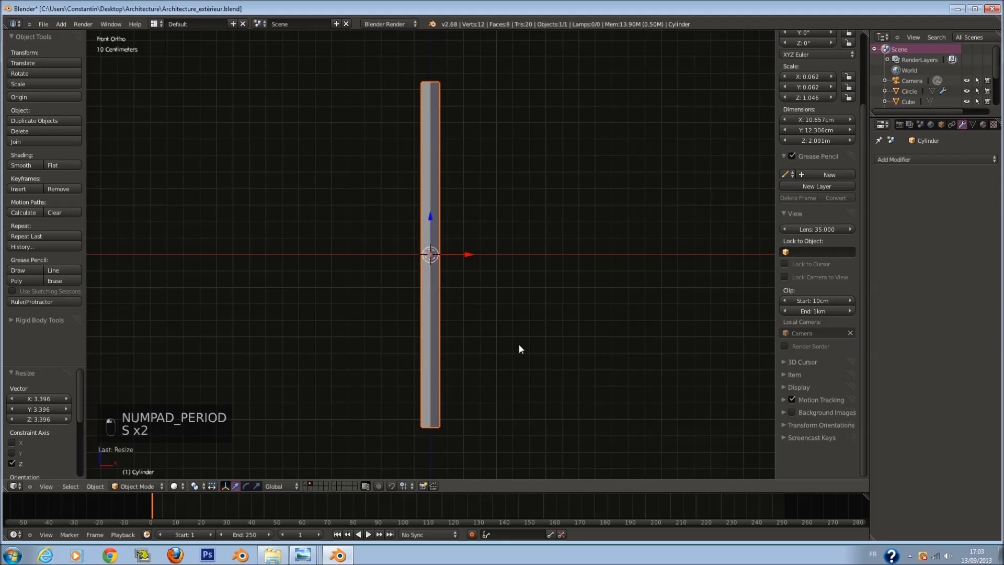
pyautogui.hotkey('ctrl', 's')
pyautogui.scroll(-2, 523, 324)
pyautogui.scroll(1, 502, 305)
pyautogui.keyDown('ctrl'); pyautogui.scroll(3, 496, 298); pyautogui.keyUp('ctrl')
pyautogui.hotkey('ctrl', 's')
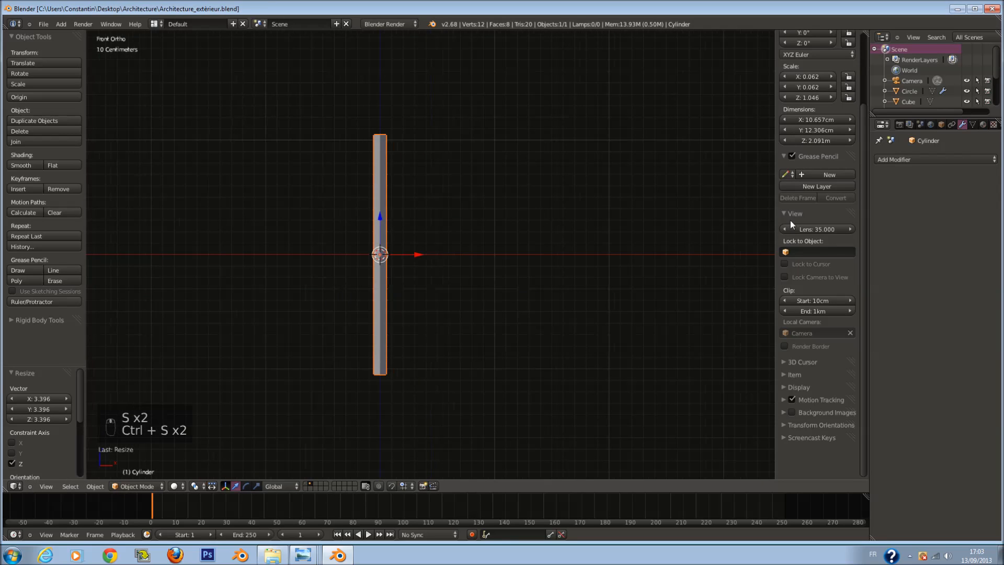
# Step: Duplicate the post in place, rotate the copy 90°, and raise it about 97 cm along Z as a horizontal rail
pyautogui.keyDown('ctrl'); pyautogui.scroll(-3, 590, 229); pyautogui.keyUp('ctrl')
pyautogui.hotkey('shift', 'd')
pyautogui.rightClick(502, 234)
pyautogui.write('r90')
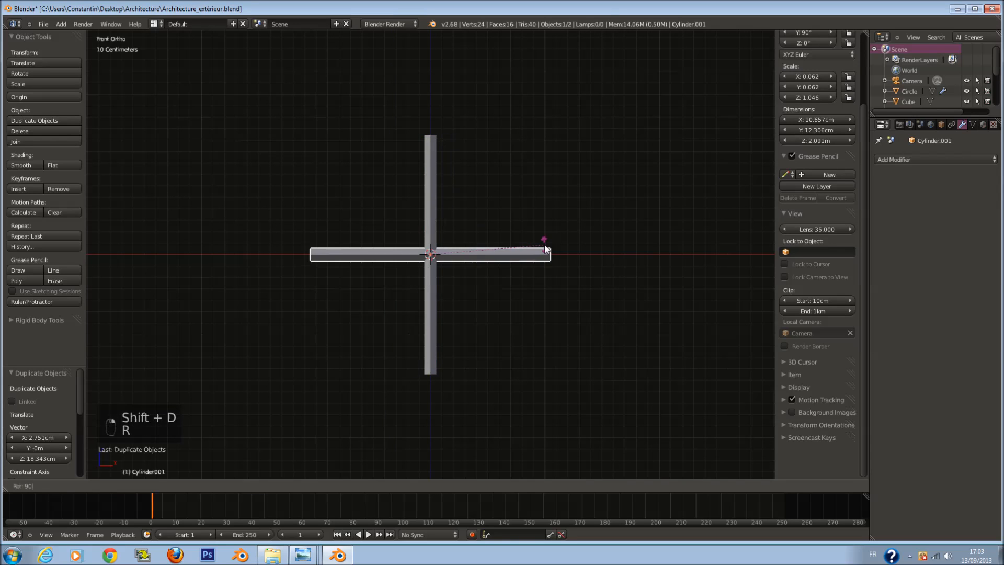
pyautogui.click(544, 245)
pyautogui.keyDown('shift'); pyautogui.scroll(5, 549, 246); pyautogui.keyUp('shift')
pyautogui.press('g')
pyautogui.press('z')
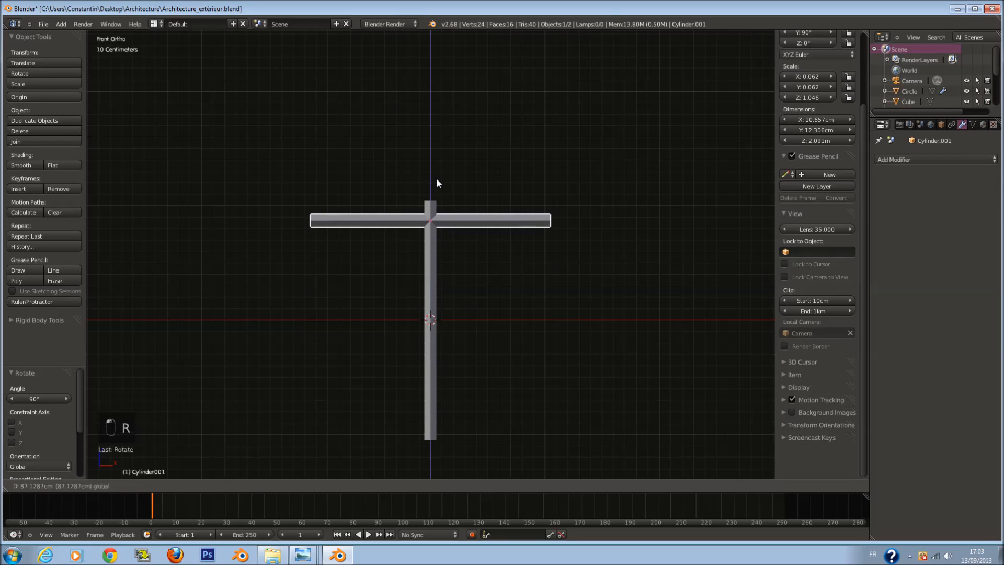
pyautogui.click(438, 168)
# Step: In wireframe Edit Mode, shorten the horizontal rail to about 0.43 along X and shift it along X to start at the post
pyautogui.press('z')
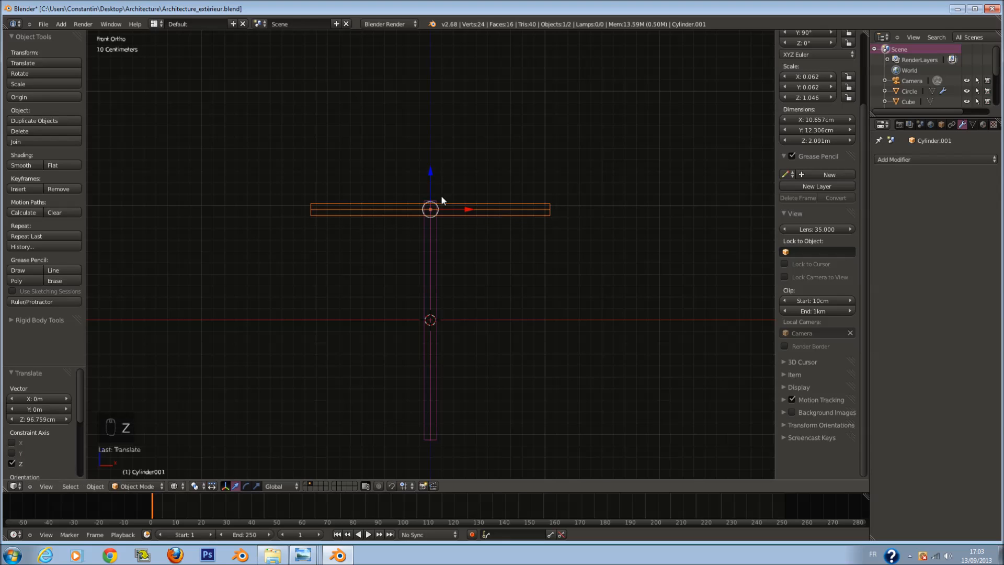
pyautogui.scroll(1, 476, 207)
pyautogui.press('Tab')
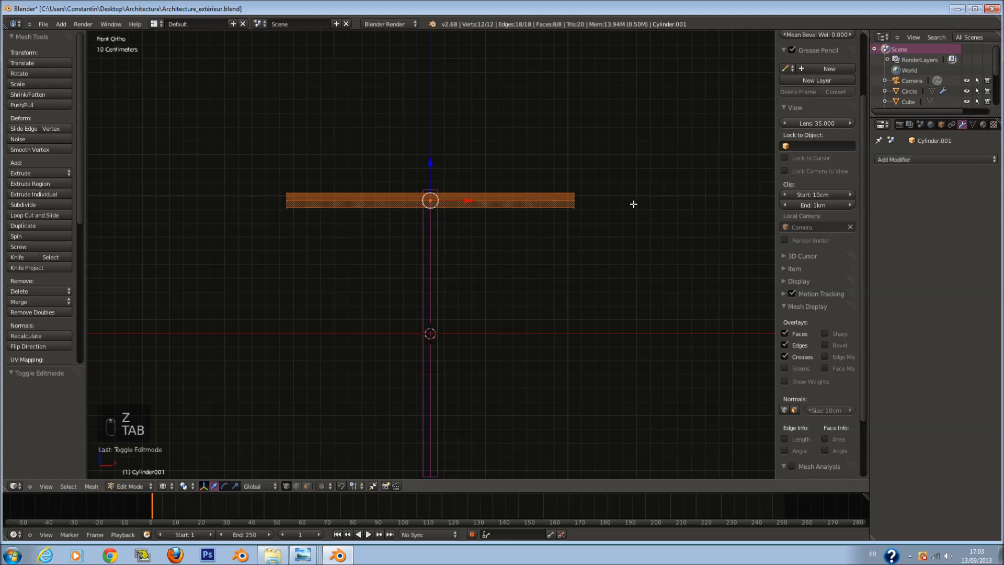
pyautogui.press('s')
pyautogui.press('x')
pyautogui.click(515, 213)
pyautogui.press('g')
pyautogui.press('x')
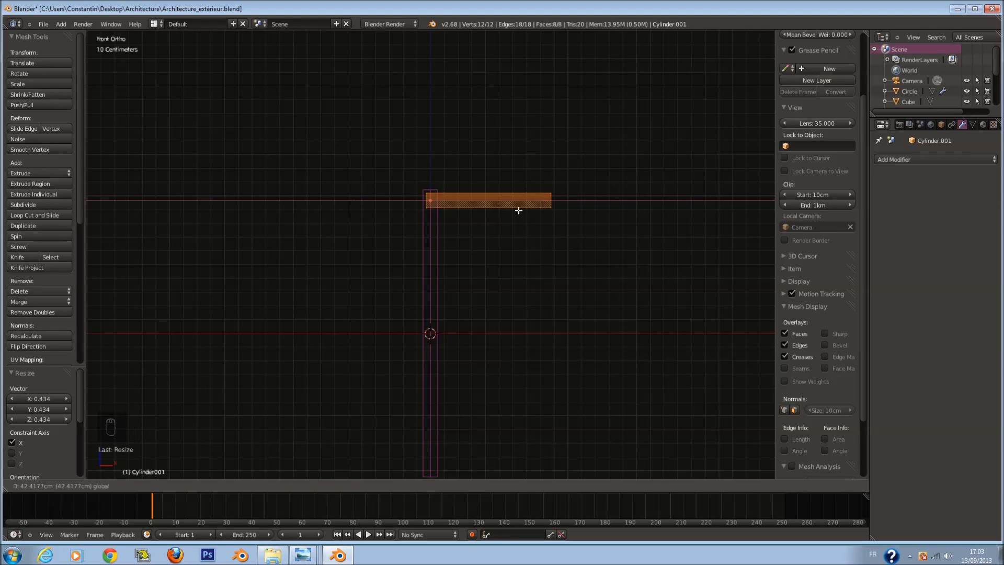
pyautogui.click(526, 218)
# Step: Scale the rail's mesh down to a thinner bar and stretch it along X so its end meets the post
pyautogui.press('s')
pyautogui.click(513, 208)
pyautogui.press('s')
pyautogui.press('x')
pyautogui.click(526, 221)
pyautogui.press('s')
pyautogui.press('x')
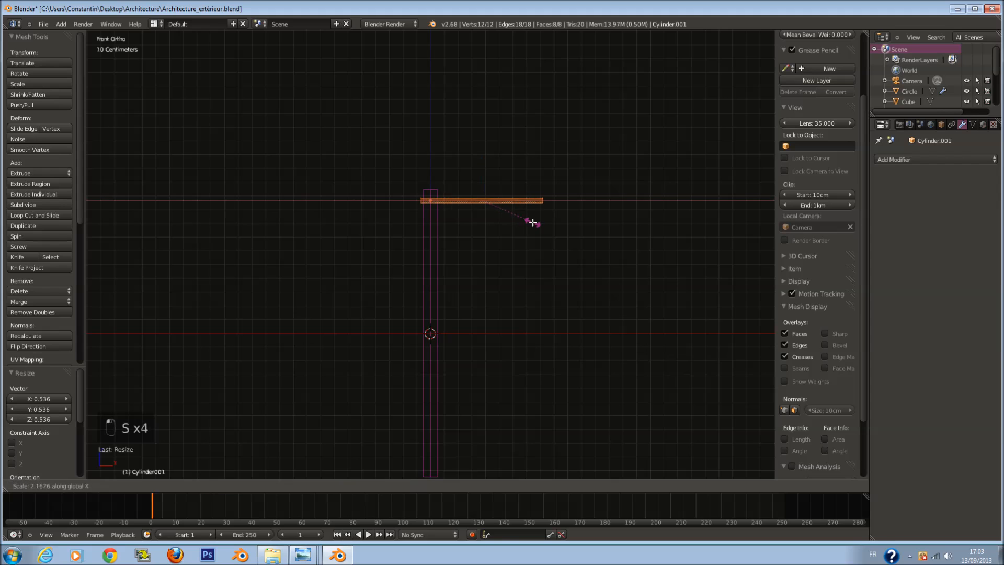
pyautogui.click(526, 223)
# Step: Duplicate the rail within the mesh and move it along Z to form two parallel rails
pyautogui.press('z')
pyautogui.press('z')
pyautogui.hotkey('shift', 'c')
pyautogui.hotkey('shift', 'd')
pyautogui.rightClick(475, 194)
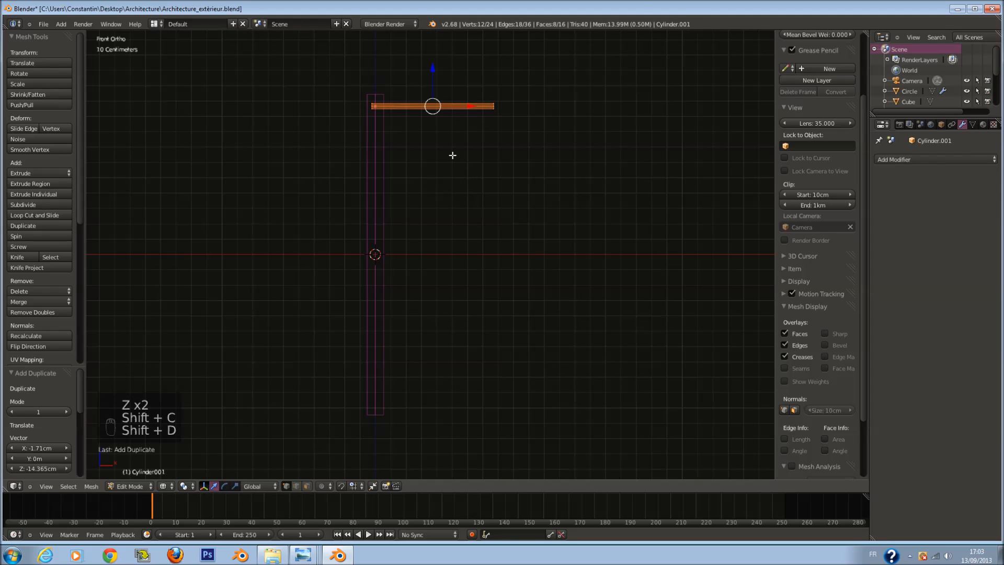
pyautogui.moveTo(429, 78); pyautogui.dragTo(434, 102)
# Step: Select the free ends of both rails, extend them about 72 cm along X away from the post, and save
pyautogui.press('a')
pyautogui.scroll(-2, 496, 121)
pyautogui.press('c')
pyautogui.click(493, 171)
pyautogui.rightClick(494, 172)
pyautogui.moveTo(511, 160); pyautogui.dragTo(534, 160)
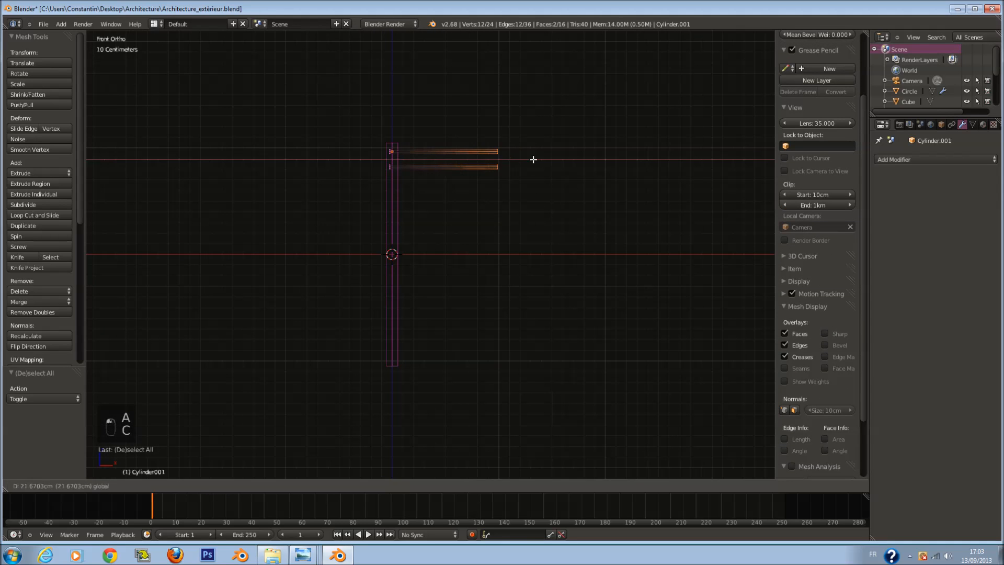
pyautogui.moveTo(609, 187); pyautogui.dragTo(609, 187)
pyautogui.hotkey('ctrl', 's')
pyautogui.click(599, 188)
pyautogui.scroll(1, 516, 162)
# Step: Duplicate both rails in place and rotate the copies 90° to make a pair of vertical bars
pyautogui.press('a')
pyautogui.press('a')
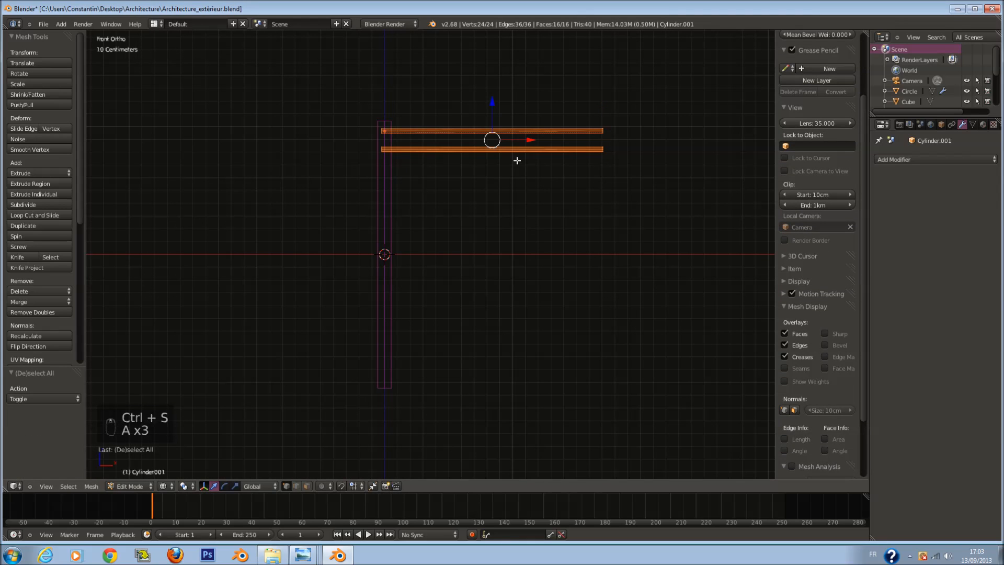
pyautogui.hotkey('shift', 'd')
pyautogui.rightClick(590, 200)
pyautogui.write('r90')
pyautogui.press('Return')
# Step: Lower the vertical bars, stretch them by about 1.21 along Z, and raise them about 14 cm to meet the upper rail
pyautogui.keyDown('shift'); pyautogui.scroll(2, 513, 128); pyautogui.keyUp('shift')
pyautogui.moveTo(494, 131); pyautogui.dragTo(474, 271)
pyautogui.press('s')
pyautogui.press('z')
pyautogui.click(537, 331)
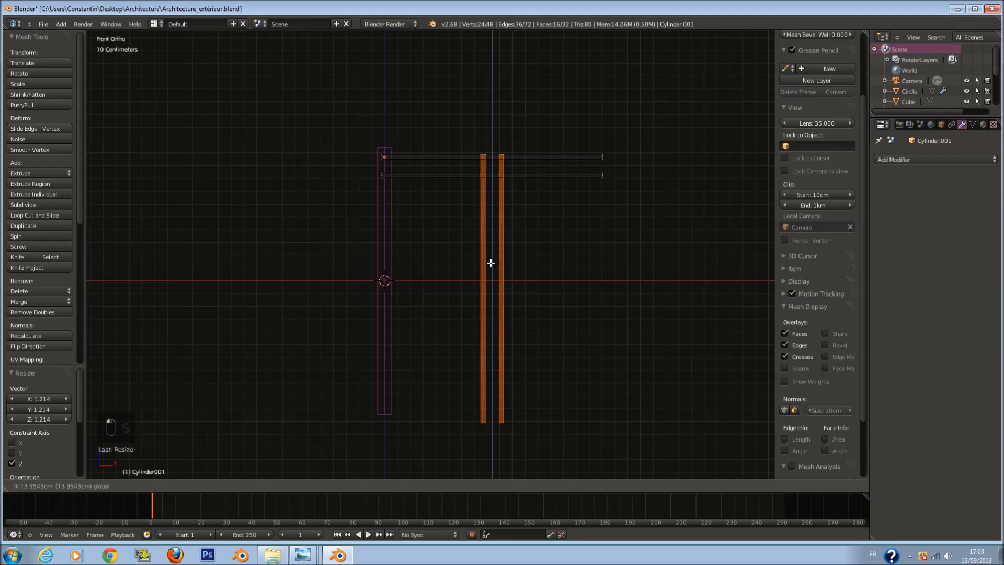
pyautogui.click(490, 262)
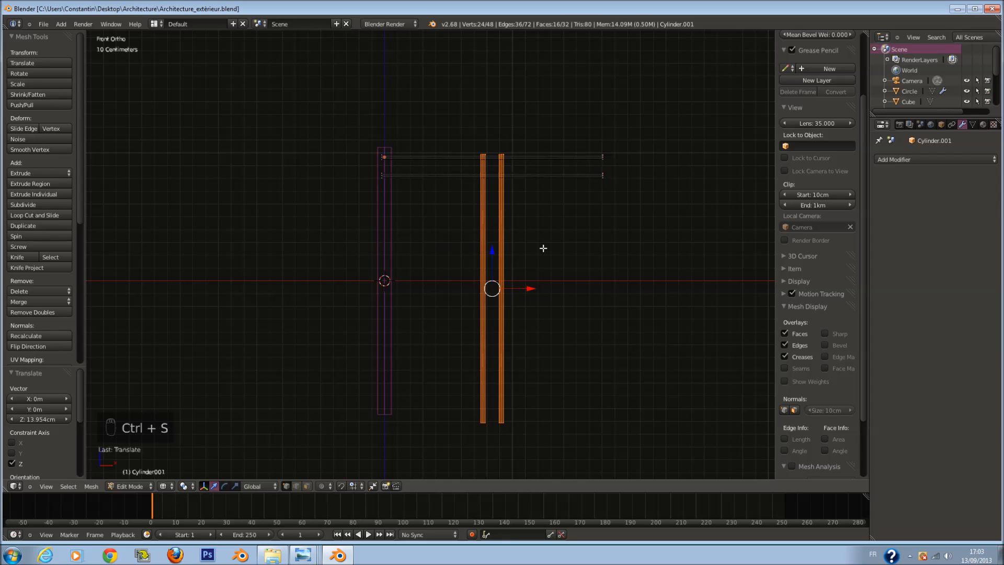
# Step: Select the entire rail and bar mesh and move it slightly down along Z, below the post's top
pyautogui.press('a')
pyautogui.press('a')
pyautogui.press('a')
pyautogui.moveTo(493, 192); pyautogui.dragTo(495, 201)
# Step: Select the lower ends of both vertical bars and raise them about 15 cm to the post's base
pyautogui.press('a')
pyautogui.press('c')
pyautogui.click(494, 427)
pyautogui.rightClick(495, 419)
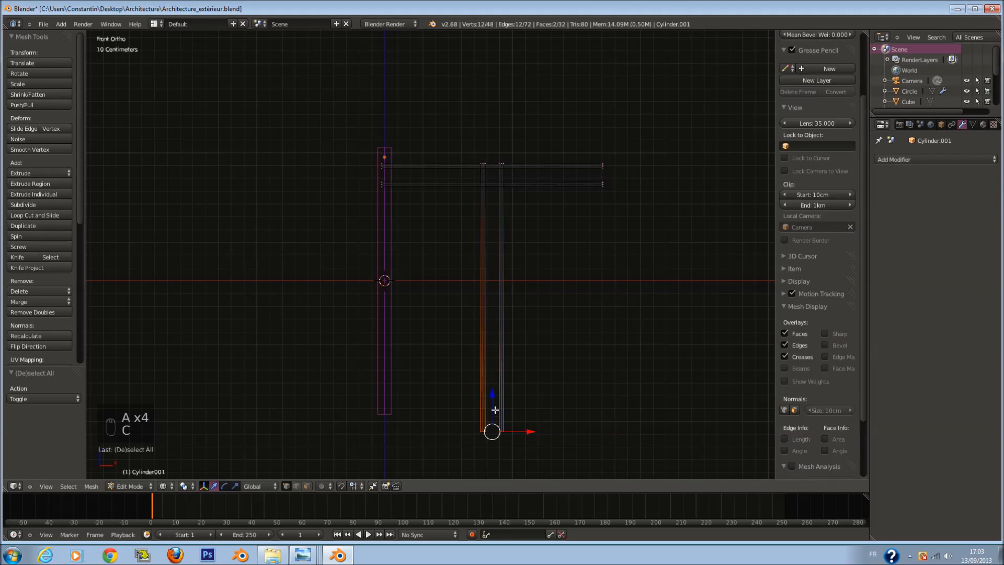
pyautogui.moveTo(494, 387); pyautogui.dragTo(494, 387)
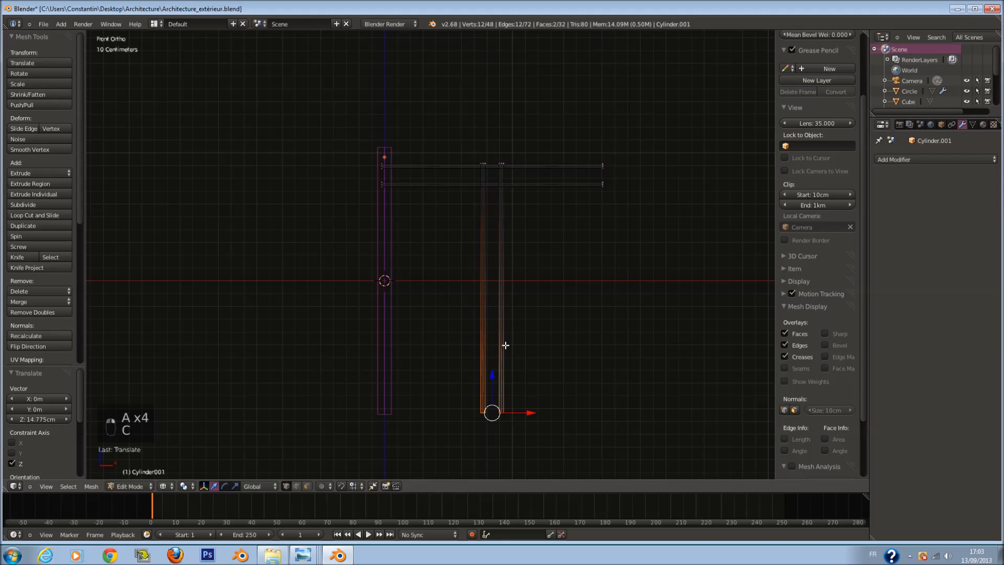
# Step: Move both vertical bars beside the post, then duplicate the pair twice along X under the rails
pyautogui.press('l')
pyautogui.moveTo(519, 286); pyautogui.dragTo(442, 290)
pyautogui.hotkey('shift', 'd')
pyautogui.click(485, 299)
pyautogui.hotkey('shift', 'd')
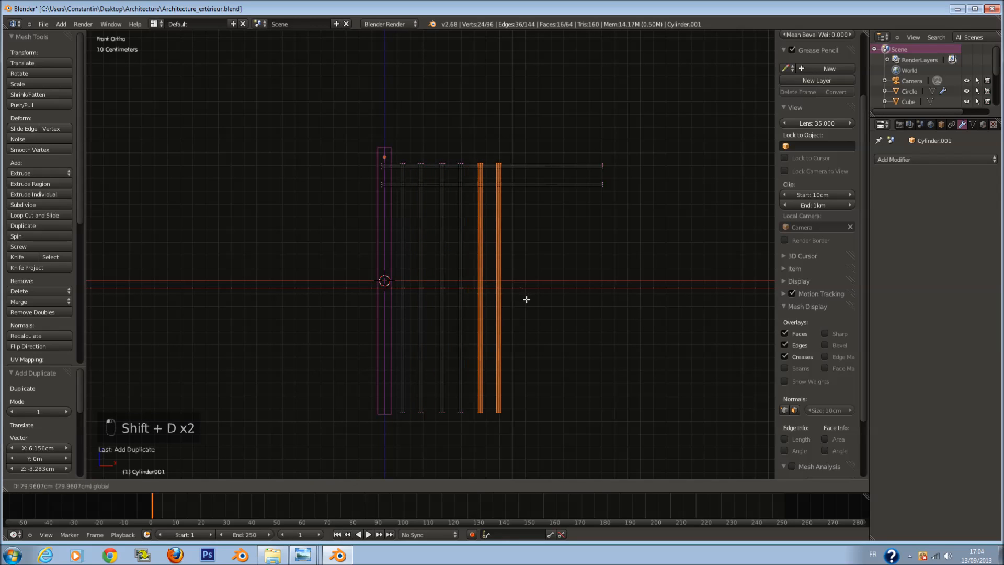
pyautogui.click(527, 299)
# Step: Duplicate the bar pair three more times along X to fill the rails up to their far end
pyautogui.hotkey('shift', 'd')
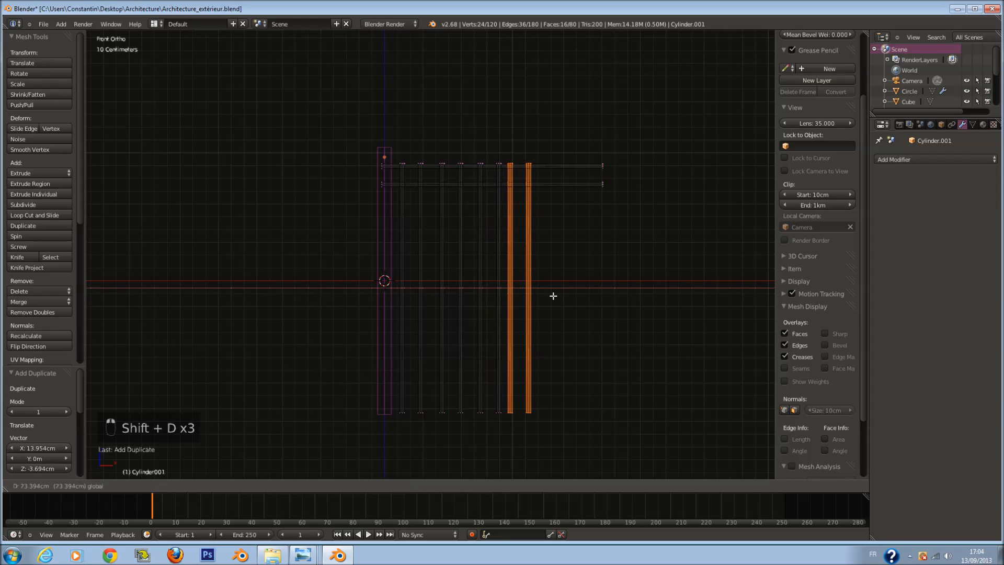
pyautogui.click(561, 297)
pyautogui.hotkey('shift', 'd')
pyautogui.press('x')
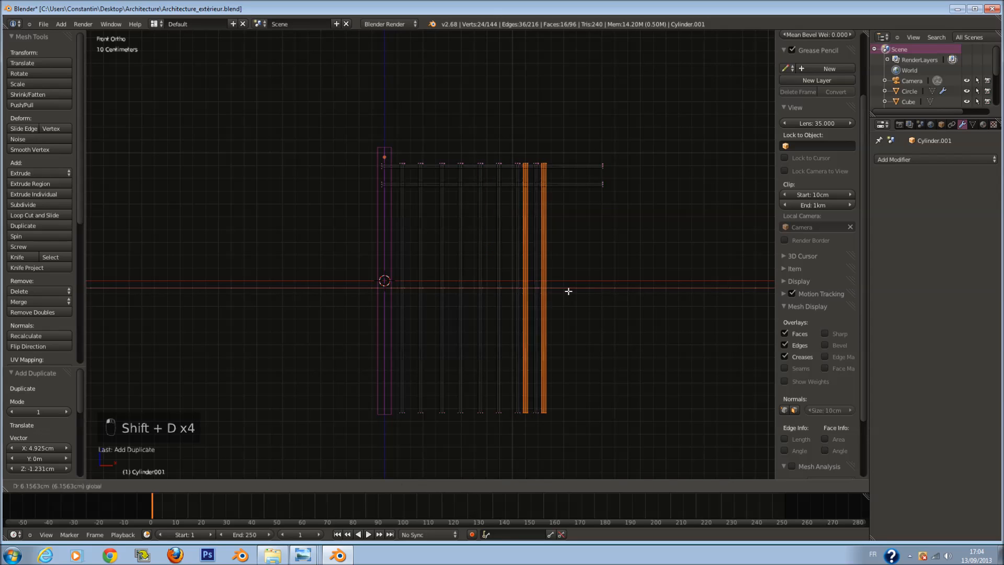
pyautogui.click(590, 298)
pyautogui.hotkey('shift', 'd')
pyautogui.press('x')
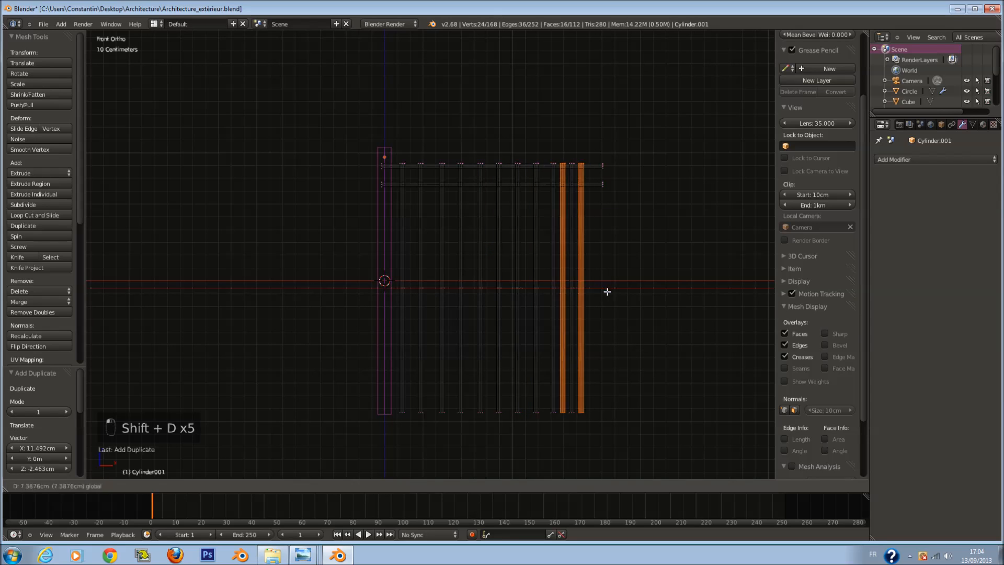
pyautogui.click(635, 295)
# Step: Delete the faces of the outermost bar that sits beyond the rails' far end
pyautogui.rightClick(609, 411)
pyautogui.press('l')
pyautogui.press('x')
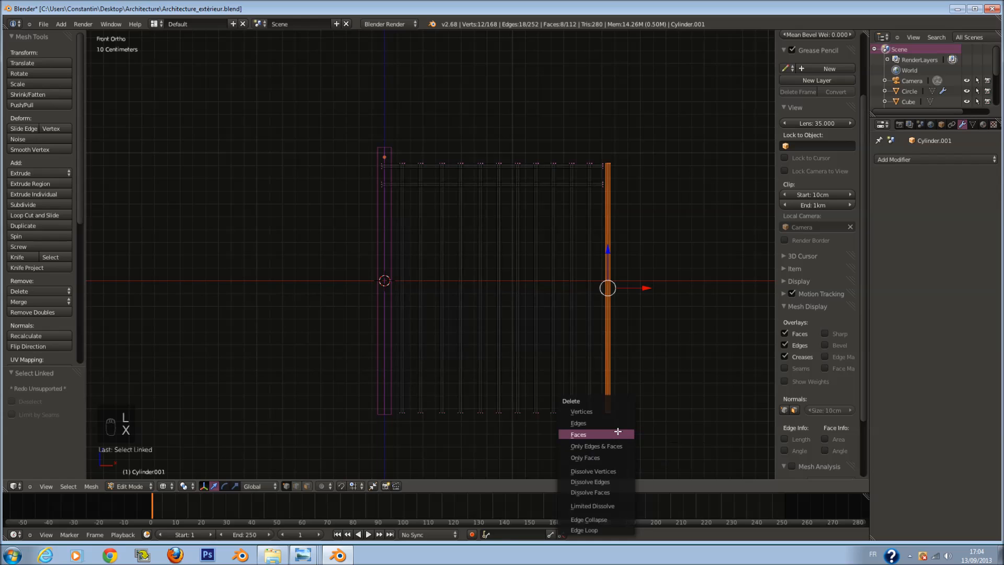
pyautogui.click(617, 433)
# Step: Join the rails and bars with the post into one object and save the file
pyautogui.press('Tab')
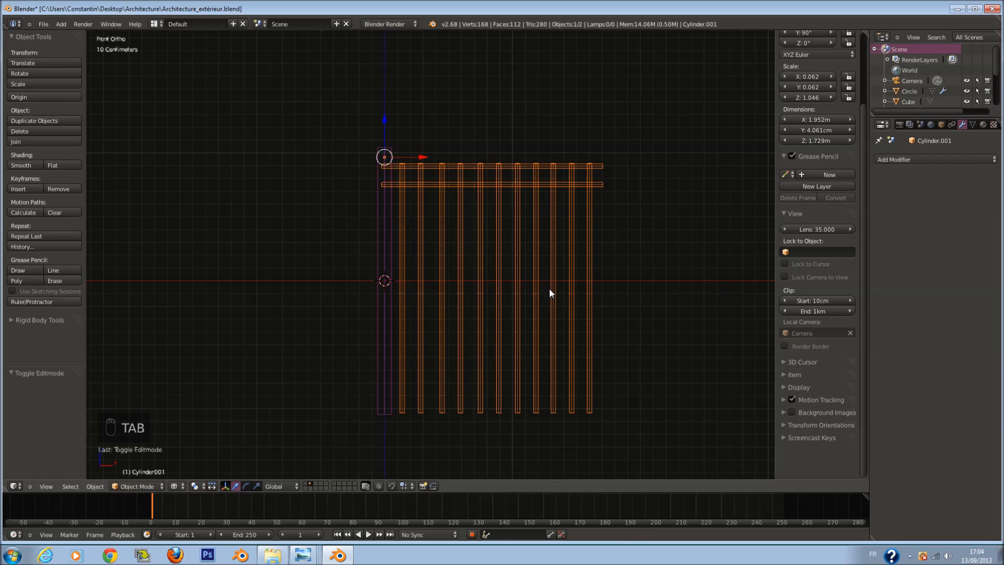
pyautogui.keyDown('shift'); pyautogui.rightClick(383, 282); pyautogui.keyUp('shift')
pyautogui.hotkey('ctrl', 'j')
pyautogui.press('Tab')
pyautogui.hotkey('ctrl', 's')
# Step: Select the whole railing mesh and remove its double vertices
pyautogui.press('a')
pyautogui.press('a')
pyautogui.press('a')
pyautogui.scroll(1, 255, 277)
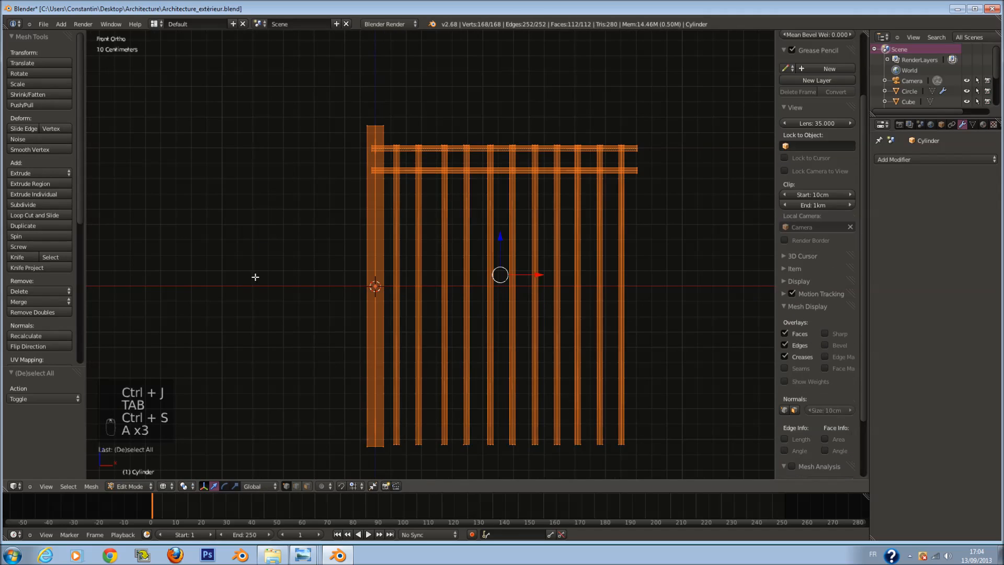
pyautogui.click(45, 311)
pyautogui.press('Tab')
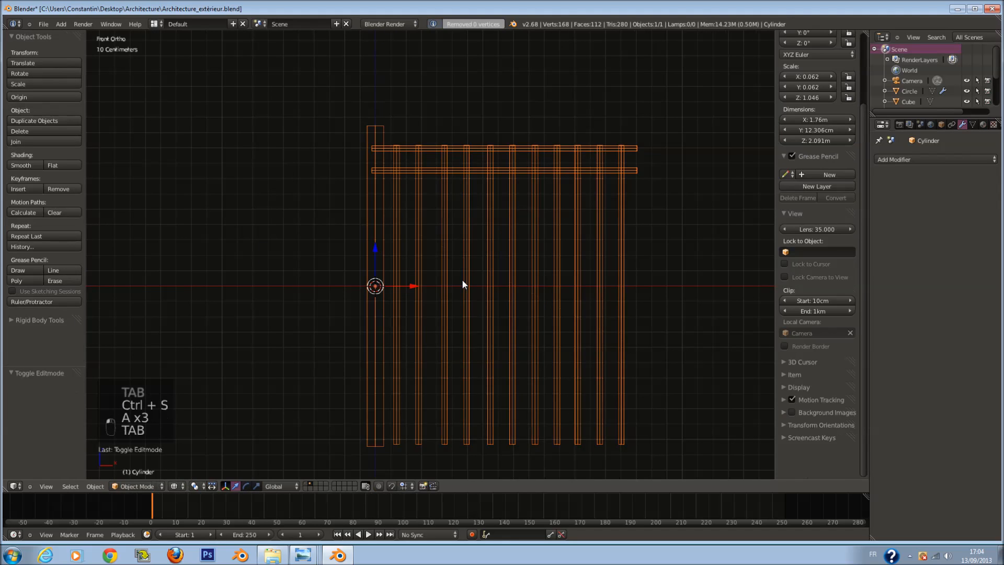
# Step: Add a Subdivision Surface modifier with view level 1 to the railing and reopen its mesh in solid shading with nothing selected
pyautogui.hotkey('ctrl', '1')
pyautogui.press('Tab')
pyautogui.press('z')
pyautogui.press('a')
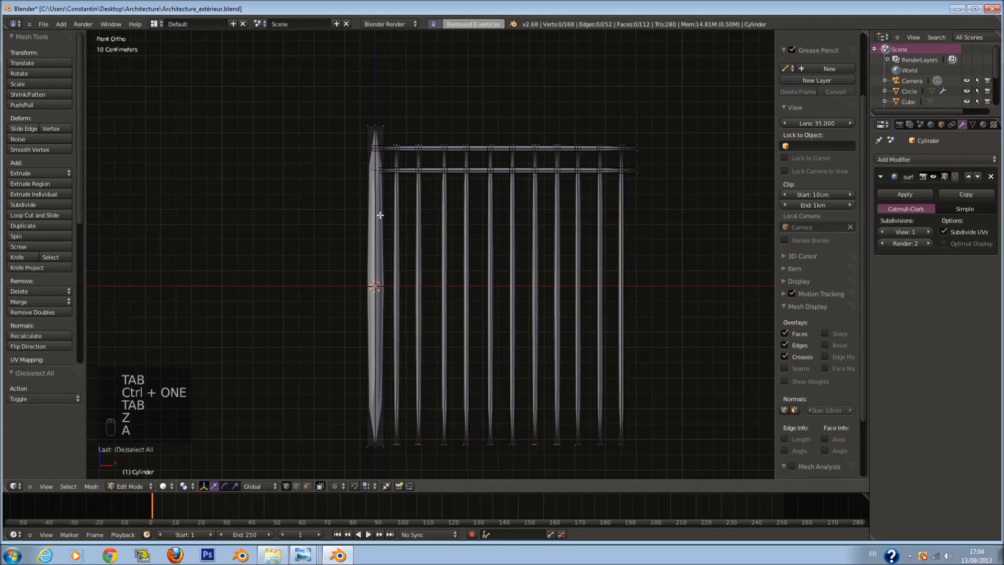
# Step: Cut edge loops near the top and the base of the post to keep its ends sharp
pyautogui.hotkey('ctrl', 'r')
pyautogui.click(380, 209)
pyautogui.click(380, 36)
pyautogui.press('z')
pyautogui.hotkey('ctrl', 'r')
pyautogui.click(380, 248)
pyautogui.click(428, 418)
pyautogui.press('a')
# Step: Cut edge loops at the upper and lower ends of the first bar next to the post
pyautogui.hotkey('ctrl', 'r')
pyautogui.click(400, 303)
pyautogui.click(408, 119)
pyautogui.keyDown('shift'); pyautogui.scroll(-4, 408, 136); pyautogui.keyUp('shift')
pyautogui.press('a')
pyautogui.hotkey('ctrl', 'r')
pyautogui.click(395, 327)
pyautogui.click(438, 486)
pyautogui.press('a')
# Step: Cut edge loops at the upper and lower ends of the second bar from the post
pyautogui.scroll(1, 433, 341)
pyautogui.hotkey('ctrl', 'r')
pyautogui.click(417, 229)
pyautogui.click(436, 52)
pyautogui.press('a')
pyautogui.hotkey('ctrl', 'r')
pyautogui.click(416, 246)
pyautogui.click(444, 504)
pyautogui.press('a')
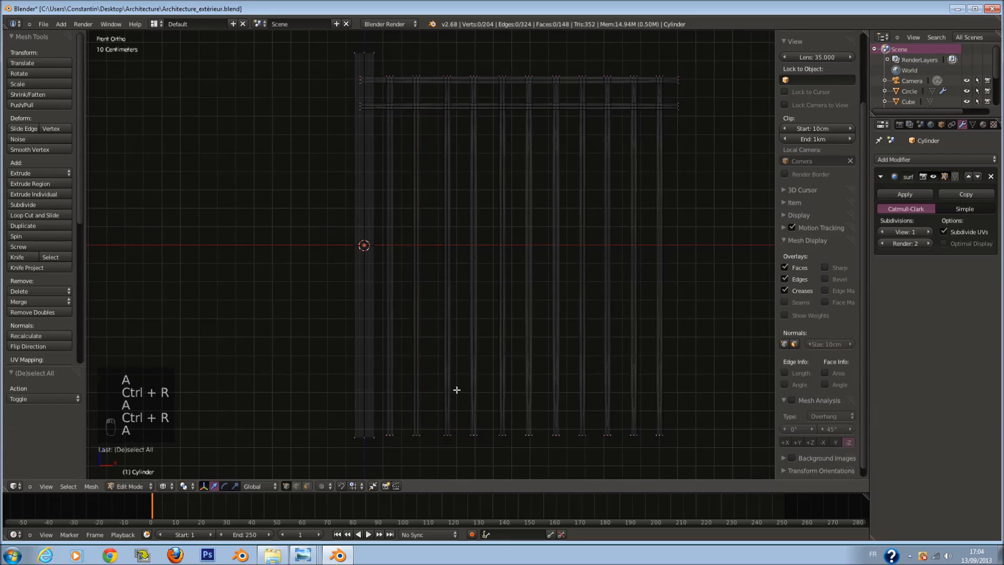
# Step: Cut an edge loop at the upper end of the third bar from the post
pyautogui.hotkey('ctrl', 'r')
pyautogui.click(450, 277)
pyautogui.click(477, 67)
pyautogui.keyDown('shift'); pyautogui.scroll(-4, 455, 179); pyautogui.keyUp('shift')
pyautogui.press('a')
pyautogui.hotkey('ctrl', 'r')
pyautogui.click(447, 259)
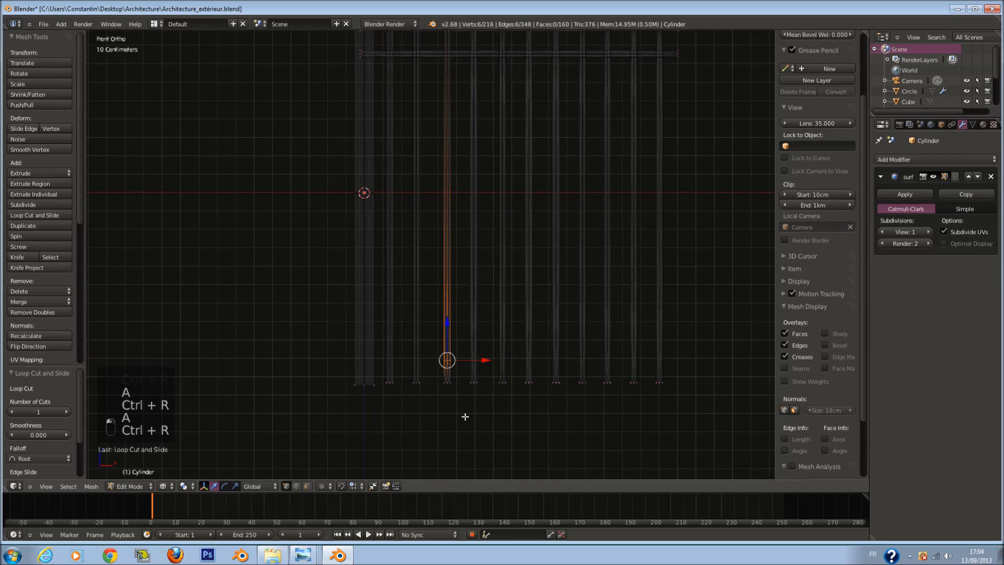
pyautogui.hotkey('ctrl', 'z')
# Step: Cut an edge loop on the third bar and slide it fully to the bar's lower end
pyautogui.hotkey('ctrl', 'r')
pyautogui.click(448, 320)
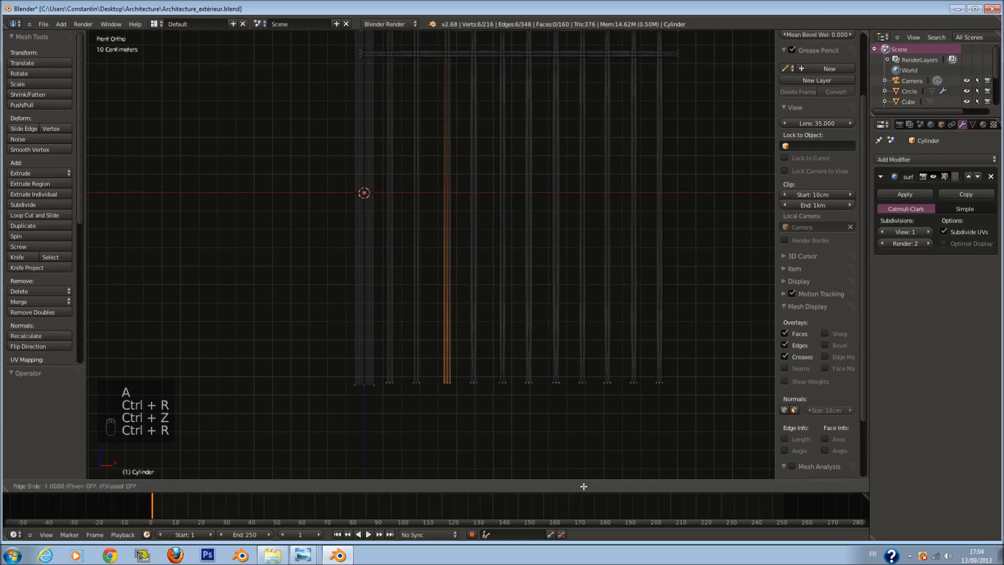
pyautogui.click(584, 486)
pyautogui.keyDown('shift'); pyautogui.scroll(3, 497, 361); pyautogui.keyUp('shift')
pyautogui.press('a')
# Step: Cut edge loops at the upper and lower ends of the fourth bar from the post
pyautogui.hotkey('ctrl', 'r')
pyautogui.click(478, 267)
pyautogui.click(487, 76)
pyautogui.press('a')
pyautogui.hotkey('ctrl', 'r')
pyautogui.click(477, 193)
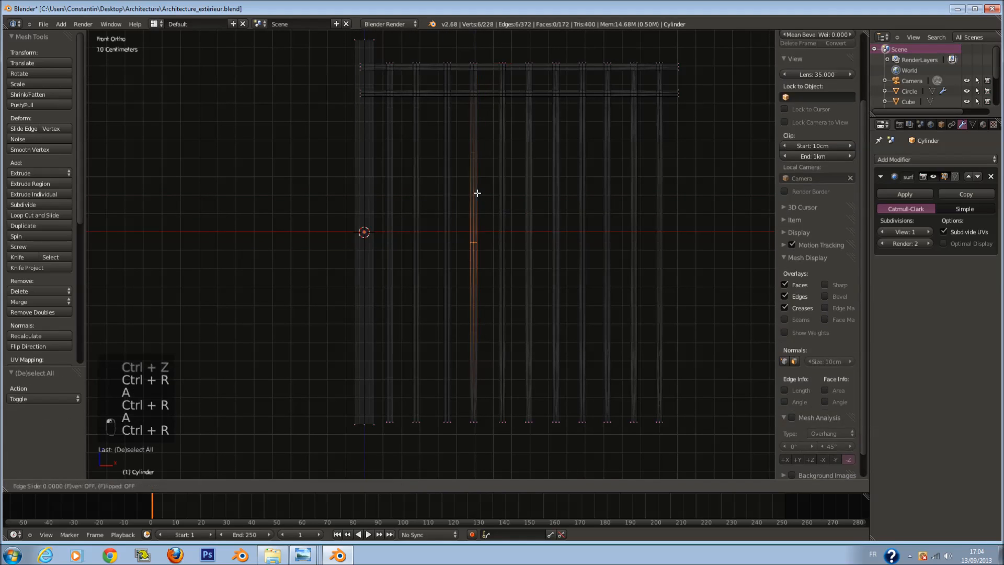
pyautogui.click(502, 417)
pyautogui.press('a')
# Step: Cut edge loops at the upper and lower ends of the fifth bar from the post
pyautogui.hotkey('ctrl', 'r')
pyautogui.click(502, 332)
pyautogui.click(520, 99)
pyautogui.press('a')
pyautogui.hotkey('ctrl', 'r')
pyautogui.click(499, 273)
pyautogui.click(502, 417)
pyautogui.press('a')
# Step: Cut edge loops at the upper and lower ends of the sixth bar from the post
pyautogui.hotkey('ctrl', 'r')
pyautogui.hotkey('ctrl', 'z')
pyautogui.click(533, 219)
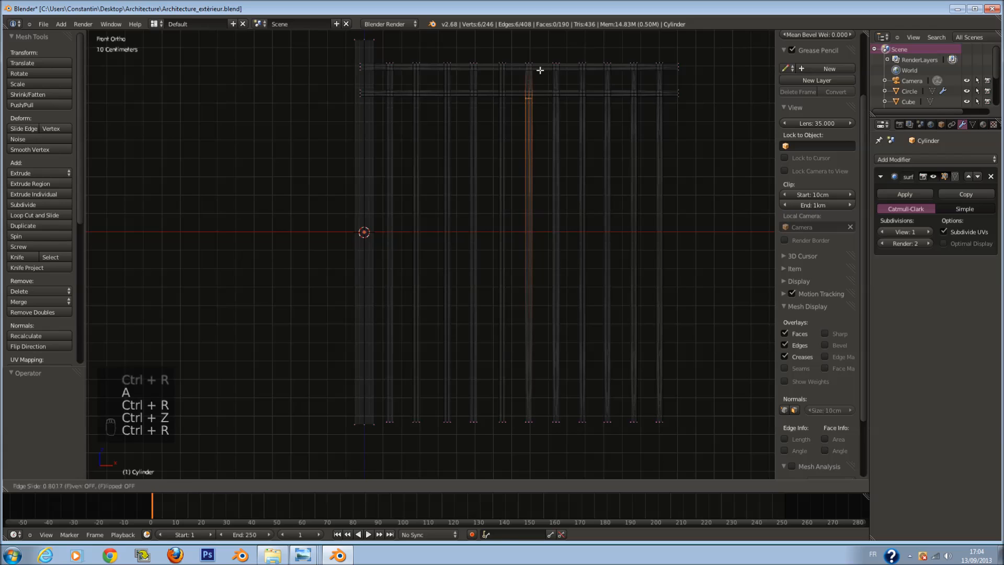
pyautogui.click(546, 15)
pyautogui.press('a')
pyautogui.hotkey('ctrl', 'r')
pyautogui.click(519, 173)
pyautogui.click(544, 408)
pyautogui.press('a')
# Step: Cut edge loops at the upper and lower ends of the seventh bar from the post
pyautogui.hotkey('ctrl', 'r')
pyautogui.click(562, 368)
pyautogui.click(577, 50)
pyautogui.press('a')
pyautogui.hotkey('ctrl', 'r')
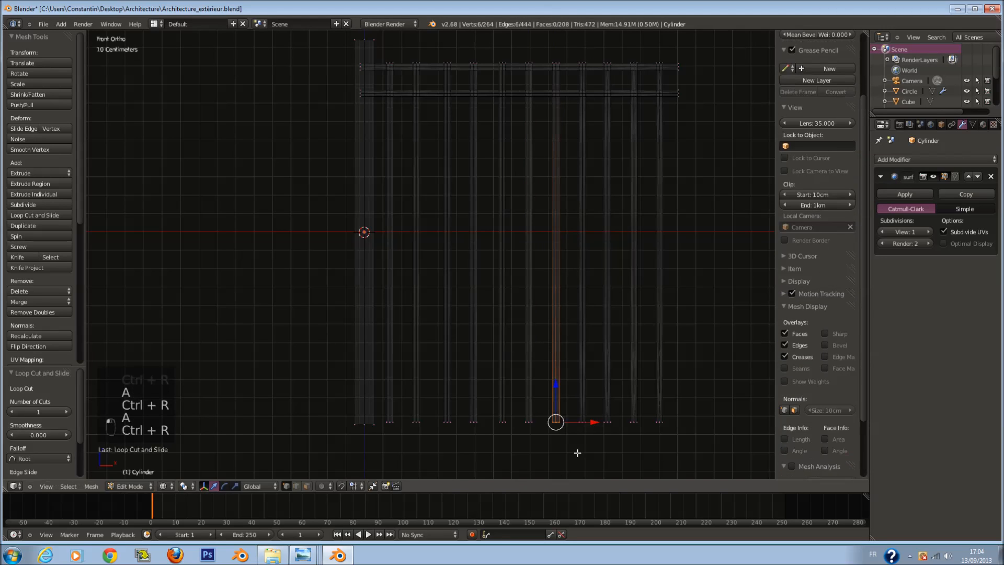
pyautogui.click(596, 230)
pyautogui.click(576, 487)
pyautogui.press('a')
# Step: Cut edge loops at the ends of the eighth bar from the post, undoing a misplaced cut
pyautogui.hotkey('ctrl', 'r')
pyautogui.click(580, 386)
pyautogui.click(586, 392)
pyautogui.hotkey('ctrl', 'z')
pyautogui.hotkey('ctrl', 'r')
pyautogui.click(598, 228)
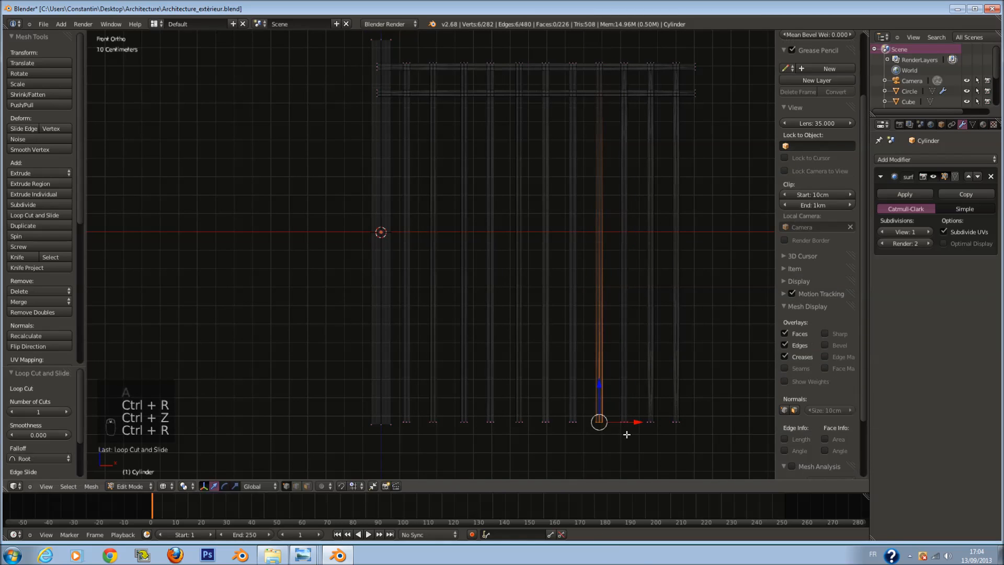
pyautogui.click(627, 434)
pyautogui.keyDown('ctrl'); pyautogui.scroll(2, 624, 421); pyautogui.keyUp('ctrl')
pyautogui.press('a')
# Step: Cut an edge loop at the upper end of the second-to-last bar and switch to solid shading
pyautogui.hotkey('ctrl', 'r')
pyautogui.click(610, 362)
pyautogui.click(621, 146)
pyautogui.press('z')
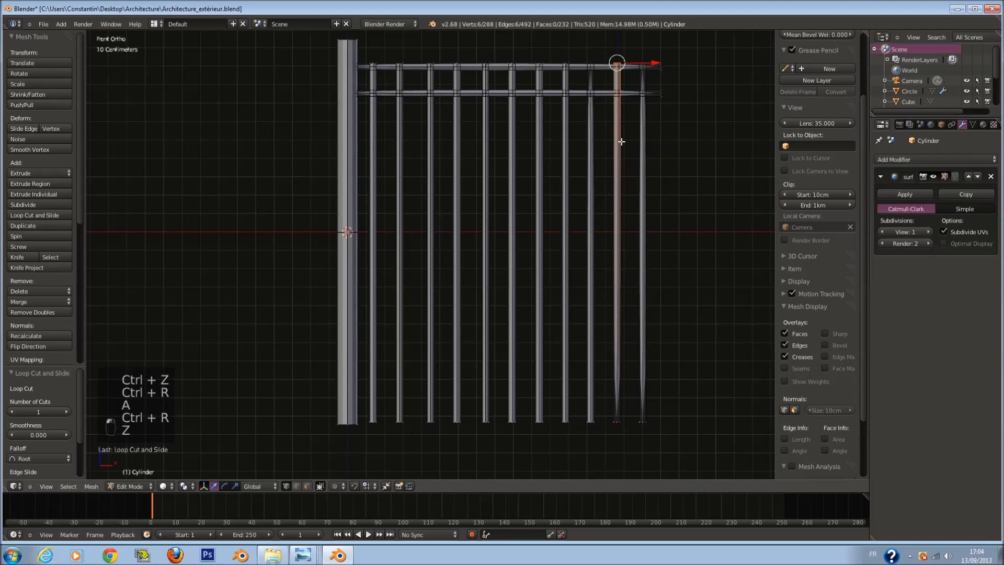
pyautogui.keyDown('ctrl'); pyautogui.scroll(1, 620, 142); pyautogui.keyUp('ctrl')
pyautogui.hotkey('ctrl', 'r')
pyautogui.click(558, 168)
pyautogui.rightClick(566, 97)
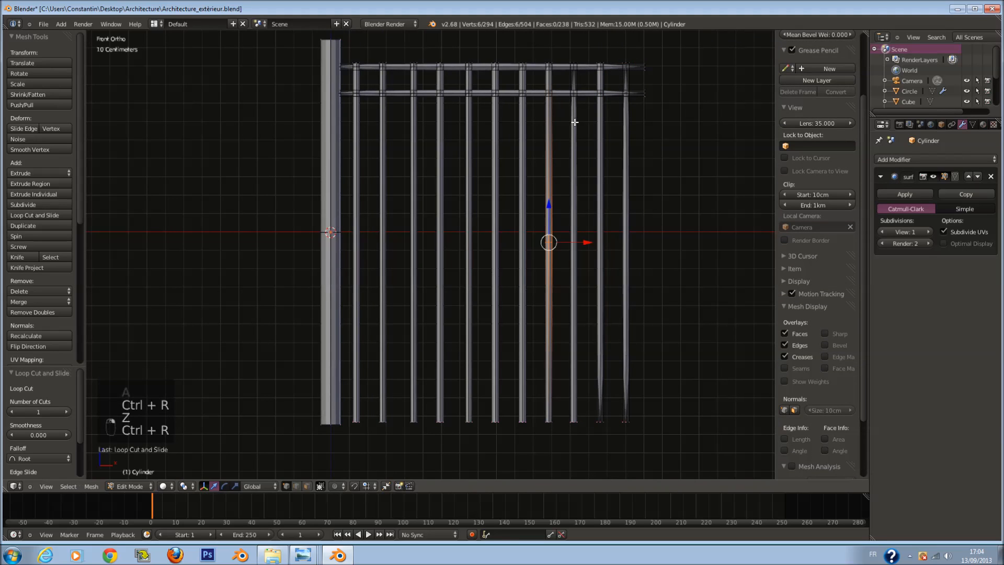
pyautogui.hotkey('ctrl', 'z')
# Step: Cut an edge loop on the third-to-last bar and slide it to the bar's upper end
pyautogui.hotkey('ctrl', 'r')
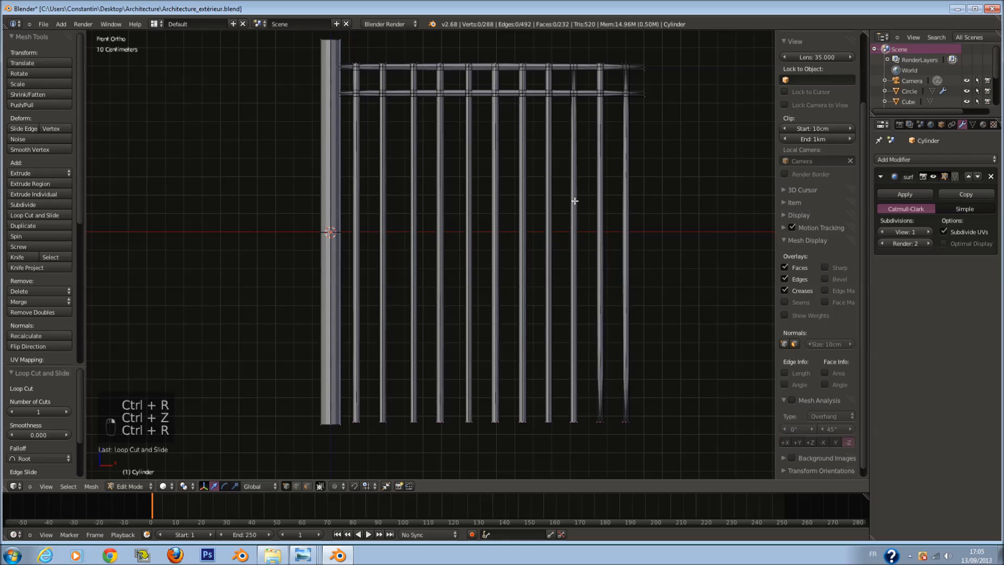
pyautogui.click(574, 201)
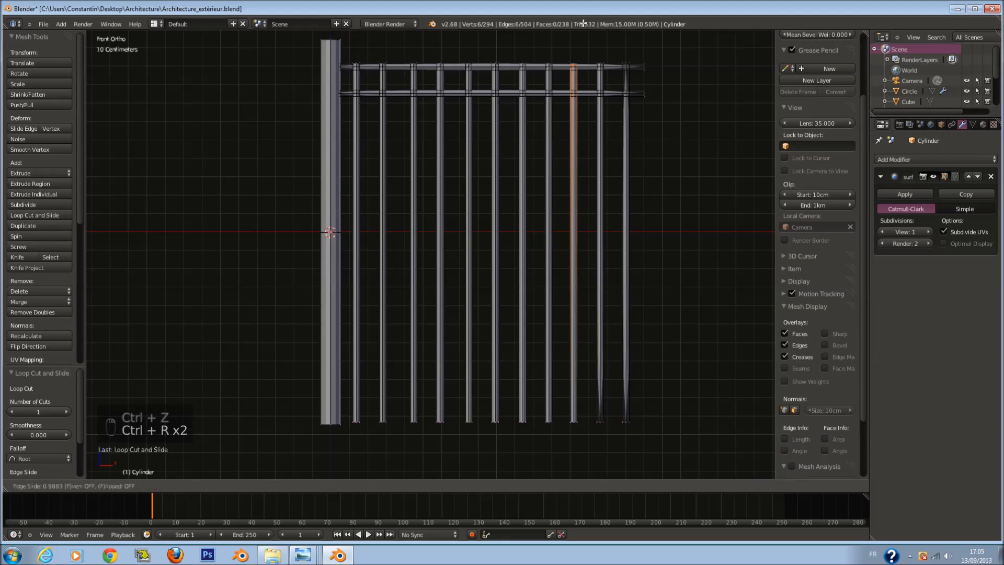
pyautogui.press('a')
# Step: Cut edge loops at the upper and lower ends of the last bar, farthest from the post
pyautogui.hotkey('ctrl', 'r')
pyautogui.click(617, 200)
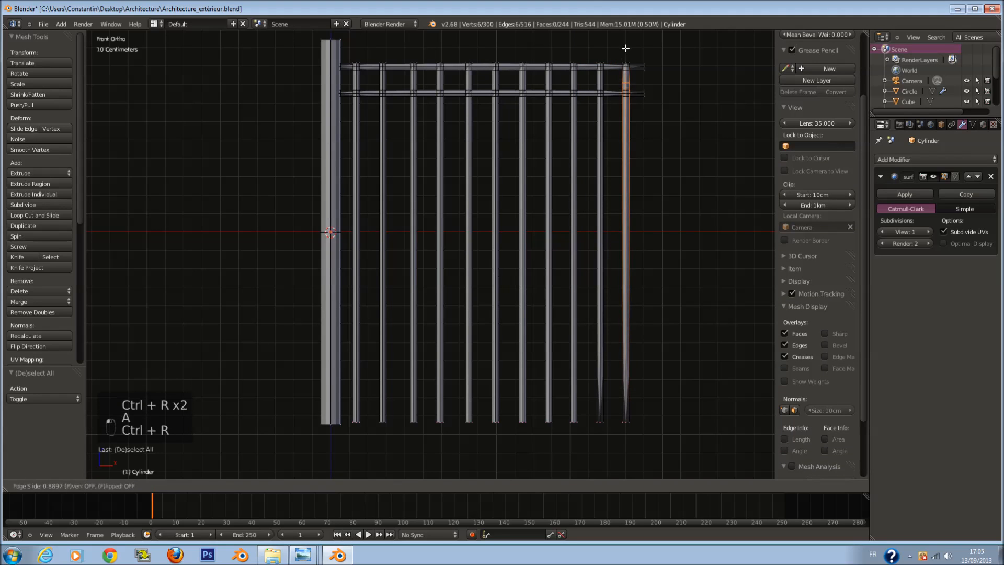
pyautogui.click(632, 12)
pyautogui.keyDown('shift'); pyautogui.scroll(-3, 611, 125); pyautogui.keyUp('shift')
pyautogui.press('a')
pyautogui.hotkey('ctrl', 'r')
pyautogui.click(621, 241)
pyautogui.click(658, 463)
pyautogui.press('a')
# Step: Cut an edge loop on the second-to-last bar and slide it fully to the bar's lower end
pyautogui.hotkey('ctrl', 'r')
pyautogui.click(598, 277)
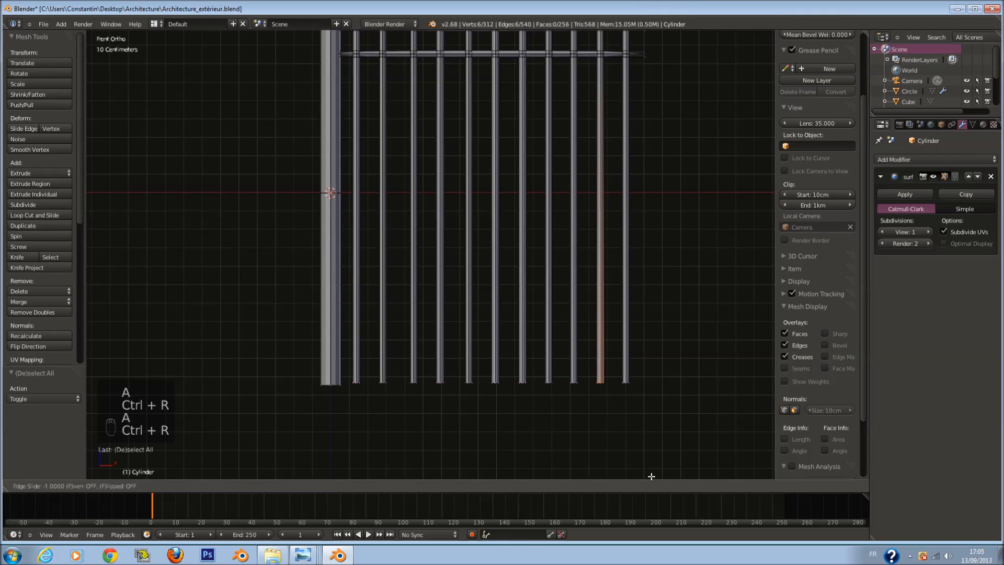
pyautogui.click(651, 476)
# Step: Apply smooth shading to the whole railing object and save the file
pyautogui.scroll(-3, 563, 226)
pyautogui.press('Tab')
pyautogui.click(39, 165)
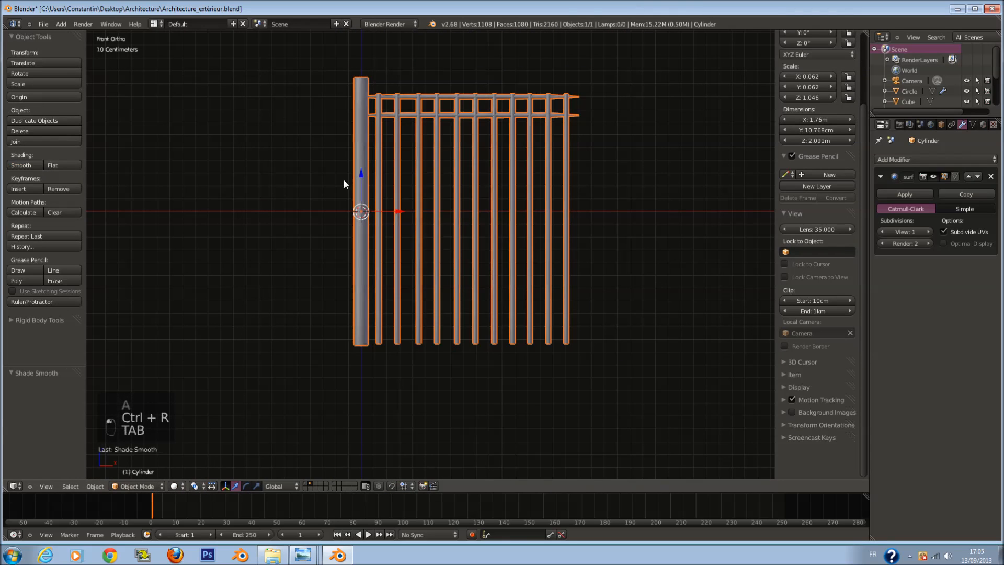
pyautogui.press('a')
pyautogui.press('a')
pyautogui.scroll(2, 549, 146)
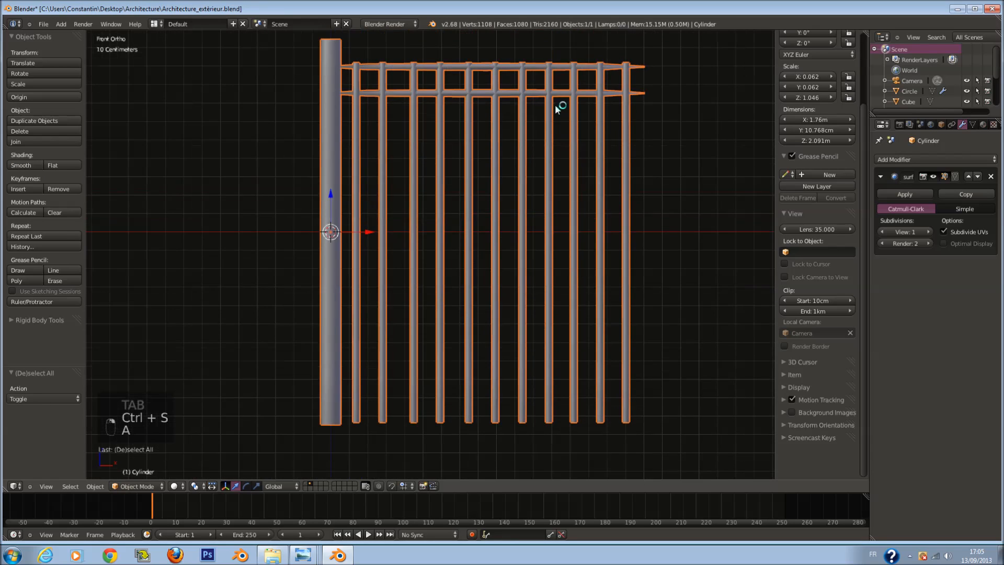
# Step: Cut a centred edge loop across the lower rail and switch the mesh to wireframe display
pyautogui.press('Tab')
pyautogui.hotkey('ctrl', 'r')
pyautogui.click(615, 153)
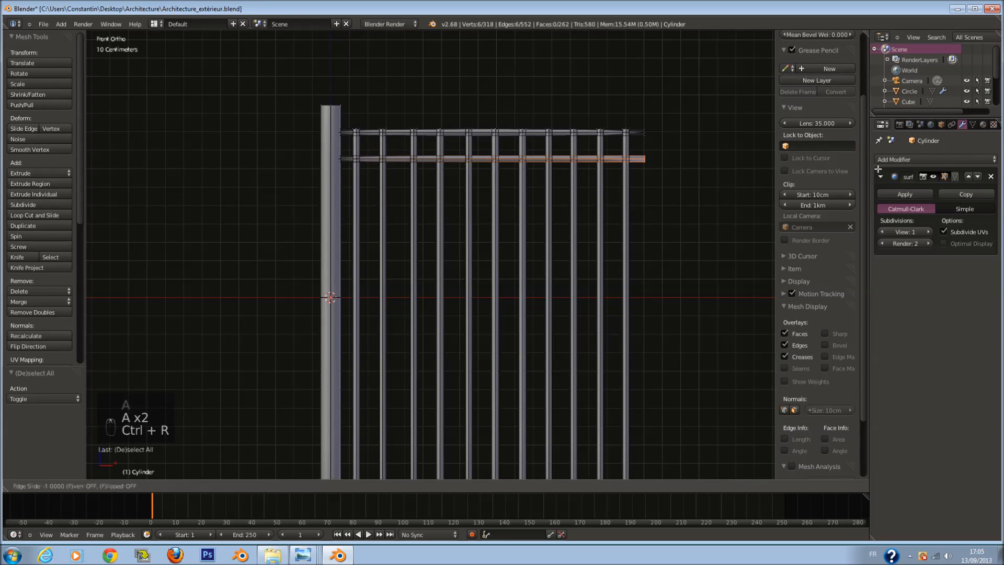
pyautogui.rightClick(691, 184)
pyautogui.scroll(-4, 607, 189)
pyautogui.press('z')
pyautogui.scroll(1, 516, 198)
pyautogui.keyDown('ctrl'); pyautogui.scroll(1, 502, 202); pyautogui.keyUp('ctrl')
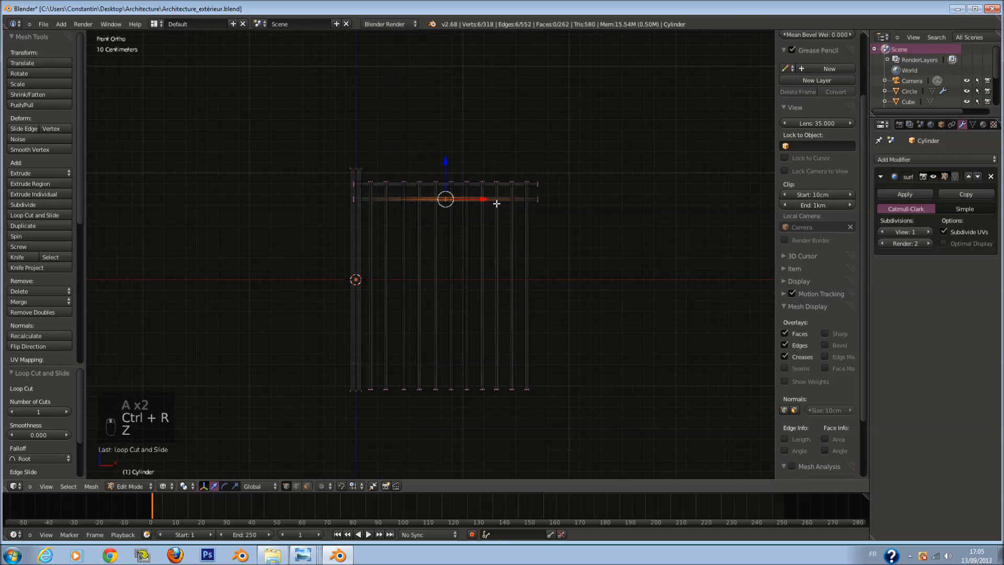
# Step: Undo the centred edge loop on the lower rail
pyautogui.hotkey('ctrl', 'z')
pyautogui.hotkey('ctrl', 'z')
pyautogui.hotkey('ctrl', 'r')
pyautogui.click(480, 201)
pyautogui.rightClick(635, 205)
pyautogui.hotkey('ctrl', 'z')
# Step: Cut an edge loop at each end of the lower rail, slid fully to the rail ends
pyautogui.hotkey('ctrl', 'r')
pyautogui.click(473, 198)
pyautogui.click(688, 204)
pyautogui.press('a')
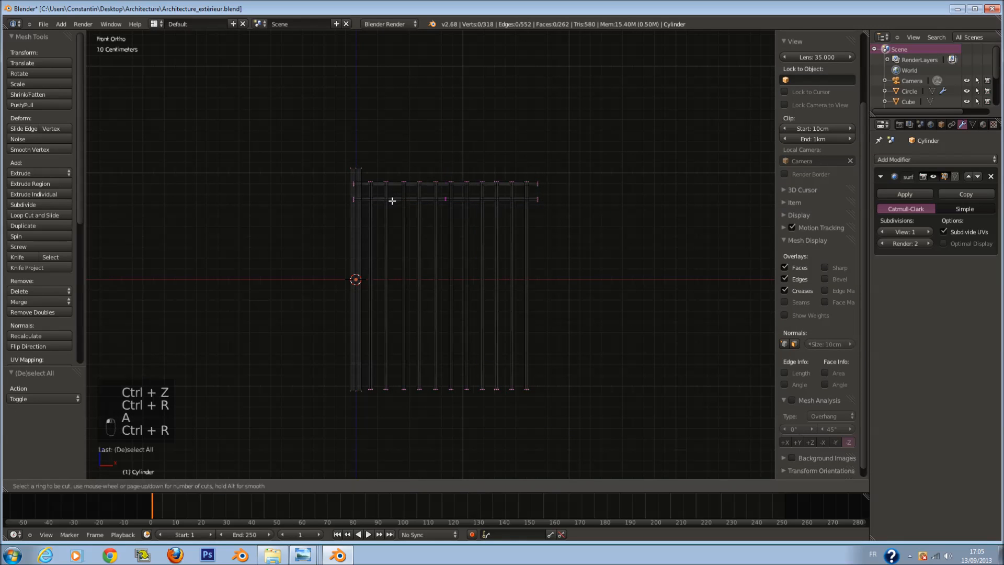
pyautogui.click(392, 201)
pyautogui.click(215, 164)
pyautogui.press('a')
# Step: Cut edge loops at the ends of the upper rail, leave edit mode and save the file
pyautogui.hotkey('ctrl', 'r')
pyautogui.click(473, 181)
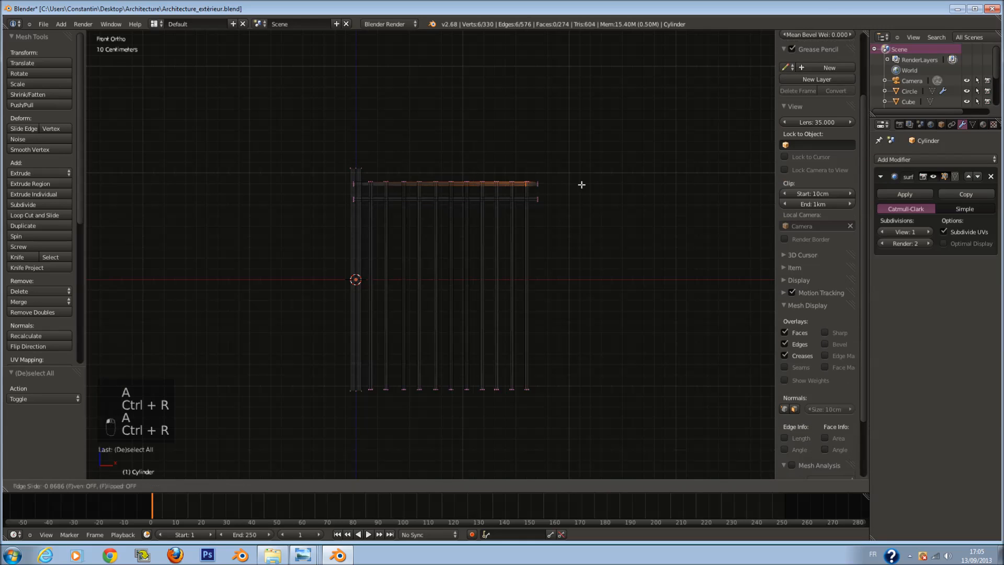
pyautogui.click(447, 163)
pyautogui.press('Tab')
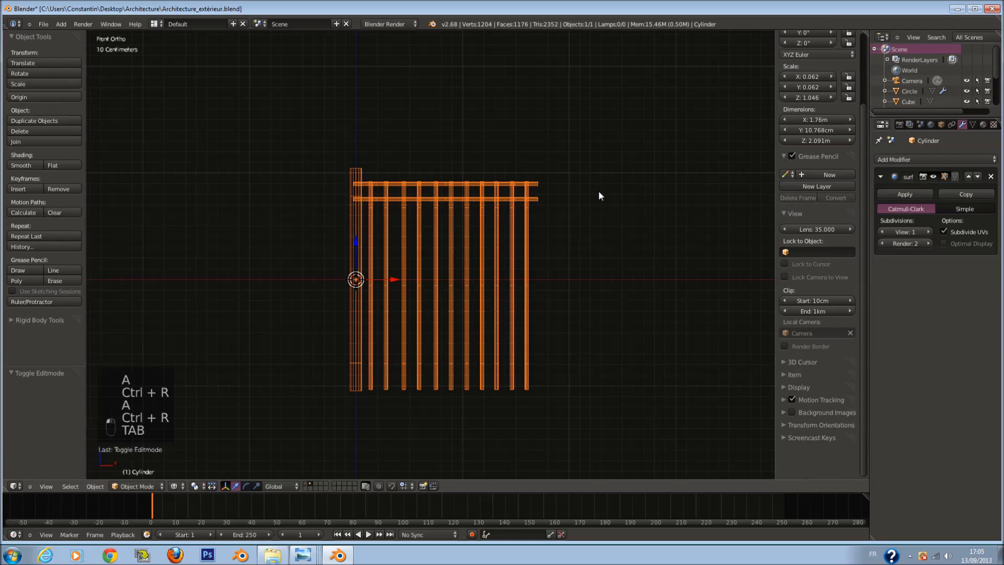
pyautogui.hotkey('ctrl', 's')
# Step: Add an Array modifier to the railing and save the file
pyautogui.click(912, 160)
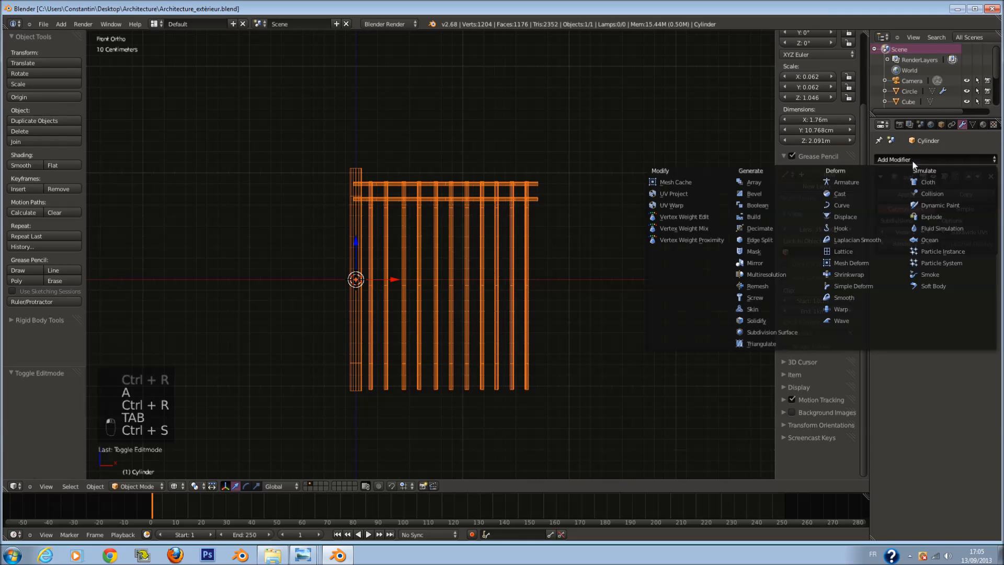
pyautogui.click(789, 183)
pyautogui.press('z')
pyautogui.moveTo(571, 209)
pyautogui.mouseDown(button='middle')
pyautogui.moveTo(659, 260)
pyautogui.moveTo(535, 250)
pyautogui.moveTo(658, 228)
pyautogui.moveTo(466, 261)
pyautogui.moveTo(566, 250)
pyautogui.moveTo(493, 225)
pyautogui.mouseUp(button='middle')
pyautogui.scroll(6, 536, 250)
pyautogui.hotkey('ctrl', 's')
# Step: Move the railing to the first layer and display that layer with the building
pyautogui.press('KP_3')
pyautogui.press('z')
pyautogui.scroll(-3, 486, 233)
pyautogui.press('m')
pyautogui.click(585, 266)
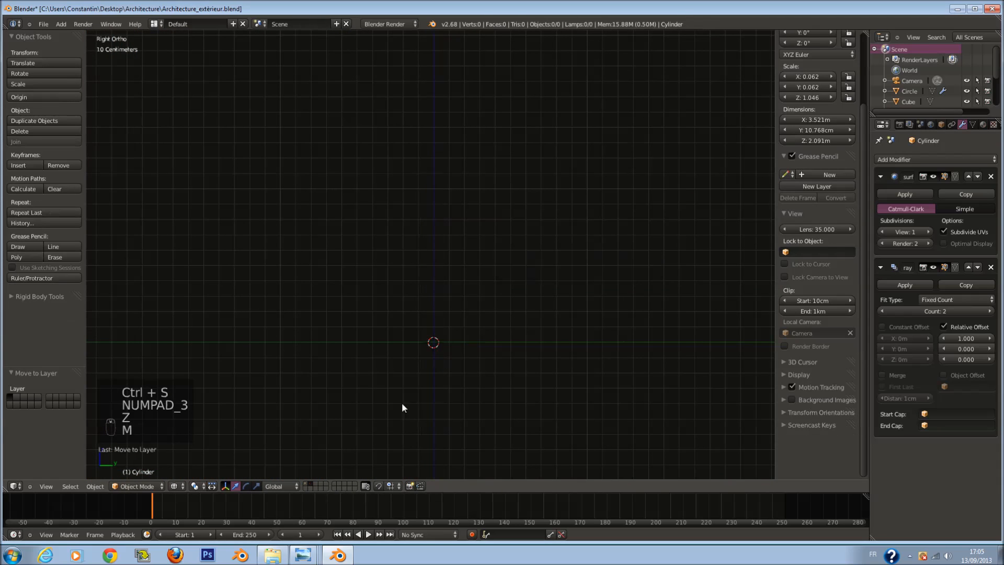
pyautogui.click(306, 485)
pyautogui.scroll(-6, 438, 351)
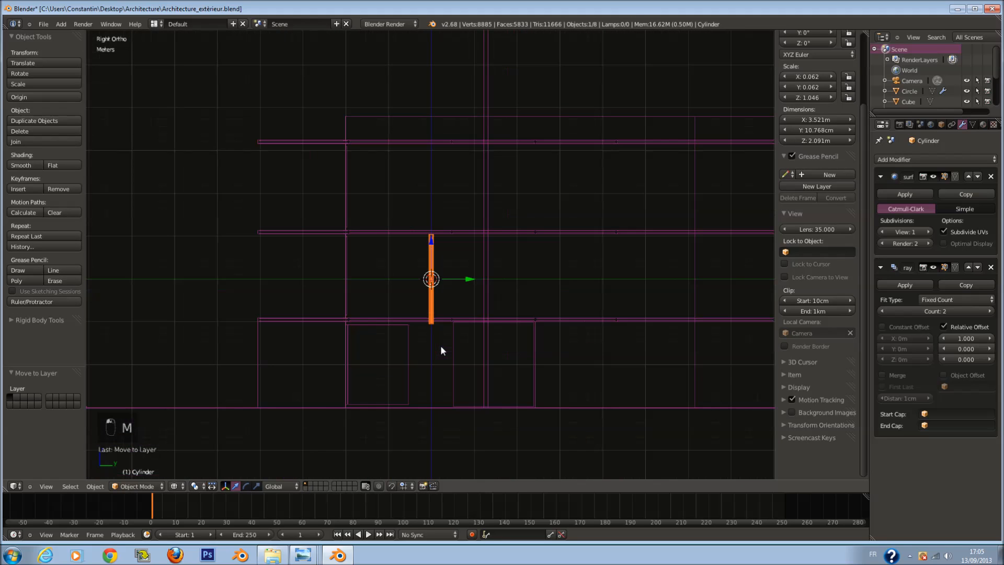
# Step: Move the railing about -2.41 m in Y and -2.01 m in Z, and rotate it 90° about Z
pyautogui.press('KP_3')
pyautogui.press('KP_1')
pyautogui.scroll(-2, 465, 335)
pyautogui.press('z')
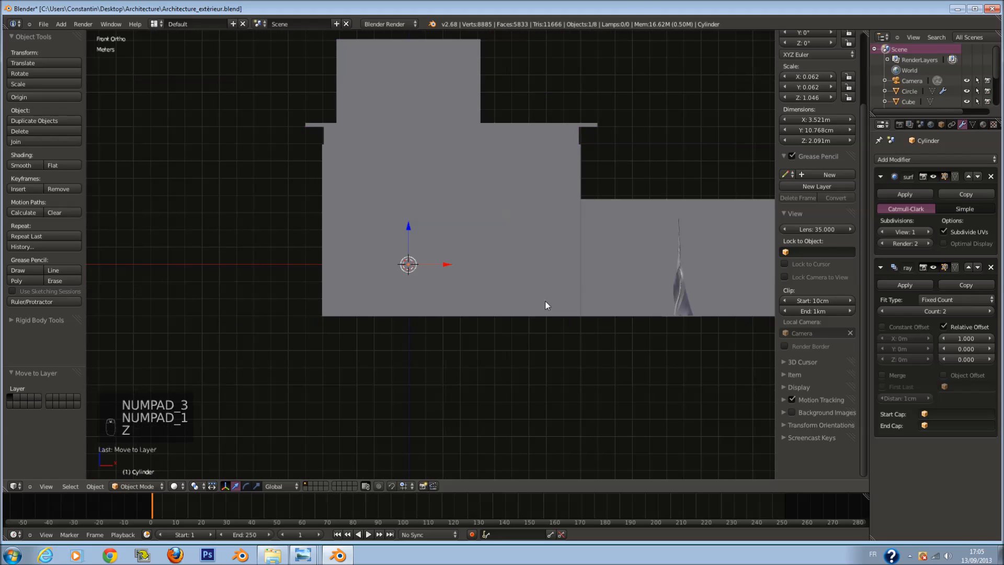
pyautogui.moveTo(535, 296); pyautogui.dragTo(432, 213, button='middle')
pyautogui.press('z')
pyautogui.press('KP_3')
pyautogui.press('g')
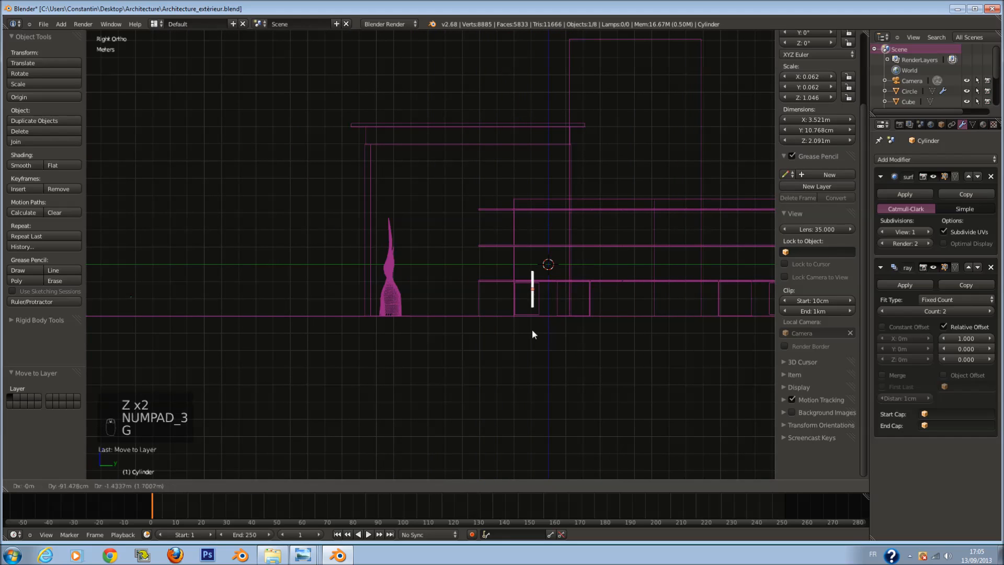
pyautogui.click(510, 337)
pyautogui.write('rz90')
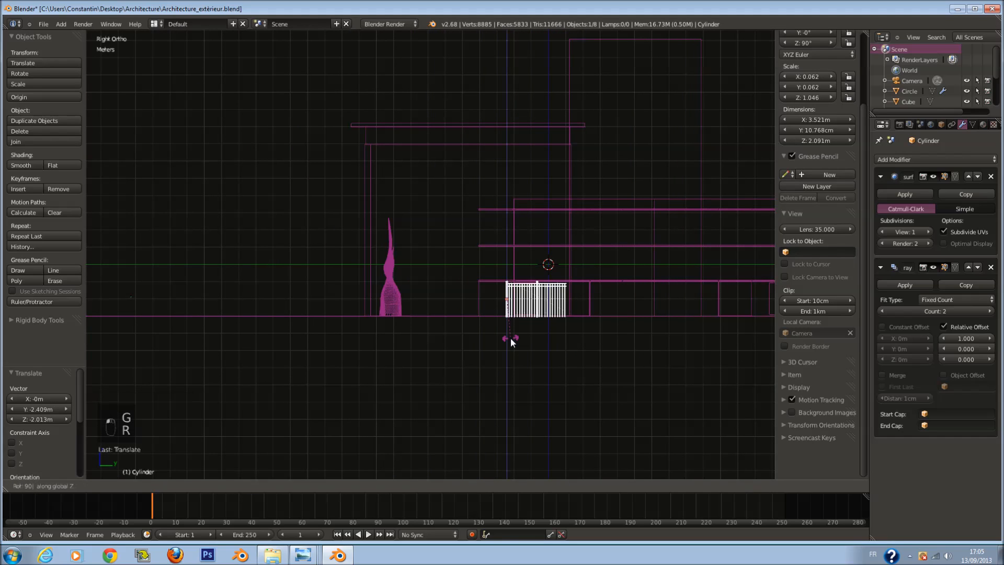
pyautogui.press('Return')
# Step: Select the railing's whole mesh in edit mode and turn on the edge length display
pyautogui.press('KP_Decimal')
pyautogui.press('Tab')
pyautogui.press('a')
pyautogui.press('a')
pyautogui.press('a')
pyautogui.press('a')
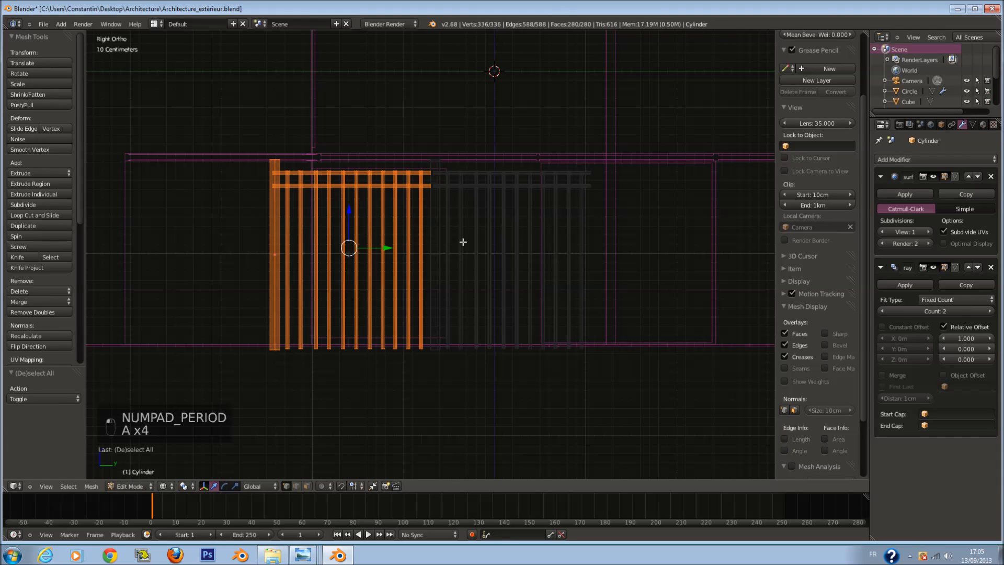
pyautogui.keyDown('ctrl'); pyautogui.scroll(-4, 463, 242); pyautogui.keyUp('ctrl')
pyautogui.scroll(2, 464, 242)
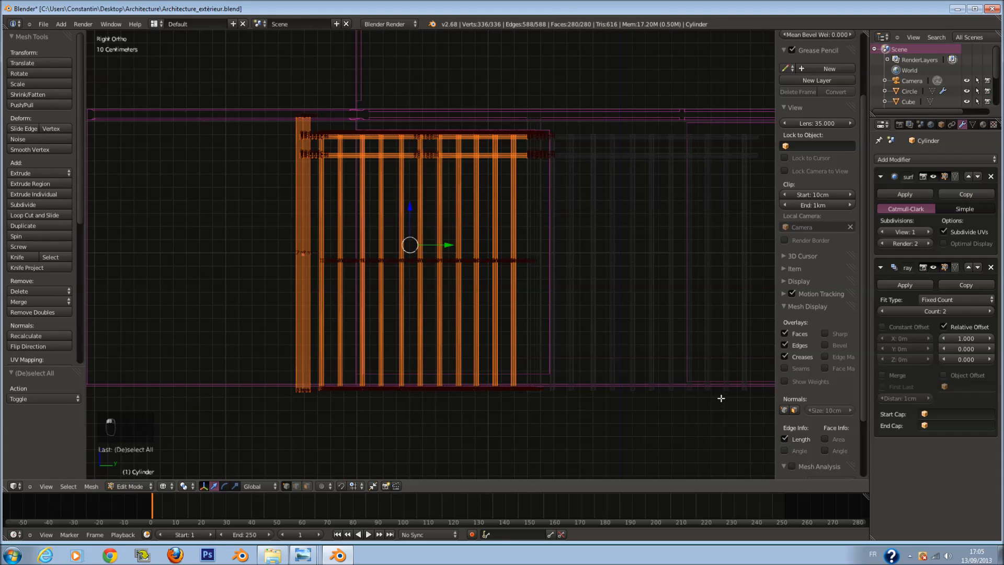
# Step: Scale the railing mesh down and move it about -1.06 m in Y and -54 cm in Z
pyautogui.keyDown('ctrl'); pyautogui.scroll(-4, 576, 319); pyautogui.keyUp('ctrl')
pyautogui.keyDown('shift'); pyautogui.scroll(4, 465, 251); pyautogui.keyUp('shift')
pyautogui.scroll(2, 453, 245)
pyautogui.keyDown('ctrl'); pyautogui.scroll(-5, 446, 251); pyautogui.keyUp('ctrl')
pyautogui.scroll(-6, 502, 324)
pyautogui.scroll(3, 540, 344)
pyautogui.press('s')
pyautogui.press('s')
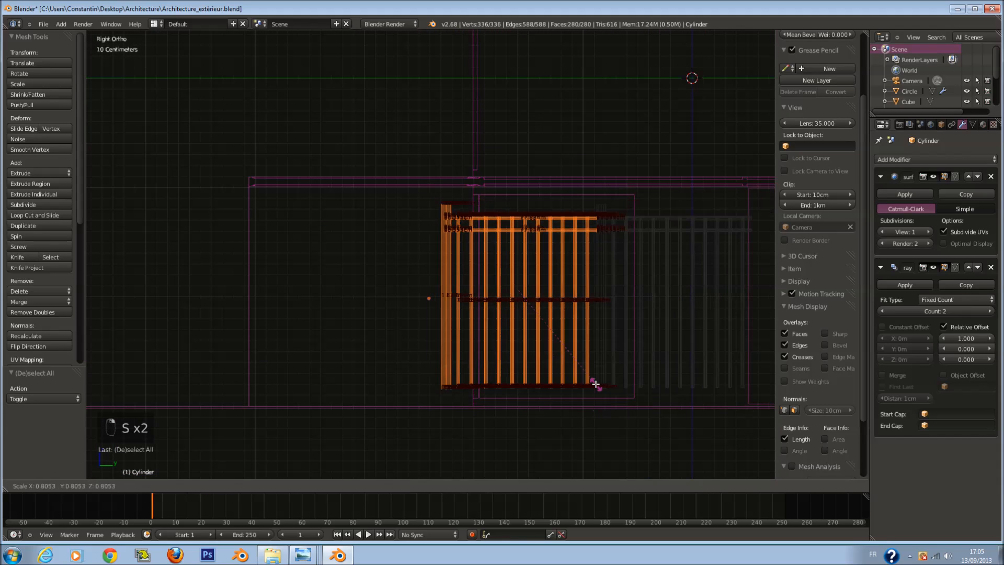
pyautogui.click(520, 285)
pyautogui.press('g')
pyautogui.click(460, 390)
# Step: Scale the railing mesh down twice more, by 0.736 and by 0.8
pyautogui.press('KP_Decimal')
pyautogui.press('s')
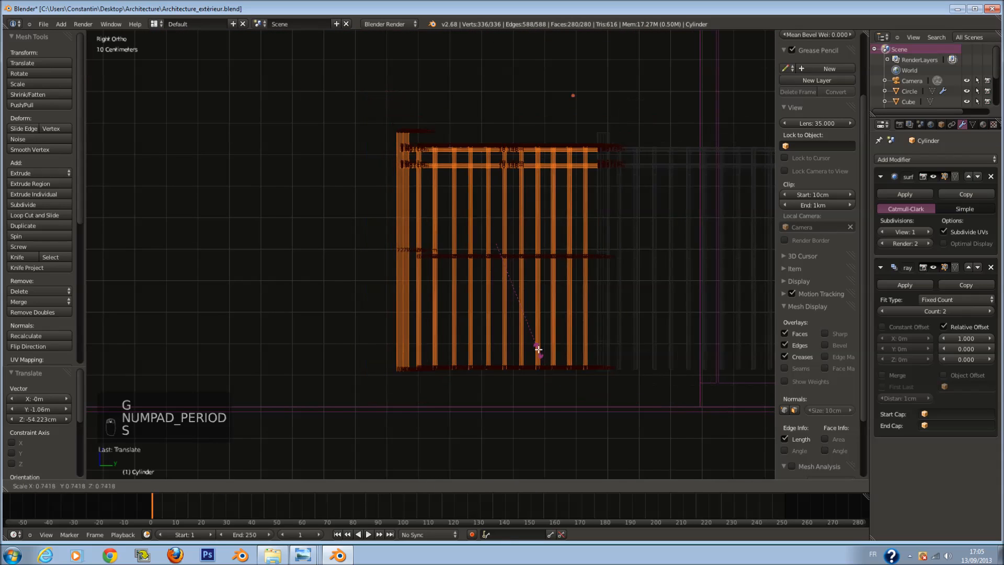
pyautogui.click(539, 349)
pyautogui.scroll(3, 540, 347)
pyautogui.scroll(-3, 542, 349)
pyautogui.press('s')
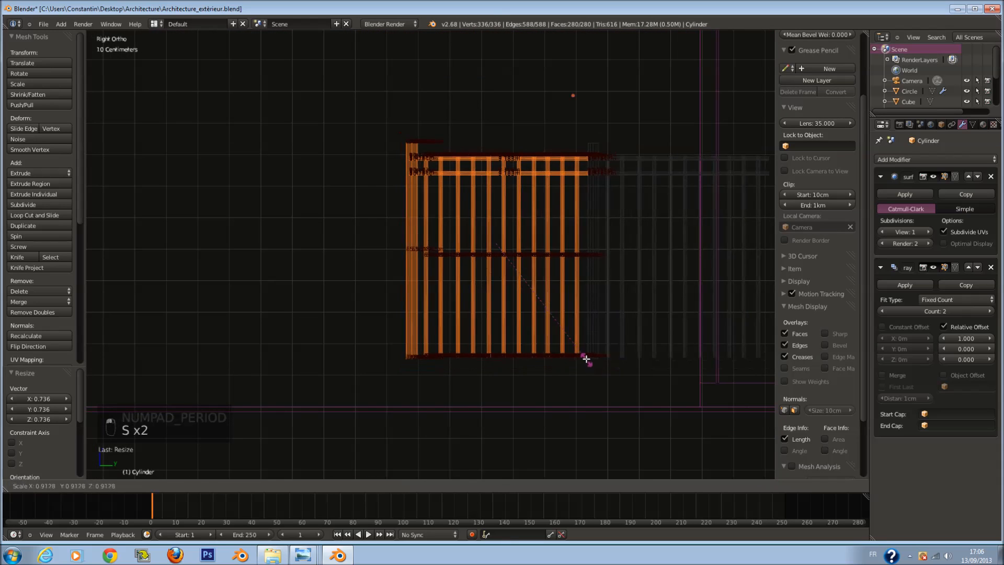
pyautogui.click(572, 338)
pyautogui.scroll(3, 576, 341)
pyautogui.scroll(-4, 575, 341)
pyautogui.scroll(1, 560, 330)
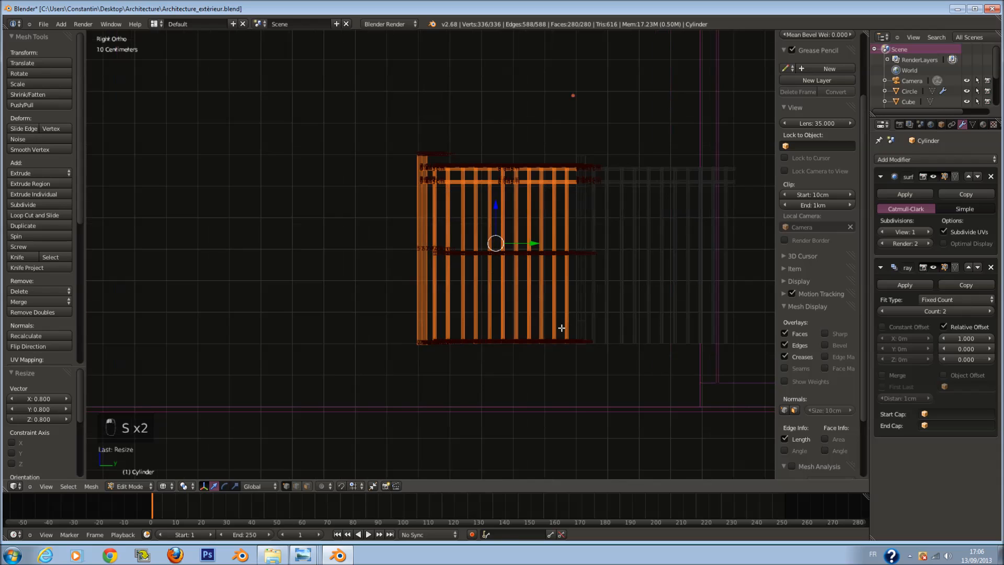
# Step: Move the railing mesh about -11 cm in Y and -20 cm in Z onto the ground line
pyautogui.press('g')
pyautogui.click(523, 396)
pyautogui.press('z')
pyautogui.scroll(-4, 497, 336)
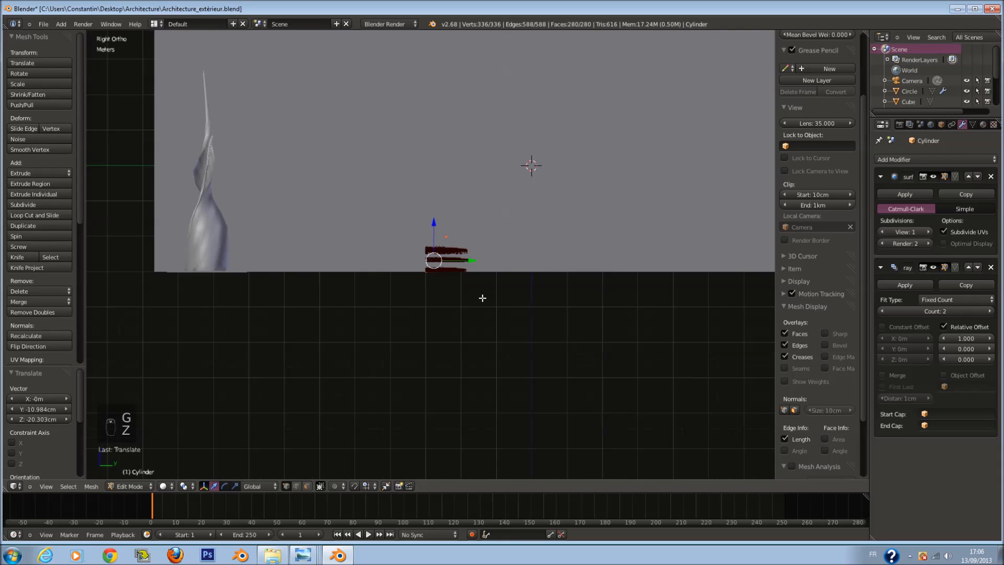
pyautogui.press('z')
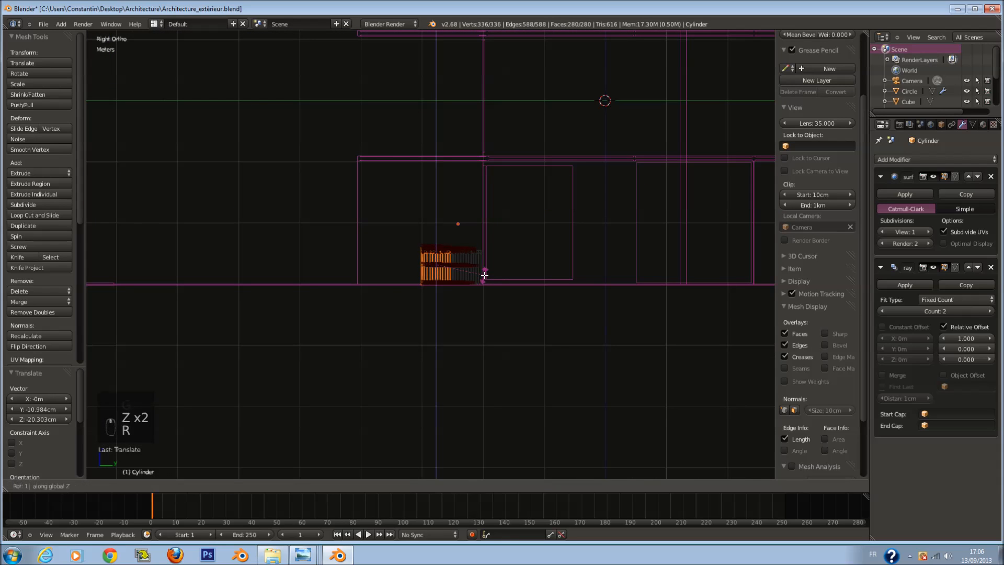
pyautogui.press('Escape')
# Step: Leave edit mode and move the railing about 10.98 m in X and -1.99 m in Y, beside the building
pyautogui.scroll(8, 392, 269)
pyautogui.moveTo(404, 294); pyautogui.dragTo(487, 340, button='middle')
pyautogui.scroll(-5, 486, 340)
pyautogui.press('Tab')
pyautogui.scroll(2, 510, 316)
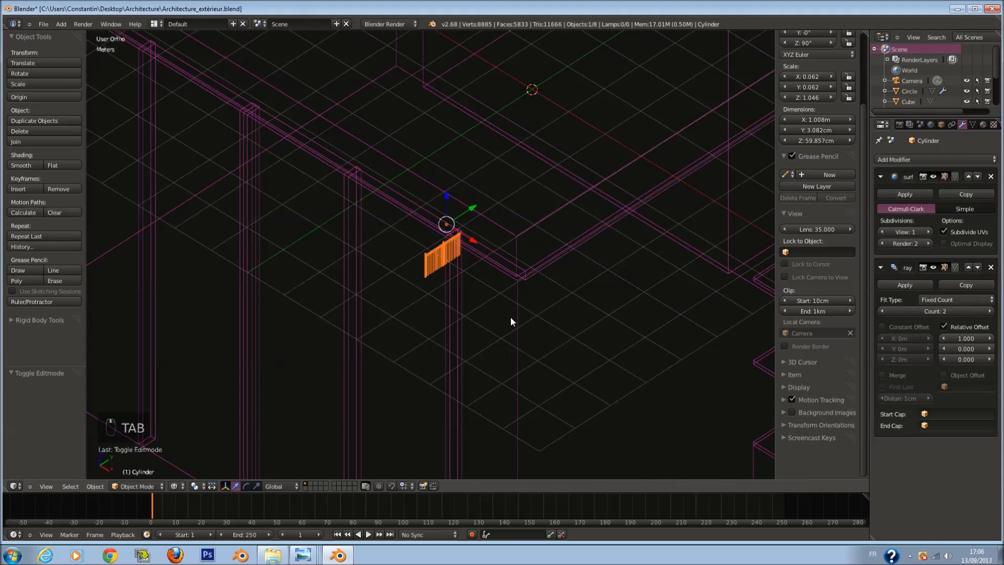
pyautogui.scroll(4, 484, 274)
pyautogui.moveTo(484, 274); pyautogui.dragTo(466, 272, button='middle')
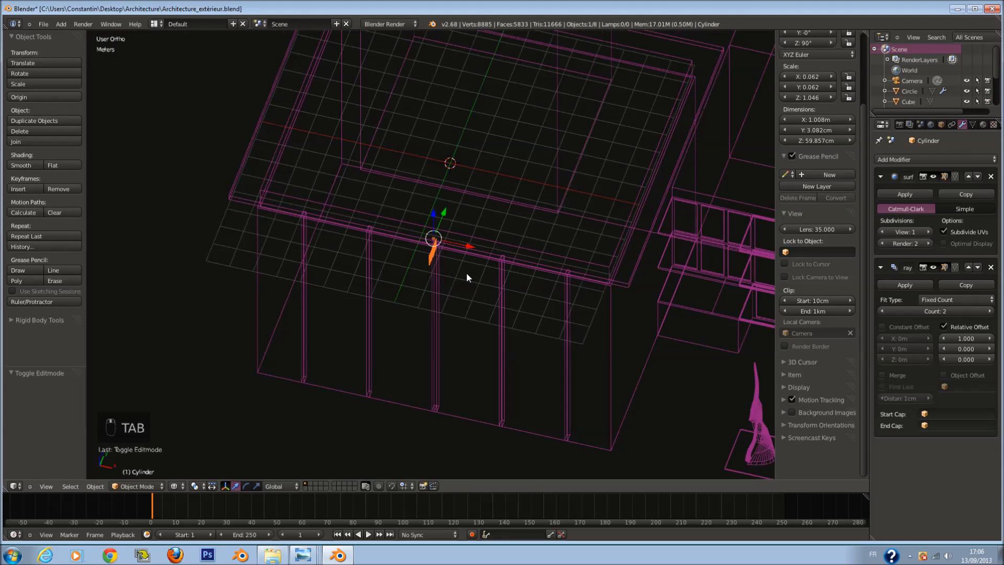
pyautogui.press('KP_7')
pyautogui.scroll(-1, 466, 271)
pyautogui.scroll(1, 505, 313)
pyautogui.press('g')
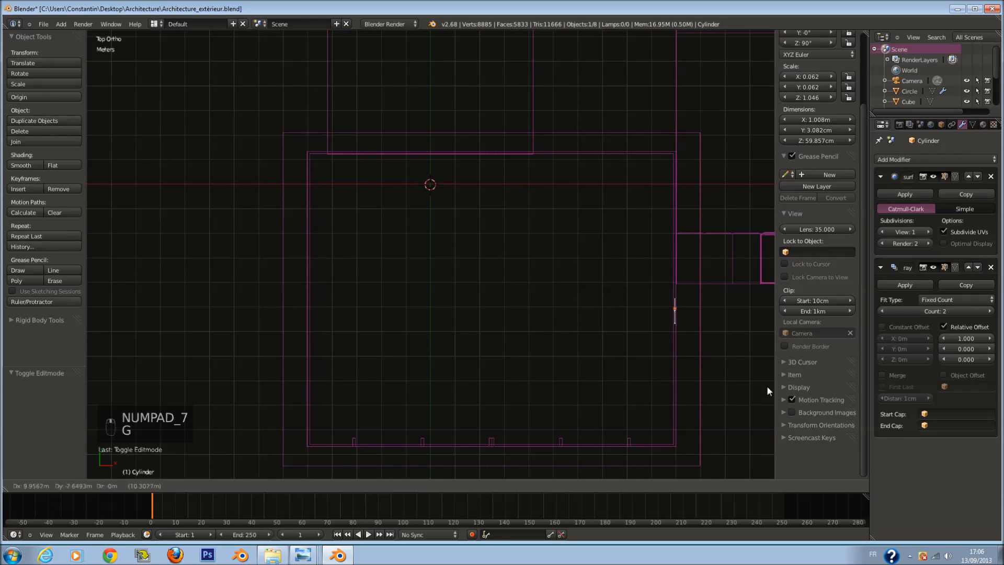
pyautogui.click(792, 370)
# Step: Fine-tune the railing's position along the Y axis, finishing with a 1.411 cm shift
pyautogui.press('KP_Decimal')
pyautogui.scroll(1, 451, 119)
pyautogui.moveTo(452, 119); pyautogui.dragTo(421, 98, button='middle')
pyautogui.scroll(-3, 450, 141)
pyautogui.press('z')
pyautogui.press('z')
pyautogui.moveTo(484, 126); pyautogui.dragTo(477, 127)
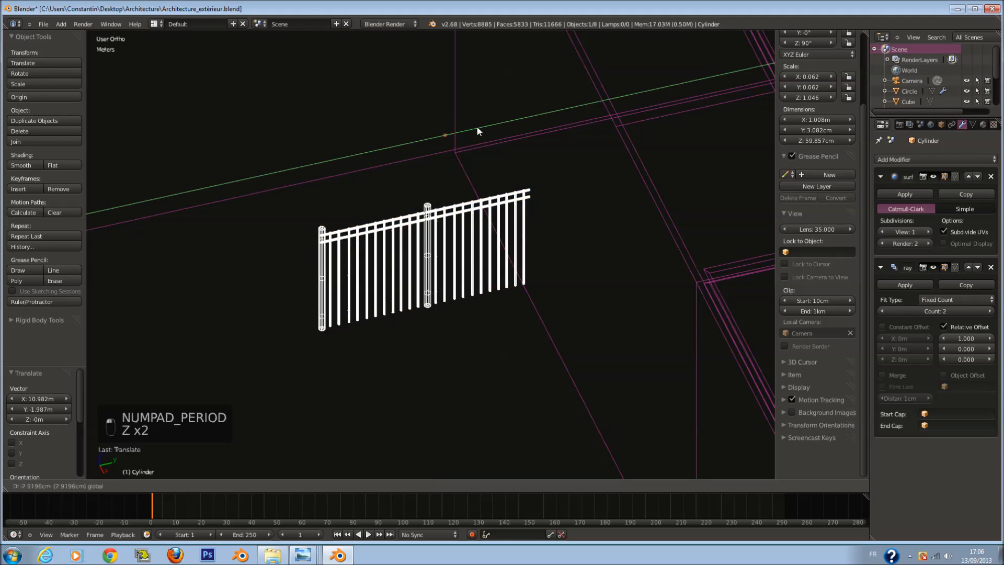
pyautogui.click(477, 133)
pyautogui.press('z')
pyautogui.moveTo(486, 143)
pyautogui.mouseDown(button='middle')
pyautogui.moveTo(456, 139)
pyautogui.moveTo(453, 130)
pyautogui.moveTo(465, 129)
pyautogui.mouseUp(button='middle')
pyautogui.moveTo(466, 129); pyautogui.dragTo(473, 126)
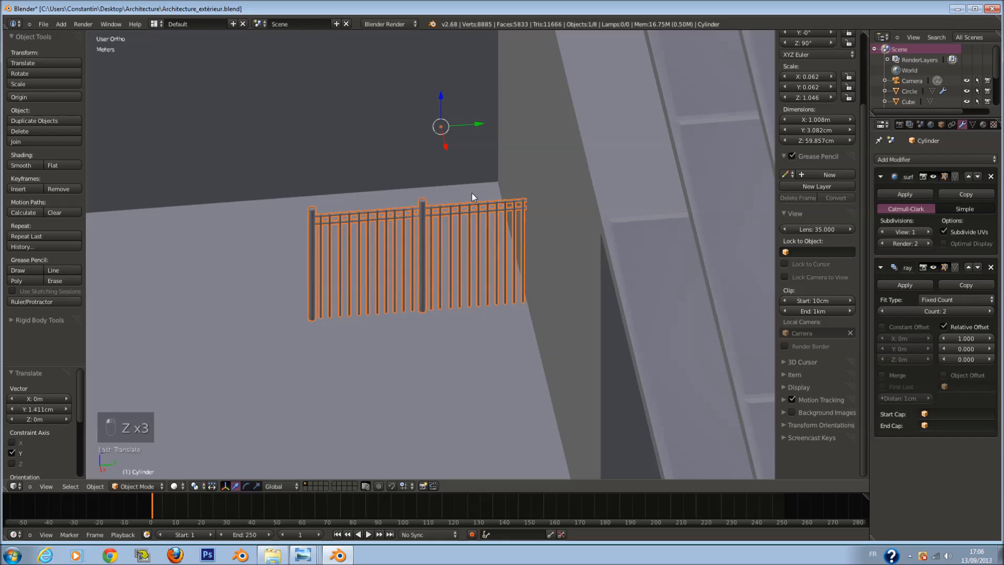
# Step: Show the scene as wireframe from above and set the railing's array count to 4
pyautogui.press('KP_7')
pyautogui.press('Tab')
pyautogui.press('z')
pyautogui.press('a')
pyautogui.press('a')
pyautogui.press('a')
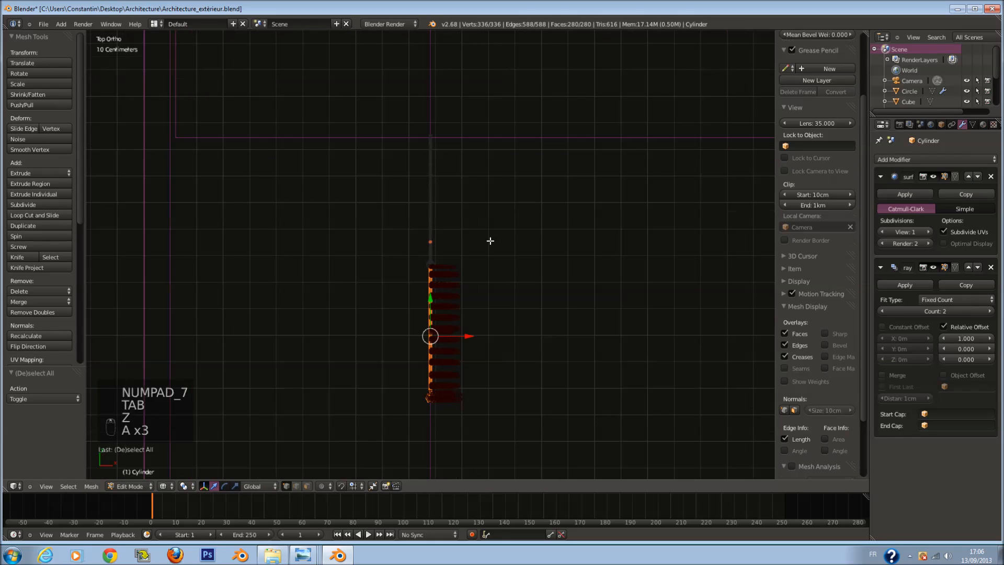
pyautogui.scroll(-4, 490, 241)
pyautogui.press('Tab')
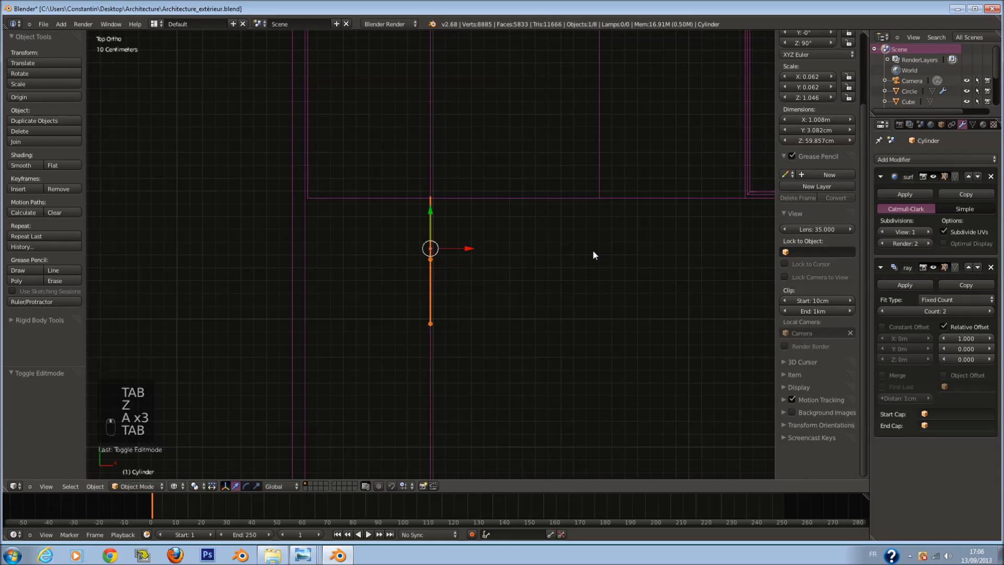
pyautogui.click(990, 312)
pyautogui.scroll(-2, 519, 261)
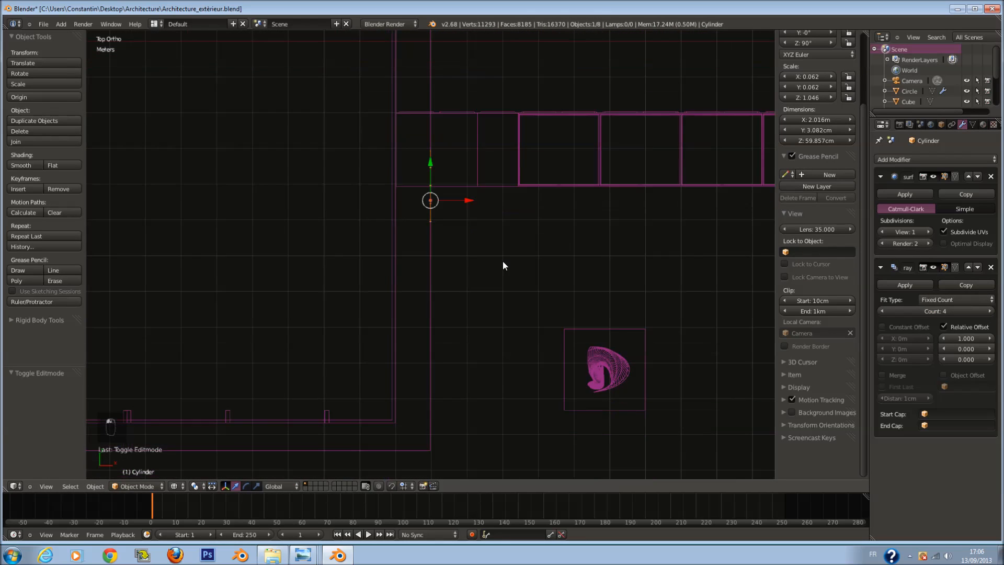
# Step: Move the railing about -6.29 m along Y to the front corner of the building's base
pyautogui.keyDown('shift'); pyautogui.scroll(-2, 503, 261); pyautogui.keyUp('shift')
pyautogui.moveTo(430, 101); pyautogui.dragTo(458, 325)
pyautogui.scroll(-2, 377, 204)
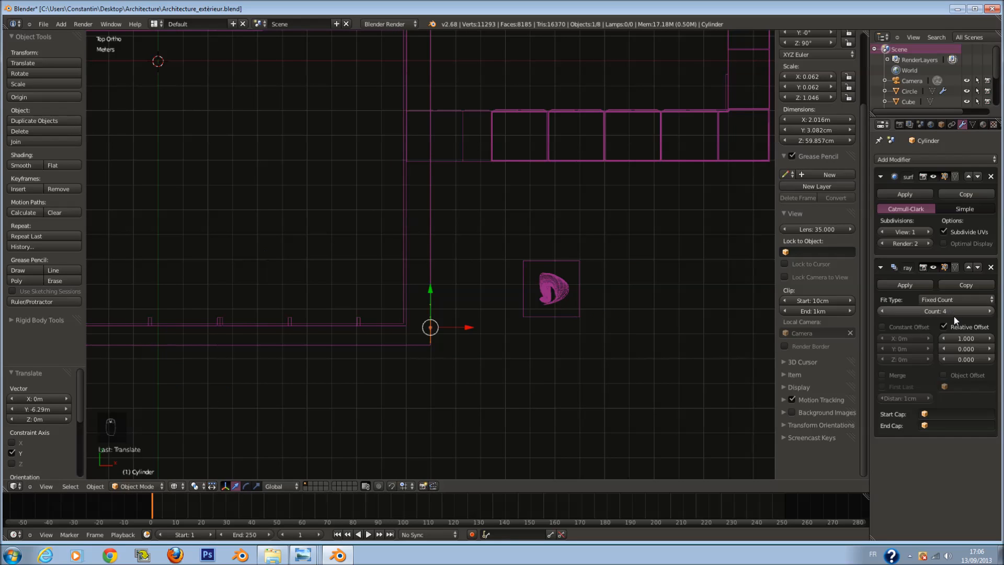
# Step: Set the railing's array count to 15 so it reaches the stairs, and save the file
pyautogui.moveTo(601, 293); pyautogui.dragTo(527, 193, button='middle')
pyautogui.press('z')
pyautogui.moveTo(981, 310); pyautogui.dragTo(983, 309)
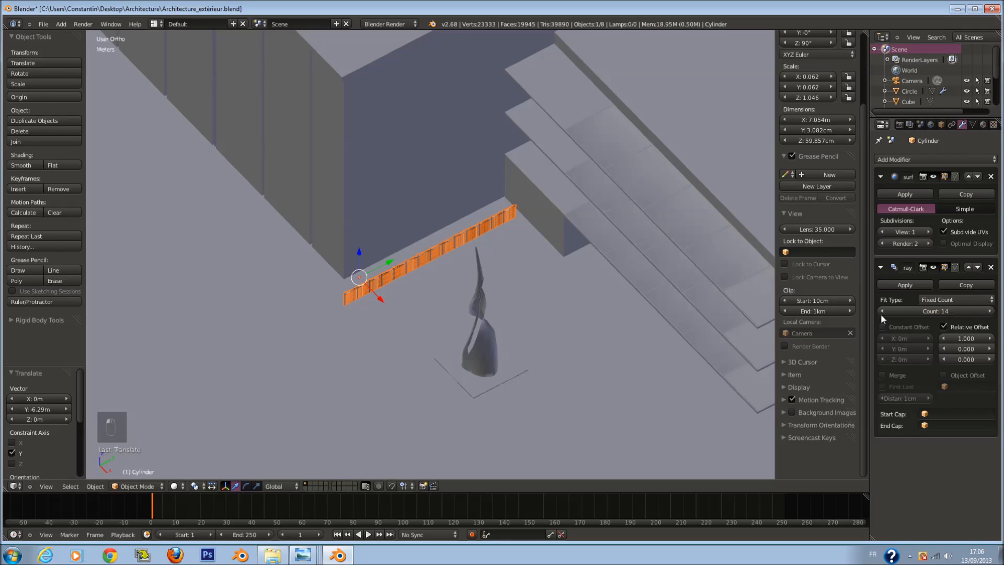
pyautogui.click(988, 311)
pyautogui.scroll(1, 651, 334)
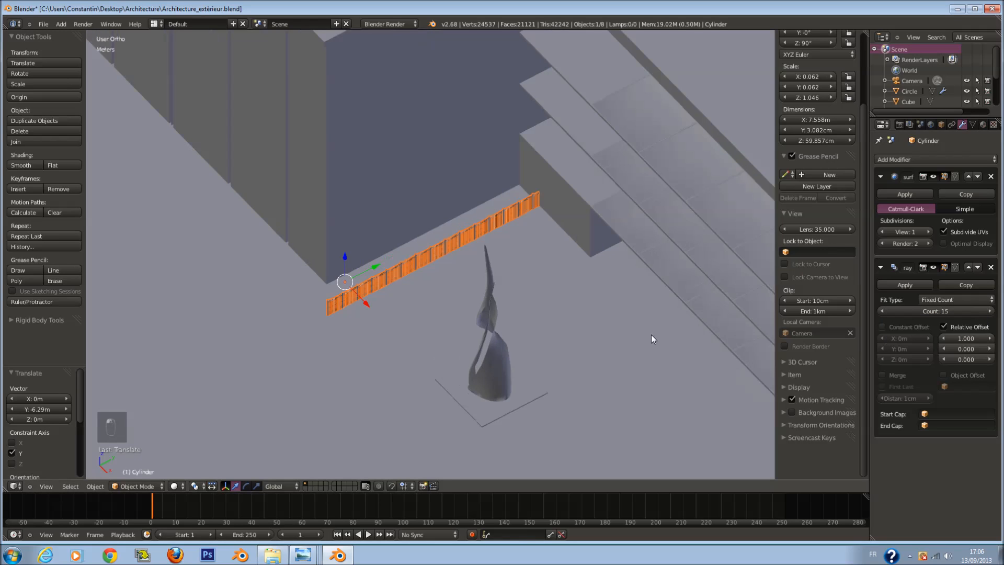
pyautogui.scroll(3, 651, 334)
pyautogui.hotkey('ctrl', 's')
# Step: Shift the railing about -12.3 cm along Y to align its end with the base's front corner
pyautogui.moveTo(551, 334); pyautogui.dragTo(469, 311, button='middle')
pyautogui.press('Tab')
pyautogui.press('Tab')
pyautogui.press('KP_7')
pyautogui.press('z')
pyautogui.scroll(-3, 495, 311)
pyautogui.scroll(4, 495, 312)
pyautogui.scroll(-1, 496, 313)
pyautogui.keyDown('shift'); pyautogui.scroll(-4, 458, 321); pyautogui.keyUp('shift')
pyautogui.scroll(7, 475, 295)
pyautogui.keyDown('shift'); pyautogui.scroll(-5, 510, 284); pyautogui.keyUp('shift')
pyautogui.moveTo(528, 288); pyautogui.dragTo(534, 296)
# Step: Duplicate the railing, rotate the copy 90° and save the file
pyautogui.scroll(-5, 544, 293)
pyautogui.scroll(-4, 542, 287)
pyautogui.keyDown('shift'); pyautogui.scroll(3, 476, 250); pyautogui.keyUp('shift')
pyautogui.hotkey('shift', 'd')
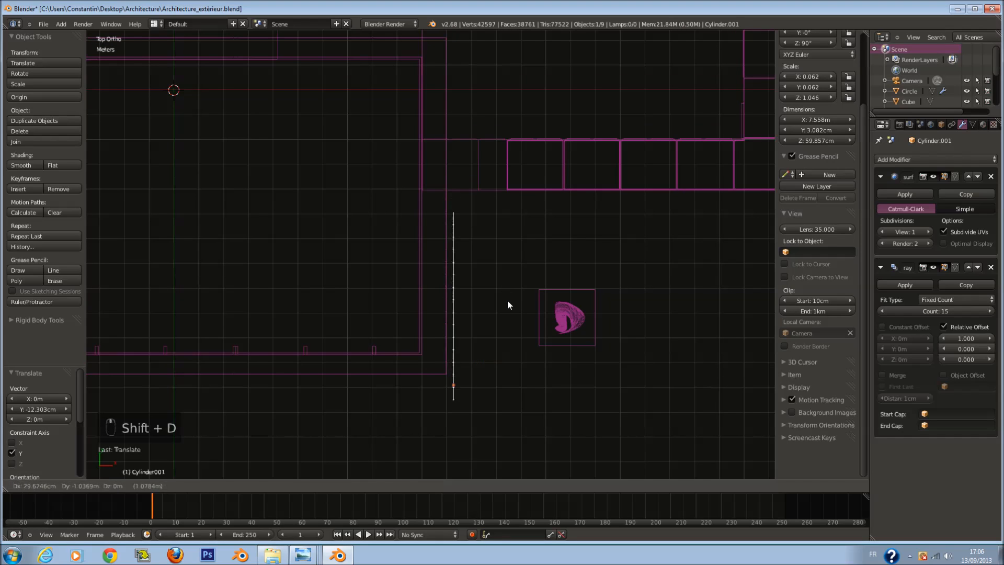
pyautogui.click(484, 315)
pyautogui.write('r90')
pyautogui.press('Return')
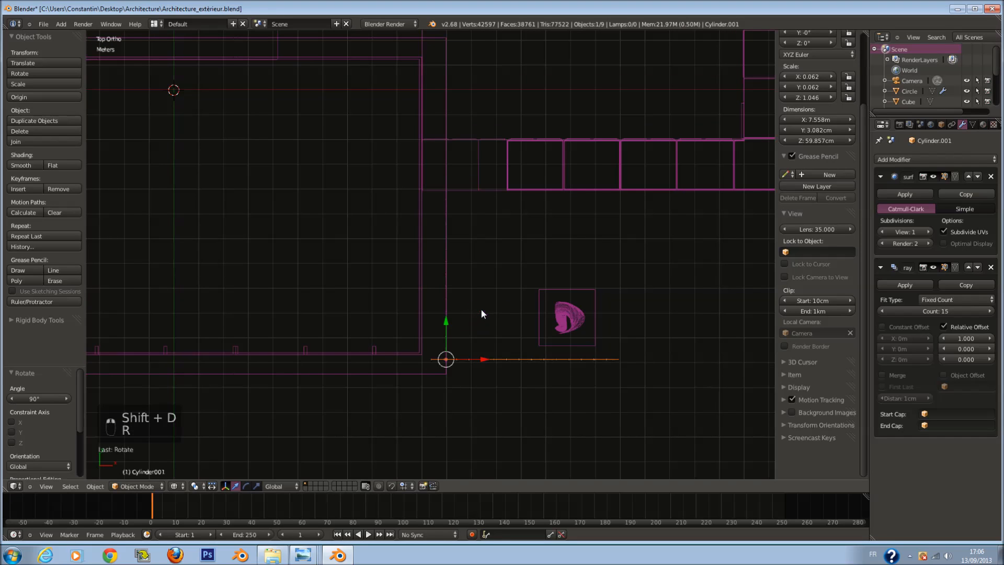
pyautogui.hotkey('ctrl', 's')
# Step: Move the copied railing onto the base's front edge, starting at the corner opposite the stairs, and save the file
pyautogui.scroll(3, 492, 316)
pyautogui.press('g')
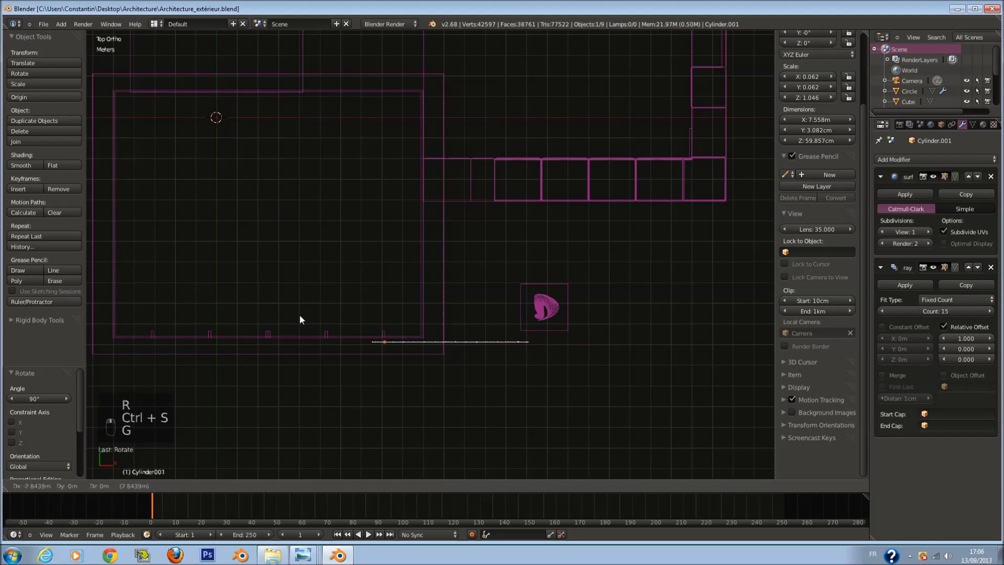
pyautogui.click(80, 328)
pyautogui.keyDown('shift'); pyautogui.moveTo(392, 336); pyautogui.dragTo(575, 273, button='middle'); pyautogui.keyUp('shift')
pyautogui.scroll(-1, 476, 344)
pyautogui.scroll(5, 477, 348)
pyautogui.press('g')
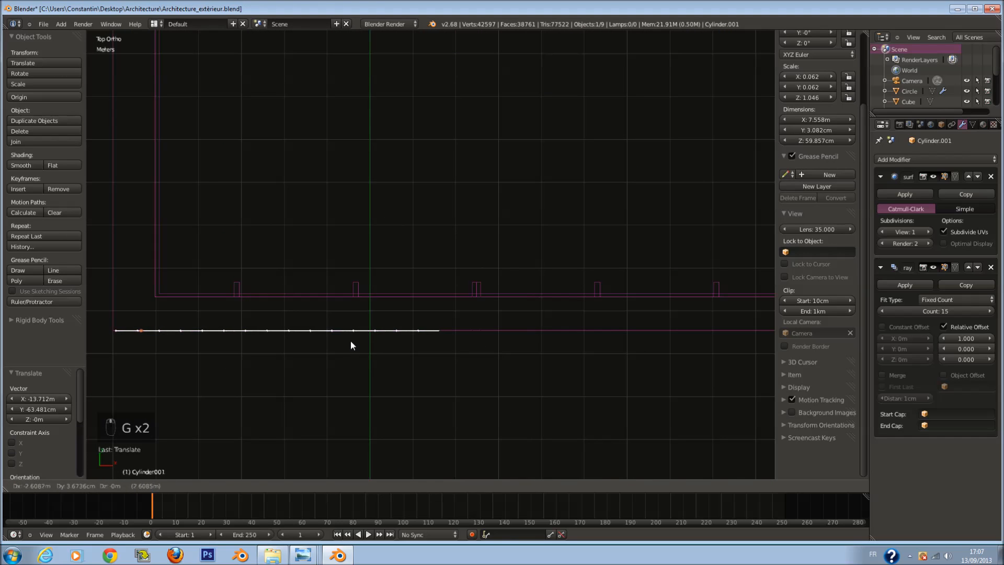
pyautogui.click(347, 340)
pyautogui.scroll(1, 470, 342)
pyautogui.keyDown('ctrl'); pyautogui.scroll(2, 565, 342); pyautogui.keyUp('ctrl')
pyautogui.hotkey('ctrl', 's')
# Step: Set the copied railing's array count to 33 to extend it along the front edge
pyautogui.scroll(-2, 737, 334)
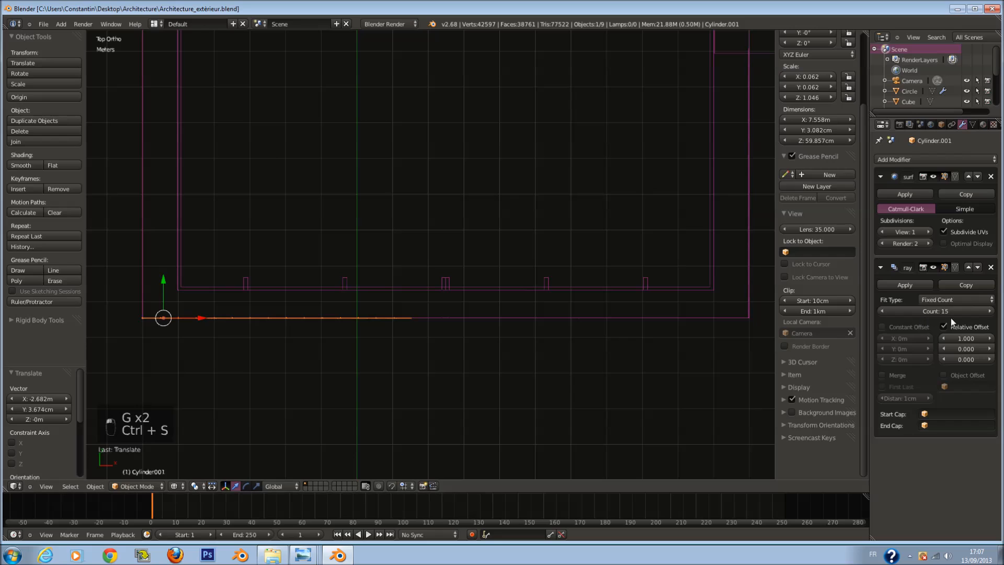
pyautogui.click(989, 311)
pyautogui.click(989, 311)
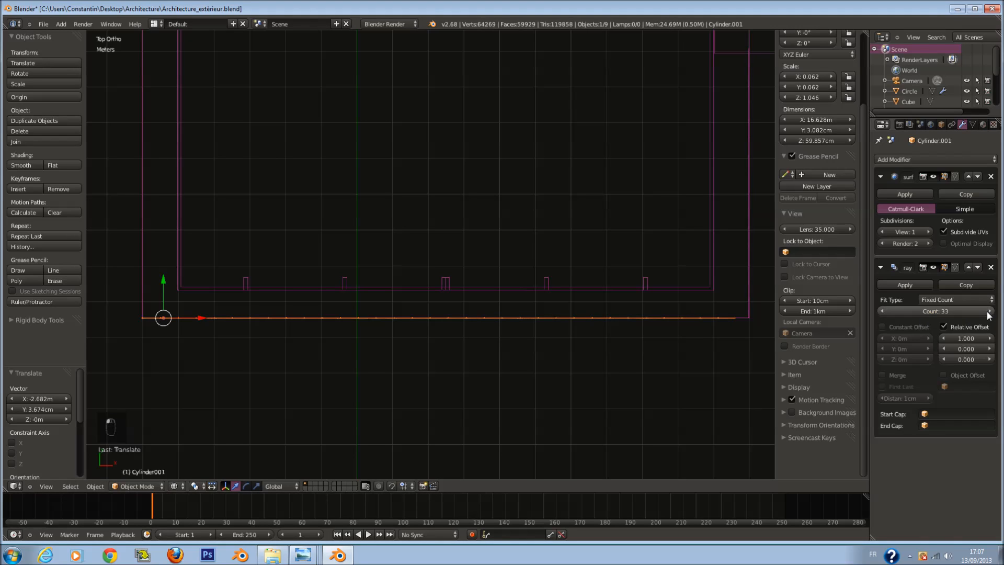
# Step: Set the front railing's array count to 34, save the file, and nudge the railing along X to centre it on the base edge
pyautogui.keyDown('ctrl'); pyautogui.scroll(-1, 551, 364); pyautogui.keyUp('ctrl')
pyautogui.hotkey('ctrl', 's')
pyautogui.moveTo(551, 364); pyautogui.dragTo(538, 284, button='middle')
pyautogui.press('z')
pyautogui.hotkey('ctrl', 's')
pyautogui.press('KP_7')
pyautogui.press('z')
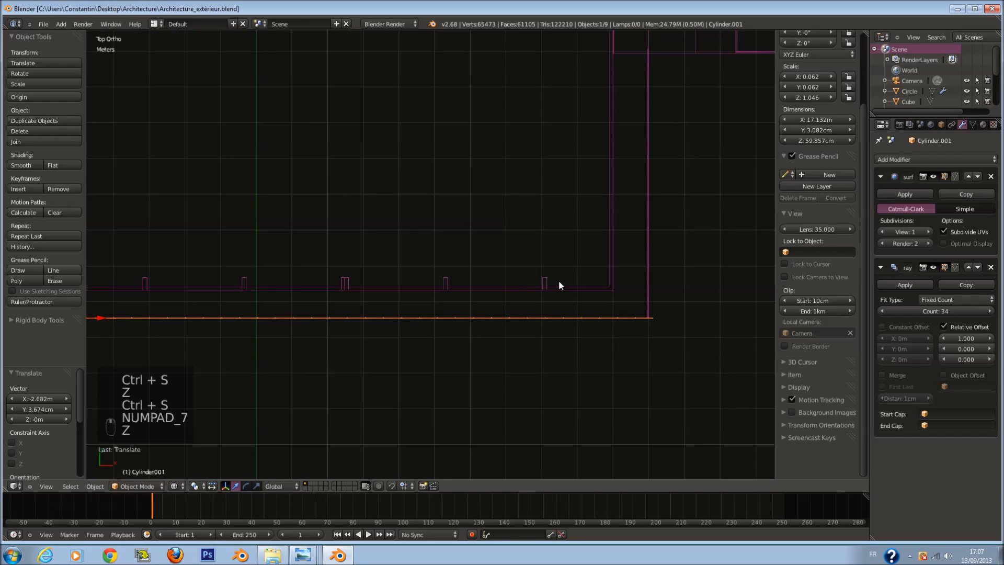
pyautogui.keyDown('ctrl'); pyautogui.scroll(-1, 563, 283); pyautogui.keyUp('ctrl')
pyautogui.moveTo(188, 313); pyautogui.dragTo(178, 314)
# Step: Select the line of ground-plane vertices running along Y just beyond the base's side opposite the stairs
pyautogui.rightClick(124, 294)
pyautogui.press('Tab')
pyautogui.scroll(-4, 381, 285)
pyautogui.press('Tab')
pyautogui.rightClick(180, 280)
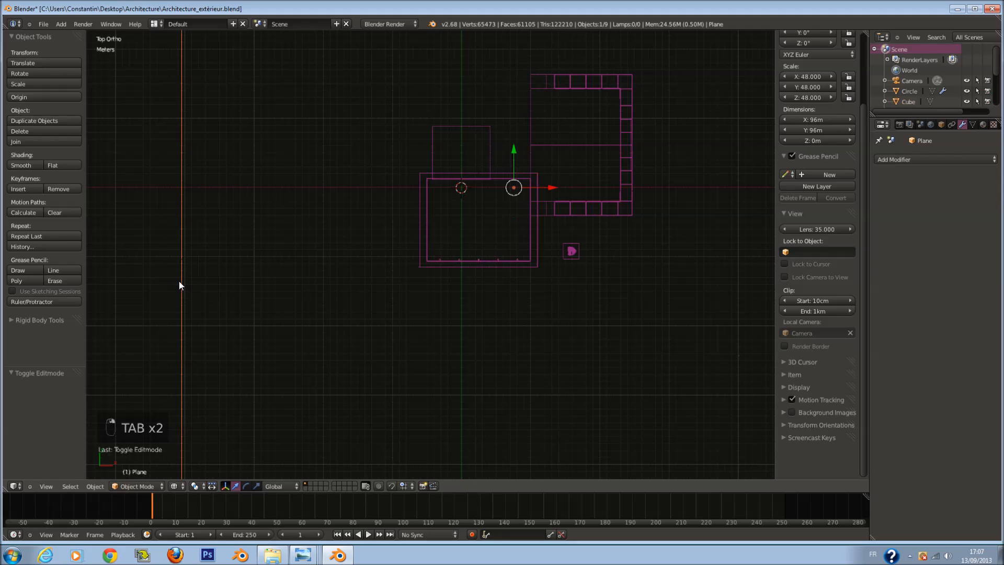
pyautogui.press('Tab')
pyautogui.scroll(-4, 242, 292)
pyautogui.press('a')
pyautogui.press('a')
pyautogui.press('a')
pyautogui.press('a')
pyautogui.press('a')
pyautogui.press('a')
pyautogui.press('a')
pyautogui.press('a')
pyautogui.press('c')
pyautogui.moveTo(405, 373); pyautogui.dragTo(403, 76)
pyautogui.rightClick(404, 76)
pyautogui.scroll(8, 390, 311)
pyautogui.scroll(3, 378, 173)
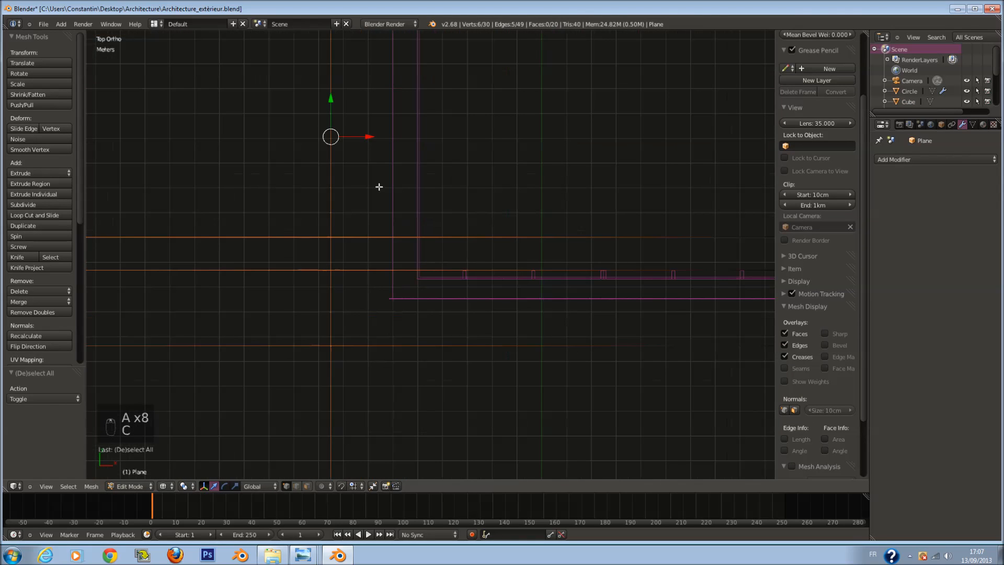
# Step: Examine the front railing's position against the ground plane's edges and the building, from above and at an angle
pyautogui.scroll(-1, 385, 162)
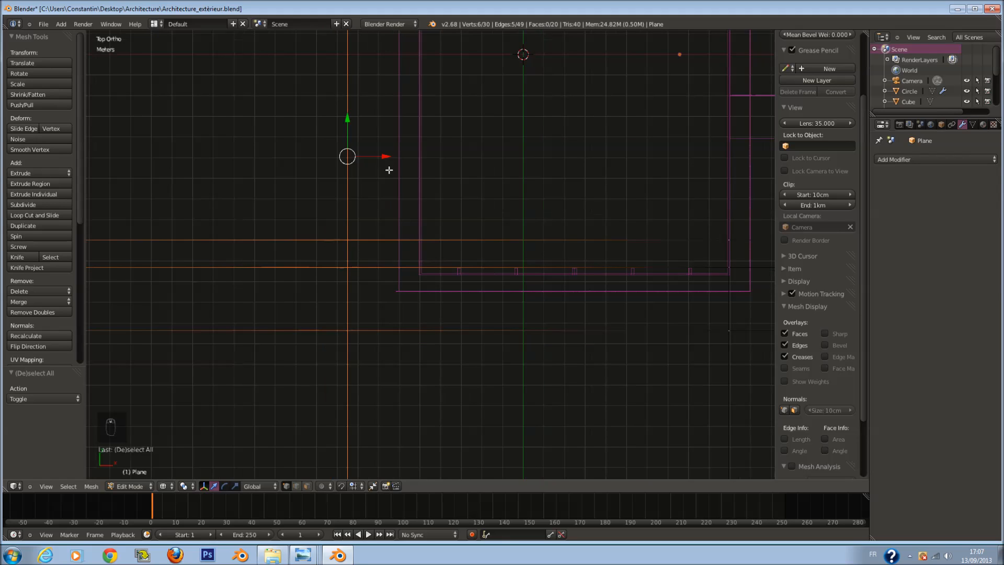
pyautogui.press('z')
pyautogui.press('z')
pyautogui.press('z')
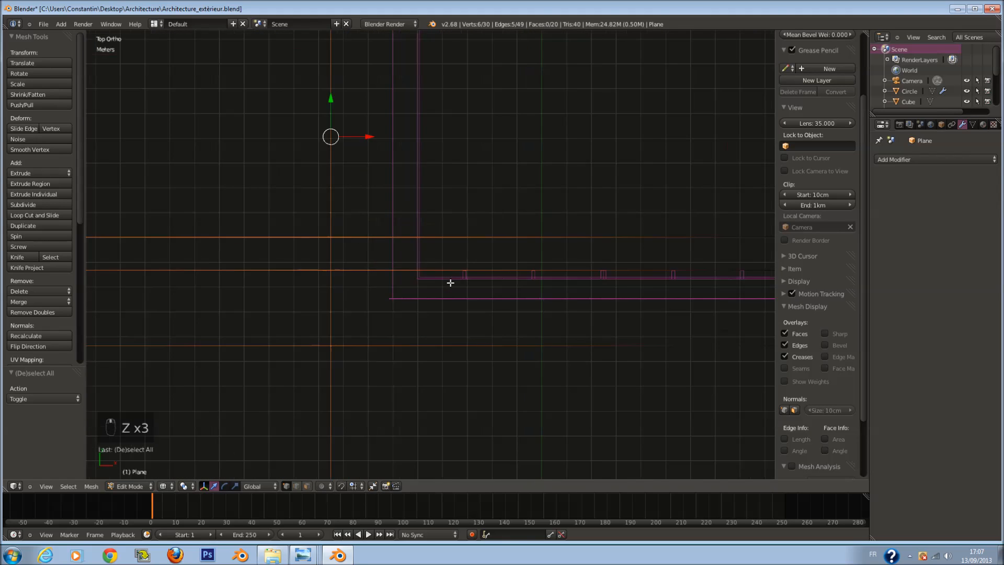
pyautogui.press('Tab')
pyautogui.moveTo(450, 281); pyautogui.dragTo(496, 271, button='middle')
pyautogui.press('Tab')
pyautogui.press('KP_7')
pyautogui.press('Tab')
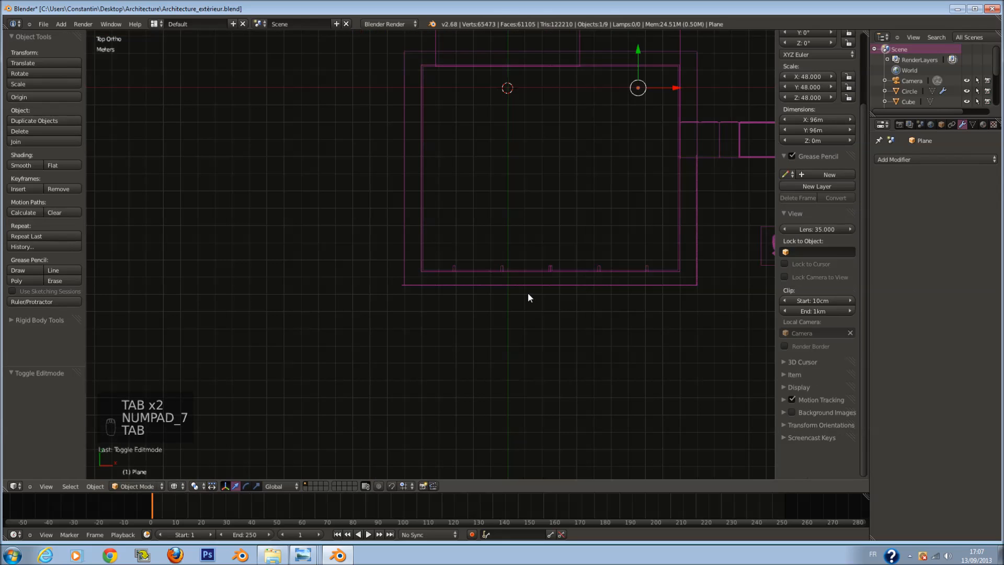
pyautogui.rightClick(523, 286)
pyautogui.press('Tab')
pyautogui.moveTo(490, 288); pyautogui.dragTo(469, 288, button='middle')
pyautogui.press('Tab')
pyautogui.rightClick(466, 288)
pyautogui.press('Tab')
pyautogui.press('Tab')
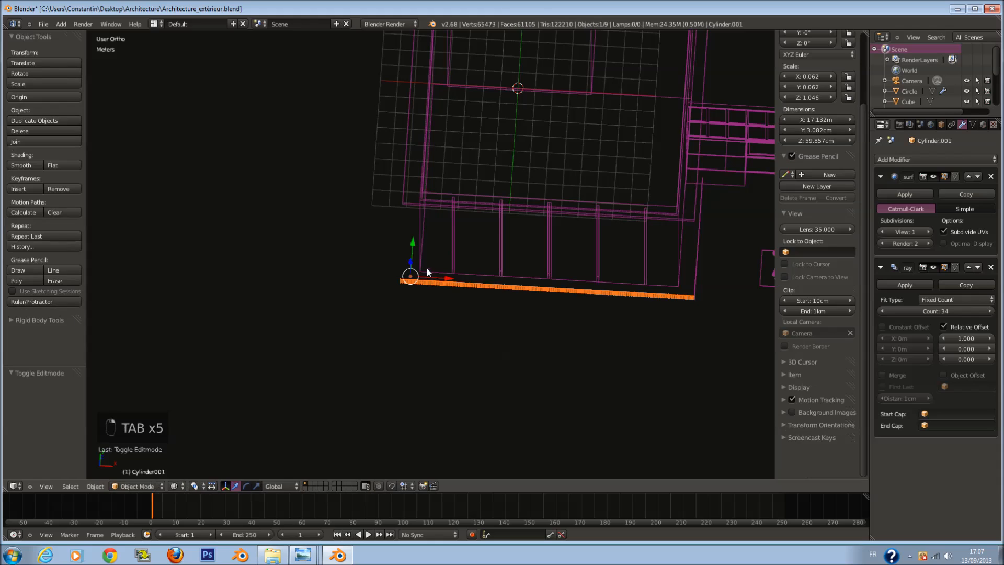
pyautogui.press('z')
pyautogui.press('KP_7')
pyautogui.press('z')
# Step: Snap the 3D cursor to the ground-plane vertex just outside the base's front corner opposite the stairs
pyautogui.scroll(-7, 381, 278)
pyautogui.rightClick(256, 345)
pyautogui.scroll(2, 262, 345)
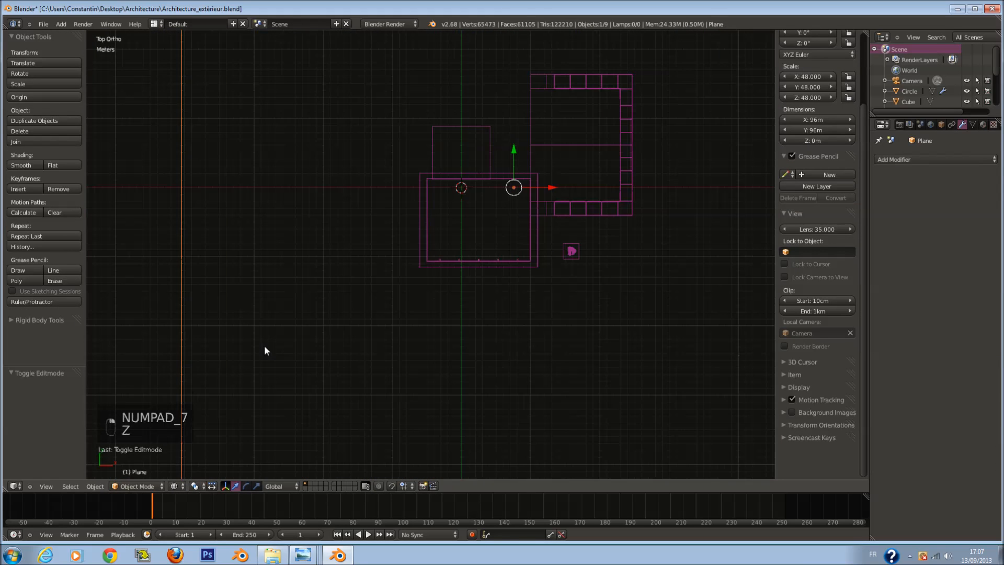
pyautogui.press('Tab')
pyautogui.scroll(1, 432, 283)
pyautogui.scroll(5, 396, 295)
pyautogui.keyDown('ctrl'); pyautogui.scroll(-4, 370, 331); pyautogui.keyUp('ctrl')
pyautogui.press('a')
pyautogui.press('a')
pyautogui.press('c')
pyautogui.click(406, 336)
pyautogui.rightClick(406, 336)
pyautogui.hotkey('shift', 's')
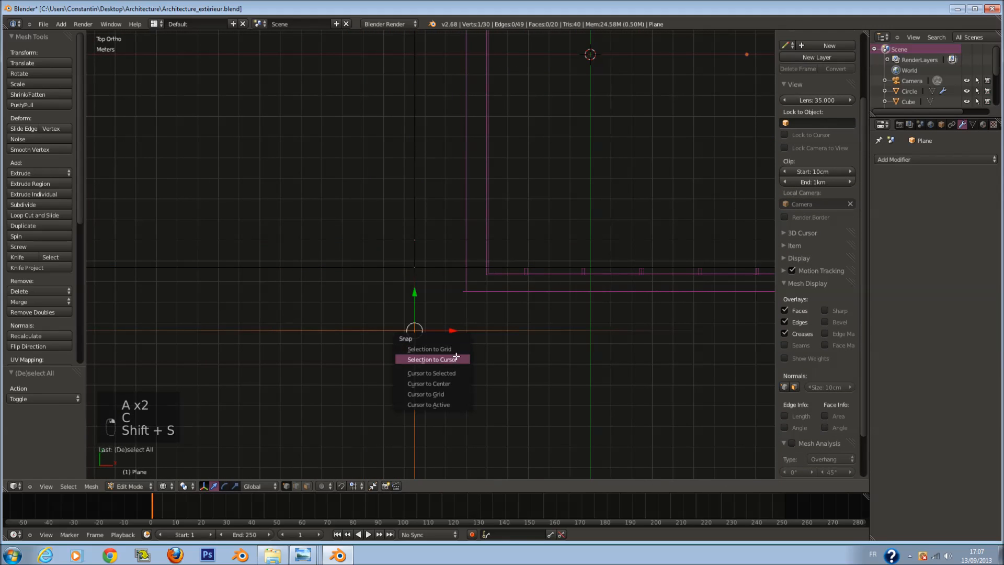
pyautogui.click(456, 371)
pyautogui.press('Tab')
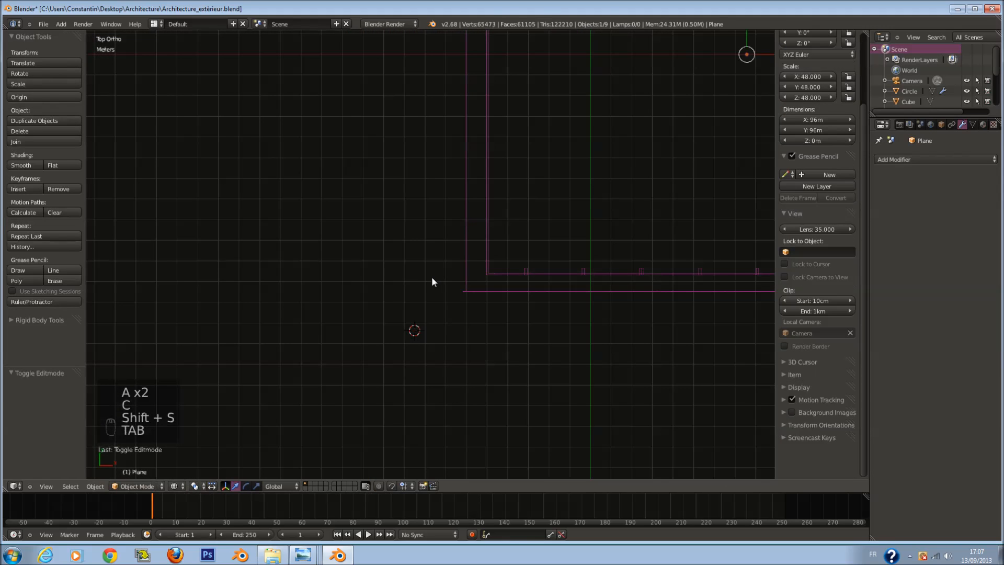
# Step: Move the front railing about -2.514 m in X and -1.904 m in Y so its end starts at the 3D cursor
pyautogui.rightClick(470, 288)
pyautogui.press('KP_7')
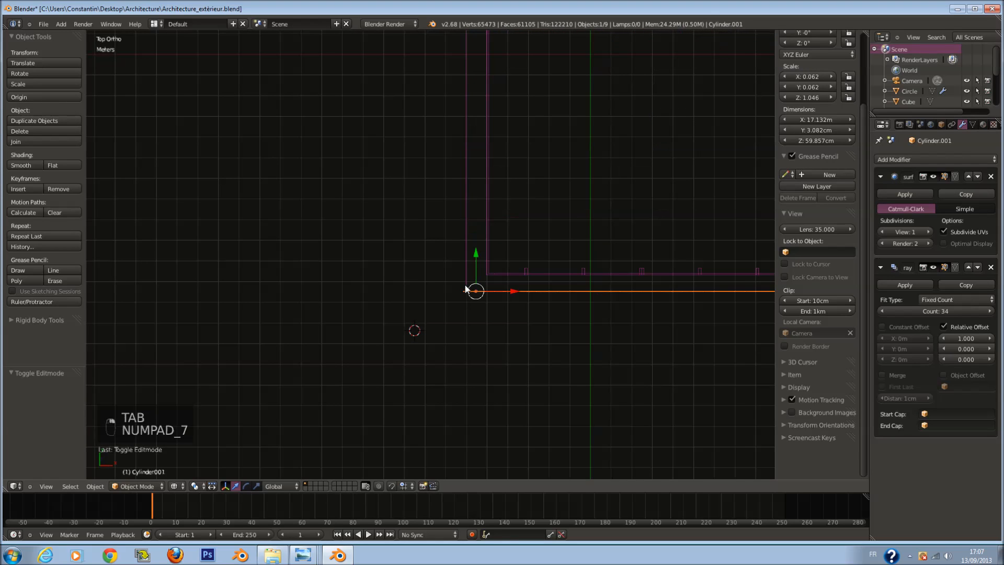
pyautogui.press('g')
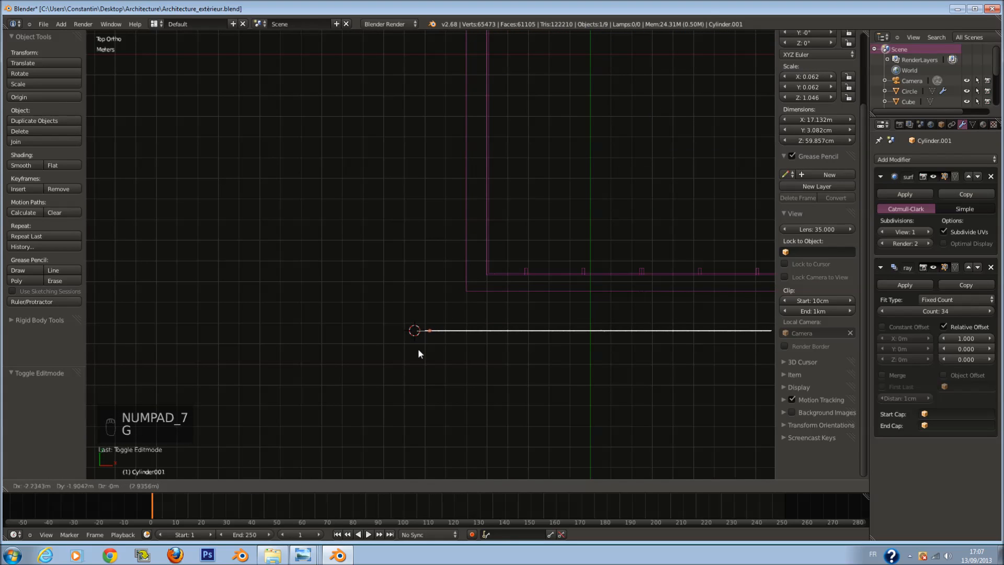
pyautogui.click(412, 348)
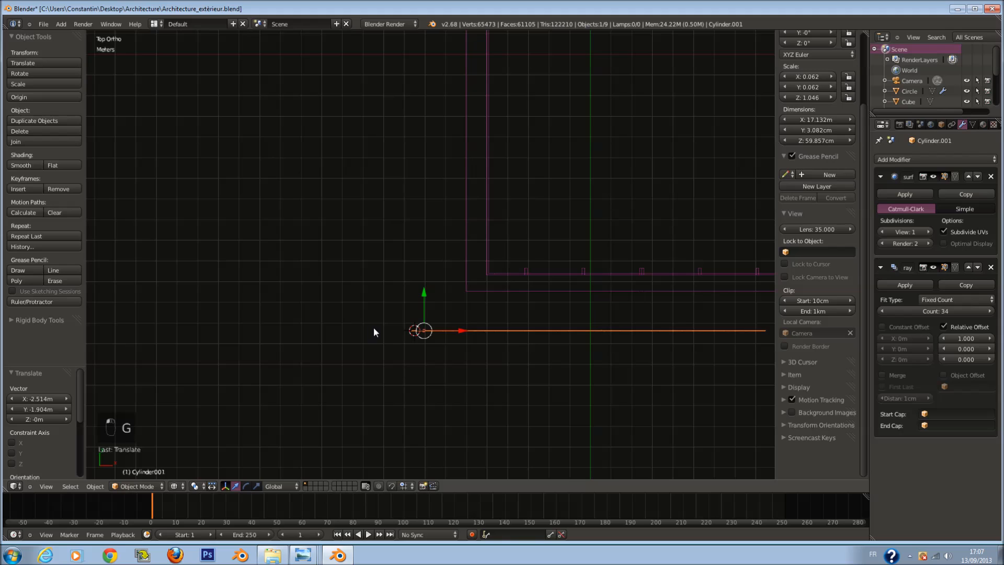
# Step: Examine the ground-plane vertices and the side railing around the base's front corner nearest the stairs
pyautogui.scroll(-4, 283, 328)
pyautogui.rightClick(160, 292)
pyautogui.press('Tab')
pyautogui.scroll(6, 430, 333)
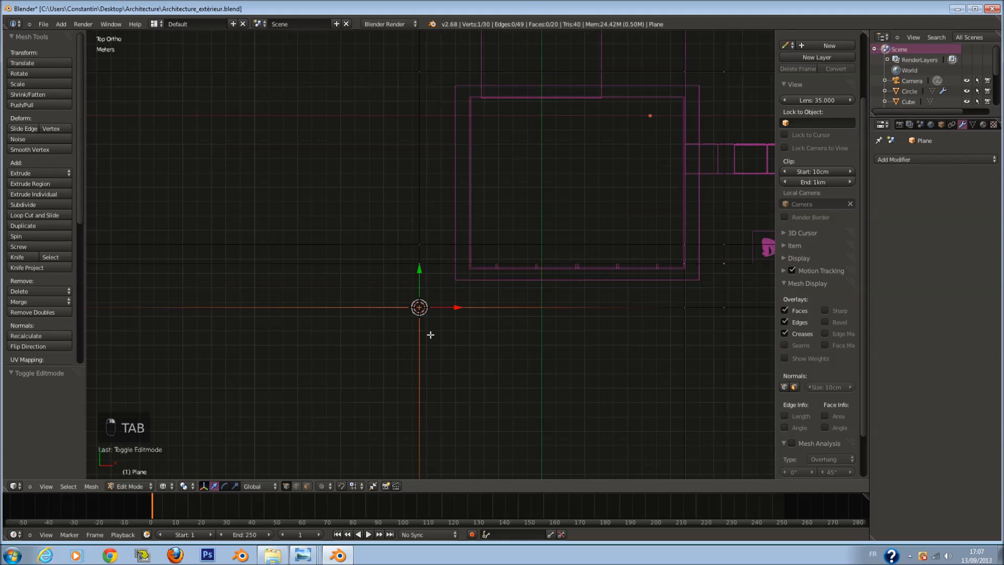
pyautogui.keyDown('ctrl'); pyautogui.scroll(6, 475, 353); pyautogui.keyUp('ctrl')
pyautogui.press('Tab')
pyautogui.keyDown('ctrl'); pyautogui.scroll(6, 478, 353); pyautogui.keyUp('ctrl')
pyautogui.press('Tab')
pyautogui.scroll(-2, 479, 354)
pyautogui.keyDown('ctrl'); pyautogui.scroll(5, 478, 354); pyautogui.keyUp('ctrl')
pyautogui.scroll(2, 465, 327)
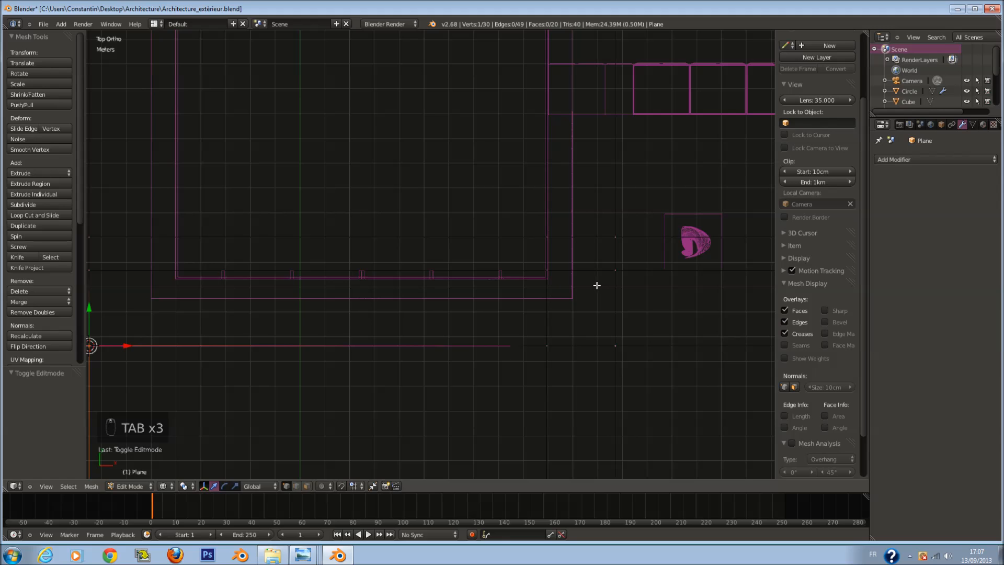
pyautogui.moveTo(587, 285); pyautogui.dragTo(570, 232, button='middle')
pyautogui.press('Tab')
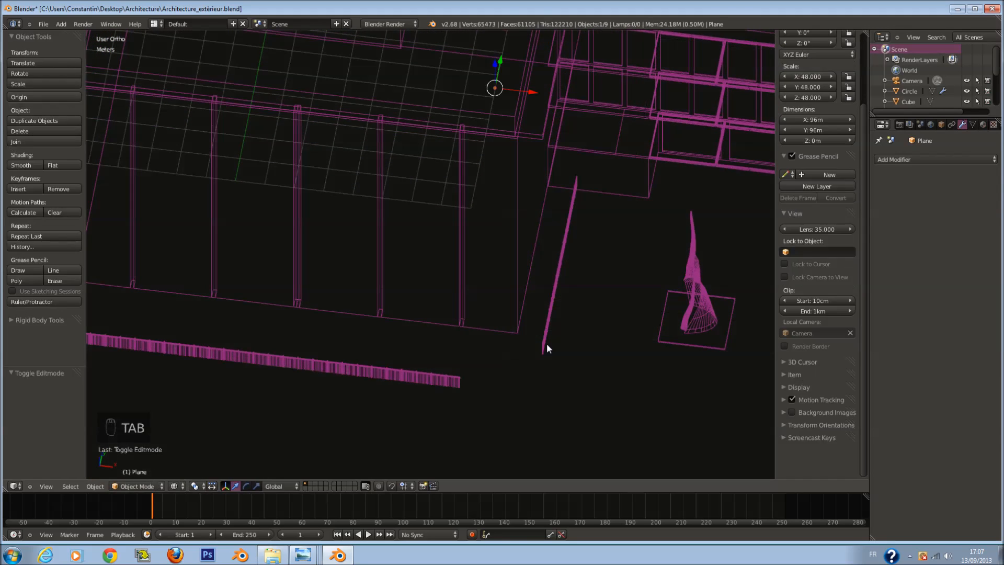
pyautogui.rightClick(547, 343)
pyautogui.press('Tab')
pyautogui.press('Tab')
# Step: Snap the 3D cursor to the ground-plane vertex outside the base's front corner on the stairs side
pyautogui.scroll(-3, 588, 355)
pyautogui.press('z')
pyautogui.rightClick(551, 369)
pyautogui.press('z')
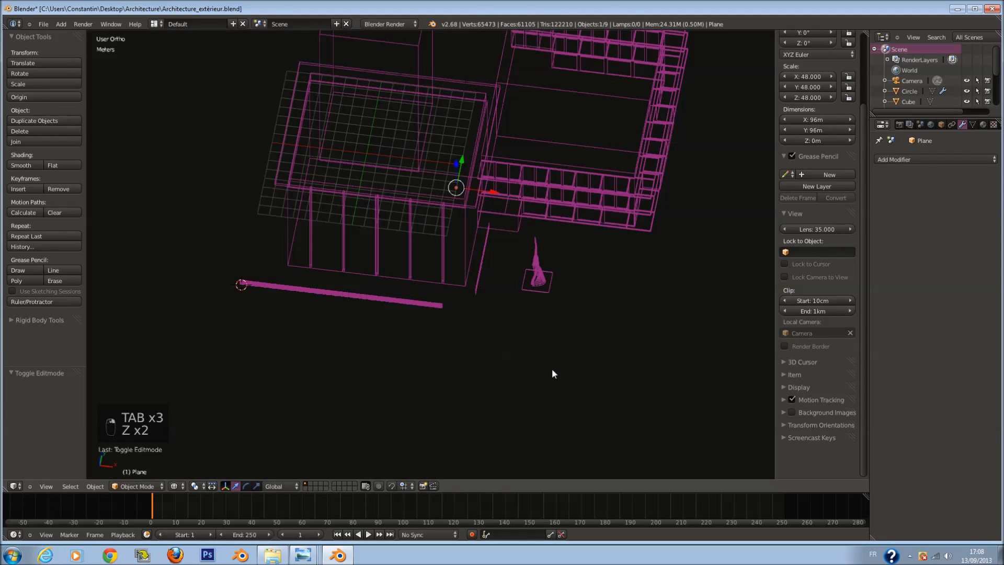
pyautogui.scroll(4, 567, 376)
pyautogui.press('Tab')
pyautogui.press('a')
pyautogui.press('a')
pyautogui.press('a')
pyautogui.press('a')
pyautogui.press('a')
pyautogui.press('a')
pyautogui.press('c')
pyautogui.rightClick(586, 401)
pyautogui.hotkey('shift', 's')
pyautogui.click(585, 402)
pyautogui.press('Tab')
# Step: Move the side railing outward from the base so its front end sits on the 3D cursor
pyautogui.rightClick(548, 339)
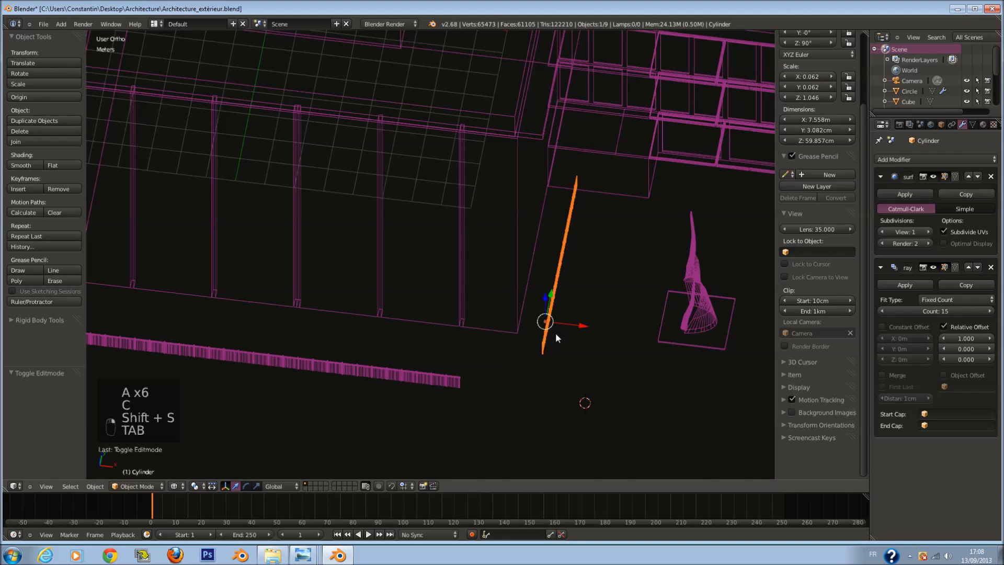
pyautogui.press('KP_7')
pyautogui.press('g')
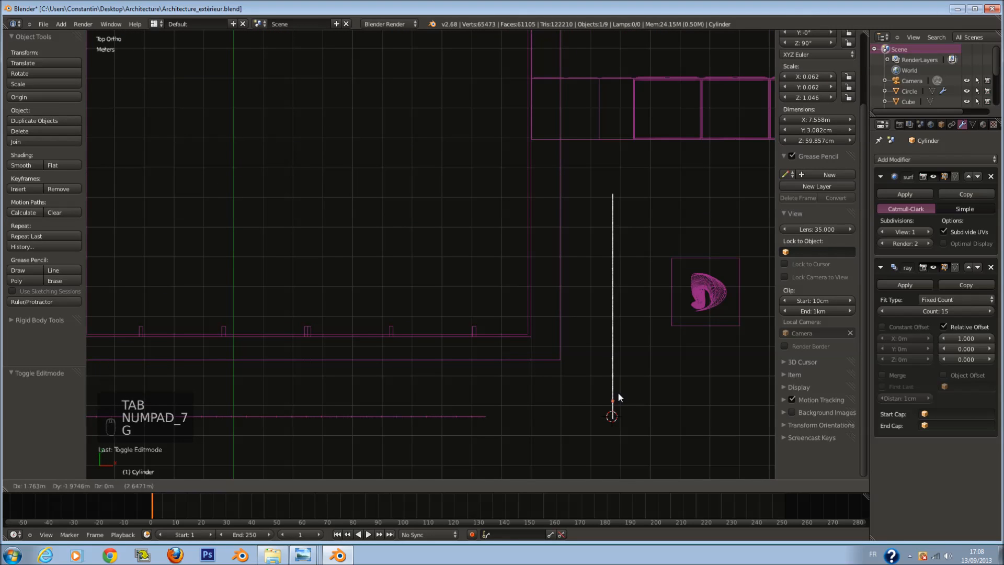
pyautogui.click(616, 391)
pyautogui.press('Tab')
pyautogui.press('Tab')
pyautogui.press('z')
pyautogui.rightClick(644, 410)
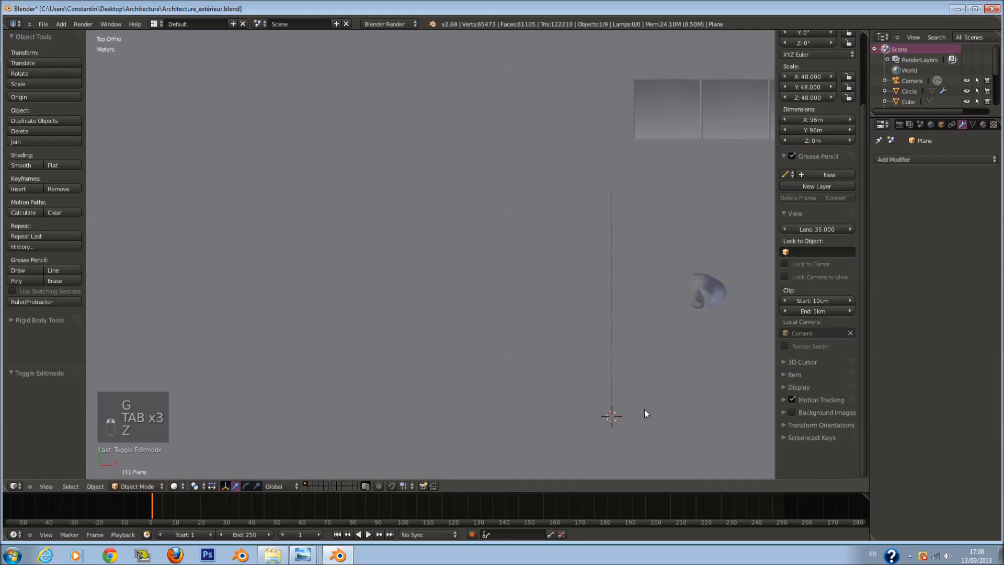
pyautogui.press('z')
pyautogui.press('Tab')
pyautogui.press('Tab')
# Step: Increase the side railing's array count past 18 until its far end meets the low block beside the stairs
pyautogui.rightClick(618, 281)
pyautogui.moveTo(630, 290)
pyautogui.mouseDown(button='middle')
pyautogui.moveTo(639, 254)
pyautogui.moveTo(701, 230)
pyautogui.mouseUp(button='middle')
pyautogui.press('z')
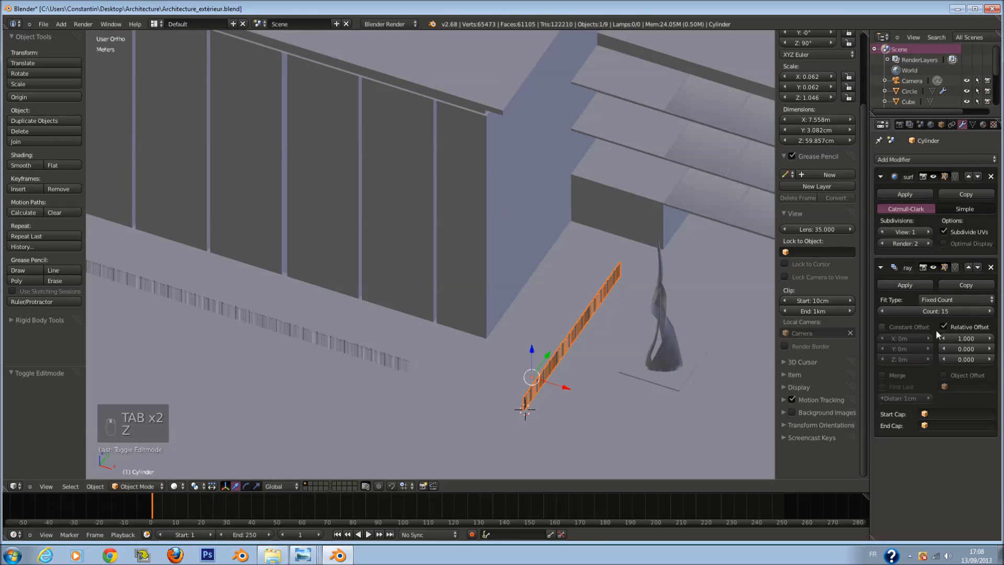
pyautogui.click(986, 311)
pyautogui.click(987, 312)
pyautogui.moveTo(690, 325); pyautogui.dragTo(654, 319, button='middle')
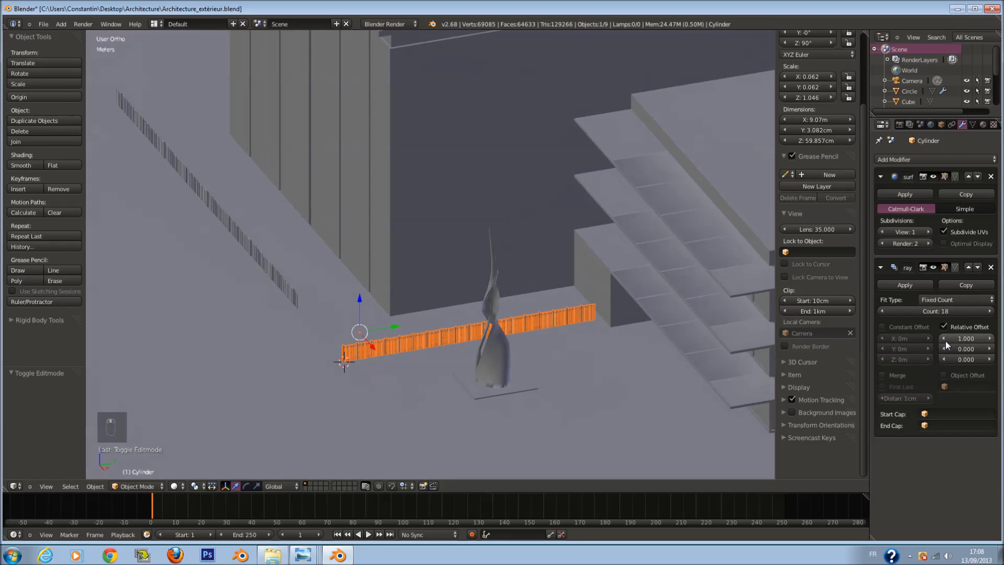
pyautogui.click(994, 312)
# Step: Set the front railing's array count to 42 so it reaches the side railing, and save the file
pyautogui.press('z')
pyautogui.rightClick(293, 297)
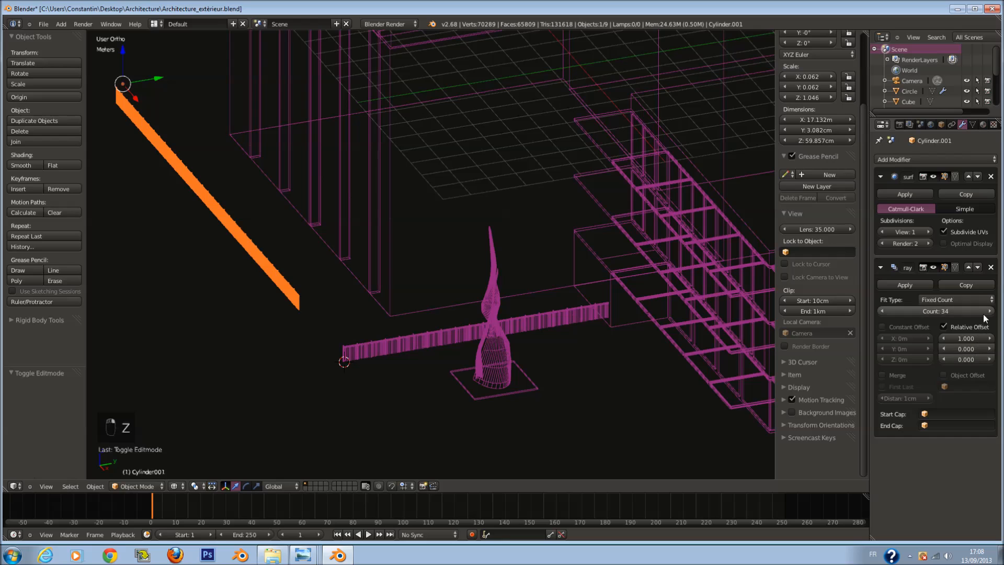
pyautogui.keyDown('ctrl'); pyautogui.scroll(5, 983, 317); pyautogui.keyUp('ctrl')
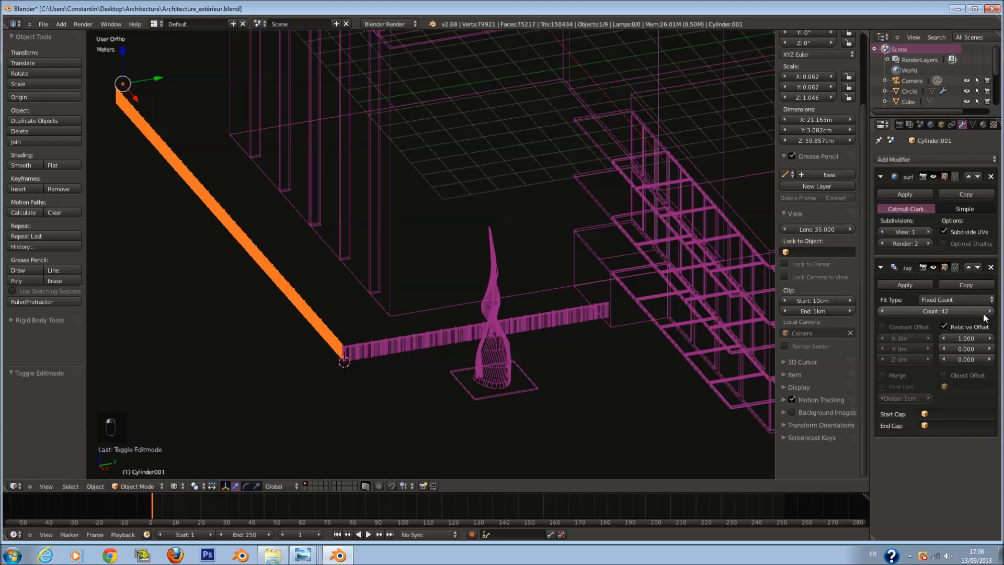
pyautogui.moveTo(745, 352); pyautogui.dragTo(601, 366, button='middle')
pyautogui.hotkey('ctrl', 's')
# Step: Shift the front railing 14.81 cm along X to join the side railing, and check the corner joint up close
pyautogui.press('KP_7')
pyautogui.press('z')
pyautogui.press('z')
pyautogui.keyDown('ctrl'); pyautogui.scroll(-4, 410, 327); pyautogui.keyUp('ctrl')
pyautogui.moveTo(236, 389); pyautogui.dragTo(240, 389)
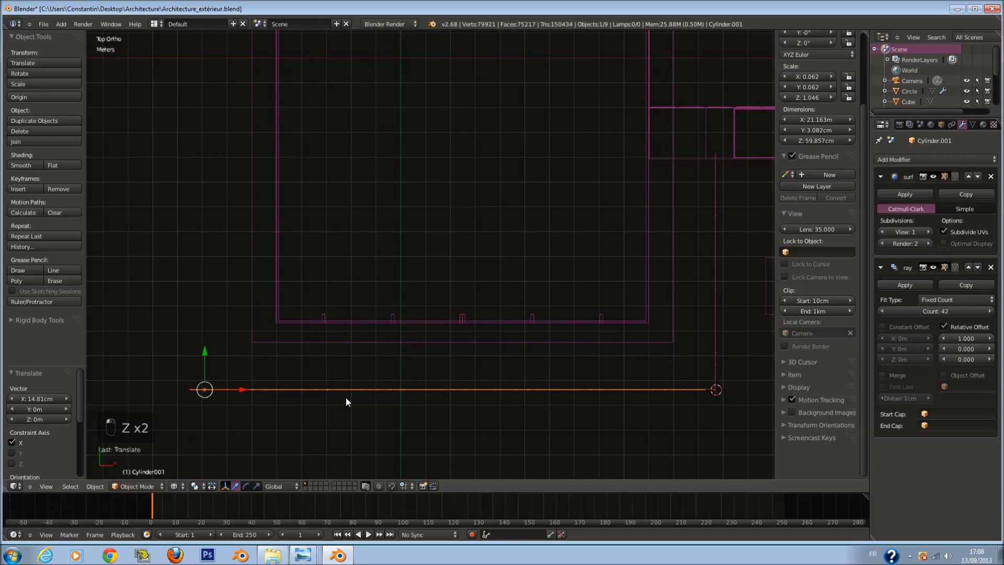
pyautogui.moveTo(346, 397); pyautogui.dragTo(300, 311, button='middle')
pyautogui.scroll(4, 565, 358)
pyautogui.scroll(5, 578, 349)
pyautogui.press('z')
pyautogui.scroll(-4, 579, 369)
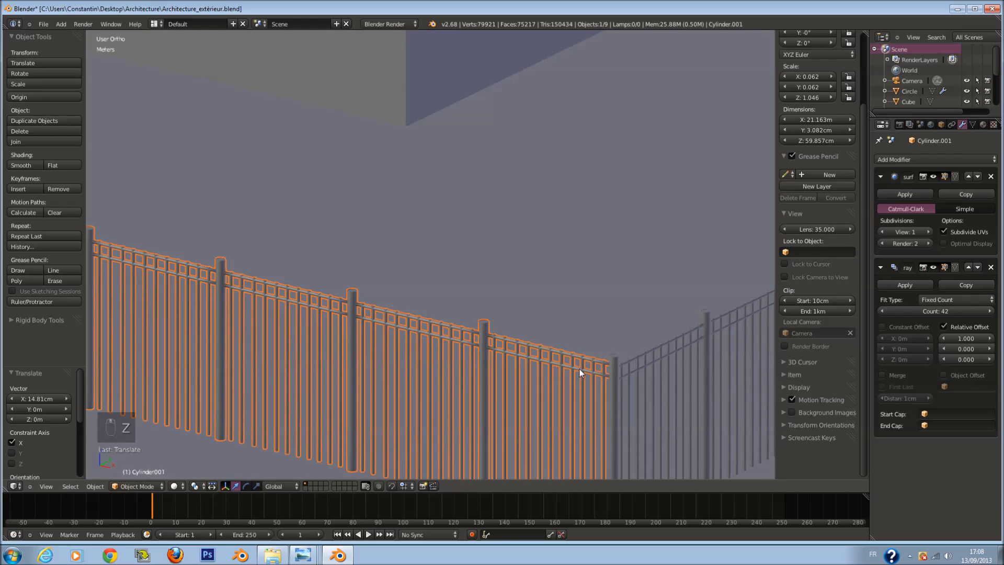
# Step: Duplicate the front railing in place and rotate the copy by 90° and another 180° so it runs back alongside the building
pyautogui.press('KP_7')
pyautogui.press('z')
pyautogui.scroll(-4, 502, 340)
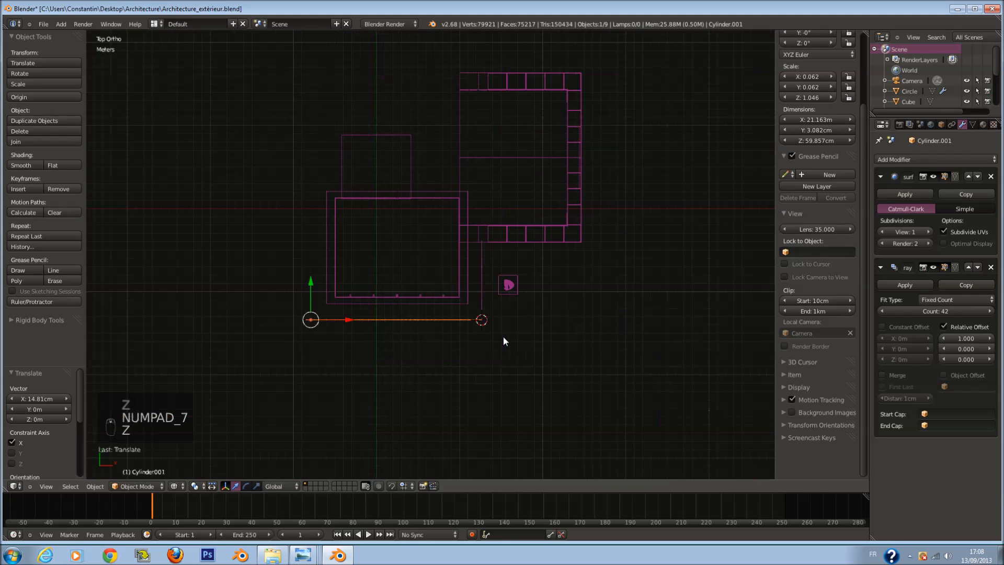
pyautogui.scroll(4, 503, 340)
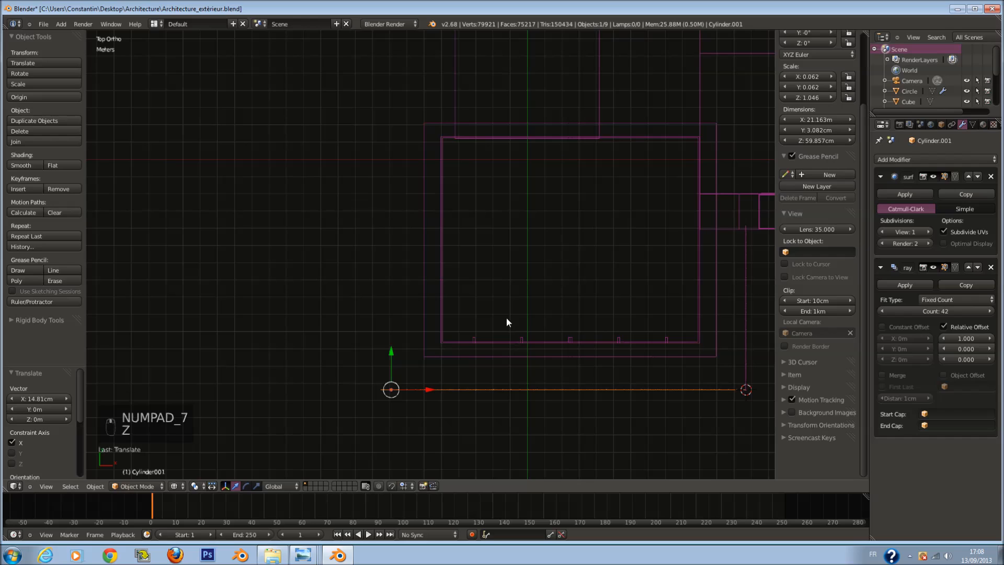
pyautogui.hotkey('shift', 'd')
pyautogui.rightClick(478, 327)
pyautogui.write('r90')
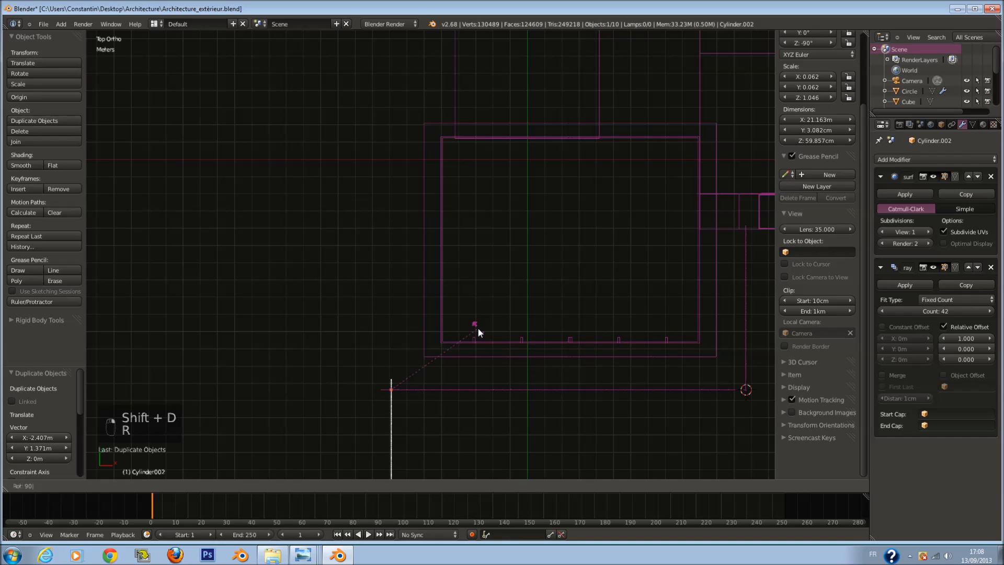
pyautogui.press('Return')
pyautogui.write('r180')
pyautogui.press('Return')
# Step: Move the rotated railing copy about -61.3 cm in X and 61.3 cm in Y to meet the front railing's free end
pyautogui.scroll(2, 401, 349)
pyautogui.press('g')
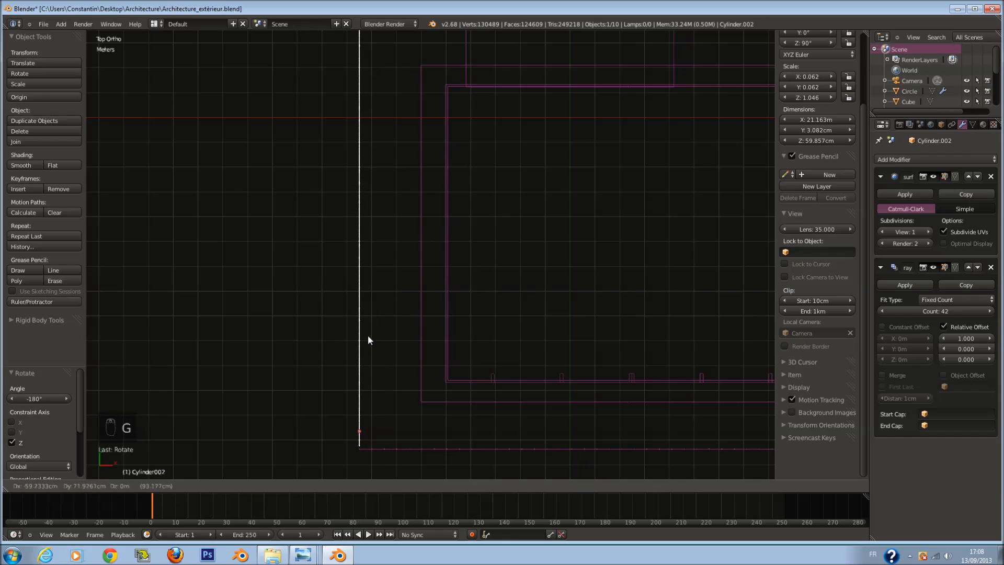
pyautogui.click(367, 339)
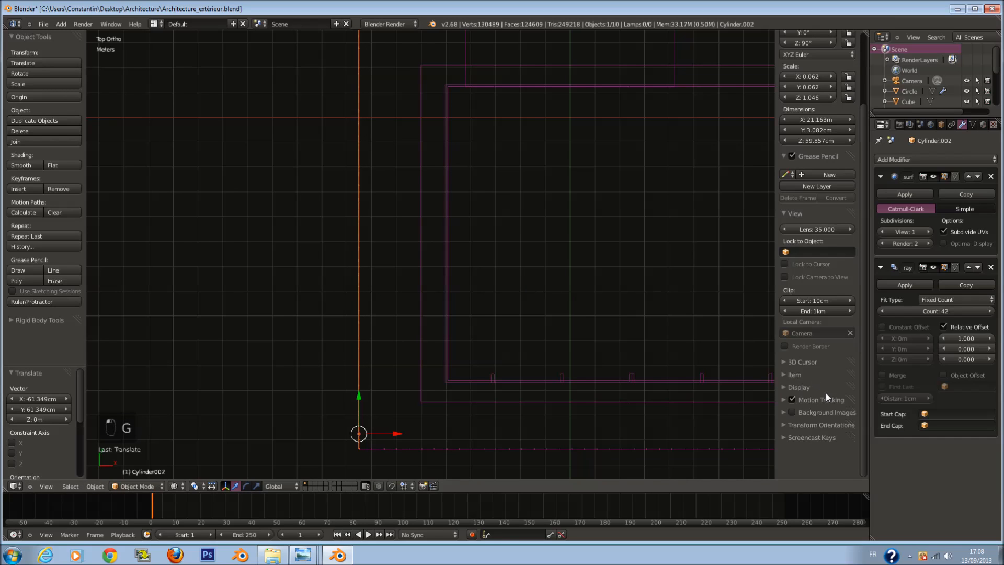
# Step: Reduce the new side railing's array count to 6 and check the shaded scene through the camera
pyautogui.moveTo(605, 311); pyautogui.dragTo(575, 312)
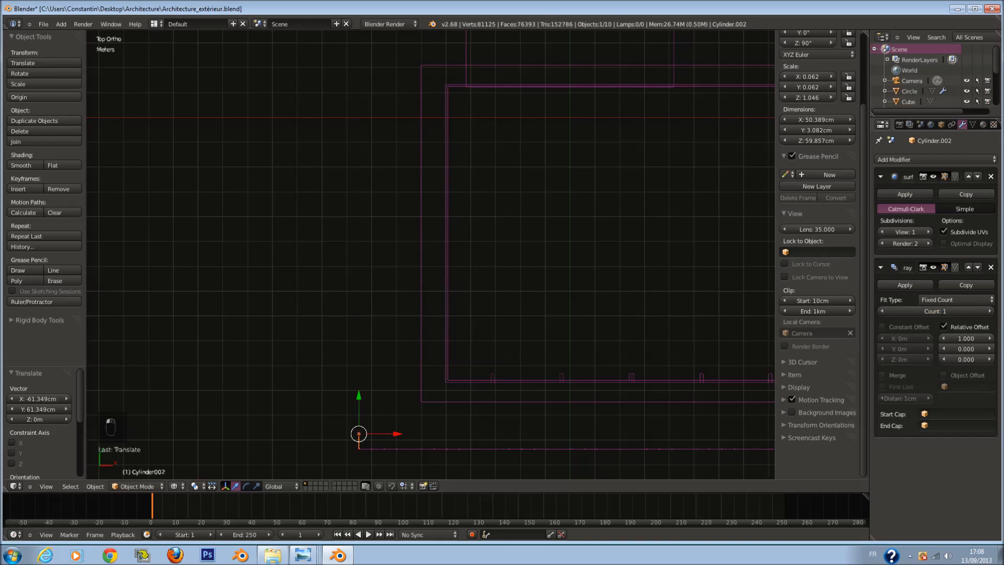
pyautogui.click(990, 311)
pyautogui.click(990, 311)
pyautogui.press('z')
pyautogui.press('KP_0')
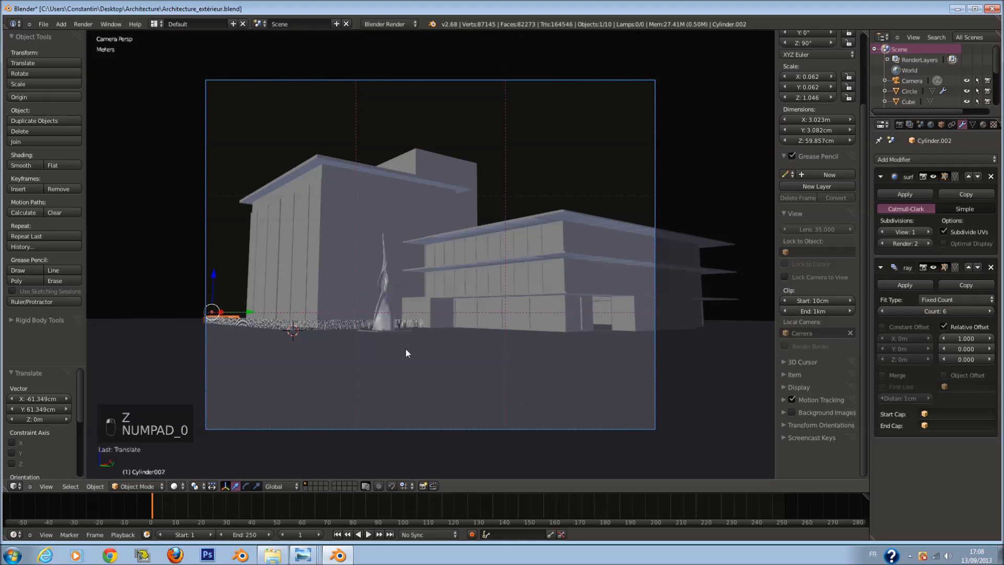
# Step: Raise the new side railing's array count to 8, clear the selection and save the file
pyautogui.click(971, 314)
pyautogui.click(971, 314)
pyautogui.press('a')
pyautogui.press('a')
pyautogui.hotkey('ctrl', 's')
# Step: Examine the corner joint between the original side railing and the long front railing up close
pyautogui.click(451, 330)
pyautogui.scroll(4, 402, 340)
pyautogui.rightClick(252, 405)
pyautogui.scroll(-3, 252, 407)
pyautogui.hotkey('ctrl', 's')
pyautogui.click(253, 403)
pyautogui.press('KP_Decimal')
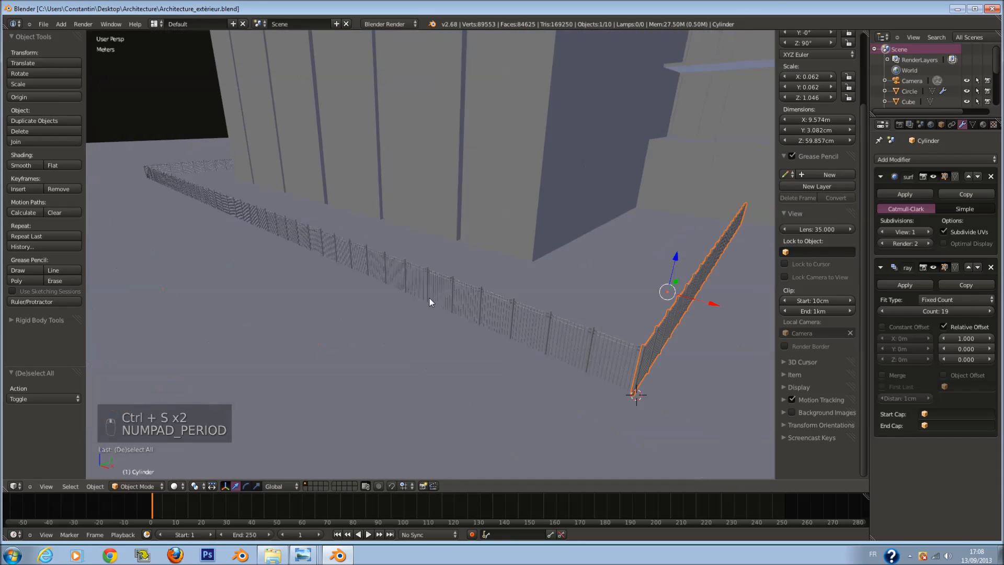
pyautogui.hotkey('ctrl', 's')
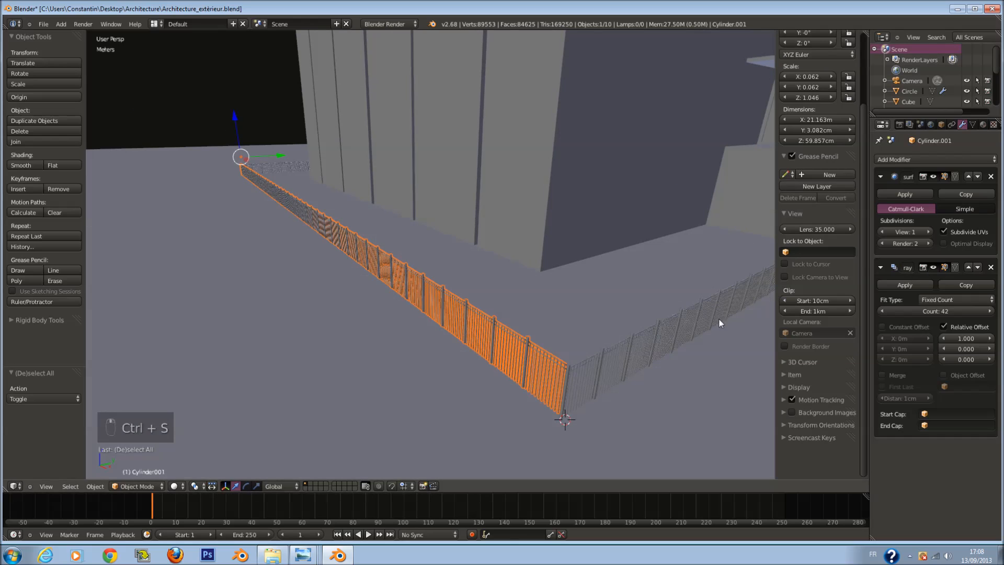
# Step: Scale the whole mesh of the long front railing up by a factor of 1.456
pyautogui.moveTo(586, 326); pyautogui.dragTo(683, 335, button='middle')
pyautogui.press('Tab')
pyautogui.press('a')
pyautogui.press('a')
pyautogui.press('a')
pyautogui.press('a')
pyautogui.scroll(-1, 666, 321)
pyautogui.press('s')
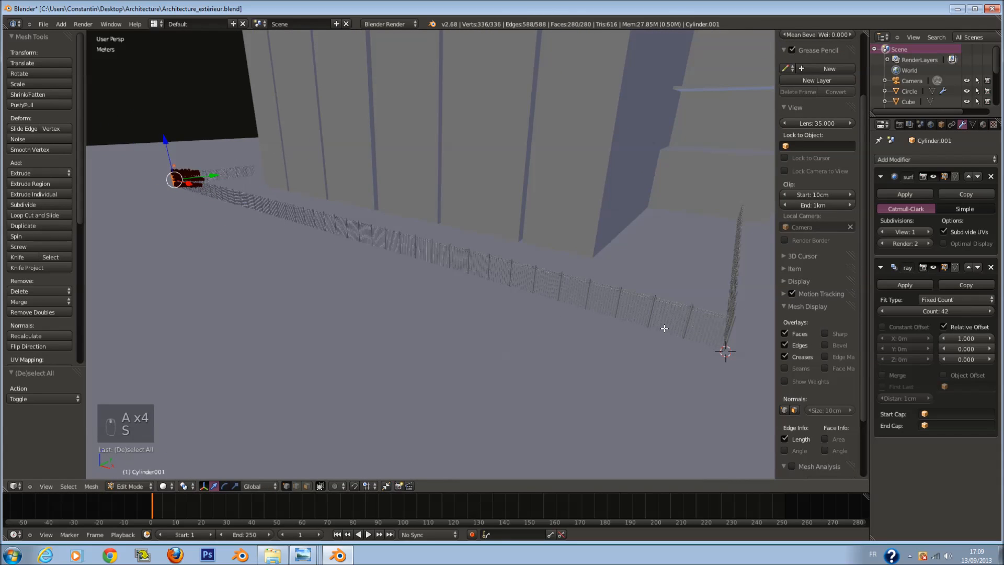
pyautogui.moveTo(664, 327); pyautogui.dragTo(508, 331, button='middle')
pyautogui.press('s')
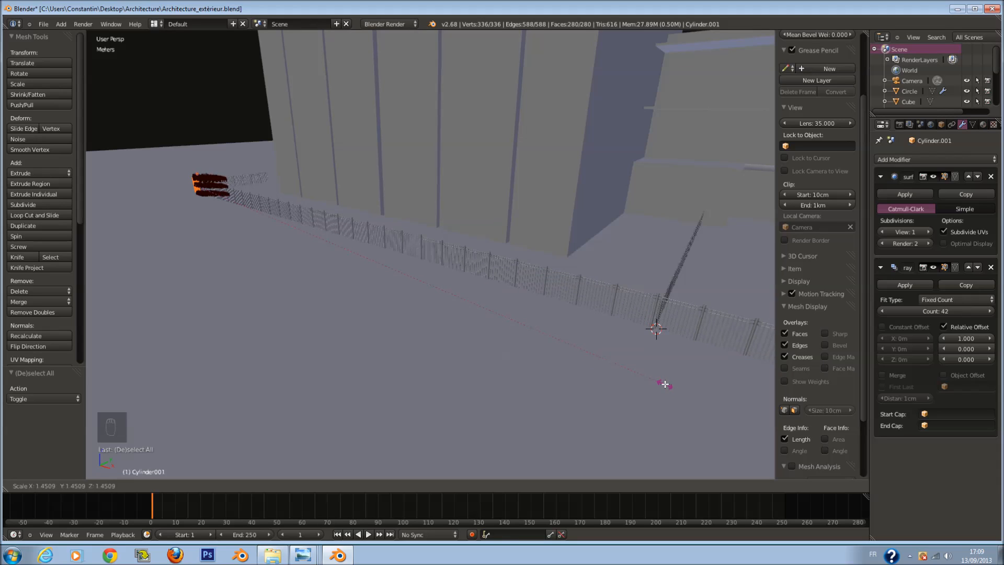
pyautogui.click(666, 385)
pyautogui.scroll(-2, 666, 386)
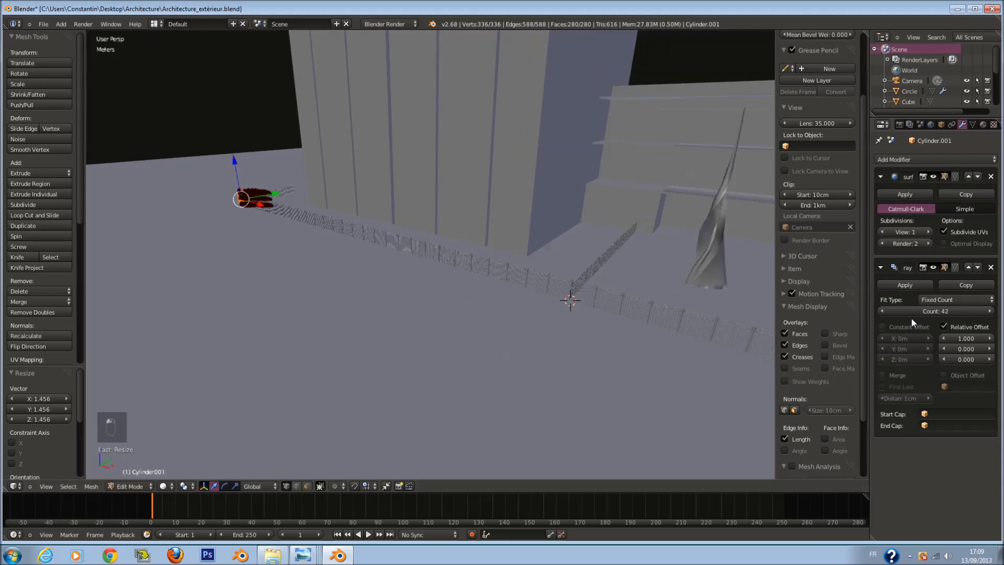
# Step: Reduce the front railing's array count so it ends at the corner with the original side railing, and save the file
pyautogui.press('Return')
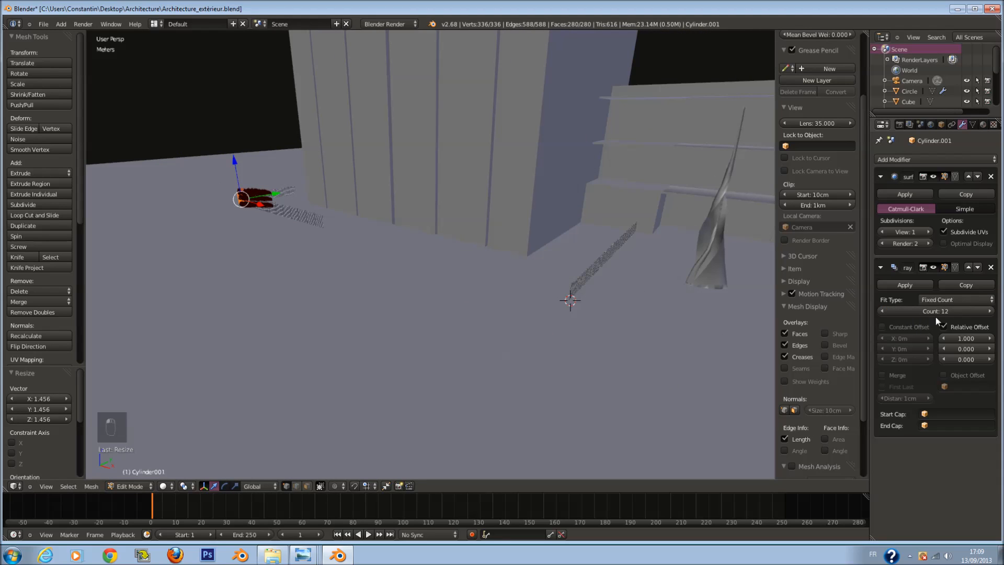
pyautogui.click(931, 312)
pyautogui.write('35')
pyautogui.press('Return')
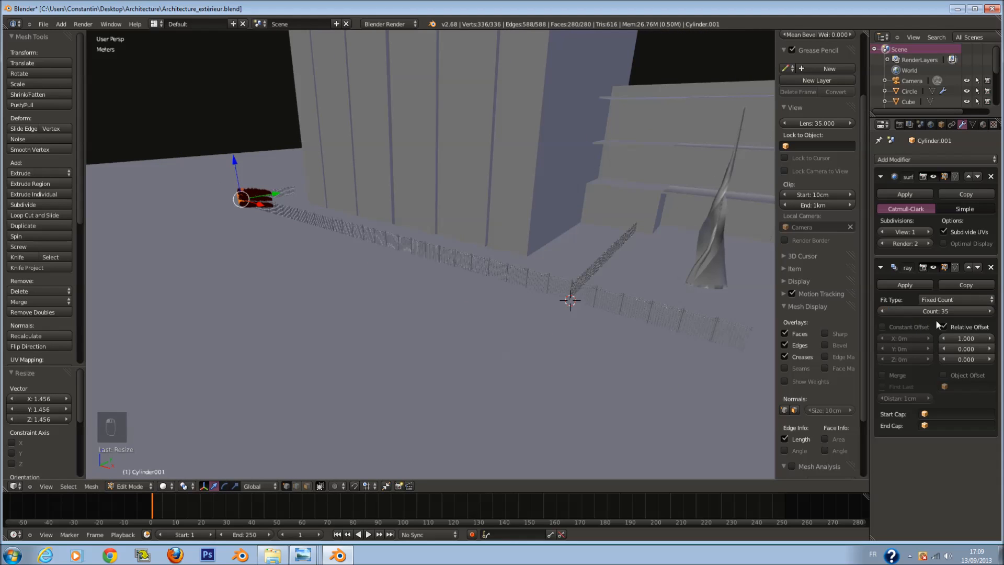
pyautogui.click(933, 313)
pyautogui.press('Return')
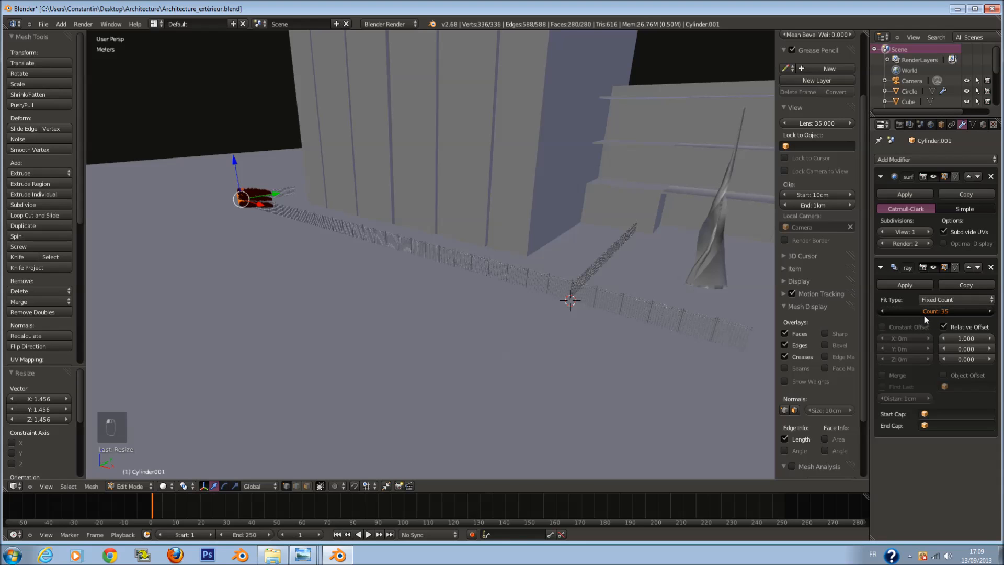
pyautogui.press('Return')
pyautogui.moveTo(684, 350); pyautogui.dragTo(583, 340, button='middle')
pyautogui.hotkey('ctrl', 's')
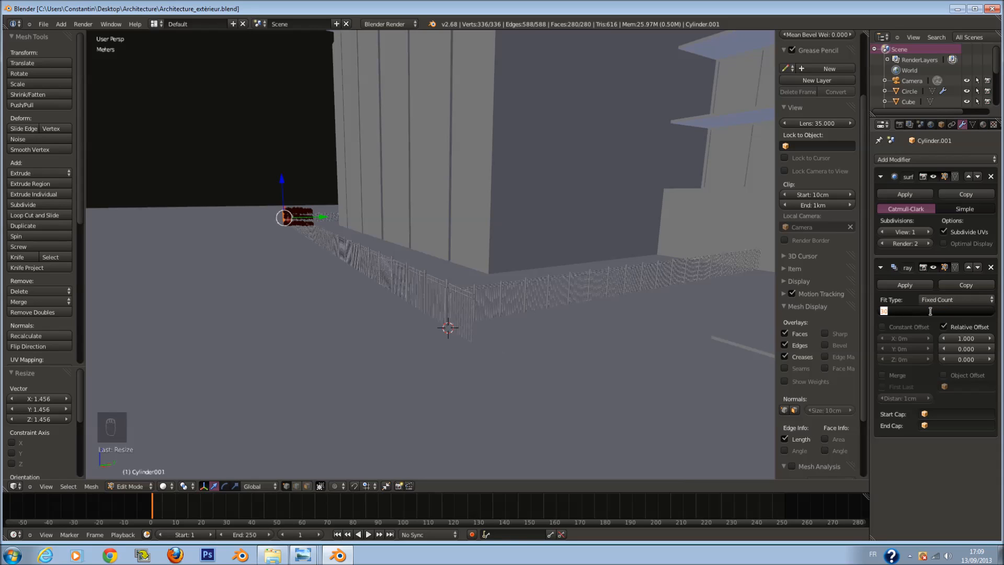
pyautogui.click(883, 312)
pyautogui.moveTo(598, 320); pyautogui.dragTo(651, 320, button='middle')
pyautogui.hotkey('ctrl', 's')
# Step: Scale the mesh of the original side railing up by a factor of 1.201 to match the front railing
pyautogui.press('Tab')
pyautogui.rightClick(446, 277)
pyautogui.moveTo(446, 278); pyautogui.dragTo(434, 265, button='middle')
pyautogui.press('Tab')
pyautogui.press('s')
pyautogui.click(455, 302)
pyautogui.moveTo(456, 302)
pyautogui.mouseDown(button='middle')
pyautogui.moveTo(440, 300)
pyautogui.moveTo(473, 293)
pyautogui.moveTo(464, 269)
pyautogui.moveTo(457, 287)
pyautogui.mouseUp(button='middle')
pyautogui.scroll(3, 473, 292)
pyautogui.scroll(-2, 464, 290)
pyautogui.scroll(-3, 457, 287)
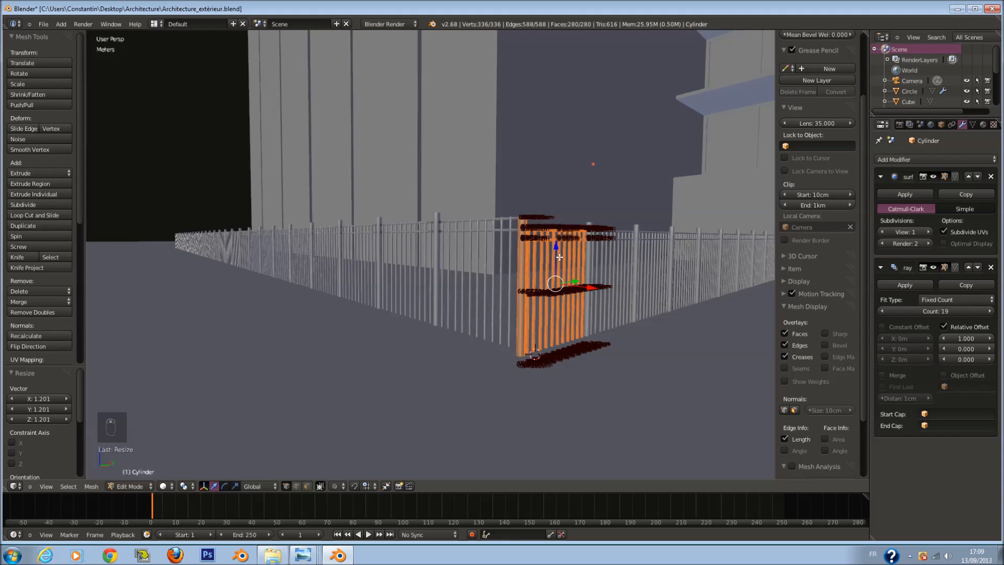
# Step: Raise the original side railing's mesh 6.142 cm along Z
pyautogui.press('g')
pyautogui.press('z')
pyautogui.click(559, 246)
pyautogui.moveTo(559, 246); pyautogui.dragTo(540, 248, button='middle')
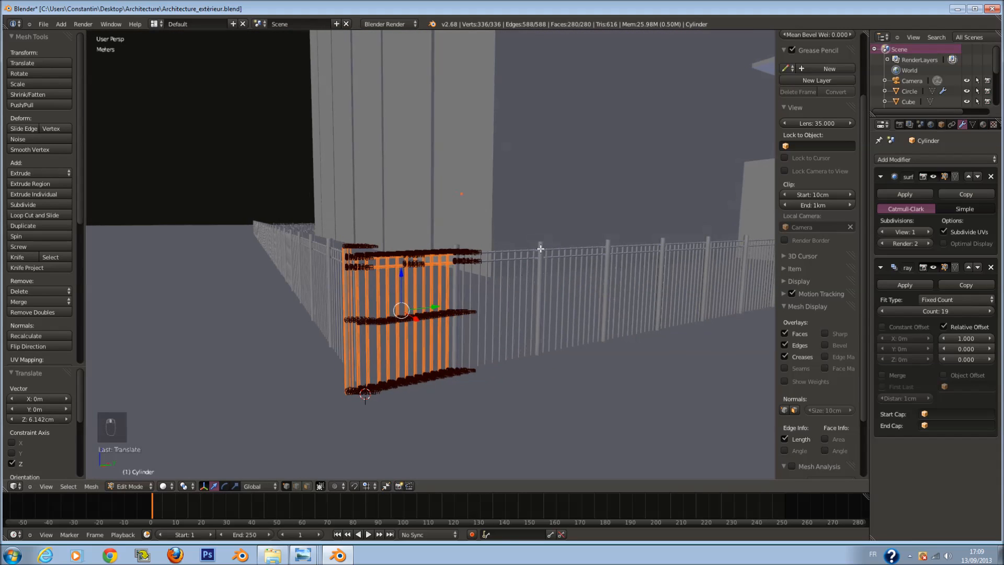
# Step: Reduce the original side railing's array count to 16 and return to Object Mode
pyautogui.press('z')
pyautogui.scroll(-3, 634, 262)
pyautogui.moveTo(635, 262); pyautogui.dragTo(607, 330, button='middle')
pyautogui.click(888, 314)
pyautogui.click(888, 314)
pyautogui.press('z')
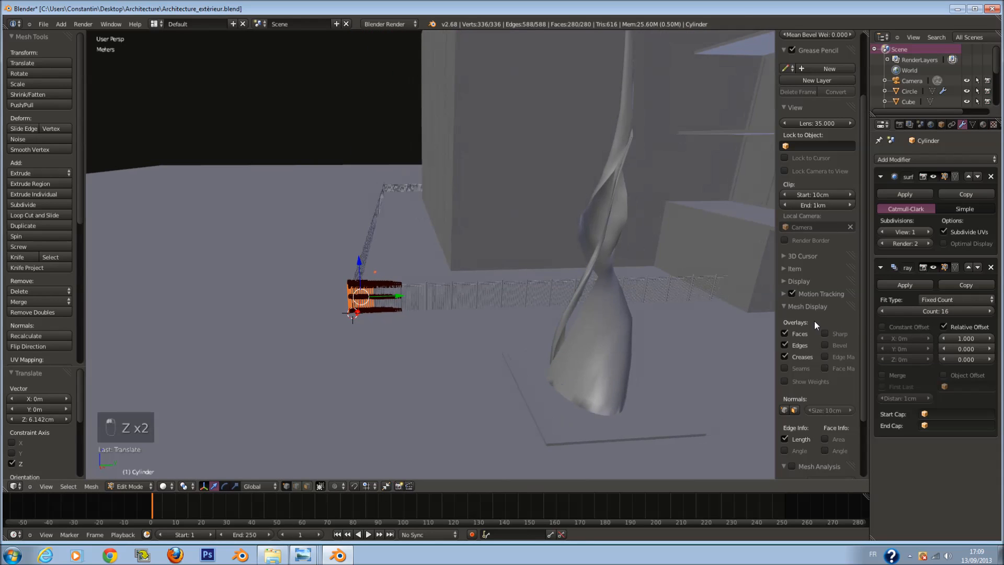
pyautogui.scroll(-2, 444, 280)
pyautogui.press('Tab')
# Step: Scale the mesh of the newer side railing up by 1.237 and raise it 4.656 cm along Z
pyautogui.moveTo(444, 280); pyautogui.dragTo(520, 307, button='middle')
pyautogui.scroll(-1, 164, 196)
pyautogui.rightClick(174, 214)
pyautogui.press('KP_Decimal')
pyautogui.press('Tab')
pyautogui.press('s')
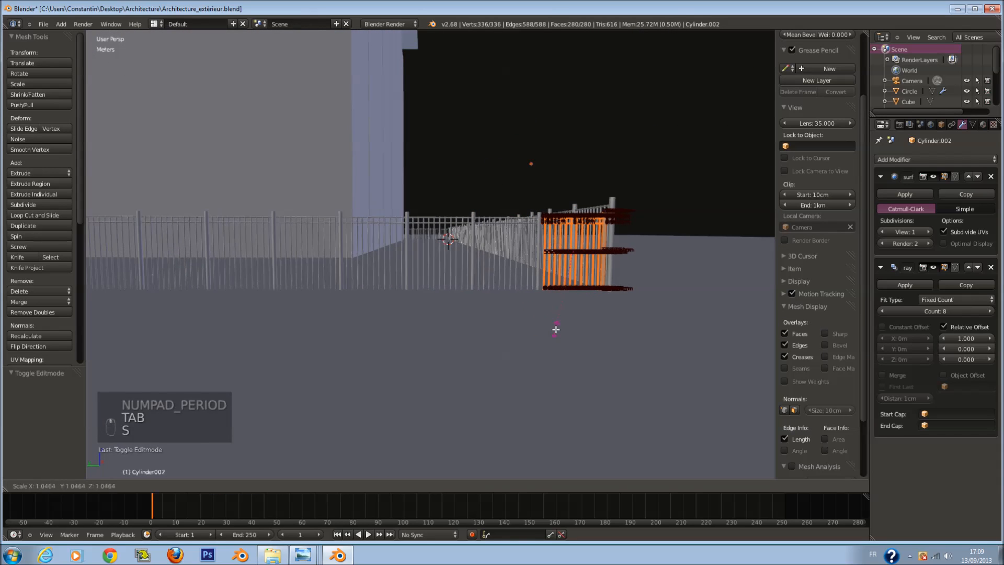
pyautogui.click(543, 239)
pyautogui.moveTo(542, 239); pyautogui.dragTo(546, 198, button='middle')
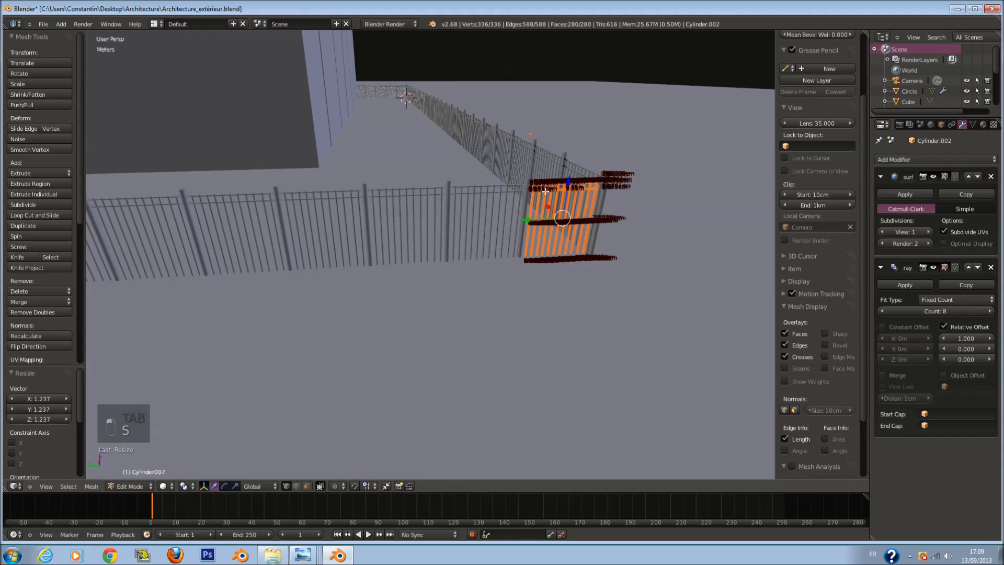
pyautogui.moveTo(560, 183); pyautogui.dragTo(551, 188)
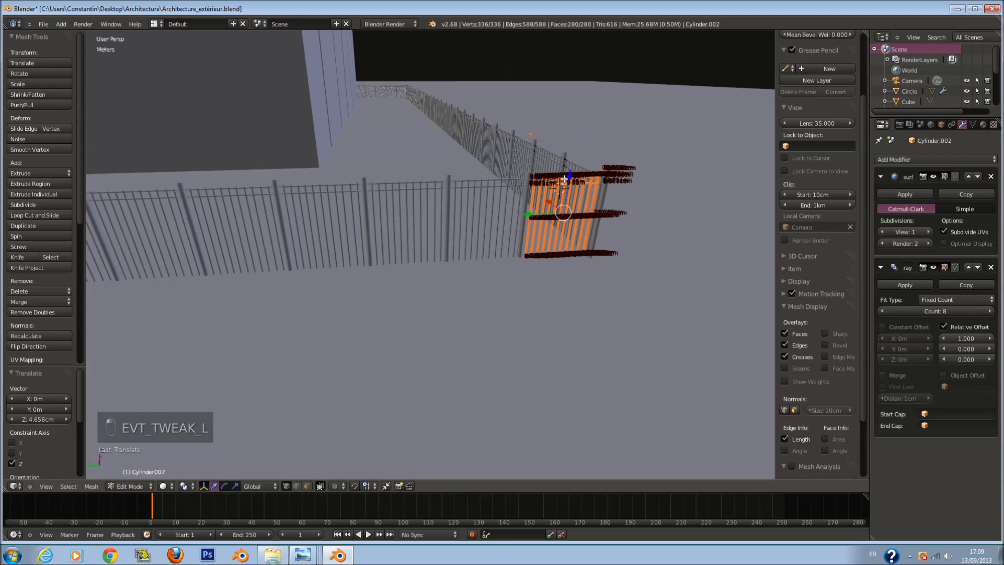
# Step: Refine the newer side railing's mesh size and slide it to the front railing's end, finishing with a 2.15 cm shift along Y
pyautogui.press('KP_Decimal')
pyautogui.moveTo(551, 189); pyautogui.dragTo(470, 215, button='middle')
pyautogui.moveTo(453, 234); pyautogui.dragTo(379, 220)
pyautogui.moveTo(379, 219); pyautogui.dragTo(438, 222, button='middle')
pyautogui.moveTo(365, 257); pyautogui.dragTo(650, 269, button='middle')
pyautogui.press('s')
pyautogui.click(660, 272)
pyautogui.moveTo(560, 281)
pyautogui.mouseDown(button='middle')
pyautogui.moveTo(587, 294)
pyautogui.moveTo(555, 287)
pyautogui.mouseUp(button='middle')
pyautogui.moveTo(360, 228); pyautogui.dragTo(356, 226)
# Step: Set the newer side railing's array count to 6, check it through the camera and save the file
pyautogui.scroll(-7, 356, 225)
pyautogui.click(878, 312)
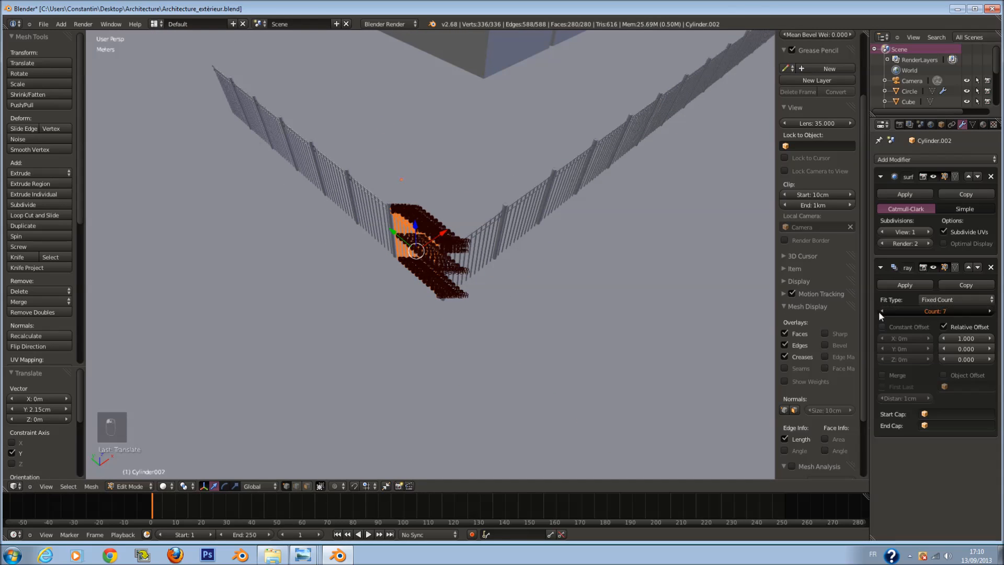
pyautogui.click(879, 312)
pyautogui.click(878, 312)
pyautogui.press('KP_0')
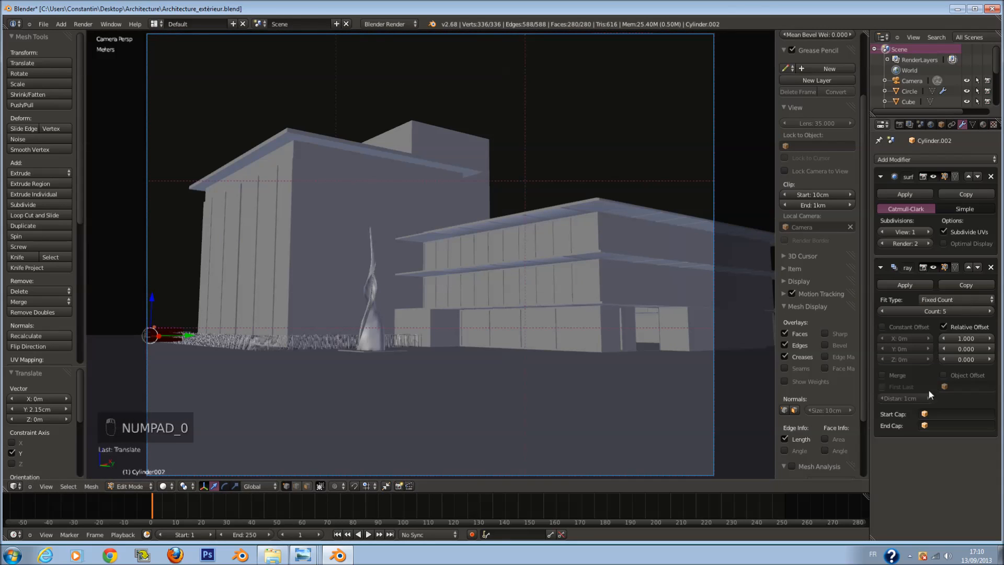
pyautogui.press('Tab')
pyautogui.hotkey('ctrl', 's')
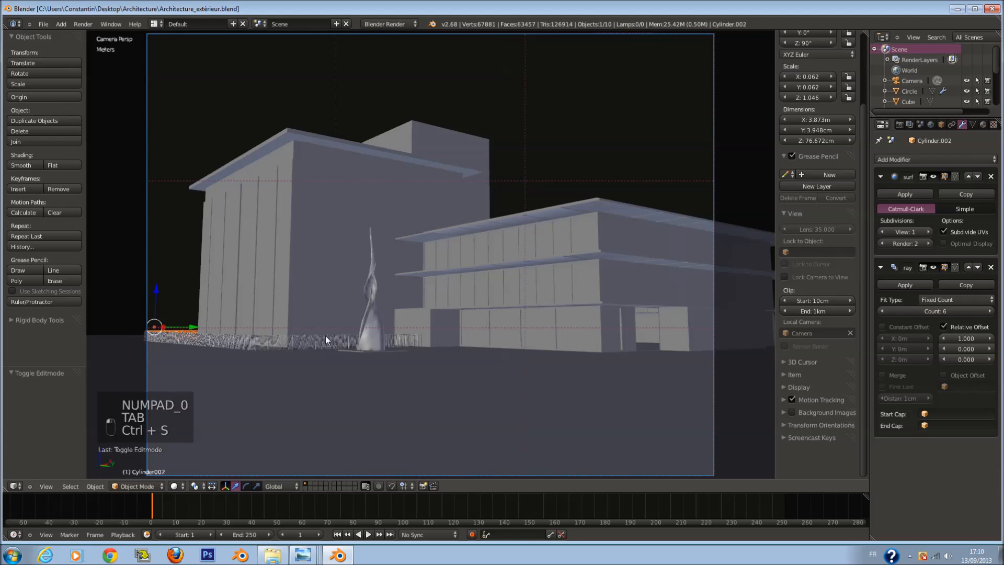
# Step: Adjust the original side railing's mesh position at the front corner, check the scene through the camera and save the file
pyautogui.press('KP_Decimal')
pyautogui.moveTo(325, 338); pyautogui.dragTo(376, 297, button='middle')
pyautogui.press('Tab')
pyautogui.moveTo(447, 278); pyautogui.dragTo(518, 365, button='middle')
pyautogui.moveTo(441, 204); pyautogui.dragTo(447, 241, button='middle')
pyautogui.moveTo(447, 242); pyautogui.dragTo(464, 226)
pyautogui.moveTo(465, 226); pyautogui.dragTo(410, 202, button='middle')
pyautogui.press('Tab')
pyautogui.hotkey('ctrl', 's')
pyautogui.scroll(-3, 463, 245)
pyautogui.press('KP_0')
pyautogui.press('a')
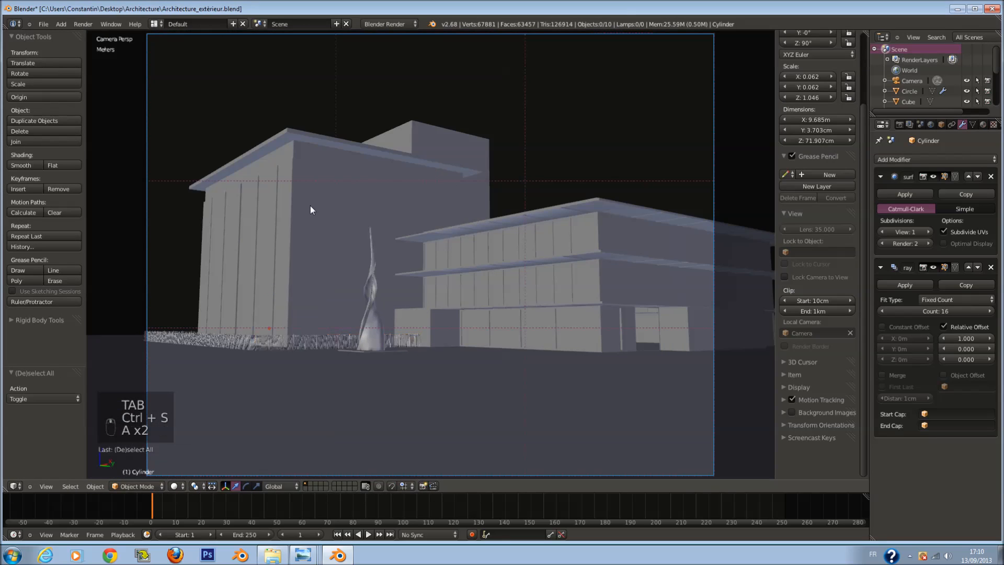
pyautogui.scroll(-2, 376, 314)
pyautogui.hotkey('ctrl', 's')
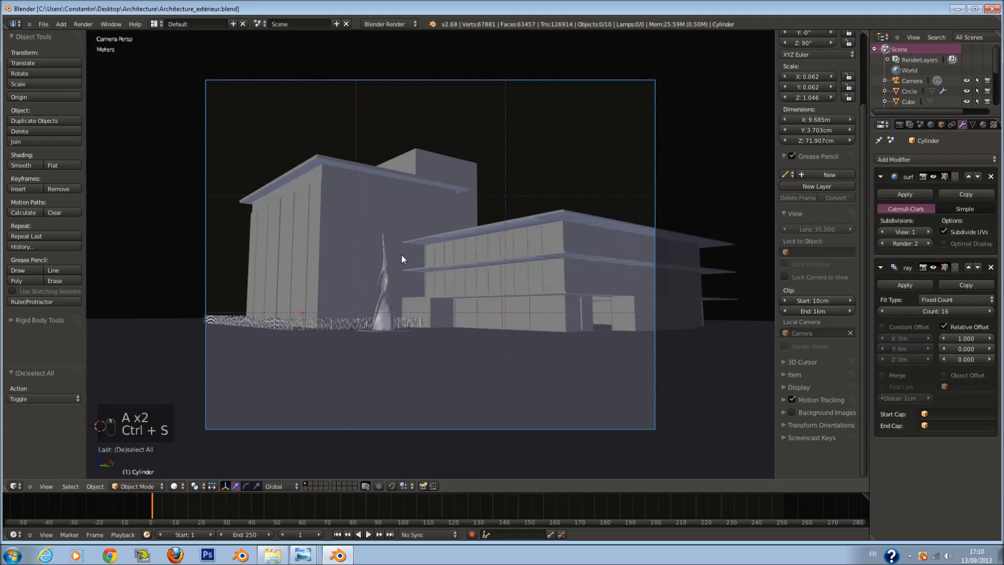
pyautogui.press('a')
pyautogui.press('a')
pyautogui.press('a')
pyautogui.hotkey('ctrl', 's')
pyautogui.press('a')
pyautogui.hotkey('ctrl', 's')
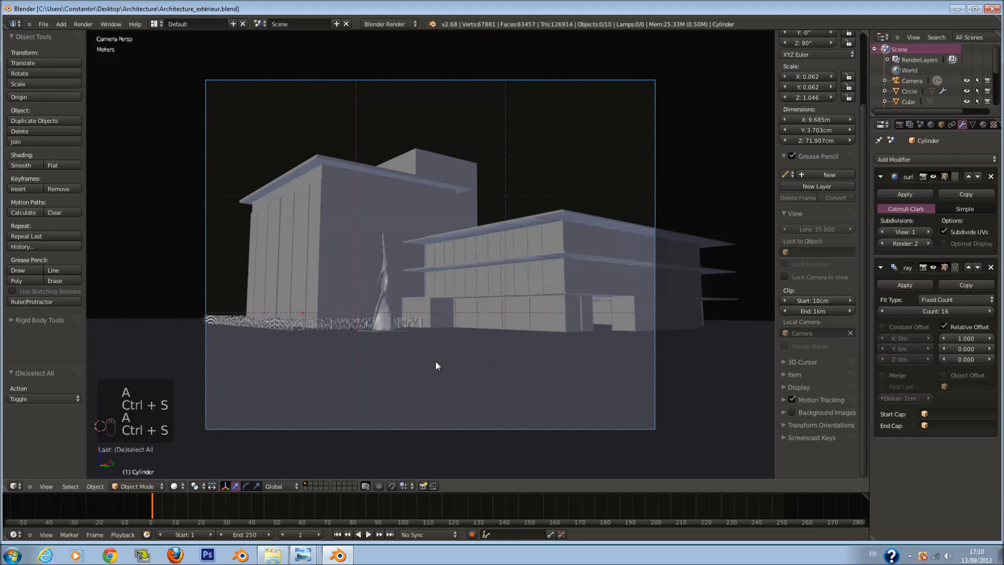
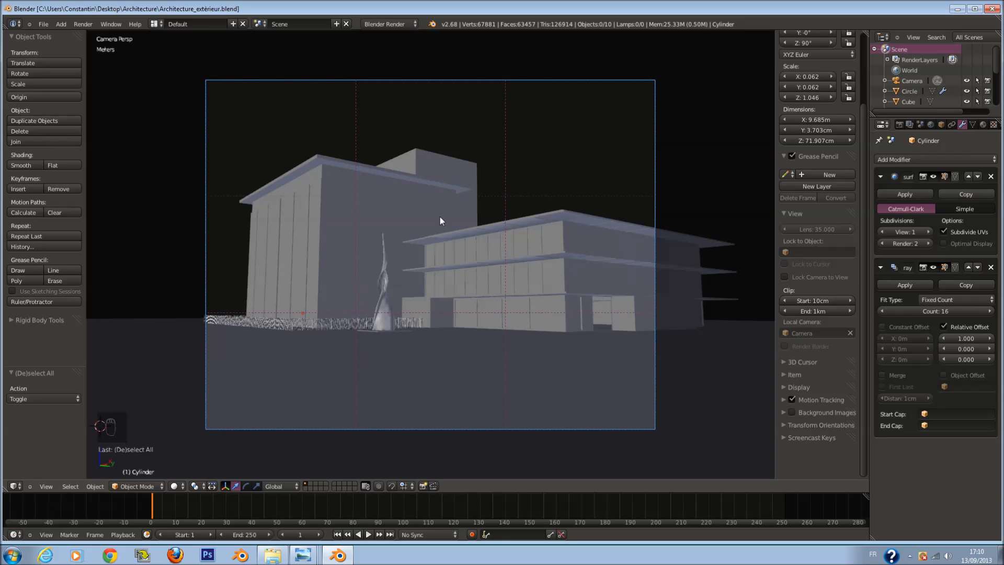
pyautogui.press('a')
pyautogui.press('a')
pyautogui.press('a')
pyautogui.hotkey('ctrl', 's')
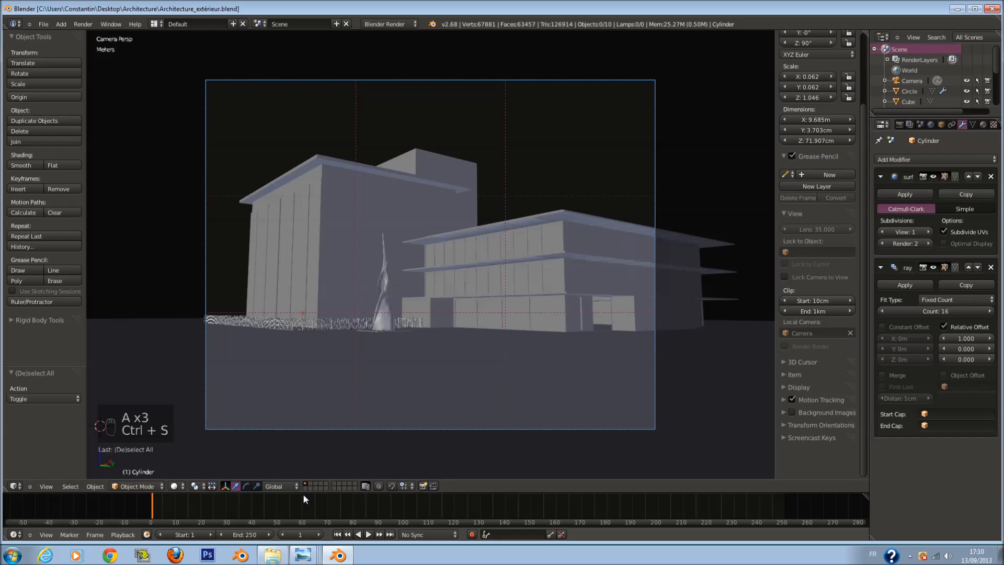
# Step: Switch to the empty second layer in front orthographic view and reset the 3D cursor to the origin
pyautogui.press('a')
pyautogui.hotkey('ctrl', 's')
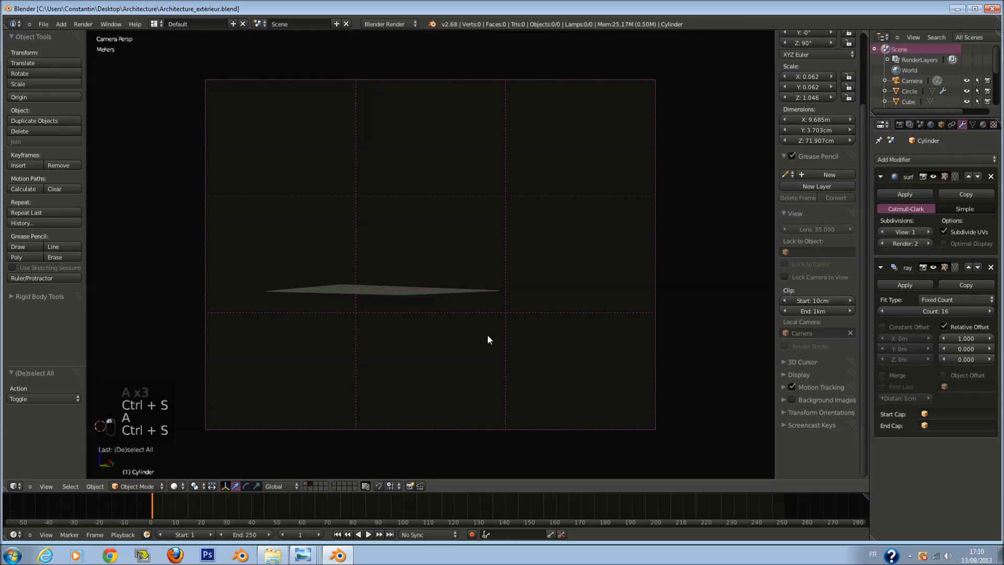
pyautogui.press('KP_1')
pyautogui.press('KP_5')
pyautogui.hotkey('shift', 'c')
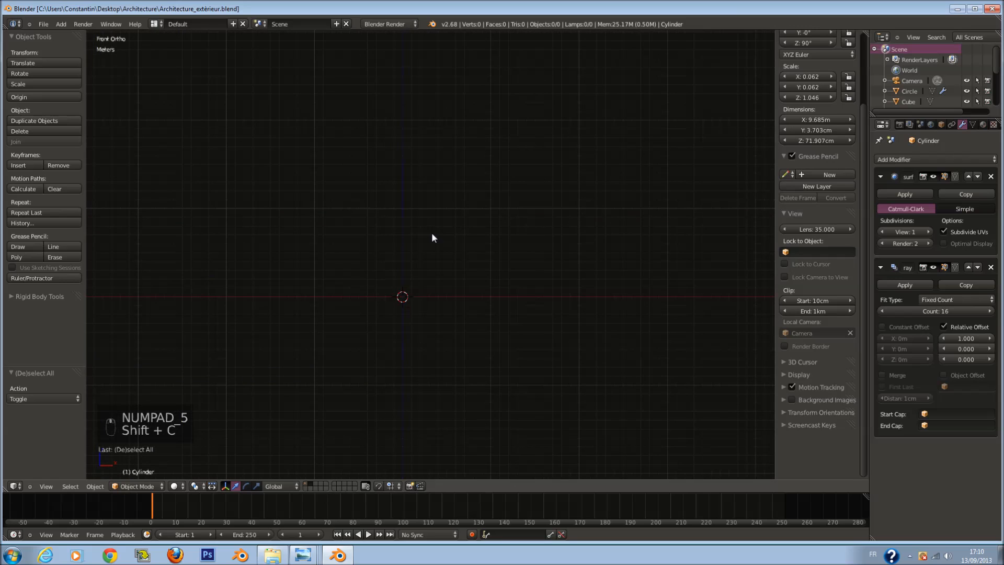
pyautogui.hotkey('ctrl', 's')
pyautogui.click(455, 285)
pyautogui.scroll(-3, 453, 294)
pyautogui.keyDown('ctrl'); pyautogui.scroll(-2, 449, 299); pyautogui.keyUp('ctrl')
pyautogui.hotkey('ctrl', 's')
pyautogui.click(449, 299)
pyautogui.keyDown('ctrl'); pyautogui.scroll(2, 449, 299); pyautogui.keyUp('ctrl')
pyautogui.keyDown('shift'); pyautogui.scroll(2, 454, 287); pyautogui.keyUp('shift')
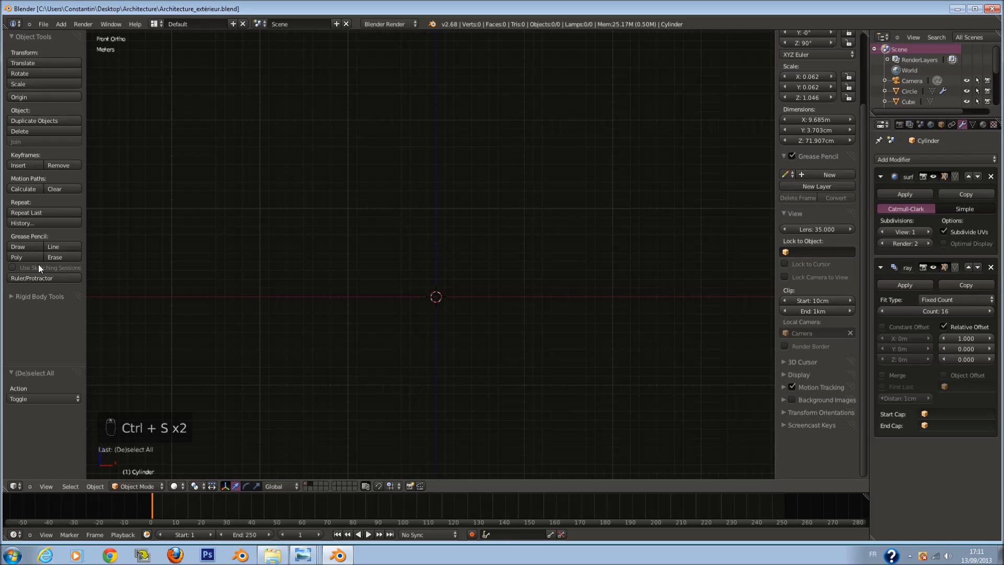
# Step: Add a cylinder mesh at the origin on the empty layer
pyautogui.scroll(-2, 282, 280)
pyautogui.hotkey('shift', 'a')
pyautogui.moveTo(455, 284)
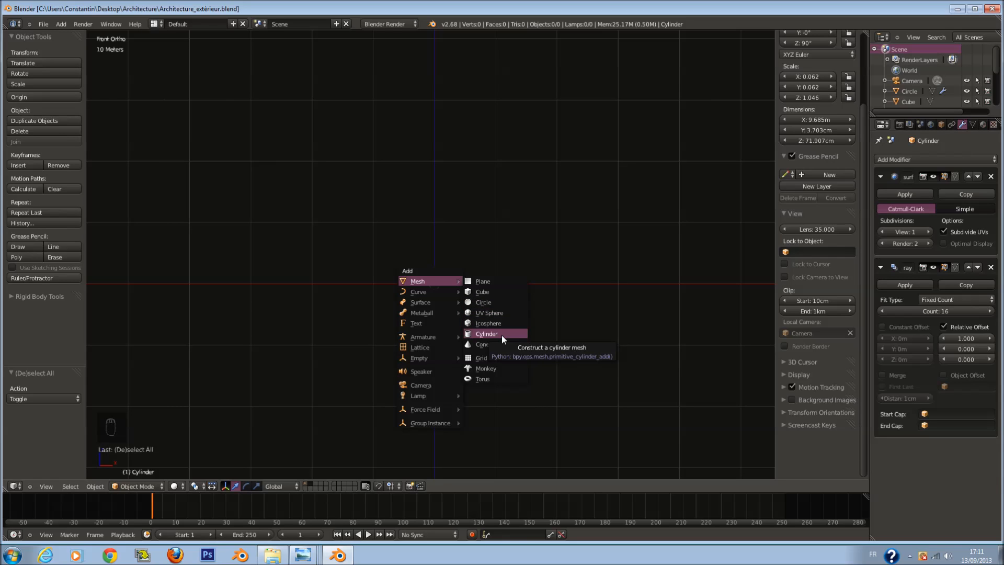
pyautogui.click(501, 334)
pyautogui.scroll(6, 437, 371)
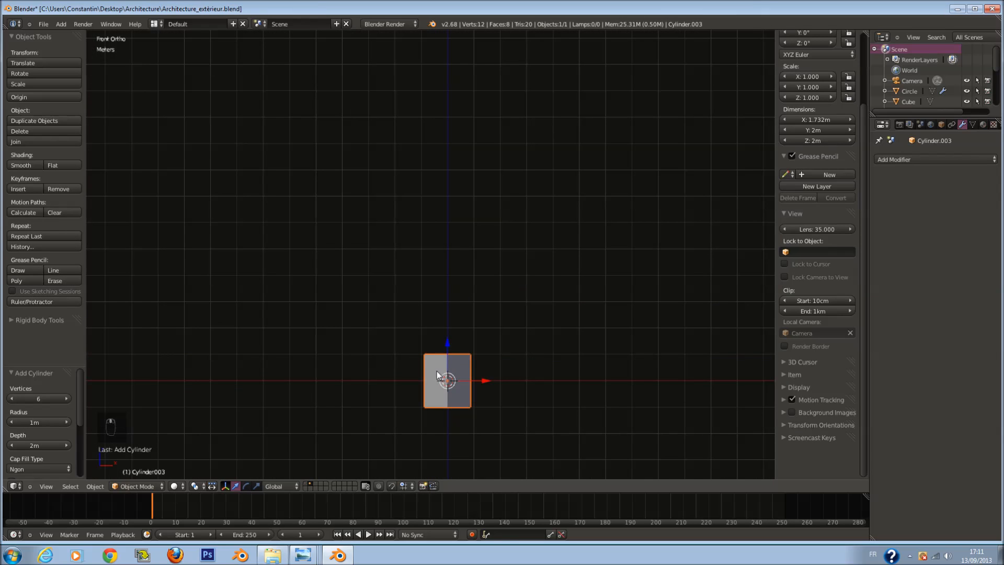
# Step: Set the new cylinder's vertex count to 10 and save the file
pyautogui.press('BackSpace')
pyautogui.write('6')
pyautogui.press('Return')
pyautogui.click(61, 399)
pyautogui.click(61, 398)
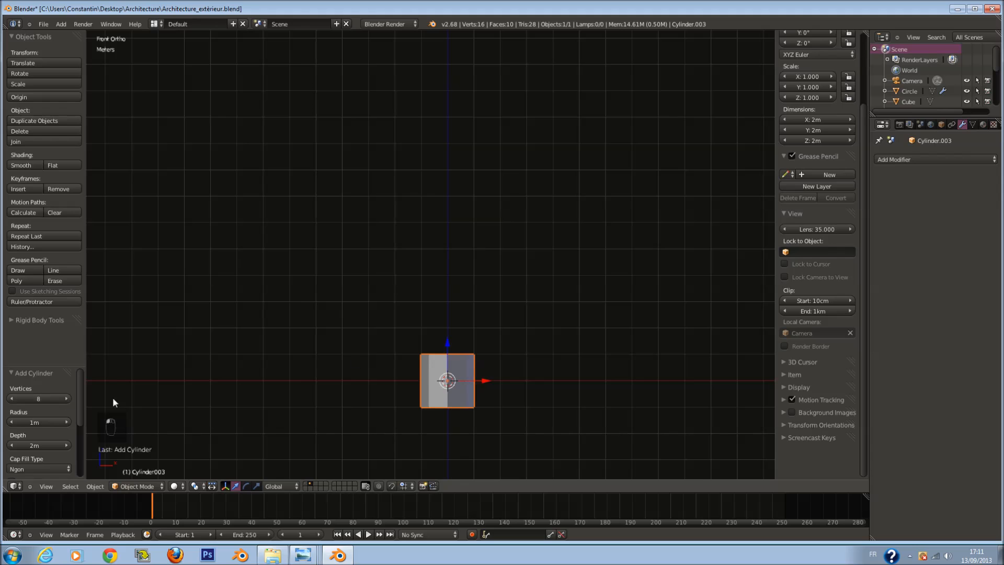
pyautogui.keyDown('ctrl'); pyautogui.scroll(2, 366, 355); pyautogui.keyUp('ctrl')
pyautogui.hotkey('ctrl', 's')
pyautogui.click(365, 353)
pyautogui.click(66, 398)
pyautogui.click(67, 398)
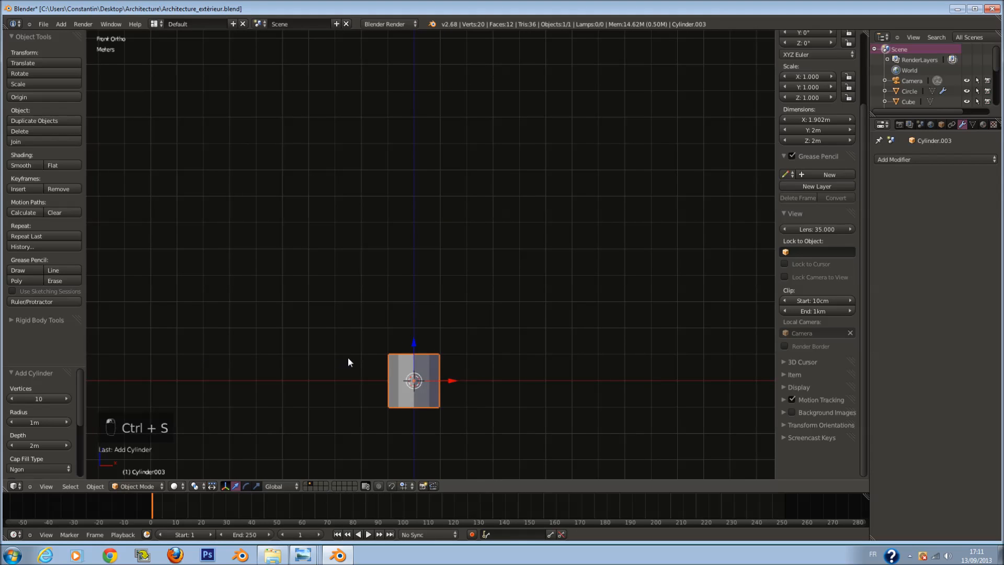
pyautogui.hotkey('ctrl', 's')
# Step: Select the cylinder's top vertices in wireframe Edit Mode and pull them far up along Z into a tall column
pyautogui.scroll(-2, 347, 357)
pyautogui.press('Tab')
pyautogui.press('z')
pyautogui.rightClick(424, 317)
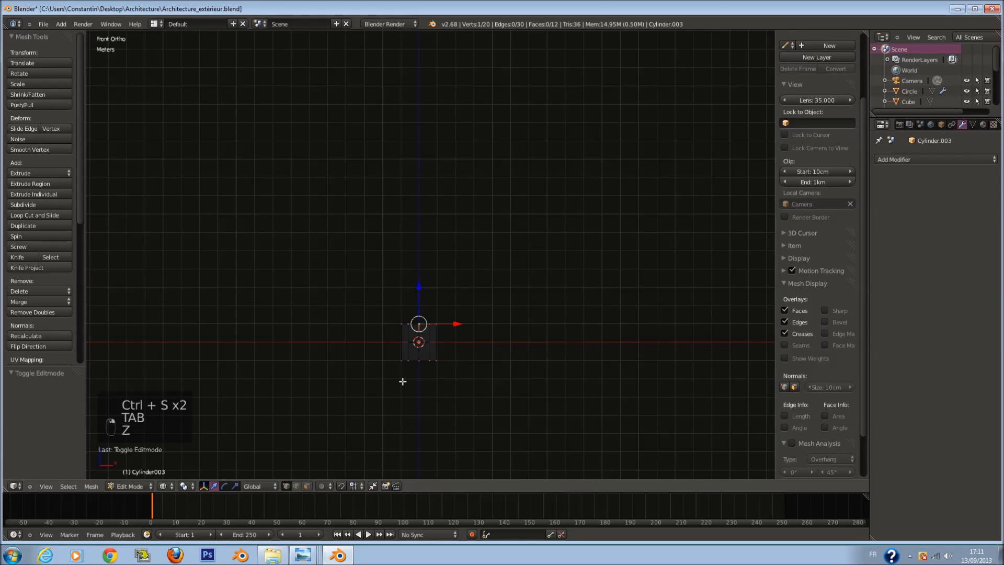
pyautogui.press('a')
pyautogui.click(307, 486)
pyautogui.press('c')
pyautogui.click(404, 298)
pyautogui.rightClick(405, 298)
pyautogui.scroll(-3, 431, 299)
pyautogui.keyDown('shift'); pyautogui.scroll(4, 435, 299); pyautogui.keyUp('shift')
pyautogui.hotkey('ctrl', 's')
pyautogui.moveTo(424, 312); pyautogui.dragTo(454, 4)
pyautogui.keyDown('shift'); pyautogui.scroll(10, 486, 181); pyautogui.keyUp('shift')
# Step: Scale the column's top vertices down to taper the cylinder towards its tip, and return to Object Mode
pyautogui.press('s')
pyautogui.click(447, 182)
pyautogui.scroll(-2, 439, 176)
pyautogui.press('s')
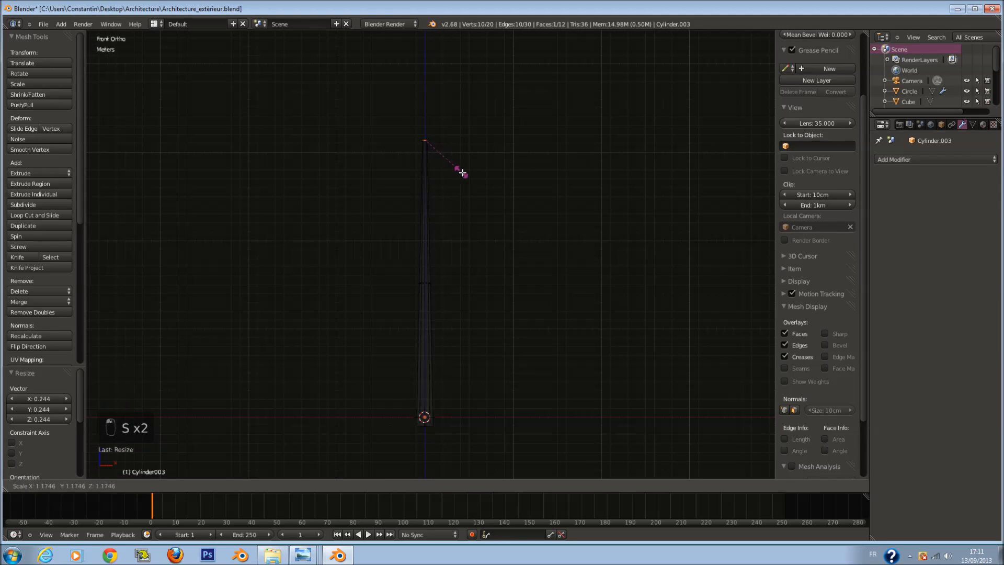
pyautogui.click(477, 187)
pyautogui.scroll(-3, 449, 151)
pyautogui.keyDown('shift'); pyautogui.scroll(4, 448, 198); pyautogui.keyUp('shift')
pyautogui.press('Tab')
pyautogui.keyDown('shift'); pyautogui.scroll(-2, 451, 251); pyautogui.keyUp('shift')
pyautogui.scroll(3, 451, 251)
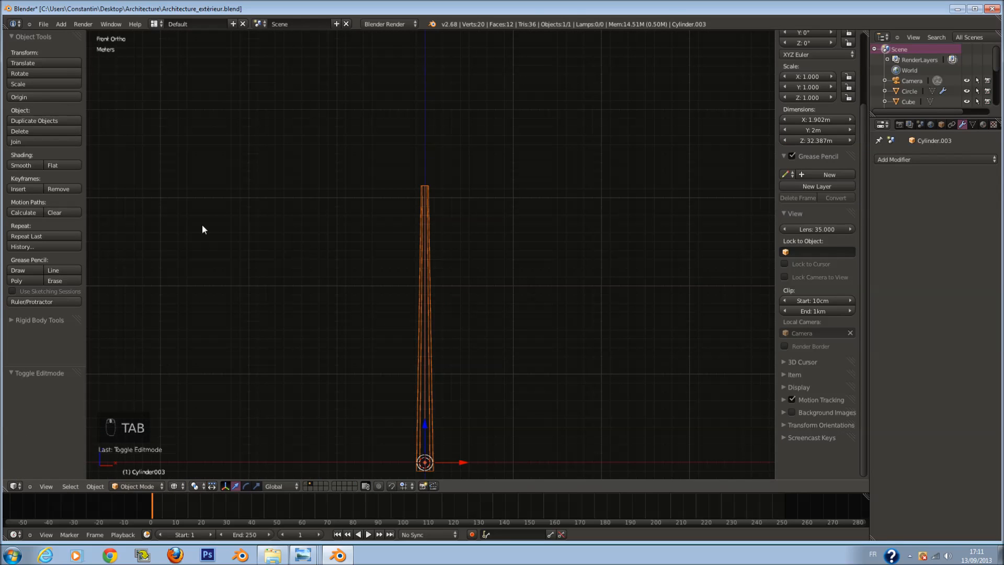
# Step: Try dividing the tapered column with 13 evenly spaced loop cuts
pyautogui.press('Tab')
pyautogui.press('a')
pyautogui.press('a')
pyautogui.press('a')
pyautogui.hotkey('ctrl', 'r')
pyautogui.scroll(2, 418, 216)
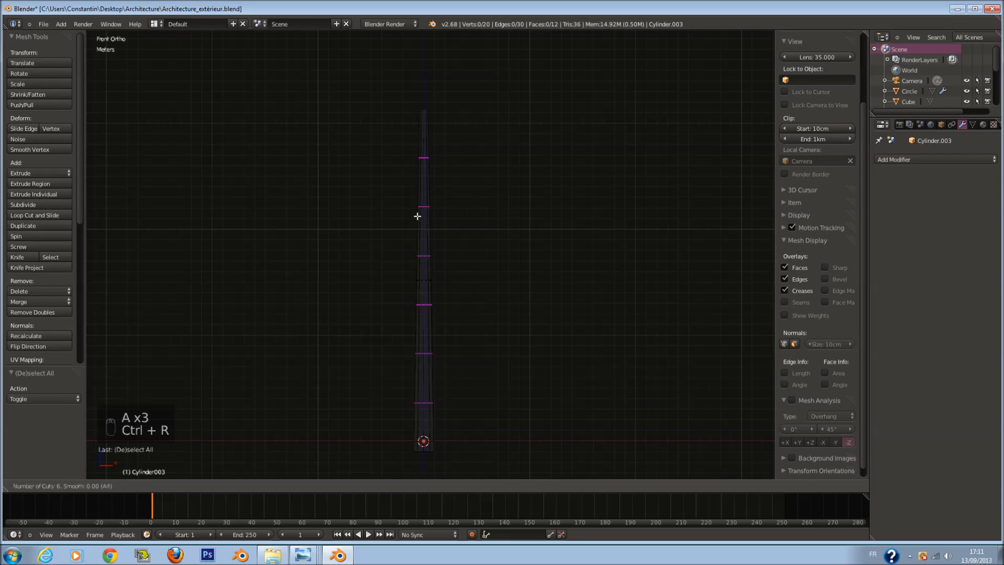
pyautogui.scroll(4, 418, 216)
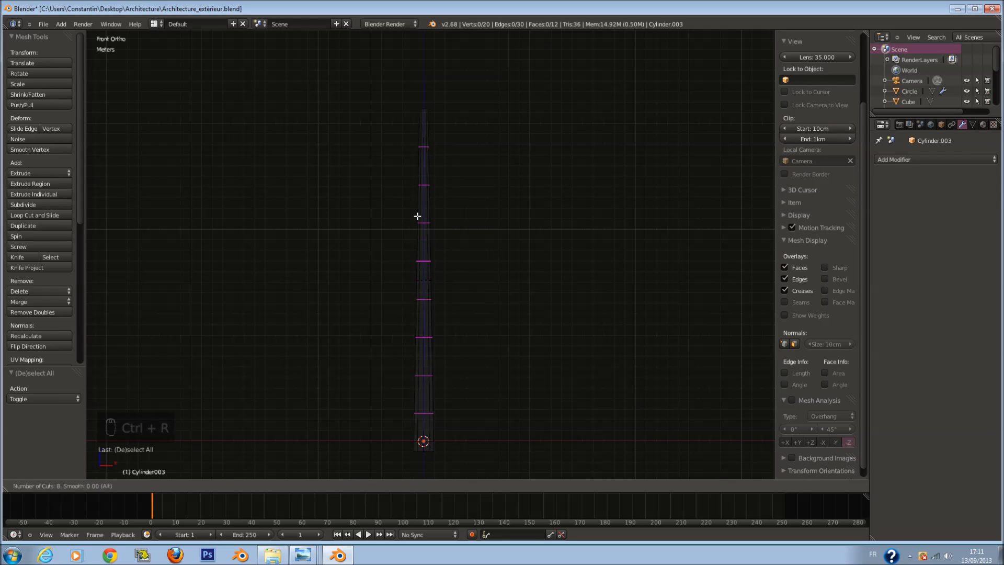
pyautogui.scroll(-1, 417, 216)
pyautogui.click(417, 216)
pyautogui.rightClick(416, 216)
# Step: Divide the column's full length into many short segments with centred, evenly spaced loop cuts, and return to Object Mode
pyautogui.hotkey('ctrl', 'r')
pyautogui.scroll(1, 427, 220)
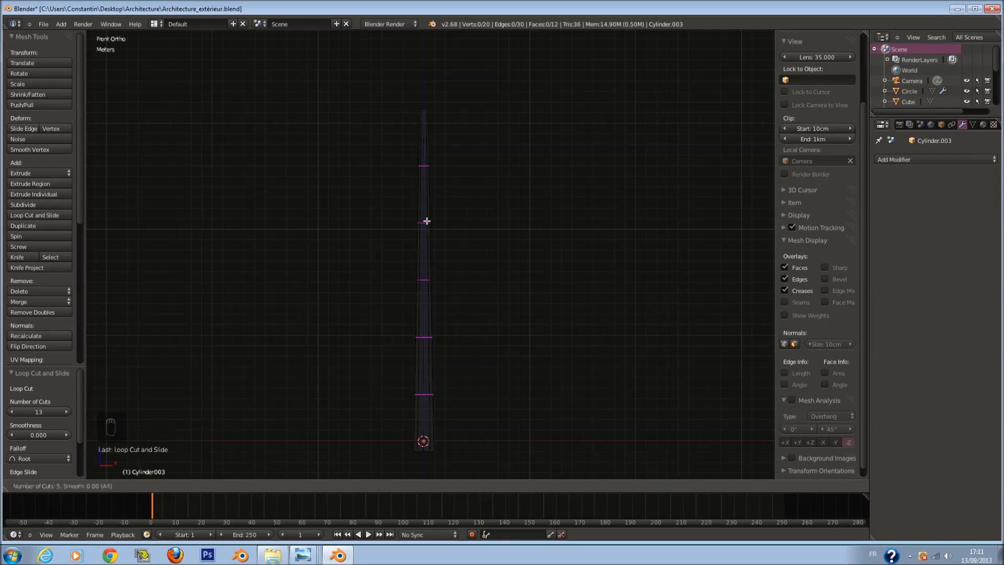
pyautogui.scroll(1, 427, 220)
pyautogui.scroll(1, 427, 221)
pyautogui.scroll(1, 427, 221)
pyautogui.click(427, 221)
pyautogui.rightClick(430, 221)
pyautogui.press('Tab')
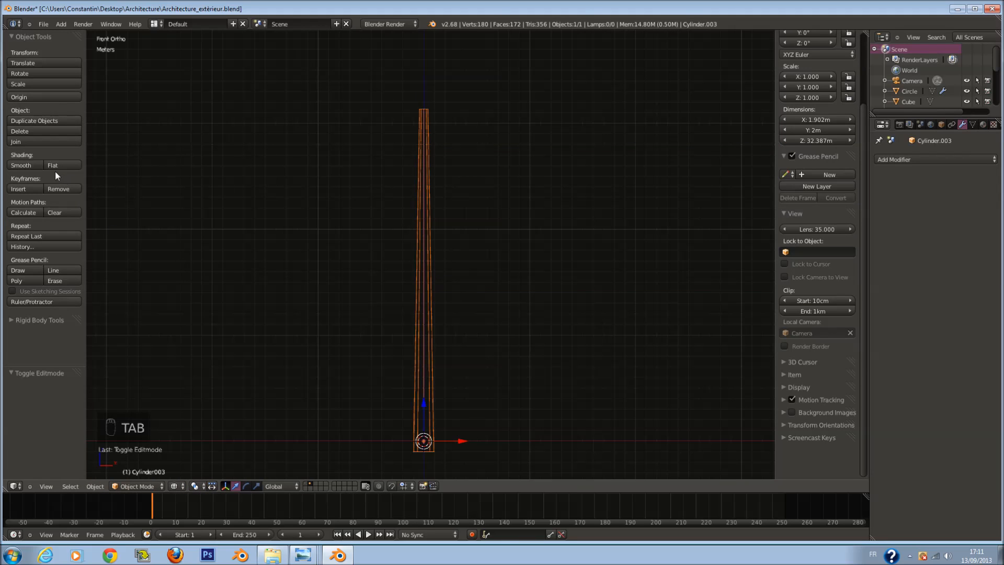
# Step: Add a level 1 subdivision surface to the column and slide a loop cut close to its base to sharpen it
pyautogui.hotkey('ctrl', '1')
pyautogui.press('Tab')
pyautogui.press('a')
pyautogui.press('a')
pyautogui.hotkey('ctrl', 'r')
pyautogui.click(442, 414)
pyautogui.click(446, 453)
# Step: Add a loop cut close to the column's top end to keep it sharp, and return to Object Mode
pyautogui.keyDown('shift'); pyautogui.moveTo(442, 128); pyautogui.dragTo(444, 352, button='middle'); pyautogui.keyUp('shift')
pyautogui.press('a')
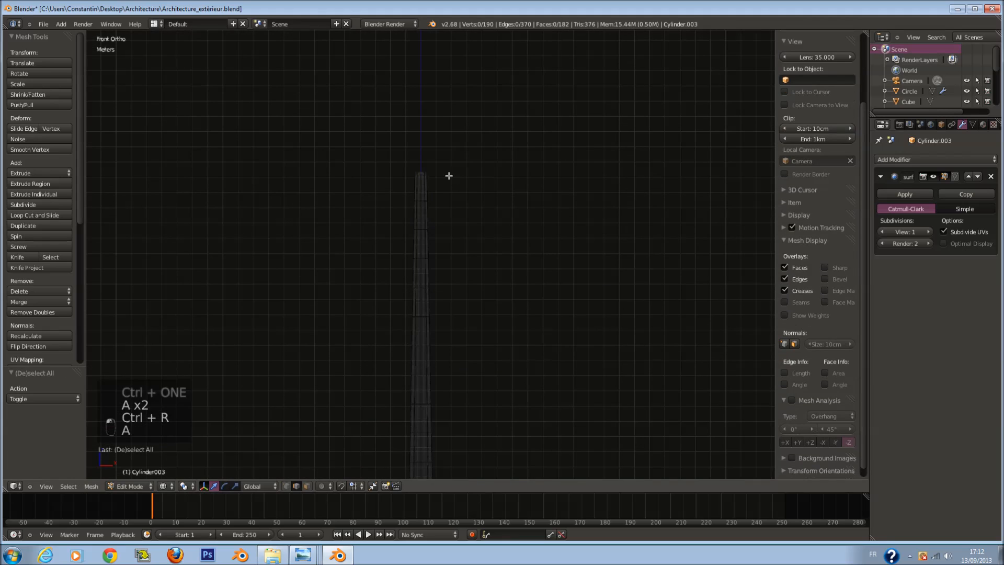
pyautogui.press('Tab')
pyautogui.hotkey('shift', 'a')
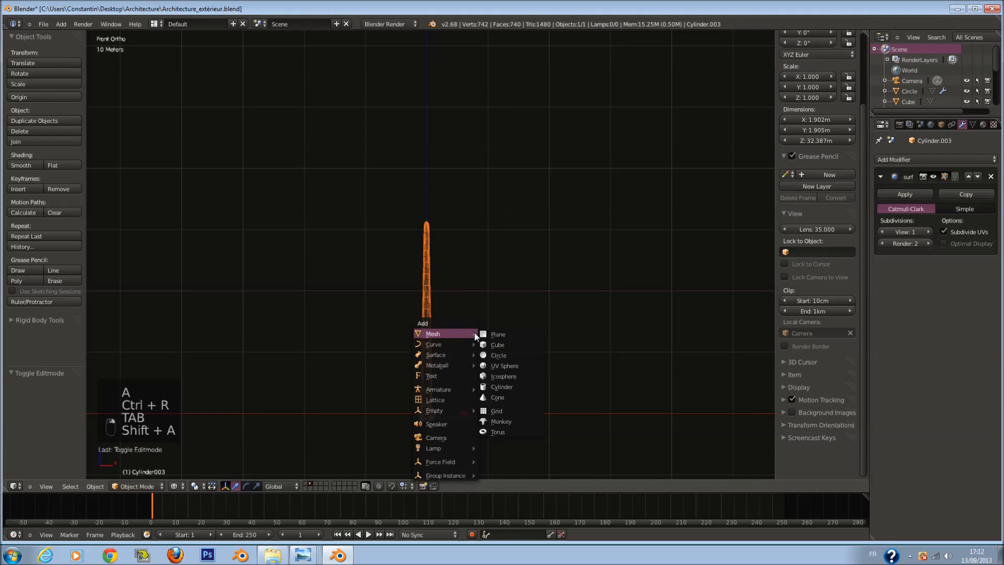
pyautogui.press('Tab')
pyautogui.hotkey('ctrl', 'r')
pyautogui.press('Tab')
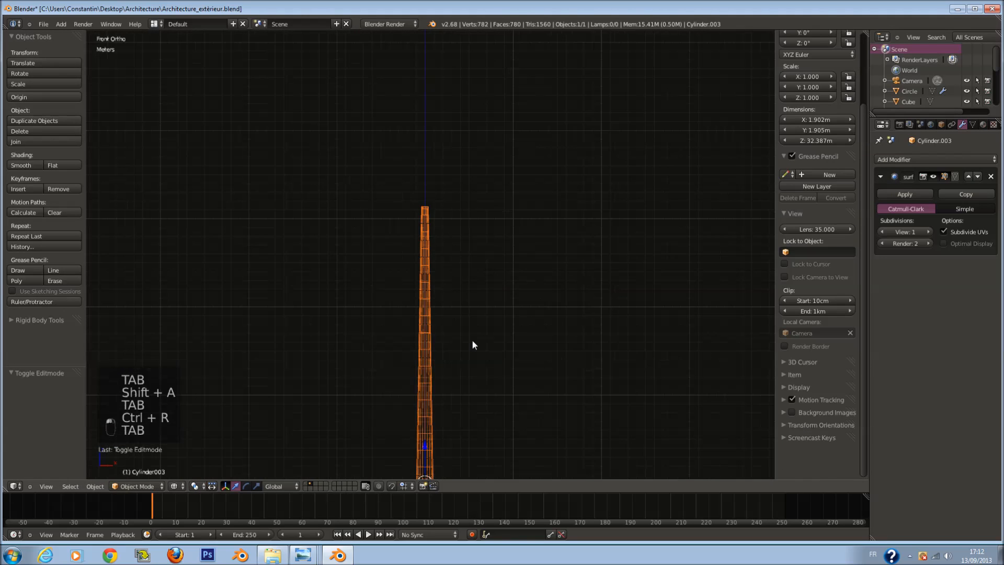
# Step: Add a UV sphere at the origin and move it about 31.66 m up along Z onto the column's tip
pyautogui.hotkey('shift', 'a')
pyautogui.click(532, 378)
pyautogui.scroll(-4, 476, 403)
pyautogui.press('g')
pyautogui.click(447, 207)
pyautogui.scroll(3, 454, 199)
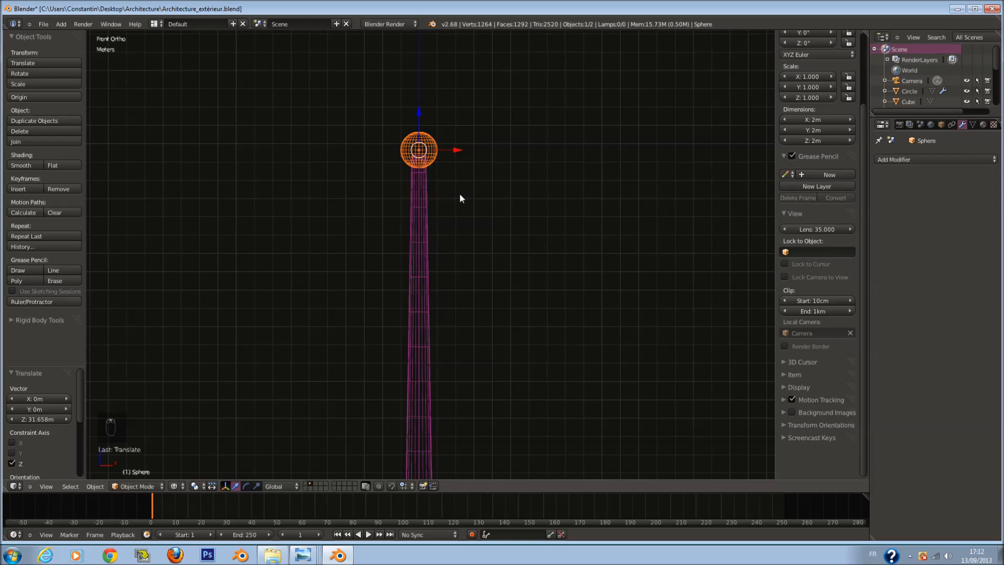
# Step: Enlarge the sphere to a scale of about 1.3 and shade it smooth in solid view
pyautogui.scroll(-1, 461, 183)
pyautogui.press('s')
pyautogui.click(473, 181)
pyautogui.press('z')
pyautogui.scroll(1, 472, 181)
pyautogui.moveTo(470, 182); pyautogui.dragTo(106, 199, button='middle')
pyautogui.click(21, 165)
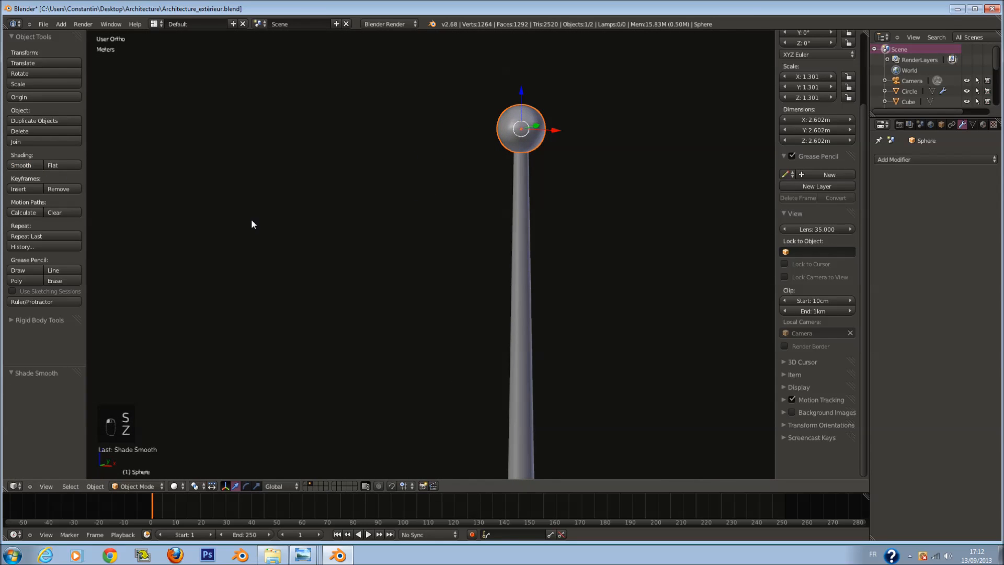
# Step: Snap the 3D cursor to the sphere in front wireframe view and add a 10-vertex cylinder there
pyautogui.press('KP_1')
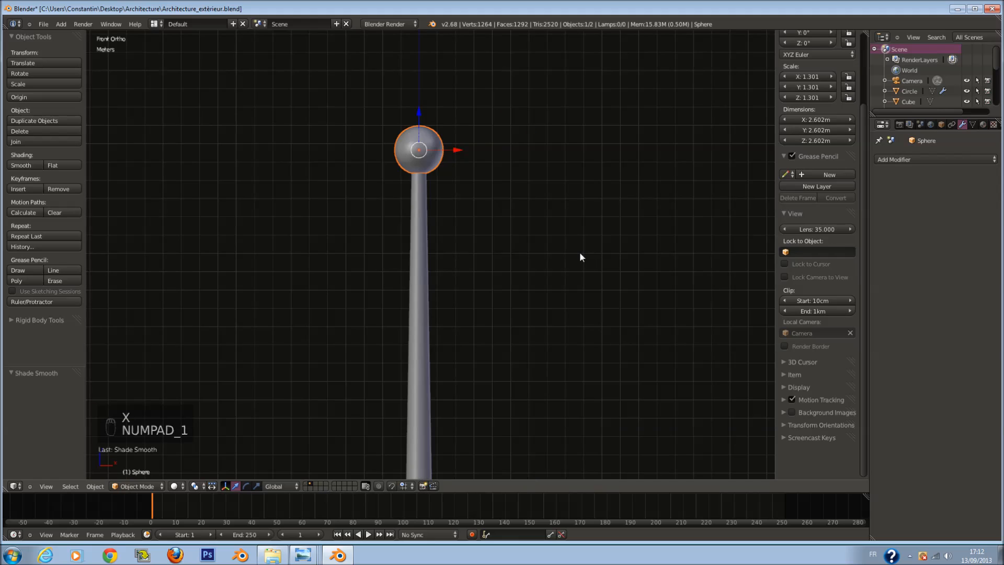
pyautogui.scroll(-2, 518, 246)
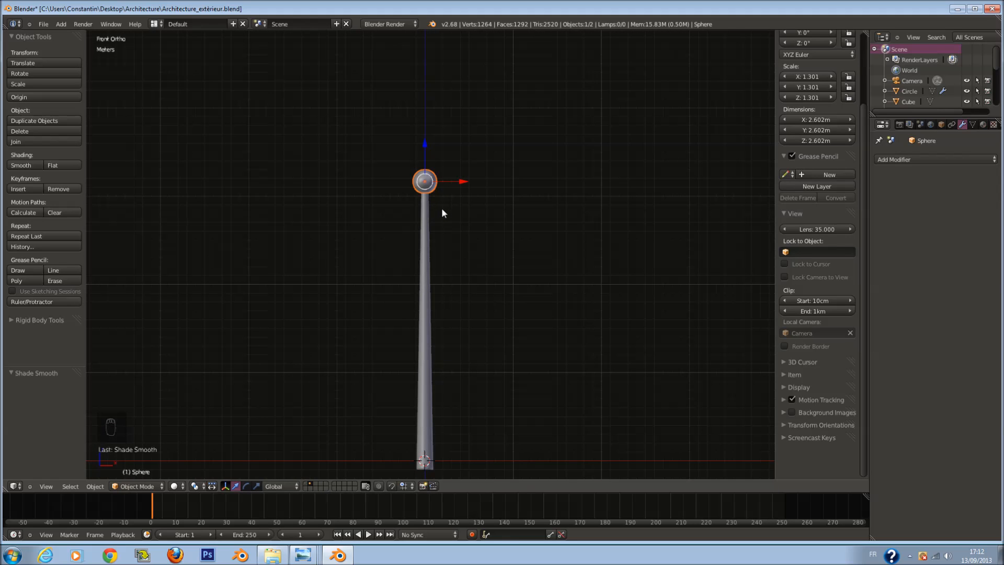
pyautogui.press('z')
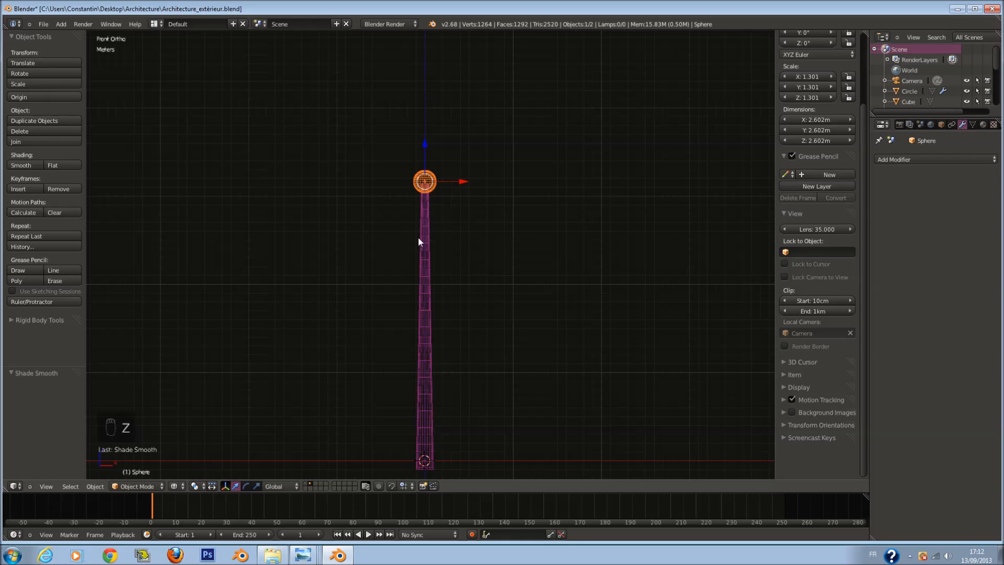
pyautogui.hotkey('shift', 's')
pyautogui.click(463, 210)
pyautogui.hotkey('shift', 'a')
pyautogui.moveTo(468, 218)
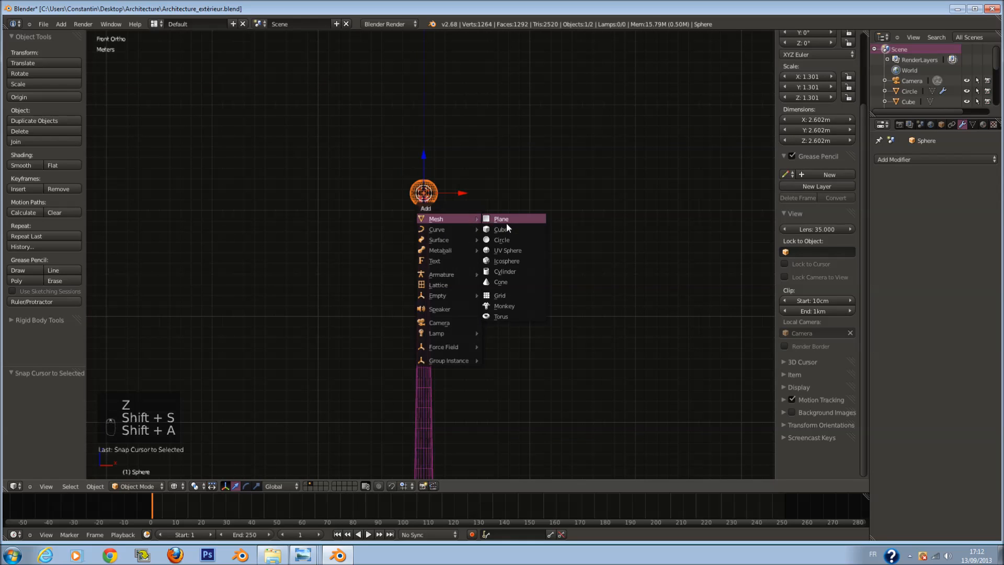
pyautogui.click(523, 270)
# Step: Scale the new cylinder down to about 0.47 and give it a level 1 subdivision surface
pyautogui.press('s')
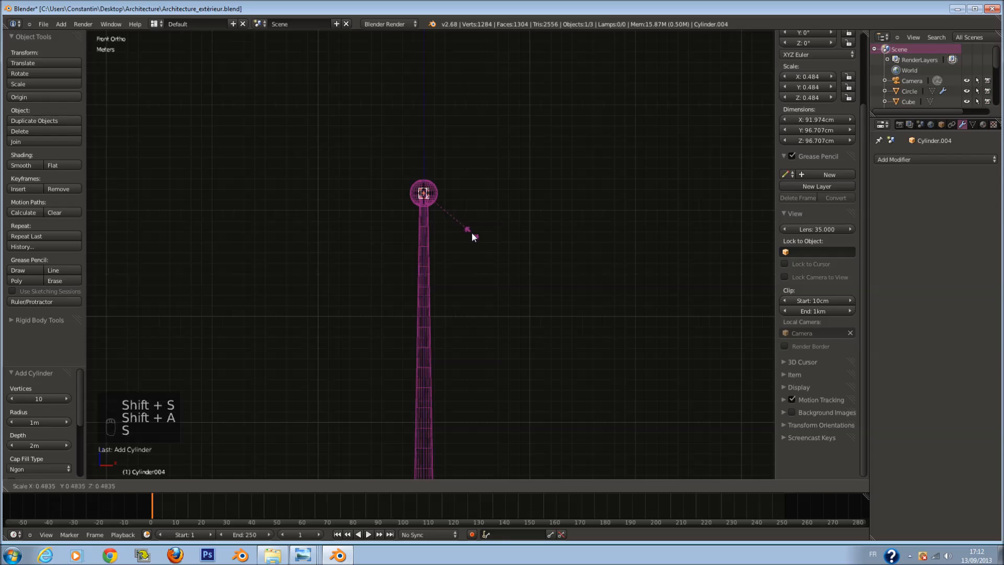
pyautogui.click(422, 240)
pyautogui.scroll(6, 420, 230)
pyautogui.hotkey('ctrl', '1')
# Step: Stretch the small cylinder about 2.39 times along Z and raise it so it protrudes above the sphere
pyautogui.keyDown('shift'); pyautogui.scroll(5, 423, 166); pyautogui.keyUp('shift')
pyautogui.press('s')
pyautogui.press('z')
pyautogui.click(465, 224)
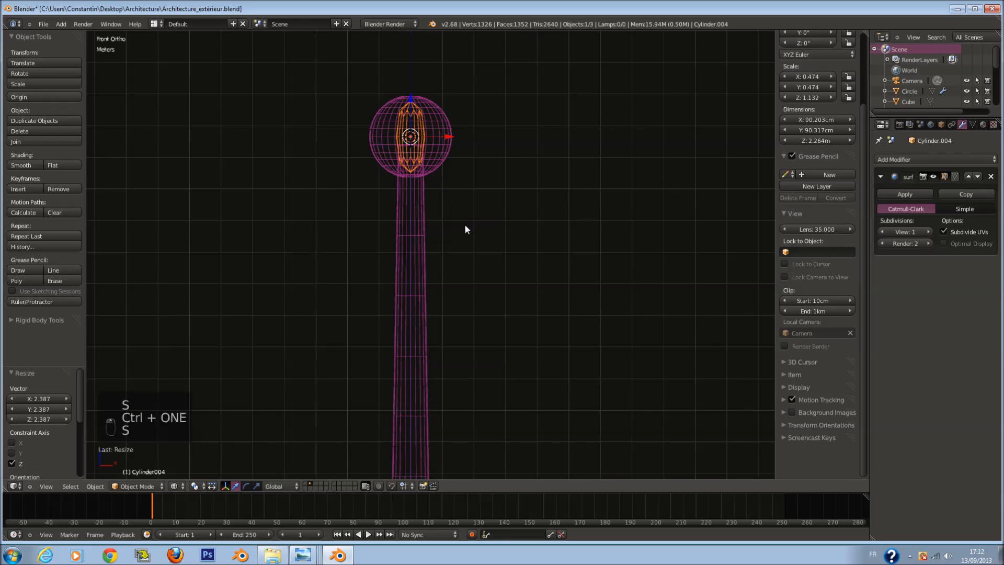
pyautogui.keyDown('shift'); pyautogui.scroll(5, 416, 179); pyautogui.keyUp('shift')
pyautogui.moveTo(411, 166); pyautogui.dragTo(412, 108)
# Step: Add loop cuts close to both ends of the small top cylinder to sharpen them, and return to Object Mode
pyautogui.press('Tab')
pyautogui.press('a')
pyautogui.press('a')
pyautogui.hotkey('ctrl', 'r')
pyautogui.click(428, 130)
pyautogui.click(443, 67)
pyautogui.press('a')
pyautogui.hotkey('ctrl', 'r')
pyautogui.press('Tab')
pyautogui.scroll(-6, 450, 218)
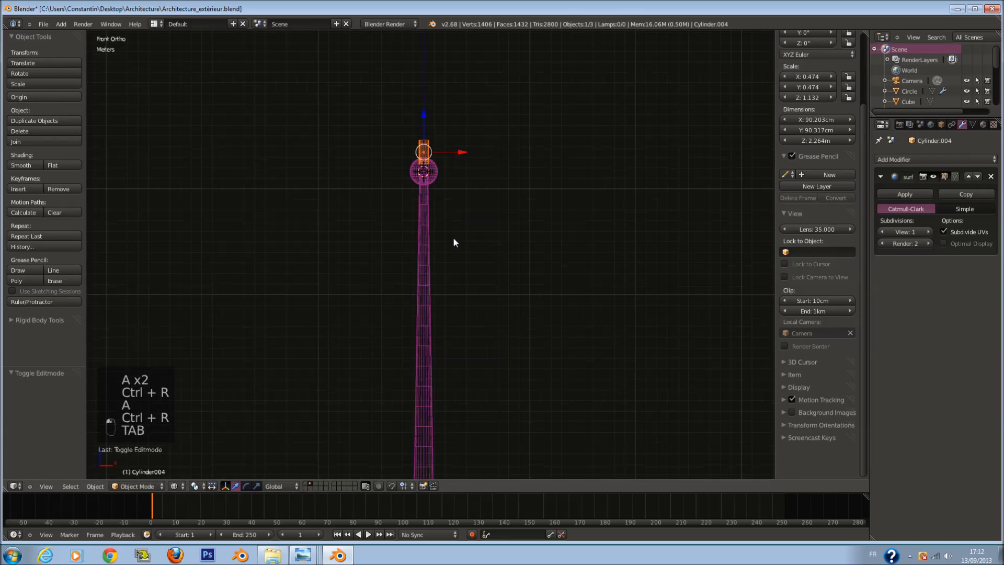
# Step: Duplicate the small top cylinder in place and rotate the copy 90° so it lies horizontally
pyautogui.hotkey('shift', 'd')
pyautogui.rightClick(490, 250)
pyautogui.write('r90')
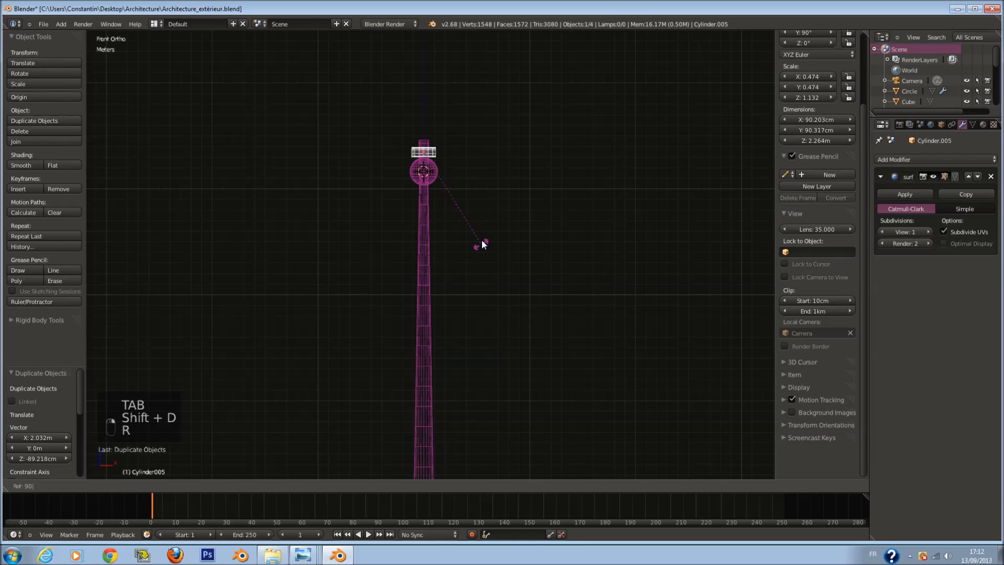
pyautogui.click(485, 240)
# Step: Move the horizontal copy down beside the column, enlarge it to about 3.4 times its size, and save the file
pyautogui.press('g')
pyautogui.click(551, 387)
pyautogui.press('s')
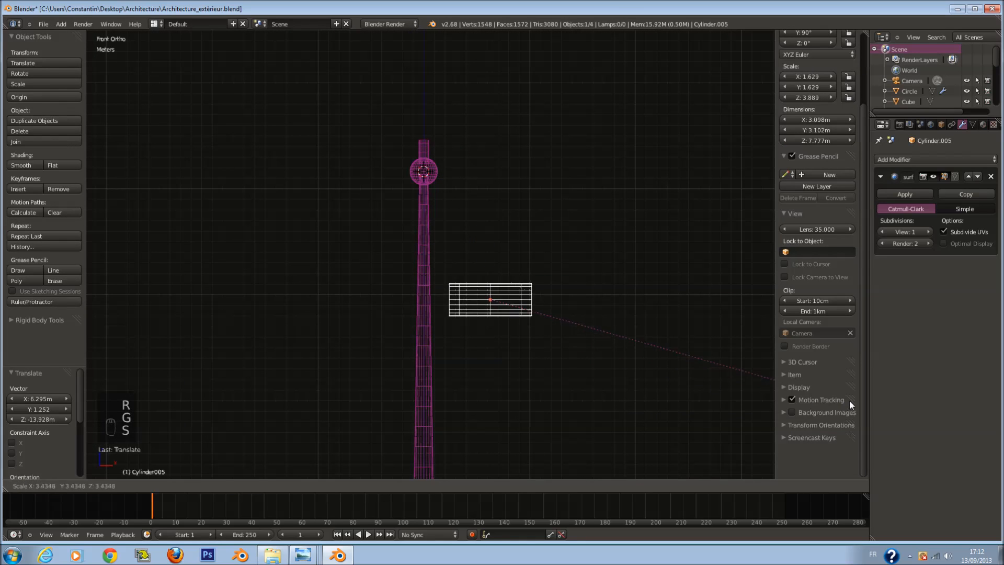
pyautogui.click(849, 400)
pyautogui.scroll(3, 484, 305)
pyautogui.hotkey('ctrl', 's')
pyautogui.click(484, 306)
# Step: Resize the horizontal cylinder and move it against the column's side as a protruding arm
pyautogui.press('s')
pyautogui.click(555, 362)
pyautogui.press('z')
pyautogui.moveTo(560, 334); pyautogui.dragTo(497, 328)
pyautogui.moveTo(496, 327); pyautogui.dragTo(635, 237, button='middle')
pyautogui.press('s')
pyautogui.click(613, 225)
pyautogui.moveTo(589, 183); pyautogui.dragTo(560, 168)
pyautogui.press('s')
pyautogui.click(621, 180)
# Step: Scale the horizontal arm along X, adjust its position against the column, and save the file
pyautogui.scroll(-2, 560, 168)
pyautogui.press('s')
pyautogui.press('x')
pyautogui.click(577, 238)
pyautogui.moveTo(534, 198); pyautogui.dragTo(544, 212)
pyautogui.click(544, 212)
pyautogui.hotkey('ctrl', 's')
# Step: Join the horizontal arm, the column, the sphere and the small top cylinder into one object
pyautogui.press('KP_1')
pyautogui.keyDown('shift'); pyautogui.rightClick(410, 296); pyautogui.keyUp('shift')
pyautogui.hotkey('ctrl', 'j')
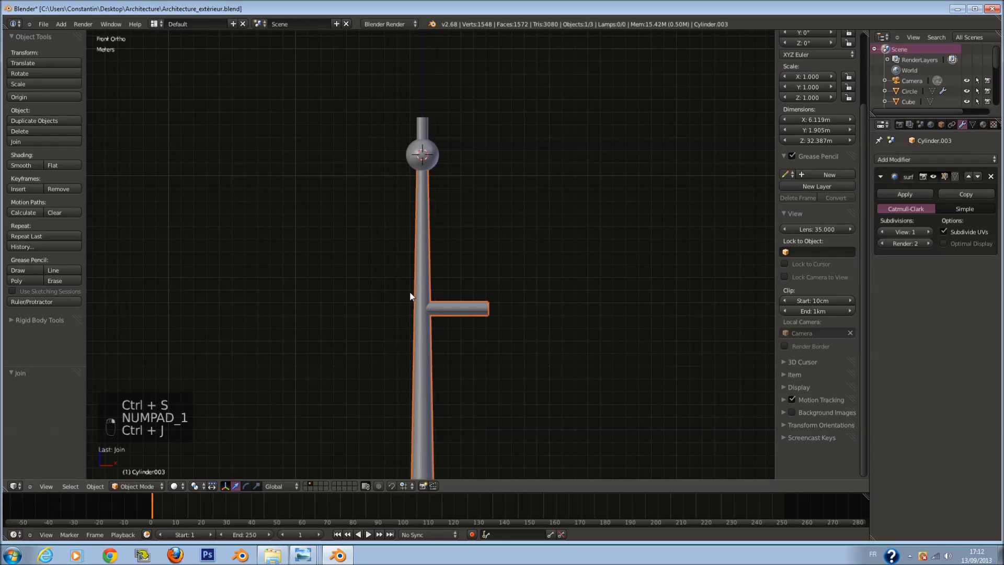
pyautogui.keyDown('shift'); pyautogui.rightClick(442, 154); pyautogui.keyUp('shift')
pyautogui.hotkey('ctrl', 'j')
pyautogui.keyDown('shift'); pyautogui.rightClick(432, 126); pyautogui.keyUp('shift')
pyautogui.hotkey('ctrl', 'j')
# Step: Select all vertices of the joined object in Edit Mode and remove doubles
pyautogui.scroll(-1, 433, 162)
pyautogui.press('Tab')
pyautogui.press('a')
pyautogui.press('a')
pyautogui.press('a')
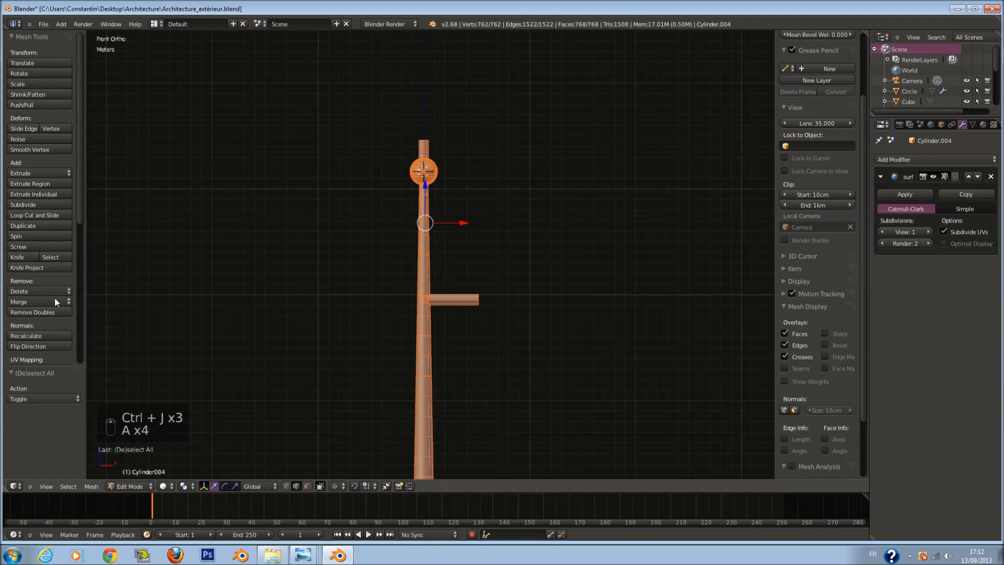
pyautogui.click(57, 311)
pyautogui.scroll(3, 433, 189)
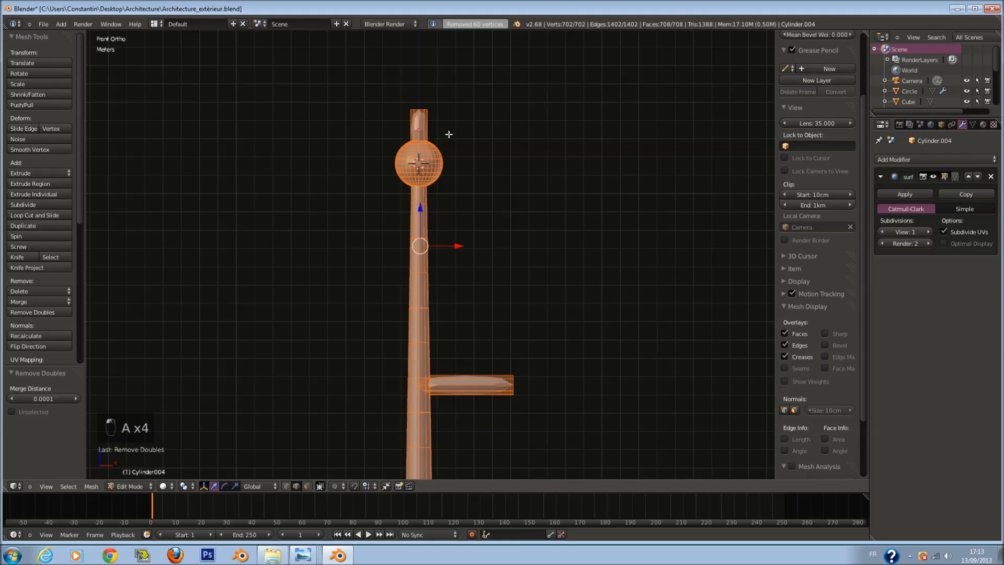
# Step: Add loop cuts near the upper and lower ends of the small cylinder above the sphere
pyautogui.press('a')
pyautogui.hotkey('ctrl', 'r')
pyautogui.click(432, 121)
pyautogui.click(439, 88)
pyautogui.press('a')
pyautogui.hotkey('ctrl', 'r')
pyautogui.click(425, 127)
pyautogui.click(454, 151)
# Step: Add a loop cut near each end of the horizontal side arm
pyautogui.press('z')
pyautogui.press('a')
pyautogui.scroll(-4, 420, 273)
pyautogui.scroll(4, 453, 334)
pyautogui.keyDown('shift'); pyautogui.moveTo(456, 335); pyautogui.dragTo(457, 173, button='middle'); pyautogui.keyUp('shift')
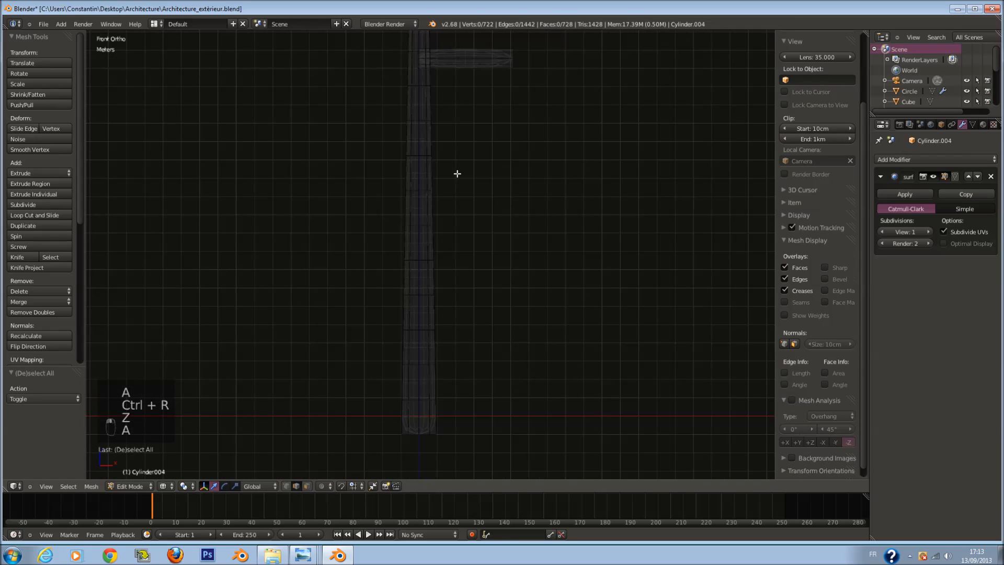
pyautogui.press('a')
pyautogui.hotkey('ctrl', 'r')
pyautogui.click(458, 58)
pyautogui.click(520, 70)
pyautogui.press('a')
pyautogui.hotkey('ctrl', 'r')
pyautogui.click(470, 59)
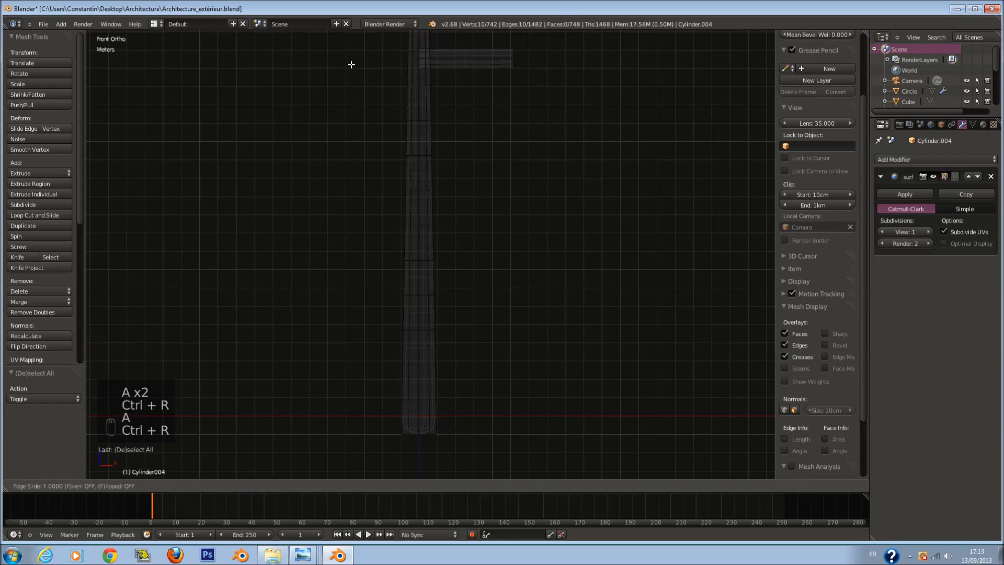
pyautogui.click(350, 63)
# Step: Add a loop cut near the lower end of the tapered column and return to Object Mode
pyautogui.press('a')
pyautogui.hotkey('ctrl', 'r')
pyautogui.click(429, 323)
pyautogui.press('Tab')
pyautogui.scroll(-4, 490, 285)
pyautogui.scroll(2, 469, 226)
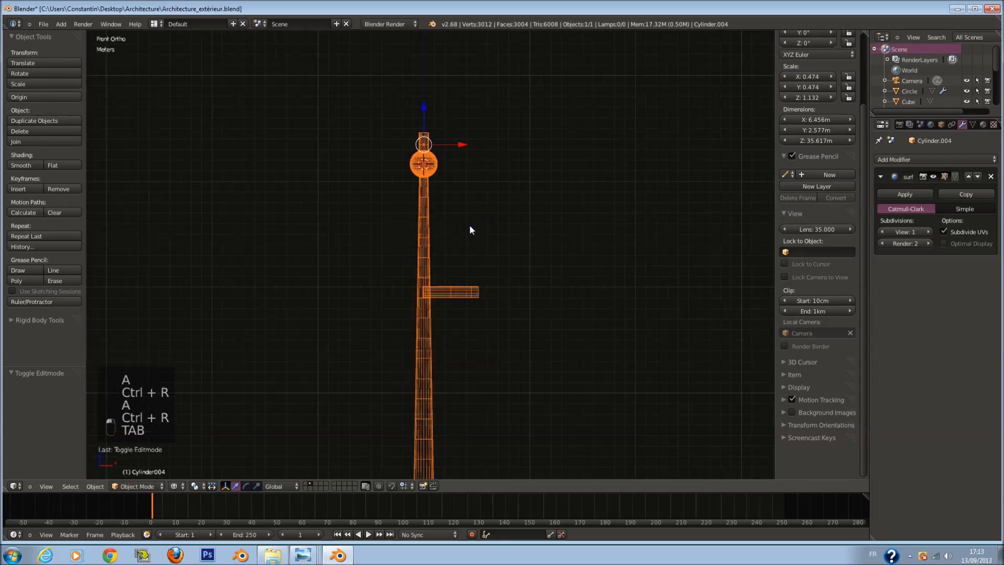
# Step: Check the mast in wireframe and solid shading, and save over the existing file
pyautogui.press('z')
pyautogui.scroll(4, 434, 220)
pyautogui.press('z')
pyautogui.scroll(3, 403, 212)
pyautogui.press('z')
pyautogui.scroll(-4, 413, 209)
pyautogui.press('z')
pyautogui.scroll(-1, 422, 218)
pyautogui.press('z')
pyautogui.scroll(-1, 423, 220)
pyautogui.hotkey('ctrl', 's')
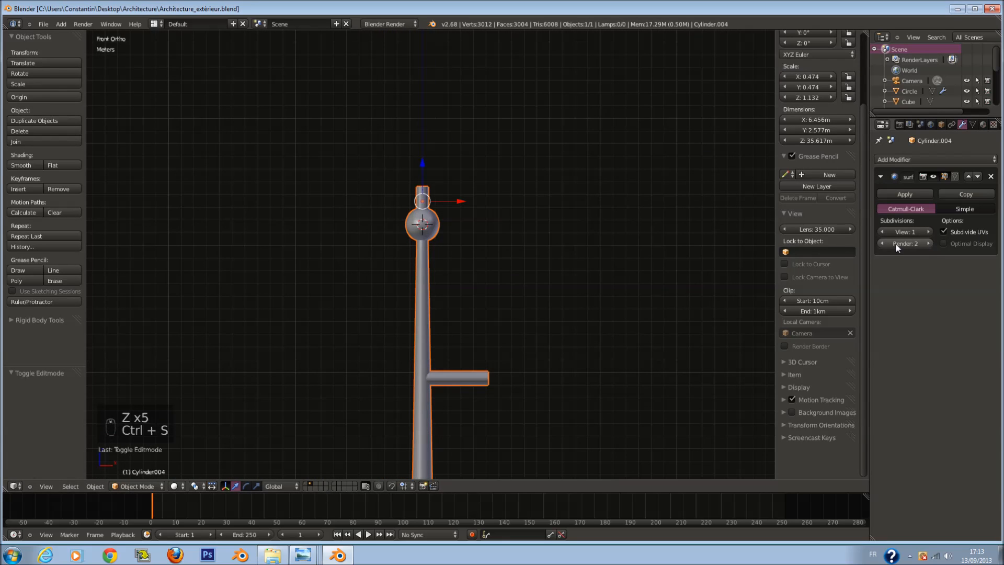
pyautogui.scroll(-4, 528, 264)
pyautogui.scroll(2, 529, 268)
pyautogui.hotkey('ctrl', 's')
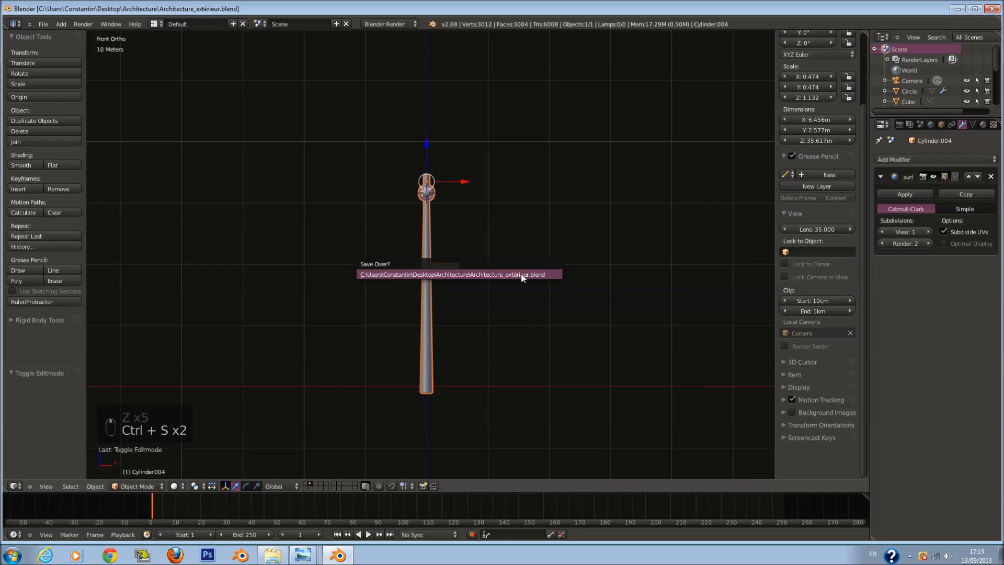
pyautogui.click(521, 274)
# Step: Move the mast to the buildings' layer, display that layer in wireframe, and save the file
pyautogui.press('m')
pyautogui.click(634, 335)
pyautogui.hotkey('ctrl', 's')
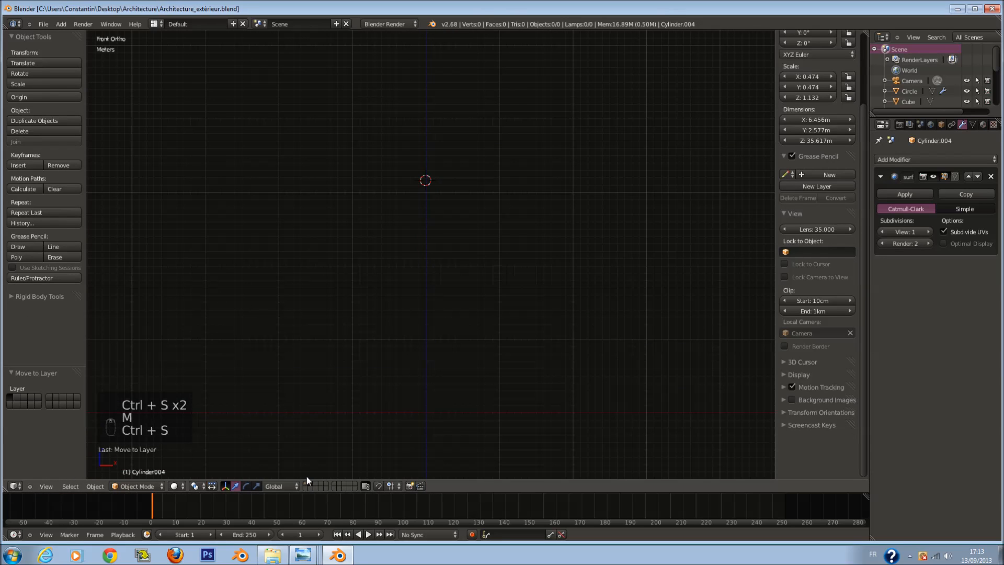
pyautogui.click(308, 485)
pyautogui.press('z')
pyautogui.hotkey('ctrl', 's')
# Step: Scale the mast down to about 15.3 m tall and set its origin to its geometry
pyautogui.press('s')
pyautogui.click(438, 111)
pyautogui.keyDown('shift'); pyautogui.scroll(5, 438, 110); pyautogui.keyUp('shift')
pyautogui.click(28, 97)
pyautogui.click(24, 94)
# Step: Move the mast down to the tall building's roof and scale it by about 0.376
pyautogui.press('g')
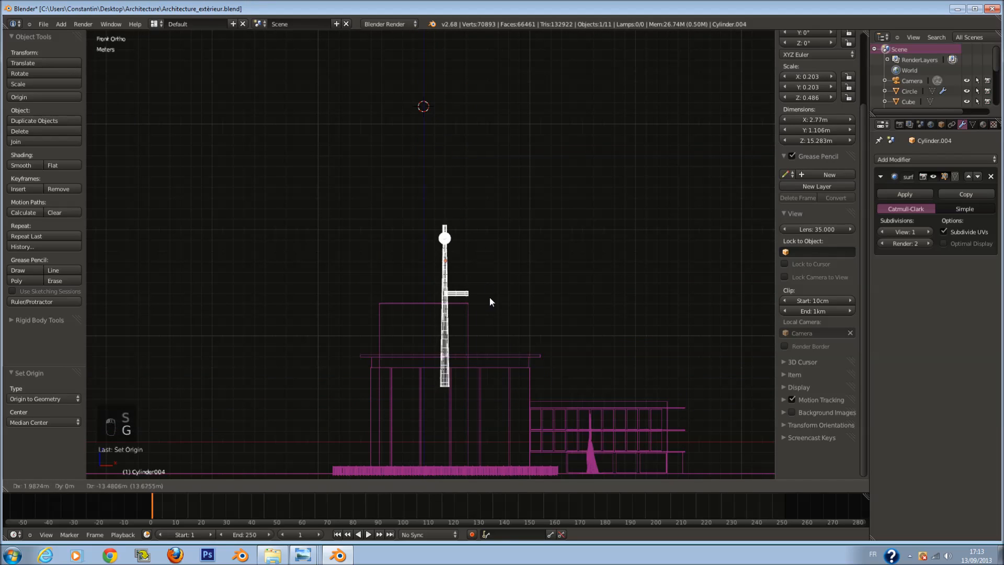
pyautogui.click(486, 328)
pyautogui.press('s')
pyautogui.click(452, 319)
# Step: Rotate the mast 90° around the Z axis and save the file
pyautogui.press('r')
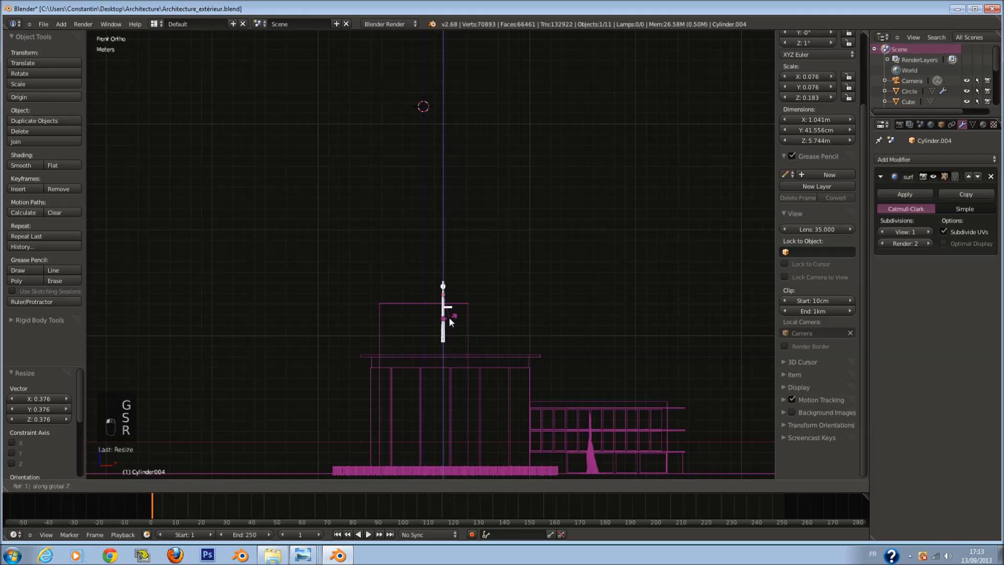
pyautogui.rightClick(469, 310)
pyautogui.write('rz9')
pyautogui.write('0')
pyautogui.click(469, 309)
pyautogui.press('KP_3')
pyautogui.press('KP_Decimal')
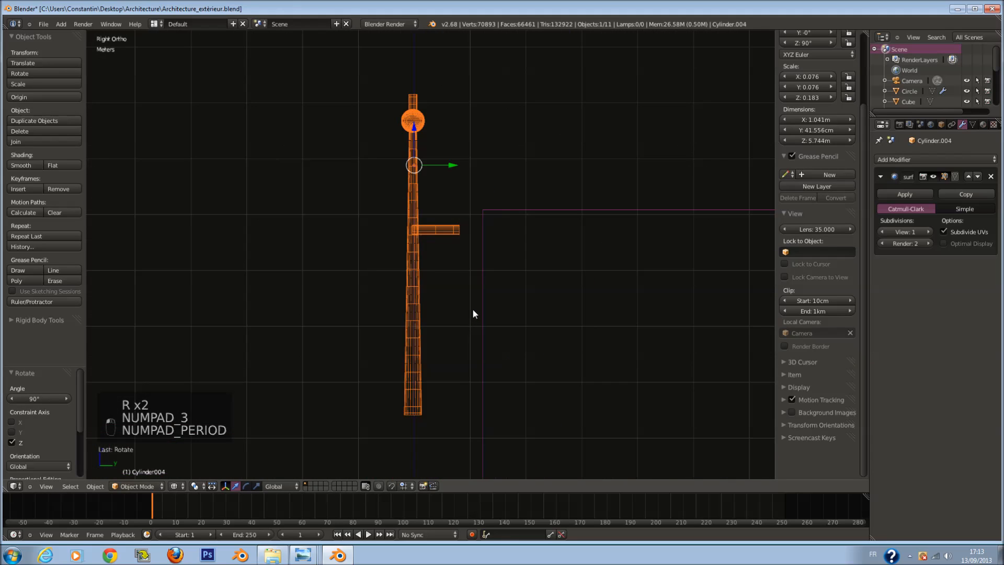
pyautogui.hotkey('ctrl', 's')
# Step: Scale the mast up to about 7.3 m tall, shift it about 23 cm along Y, and save the file
pyautogui.scroll(-5, 474, 325)
pyautogui.scroll(3, 468, 300)
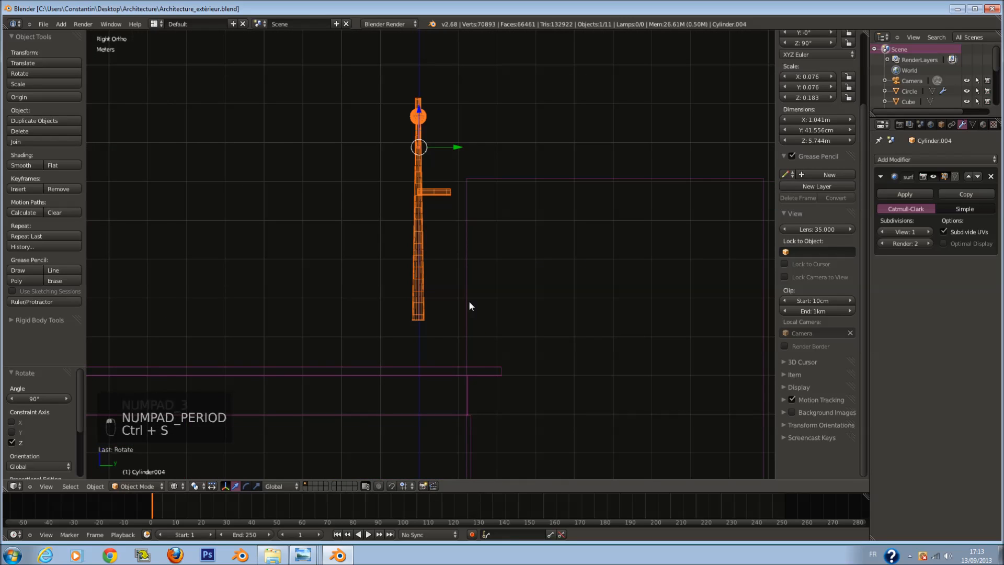
pyautogui.press('s')
pyautogui.click(488, 318)
pyautogui.moveTo(455, 145); pyautogui.dragTo(465, 152)
pyautogui.hotkey('ctrl', 's')
pyautogui.press('KP_0')
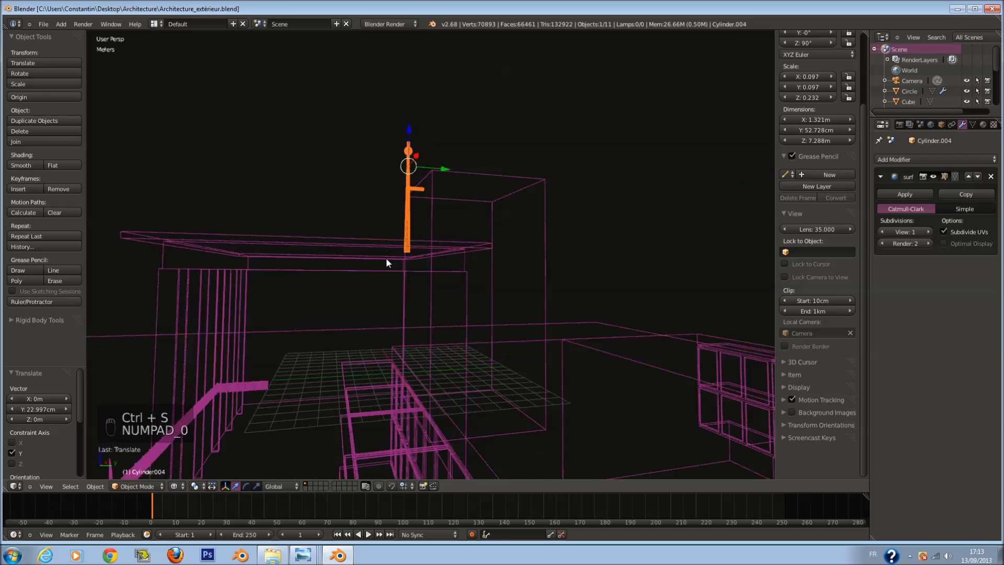
pyautogui.press('z')
pyautogui.press('a')
pyautogui.hotkey('ctrl', 's')
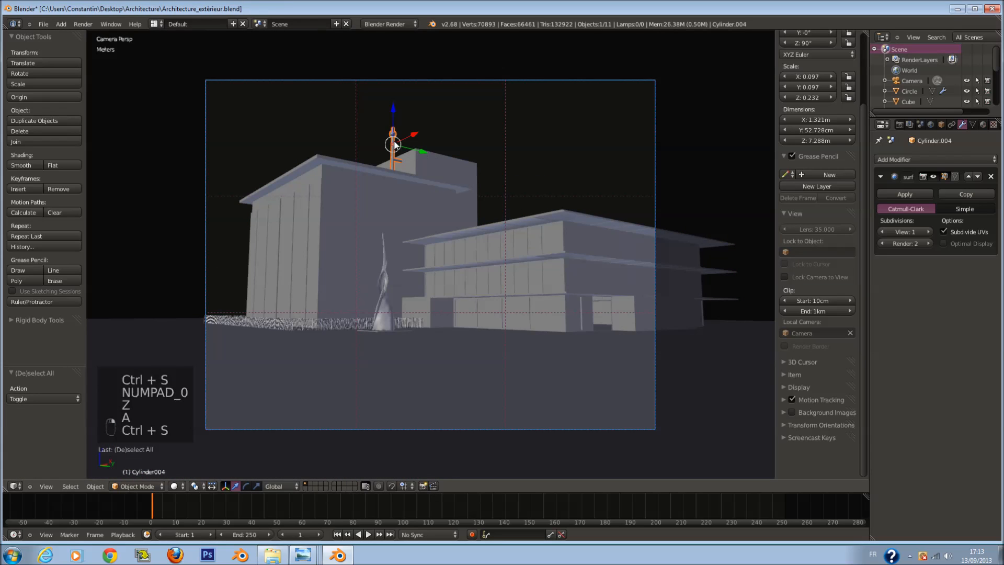
# Step: Select all of the mast's vertices in Edit Mode and scale them down
pyautogui.press('KP_1')
pyautogui.press('Tab')
pyautogui.press('z')
pyautogui.press('Tab')
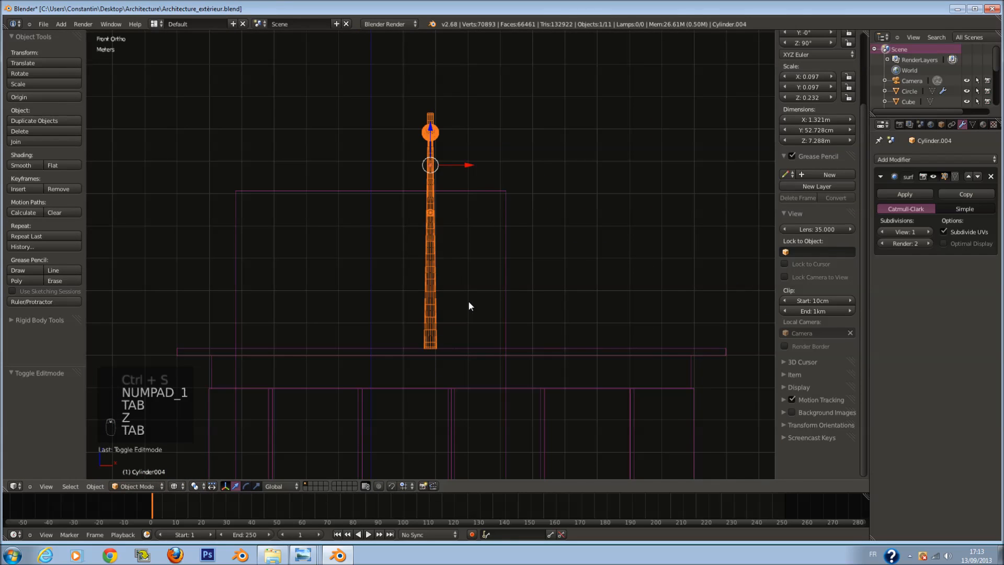
pyautogui.scroll(1, 492, 293)
pyautogui.press('Tab')
pyautogui.press('z')
pyautogui.press('a')
pyautogui.press('a')
pyautogui.press('a')
pyautogui.press('a')
pyautogui.press('s')
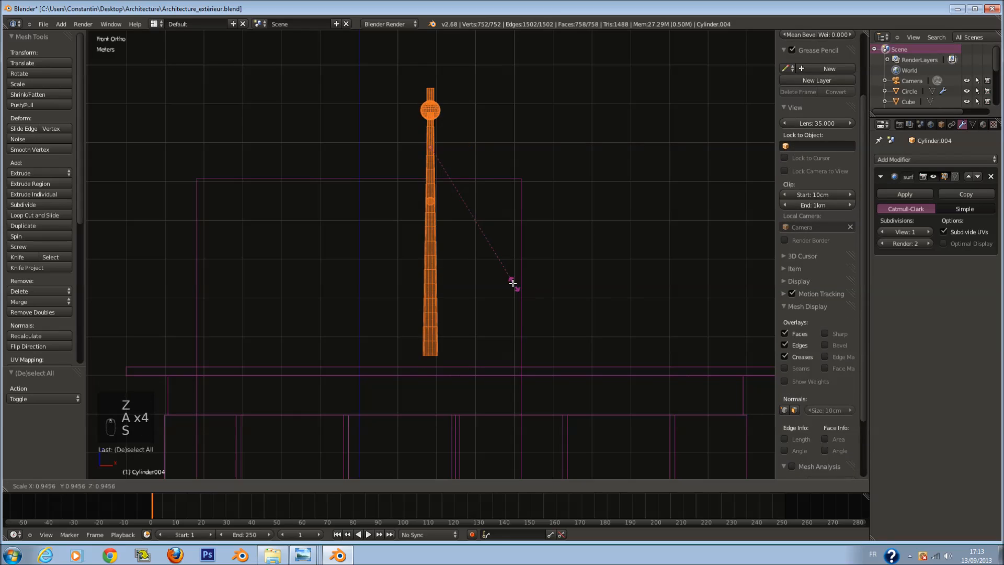
# Step: Scale the mast object to about 6.3 m tall and lower it about 70 cm onto the roof
pyautogui.press('Tab')
pyautogui.press('s')
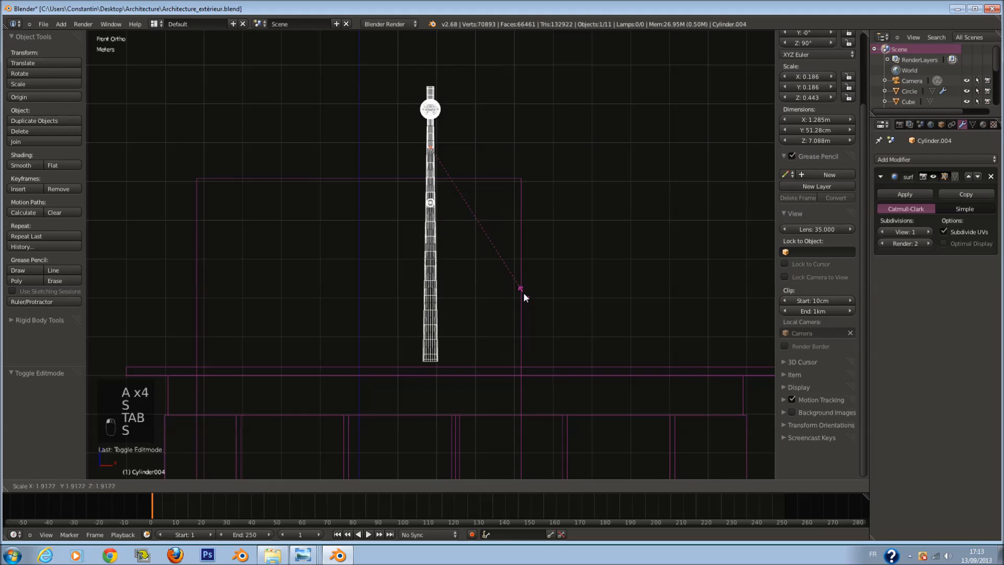
pyautogui.click(510, 287)
pyautogui.click(441, 143)
# Step: Shift the mast about 12 cm along Y toward the rooftop block and save the file
pyautogui.press('KP_3')
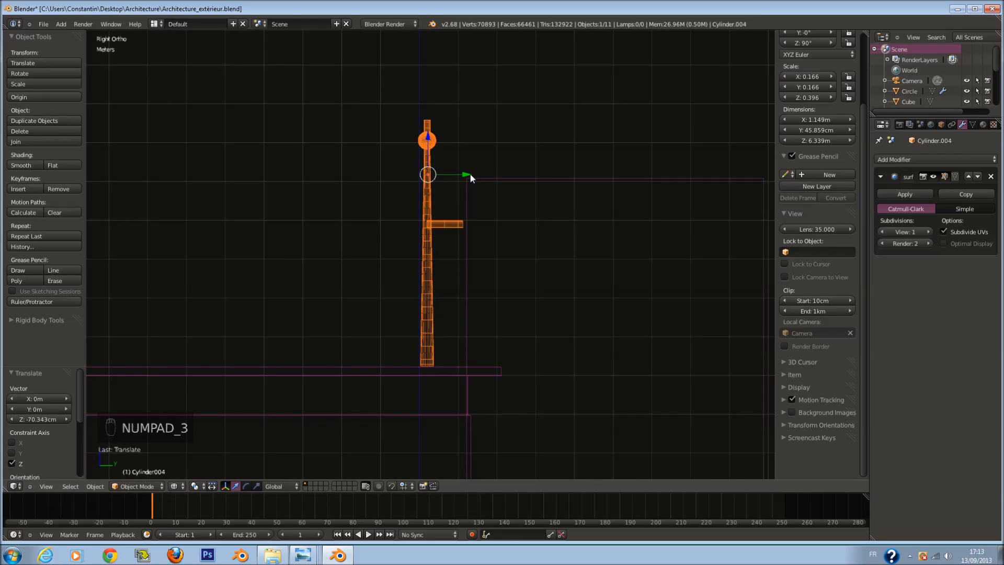
pyautogui.press('z')
pyautogui.hotkey('ctrl', 's')
pyautogui.press('KP_0')
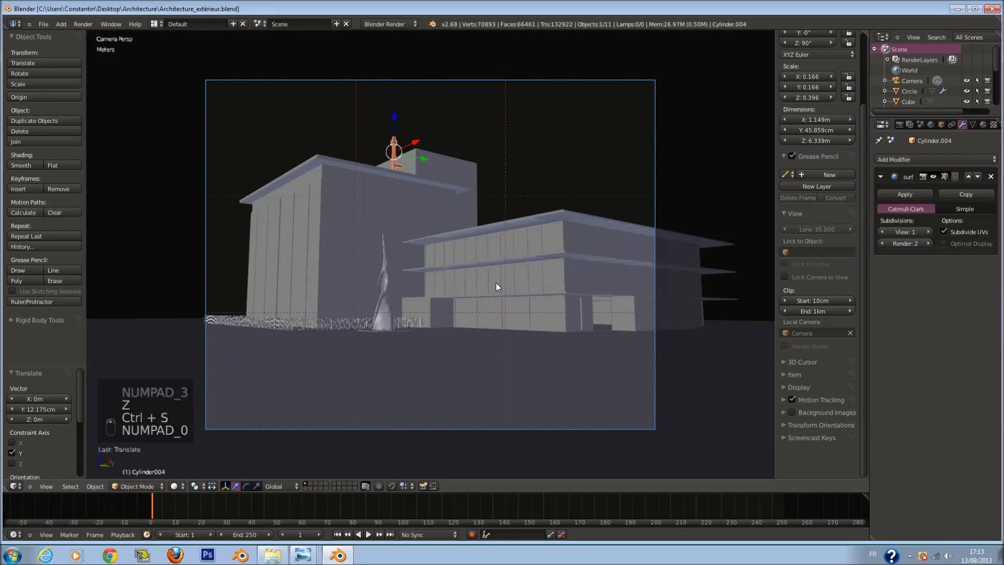
pyautogui.press('a')
pyautogui.press('a')
pyautogui.hotkey('ctrl', 's')
# Step: Select the mast's linked sphere geometry in Edit Mode and scale it by about 0.71
pyautogui.scroll(3, 438, 178)
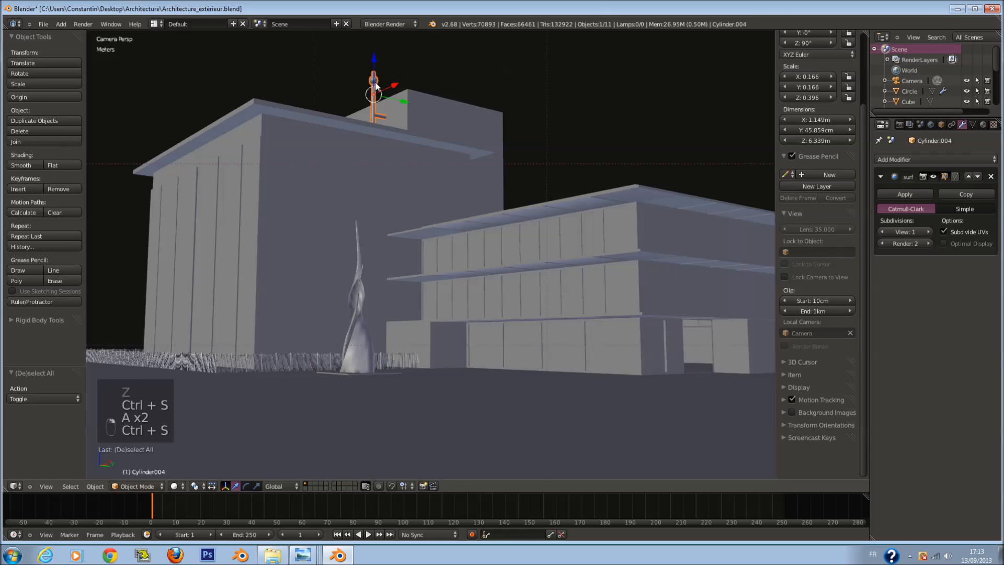
pyautogui.press('Tab')
pyautogui.press('KP_Decimal')
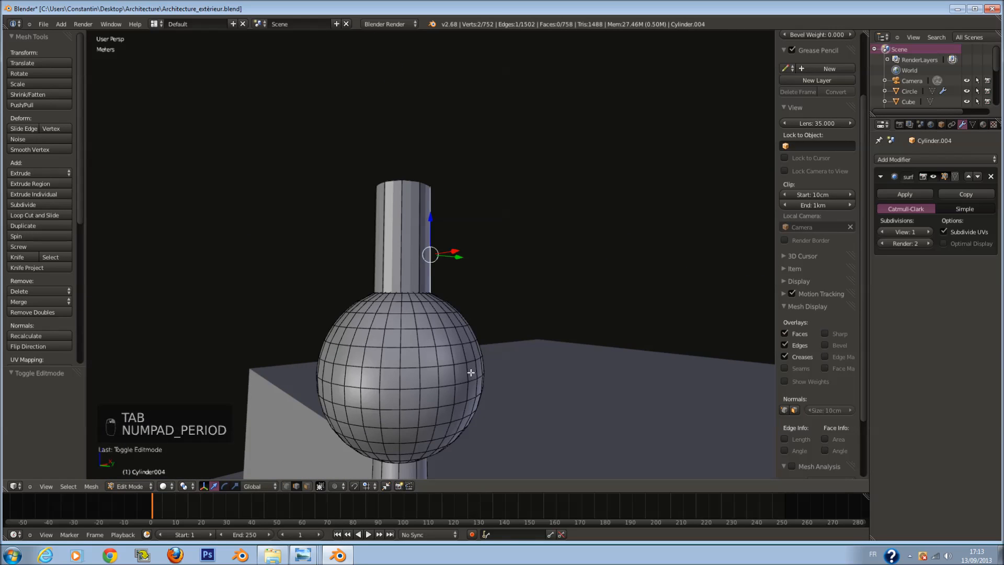
pyautogui.press('l')
pyautogui.scroll(-4, 470, 368)
pyautogui.press('s')
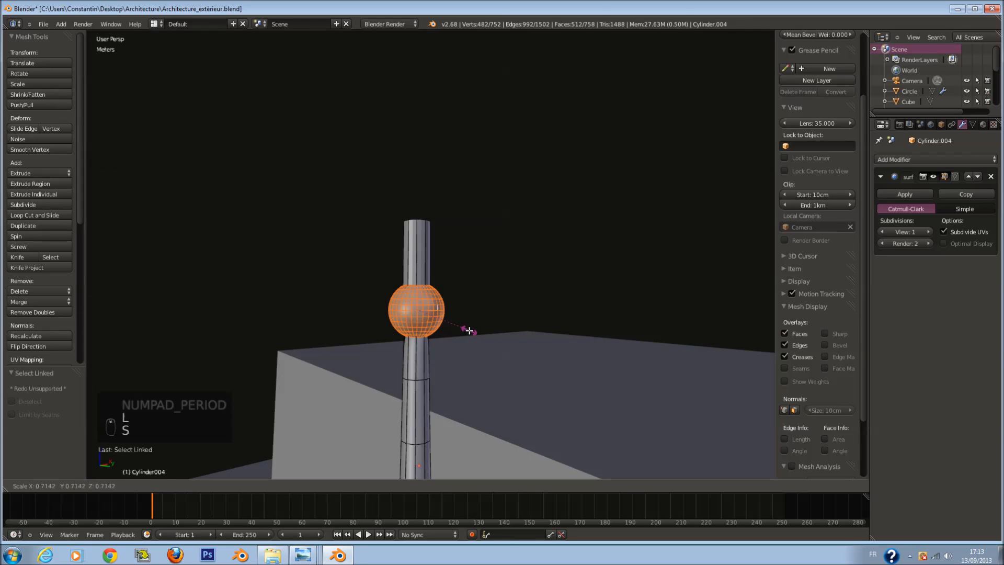
pyautogui.click(468, 330)
# Step: Scale the small top cylinder by about 0.62, lower it onto the sphere, and save the file
pyautogui.rightClick(432, 257)
pyautogui.press('l')
pyautogui.press('s')
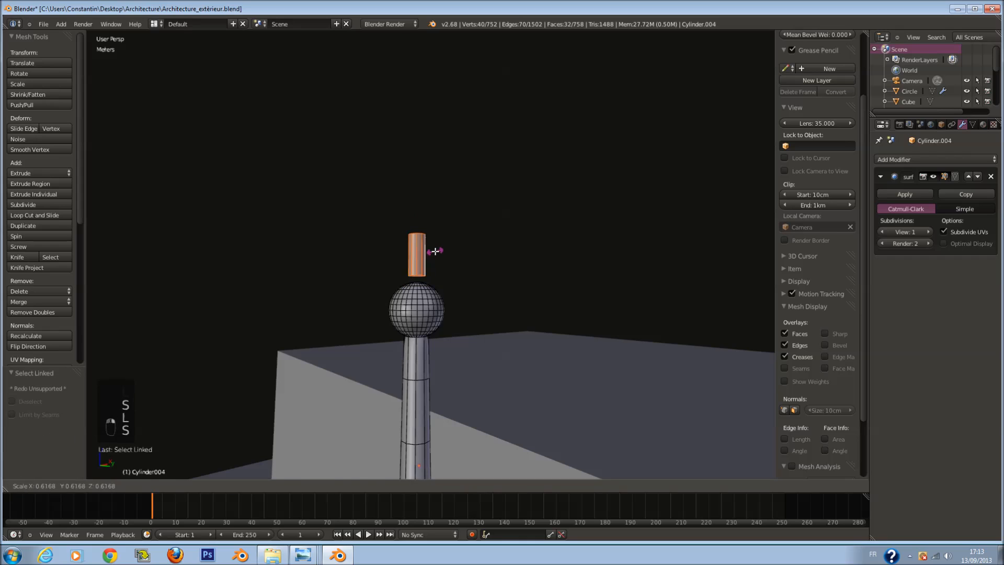
pyautogui.click(435, 252)
pyautogui.moveTo(419, 218); pyautogui.dragTo(418, 240)
pyautogui.press('Tab')
pyautogui.scroll(-3, 467, 325)
pyautogui.hotkey('ctrl', 's')
pyautogui.click(467, 327)
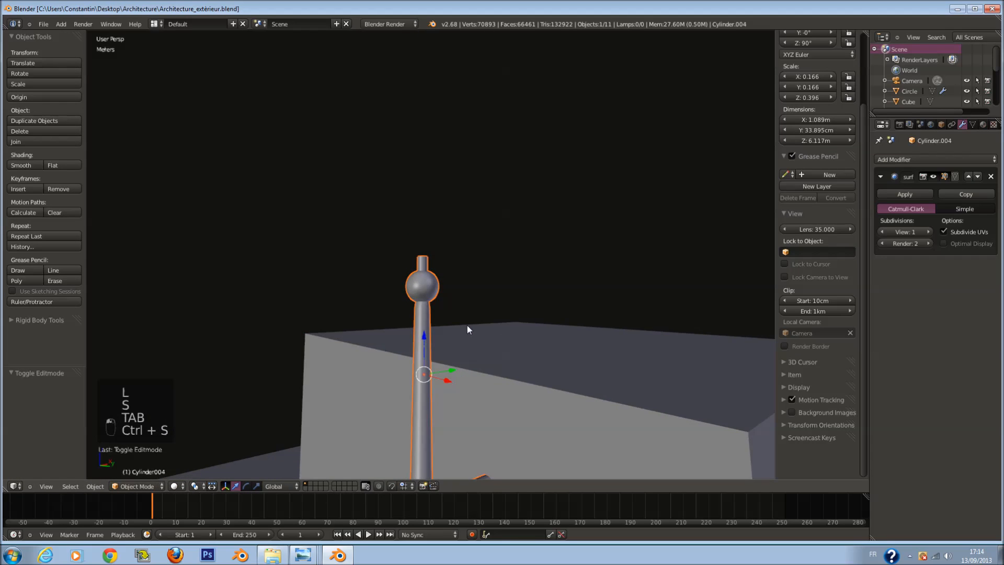
# Step: Review the whole scene through the camera, deselect all objects, and save the file
pyautogui.press('KP_0')
pyautogui.press('a')
pyautogui.press('a')
pyautogui.hotkey('ctrl', 's')
pyautogui.scroll(-3, 466, 322)
pyautogui.press('a')
pyautogui.press('a')
pyautogui.press('a')
pyautogui.hotkey('ctrl', 's')
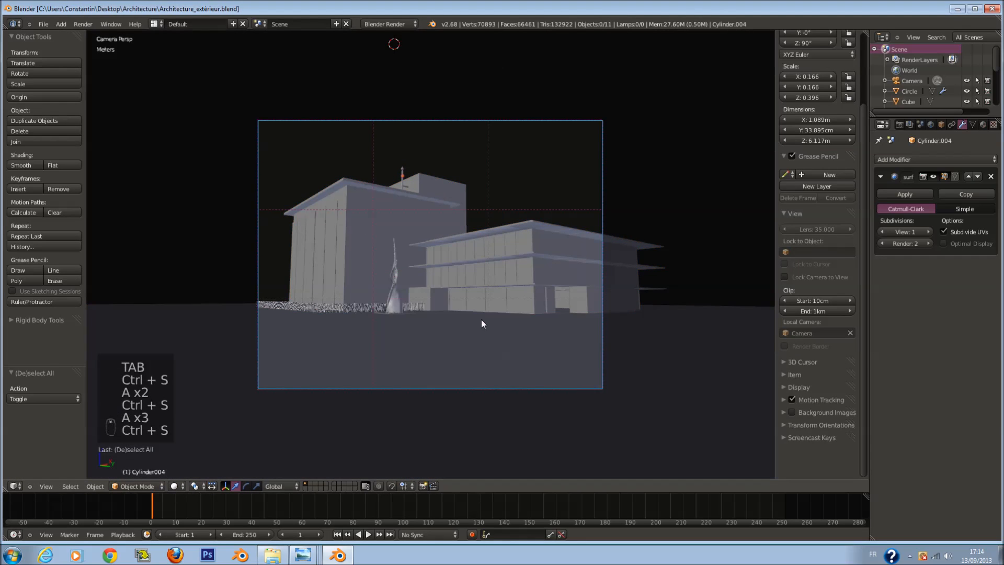
pyautogui.scroll(2, 481, 323)
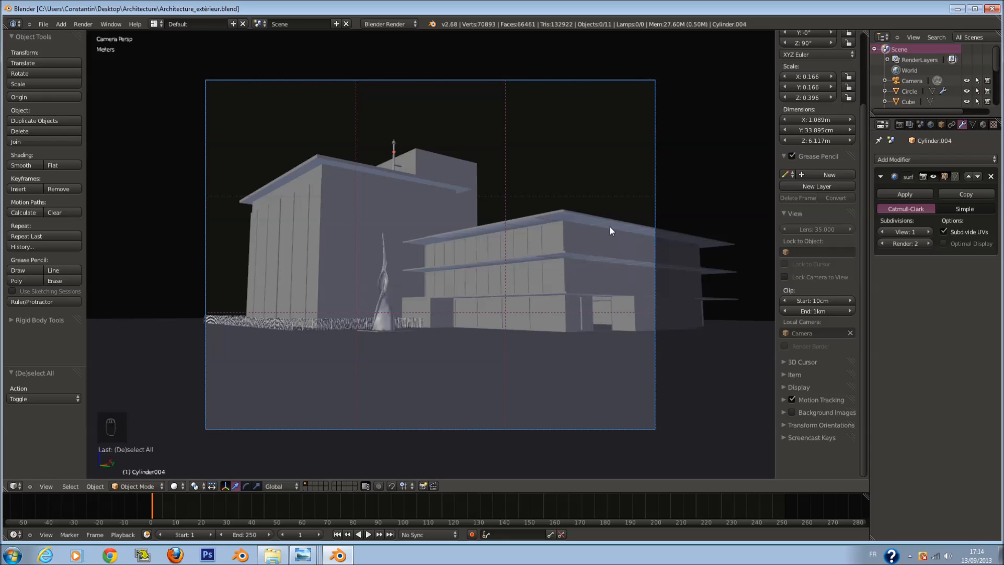
pyautogui.scroll(-1, 576, 320)
pyautogui.scroll(1, 577, 316)
pyautogui.scroll(-1, 577, 316)
pyautogui.press('a')
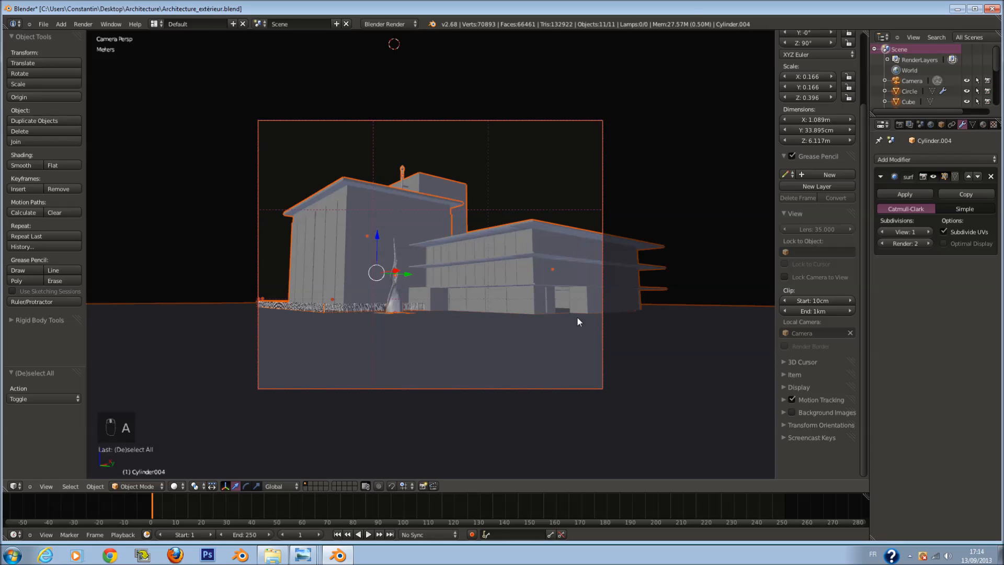
pyautogui.press('a')
pyautogui.hotkey('ctrl', 's')
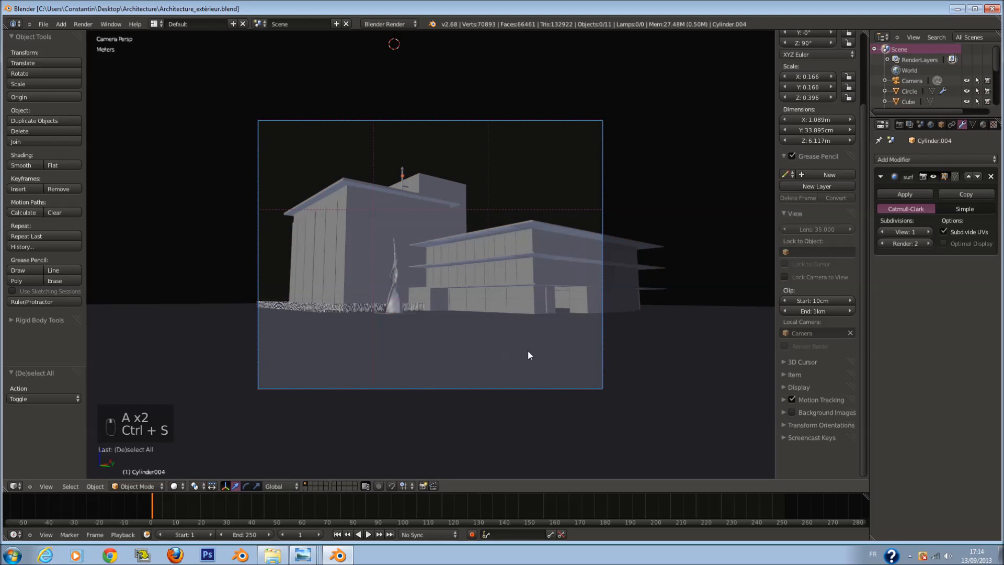
# Step: Switch to an empty layer in front orthographic view, save, and reset the 3D cursor to the scene centre
pyautogui.click(310, 487)
pyautogui.hotkey('ctrl', 's')
pyautogui.press('KP_1')
pyautogui.press('KP_5')
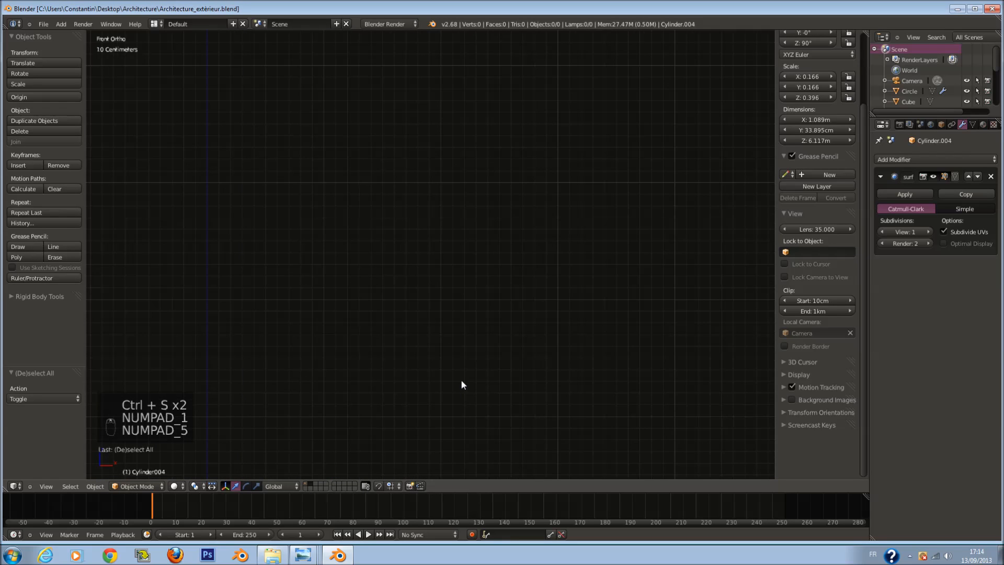
pyautogui.hotkey('shift', 'c')
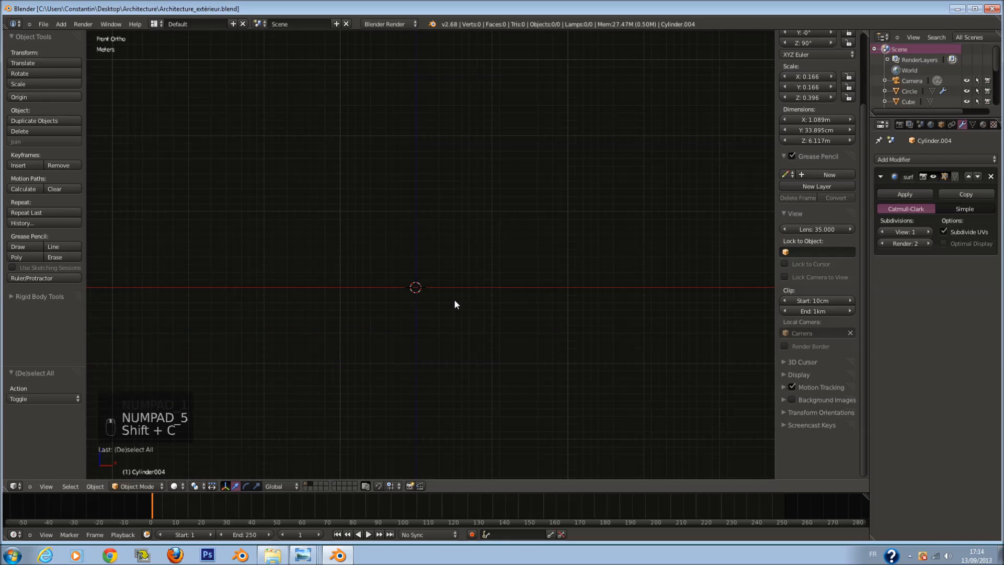
pyautogui.hotkey('ctrl', 's')
pyautogui.hotkey('shift', 'a')
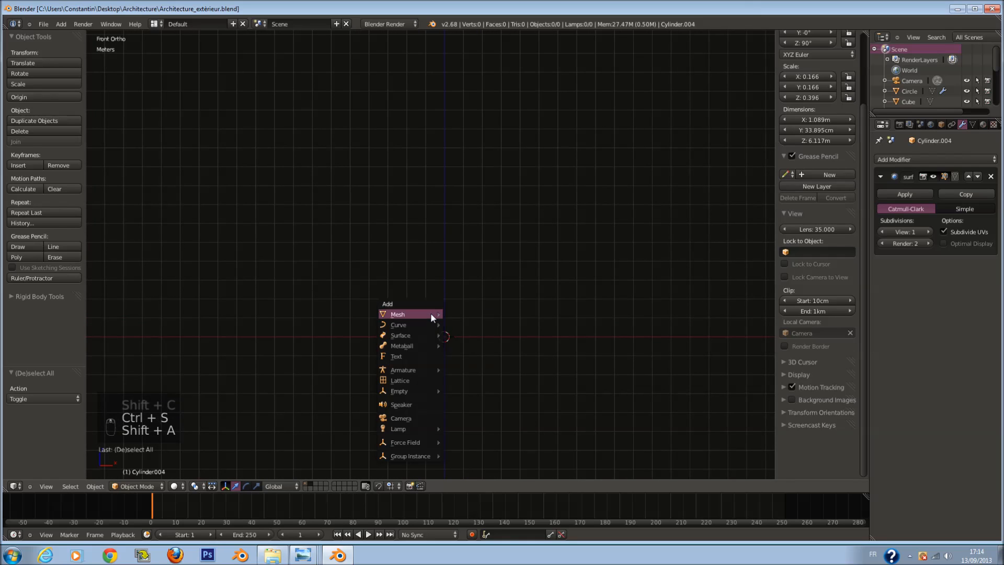
pyautogui.moveTo(431, 316)
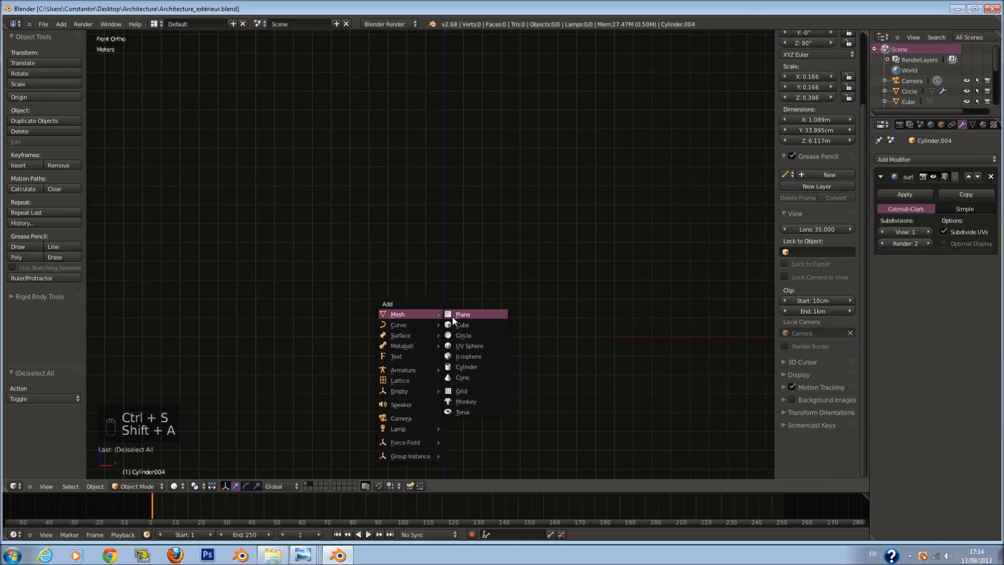
pyautogui.click(481, 356)
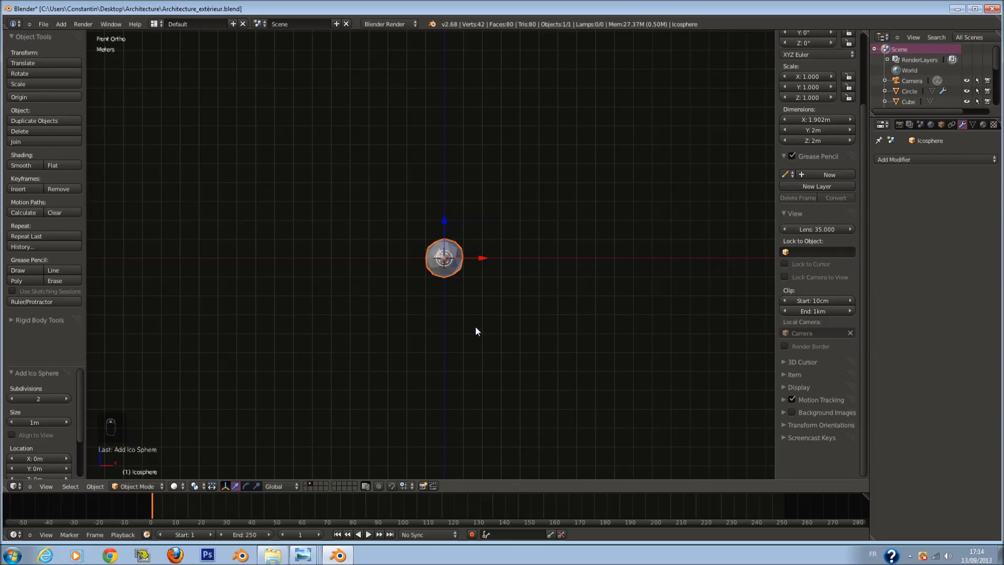
pyautogui.scroll(6, 475, 325)
pyautogui.click(11, 398)
pyautogui.moveTo(430, 329); pyautogui.dragTo(36, 331, button='middle')
pyautogui.click(63, 400)
pyautogui.click(62, 400)
pyautogui.moveTo(336, 304); pyautogui.dragTo(371, 325, button='middle')
pyautogui.press('x')
pyautogui.click(366, 324)
# Step: Add a cone mesh at the 3D cursor with its vertices set to 3
pyautogui.press('KP_1')
pyautogui.hotkey('shift', 'a')
pyautogui.moveTo(363, 324)
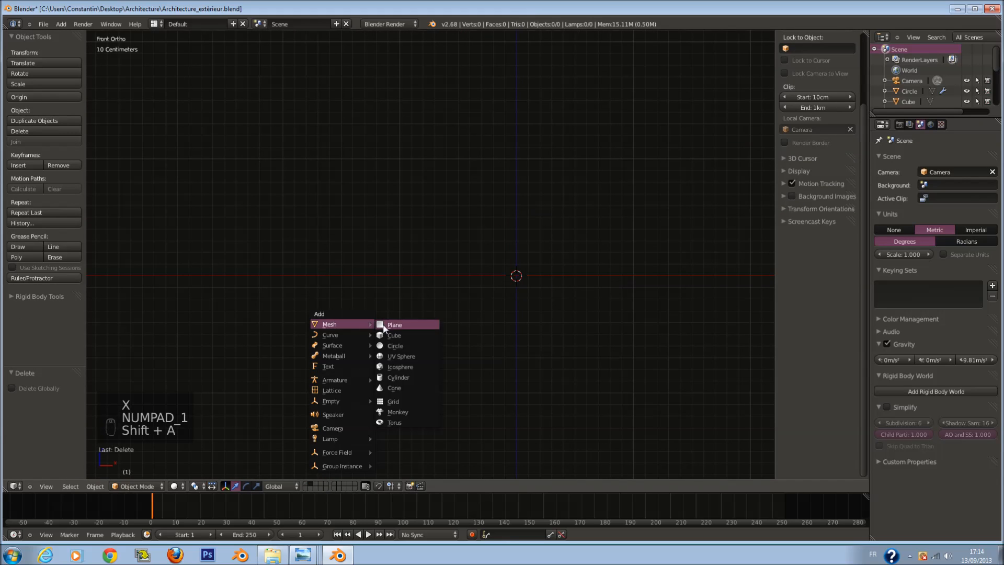
pyautogui.click(426, 388)
pyautogui.moveTo(48, 401); pyautogui.dragTo(27, 400)
pyautogui.moveTo(403, 302); pyautogui.dragTo(412, 248, button='middle')
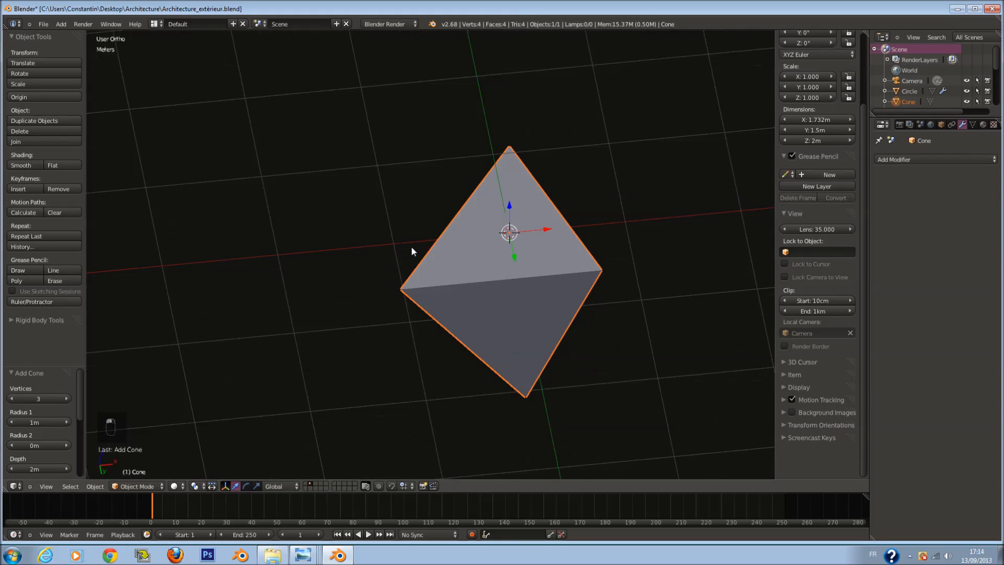
pyautogui.press('KP_1')
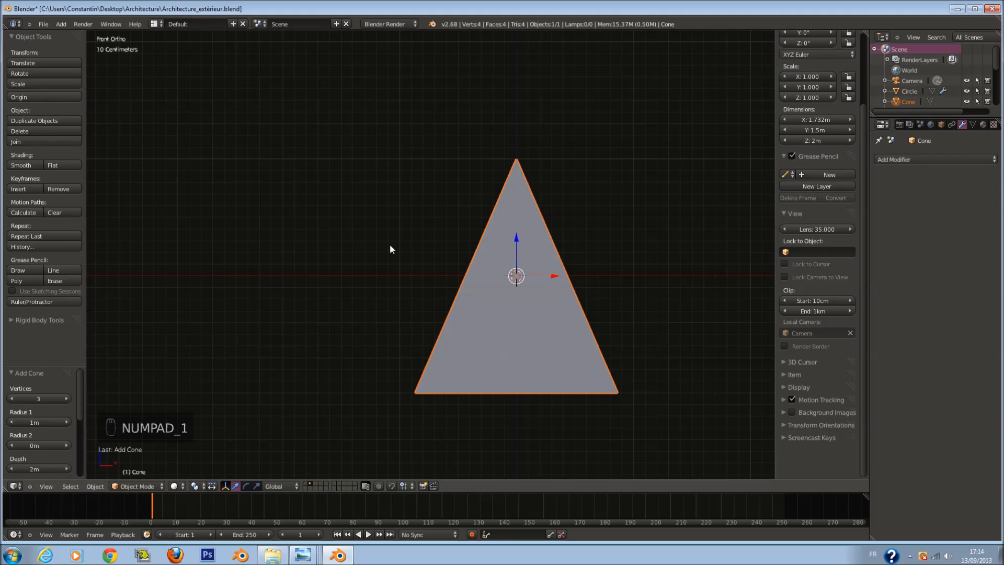
# Step: Delete the sloping sides of the three-sided cone so that only its flat triangular base is left
pyautogui.press('Tab')
pyautogui.press('z')
pyautogui.press('a')
pyautogui.press('c')
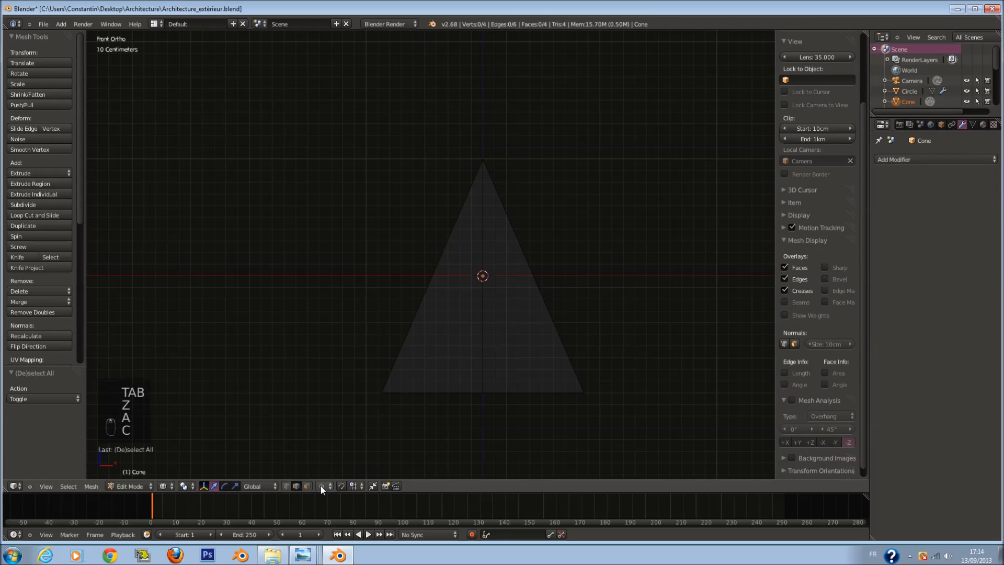
pyautogui.press('c')
pyautogui.moveTo(429, 266); pyautogui.dragTo(544, 279)
pyautogui.rightClick(552, 280)
pyautogui.press('x')
pyautogui.click(554, 279)
pyautogui.press('Tab')
pyautogui.moveTo(530, 315); pyautogui.dragTo(512, 370, button='middle')
# Step: Extrude the triangular base vertically by about 3.76 cm
pyautogui.press('Tab')
pyautogui.press('z')
pyautogui.press('a')
pyautogui.press('e')
pyautogui.click(512, 374)
# Step: Extrude both triangular faces in place and scale the new faces inward to about 0.92
pyautogui.press('KP_4')
pyautogui.press('KP_7')
pyautogui.press('z')
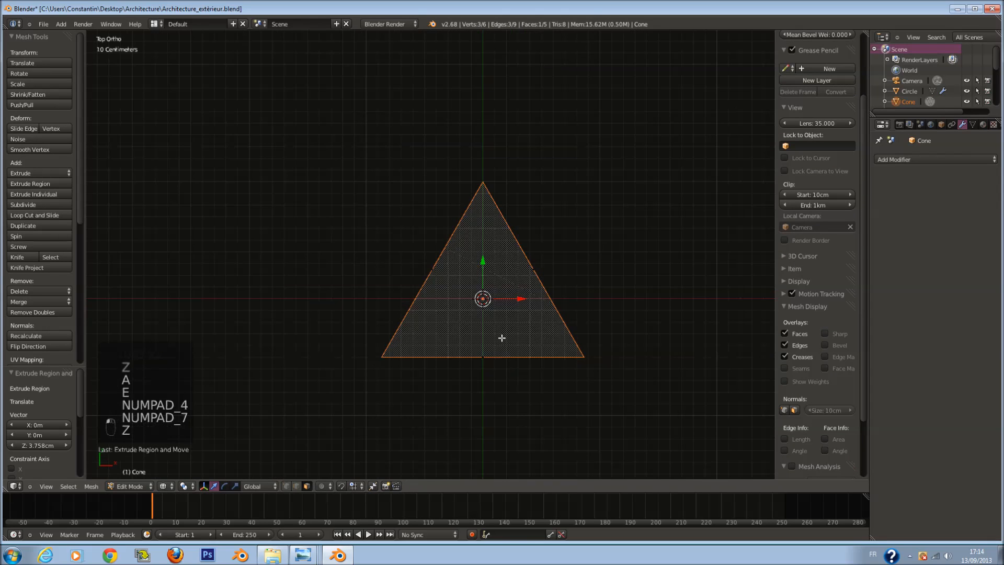
pyautogui.press('a')
pyautogui.scroll(6, 523, 335)
pyautogui.press('c')
pyautogui.press('a')
pyautogui.press('c')
pyautogui.rightClick(564, 373)
pyautogui.scroll(-5, 549, 369)
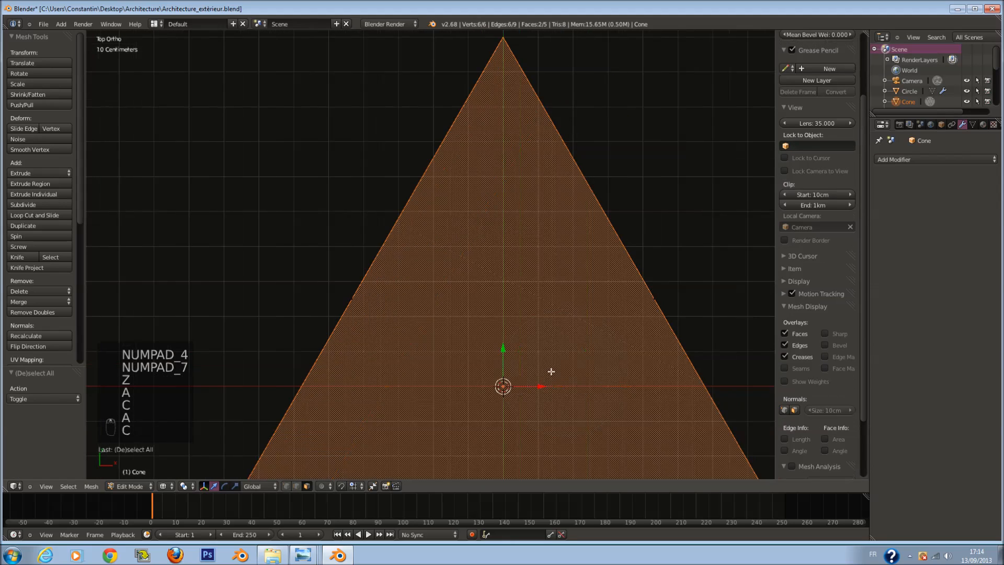
pyautogui.press('e')
pyautogui.click(609, 375)
pyautogui.press('s')
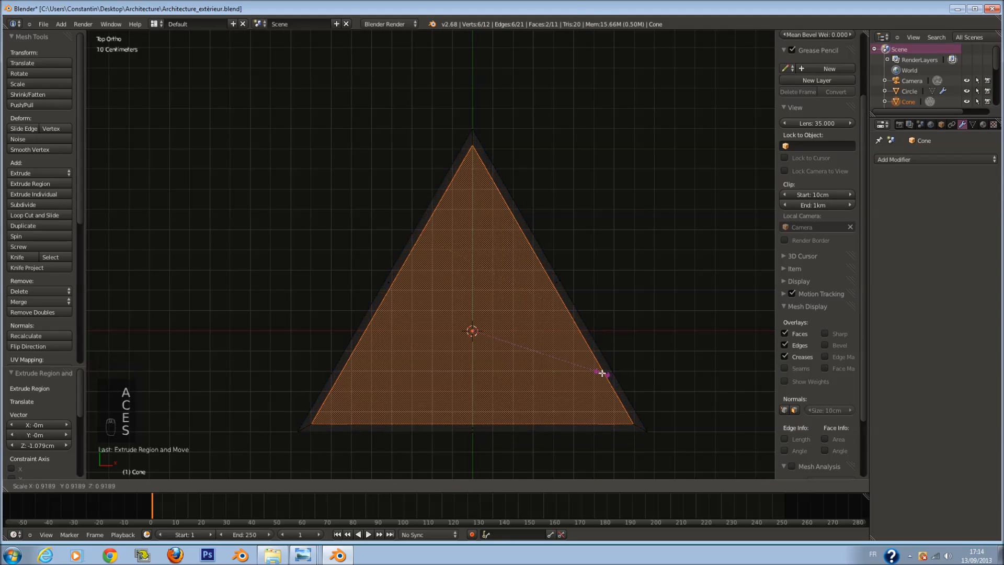
pyautogui.click(601, 372)
# Step: Delete the two inner triangular faces to leave an open frame, and save the file
pyautogui.press('z')
pyautogui.scroll(-1, 562, 386)
pyautogui.press('Tab')
pyautogui.press('Tab')
pyautogui.press('x')
pyautogui.click(513, 311)
pyautogui.moveTo(513, 311); pyautogui.dragTo(350, 470, button='middle')
pyautogui.hotkey('ctrl', 's')
# Step: Fill the three open inner sides of the triangular frame with faces and save the file
pyautogui.click(295, 488)
pyautogui.scroll(1, 544, 365)
pyautogui.keyDown('shift'); pyautogui.moveTo(544, 364); pyautogui.dragTo(543, 317, button='middle'); pyautogui.keyUp('shift')
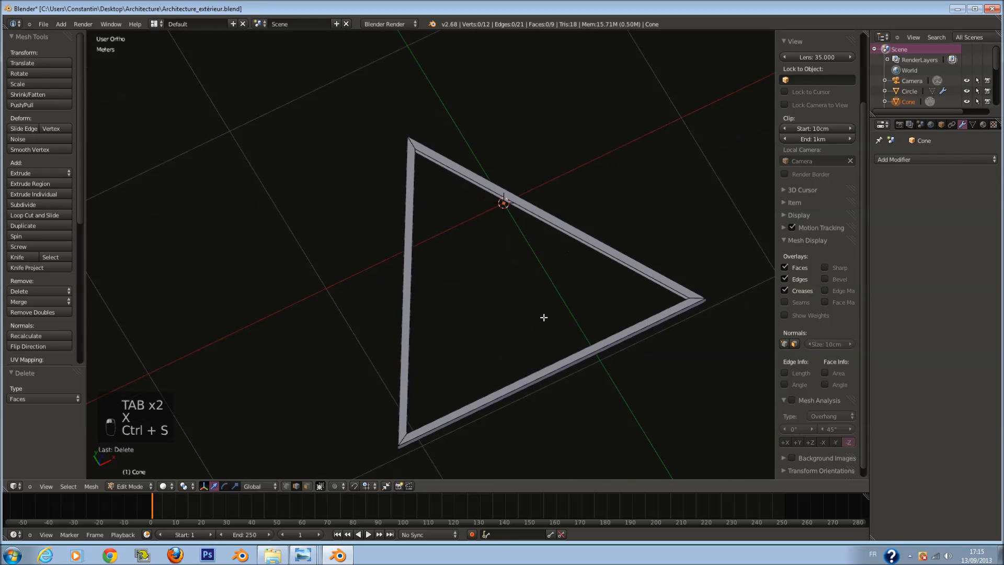
pyautogui.rightClick(582, 248)
pyautogui.press('f')
pyautogui.moveTo(582, 248); pyautogui.dragTo(345, 309, button='middle')
pyautogui.press('f')
pyautogui.rightClick(351, 320)
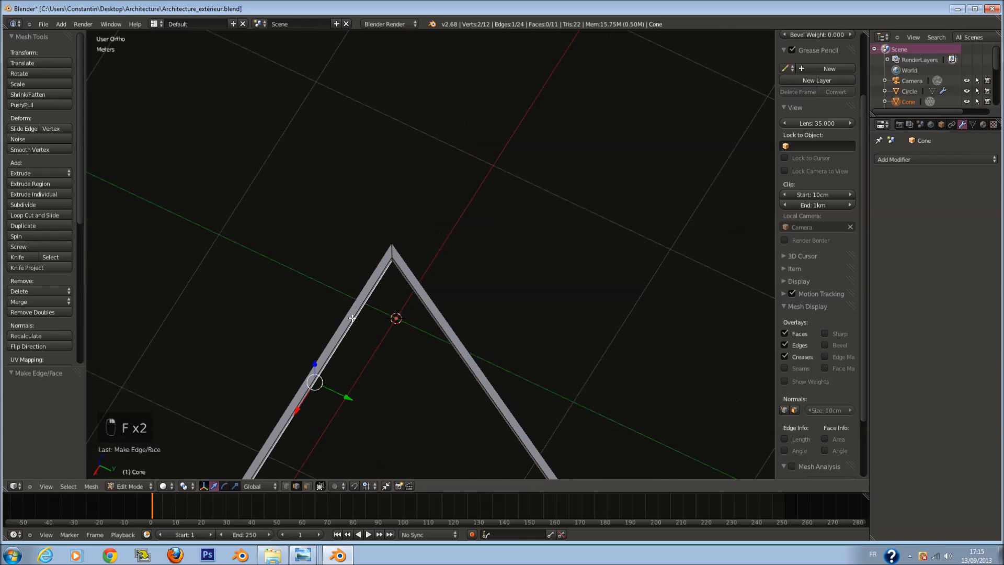
pyautogui.press('f')
pyautogui.scroll(-1, 387, 328)
pyautogui.press('Tab')
pyautogui.hotkey('ctrl', 's')
pyautogui.click(413, 334)
# Step: Set the frame's origin to its geometry and snap the frame to the 3D cursor
pyautogui.press('KP_1')
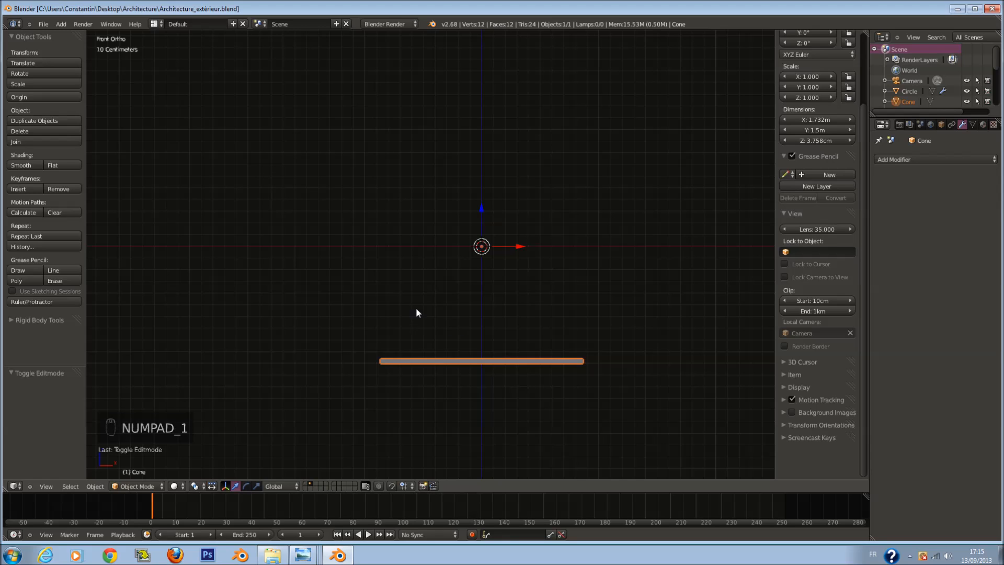
pyautogui.click(69, 98)
pyautogui.click(70, 108)
pyautogui.click(36, 96)
pyautogui.click(50, 89)
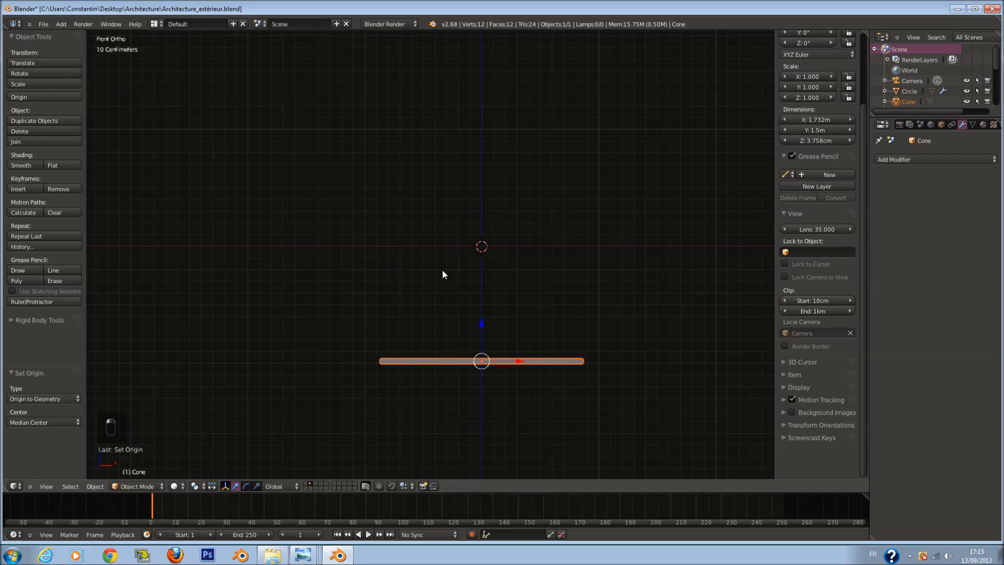
pyautogui.hotkey('shift', 's')
pyautogui.click(454, 318)
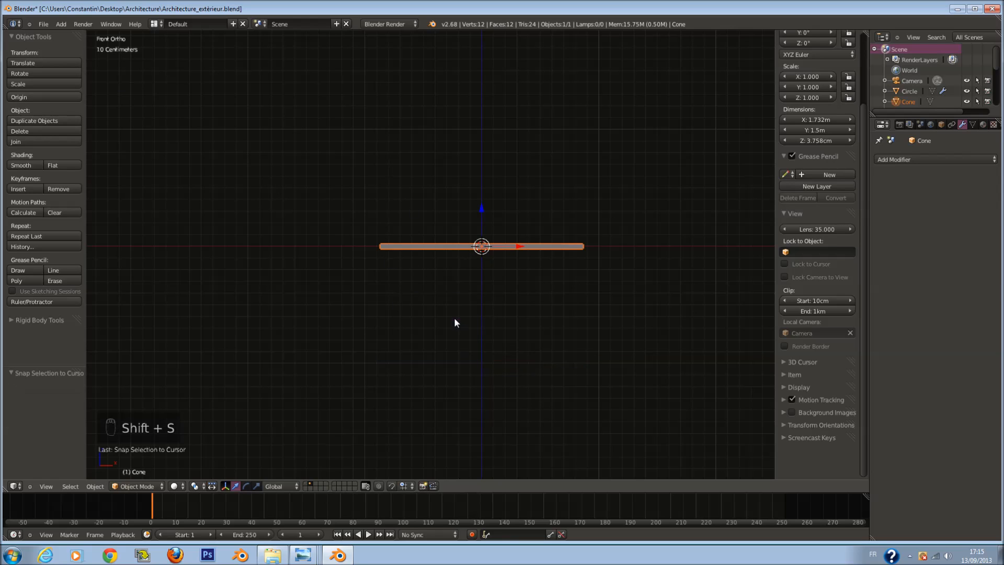
# Step: Set the frame's origin to the 3D cursor and save the file
pyautogui.click(42, 96)
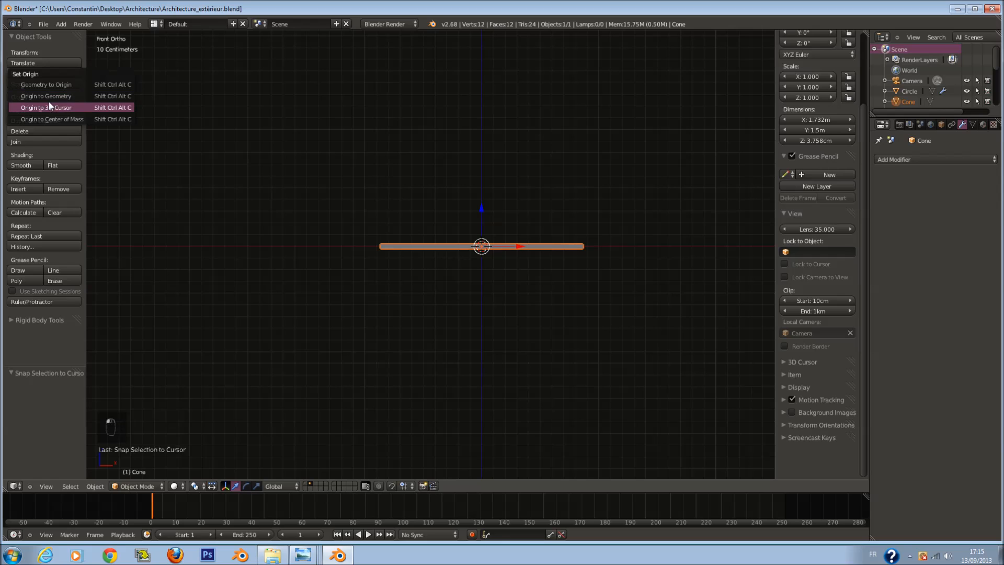
pyautogui.click(49, 106)
pyautogui.scroll(1, 511, 235)
pyautogui.press('r')
pyautogui.rightClick(515, 328)
pyautogui.press('g')
pyautogui.rightClick(487, 294)
pyautogui.keyDown('shift'); pyautogui.scroll(2, 497, 242); pyautogui.keyUp('shift')
pyautogui.scroll(1, 496, 241)
pyautogui.hotkey('ctrl', 's')
pyautogui.click(497, 242)
# Step: Duplicate the triangular frame in place
pyautogui.scroll(2, 501, 244)
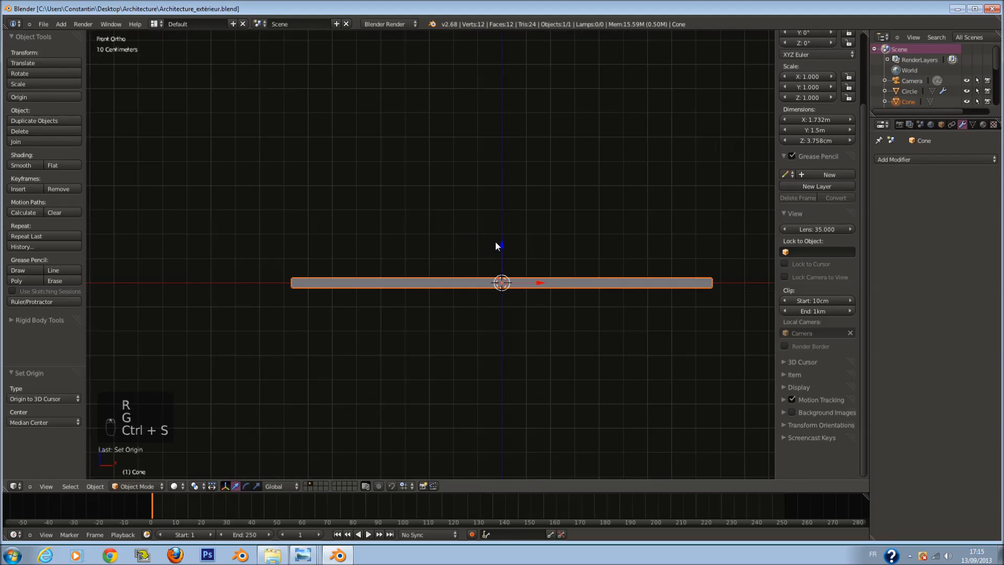
pyautogui.scroll(-1, 560, 334)
pyautogui.hotkey('shift', 'd')
pyautogui.rightClick(622, 296)
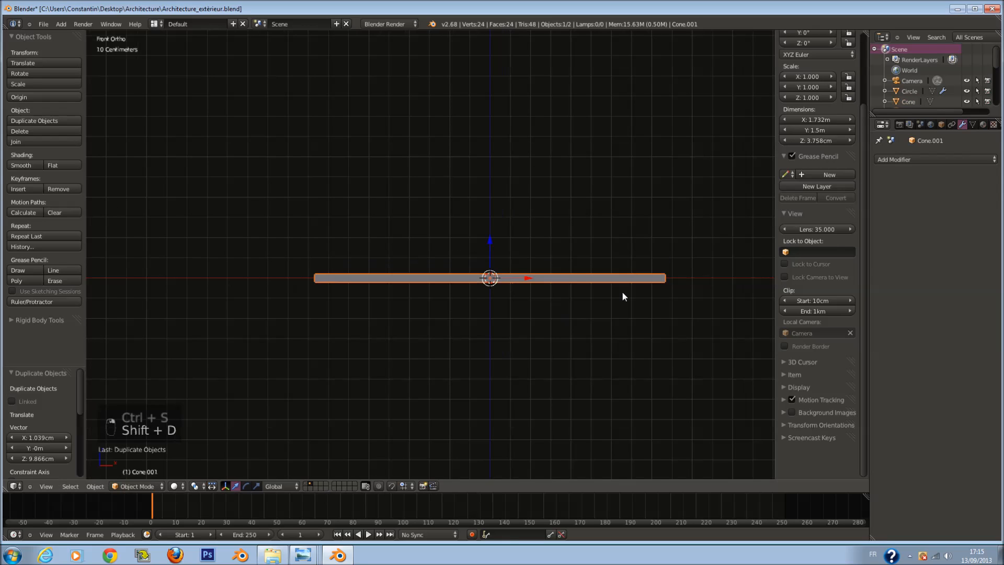
pyautogui.press('e')
pyautogui.keyDown('ctrl'); pyautogui.scroll(2, 635, 281); pyautogui.keyUp('ctrl')
pyautogui.press('z')
pyautogui.press('Tab')
pyautogui.press('a')
pyautogui.press('a')
pyautogui.press('Tab')
# Step: Select the four vertices at the duplicate frame's corner on the positive X side
pyautogui.moveTo(641, 281); pyautogui.dragTo(642, 310, button='middle')
pyautogui.press('Tab')
pyautogui.press('a')
pyautogui.press('a')
pyautogui.press('a')
pyautogui.press('a')
pyautogui.press('a')
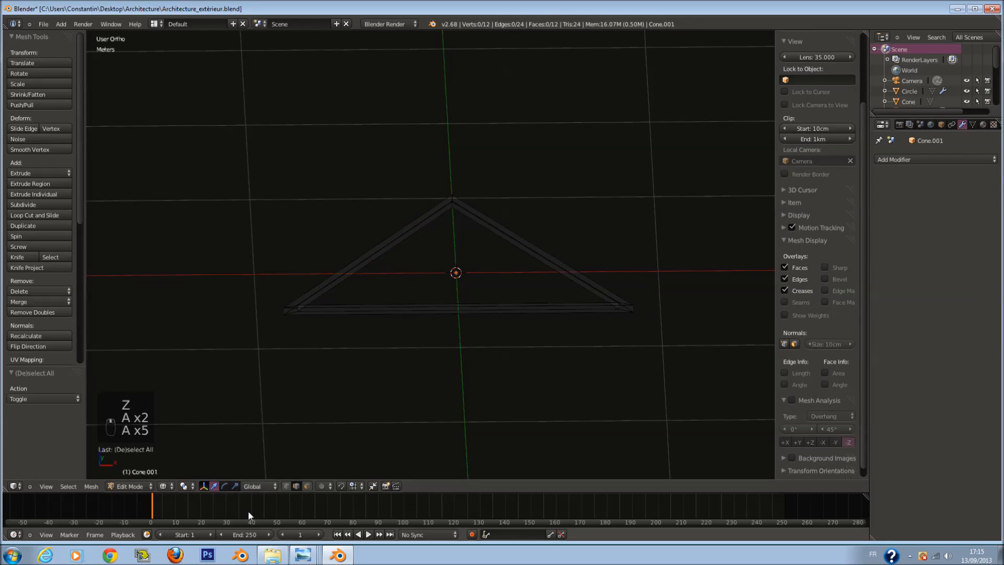
pyautogui.press('c')
pyautogui.click(641, 336)
pyautogui.rightClick(641, 336)
# Step: Snap the 3D cursor to the selected corner vertices and make it the pivot point for the whole frame
pyautogui.press('KP_1')
pyautogui.hotkey('shift', 's')
pyautogui.click(635, 339)
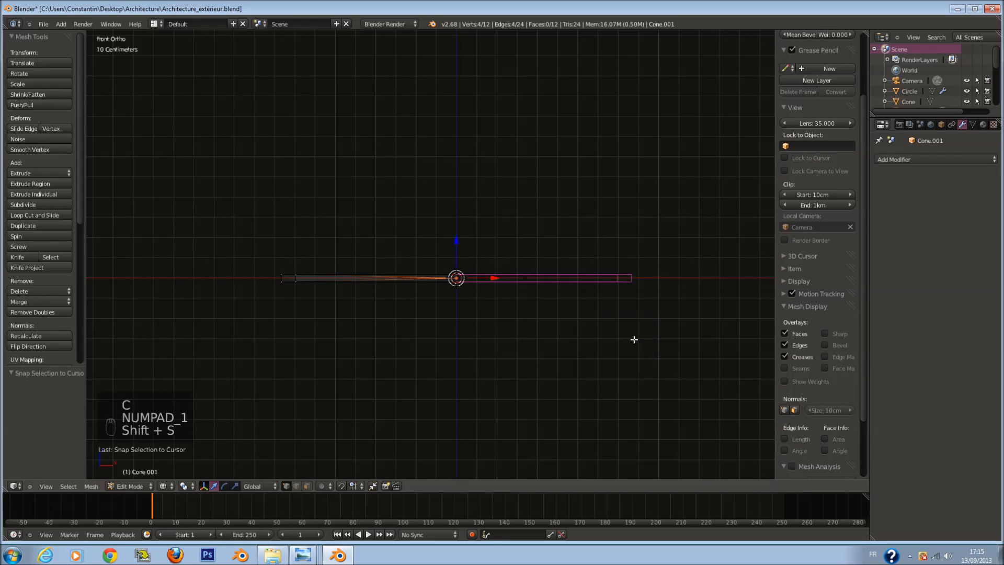
pyautogui.hotkey('ctrl', 'z')
pyautogui.hotkey('shift', 's')
pyautogui.press('Tab')
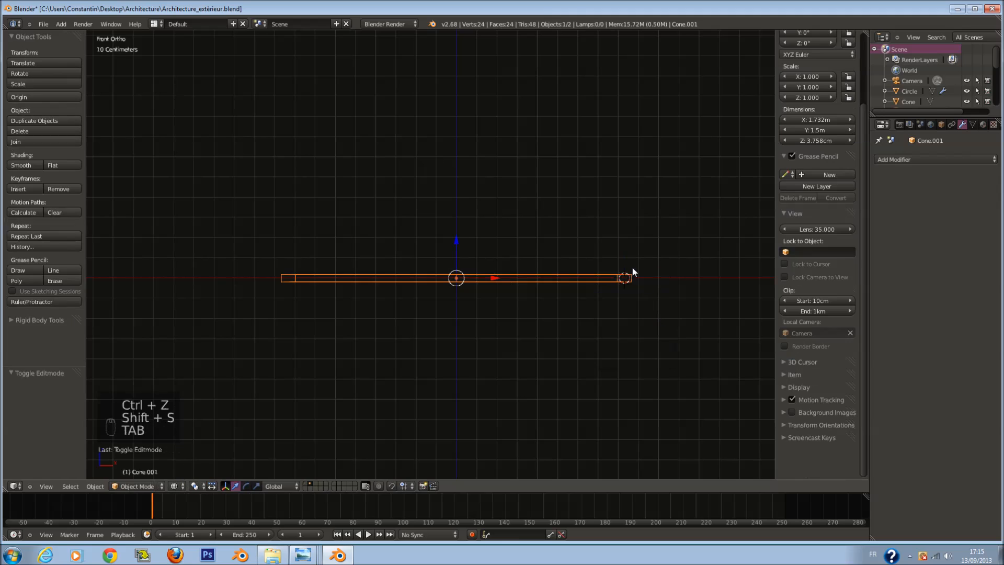
pyautogui.click(195, 487)
# Step: Rotate the duplicate frame about 16.4° around the 3D cursor and scale it to 1.04
pyautogui.press('r')
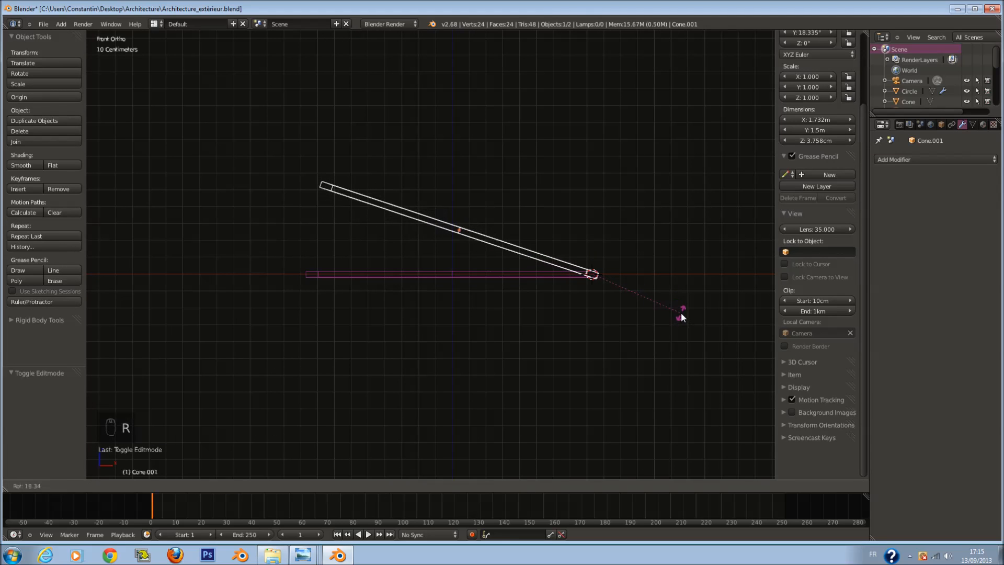
pyautogui.click(679, 309)
pyautogui.press('s')
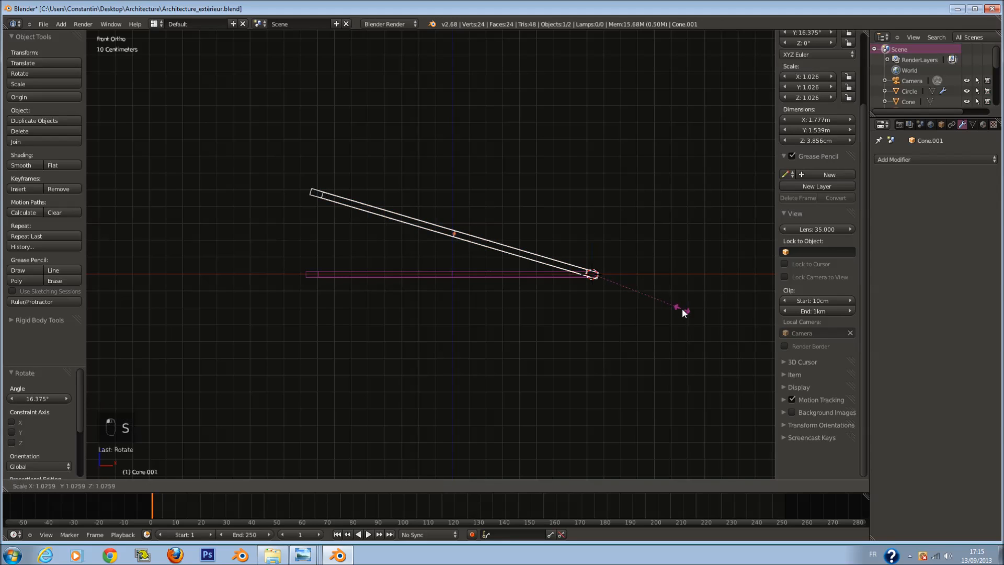
pyautogui.click(683, 309)
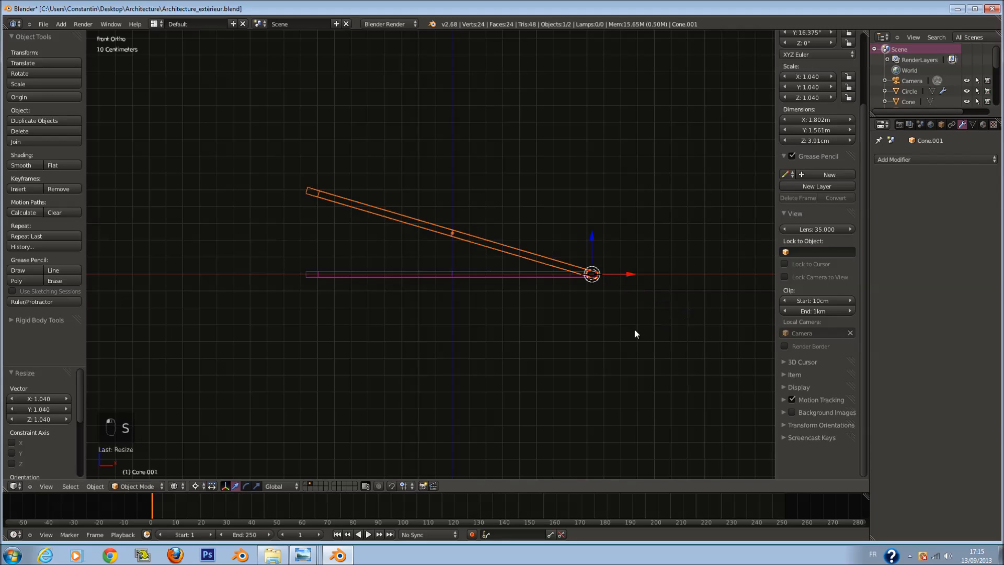
# Step: Duplicate the horizontal frame, move the copy up about 50 cm to the tilted frame's raised end, and save the file
pyautogui.rightClick(528, 277)
pyautogui.scroll(-1, 535, 279)
pyautogui.hotkey('shift', 'd')
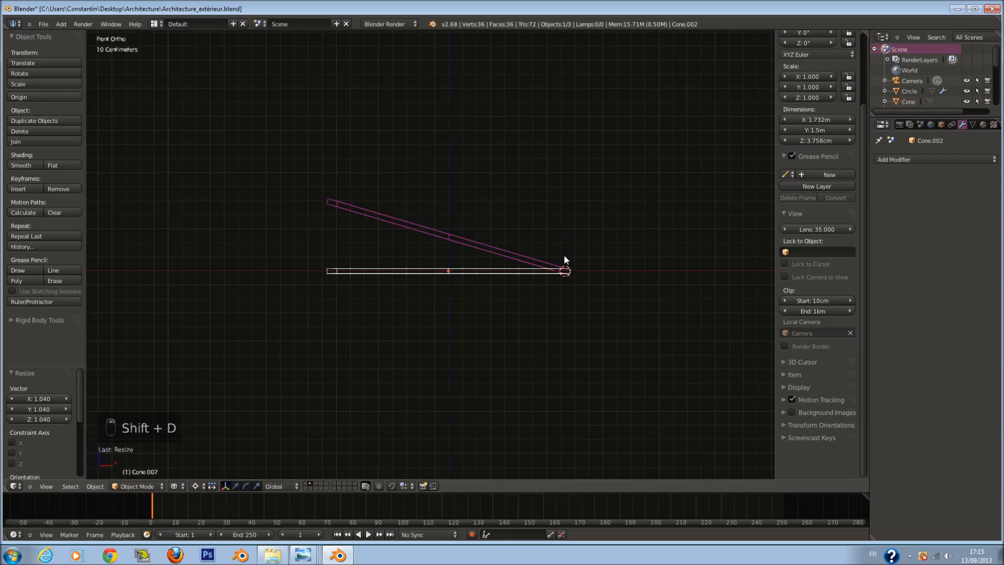
pyautogui.press('z')
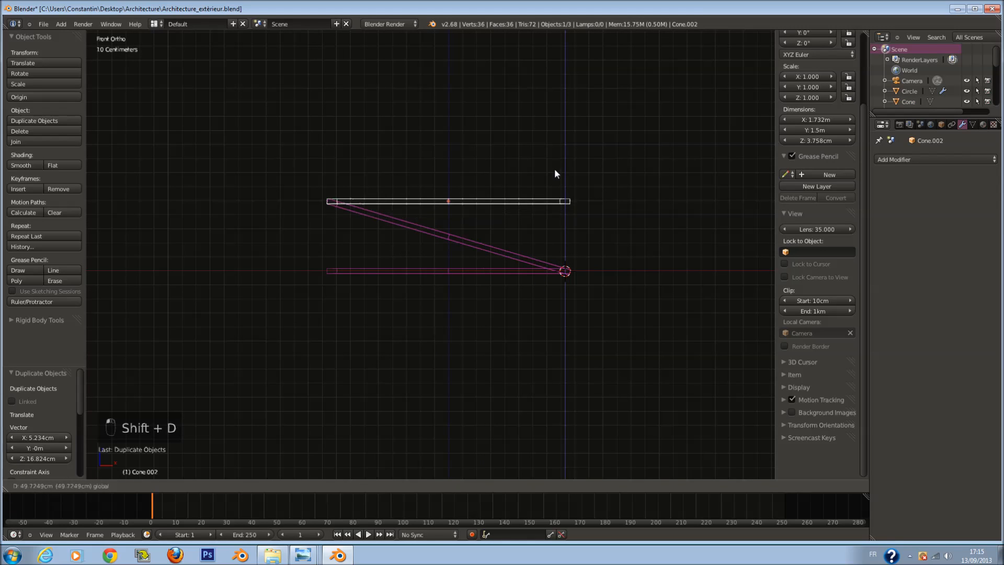
pyautogui.click(557, 184)
pyautogui.hotkey('ctrl', 's')
pyautogui.moveTo(557, 184); pyautogui.dragTo(535, 217, button='middle')
pyautogui.click(531, 238)
pyautogui.press('a')
pyautogui.hotkey('ctrl', 's')
pyautogui.click(535, 217)
# Step: Select the tilted middle frame and open its mesh for editing
pyautogui.press('KP_1')
pyautogui.scroll(3, 472, 203)
pyautogui.rightClick(481, 176)
pyautogui.keyDown('shift'); pyautogui.scroll(4, 482, 180); pyautogui.keyUp('shift')
pyautogui.rightClick(504, 281)
pyautogui.moveTo(504, 282); pyautogui.dragTo(491, 316, button='middle')
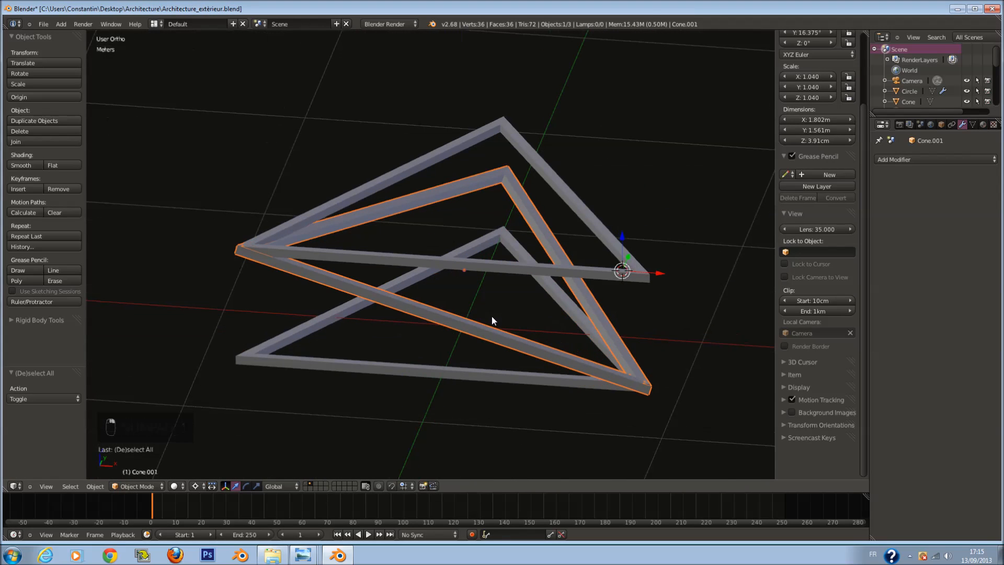
pyautogui.press('Tab')
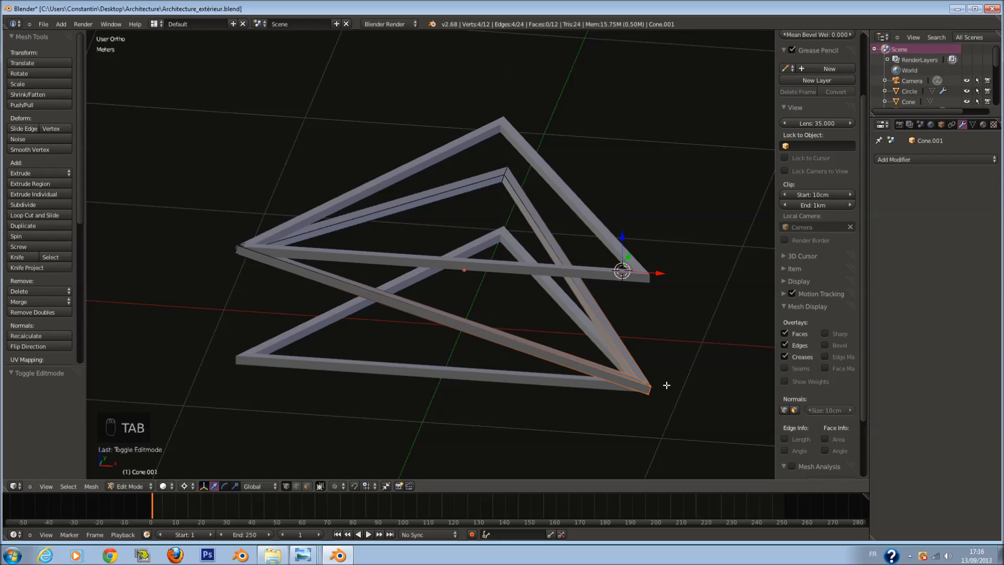
# Step: Snap the 3D cursor to the selected vertices at the tilted frame's lower corner
pyautogui.press('KP_1')
pyautogui.press('z')
pyautogui.hotkey('shift', 's')
pyautogui.click(664, 370)
pyautogui.hotkey('ctrl', 'z')
pyautogui.hotkey('shift', 's')
pyautogui.click(693, 365)
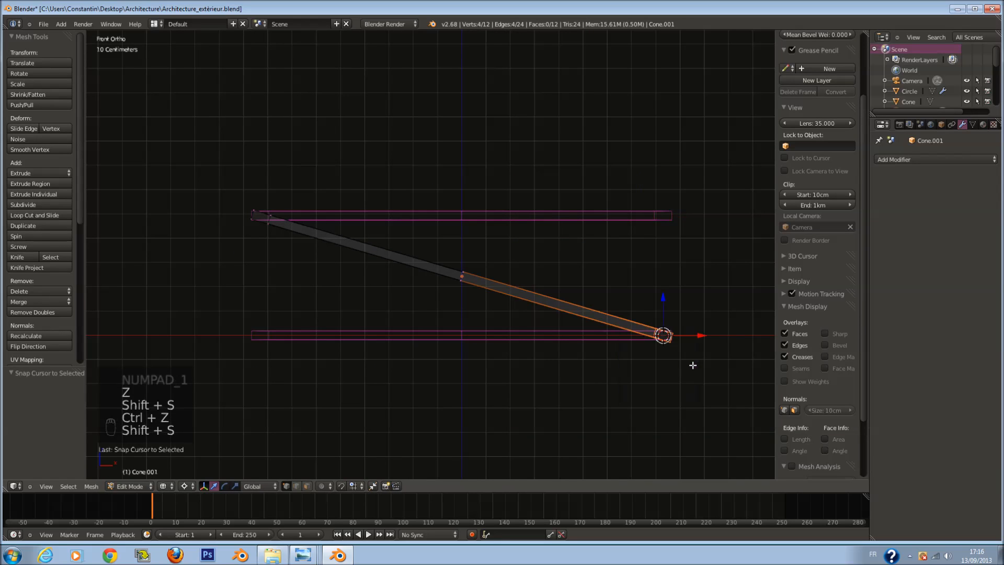
# Step: Try to scale the tilted frame's corner and the whole mesh around the 3D cursor
pyautogui.press('s')
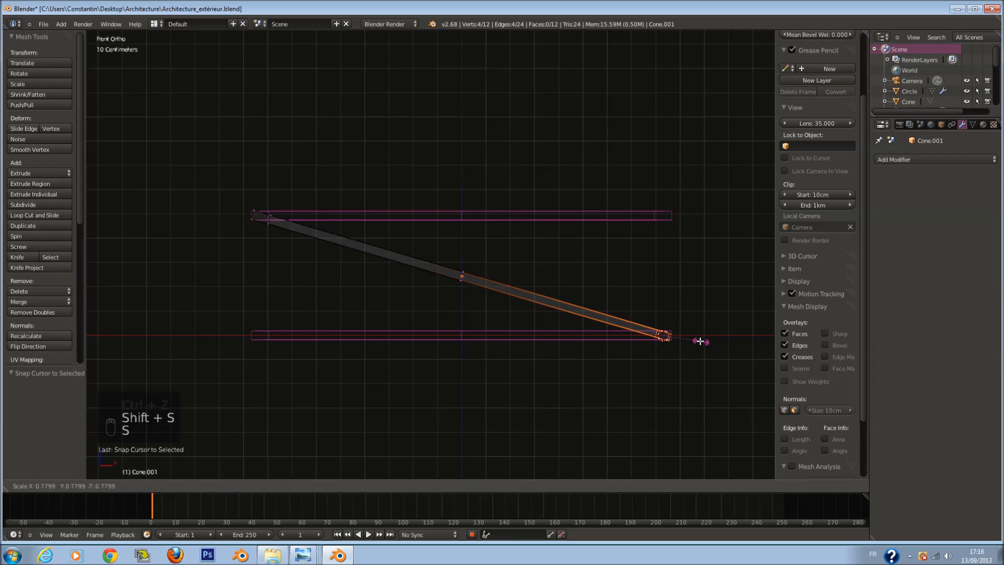
pyautogui.rightClick(701, 343)
pyautogui.press('a')
pyautogui.press('a')
pyautogui.press('s')
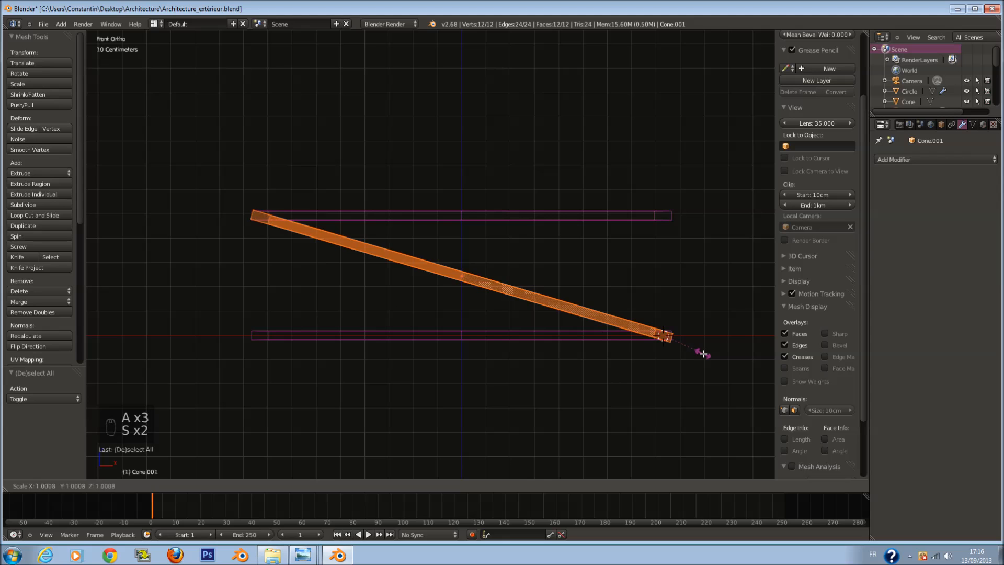
pyautogui.click(703, 354)
pyautogui.press('s')
pyautogui.press('z')
pyautogui.rightClick(675, 364)
# Step: Delete the tilted middle frame
pyautogui.press('Tab')
pyautogui.press('x')
pyautogui.click(675, 364)
# Step: Duplicate the lower frame's mesh within the same object and flatten the copy along Z
pyautogui.rightClick(656, 328)
pyautogui.press('Tab')
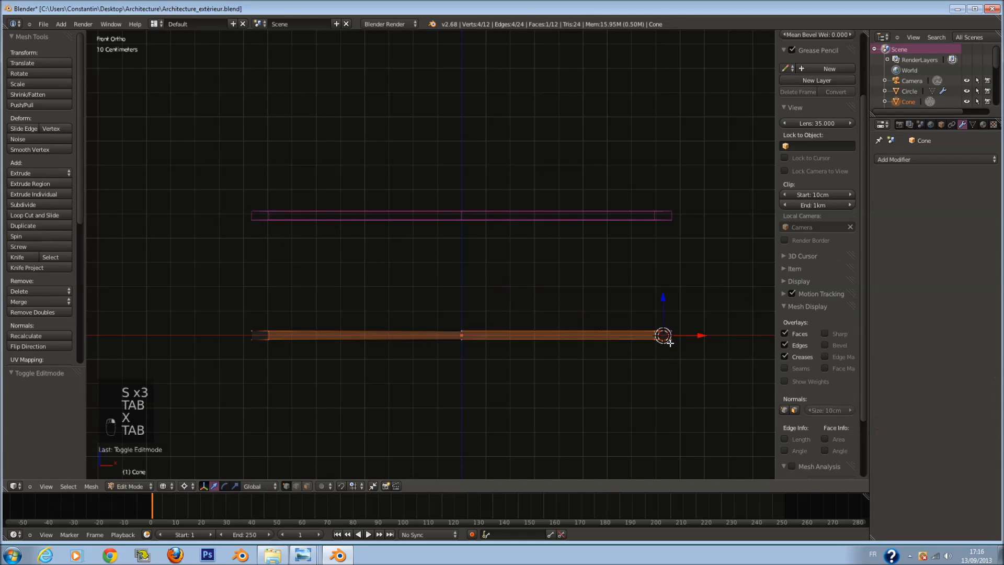
pyautogui.press('a')
pyautogui.press('a')
pyautogui.hotkey('shift', 'd')
pyautogui.press('s')
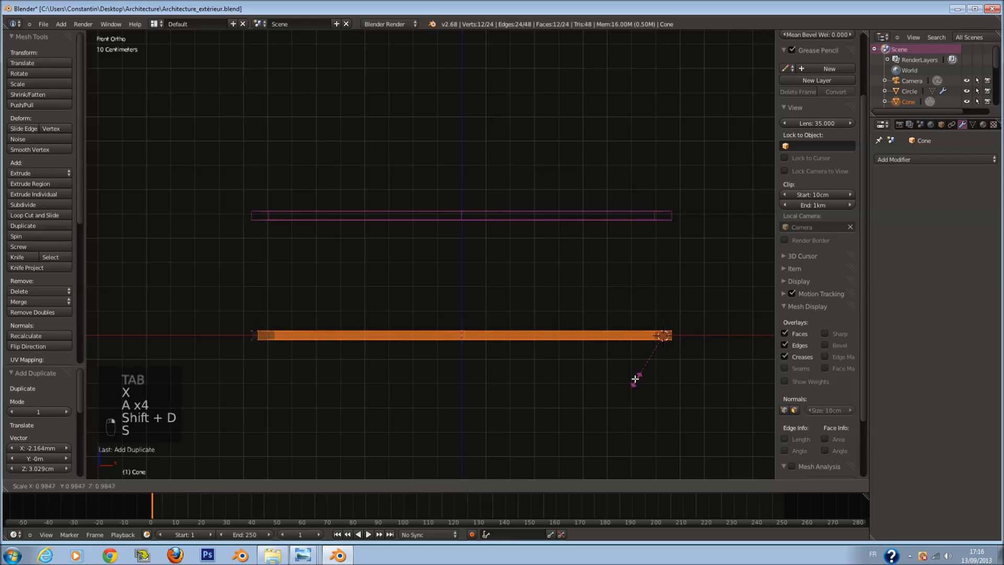
pyautogui.press('s')
pyautogui.press('z')
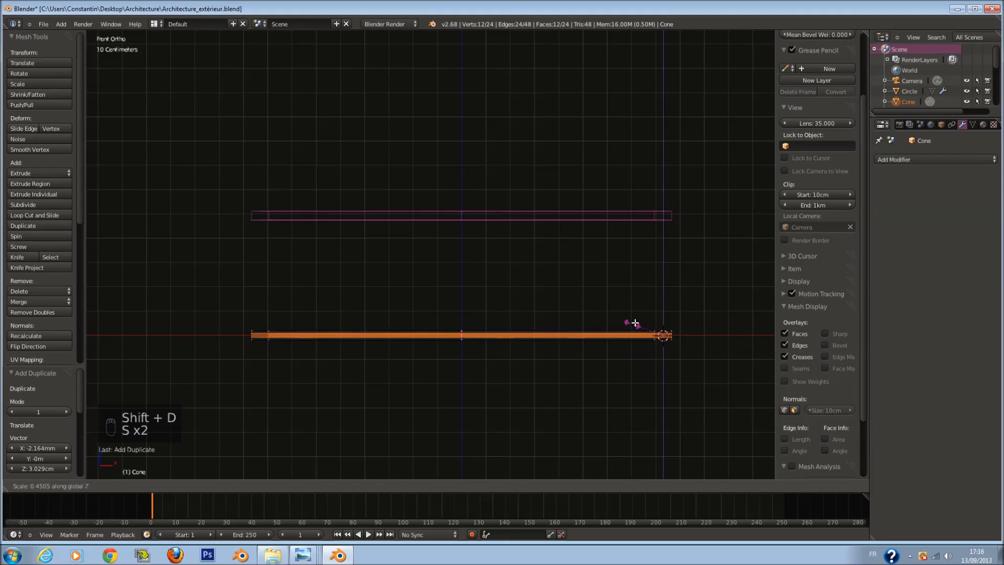
pyautogui.click(641, 336)
pyautogui.press('Tab')
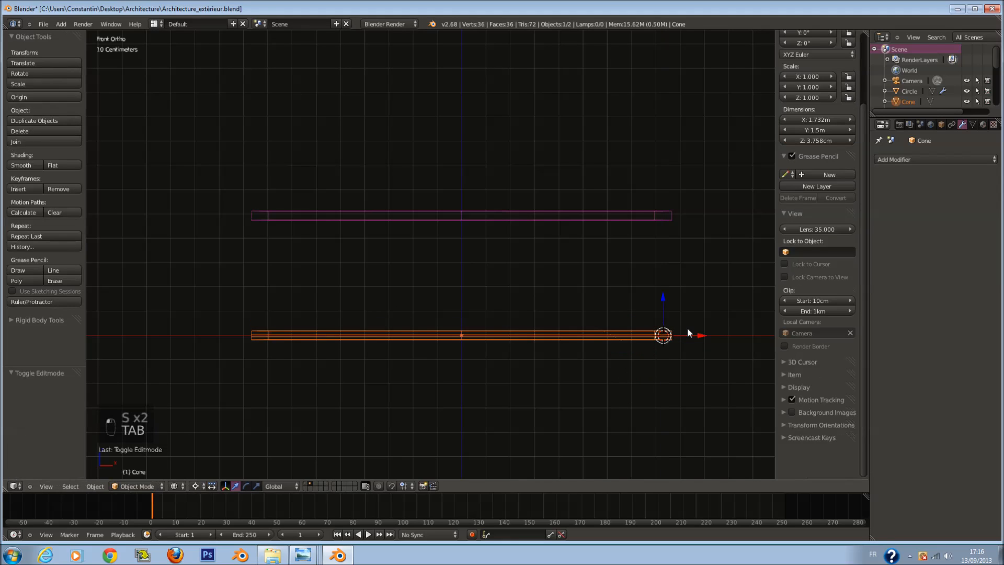
# Step: Rotate the flattened copy about the 3D cursor, then scale and shift it along X so it spans diagonally between the two frames
pyautogui.press('Tab')
pyautogui.press('r')
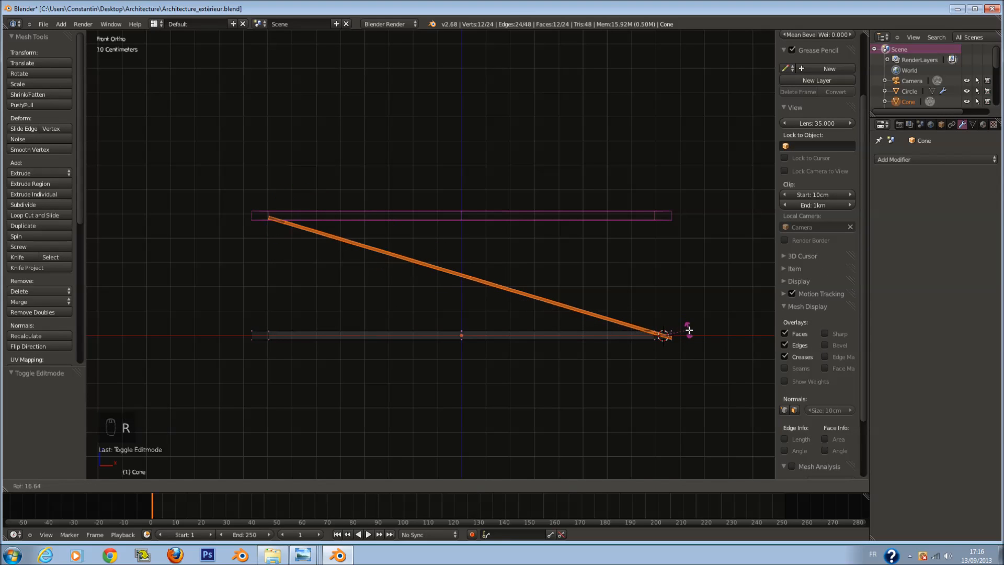
pyautogui.click(689, 333)
pyautogui.press('s')
pyautogui.click(701, 344)
pyautogui.press('r')
pyautogui.click(707, 333)
pyautogui.press('g')
pyautogui.press('x')
pyautogui.click(686, 338)
# Step: Show the model in solid shading, leave mesh editing and save the file
pyautogui.press('z')
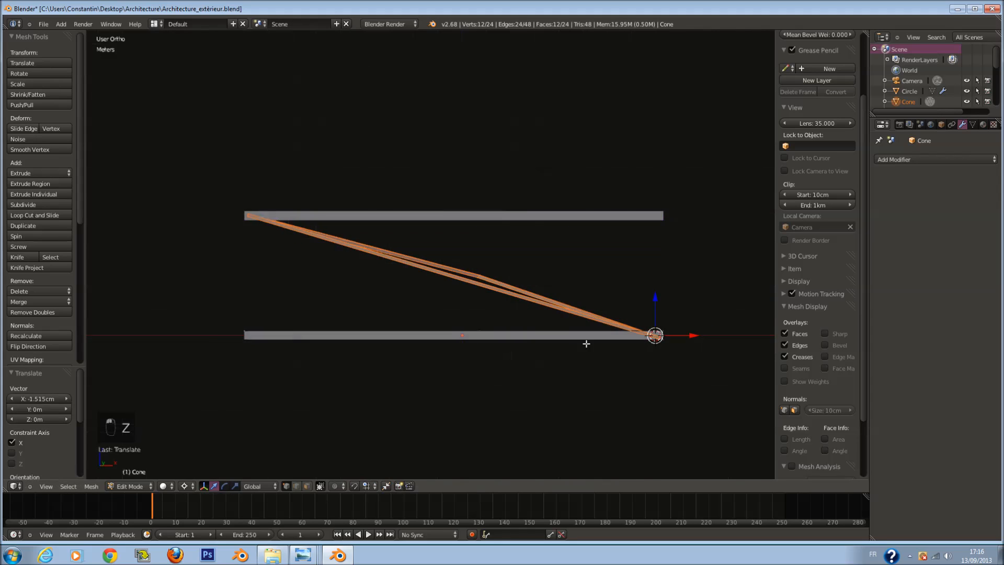
pyautogui.moveTo(586, 343); pyautogui.dragTo(565, 364, button='middle')
pyautogui.press('Tab')
pyautogui.hotkey('ctrl', 's')
pyautogui.press('KP_1')
pyautogui.scroll(-2, 523, 356)
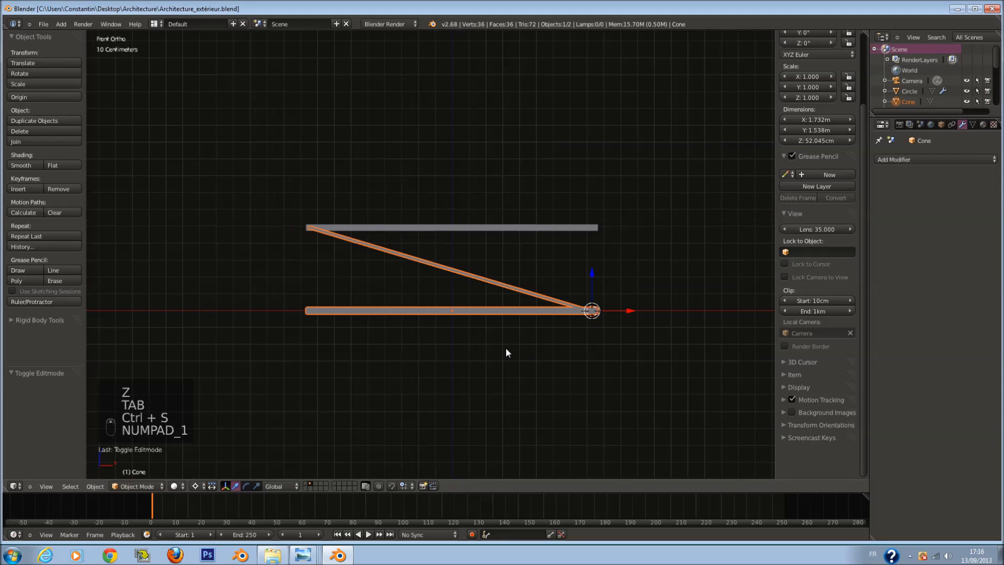
pyautogui.scroll(1, 520, 343)
pyautogui.press('a')
pyautogui.press('a')
pyautogui.click(526, 335)
pyautogui.hotkey('ctrl', 's')
# Step: Select the upper frame, save the file and set the pivot to the selection's median point
pyautogui.rightClick(567, 230)
pyautogui.scroll(-1, 566, 246)
pyautogui.hotkey('ctrl', 's')
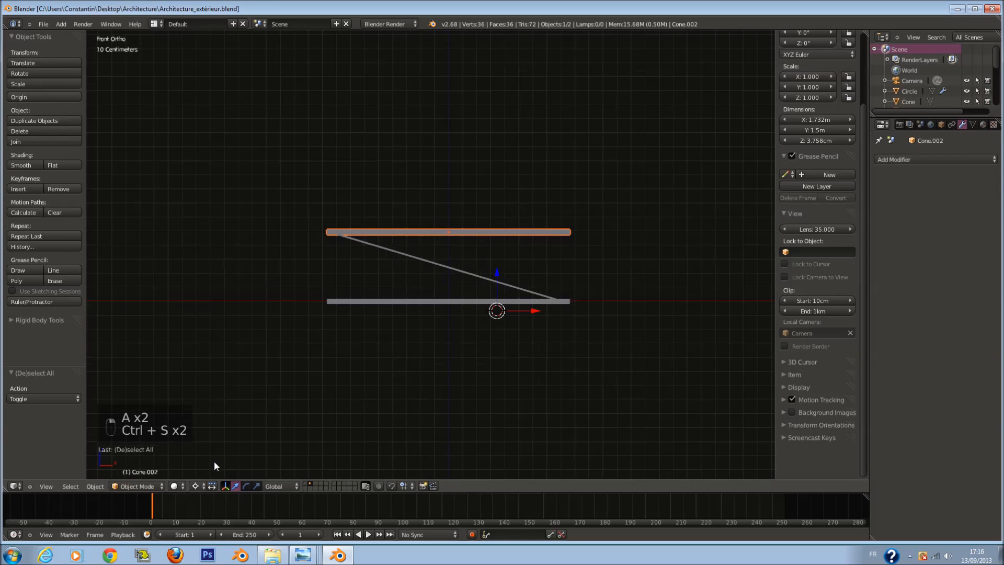
pyautogui.click(196, 485)
pyautogui.click(209, 444)
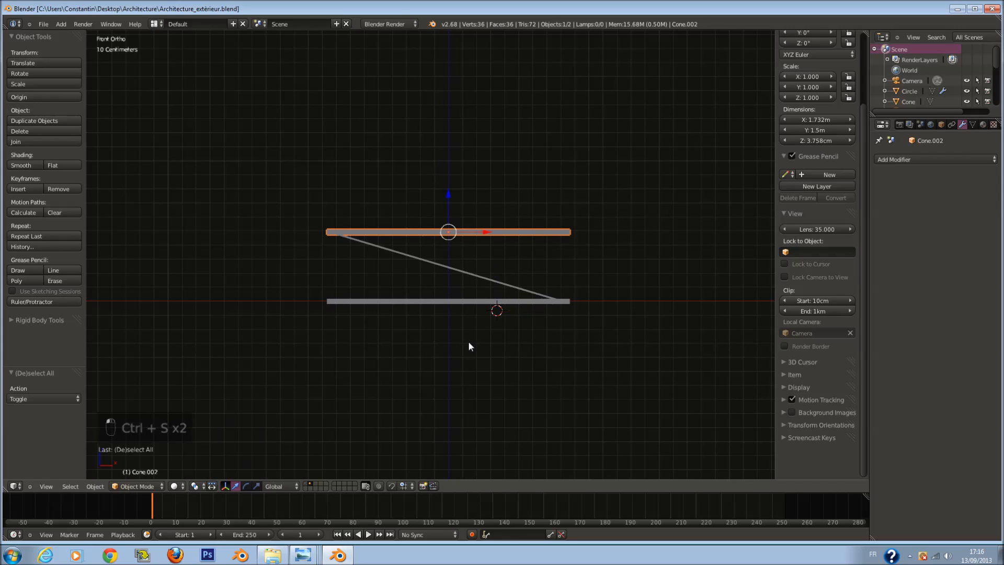
# Step: Show the model in wireframe, reset the 3D cursor to the scene origin and add a cylinder there
pyautogui.press('z')
pyautogui.scroll(2, 517, 255)
pyautogui.press('a')
pyautogui.rightClick(627, 221)
pyautogui.hotkey('shift', 'c')
pyautogui.hotkey('shift', 'a')
pyautogui.moveTo(497, 283)
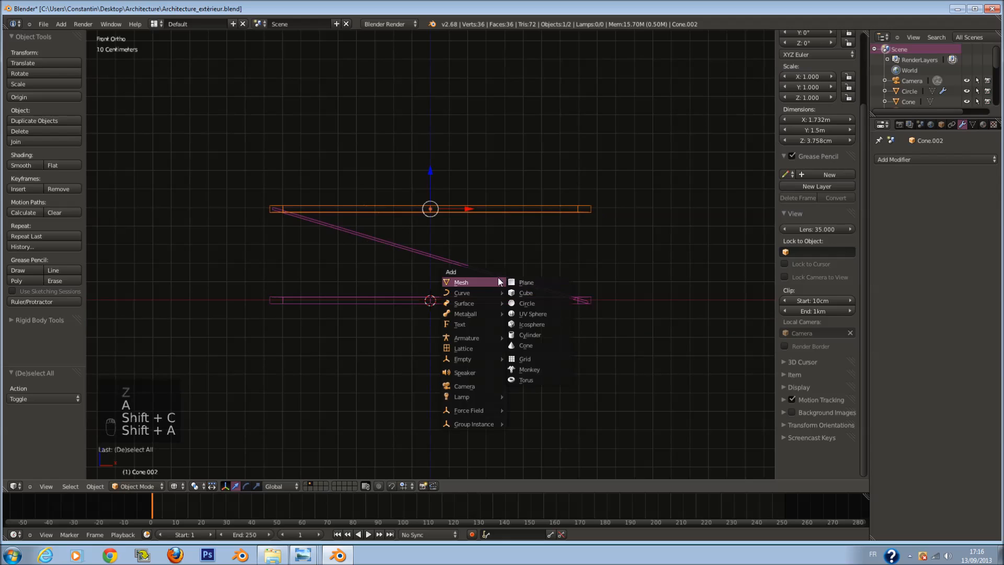
pyautogui.click(538, 334)
pyautogui.scroll(2, 553, 291)
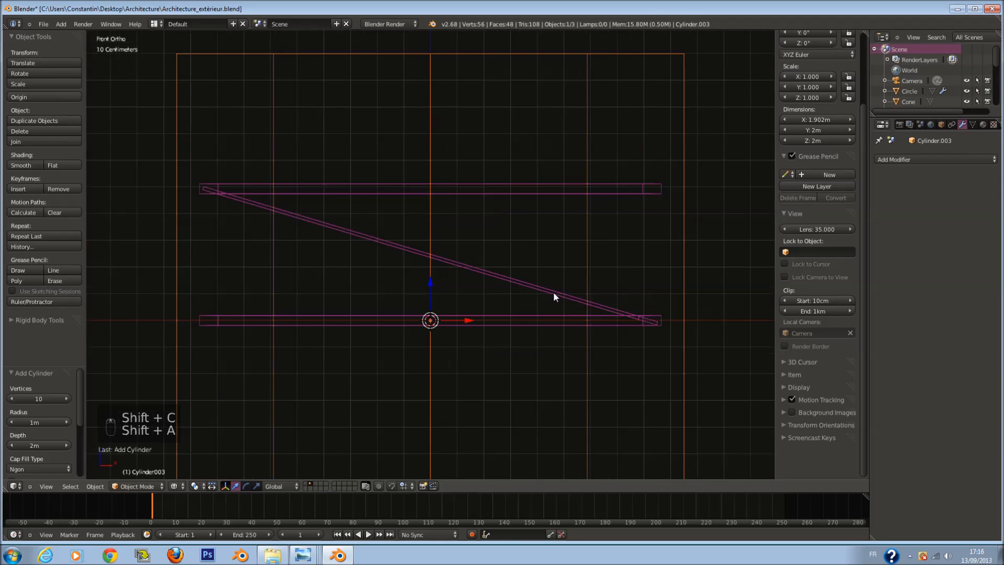
# Step: Shrink the cylinder to a post about 8 cm across and stretch it along Z to about 49 cm tall
pyautogui.press('s')
pyautogui.click(433, 327)
pyautogui.press('s')
pyautogui.press('z')
pyautogui.click(633, 358)
# Step: Move the post to the +X end between the two frames and stretch it to about 50 cm tall
pyautogui.press('g')
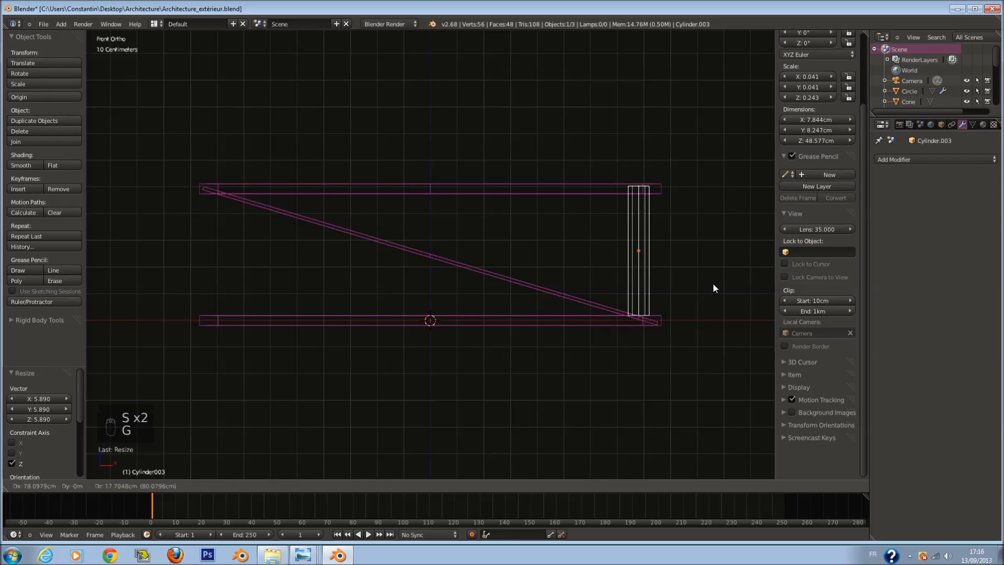
pyautogui.click(718, 288)
pyautogui.press('s')
pyautogui.press('z')
pyautogui.click(700, 290)
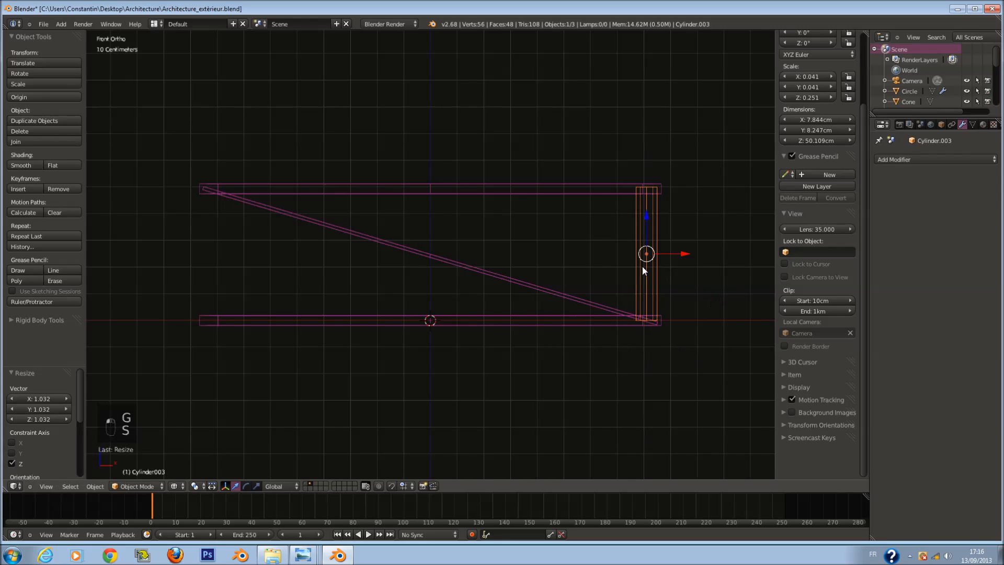
# Step: Align the post with its triangle corner in top view and duplicate it about 1.63 m along -X to the opposite base corner
pyautogui.press('KP_7')
pyautogui.press('z')
pyautogui.press('z')
pyautogui.hotkey('shift', 'd')
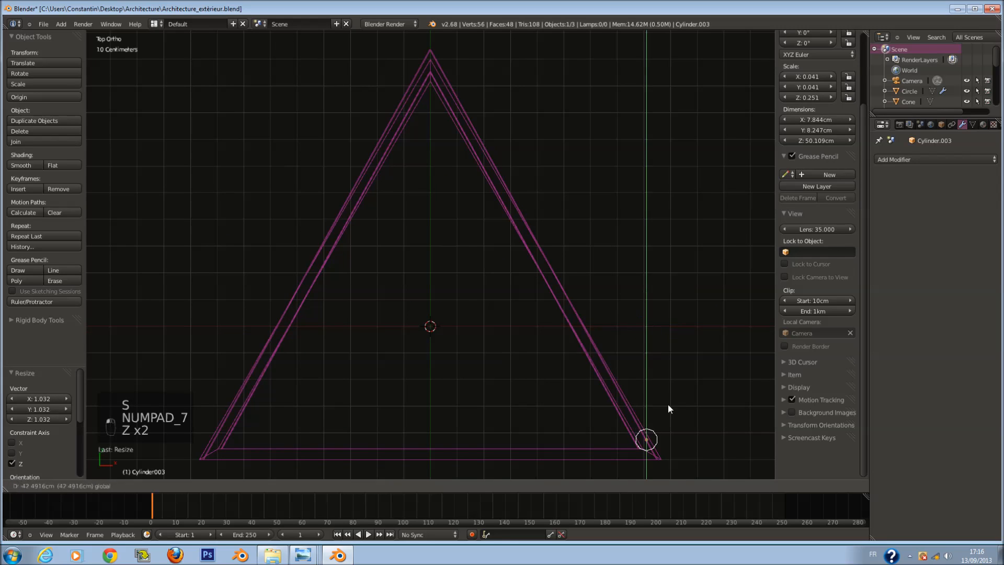
pyautogui.rightClick(245, 416)
pyautogui.moveTo(689, 451); pyautogui.dragTo(254, 453)
pyautogui.hotkey('shift', 'd')
pyautogui.press('g')
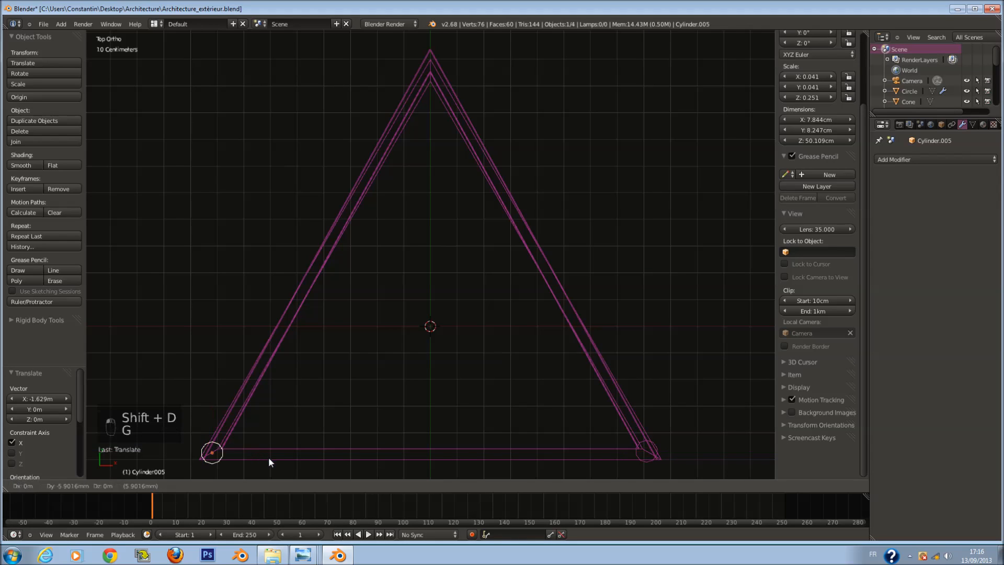
# Step: Place a third copy of the post at the triangle's apex and show the structure from the front in solid shading
pyautogui.click(541, 3)
pyautogui.press('g')
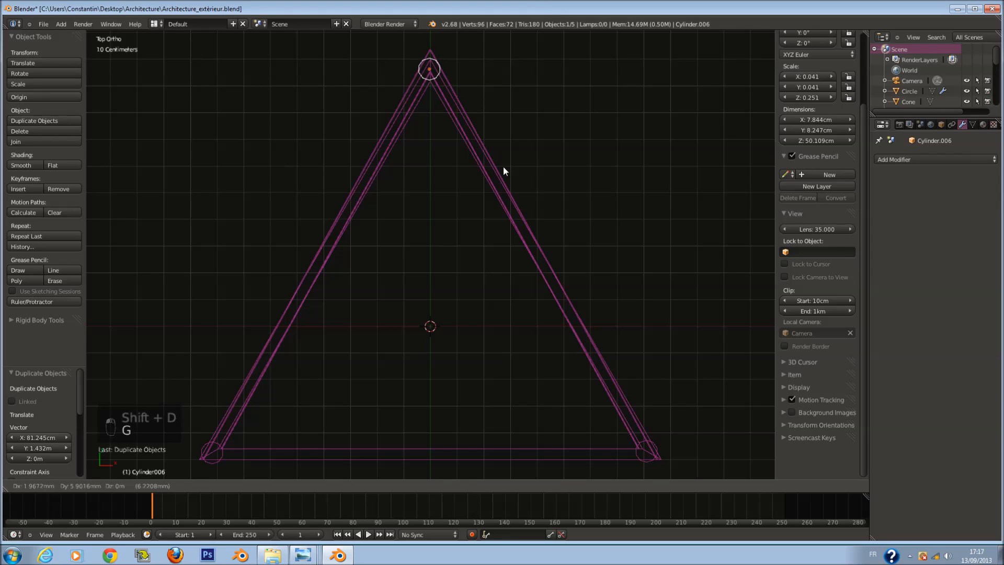
pyautogui.click(503, 167)
pyautogui.press('KP_1')
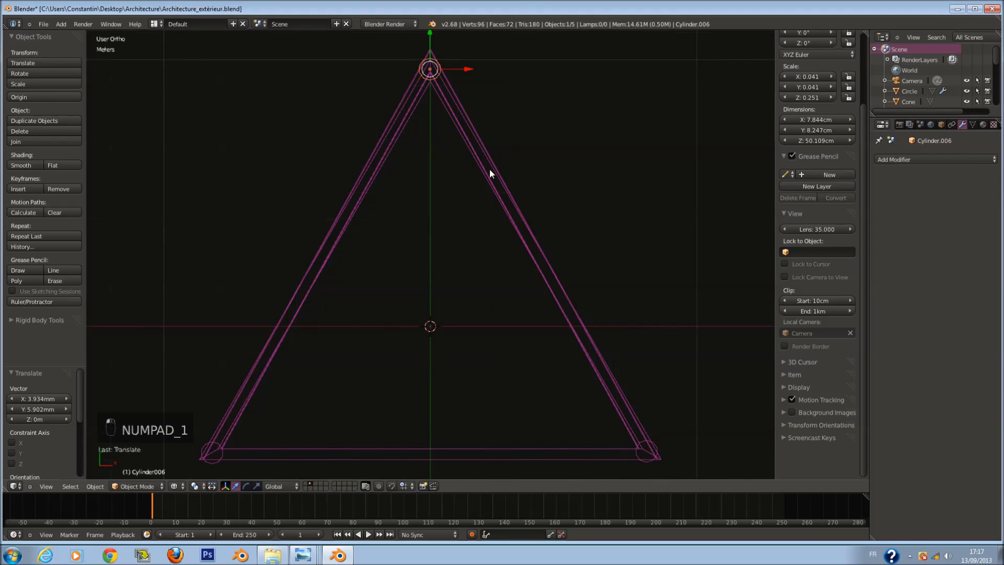
pyautogui.press('z')
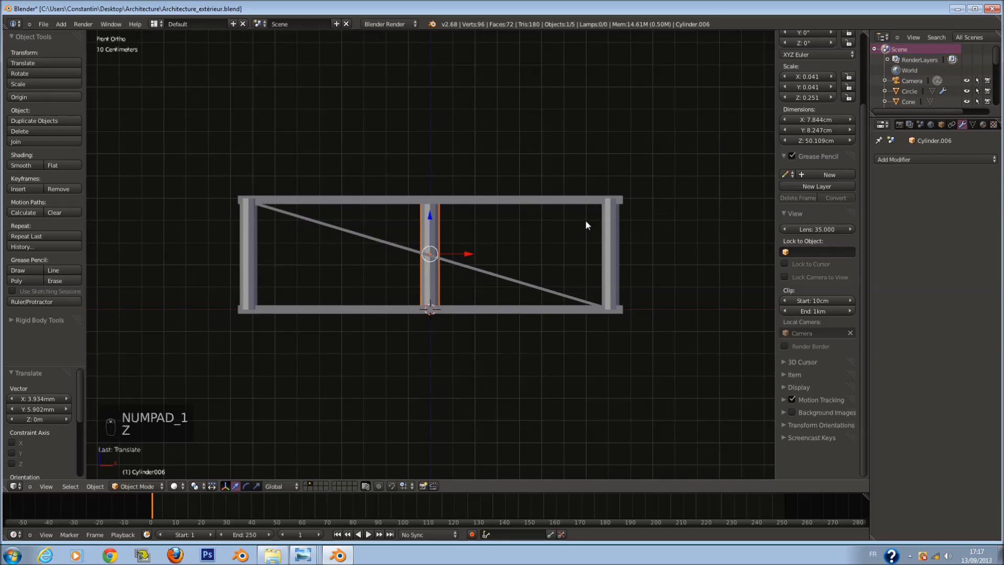
# Step: Join the frames, diagonal frame and three posts into a single object and save the file
pyautogui.press('a')
pyautogui.press('a')
pyautogui.press('a')
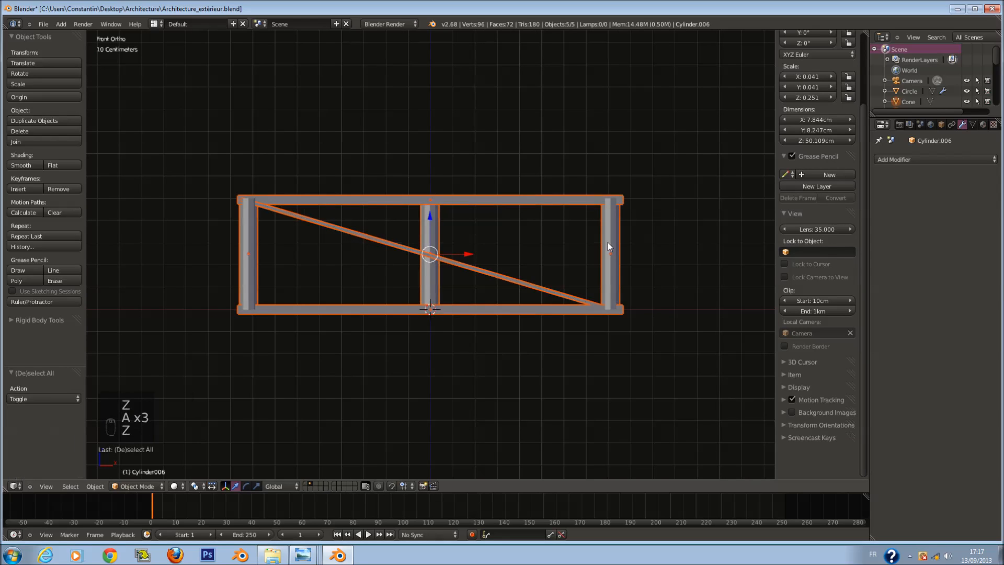
pyautogui.press('z')
pyautogui.hotkey('ctrl', 'j')
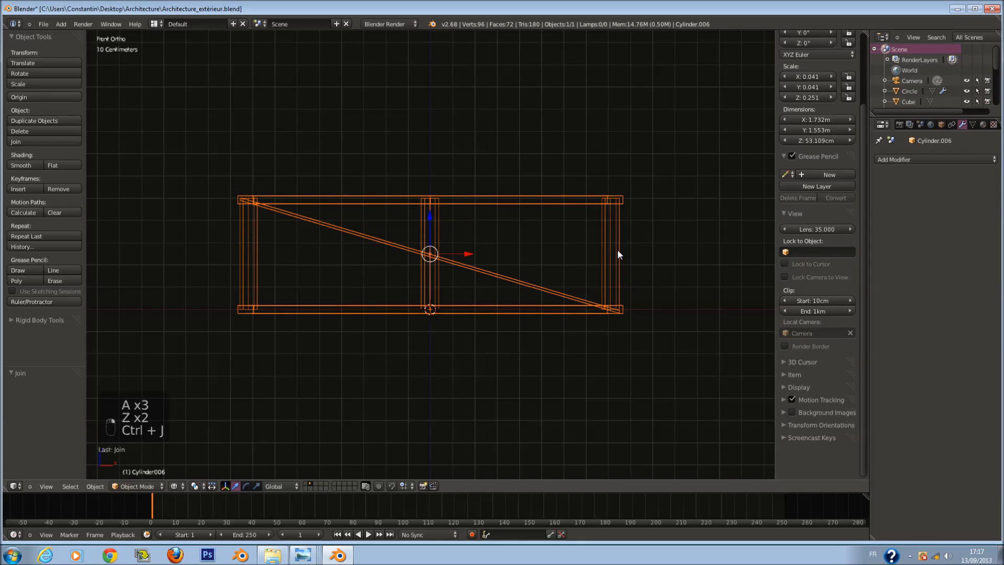
pyautogui.press('Tab')
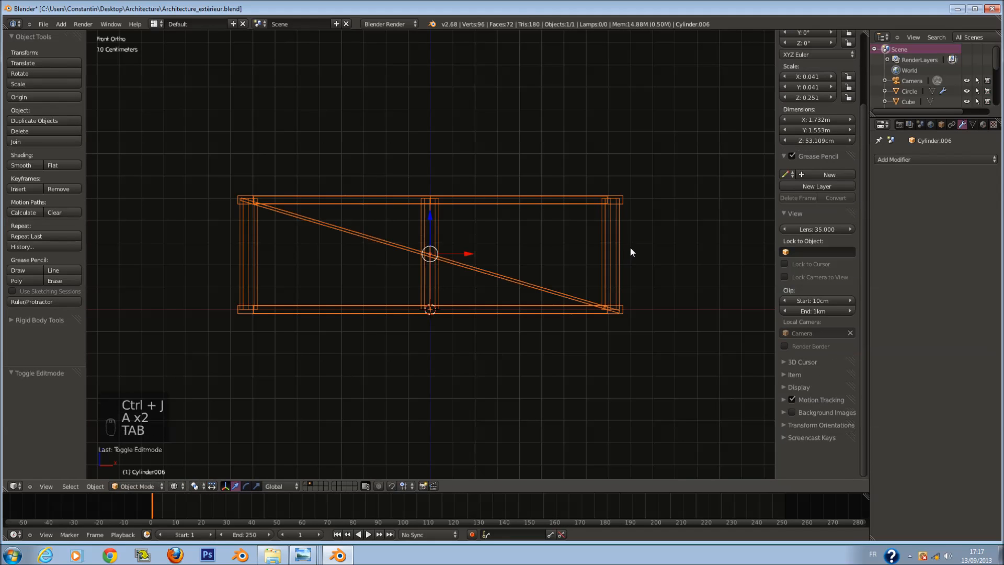
pyautogui.press('g')
pyautogui.rightClick(658, 167)
pyautogui.hotkey('ctrl', 's')
pyautogui.click(639, 201)
pyautogui.scroll(-1, 503, 240)
# Step: Select the three vertical posts in the joined mesh and stretch them along Z by a factor of about 17
pyautogui.press('Tab')
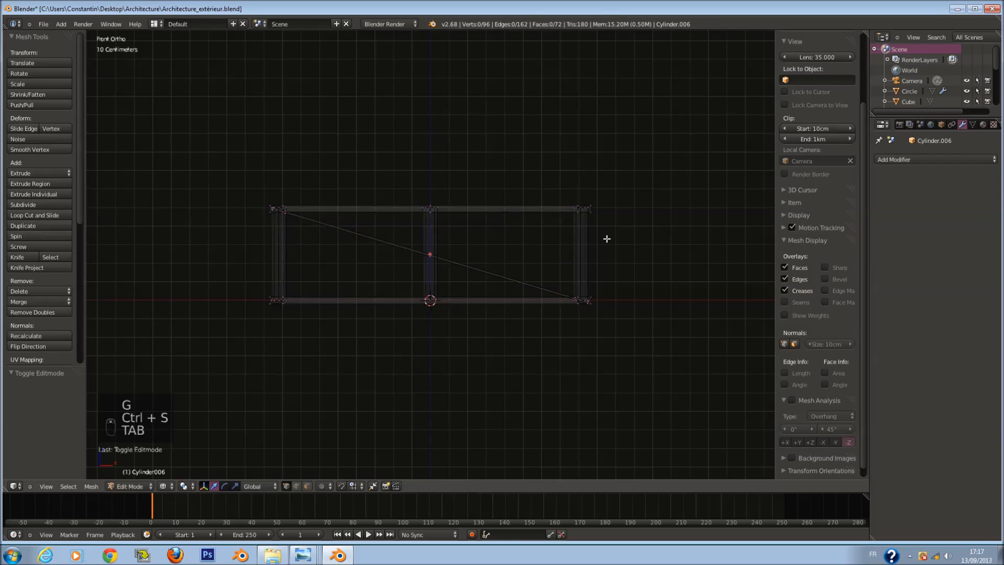
pyautogui.scroll(1, 605, 238)
pyautogui.rightClick(622, 305)
pyautogui.press('l')
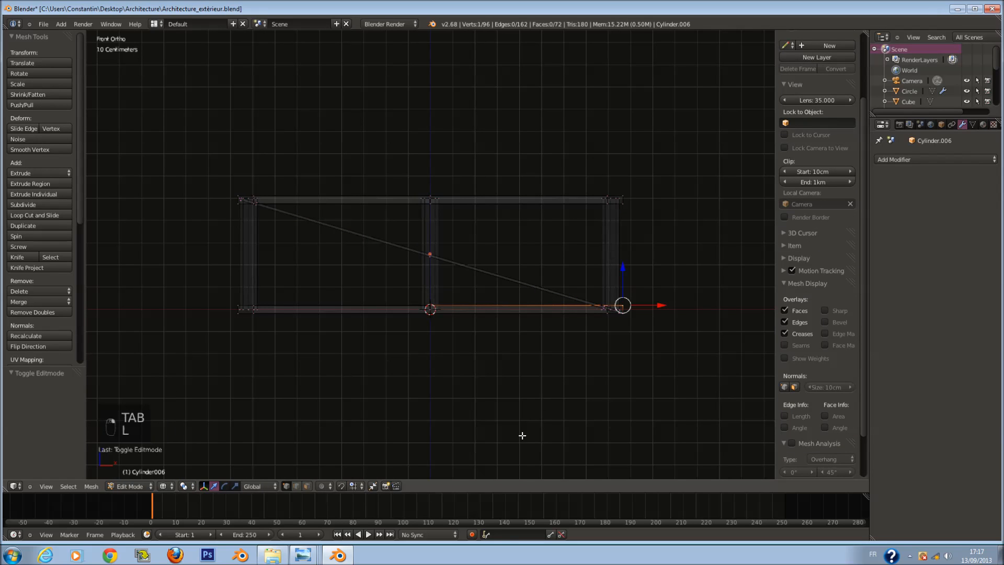
pyautogui.press('l')
pyautogui.press('l')
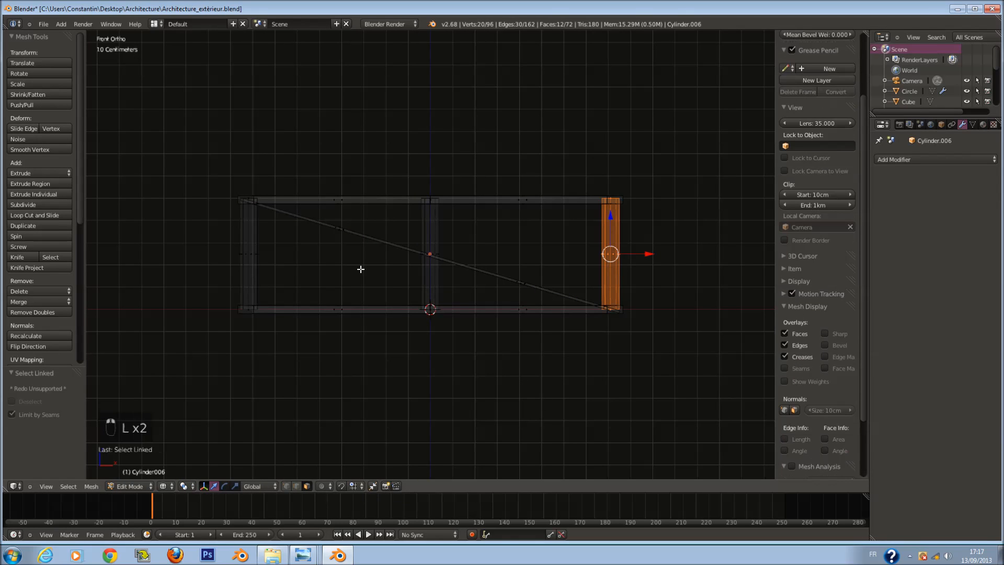
pyautogui.press('l')
pyautogui.press('l')
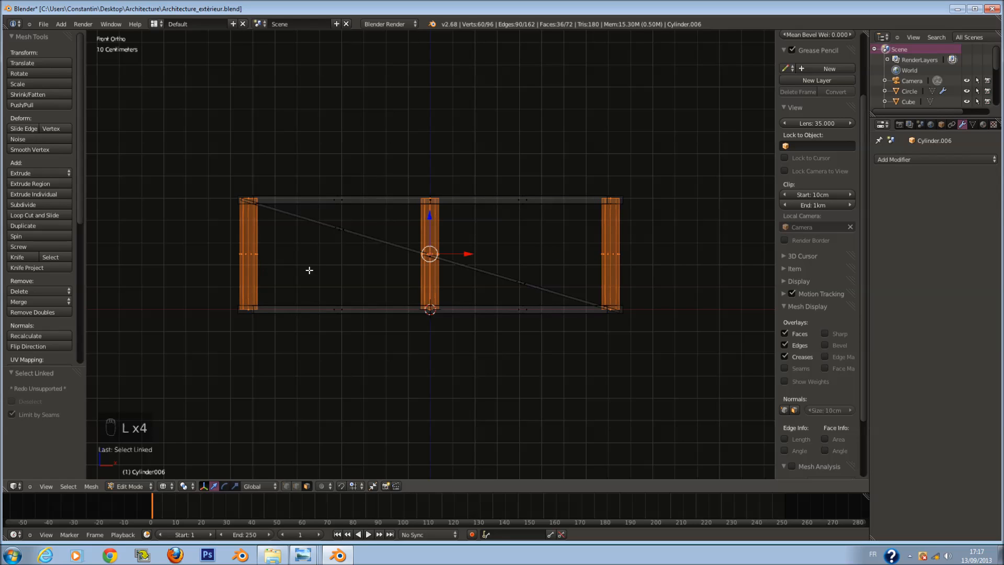
pyautogui.scroll(-8, 403, 266)
pyautogui.press('s')
pyautogui.press('z')
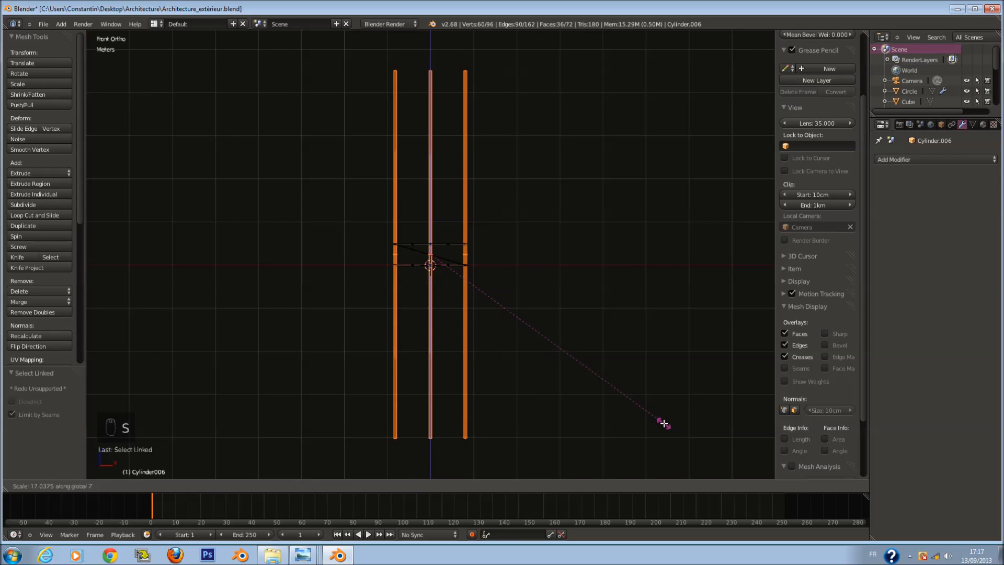
pyautogui.click(664, 423)
# Step: Select the two horizontal frames and the diagonal frame and move them about 3.97 m down along Z to the foot of the posts
pyautogui.press('Tab')
pyautogui.press('Tab')
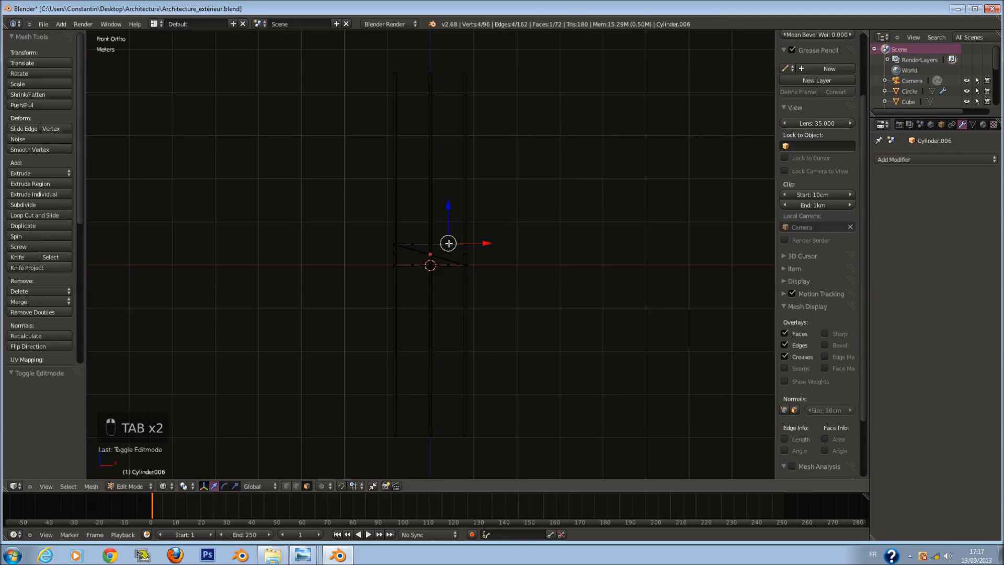
pyautogui.press('l')
pyautogui.press('l')
pyautogui.press('l')
pyautogui.press('l')
pyautogui.press('l')
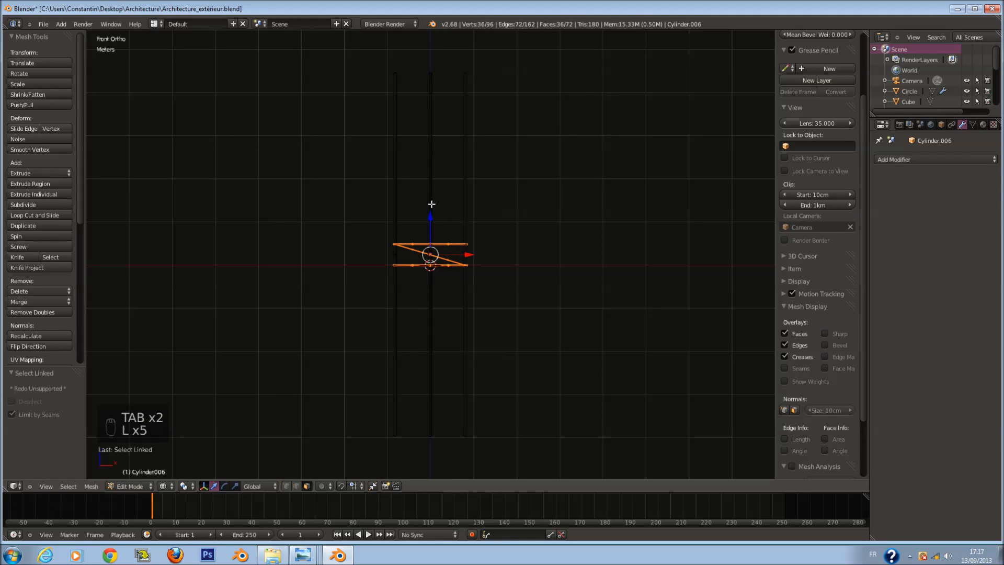
pyautogui.press('g')
pyautogui.press('z')
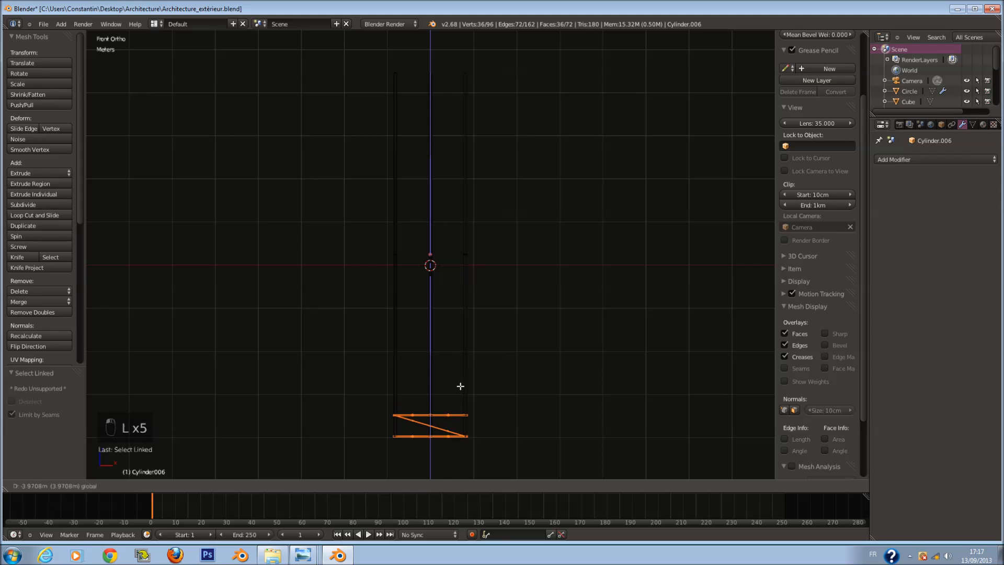
pyautogui.click(460, 386)
# Step: Duplicate the braced frame section and place the copy just above the original at the foot of the posts
pyautogui.hotkey('shift', 'd')
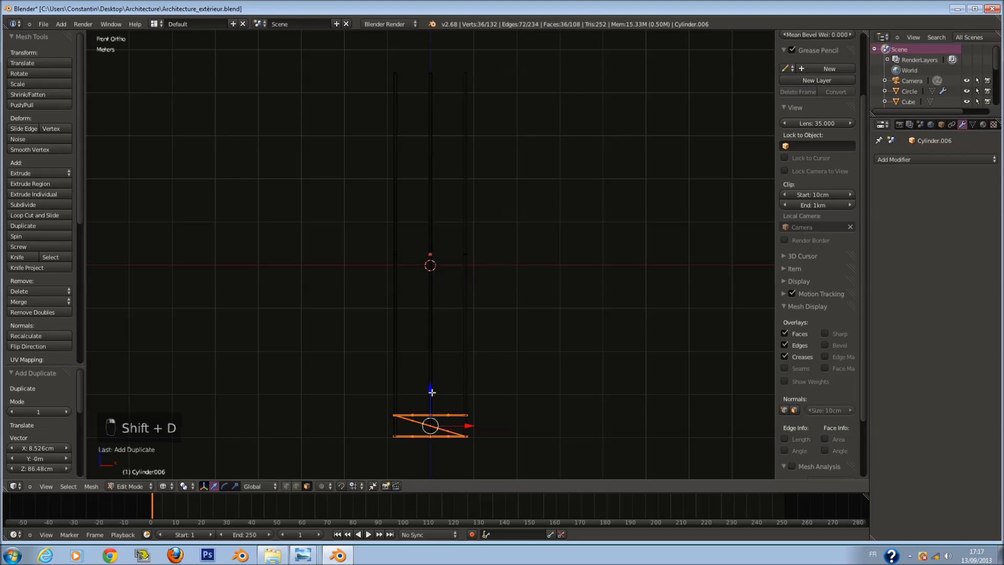
pyautogui.click(433, 347)
pyautogui.press('a')
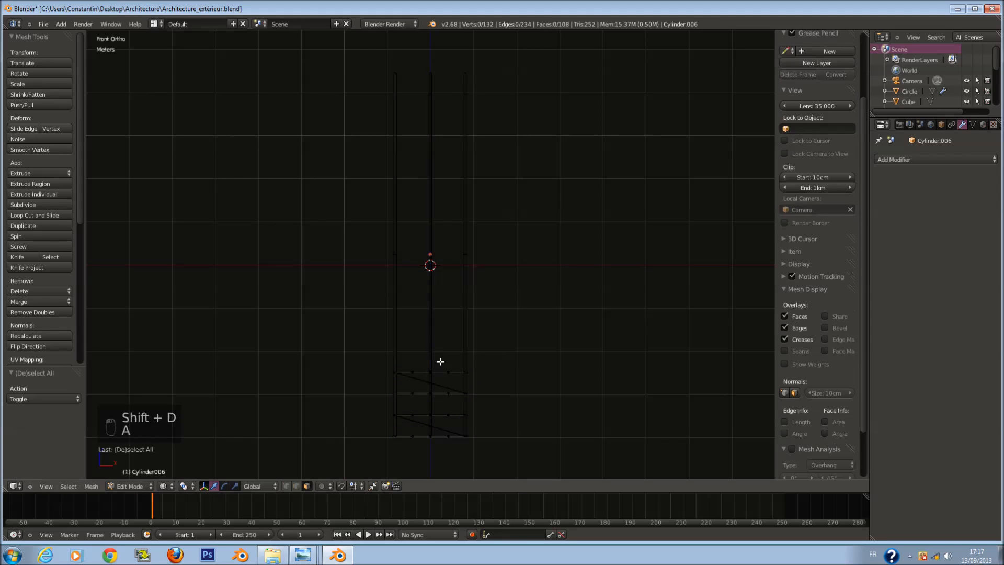
pyautogui.press('a')
pyautogui.scroll(-2, 441, 220)
pyautogui.press('c')
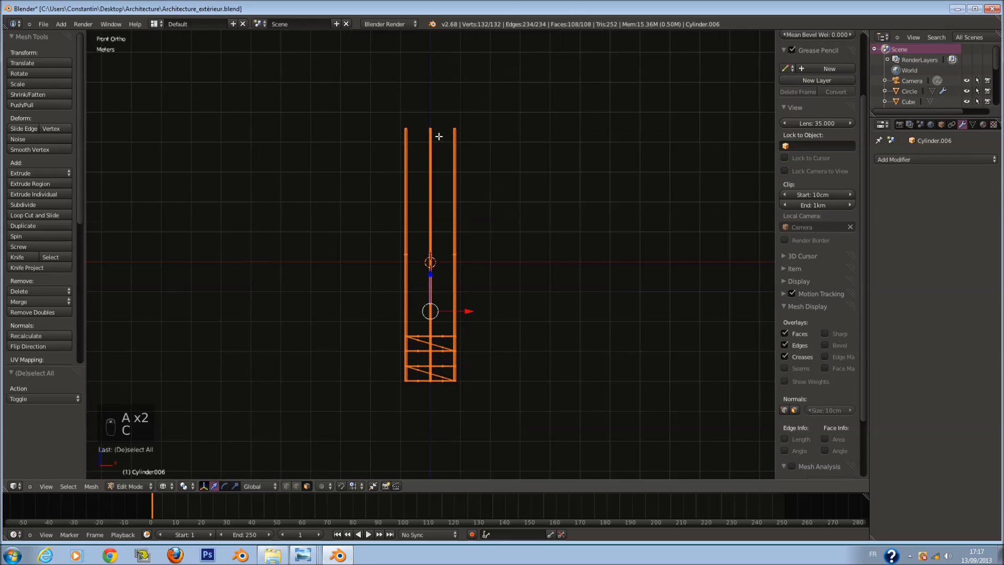
pyautogui.press('a')
pyautogui.scroll(2, 439, 136)
# Step: Select both braced frame sections and duplicate them upward along Z to continue the stack
pyautogui.press('l')
pyautogui.press('l')
pyautogui.press('l')
pyautogui.press('l')
pyautogui.press('l')
pyautogui.press('l')
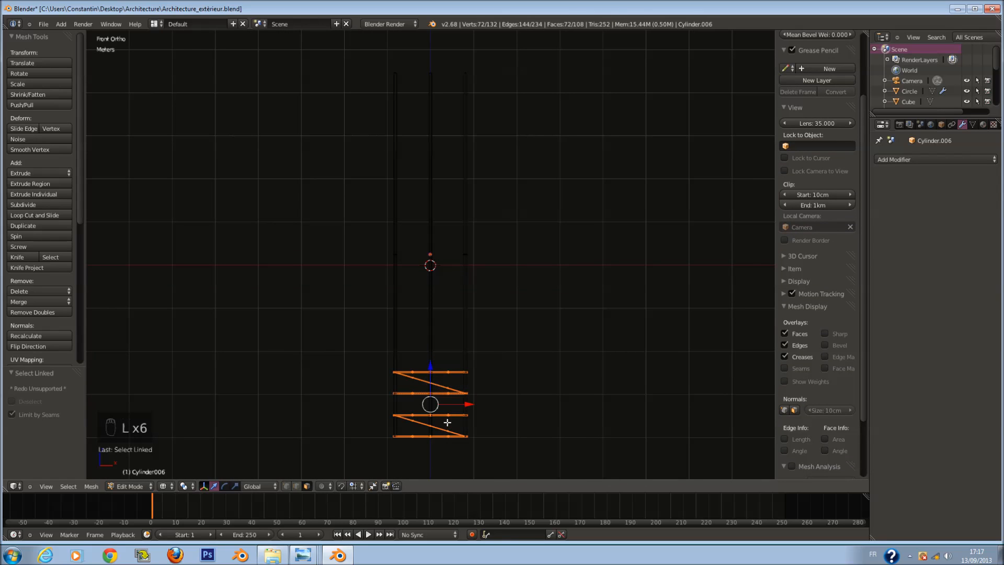
pyautogui.scroll(-1, 447, 422)
pyautogui.hotkey('shift', 'd')
pyautogui.press('z')
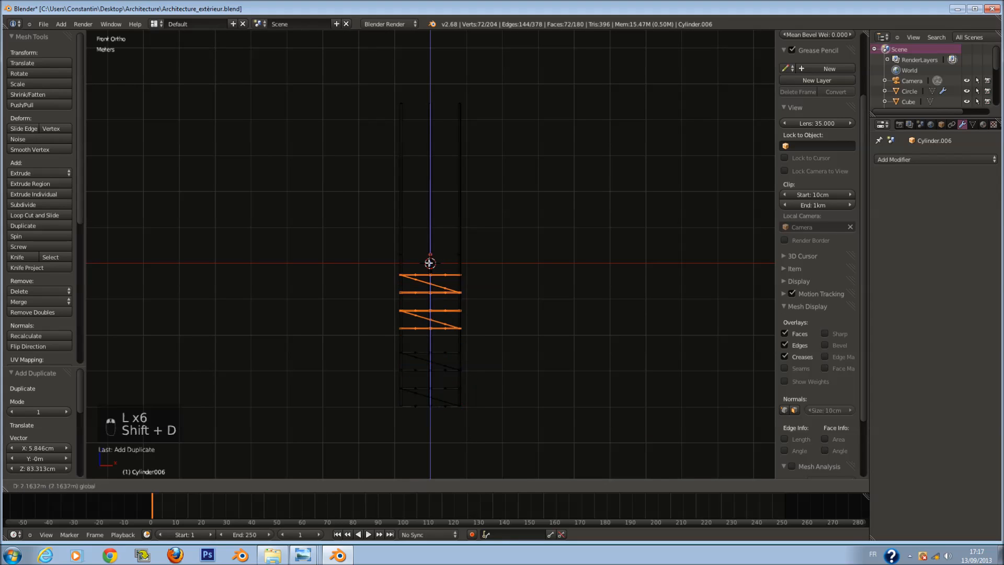
pyautogui.click(430, 261)
# Step: Duplicate the two braced frame sections repeatedly upward along Z until the frames fill the full height of the posts
pyautogui.hotkey('shift', 'd')
pyautogui.click(430, 261)
pyautogui.moveTo(431, 268); pyautogui.dragTo(438, 195)
pyautogui.keyDown('shift'); pyautogui.scroll(3, 439, 197); pyautogui.keyUp('shift')
pyautogui.keyDown('shift'); pyautogui.scroll(4, 439, 197); pyautogui.keyUp('shift')
pyautogui.hotkey('shift', 'd')
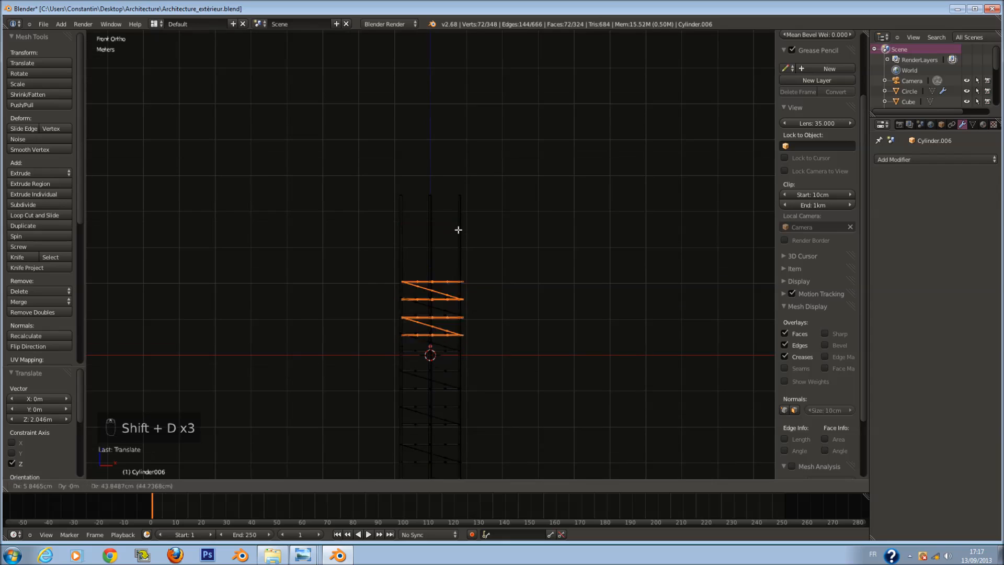
pyautogui.rightClick(457, 220)
pyautogui.moveTo(430, 285); pyautogui.dragTo(436, 153)
pyautogui.hotkey('shift', 'd')
pyautogui.rightClick(439, 204)
# Step: Select the surplus braced frame protruding above the top of the posts and delete it
pyautogui.press('a')
pyautogui.scroll(2, 416, 150)
pyautogui.press('c')
pyautogui.scroll(2, 391, 104)
pyautogui.moveTo(392, 103); pyautogui.dragTo(470, 106)
pyautogui.rightClick(473, 106)
pyautogui.press('x')
pyautogui.click(494, 108)
# Step: Save the file and inspect the braced tower in object mode with solid shading, ending in front view
pyautogui.press('Tab')
pyautogui.hotkey('ctrl', 's')
pyautogui.scroll(3, 471, 349)
pyautogui.press('a')
pyautogui.press('a')
pyautogui.press('Tab')
pyautogui.hotkey('ctrl', 's')
pyautogui.press('z')
pyautogui.moveTo(462, 369)
pyautogui.mouseDown(button='middle')
pyautogui.moveTo(488, 333)
pyautogui.moveTo(561, 350)
pyautogui.mouseUp(button='middle')
pyautogui.press('KP_1')
pyautogui.scroll(-1, 486, 376)
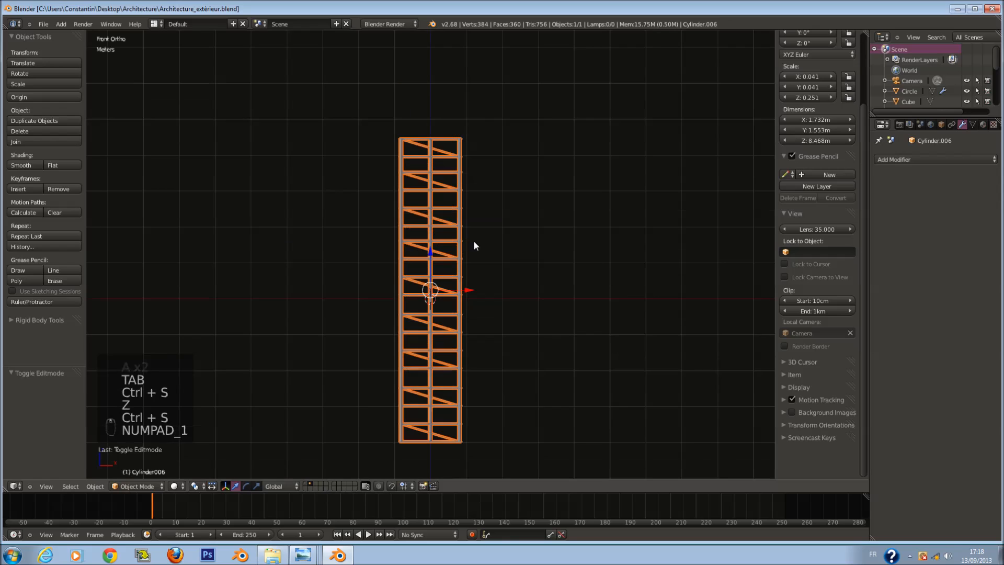
pyautogui.keyDown('shift'); pyautogui.scroll(-1, 441, 255); pyautogui.keyUp('shift')
pyautogui.scroll(1, 454, 361)
pyautogui.press('Tab')
pyautogui.hotkey('ctrl', 's')
pyautogui.click(453, 359)
pyautogui.keyDown('shift'); pyautogui.scroll(-4, 453, 354); pyautogui.keyUp('shift')
pyautogui.press('Tab')
pyautogui.keyDown('shift'); pyautogui.scroll(-1, 453, 347); pyautogui.keyUp('shift')
pyautogui.keyDown('ctrl'); pyautogui.scroll(-1, 454, 347); pyautogui.keyUp('ctrl')
pyautogui.press('Tab')
pyautogui.scroll(1, 454, 348)
pyautogui.keyDown('shift'); pyautogui.scroll(-1, 453, 347); pyautogui.keyUp('shift')
pyautogui.hotkey('ctrl', 's')
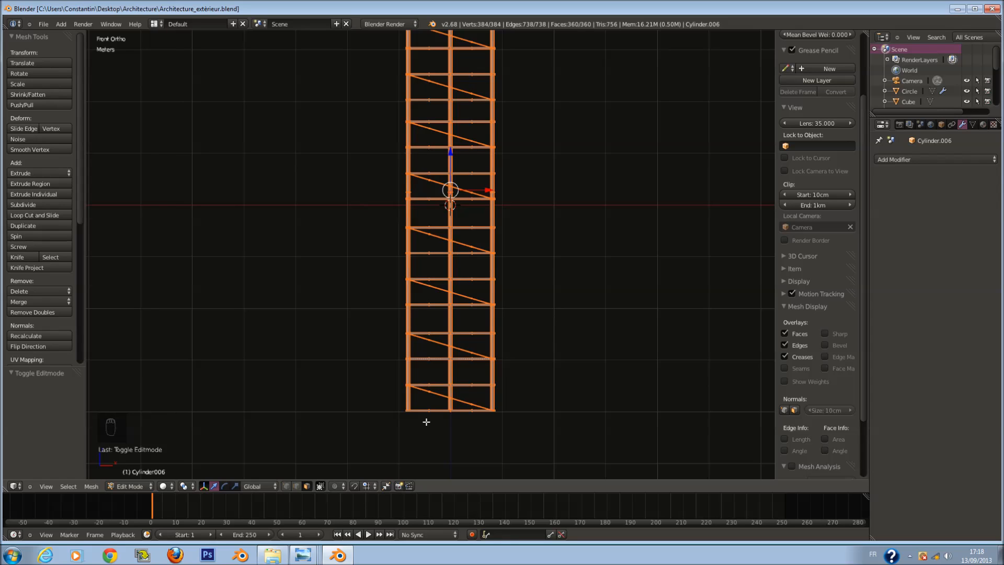
# Step: Deselect the whole tower mesh, save the file and set proportional editing to Connected
pyautogui.scroll(-2, 451, 261)
pyautogui.press('a')
pyautogui.hotkey('ctrl', 's')
pyautogui.click(453, 259)
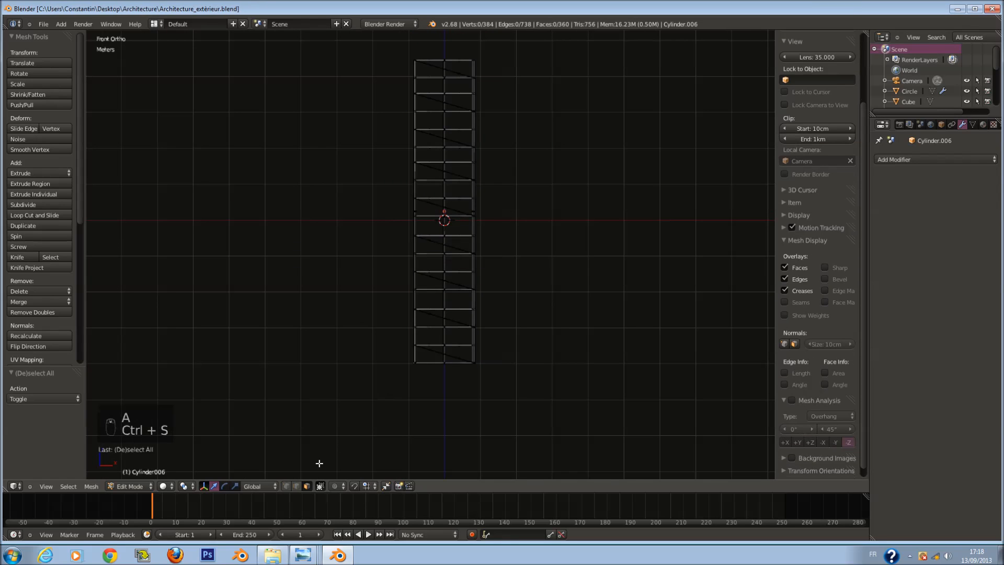
pyautogui.click(353, 487)
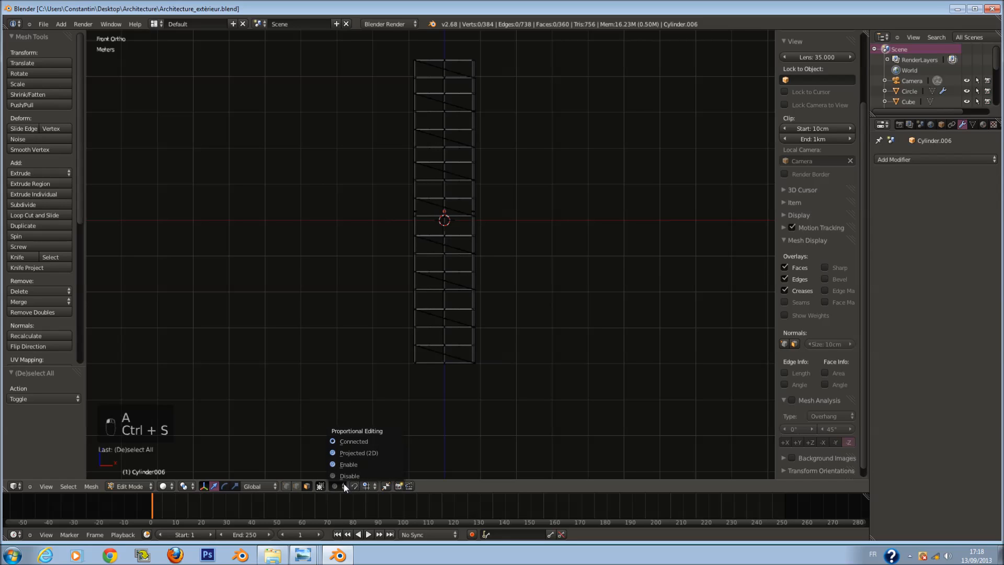
pyautogui.click(361, 444)
# Step: Select the lowest braced frame in wireframe and try to widen the tower's base by scaling it with proportional editing
pyautogui.scroll(1, 426, 390)
pyautogui.press('c')
pyautogui.moveTo(420, 389); pyautogui.dragTo(483, 383)
pyautogui.rightClick(483, 383)
pyautogui.press('z')
pyautogui.press('a')
pyautogui.press('c')
pyautogui.moveTo(395, 383); pyautogui.dragTo(481, 378)
pyautogui.rightClick(492, 380)
pyautogui.press('s')
pyautogui.scroll(-6, 448, 401)
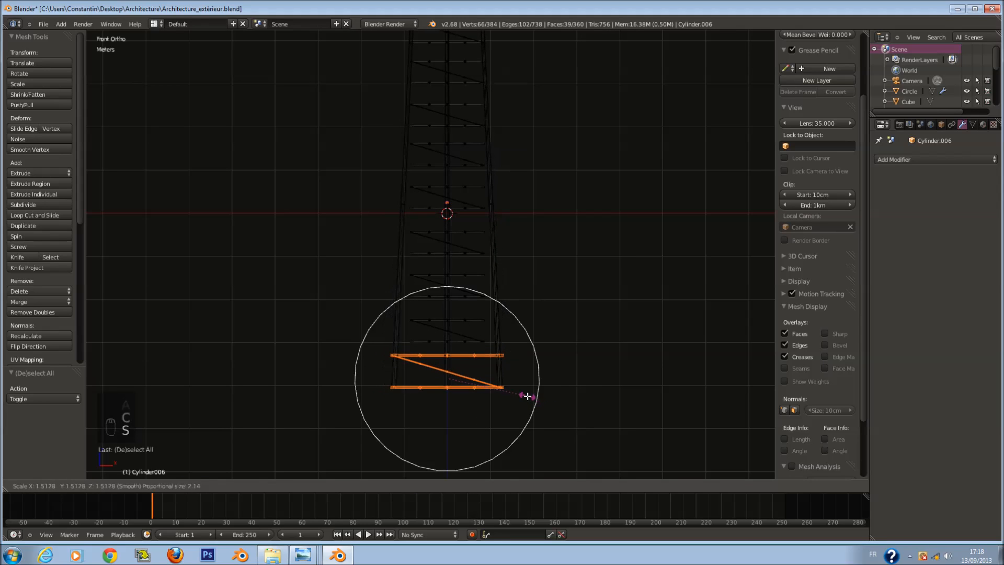
pyautogui.scroll(-5, 553, 409)
pyautogui.scroll(-2, 555, 411)
pyautogui.rightClick(556, 410)
# Step: Try again to flare the tower's base by scaling the lowest frame with a different proportional editing radius
pyautogui.scroll(-3, 557, 392)
pyautogui.keyDown('shift'); pyautogui.scroll(5, 557, 391); pyautogui.keyUp('shift')
pyautogui.scroll(-1, 525, 403)
pyautogui.press('s')
pyautogui.scroll(2, 622, 436)
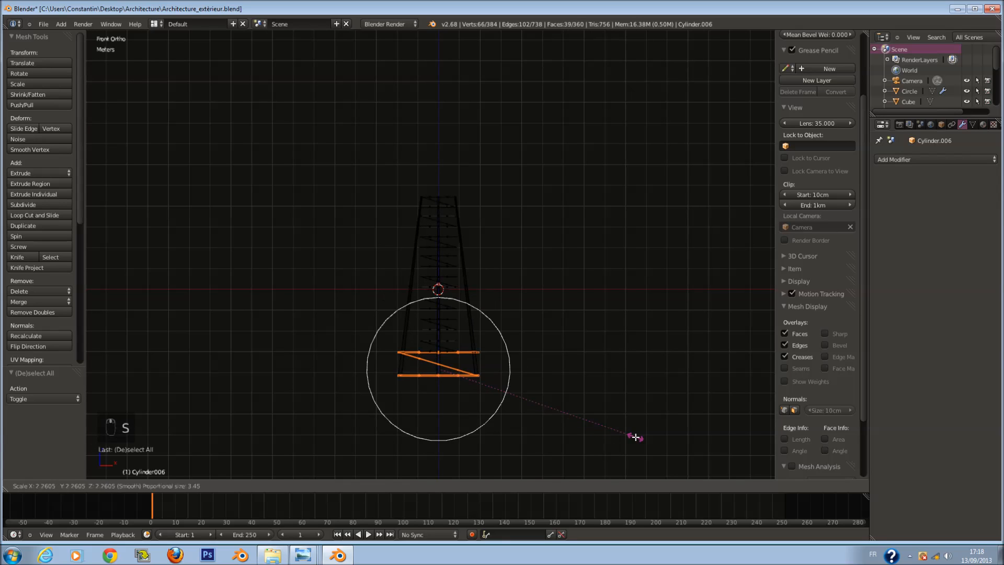
pyautogui.rightClick(549, 413)
# Step: Return the tower to object mode and show it with solid shading
pyautogui.keyDown('shift'); pyautogui.scroll(-1, 494, 386); pyautogui.keyUp('shift')
pyautogui.scroll(3, 486, 371)
pyautogui.press('a')
pyautogui.press('a')
pyautogui.scroll(-2, 483, 363)
pyautogui.press('Tab')
pyautogui.scroll(3, 483, 363)
pyautogui.press('z')
pyautogui.scroll(-2, 485, 363)
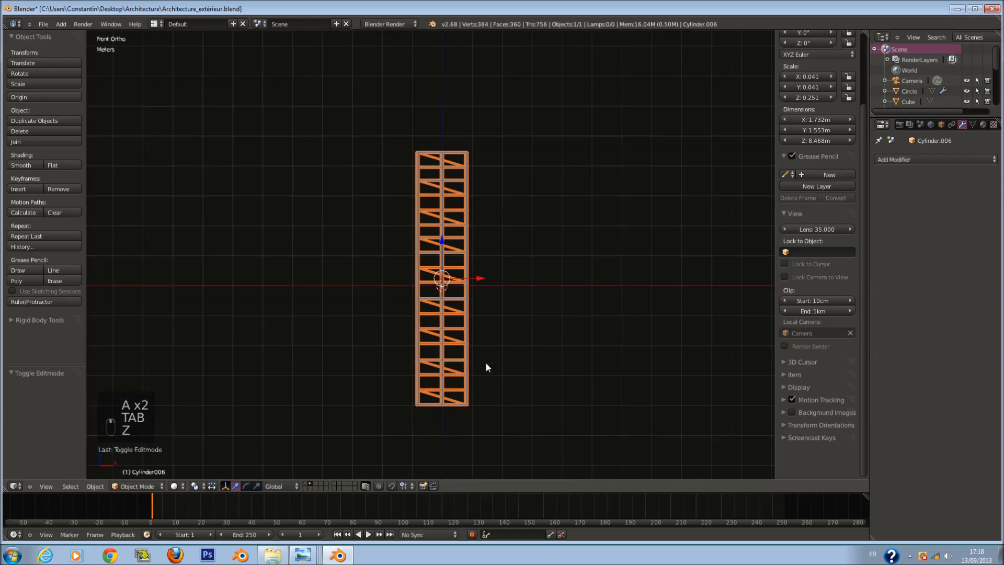
# Step: Add a Curve modifier to the tower, remove it again and look through the other available modifiers
pyautogui.click(905, 159)
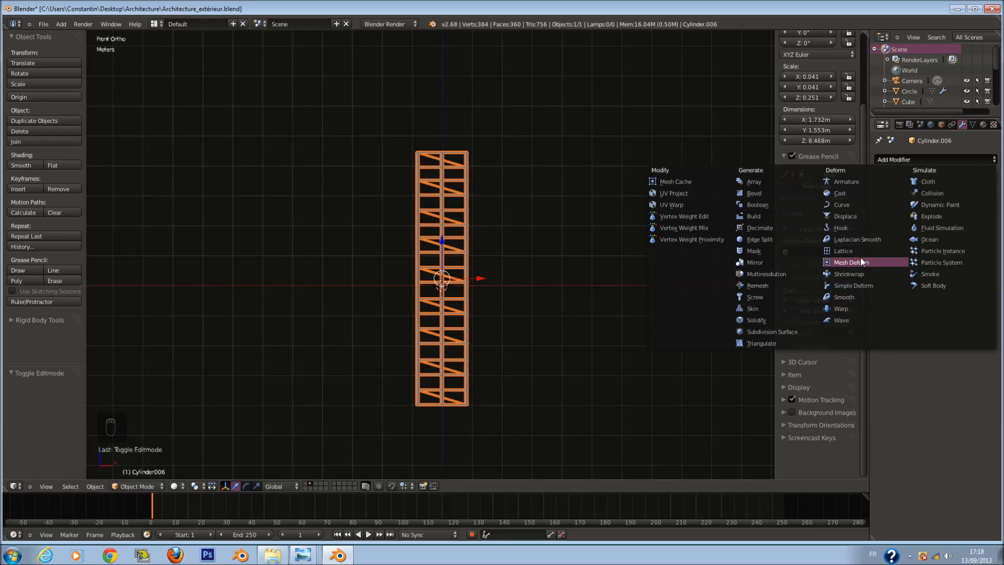
pyautogui.click(855, 203)
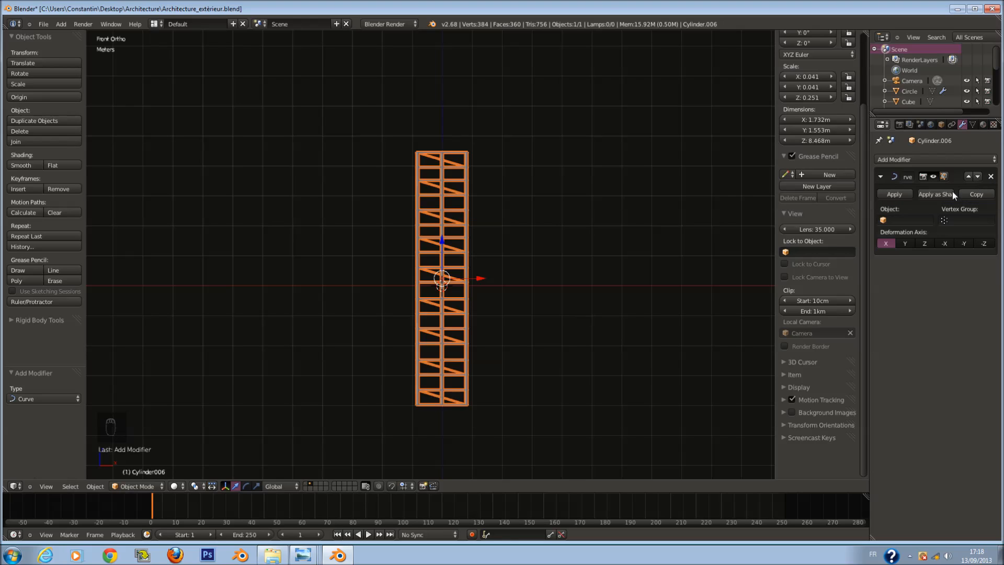
pyautogui.click(990, 177)
pyautogui.click(909, 159)
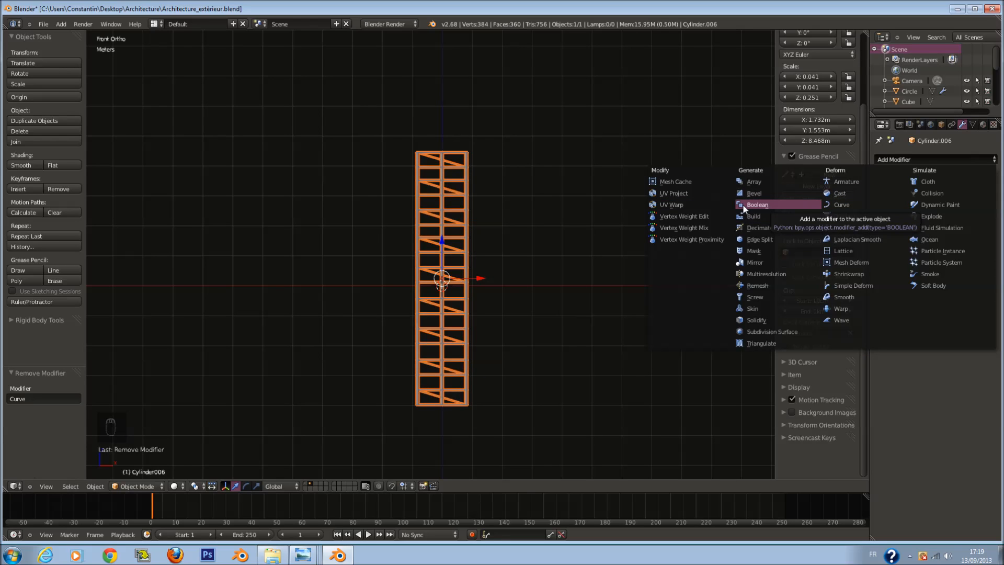
pyautogui.scroll(2, 507, 247)
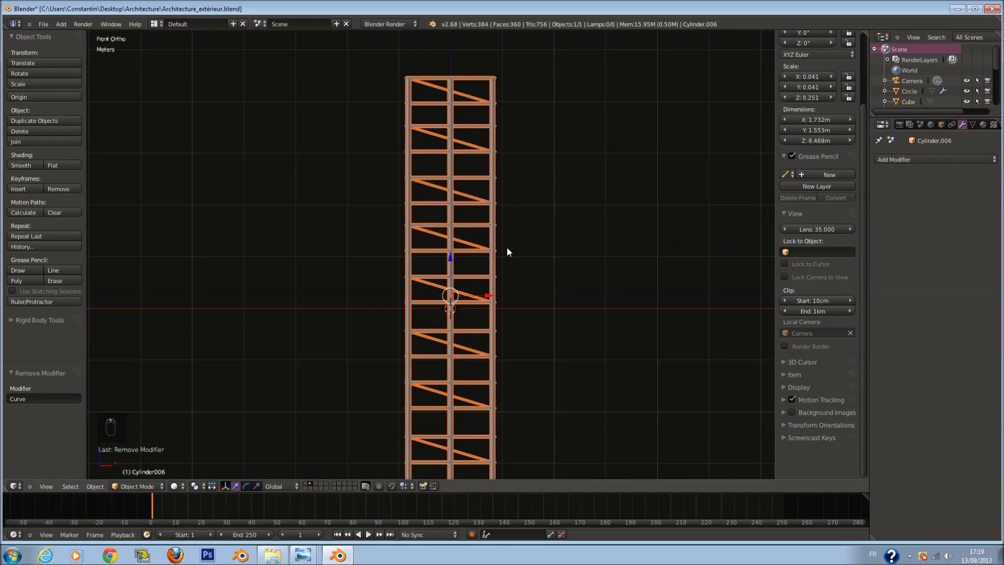
# Step: Enter edit mode on the tower mesh and switch to wireframe display
pyautogui.press('Tab')
pyautogui.press('z')
pyautogui.press('z')
pyautogui.press('z')
pyautogui.press('z')
pyautogui.press('z')
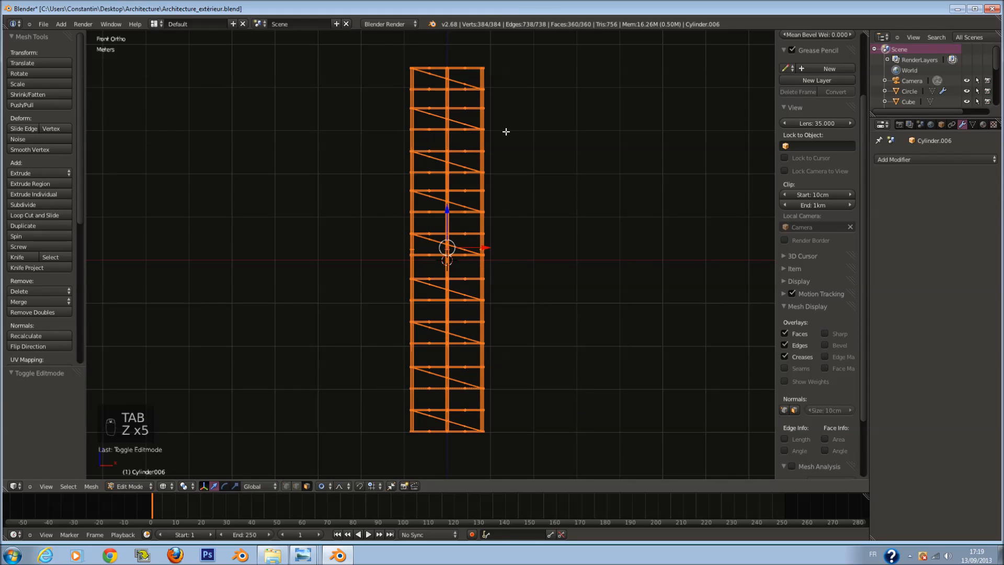
# Step: Try to scale the entire tower mesh with proportional editing active
pyautogui.press('a')
pyautogui.press('c')
pyautogui.rightClick(446, 384)
pyautogui.press('s')
pyautogui.press('a')
pyautogui.press('s')
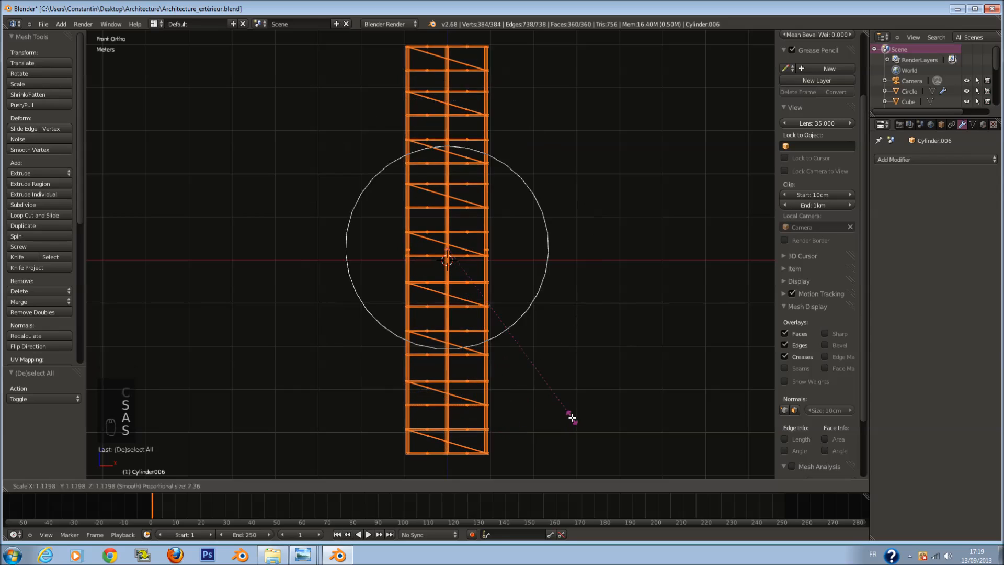
pyautogui.rightClick(569, 397)
pyautogui.press('a')
pyautogui.press('c')
pyautogui.rightClick(439, 74)
pyautogui.press('a')
pyautogui.press('a')
pyautogui.press('a')
pyautogui.keyDown('shift'); pyautogui.scroll(-5, 497, 343); pyautogui.keyUp('shift')
pyautogui.rightClick(491, 335)
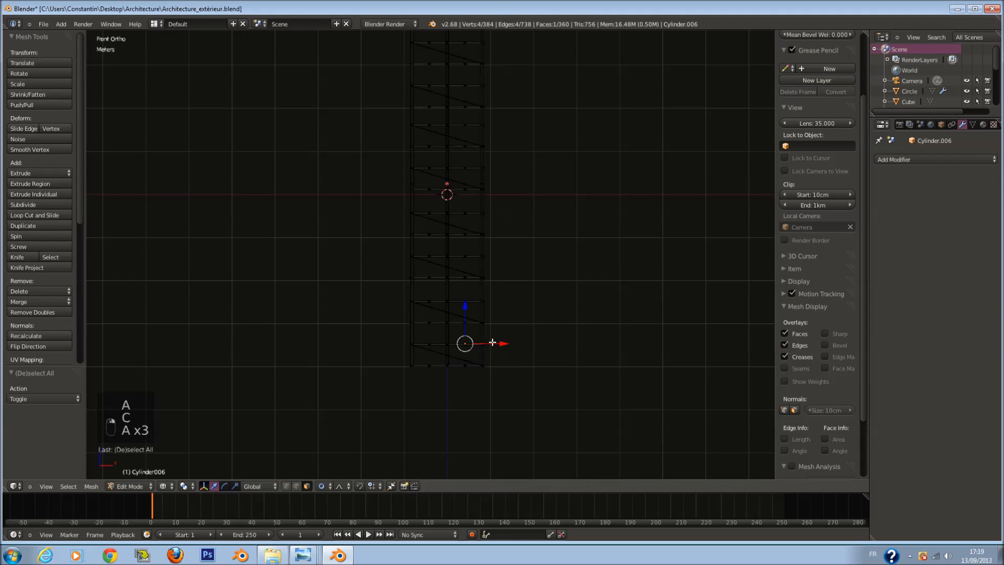
pyautogui.press('a')
pyautogui.press('a')
pyautogui.keyDown('shift'); pyautogui.scroll(5, 459, 287); pyautogui.keyUp('shift')
pyautogui.press('a')
pyautogui.press('a')
# Step: Try to select only the braced frames above the lowest one with Circle Select
pyautogui.press('c')
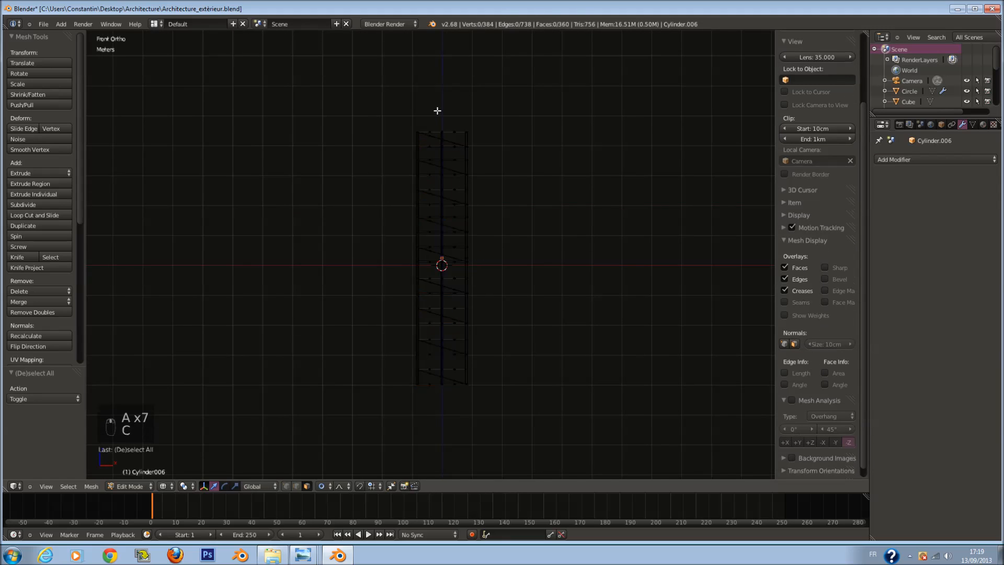
pyautogui.scroll(1, 433, 114)
pyautogui.press('c')
pyautogui.moveTo(433, 92)
pyautogui.mouseDown()
pyautogui.moveTo(448, 96)
pyautogui.moveTo(447, 336)
pyautogui.mouseUp()
pyautogui.rightClick(445, 342)
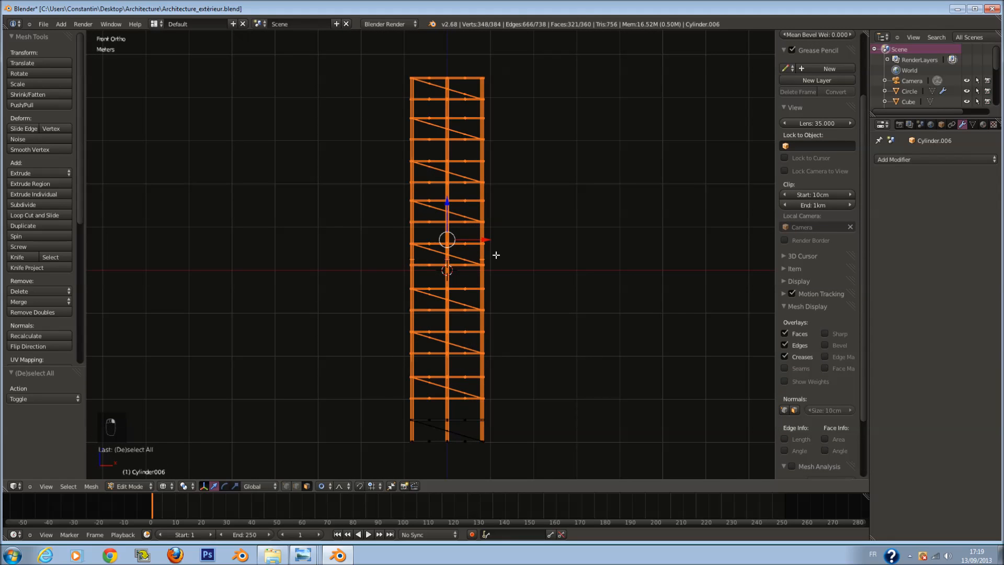
pyautogui.press('a')
# Step: Select the three linked vertical posts and hide them so only the braced frames remain displayed
pyautogui.moveTo(490, 326); pyautogui.dragTo(486, 337, button='middle')
pyautogui.press('l')
pyautogui.rightClick(485, 305)
pyautogui.press('l')
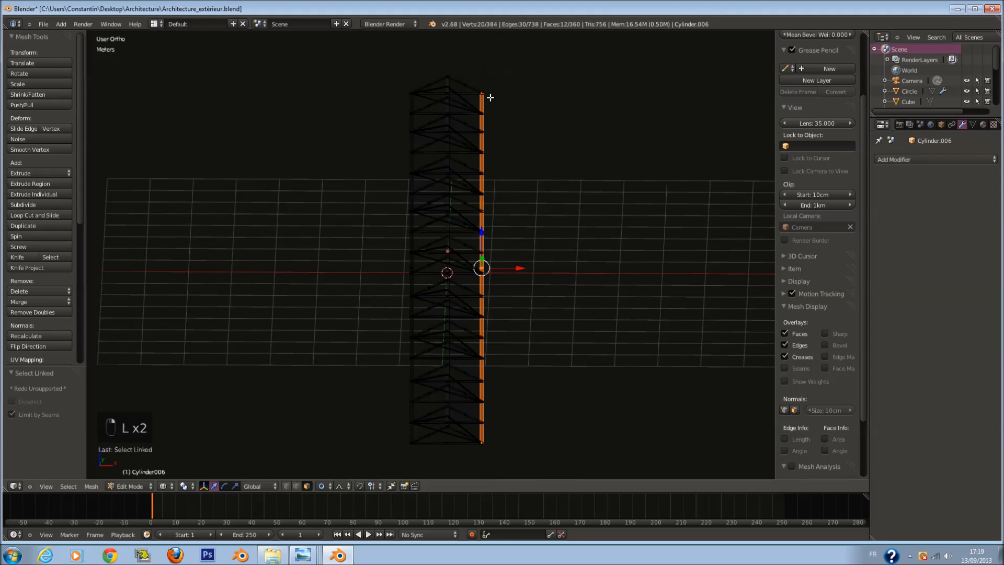
pyautogui.press('l')
pyautogui.press('l')
pyautogui.press('g')
pyautogui.rightClick(469, 94)
pyautogui.press('h')
# Step: Disable proportional editing and return to front view of the braced frames
pyautogui.click(321, 489)
pyautogui.click(328, 476)
pyautogui.press('KP_1')
pyautogui.press('a')
pyautogui.press('a')
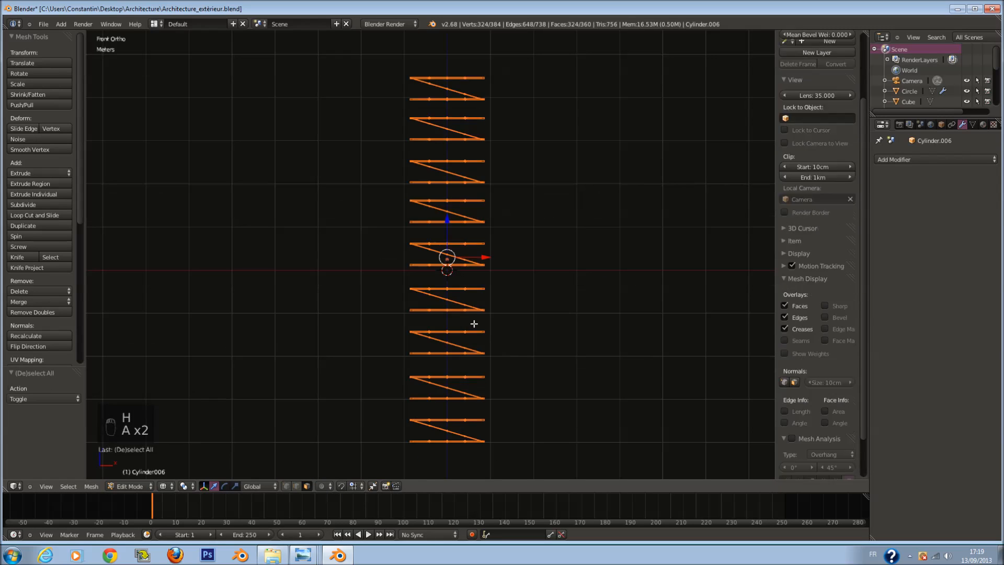
# Step: Select all braced frames above the lowest one with Circle Select and delete their faces
pyautogui.press('a')
pyautogui.press('a')
pyautogui.press('c')
pyautogui.rightClick(436, 367)
pyautogui.scroll(-1, 434, 367)
pyautogui.press('c')
pyautogui.scroll(3, 417, 366)
pyautogui.moveTo(418, 339)
pyautogui.mouseDown()
pyautogui.moveTo(483, 304)
pyautogui.moveTo(444, 127)
pyautogui.mouseUp()
pyautogui.rightClick(492, 184)
pyautogui.press('x')
pyautogui.click(492, 184)
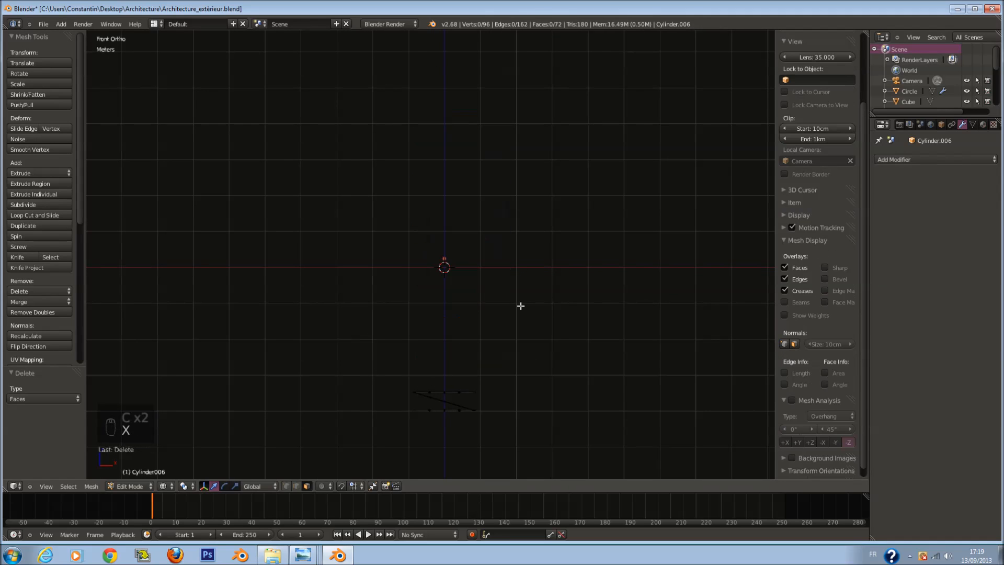
# Step: Reveal the hidden posts, scale them along Z by about 0.47 and move them down to the remaining frame
pyautogui.hotkey('alt', 'h')
pyautogui.press('s')
pyautogui.press('z')
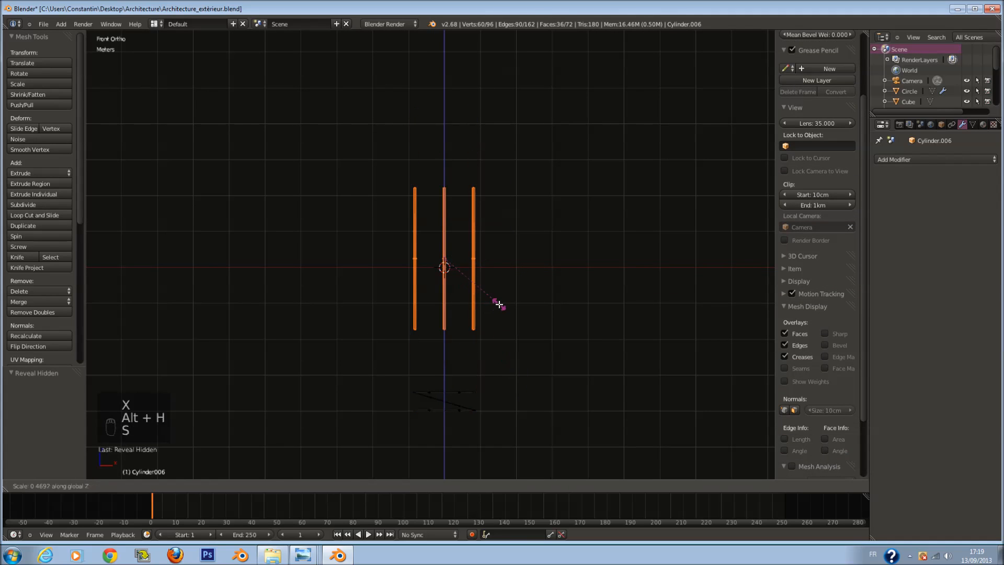
pyautogui.click(461, 224)
pyautogui.moveTo(446, 223); pyautogui.dragTo(459, 377)
# Step: Scale the three posts along Z by 0.485 around the remaining frame and save the file
pyautogui.press('s')
pyautogui.press('z')
pyautogui.press('s')
pyautogui.click(472, 399)
pyautogui.hotkey('ctrl', 's')
pyautogui.click(471, 393)
# Step: Scale the three posts along Z by 0.904 and nudge them slightly down to center them on the frame
pyautogui.keyDown('shift'); pyautogui.moveTo(470, 431); pyautogui.dragTo(471, 379, button='middle'); pyautogui.keyUp('shift')
pyautogui.scroll(1, 471, 378)
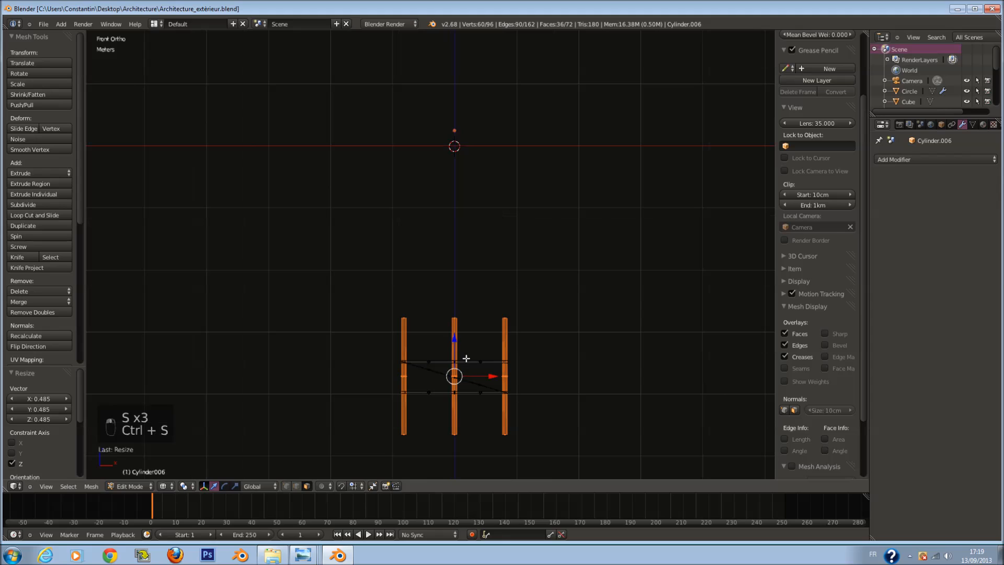
pyautogui.press('s')
pyautogui.press('z')
pyautogui.click(495, 397)
pyautogui.moveTo(454, 341); pyautogui.dragTo(456, 349)
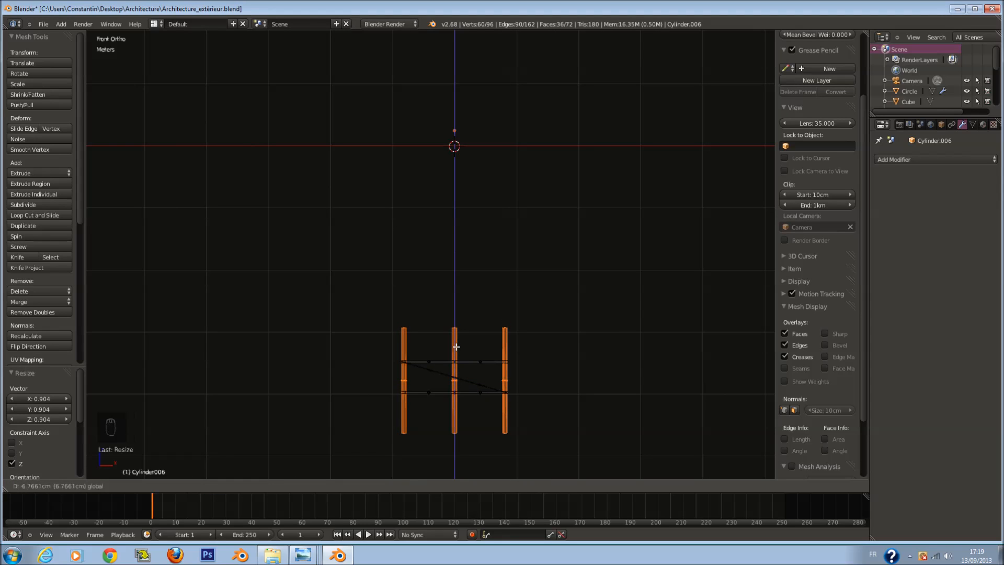
# Step: Finish nudging the three posts down along Z to center them on the braced frame and save the file
pyautogui.moveTo(456, 346); pyautogui.dragTo(456, 347)
pyautogui.press('Tab')
pyautogui.hotkey('ctrl', 's')
pyautogui.click(532, 354)
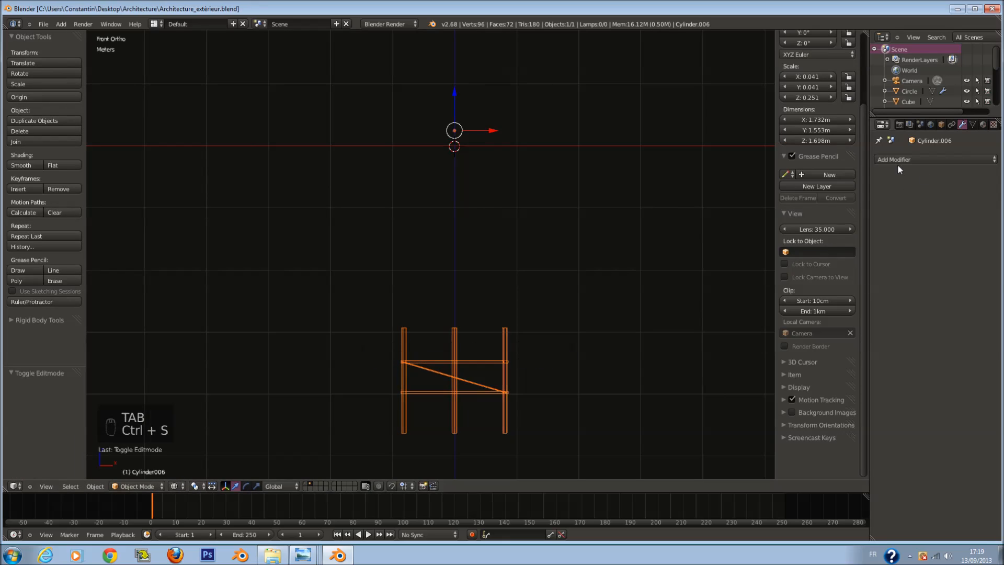
# Step: Add an Array modifier to the module with relative offset X 0 and Z 1, stacking the copies vertically, and save
pyautogui.click(897, 160)
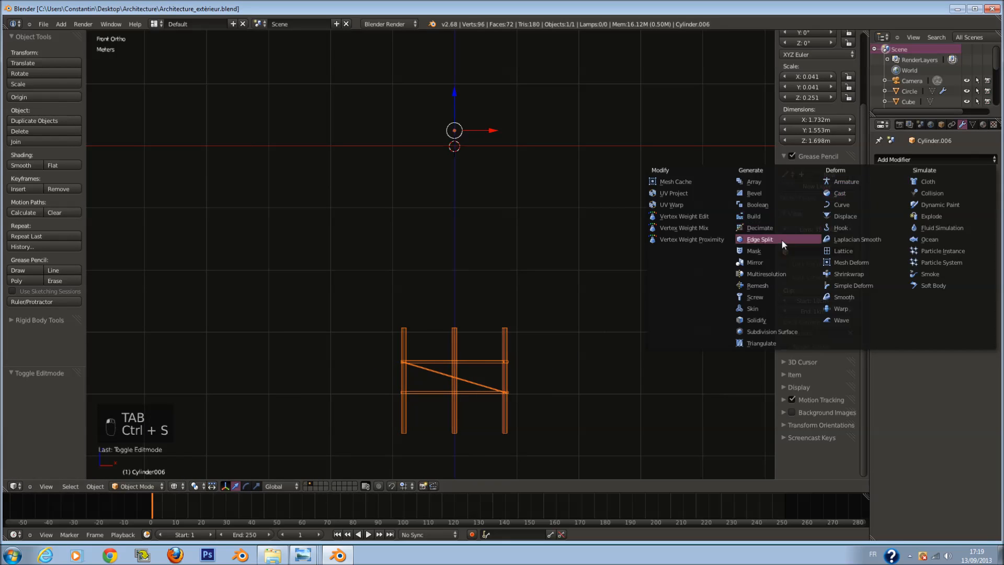
pyautogui.click(769, 181)
pyautogui.click(962, 268)
pyautogui.write('1')
pyautogui.press('Return')
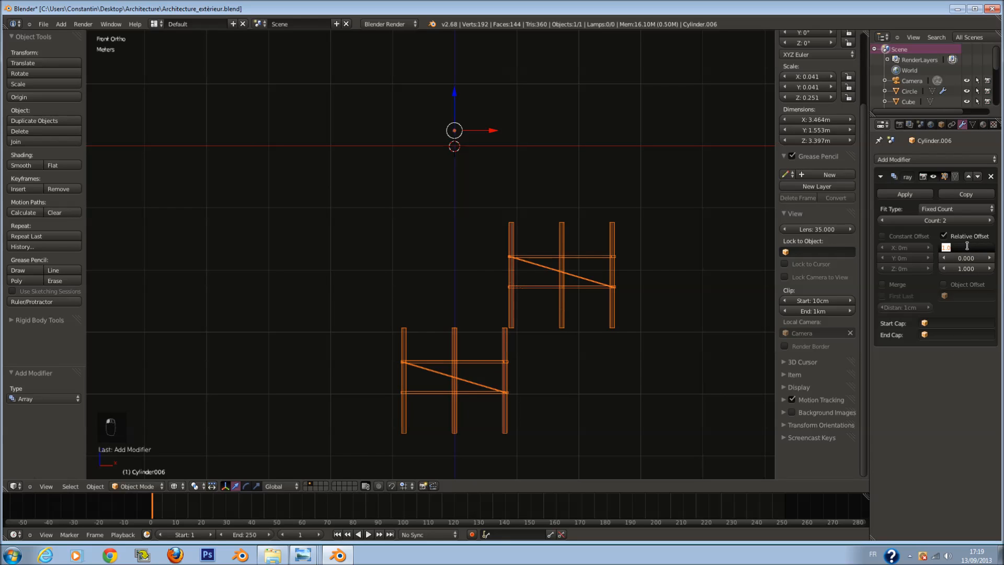
pyautogui.write('0')
pyautogui.press('Return')
pyautogui.hotkey('ctrl', 's')
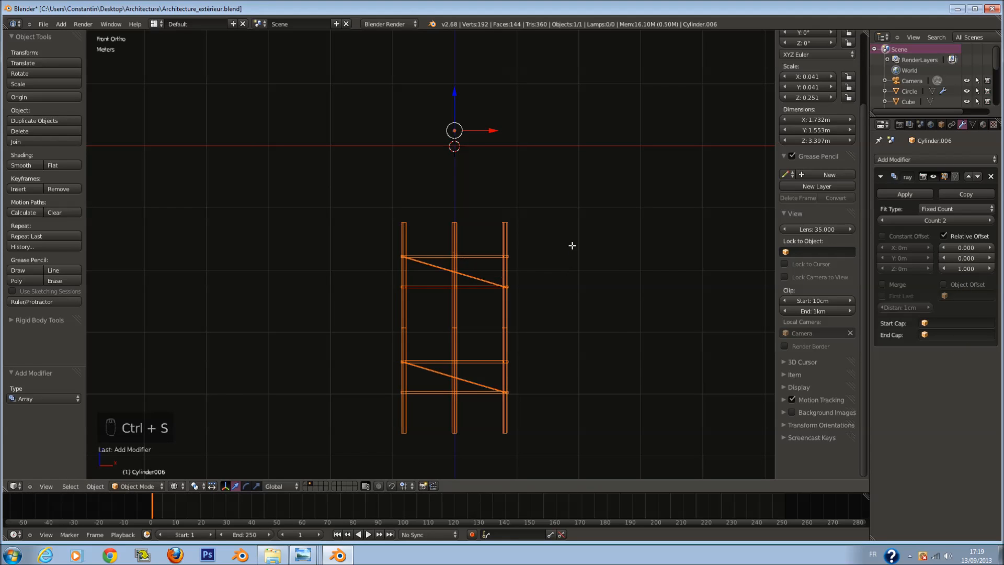
# Step: Shorten the posts by moving their upper end faces down along Z to just above the upper brace, and save
pyautogui.press('Tab')
pyautogui.scroll(1, 527, 318)
pyautogui.press('a')
pyautogui.press('c')
pyautogui.scroll(6, 399, 331)
pyautogui.moveTo(399, 331); pyautogui.dragTo(529, 329)
pyautogui.rightClick(514, 327)
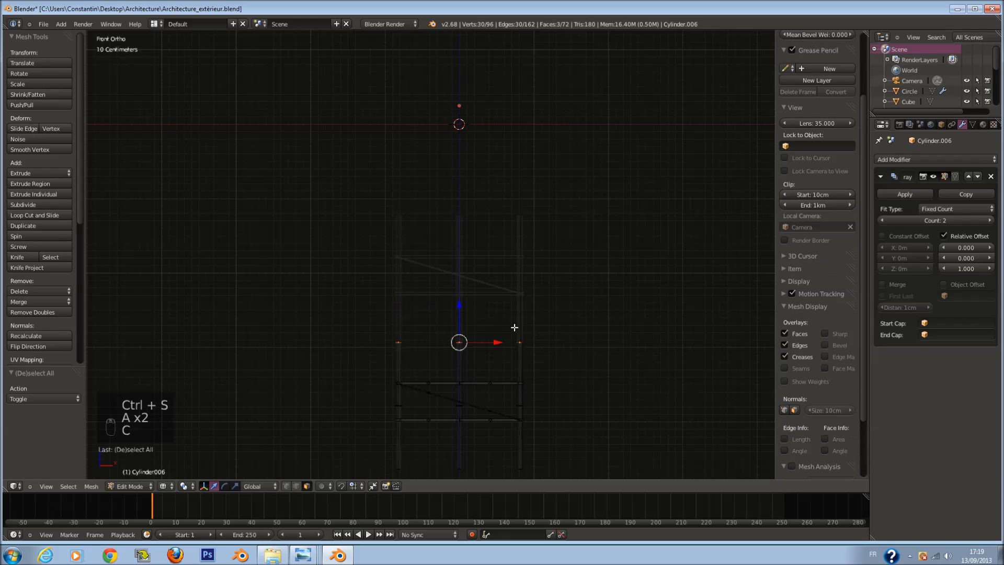
pyautogui.moveTo(460, 303); pyautogui.dragTo(467, 337)
pyautogui.press('Tab')
pyautogui.hotkey('ctrl', 's')
# Step: Shorten the posts' lower ends by moving their bottom faces up along Z toward the lower brace, and save
pyautogui.press('Tab')
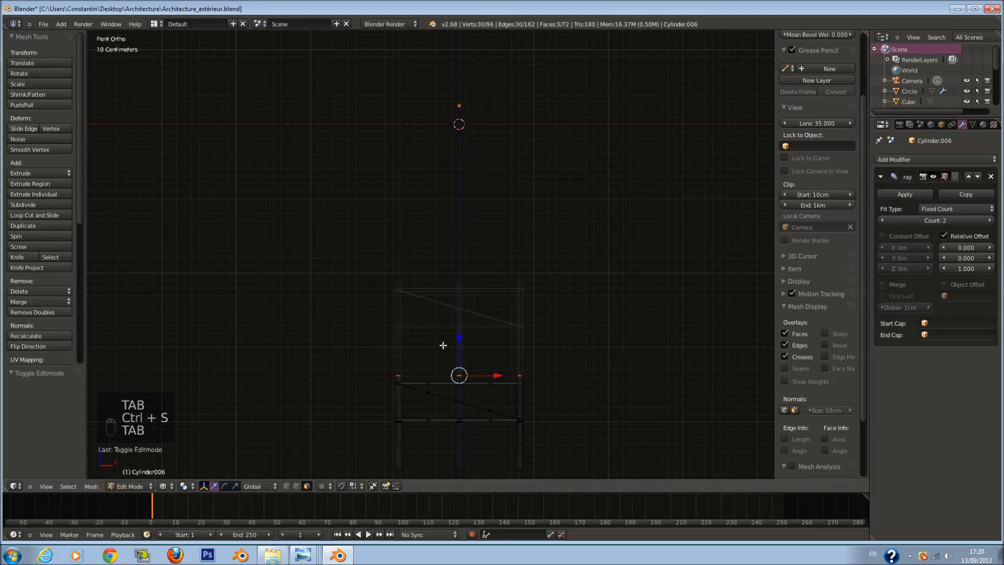
pyautogui.press('a')
pyautogui.press('a')
pyautogui.press('c')
pyautogui.moveTo(381, 469); pyautogui.dragTo(540, 464)
pyautogui.rightClick(540, 464)
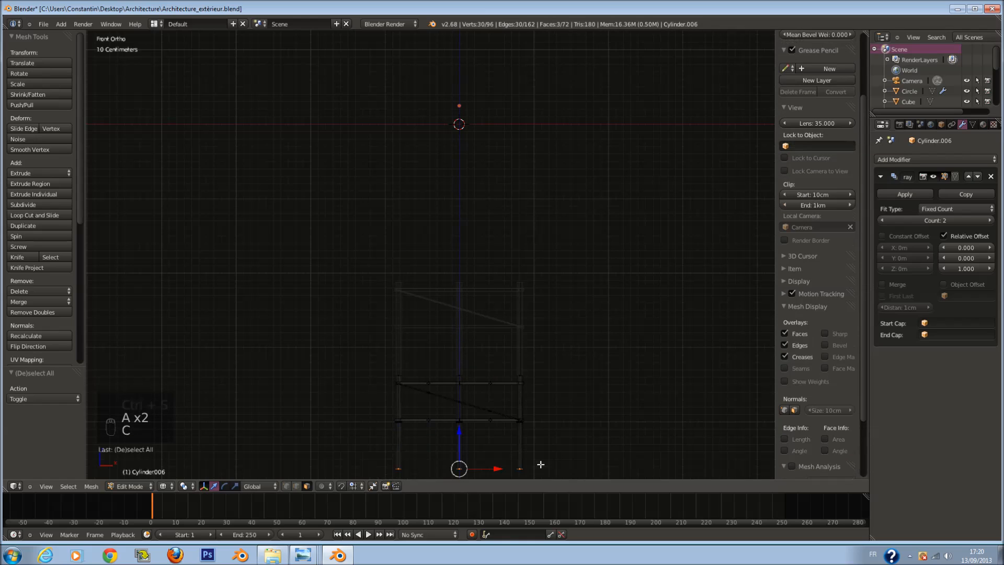
pyautogui.moveTo(461, 438); pyautogui.dragTo(460, 411)
pyautogui.press('Tab')
pyautogui.press('z')
pyautogui.hotkey('ctrl', 's')
# Step: Set the Array count to 5 and save the file
pyautogui.moveTo(971, 220); pyautogui.dragTo(980, 223)
pyautogui.scroll(-2, 490, 237)
pyautogui.hotkey('ctrl', 's')
pyautogui.press('z')
pyautogui.press('a')
pyautogui.scroll(3, 501, 266)
pyautogui.hotkey('shift', 'a')
pyautogui.moveTo(491, 278)
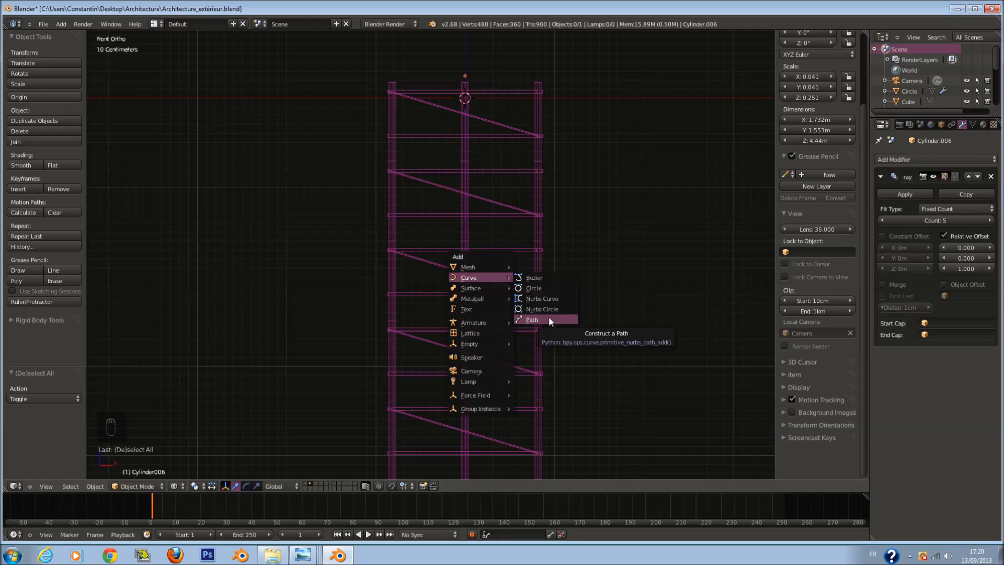
pyautogui.rightClick(497, 275)
pyautogui.scroll(-1, 496, 275)
pyautogui.scroll(-1, 497, 274)
# Step: Add a single-bone armature and move it along Z by about -4.186 m to the base of the tower
pyautogui.hotkey('shift', 'a')
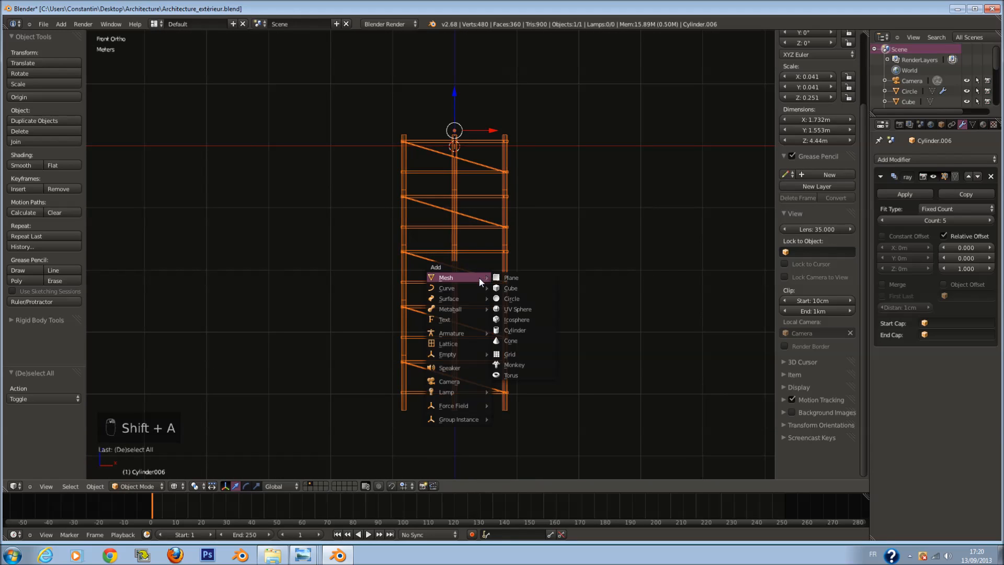
pyautogui.moveTo(470, 329)
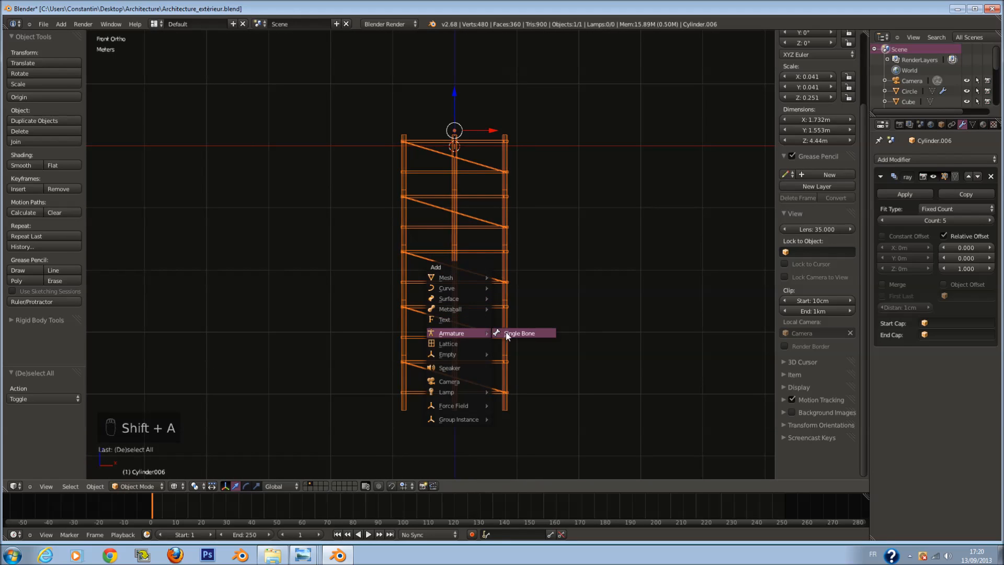
pyautogui.click(510, 333)
pyautogui.press('g')
pyautogui.click(489, 324)
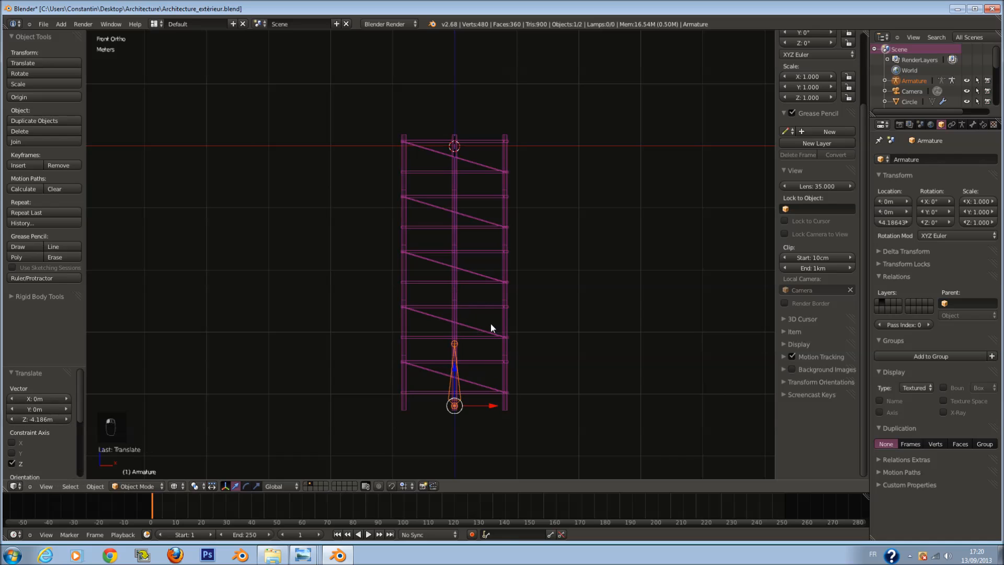
# Step: Scale the armature by about 4.165 so that its bone spans the tower's height and enter Edit Mode
pyautogui.scroll(-2, 491, 316)
pyautogui.press('Tab')
pyautogui.press('Tab')
pyautogui.press('s')
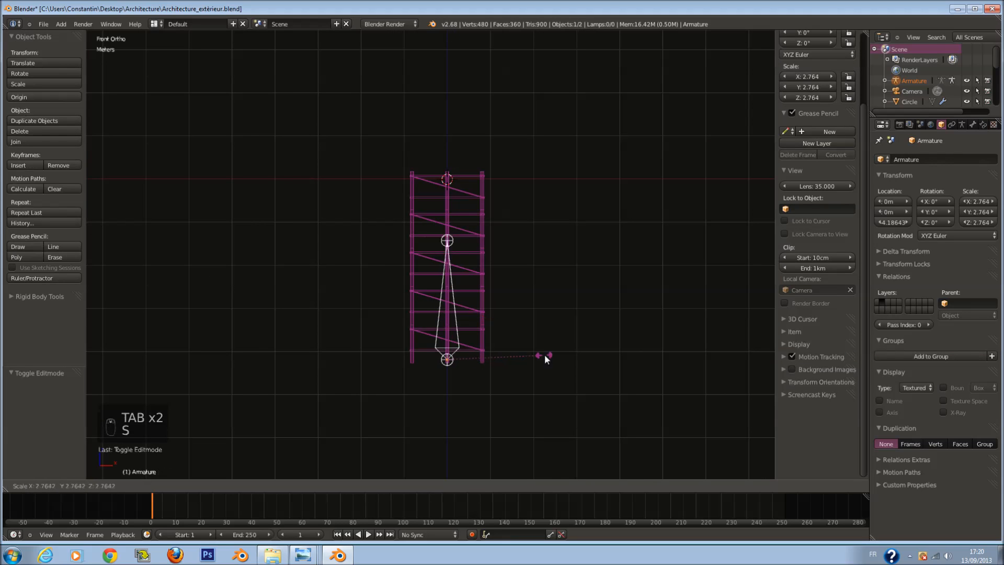
pyautogui.press('Tab')
pyautogui.press('a')
pyautogui.press('a')
pyautogui.press('Tab')
pyautogui.press('Tab')
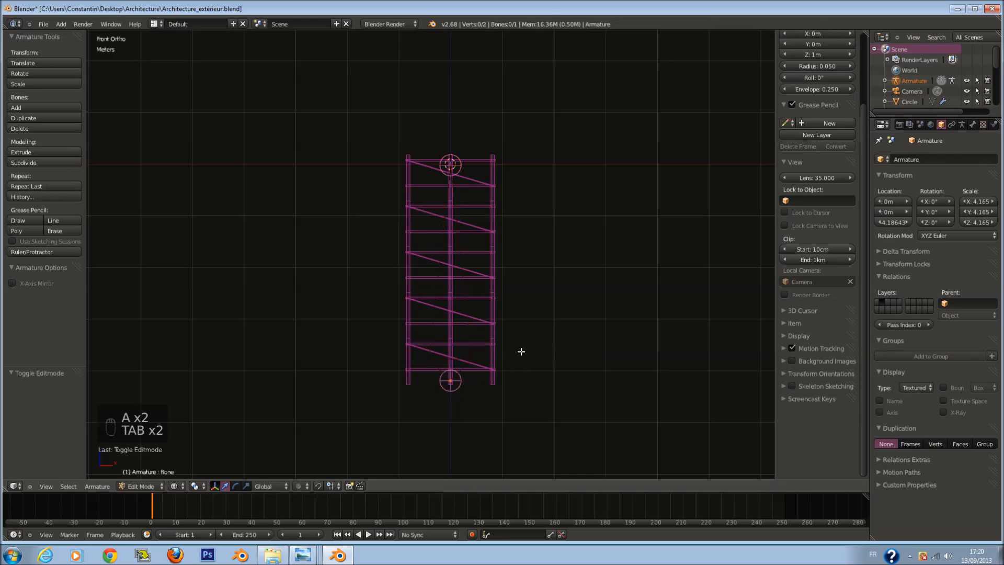
# Step: Subdivide the bone once and move the middle joint down along Z by about 1.049 m
pyautogui.scroll(1, 518, 348)
pyautogui.rightClick(478, 346)
pyautogui.press('w')
pyautogui.click(478, 344)
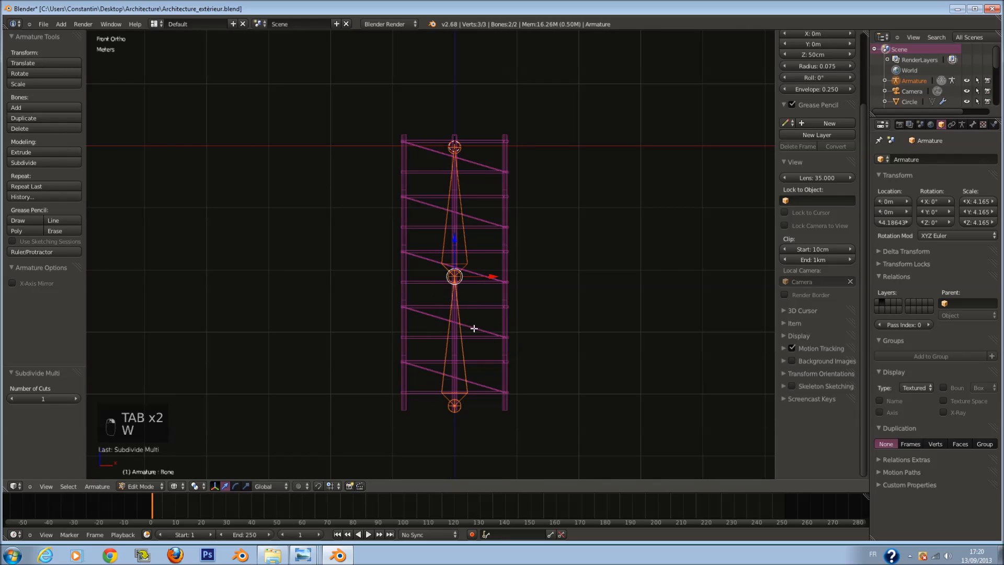
pyautogui.press('g')
pyautogui.click(455, 359)
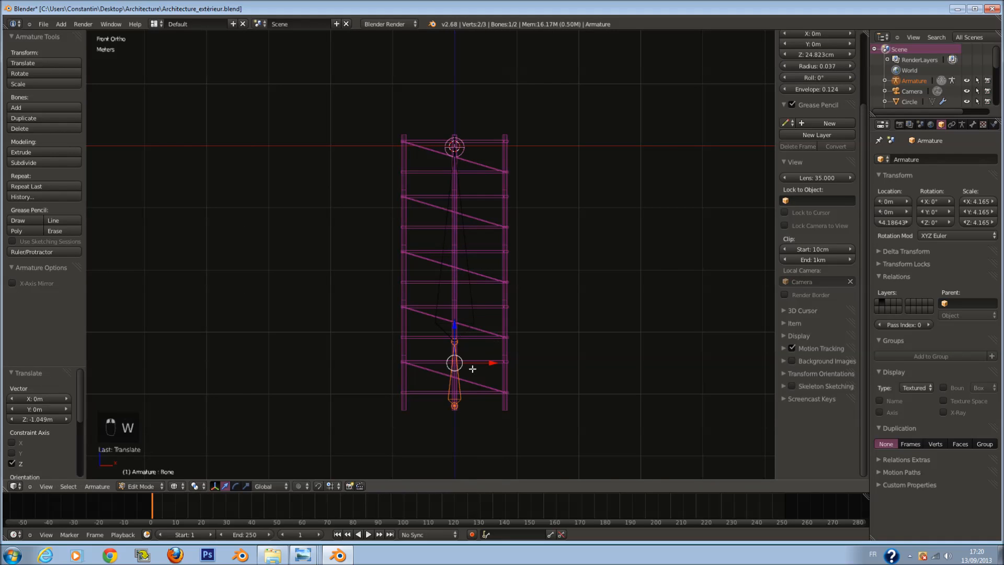
# Step: Parent the tower to the armature with automatic weights
pyautogui.press('Tab')
pyautogui.rightClick(508, 332)
pyautogui.hotkey('ctrl', 'p')
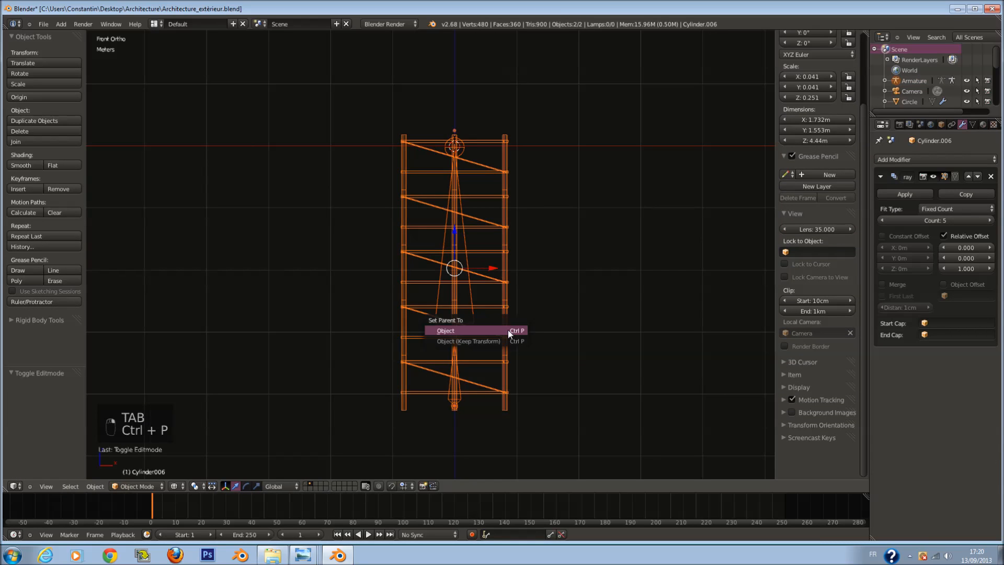
pyautogui.keyDown('shift'); pyautogui.rightClick(466, 246); pyautogui.keyUp('shift')
pyautogui.hotkey('ctrl', 'p')
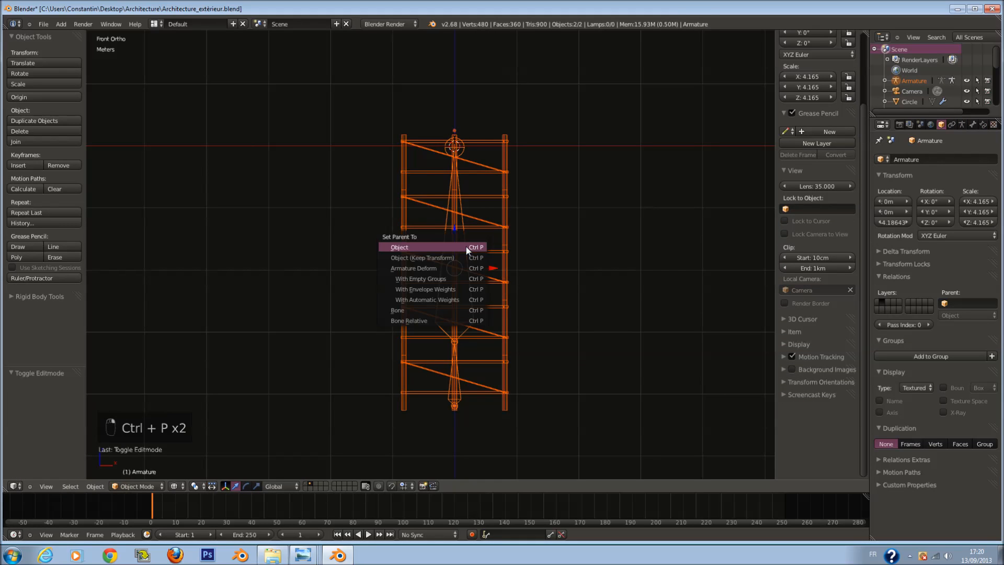
pyautogui.click(475, 298)
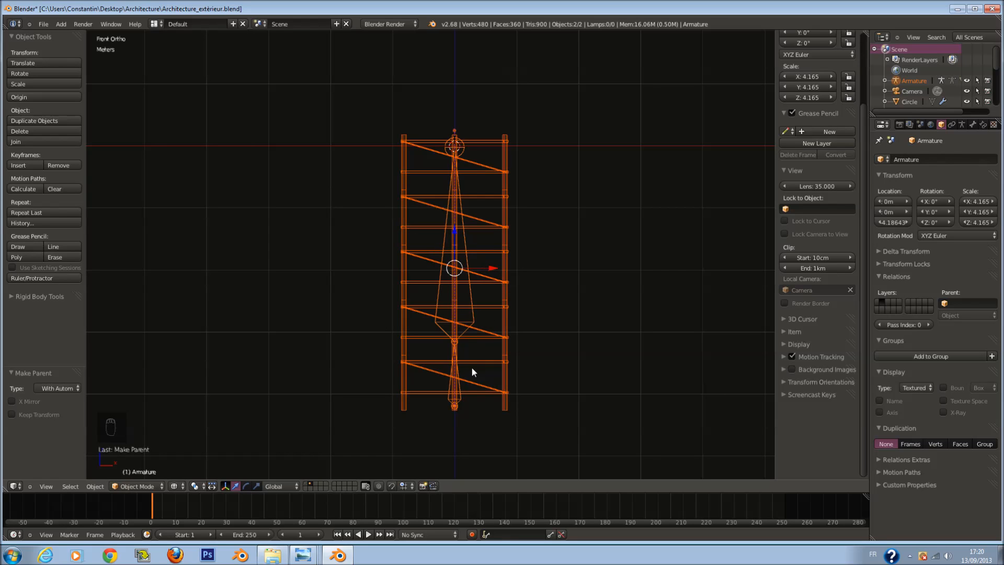
# Step: Try scaling the lower and upper bones in Pose Mode to test how the tower deforms
pyautogui.rightClick(461, 390)
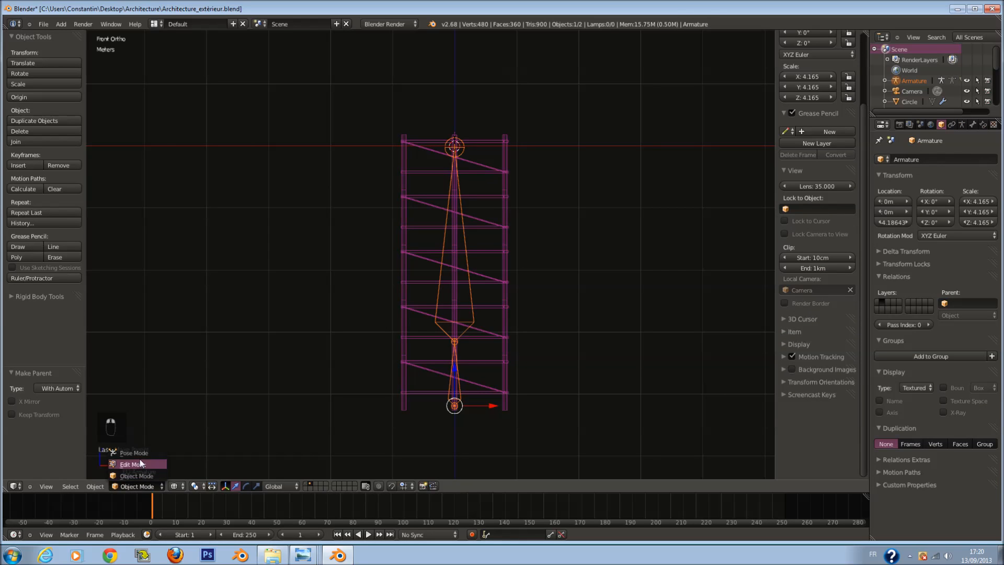
pyautogui.click(138, 453)
pyautogui.press('s')
pyautogui.rightClick(504, 398)
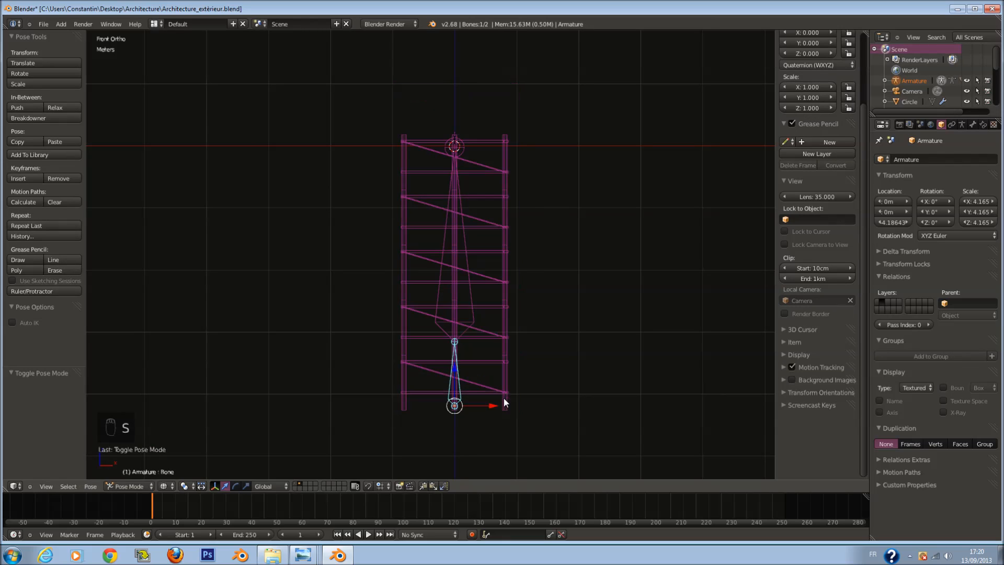
pyautogui.rightClick(469, 297)
pyautogui.press('s')
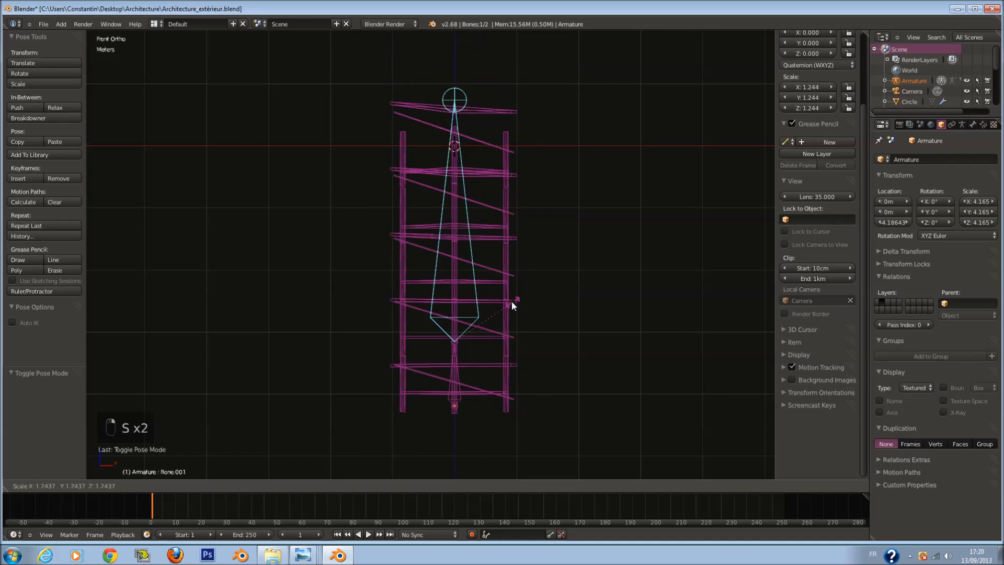
pyautogui.press('s')
pyautogui.rightClick(567, 230)
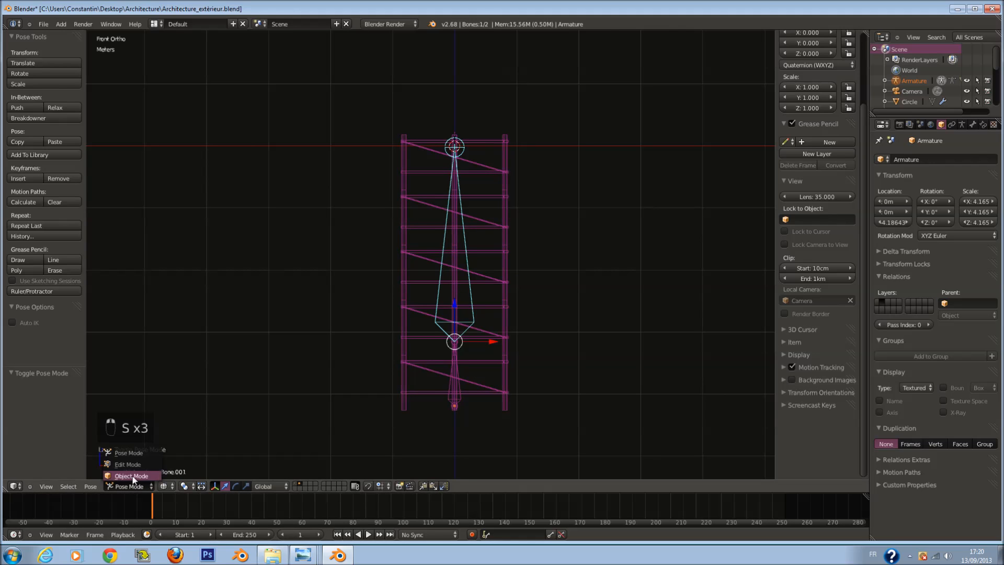
# Step: Return to Object Mode, remove the tower's Armature modifier and delete the armature
pyautogui.click(131, 476)
pyautogui.rightClick(508, 209)
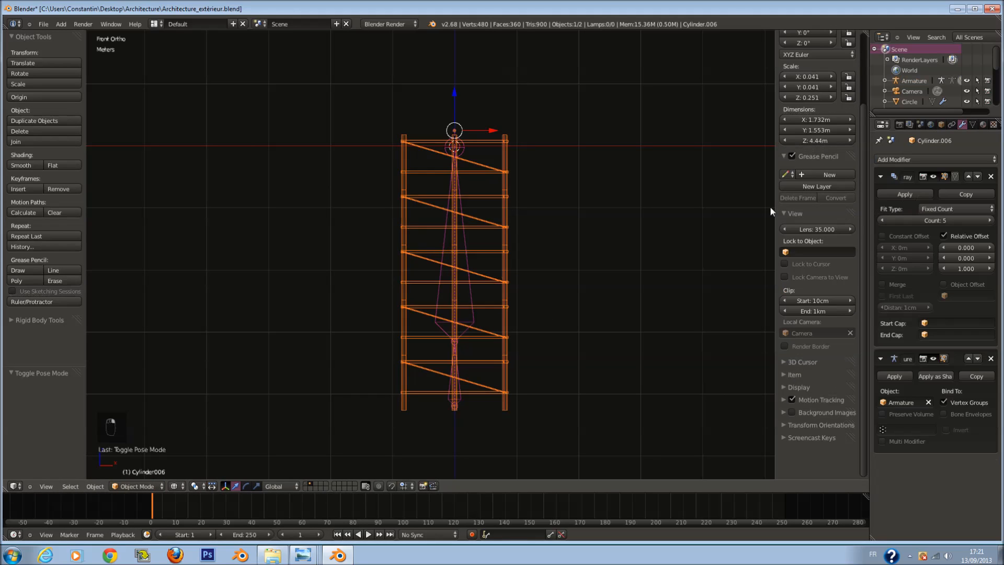
pyautogui.click(991, 358)
pyautogui.rightClick(471, 295)
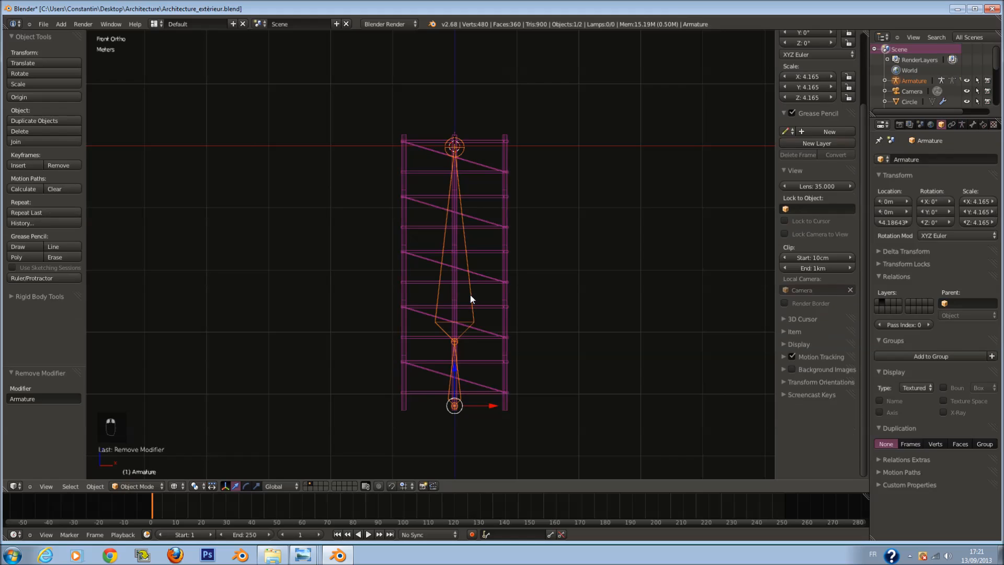
pyautogui.press('x')
pyautogui.click(496, 290)
pyautogui.scroll(1, 494, 279)
pyautogui.press('a')
pyautogui.press('a')
pyautogui.press('a')
pyautogui.hotkey('shift', 'a')
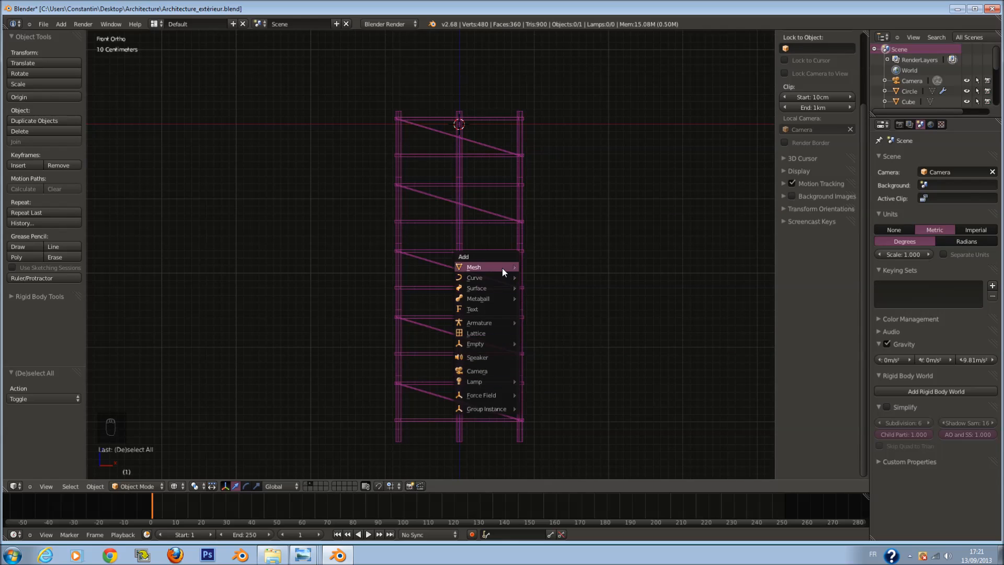
pyautogui.moveTo(496, 277)
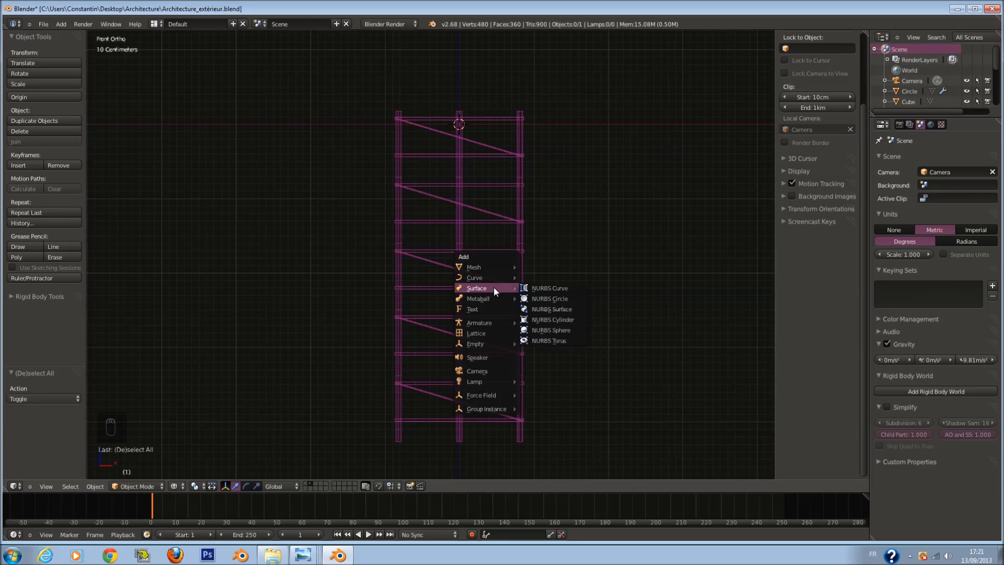
pyautogui.moveTo(491, 297)
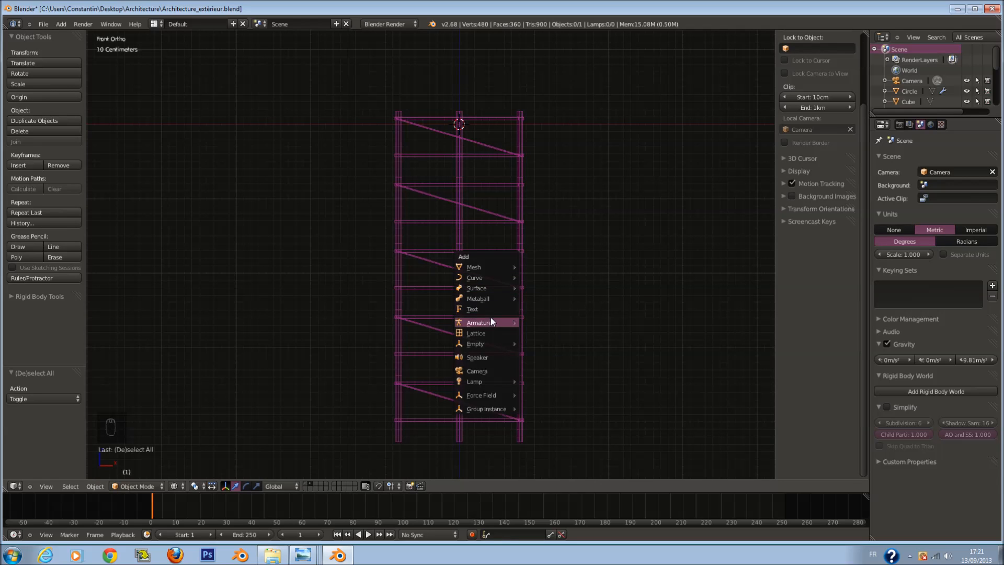
pyautogui.moveTo(490, 343)
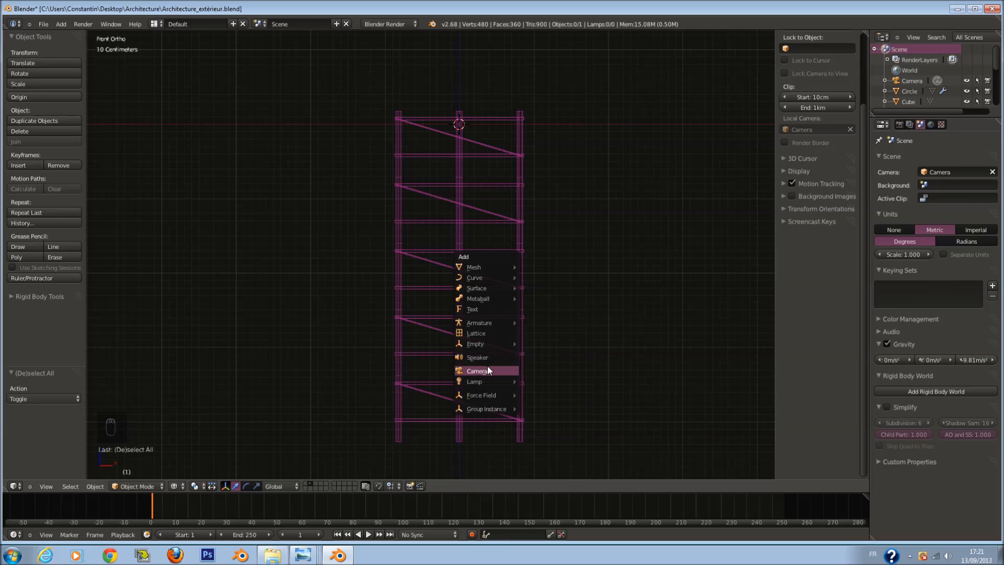
pyautogui.moveTo(489, 396)
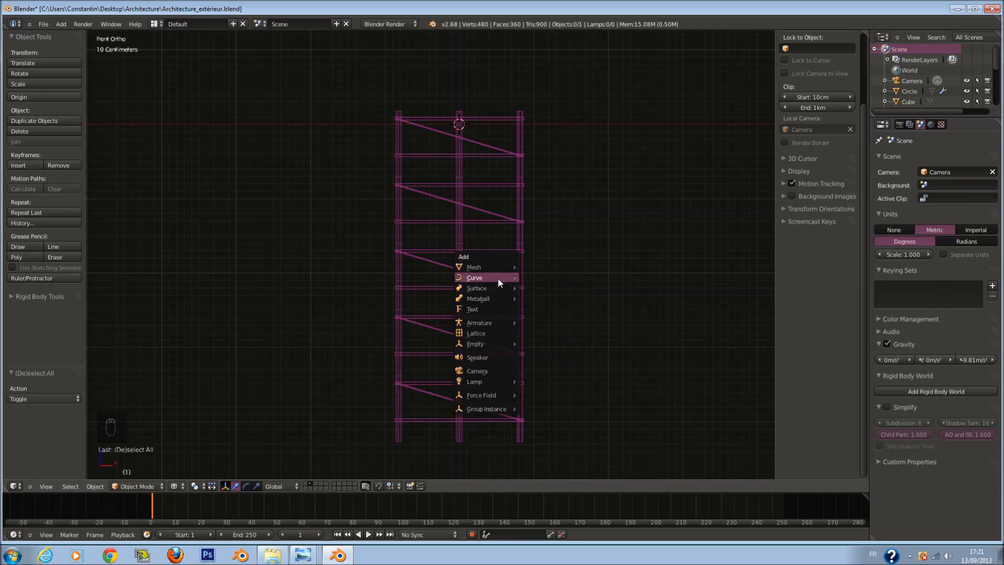
# Step: Try adding a Hook modifier to the tower and remove it again
pyautogui.press('a')
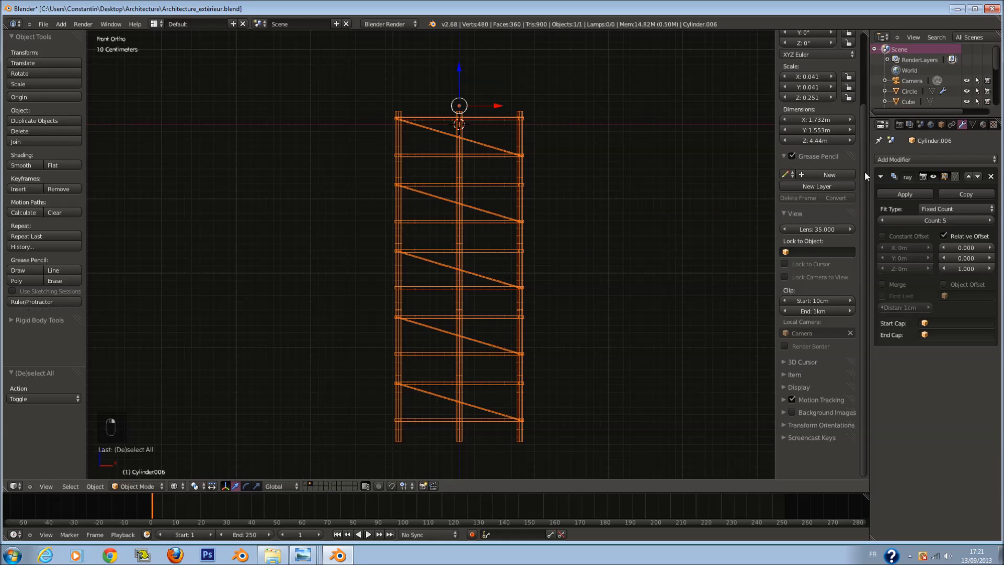
pyautogui.click(893, 158)
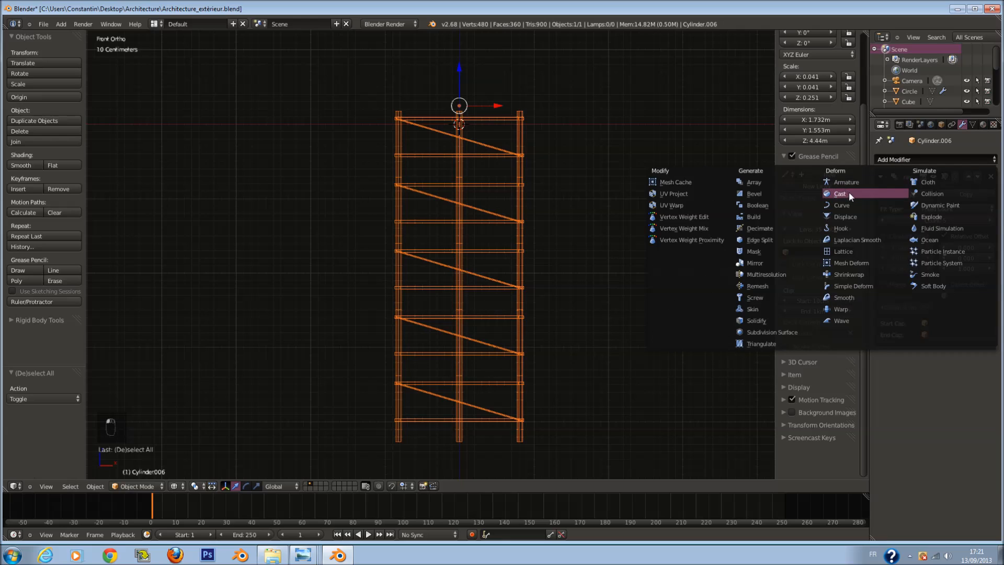
pyautogui.click(852, 229)
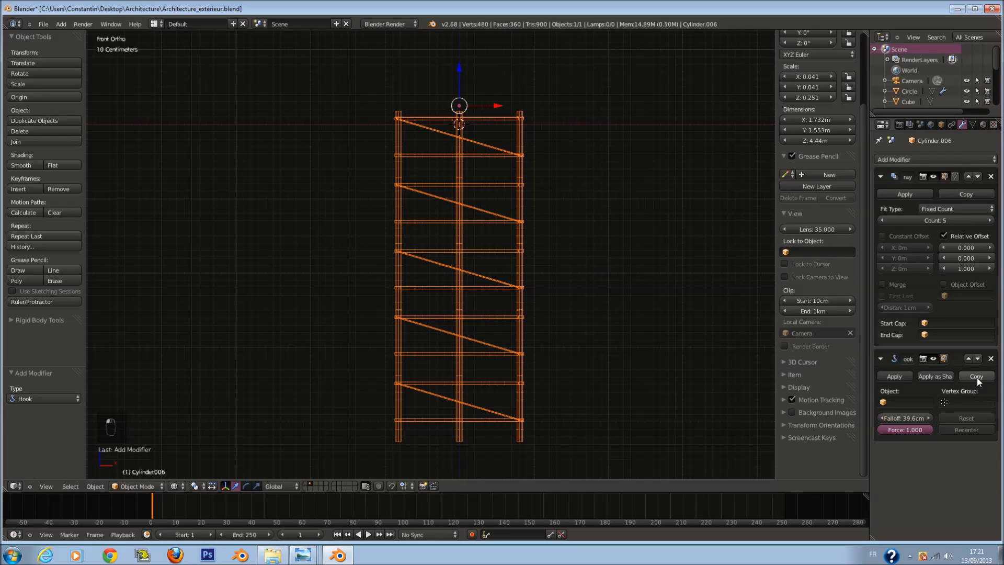
pyautogui.click(991, 358)
# Step: Apply the Array modifier to the tower and enter Edit Mode on its mesh
pyautogui.click(953, 158)
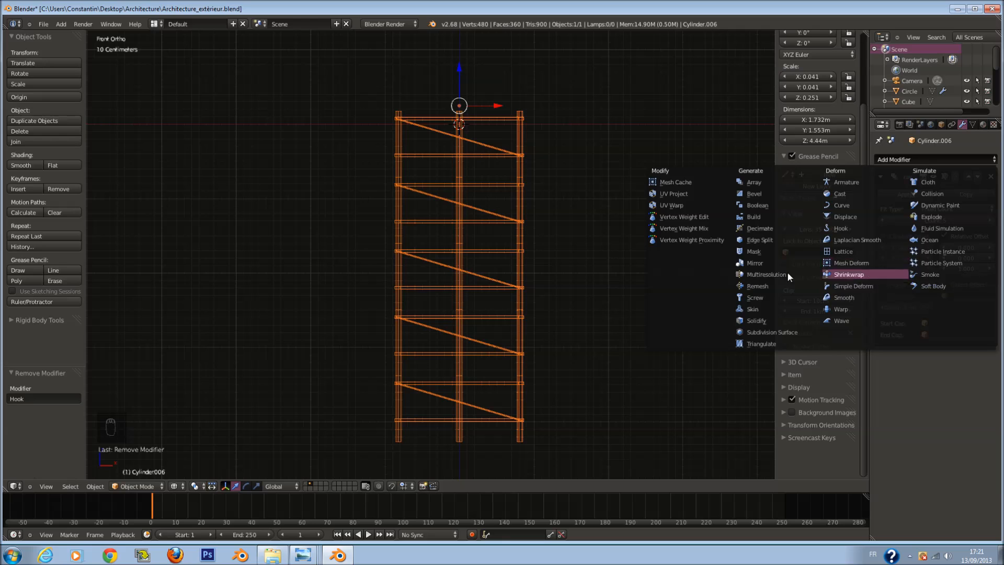
pyautogui.press('Tab')
pyautogui.press('Tab')
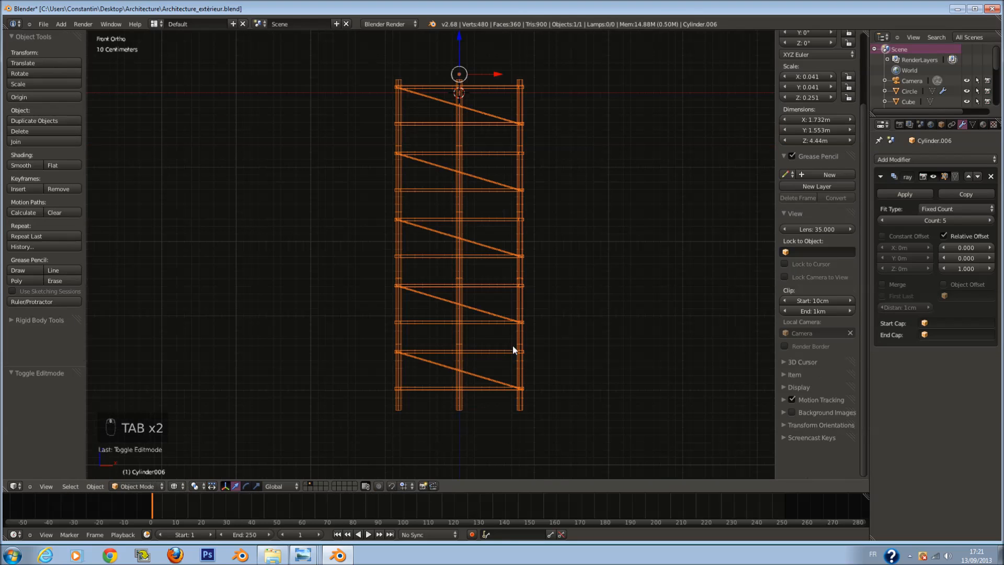
pyautogui.click(905, 195)
pyautogui.press('Tab')
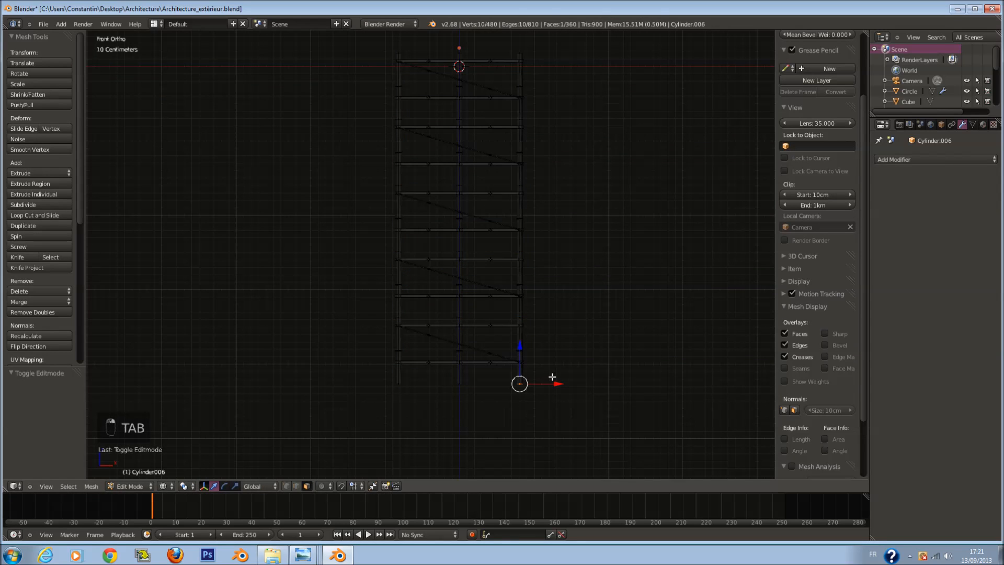
# Step: Set the pivot point to the 3D Cursor and snap the cursor to the selected face at the front leg's base
pyautogui.click(173, 487)
pyautogui.click(179, 488)
pyautogui.click(205, 464)
pyautogui.keyDown('shift'); pyautogui.scroll(2, 532, 354); pyautogui.keyUp('shift')
pyautogui.hotkey('shift', 's')
pyautogui.click(532, 413)
pyautogui.hotkey('ctrl', 'z')
pyautogui.hotkey('shift', 's')
pyautogui.click(528, 414)
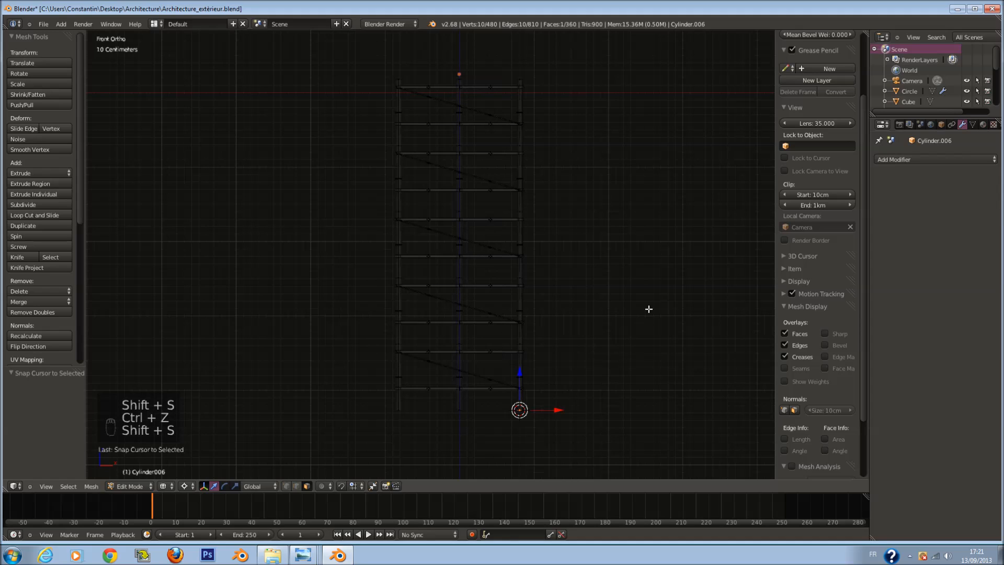
# Step: Select all five linked segments of that leg and rotate them about -5.66° around the 3D cursor, leaning inward
pyautogui.press('r')
pyautogui.rightClick(627, 284)
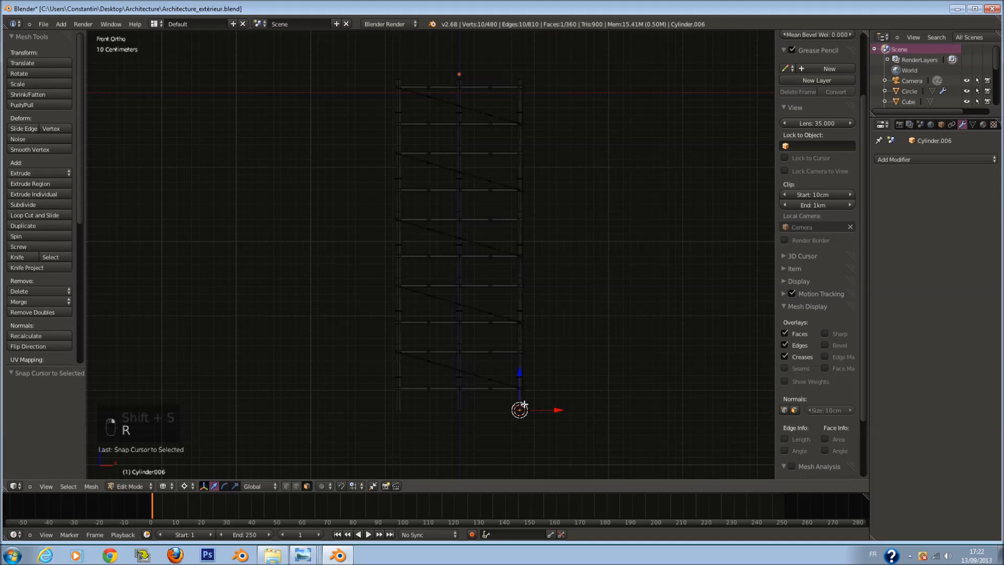
pyautogui.press('l')
pyautogui.press('l')
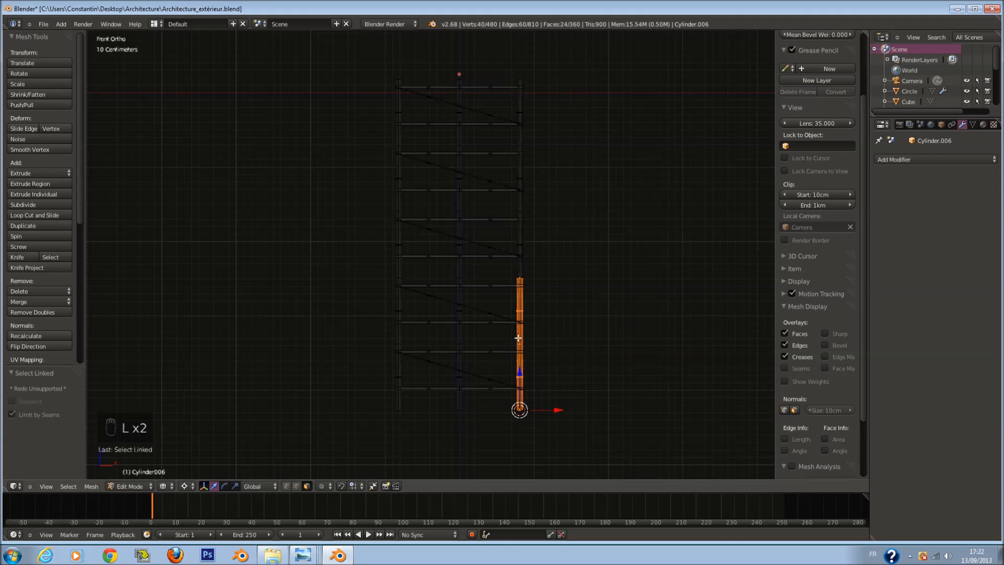
pyautogui.press('l')
pyautogui.press('l')
pyautogui.press('l')
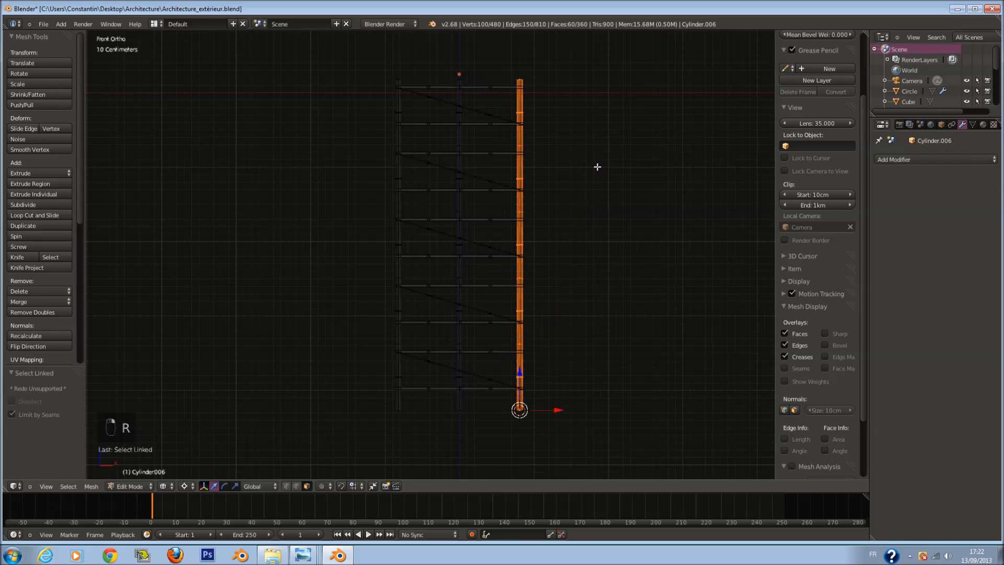
pyautogui.click(470, 298)
# Step: Select every segment of the opposite straight front leg, delete its vertices and return to Object Mode
pyautogui.rightClick(400, 406)
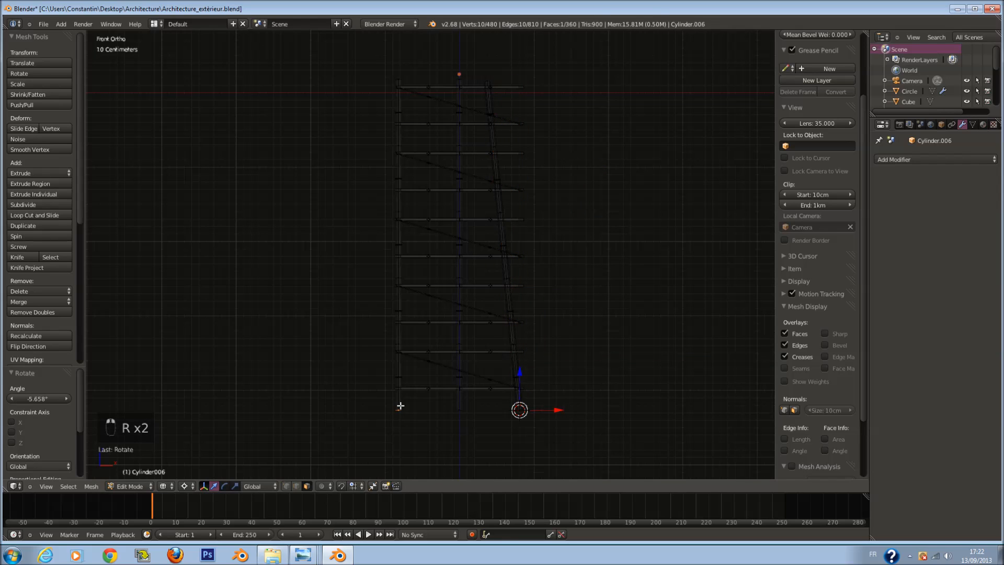
pyautogui.press('l')
pyautogui.press('l')
pyautogui.press('l')
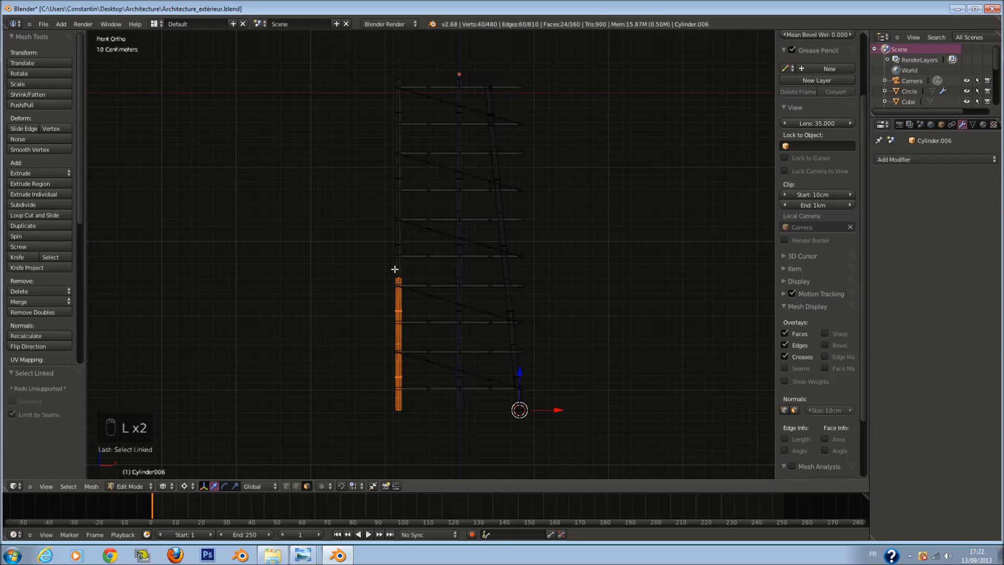
pyautogui.press('l')
pyautogui.press('l')
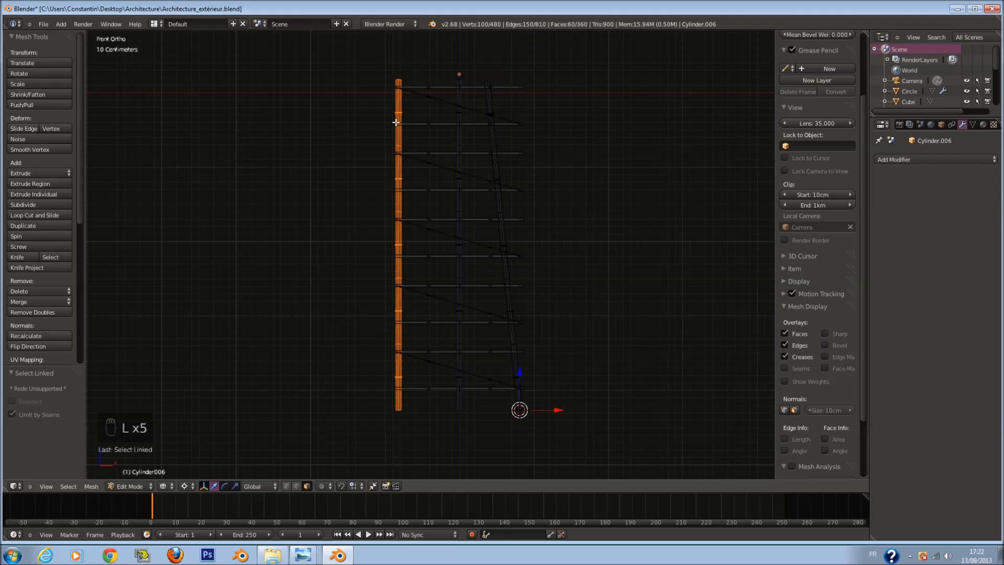
pyautogui.press('x')
pyautogui.click(474, 218)
pyautogui.press('Tab')
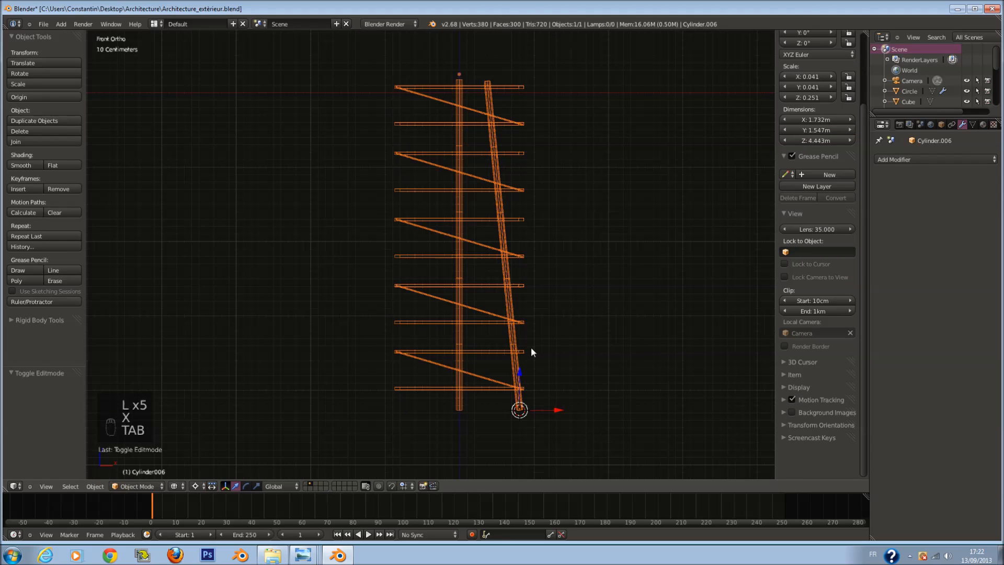
# Step: Select all linked segments of the tilted leg in Edit Mode and separate the selection into its own object
pyautogui.press('Tab')
pyautogui.press('l')
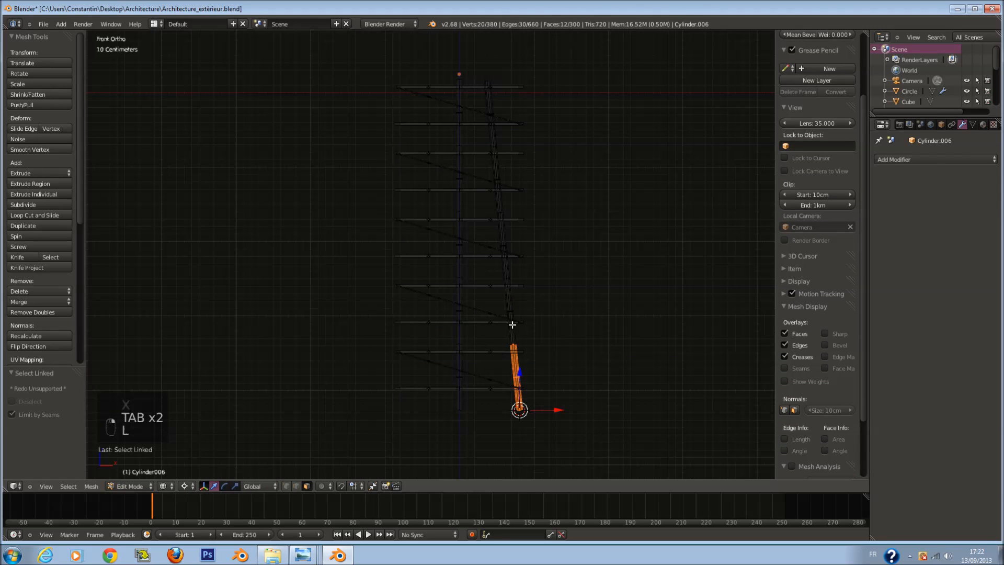
pyautogui.press('l')
pyautogui.press('l')
pyautogui.press('l')
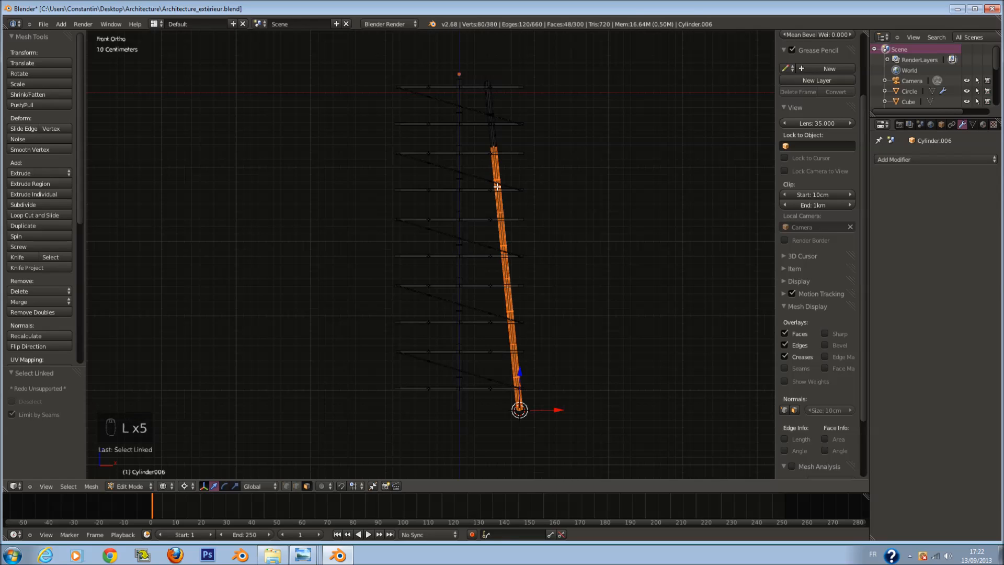
pyautogui.press('l')
pyautogui.hotkey('ctrl', 'z')
pyautogui.press('l')
pyautogui.press('l')
pyautogui.press('p')
pyautogui.click(515, 198)
# Step: Return to Object Mode and add a Mirror modifier to the separated tilted leg
pyautogui.press('Tab')
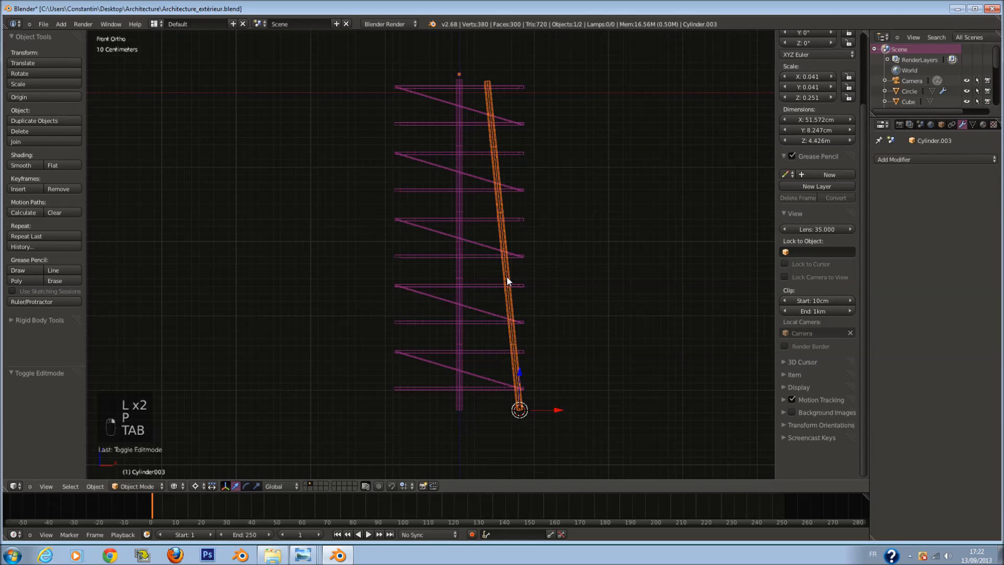
pyautogui.click(889, 159)
pyautogui.click(776, 261)
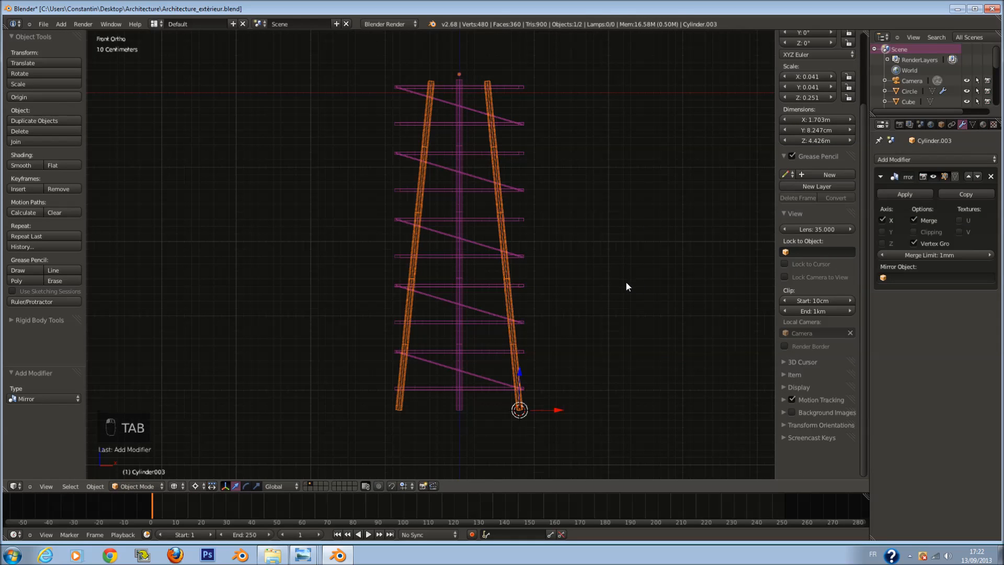
# Step: Try rotating the separated leg's mesh inward in the right orthographic view
pyautogui.press('KP_3')
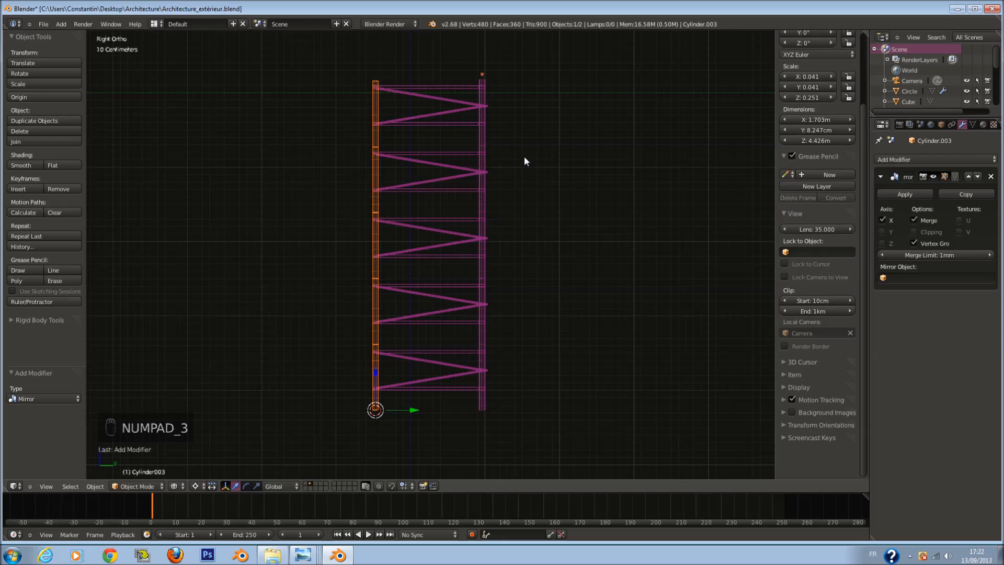
pyautogui.press('Tab')
pyautogui.press('a')
pyautogui.press('a')
pyautogui.press('a')
pyautogui.press('a')
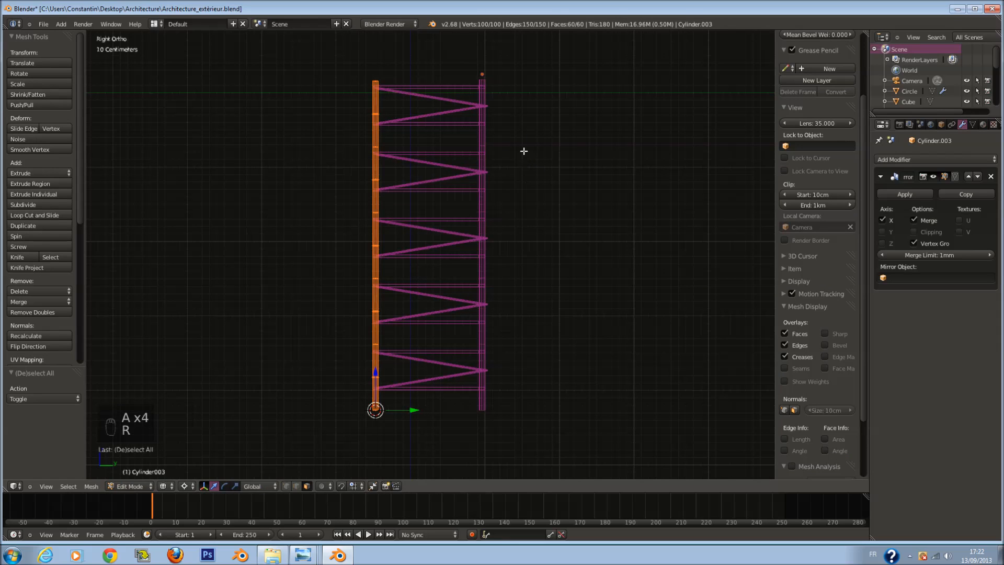
pyautogui.press('r')
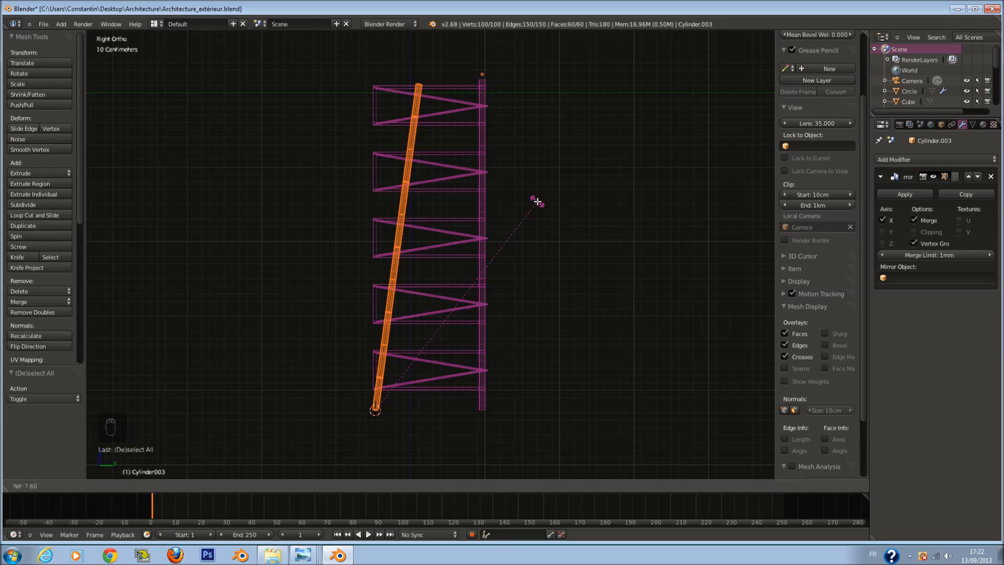
pyautogui.rightClick(537, 201)
pyautogui.press('Tab')
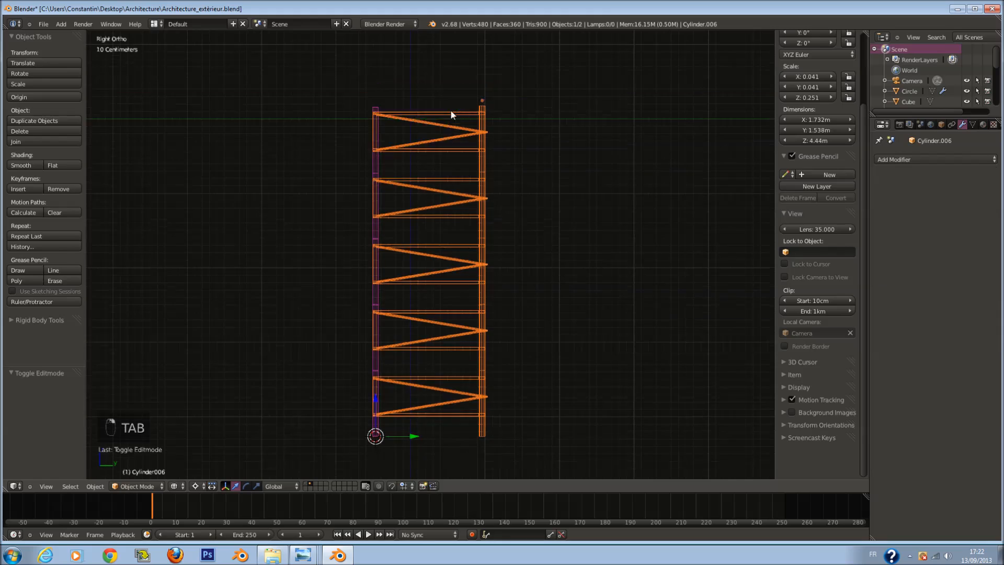
# Step: Enter Edit Mode on the brace mesh and circle-select its topmost module
pyautogui.press('Tab')
pyautogui.press('a')
pyautogui.press('a')
pyautogui.press('a')
pyautogui.press('a')
pyautogui.press('a')
pyautogui.press('c')
pyautogui.press('c')
pyautogui.press('c')
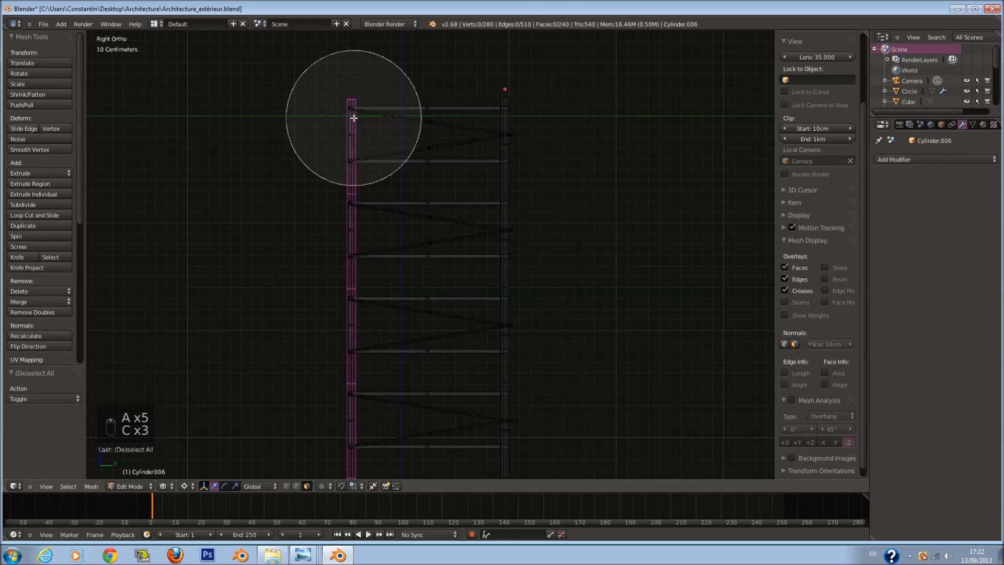
pyautogui.moveTo(354, 118); pyautogui.dragTo(504, 121)
pyautogui.rightClick(508, 124)
# Step: Select all five linked segments of the remaining straight rear leg and delete their vertices
pyautogui.rightClick(516, 186)
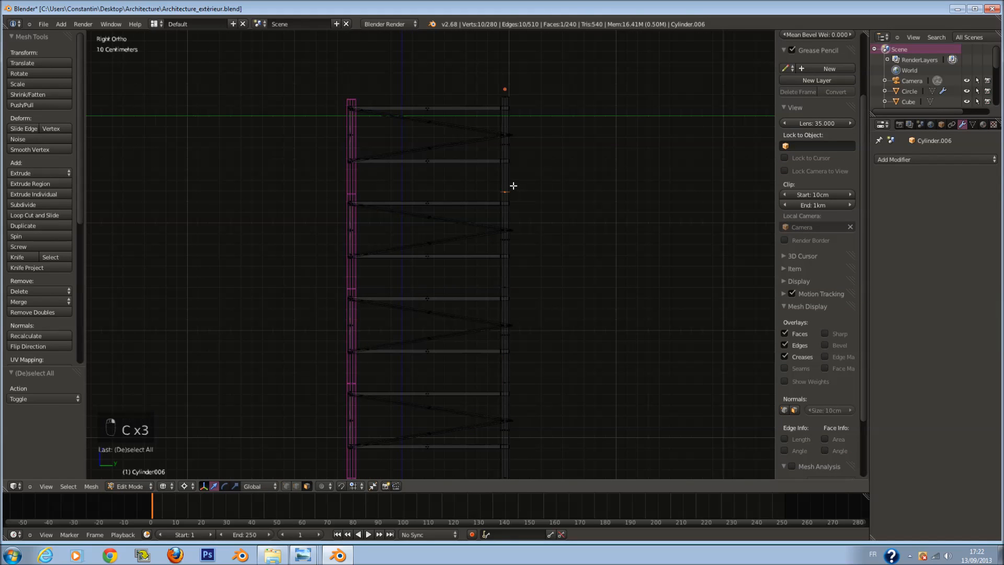
pyautogui.press('l')
pyautogui.press('l')
pyautogui.scroll(-2, 507, 276)
pyautogui.press('l')
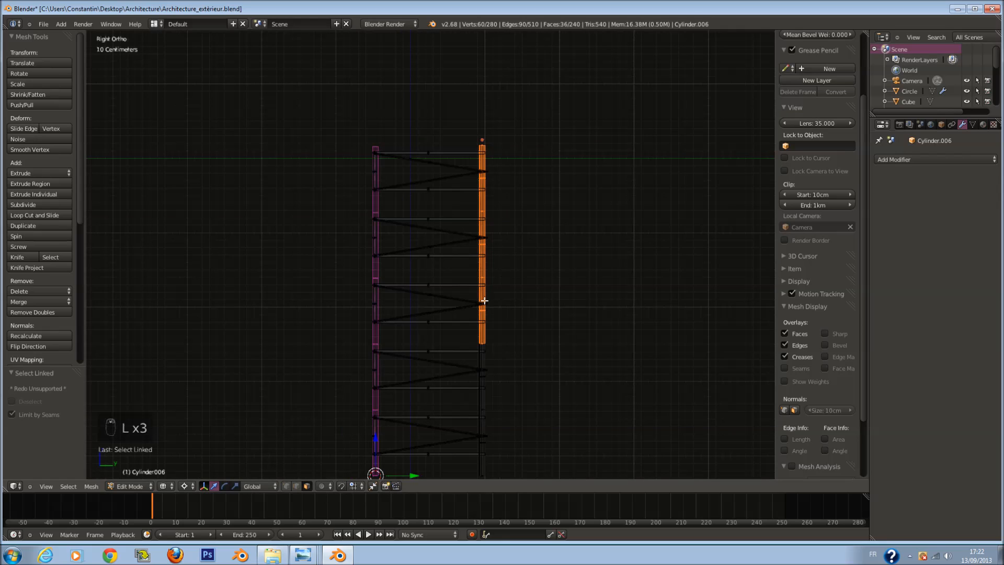
pyautogui.press('l')
pyautogui.press('l')
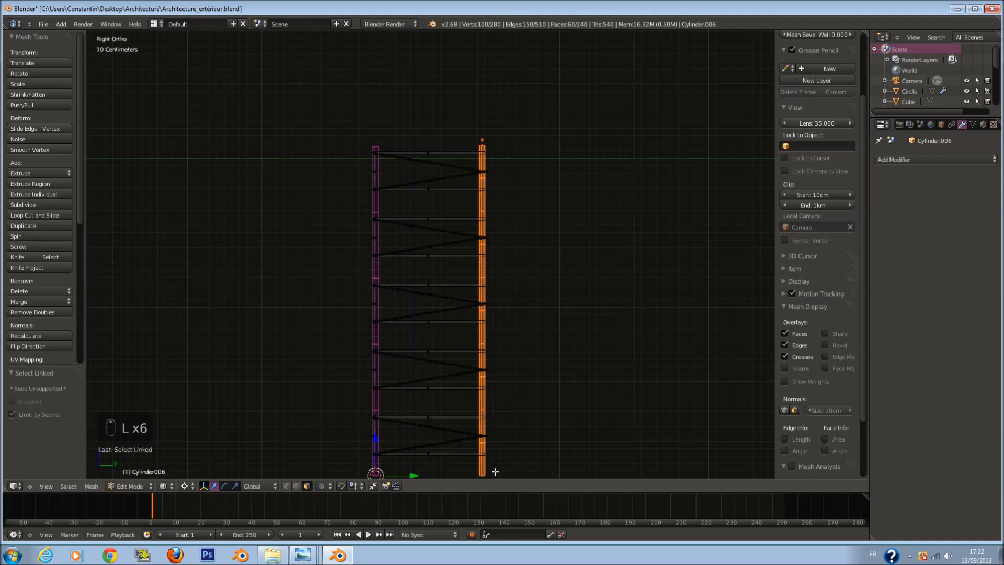
pyautogui.scroll(-1, 493, 470)
pyautogui.press('x')
pyautogui.click(521, 428)
# Step: Clear the selection, circle-select the topmost brace module and try scaling it
pyautogui.scroll(2, 537, 273)
pyautogui.press('a')
pyautogui.press('a')
pyautogui.press('a')
pyautogui.press('c')
pyautogui.press('c')
pyautogui.press('c')
pyautogui.moveTo(366, 139); pyautogui.dragTo(495, 134)
pyautogui.rightClick(495, 135)
pyautogui.scroll(1, 589, 186)
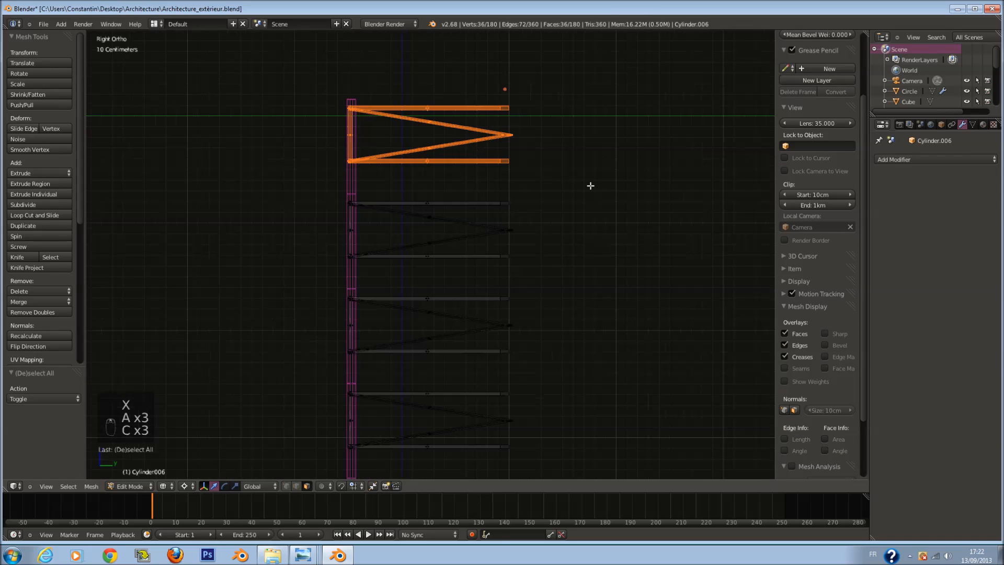
pyautogui.press('s')
pyautogui.rightClick(574, 188)
# Step: Switch the pivot point to Median Point and center the brace object's origin on its geometry, returning to Edit Mode
pyautogui.click(188, 487)
pyautogui.click(203, 463)
pyautogui.press('s')
pyautogui.rightClick(371, 160)
pyautogui.press('Tab')
pyautogui.click(44, 98)
pyautogui.click(51, 99)
pyautogui.press('Tab')
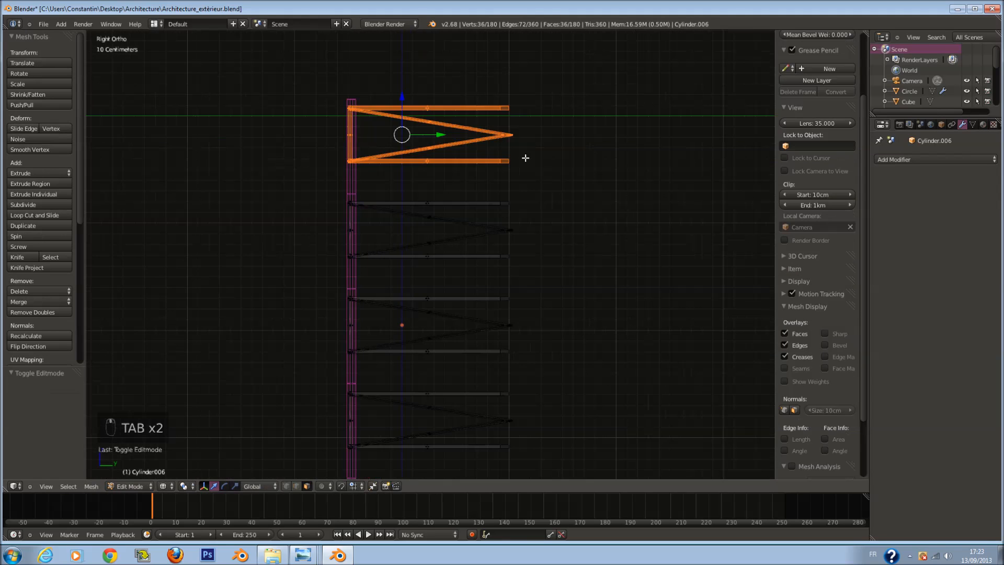
# Step: Scale the topmost brace module down in two passes, the first by a factor of about 0.72
pyautogui.press('s')
pyautogui.click(445, 135)
pyautogui.press('s')
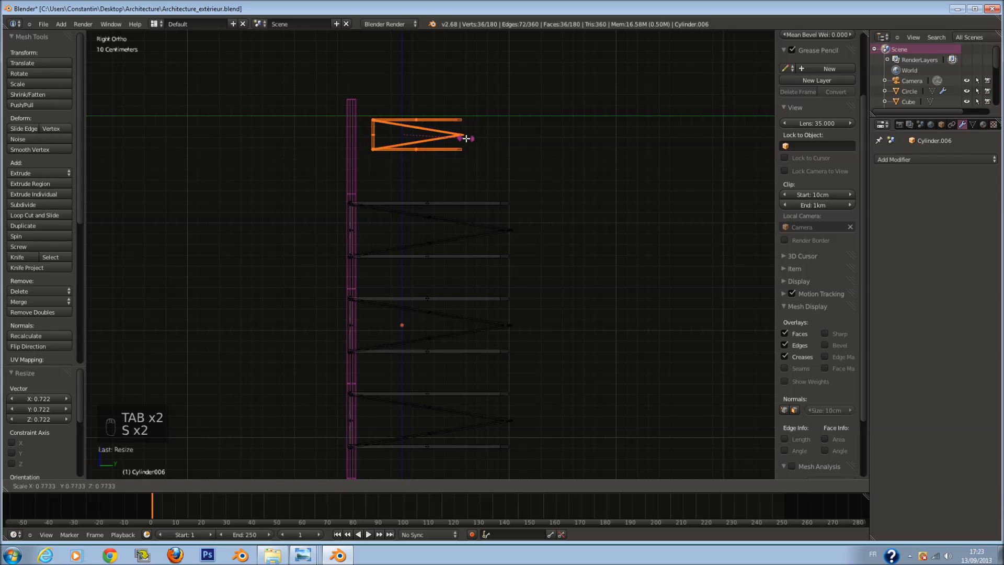
pyautogui.click(475, 143)
# Step: Circle-select the second brace module from the top and scale it by about 0.78, undoing the extra vertical move
pyautogui.keyDown('shift'); pyautogui.scroll(-2, 479, 162); pyautogui.keyUp('shift')
pyautogui.press('a')
pyautogui.press('a')
pyautogui.press('a')
pyautogui.press('a')
pyautogui.press('a')
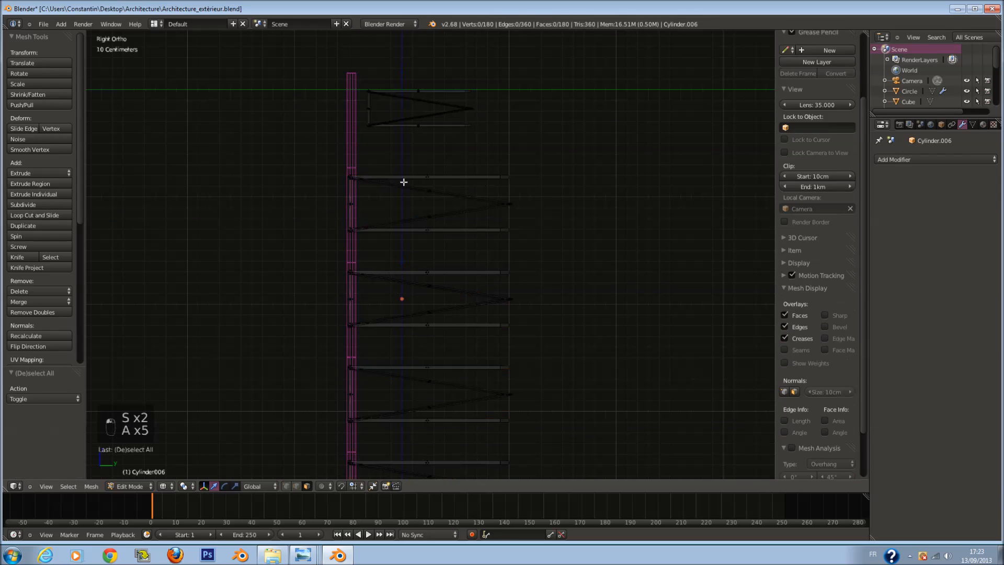
pyautogui.press('c')
pyautogui.scroll(4, 363, 192)
pyautogui.click(359, 192)
pyautogui.moveTo(359, 192); pyautogui.dragTo(515, 201)
pyautogui.rightClick(571, 215)
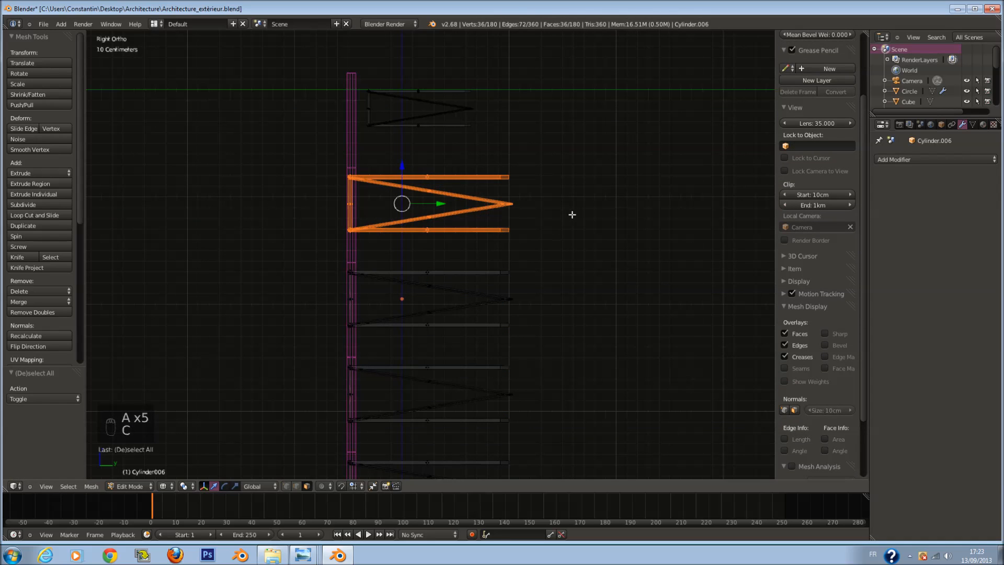
pyautogui.press('s')
pyautogui.click(529, 205)
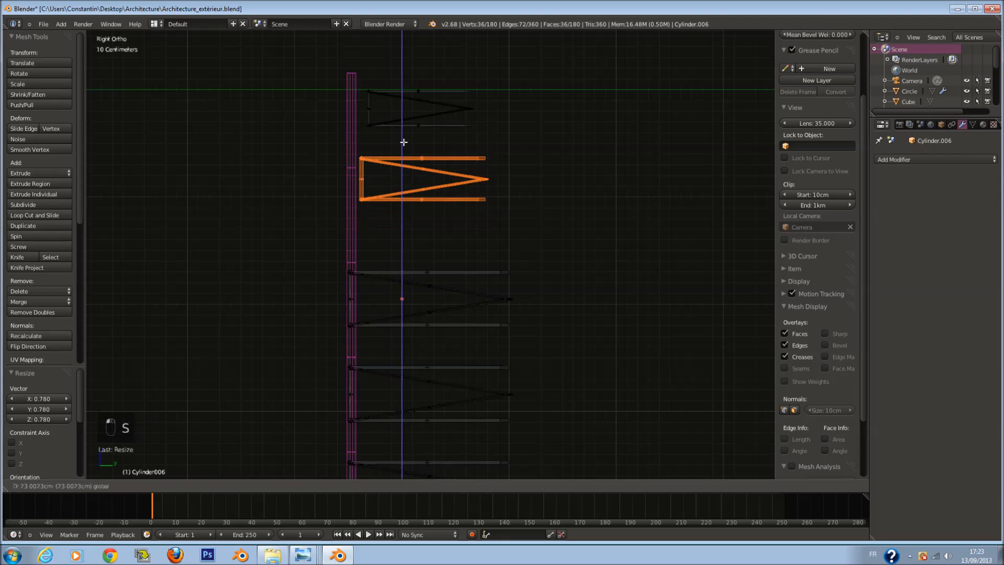
pyautogui.hotkey('ctrl', 'z')
# Step: Circle-select the middle brace module and scale it down slightly
pyautogui.keyDown('shift'); pyautogui.scroll(-3, 418, 172); pyautogui.keyUp('shift')
pyautogui.press('a')
pyautogui.press('c')
pyautogui.moveTo(351, 256); pyautogui.dragTo(520, 258)
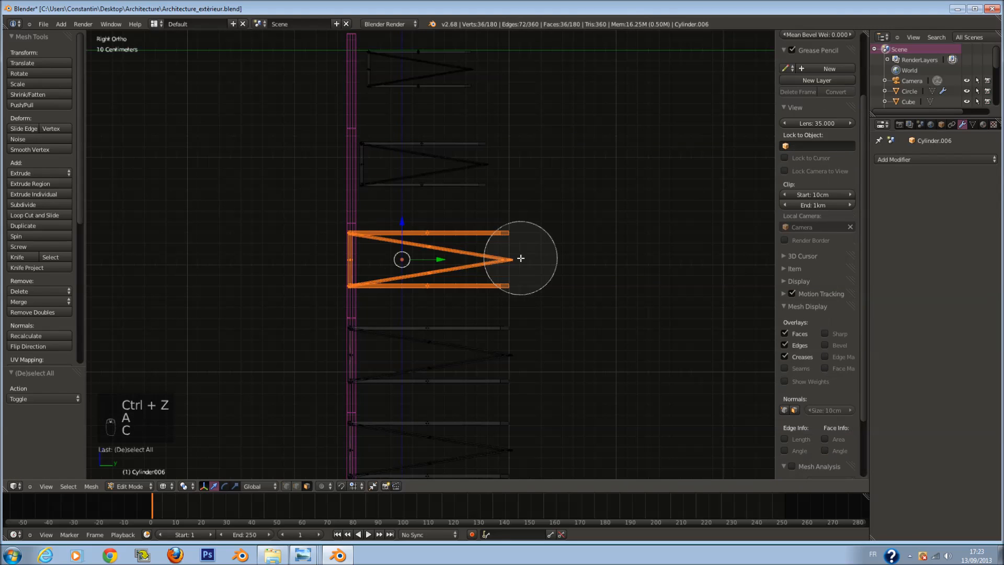
pyautogui.rightClick(522, 257)
pyautogui.press('s')
pyautogui.click(516, 260)
# Step: Try scaling the lowest brace module
pyautogui.scroll(-1, 506, 258)
pyautogui.keyDown('shift'); pyautogui.scroll(-7, 496, 256); pyautogui.keyUp('shift')
pyautogui.scroll(1, 496, 256)
pyautogui.press('a')
pyautogui.press('c')
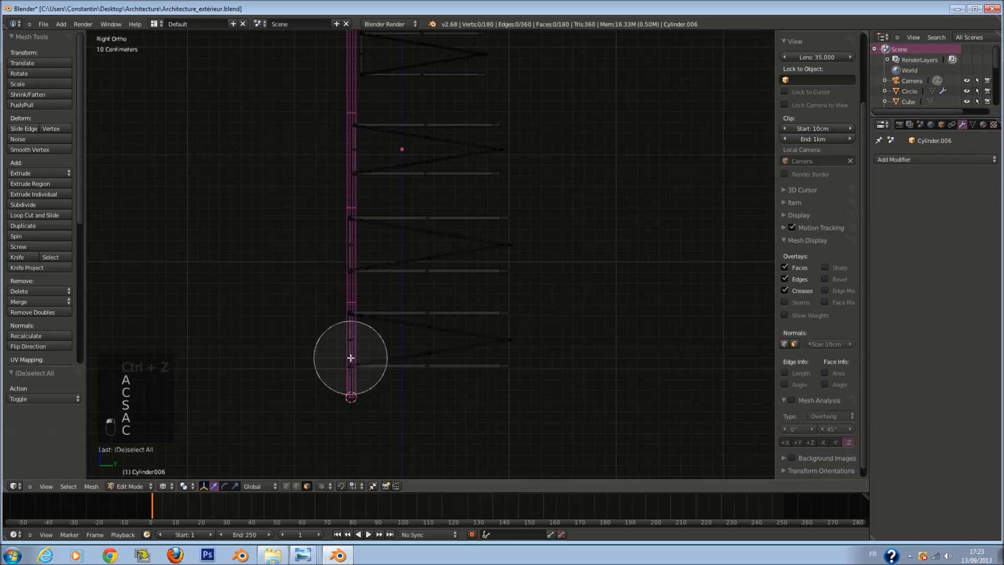
pyautogui.moveTo(350, 348); pyautogui.dragTo(469, 339)
pyautogui.rightClick(469, 340)
pyautogui.press('s')
pyautogui.rightClick(530, 358)
# Step: Reselect the topmost brace module and scale it down a little more
pyautogui.press('a')
pyautogui.keyDown('shift'); pyautogui.scroll(3, 434, 268); pyautogui.keyUp('shift')
pyautogui.press('a')
pyautogui.keyDown('shift'); pyautogui.scroll(9, 426, 220); pyautogui.keyUp('shift')
pyautogui.press('a')
pyautogui.press('c')
pyautogui.moveTo(391, 108); pyautogui.dragTo(396, 110)
pyautogui.rightClick(396, 109)
pyautogui.press('s')
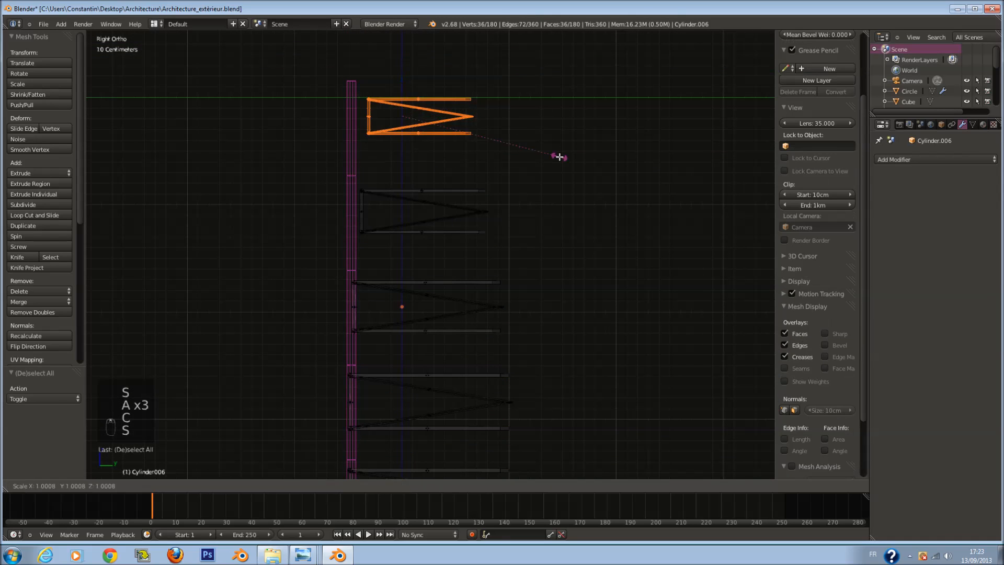
pyautogui.click(548, 158)
# Step: Reselect the second brace module from the top and scale it down slightly further
pyautogui.keyDown('shift'); pyautogui.scroll(-2, 466, 195); pyautogui.keyUp('shift')
pyautogui.press('a')
pyautogui.press('c')
pyautogui.moveTo(375, 186); pyautogui.dragTo(423, 185)
pyautogui.rightClick(422, 184)
pyautogui.press('s')
pyautogui.click(515, 195)
# Step: Raise the second brace module along Z closer to the topmost one and fine-tune its scale
pyautogui.moveTo(403, 153); pyautogui.dragTo(404, 124)
pyautogui.press('s')
pyautogui.click(490, 160)
pyautogui.press('s')
pyautogui.rightClick(507, 165)
pyautogui.hotkey('ctrl', 'z')
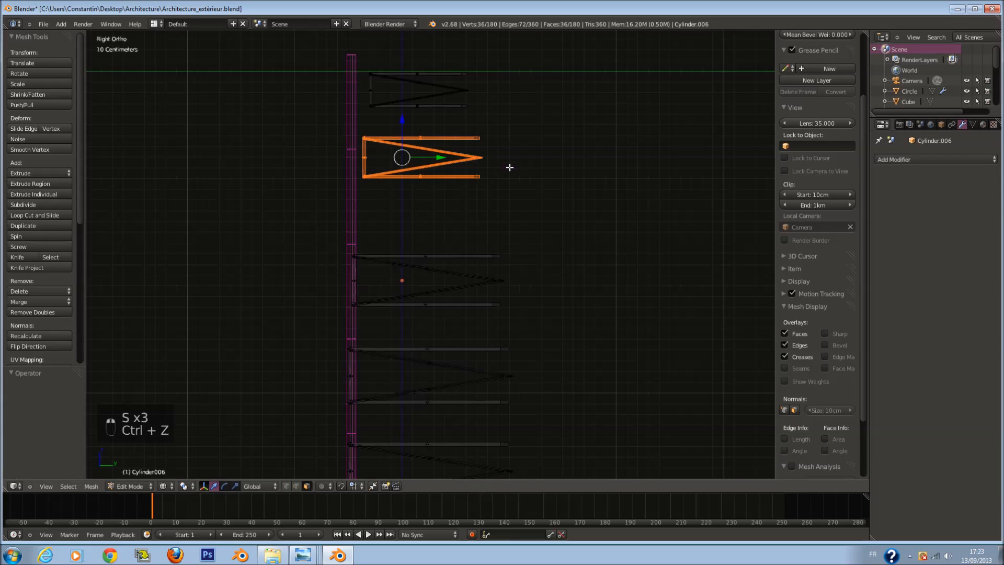
pyautogui.hotkey('shift', 'a')
pyautogui.click(390, 231)
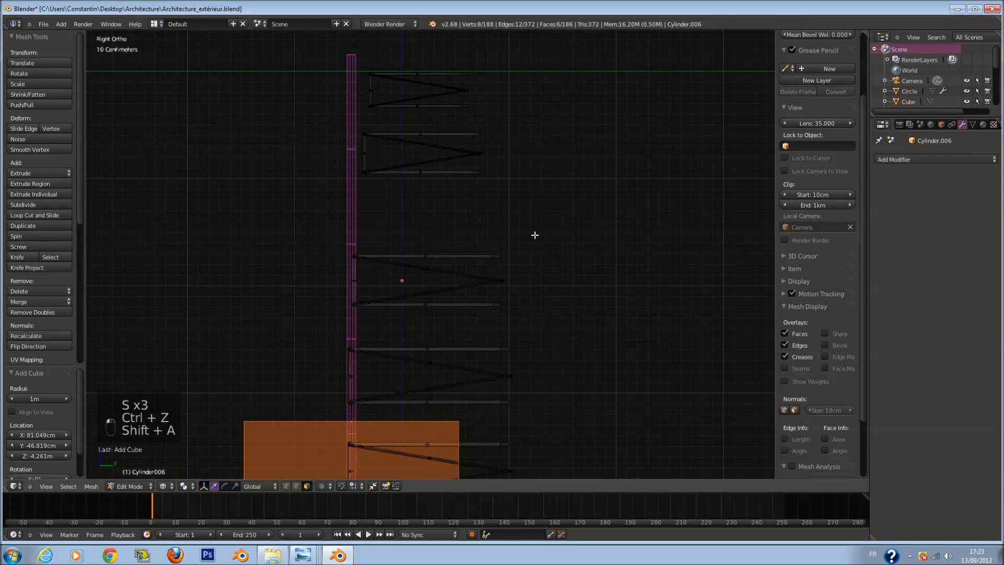
pyautogui.hotkey('ctrl', 'z')
# Step: Circle-select the middle brace module, move it up about 51.4 cm along Z and scale it by about 0.96
pyautogui.keyDown('shift'); pyautogui.scroll(-3, 531, 231); pyautogui.keyUp('shift')
pyautogui.press('a')
pyautogui.press('c')
pyautogui.moveTo(354, 222); pyautogui.dragTo(486, 235)
pyautogui.rightClick(545, 228)
pyautogui.moveTo(405, 203); pyautogui.dragTo(408, 143)
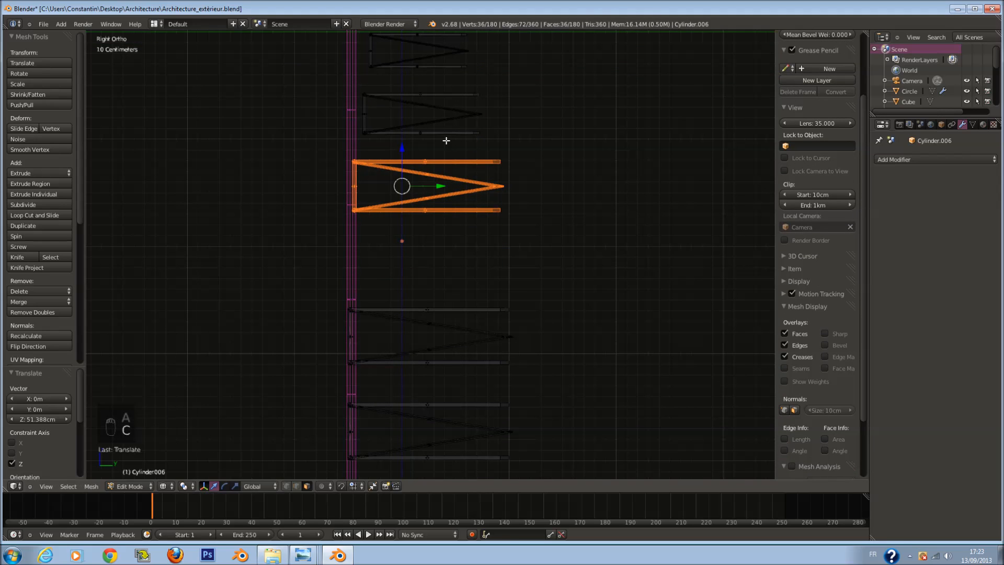
pyautogui.scroll(-1, 446, 140)
pyautogui.press('s')
pyautogui.click(525, 191)
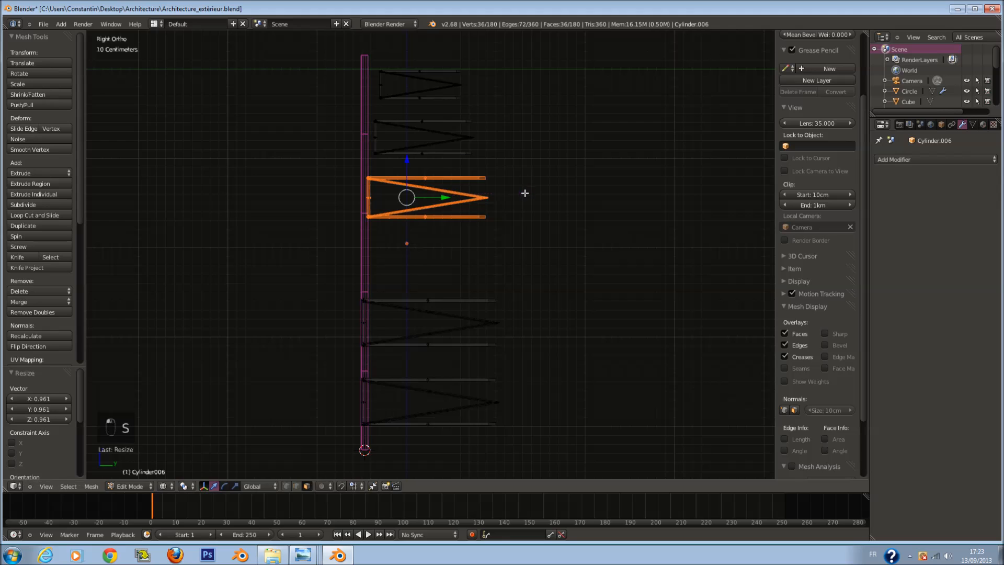
# Step: Circle-select the fourth brace module, raise it closer to the middle one and scale it down slightly
pyautogui.press('z')
pyautogui.keyDown('shift'); pyautogui.scroll(-2, 507, 195); pyautogui.keyUp('shift')
pyautogui.press('z')
pyautogui.press('a')
pyautogui.scroll(2, 423, 261)
pyautogui.press('c')
pyautogui.moveTo(342, 311)
pyautogui.mouseDown()
pyautogui.moveTo(488, 305)
pyautogui.moveTo(417, 298)
pyautogui.moveTo(395, 180)
pyautogui.mouseUp()
pyautogui.rightClick(417, 299)
pyautogui.press('s')
pyautogui.click(516, 208)
# Step: Circle-select the lowest brace module, move it up along Z, and duplicate it to make a rescaled sixth module
pyautogui.press('a')
pyautogui.keyDown('shift'); pyautogui.scroll(-5, 418, 282); pyautogui.keyUp('shift')
pyautogui.press('c')
pyautogui.moveTo(339, 346); pyautogui.dragTo(510, 352)
pyautogui.rightClick(502, 354)
pyautogui.keyDown('shift'); pyautogui.scroll(3, 440, 361); pyautogui.keyUp('shift')
pyautogui.moveTo(397, 361)
pyautogui.mouseDown()
pyautogui.moveTo(396, 244)
pyautogui.moveTo(396, 328)
pyautogui.mouseUp()
pyautogui.keyDown('shift'); pyautogui.scroll(-1, 499, 298); pyautogui.keyUp('shift')
pyautogui.hotkey('shift', 'd')
pyautogui.click(447, 271)
pyautogui.press('s')
pyautogui.press('z')
pyautogui.click(531, 326)
pyautogui.scroll(-3, 523, 313)
pyautogui.scroll(2, 511, 217)
pyautogui.press('z')
pyautogui.press('a')
pyautogui.press('a')
pyautogui.press('a')
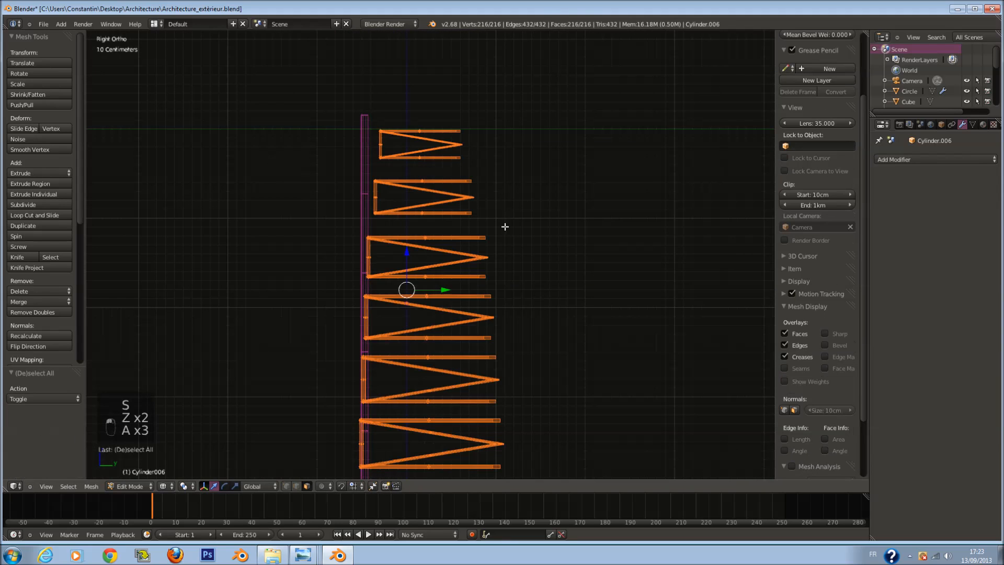
# Step: Edit the mirrored leg object and tilt the leg slightly inward, using the 3D cursor at its base as pivot
pyautogui.press('a')
pyautogui.press('c')
pyautogui.click(366, 145)
pyautogui.press('Tab')
pyautogui.rightClick(362, 152)
pyautogui.scroll(-1, 451, 155)
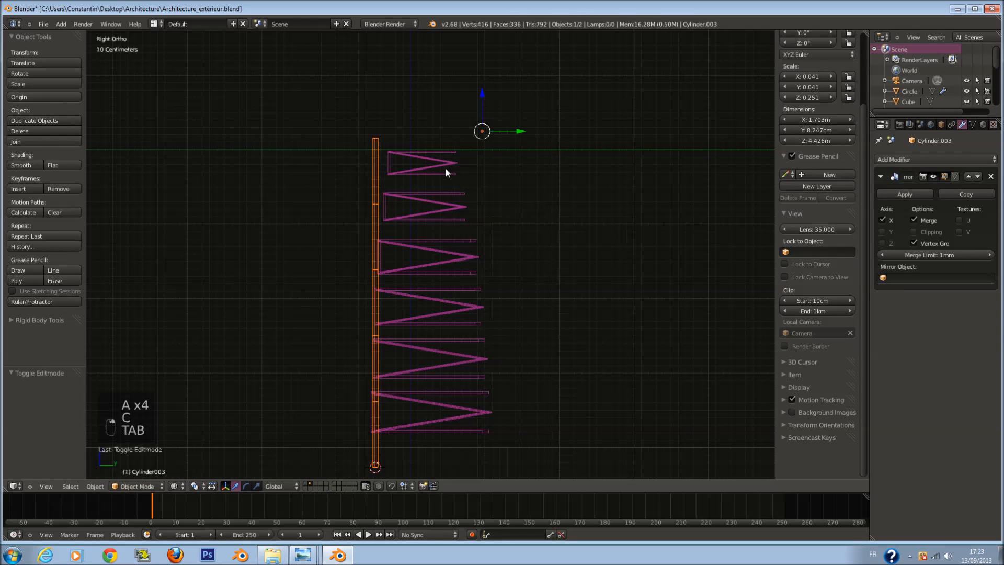
pyautogui.press('Tab')
pyautogui.press('r')
pyautogui.rightClick(496, 189)
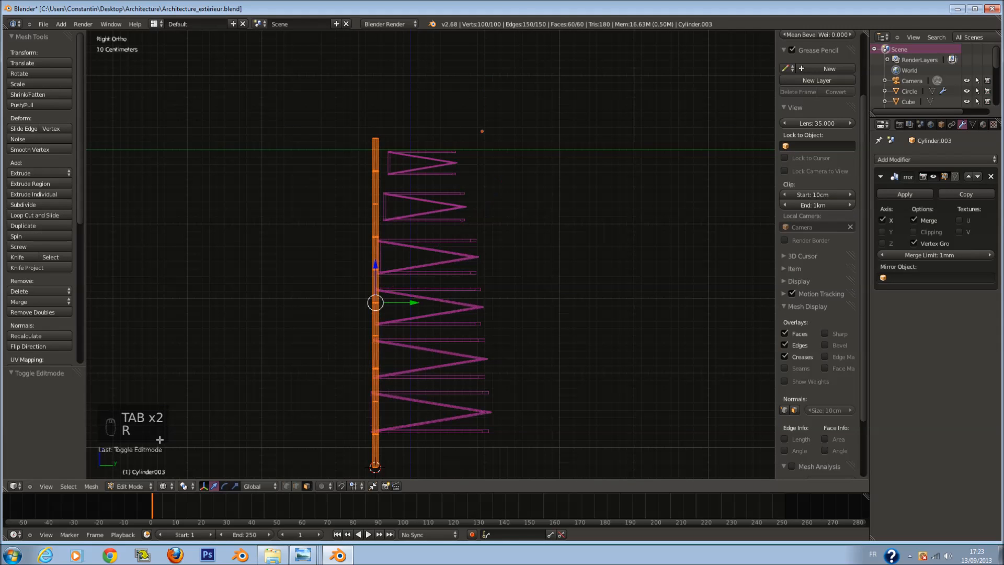
pyautogui.click(183, 486)
pyautogui.click(219, 453)
pyautogui.press('r')
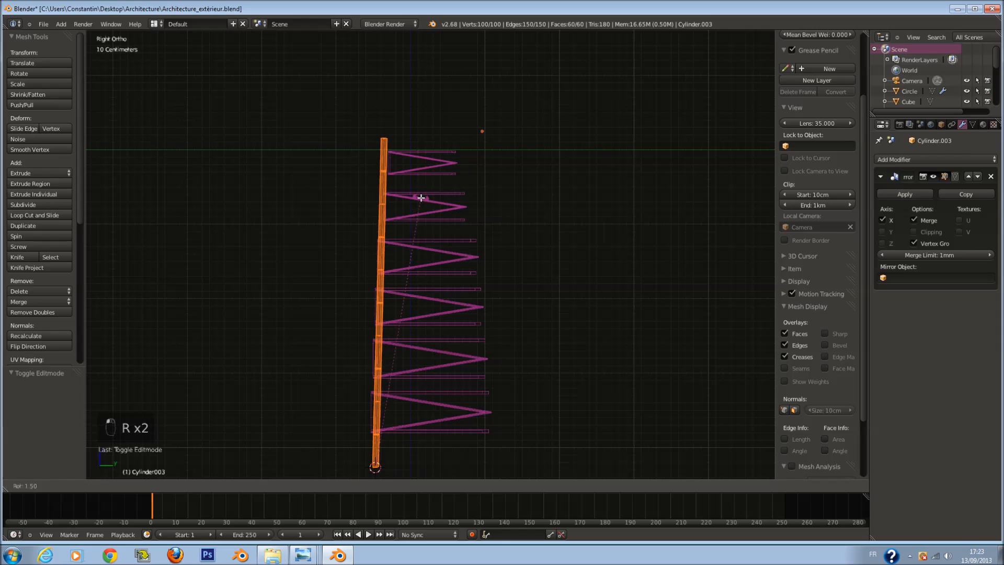
pyautogui.click(424, 200)
# Step: Edit the brace object again, circle-select the third module from the top and set the pivot to Median Point
pyautogui.press('Tab')
pyautogui.rightClick(435, 243)
pyautogui.press('Tab')
pyautogui.scroll(2, 480, 244)
pyautogui.press('a')
pyautogui.press('a')
pyautogui.press('a')
pyautogui.press('a')
pyautogui.press('a')
pyautogui.press('a')
pyautogui.press('a')
pyautogui.press('c')
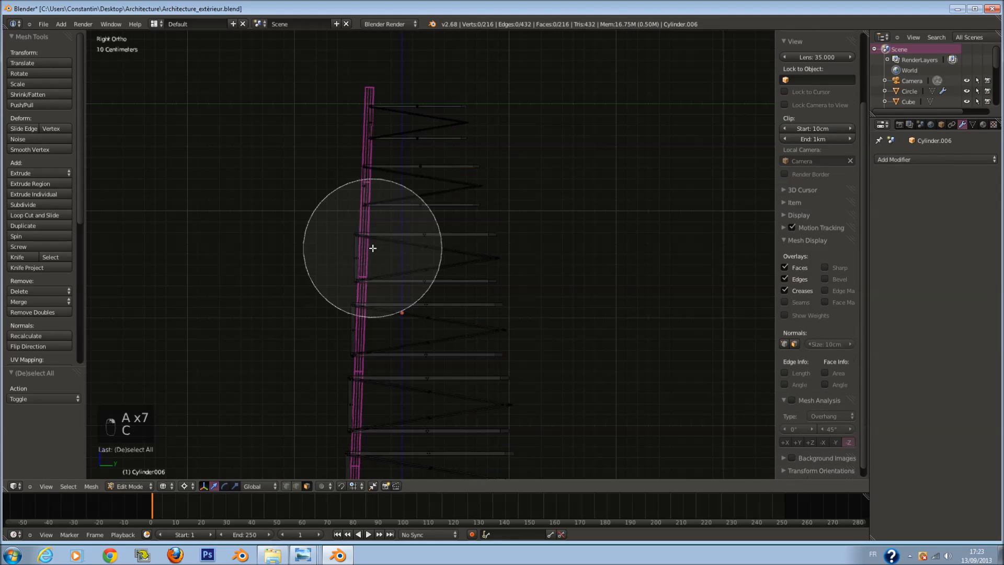
pyautogui.click(363, 254)
pyautogui.rightClick(535, 255)
pyautogui.press('s')
pyautogui.rightClick(421, 311)
pyautogui.click(191, 490)
pyautogui.click(207, 442)
# Step: Scale the third brace module down in two passes, the last by 0.959, and raise it about 2 cm along Z
pyautogui.press('s')
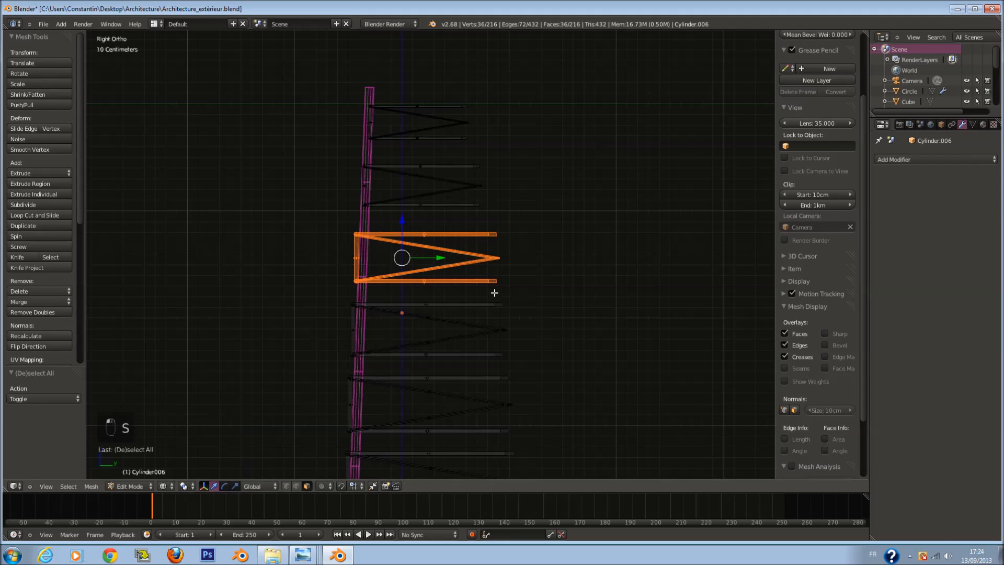
pyautogui.click(485, 291)
pyautogui.press('s')
pyautogui.click(497, 236)
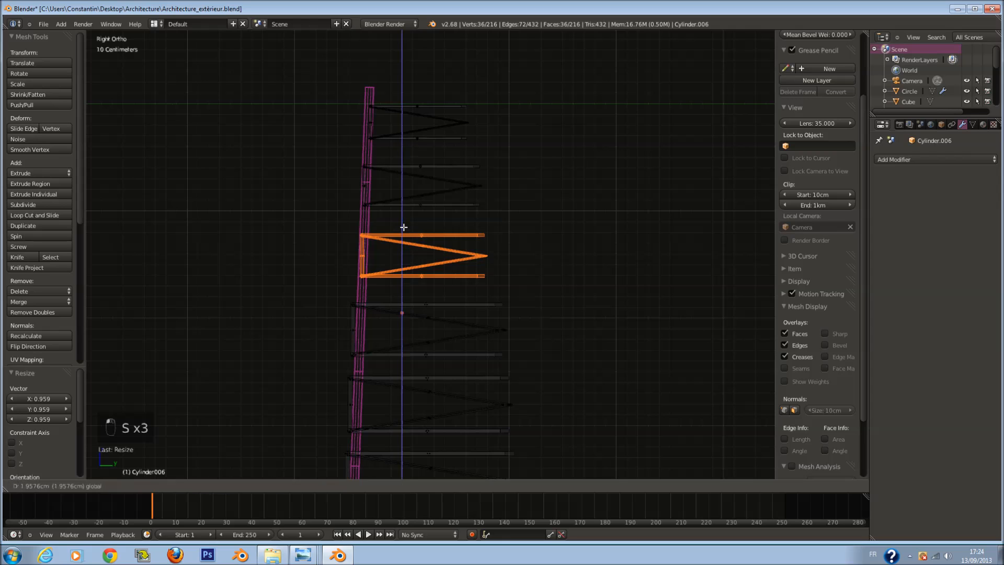
# Step: Circle-select the fourth brace module from the top and scale it by about 0.87 to meet the tilted leg
pyautogui.press('a')
pyautogui.press('c')
pyautogui.moveTo(360, 289); pyautogui.dragTo(528, 287)
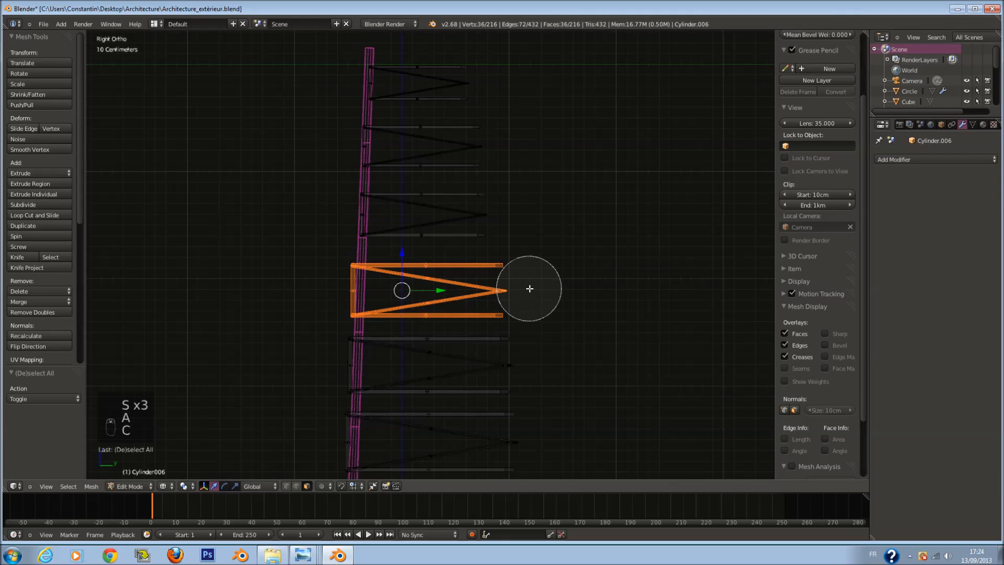
pyautogui.rightClick(538, 296)
pyautogui.press('s')
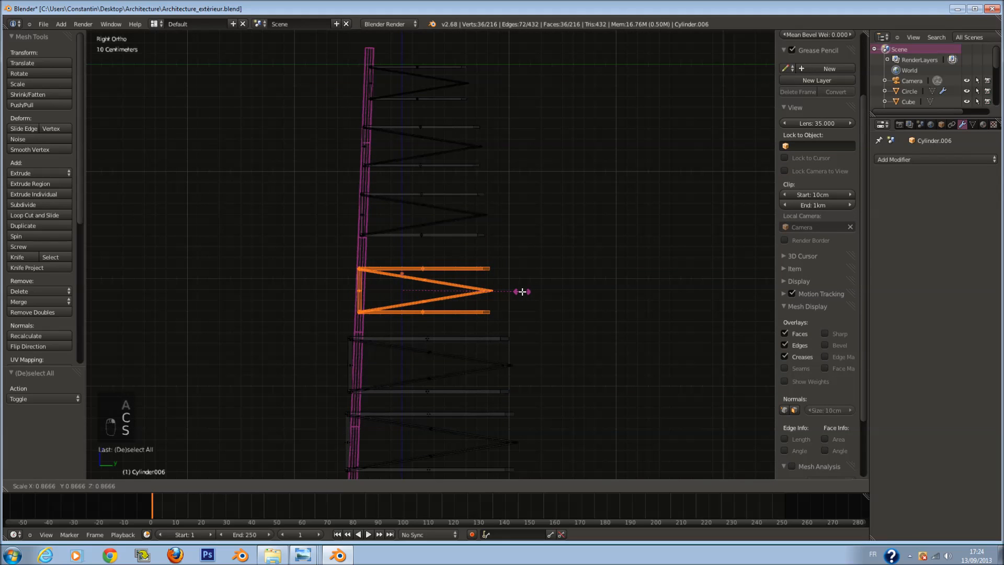
pyautogui.click(520, 291)
# Step: Circle-select the fifth brace module from the top and scale it down in two passes to fit the leg
pyautogui.keyDown('shift'); pyautogui.scroll(-4, 474, 291); pyautogui.keyUp('shift')
pyautogui.press('a')
pyautogui.press('c')
pyautogui.moveTo(353, 310); pyautogui.dragTo(531, 316)
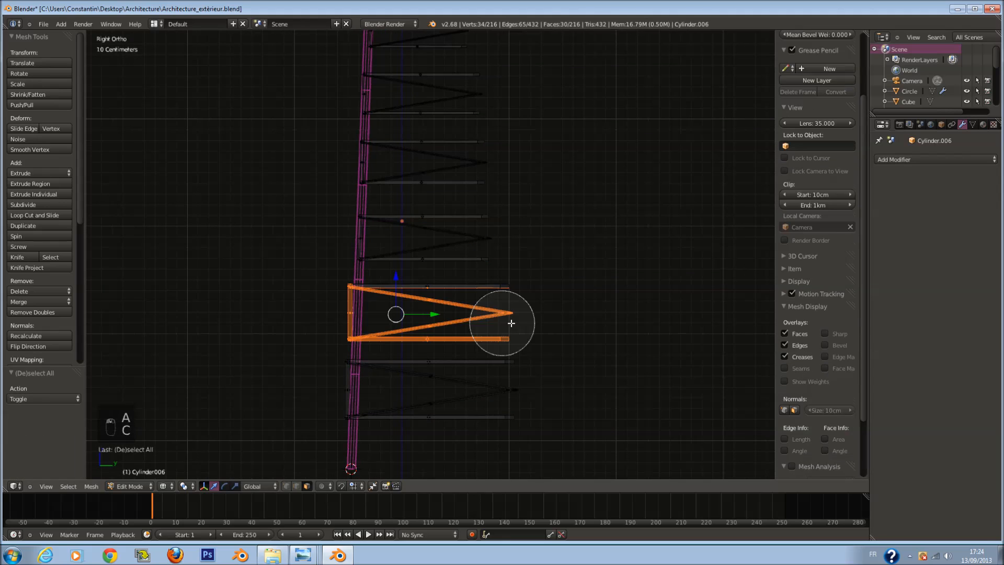
pyautogui.rightClick(538, 328)
pyautogui.press('s')
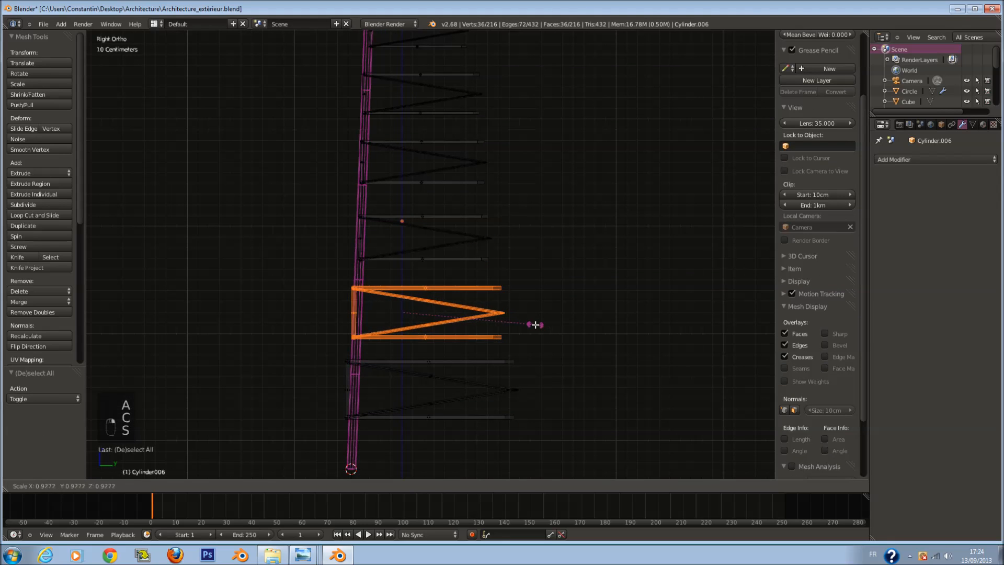
pyautogui.click(526, 322)
pyautogui.press('s')
pyautogui.click(518, 334)
# Step: Circle-select the lowest brace module and scale it down to match the leg's slope
pyautogui.press('z')
pyautogui.press('z')
pyautogui.keyDown('shift'); pyautogui.scroll(-3, 502, 320); pyautogui.keyUp('shift')
pyautogui.press('a')
pyautogui.press('c')
pyautogui.moveTo(354, 343); pyautogui.dragTo(538, 350)
pyautogui.rightClick(567, 354)
pyautogui.press('s')
pyautogui.click(549, 353)
# Step: Duplicate the lowest brace module down to the leg's base, then adjust the copy's overall scale, Z height and vertical position
pyautogui.hotkey('shift', 'd')
pyautogui.rightClick(547, 357)
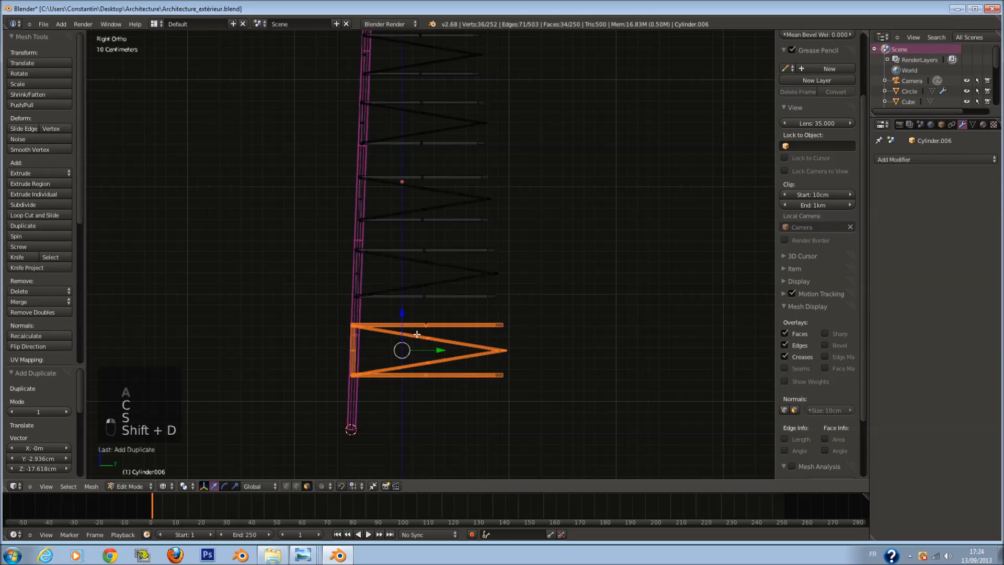
pyautogui.moveTo(400, 314); pyautogui.dragTo(401, 382)
pyautogui.press('s')
pyautogui.click(517, 430)
pyautogui.press('s')
pyautogui.press('z')
pyautogui.click(497, 428)
pyautogui.moveTo(402, 385); pyautogui.dragTo(404, 378)
# Step: Select all brace modules, scale them together by 0.949 and save the file
pyautogui.press('z')
pyautogui.moveTo(403, 378); pyautogui.dragTo(507, 412, button='middle')
pyautogui.press('a')
pyautogui.press('a')
pyautogui.press('a')
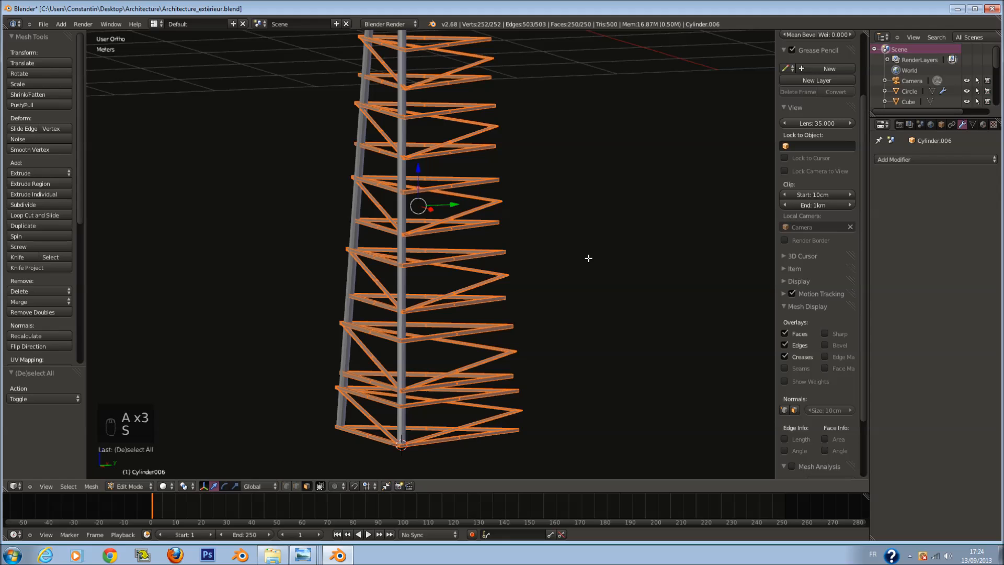
pyautogui.press('s')
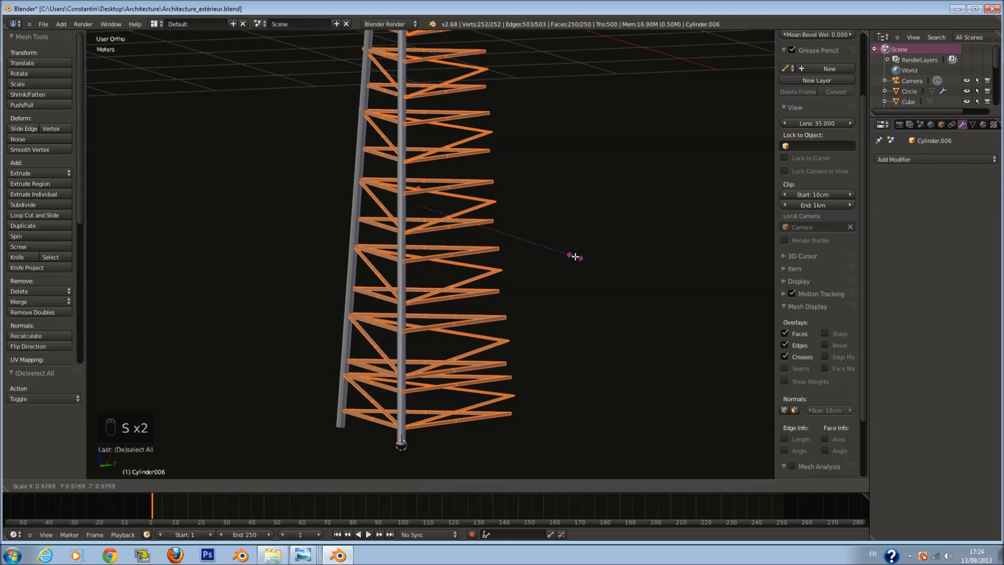
pyautogui.click(535, 264)
pyautogui.moveTo(535, 264); pyautogui.dragTo(529, 267, button='middle')
pyautogui.press('KP_1')
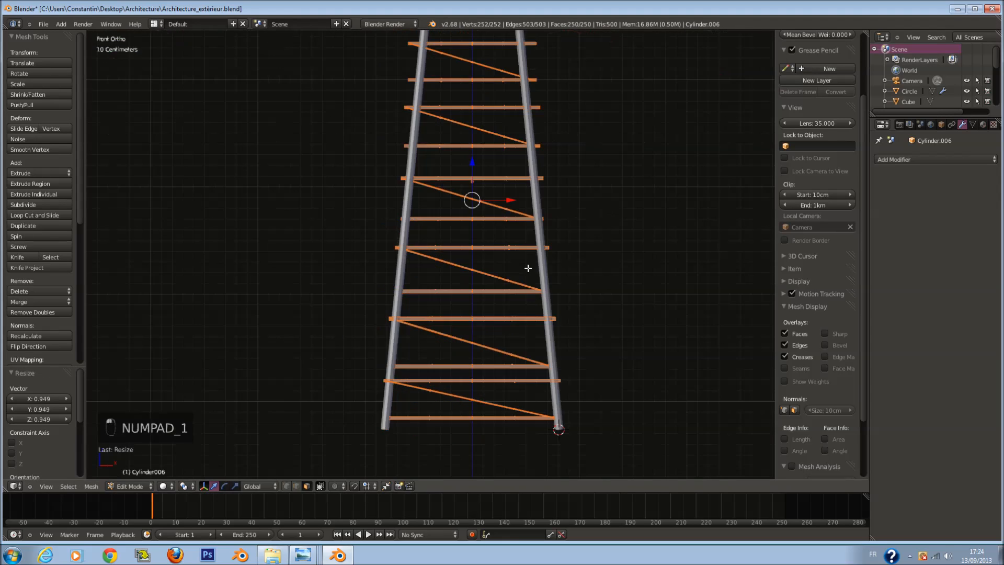
pyautogui.press('Tab')
pyautogui.hotkey('ctrl', 's')
pyautogui.scroll(-2, 538, 263)
pyautogui.scroll(4, 535, 259)
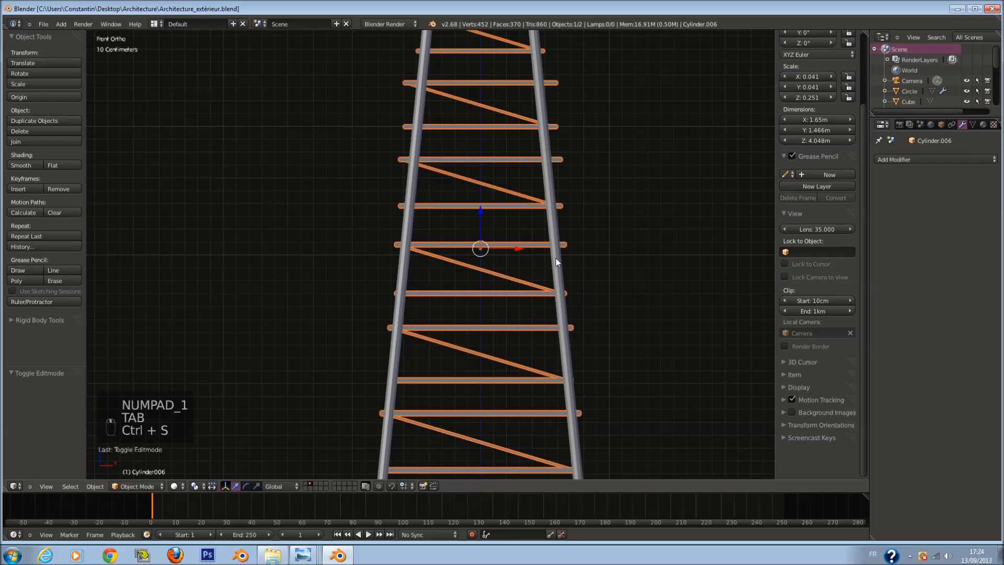
# Step: In the top view, edit the mirrored leg object and duplicate its leg mesh in place
pyautogui.press('KP_7')
pyautogui.rightClick(590, 351)
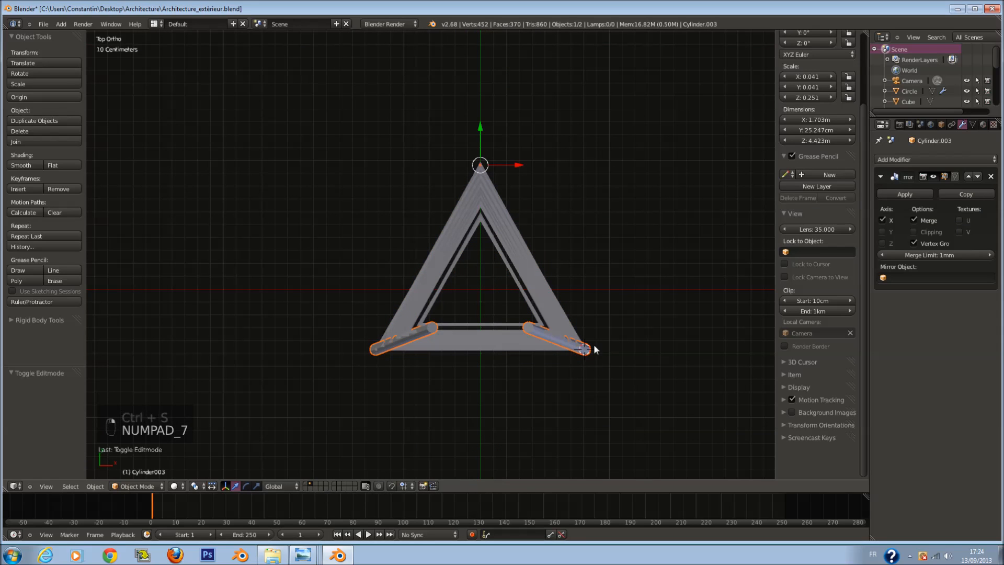
pyautogui.press('Tab')
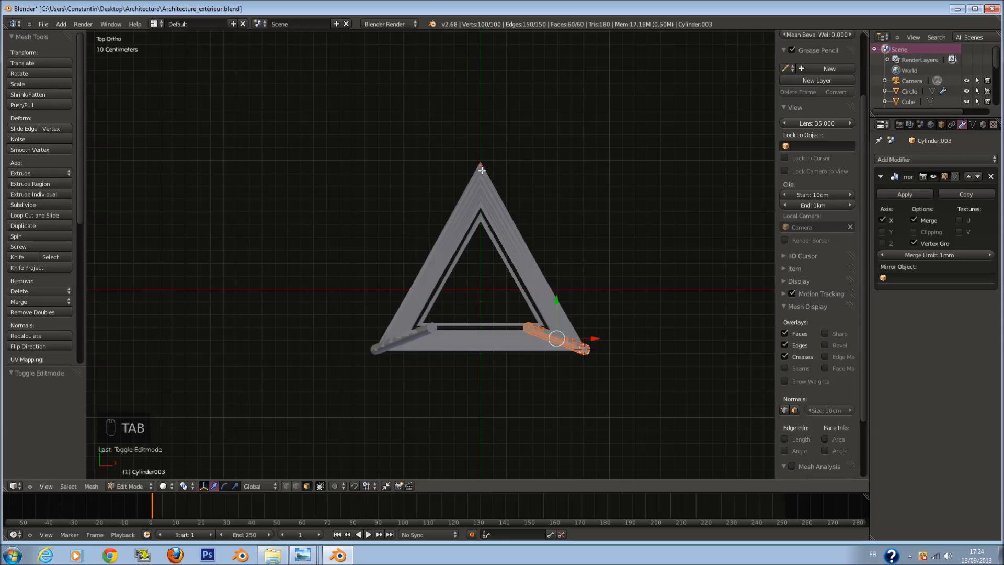
pyautogui.press('Tab')
pyautogui.press('Tab')
pyautogui.hotkey('shift', 's')
pyautogui.hotkey('shift', 'd')
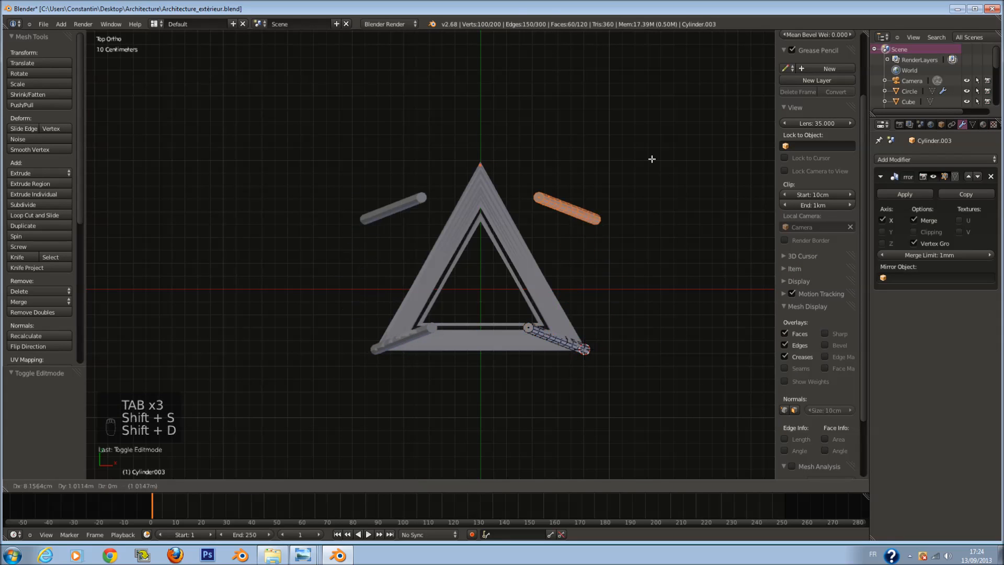
pyautogui.rightClick(574, 211)
# Step: Move the duplicated leg along Y away from the original and separate it into its own object
pyautogui.press('Tab')
pyautogui.press('Tab')
pyautogui.press('Tab')
pyautogui.press('Tab')
pyautogui.press('p')
pyautogui.press('Tab')
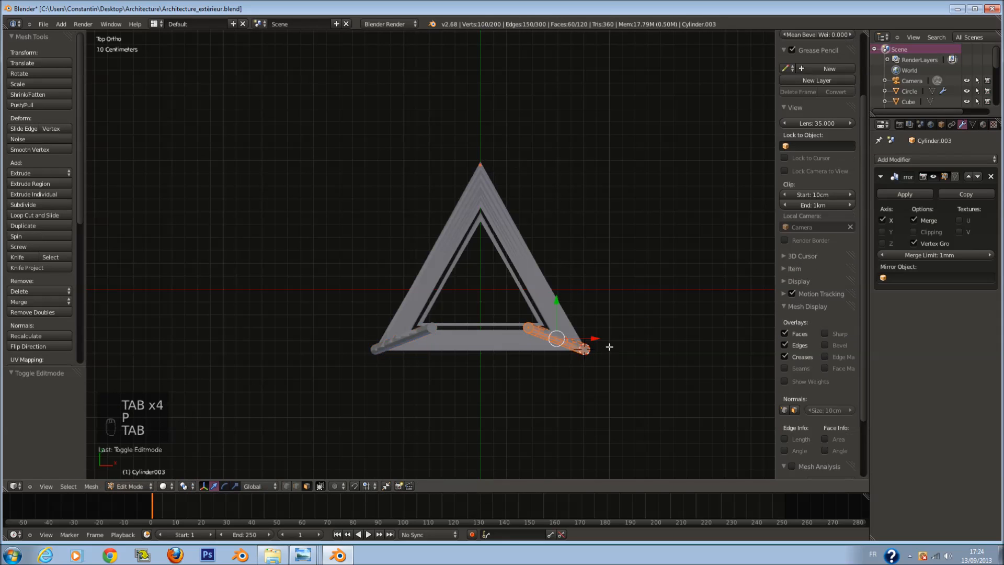
pyautogui.press('g')
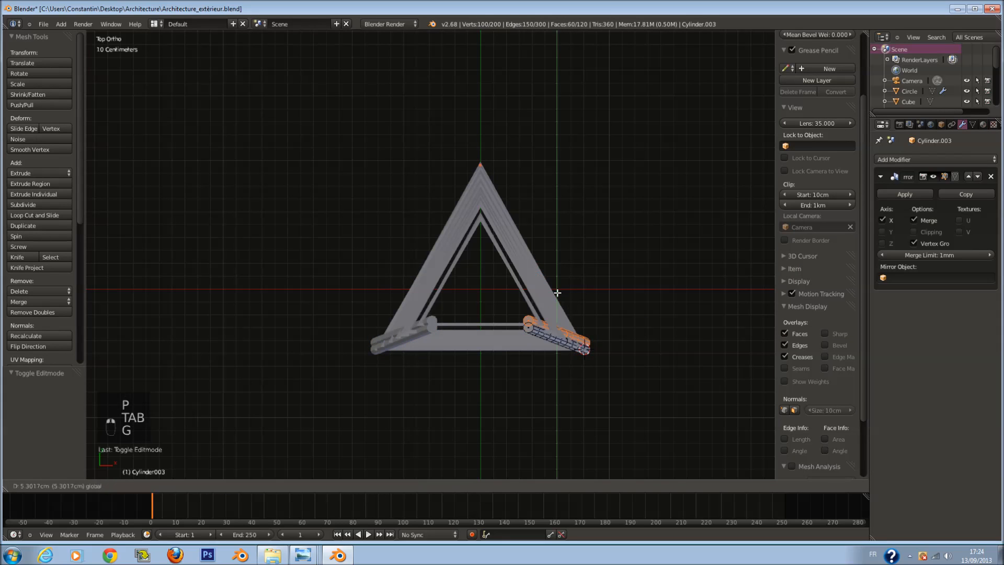
pyautogui.click(610, 282)
pyautogui.click(636, 292)
# Step: Remove the Mirror modifier from the separated leg and set its origin to its geometry
pyautogui.press('Tab')
pyautogui.rightClick(555, 278)
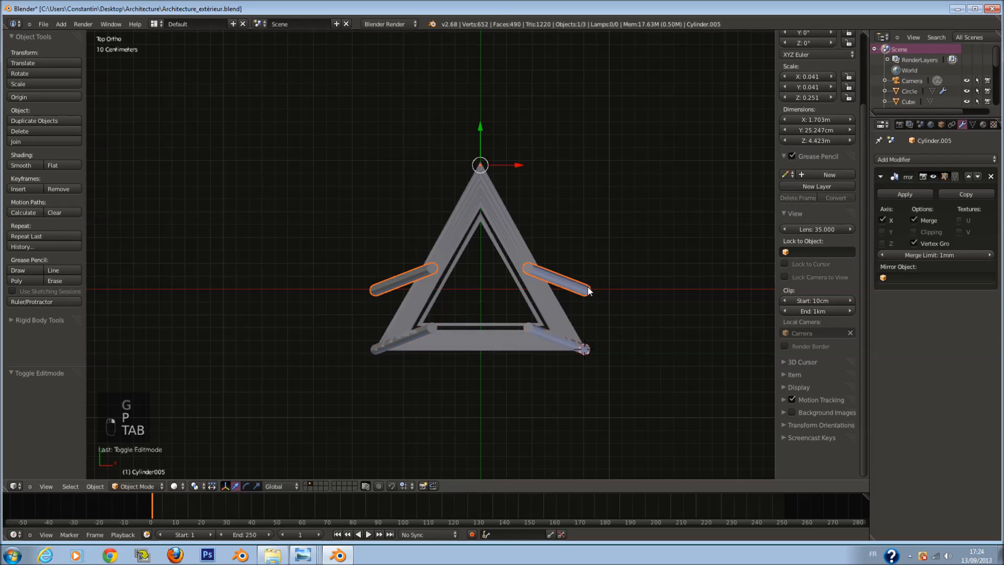
pyautogui.click(991, 177)
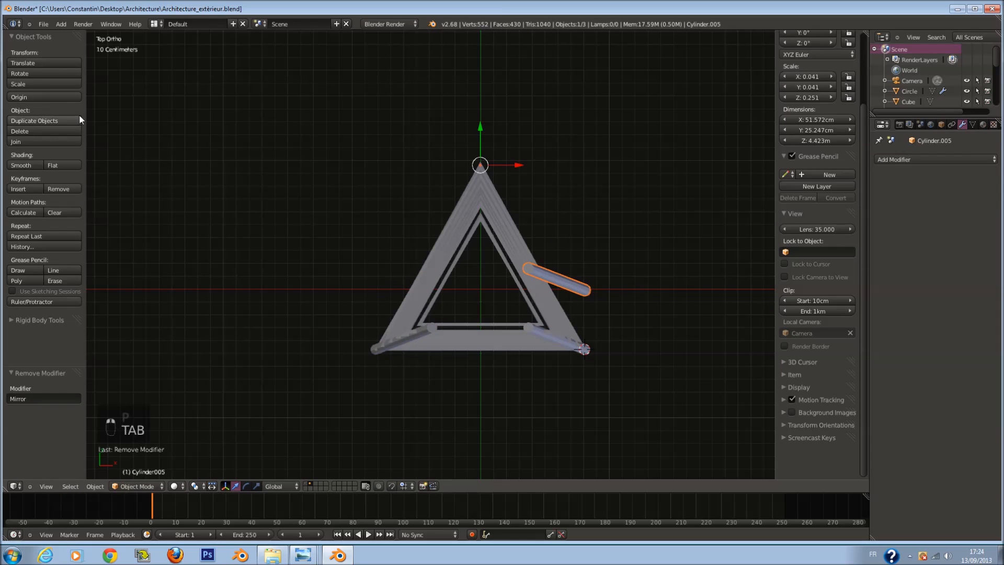
pyautogui.click(41, 96)
pyautogui.click(45, 96)
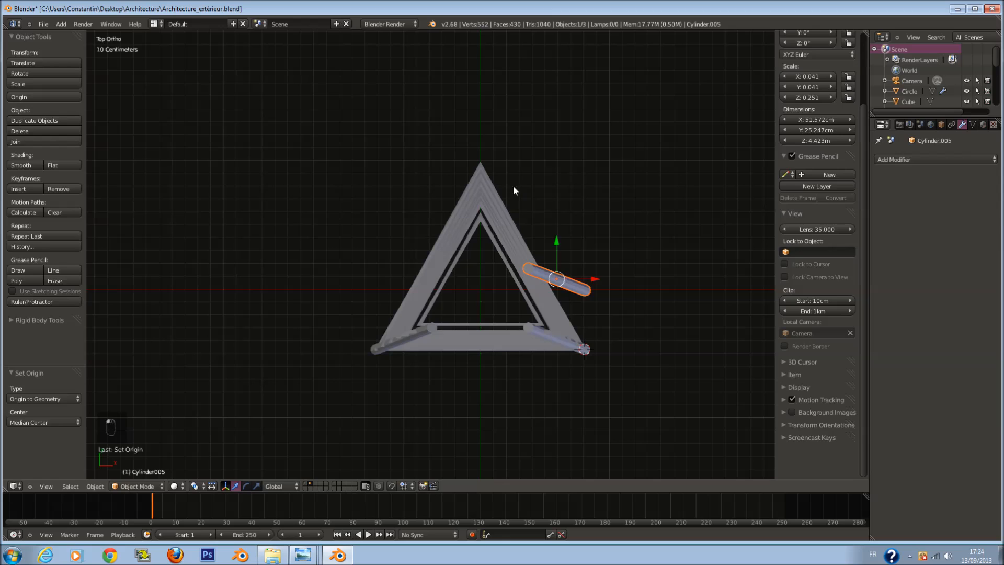
# Step: In wireframe, circle-select the brace object's outermost vertices at the triangle's apex and snap the 3D cursor to them
pyautogui.rightClick(482, 173)
pyautogui.press('Tab')
pyautogui.press('a')
pyautogui.press('a')
pyautogui.press('a')
pyautogui.press('a')
pyautogui.press('a')
pyautogui.press('a')
pyautogui.press('z')
pyautogui.press('a')
pyautogui.press('a')
pyautogui.press('a')
pyautogui.press('c')
pyautogui.press('c')
pyautogui.scroll(5, 478, 175)
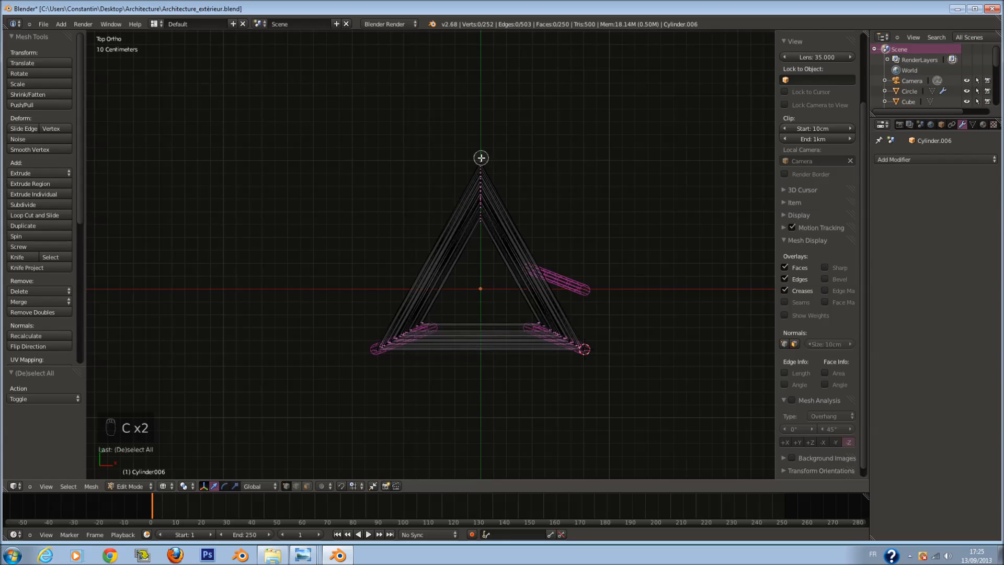
pyautogui.click(481, 158)
pyautogui.hotkey('shift', 's')
pyautogui.click(499, 197)
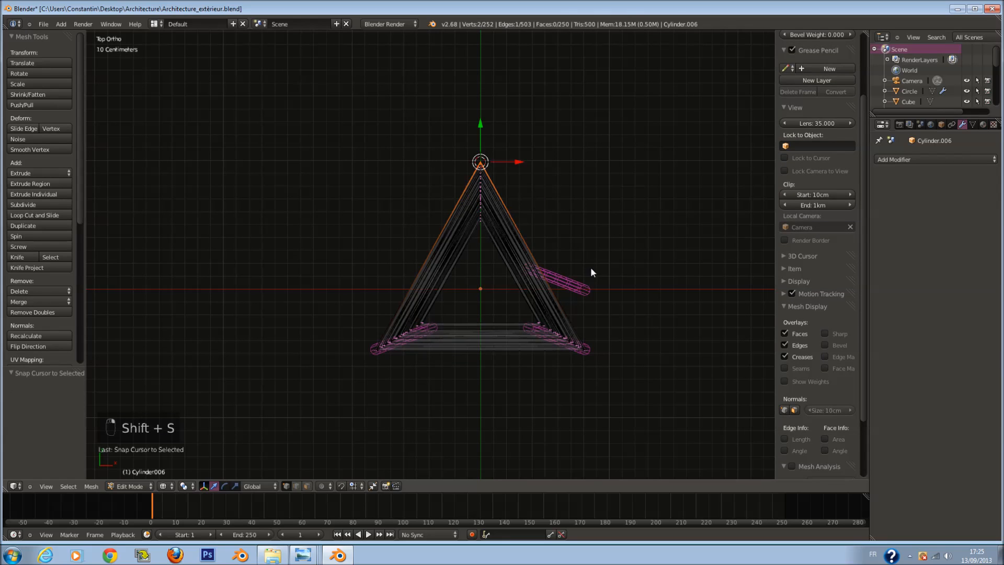
# Step: Select the separated leg and snap it to the 3D cursor at the triangle's apex
pyautogui.press('Tab')
pyautogui.rightClick(586, 297)
pyautogui.hotkey('shift', 's')
pyautogui.click(601, 271)
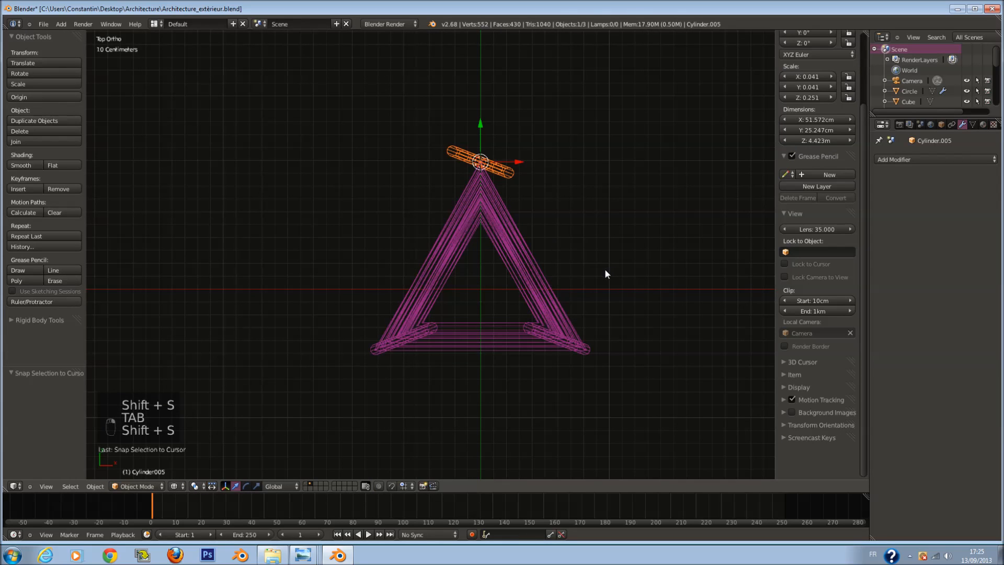
# Step: Rotate the third leg 90° about the Z axis
pyautogui.press('KP_3')
pyautogui.press('r')
pyautogui.press('z')
pyautogui.press('4')
pyautogui.press('5')
pyautogui.press('Escape')
pyautogui.write('rz90')
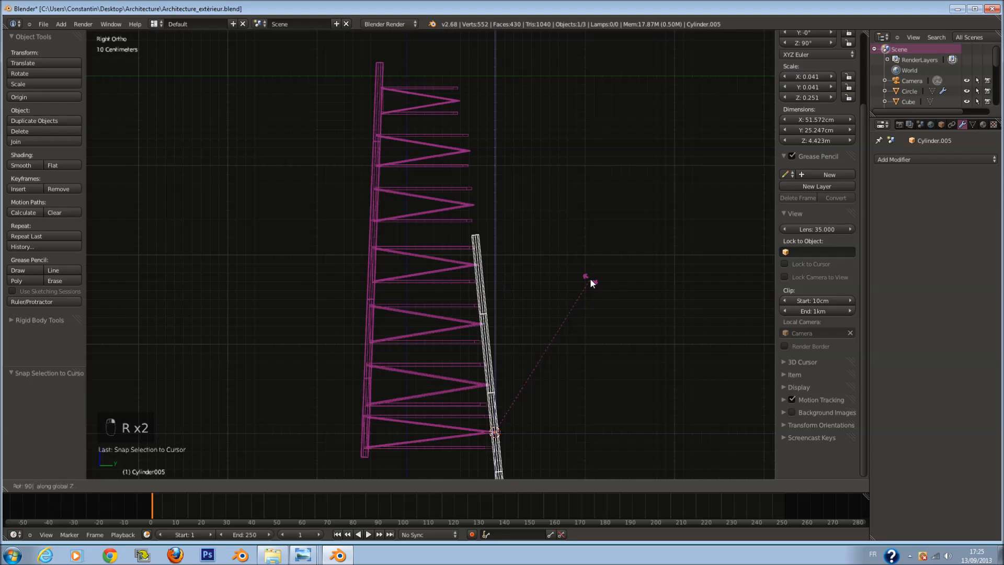
pyautogui.press('Return')
# Step: Move the third leg up about 1.86 m along Z and shift it along Y to meet the brace tips
pyautogui.scroll(-2, 523, 316)
pyautogui.press('g')
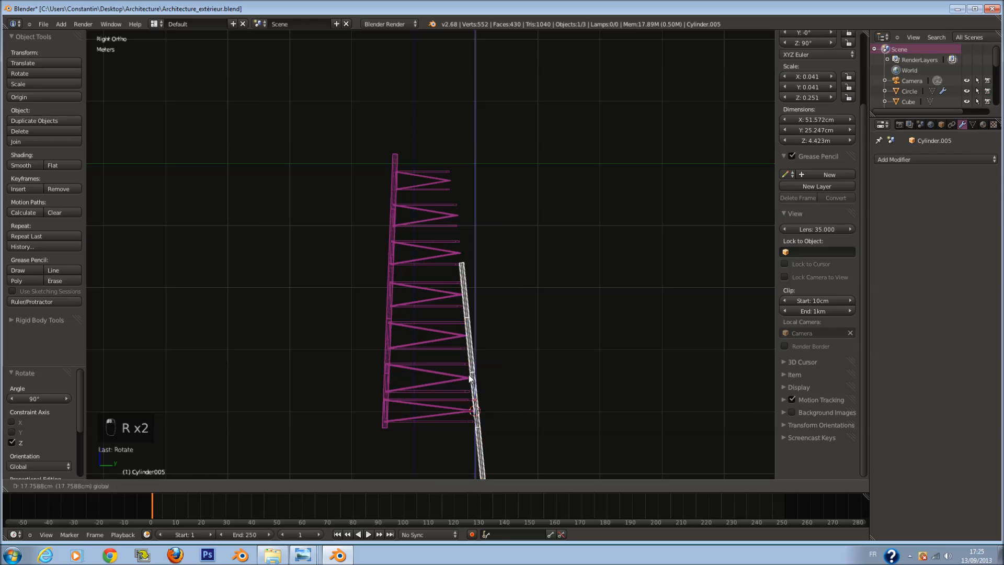
pyautogui.click(453, 272)
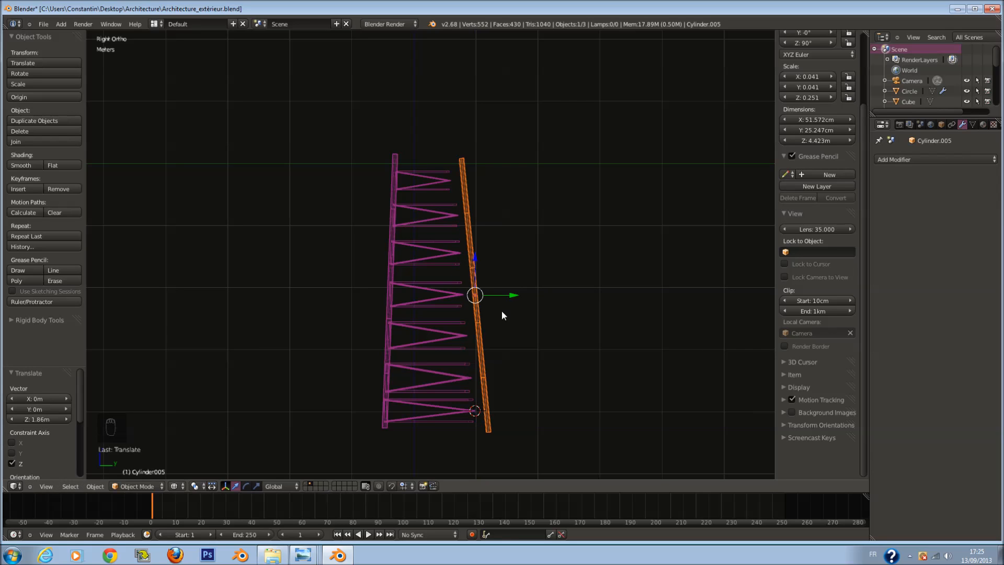
pyautogui.press('g')
pyautogui.press('y')
pyautogui.click(500, 292)
pyautogui.scroll(1, 499, 291)
pyautogui.press('g')
pyautogui.press('z')
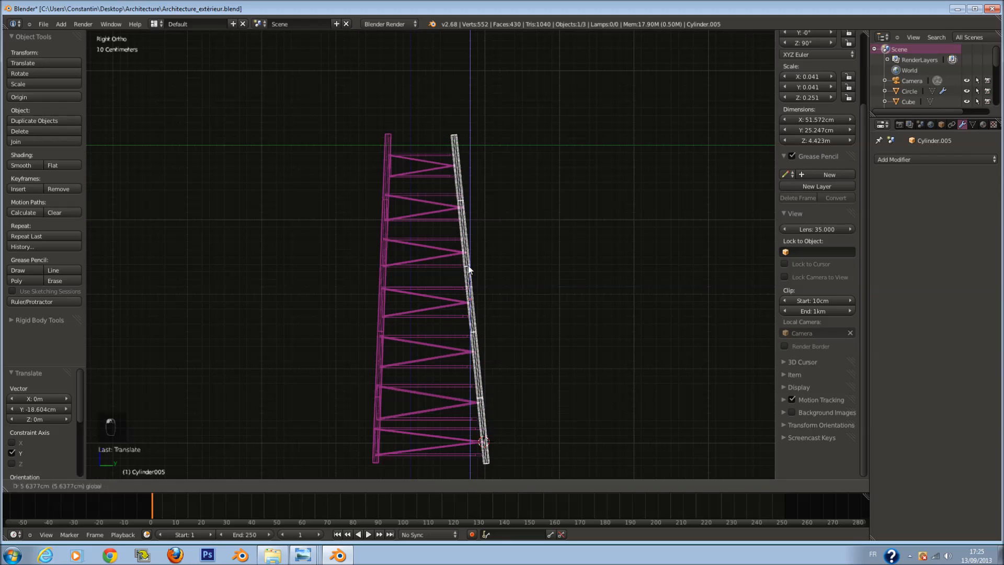
pyautogui.click(487, 298)
# Step: Save the scene and check the third leg's alignment in solid shading from the side and front
pyautogui.press('z')
pyautogui.moveTo(507, 265); pyautogui.dragTo(511, 322, button='middle')
pyautogui.hotkey('ctrl', 's')
pyautogui.press('KP_3')
pyautogui.press('KP_1')
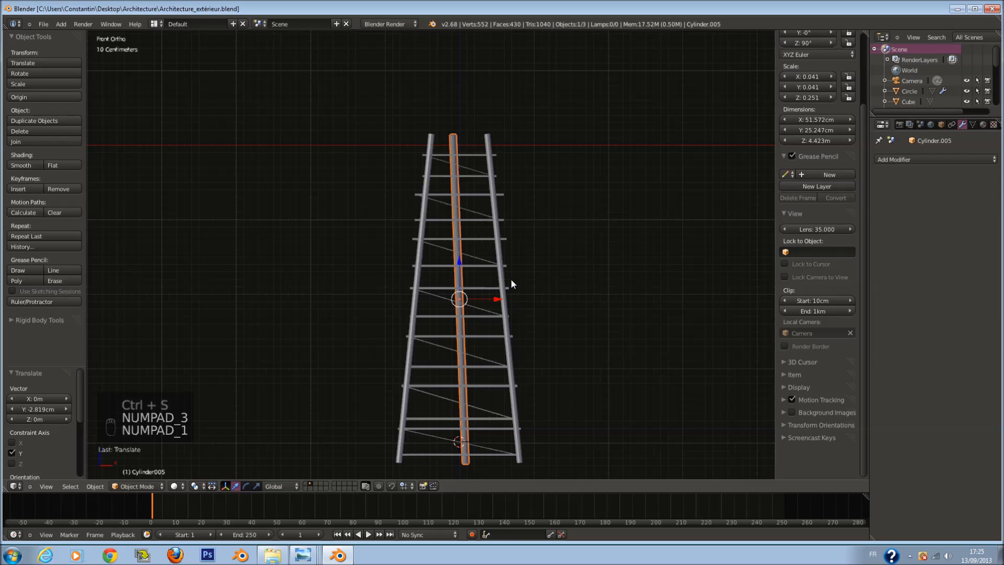
# Step: In wireframe, select only the third leg and clear its rotation and location
pyautogui.press('z')
pyautogui.press('a')
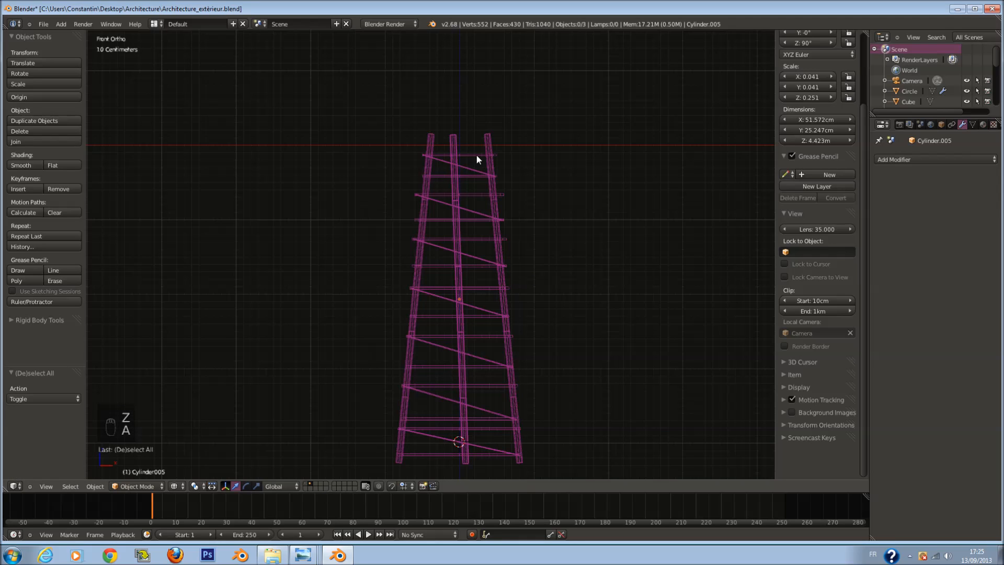
pyautogui.rightClick(463, 146)
pyautogui.hotkey('alt', 'r')
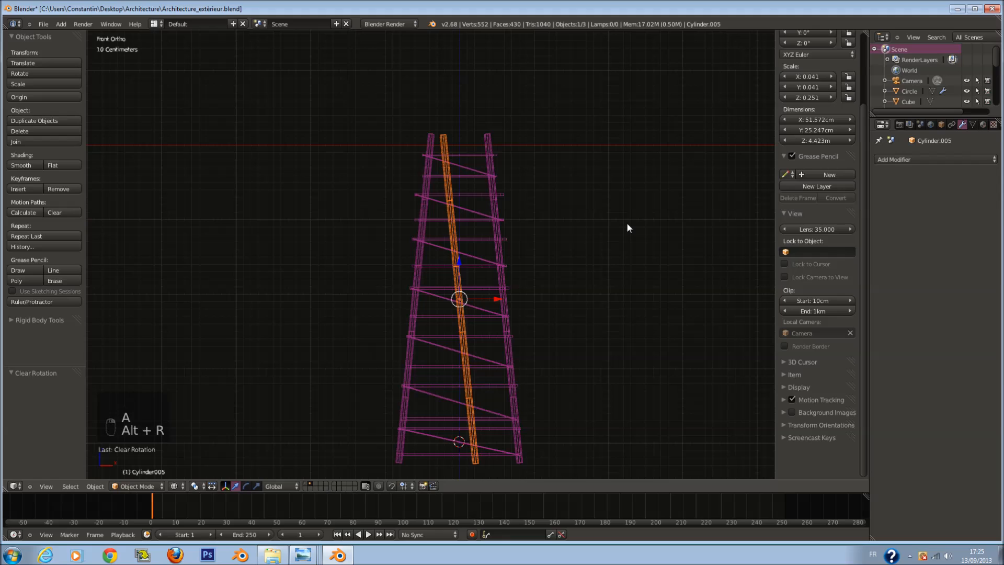
pyautogui.hotkey('alt', 'g')
pyautogui.scroll(4, 833, 148)
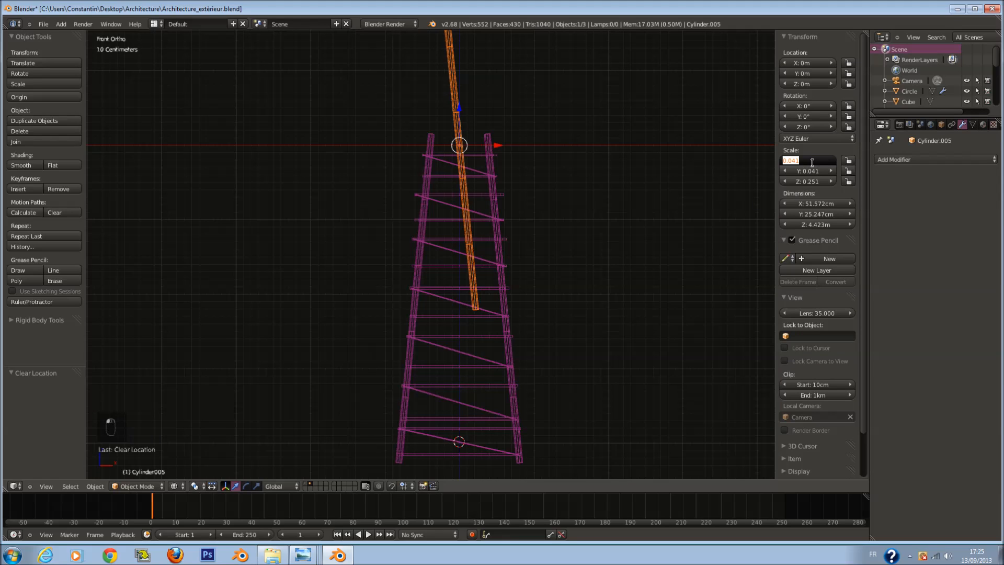
pyautogui.press('Return')
pyautogui.hotkey('ctrl', 'z')
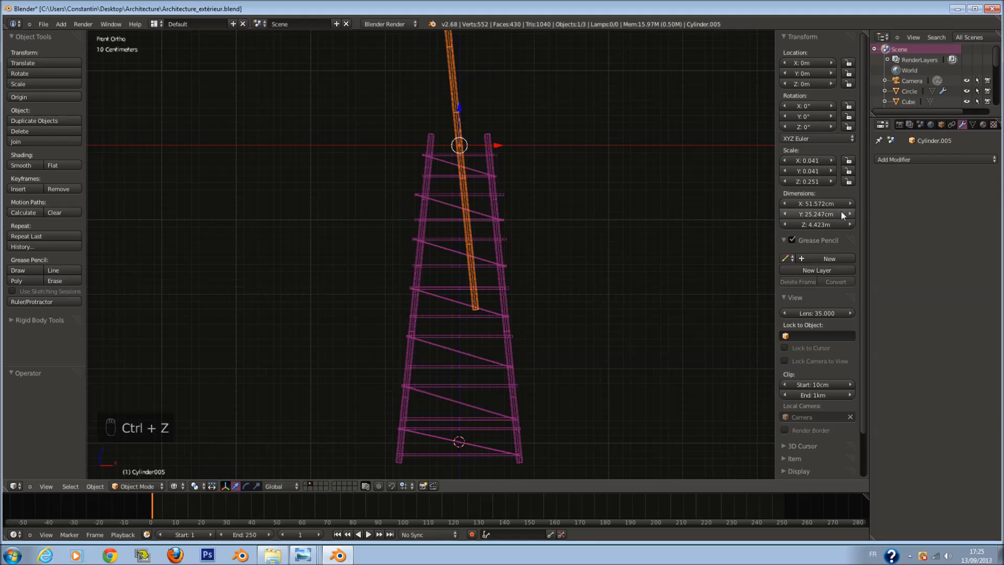
pyautogui.hotkey('shift', 'a')
pyautogui.press('Escape')
pyautogui.hotkey('ctrl', 'a')
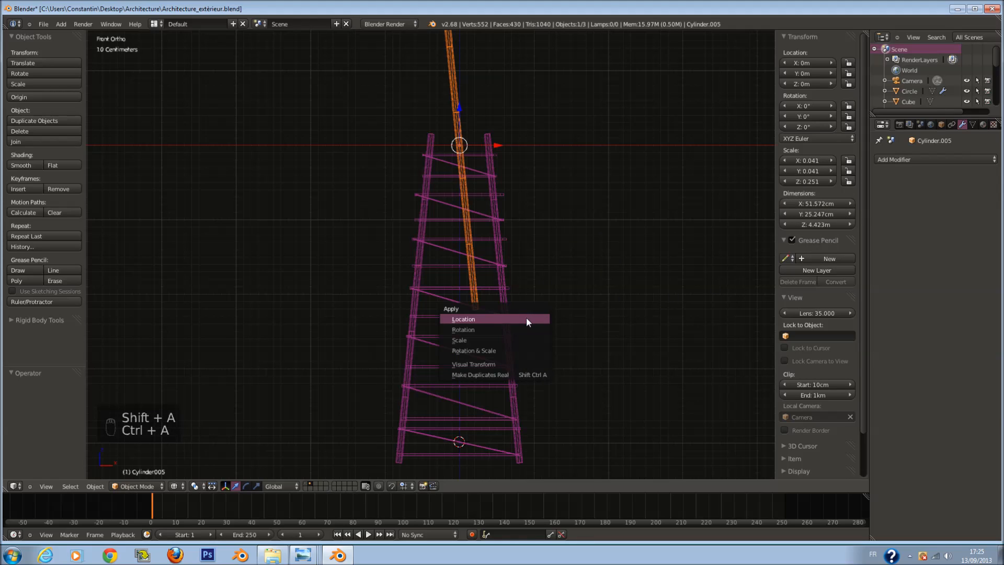
pyautogui.press('Escape')
pyautogui.hotkey('ctrl', 'z')
# Step: Rotate the third leg about 4.7° upright in the front view and move it down about 2.05 m along Z
pyautogui.scroll(-1, 584, 268)
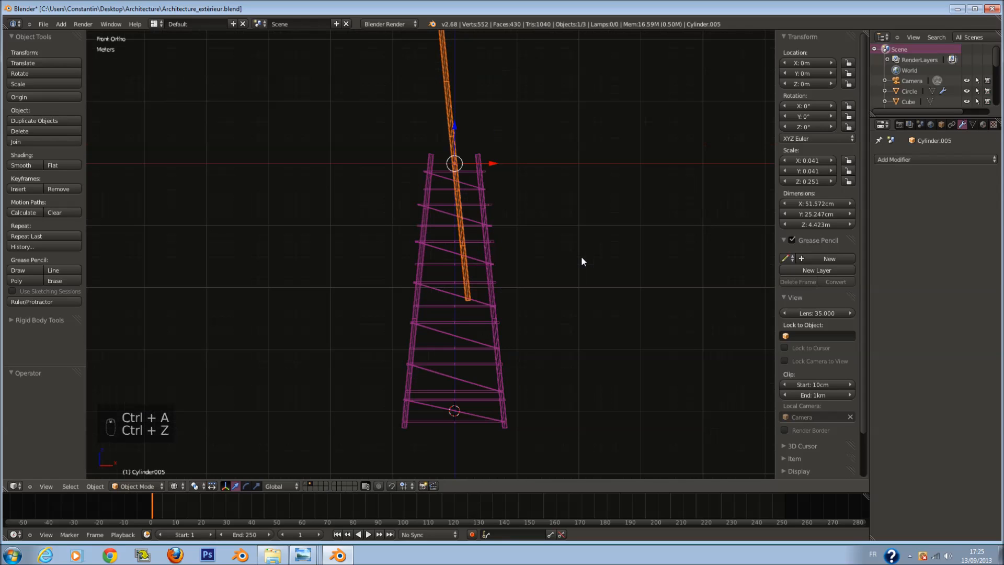
pyautogui.press('r')
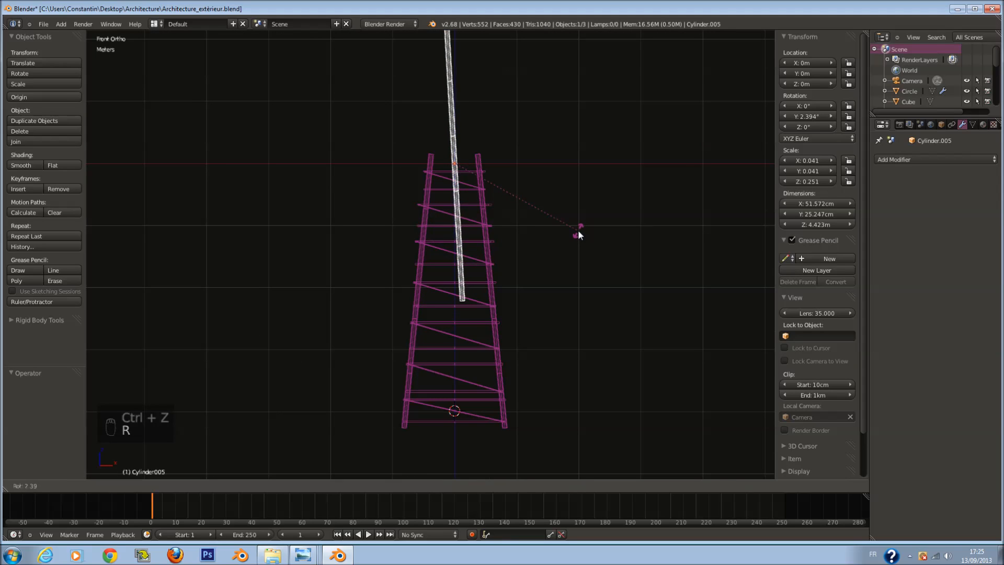
pyautogui.click(577, 236)
pyautogui.scroll(-1, 450, 189)
pyautogui.scroll(1, 450, 188)
pyautogui.press('g')
pyautogui.press('z')
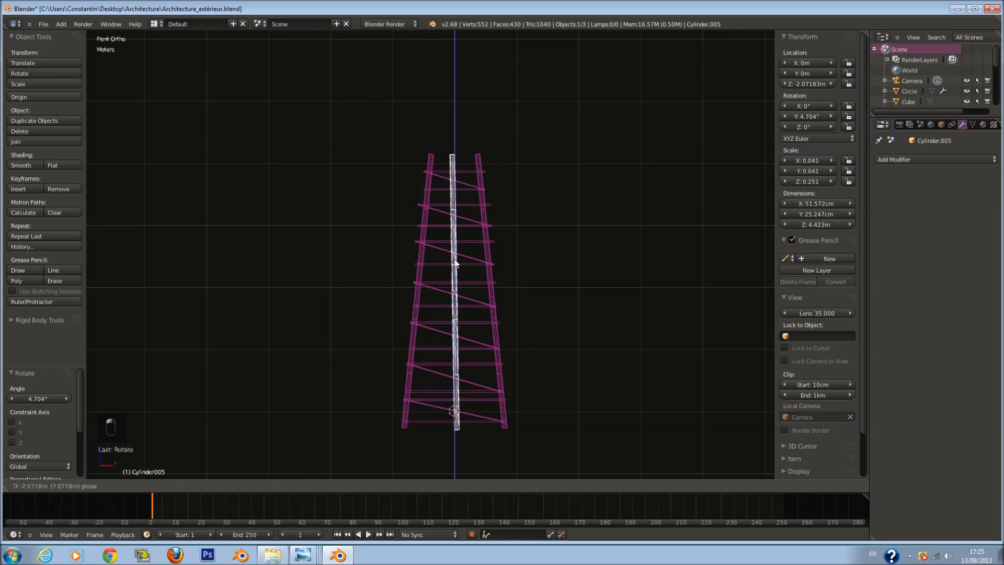
pyautogui.click(456, 262)
# Step: Straighten the third leg in the front view, comparing Y rotations of 5° and 6° and settling on 5°
pyautogui.scroll(2, 573, 250)
pyautogui.press('r')
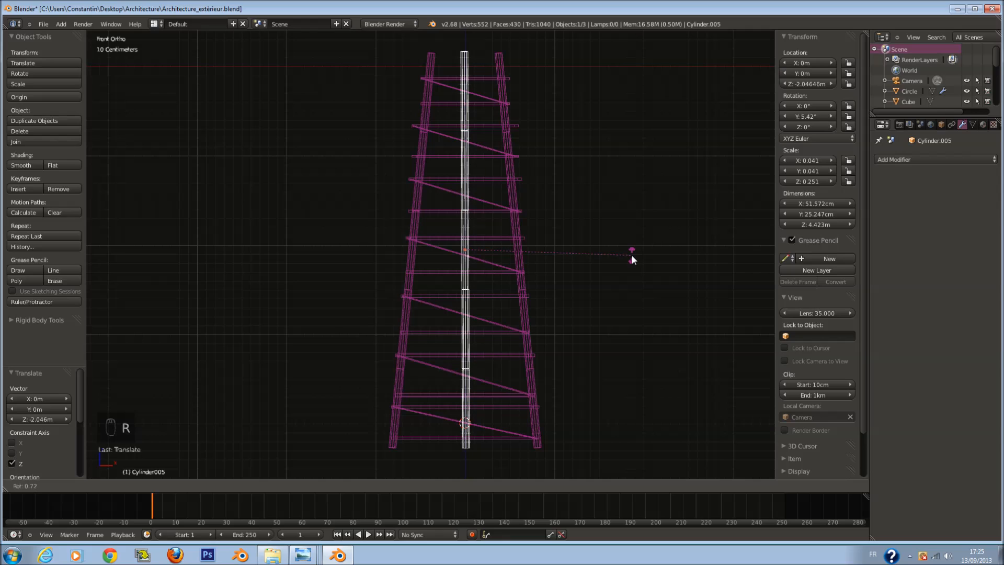
pyautogui.click(632, 256)
pyautogui.click(816, 116)
pyautogui.write('5')
pyautogui.press('Return')
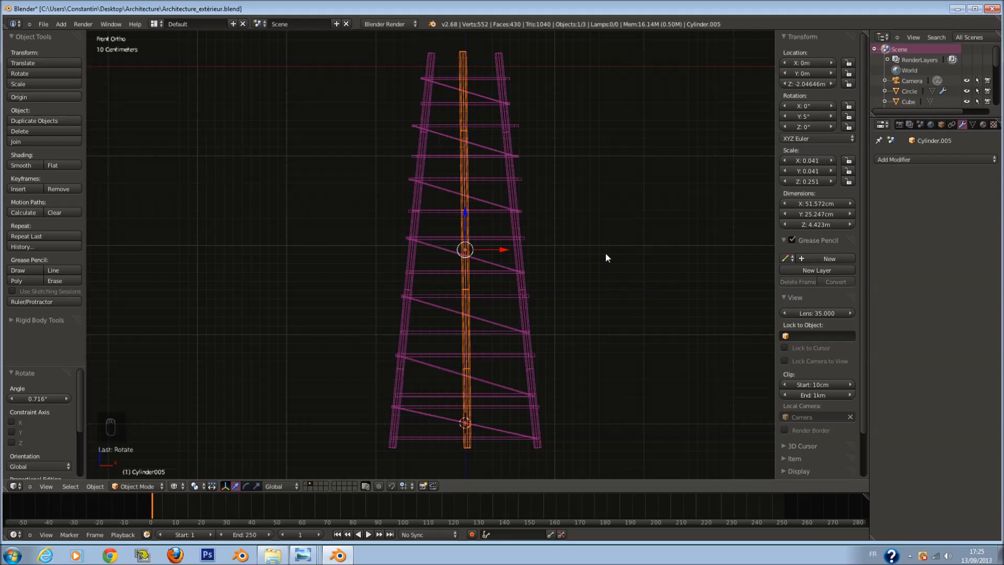
pyautogui.press('Return')
pyautogui.click(816, 118)
pyautogui.write('6')
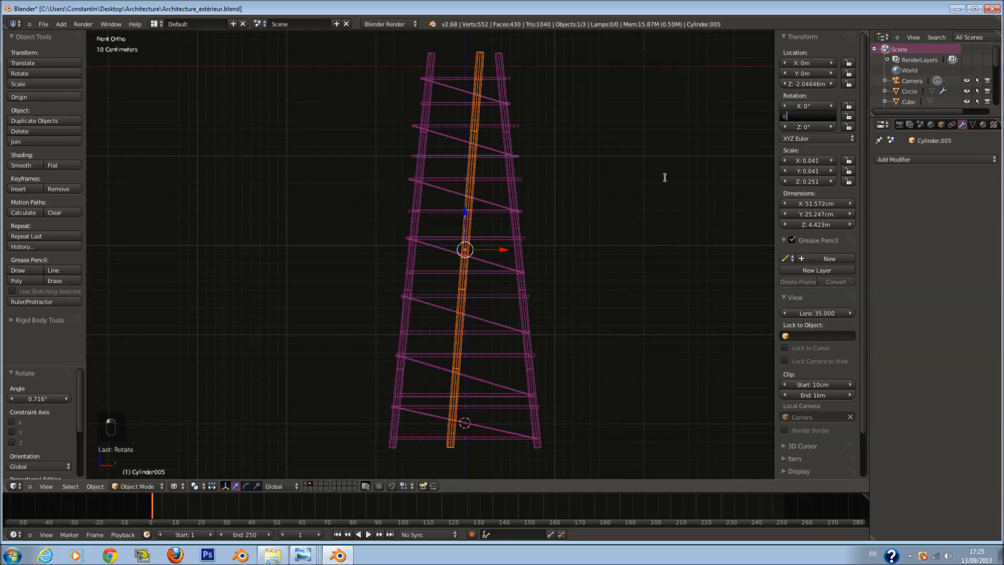
pyautogui.press('Return')
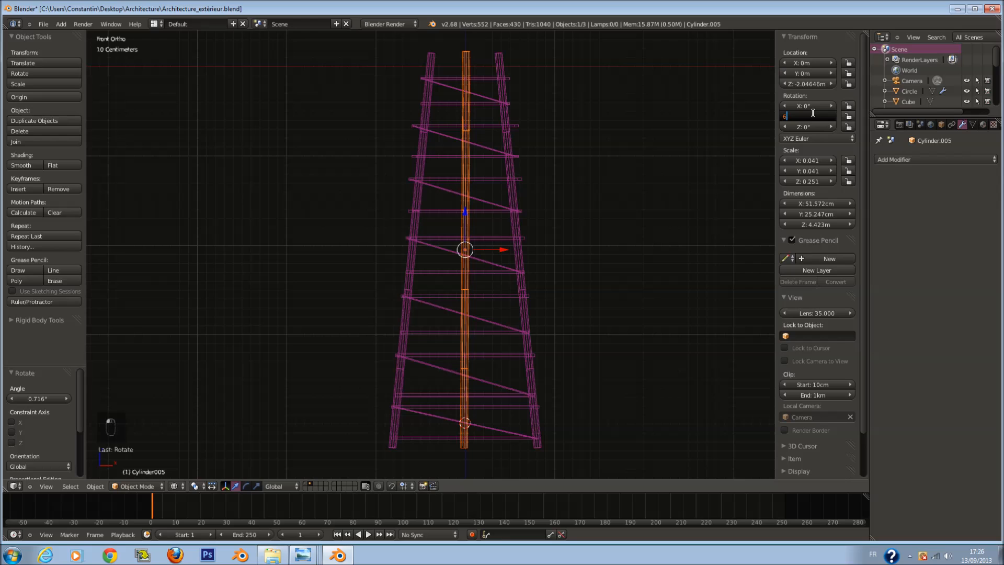
pyautogui.write('5')
pyautogui.press('Return')
pyautogui.hotkey('ctrl', 'a')
pyautogui.click(583, 216)
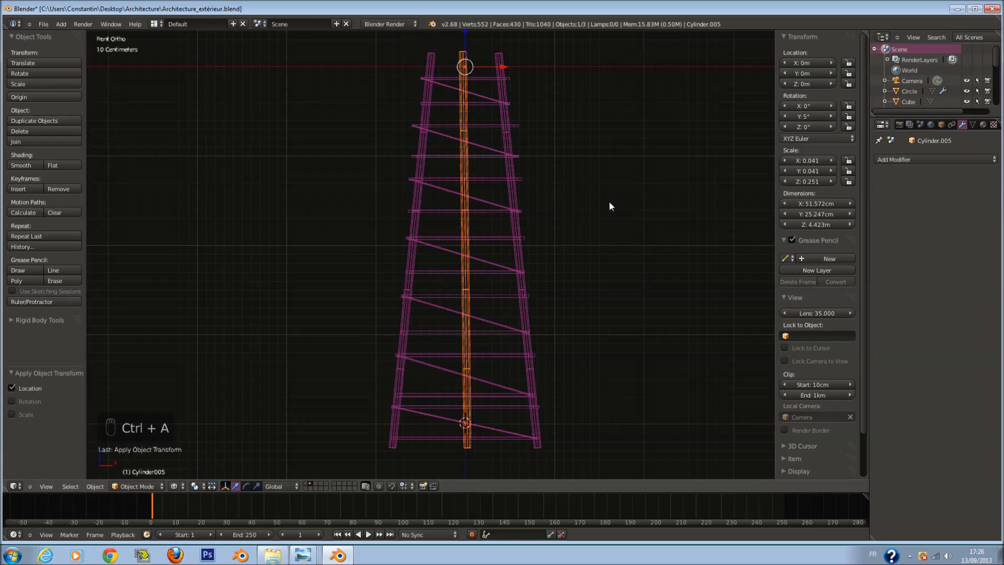
pyautogui.hotkey('ctrl', 'z')
# Step: Apply the third leg's scale, location and rotation, and set its origin to its geometry
pyautogui.hotkey('ctrl', 'a')
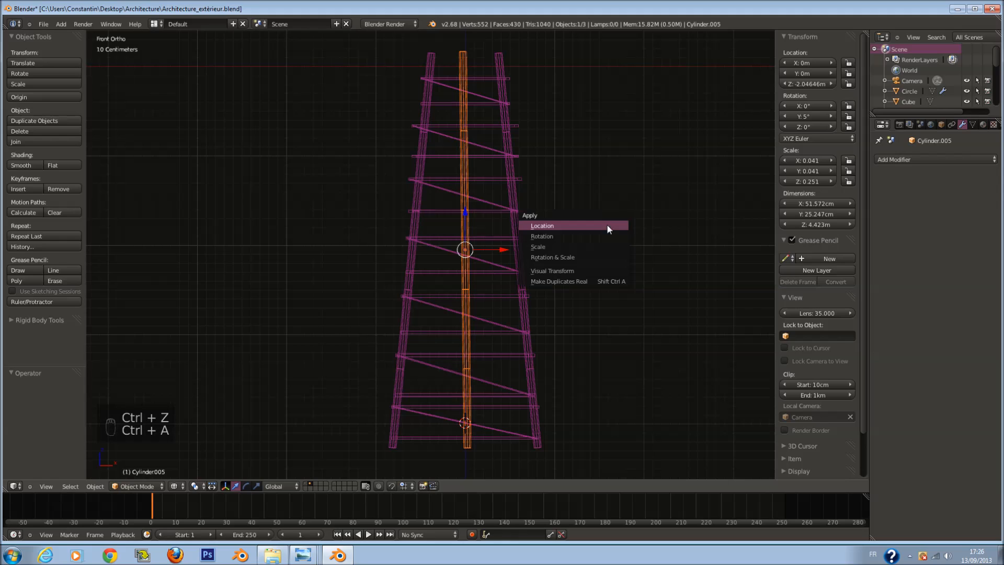
pyautogui.click(601, 247)
pyautogui.hotkey('ctrl', 'a')
pyautogui.click(603, 227)
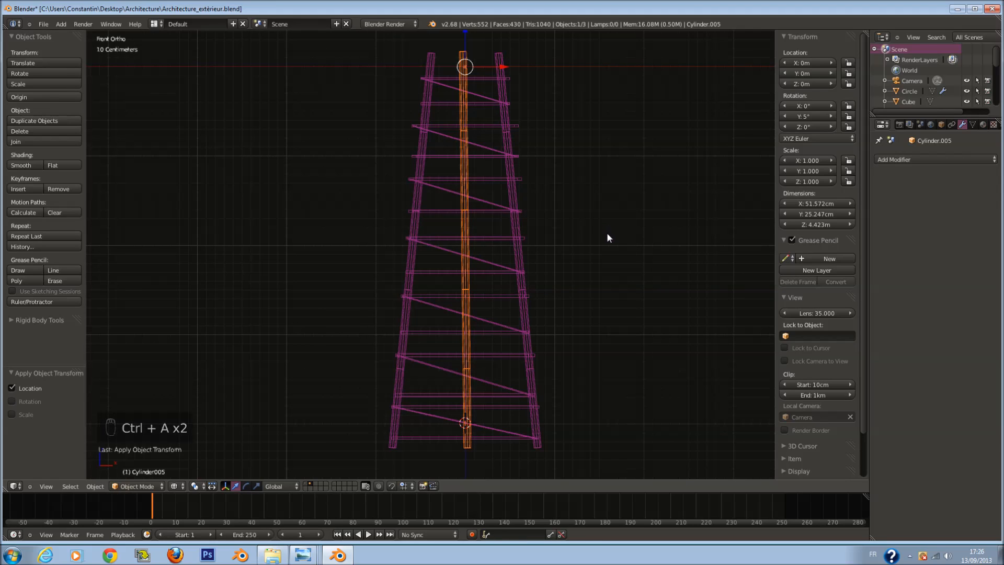
pyautogui.hotkey('ctrl', 'a')
pyautogui.click(666, 207)
pyautogui.click(48, 100)
pyautogui.click(48, 101)
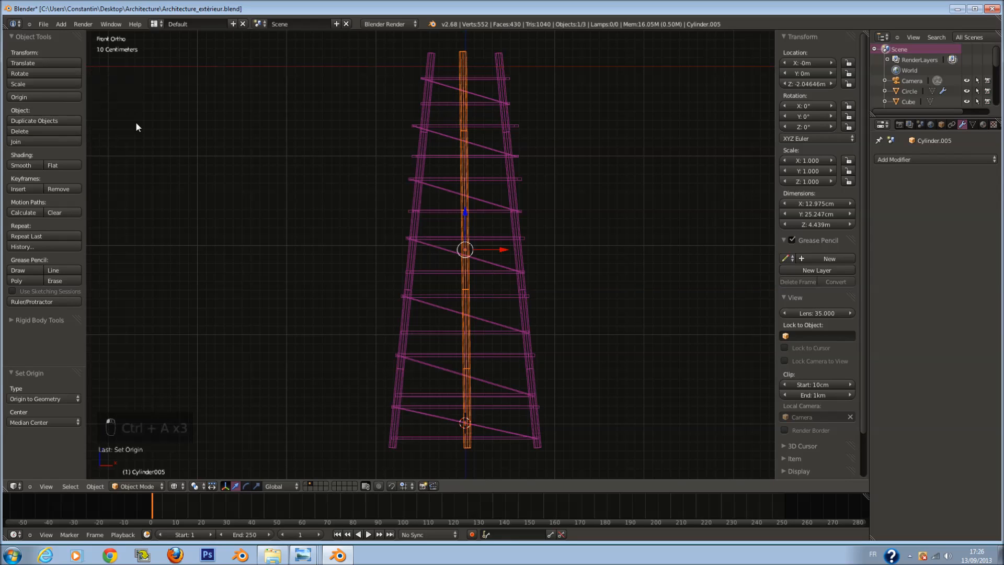
# Step: Select the pair of original legs and apply their Mirror modifier
pyautogui.click(523, 209)
pyautogui.click(523, 208)
pyautogui.click(890, 194)
# Step: Select the third leg, tilt it inward in the side view and move it along Y towards the brace tips
pyautogui.moveTo(471, 219); pyautogui.dragTo(413, 242, button='middle')
pyautogui.rightClick(415, 146)
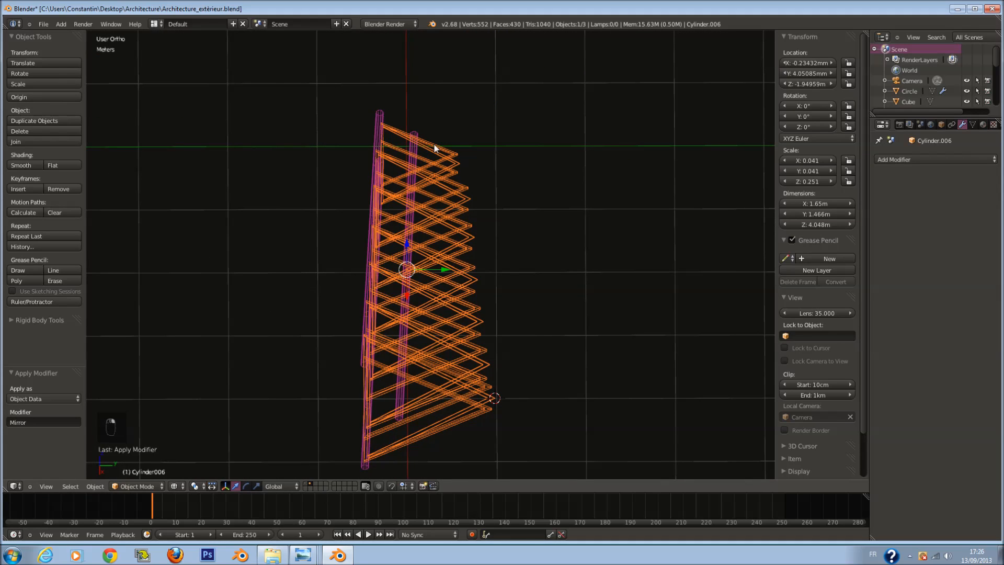
pyautogui.rightClick(419, 153)
pyautogui.press('KP_3')
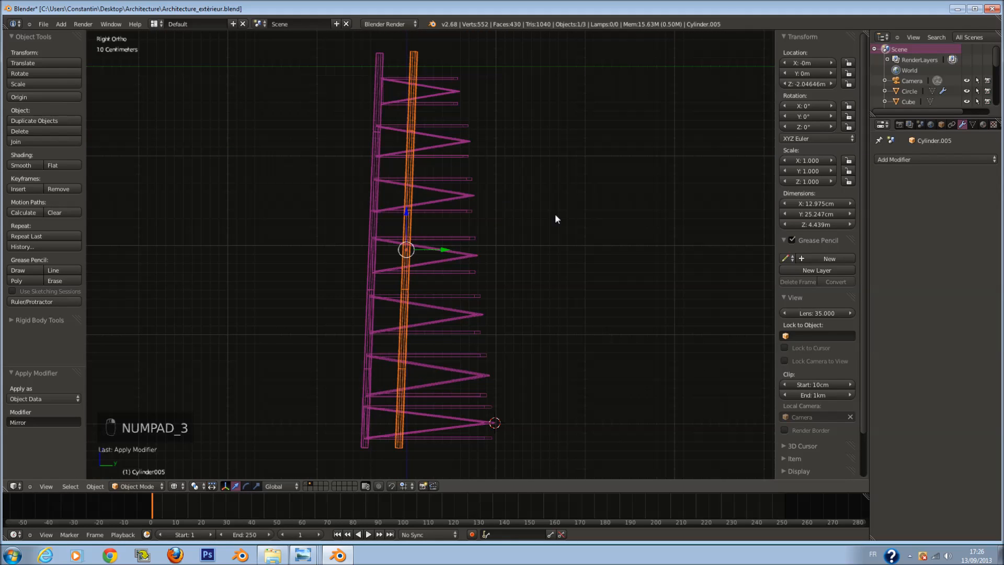
pyautogui.press('r')
pyautogui.click(397, 231)
pyautogui.moveTo(444, 249); pyautogui.dragTo(518, 282)
# Step: Fine-tune the third leg's X rotation to about 8.1° and its Y position to about 78.1 cm along the brace tips
pyautogui.press('r')
pyautogui.click(573, 275)
pyautogui.moveTo(515, 250); pyautogui.dragTo(512, 251)
pyautogui.press('r')
pyautogui.click(548, 273)
pyautogui.moveTo(504, 251); pyautogui.dragTo(528, 252)
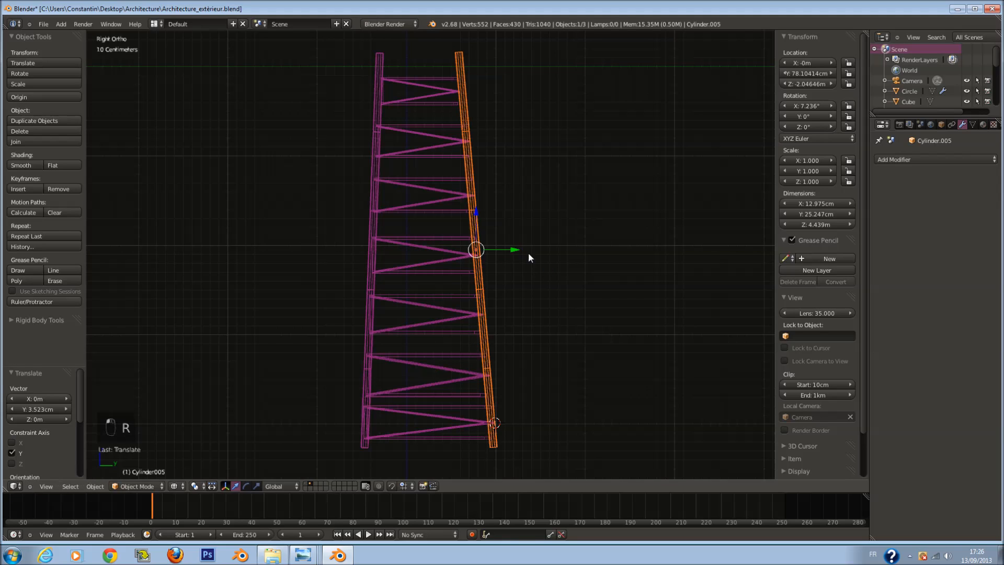
pyautogui.press('r')
pyautogui.click(538, 253)
pyautogui.moveTo(538, 253)
pyautogui.mouseDown(button='middle')
pyautogui.moveTo(504, 258)
pyautogui.moveTo(526, 280)
pyautogui.moveTo(607, 288)
pyautogui.mouseUp(button='middle')
pyautogui.press('z')
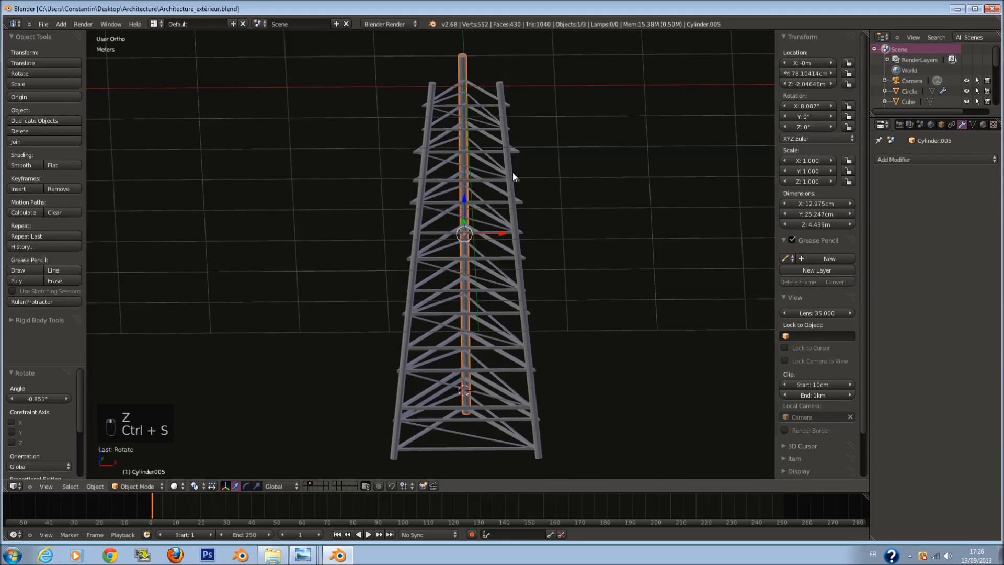
# Step: Join the third leg with the pair of original legs and set the joined object's origin to its geometry
pyautogui.press('KP_1')
pyautogui.keyDown('shift'); pyautogui.scroll(9, 525, 169); pyautogui.keyUp('shift')
pyautogui.keyDown('shift'); pyautogui.rightClick(500, 170); pyautogui.keyUp('shift')
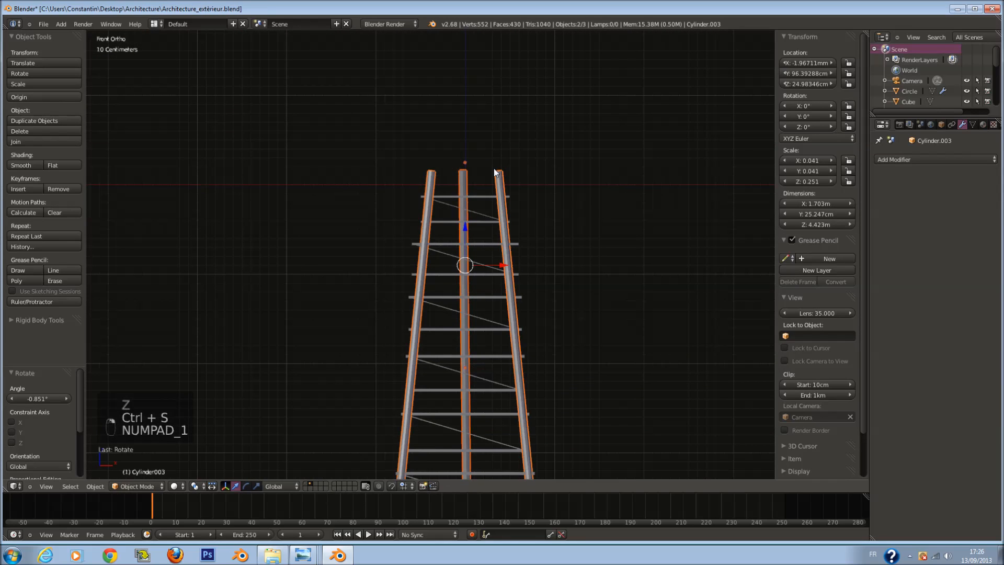
pyautogui.press('z')
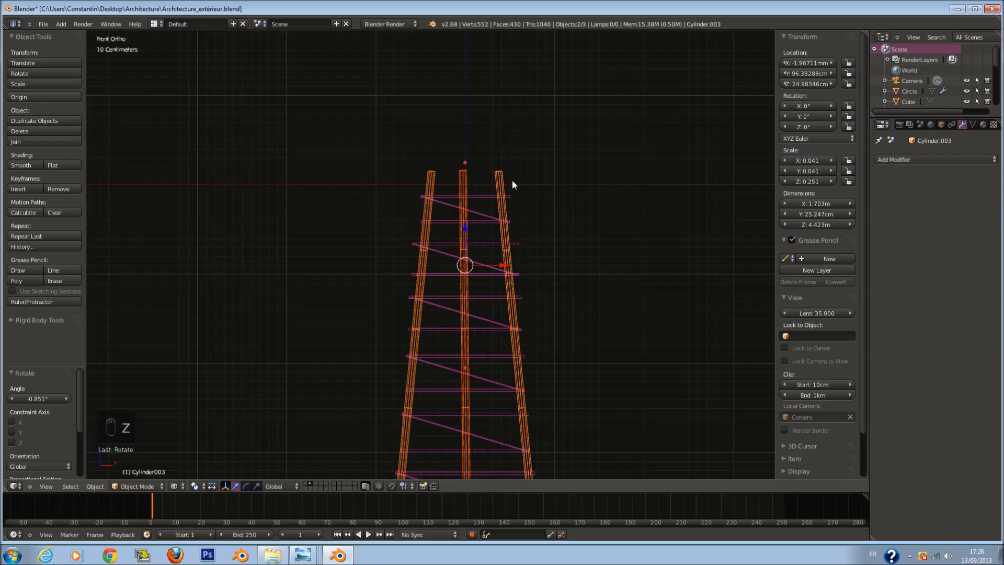
pyautogui.hotkey('ctrl', 'j')
pyautogui.click(39, 93)
pyautogui.click(38, 94)
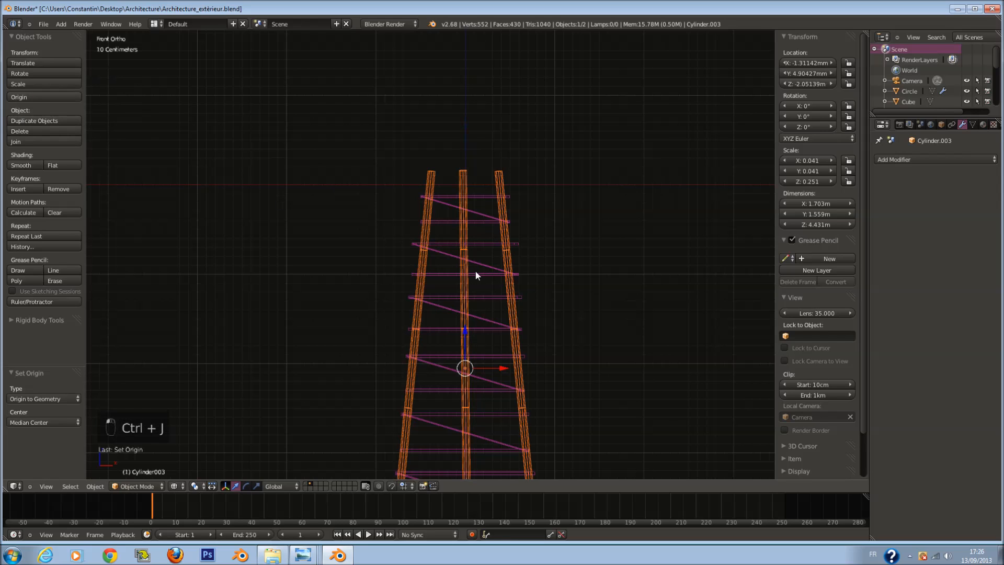
# Step: Select only the brace object and save the scene
pyautogui.press('a')
pyautogui.rightClick(489, 208)
pyautogui.scroll(-3, 489, 208)
pyautogui.hotkey('ctrl', 's')
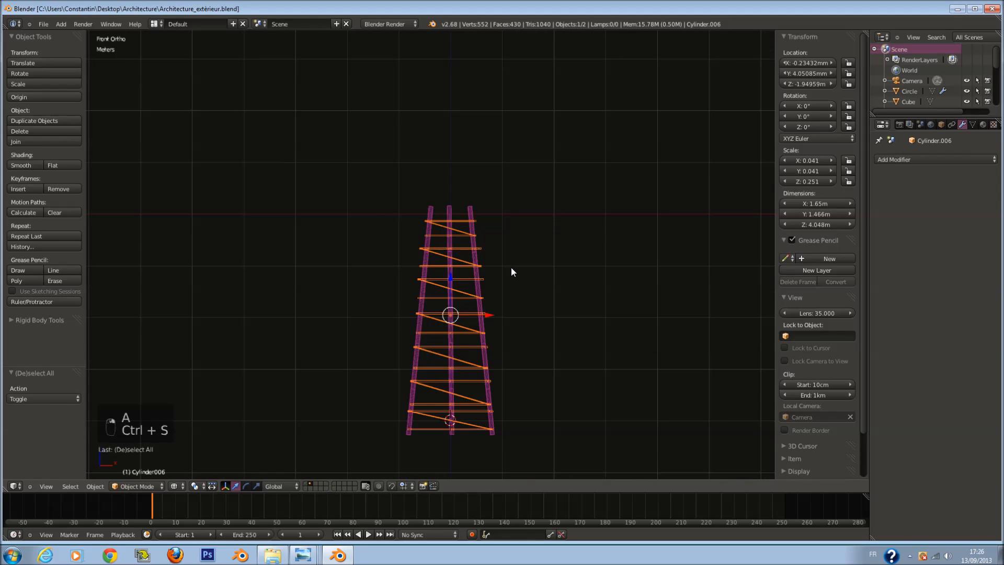
# Step: Enter Edit Mode on the brace object and deselect all its geometry near the tower's top
pyautogui.keyDown('shift'); pyautogui.scroll(-3, 510, 266); pyautogui.keyUp('shift')
pyautogui.scroll(4, 510, 267)
pyautogui.press('Tab')
pyautogui.press('a')
pyautogui.keyDown('shift'); pyautogui.scroll(4, 547, 207); pyautogui.keyUp('shift')
pyautogui.scroll(3, 544, 205)
pyautogui.press('a')
pyautogui.press('a')
# Step: Circle-select the topmost brace module and scale it down so its bars fit between the legs
pyautogui.press('c')
pyautogui.scroll(-3, 439, 224)
pyautogui.rightClick(439, 223)
pyautogui.keyDown('shift'); pyautogui.scroll(3, 439, 223); pyautogui.keyUp('shift')
pyautogui.keyDown('shift'); pyautogui.scroll(2, 440, 221); pyautogui.keyUp('shift')
pyautogui.press('a')
pyautogui.press('a')
pyautogui.press('a')
pyautogui.press('c')
pyautogui.scroll(-5, 446, 169)
pyautogui.scroll(5, 446, 169)
pyautogui.press('c')
pyautogui.scroll(-7, 438, 170)
pyautogui.moveTo(432, 166); pyautogui.dragTo(572, 161)
pyautogui.rightClick(571, 162)
pyautogui.press('s')
pyautogui.click(621, 174)
# Step: Circle-select the second brace module from the top and scale it to about 0.83 to fit between the legs
pyautogui.keyDown('shift'); pyautogui.scroll(-3, 583, 201); pyautogui.keyUp('shift')
pyautogui.press('a')
pyautogui.press('c')
pyautogui.moveTo(404, 221)
pyautogui.mouseDown()
pyautogui.moveTo(500, 239)
pyautogui.moveTo(574, 239)
pyautogui.mouseUp()
pyautogui.rightClick(575, 240)
pyautogui.press('s')
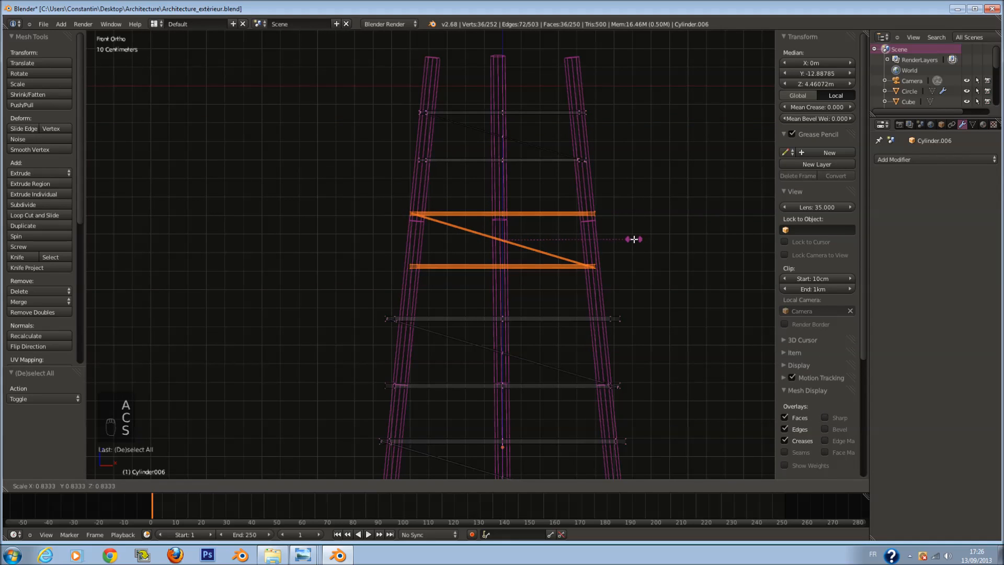
pyautogui.click(631, 239)
# Step: Deselect everything and circle-select the third brace module from the top
pyautogui.keyDown('shift'); pyautogui.scroll(-6, 543, 282); pyautogui.keyUp('shift')
pyautogui.press('a')
pyautogui.press('c')
pyautogui.moveTo(392, 264); pyautogui.dragTo(639, 268)
pyautogui.rightClick(639, 268)
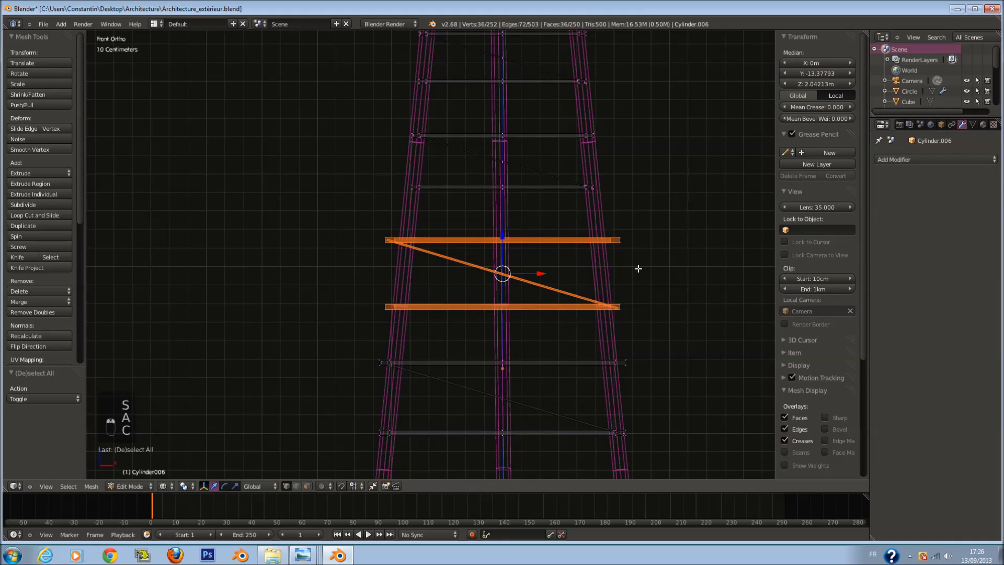
# Step: Try scaling the third brace module down, inspect the fit in solid shading, and undo the scaling
pyautogui.keyDown('shift'); pyautogui.scroll(-5, 638, 269); pyautogui.keyUp('shift')
pyautogui.press('s')
pyautogui.click(629, 265)
pyautogui.press('z')
pyautogui.scroll(-2, 630, 272)
pyautogui.moveTo(630, 273)
pyautogui.mouseDown(button='middle')
pyautogui.moveTo(567, 312)
pyautogui.moveTo(523, 298)
pyautogui.mouseUp(button='middle')
pyautogui.hotkey('ctrl', 'z')
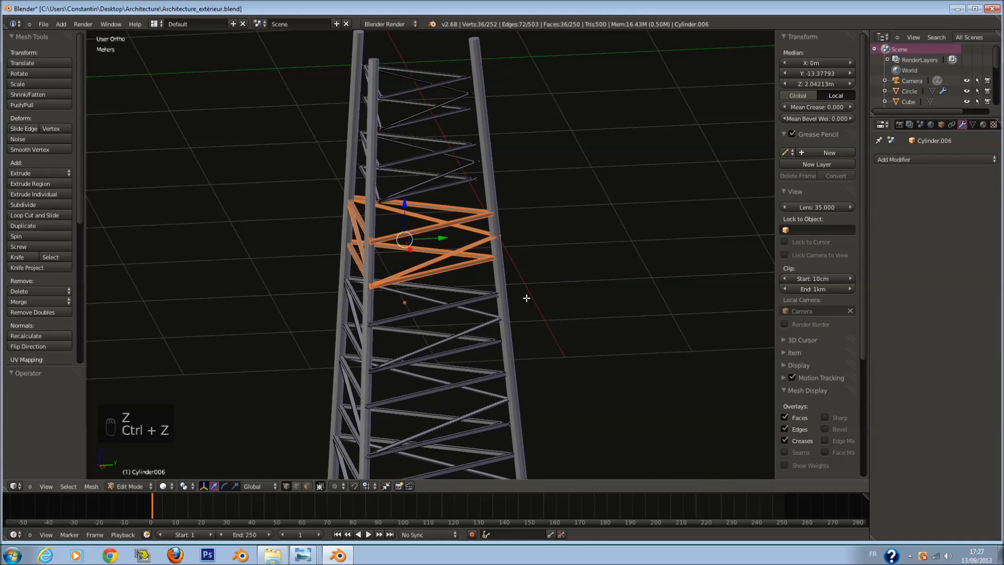
# Step: Scale the selected third brace module from the top down in front view so its bars fit between the legs
pyautogui.press('KP_1')
pyautogui.press('z')
pyautogui.scroll(3, 525, 297)
pyautogui.press('s')
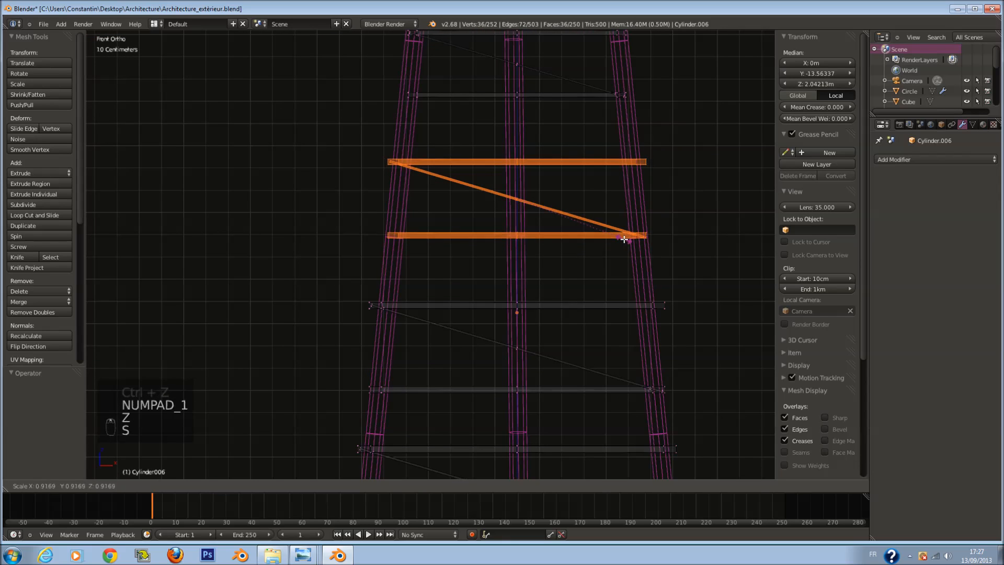
pyautogui.click(617, 240)
# Step: Circle-select the bottommost brace module and scale it down to fit between the legs
pyautogui.scroll(-4, 547, 287)
pyautogui.scroll(2, 471, 335)
pyautogui.press('a')
pyautogui.press('a')
pyautogui.press('a')
pyautogui.press('a')
pyautogui.press('a')
pyautogui.press('c')
pyautogui.moveTo(370, 419); pyautogui.dragTo(594, 420)
pyautogui.rightClick(595, 420)
pyautogui.press('s')
pyautogui.click(674, 390)
# Step: Circle-select the second brace module from the bottom and scale it to about 0.931
pyautogui.keyDown('shift'); pyautogui.scroll(2, 471, 381); pyautogui.keyUp('shift')
pyautogui.scroll(1, 460, 381)
pyautogui.press('a')
pyautogui.press('c')
pyautogui.moveTo(353, 353); pyautogui.dragTo(616, 358)
pyautogui.rightClick(628, 361)
pyautogui.press('s')
pyautogui.click(659, 363)
pyautogui.press('z')
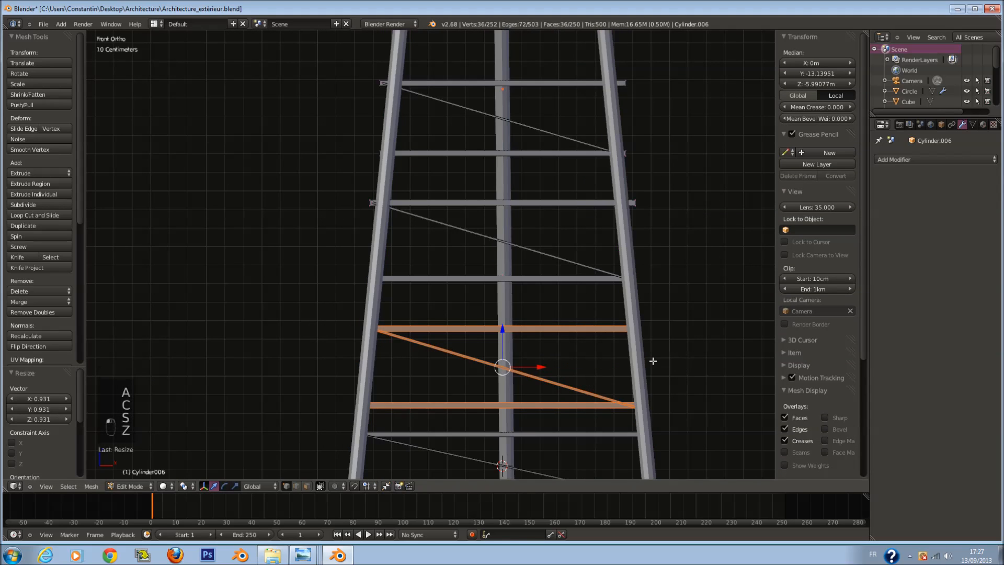
# Step: Circle-select the third brace module from the bottom and scale it down to fit between the legs
pyautogui.keyDown('shift'); pyautogui.scroll(1, 473, 276); pyautogui.keyUp('shift')
pyautogui.scroll(2, 406, 287)
pyautogui.press('z')
pyautogui.press('a')
pyautogui.press('c')
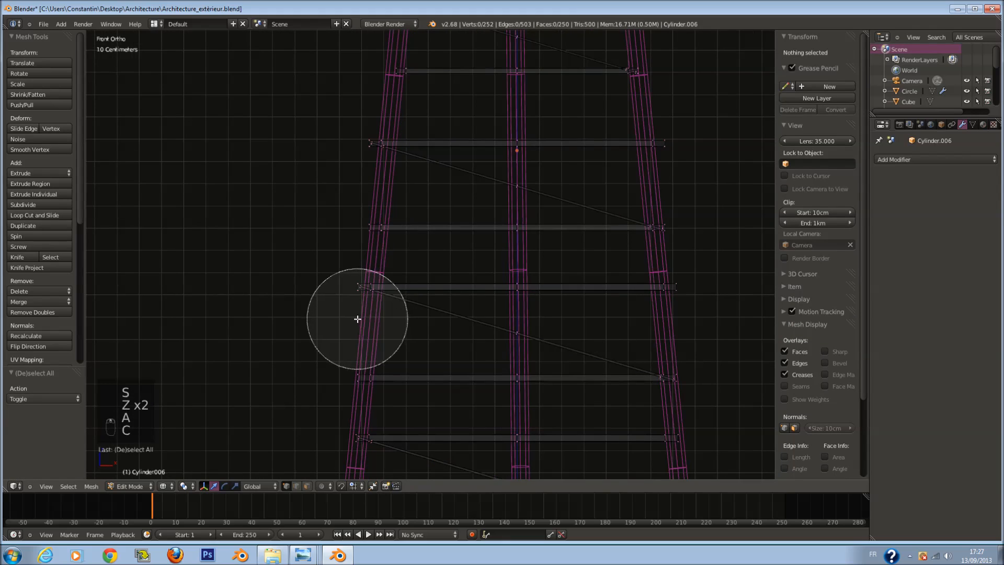
pyautogui.hotkey('ctrl', 'z')
pyautogui.press('a')
pyautogui.press('c')
pyautogui.press('a')
pyautogui.press('c')
pyautogui.moveTo(359, 313)
pyautogui.mouseDown()
pyautogui.moveTo(538, 337)
pyautogui.moveTo(643, 325)
pyautogui.mouseUp()
pyautogui.rightClick(644, 325)
pyautogui.press('c')
pyautogui.rightClick(684, 345)
pyautogui.press('s')
pyautogui.click(695, 339)
pyautogui.press('z')
# Step: Circle-select the middle brace module, fourth from the top, and scale it down to fit between the legs
pyautogui.keyDown('shift'); pyautogui.scroll(5, 691, 337); pyautogui.keyUp('shift')
pyautogui.press('z')
pyautogui.press('a')
pyautogui.press('c')
pyautogui.moveTo(381, 230)
pyautogui.mouseDown()
pyautogui.moveTo(426, 269)
pyautogui.moveTo(567, 236)
pyautogui.mouseUp()
pyautogui.rightClick(567, 235)
pyautogui.press('c')
pyautogui.rightClick(396, 239)
pyautogui.press('s')
pyautogui.click(652, 264)
pyautogui.press('z')
# Step: Return to object mode, inspect the fitted braces from an angle, and save the file
pyautogui.keyDown('shift'); pyautogui.scroll(3, 660, 252); pyautogui.keyUp('shift')
pyautogui.scroll(-5, 664, 259)
pyautogui.press('Tab')
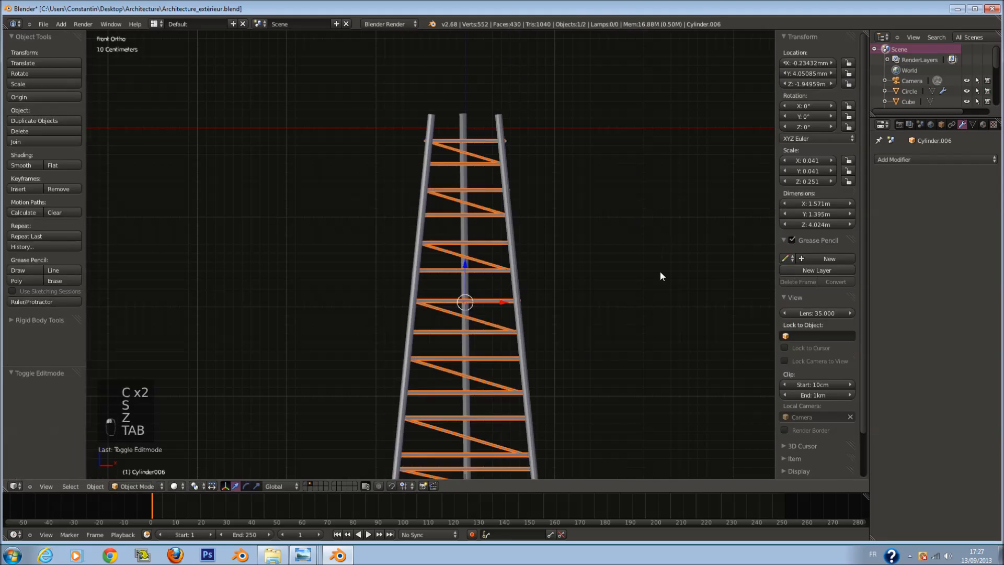
pyautogui.moveTo(660, 276); pyautogui.dragTo(602, 307, button='middle')
pyautogui.hotkey('ctrl', 's')
pyautogui.hotkey('ctrl', 's')
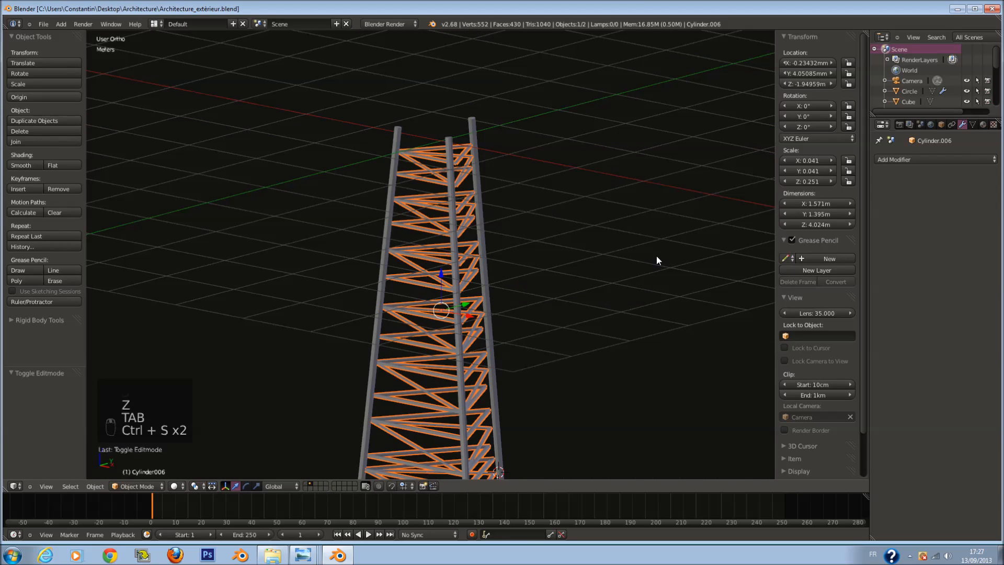
# Step: In side view, move the single rear leg inward along Y by about 5.6 cm to meet the braces, and save the file
pyautogui.press('KP_3')
pyautogui.scroll(-2, 481, 196)
pyautogui.keyDown('shift'); pyautogui.scroll(-2, 479, 201); pyautogui.keyUp('shift')
pyautogui.rightClick(464, 232)
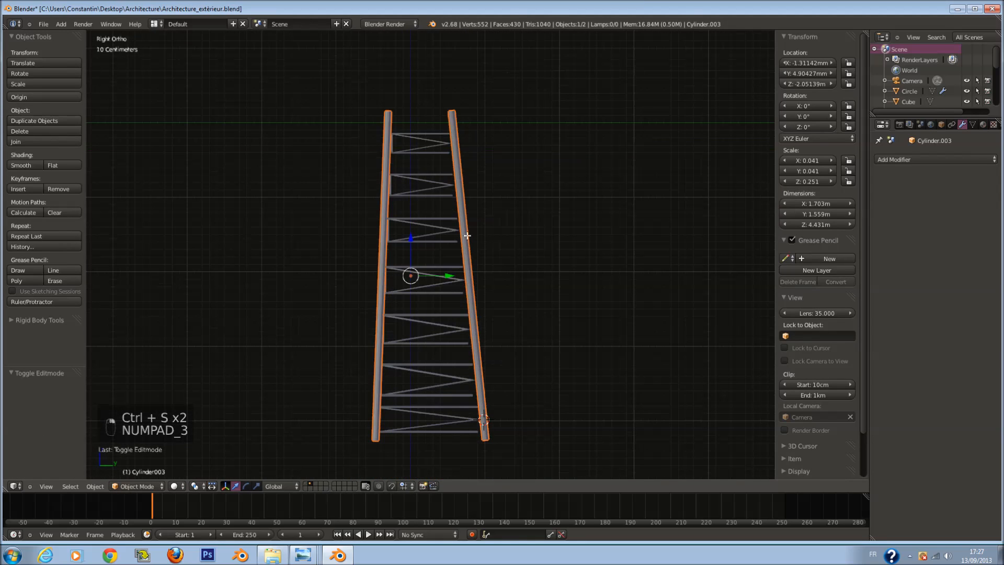
pyautogui.press('Tab')
pyautogui.press('z')
pyautogui.moveTo(501, 278); pyautogui.dragTo(499, 278)
pyautogui.press('z')
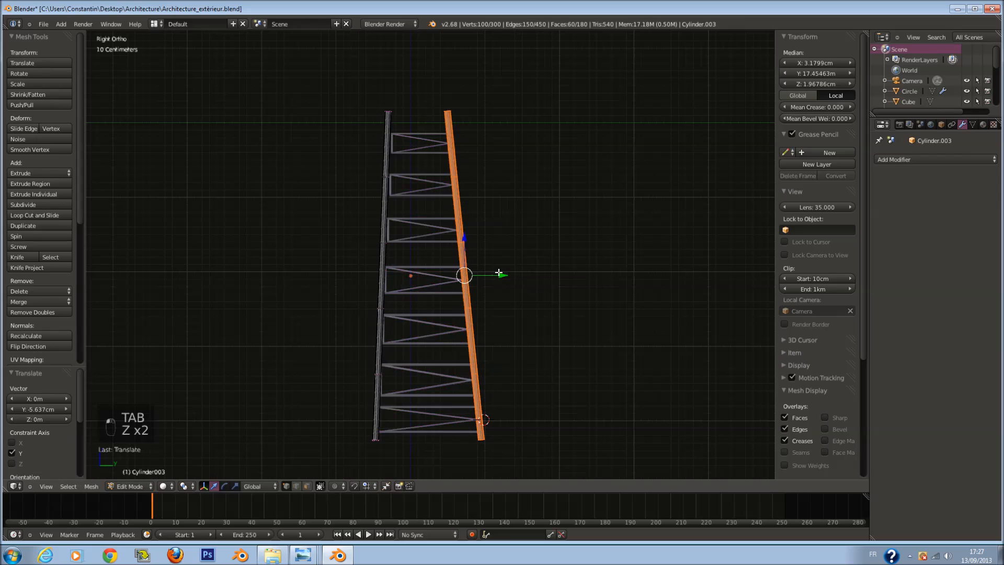
pyautogui.press('Tab')
pyautogui.hotkey('ctrl', 's')
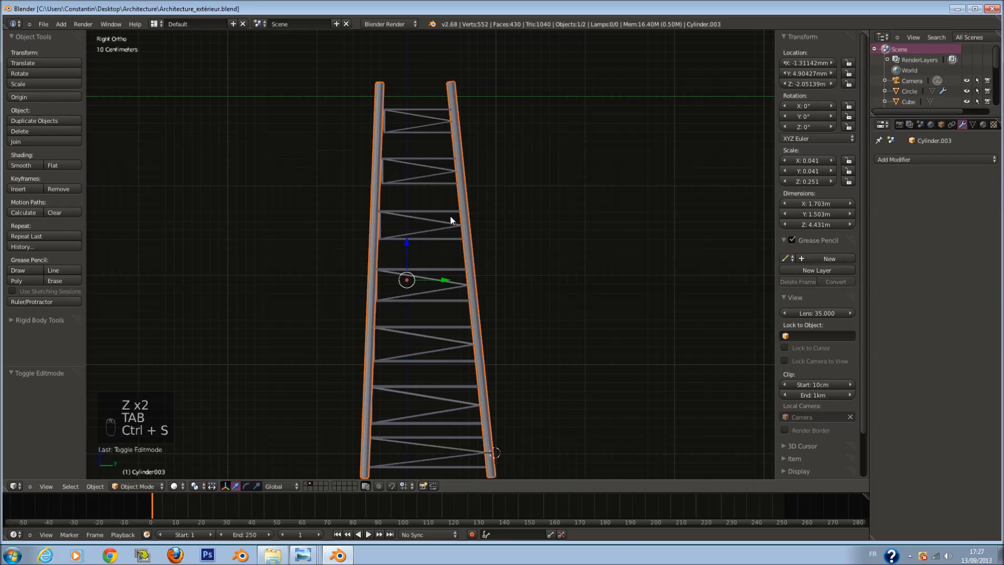
# Step: Circle-select the other two legs in side view, shift them slightly inward along Y to meet the braces, and save
pyautogui.press('Tab')
pyautogui.press('z')
pyautogui.press('a')
pyautogui.press('a')
pyautogui.press('a')
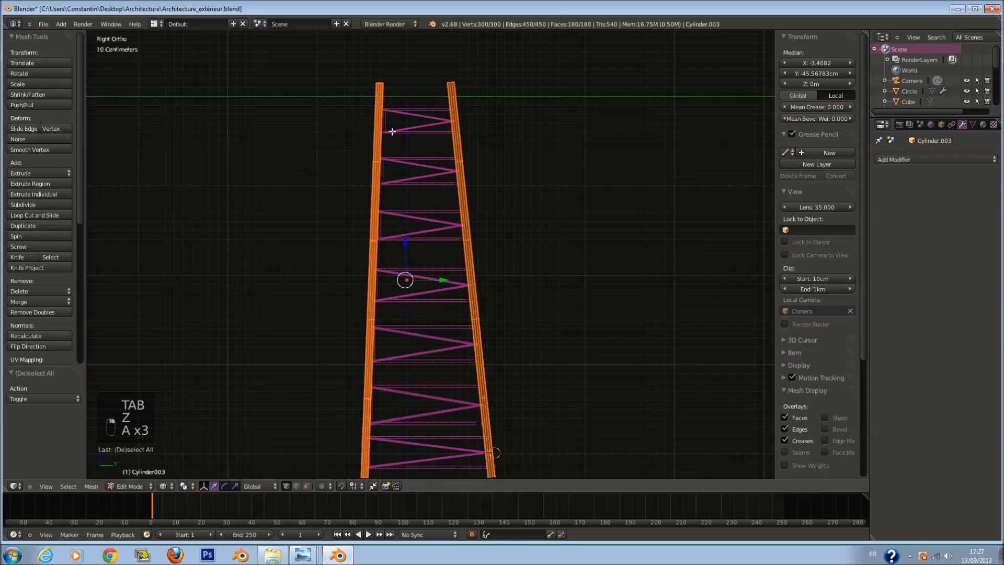
pyautogui.press('a')
pyautogui.press('c')
pyautogui.moveTo(376, 79); pyautogui.dragTo(352, 433)
pyautogui.rightClick(413, 279)
pyautogui.moveTo(410, 280); pyautogui.dragTo(413, 281)
pyautogui.press('z')
pyautogui.moveTo(413, 280)
pyautogui.mouseDown(button='middle')
pyautogui.moveTo(457, 260)
pyautogui.moveTo(493, 274)
pyautogui.moveTo(398, 251)
pyautogui.mouseUp(button='middle')
pyautogui.press('Tab')
pyautogui.hotkey('ctrl', 's')
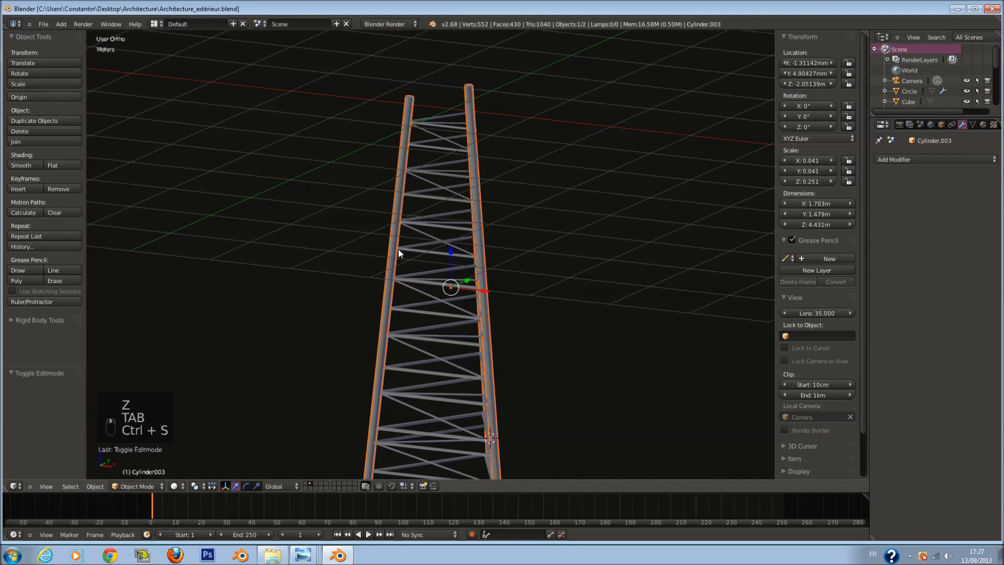
# Step: Join the legs and the braces into one tower object and save the file
pyautogui.press('KP_1')
pyautogui.scroll(3, 401, 249)
pyautogui.keyDown('shift'); pyautogui.scroll(3, 576, 174); pyautogui.keyUp('shift')
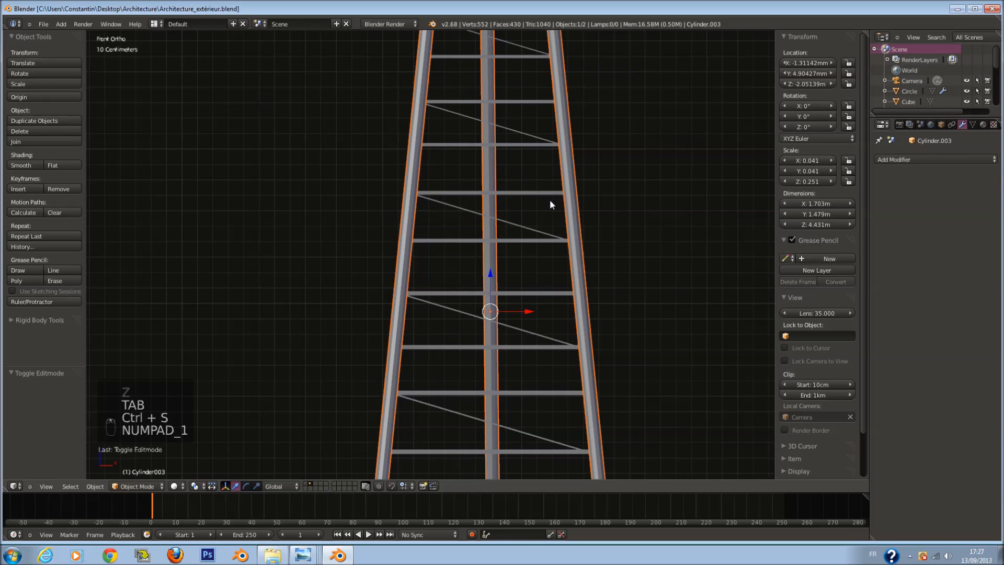
pyautogui.rightClick(542, 220)
pyautogui.hotkey('ctrl', 'j')
pyautogui.hotkey('ctrl', 's')
# Step: Select the whole tower mesh, save, remove its duplicate vertices, and return to object mode
pyautogui.press('Tab')
pyautogui.press('a')
pyautogui.press('a')
pyautogui.press('a')
pyautogui.press('a')
pyautogui.hotkey('ctrl', 's')
pyautogui.click(51, 313)
pyautogui.scroll(2, 416, 202)
pyautogui.keyDown('shift'); pyautogui.scroll(1, 473, 172); pyautogui.keyUp('shift')
pyautogui.scroll(2, 478, 135)
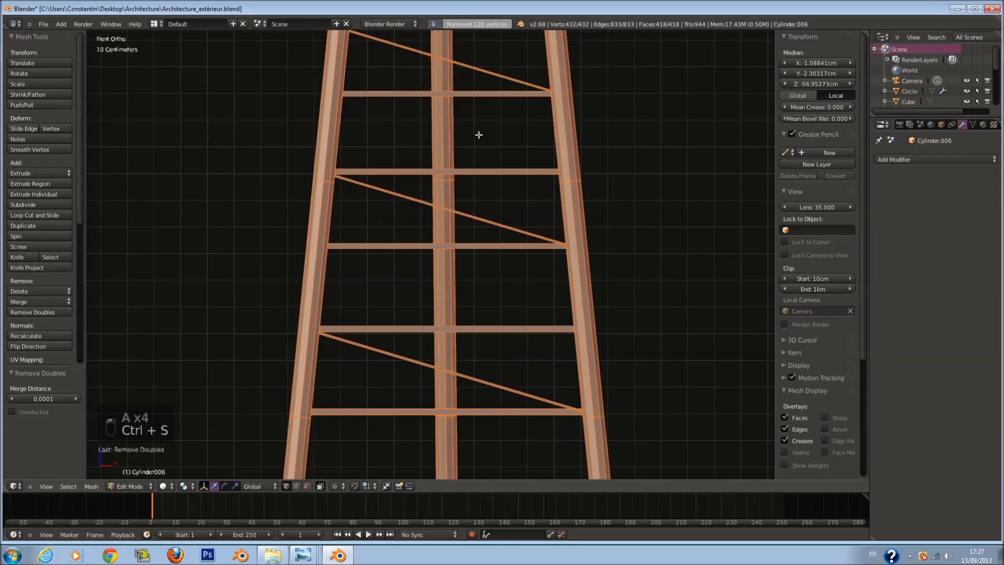
pyautogui.scroll(-4, 479, 135)
pyautogui.moveTo(478, 135); pyautogui.dragTo(450, 153, button='middle')
pyautogui.scroll(3, 445, 178)
pyautogui.press('Tab')
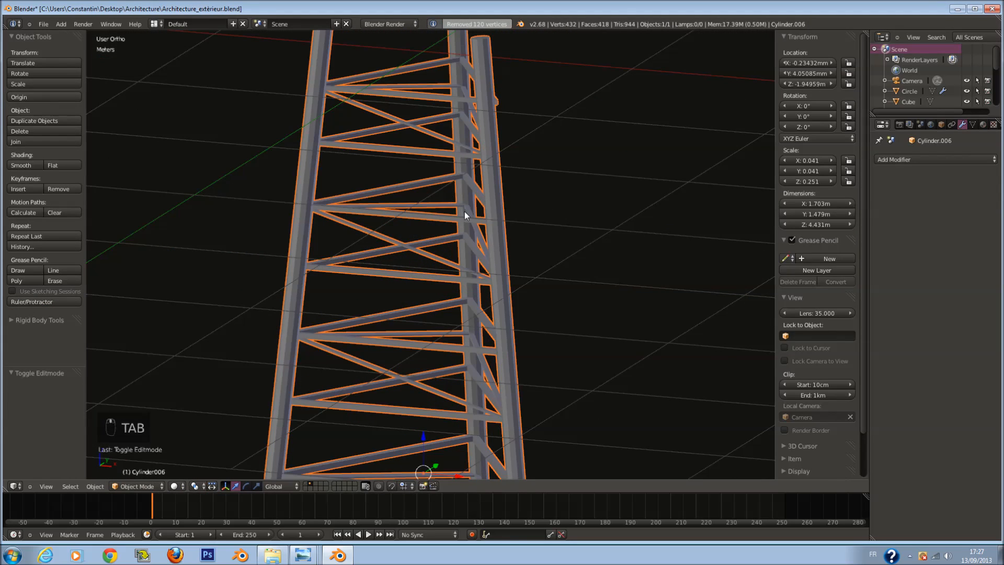
# Step: Add a Subdivision Surface modifier to the tower and raise its view subdivisions to 2
pyautogui.hotkey('ctrl', '1')
pyautogui.moveTo(464, 211); pyautogui.dragTo(485, 302, button='middle')
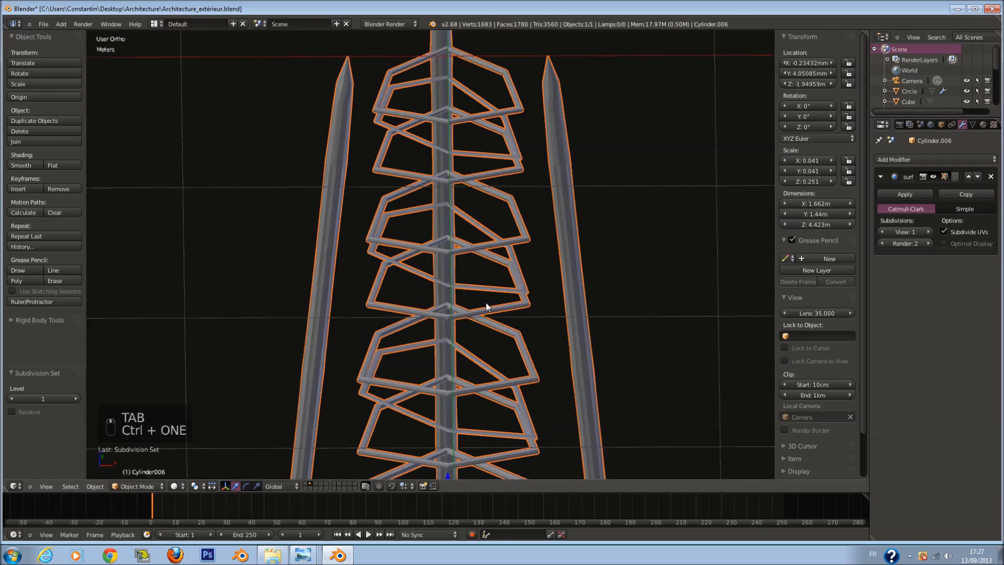
pyautogui.scroll(2, 485, 302)
pyautogui.click(929, 233)
pyautogui.scroll(-3, 458, 251)
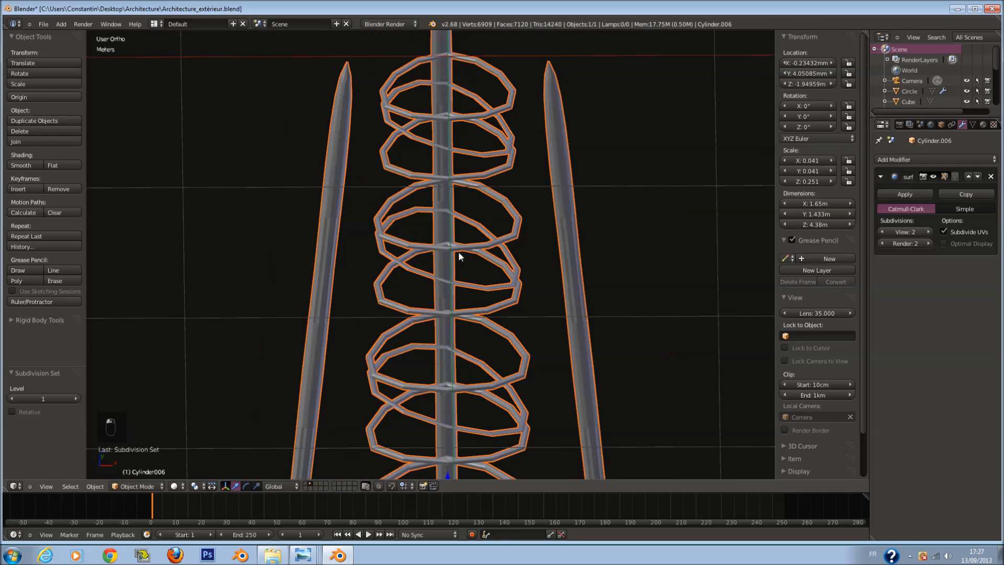
# Step: Select the entire tower mesh in edit mode and mark all its edges as sharp
pyautogui.press('Tab')
pyautogui.press('a')
pyautogui.press('a')
pyautogui.hotkey('ctrl', 'r')
pyautogui.press('a')
pyautogui.press('a')
pyautogui.press('a')
pyautogui.press('a')
pyautogui.press('a')
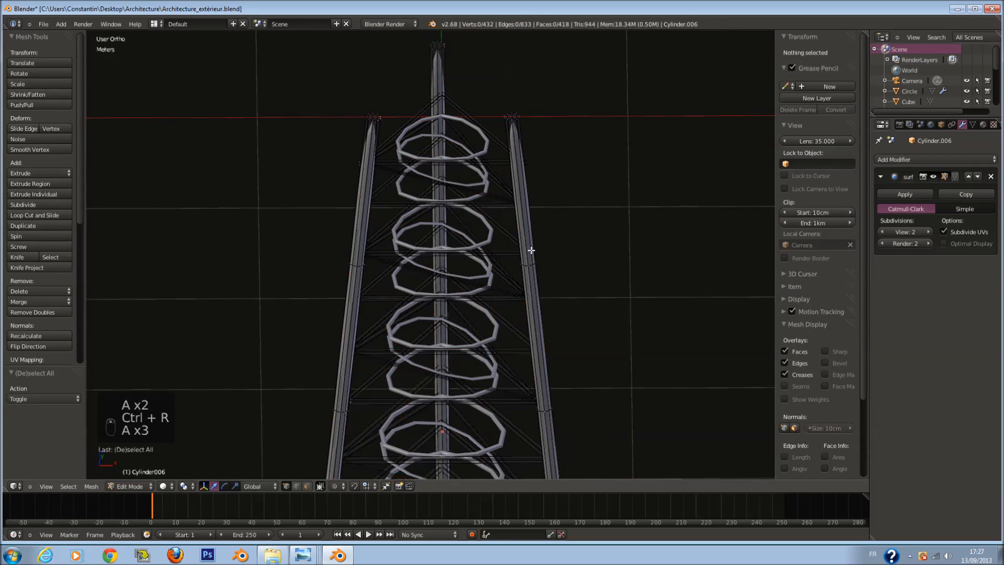
pyautogui.scroll(-5, 506, 281)
pyautogui.moveTo(504, 282); pyautogui.dragTo(491, 281, button='middle')
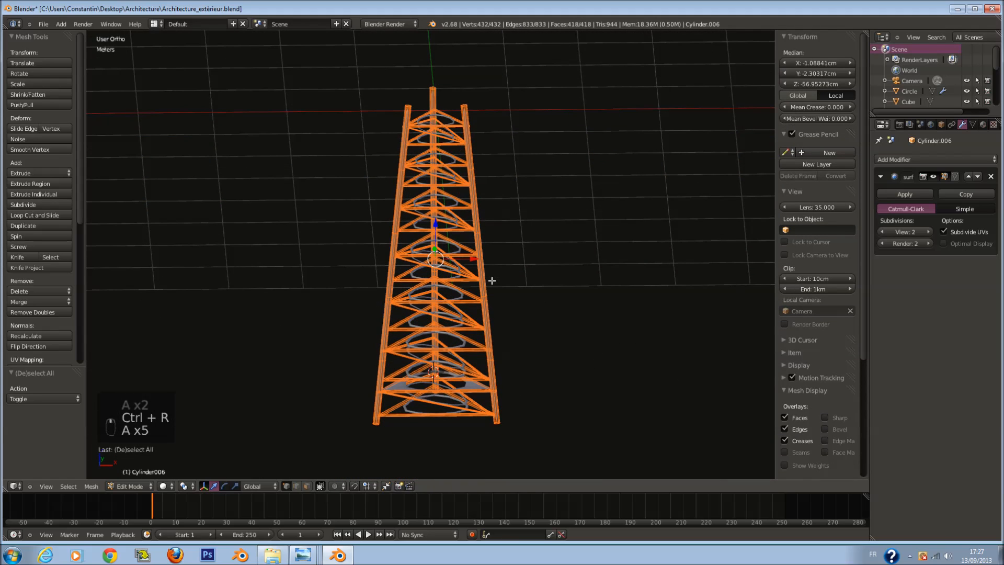
pyautogui.hotkey('ctrl', 'e')
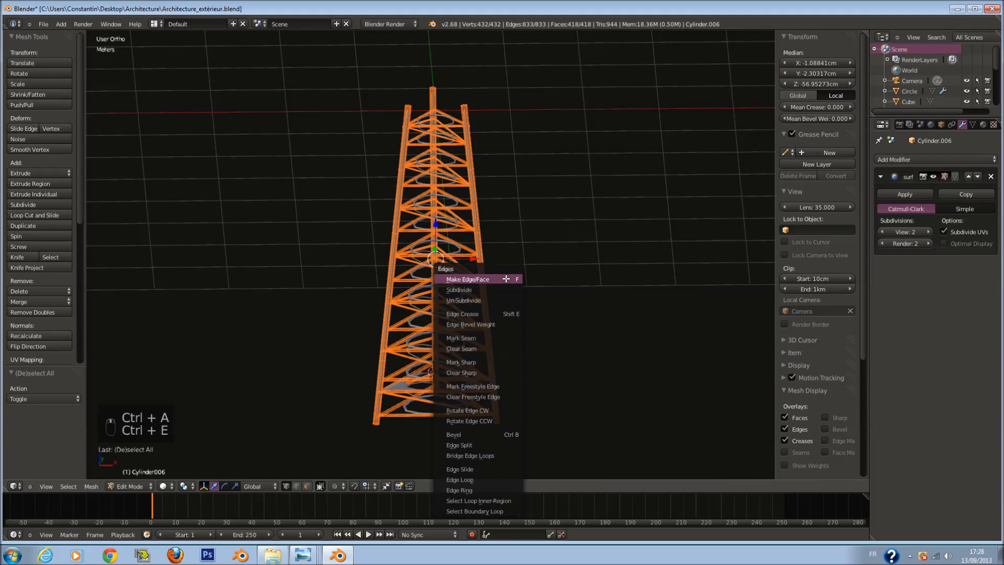
pyautogui.click(504, 360)
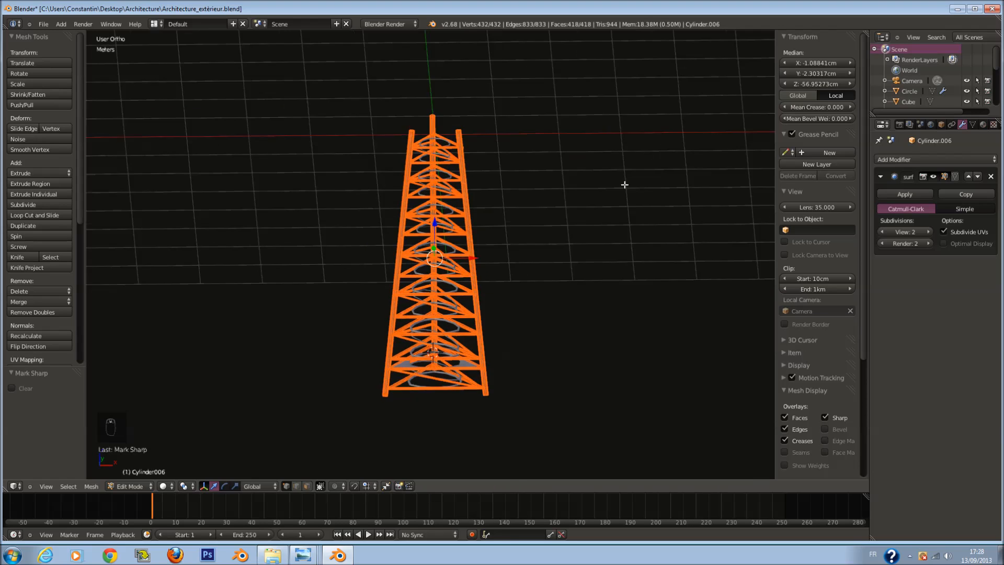
# Step: Crease all the tower's edges to 1.000, return to object mode, and save the file
pyautogui.scroll(2, 570, 265)
pyautogui.hotkey('ctrl', 'e')
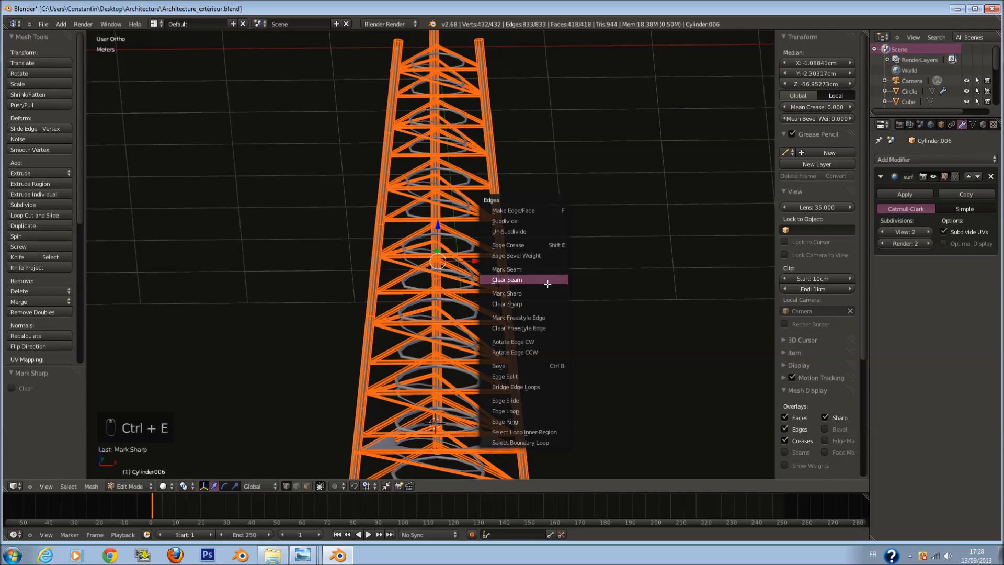
pyautogui.click(537, 245)
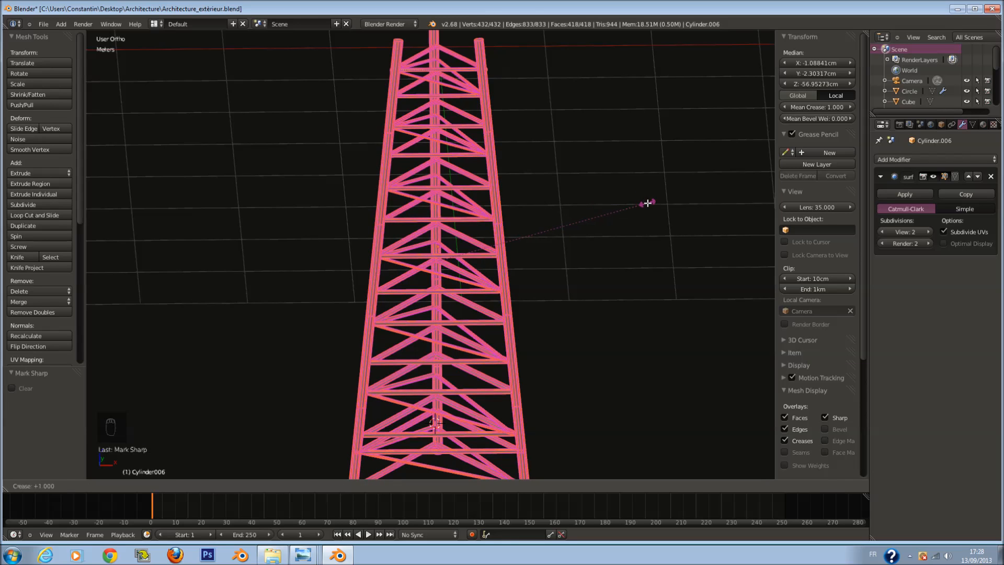
pyautogui.click(647, 202)
pyautogui.press('Tab')
pyautogui.scroll(3, 500, 302)
pyautogui.scroll(5, 488, 281)
pyautogui.press('a')
pyautogui.press('a')
pyautogui.hotkey('ctrl', 's')
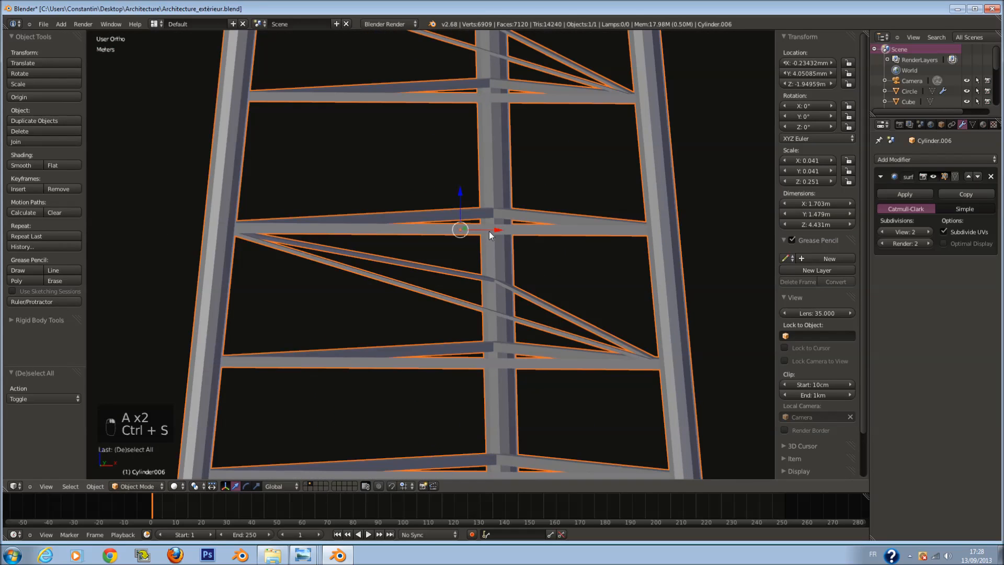
# Step: Apply smooth shading to the tower and inspect it from another angle
pyautogui.press('Tab')
pyautogui.press('Tab')
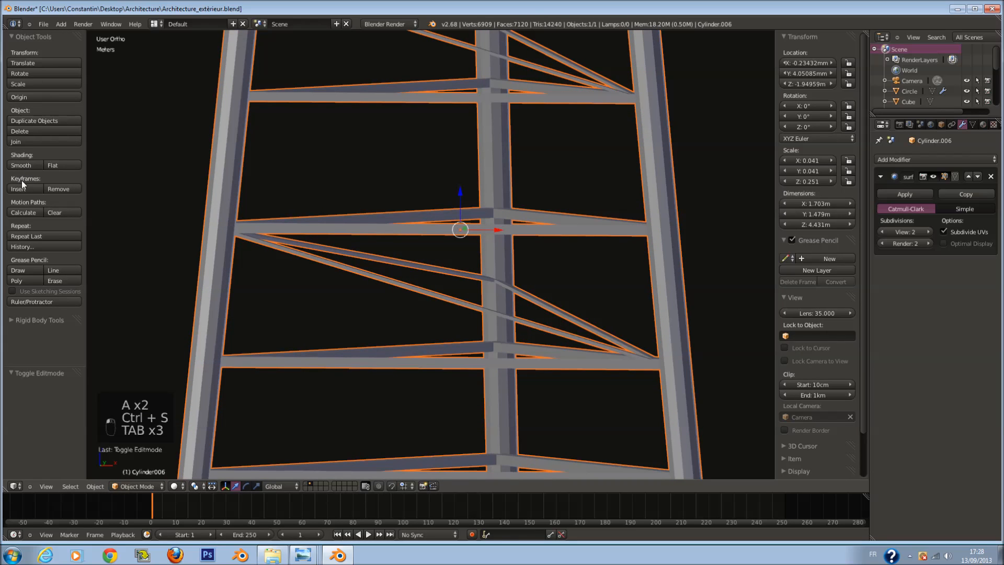
pyautogui.click(29, 165)
pyautogui.moveTo(315, 223)
pyautogui.mouseDown(button='middle')
pyautogui.moveTo(407, 244)
pyautogui.moveTo(423, 268)
pyautogui.moveTo(540, 257)
pyautogui.mouseUp(button='middle')
# Step: Set the mean crease of the whole tower mesh to 0.9 and inspect the tower in object mode
pyautogui.press('Tab')
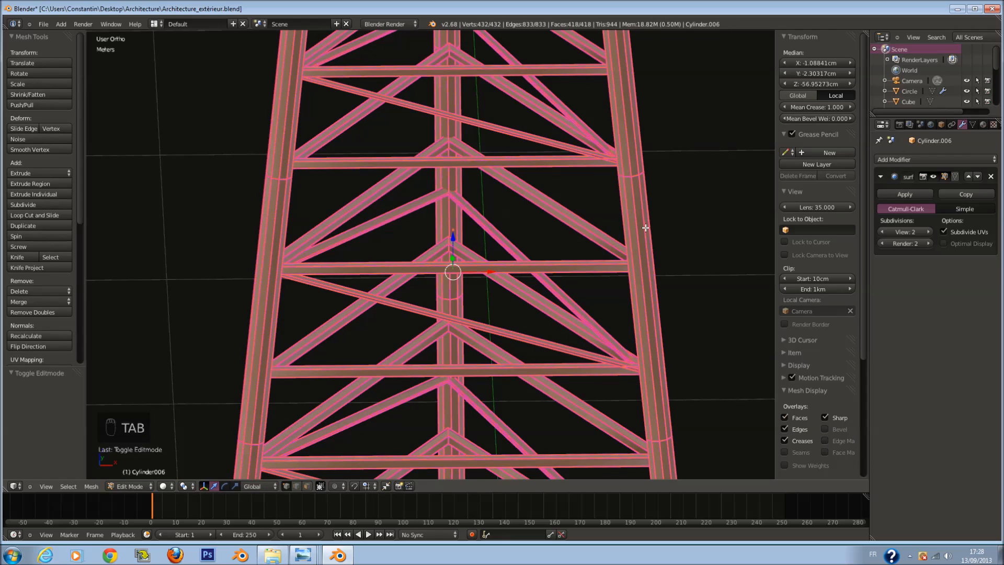
pyautogui.hotkey('ctrl', 'e')
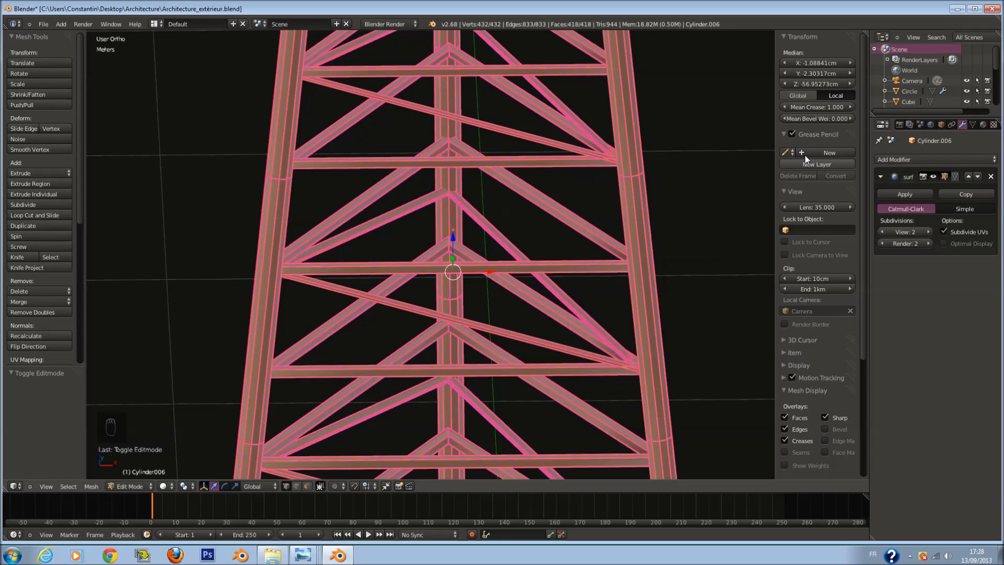
pyautogui.click(821, 108)
pyautogui.press('BackSpace')
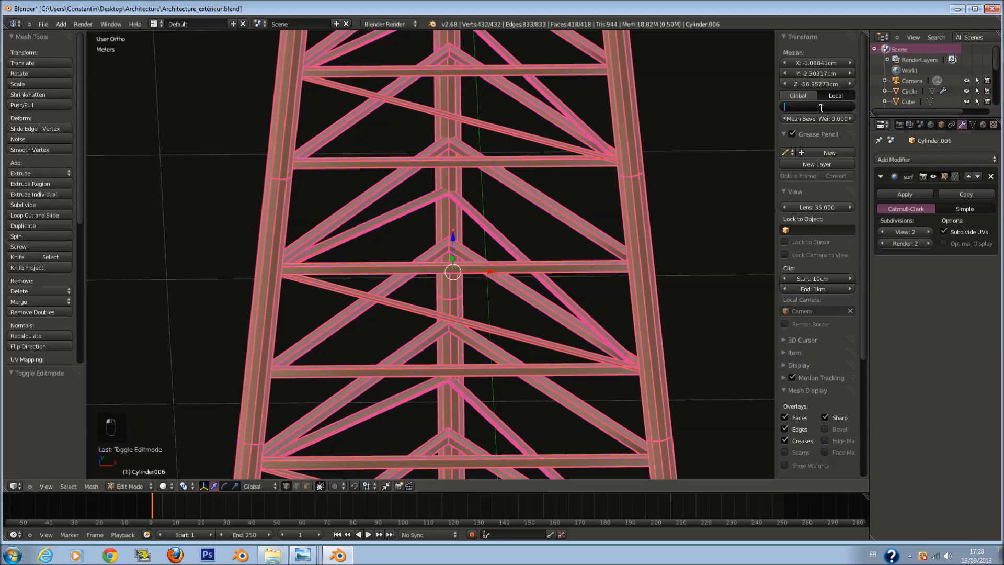
pyautogui.write('9')
pyautogui.press('Return')
pyautogui.press('Tab')
pyautogui.scroll(-3, 662, 201)
pyautogui.press('a')
pyautogui.press('a')
pyautogui.moveTo(536, 257); pyautogui.dragTo(460, 235, button='middle')
# Step: Lower the Subdivision Surface modifier's view subdivisions to 0 and save the file
pyautogui.click(882, 232)
pyautogui.click(881, 232)
pyautogui.hotkey('ctrl', 's')
pyautogui.press('KP_1')
pyautogui.scroll(-4, 608, 283)
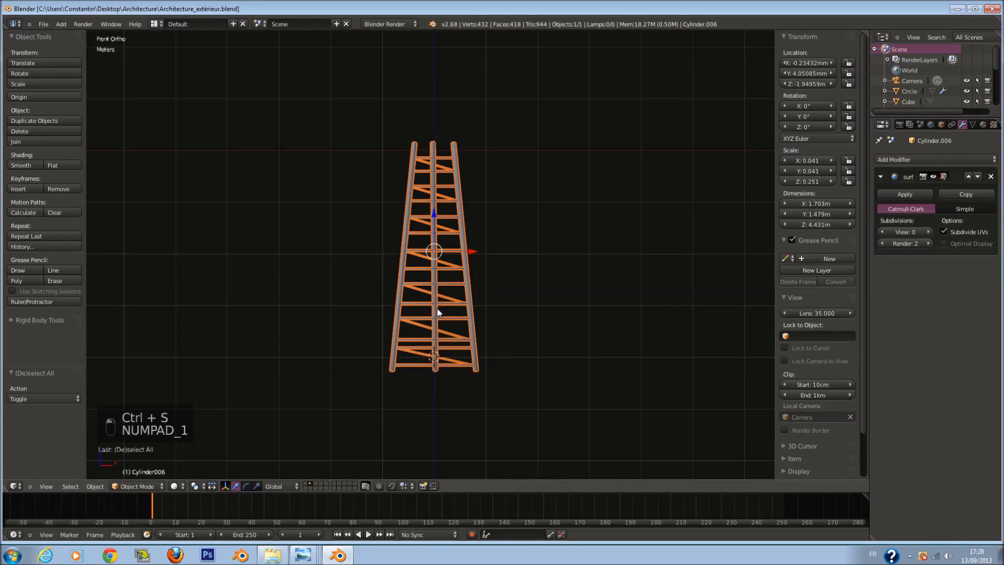
pyautogui.scroll(2, 429, 329)
pyautogui.hotkey('ctrl', 's')
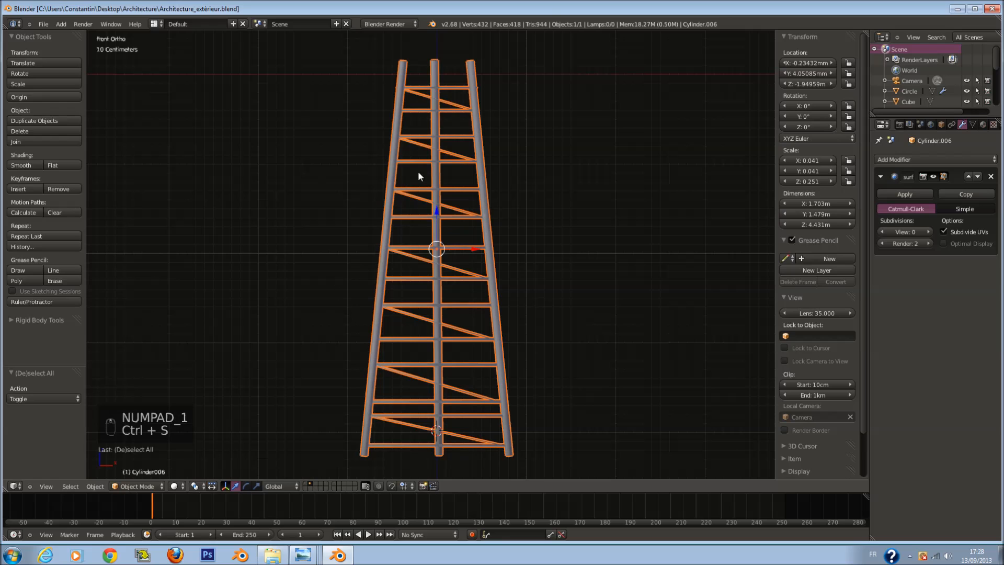
# Step: Select the uppermost pair of horizontal brace rings with their diagonal in the tower mesh and scale them to 0.971
pyautogui.press('Tab')
pyautogui.scroll(3, 419, 176)
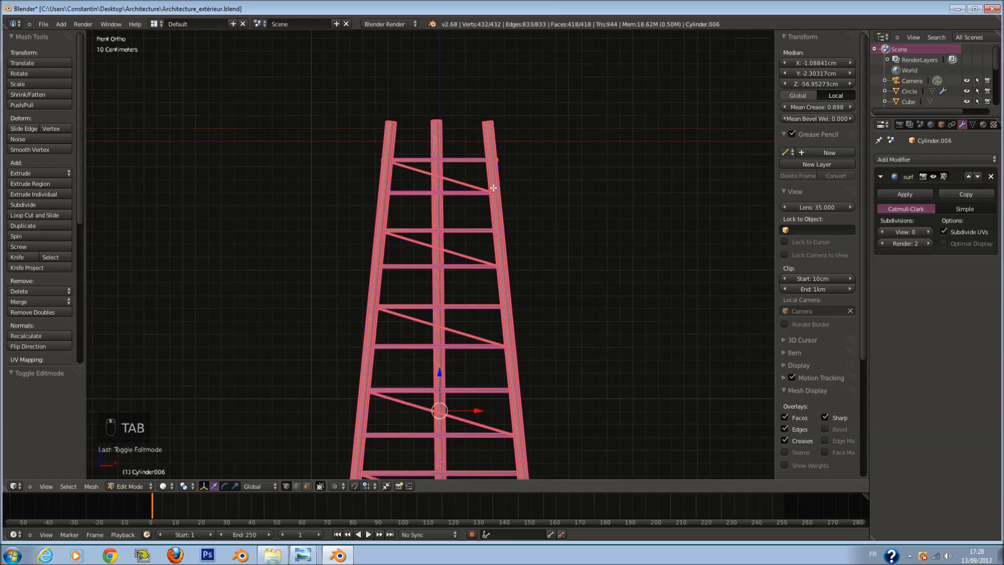
pyautogui.scroll(1, 489, 182)
pyautogui.scroll(1, 497, 168)
pyautogui.press('z')
pyautogui.rightClick(527, 158)
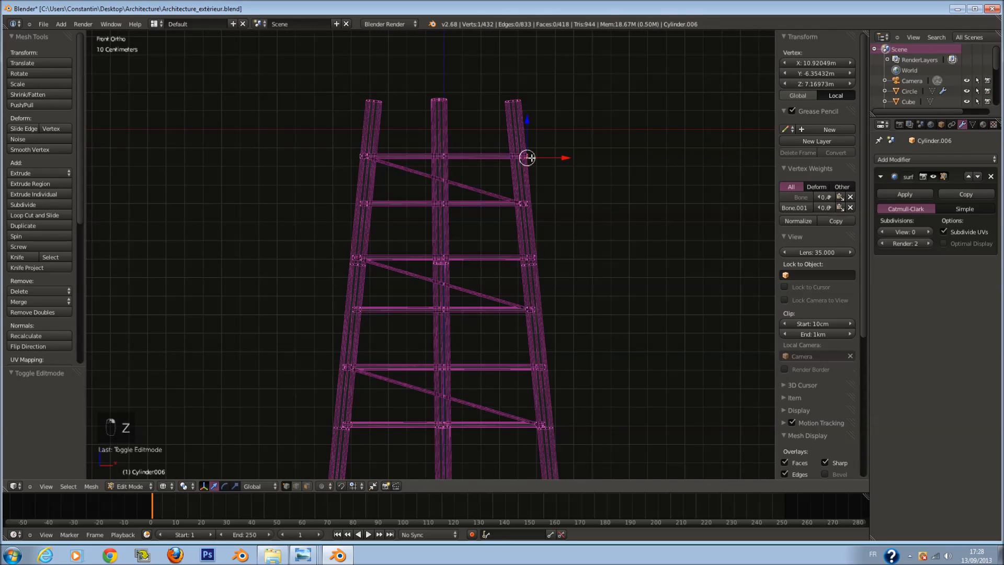
pyautogui.scroll(-3, 530, 159)
pyautogui.scroll(5, 529, 172)
pyautogui.press('a')
pyautogui.press('a')
pyautogui.press('a')
pyautogui.press('a')
pyautogui.press('a')
pyautogui.press('c')
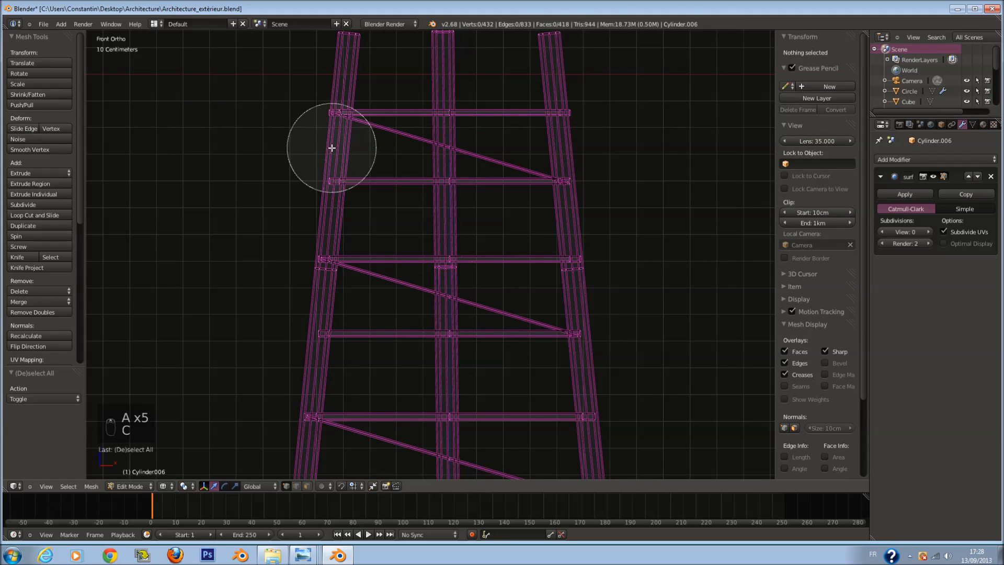
pyautogui.moveTo(331, 150); pyautogui.dragTo(583, 152)
pyautogui.rightClick(591, 159)
pyautogui.keyDown('shift'); pyautogui.scroll(2, 580, 152); pyautogui.keyUp('shift')
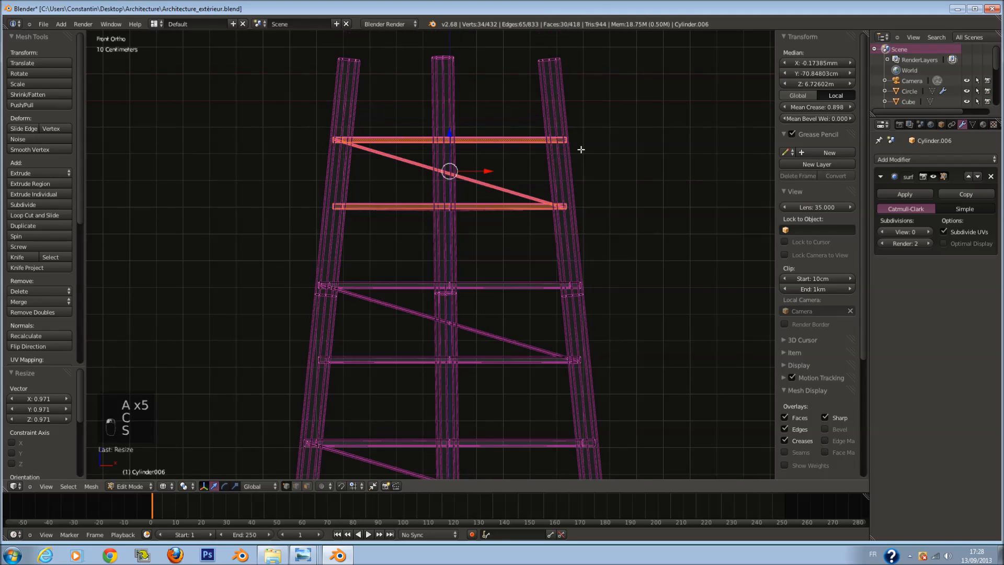
# Step: Duplicate the uppermost horizontal triangular brace ring in place
pyautogui.rightClick(567, 142)
pyautogui.press('l')
pyautogui.keyDown('shift'); pyautogui.scroll(6, 522, 188); pyautogui.keyUp('shift')
pyautogui.hotkey('shift', 'd')
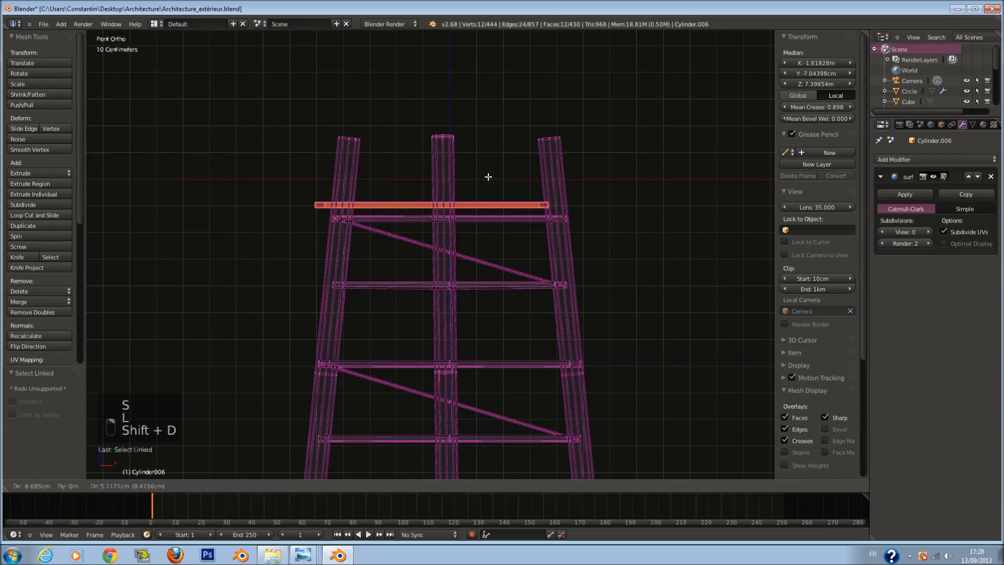
pyautogui.click(469, 186)
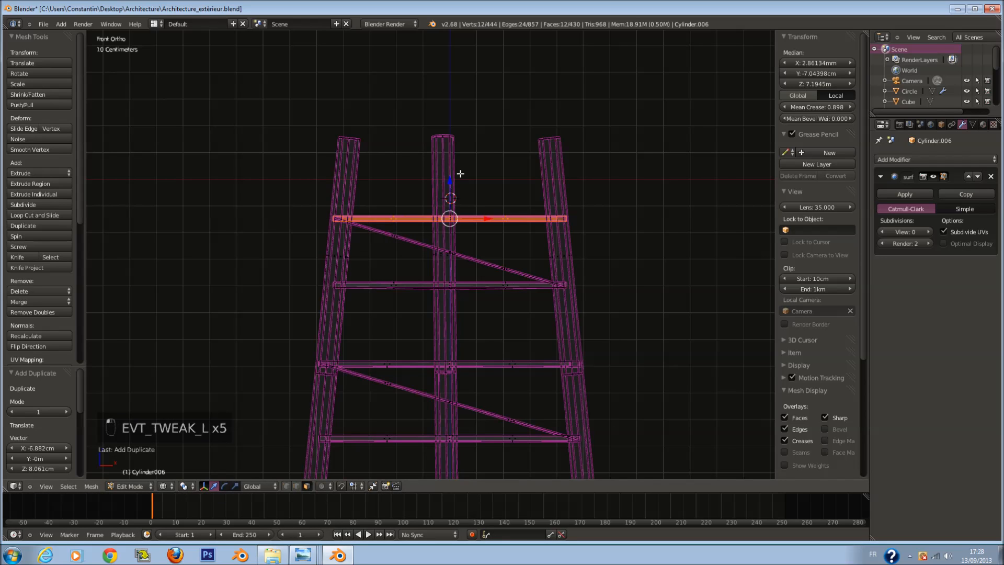
# Step: Raise the duplicated brace ring 27.999 cm along Z toward the tops of the legs
pyautogui.moveTo(453, 228); pyautogui.dragTo(448, 218, button='middle')
pyautogui.press('z')
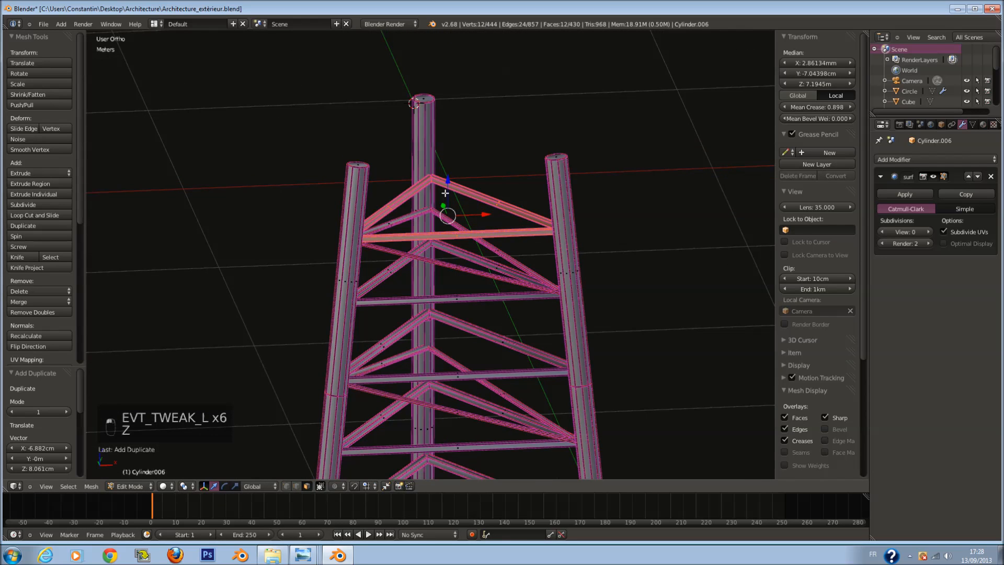
pyautogui.press('g')
pyautogui.click(450, 188)
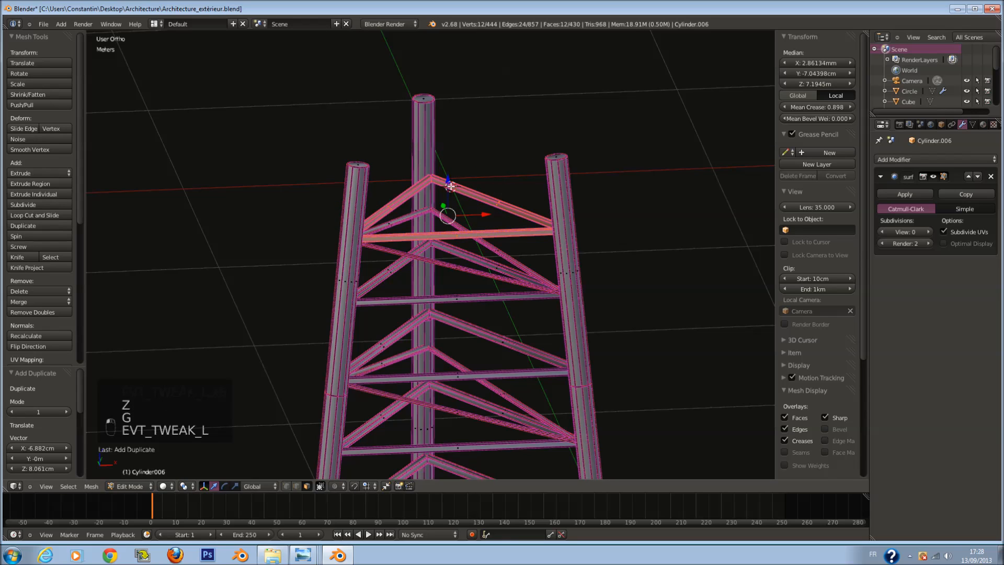
pyautogui.press('g')
pyautogui.rightClick(460, 210)
pyautogui.press('g')
pyautogui.press('z')
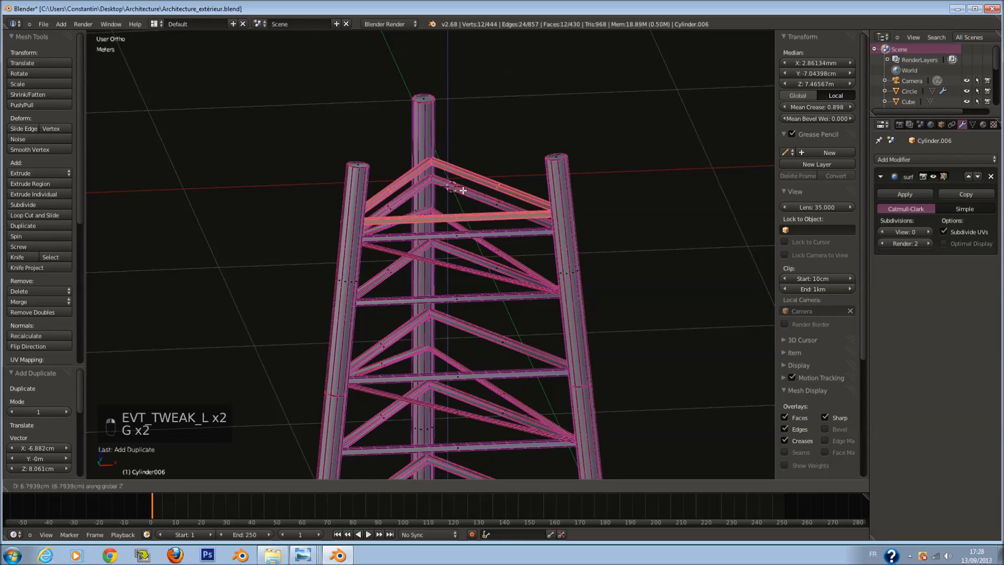
pyautogui.click(467, 144)
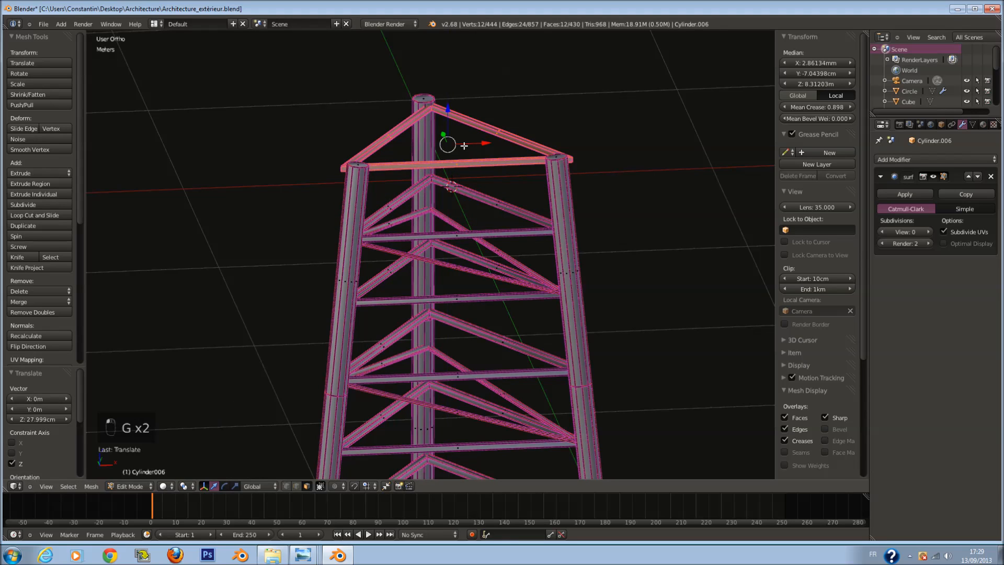
# Step: Scale the raised brace ring to 1.130 while viewing the tower from above
pyautogui.press('KP_7')
pyautogui.press('s')
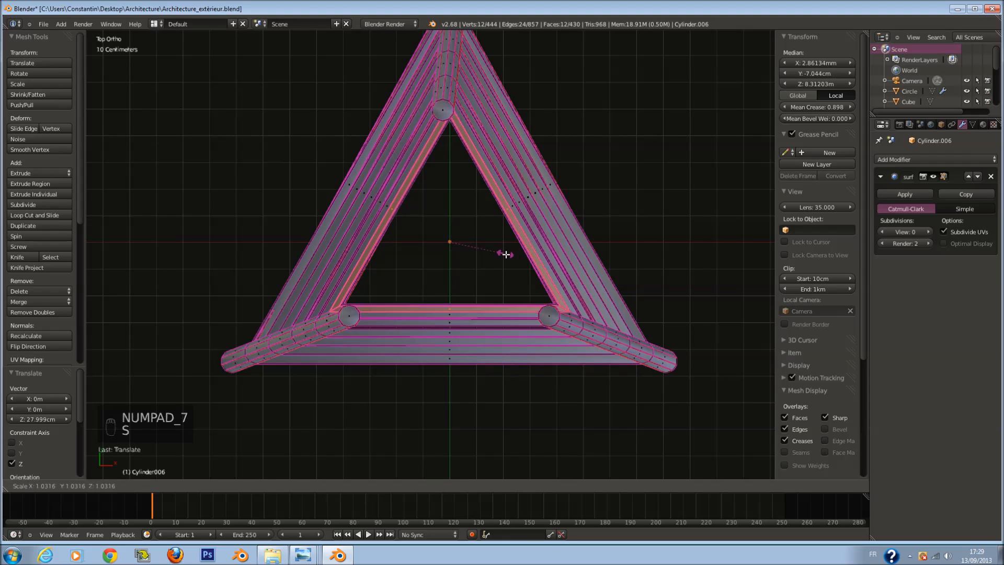
pyautogui.click(508, 257)
# Step: Rotate the rear leg about 6.4° around Z to line it up with the triangle's apex, and check it in object mode
pyautogui.keyDown('shift'); pyautogui.scroll(9, 486, 199); pyautogui.keyUp('shift')
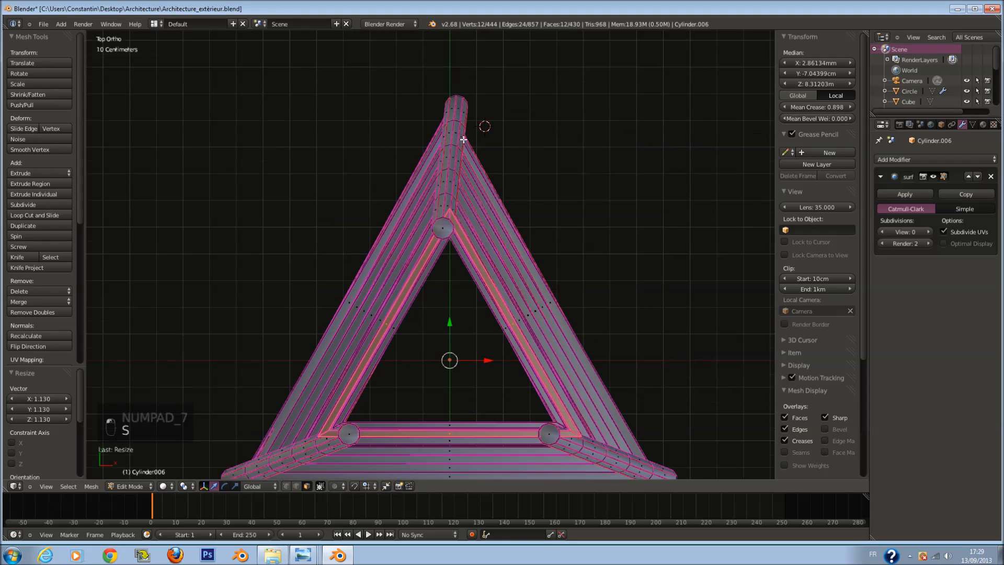
pyautogui.press('z')
pyautogui.rightClick(463, 110)
pyautogui.press('z')
pyautogui.press('l')
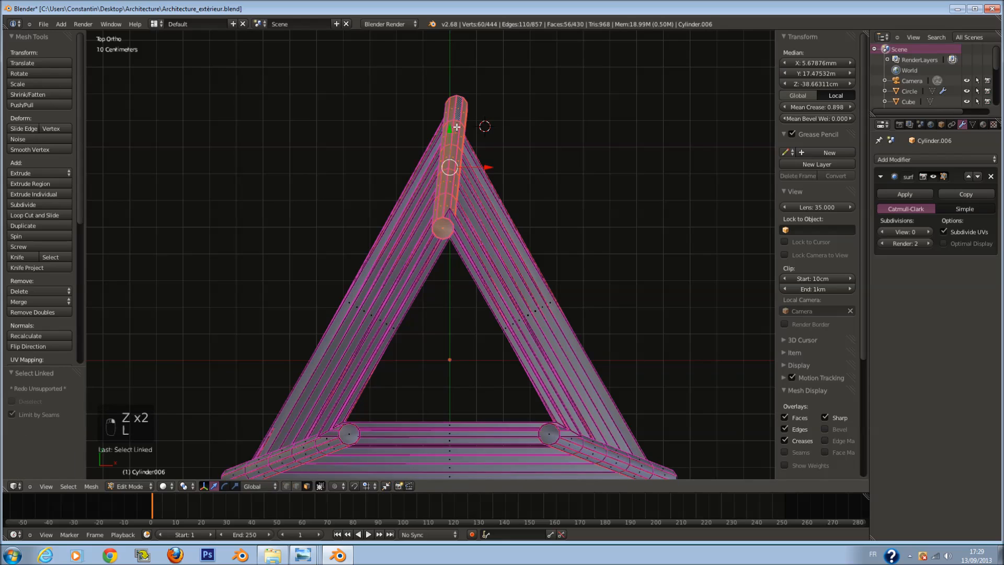
pyautogui.press('r')
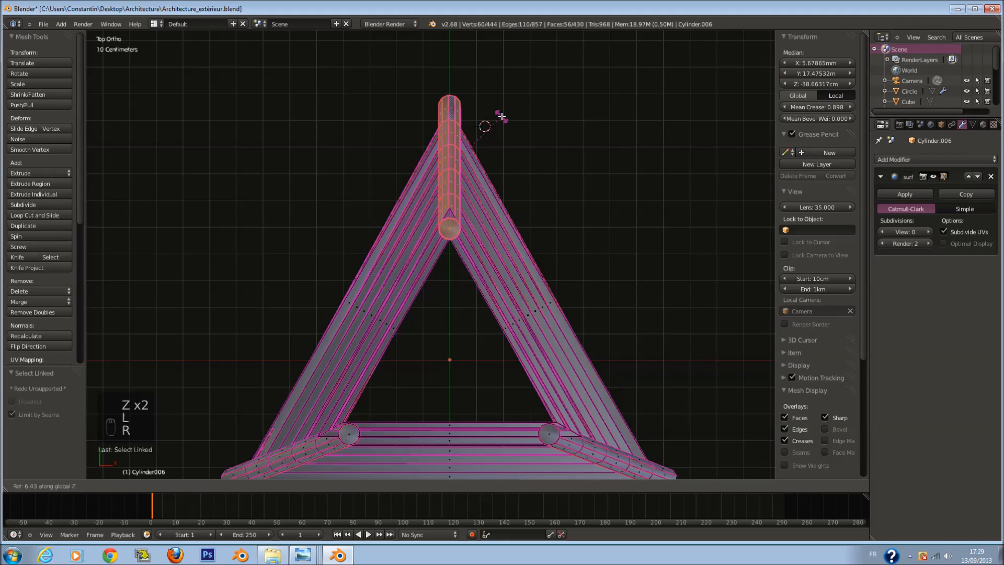
pyautogui.click(500, 117)
pyautogui.press('r')
pyautogui.rightClick(516, 172)
pyautogui.press('Tab')
pyautogui.scroll(-3, 516, 215)
pyautogui.scroll(3, 488, 231)
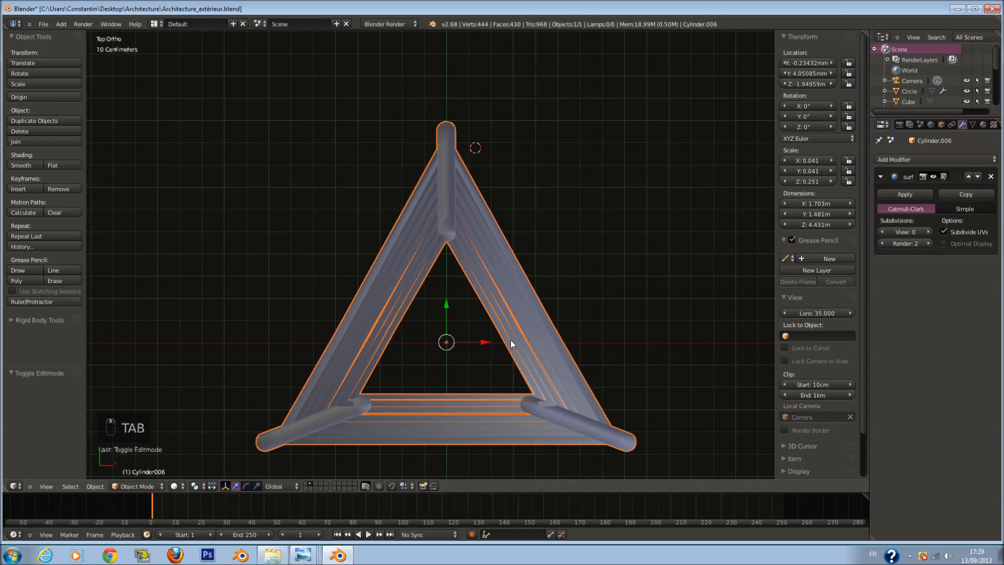
pyautogui.press('Tab')
pyautogui.rightClick(636, 442)
pyautogui.press('l')
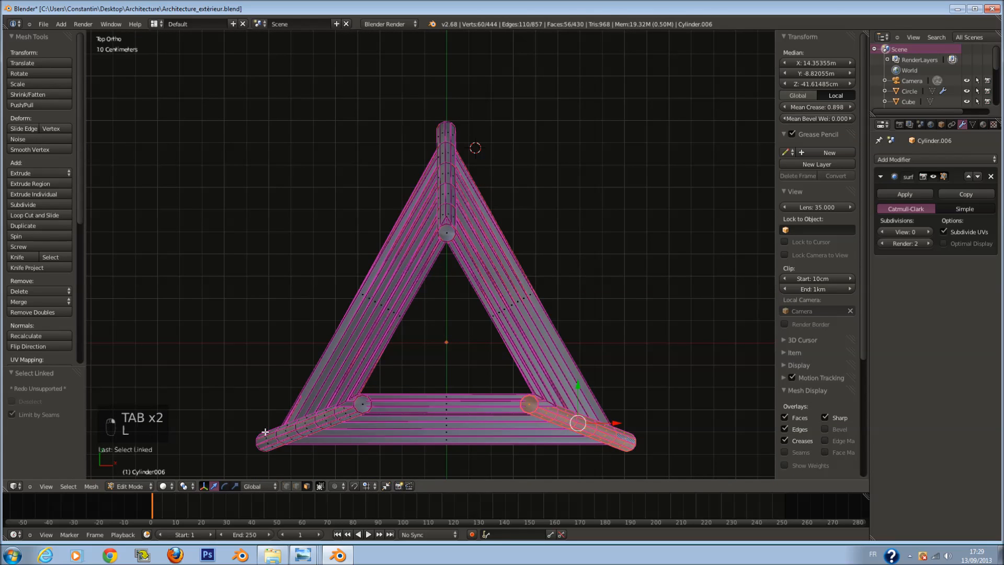
pyautogui.press('l')
pyautogui.moveTo(453, 388); pyautogui.dragTo(449, 382)
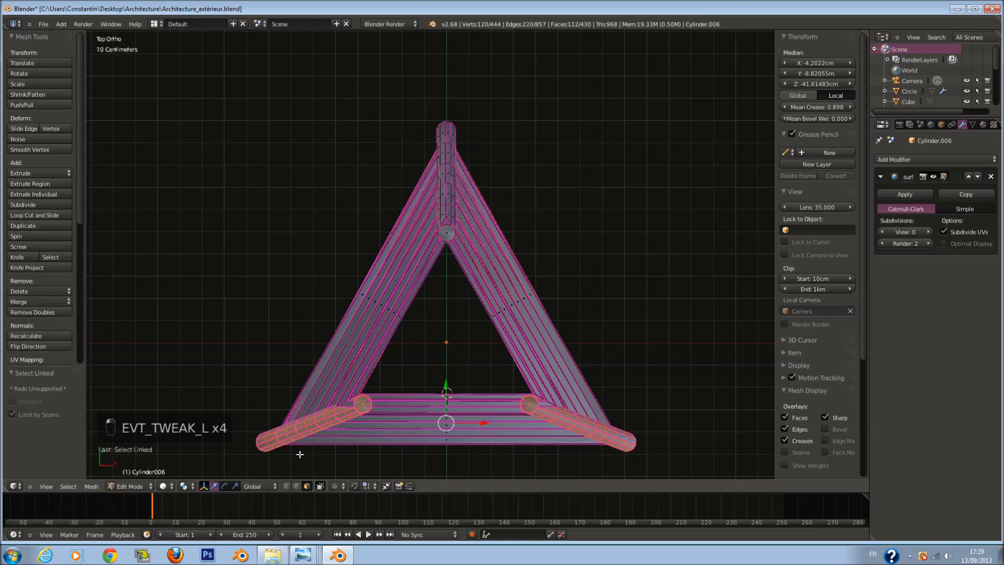
pyautogui.moveTo(365, 455); pyautogui.dragTo(408, 304, button='middle')
pyautogui.press('KP_7')
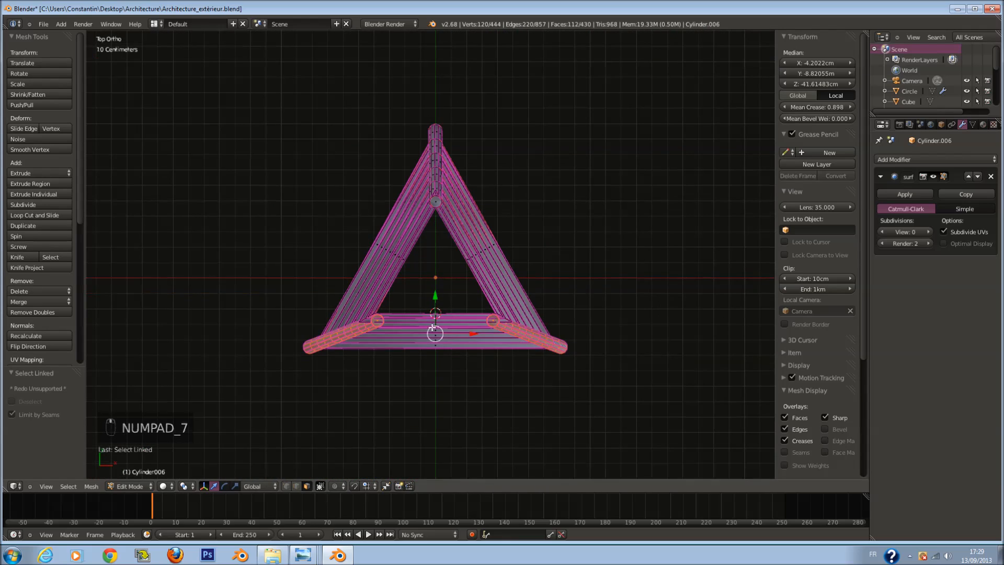
pyautogui.scroll(2, 568, 332)
pyautogui.press('g')
pyautogui.press('g')
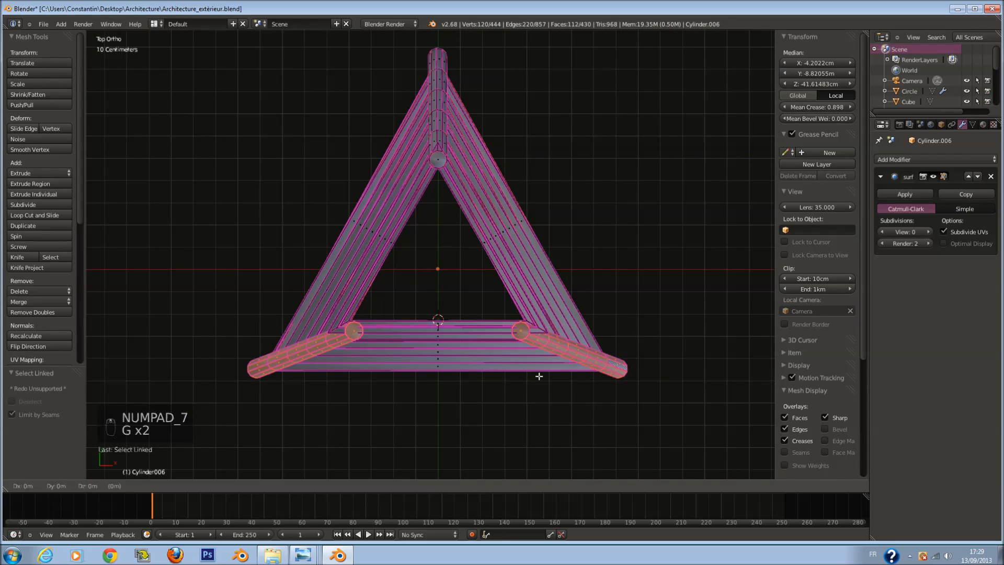
pyautogui.click(539, 370)
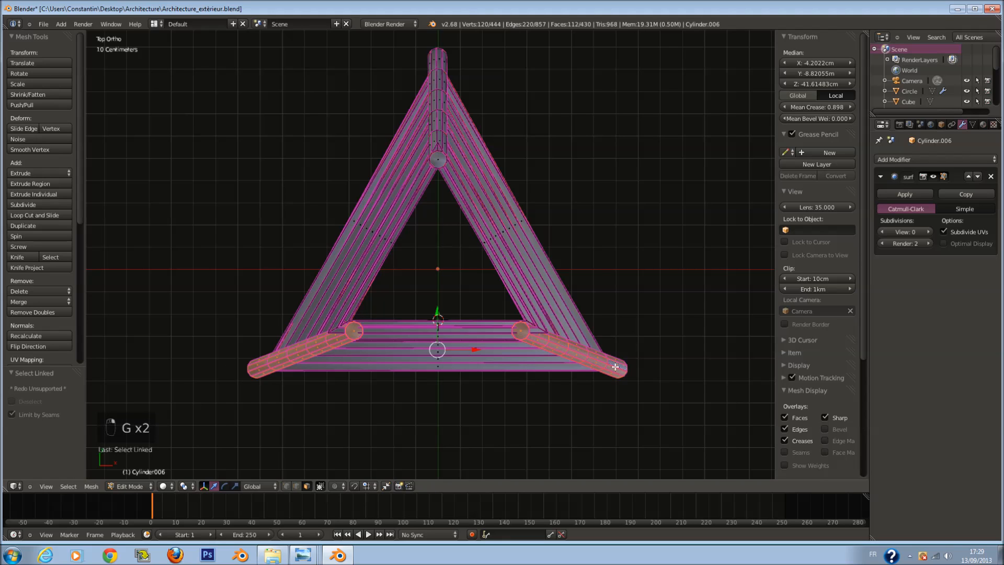
pyautogui.press('a')
pyautogui.press('l')
pyautogui.moveTo(616, 367); pyautogui.dragTo(550, 338, button='middle')
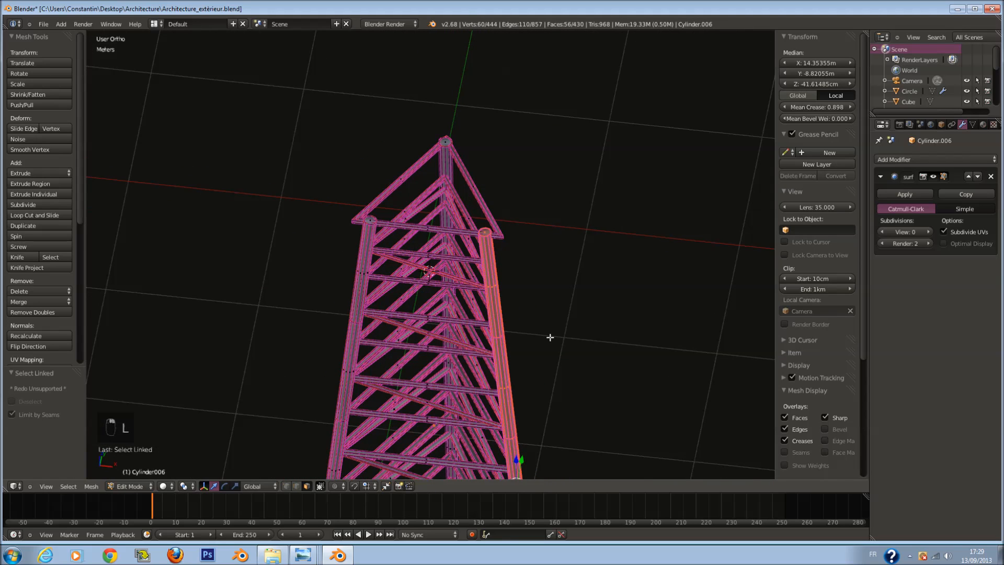
# Step: Select the whole brace ring at the leg tops and scale it to 0.878
pyautogui.press('KP_1')
pyautogui.scroll(-1, 586, 271)
pyautogui.scroll(1, 538, 249)
pyautogui.keyDown('shift'); pyautogui.scroll(5, 495, 177); pyautogui.keyUp('shift')
pyautogui.scroll(2, 500, 227)
pyautogui.scroll(2, 545, 216)
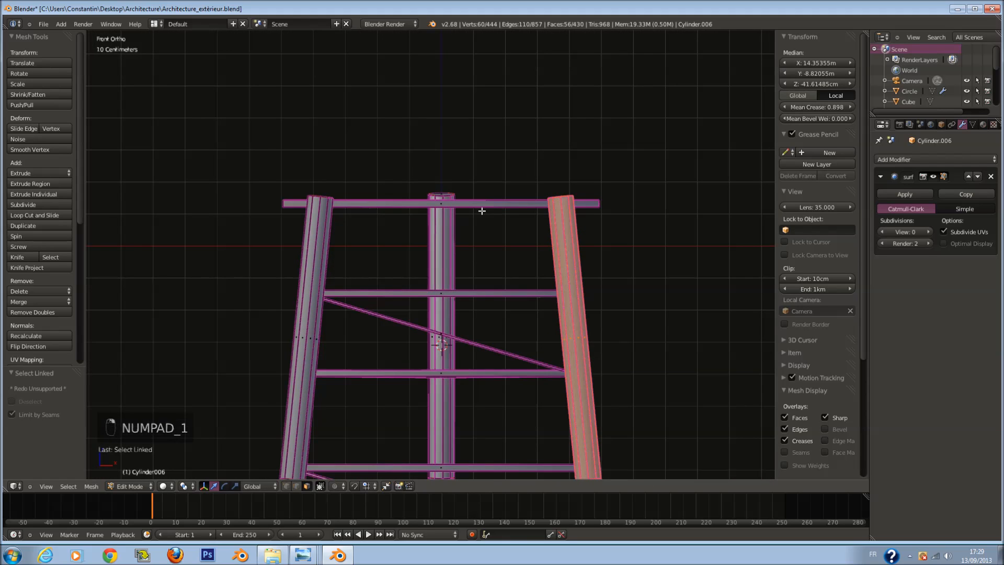
pyautogui.rightClick(486, 204)
pyautogui.press('l')
pyautogui.moveTo(523, 206); pyautogui.dragTo(518, 271, button='middle')
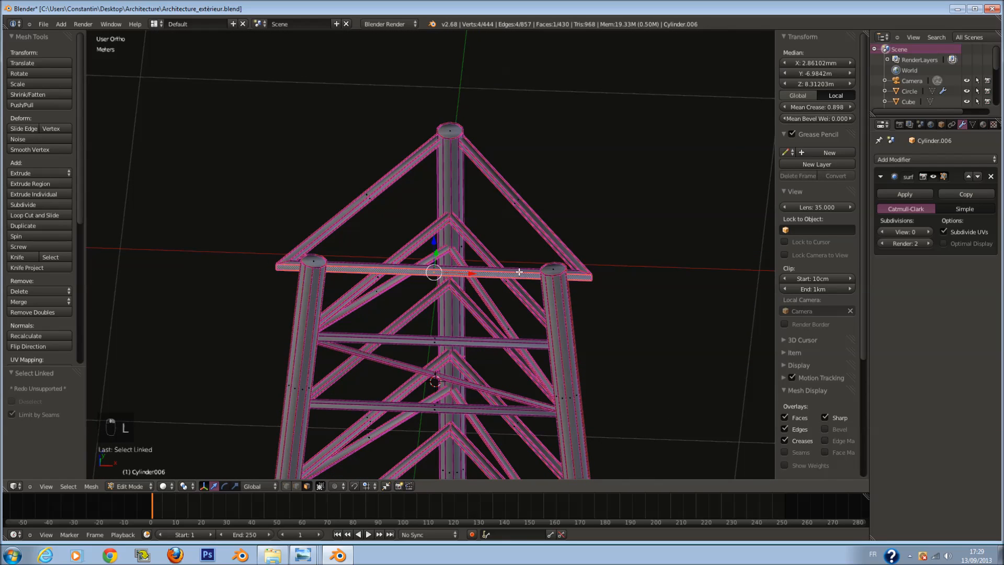
pyautogui.press('l')
pyautogui.press('s')
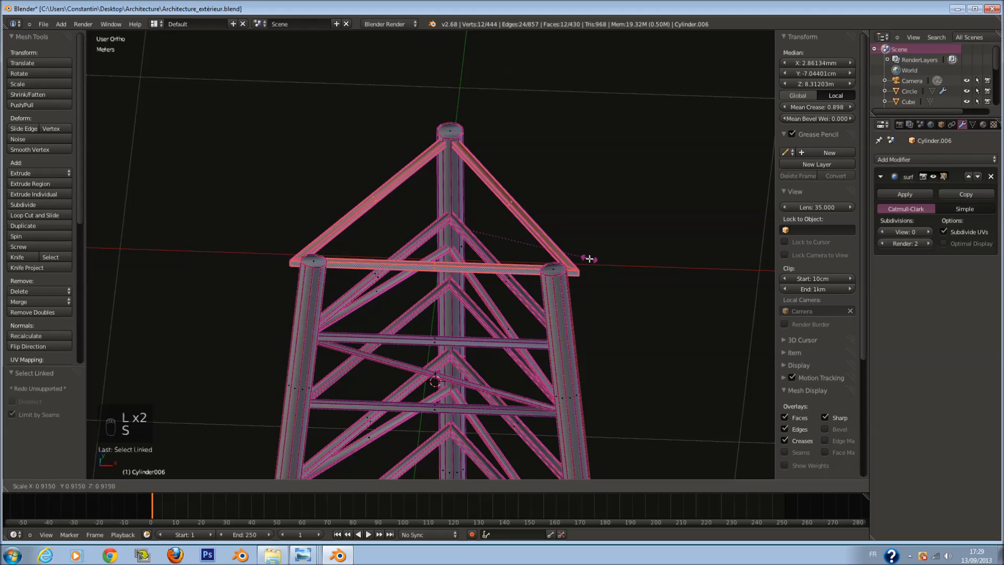
pyautogui.click(582, 258)
# Step: Shift the top brace ring -2.753 cm along Y and switch its median coordinates to global
pyautogui.press('KP_7')
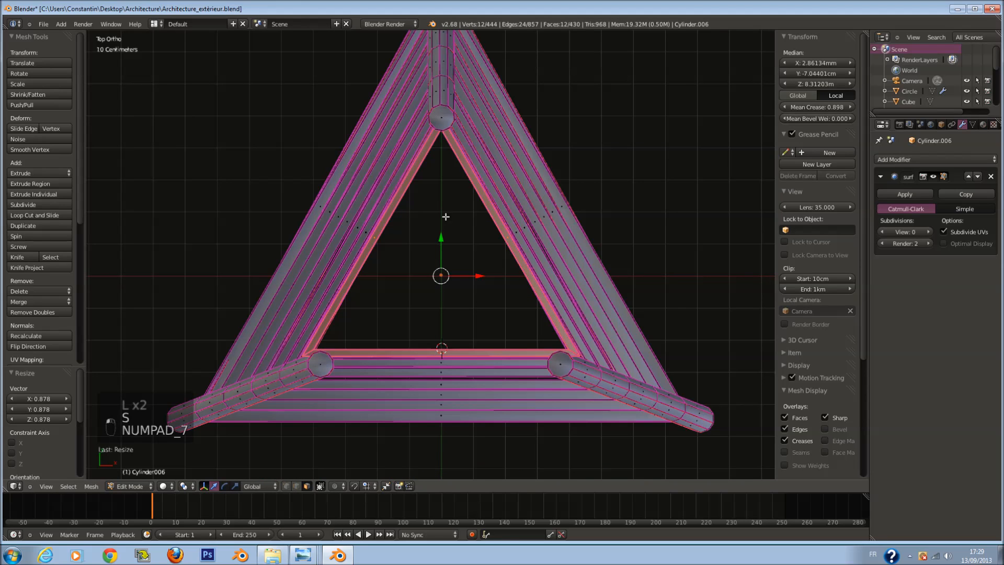
pyautogui.moveTo(441, 237); pyautogui.dragTo(441, 255)
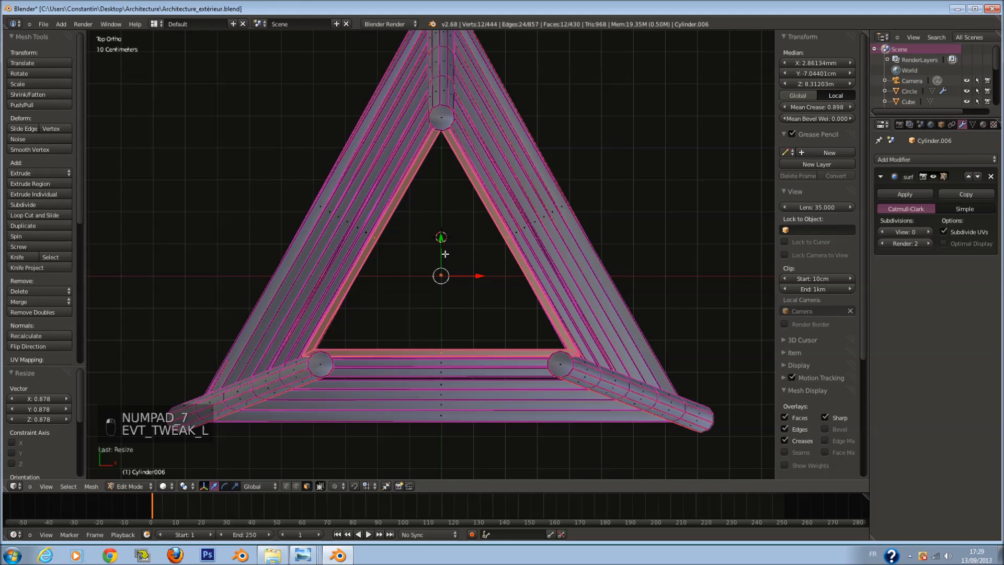
pyautogui.scroll(-1, 448, 347)
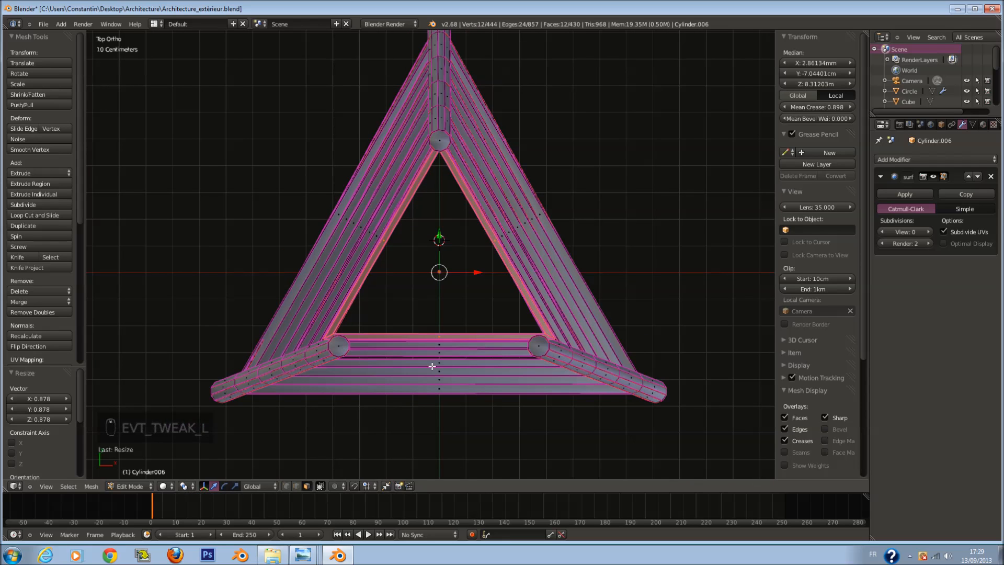
pyautogui.press('g')
pyautogui.press('y')
pyautogui.click(450, 355)
pyautogui.moveTo(450, 355); pyautogui.dragTo(771, 188, button='middle')
pyautogui.click(799, 97)
pyautogui.press('g')
pyautogui.rightClick(469, 349)
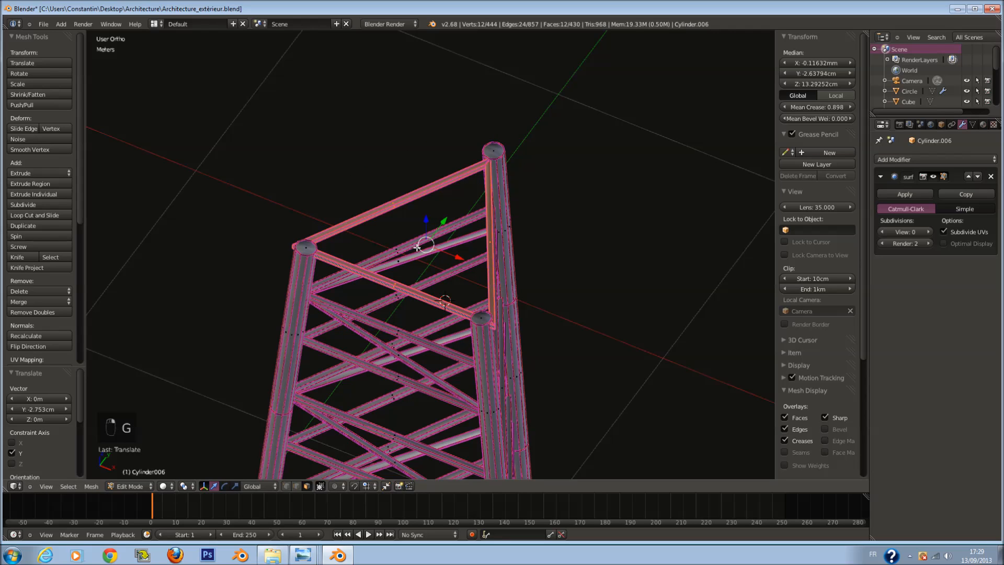
# Step: Scale the top brace ring to 1.115 and shift it -2.168 cm along Y
pyautogui.press('s')
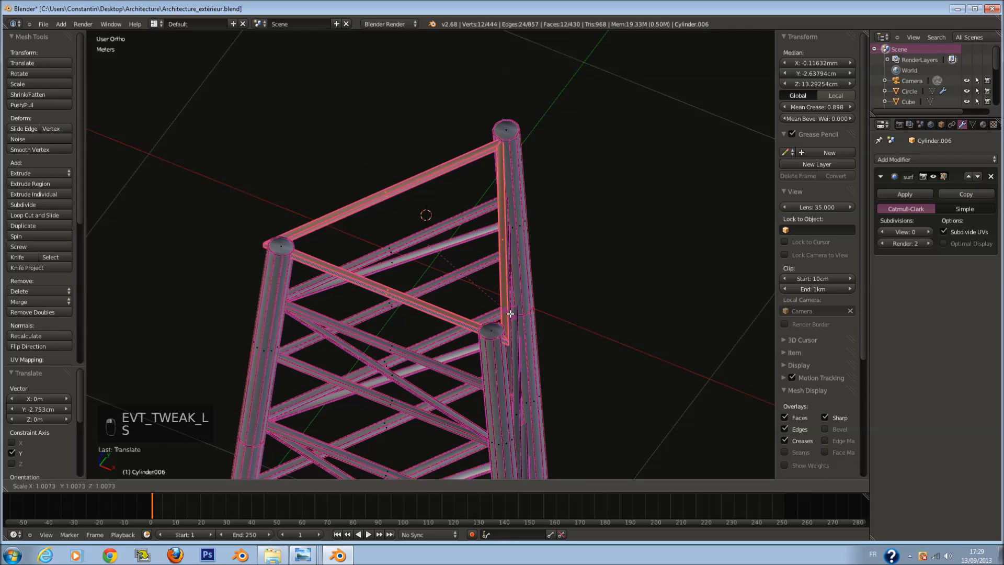
pyautogui.click(483, 256)
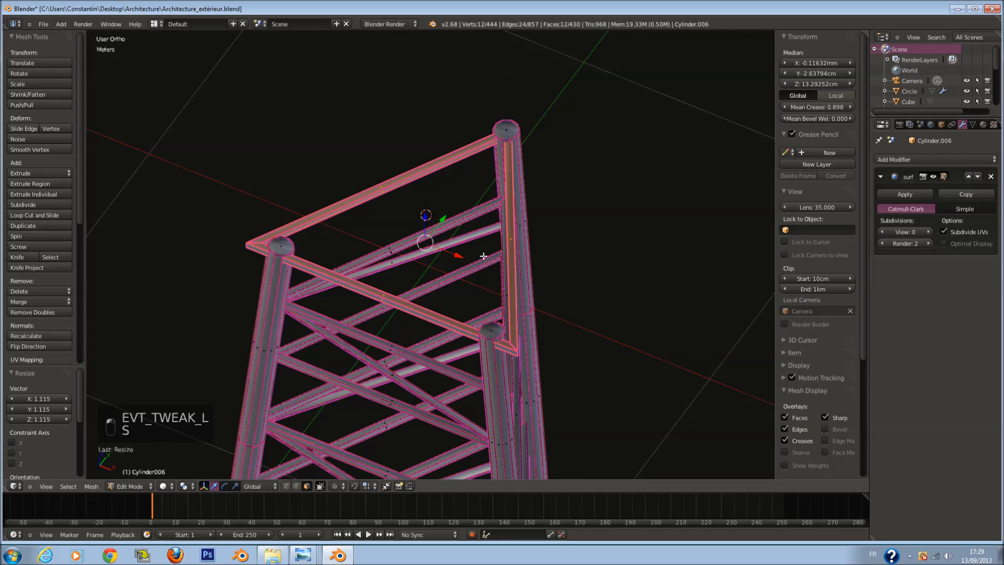
pyautogui.press('g')
pyautogui.press('y')
pyautogui.click(457, 220)
# Step: Raise the top brace ring about 5.5 cm along Z and scale it to 0.951
pyautogui.press('g')
pyautogui.press('z')
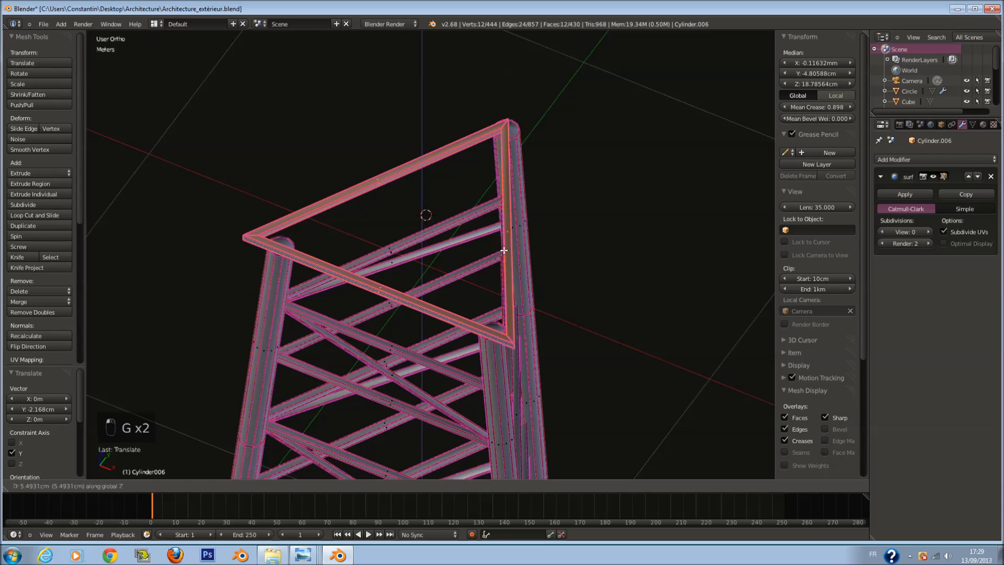
pyautogui.click(508, 256)
pyautogui.press('s')
pyautogui.click(474, 224)
# Step: Lower the top brace ring 2.866 cm along Z onto the leg ends
pyautogui.press('g')
pyautogui.press('z')
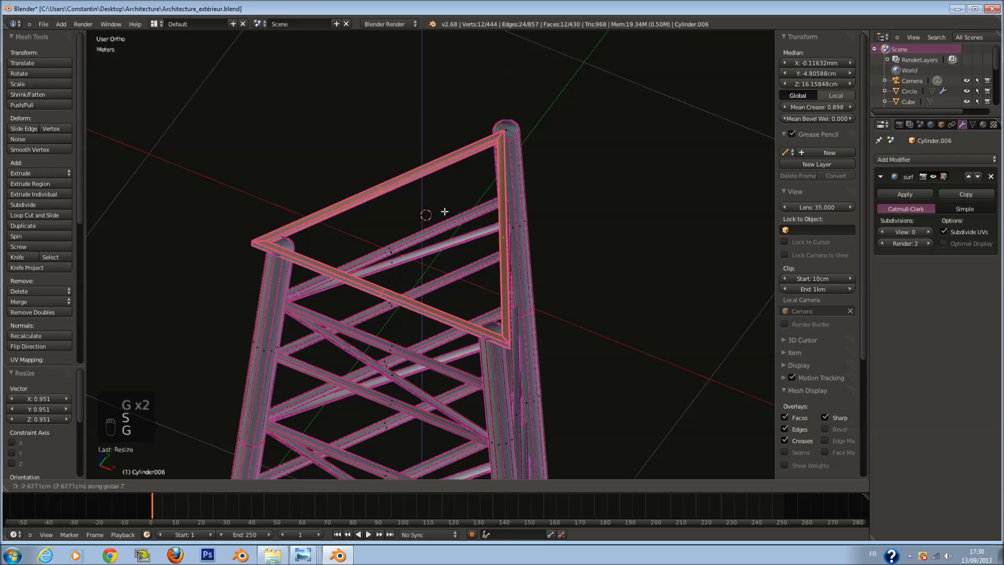
pyautogui.click(444, 215)
# Step: Duplicate the top brace ring in place and rotate the copy 90° in the front view
pyautogui.press('KP_1')
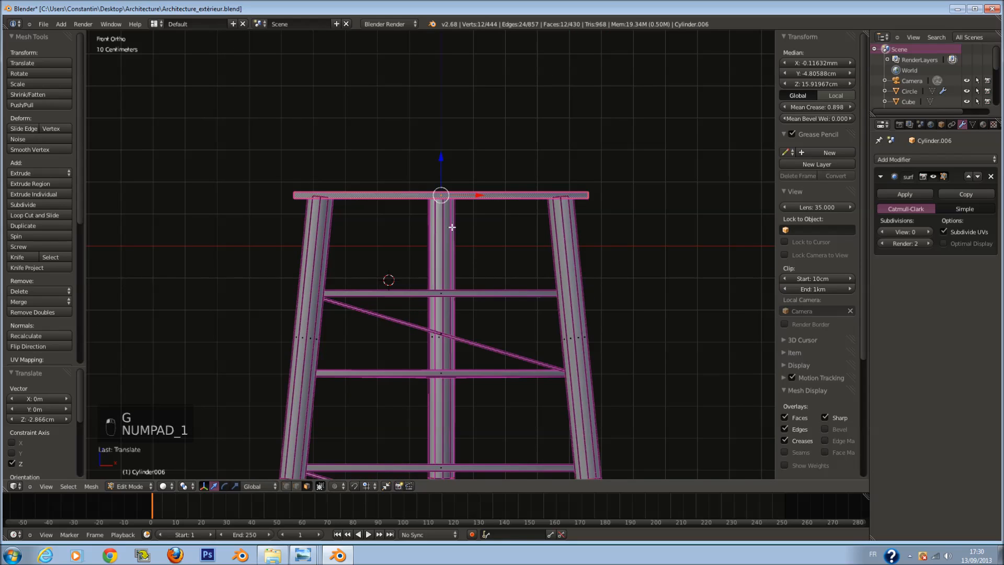
pyautogui.scroll(1, 463, 227)
pyautogui.hotkey('shift', 'd')
pyautogui.rightClick(511, 208)
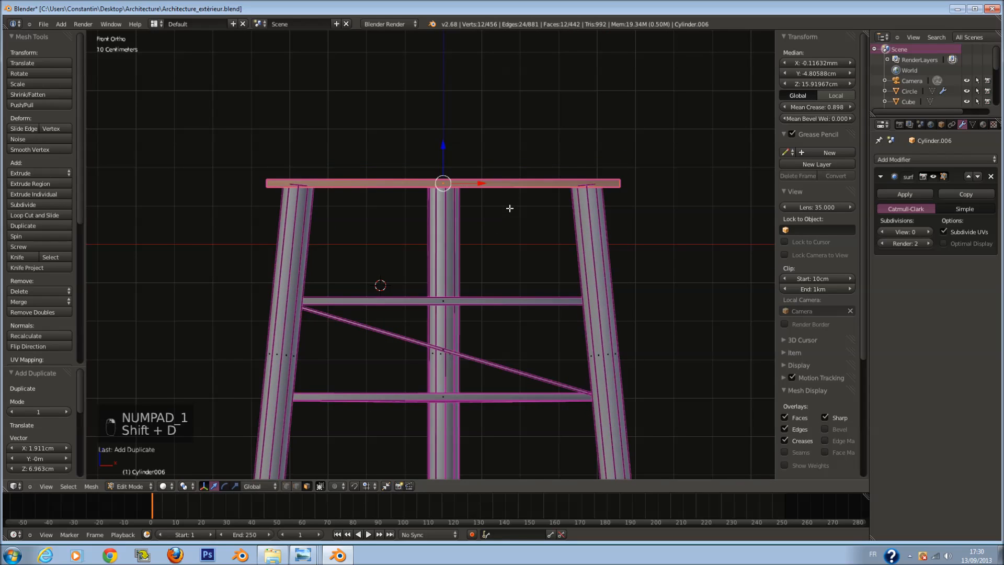
pyautogui.press('r')
pyautogui.press('9')
pyautogui.press('0')
pyautogui.press('Return')
# Step: Rotate the duplicated top brace ring 45° about the global Z axis
pyautogui.press('r')
pyautogui.press('z')
pyautogui.press('4')
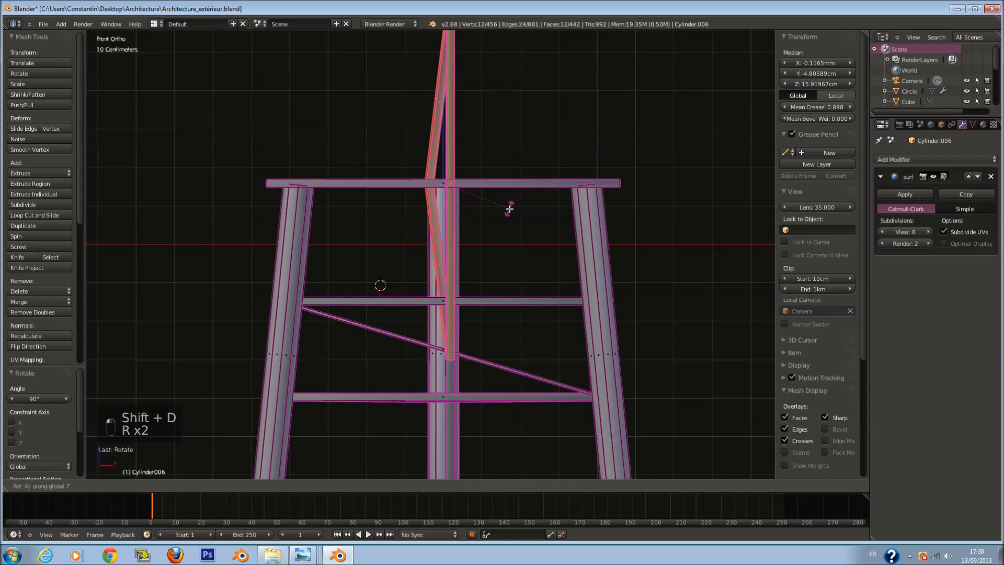
pyautogui.press('5')
pyautogui.press('Return')
pyautogui.keyDown('shift'); pyautogui.scroll(8, 509, 208); pyautogui.keyUp('shift')
pyautogui.scroll(1, 544, 244)
# Step: Rotate the duplicated ring a further 90° in the front view so its apex points upward
pyautogui.press('s')
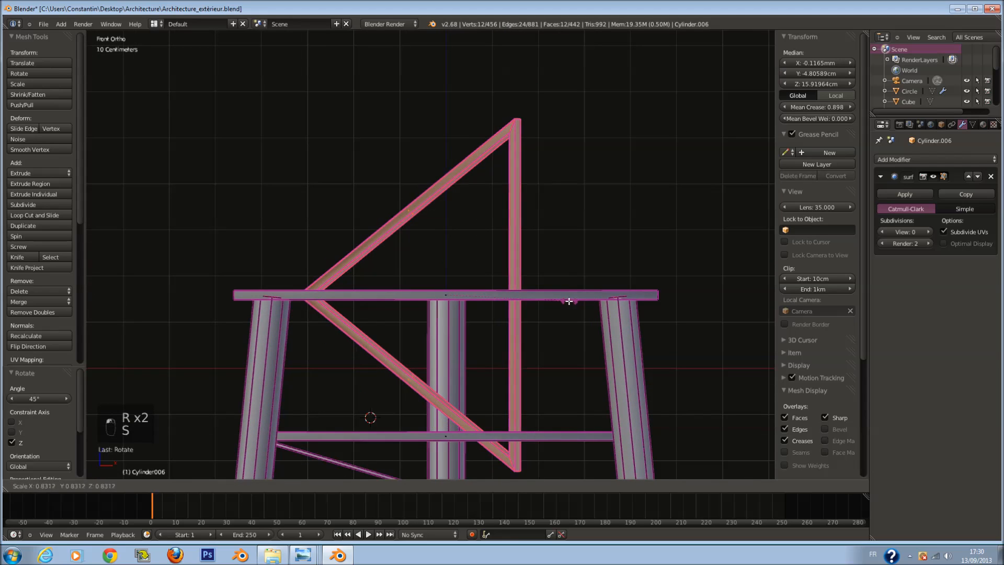
pyautogui.rightClick(558, 298)
pyautogui.press('r')
pyautogui.press('9')
pyautogui.press('0')
pyautogui.press('Return')
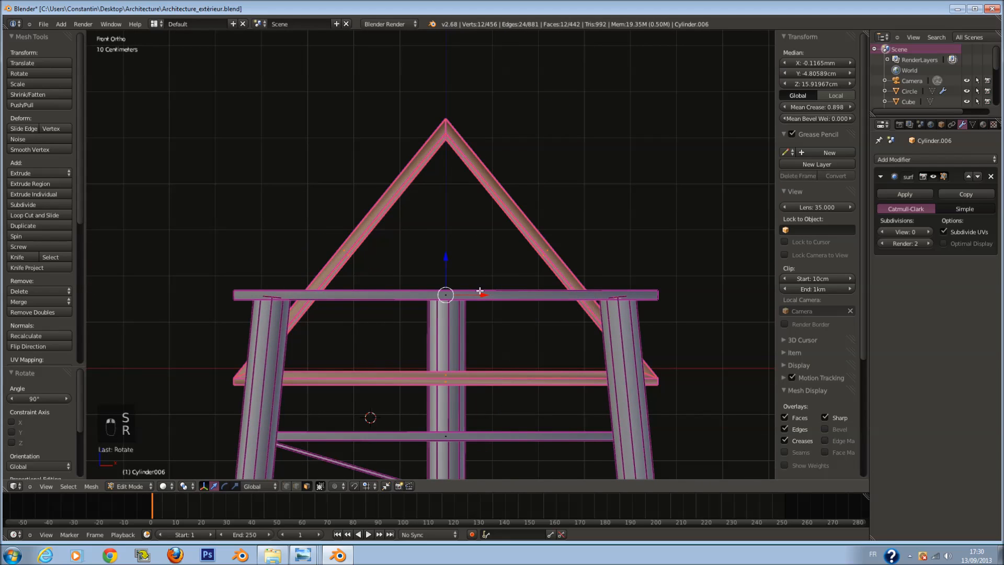
# Step: Raise the duplicated triangular frame 18.091 cm along Z so its base sits on the top brace ring
pyautogui.press('g')
pyautogui.press('z')
pyautogui.click(459, 228)
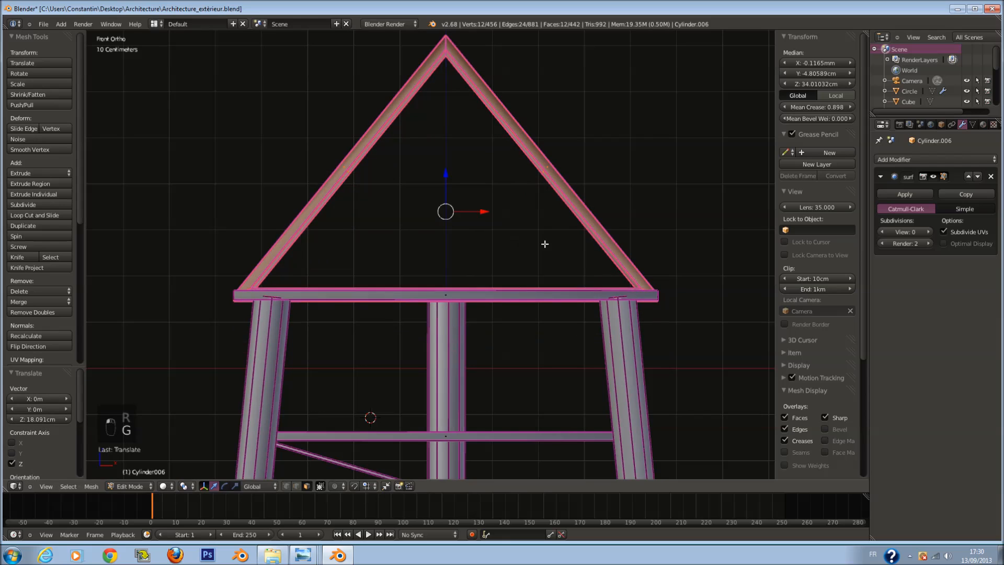
# Step: Scale the raised triangular frame to 0.905 and save the file
pyautogui.press('s')
pyautogui.click(531, 249)
pyautogui.hotkey('ctrl', 's')
pyautogui.click(531, 249)
pyautogui.keyDown('shift'); pyautogui.scroll(4, 531, 249); pyautogui.keyUp('shift')
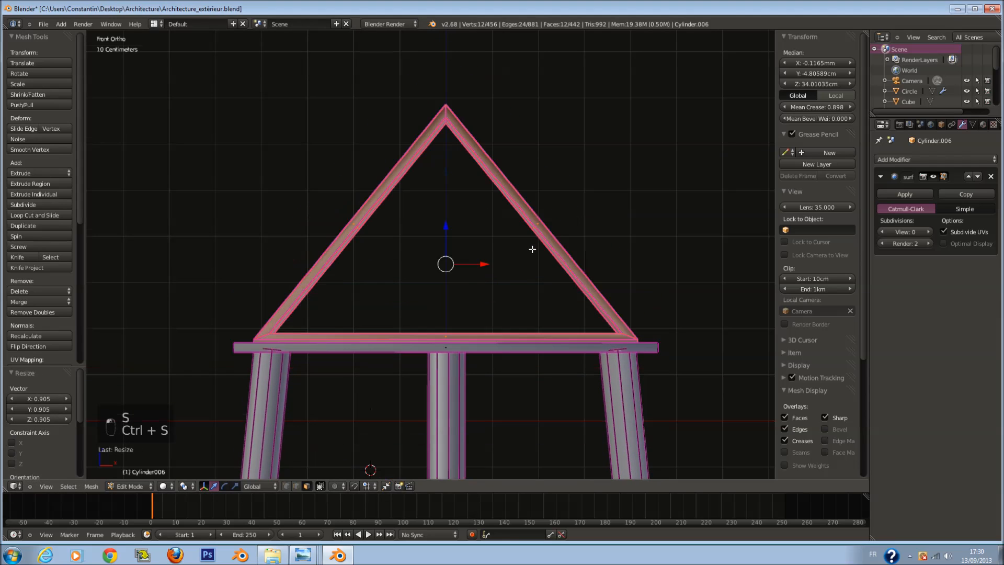
# Step: Select only the four apex vertices of the raised triangular frame in wireframe display
pyautogui.press('a')
pyautogui.press('a')
pyautogui.press('z')
pyautogui.press('a')
pyautogui.press('a')
pyautogui.press('a')
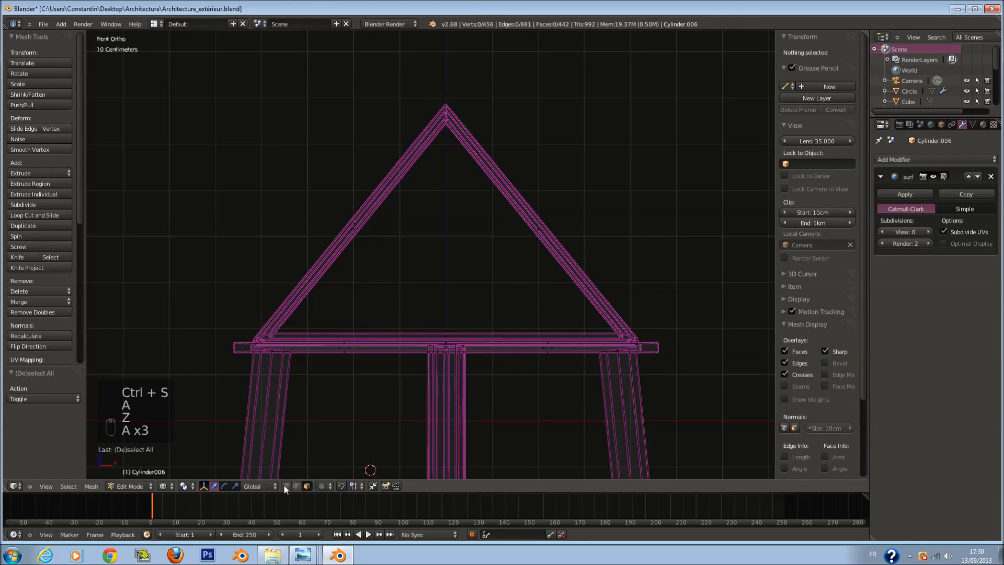
pyautogui.press('c')
pyautogui.click(445, 107)
pyautogui.rightClick(469, 109)
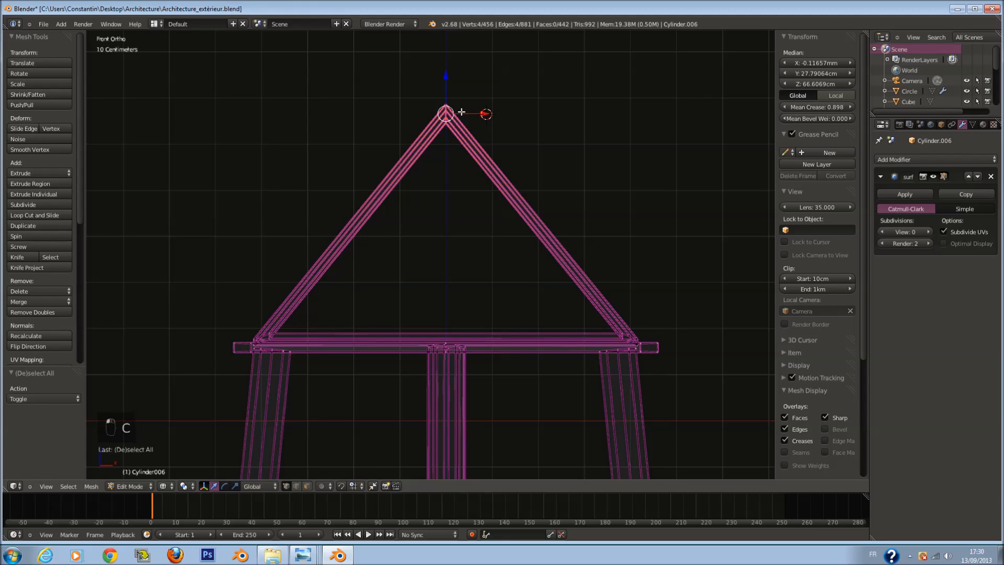
# Step: Move the frame's apex 34.588 cm along X and rotate its vertices slightly in the front view
pyautogui.press('g')
pyautogui.press('x')
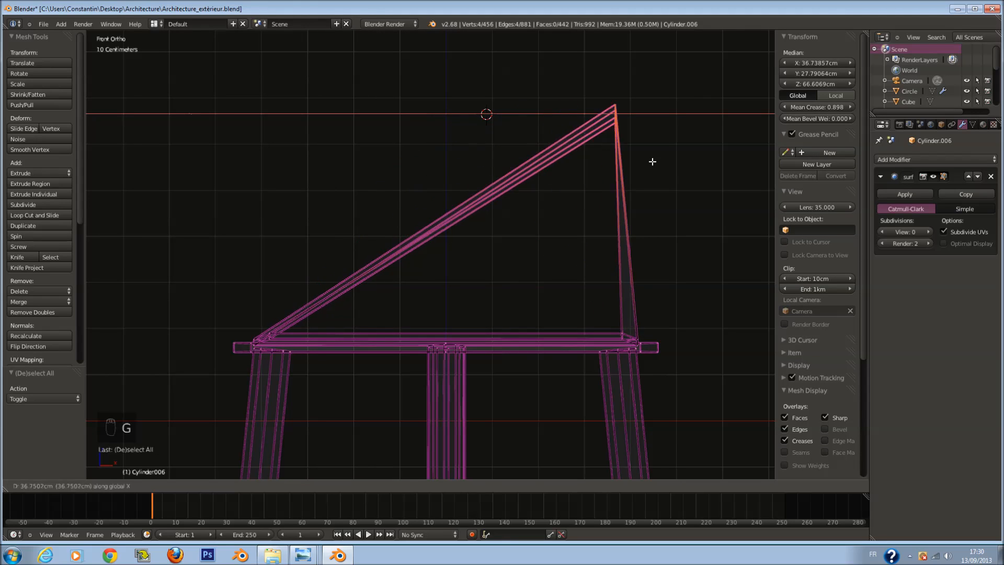
pyautogui.click(641, 157)
pyautogui.press('r')
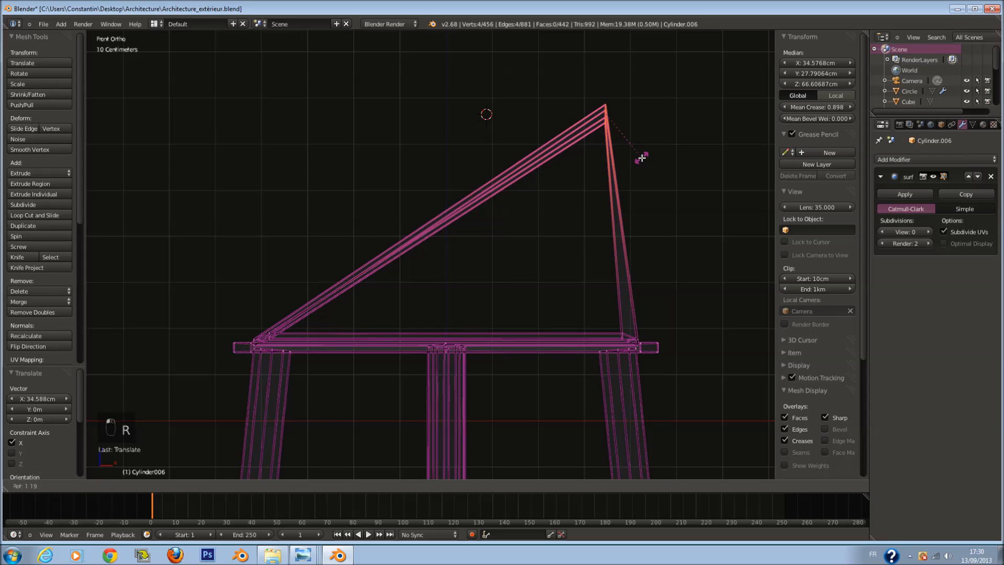
pyautogui.click(622, 185)
pyautogui.press('z')
pyautogui.scroll(-3, 575, 197)
pyautogui.press('Tab')
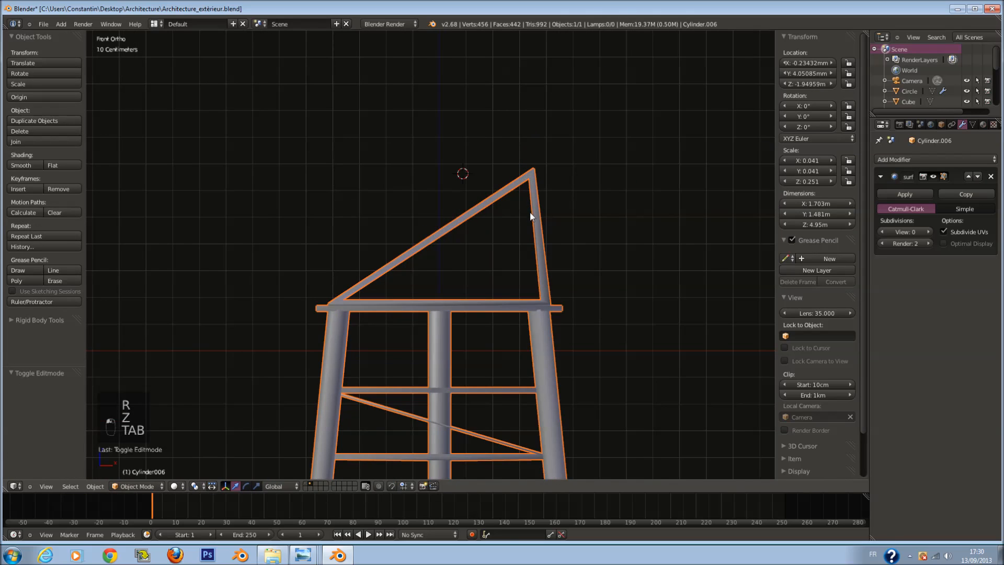
# Step: Shift the triangular frame's apex -17.858 cm along X
pyautogui.scroll(1, 525, 226)
pyautogui.press('Tab')
pyautogui.press('g')
pyautogui.press('x')
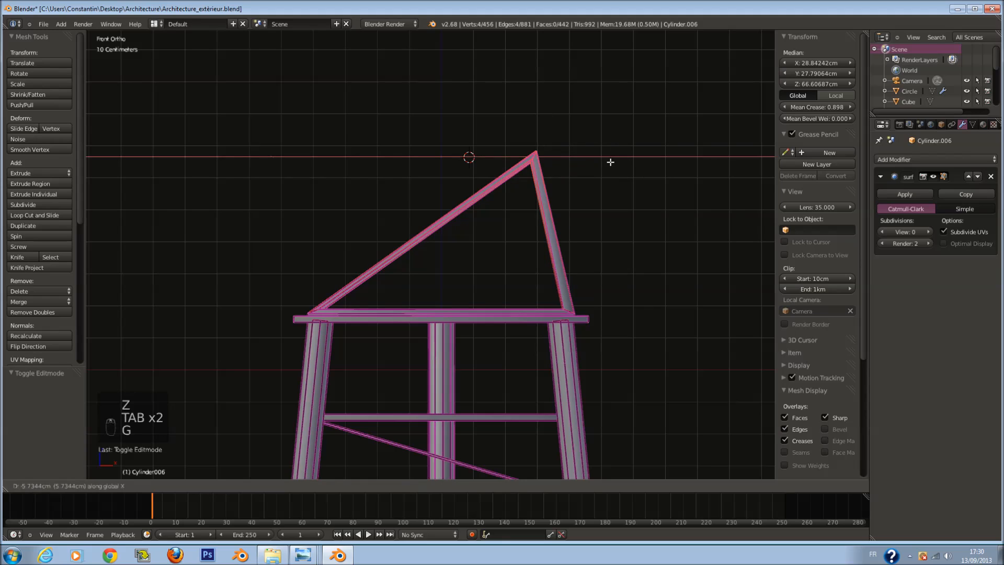
pyautogui.click(571, 162)
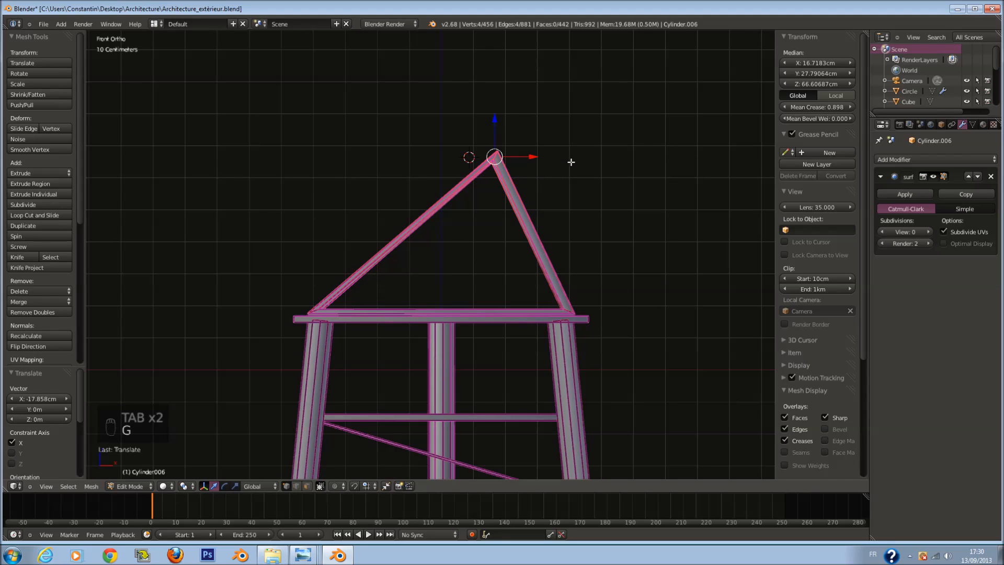
# Step: Switch back to wireframe display and turn off the Motion Tracking display in the 3D view
pyautogui.scroll(-1, 547, 187)
pyautogui.press('z')
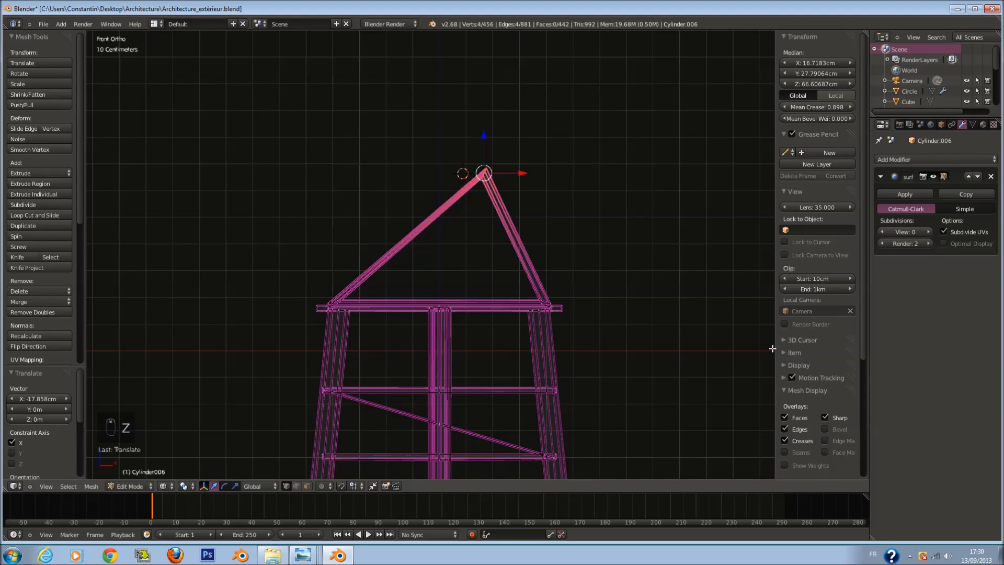
pyautogui.press('Tab')
pyautogui.press('Tab')
pyautogui.click(792, 378)
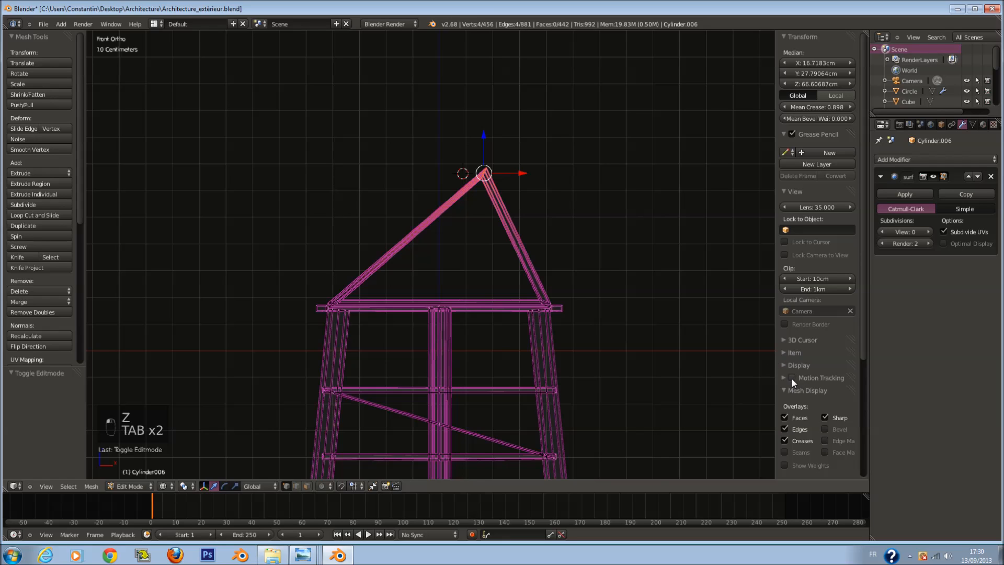
pyautogui.press('Tab')
pyautogui.press('Tab')
pyautogui.scroll(1, 488, 315)
pyautogui.press('g')
pyautogui.rightClick(507, 242)
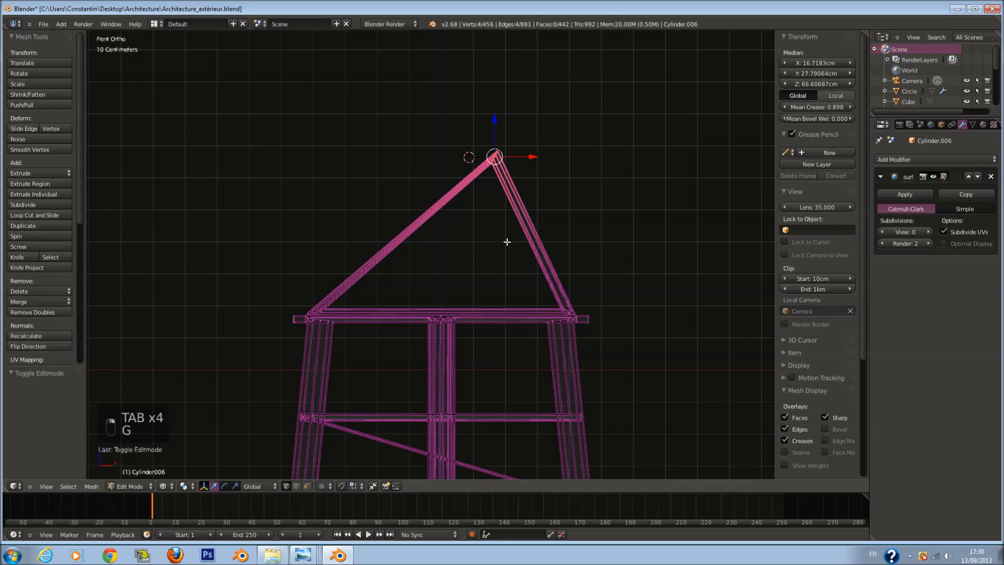
pyautogui.moveTo(500, 138); pyautogui.dragTo(496, 156, button='right')
pyautogui.rightClick(513, 138)
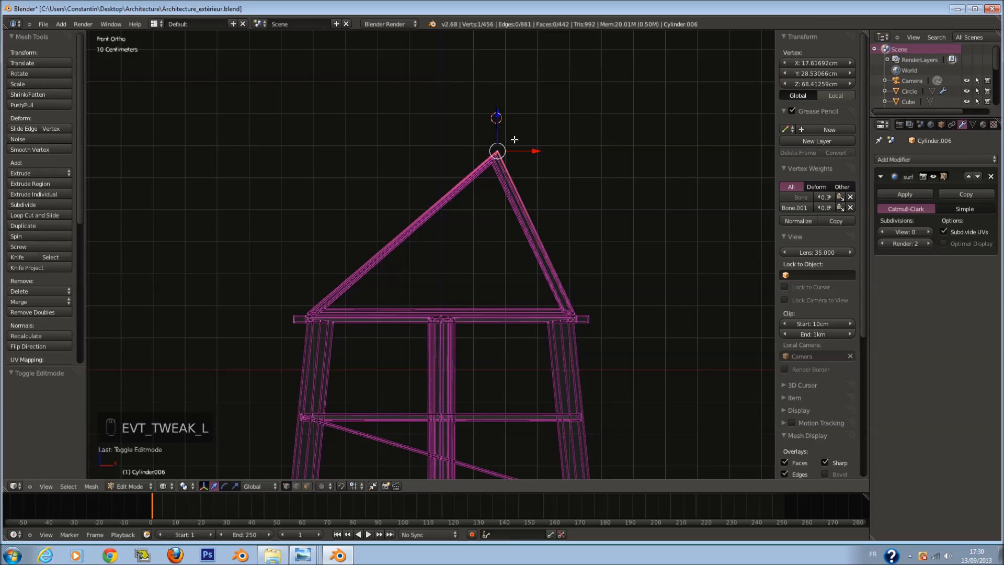
pyautogui.press('a')
pyautogui.press('c')
pyautogui.click(507, 140)
pyautogui.rightClick(507, 139)
pyautogui.moveTo(498, 124); pyautogui.dragTo(507, 150, button='right')
# Step: Reselect the apex vertices of the triangular frame, leave mesh editing and save the file
pyautogui.press('a')
pyautogui.press('a')
pyautogui.press('a')
pyautogui.press('a')
pyautogui.press('a')
pyautogui.press('c')
pyautogui.click(509, 156)
pyautogui.rightClick(503, 129)
pyautogui.moveTo(494, 118); pyautogui.dragTo(525, 139)
pyautogui.rightClick(525, 139)
pyautogui.press('Tab')
pyautogui.hotkey('ctrl', 's')
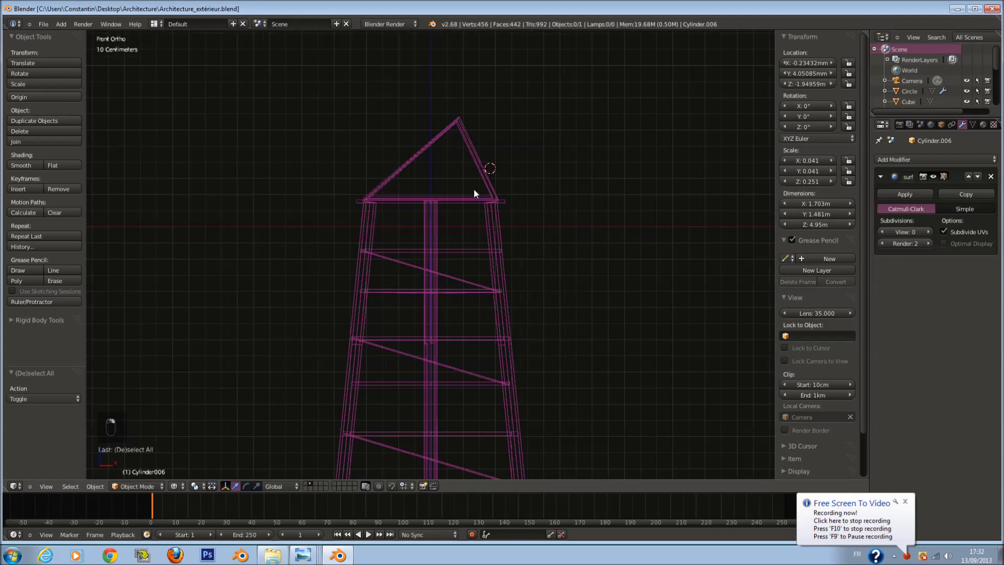
# Step: Select the tower object and reopen its mesh for editing in solid display
pyautogui.press('Tab')
pyautogui.press('Tab')
pyautogui.press('Tab')
pyautogui.press('Tab')
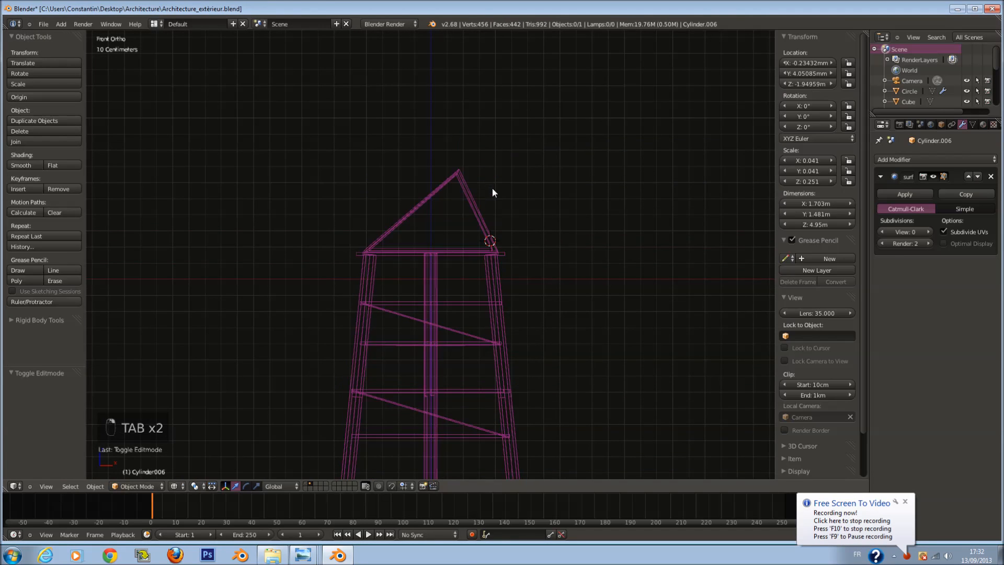
pyautogui.press('Tab')
pyautogui.scroll(-1, 494, 262)
pyautogui.rightClick(493, 262)
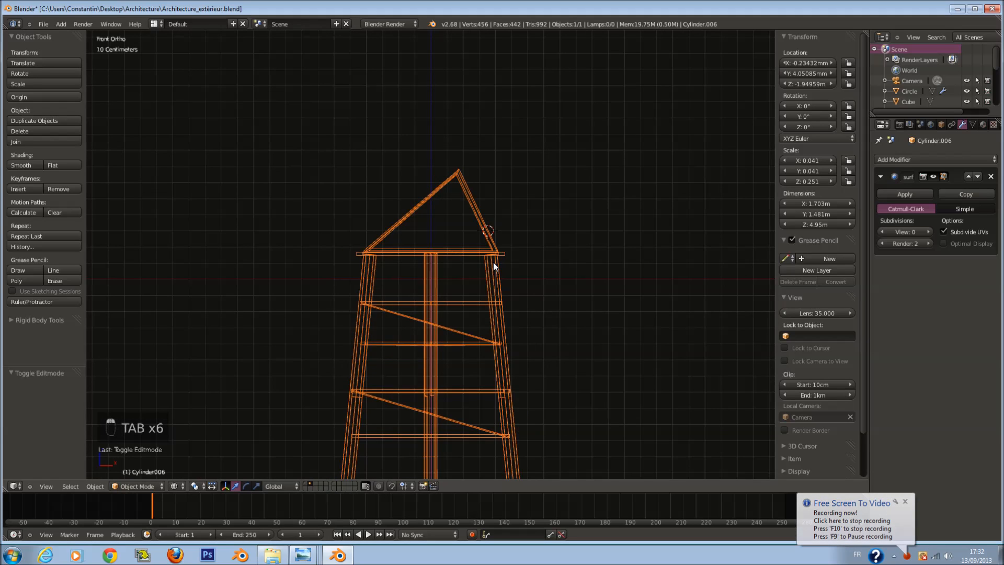
pyautogui.scroll(-2, 486, 264)
pyautogui.moveTo(478, 271); pyautogui.dragTo(437, 254, button='middle')
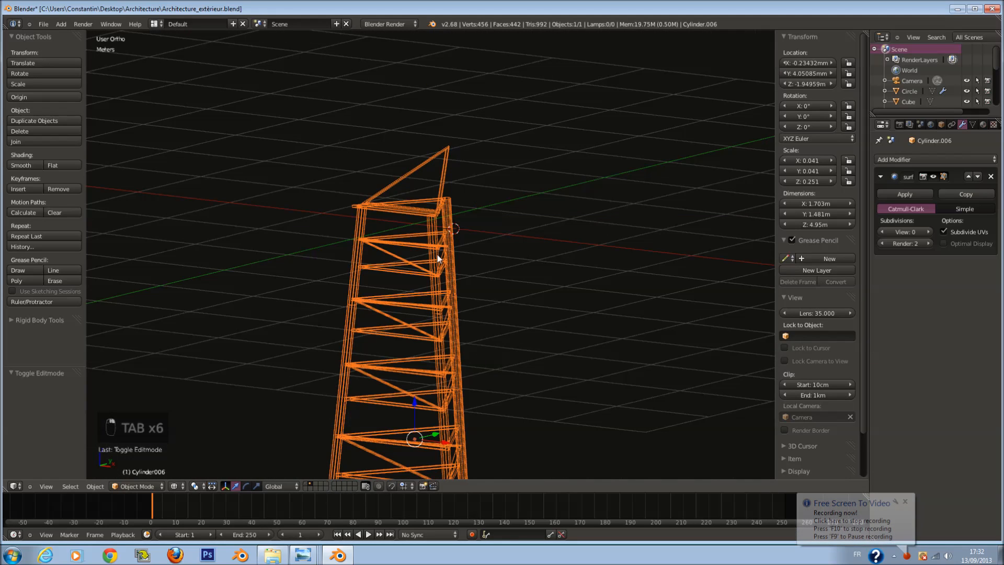
pyautogui.press('Tab')
pyautogui.scroll(3, 471, 224)
pyautogui.press('z')
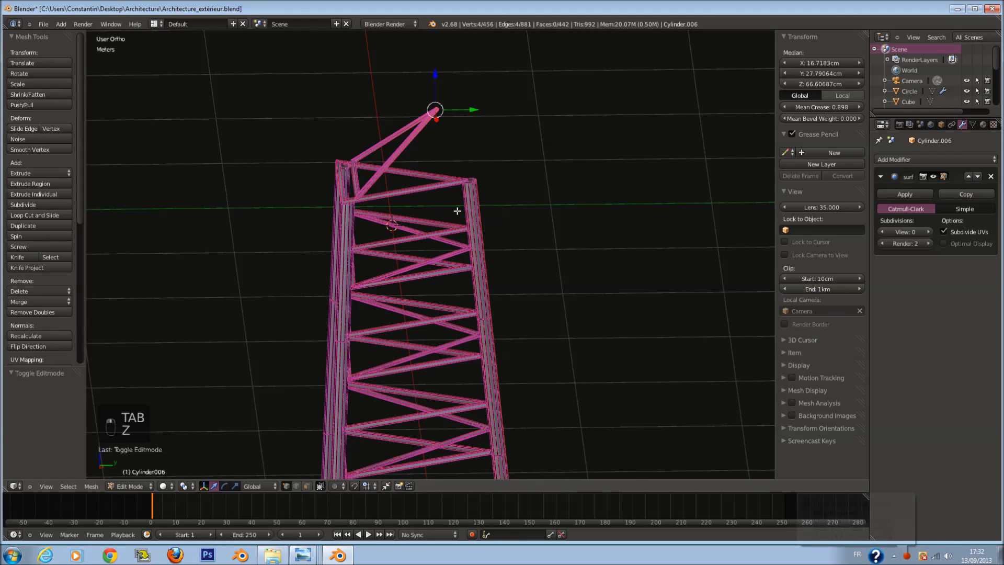
# Step: Select the entire linked geometry of the slanted triangular frame in the right-side wireframe view
pyautogui.press('KP_3')
pyautogui.keyDown('shift'); pyautogui.scroll(3, 465, 173); pyautogui.keyUp('shift')
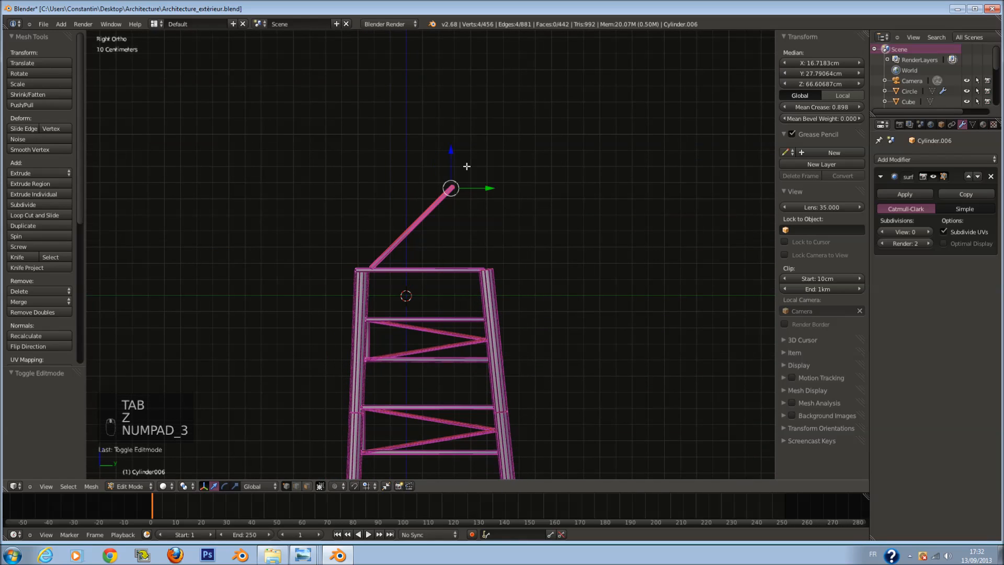
pyautogui.scroll(3, 470, 172)
pyautogui.press('z')
pyautogui.press('Tab')
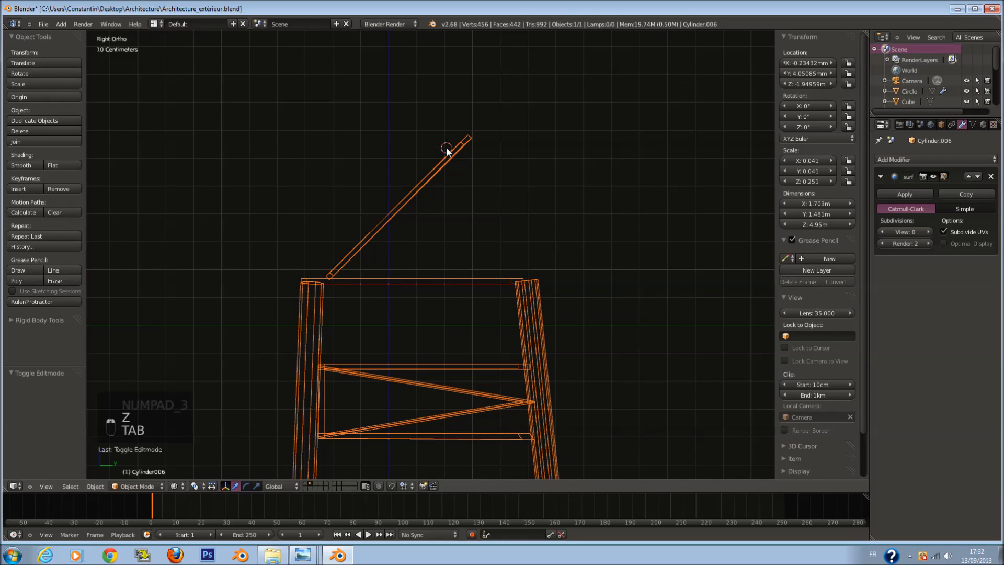
pyautogui.press('Tab')
pyautogui.press('Tab')
pyautogui.press('Tab')
pyautogui.press('a')
pyautogui.press('a')
pyautogui.press('a')
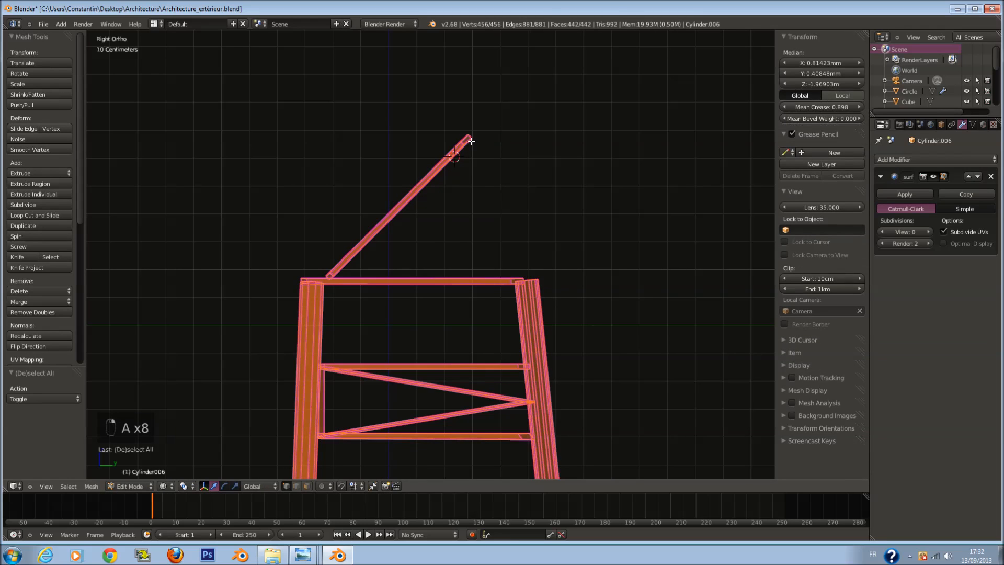
pyautogui.scroll(1, 472, 140)
pyautogui.press('l')
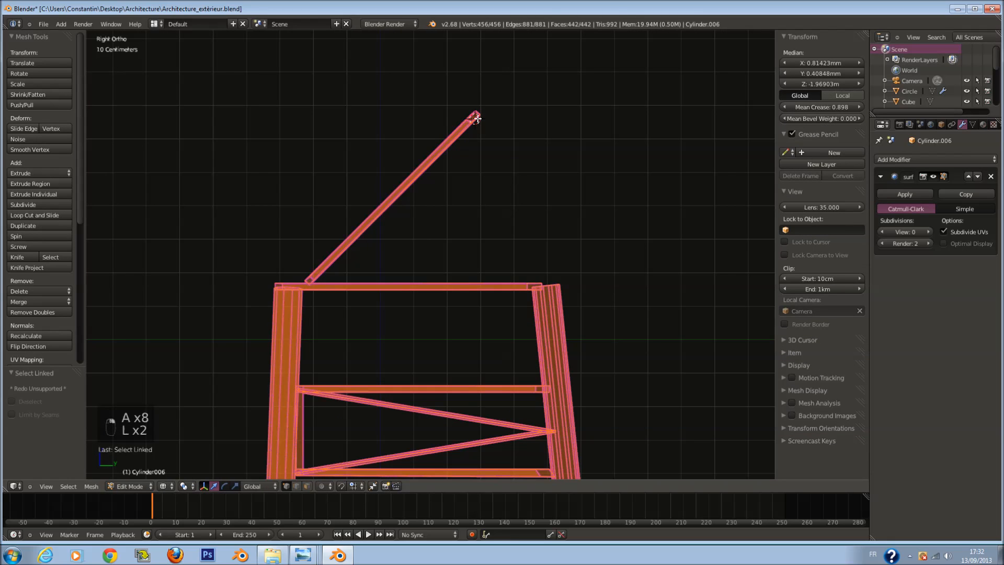
pyautogui.press('a')
pyautogui.press('l')
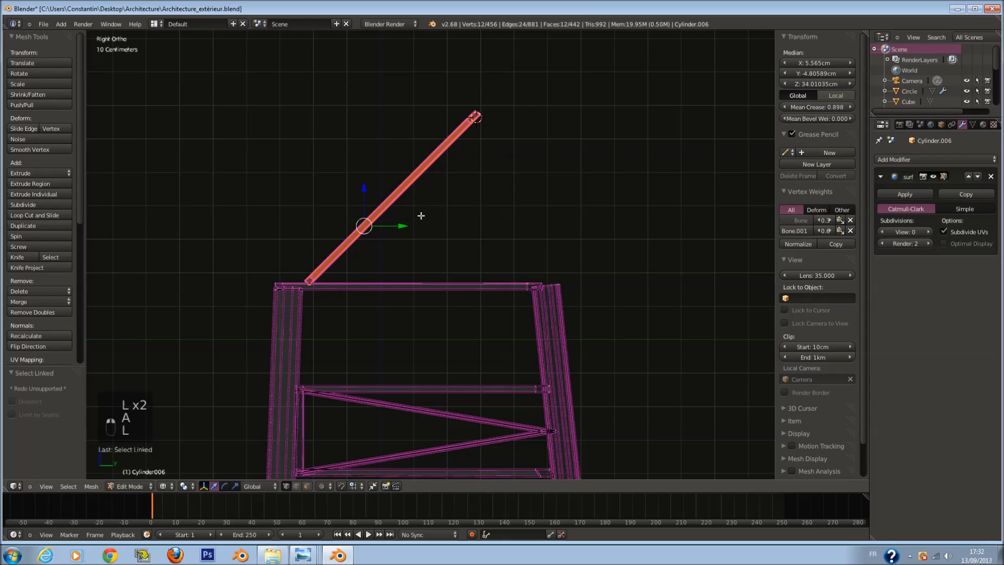
pyautogui.press('g')
pyautogui.press('g')
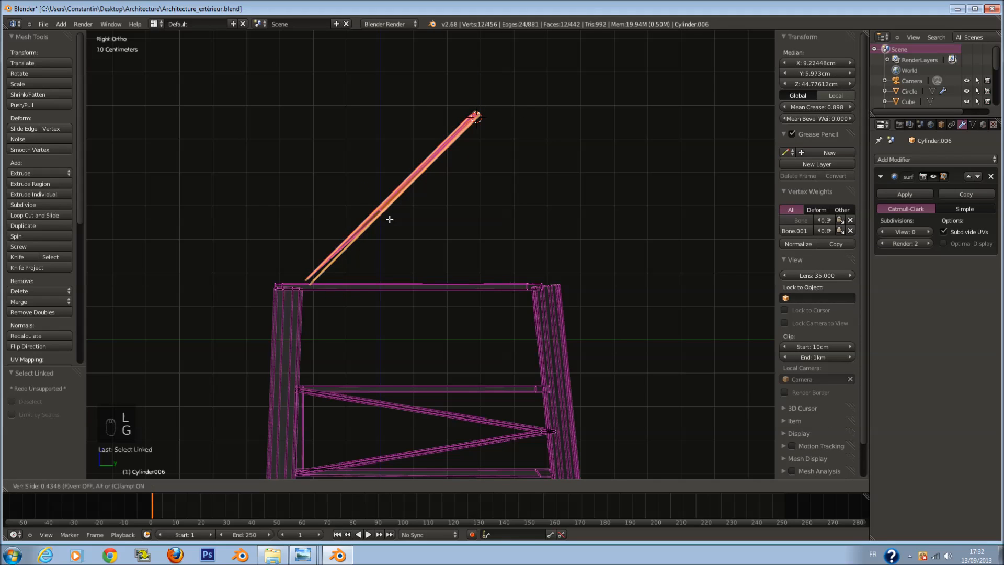
pyautogui.rightClick(365, 214)
pyautogui.press('g')
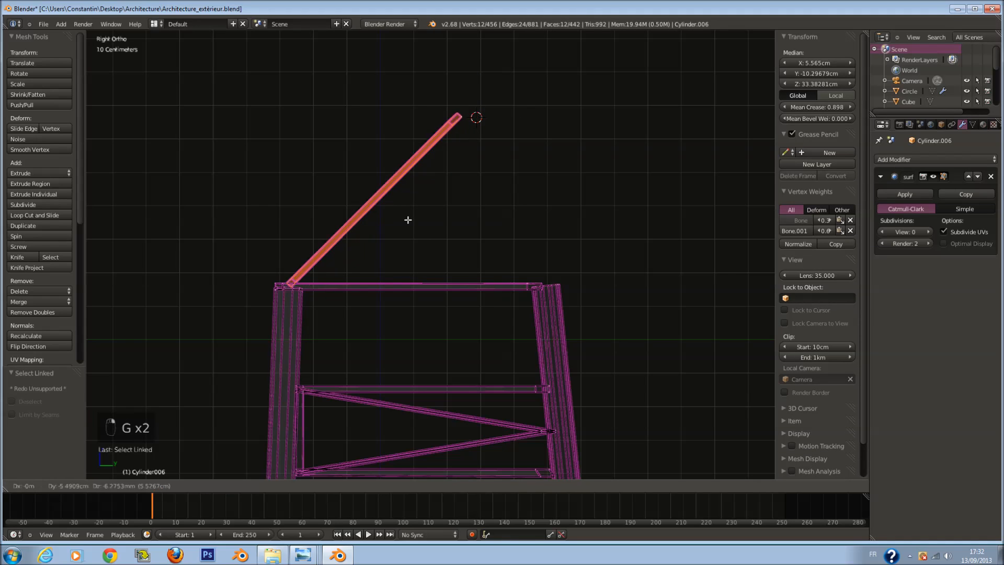
pyautogui.rightClick(378, 206)
pyautogui.press('g')
pyautogui.rightClick(369, 215)
pyautogui.press('g')
pyautogui.rightClick(287, 226)
# Step: Shift the slanted triangular frame -2.353 cm and another -5.836 cm along Y to the outer edge of the top brace ring
pyautogui.moveTo(392, 227); pyautogui.dragTo(372, 227)
pyautogui.rightClick(379, 225)
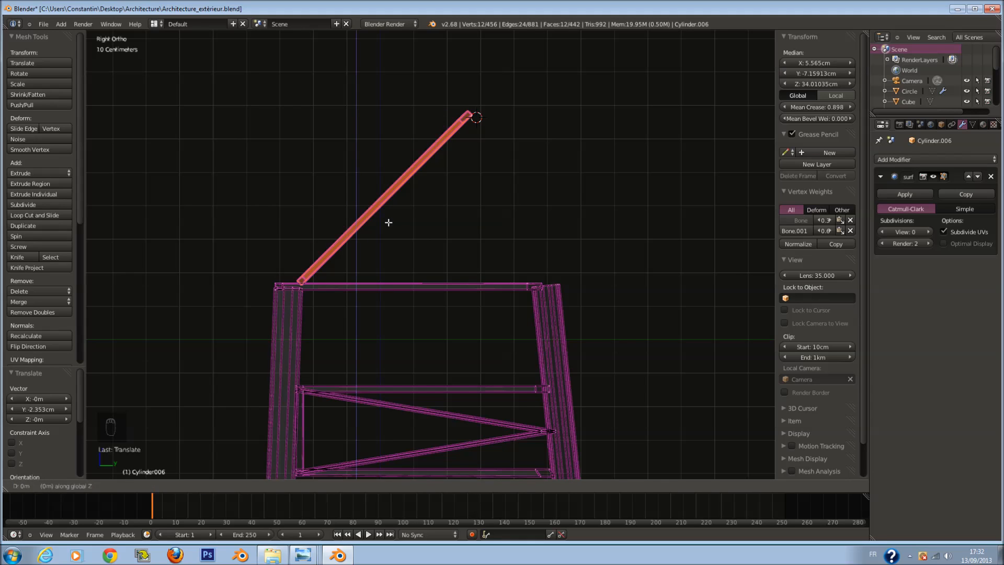
pyautogui.scroll(-2, 437, 230)
pyautogui.scroll(1, 433, 229)
pyautogui.press('g')
pyautogui.press('y')
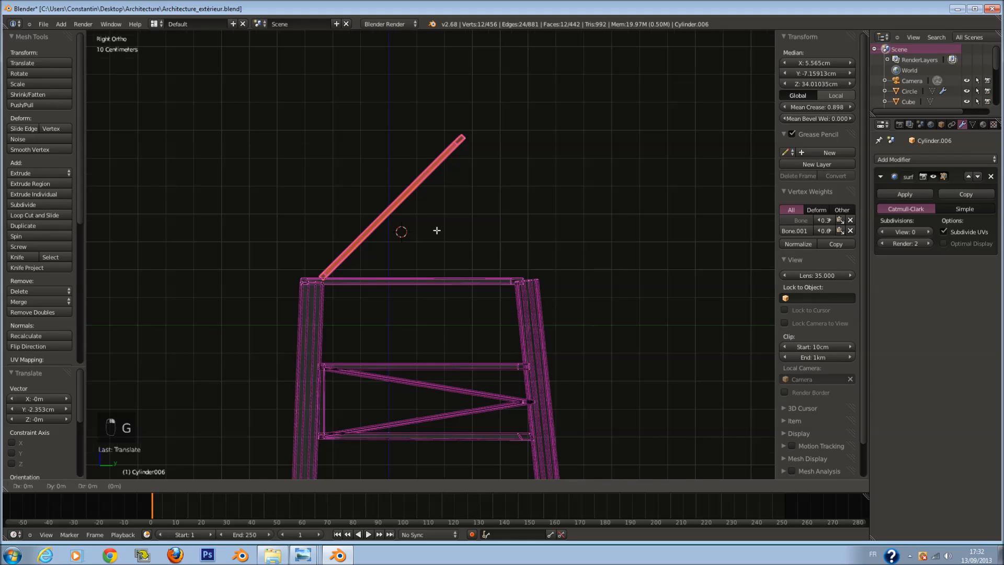
pyautogui.click(421, 231)
pyautogui.scroll(2, 444, 237)
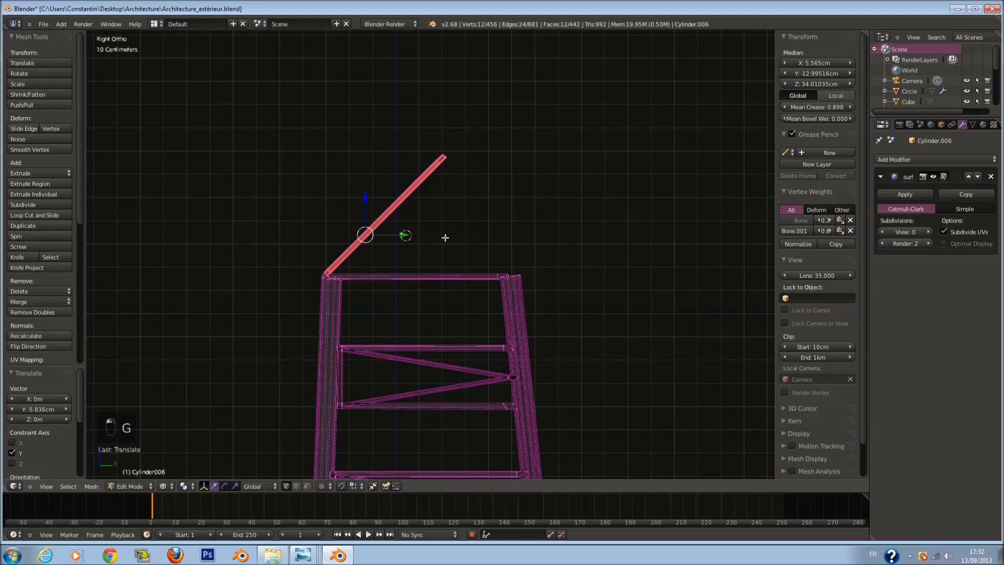
# Step: Leave mesh editing and reset the 3D cursor to the scene origin
pyautogui.press('Tab')
pyautogui.hotkey('shift', 'c')
pyautogui.scroll(4, 460, 271)
pyautogui.scroll(-5, 460, 265)
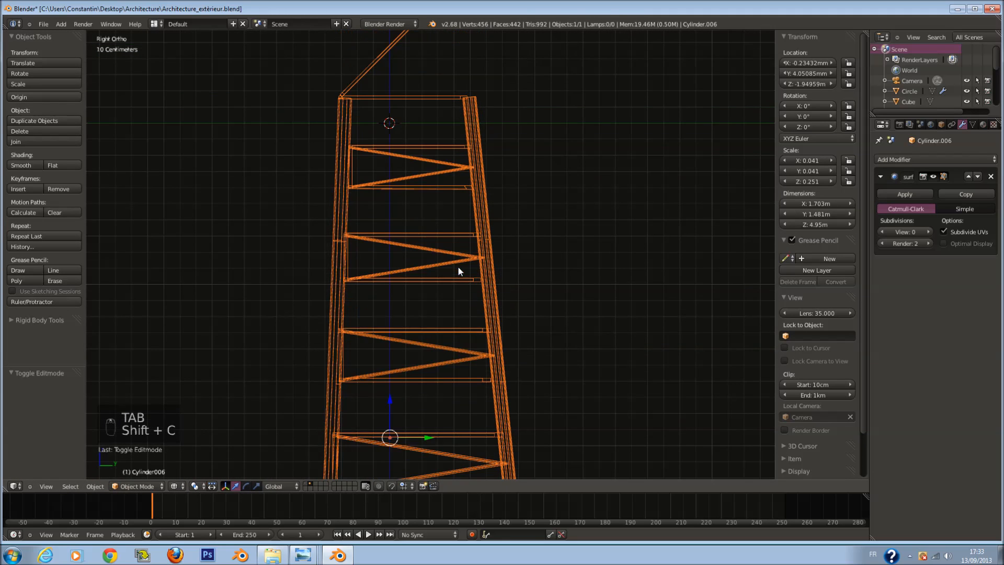
pyautogui.hotkey('shift', 'a')
pyautogui.moveTo(444, 255)
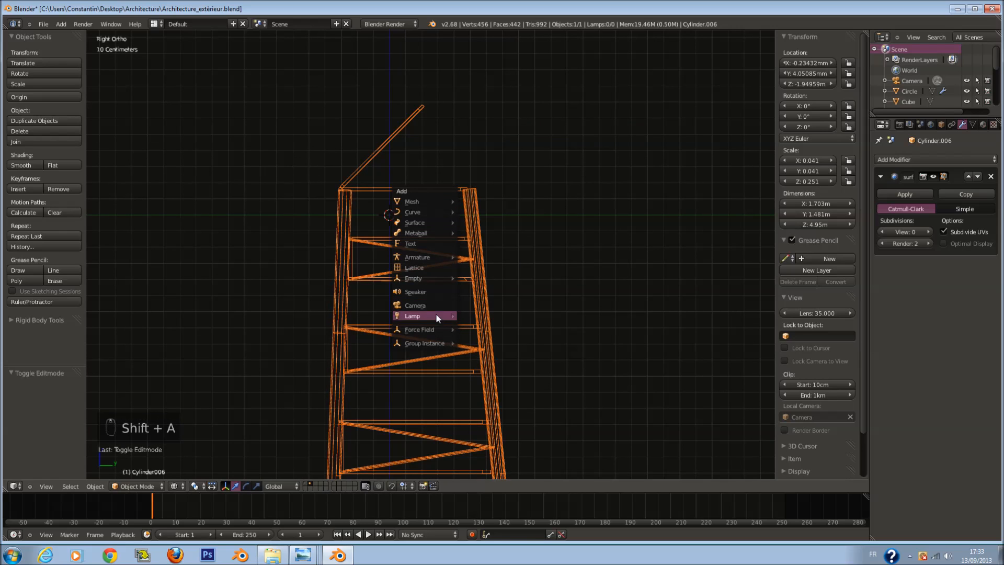
# Step: Reopen the tower mesh for editing, deselect everything and add a 10-vertex cylinder at the 3D cursor
pyautogui.press('Tab')
pyautogui.hotkey('shift', 'a')
pyautogui.hotkey('shift', 'c')
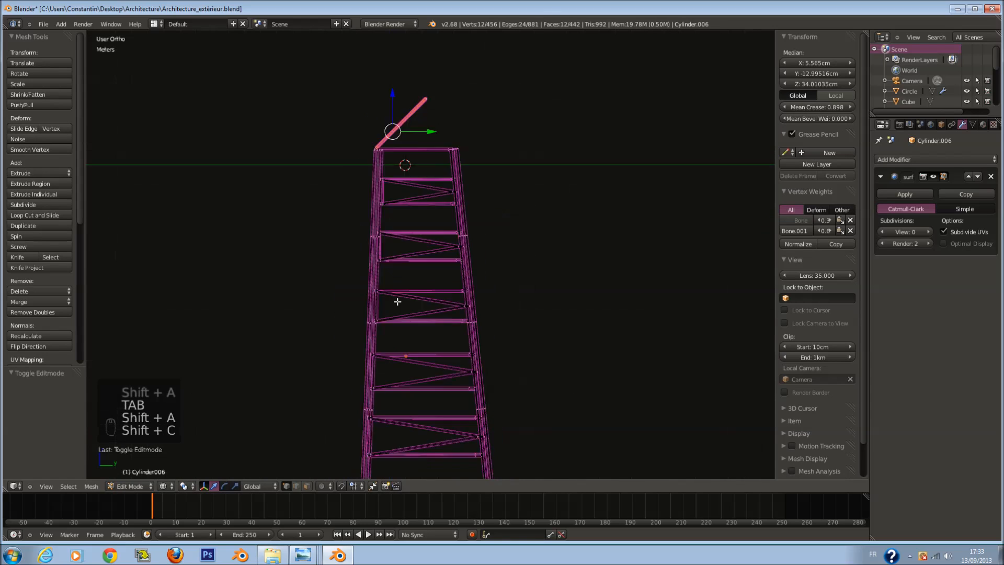
pyautogui.press('a')
pyautogui.hotkey('shift', 'a')
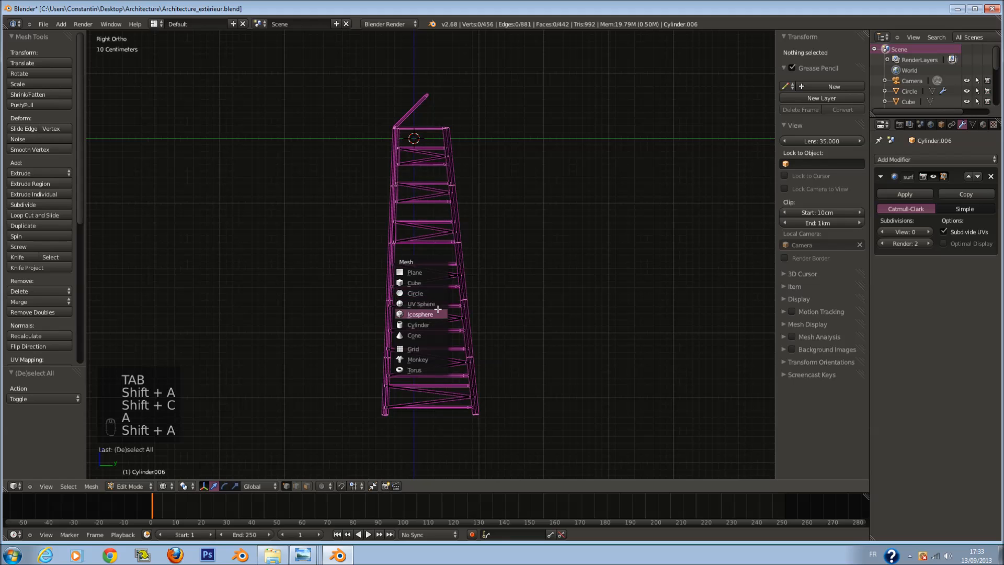
pyautogui.click(426, 324)
# Step: Shrink the new cylinder, place it above the top brace ring and stretch it vertically by a factor of 8.994
pyautogui.keyDown('shift'); pyautogui.scroll(5, 506, 238); pyautogui.keyUp('shift')
pyautogui.scroll(3, 507, 238)
pyautogui.press('s')
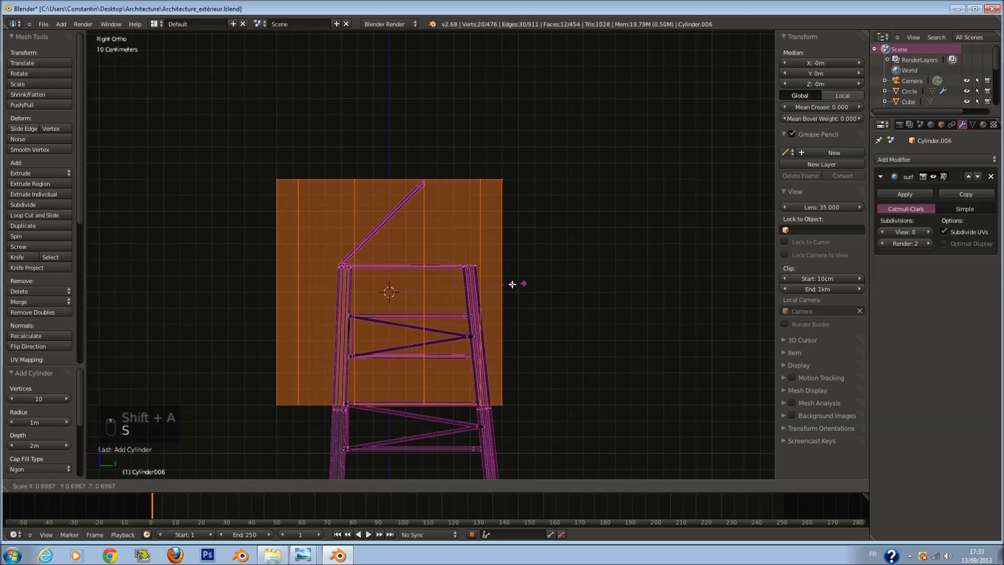
pyautogui.click(411, 288)
pyautogui.scroll(2, 413, 288)
pyautogui.press('g')
pyautogui.click(457, 215)
pyautogui.press('s')
pyautogui.click(418, 235)
pyautogui.press('s')
pyautogui.press('z')
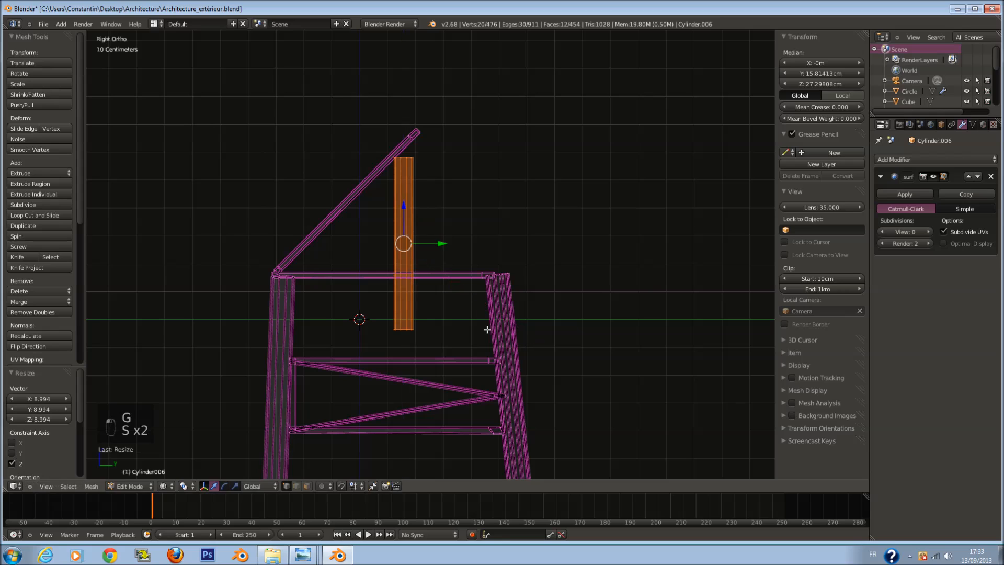
pyautogui.click(483, 319)
# Step: Move the cylinder to the slanted frame's apex and reshape it into a thin pole, stretching it 1.884 times along Z
pyautogui.press('g')
pyautogui.click(471, 260)
pyautogui.press('s')
pyautogui.click(442, 249)
pyautogui.press('s')
pyautogui.click(437, 228)
pyautogui.press('s')
pyautogui.press('z')
pyautogui.click(479, 300)
pyautogui.press('s')
pyautogui.click(460, 281)
pyautogui.press('s')
pyautogui.click(484, 314)
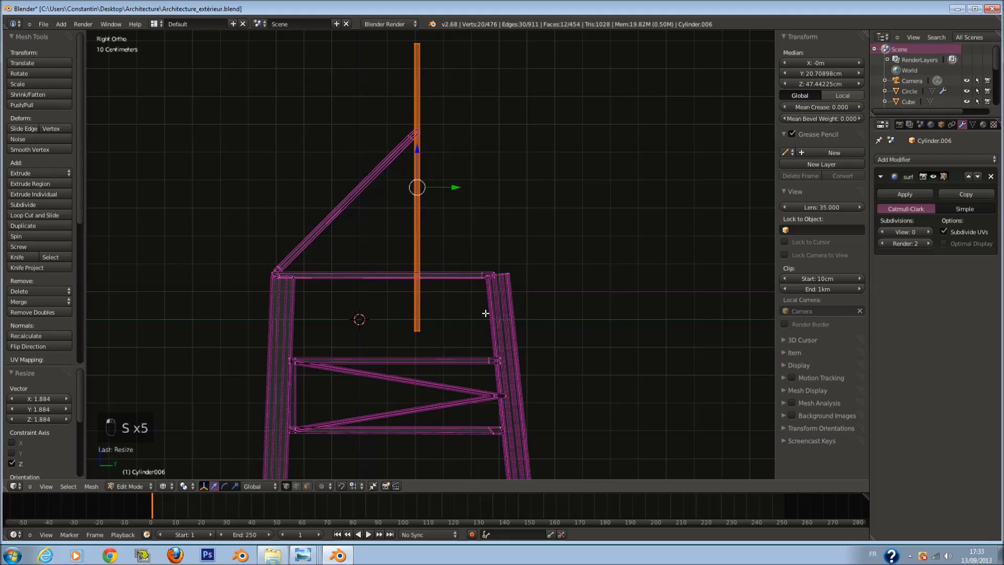
# Step: Save the file, undo the stray edit and raise the thin pole 20.3 cm along Z
pyautogui.scroll(-3, 444, 258)
pyautogui.hotkey('ctrl', 's')
pyautogui.moveTo(427, 278); pyautogui.dragTo(518, 240)
pyautogui.hotkey('ctrl', 'z')
pyautogui.press('g')
pyautogui.press('z')
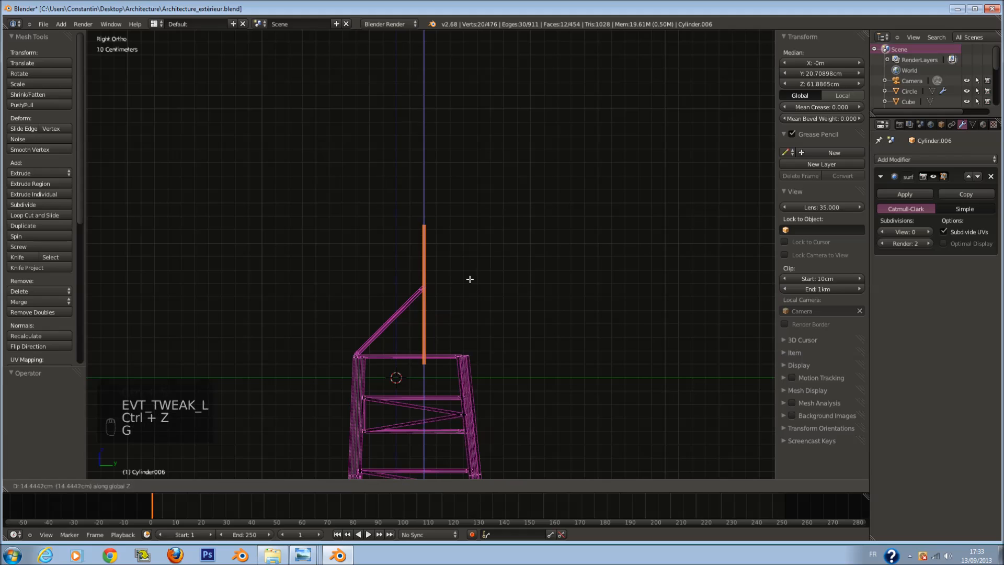
pyautogui.click(469, 276)
# Step: Shift the thin pole 16.786 cm along X to the slanted frame's apex in the front view
pyautogui.press('KP_1')
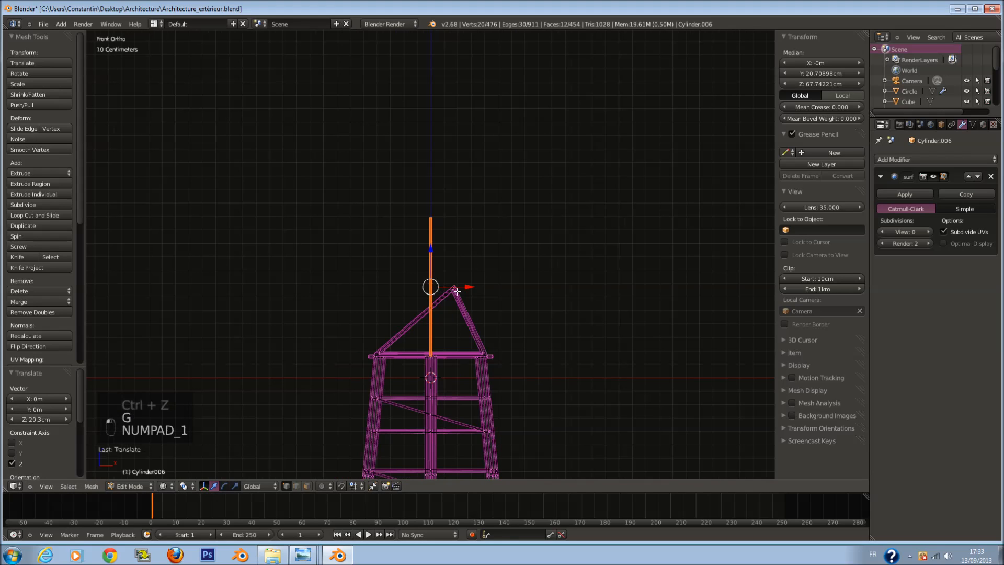
pyautogui.press('g')
pyautogui.press('x')
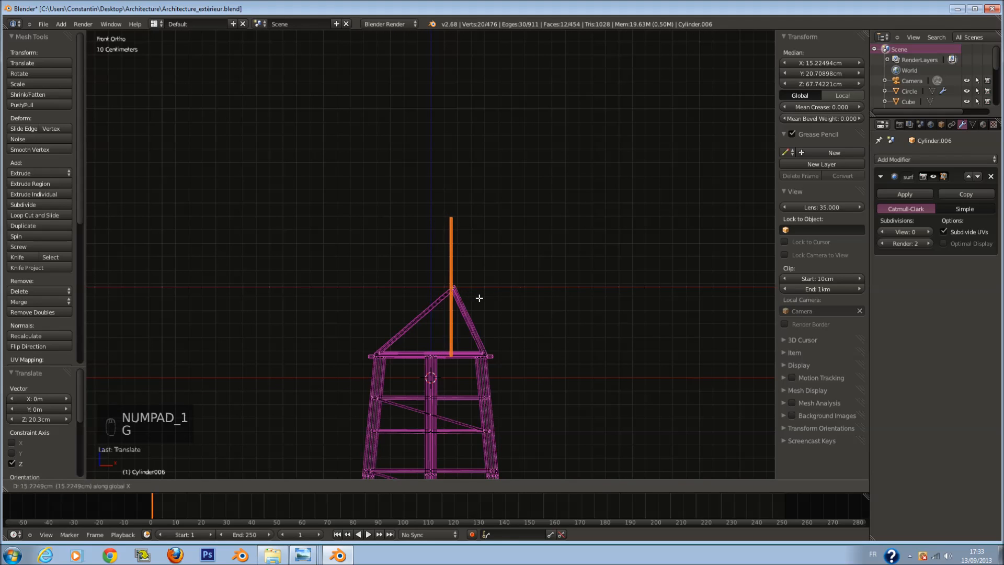
pyautogui.click(470, 287)
# Step: Lengthen the pole by a factor of 1.735 along Z and raise it 36.306 cm onto the brace ring
pyautogui.press('KP_3')
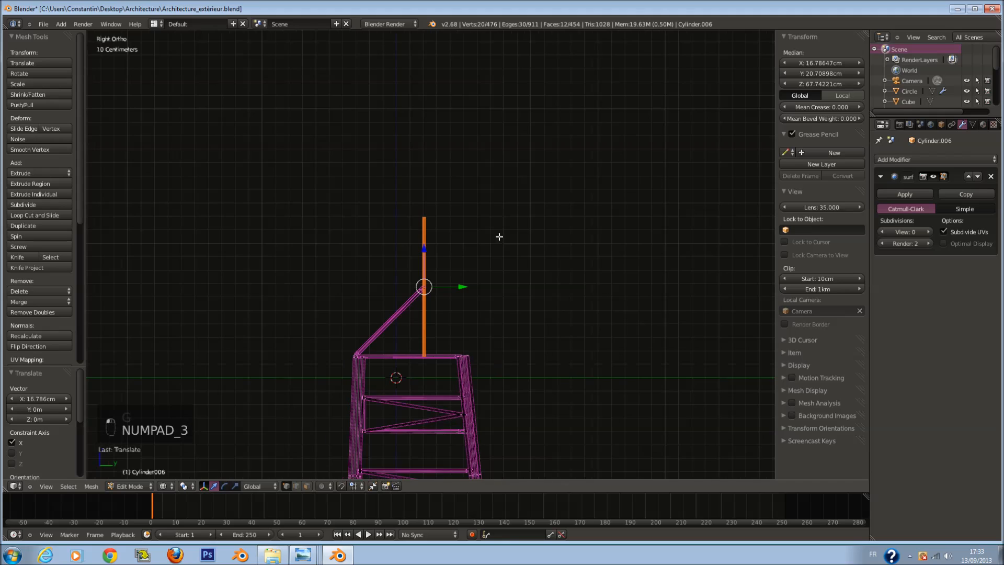
pyautogui.press('s')
pyautogui.press('z')
pyautogui.click(564, 323)
pyautogui.press('g')
pyautogui.press('z')
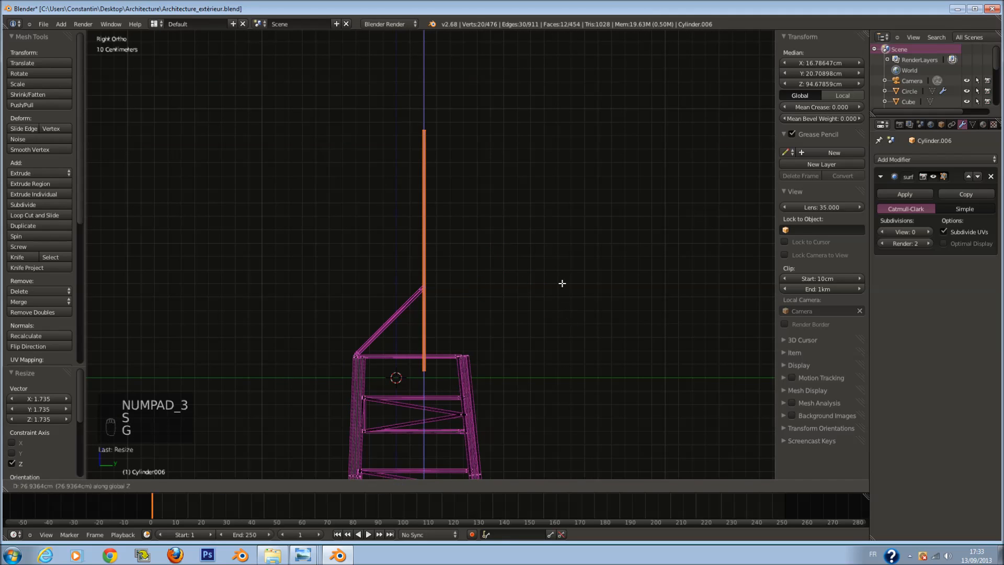
pyautogui.click(560, 276)
# Step: Duplicate the pole, shorten the copy to 0.573 along Z and place it beside the original with its base on the brace ring
pyautogui.hotkey('shift', 'd')
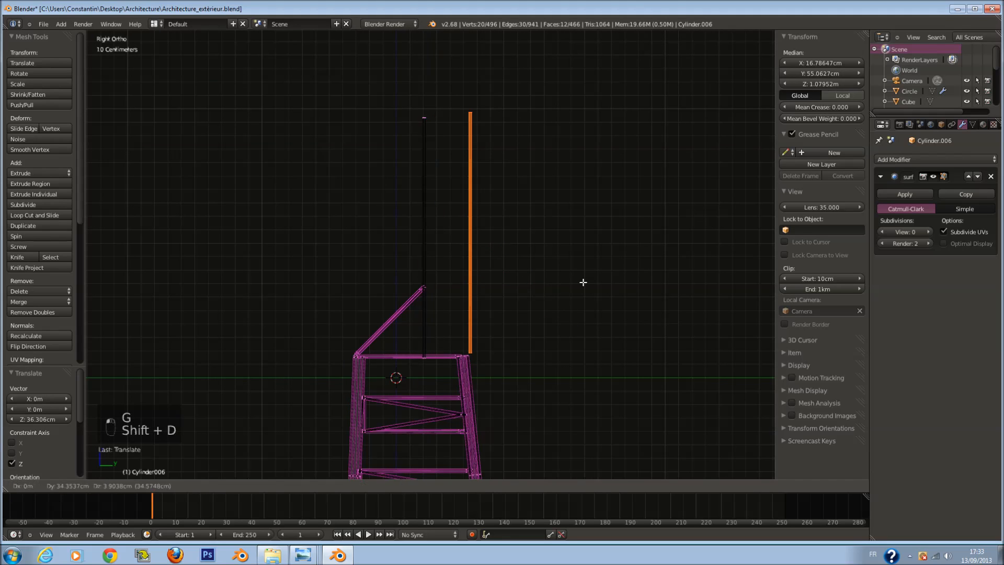
pyautogui.rightClick(549, 320)
pyautogui.press('s')
pyautogui.press('z')
pyautogui.click(500, 281)
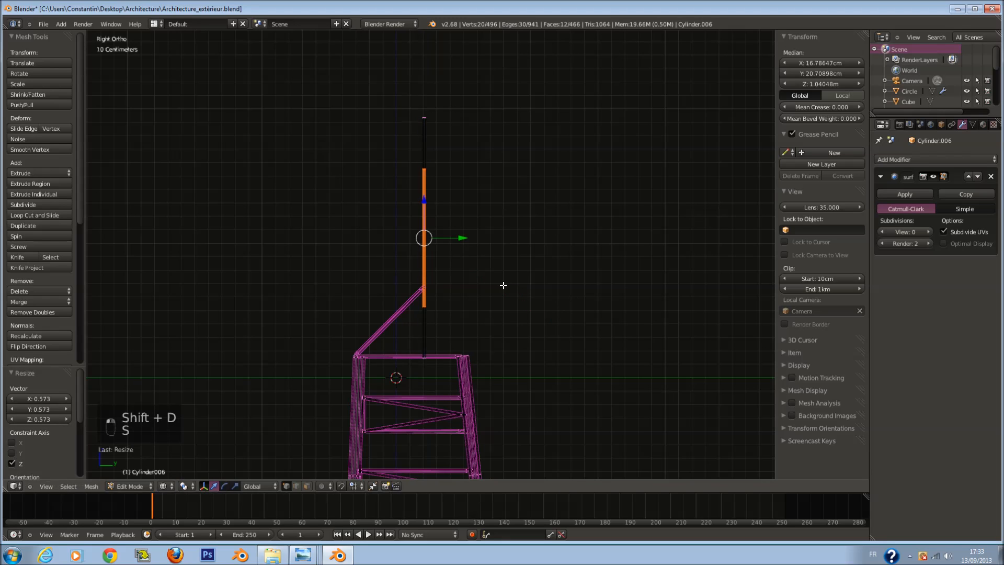
pyautogui.press('g')
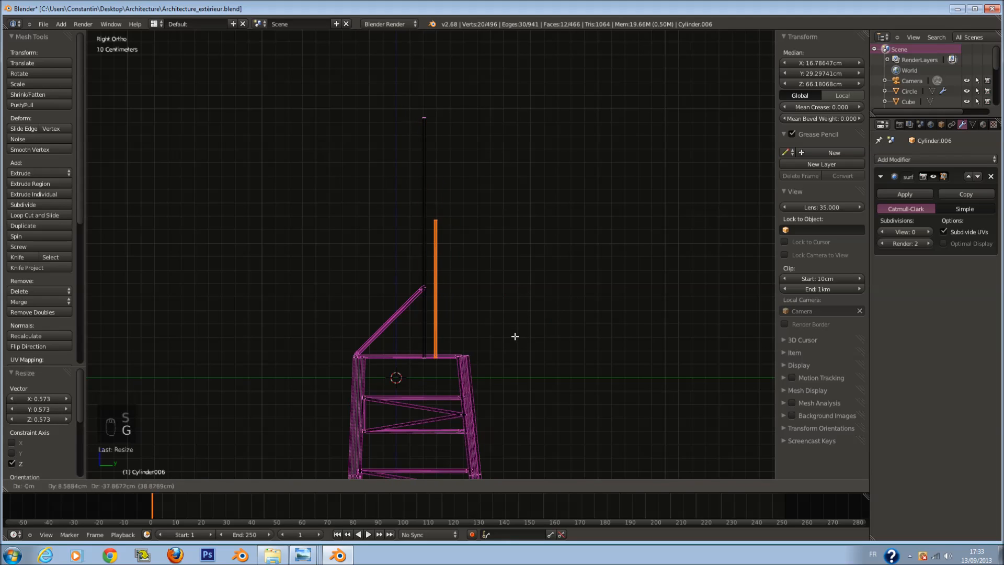
pyautogui.click(516, 336)
# Step: Duplicate the short pole, rotate the copy 90° and shrink it to 0.118 along Y as a crossbar
pyautogui.scroll(3, 511, 328)
pyautogui.hotkey('shift', 'd')
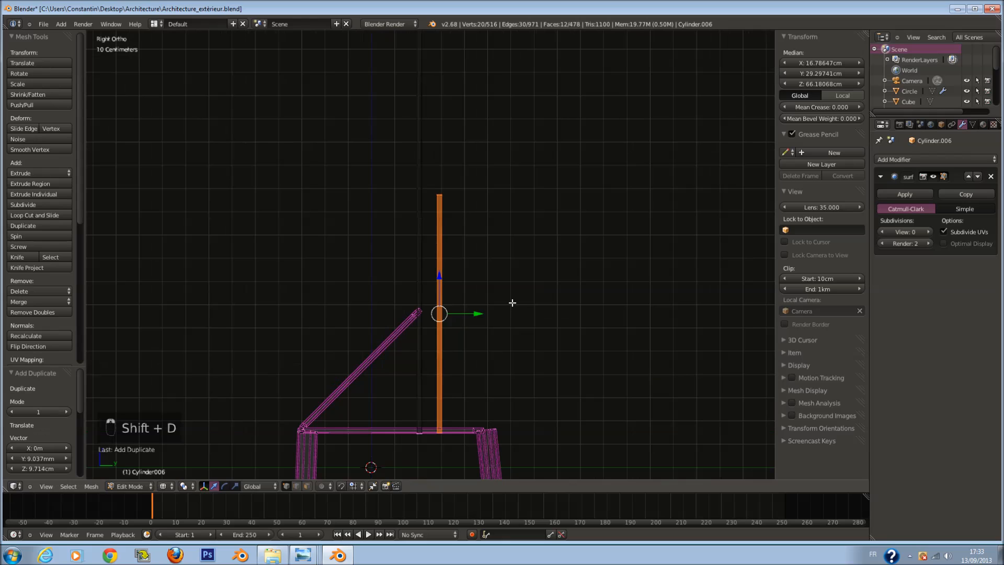
pyautogui.write('r90')
pyautogui.press('Return')
pyautogui.press('s')
pyautogui.press('y')
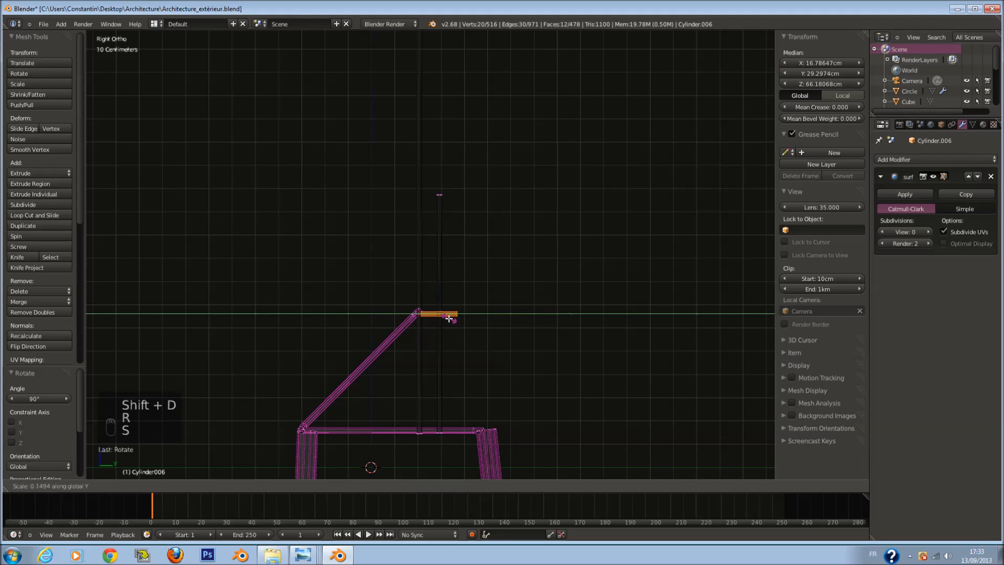
pyautogui.click(447, 318)
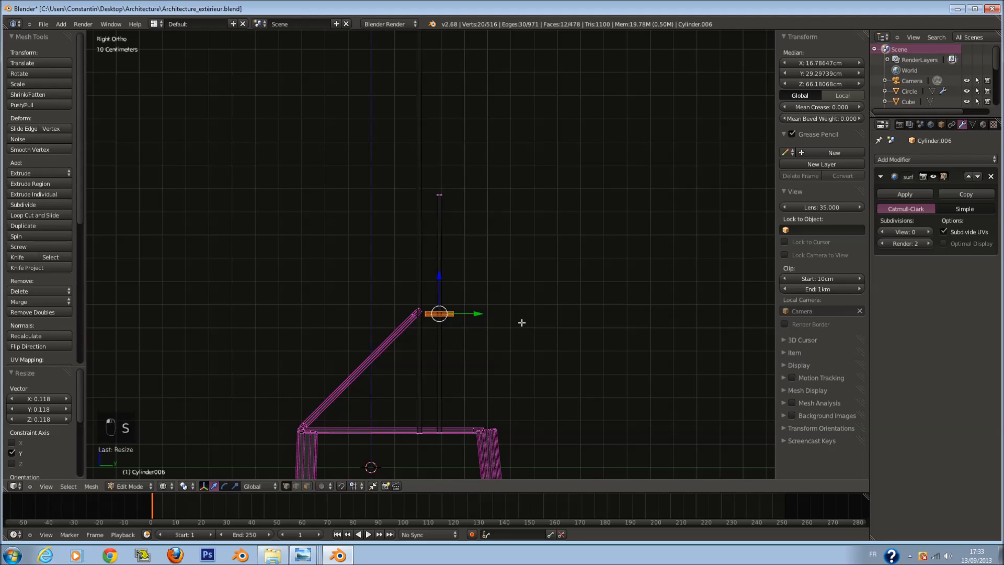
# Step: Shrink the crossbar to 0.663 along Y and fit it between the two poles just above the frame's apex
pyautogui.scroll(1, 522, 323)
pyautogui.press('g')
pyautogui.click(506, 325)
pyautogui.press('s')
pyautogui.press('y')
pyautogui.click(488, 323)
pyautogui.press('g')
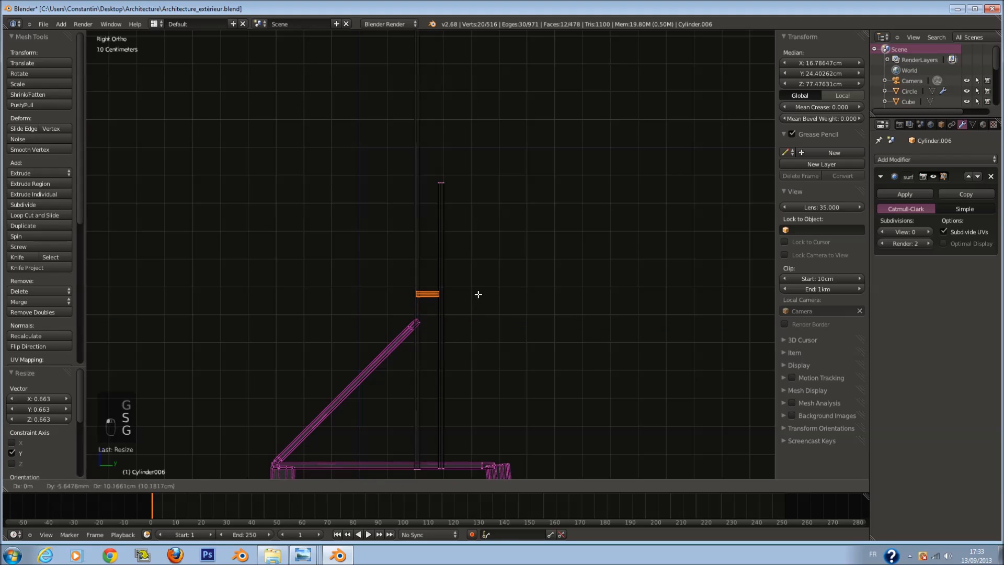
pyautogui.click(479, 294)
# Step: Duplicate the crossbar and lower the copy along Z between the two poles, below the frame's apex
pyautogui.hotkey('shift', 'd')
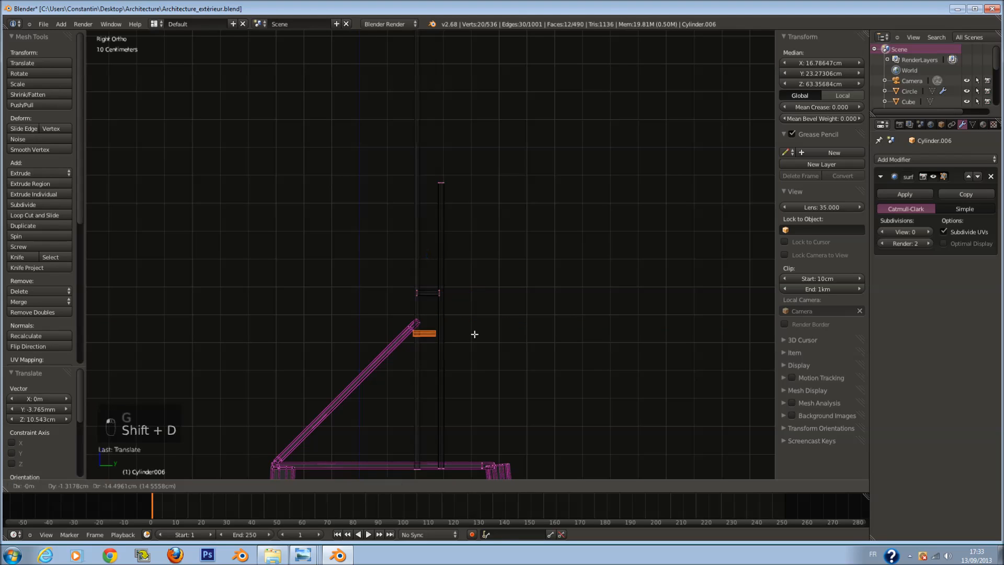
pyautogui.rightClick(475, 334)
pyautogui.press('g')
pyautogui.middleClick(477, 342)
pyautogui.rightClick(480, 355)
pyautogui.press('g')
pyautogui.middleClick(484, 366)
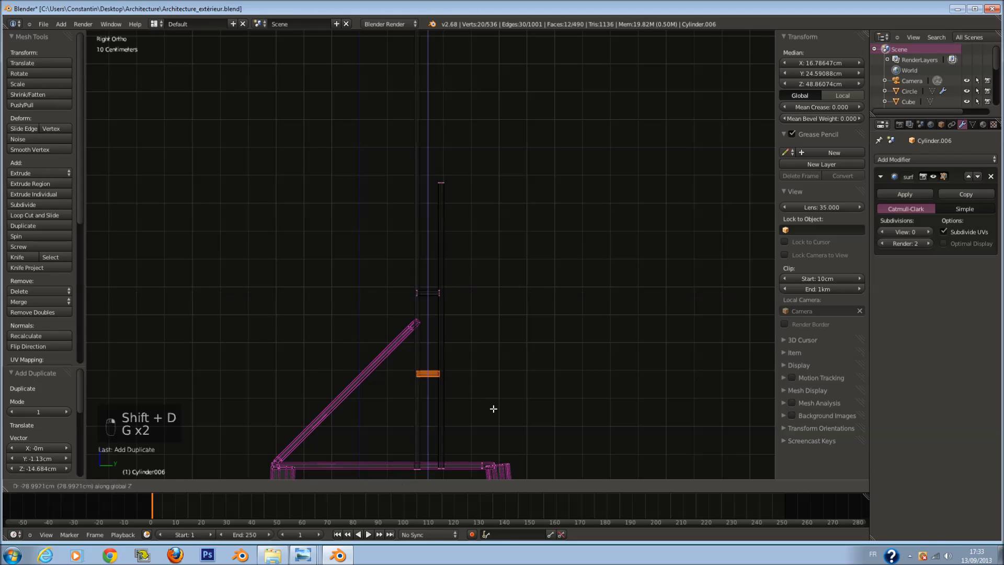
pyautogui.click(499, 438)
# Step: Duplicate the lower crossbar and place the copy about 10.5 cm beneath it between the poles
pyautogui.hotkey('shift', 'd')
pyautogui.rightClick(506, 458)
pyautogui.press('g')
pyautogui.middleClick(505, 386)
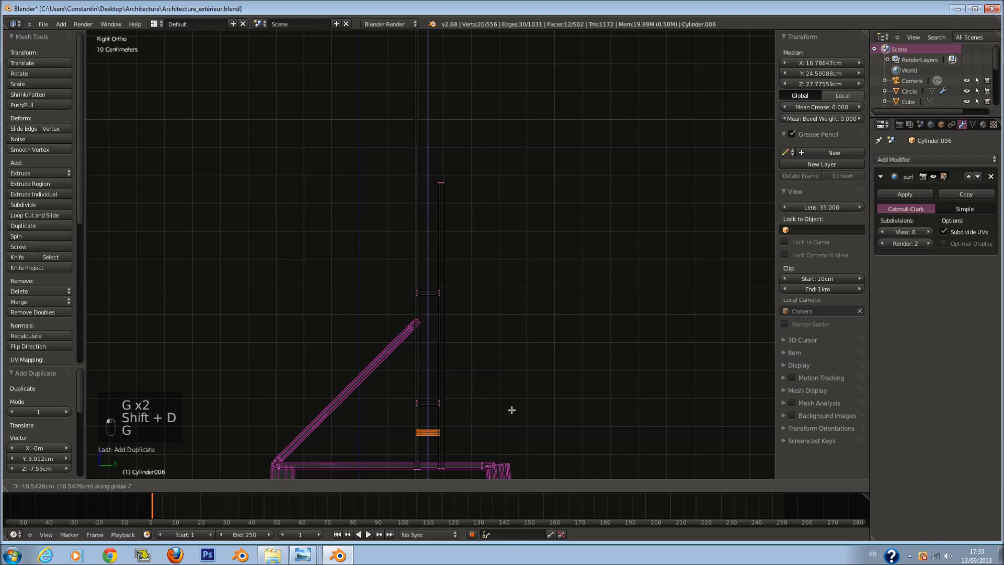
pyautogui.click(512, 410)
# Step: Leave mesh editing, switch to solid display to inspect the mast and save the file
pyautogui.press('Tab')
pyautogui.scroll(-3, 526, 376)
pyautogui.press('z')
pyautogui.moveTo(527, 377)
pyautogui.mouseDown(button='middle')
pyautogui.moveTo(594, 334)
pyautogui.moveTo(591, 366)
pyautogui.moveTo(494, 336)
pyautogui.mouseUp(button='middle')
pyautogui.hotkey('ctrl', 's')
# Step: Reopen the mesh in right-side wireframe and select the linked geometry of both poles and all three crossbars
pyautogui.press('Tab')
pyautogui.press('KP_1')
pyautogui.press('z')
pyautogui.press('KP_3')
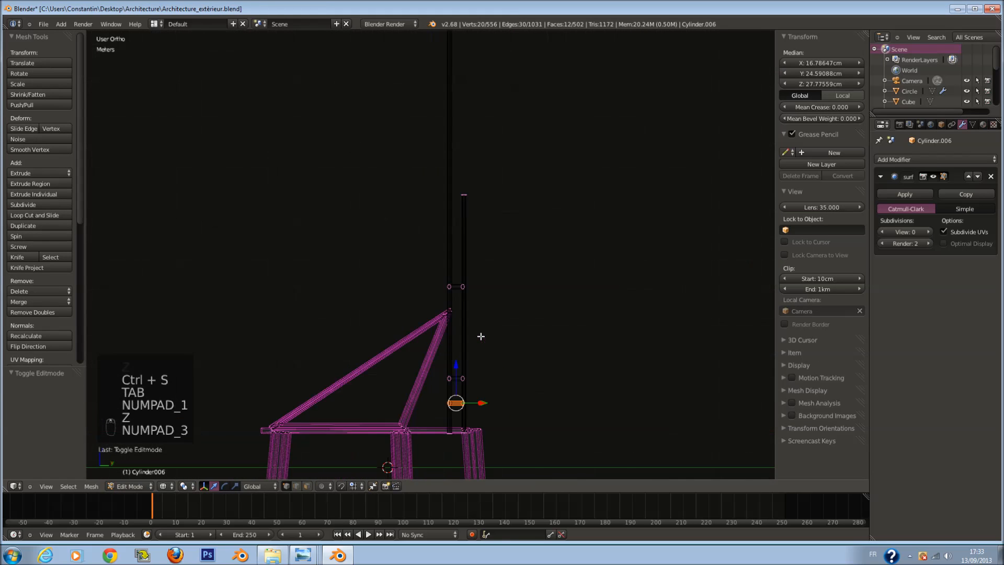
pyautogui.press('l')
pyautogui.press('l')
pyautogui.press('l')
pyautogui.press('l')
pyautogui.press('l')
pyautogui.press('l')
pyautogui.press('l')
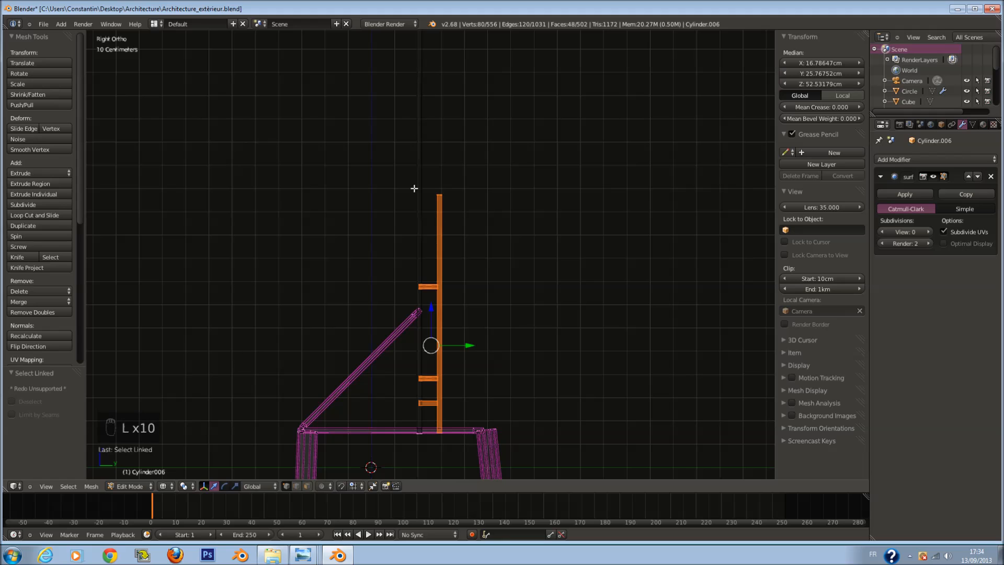
pyautogui.press('l')
pyautogui.press('l')
pyautogui.scroll(-2, 385, 403)
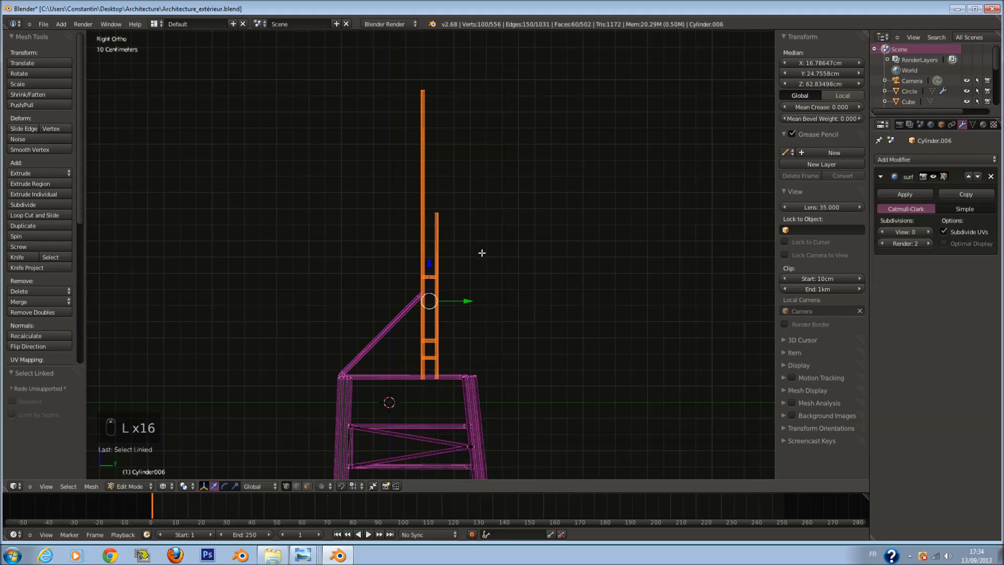
# Step: Shift the selected mast assembly -5.415 cm along X in solid display
pyautogui.press('KP_7')
pyautogui.moveTo(615, 277)
pyautogui.mouseDown(button='middle')
pyautogui.moveTo(580, 251)
pyautogui.moveTo(570, 265)
pyautogui.moveTo(476, 266)
pyautogui.moveTo(437, 316)
pyautogui.mouseUp(button='middle')
pyautogui.scroll(2, 581, 251)
pyautogui.press('z')
pyautogui.press('g')
pyautogui.press('x')
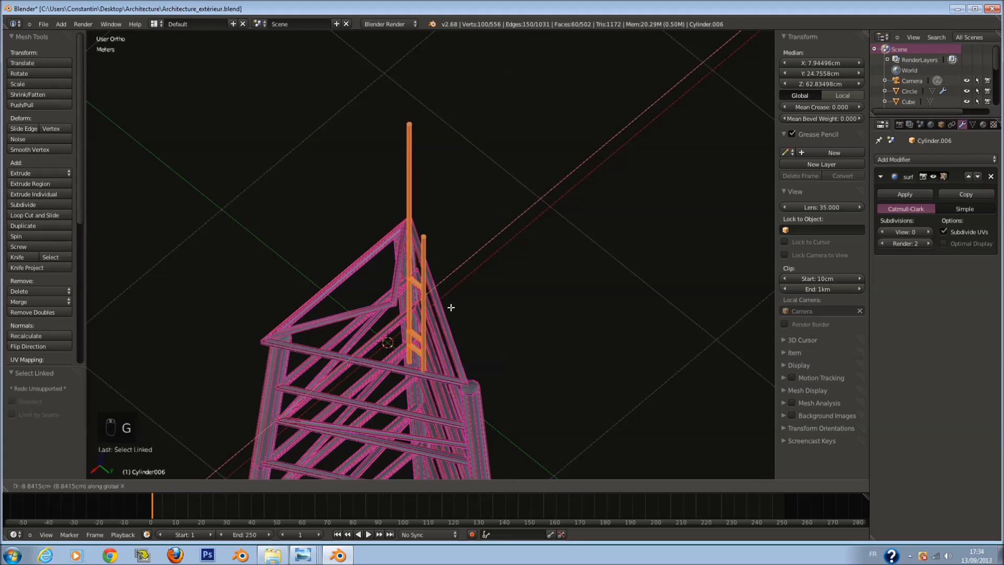
pyautogui.click(448, 312)
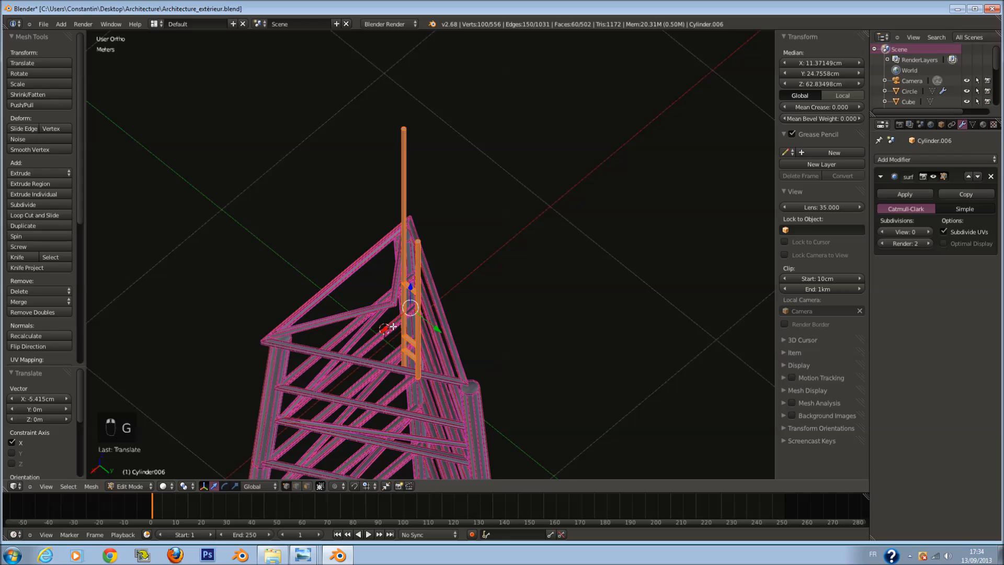
# Step: Undo the stray vertex edit and rotate the mast assembly 29.2° about the Z axis
pyautogui.press('a')
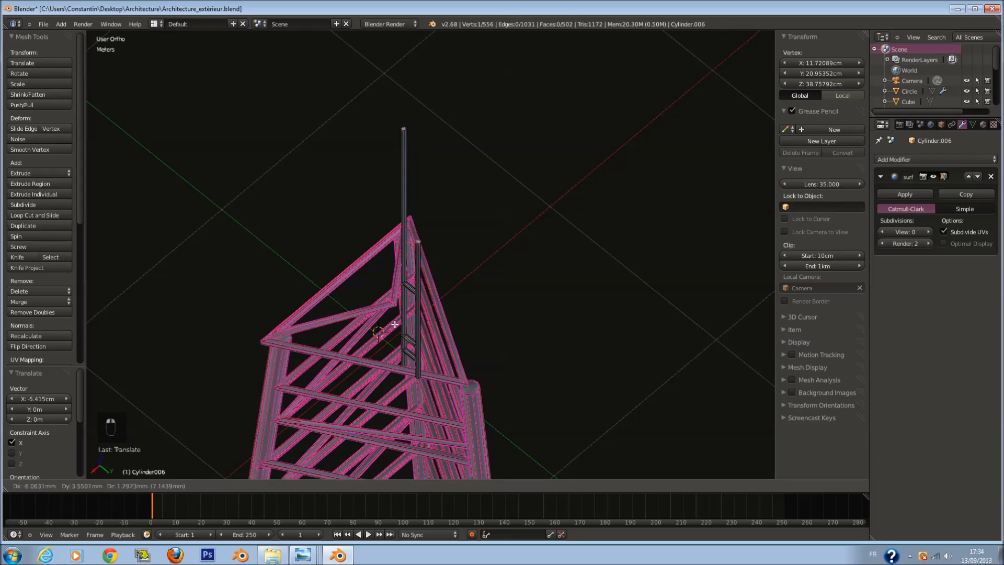
pyautogui.hotkey('ctrl', 'z')
pyautogui.press('r')
pyautogui.press('z')
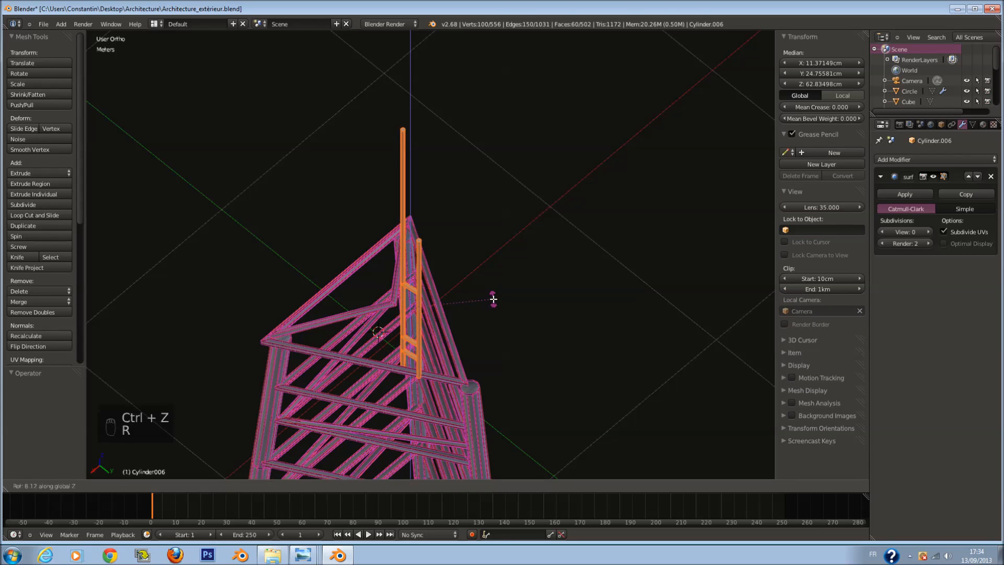
pyautogui.click(483, 271)
pyautogui.moveTo(485, 271); pyautogui.dragTo(436, 257, button='middle')
pyautogui.moveTo(415, 308); pyautogui.dragTo(461, 333, button='middle')
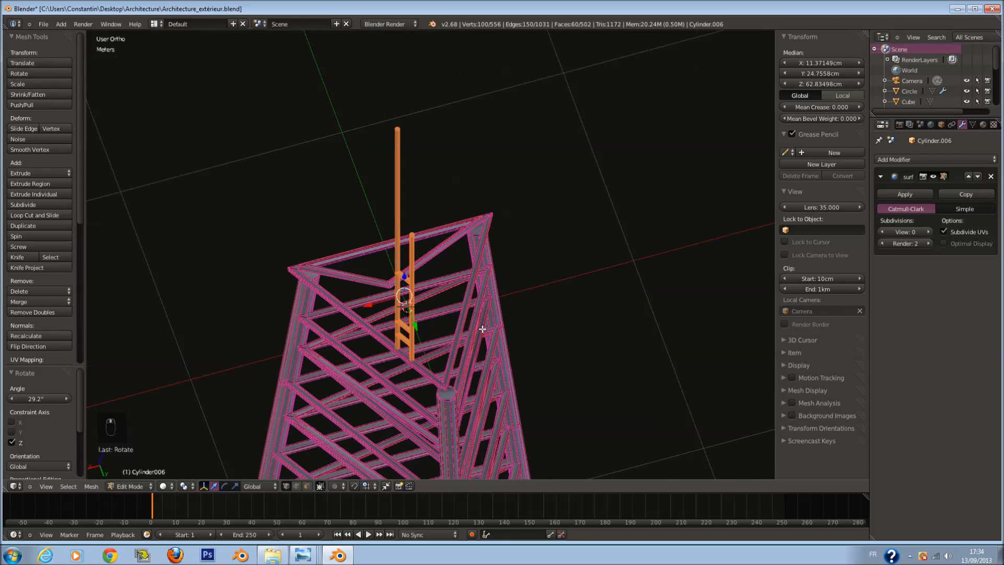
# Step: Reposition the mast assembly against the slanted frame's apex, ending with a -7.046 mm X adjustment
pyautogui.press('g')
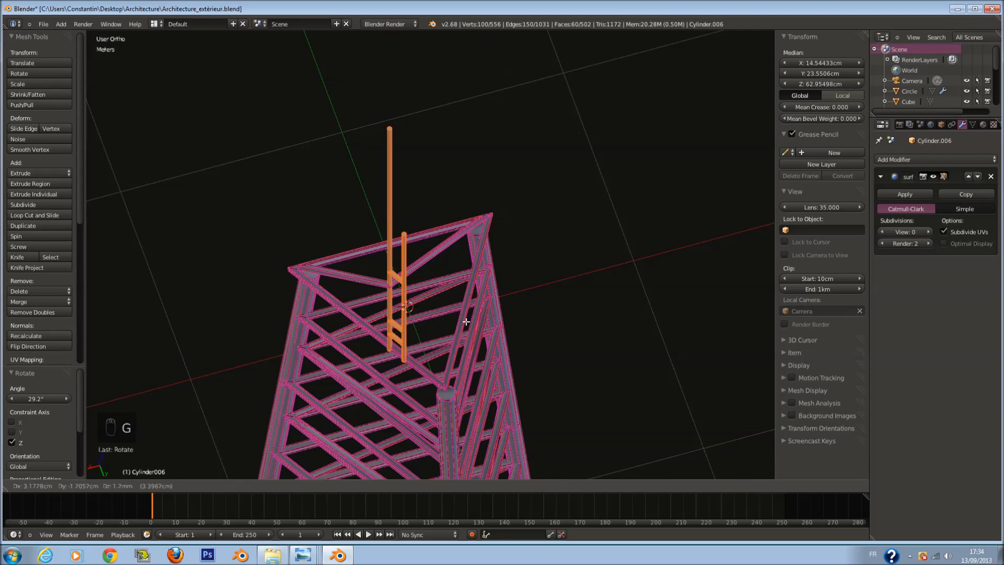
pyautogui.click(467, 322)
pyautogui.moveTo(467, 315); pyautogui.dragTo(495, 284, button='middle')
pyautogui.press('g')
pyautogui.click(462, 327)
# Step: Rotate the mast assembly slightly about Z to align it with the frame, leave mesh editing and save the file
pyautogui.press('r')
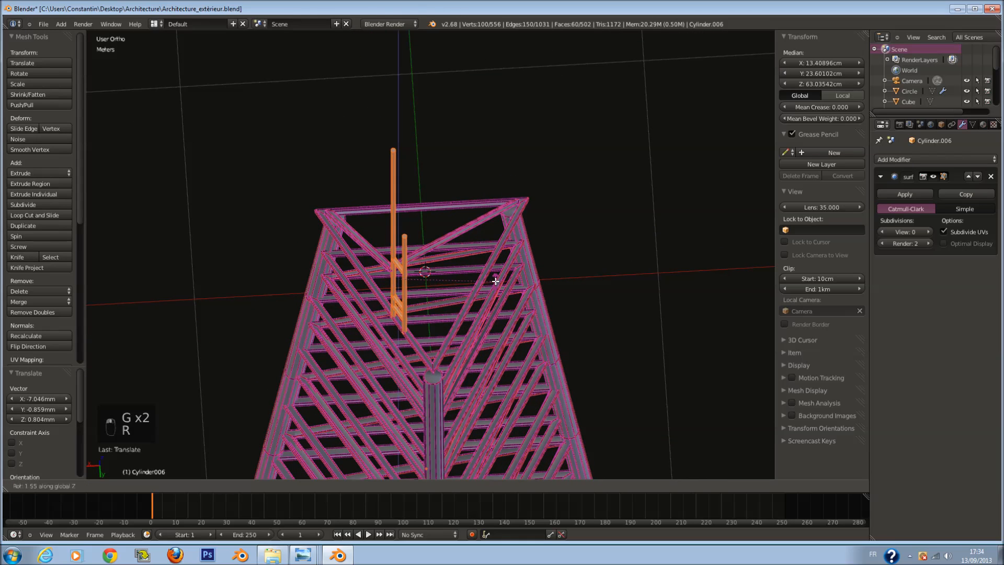
pyautogui.click(494, 274)
pyautogui.press('Tab')
pyautogui.hotkey('ctrl', 's')
# Step: Reopen the mesh, adjust the mast's rotation and nudge it -4.731 mm in X, -2.56 mm in Y and 1.184 mm in Z
pyautogui.moveTo(496, 275); pyautogui.dragTo(508, 331, button='middle')
pyautogui.press('KP_1')
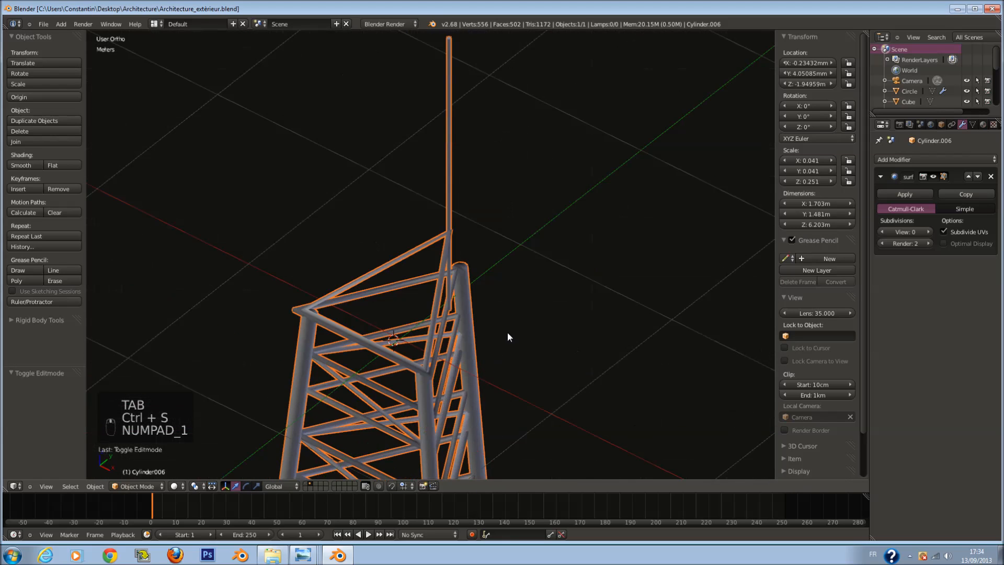
pyautogui.scroll(5, 523, 261)
pyautogui.press('Tab')
pyautogui.moveTo(541, 187); pyautogui.dragTo(627, 157, button='middle')
pyautogui.press('r')
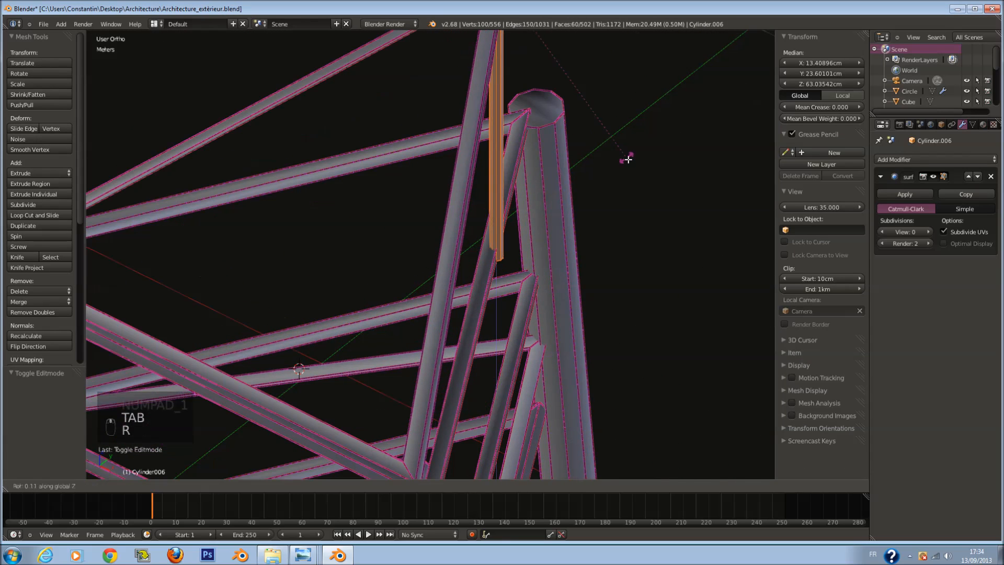
pyautogui.click(622, 227)
pyautogui.press('g')
pyautogui.click(620, 228)
# Step: Rotate the mast -2.879° about Z, move it about 9 mm X, -7 mm Y and -1.4 cm Z, and save in object mode
pyautogui.scroll(-3, 620, 225)
pyautogui.keyDown('shift'); pyautogui.scroll(5, 596, 225); pyautogui.keyUp('shift')
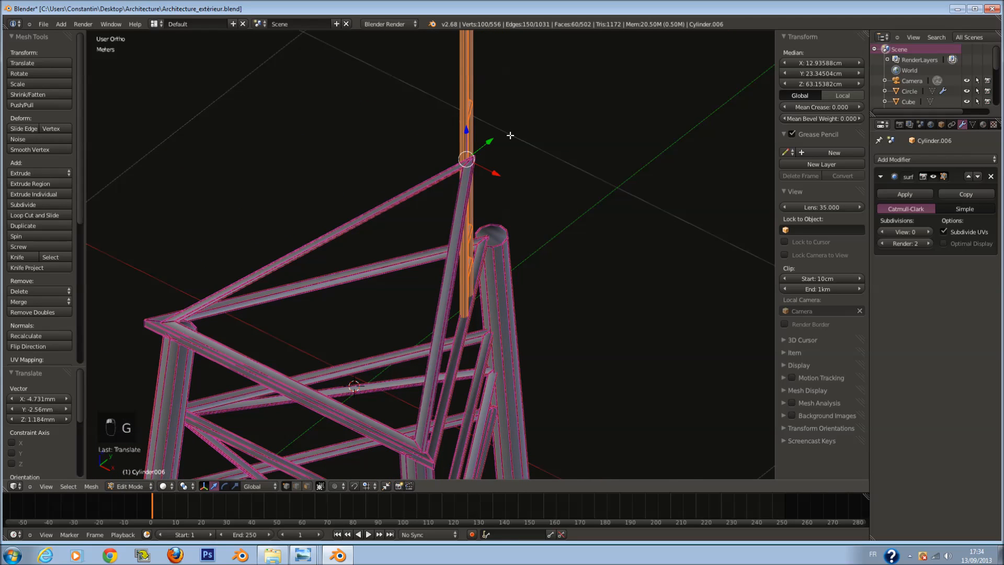
pyautogui.press('r')
pyautogui.press('z')
pyautogui.click(548, 185)
pyautogui.press('g')
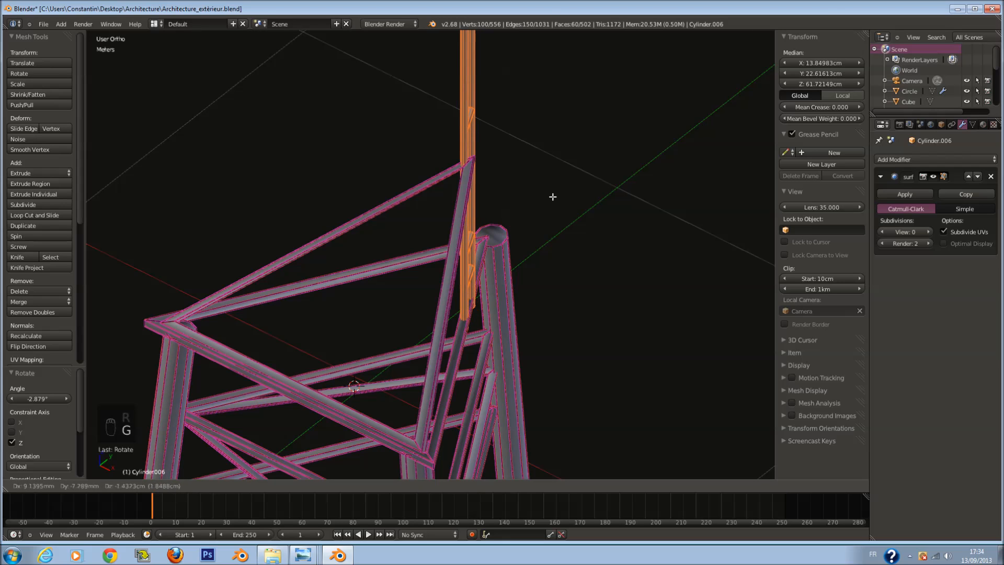
pyautogui.click(552, 196)
pyautogui.press('Tab')
pyautogui.hotkey('ctrl', 's')
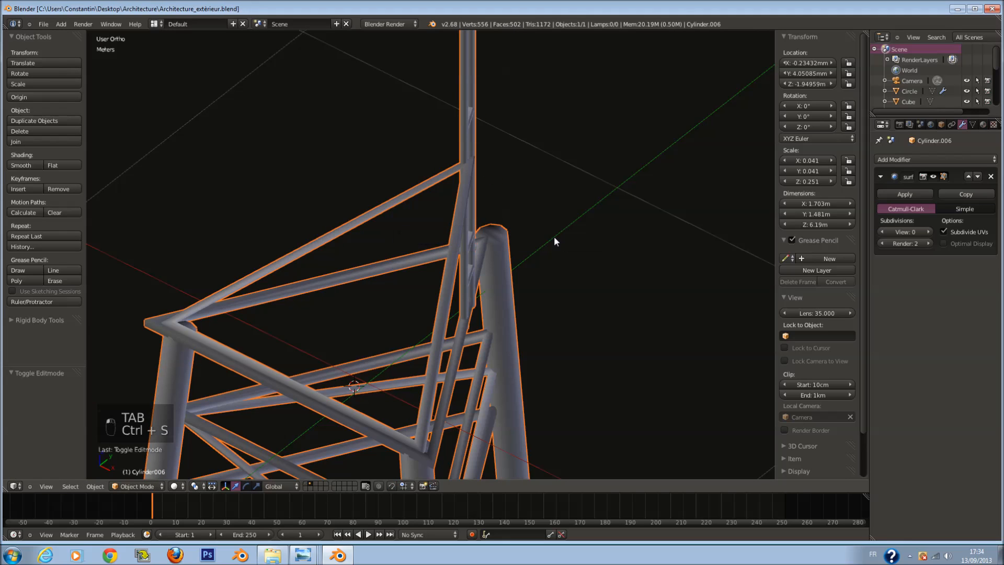
# Step: Select the slanted frame's apex vertices in the tower mesh and move them -3.404 cm in X and -1.387 cm in Z
pyautogui.press('KP_1')
pyautogui.press('Tab')
pyautogui.scroll(5, 486, 173)
pyautogui.press('z')
pyautogui.press('a')
pyautogui.press('a')
pyautogui.press('a')
pyautogui.press('a')
pyautogui.press('a')
pyautogui.press('c')
pyautogui.press('z')
pyautogui.press('g')
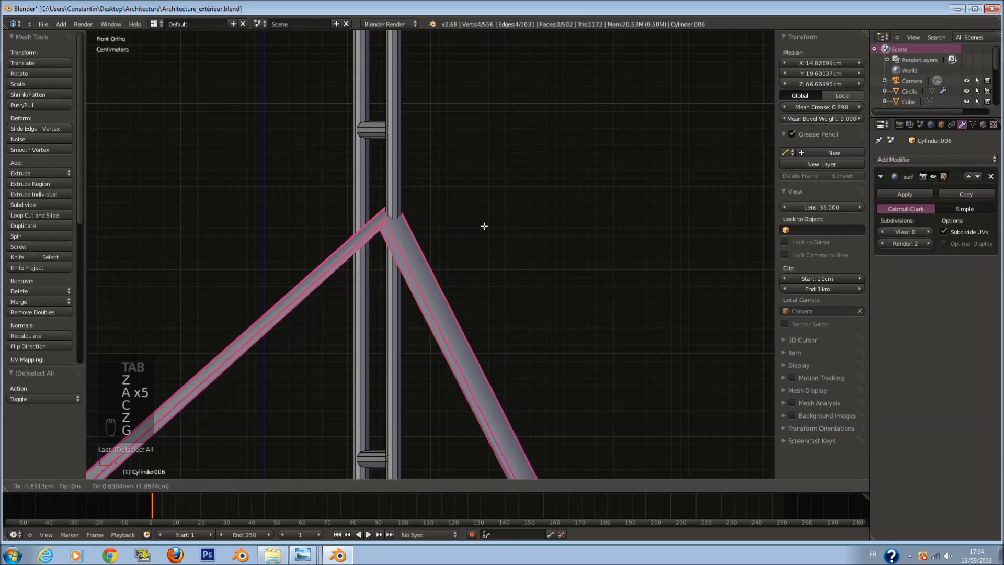
pyautogui.click(474, 238)
pyautogui.moveTo(504, 239)
pyautogui.mouseDown(button='middle')
pyautogui.moveTo(434, 293)
pyautogui.moveTo(370, 292)
pyautogui.moveTo(500, 253)
pyautogui.mouseUp(button='middle')
pyautogui.scroll(3, 426, 283)
pyautogui.moveTo(426, 282); pyautogui.dragTo(591, 287, button='middle')
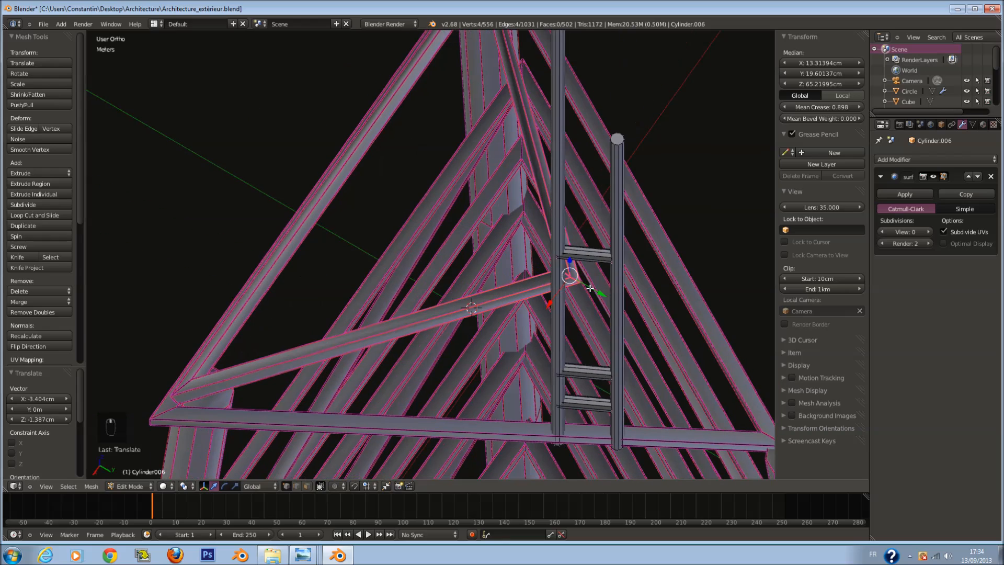
# Step: Shift the slanted frame's apex once more against the base of the mast, leave mesh editing and save the file
pyautogui.press('h')
pyautogui.hotkey('ctrl', 'z')
pyautogui.scroll(-3, 610, 287)
pyautogui.press('g')
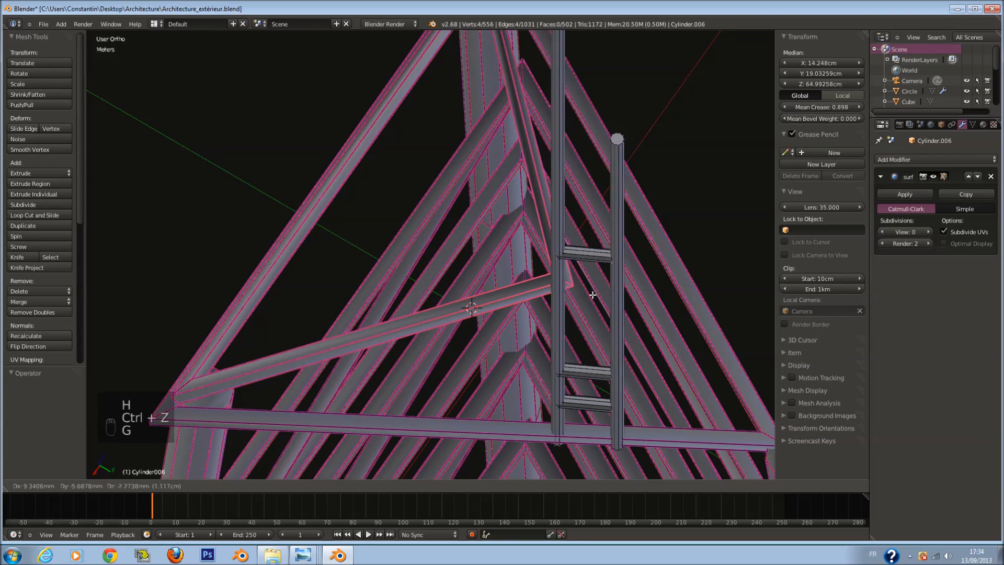
pyautogui.click(575, 303)
pyautogui.press('Tab')
pyautogui.hotkey('ctrl', 's')
# Step: Move the tower to the first layer, display that layer with the buildings and save the file
pyautogui.press('KP_1')
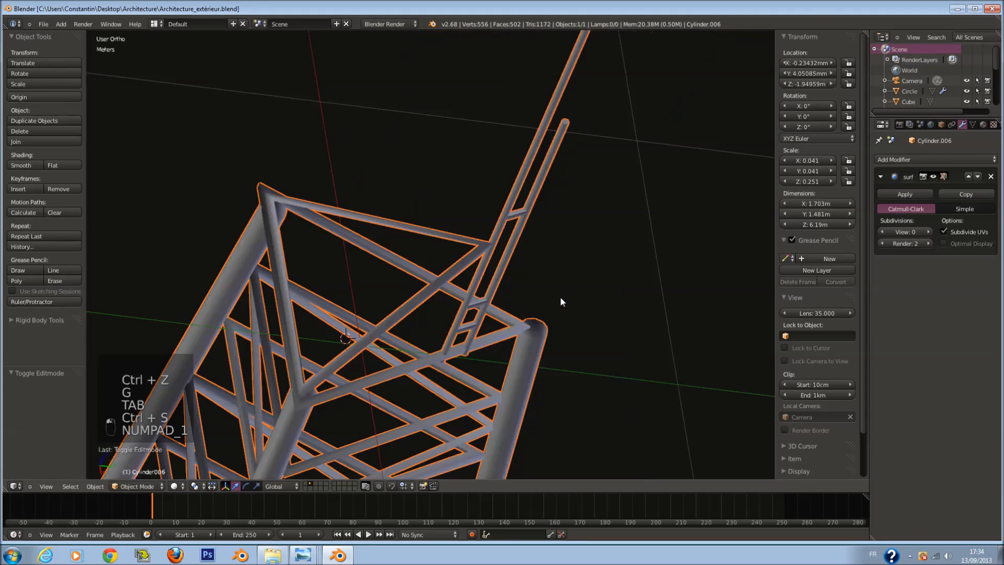
pyautogui.scroll(-3, 544, 299)
pyautogui.press('m')
pyautogui.press('m')
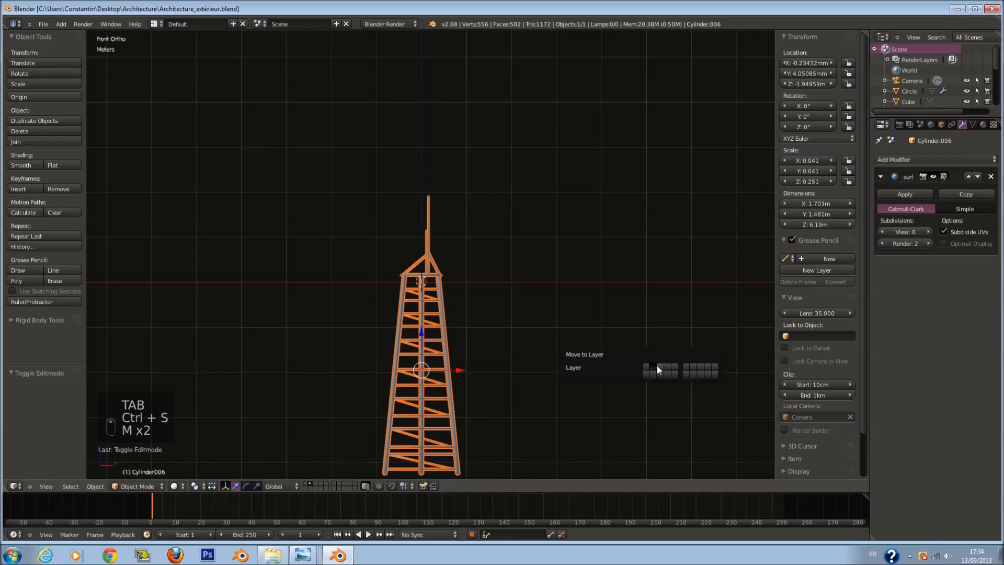
pyautogui.click(646, 367)
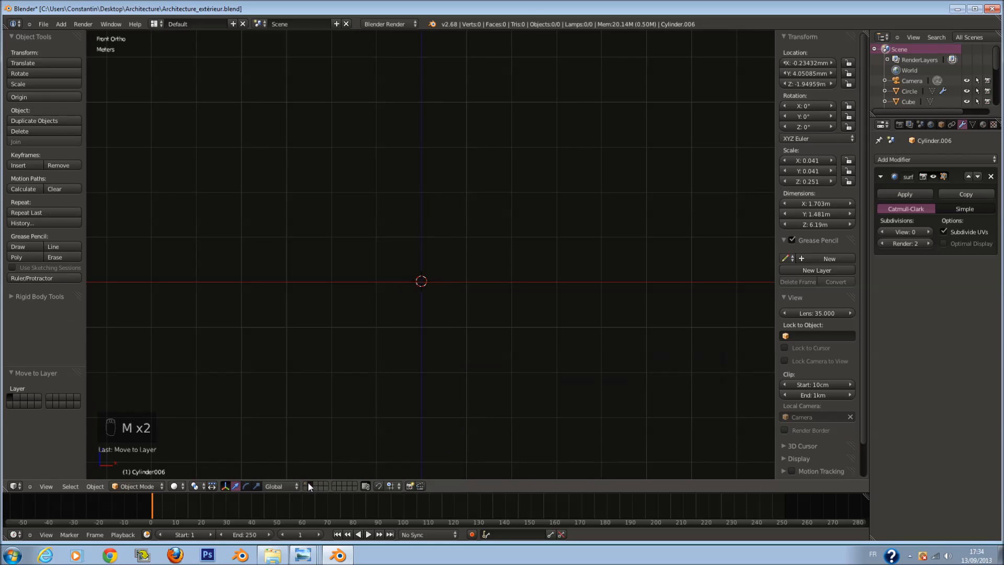
pyautogui.click(307, 484)
pyautogui.scroll(-3, 504, 323)
pyautogui.hotkey('ctrl', 's')
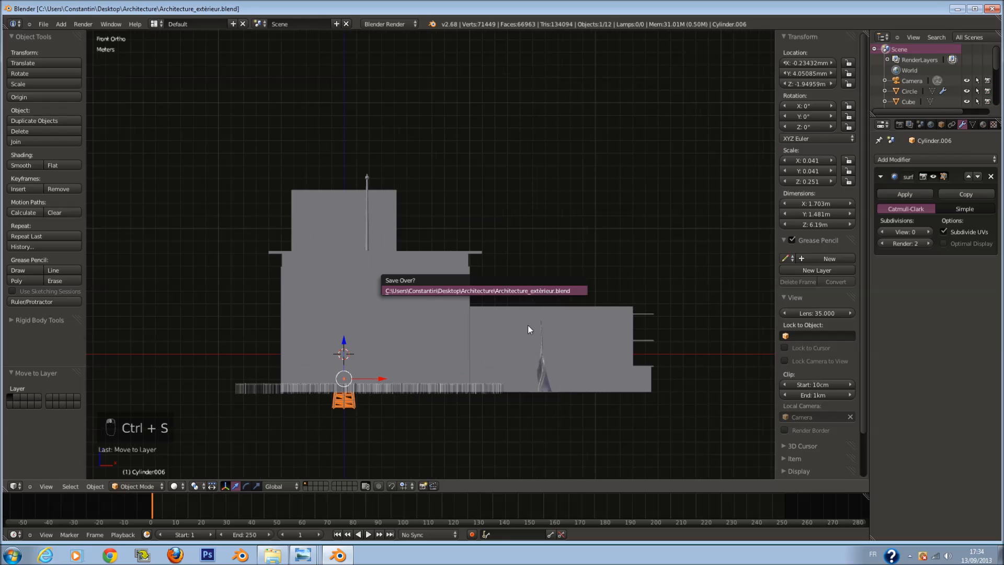
# Step: Scale the tower by 1.444 and move it in front view to above the roof of the lower building
pyautogui.press('z')
pyautogui.scroll(4, 534, 366)
pyautogui.scroll(-5, 529, 371)
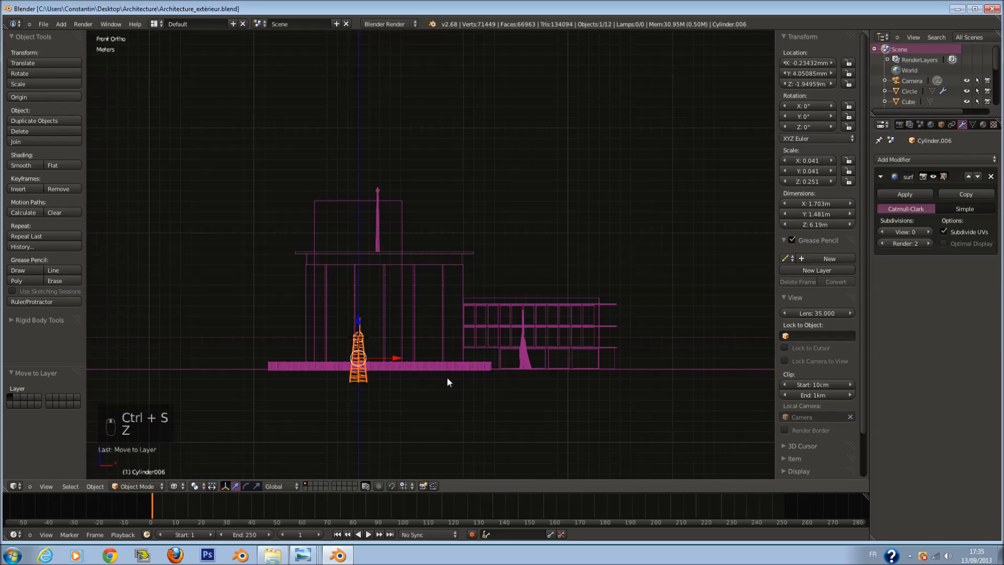
pyautogui.press('s')
pyautogui.click(467, 403)
pyautogui.press('g')
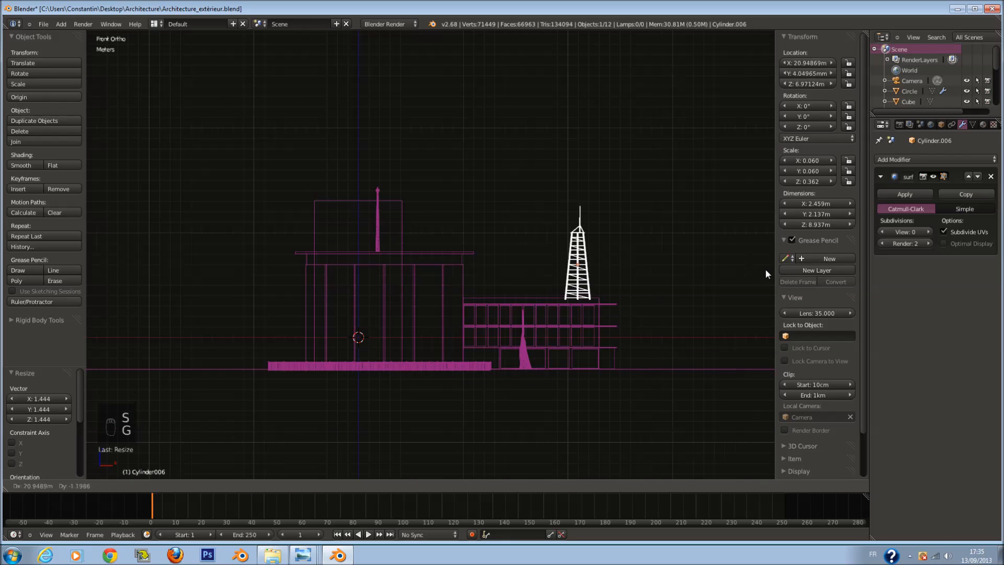
pyautogui.click(767, 270)
# Step: Move the tower 7.423 m along Y over the lower building and scale it by 0.399
pyautogui.press('KP_0')
pyautogui.press('z')
pyautogui.scroll(2, 621, 256)
pyautogui.moveTo(627, 166)
pyautogui.mouseDown(button='middle')
pyautogui.moveTo(607, 166)
pyautogui.moveTo(512, 247)
pyautogui.mouseUp(button='middle')
pyautogui.moveTo(512, 247); pyautogui.dragTo(569, 271)
pyautogui.press('s')
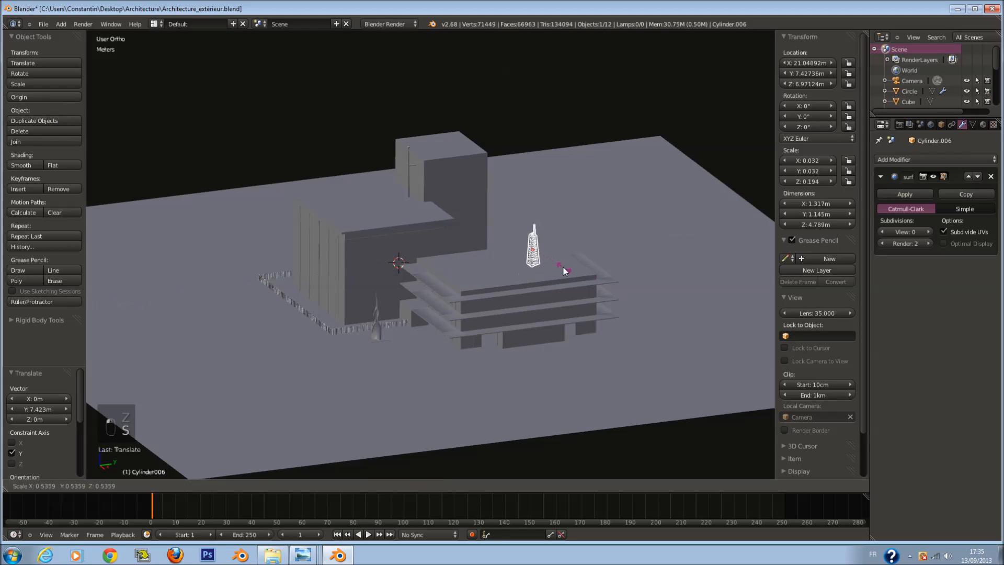
pyautogui.click(548, 263)
# Step: Scale the tower by 1.442, lower it onto the roof at X 21.745 m and Z 5.666 m, and save the file
pyautogui.press('KP_1')
pyautogui.scroll(2, 548, 259)
pyautogui.press('KP_Decimal')
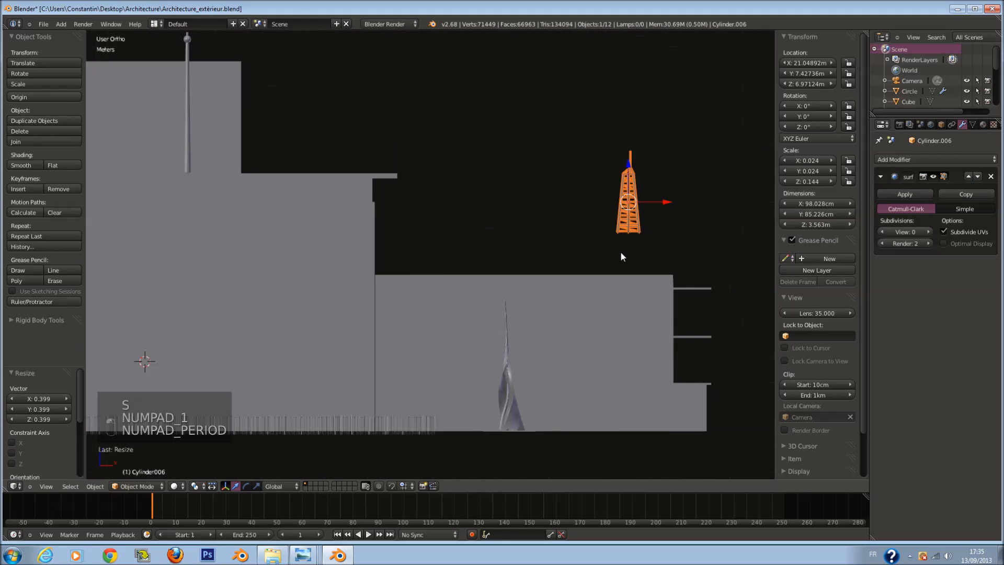
pyautogui.scroll(-7, 453, 253)
pyautogui.press('s')
pyautogui.click(485, 315)
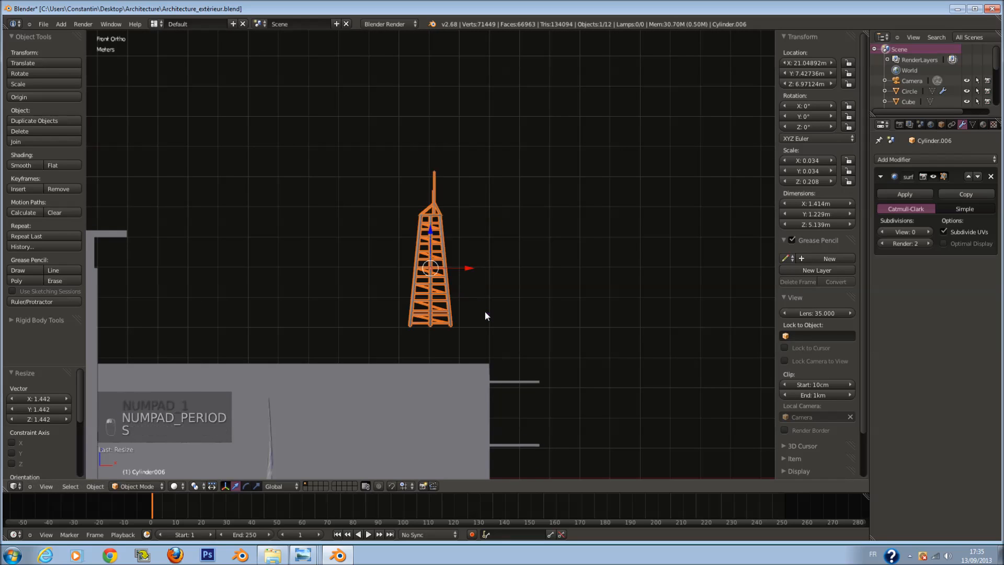
pyautogui.press('g')
pyautogui.click(505, 348)
pyautogui.press('KP_0')
pyautogui.press('a')
pyautogui.press('a')
pyautogui.hotkey('ctrl', 's')
# Step: Reselect the tower, move it 28.245 cm along Y on the roof and save the file
pyautogui.click(688, 153)
pyautogui.rightClick(690, 162)
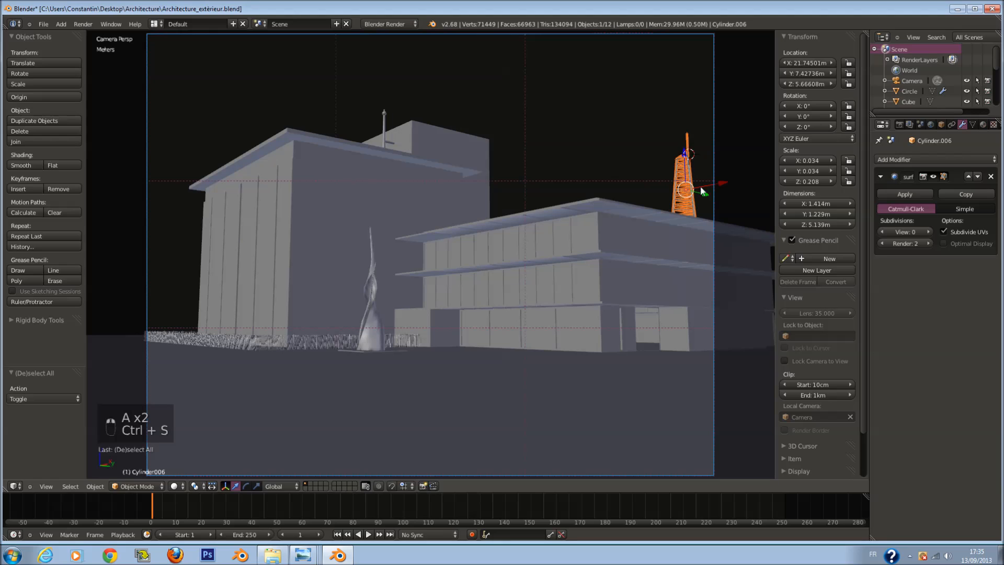
pyautogui.hotkey('ctrl', 'z')
pyautogui.moveTo(712, 193); pyautogui.dragTo(591, 297, button='middle')
pyautogui.moveTo(602, 282); pyautogui.dragTo(605, 283)
pyautogui.hotkey('ctrl', 's')
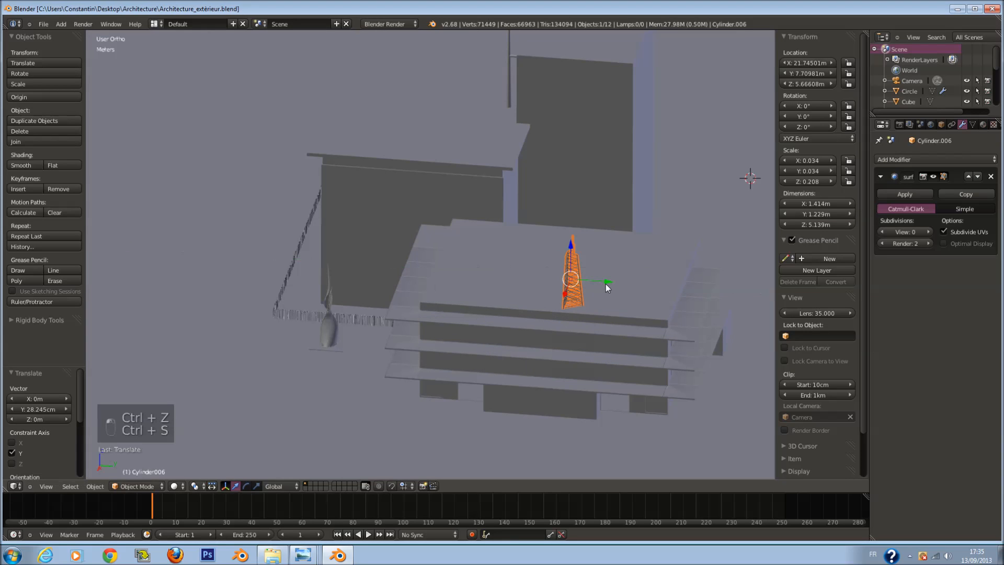
# Step: View the scene through the camera, deselect all objects and save the file
pyautogui.press('KP_0')
pyautogui.press('a')
pyautogui.press('a')
pyautogui.press('a')
pyautogui.press('a')
pyautogui.press('a')
pyautogui.press('a')
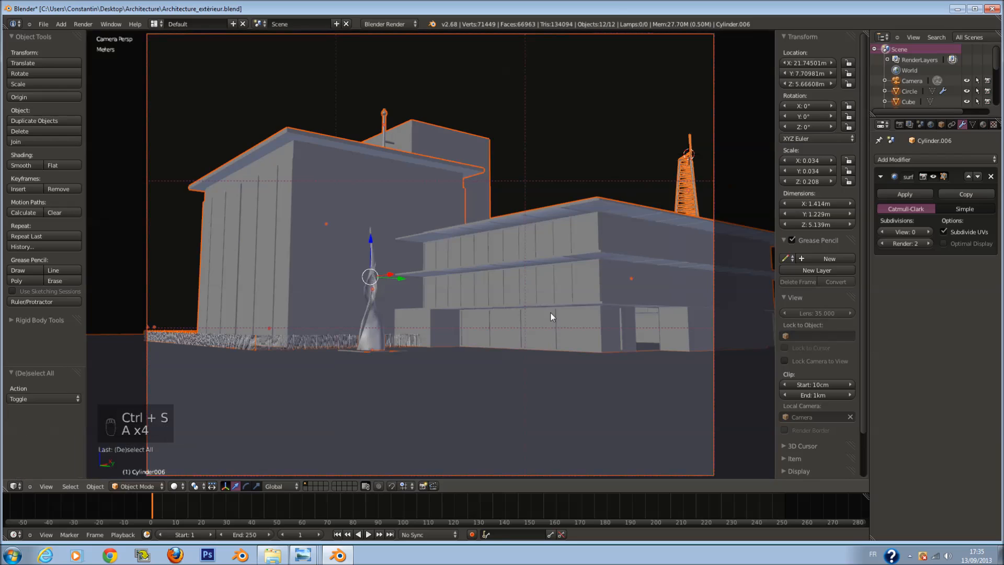
pyautogui.hotkey('ctrl', 's')
pyautogui.click(551, 315)
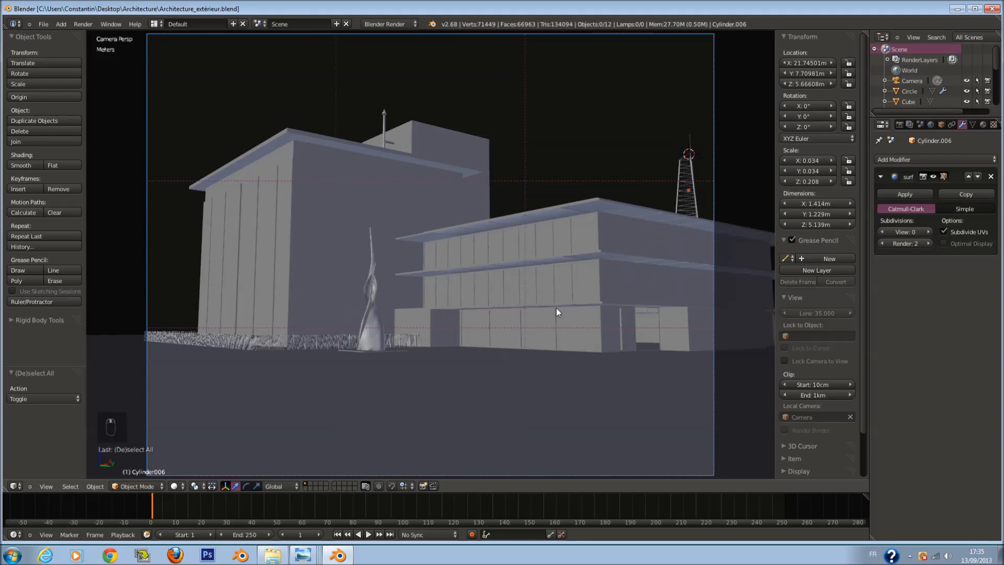
# Step: Save over Architecture_extérieur.blend again from the camera view, leaving every object deselected
pyautogui.scroll(-2, 556, 313)
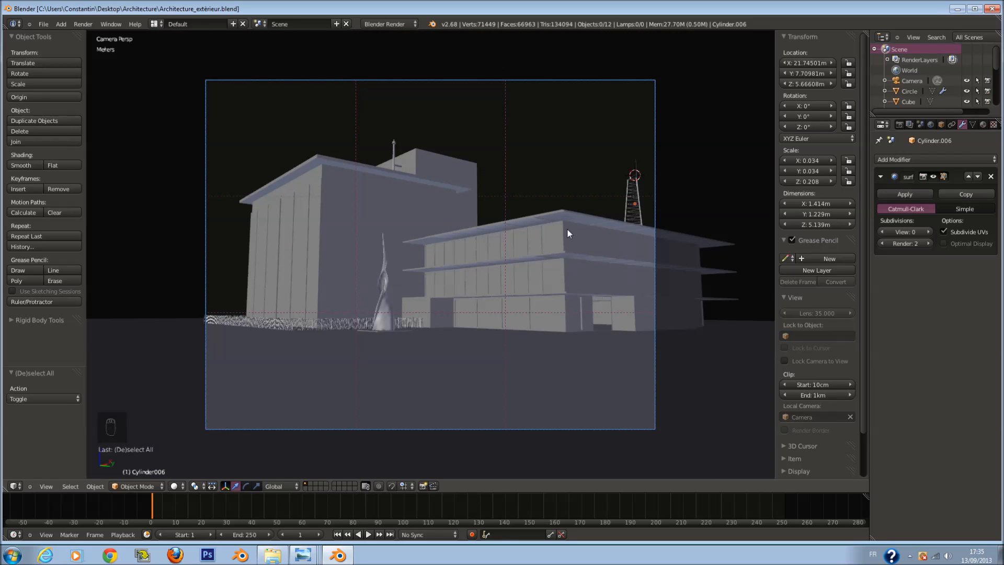
pyautogui.press('a')
pyautogui.press('a')
pyautogui.press('a')
pyautogui.hotkey('ctrl', 's')
pyautogui.click(562, 257)
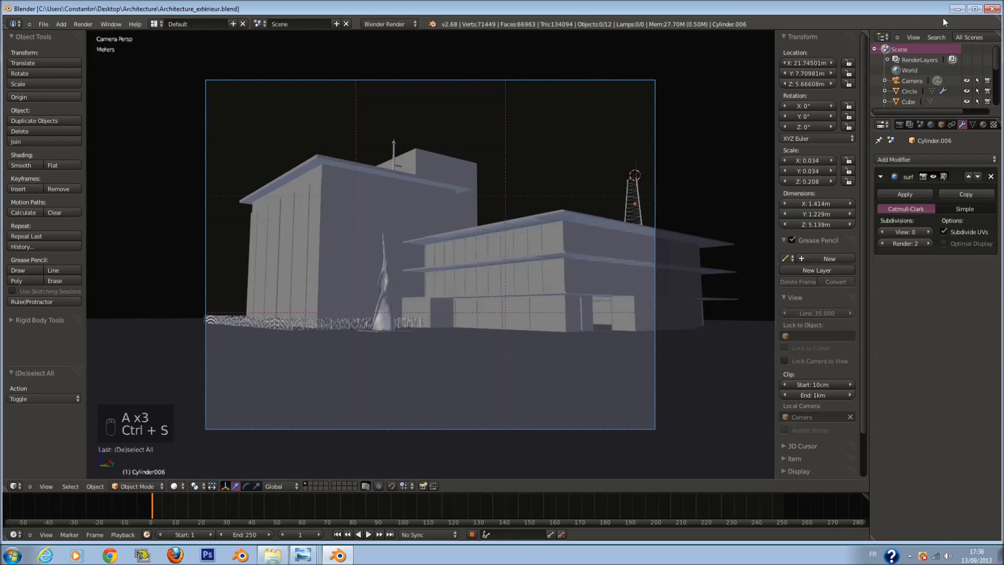